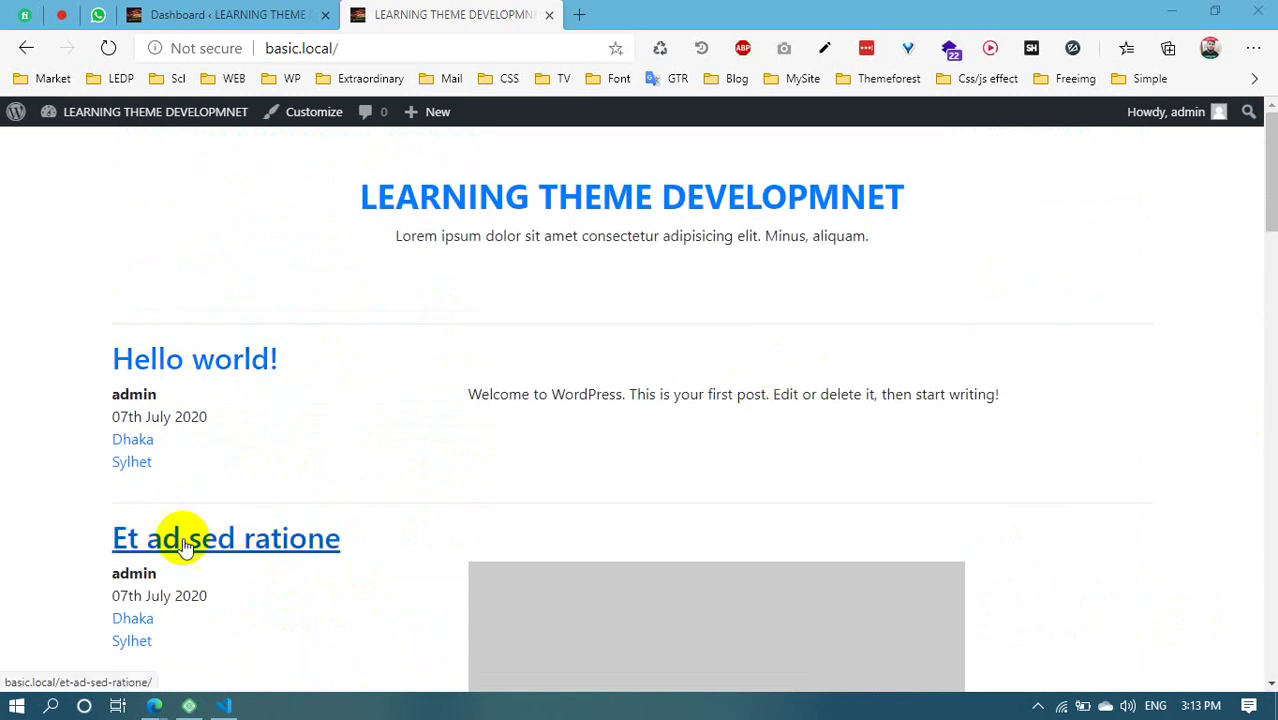
Inspect the pagination links at the bottom of the blog page in the developer tools
scroll(185, 536, down, 6)
click(186, 465)
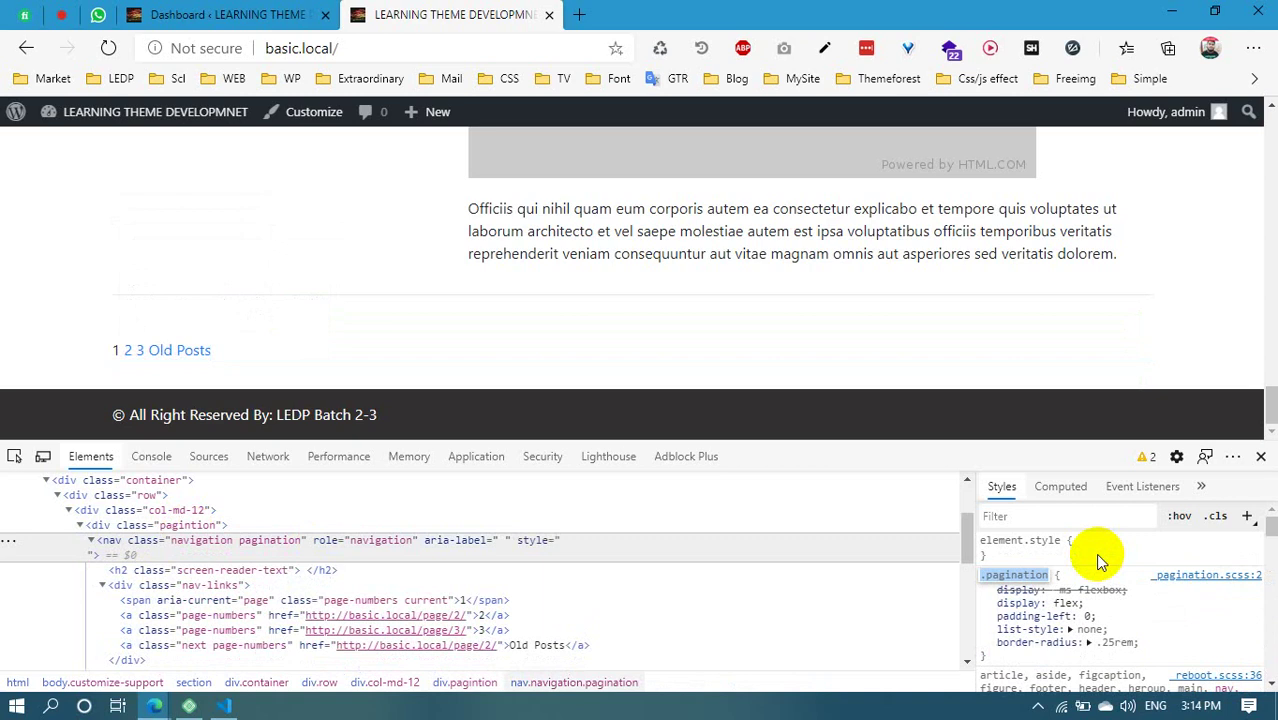
Admit the waiting participant to the Google Meet call and return to the basic.local site
click(58, 12)
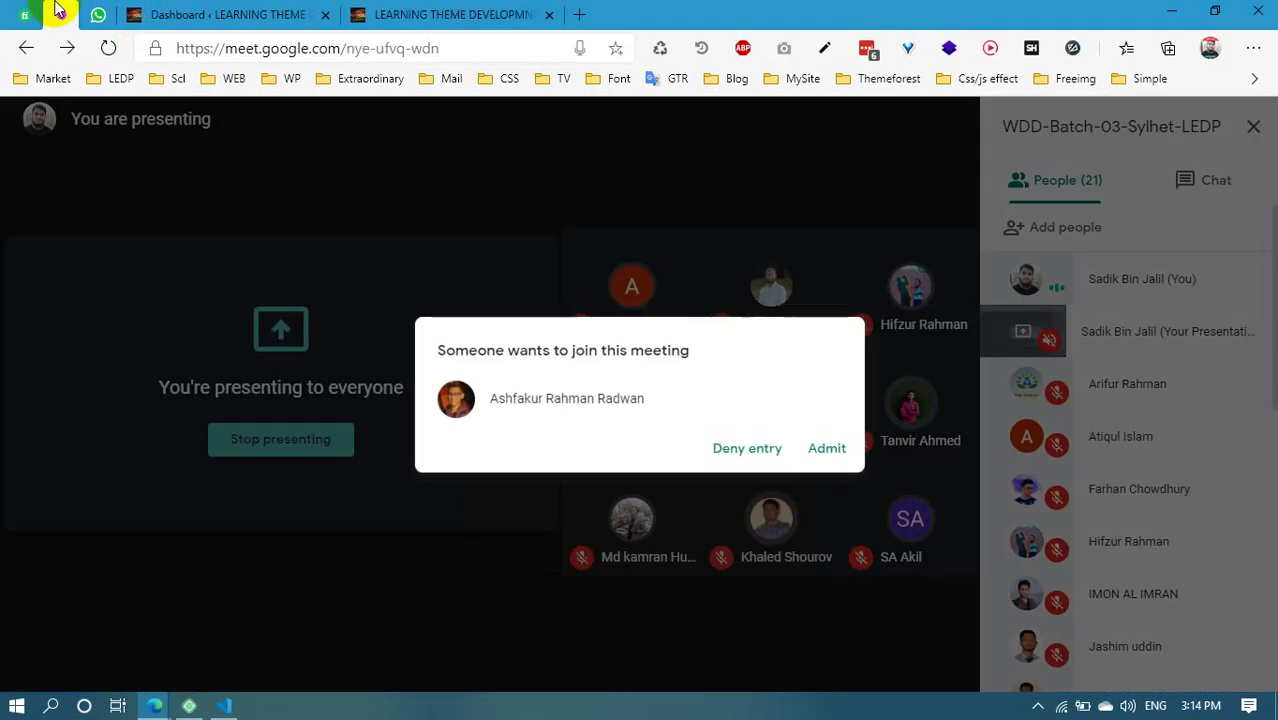
click(827, 448)
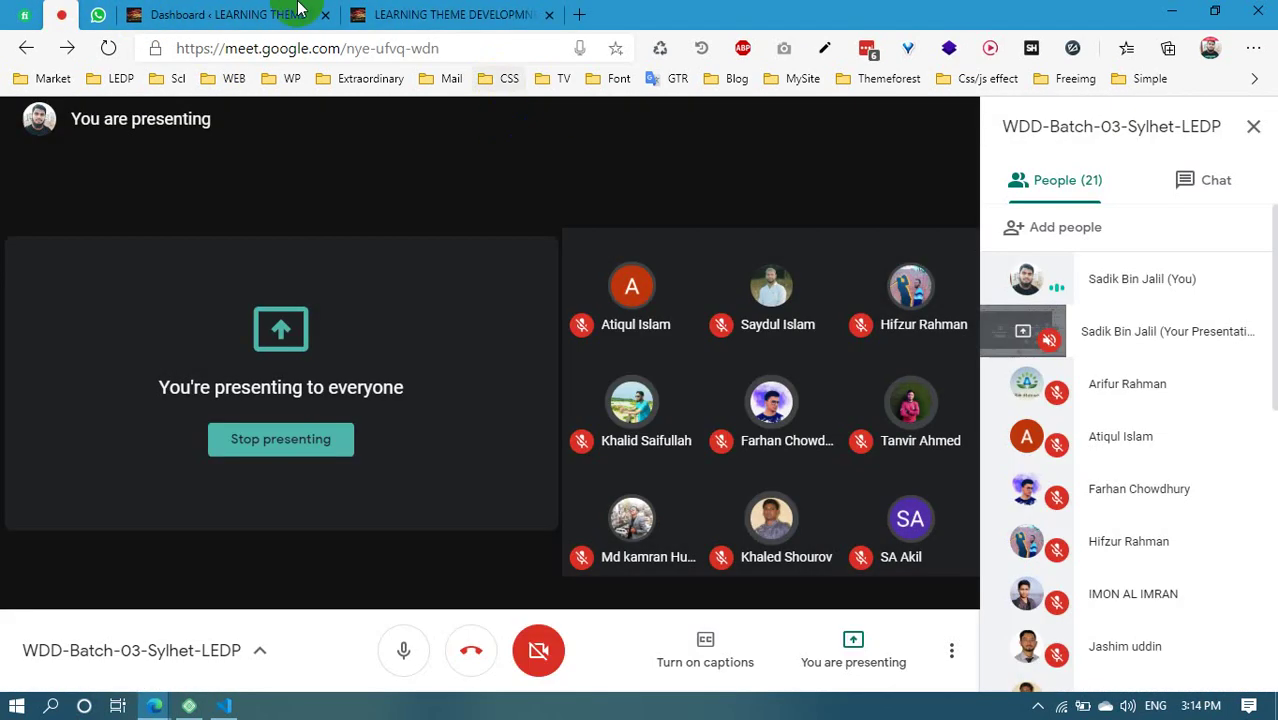
click(295, 14)
click(467, 10)
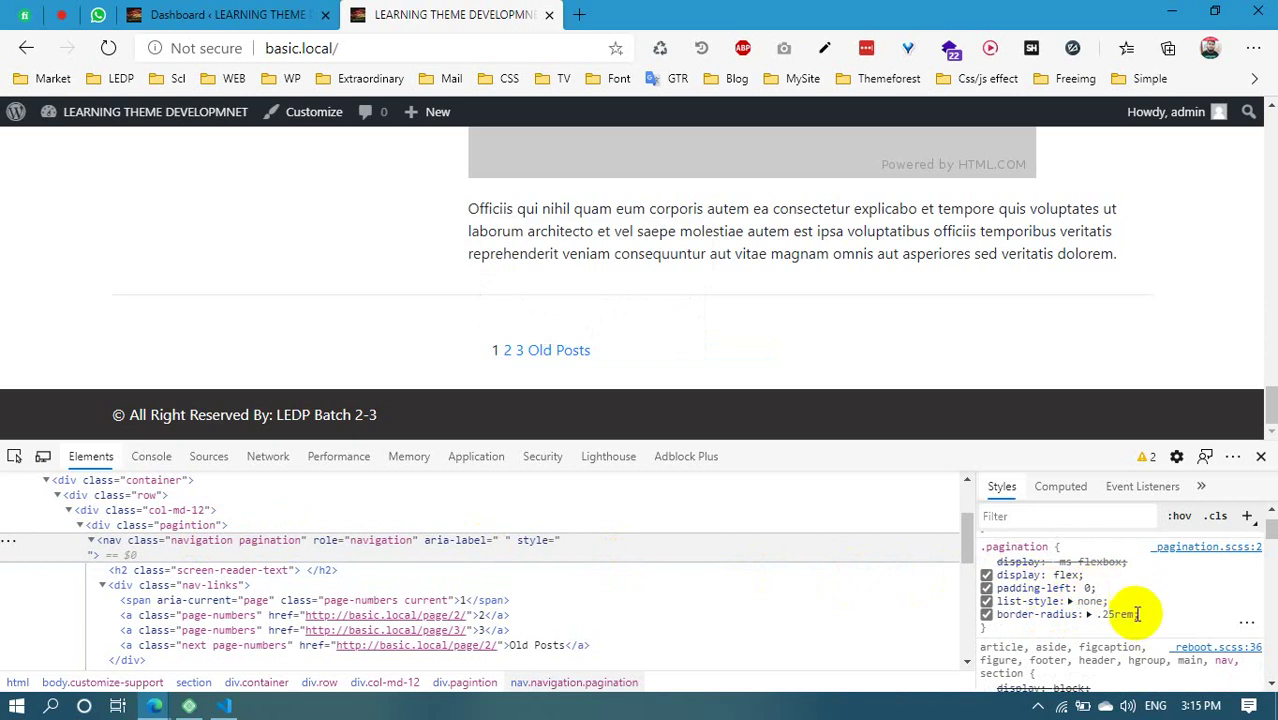
Add the declaration justify-content: center to the .pagination rule in the inspected styles
click(1135, 616)
text(align-items: ;)
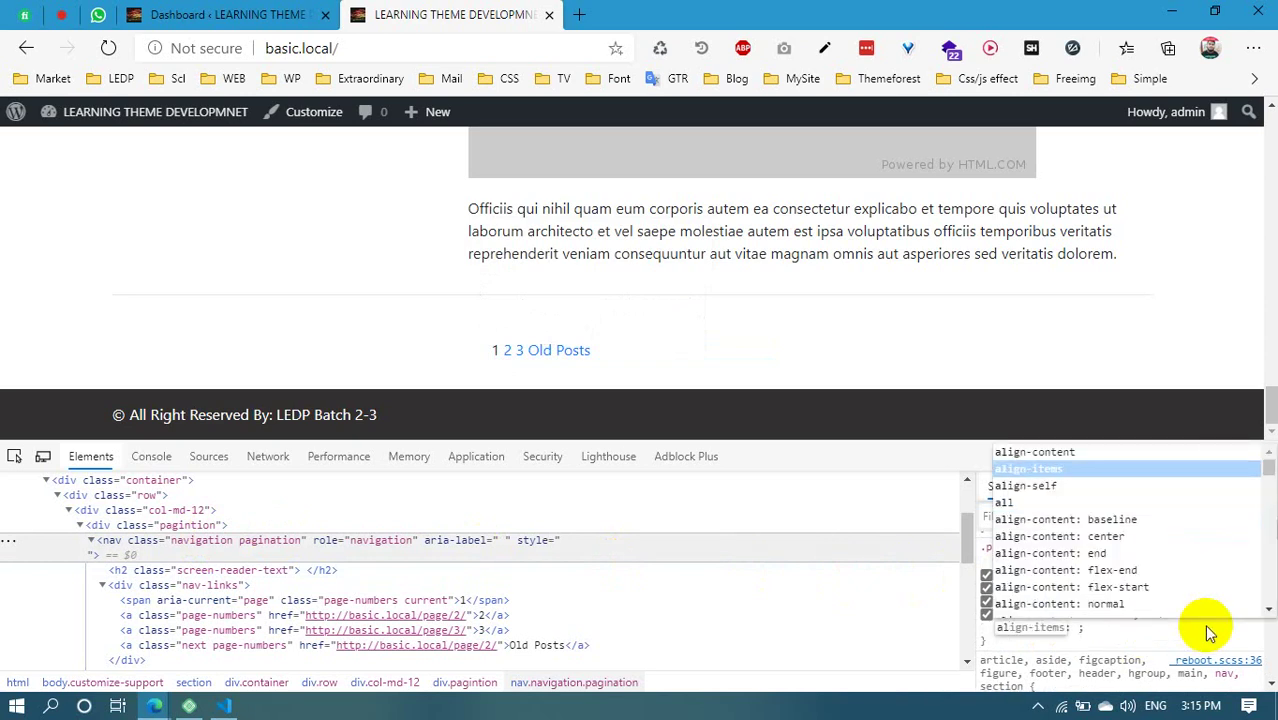
key(BackSpace)
key(BackSpace)
text(ju)
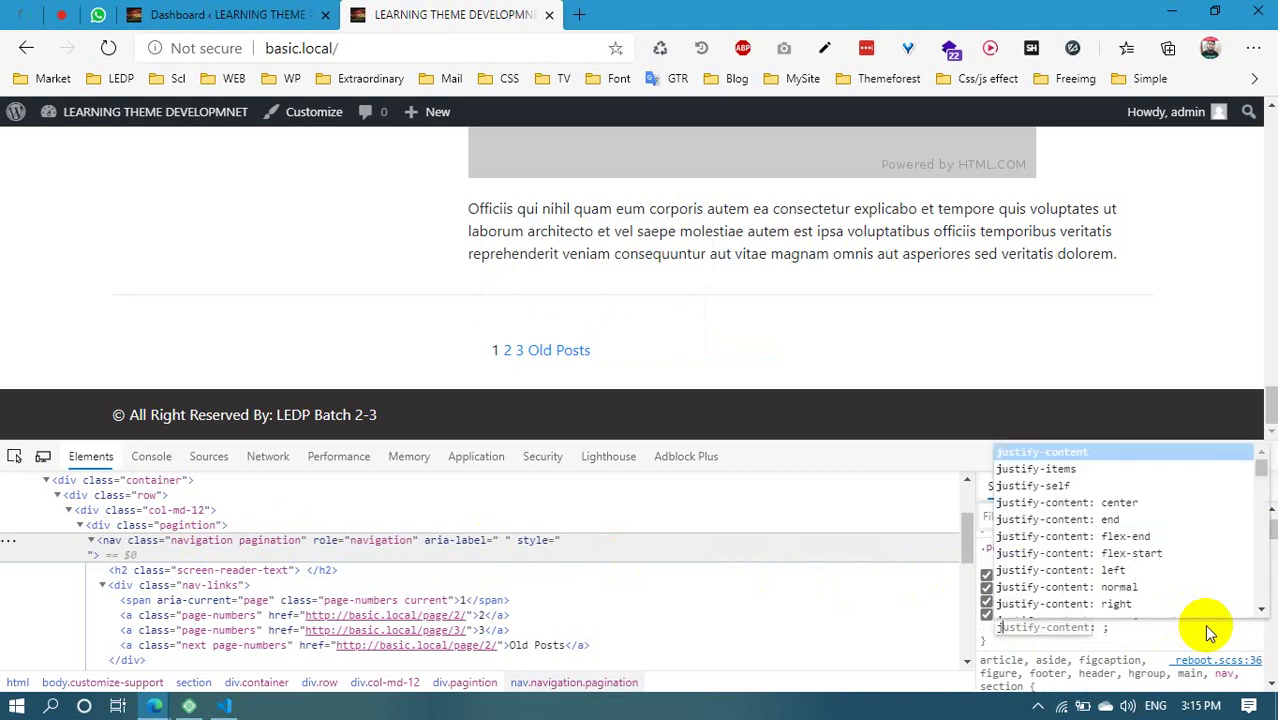
key(Tab)
text(c)
key(Return)
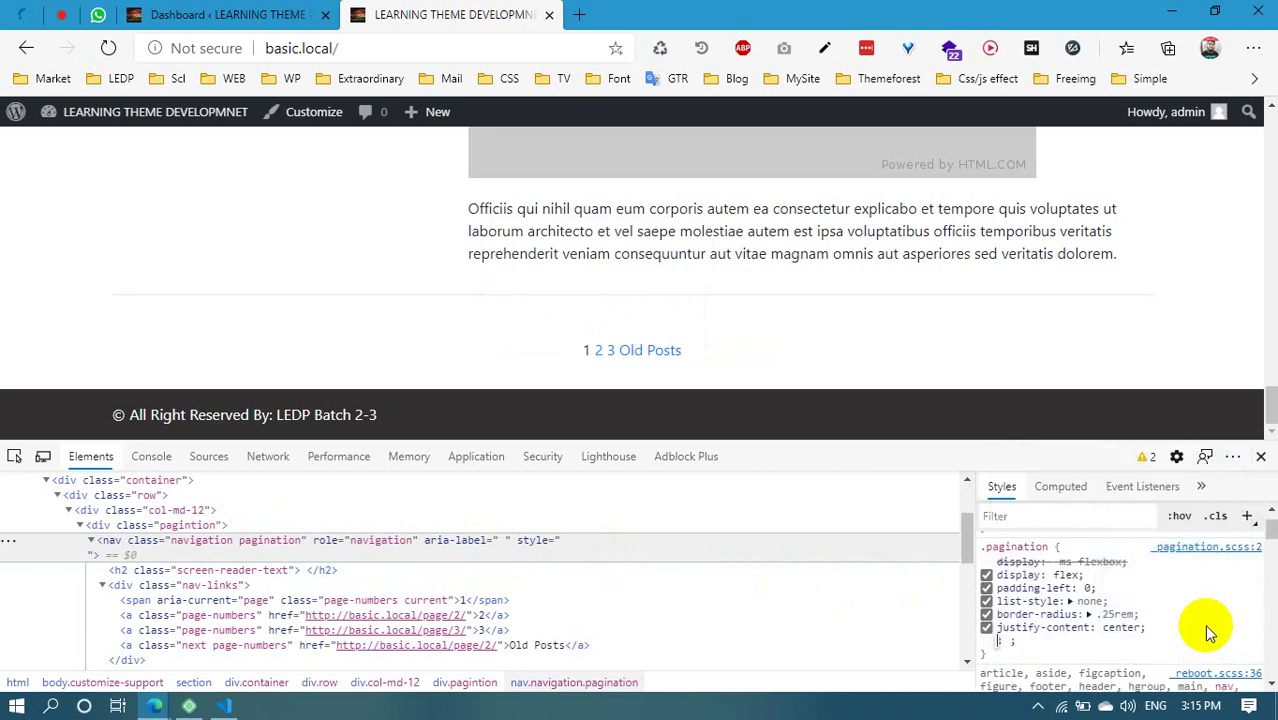
text(al)
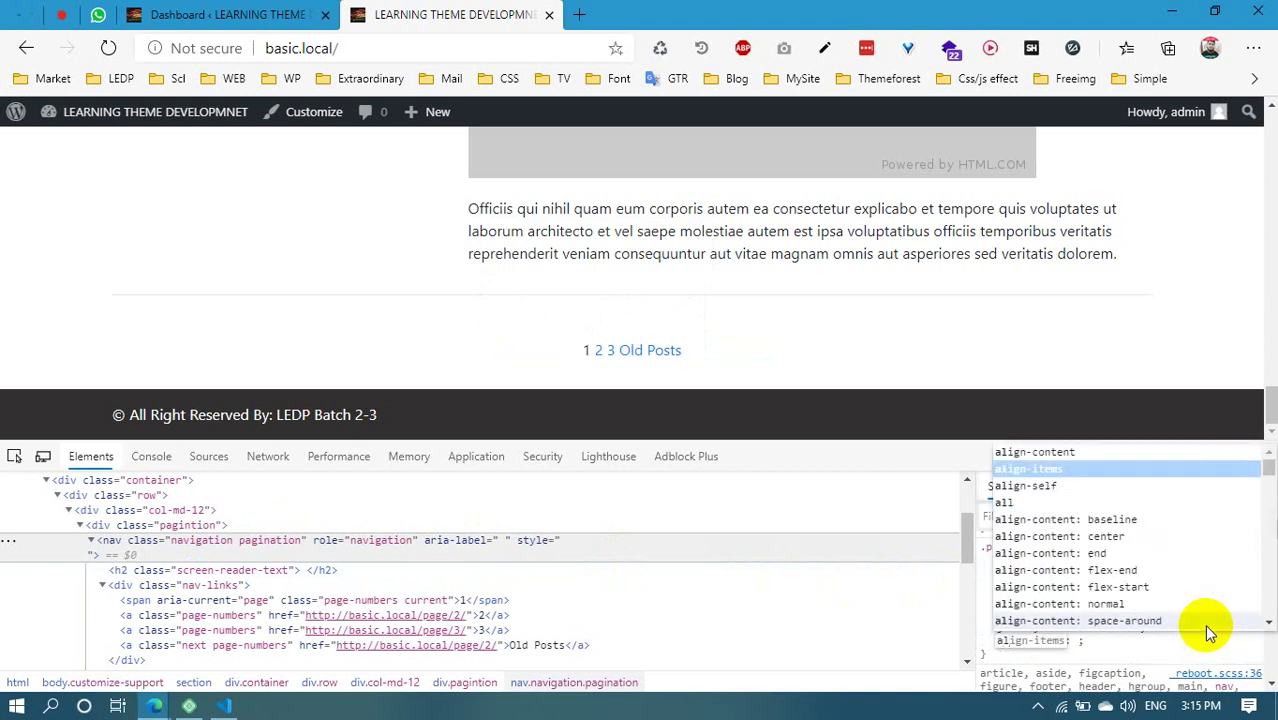
key(BackSpace)
key(Down)
key(Down)
key(Down)
key(Down)
key(Down)
key(Down)
key(Down)
key(Down)
key(Down)
key(Down)
key(Down)
key(Down)
key(Down)
key(Down)
key(Down)
key(Down)
key(Down)
key(Down)
key(Down)
key(Down)
key(Up)
key(Up)
key(Up)
key(Up)
key(Up)
key(Up)
key(Up)
key(Up)
key(Up)
key(Up)
key(Up)
key(Up)
key(Up)
key(Up)
key(Up)
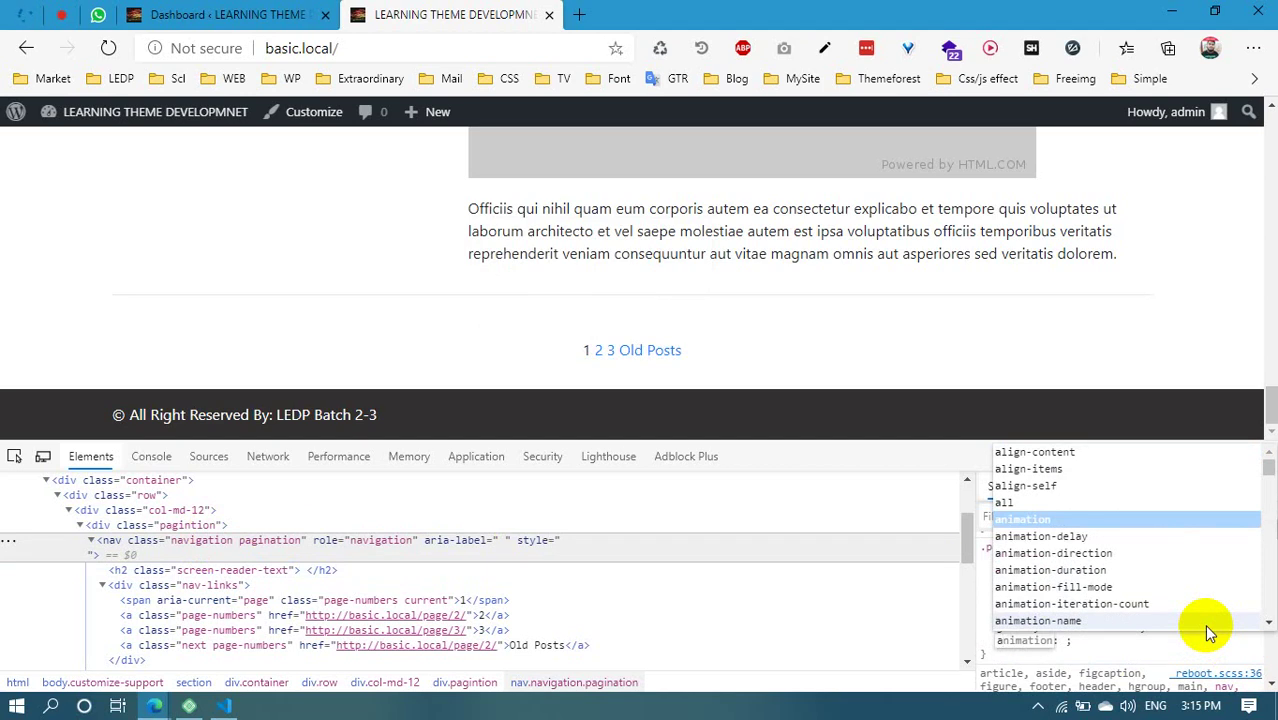
key(Up)
key(Up)
key(Up)
key(Return)
text(c)
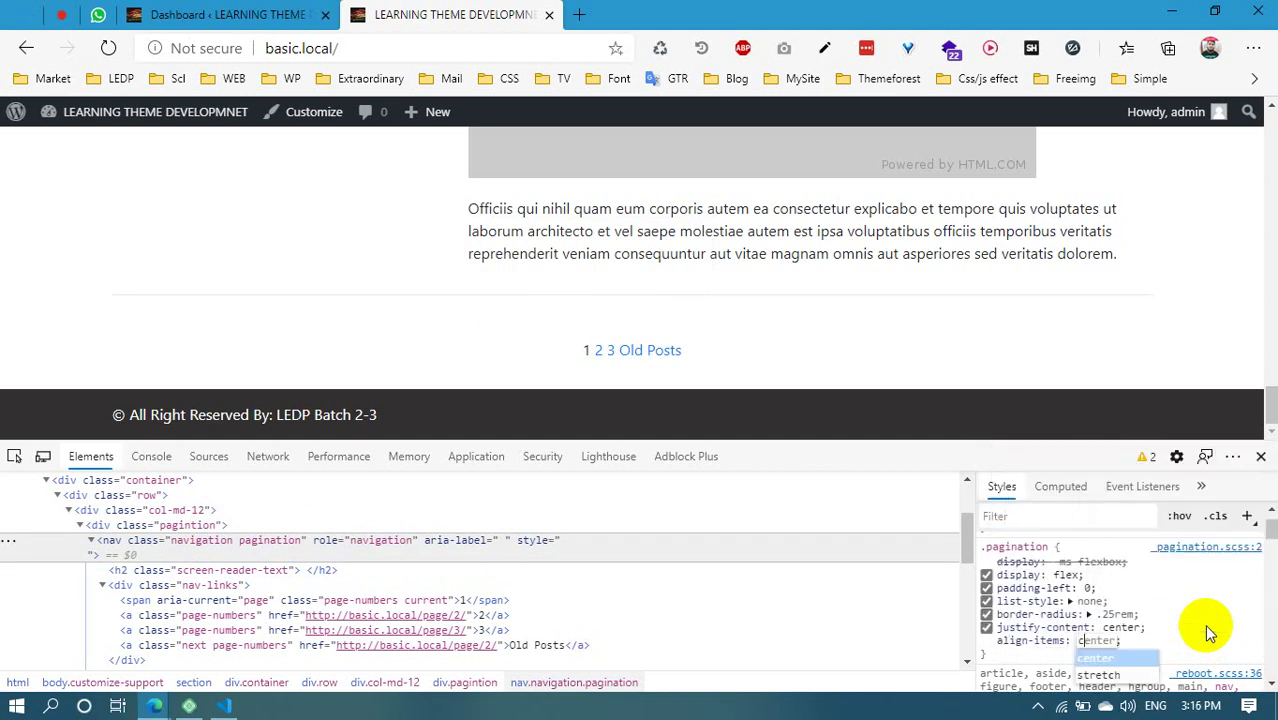
key(BackSpace)
key(shift+Tab)
key(BackSpace)
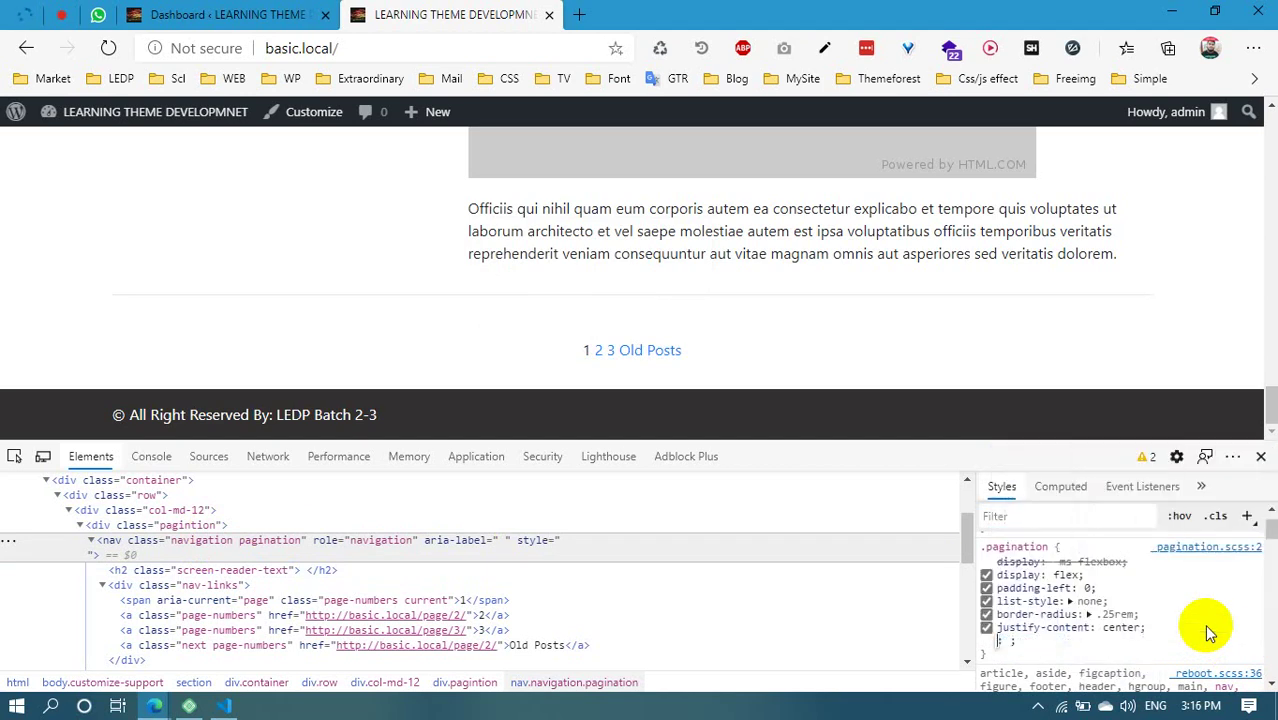
Reload the blog page and inspect the navigation element inside the pagintion container
key(F5)
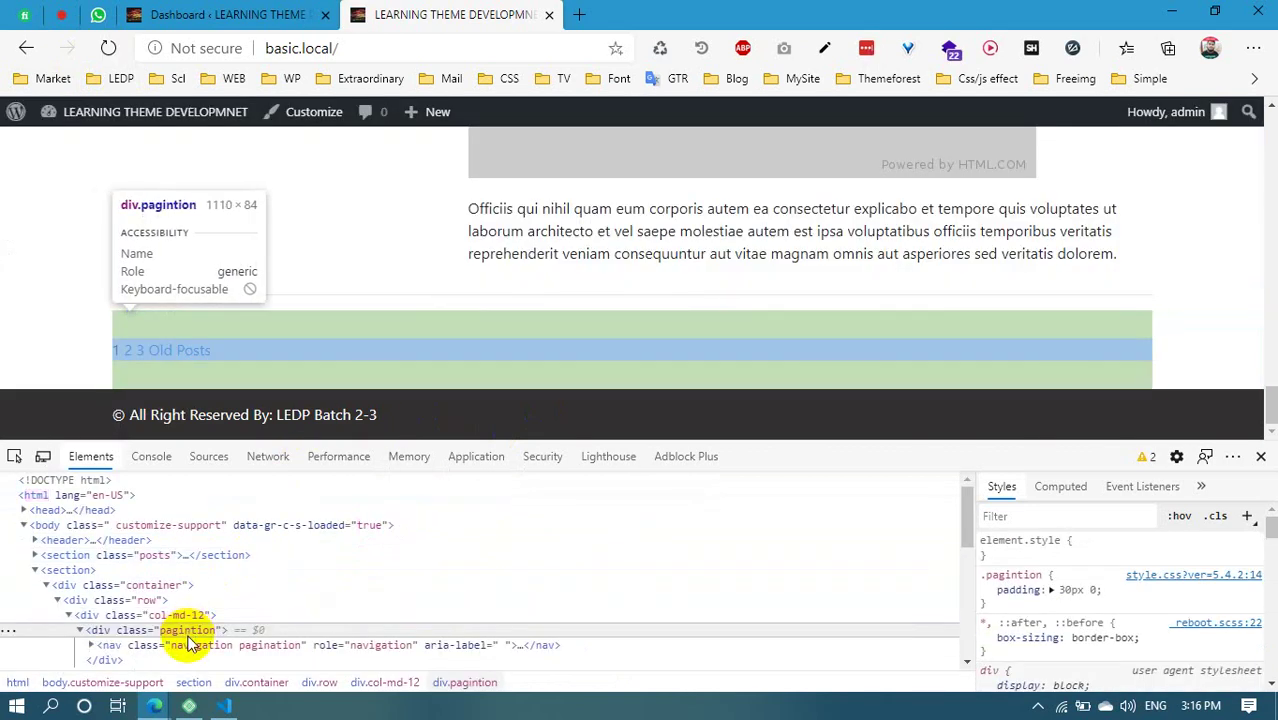
click(190, 645)
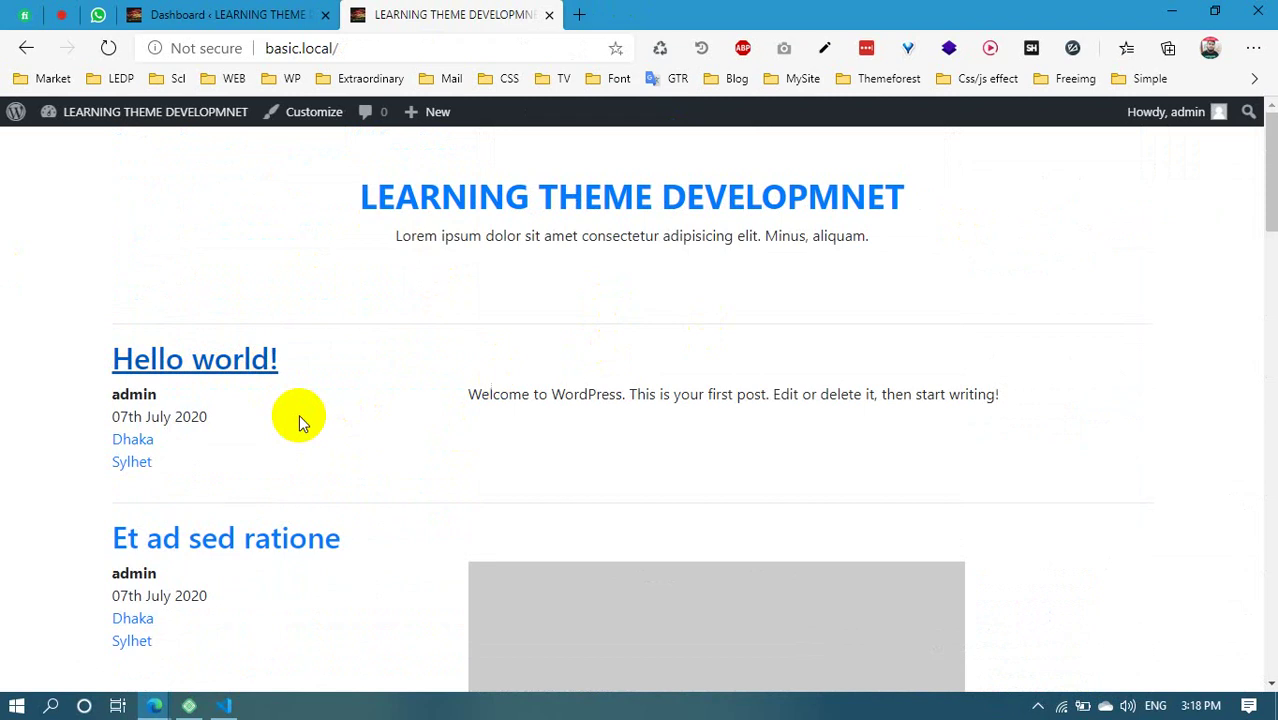
scroll(322, 590, down, 10)
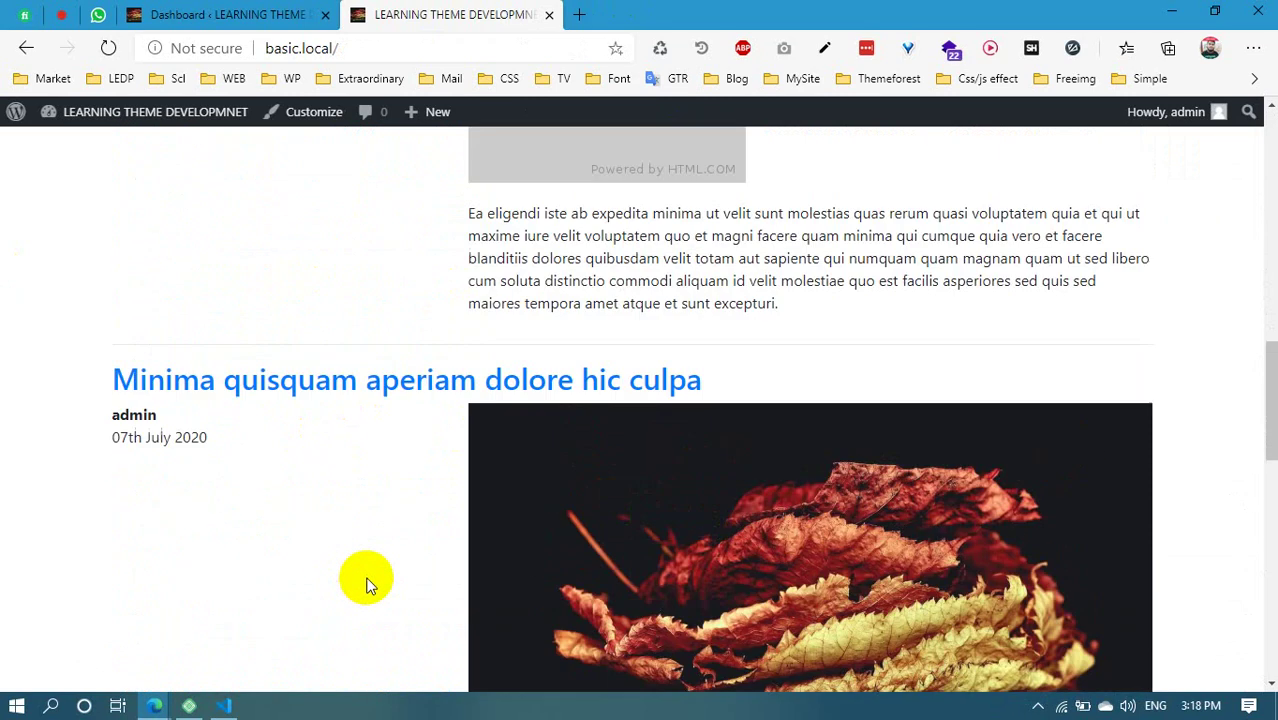
scroll(360, 580, up, 3)
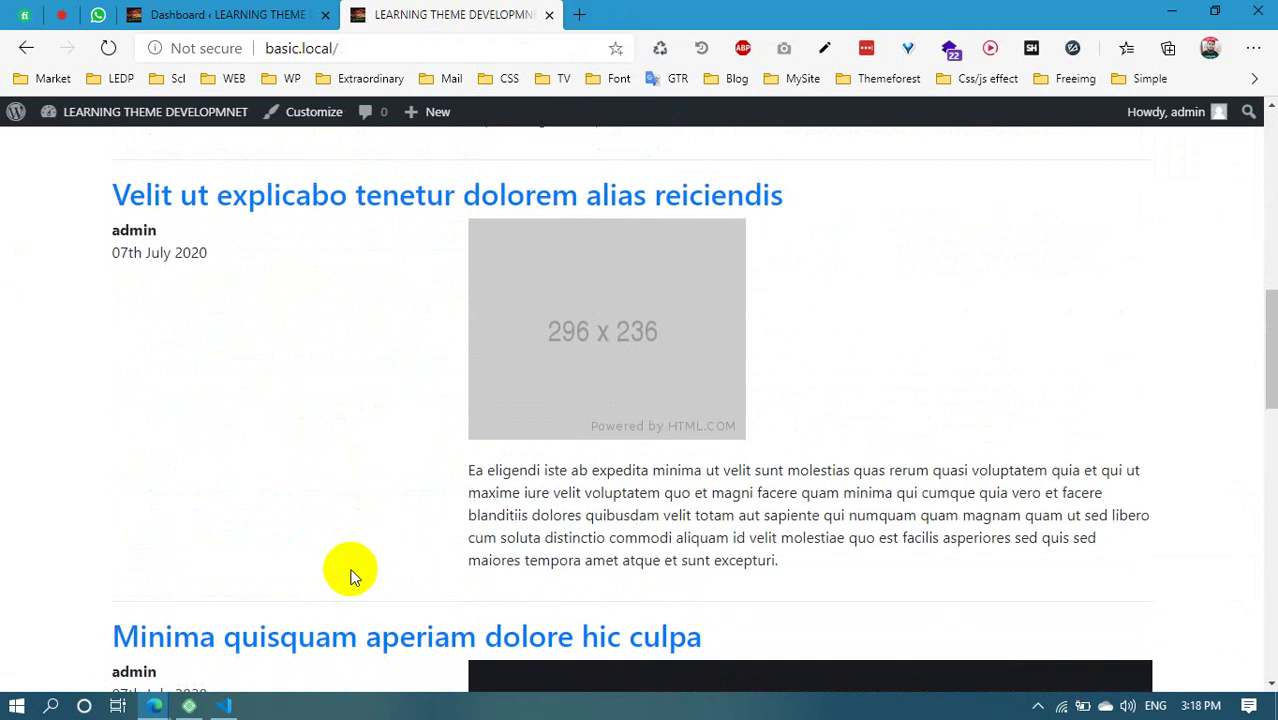
scroll(348, 580, down, 2)
scroll(305, 428, up, 4)
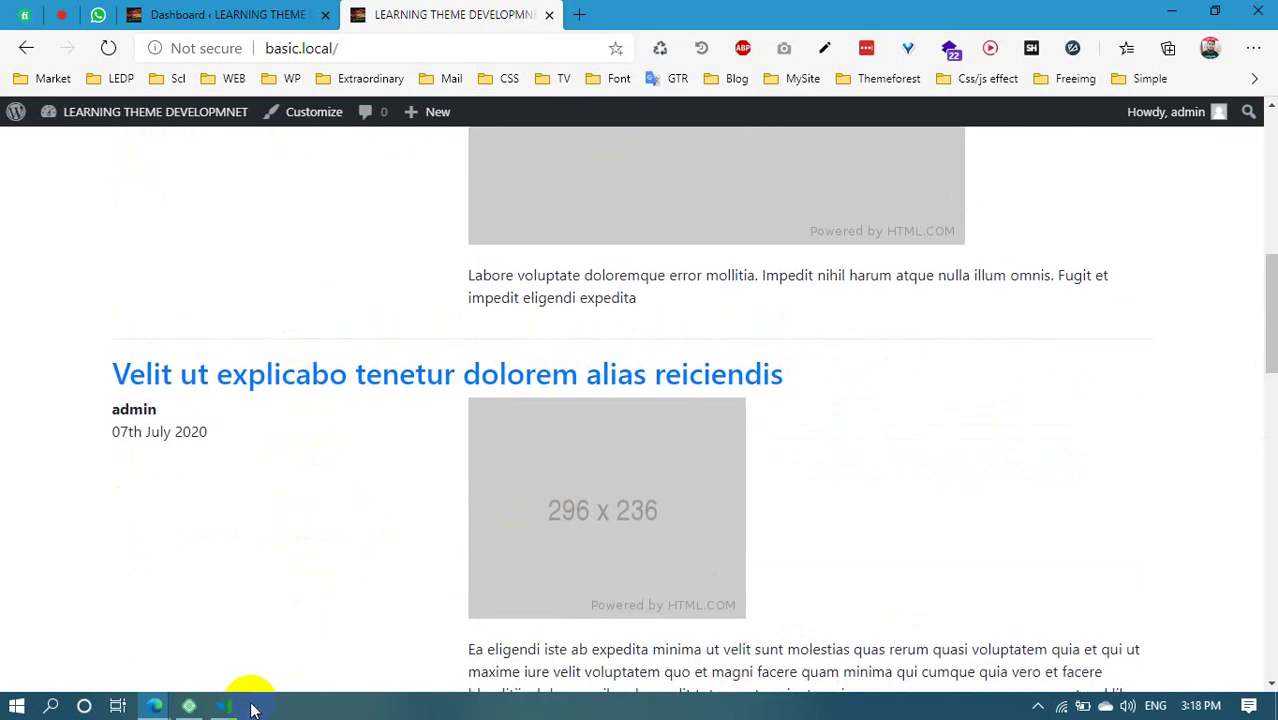
key(ctrl+Tab)
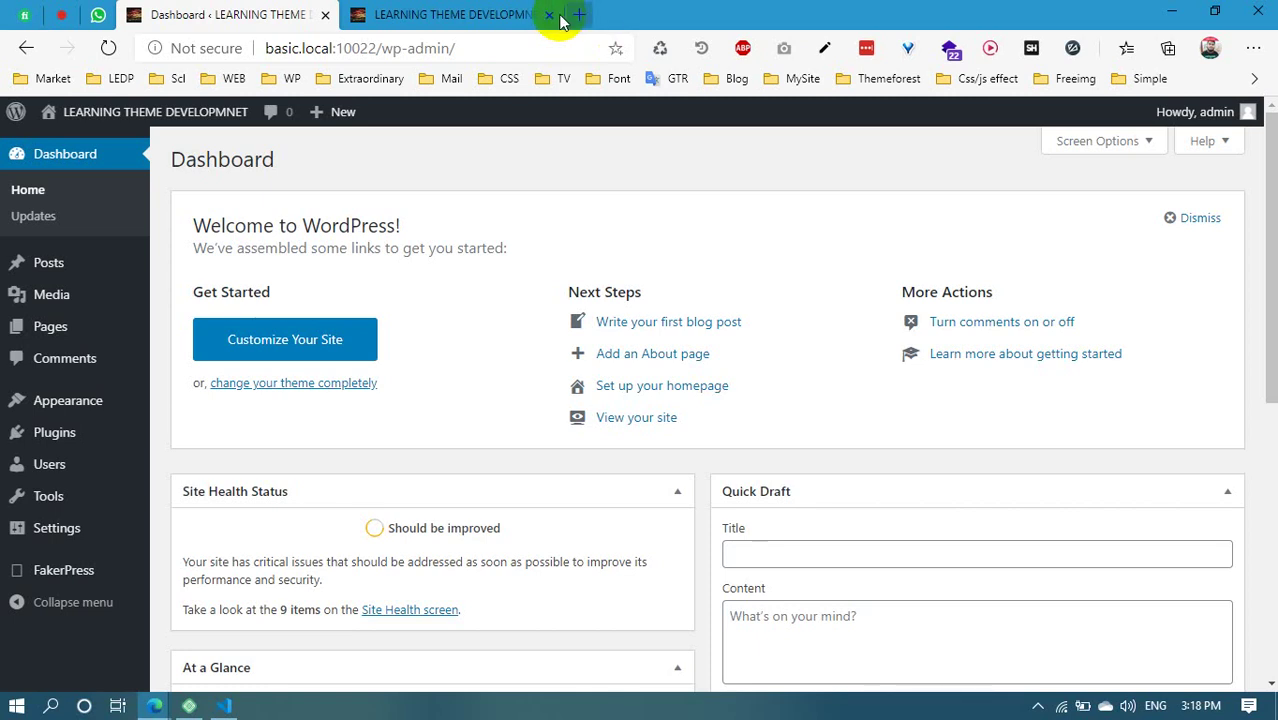
Bring up the WordPress template hierarchy diagram in a new browser tab and examine its legend and template files
click(575, 17)
text(tem)
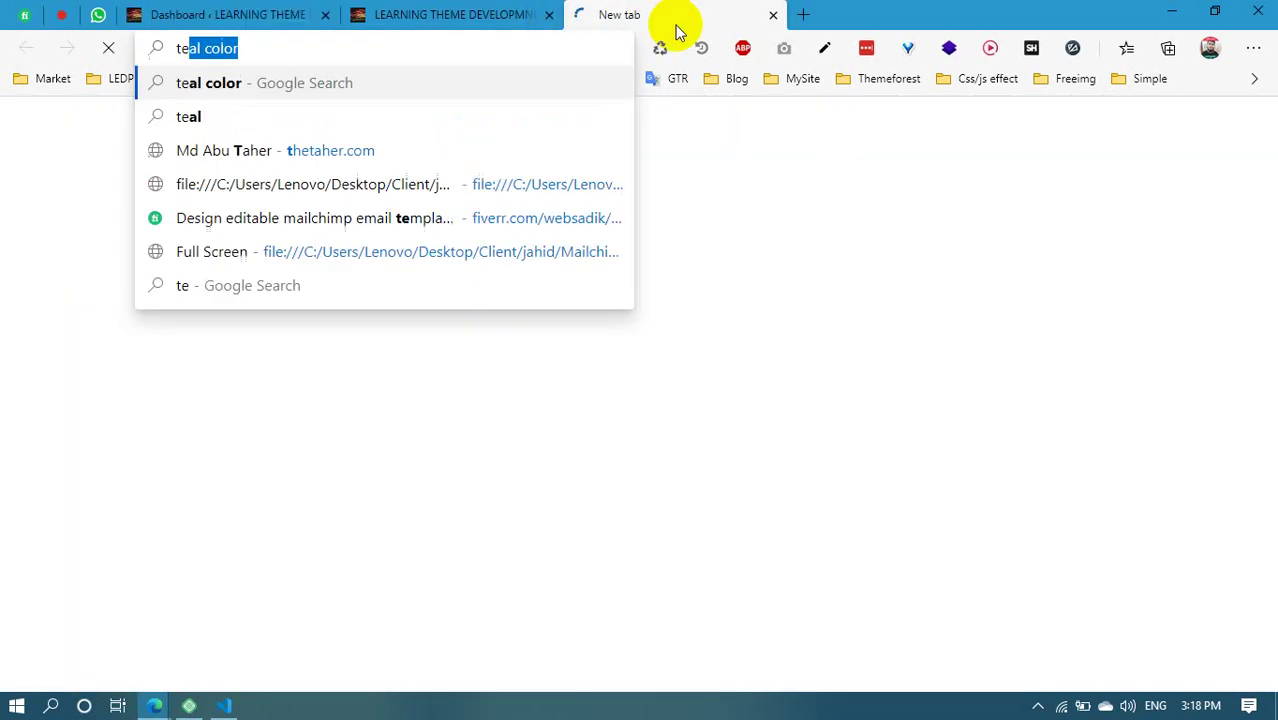
click(264, 271)
scroll(260, 300, down, 4)
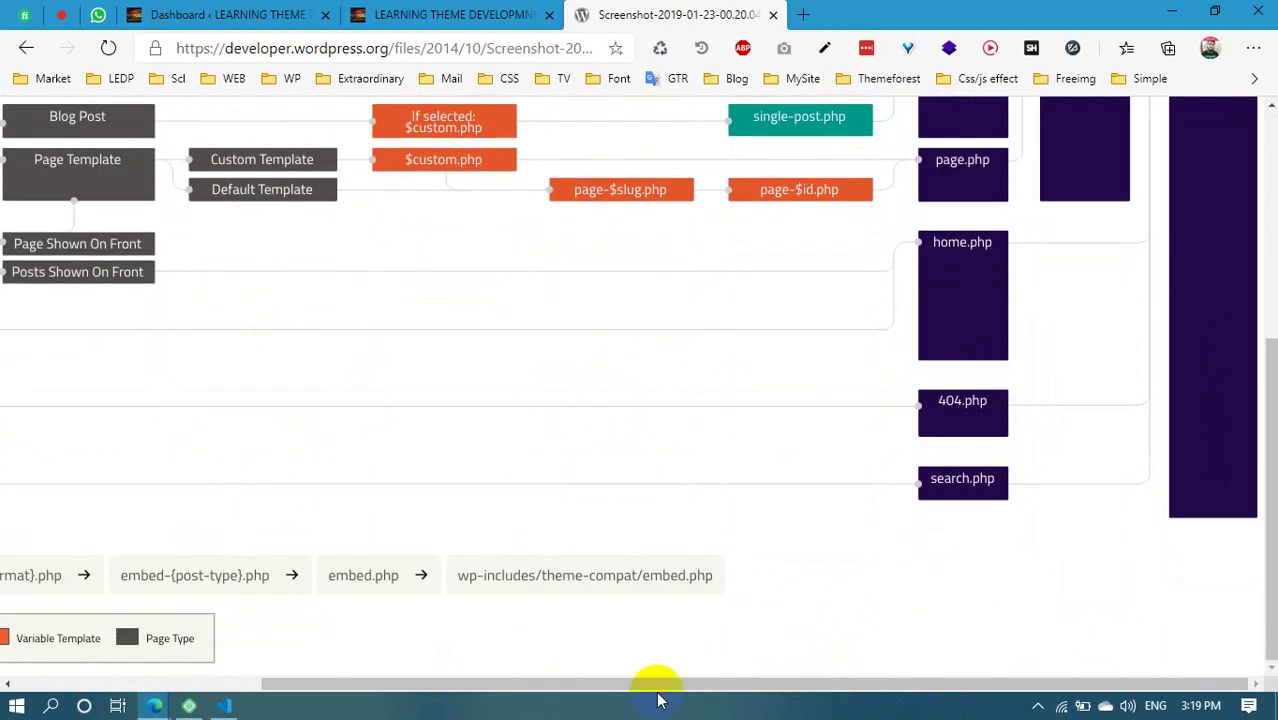
drag(656, 684, 314, 682)
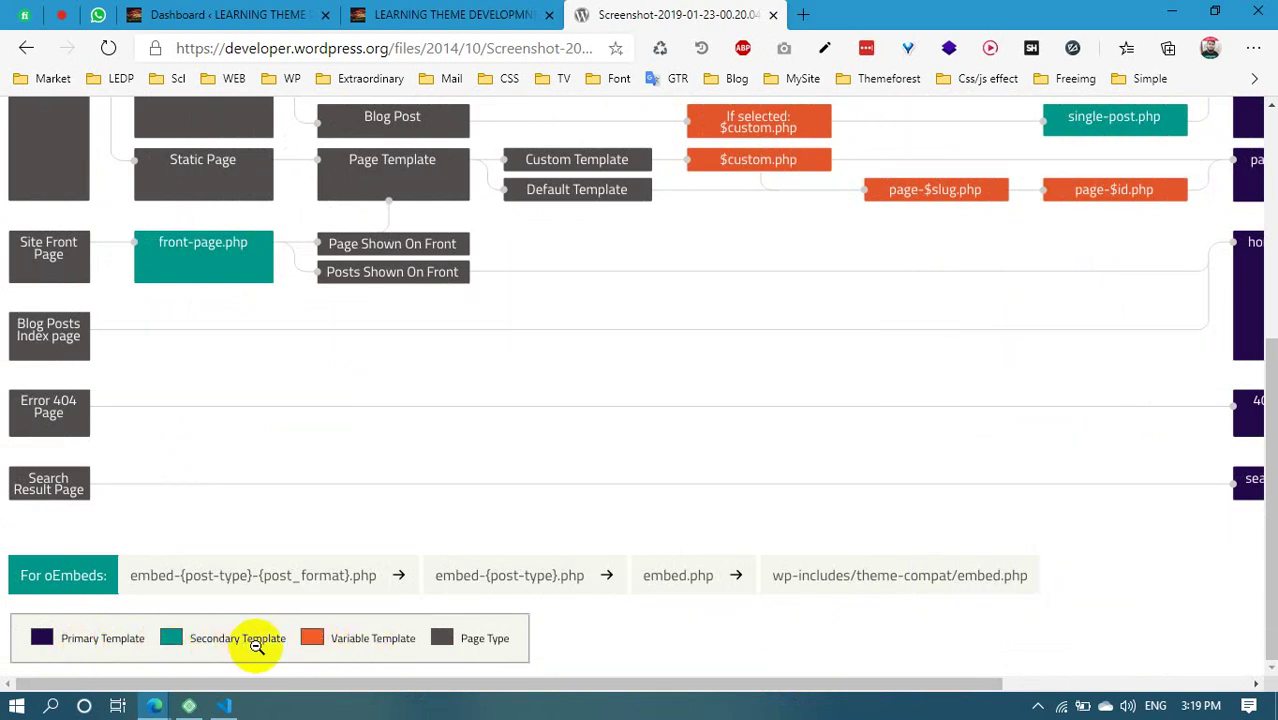
click(308, 640)
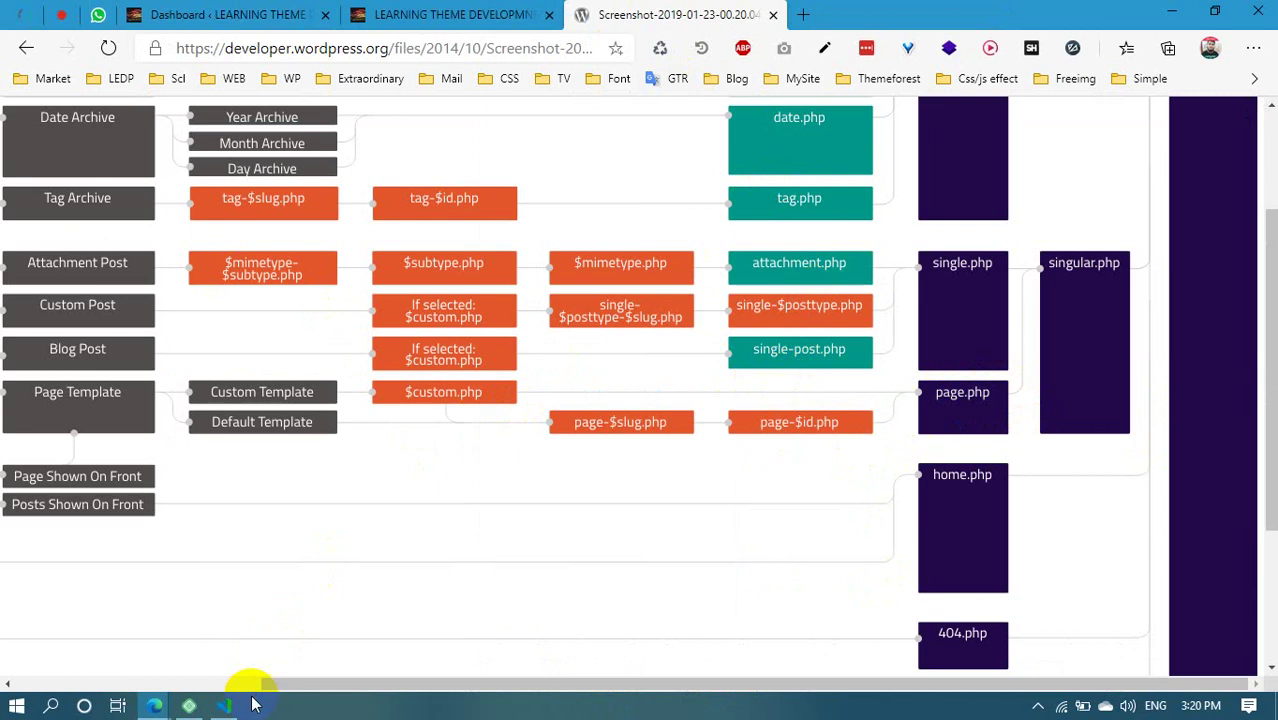
Look over the Posts entries and welcome message on the WordPress dashboard, and switch to Visual Studio Code to view index.php
click(175, 10)
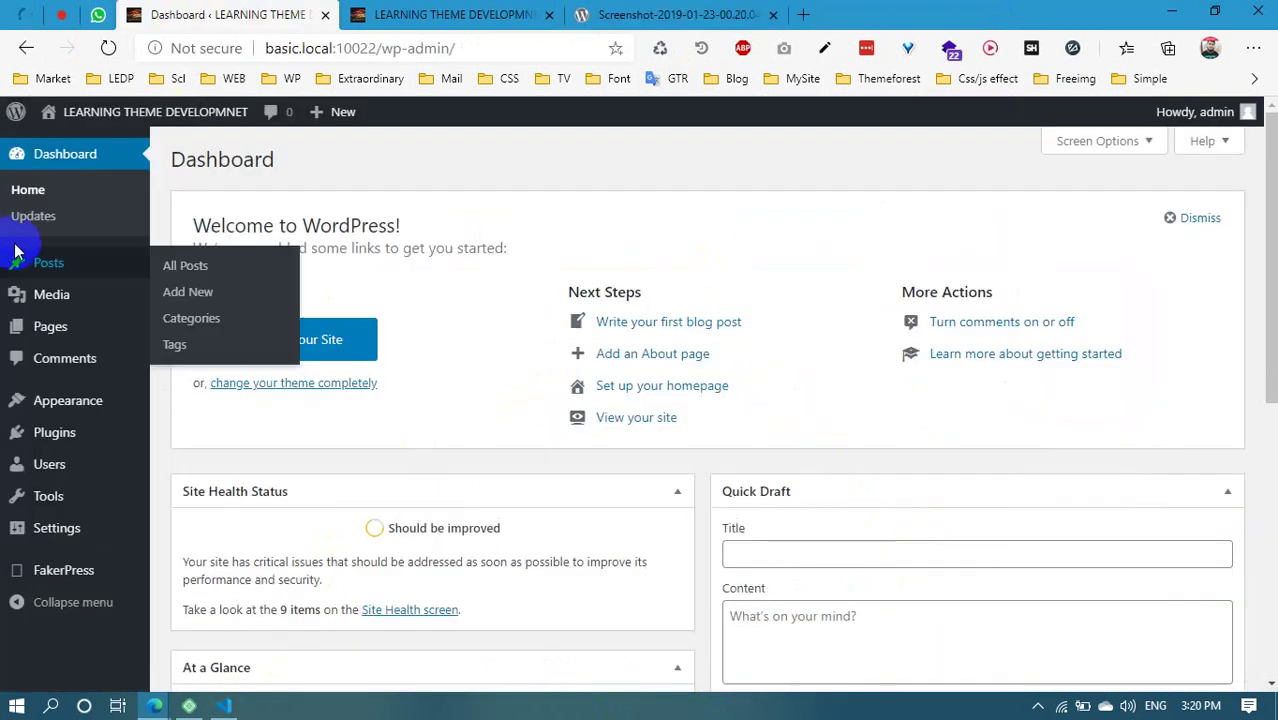
mouse_move(177, 347)
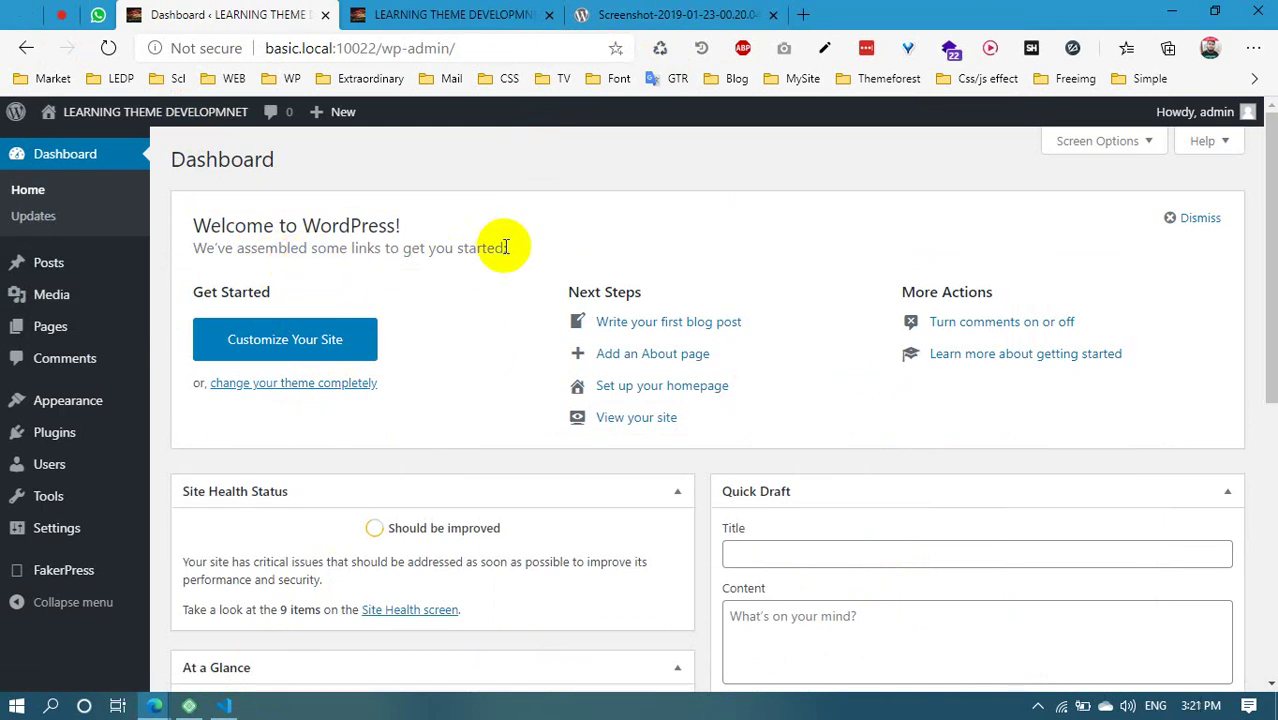
drag(203, 228, 561, 243)
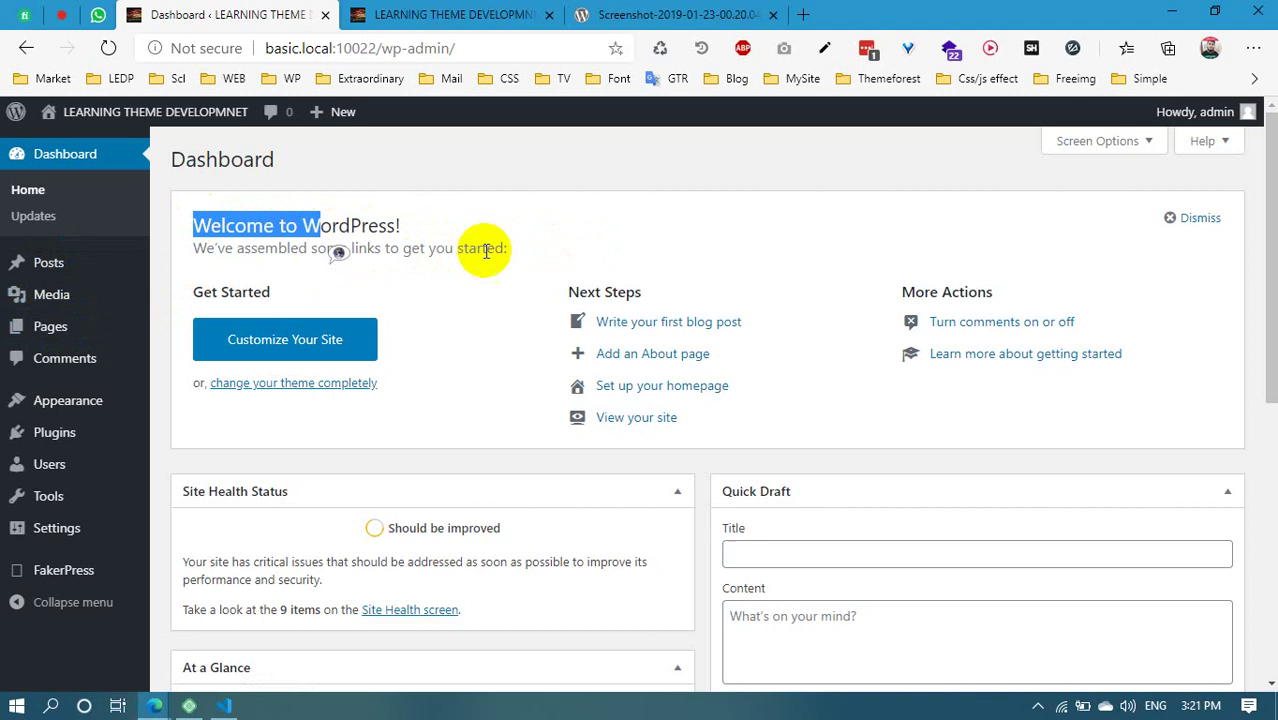
drag(522, 251, 192, 222)
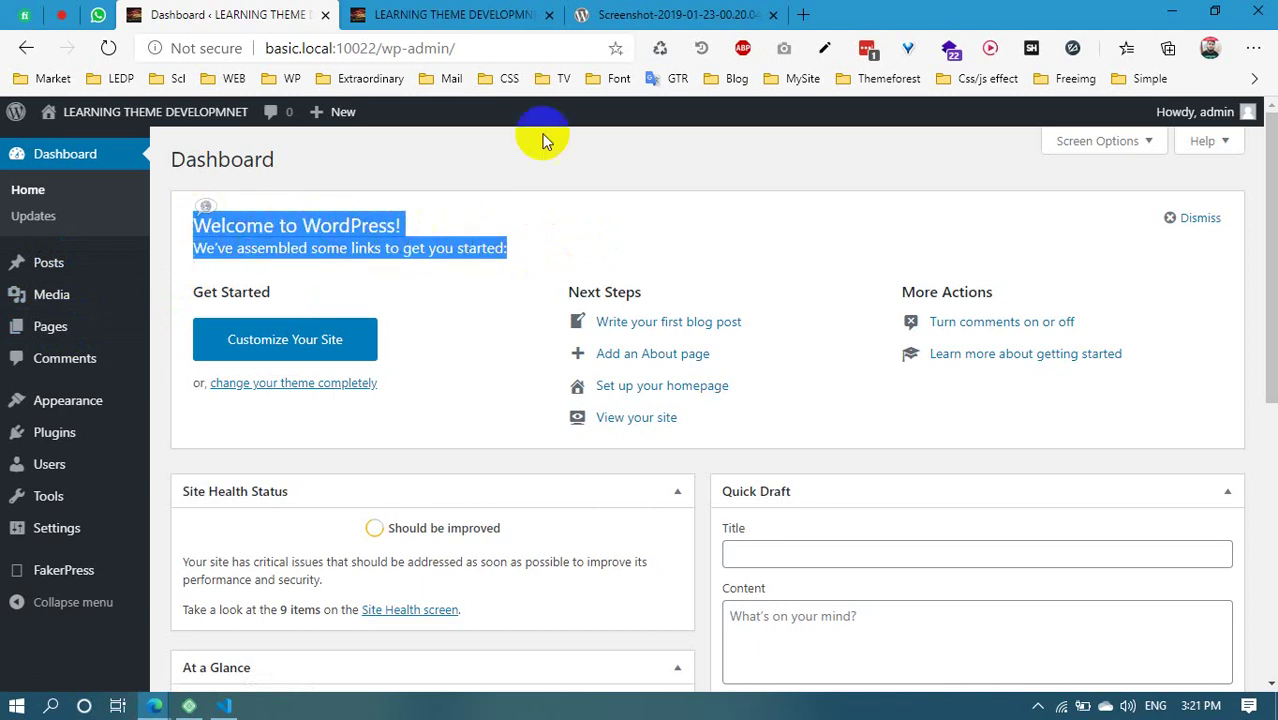
mouse_move(226, 703)
click(228, 655)
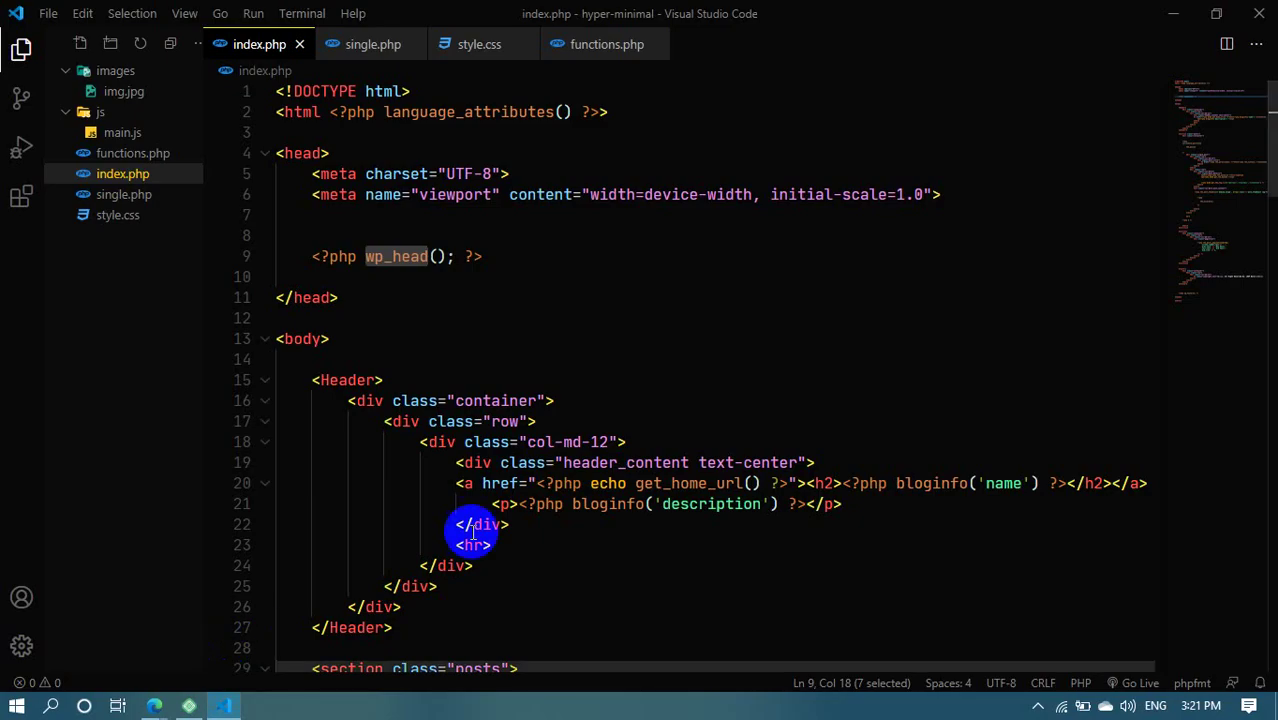
Switch back to Microsoft Edge and examine the single, page, home, 404 and search templates in the hierarchy diagram
click(155, 705)
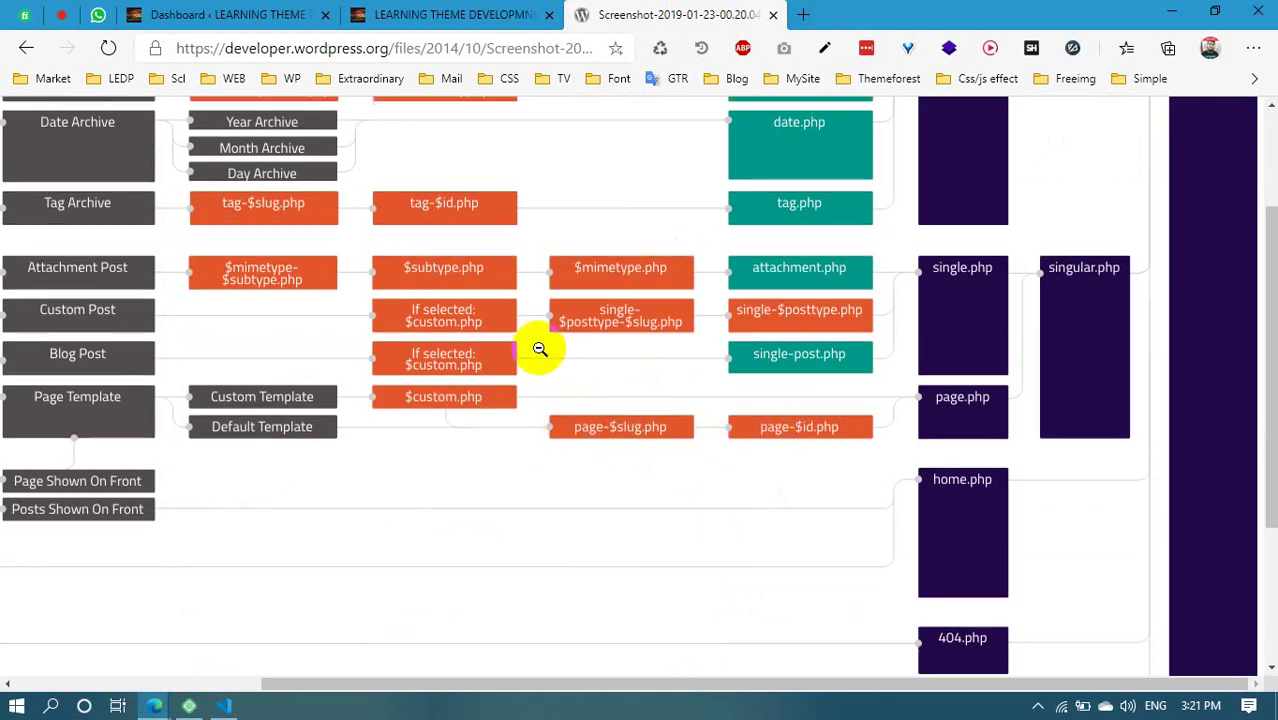
scroll(536, 345, up, 2)
scroll(919, 345, down, 5)
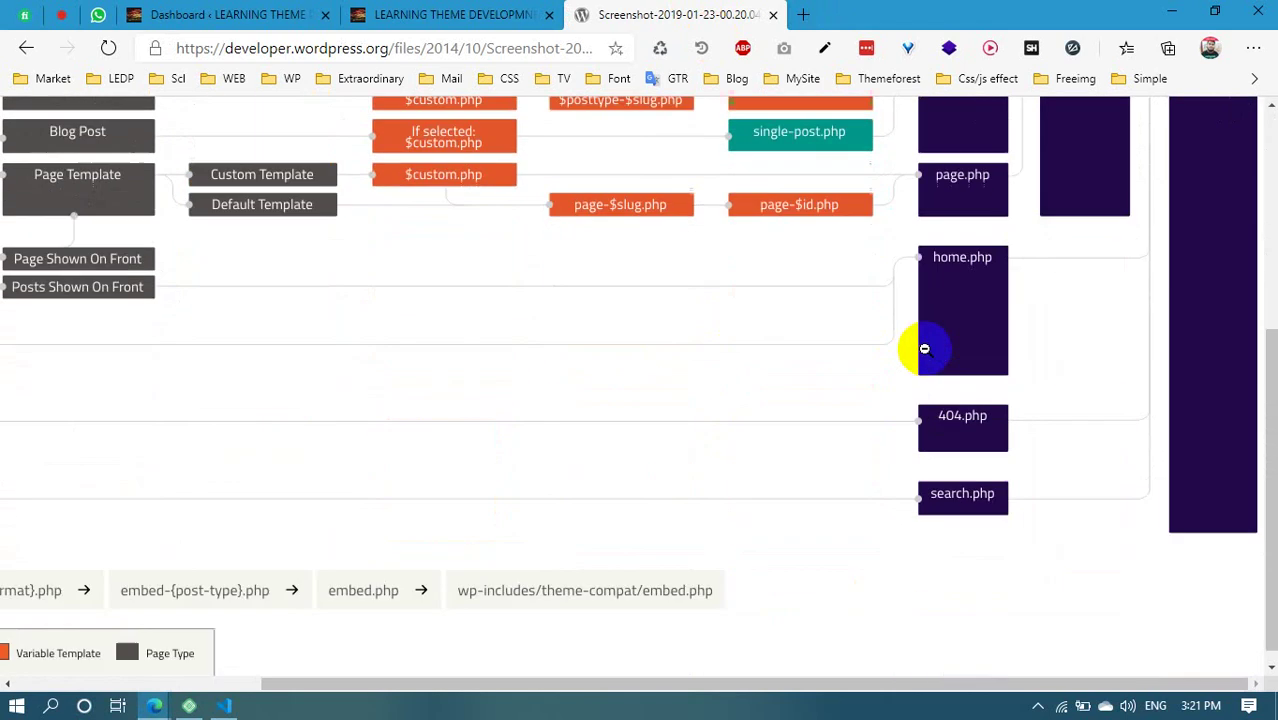
scroll(945, 416, up, 5)
key(alt+Tab)
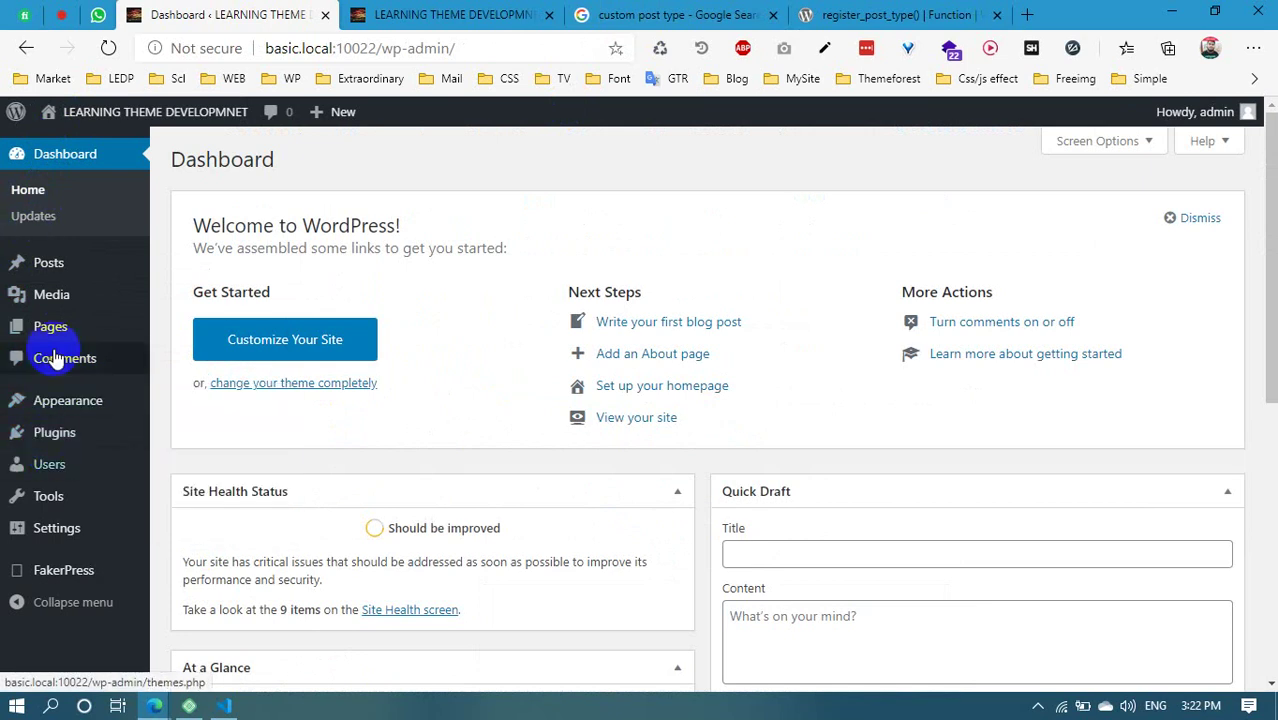
Read the menu_position and menu_icon arguments in the register_post_type() reference and highlight the menu_icon name
click(946, 10)
scroll(357, 442, down, 3)
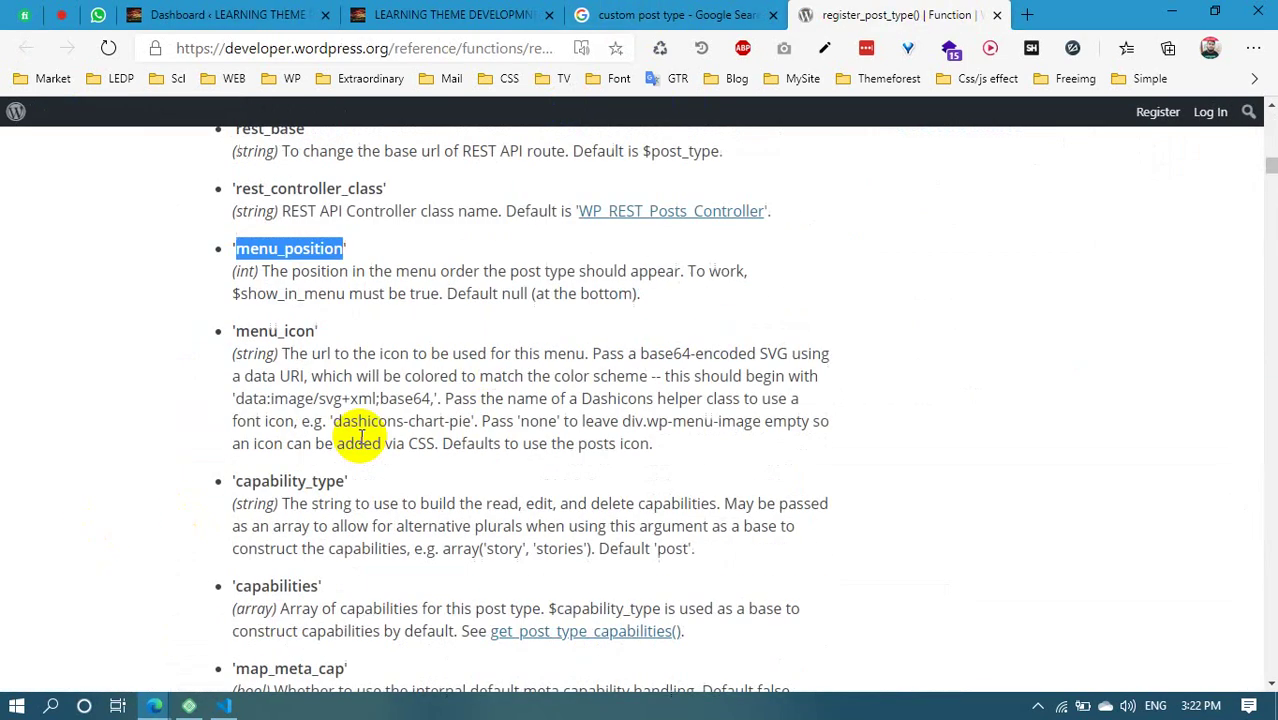
drag(318, 321, 222, 330)
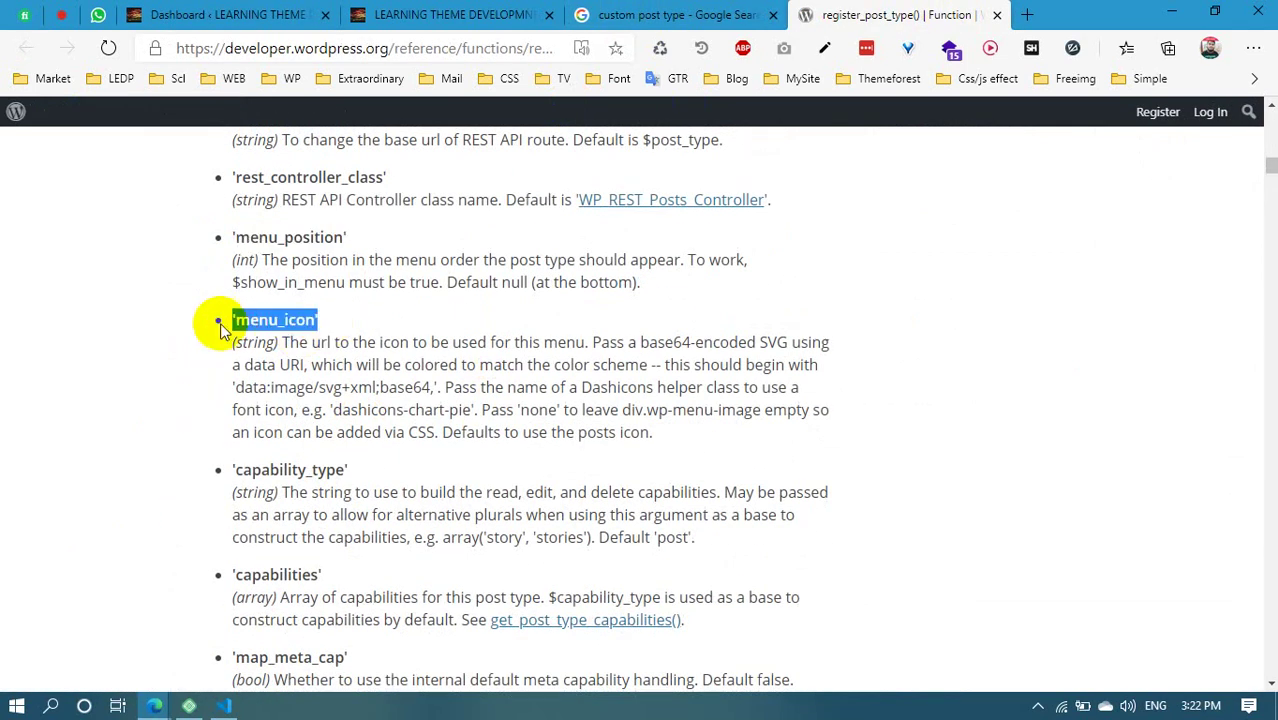
Return to the Google results for custom post type and highlight the definition in the featured snippet
click(440, 14)
click(610, 14)
scroll(270, 397, up, 4)
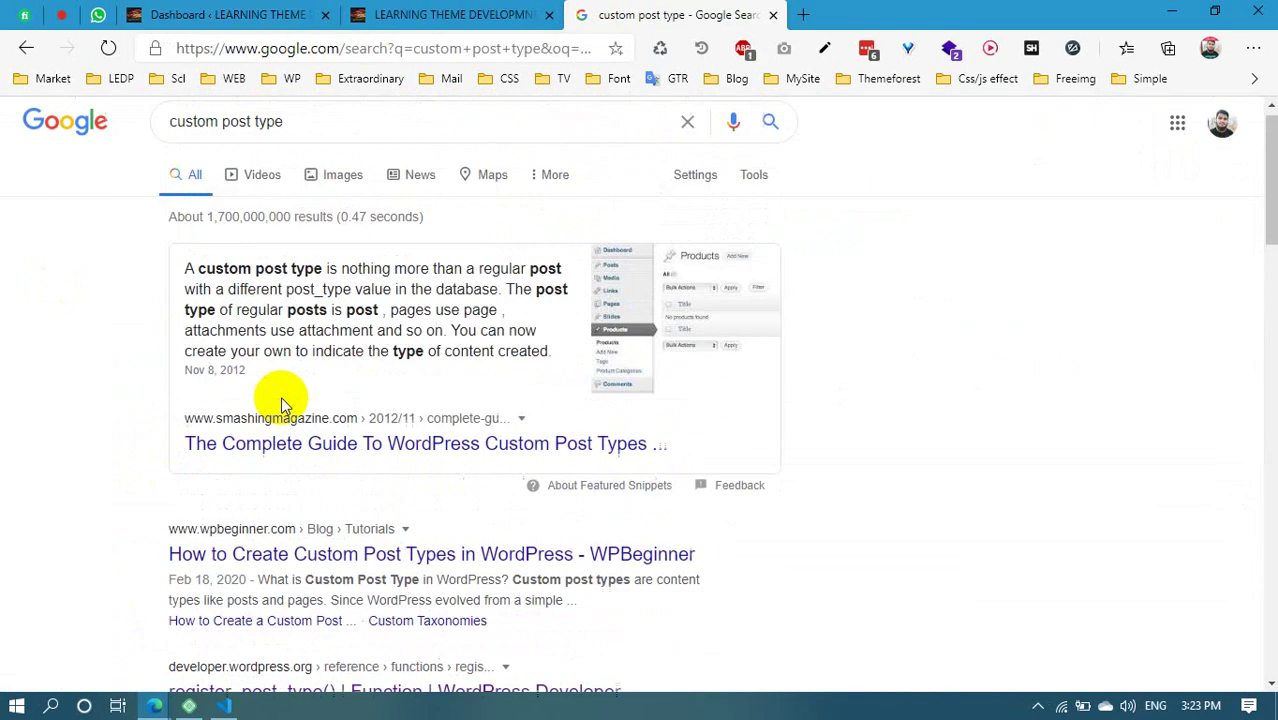
drag(185, 283, 551, 367)
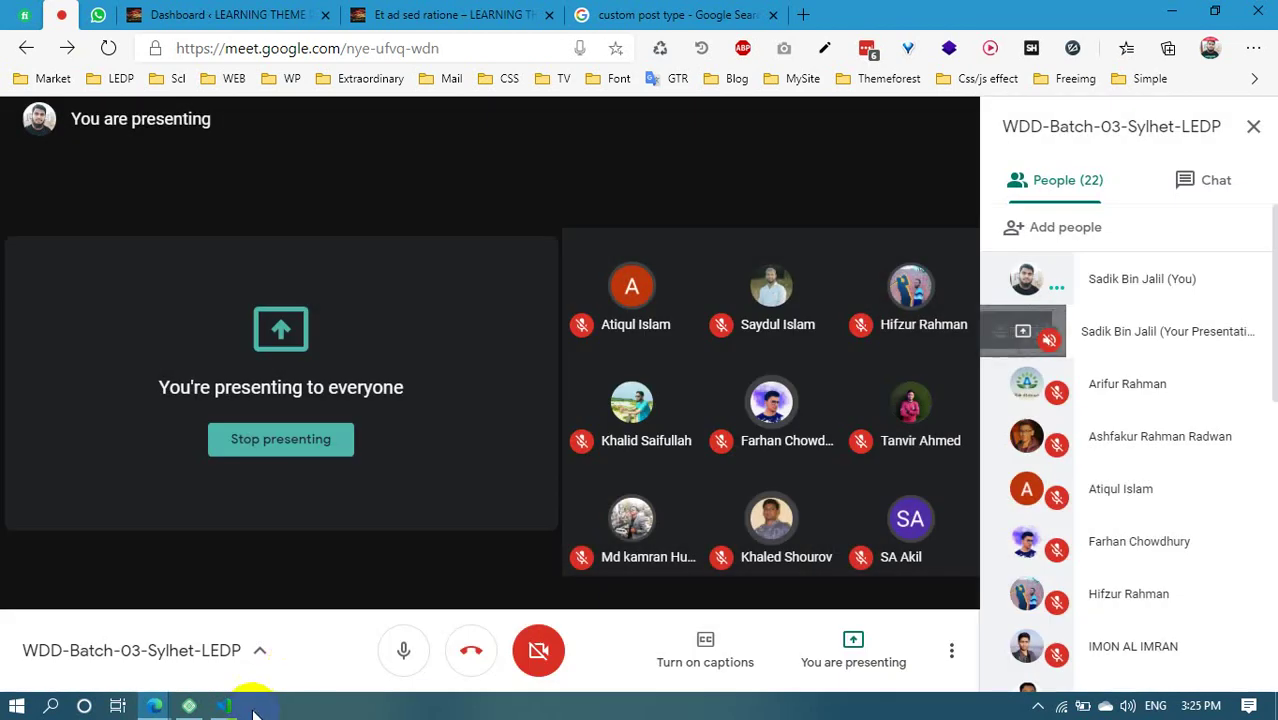
Switch to Visual Studio Code and nest a div with class row inside the container div of the commnet section in single.php
key(alt+Tab)
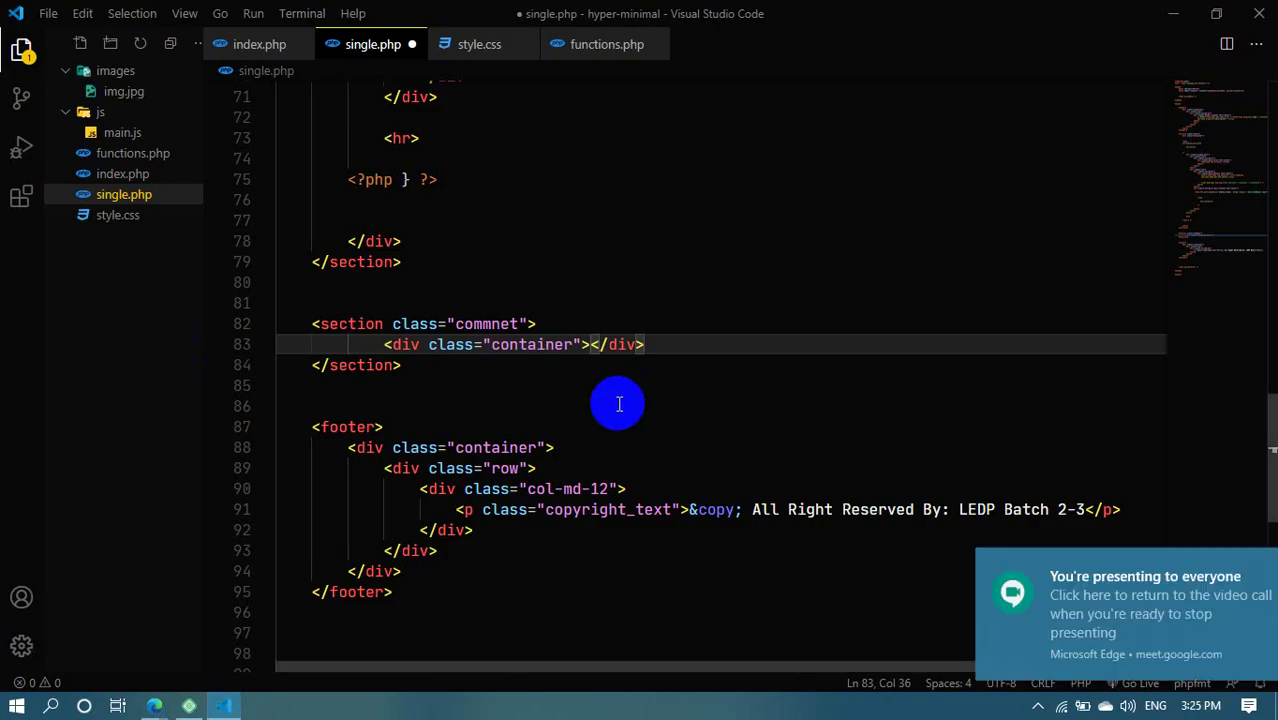
key(Return)
key(Return)
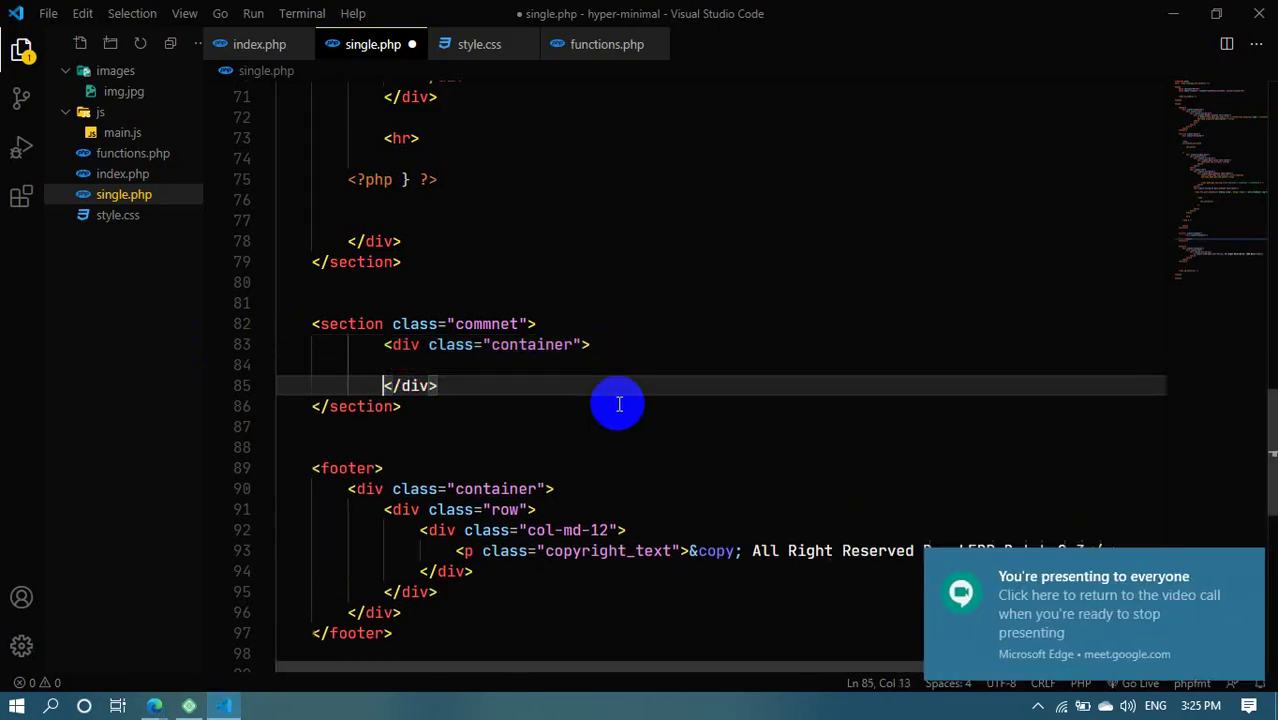
click(489, 361)
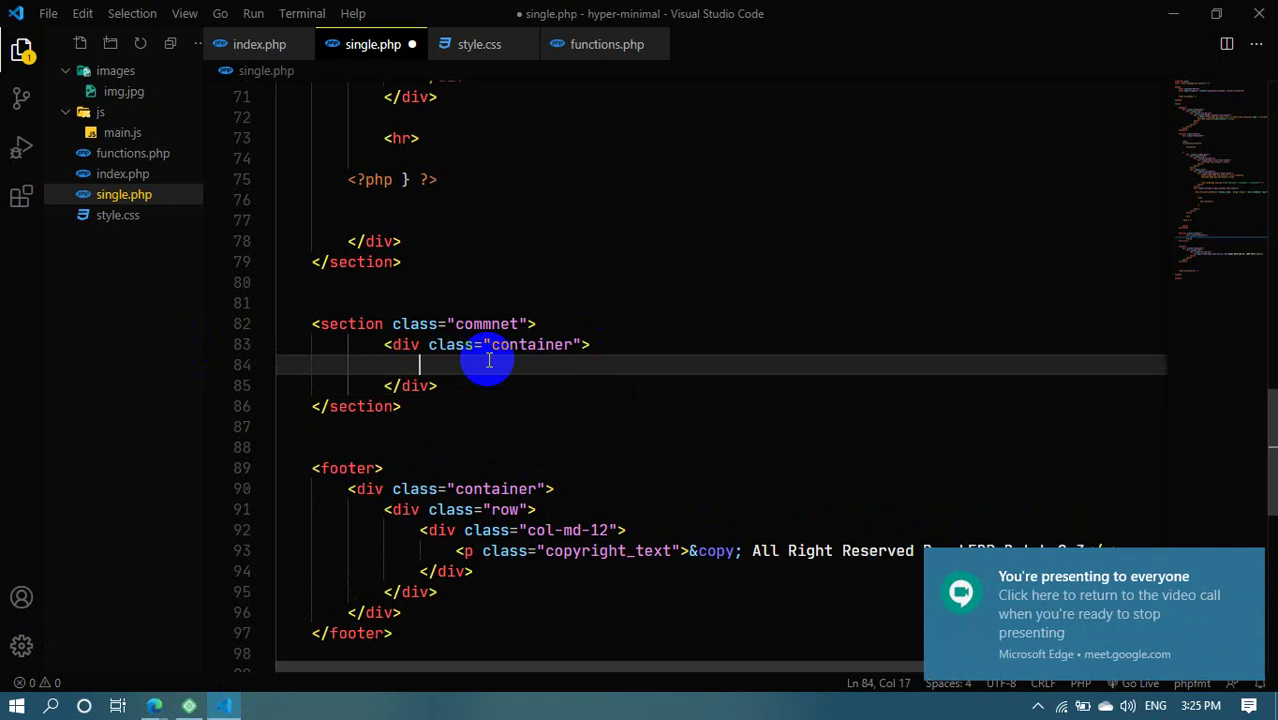
text(.c)
key(BackSpace)
key(BackSpace)
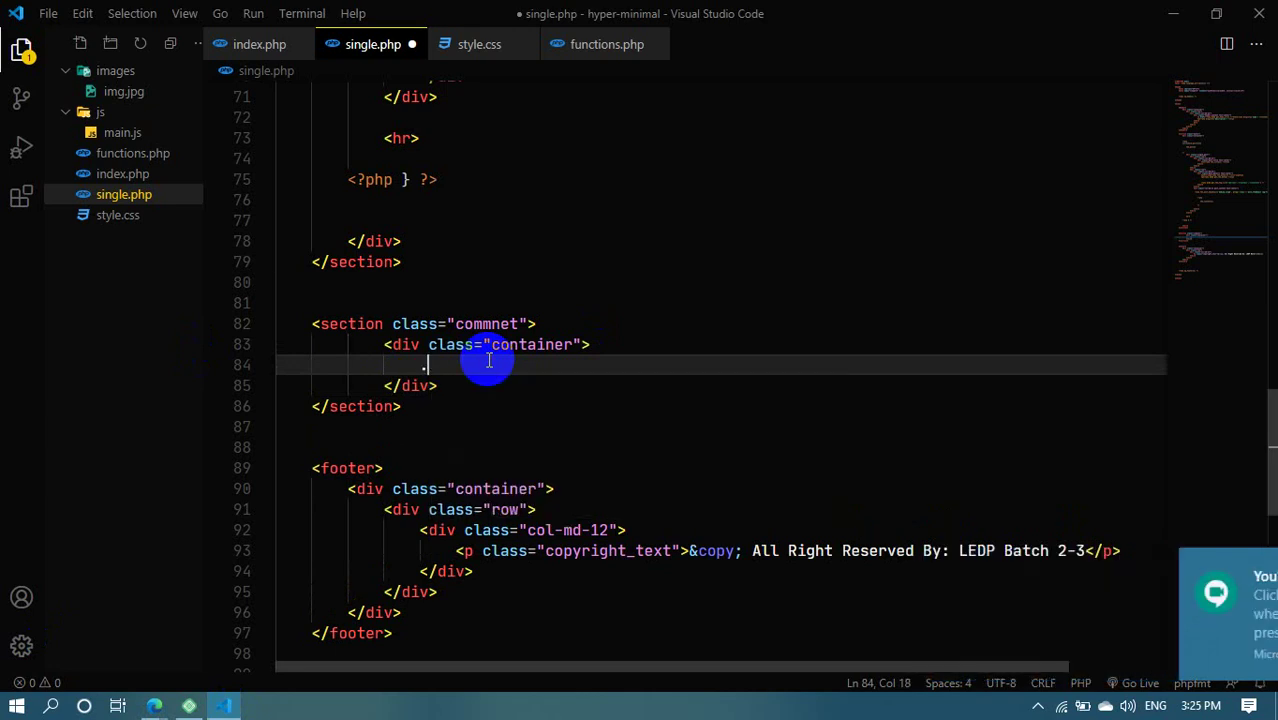
text(.row)
key(Tab)
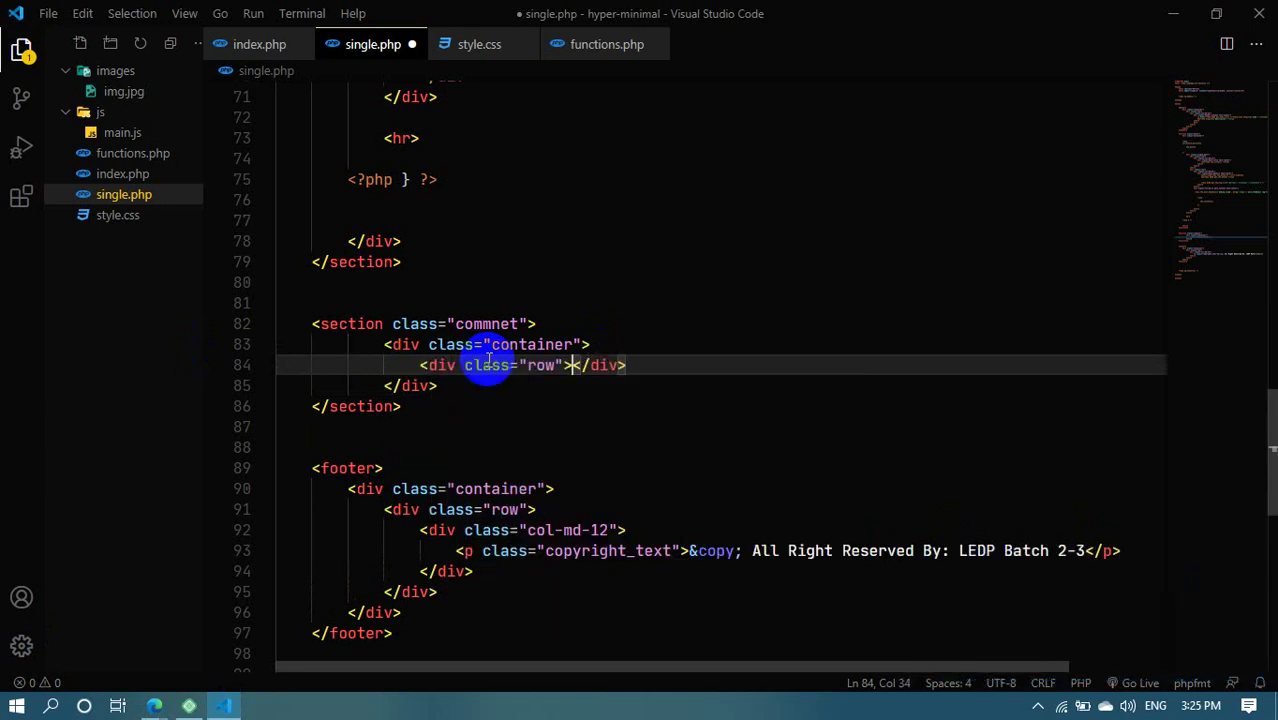
key(Return)
Switch back to the Google Meet call in Microsoft Edge and mute the microphone
key(alt+Tab)
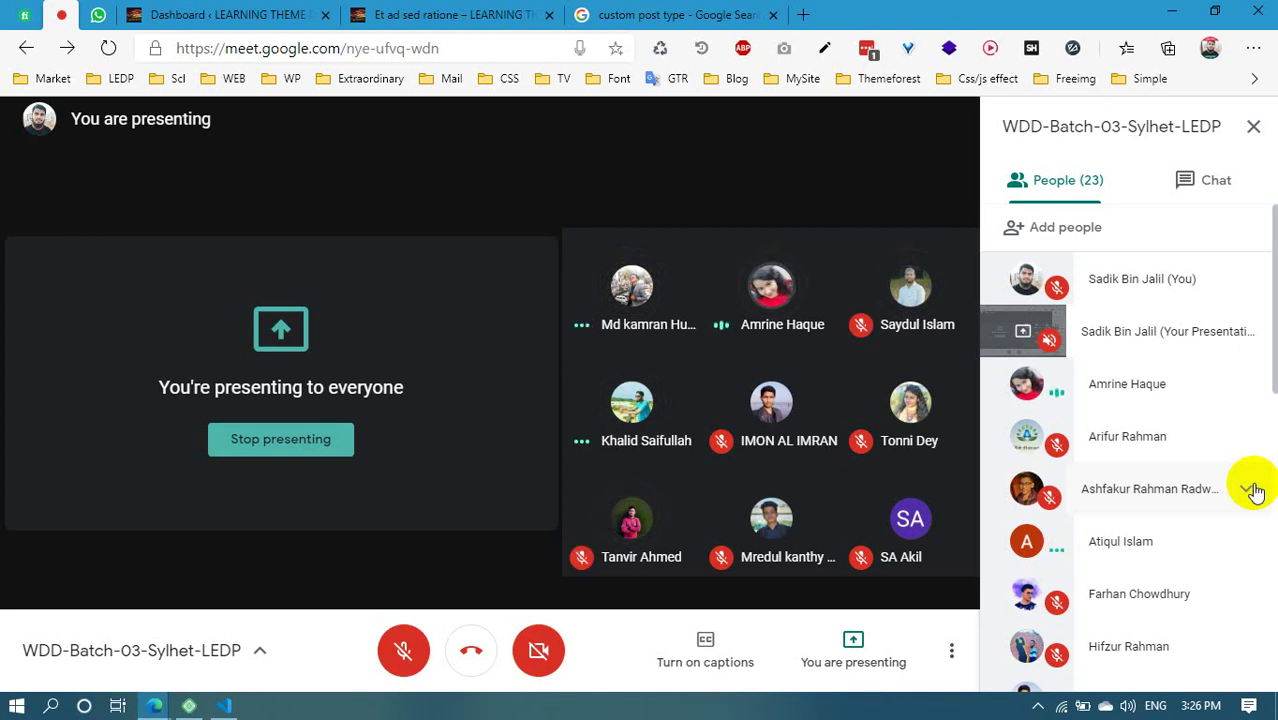
click(462, 680)
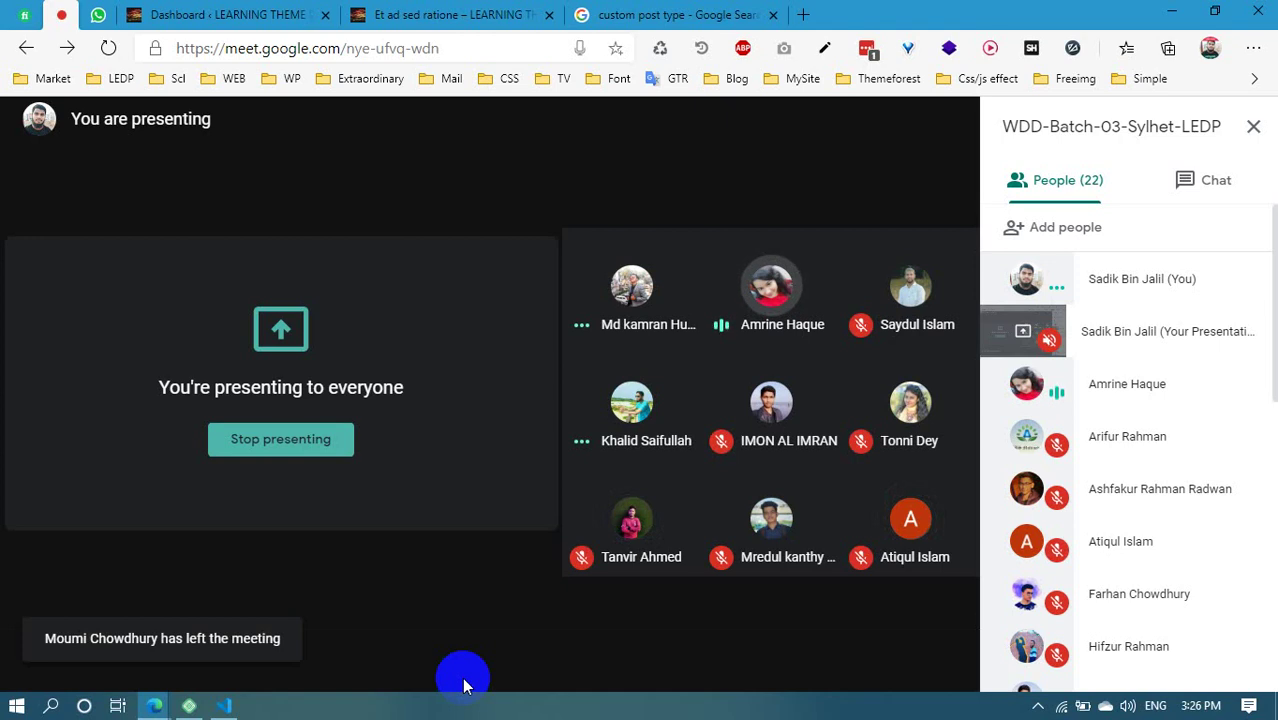
mouse_move(470, 665)
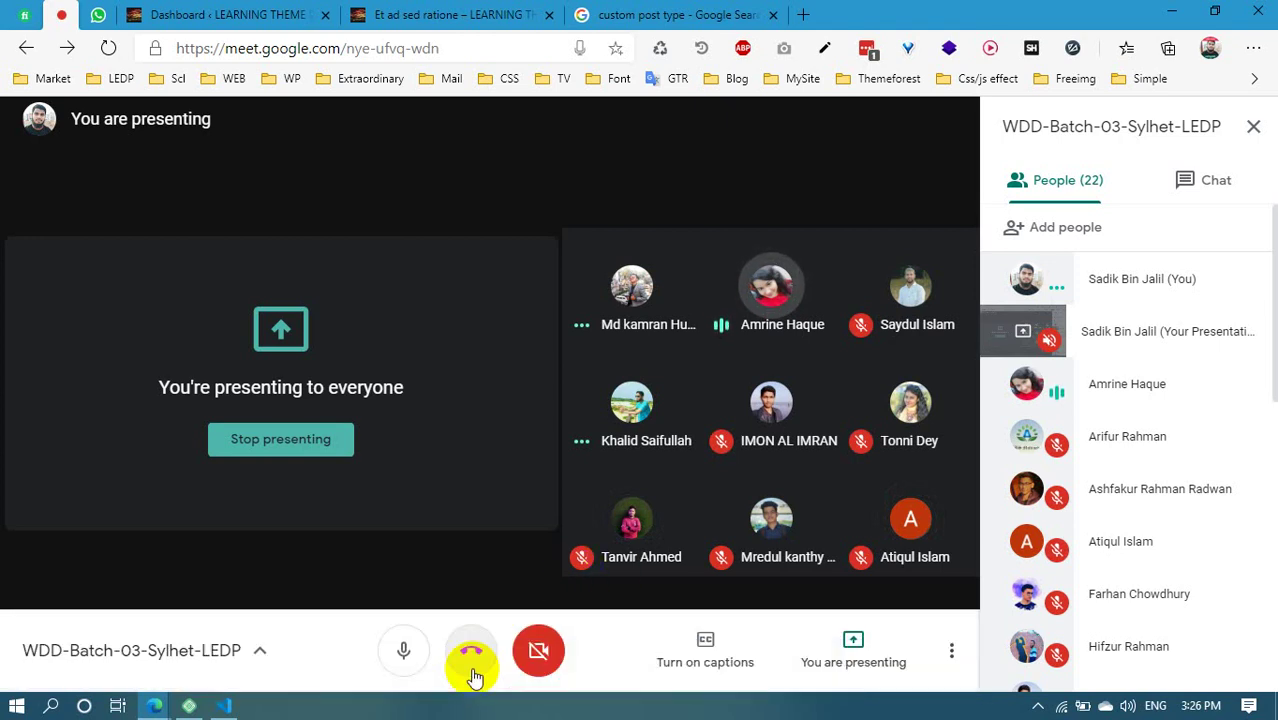
click(402, 652)
click(335, 703)
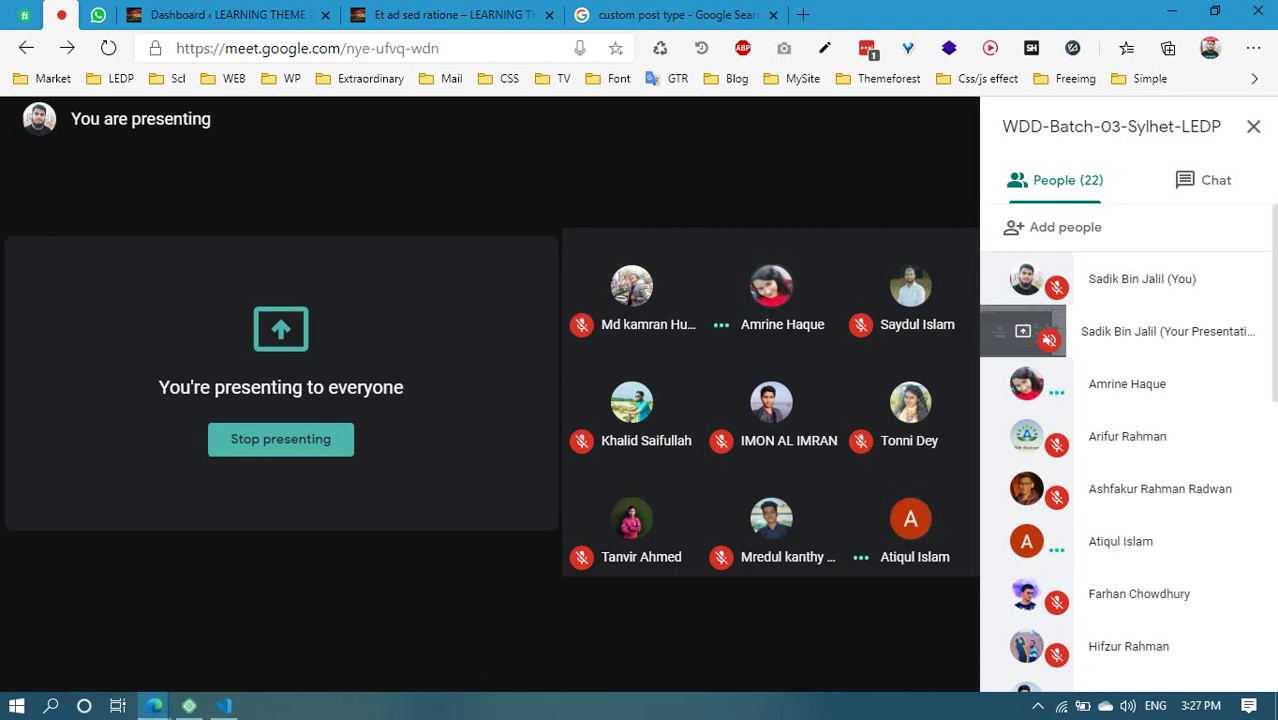
Look through the meeting's participant tiles and People list, and unmute the microphone
click(772, 425)
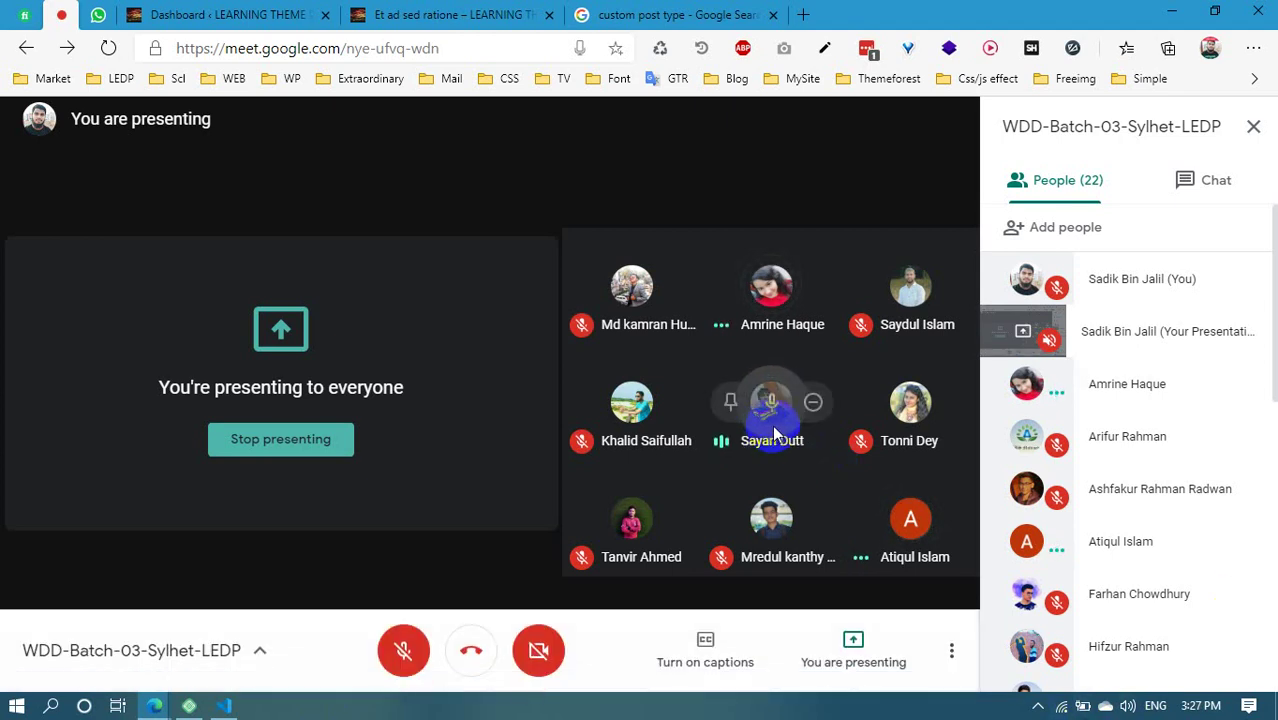
scroll(1170, 556, down, 6)
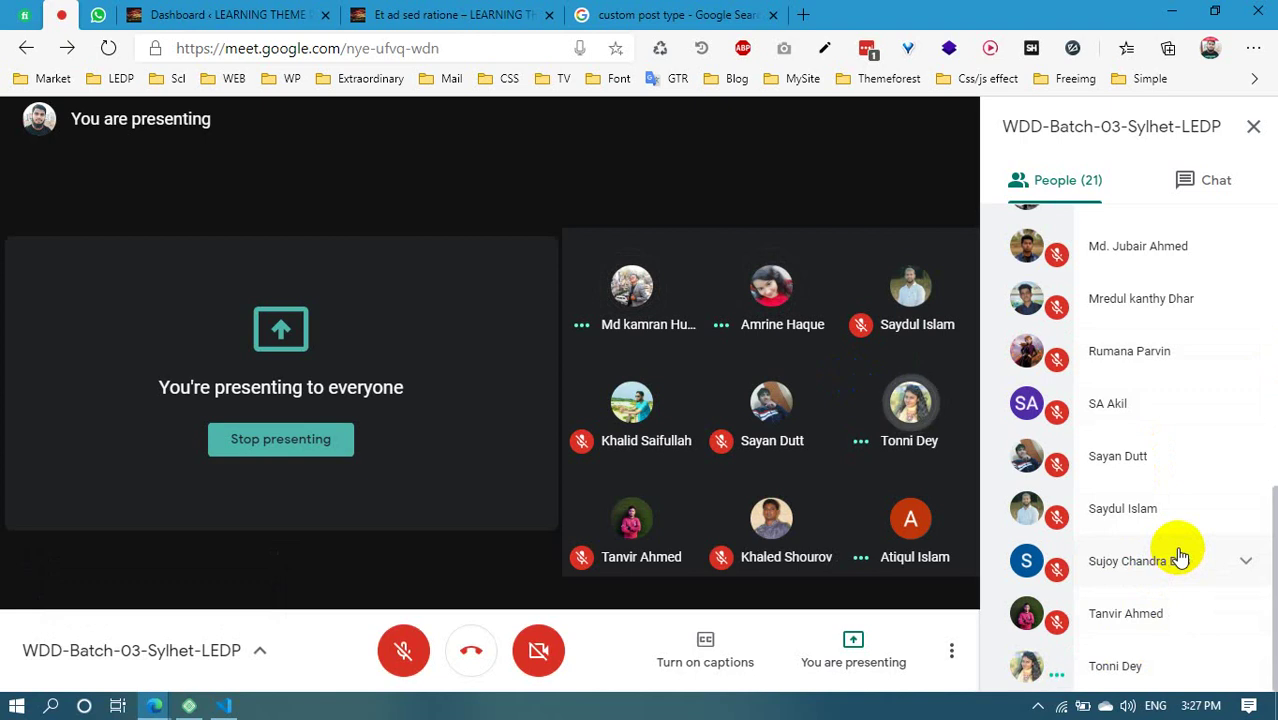
scroll(1180, 556, up, 3)
scroll(1175, 551, down, 1)
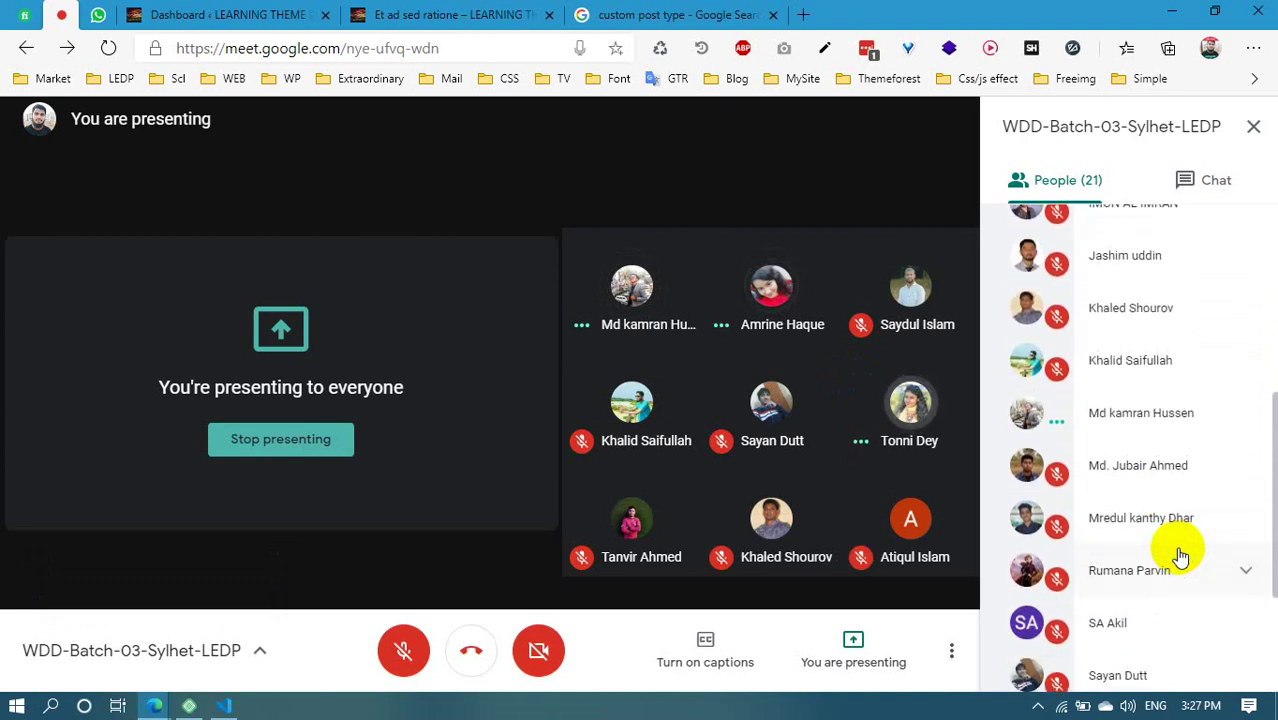
click(719, 514)
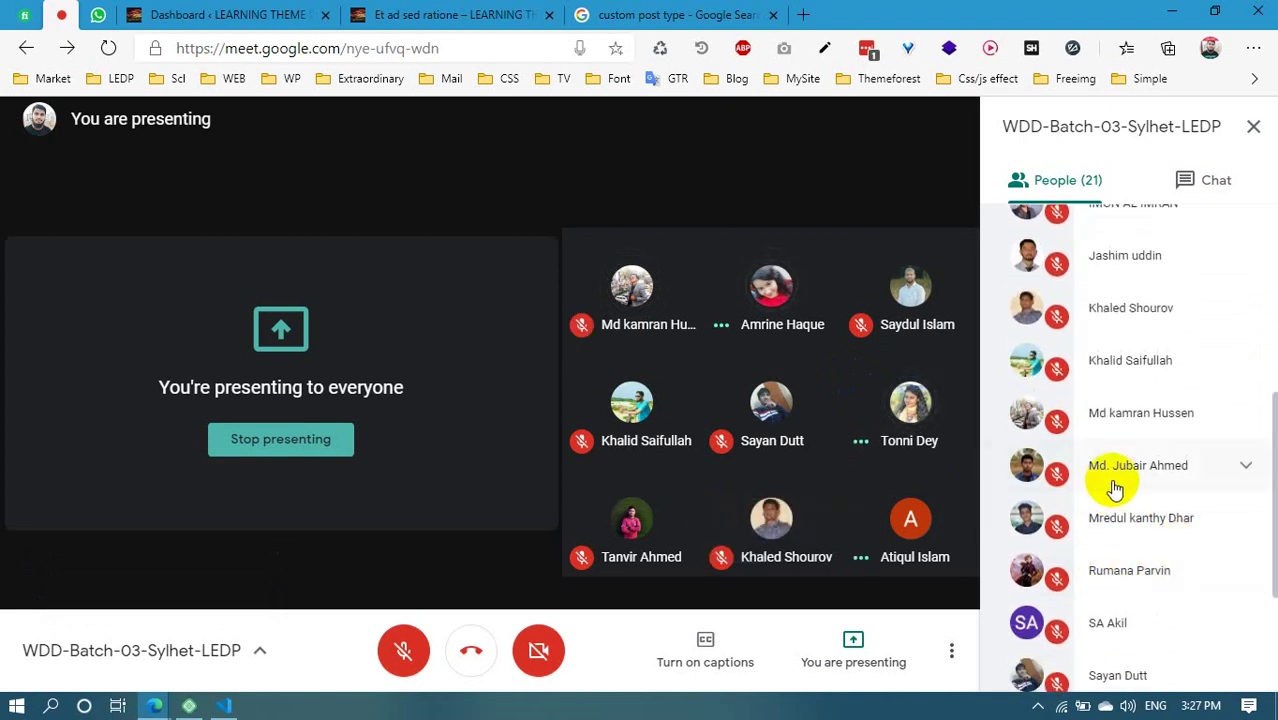
scroll(1112, 485, up, 5)
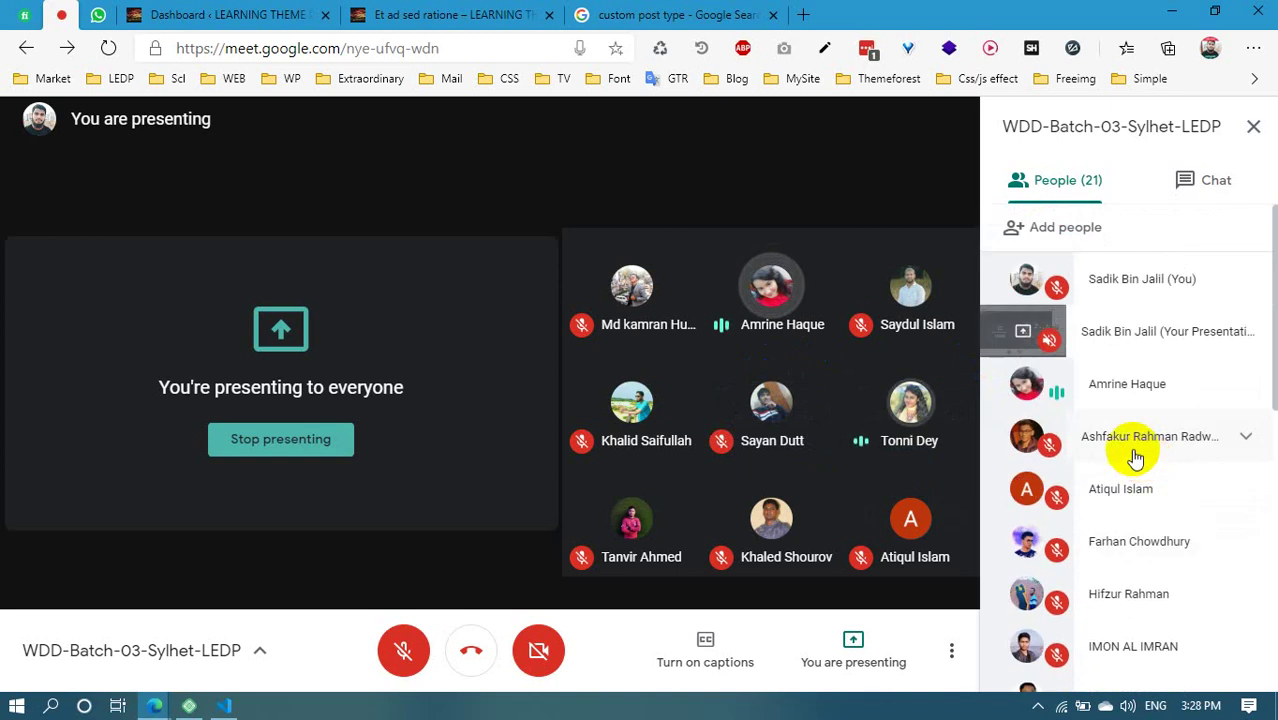
click(772, 348)
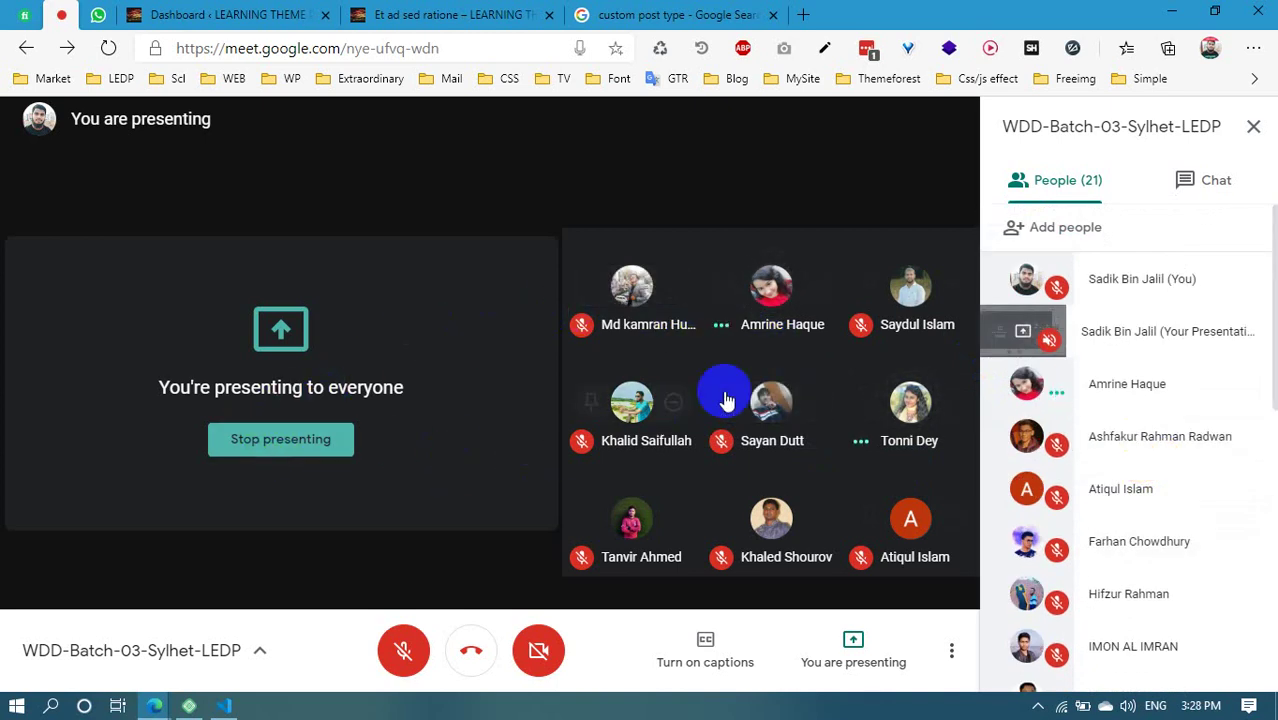
scroll(1120, 415, down, 5)
key(ctrl+d)
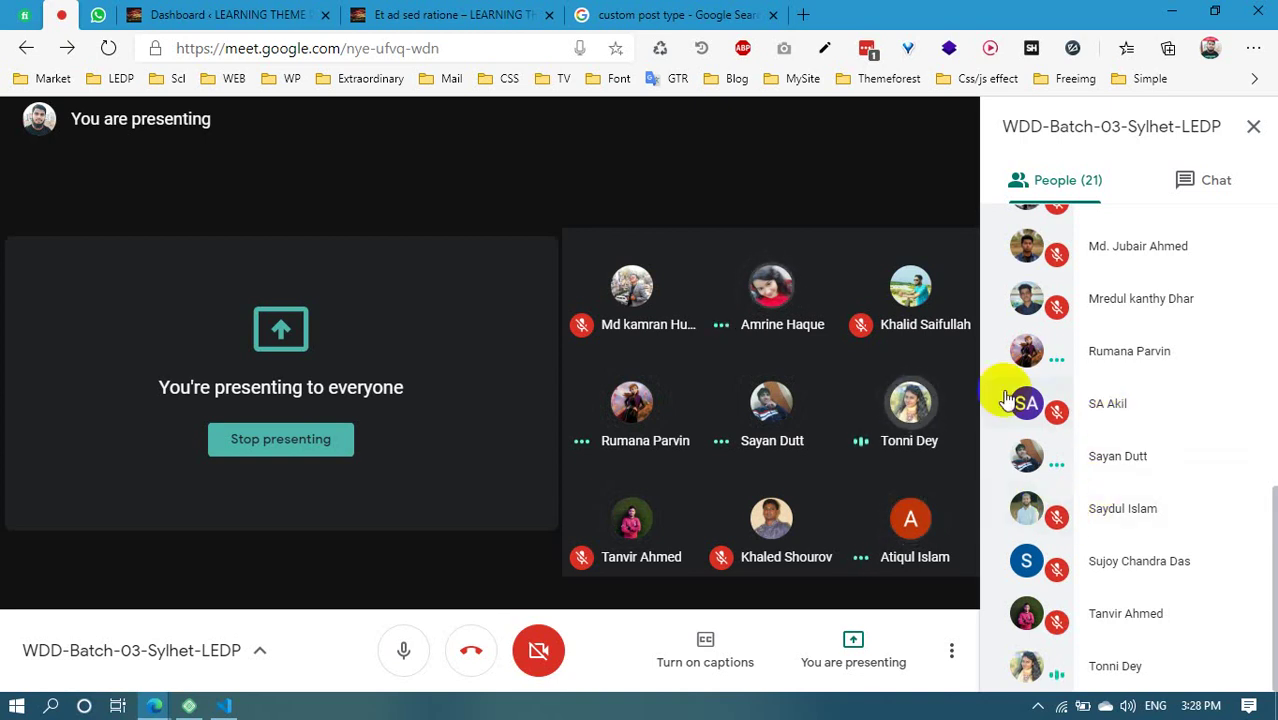
click(369, 632)
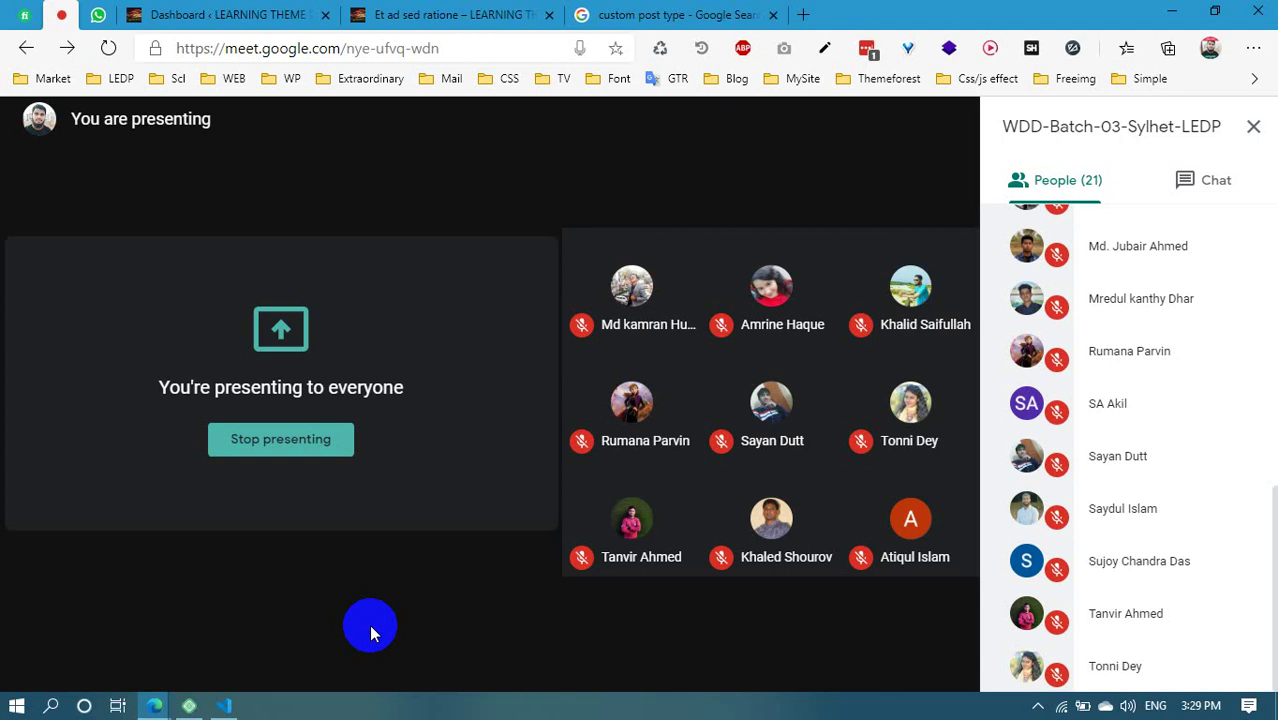
Switch to WhatsApp Web and send "Proshno koren, exam er bepare" to the Sylhet_WD_Batch_02 group
click(98, 14)
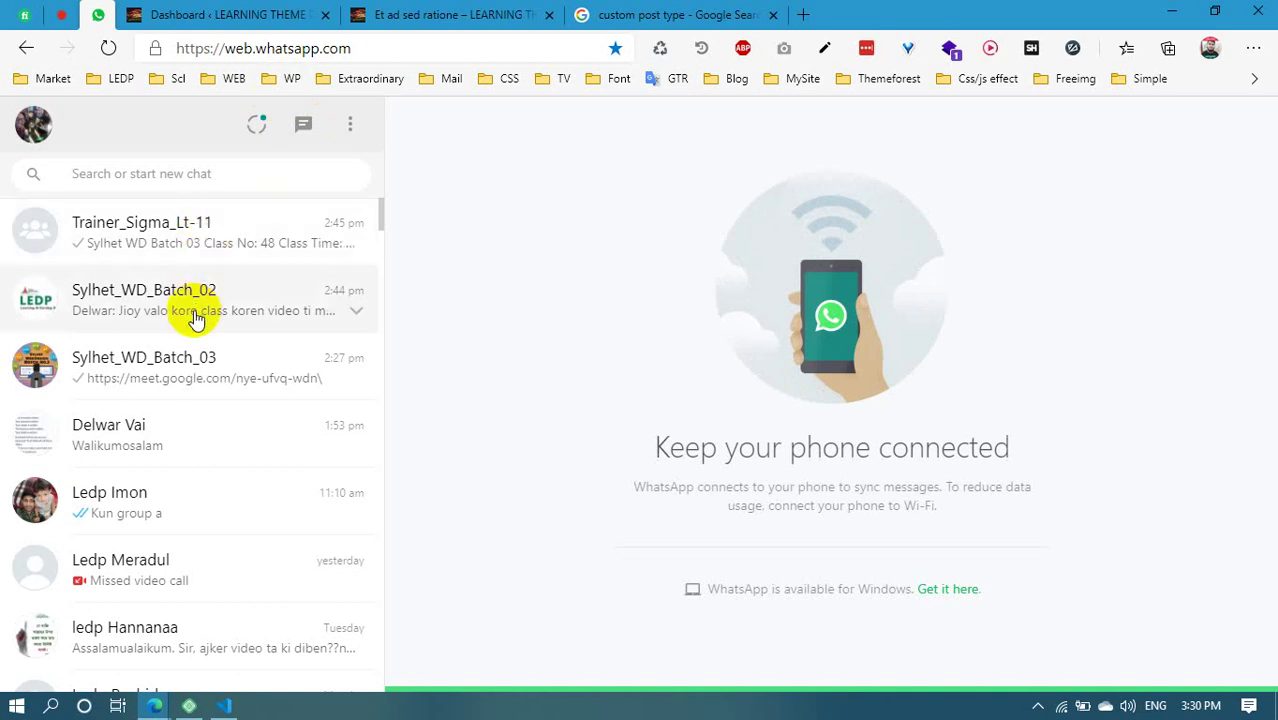
click(205, 302)
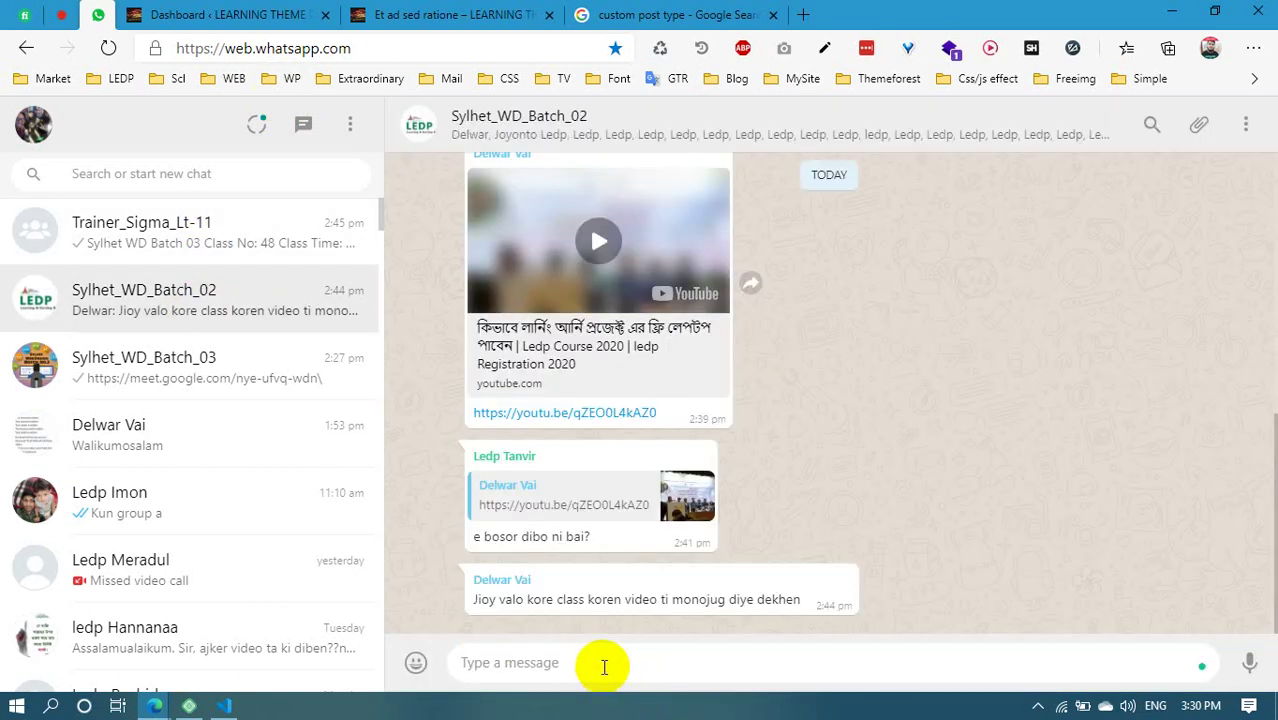
text(Proshno koren)
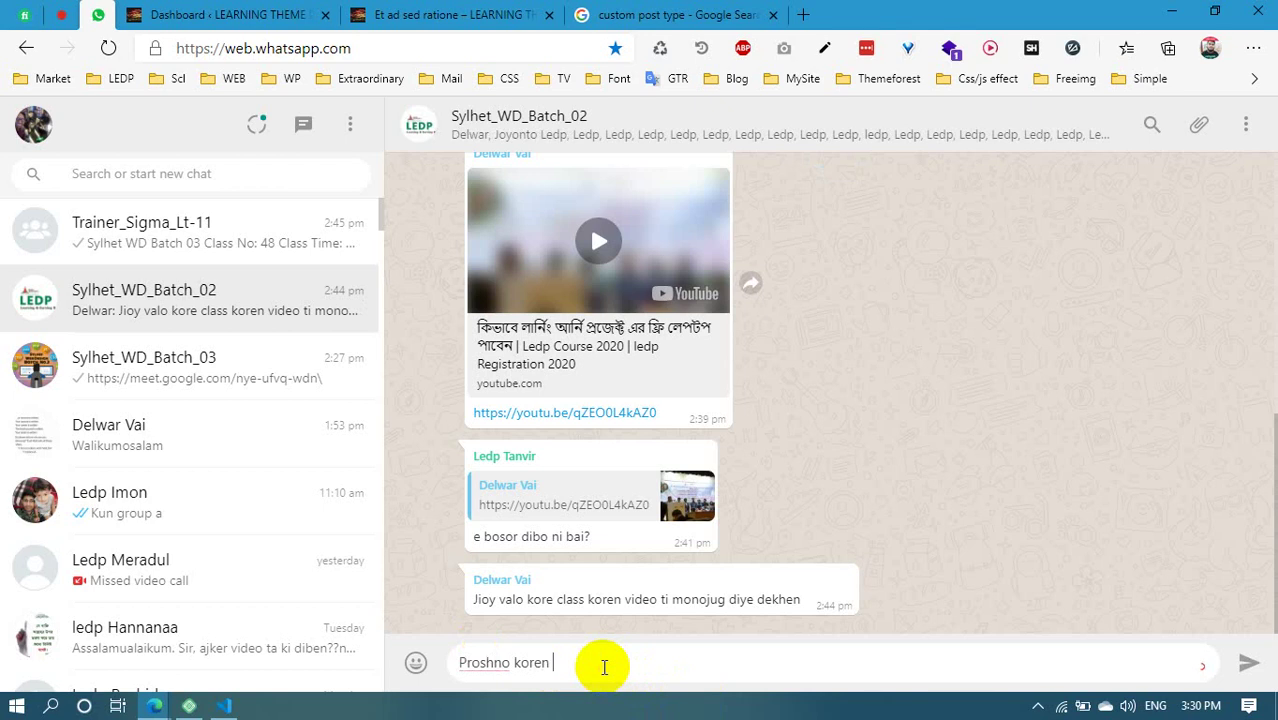
text(, exam er bepare)
key(Return)
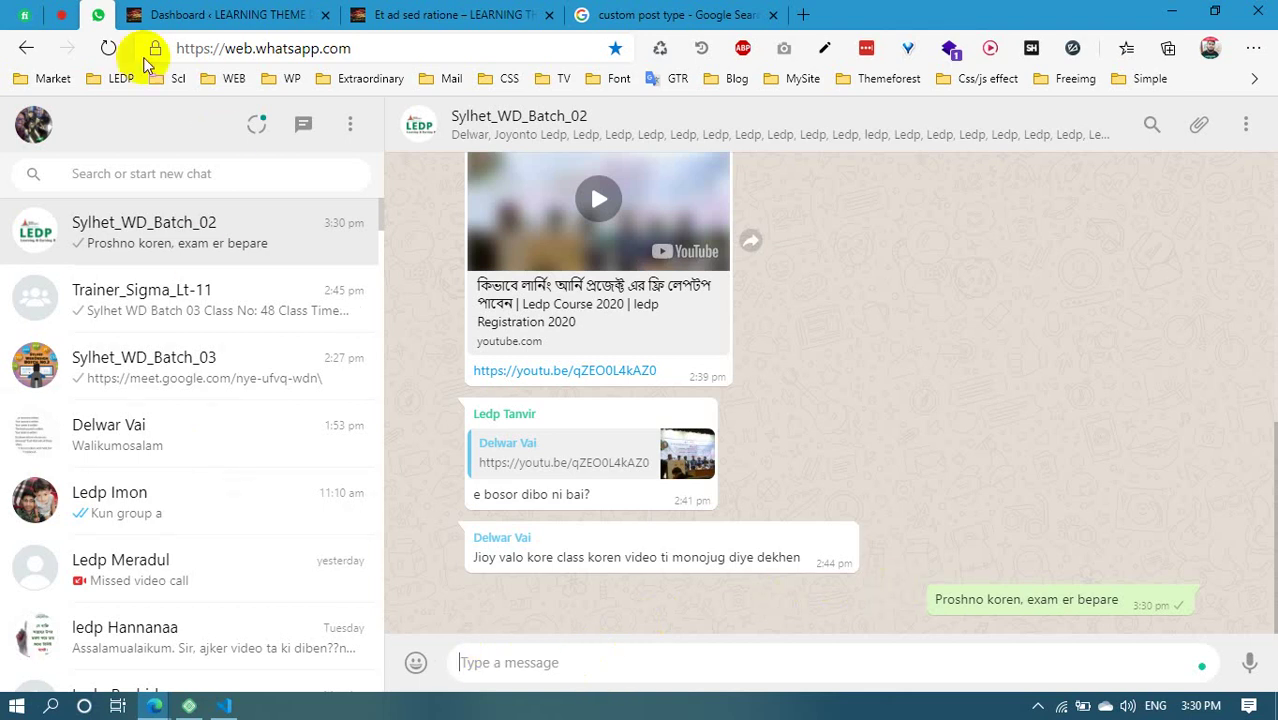
Check the Google Meet call and glance at the open Fiverr page
click(61, 14)
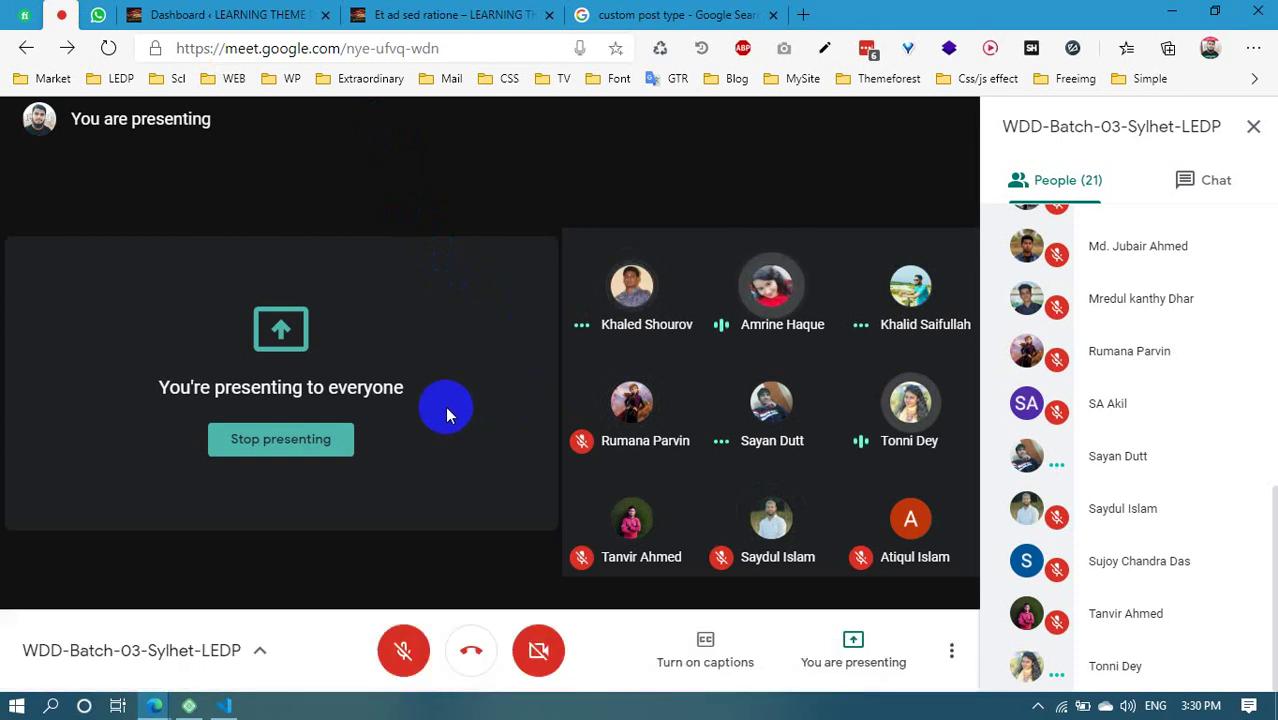
click(27, 9)
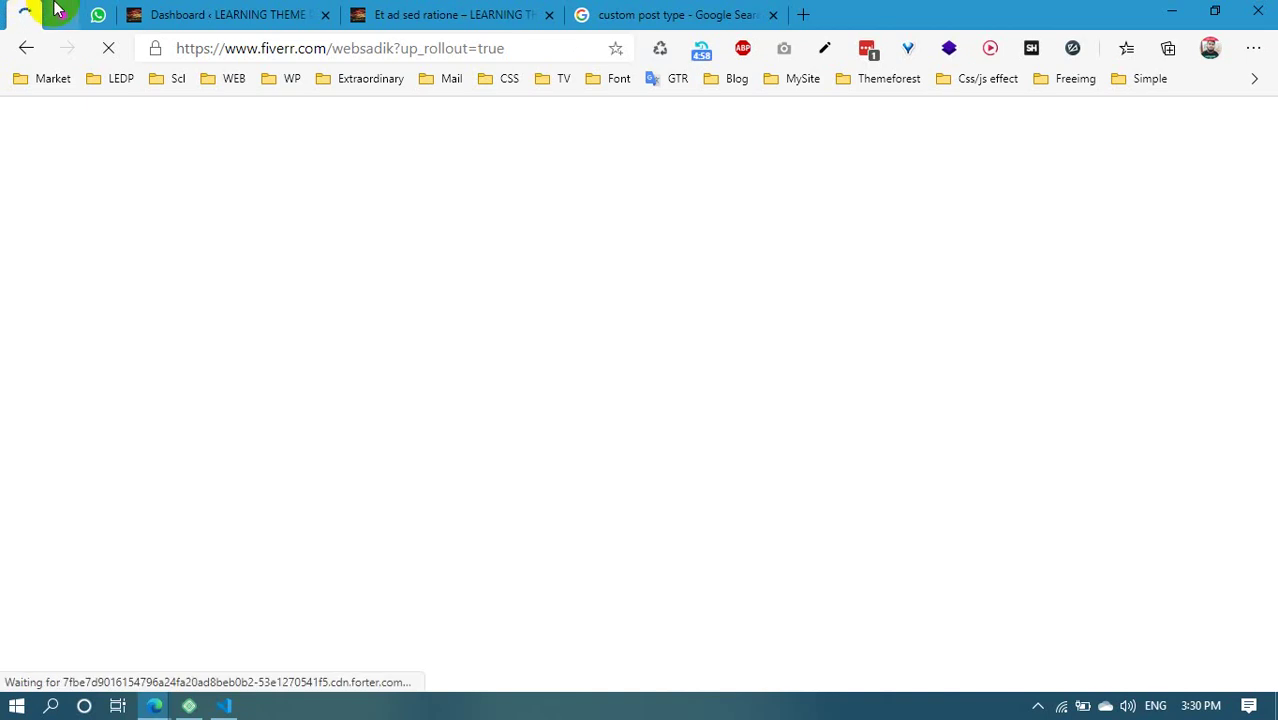
click(58, 10)
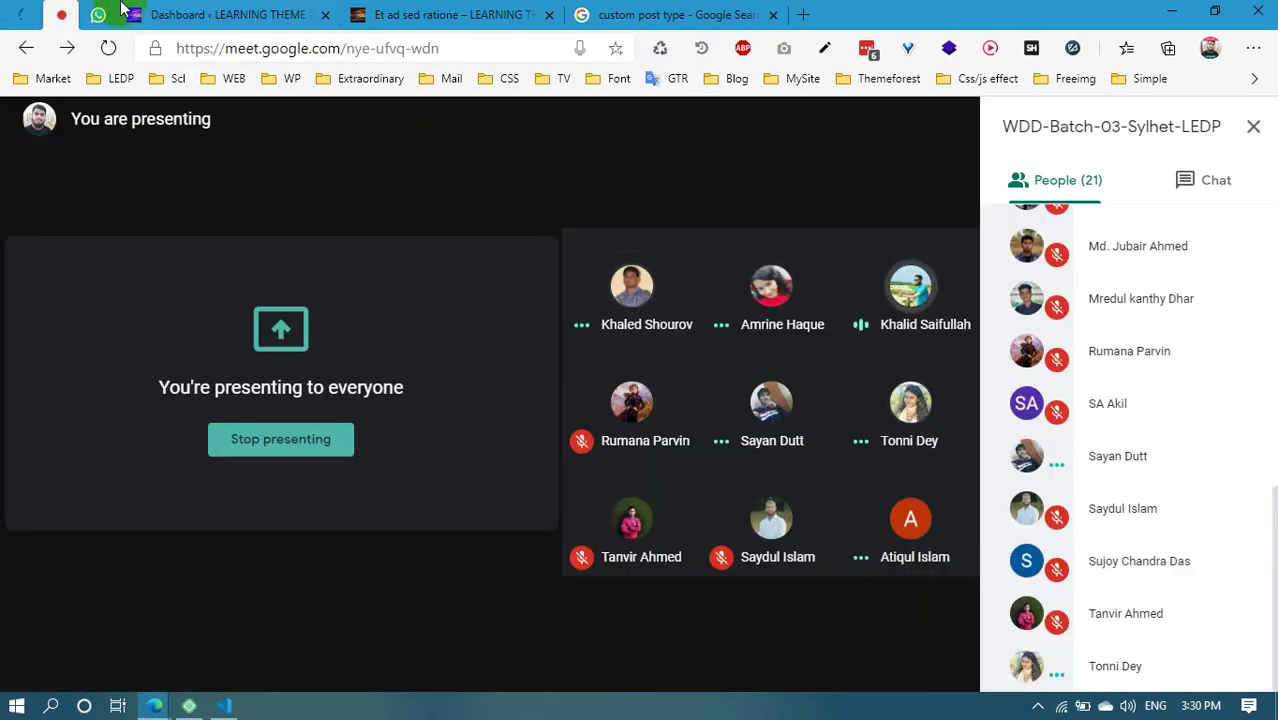
Return to the WhatsApp group chat and view who has read the sent message "Proshno koren, exam er bepare"
click(98, 14)
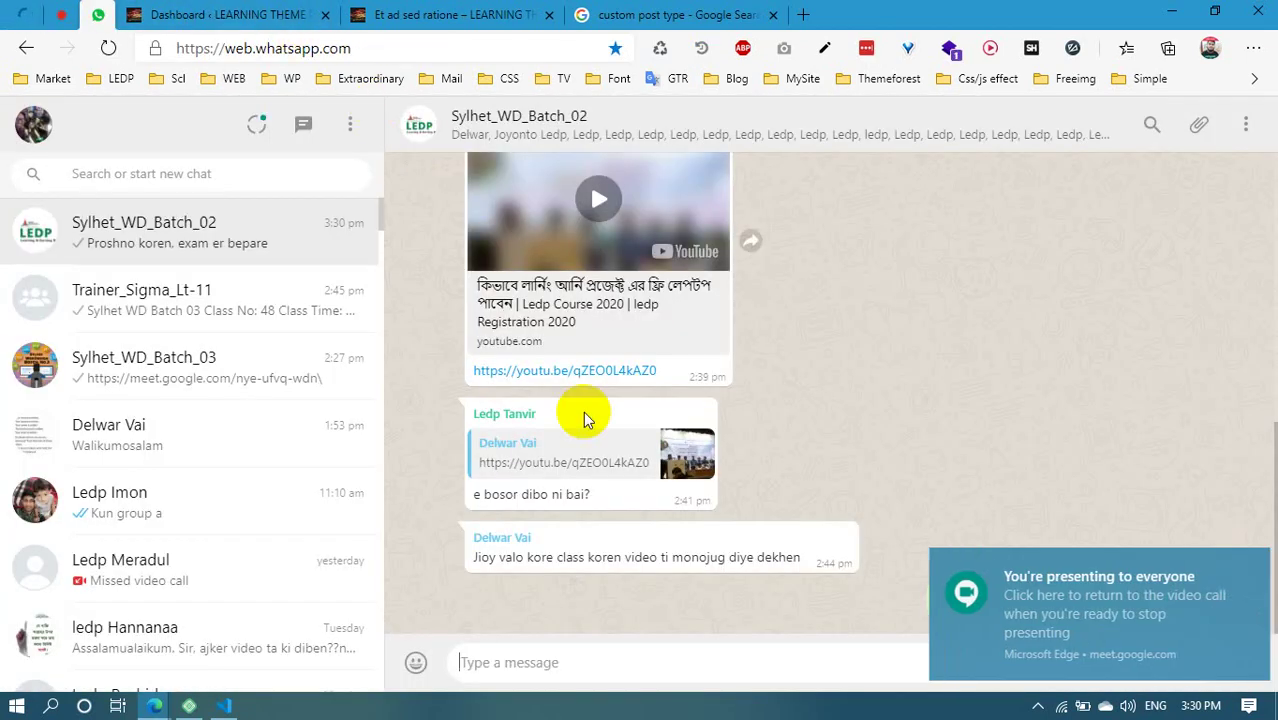
click(1172, 588)
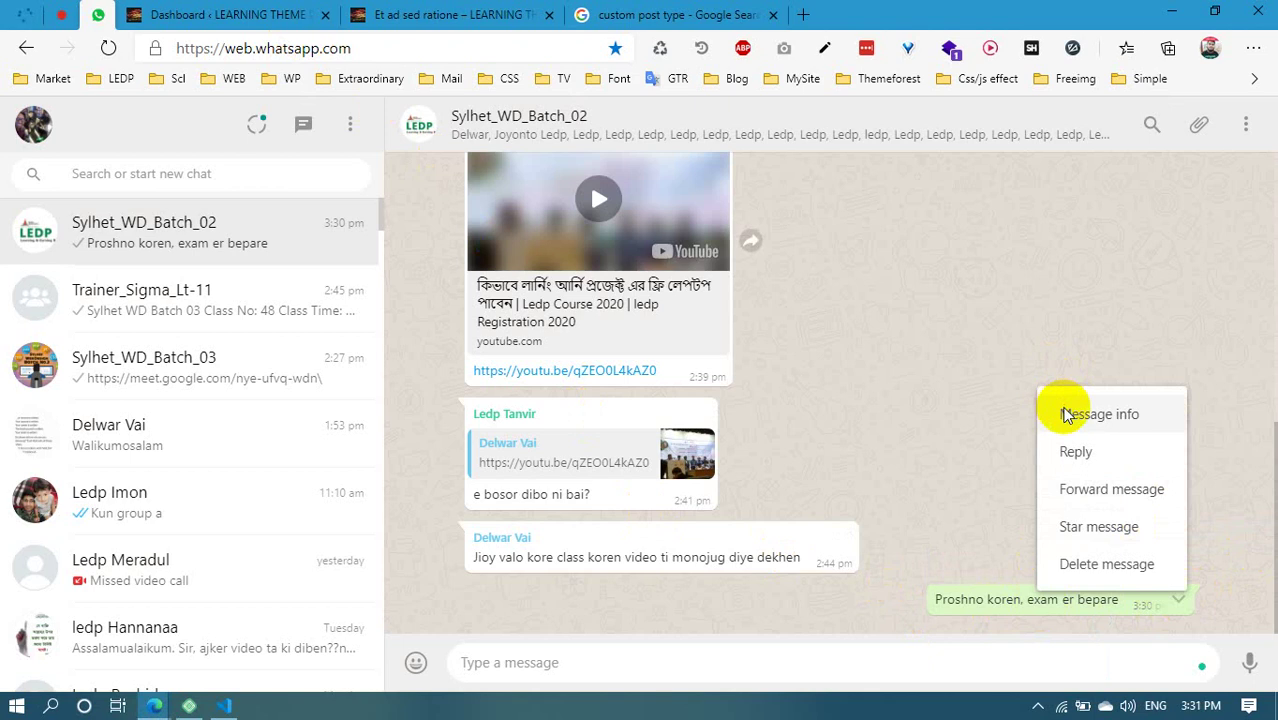
click(1061, 414)
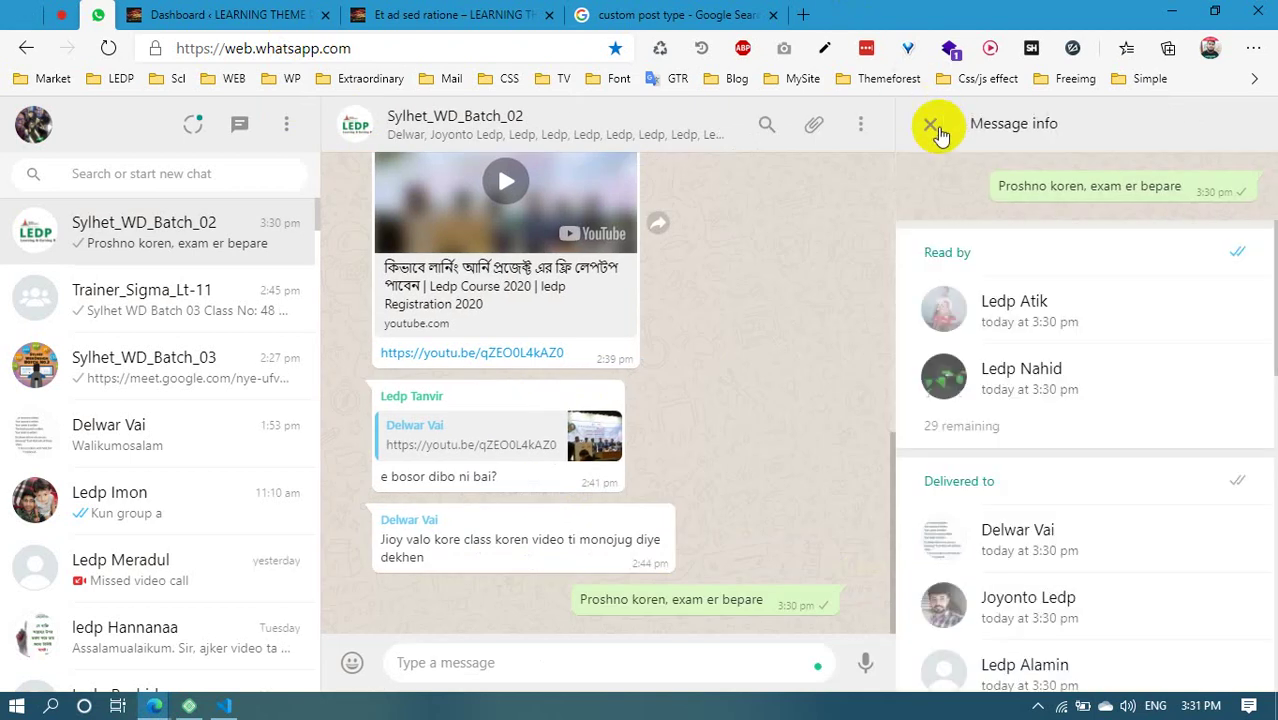
click(928, 128)
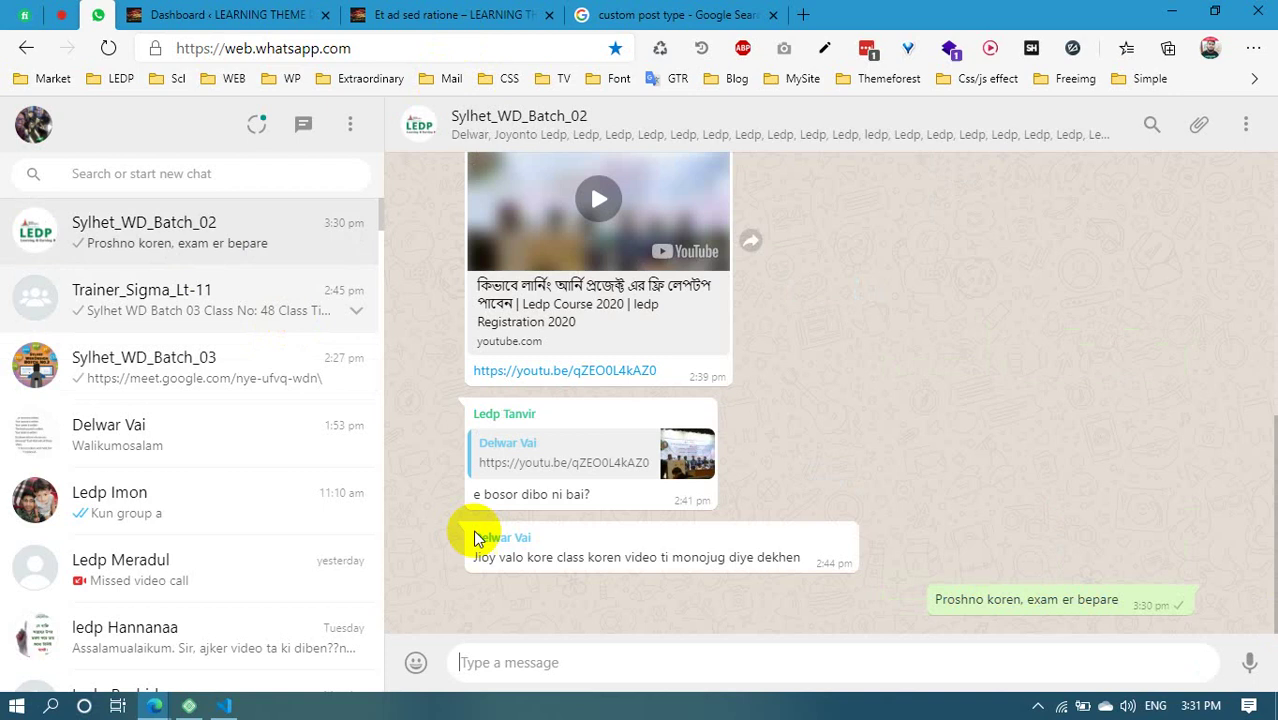
Send the message "Bolen aro 2 ta class ase amader" to the Sylhet_WD_Batch_02 group
click(542, 666)
text(B)
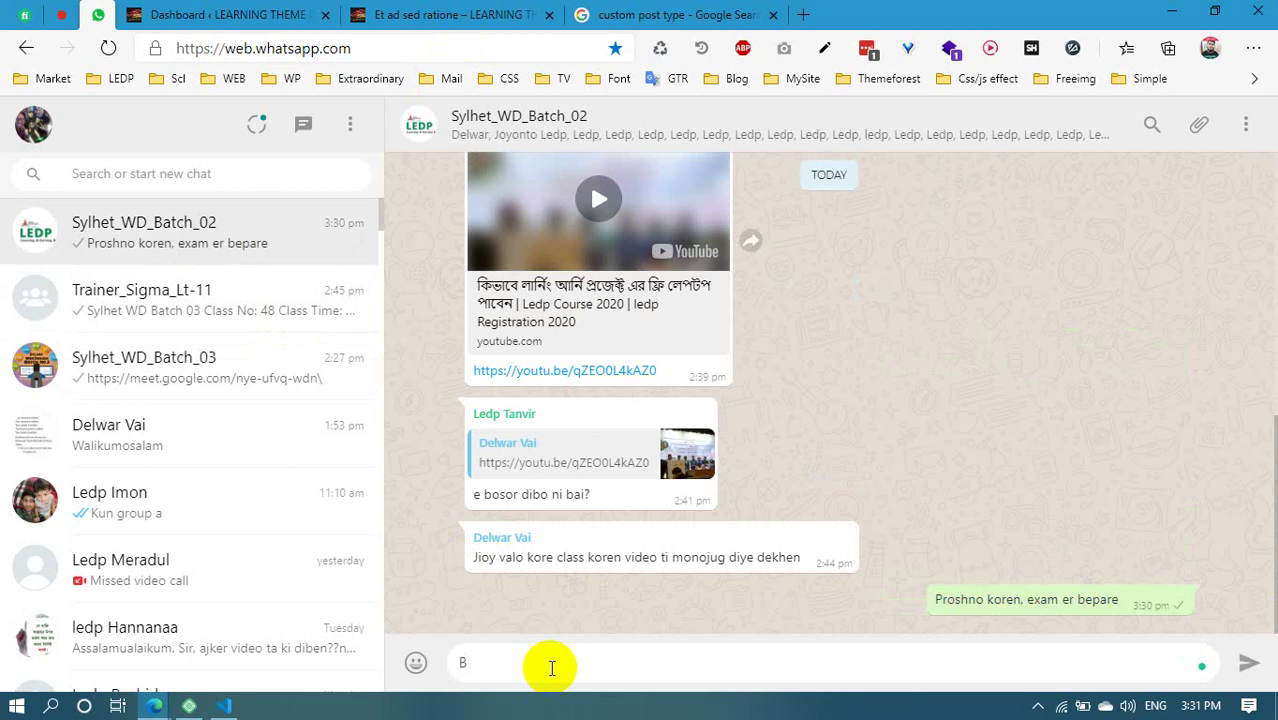
text(olen )
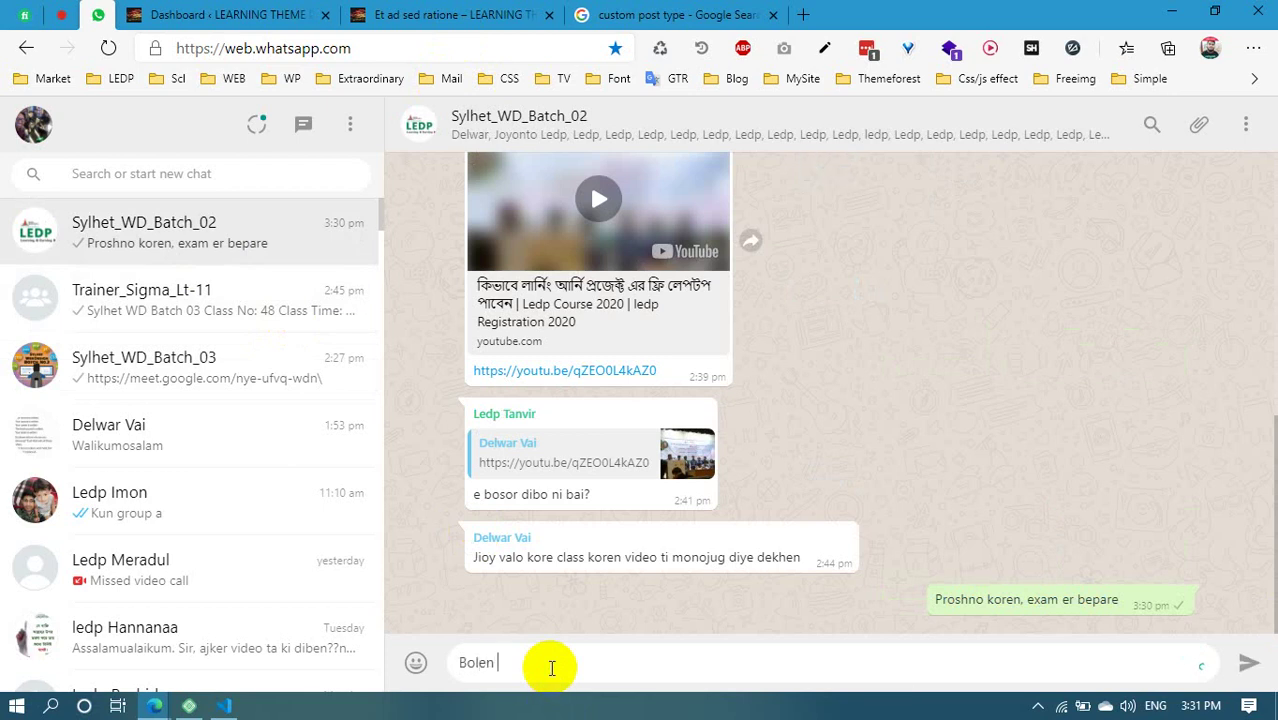
text(aro 2 ta class ase amader)
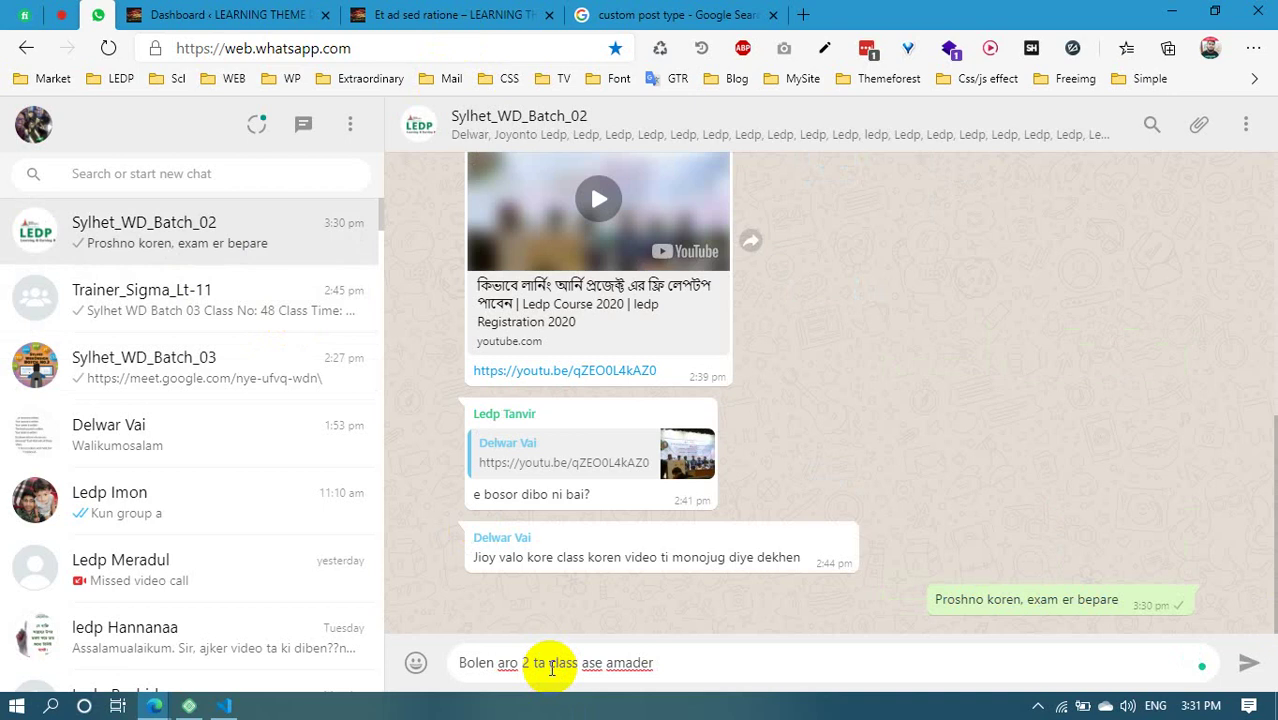
key(Return)
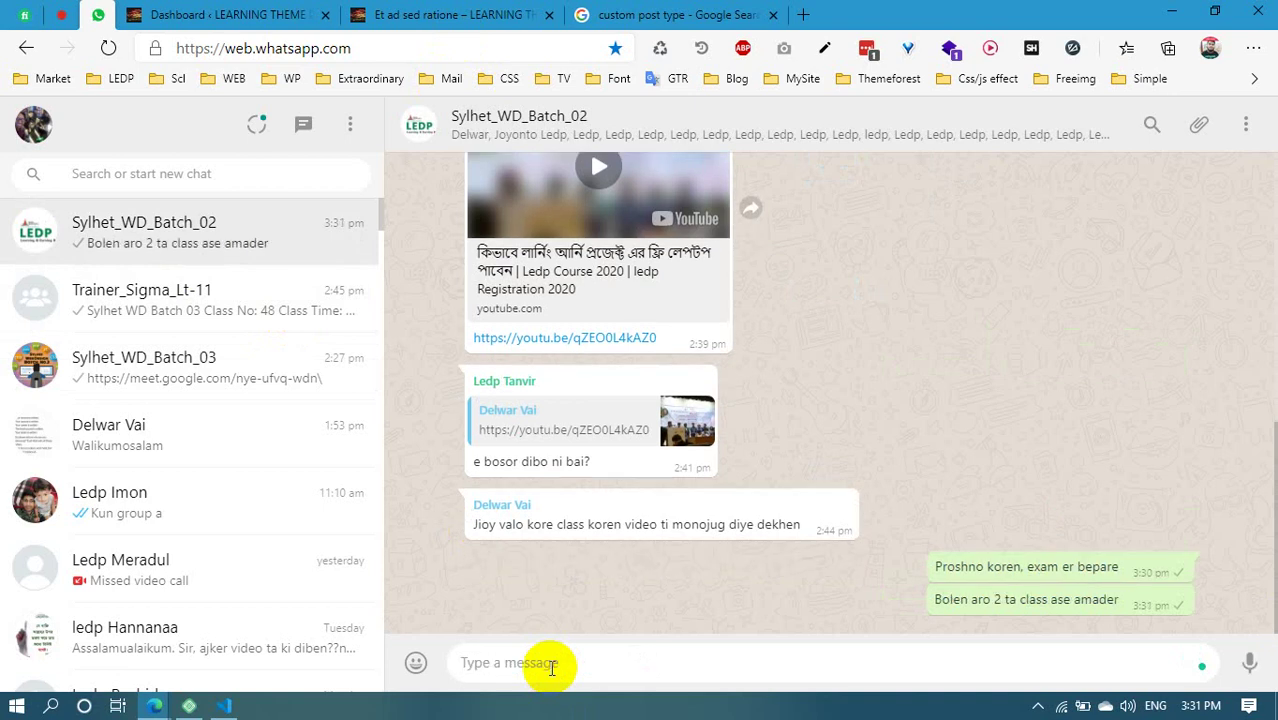
Check the Google Meet call and view the message info of "Proshno koren, exam er bepare" in the Sylhet_WD_Batch_02 WhatsApp group
key(ctrl+1)
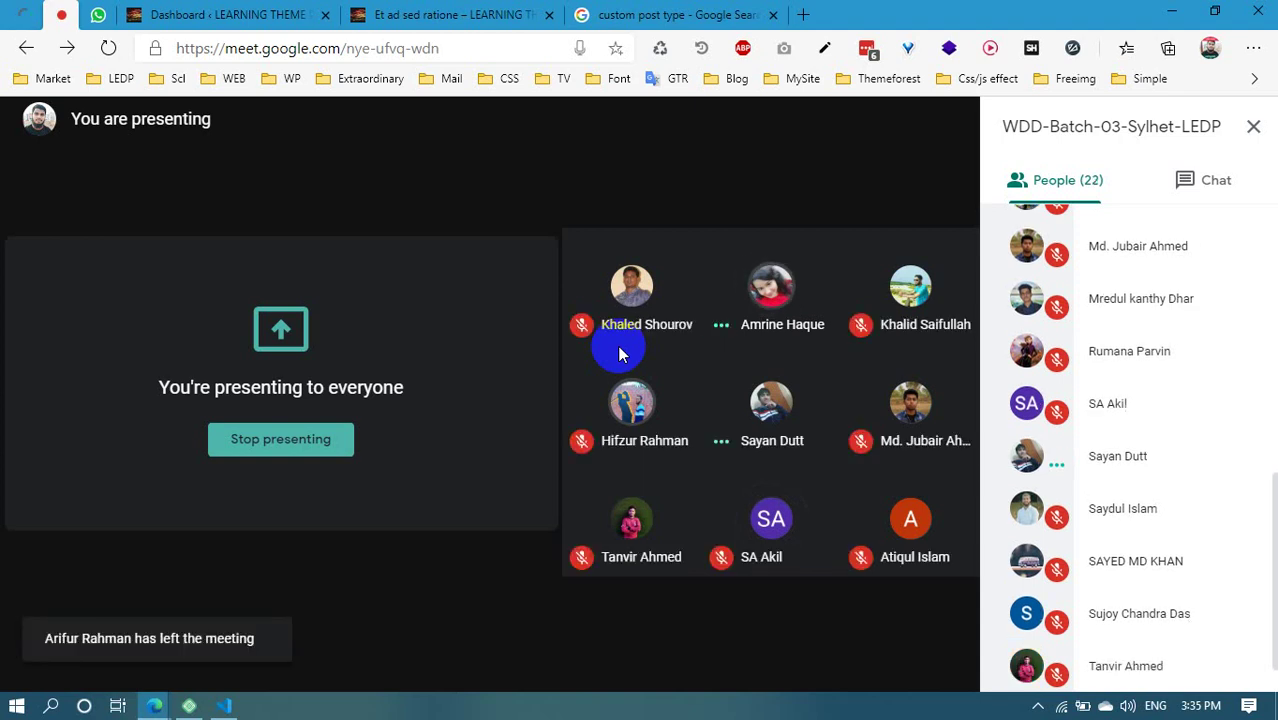
key(ctrl+Tab)
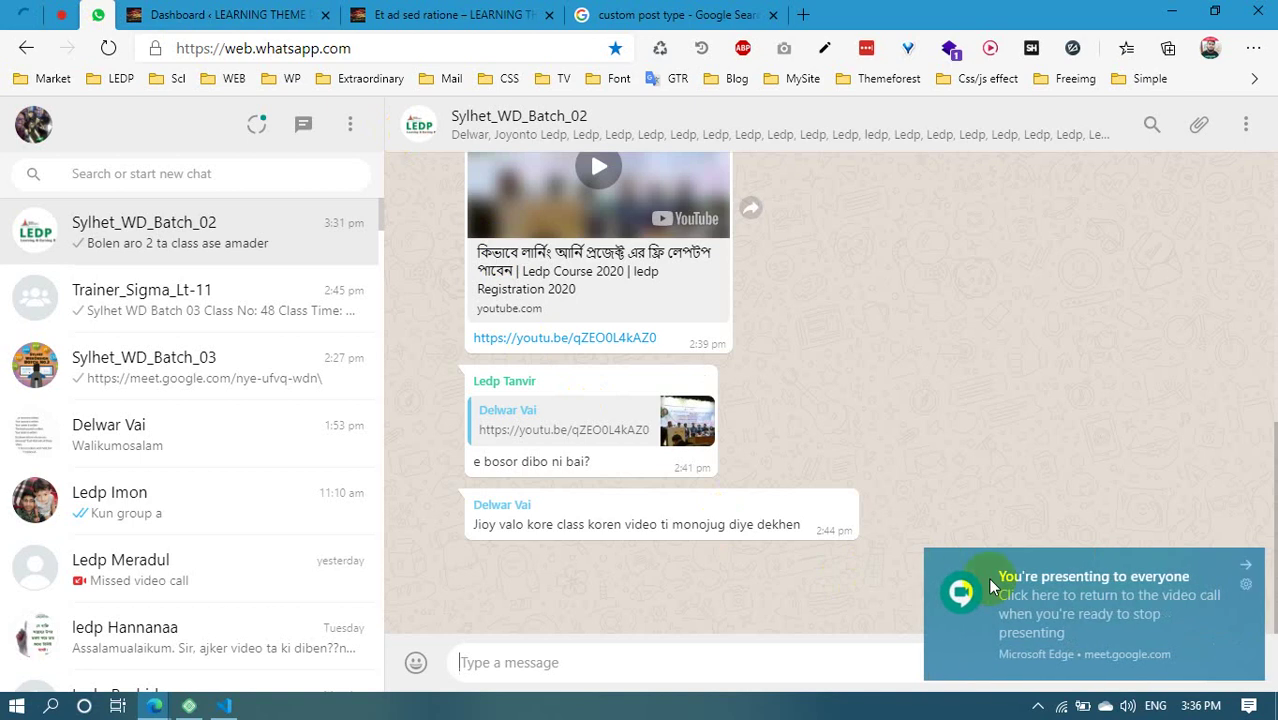
click(1247, 567)
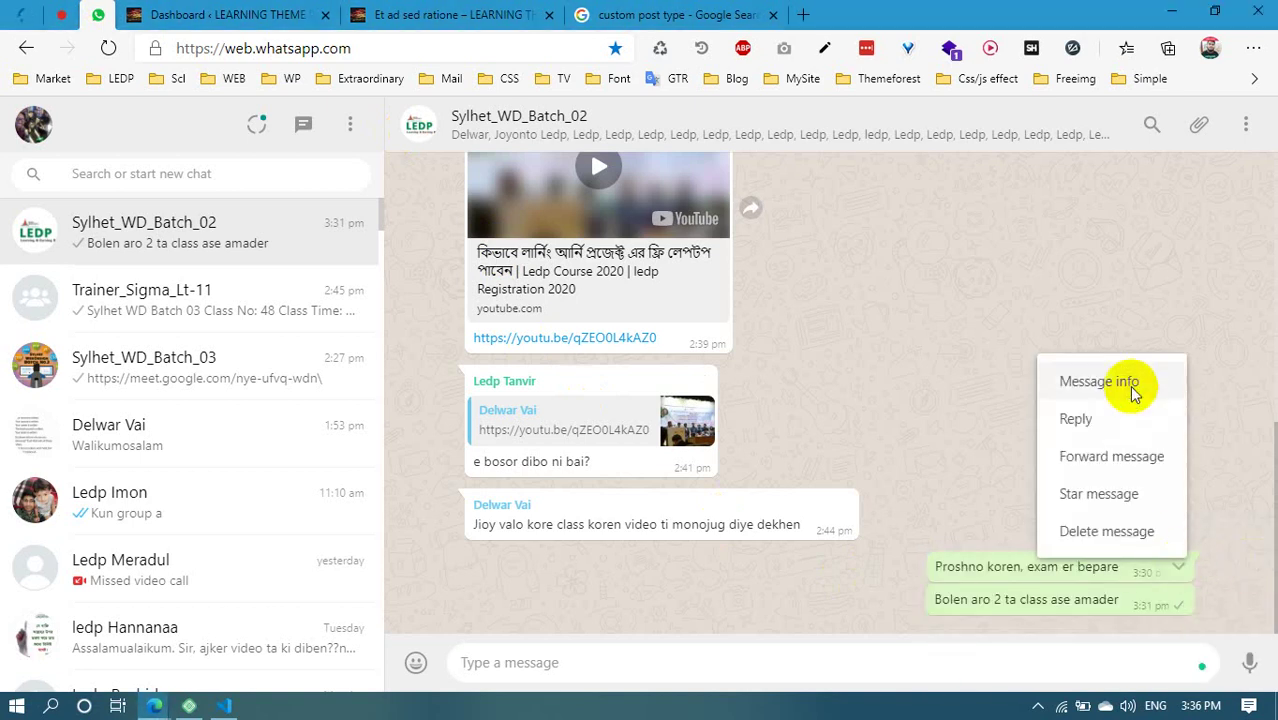
click(1133, 387)
key(ctrl+shift+Tab)
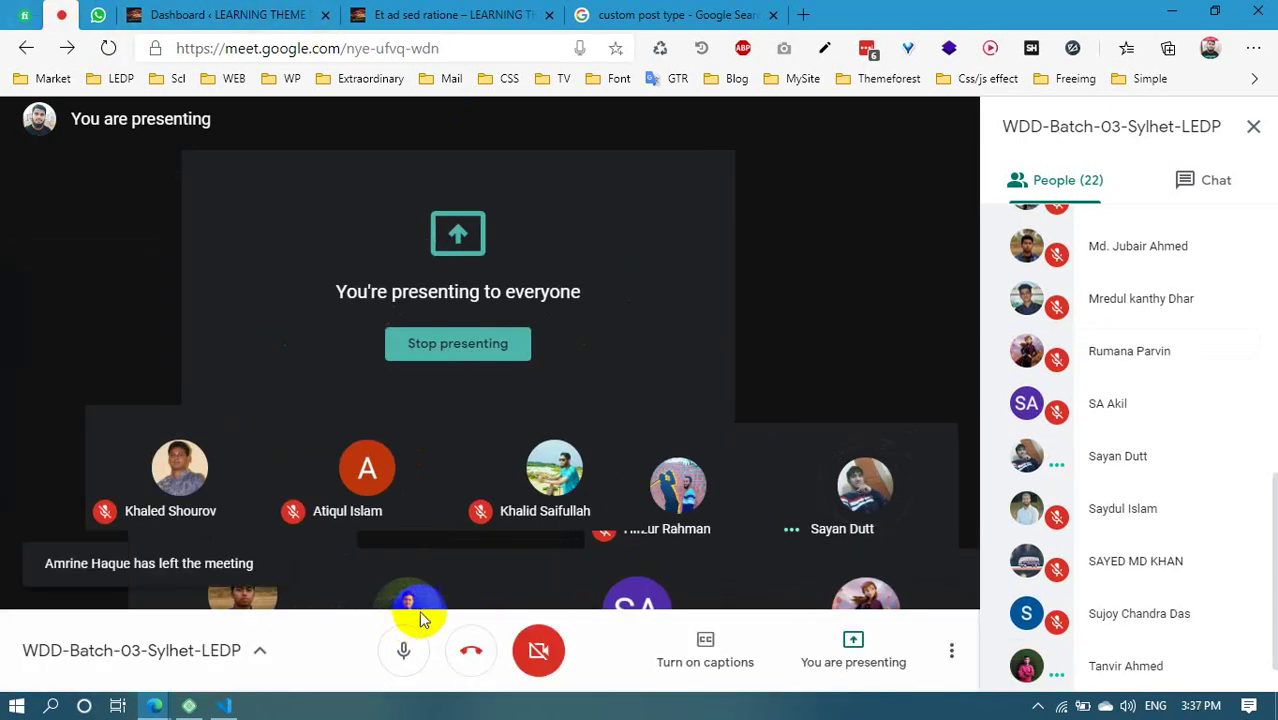
Switch to VS Code and add a div with classes col-md-10 and offset-md-2 inside the comment section's row in single.php
key(alt+Tab)
text(-md)
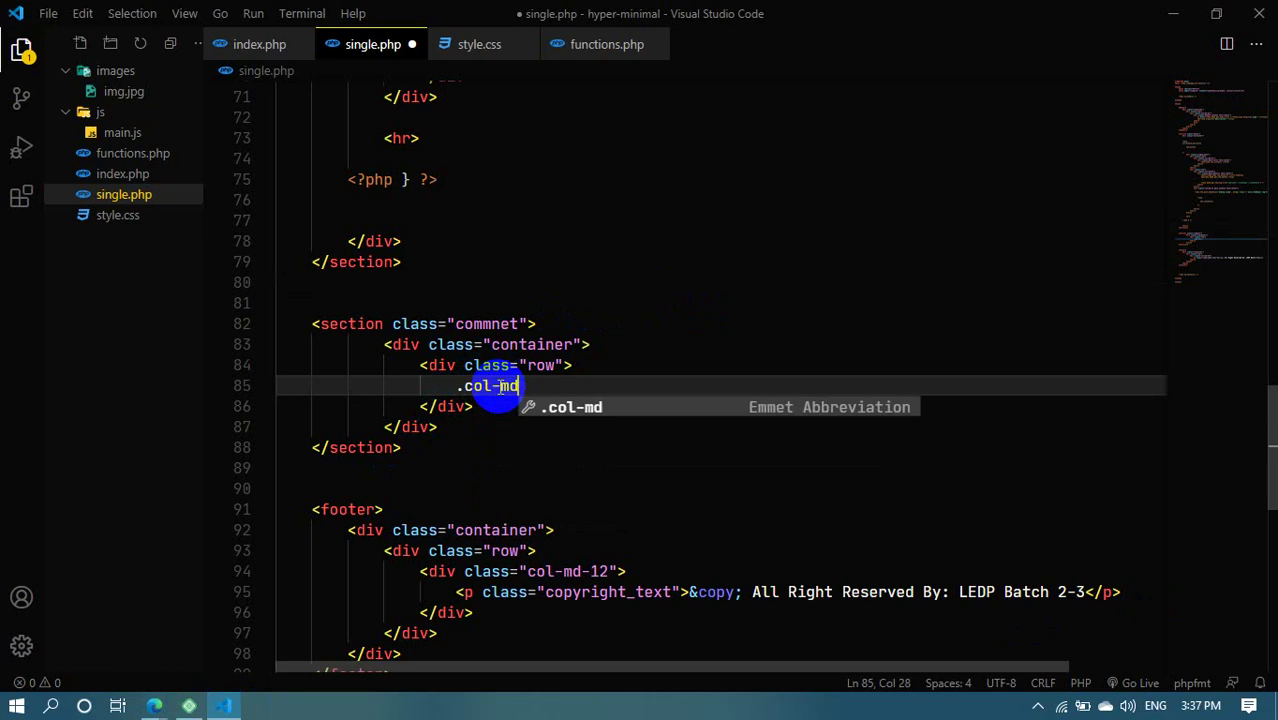
text(-)
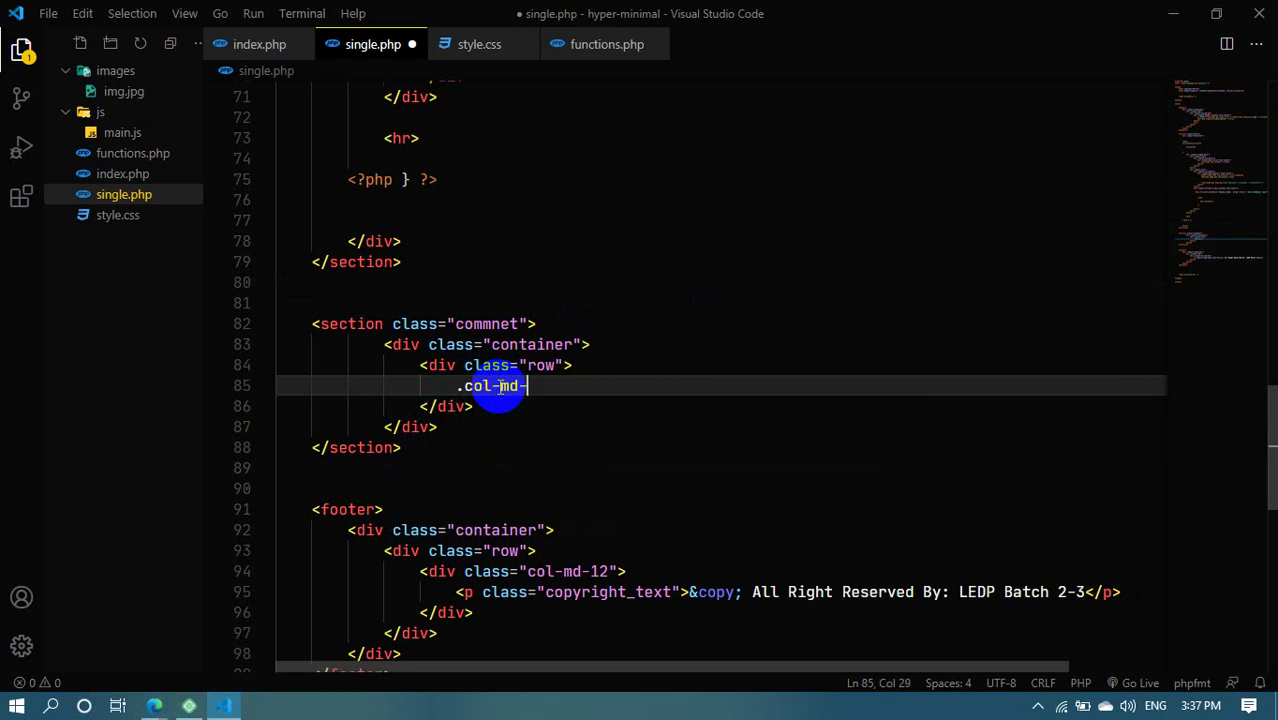
text(10.offset-md)
key(Tab)
key(Left)
key(Left)
text(12)
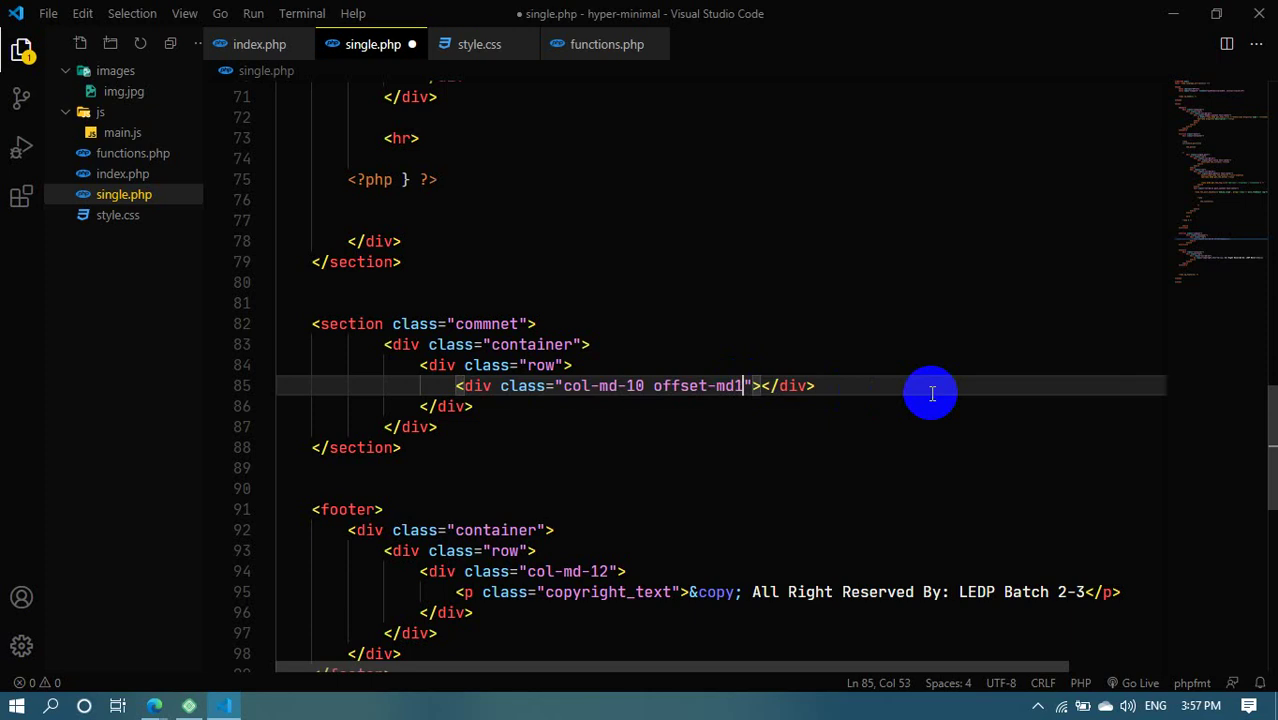
key(BackSpace)
key(BackSpace)
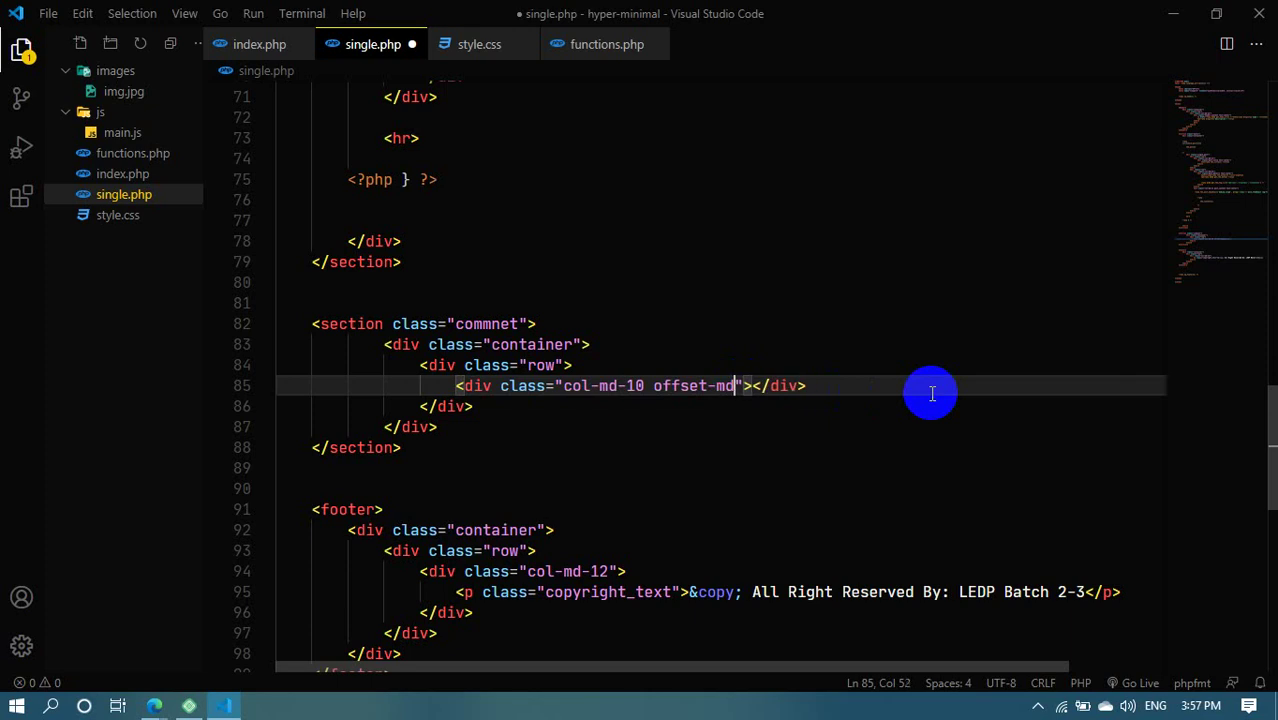
text(-2)
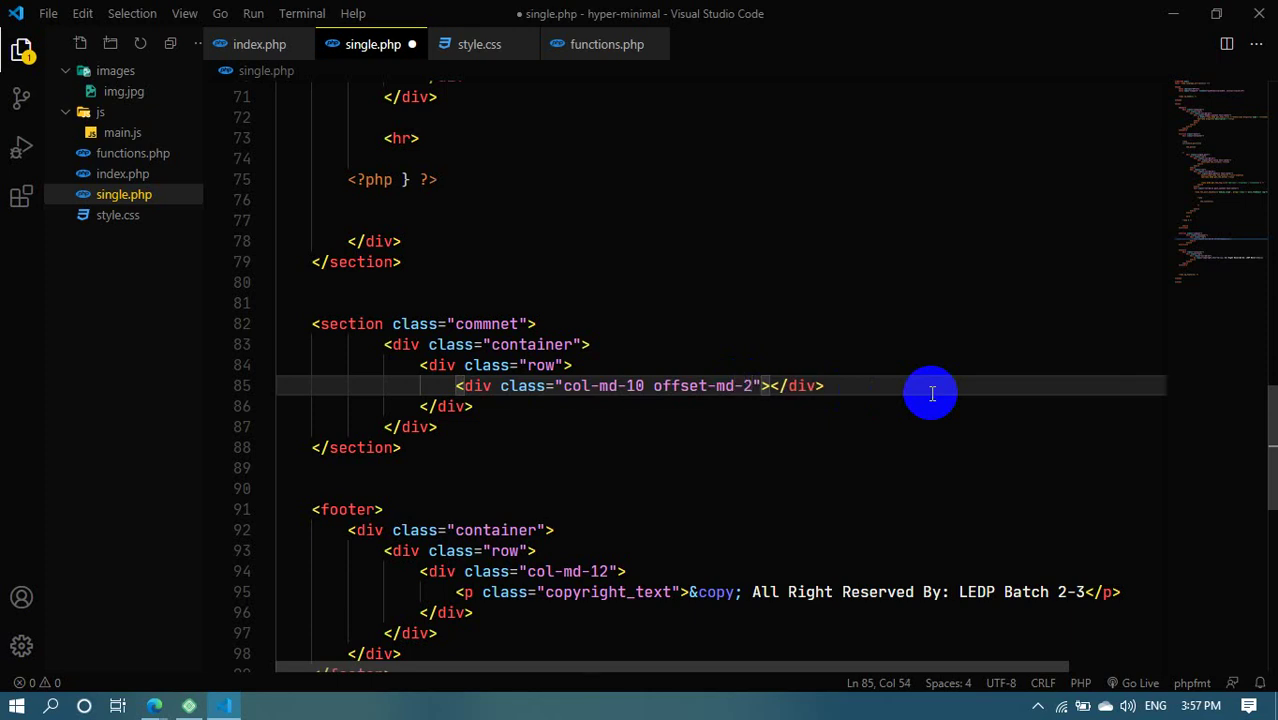
Change the new column div's offset class to offset-md-12 and open an empty line inside the div
key(BackSpace)
text(12)
key(Right)
key(Right)
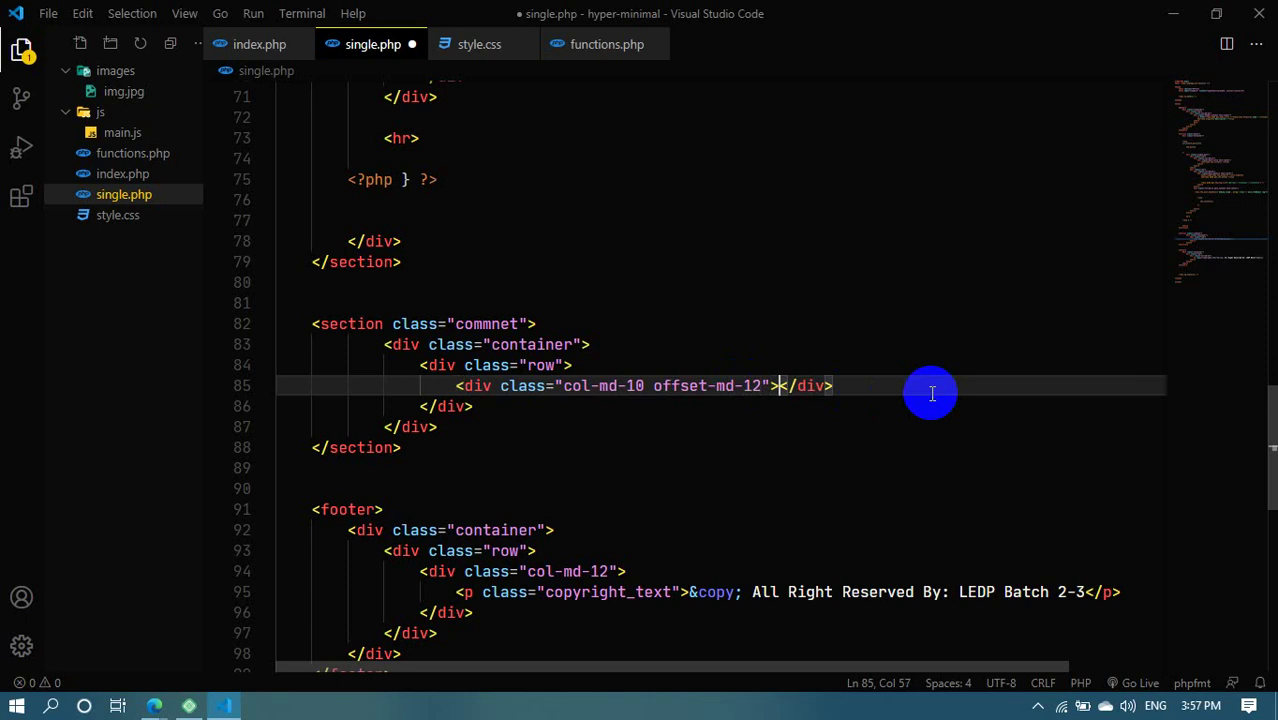
key(Return)
key(Return)
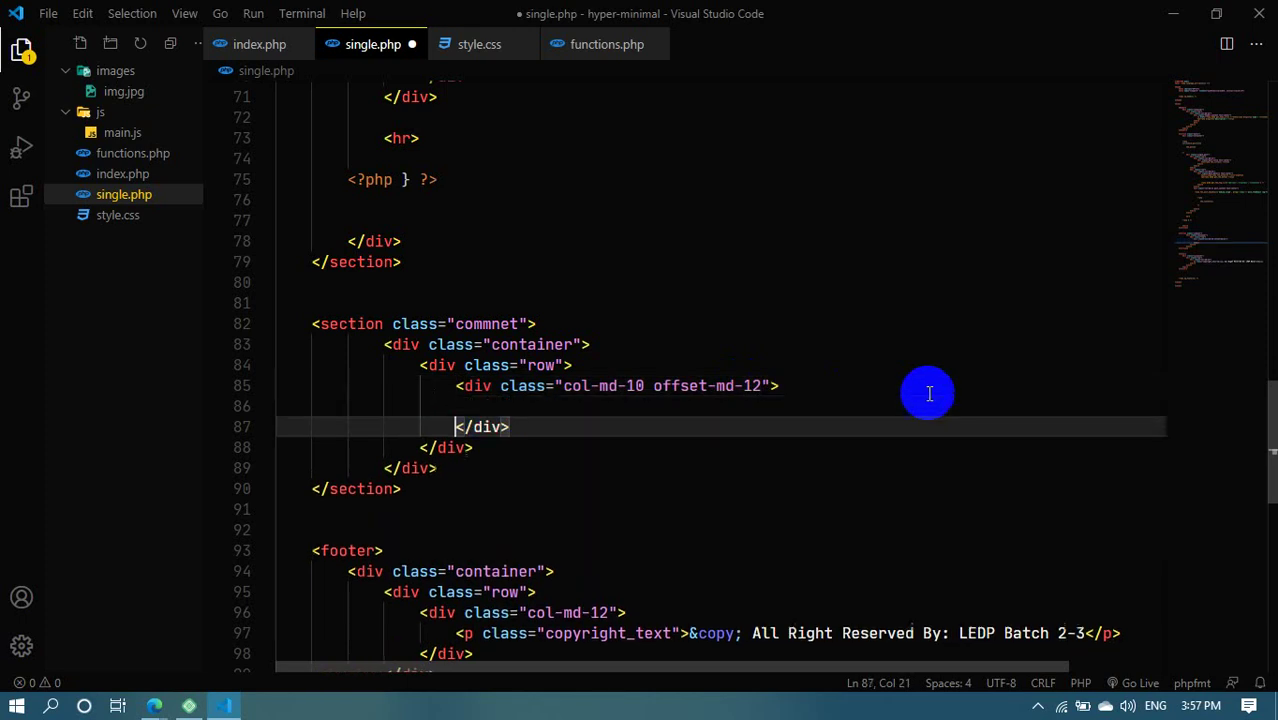
click(490, 407)
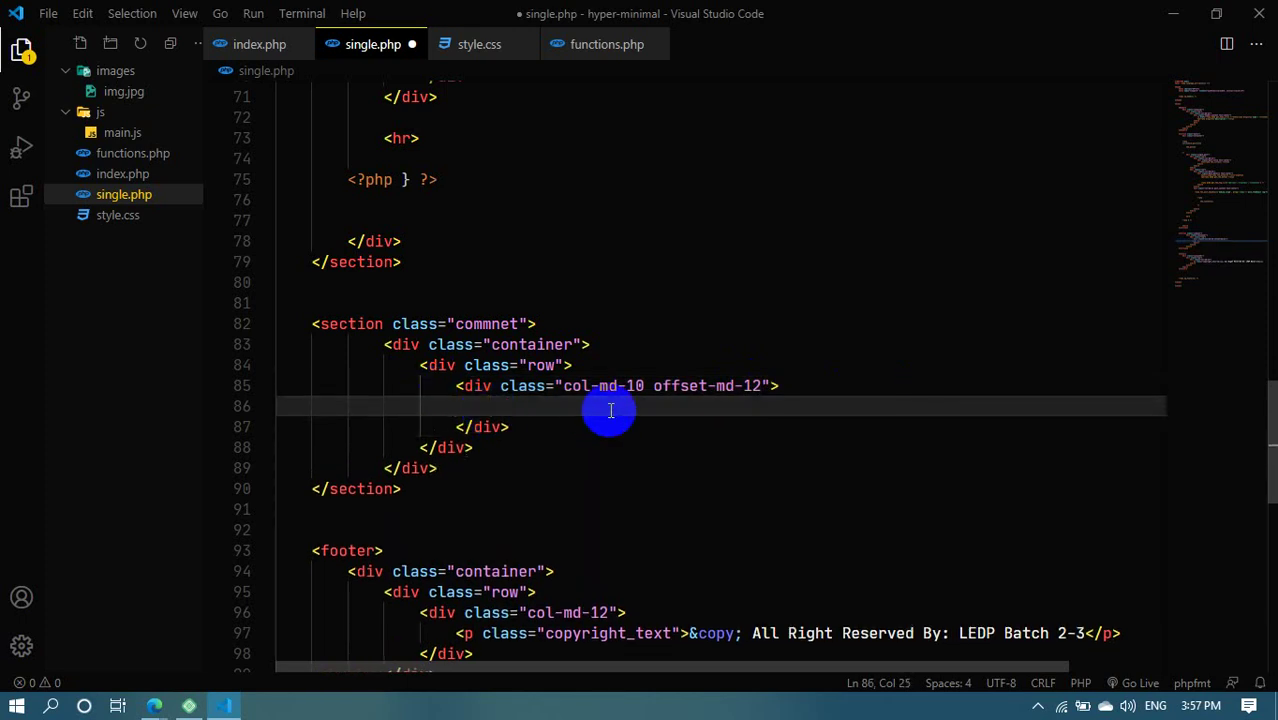
Set the column div's offset class to offset-md-2 and save single.php
click(643, 388)
key(End)
key(Left)
key(Left)
key(Left)
key(BackSpace)
click(553, 407)
key(ctrl+s)
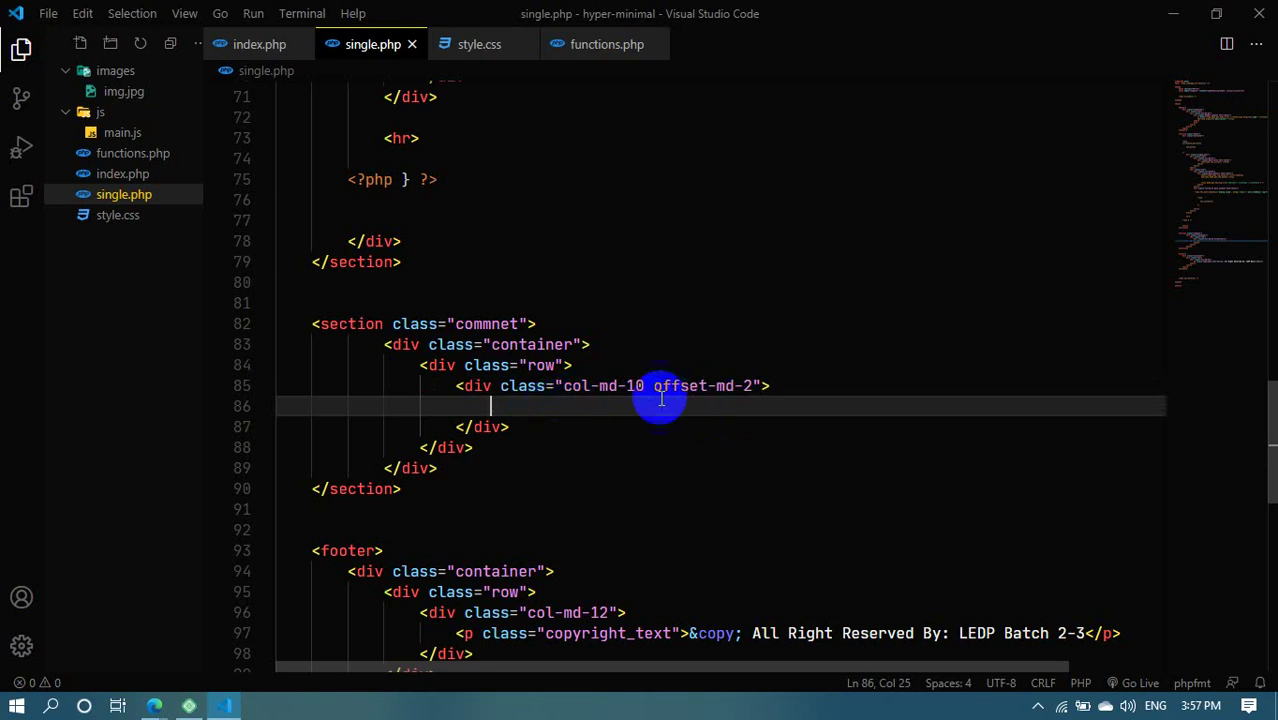
Insert a PHP tag inside the col-md-10 offset-md-2 div and write the comments_template call in it
key(alt+Tab)
click(224, 706)
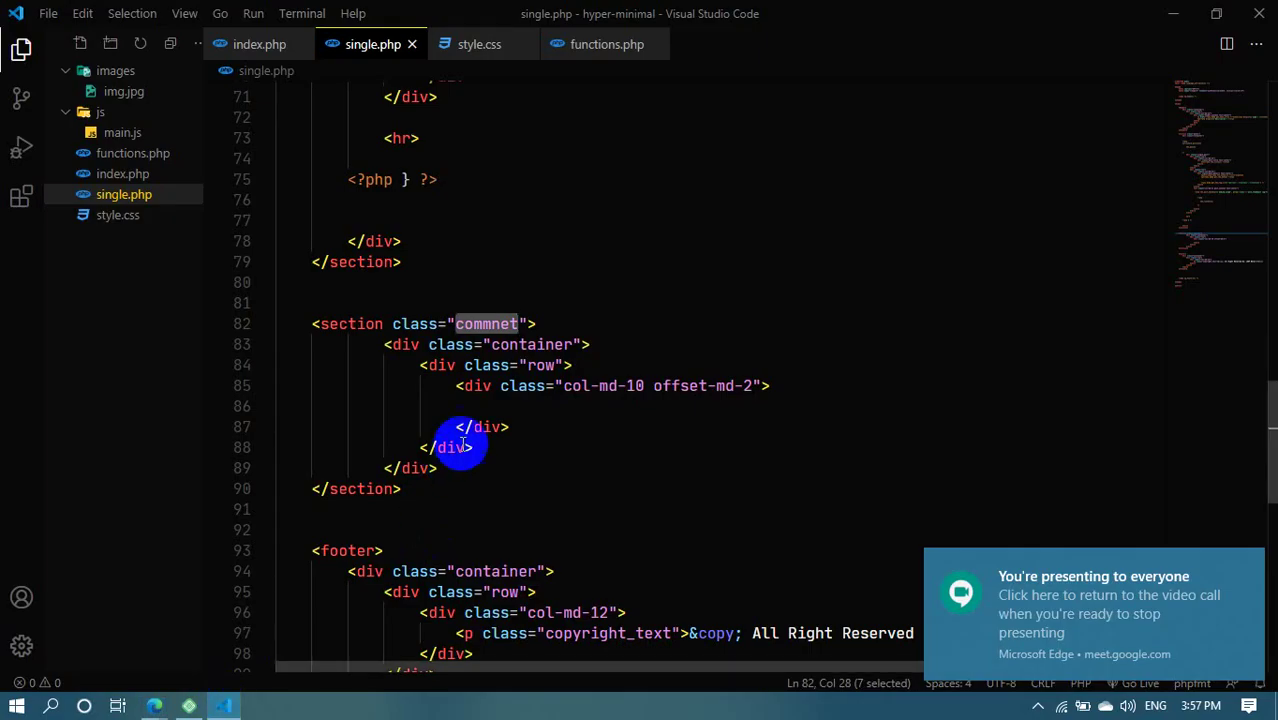
click(485, 388)
click(490, 405)
key(Tab)
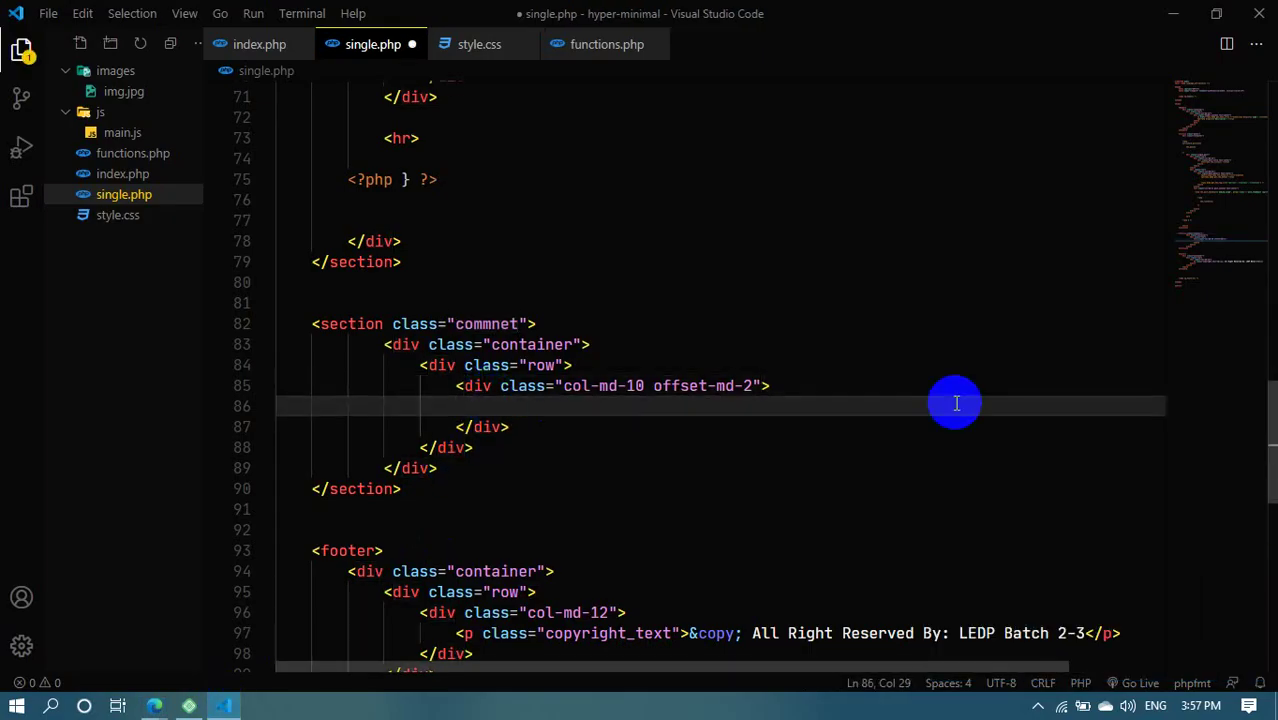
text(</)
text(?php comment)
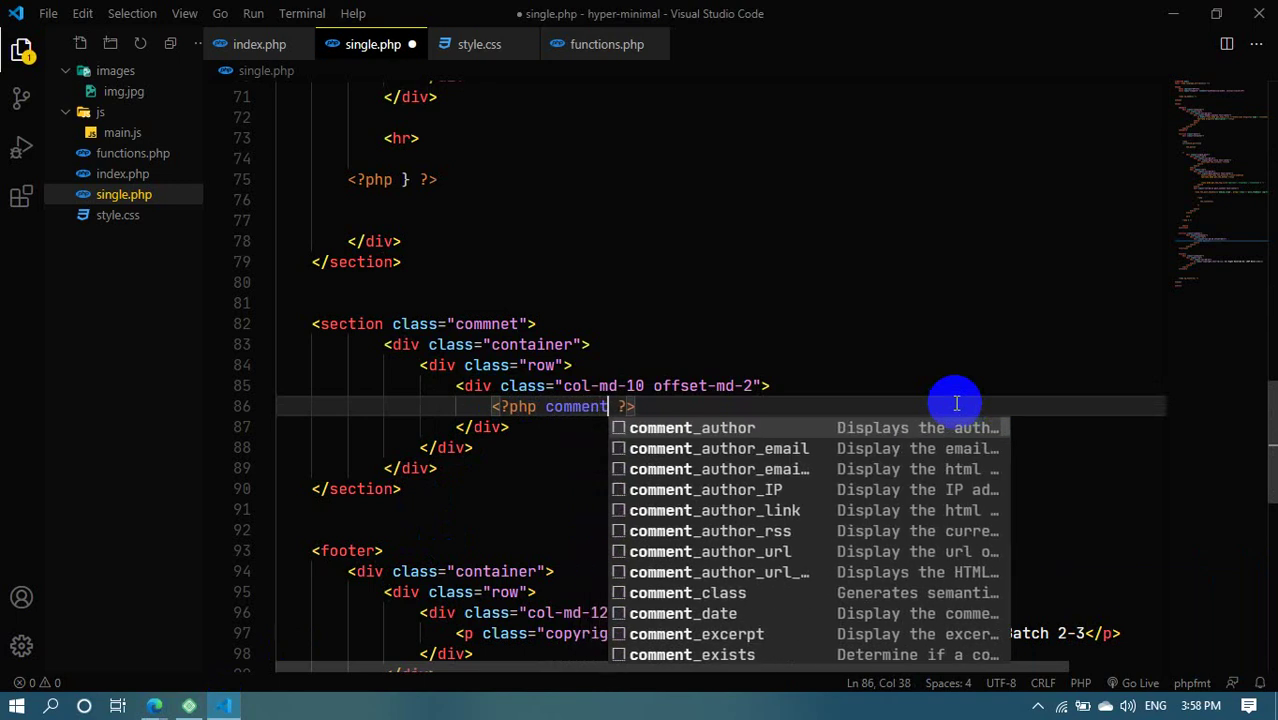
text()t)
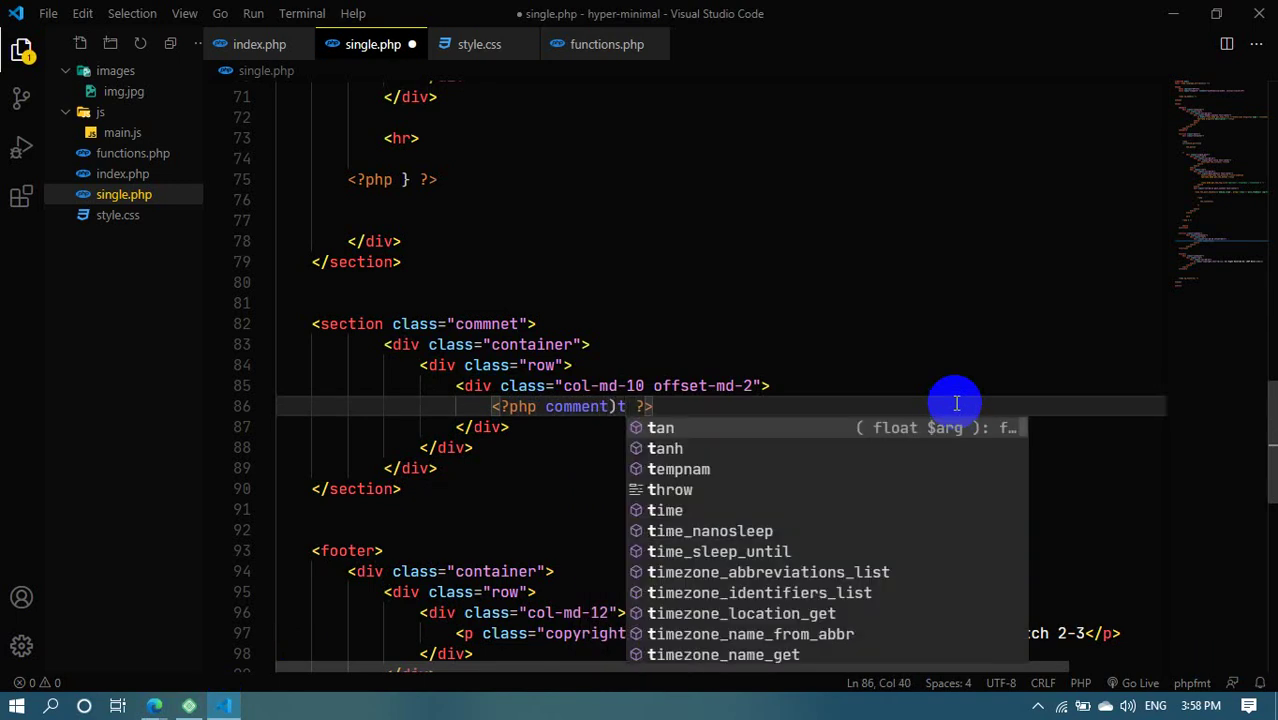
key(BackSpace)
key(BackSpace)
text(_te)
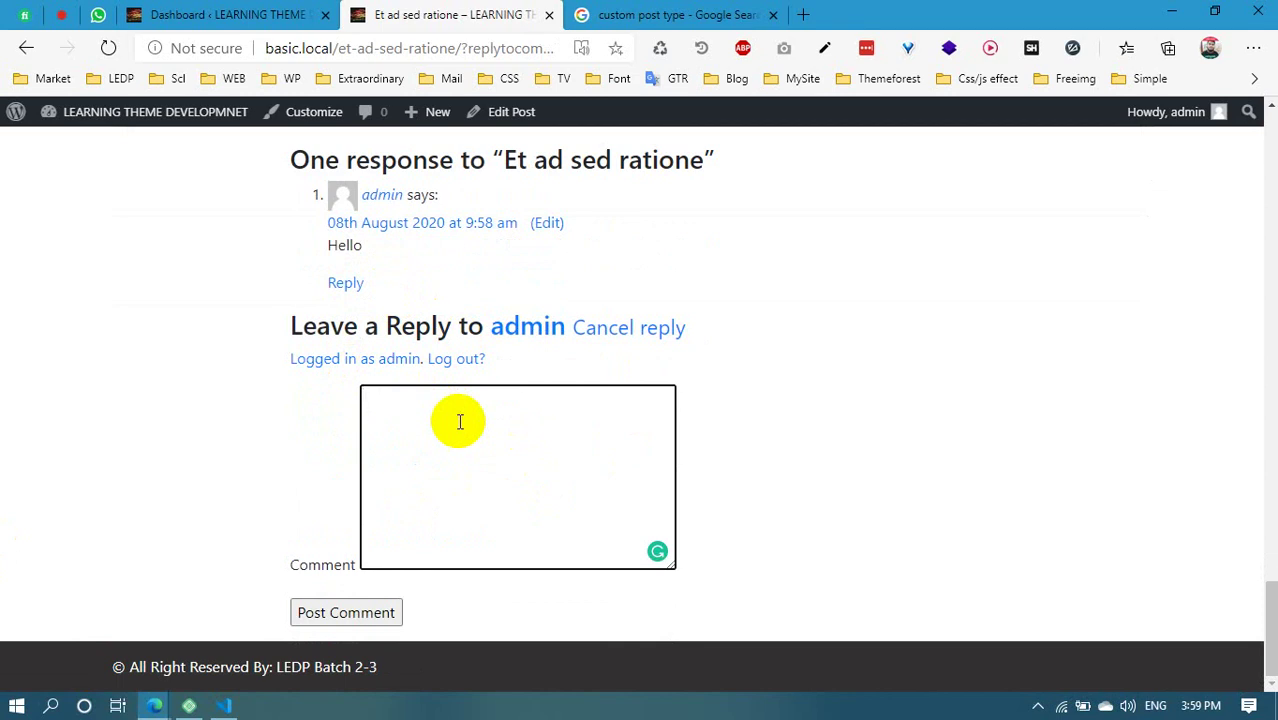
Post the reply "Hello too" to the existing comment on the "Et ad sed ratione" post
text(hello )
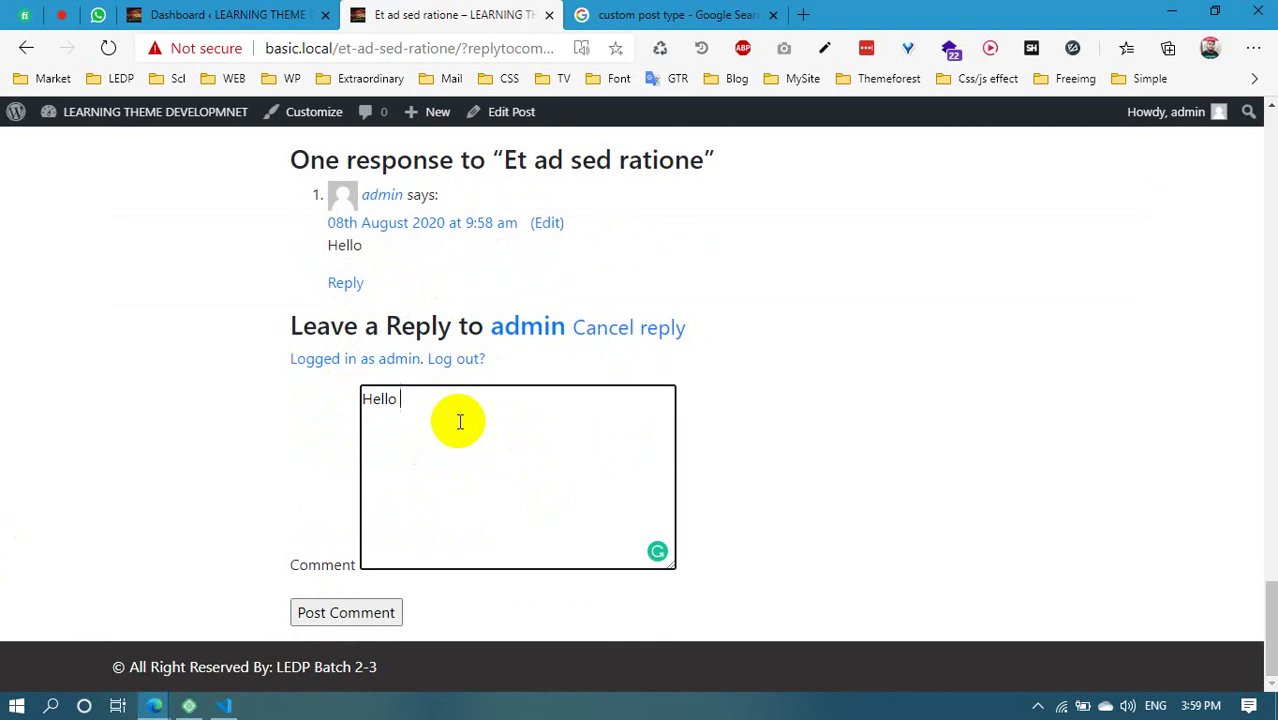
text(too)
click(302, 614)
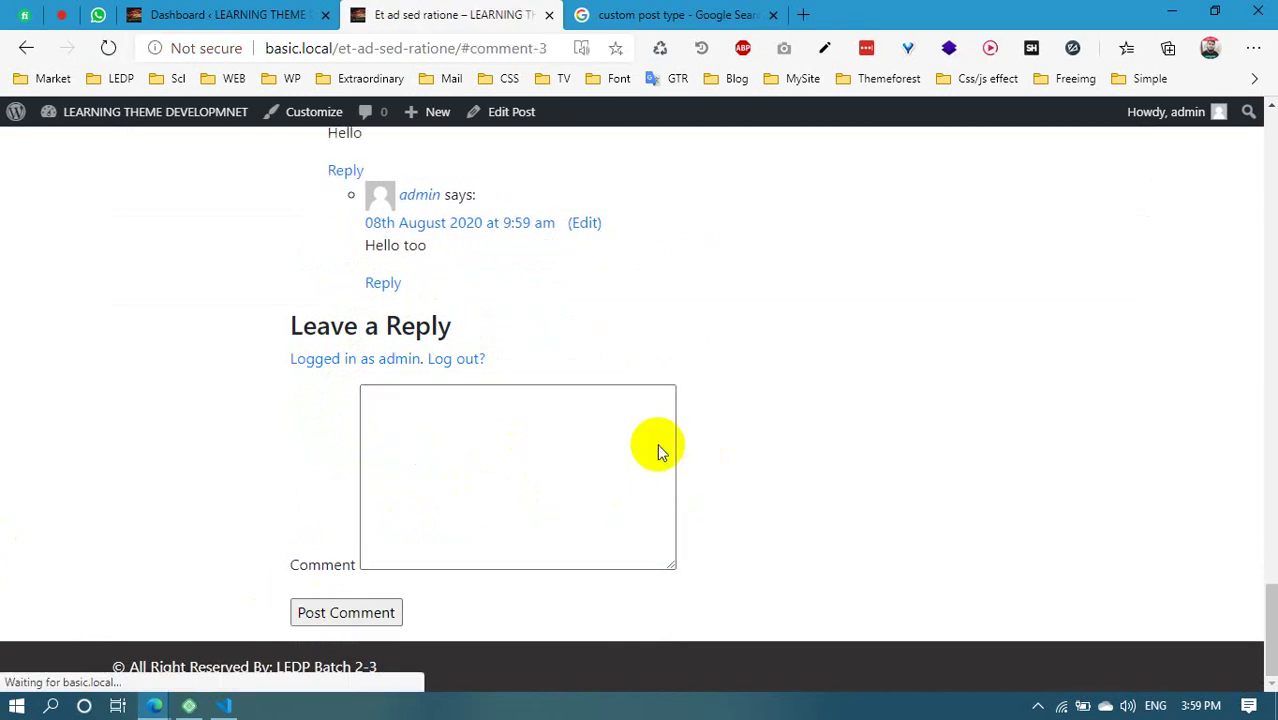
Look through the threaded responses below the "Et ad sed ratione" post and follow the log-out link above the comment box
scroll(392, 193, up, 1)
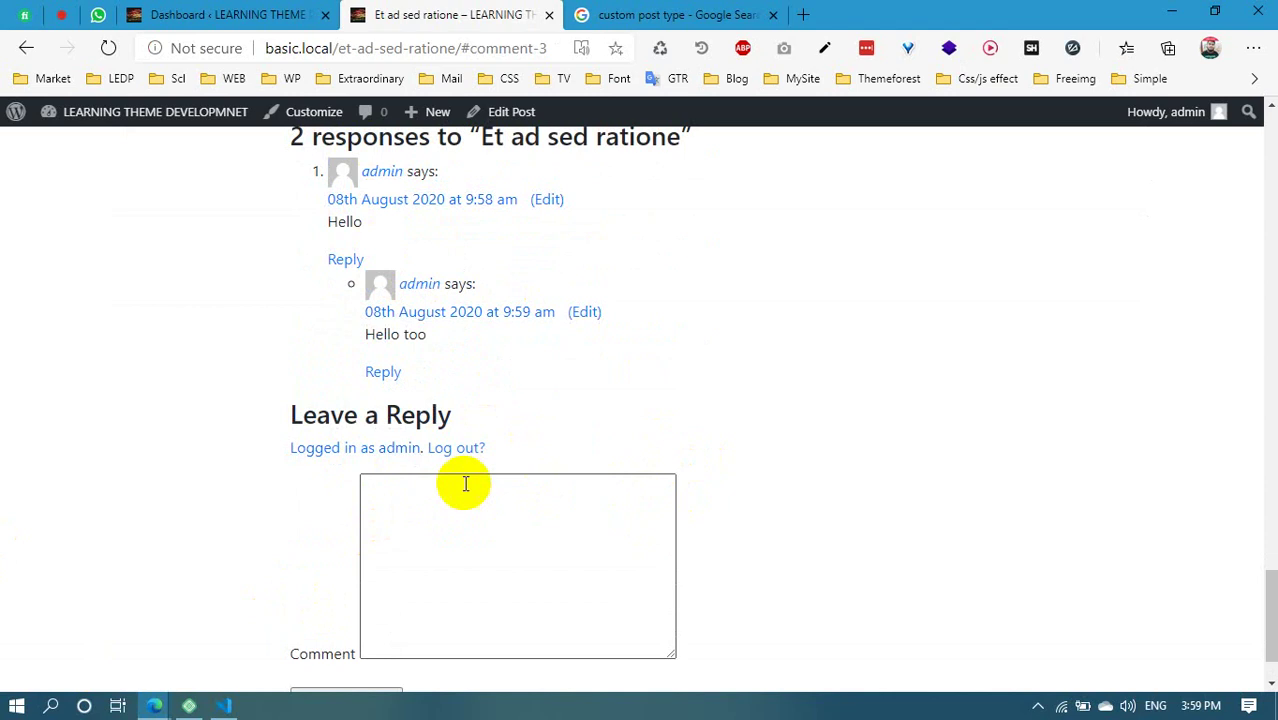
scroll(465, 484, up, 2)
scroll(605, 277, up, 3)
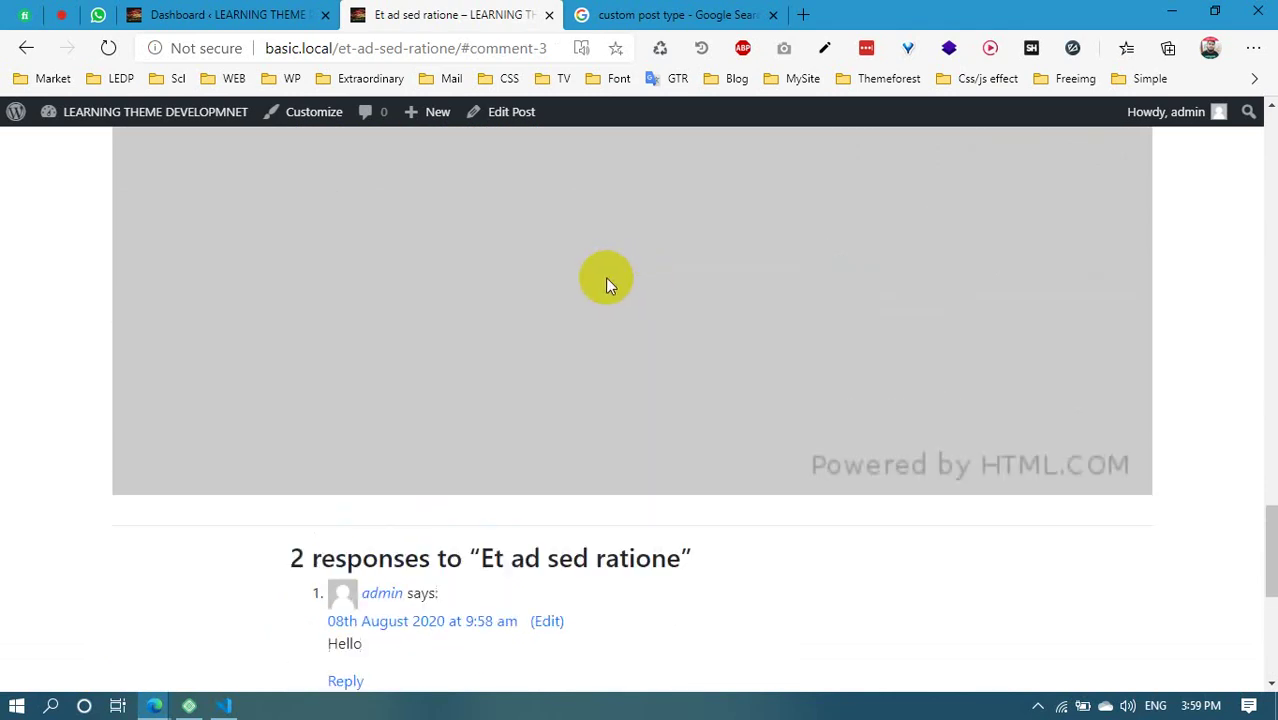
scroll(605, 277, down, 5)
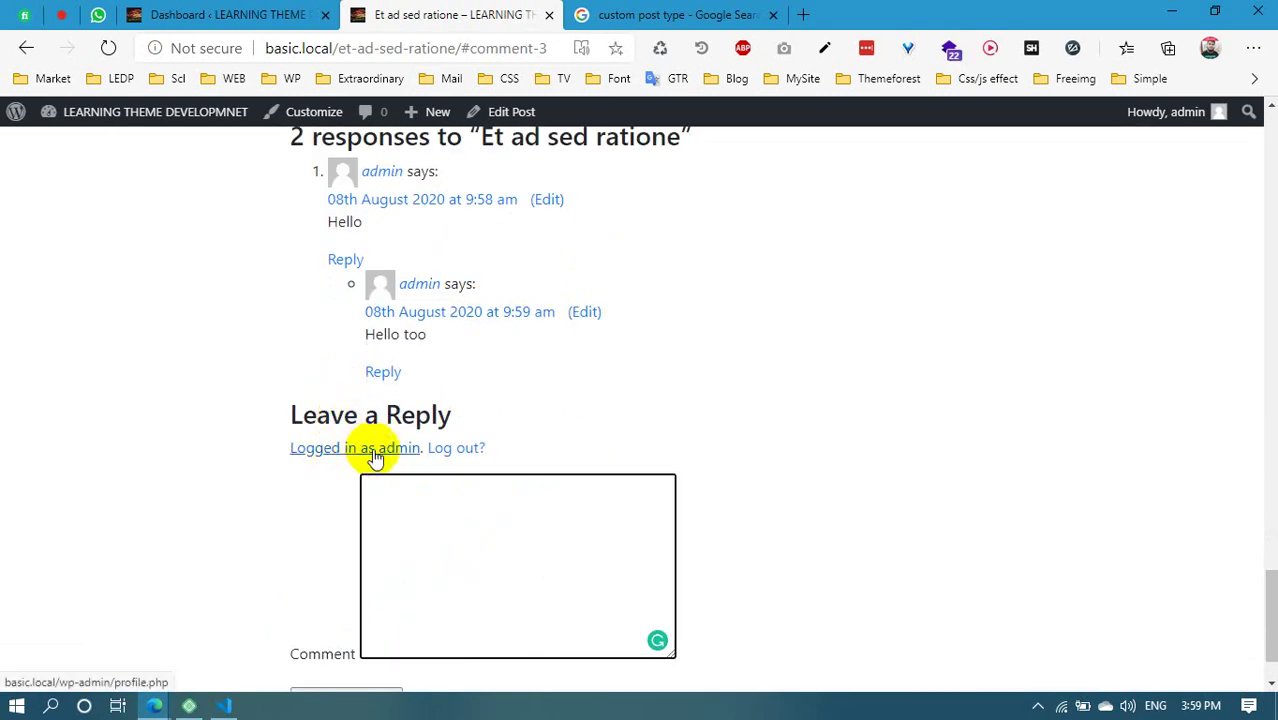
click(455, 449)
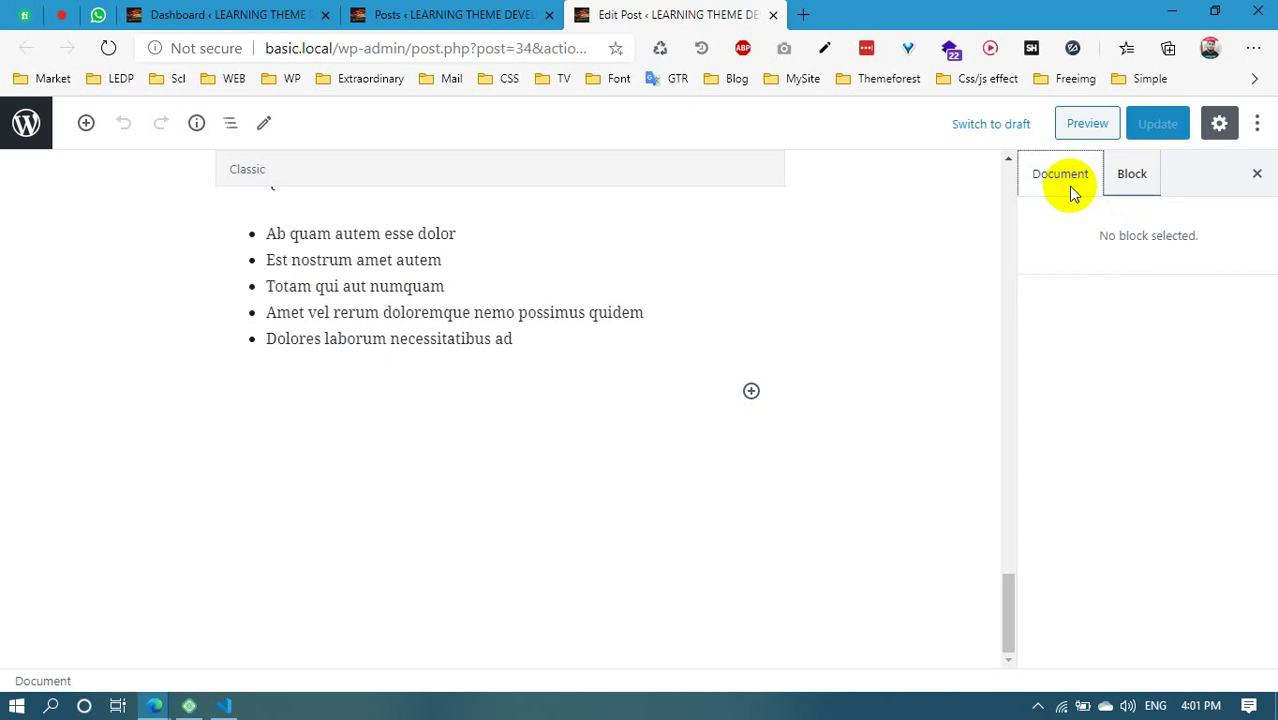
Turn off Allow comments in the document settings of the post "Velit ut explicabo tenetur dolorem alias reiciendis"
click(1064, 182)
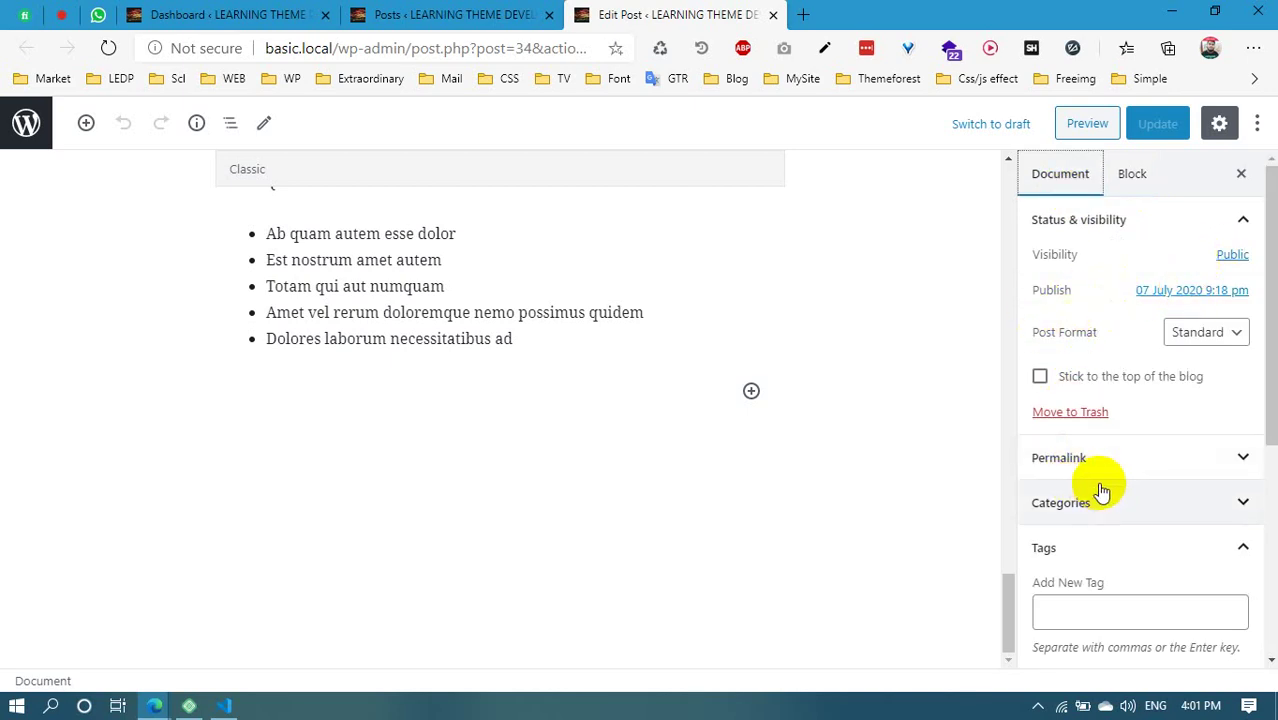
scroll(1100, 490, down, 3)
scroll(1004, 180, up, 10)
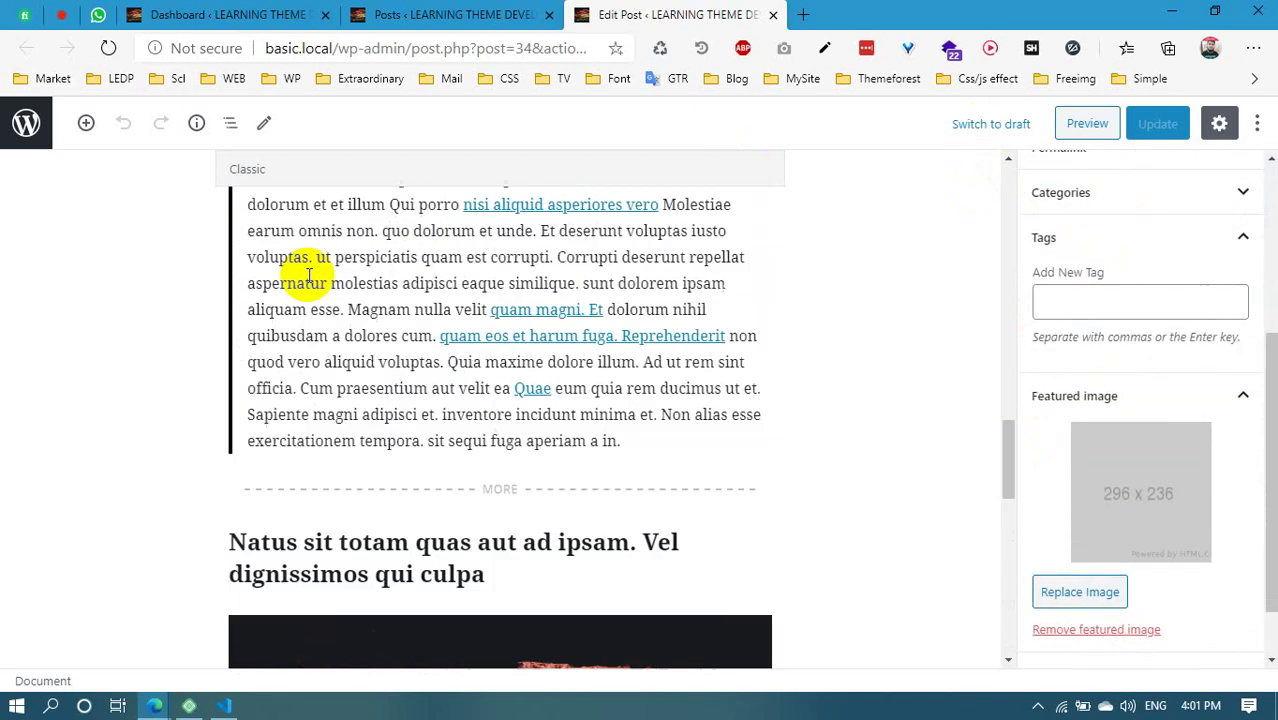
scroll(308, 275, up, 10)
scroll(1100, 560, down, 2)
click(1040, 608)
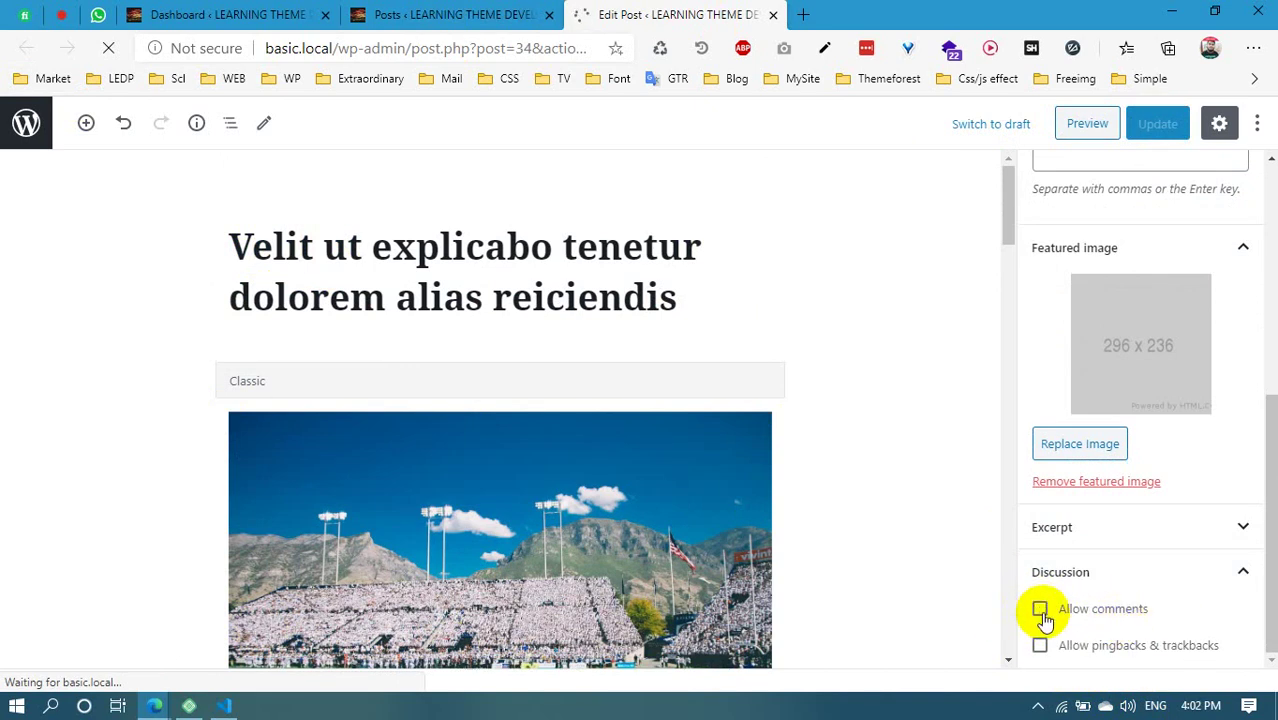
scroll(548, 399, down, 4)
click(497, 14)
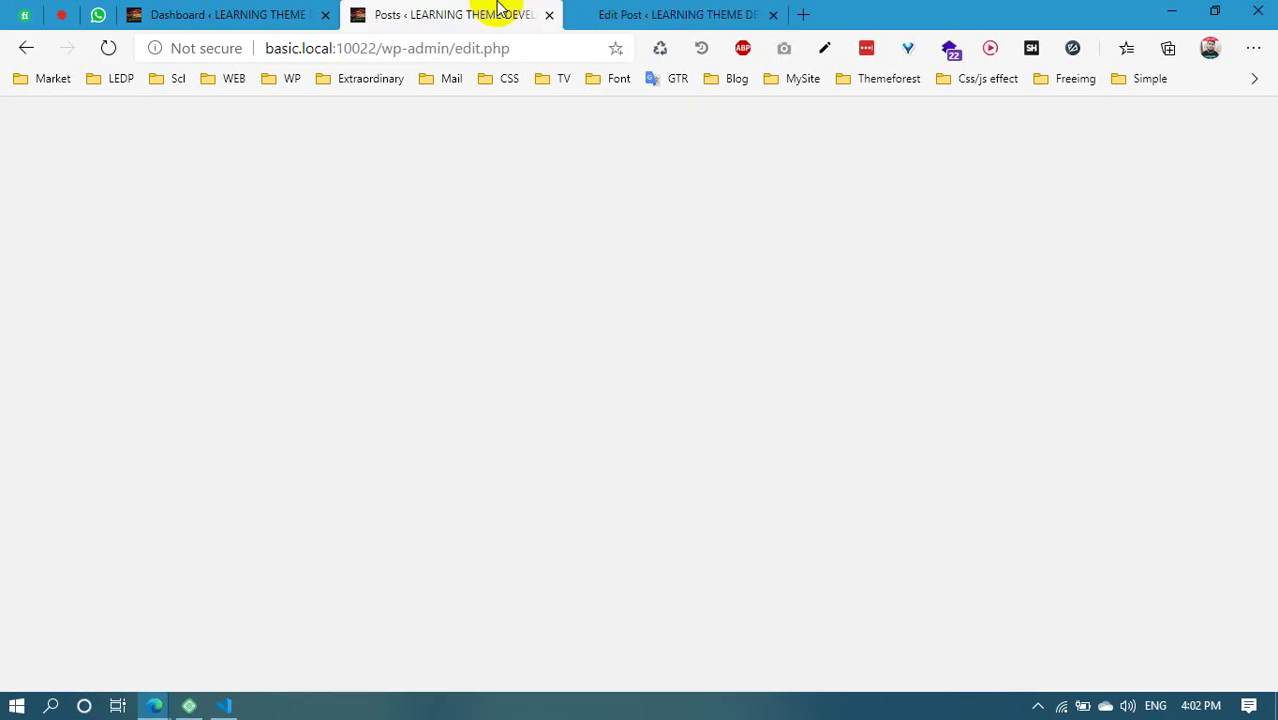
click(670, 14)
scroll(680, 530, down, 6)
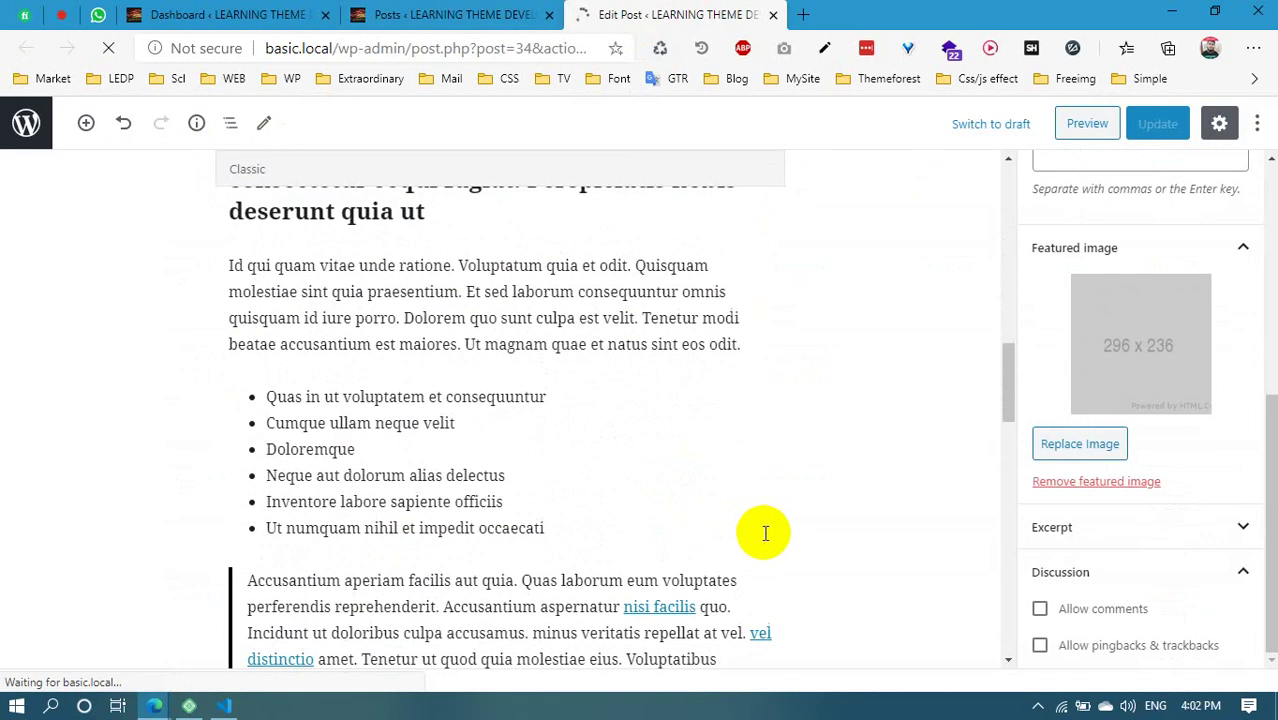
scroll(765, 533, down, 12)
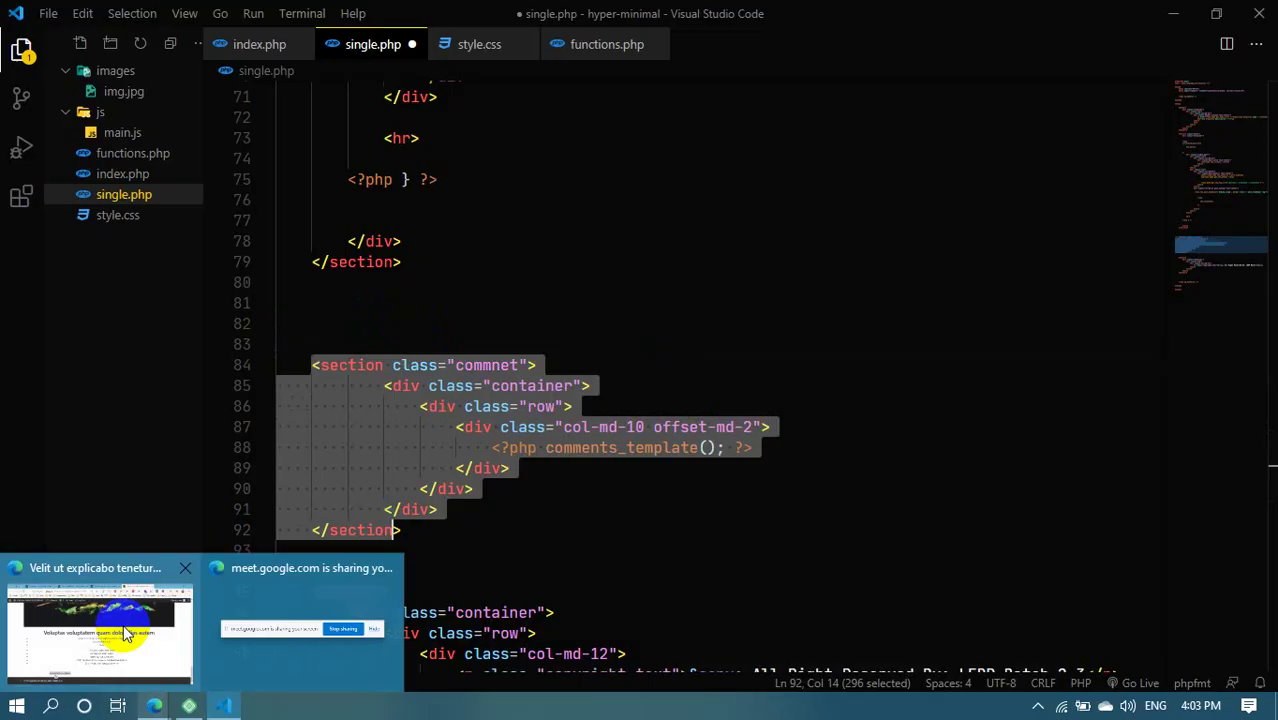
Switch to the browser and check the comment area at the end of the "Velit ut explicabo tenetur" post
click(100, 625)
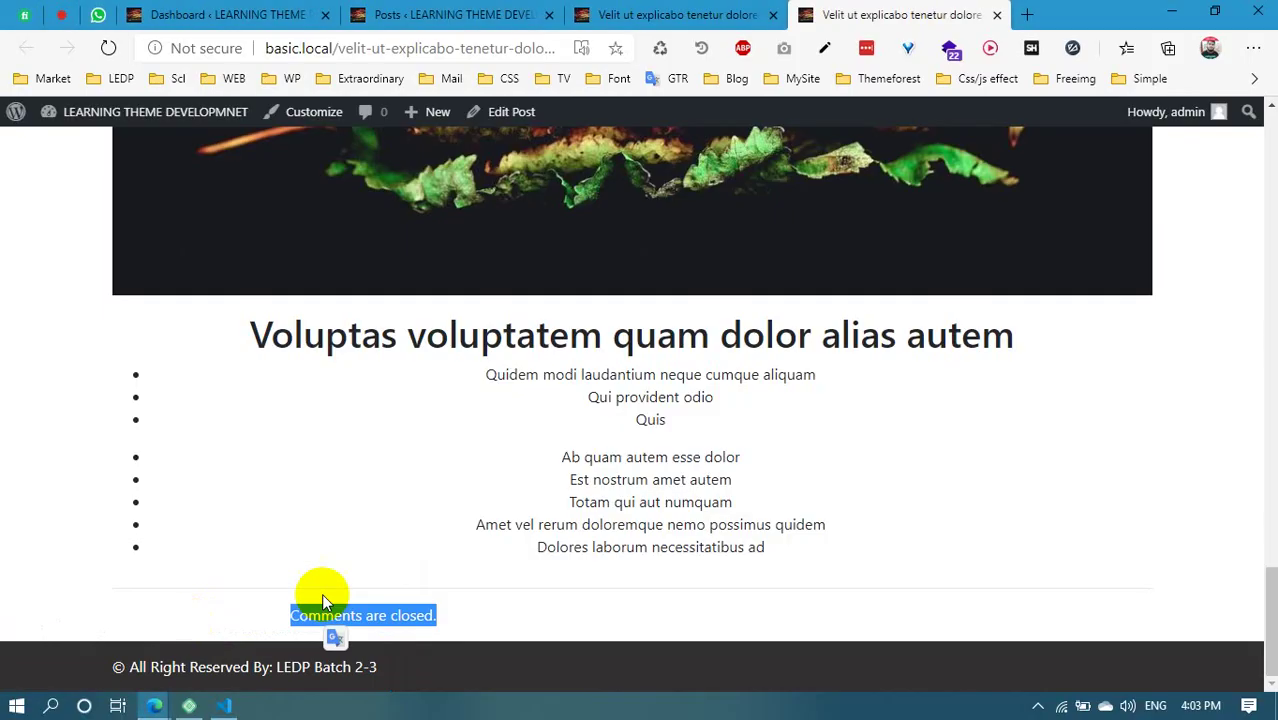
click(280, 618)
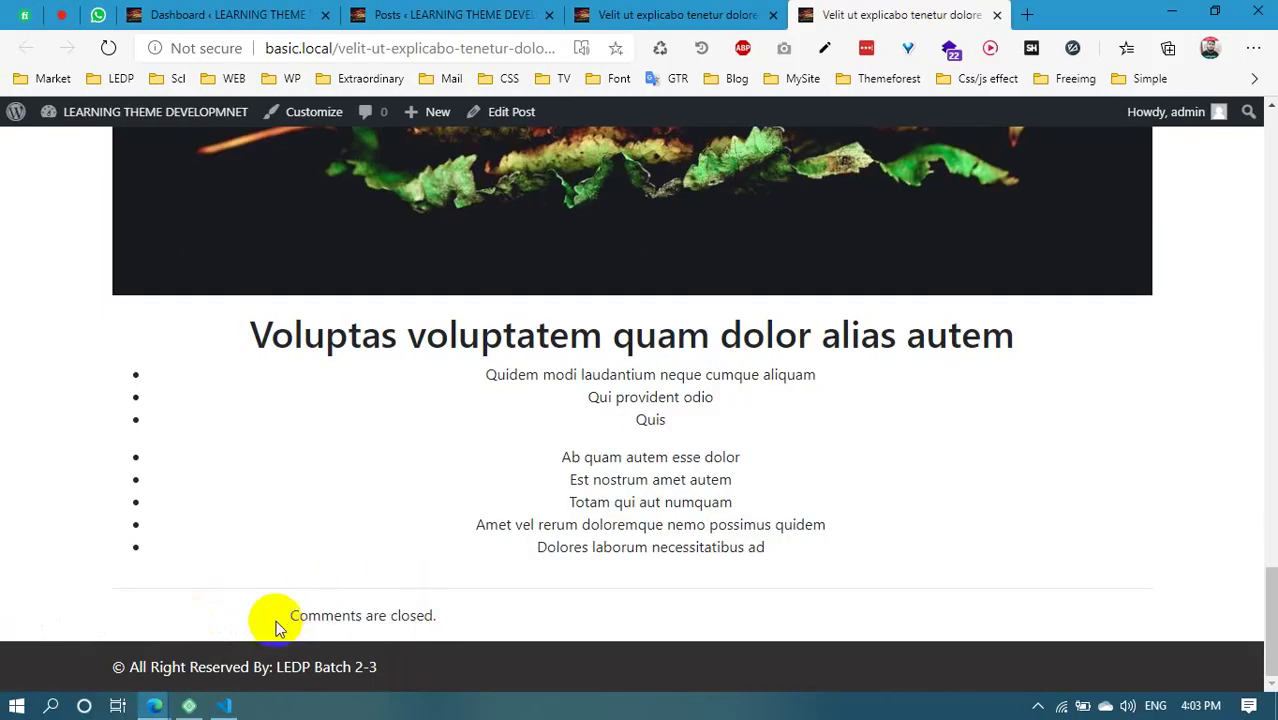
Switch to Visual Studio Code and insert an empty PHP if() statement on the line directly above the comment section in single.php
click(229, 708)
click(342, 344)
key(Tab)
key(Tab)
key(Tab)
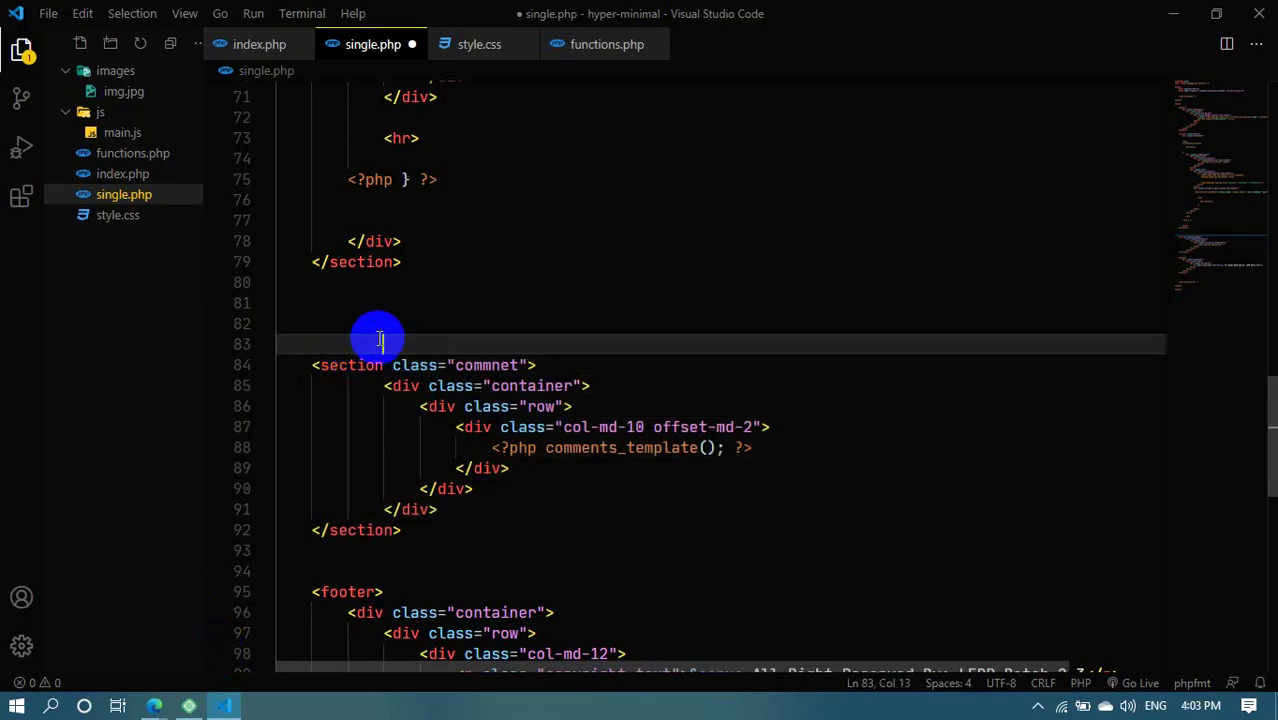
key(BackSpace)
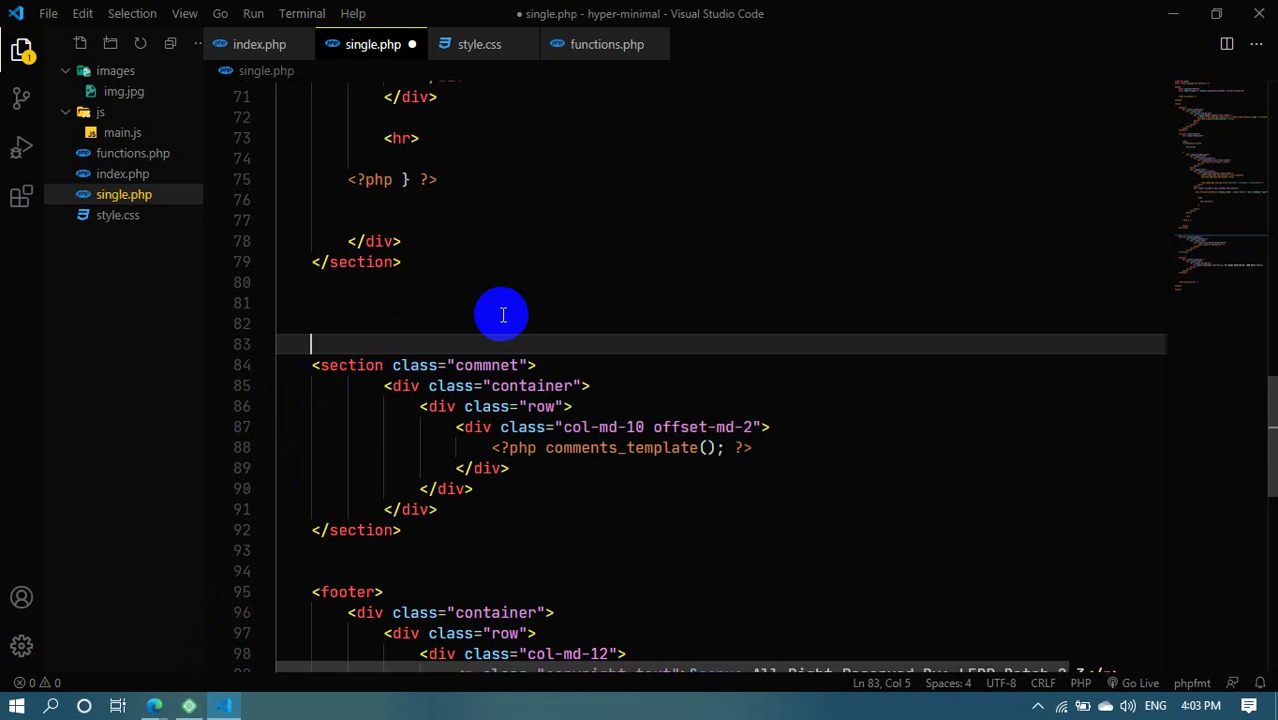
text(<?php )
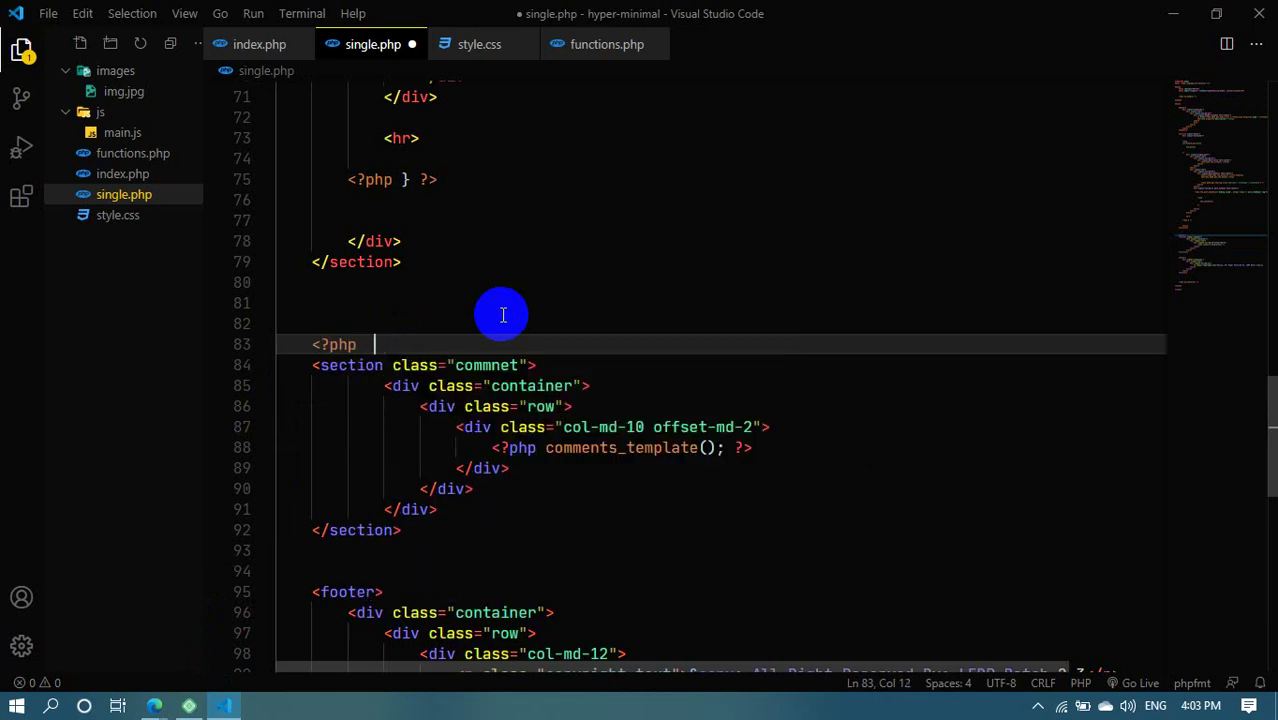
text(if() ?>)
key(Left)
key(Left)
key(Left)
text(if()
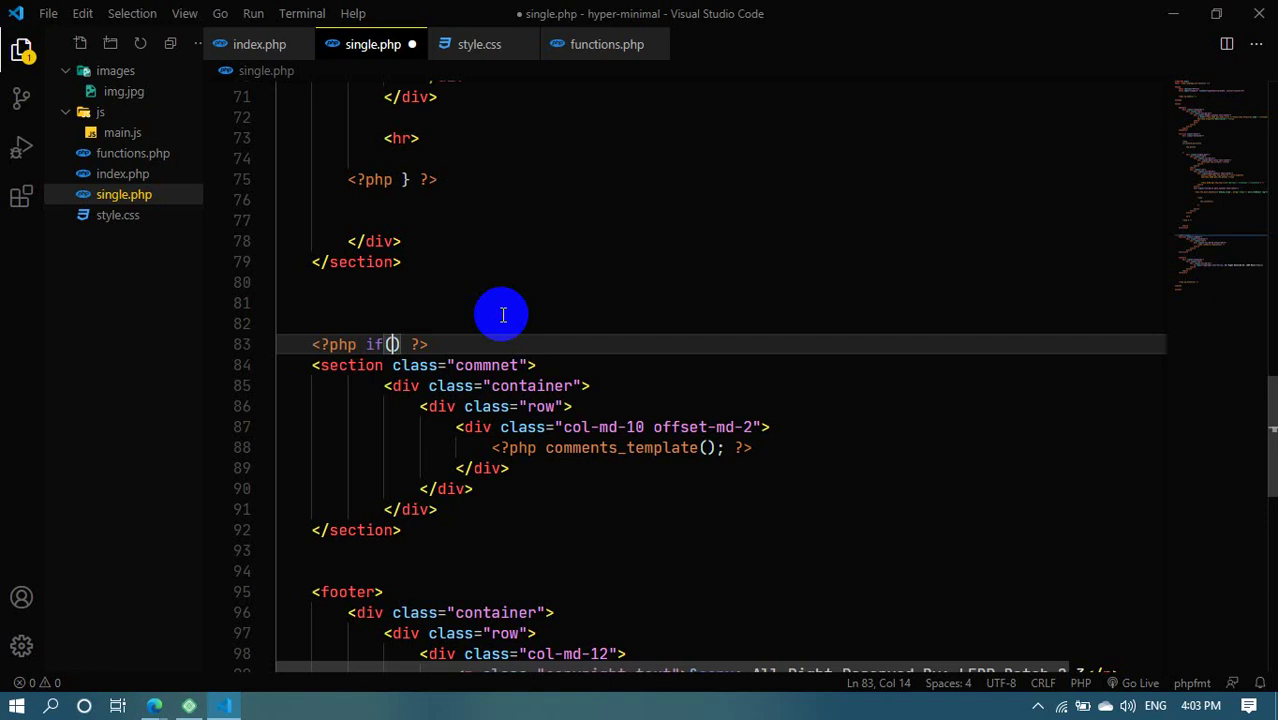
Enter comments_open() as the condition of the if statement above the comment section
text(commnet)
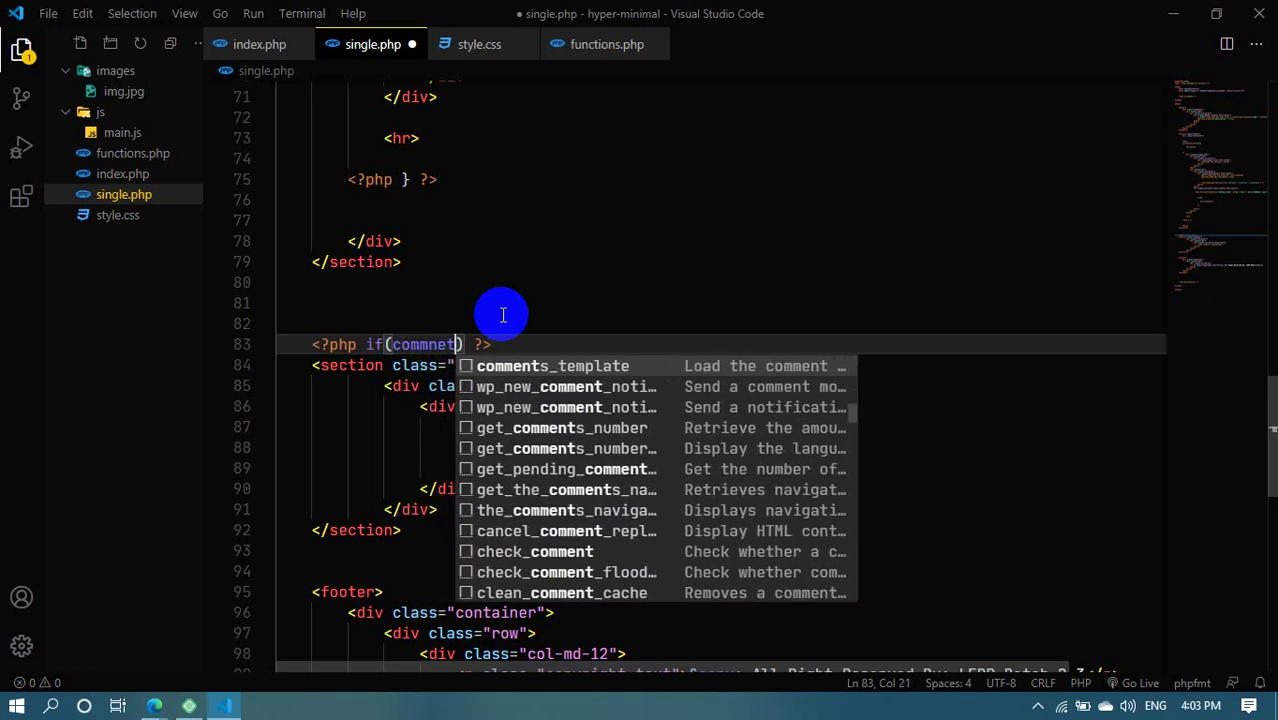
key(BackSpace)
key(BackSpace)
key(BackSpace)
text(ent_ope)
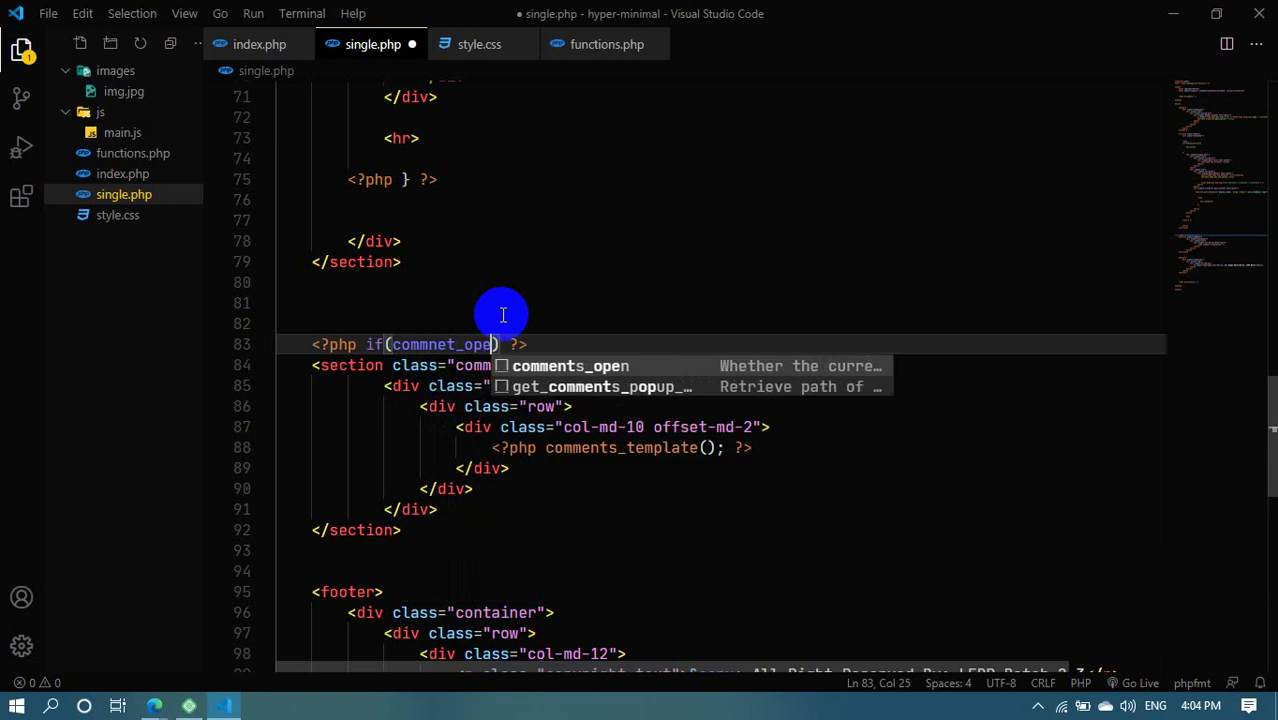
key(Return)
key(BackSpace)
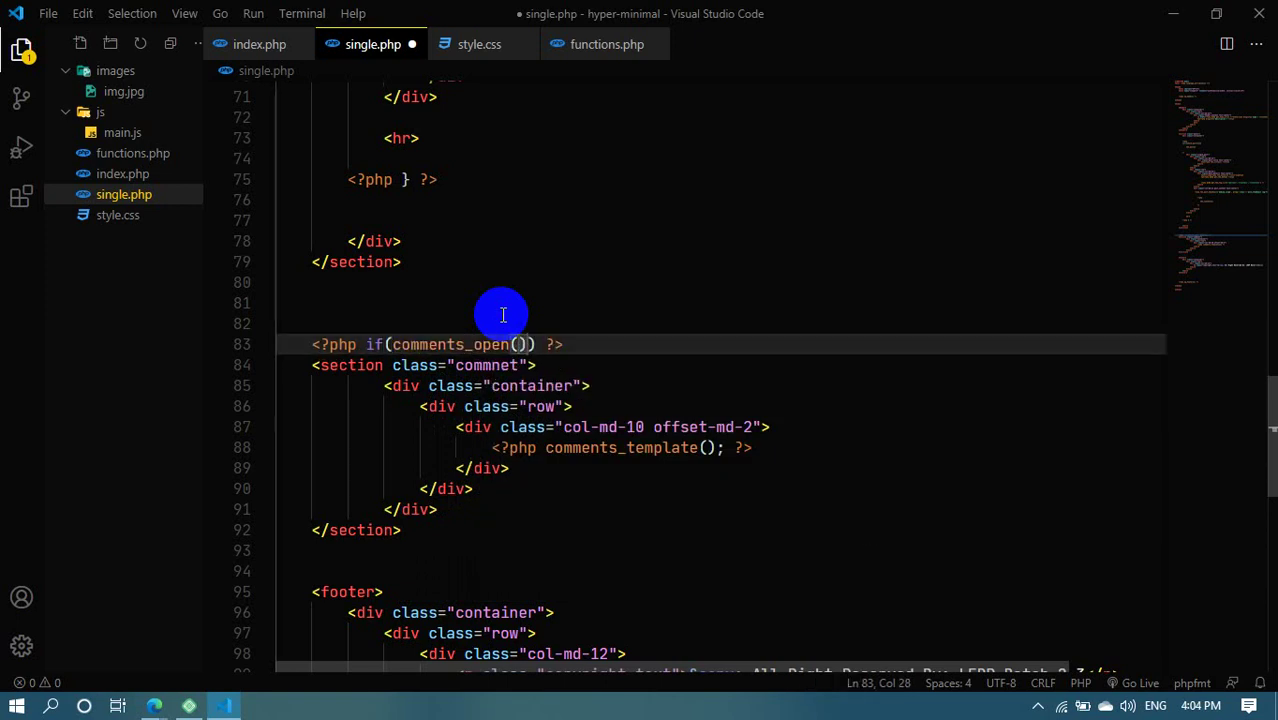
Open the if block with a curly brace after the condition, leaving out the matching closing brace
key(Right)
text({)
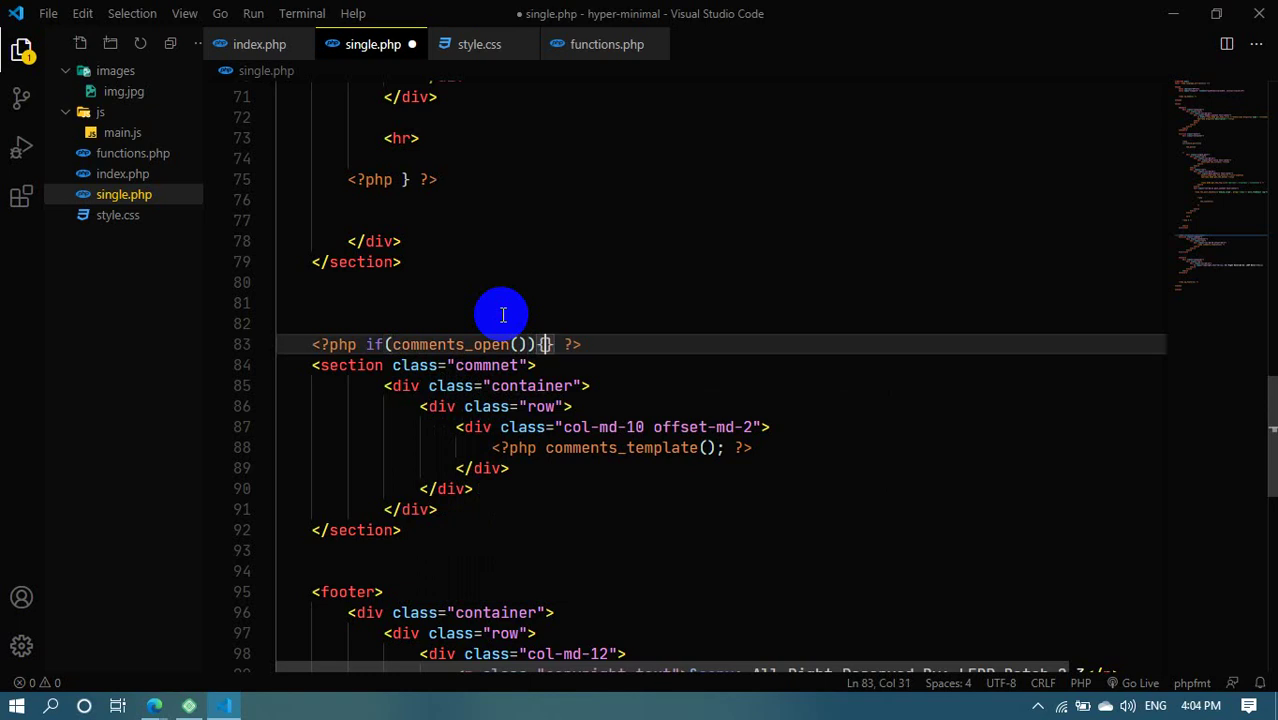
key(shift+End)
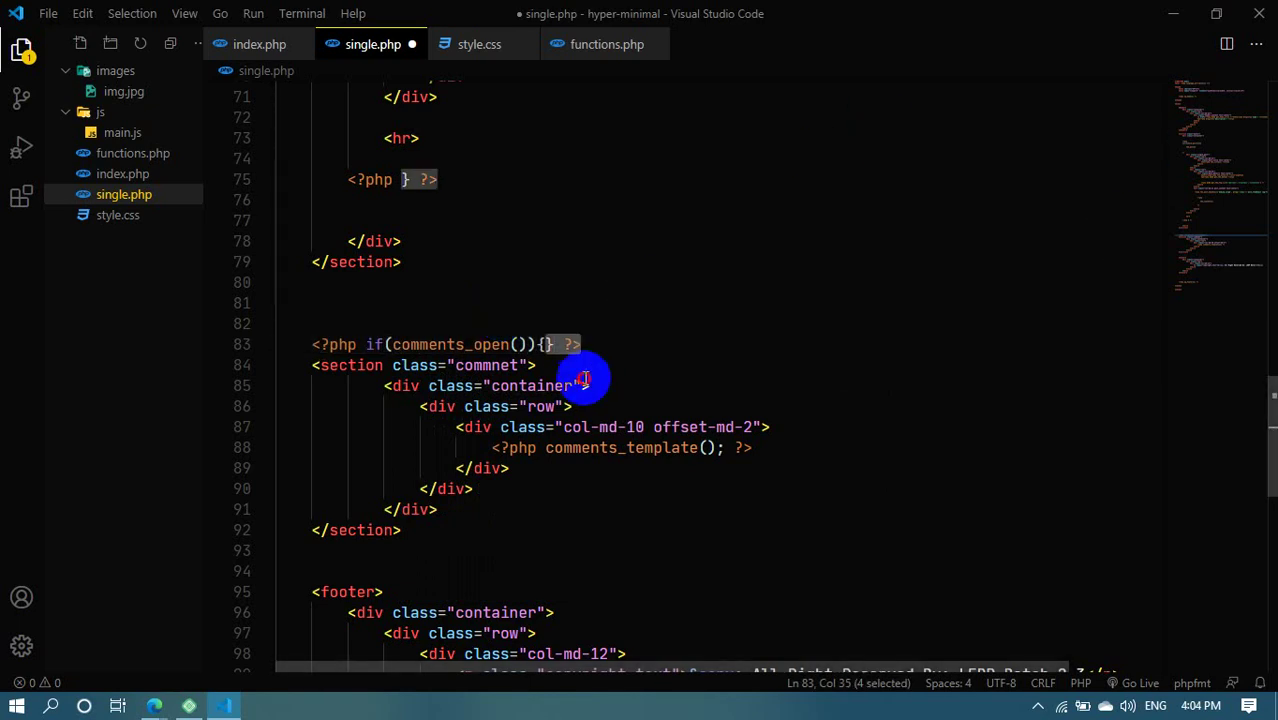
drag(546, 344, 553, 344)
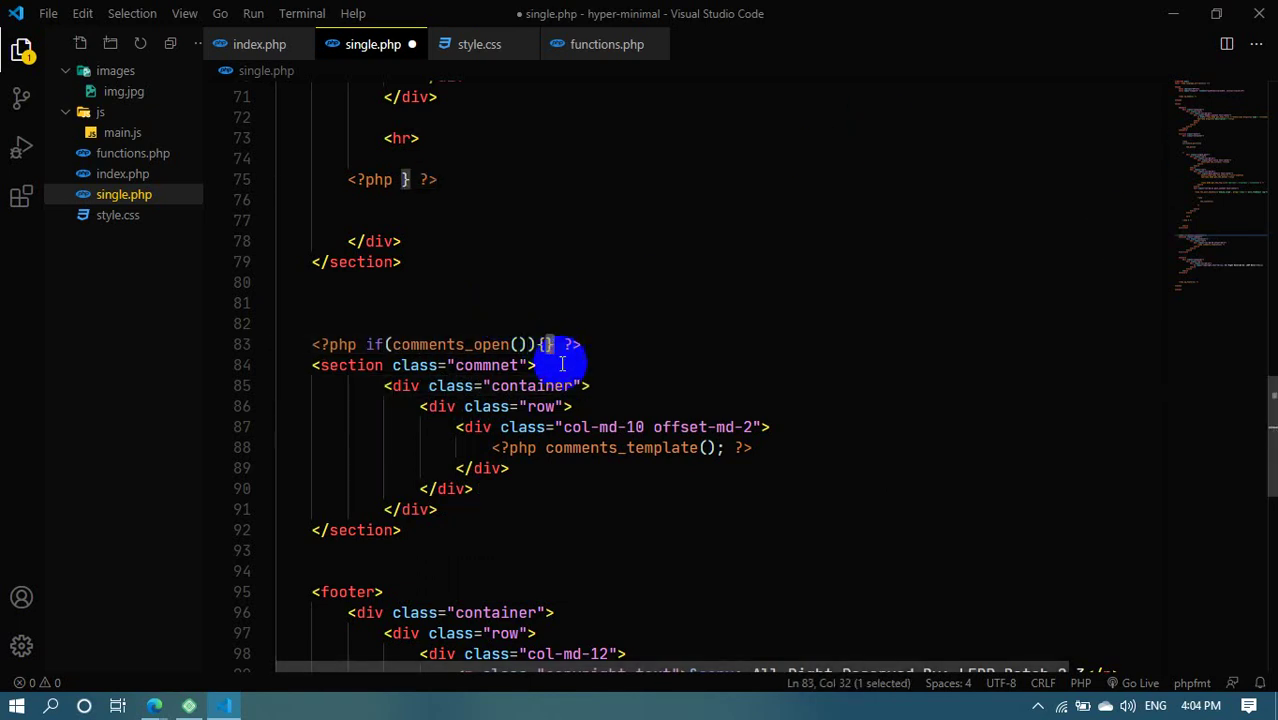
key(BackSpace)
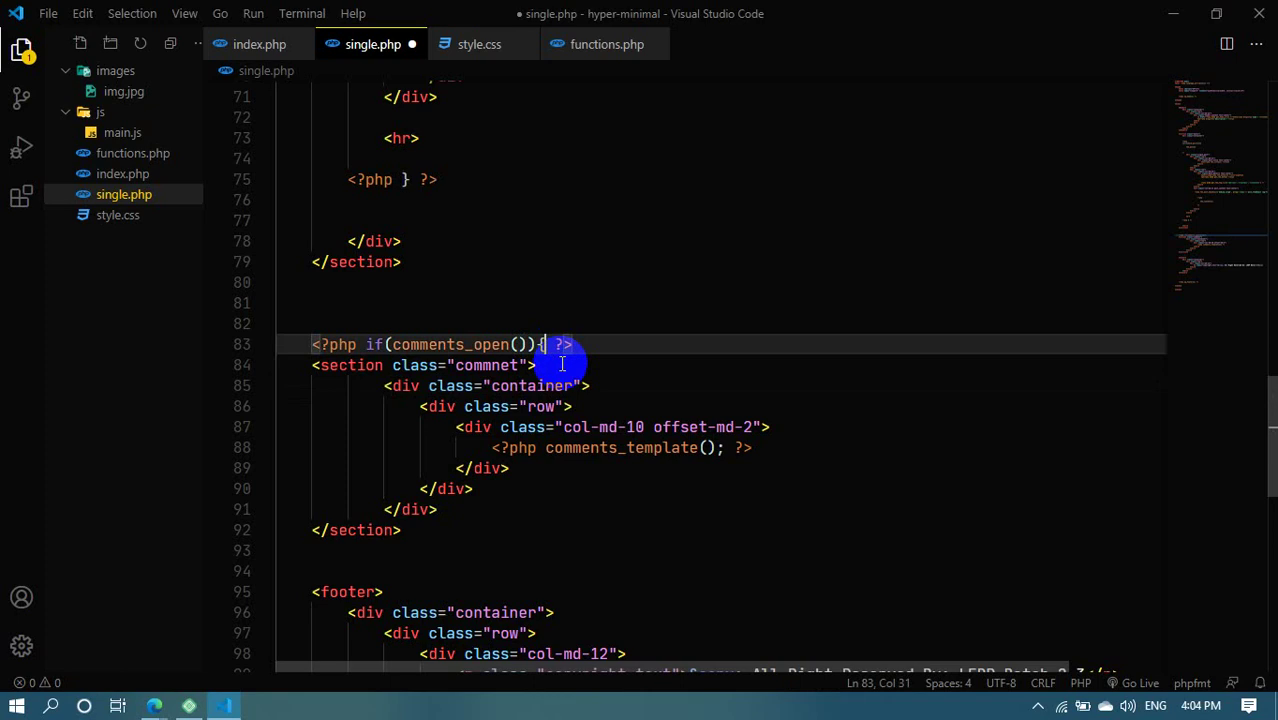
Add two blank lines below the comment section's closing tag and replace the if statement's opening brace with a colon
click(414, 533)
key(Return)
key(Return)
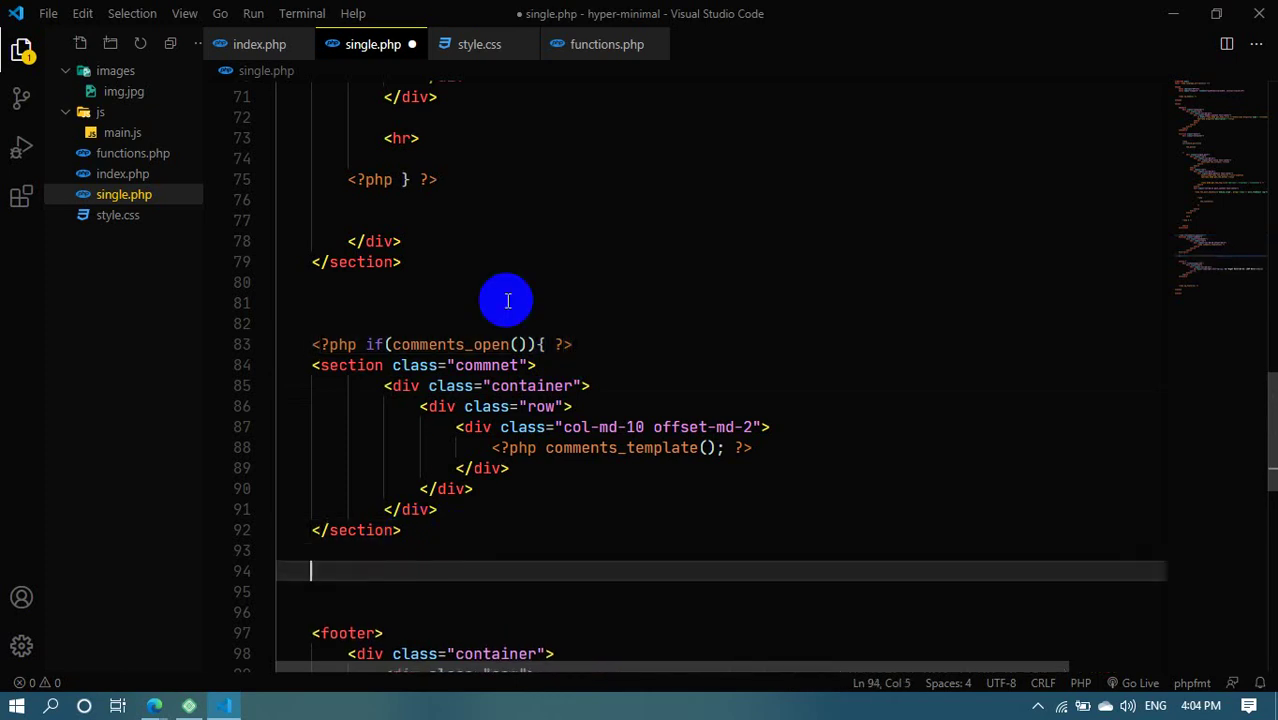
drag(535, 344, 545, 345)
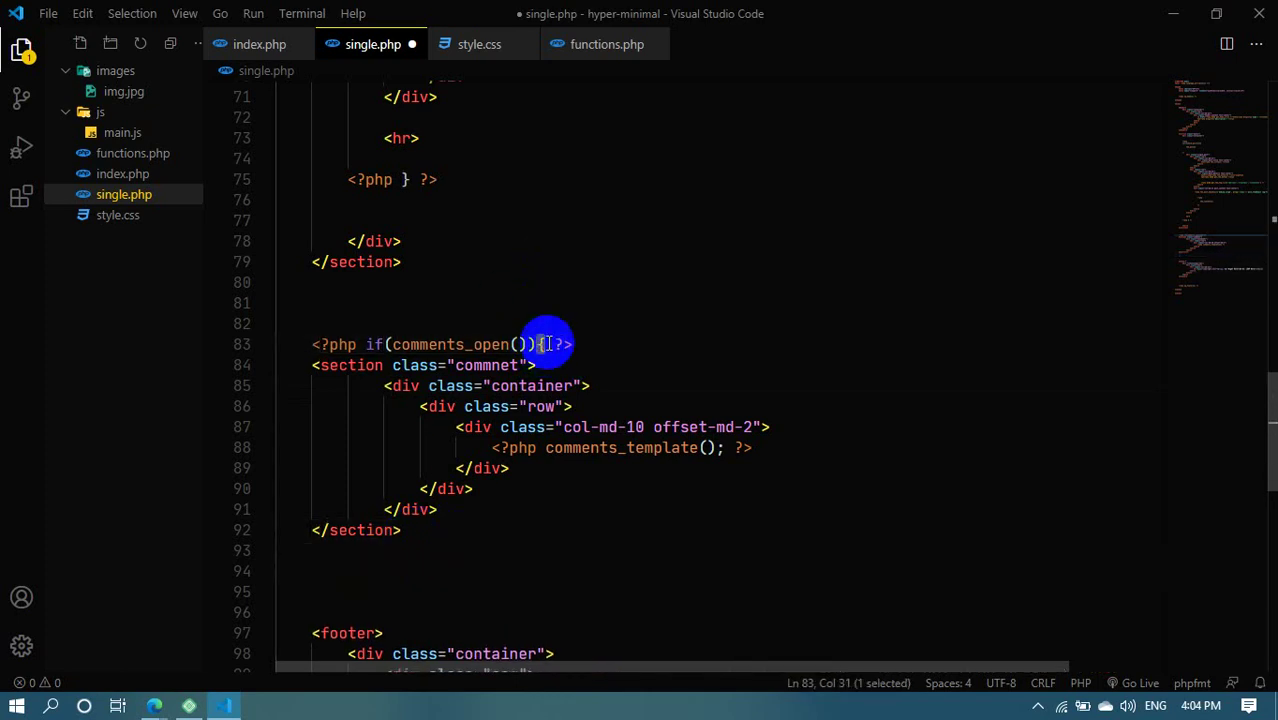
text(:)
Close the condition with <?php endif; ?> directly below the comment section's closing tag and save single.php
click(385, 548)
text(<?)
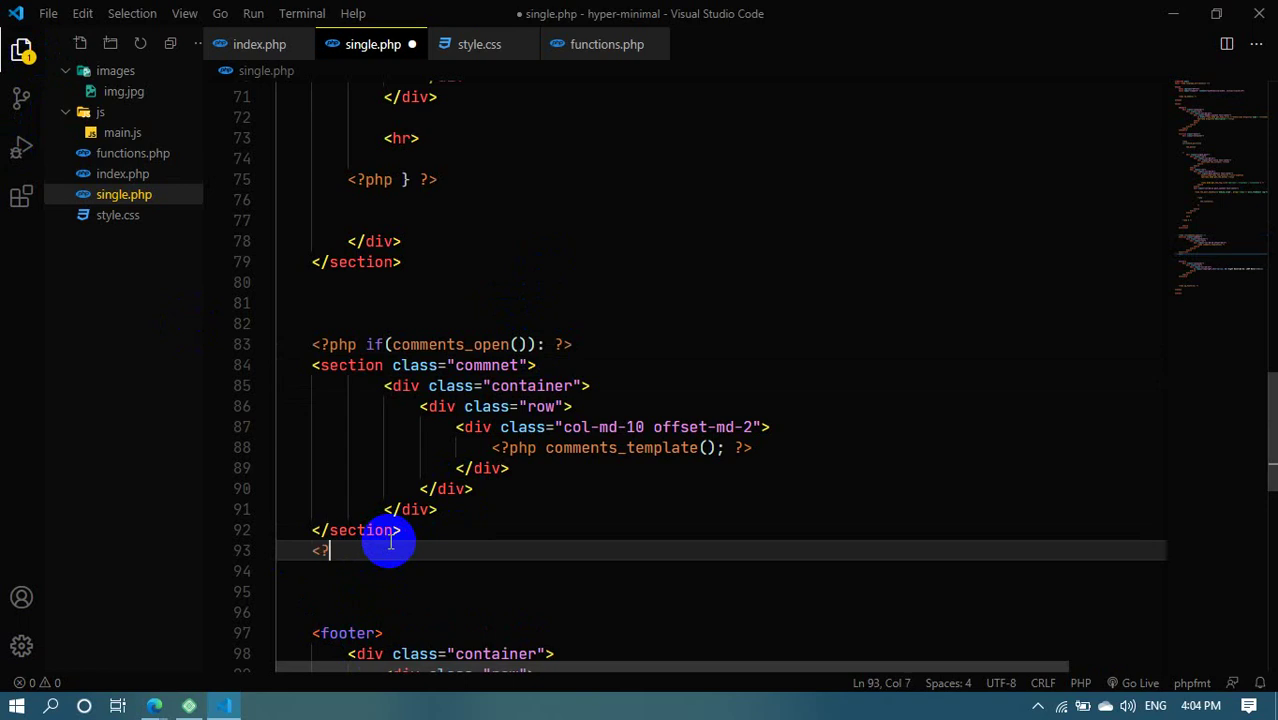
text(>php )
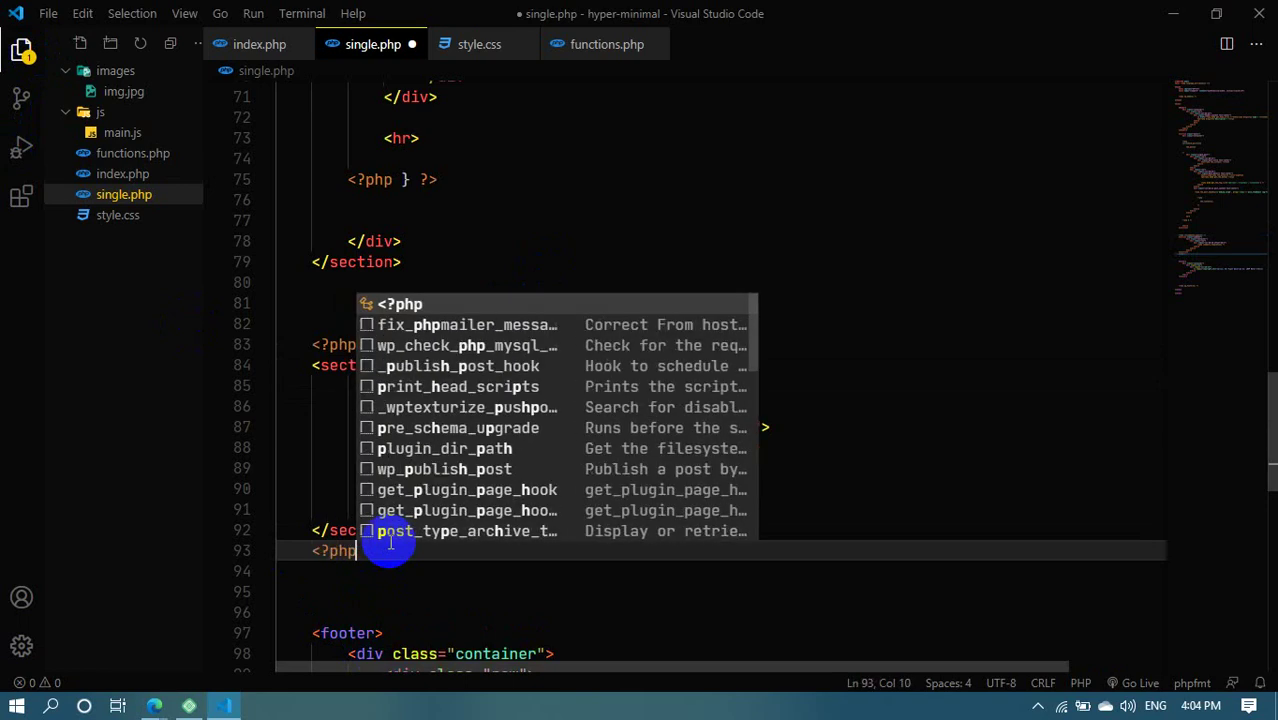
text( ?>)
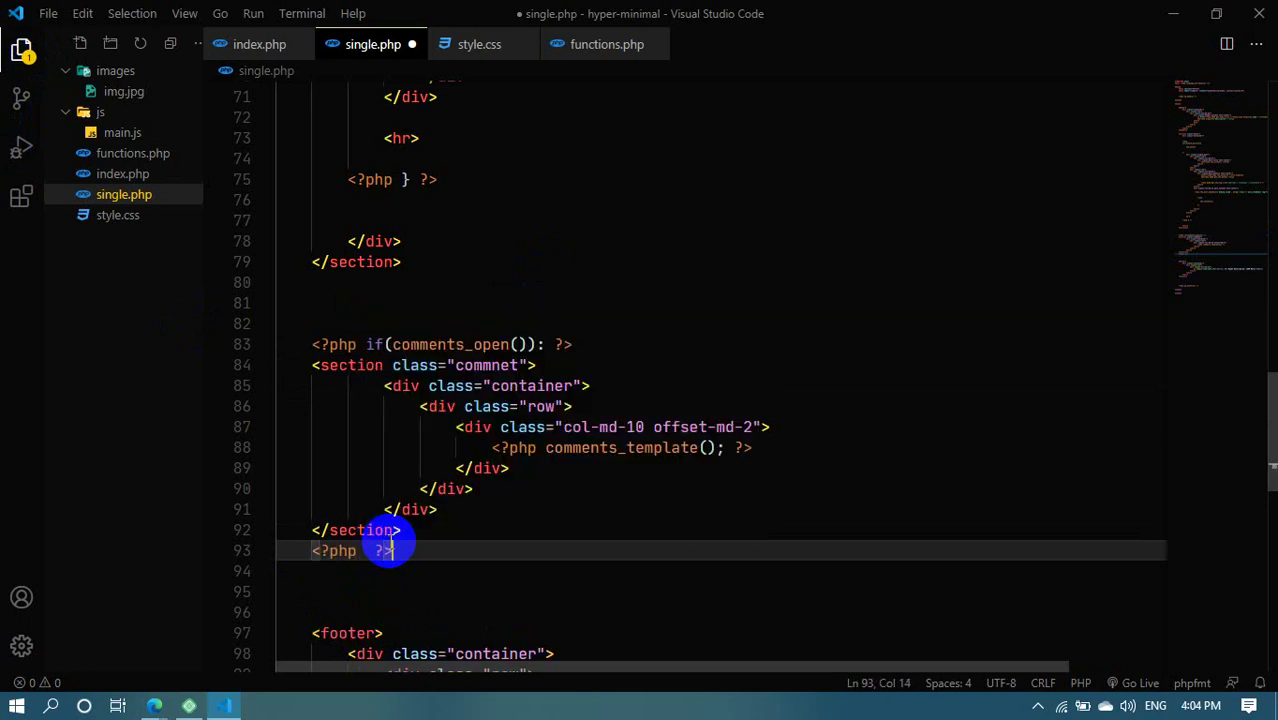
text(endif)
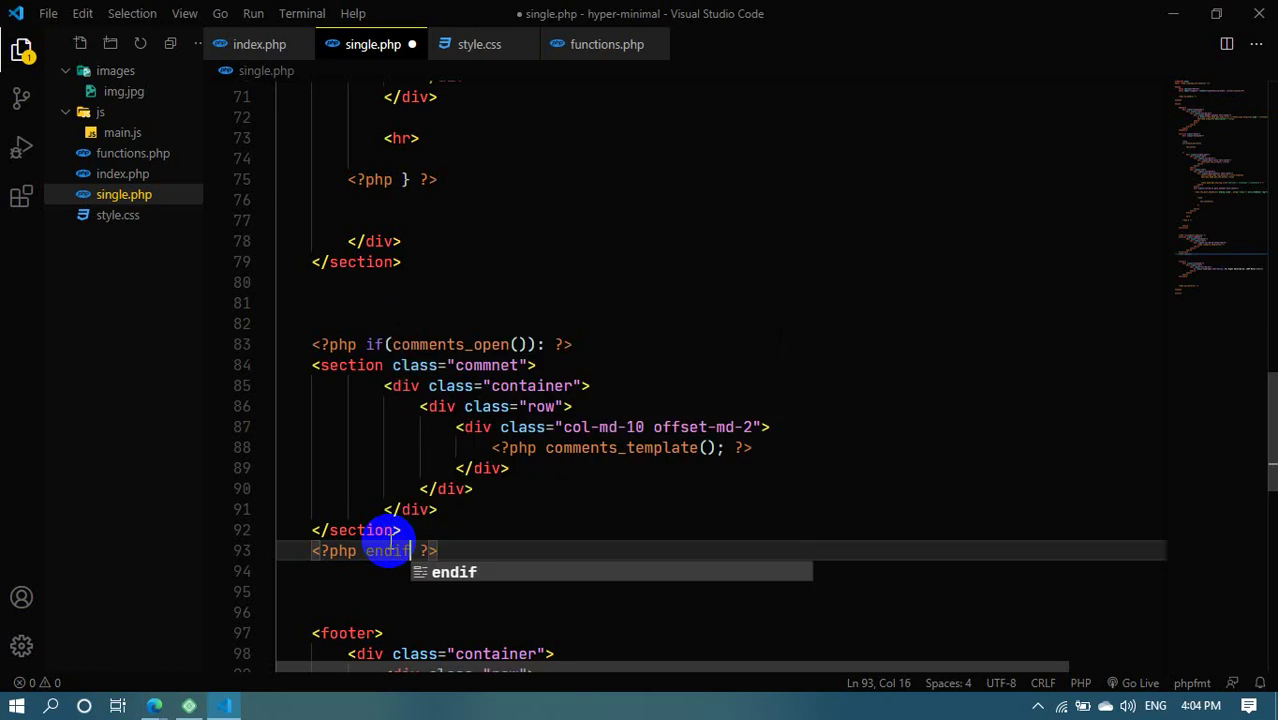
text(;)
click(492, 530)
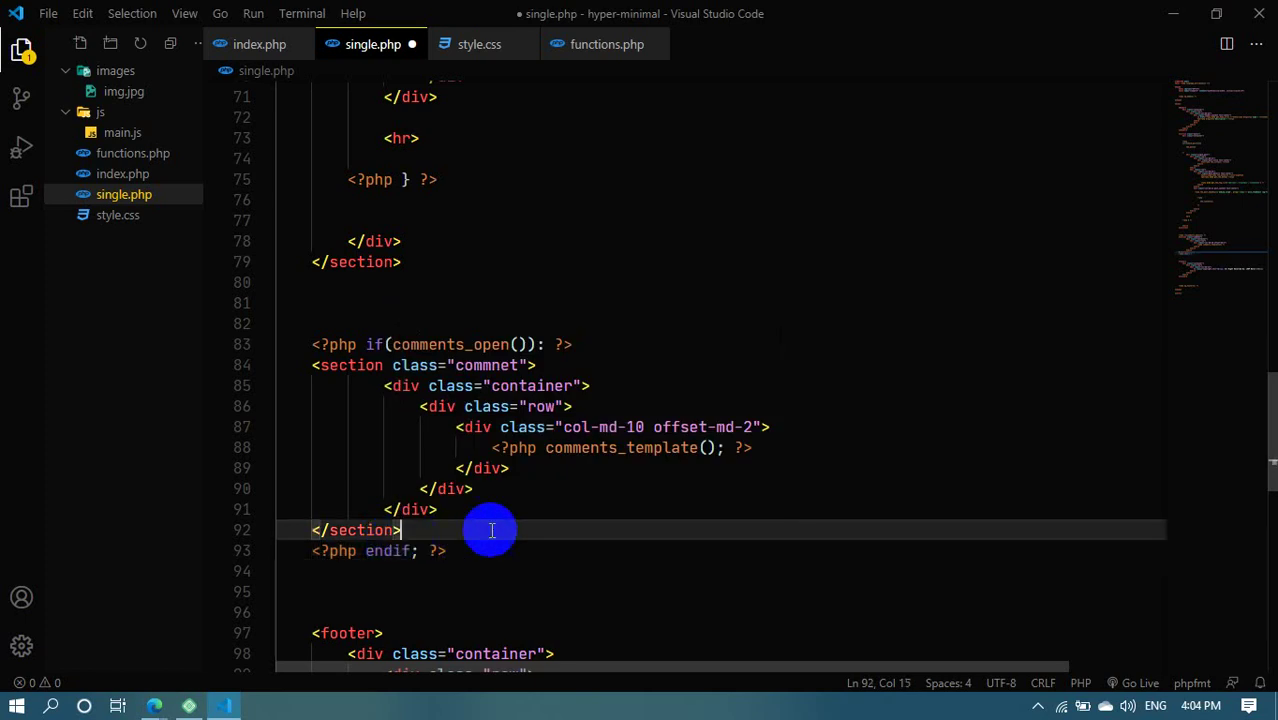
key(ctrl+s)
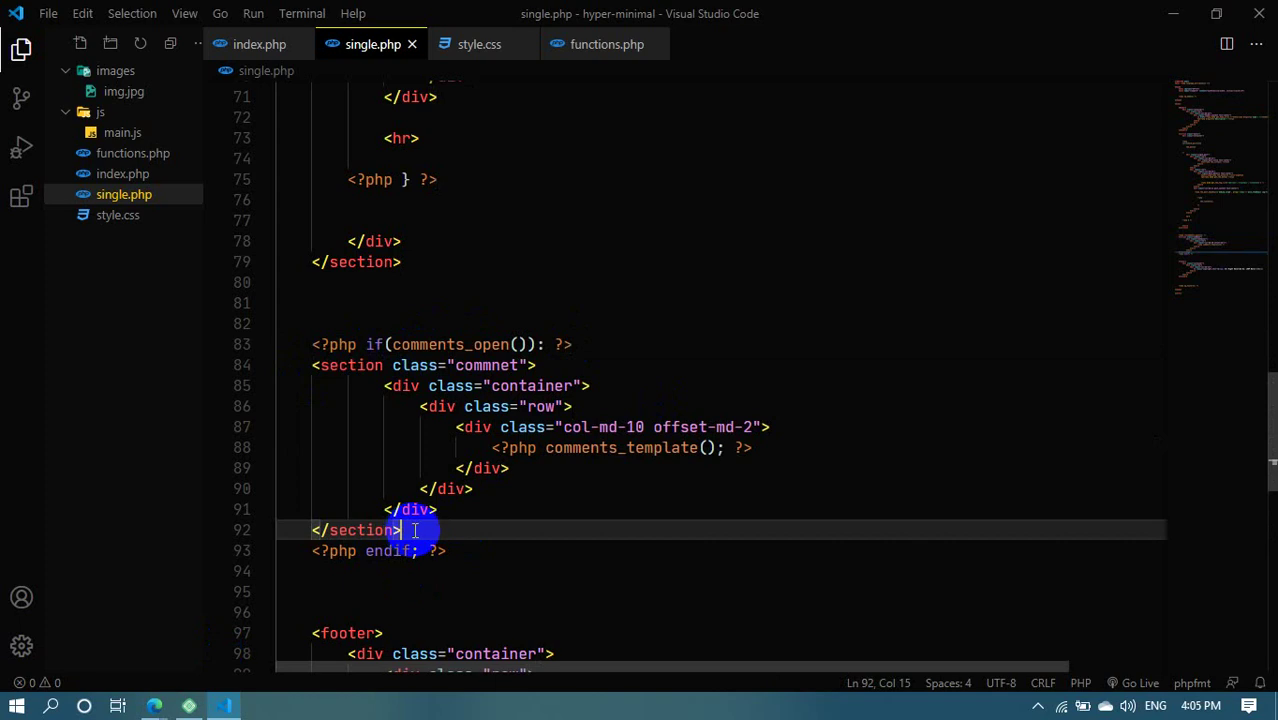
Review the comments_open() condition, the section it wraps and the comments_template() call inside it
drag(400, 530, 533, 345)
click(420, 386)
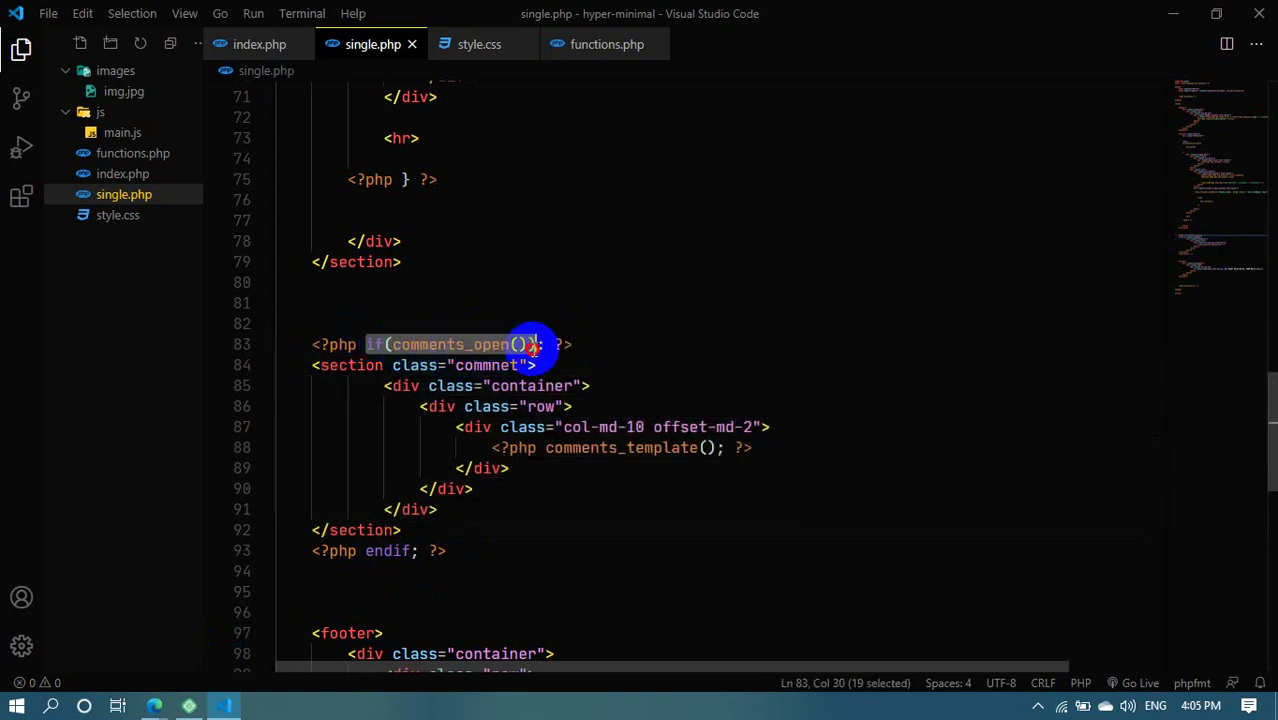
click(424, 489)
double_click(448, 342)
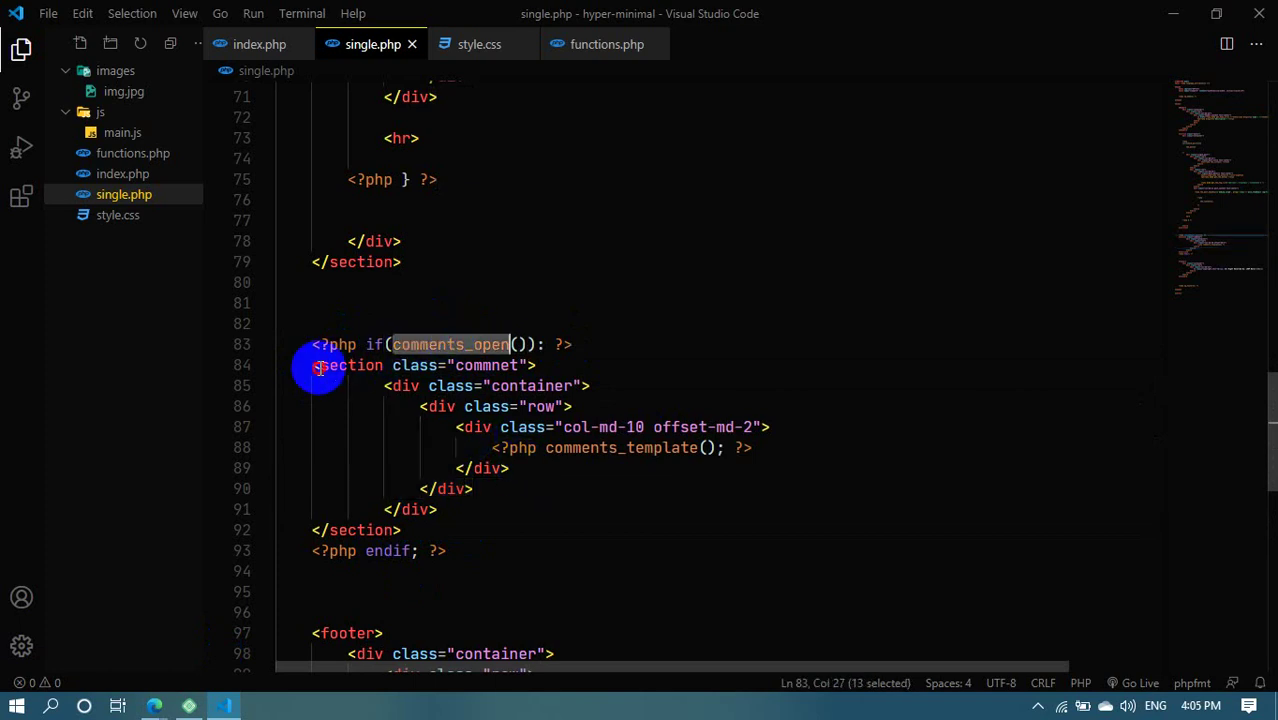
drag(320, 368, 437, 548)
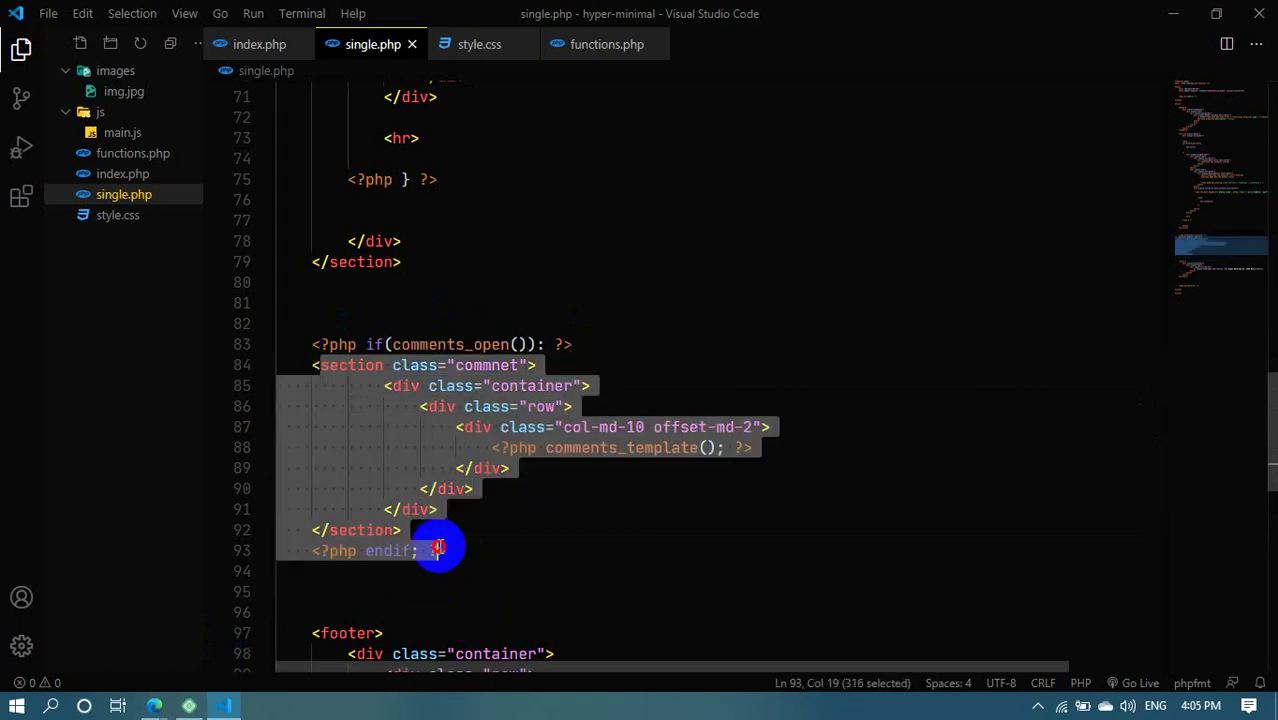
double_click(625, 449)
Switch to the browser and search the web for comments_template in a new tab
mouse_move(147, 708)
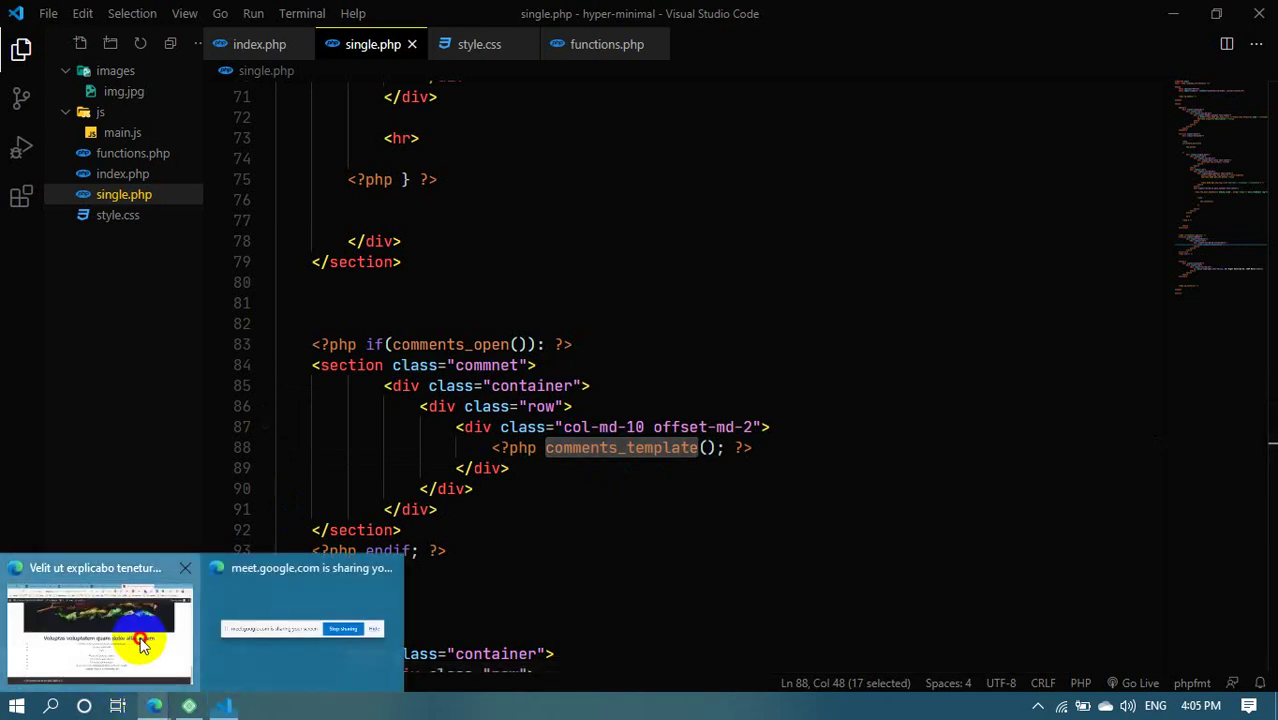
click(134, 630)
click(1021, 14)
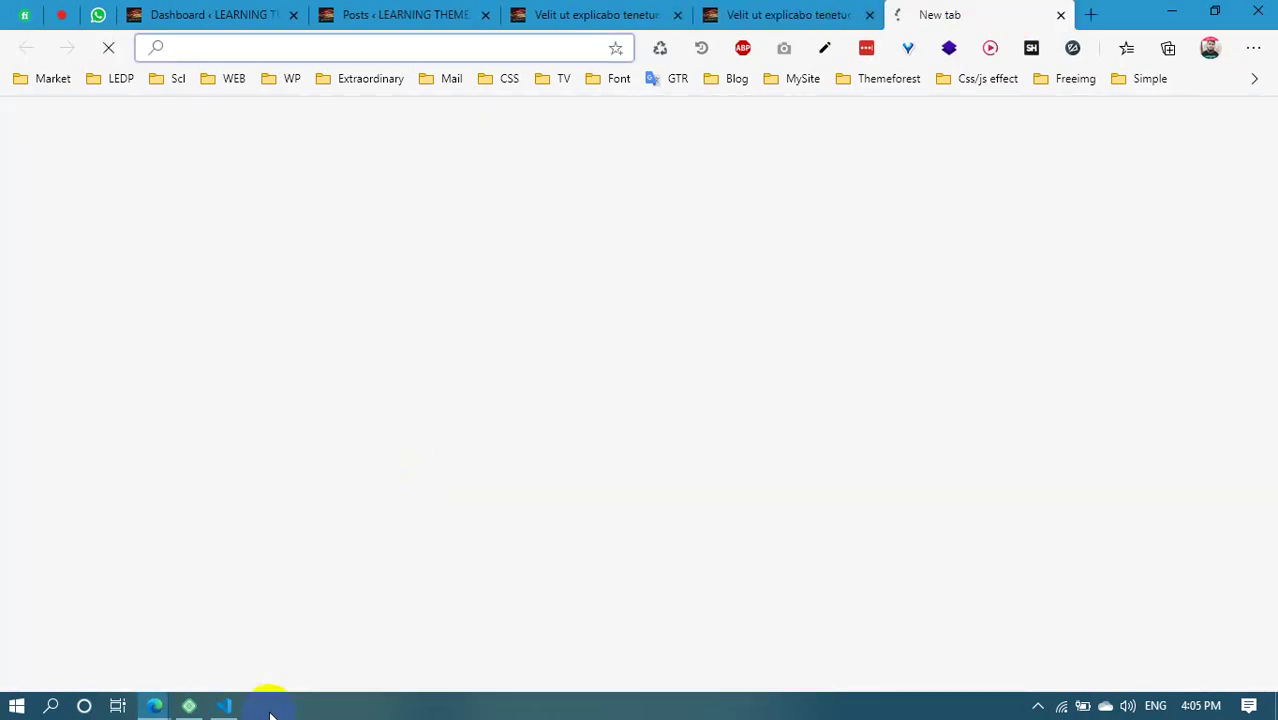
mouse_move(226, 706)
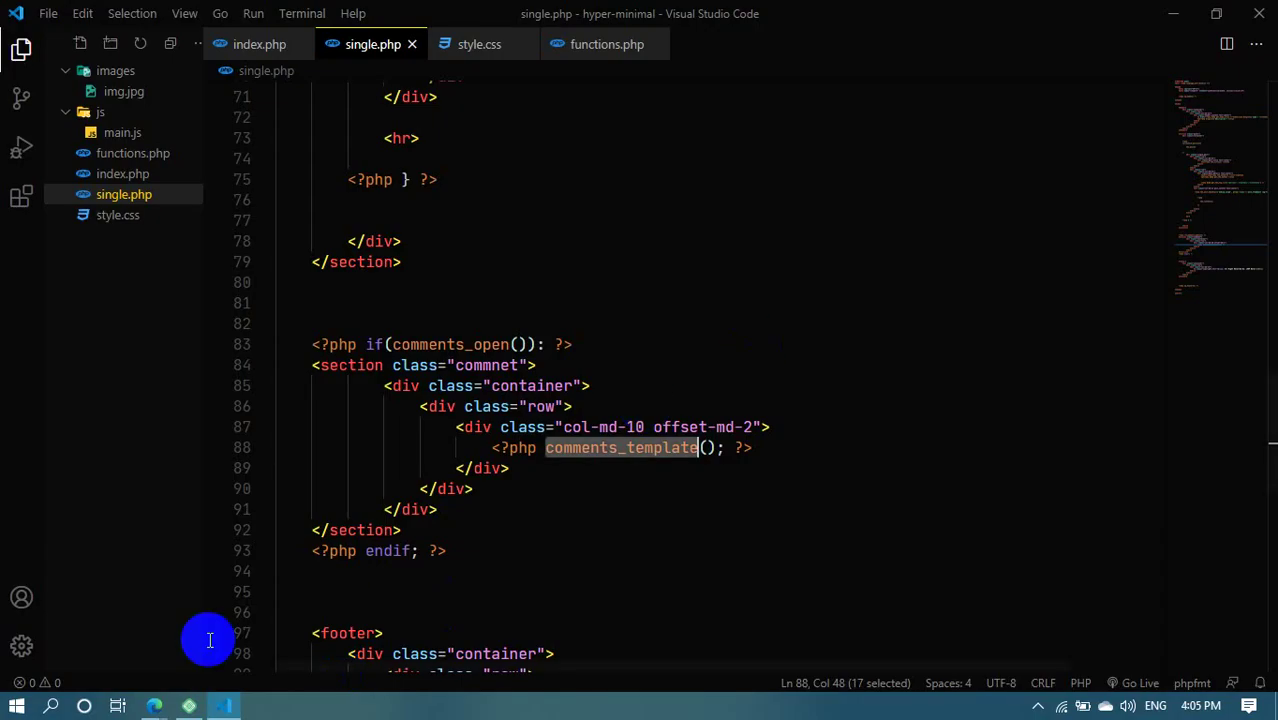
click(155, 705)
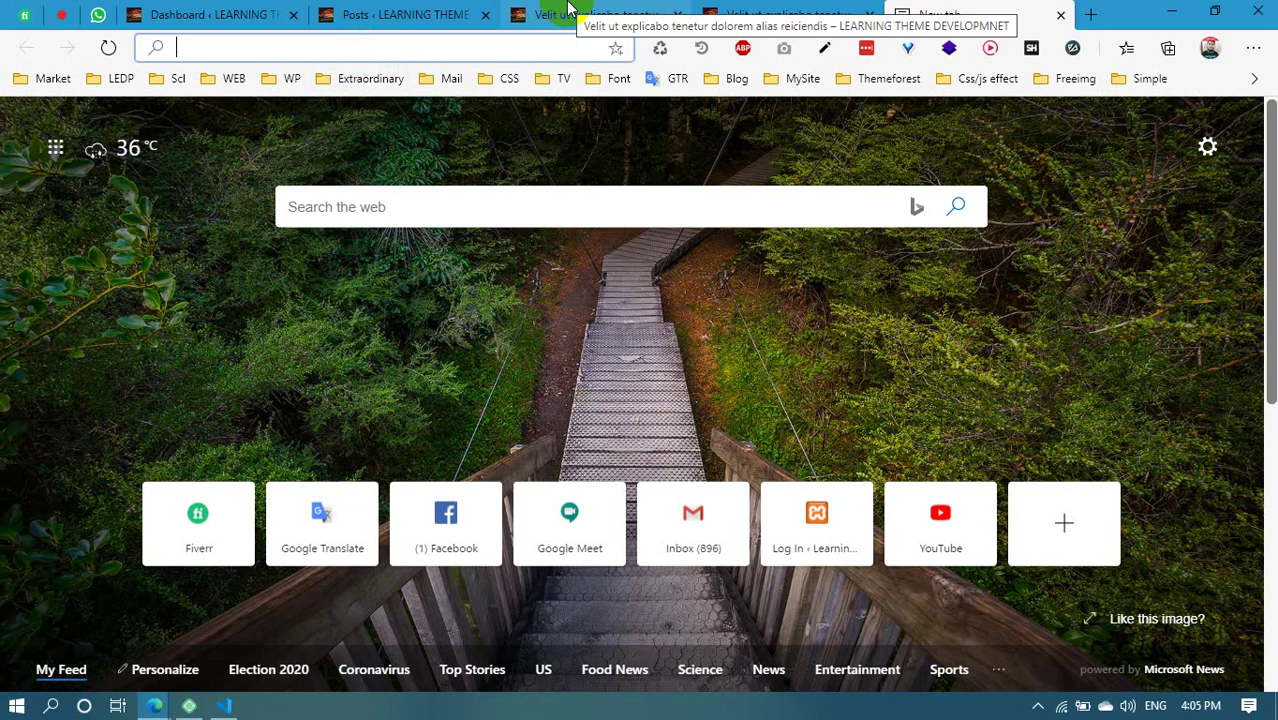
text(comp)
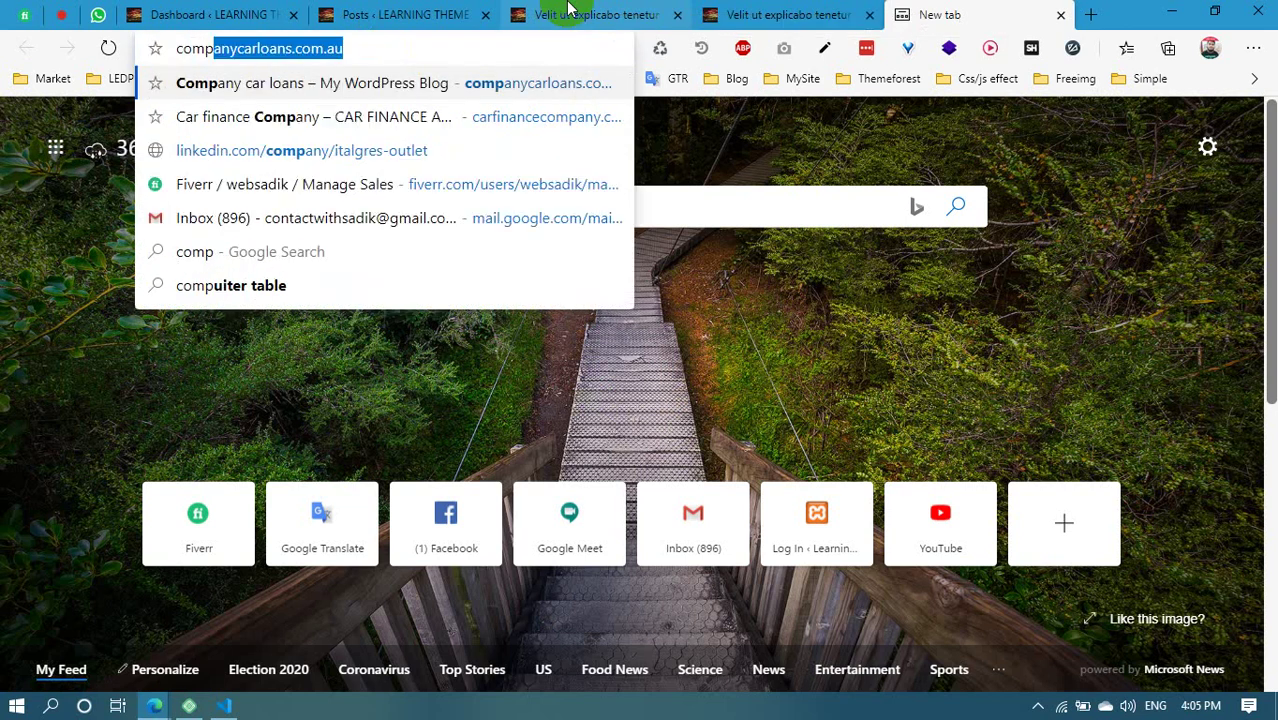
key(BackSpace)
key(BackSpace)
text(m)
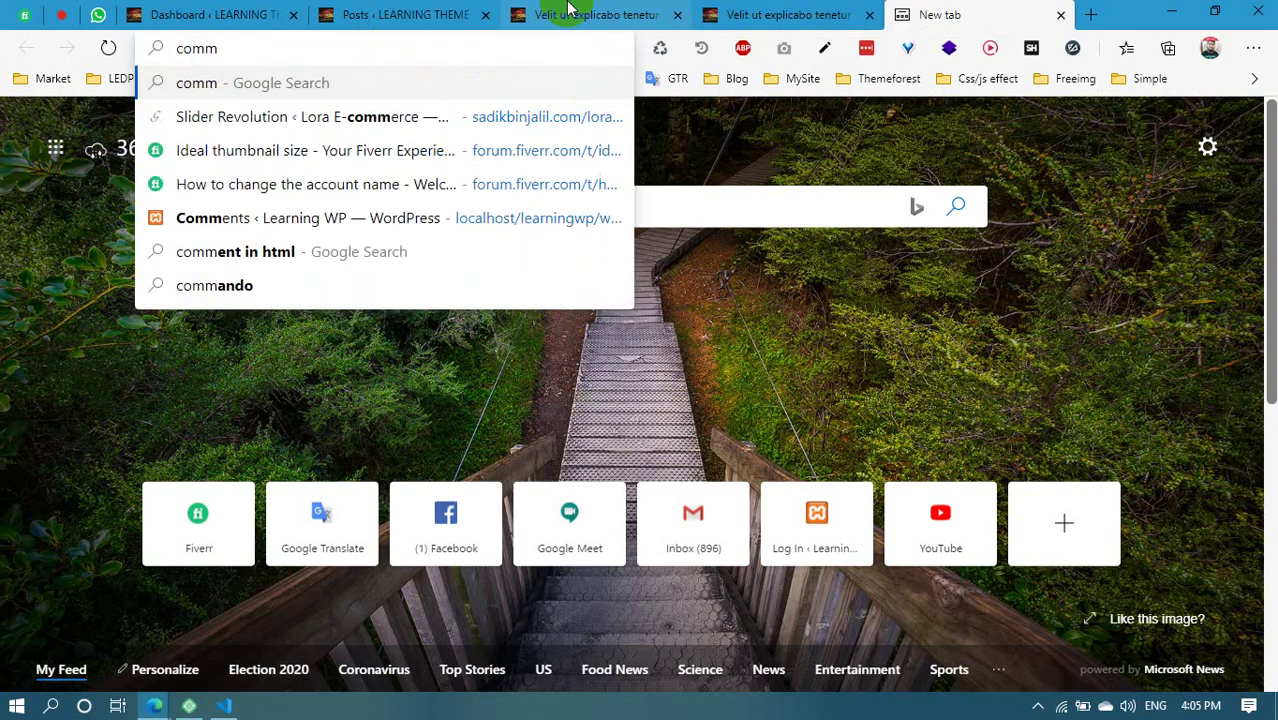
text(ents_te)
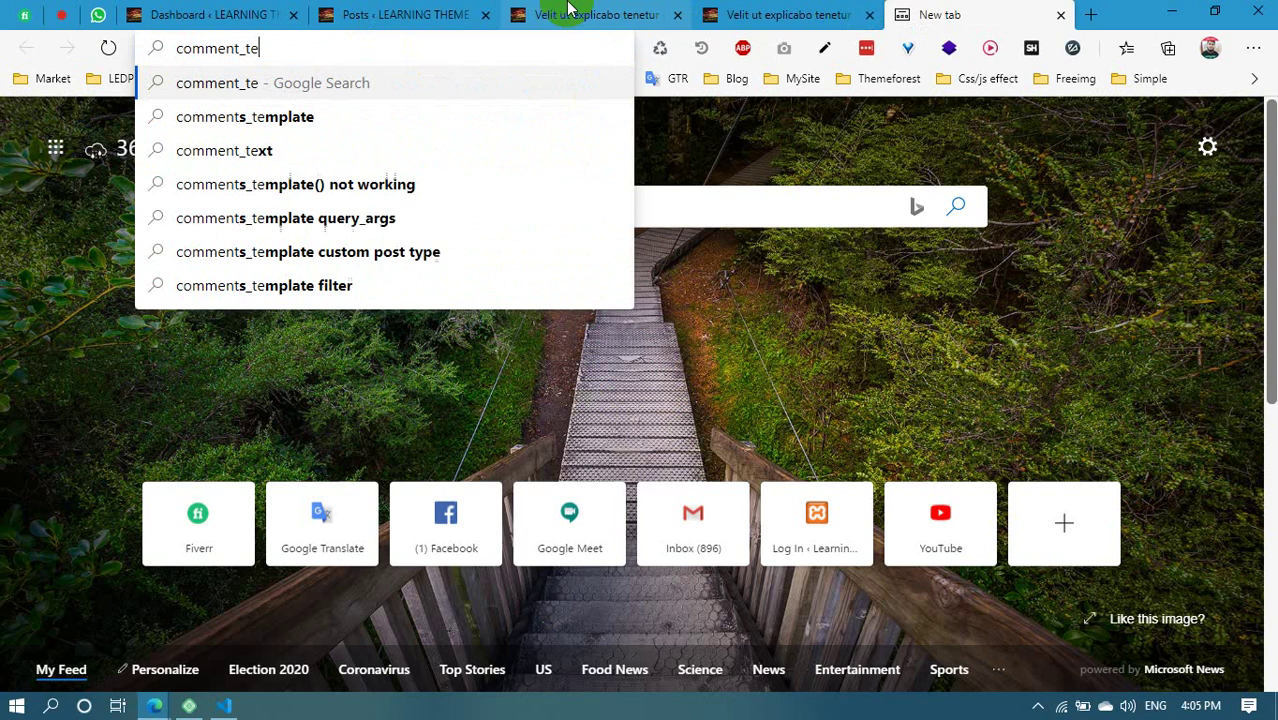
text(m)
key(Down)
key(Return)
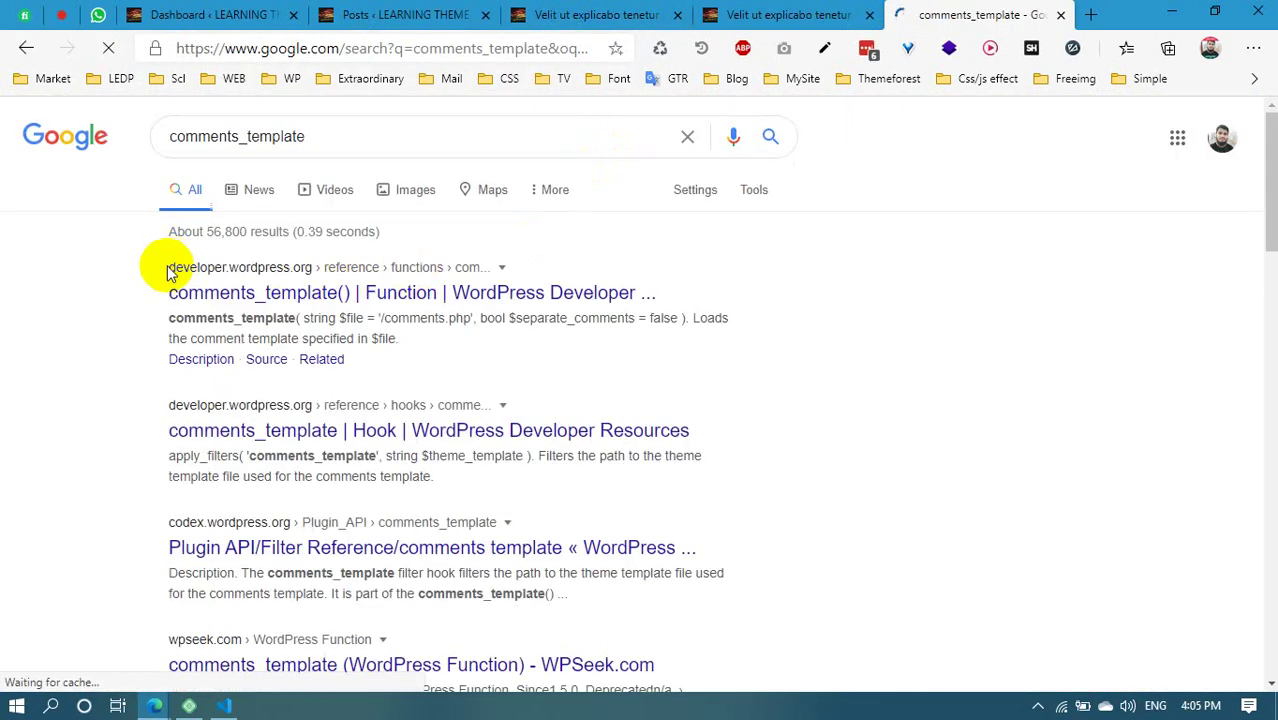
Open the developer.wordpress.org comments_template() function reference in a new tab and read its signature and parameters
right_click(262, 300)
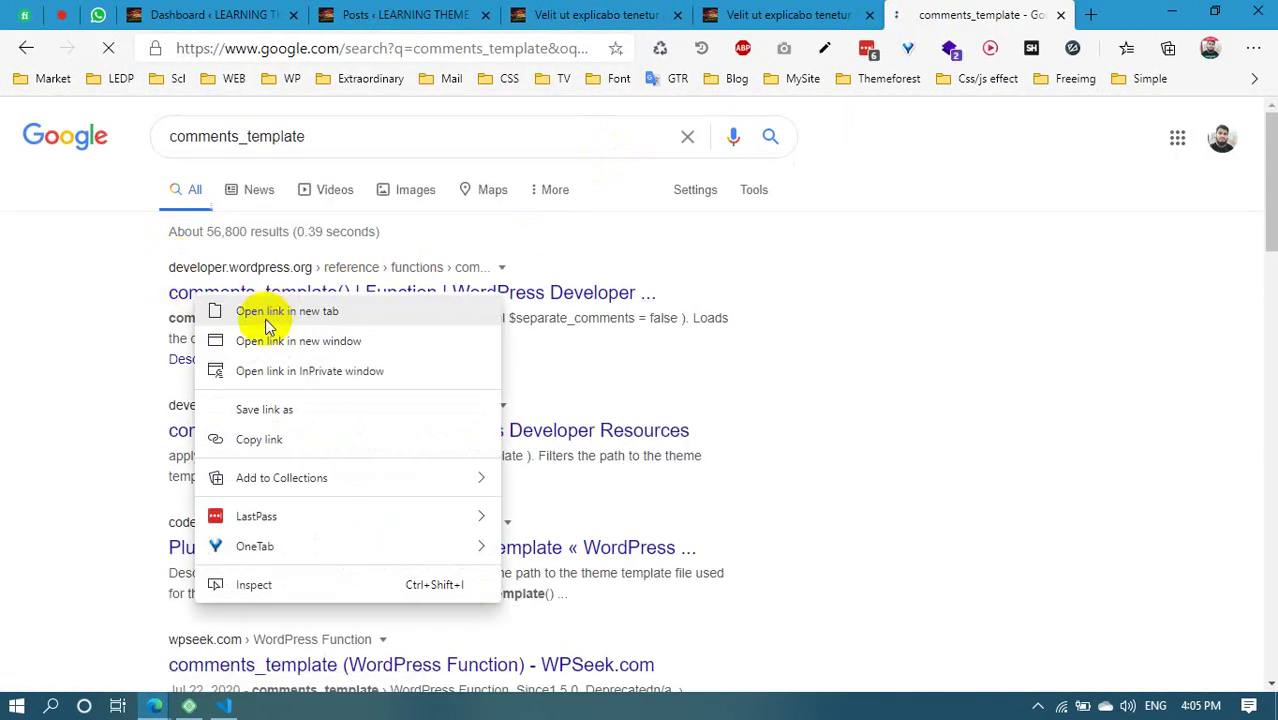
click(278, 311)
click(946, 10)
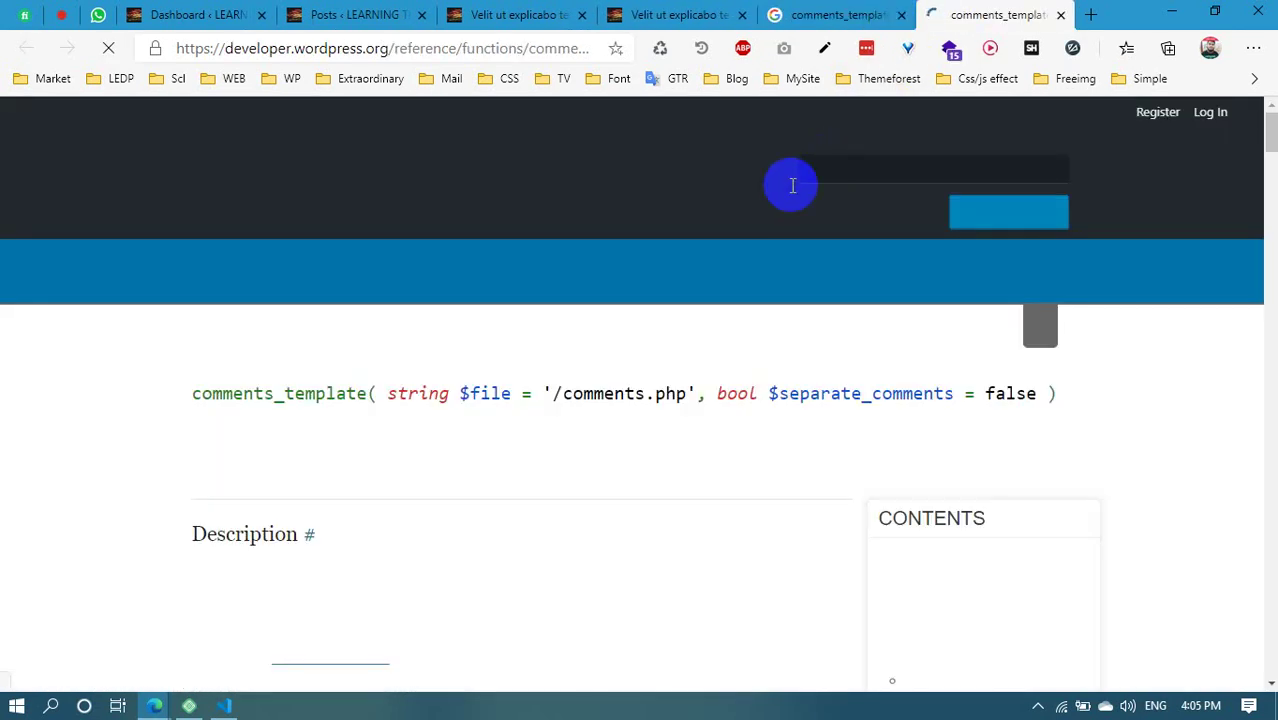
scroll(443, 397, down, 2)
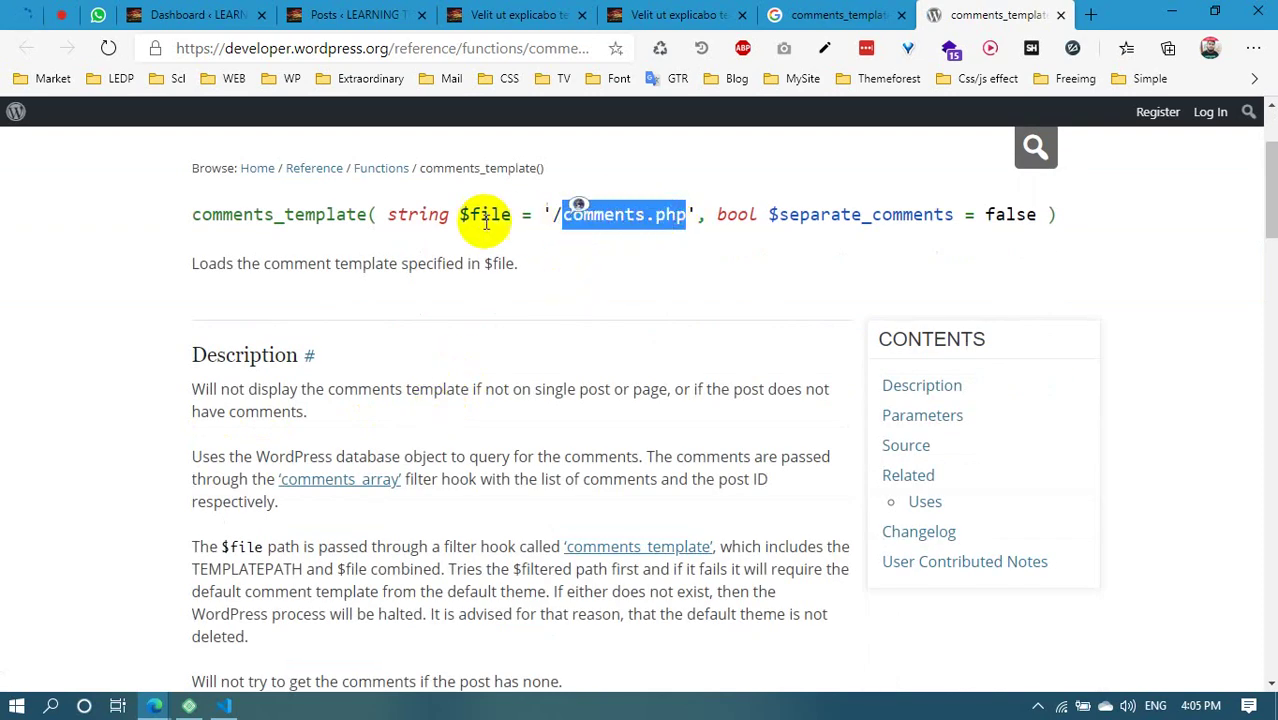
mouse_move(377, 214)
mouse_down()
mouse_move(583, 232)
mouse_move(585, 251)
mouse_up()
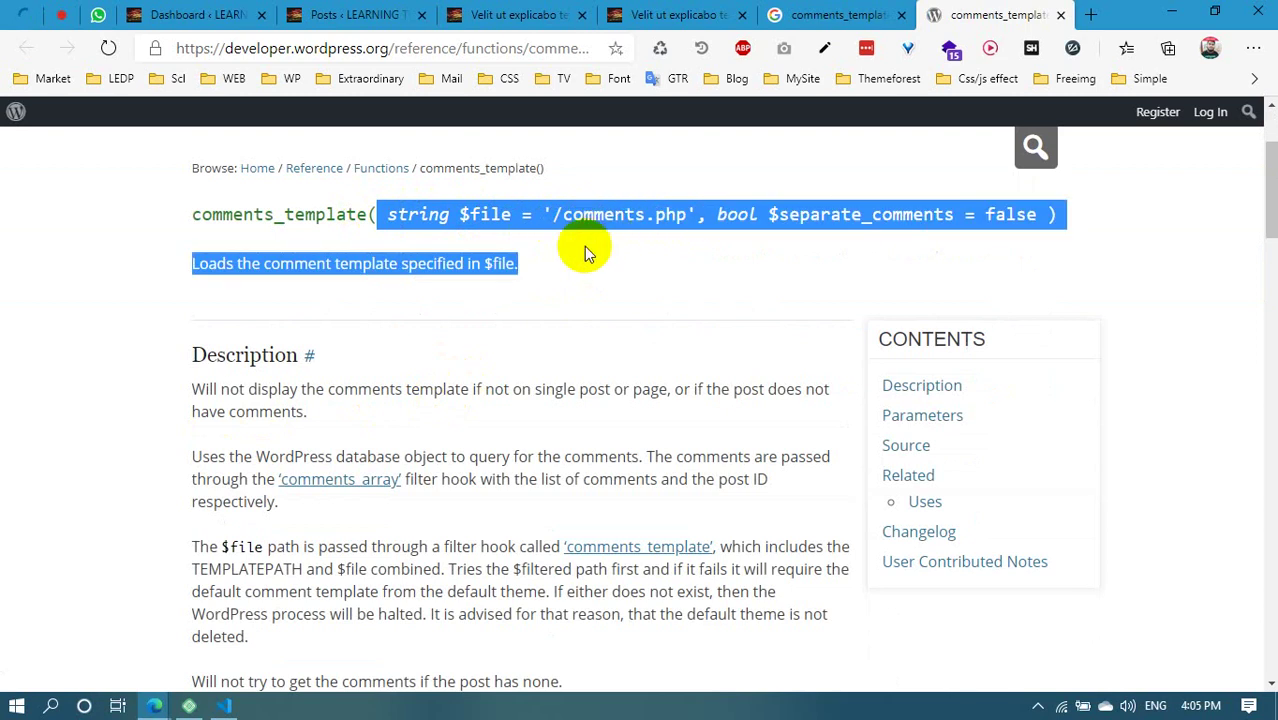
scroll(348, 320, down, 6)
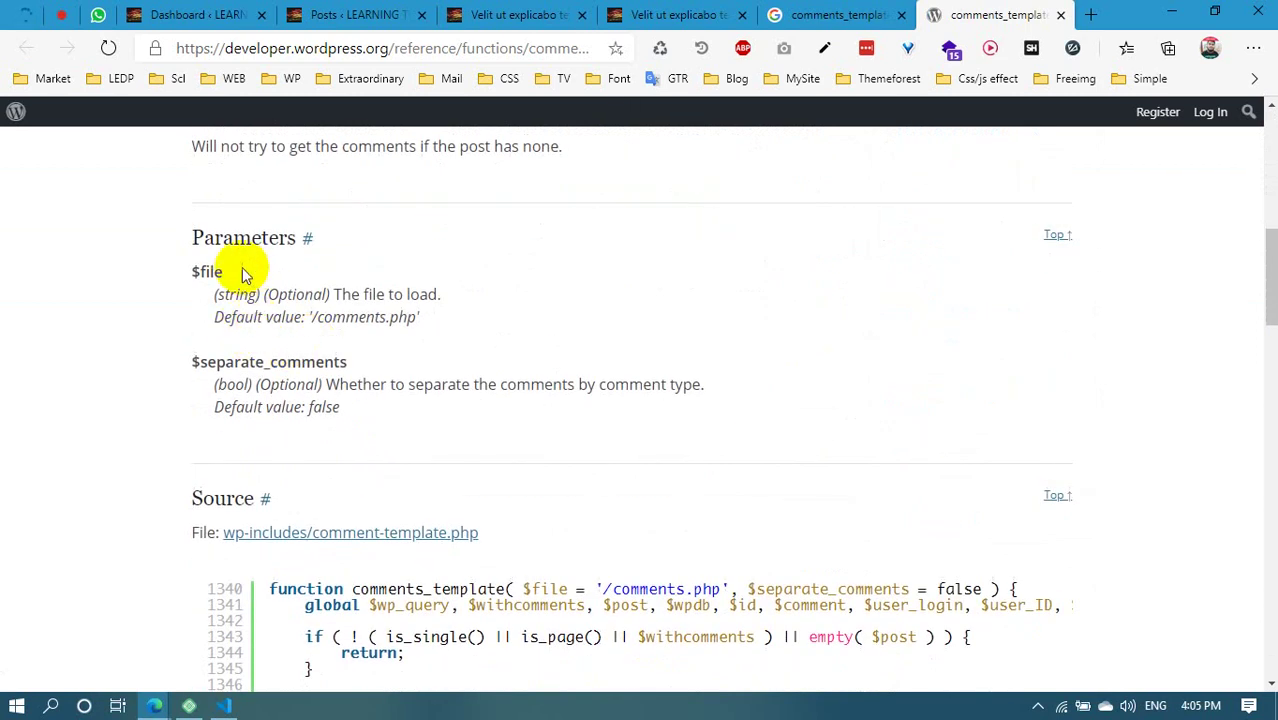
Examine the $file and $separate_comments parameters and the first source lines in the comments_template() reference
scroll(300, 319, down, 2)
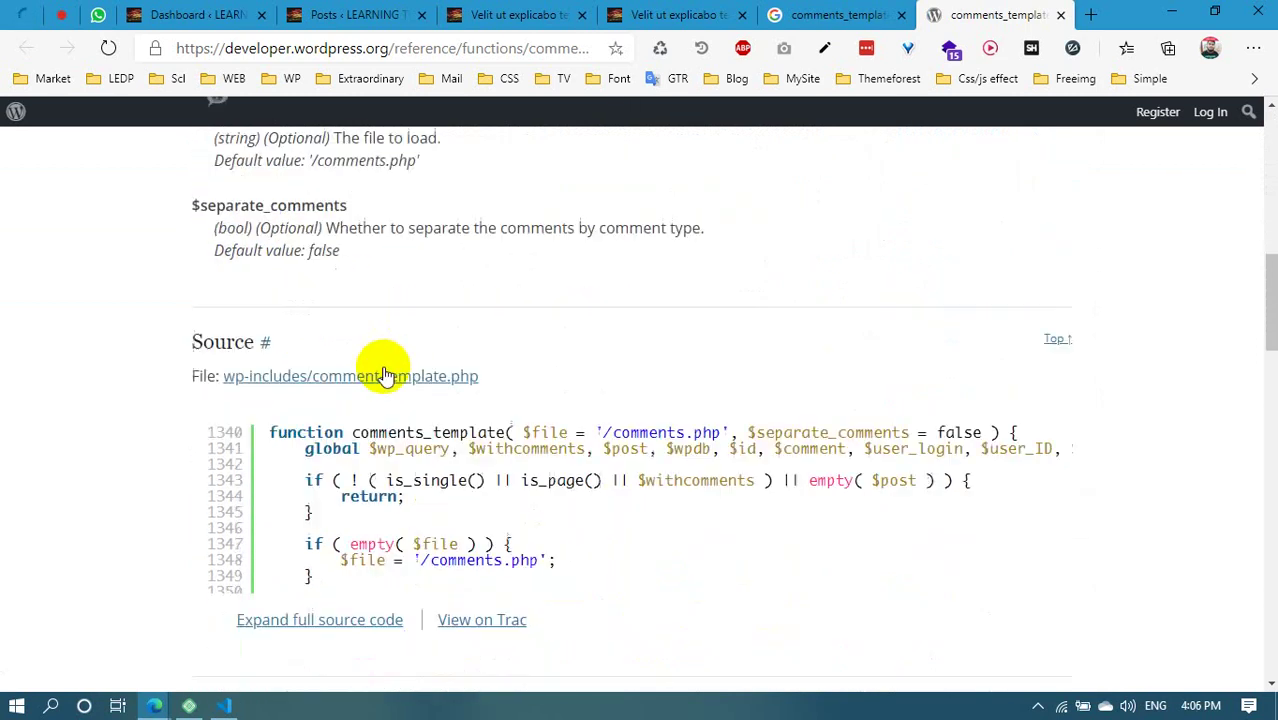
scroll(340, 360, up, 1)
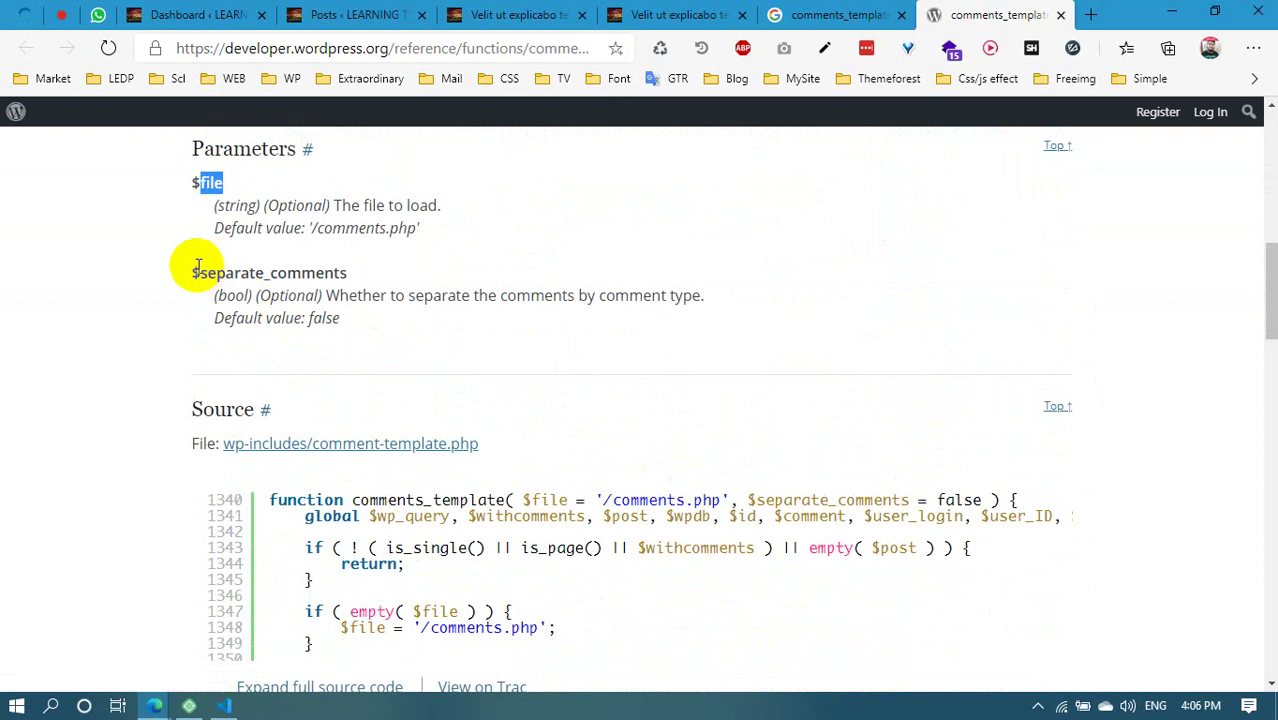
double_click(278, 272)
click(373, 290)
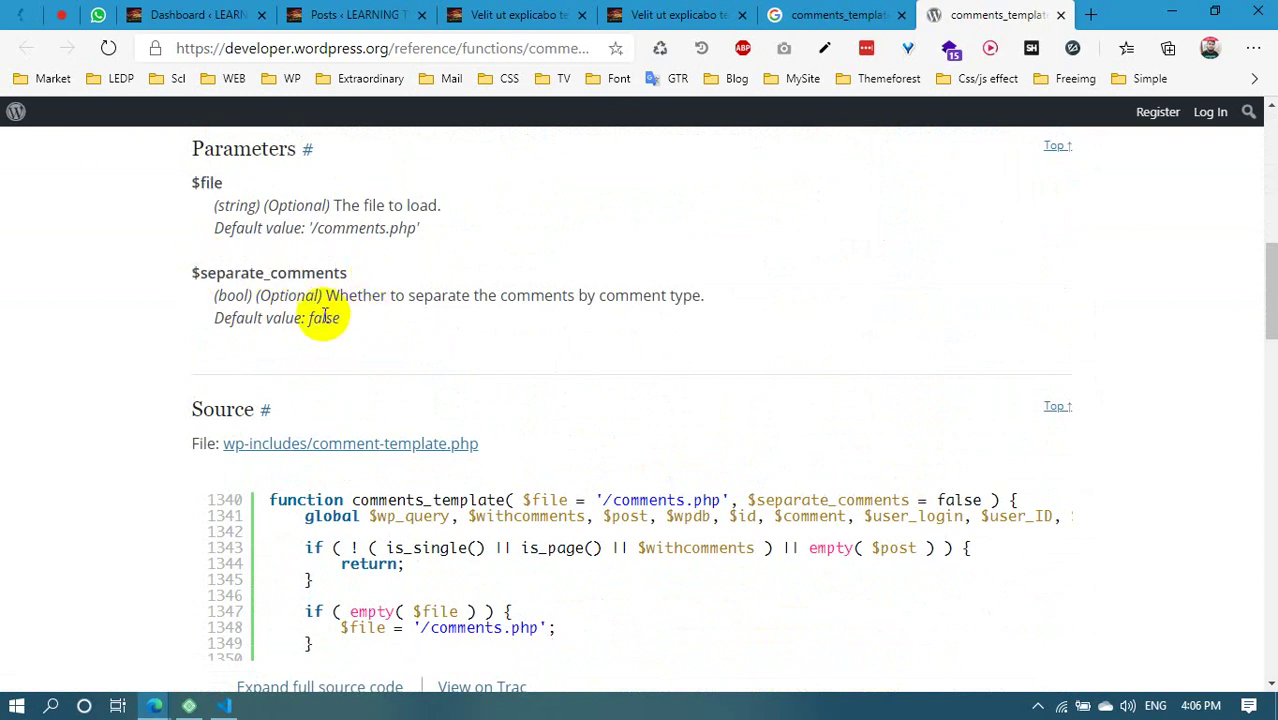
scroll(470, 430, down, 1)
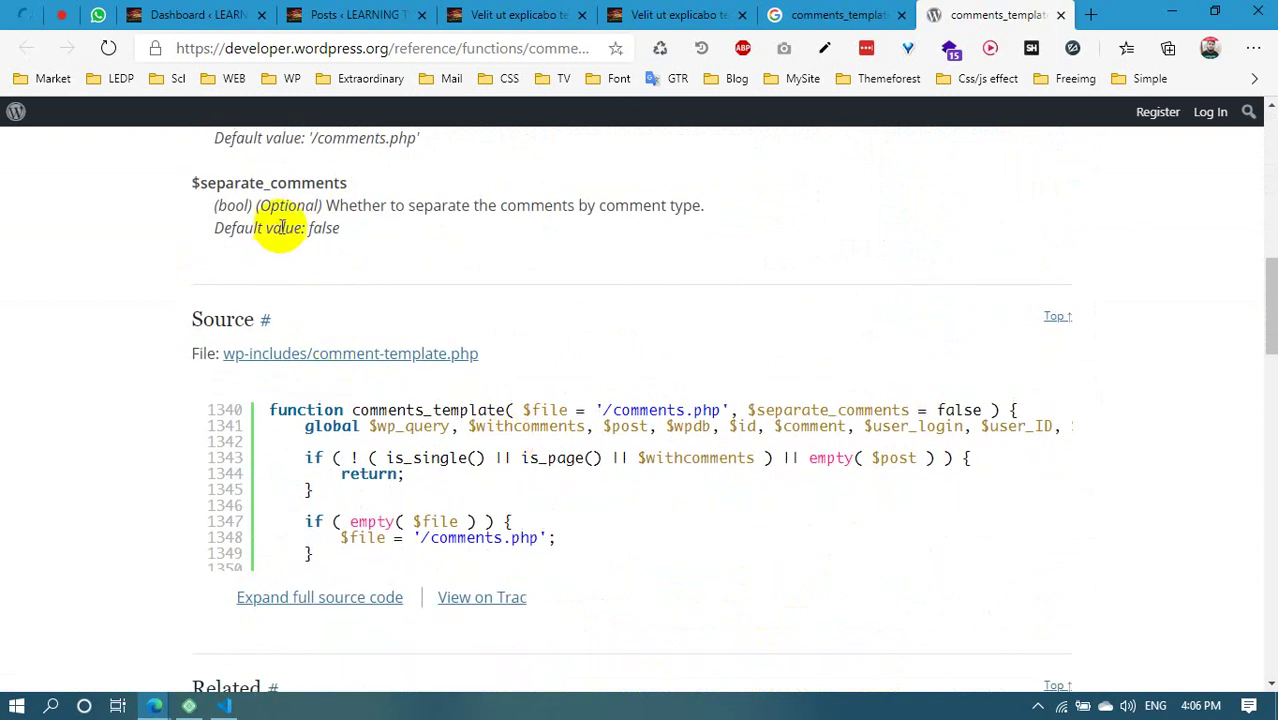
scroll(357, 322, down, 1)
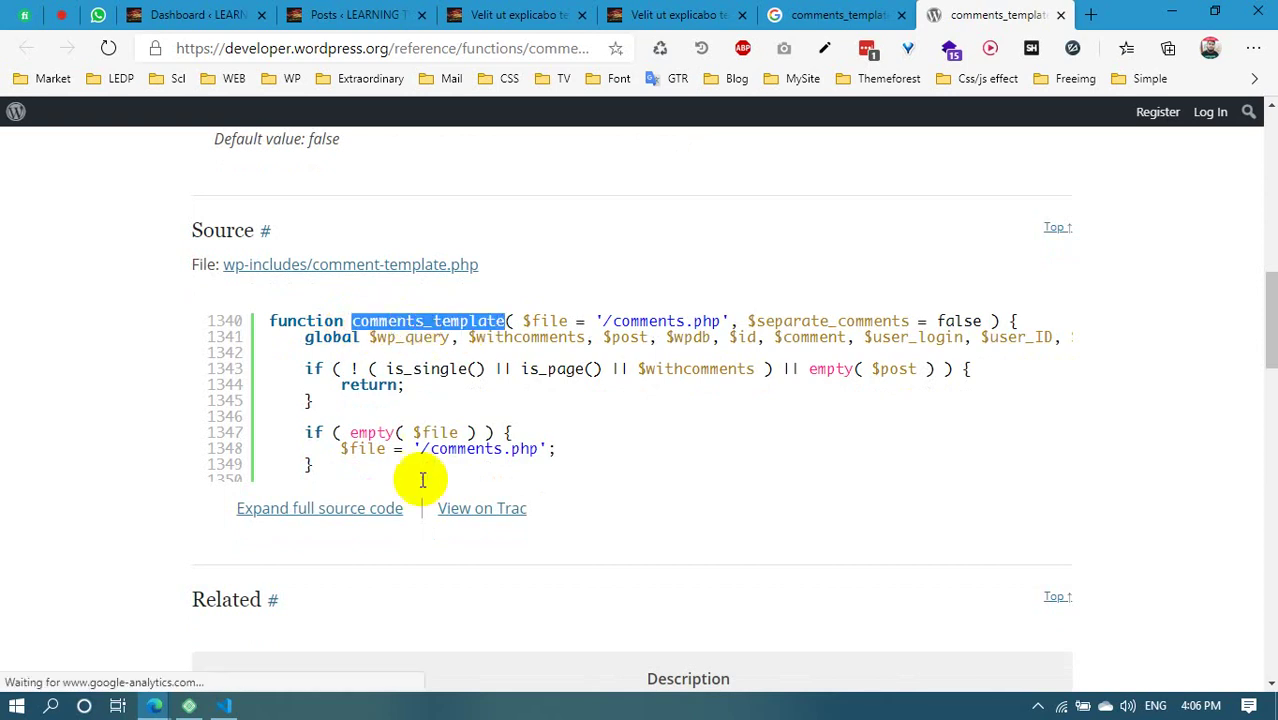
Expand the full source code of comments_template() and look through the function body
click(314, 512)
scroll(479, 470, down, 5)
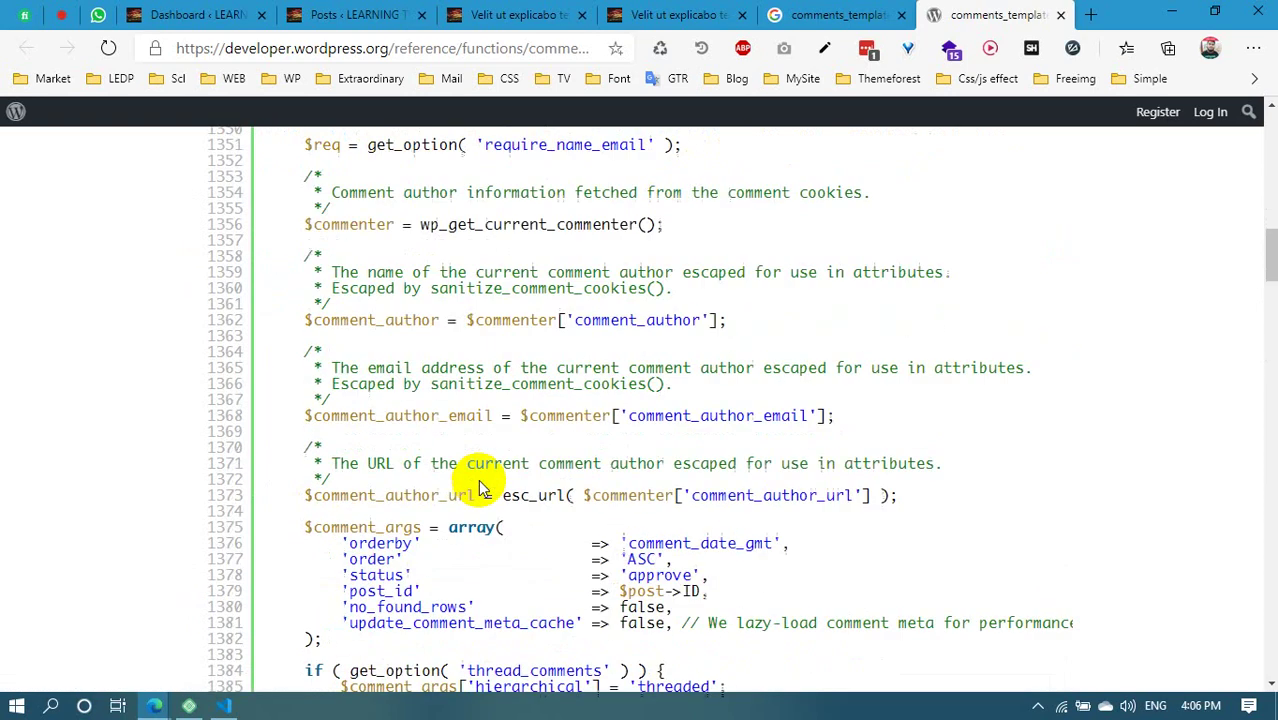
scroll(428, 414, up, 8)
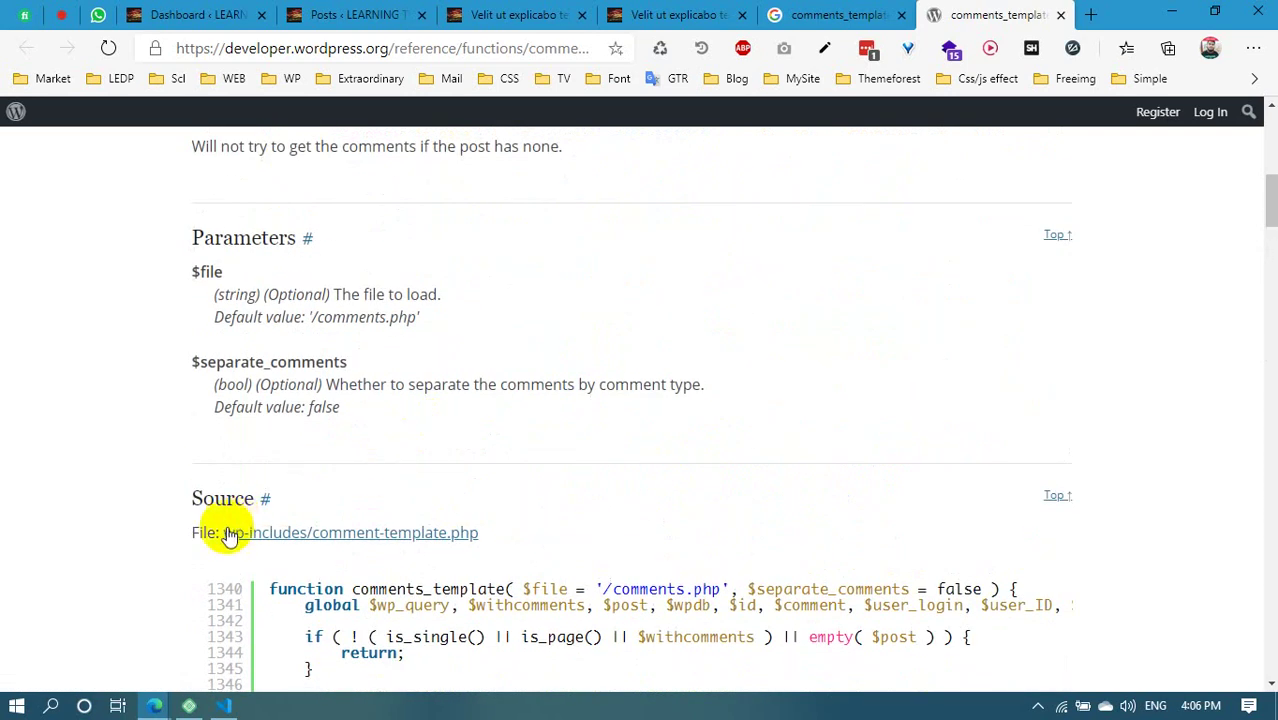
scroll(428, 543, down, 15)
scroll(345, 415, down, 20)
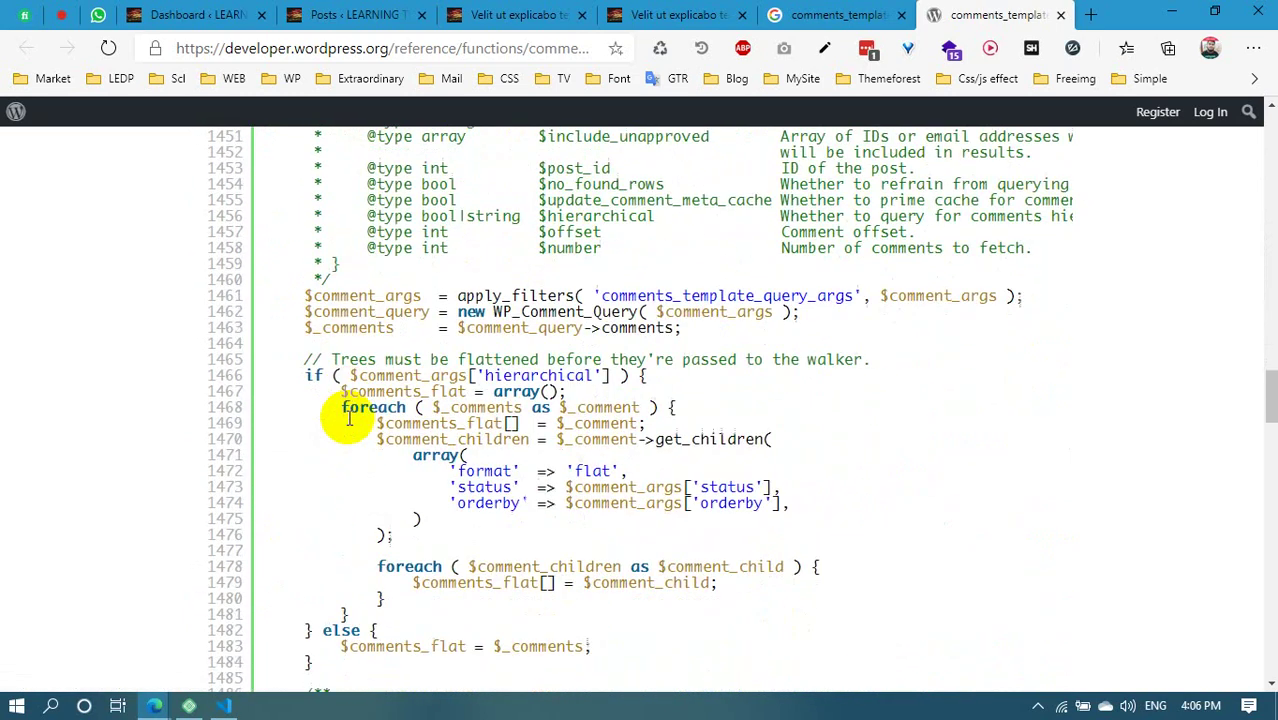
Read the user contributed notes on alternative, default and conditional comments_template() usage, and return to the function signature
scroll(220, 398, down, 9)
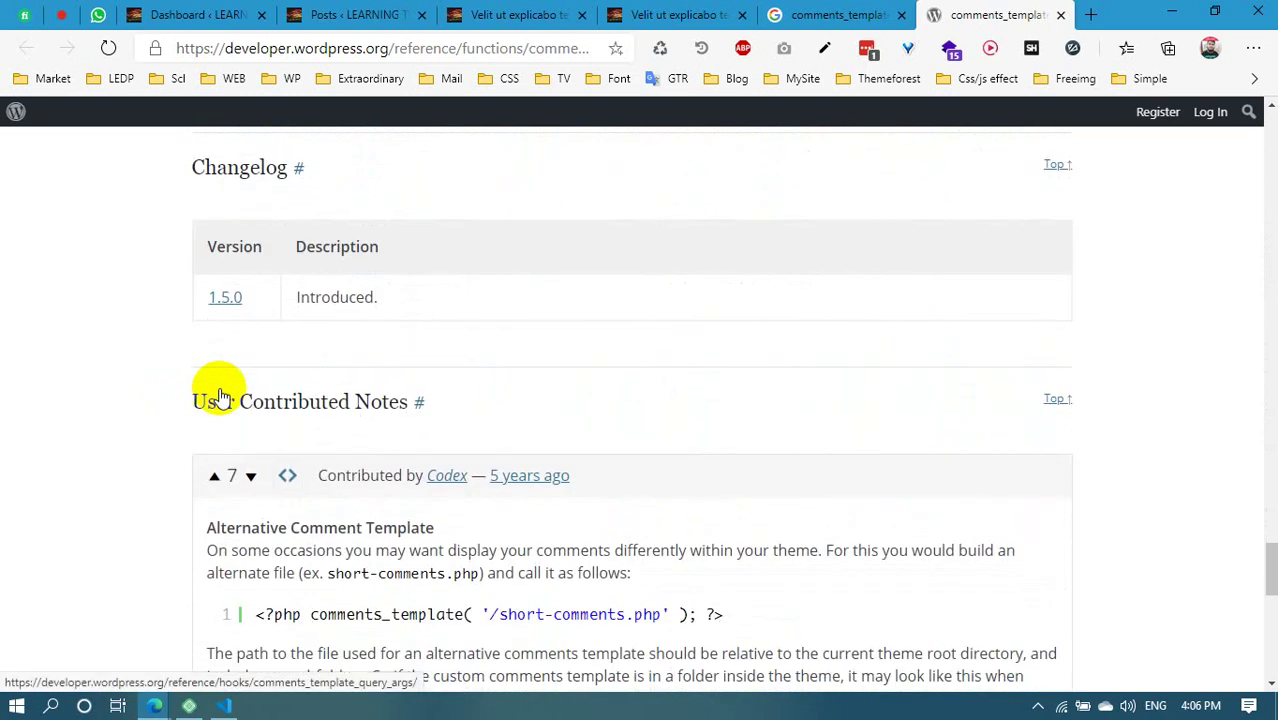
scroll(600, 400, down, 4)
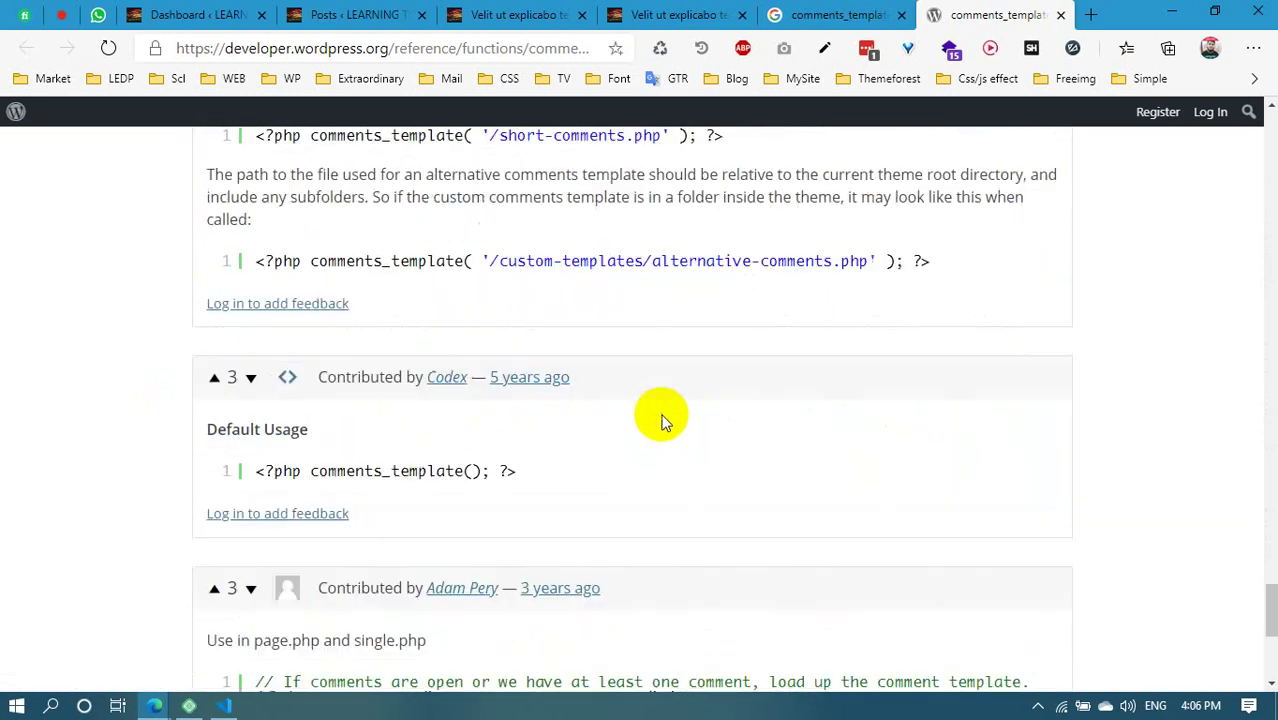
scroll(452, 382, down, 2)
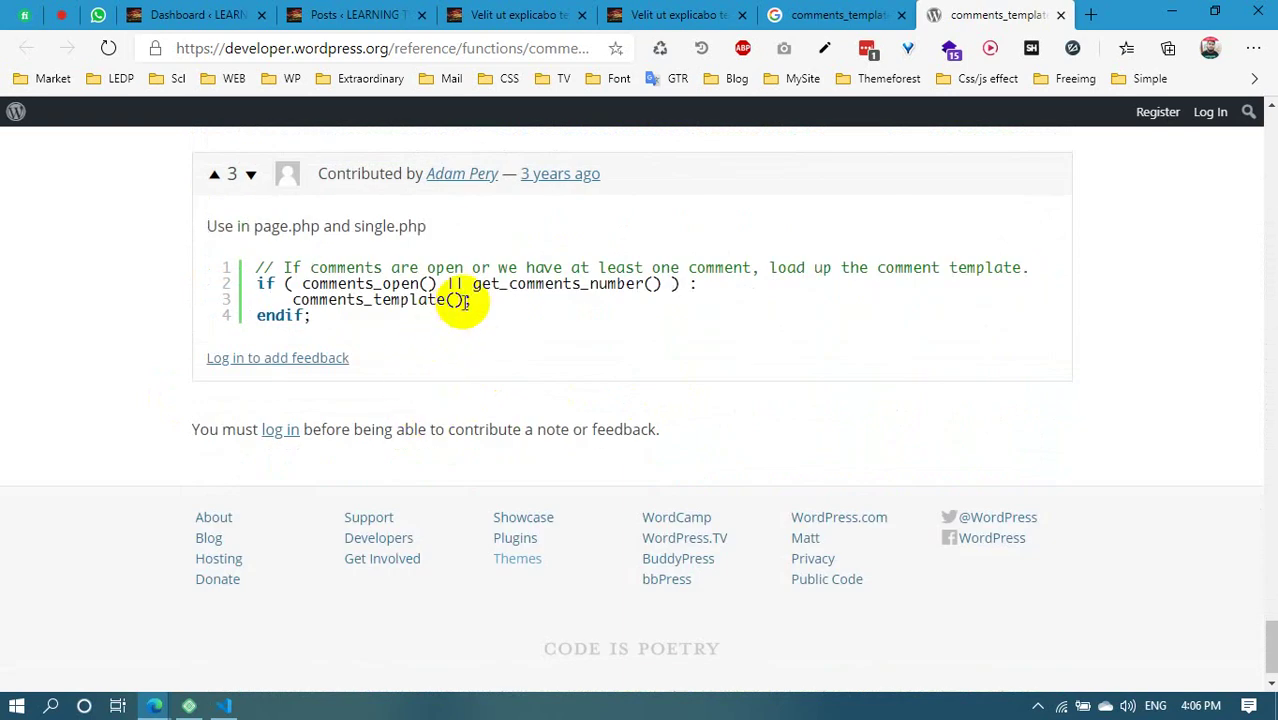
scroll(352, 301, down, 1)
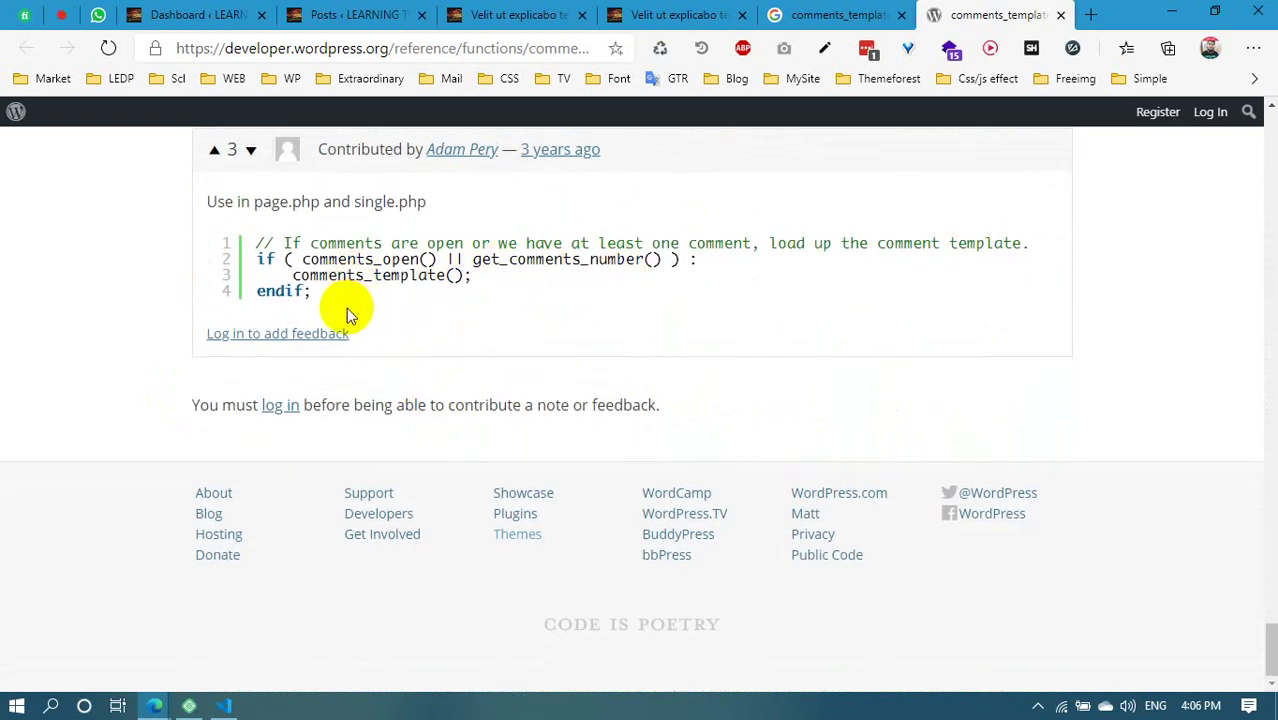
scroll(298, 320, up, 20)
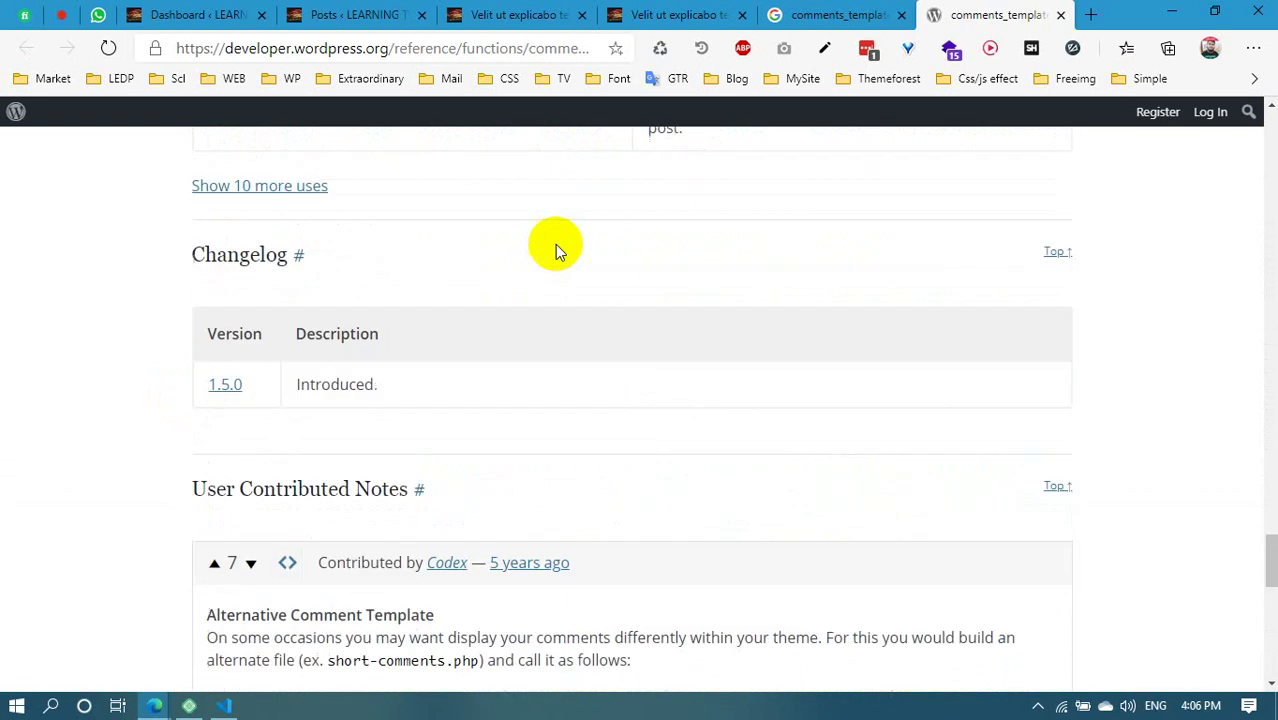
scroll(575, 305, up, 20)
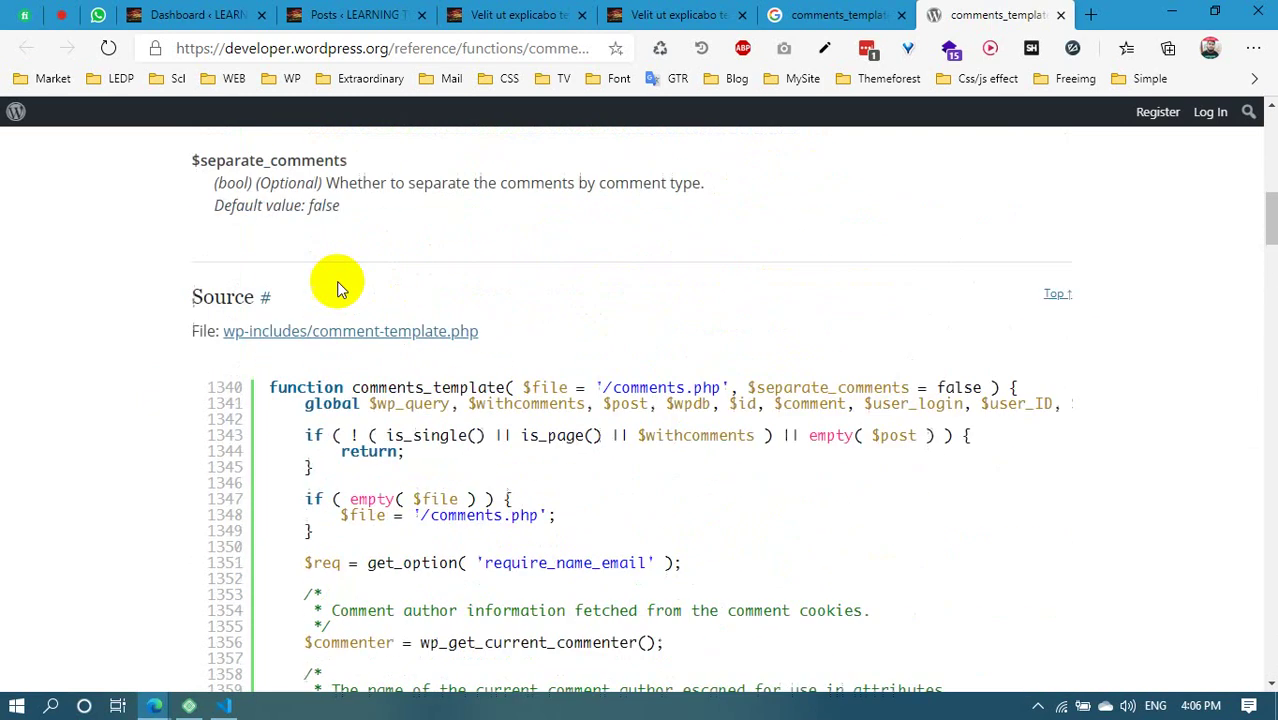
scroll(323, 278, up, 1)
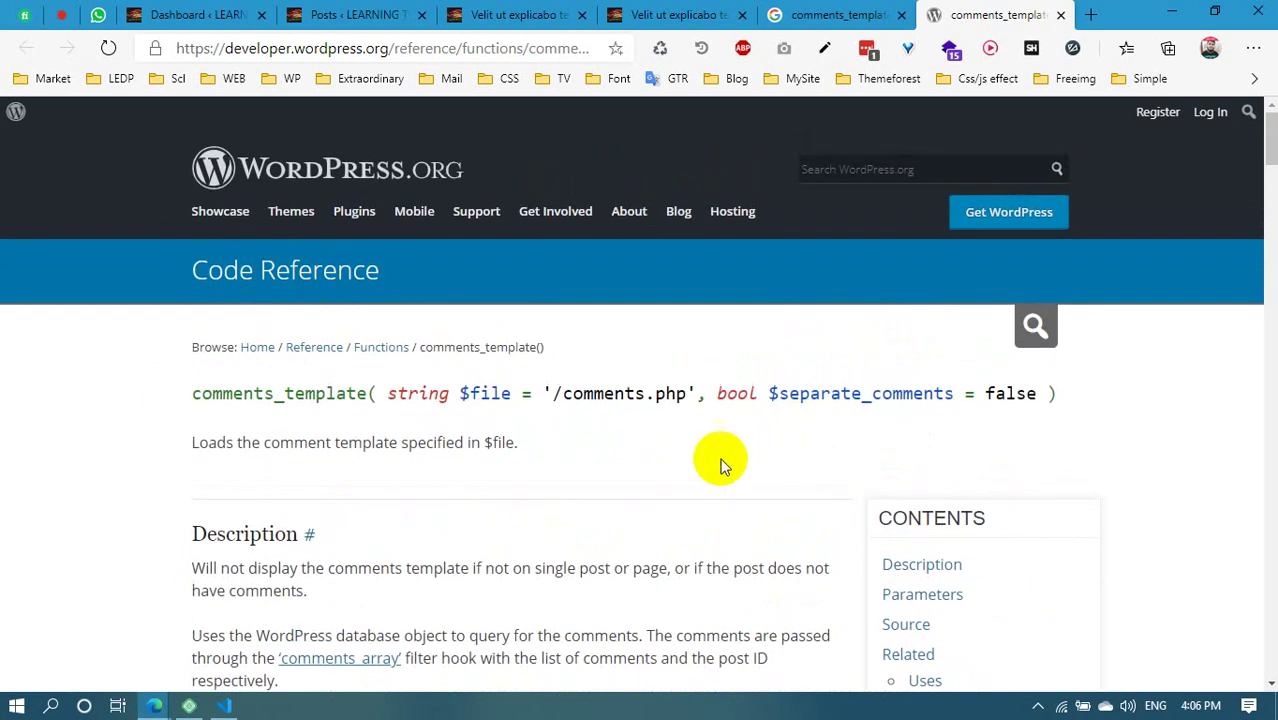
Open the comments_array filter hook reference linked in the Description in a new tab
scroll(422, 414, down, 5)
scroll(422, 414, up, 1)
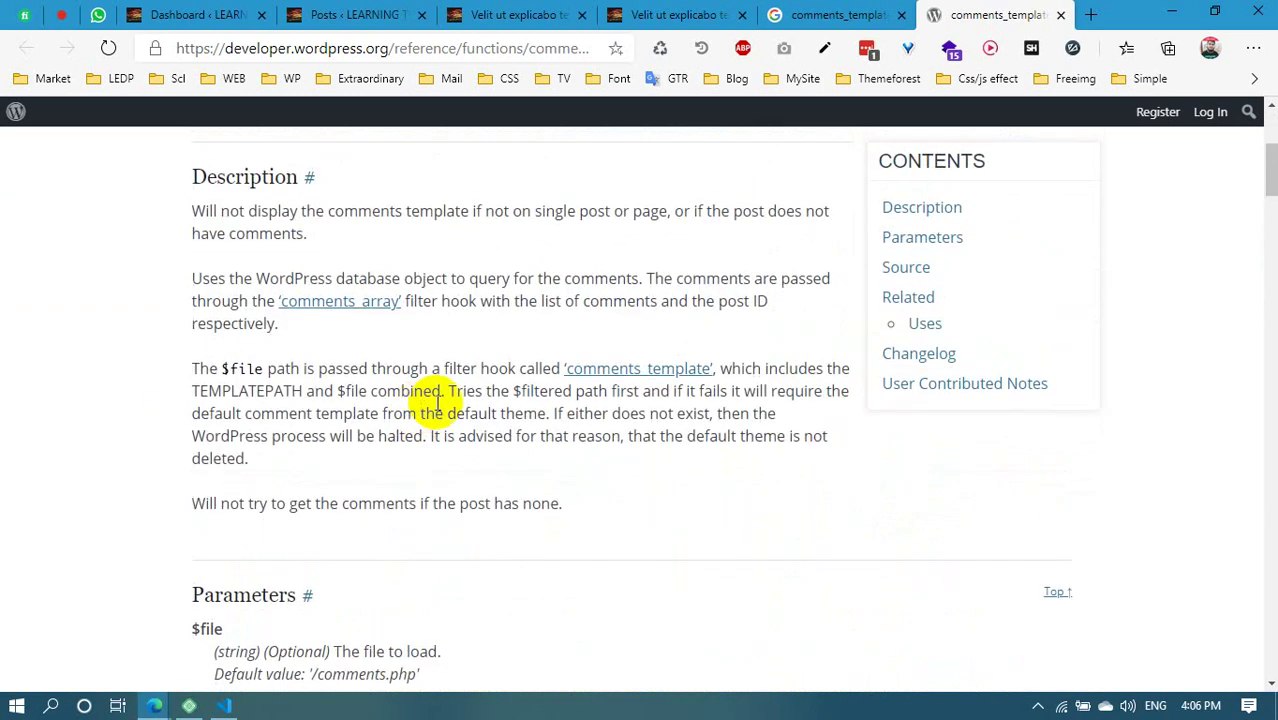
right_click(337, 303)
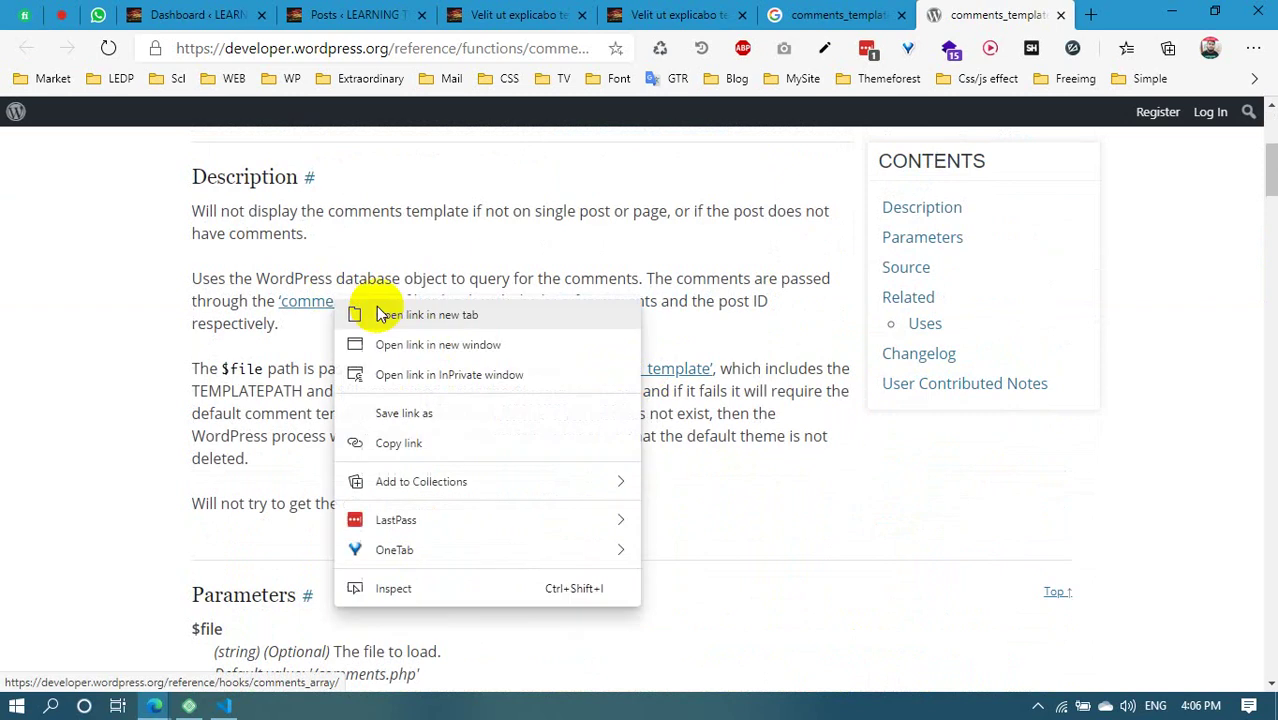
click(380, 312)
click(968, 12)
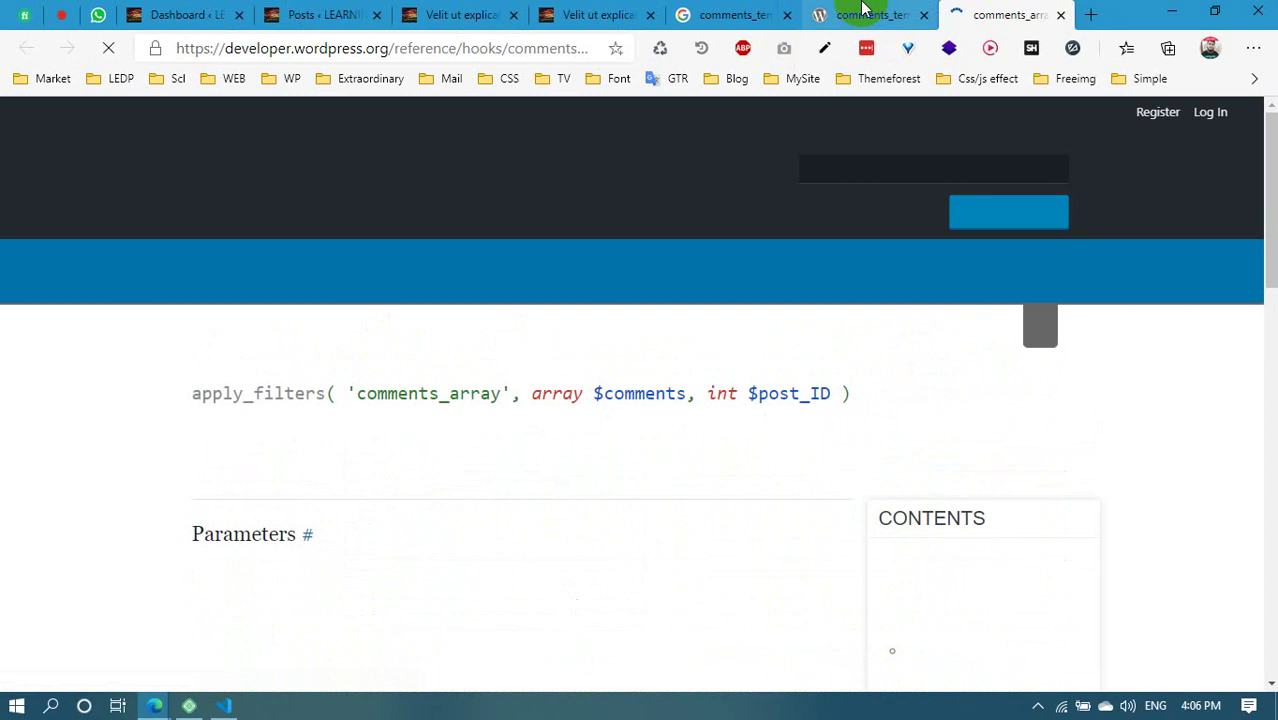
Examine the comments_array hook's parameters and the user note on hiding existing comments with __return_empty_array
scroll(542, 408, down, 3)
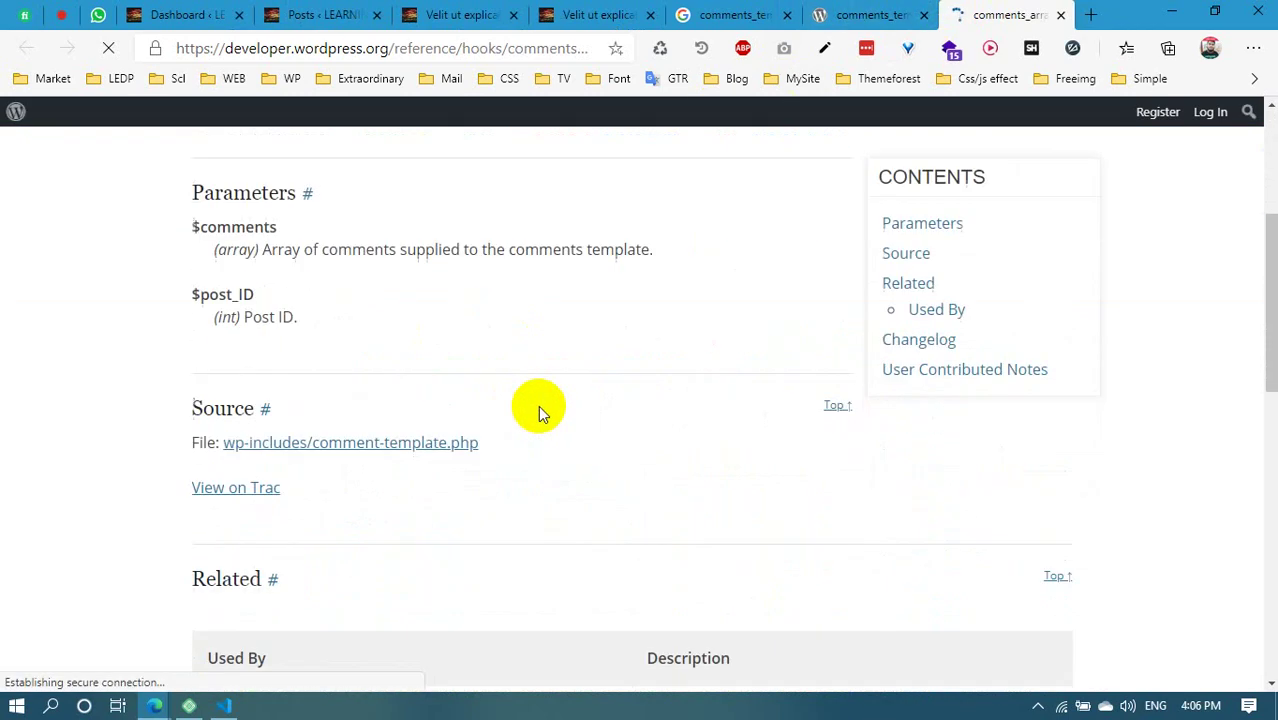
scroll(485, 447, down, 8)
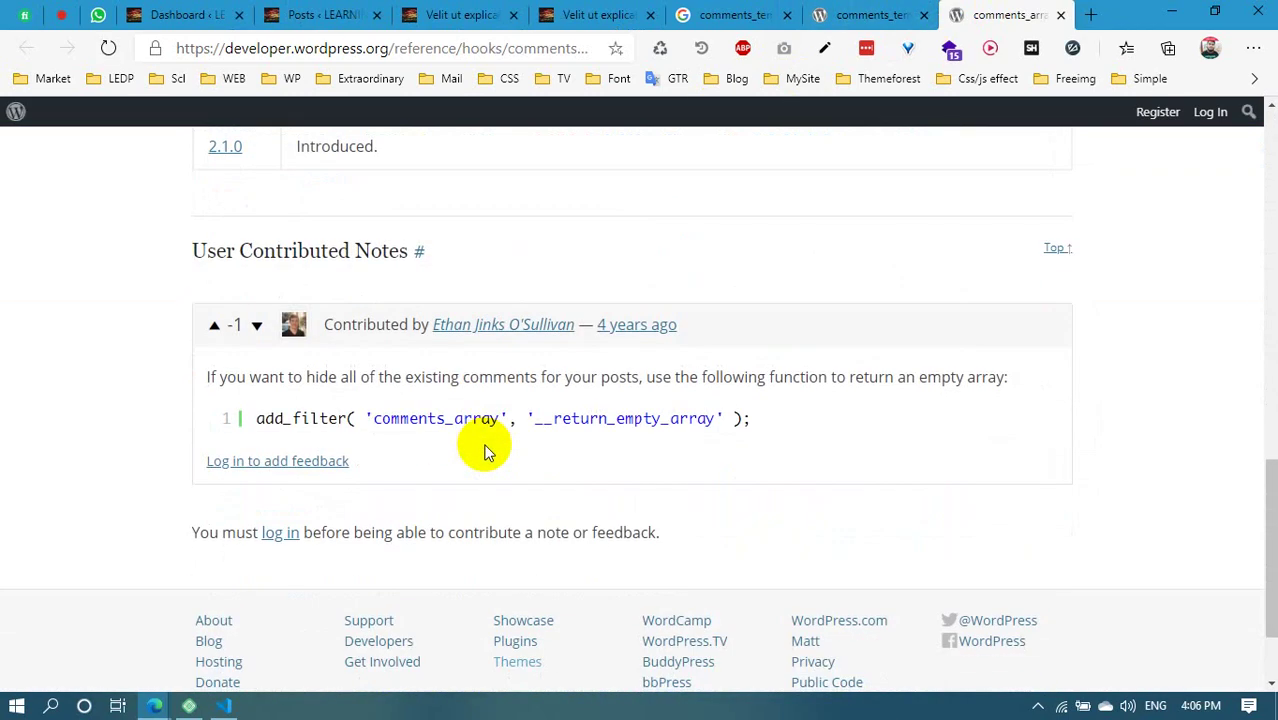
drag(505, 415, 408, 418)
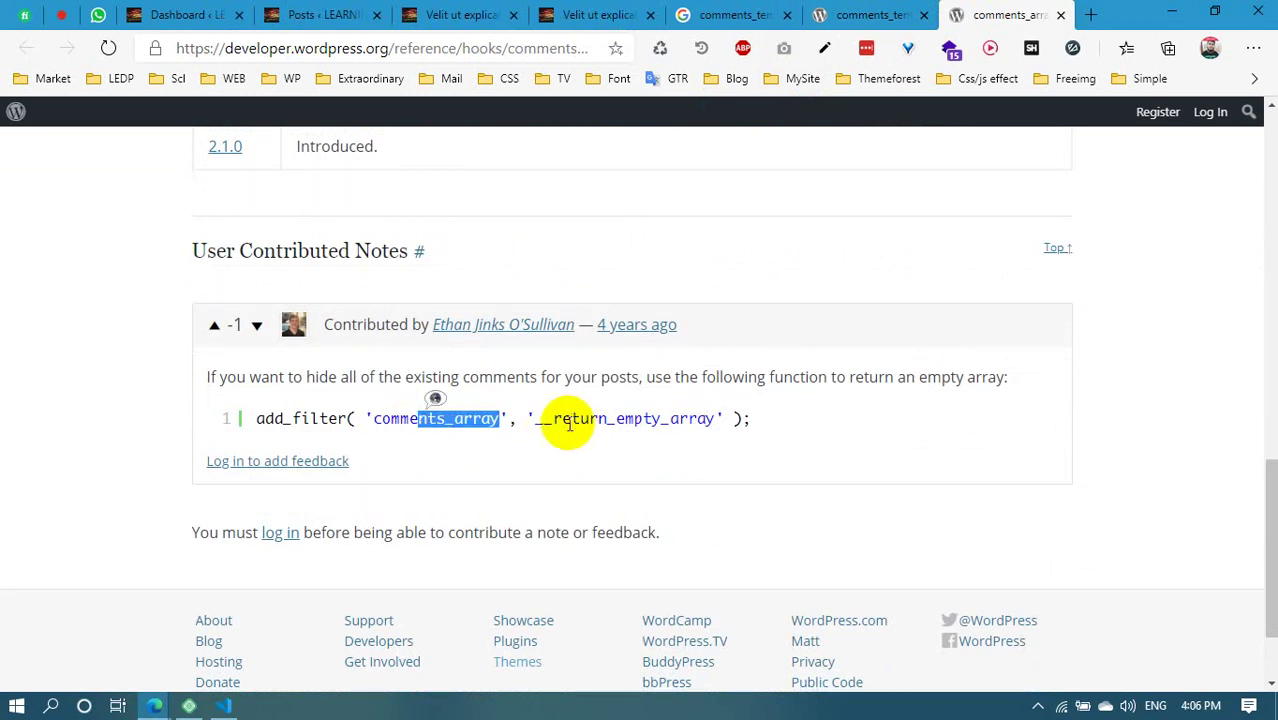
drag(571, 420, 656, 420)
click(490, 428)
scroll(490, 428, down, 1)
scroll(500, 418, up, 15)
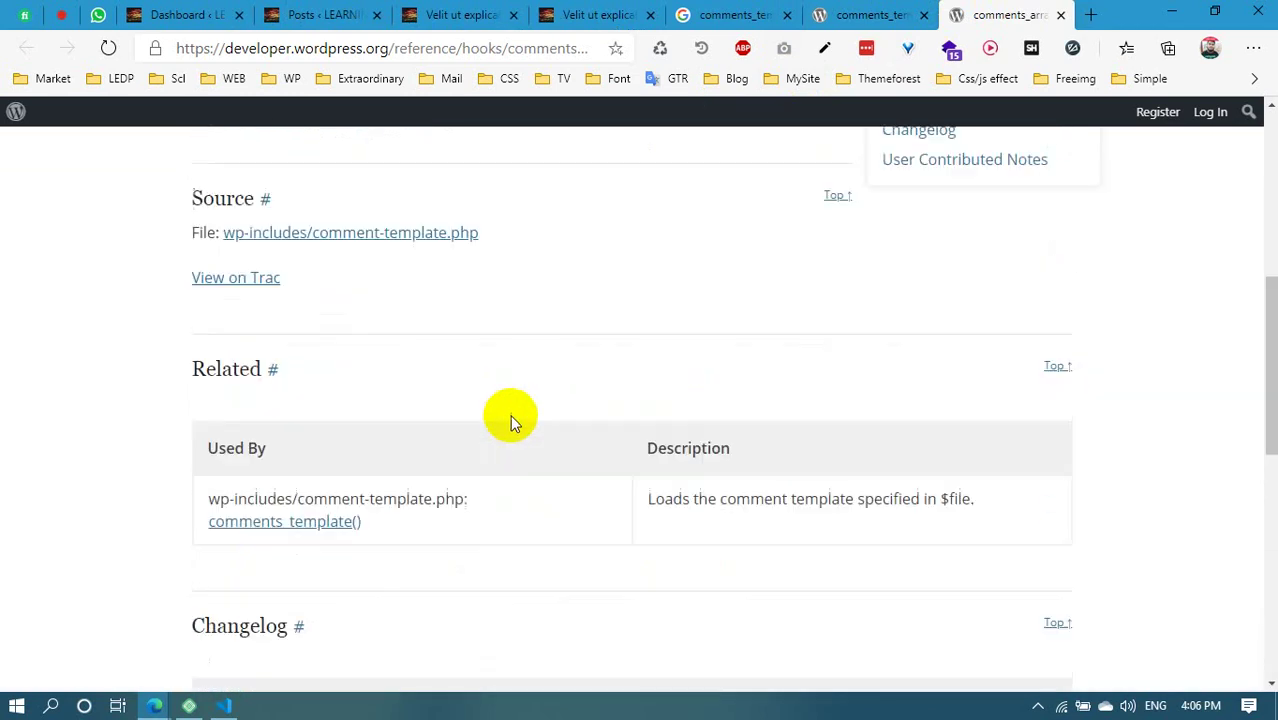
Open the comments_template filter hook reference from the function's Description in a new tab and close the comments_array page
key(ctrl+shift+Tab)
scroll(560, 350, up, 1)
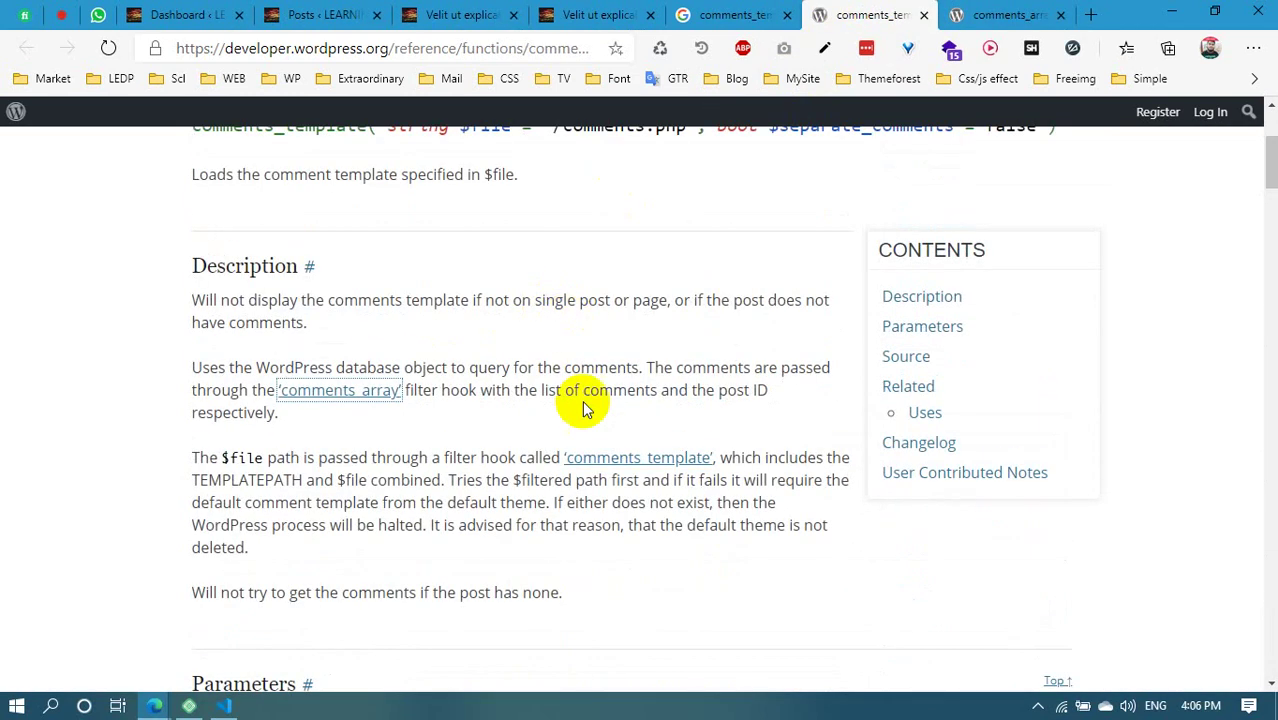
right_click(630, 465)
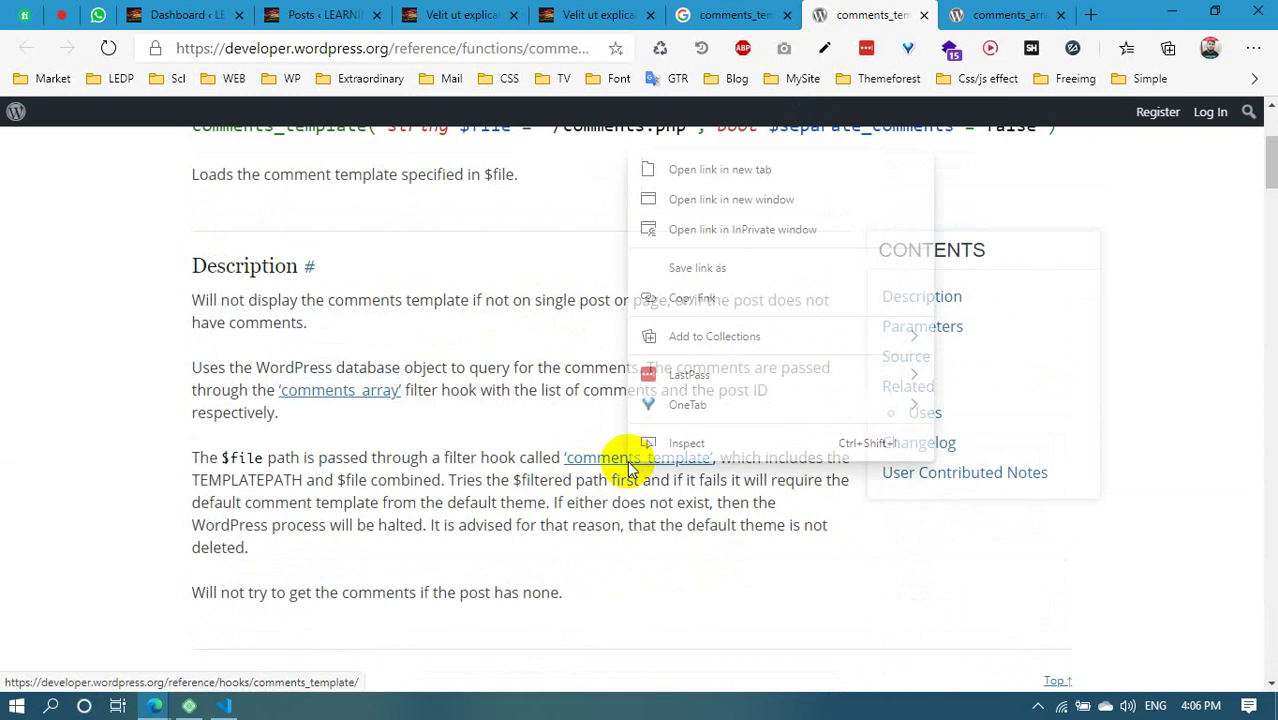
click(730, 166)
click(884, 12)
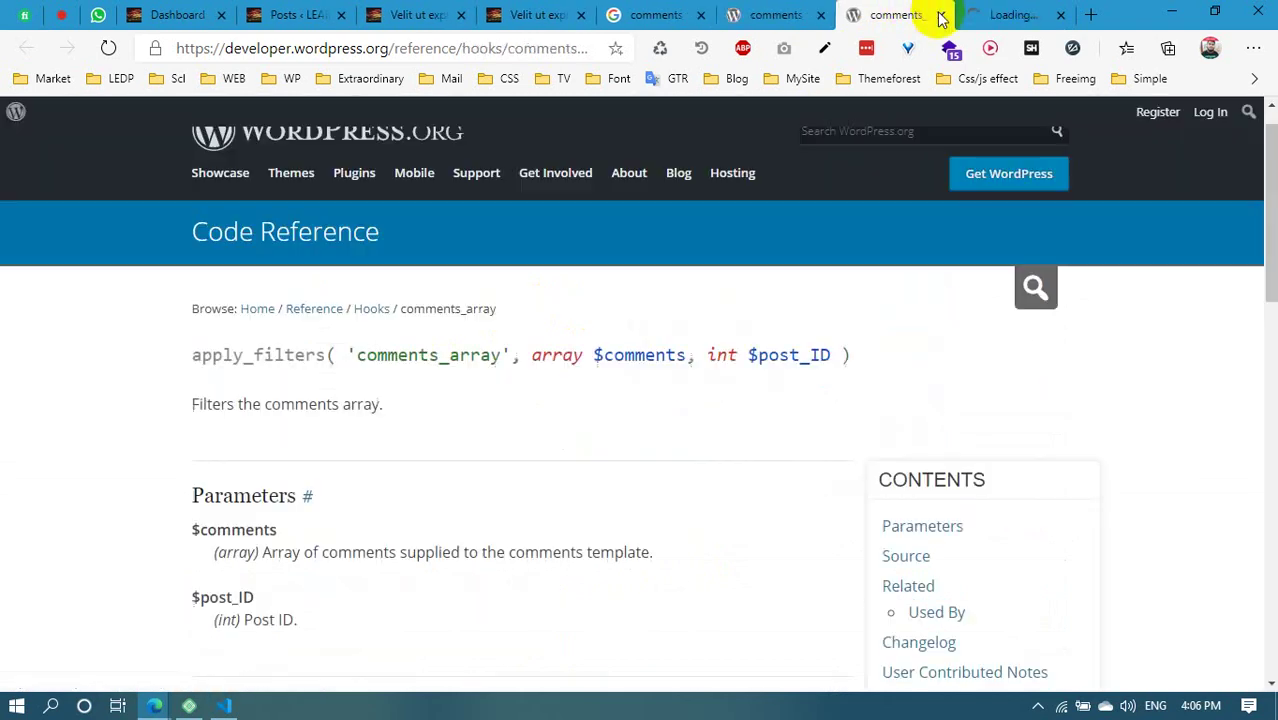
click(940, 16)
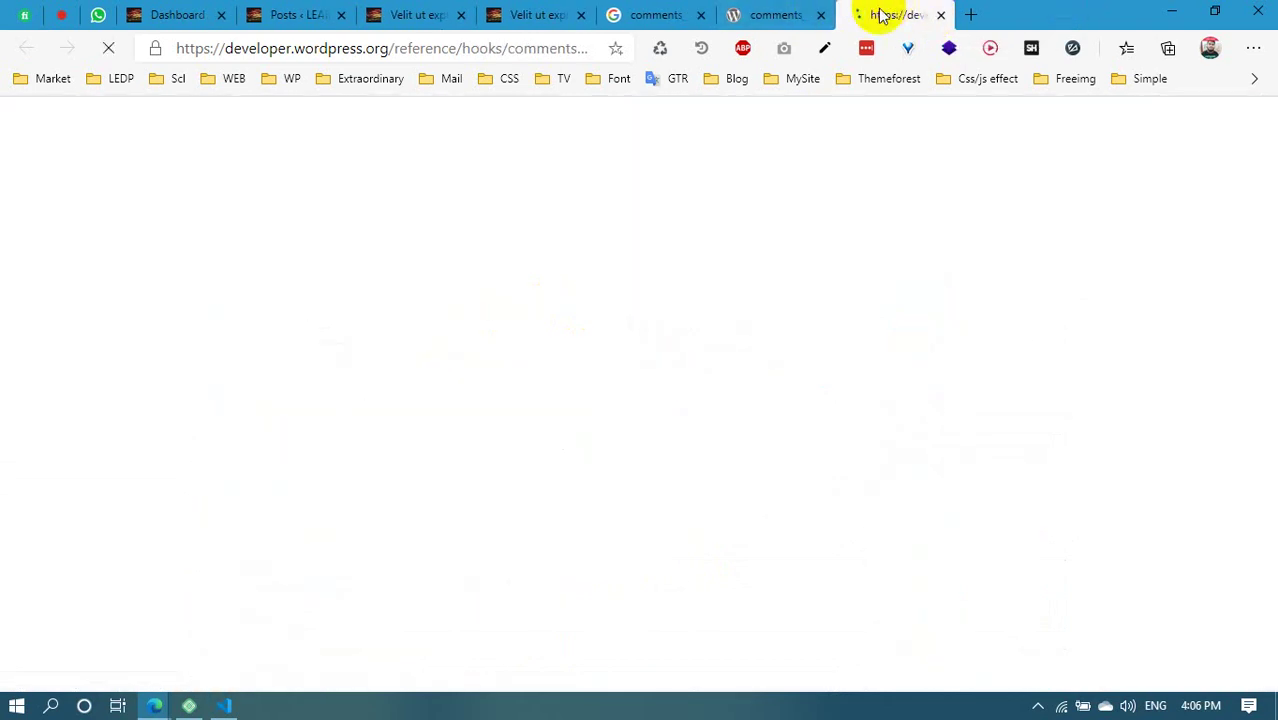
mouse_move(203, 710)
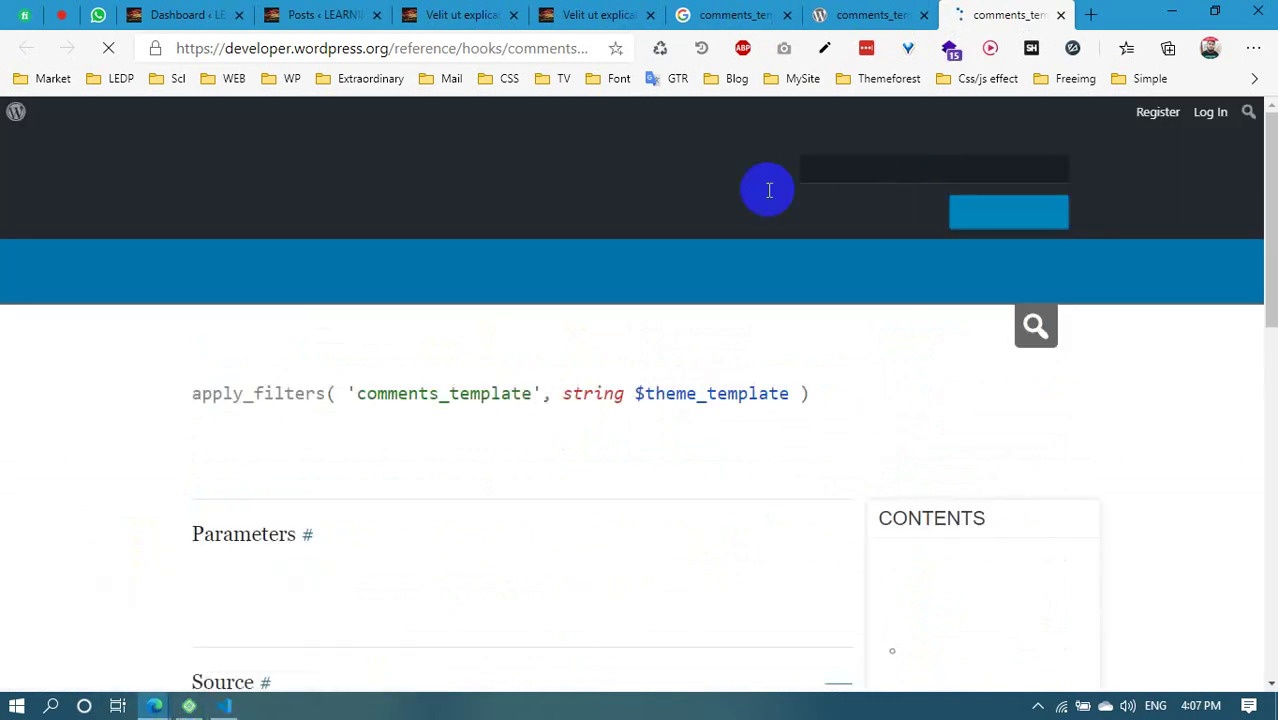
Examine the comments_template hook's $theme_template parameter, related function and apply_filters signature
scroll(670, 433, down, 10)
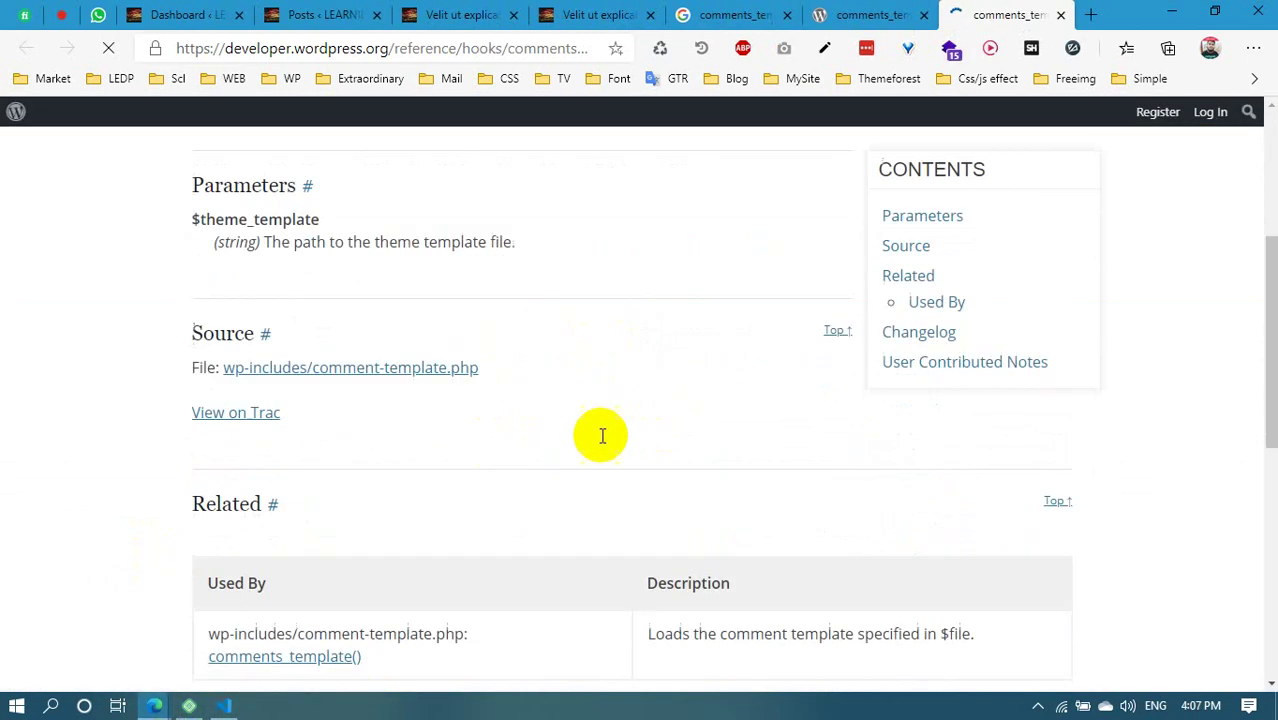
scroll(400, 425, up, 10)
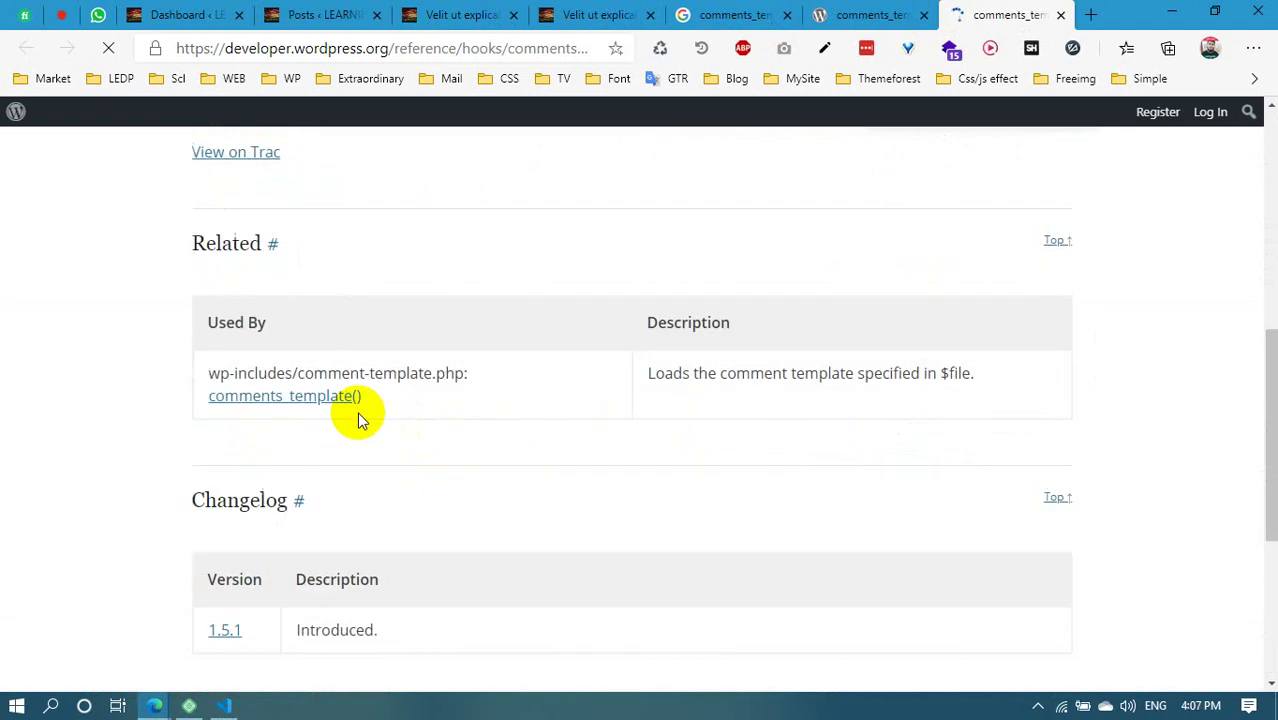
mouse_move(198, 397)
mouse_down()
mouse_move(303, 397)
mouse_move(181, 393)
mouse_up()
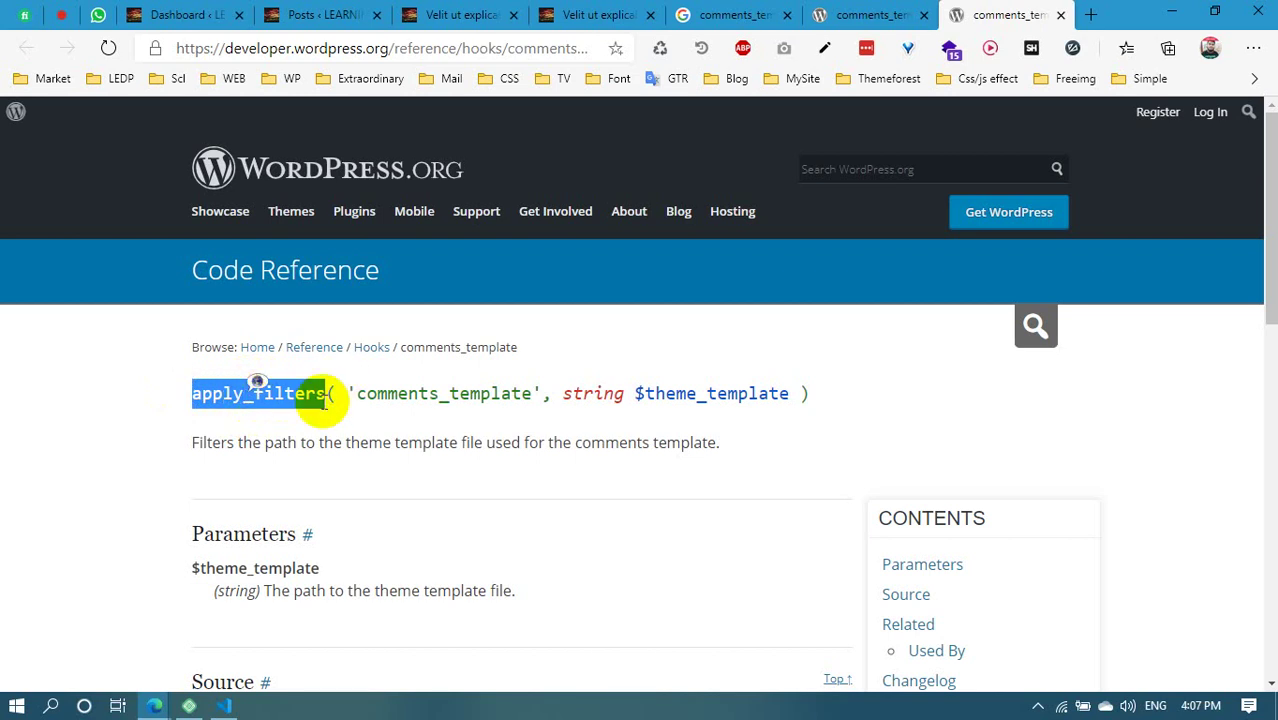
drag(330, 393, 272, 393)
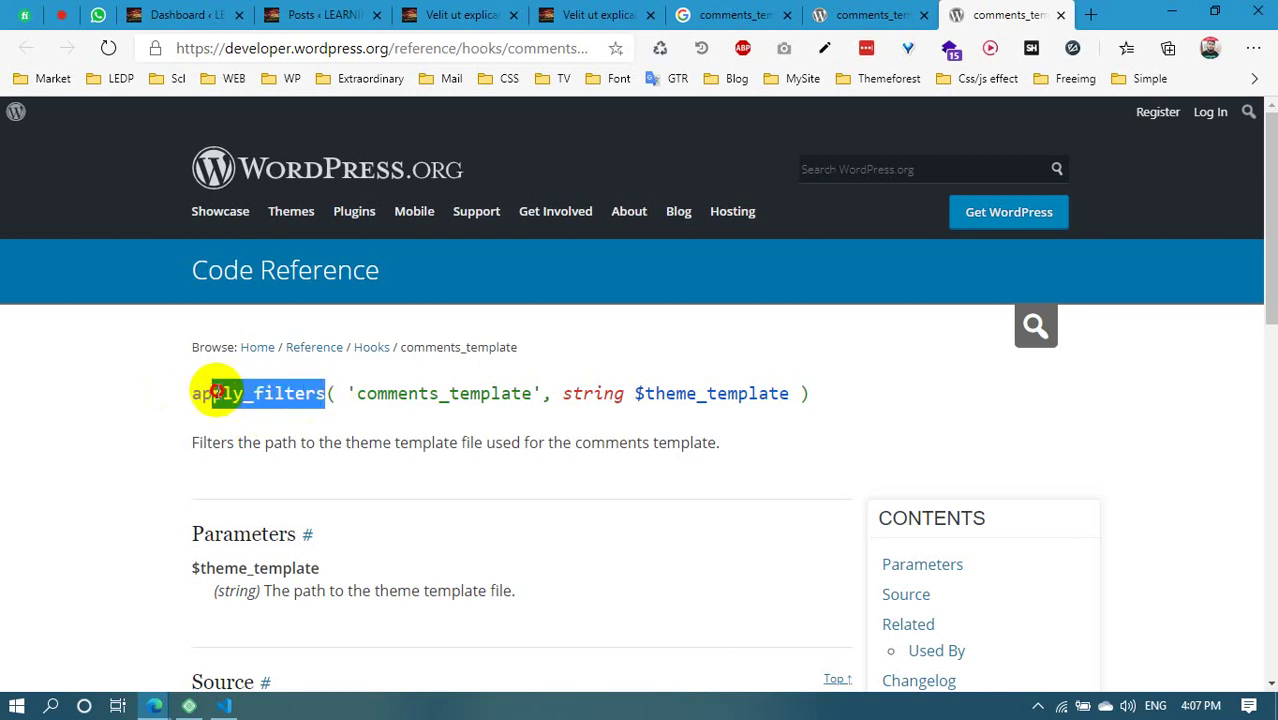
click(805, 14)
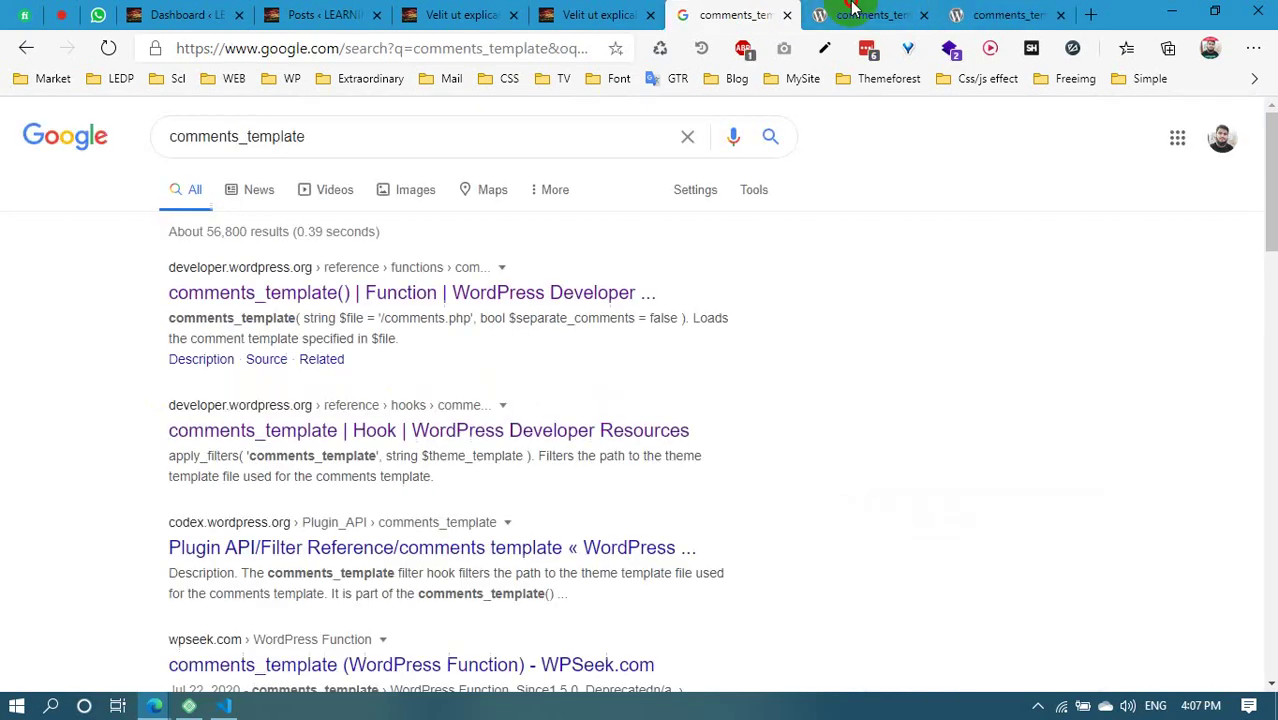
click(850, 14)
click(1006, 14)
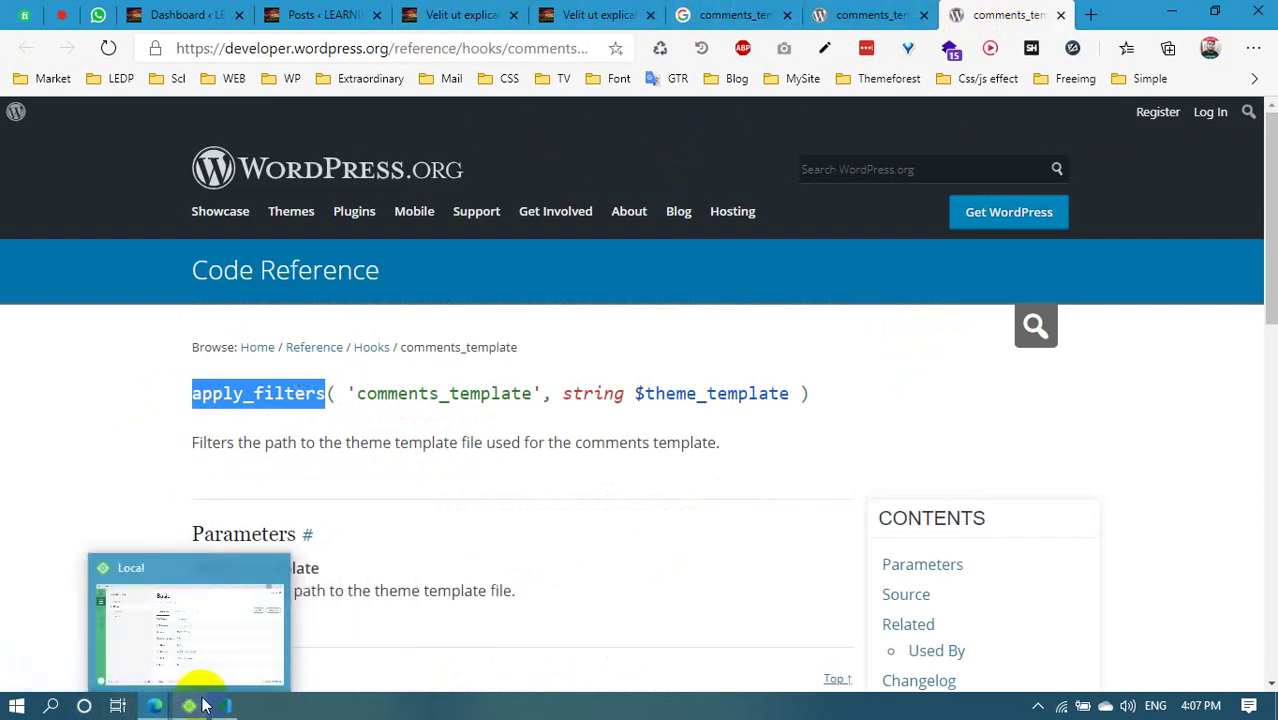
Switch to Local and open the Basic site's folder from its overview
click(182, 603)
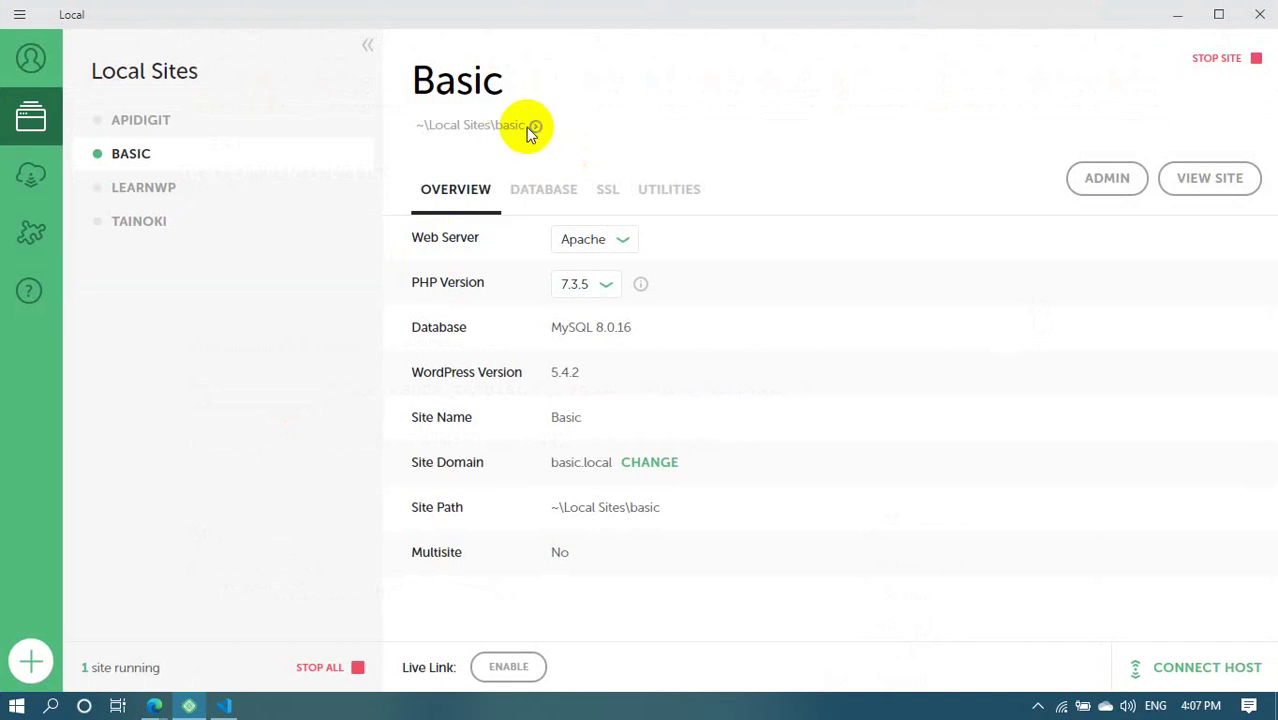
click(535, 126)
click(1259, 13)
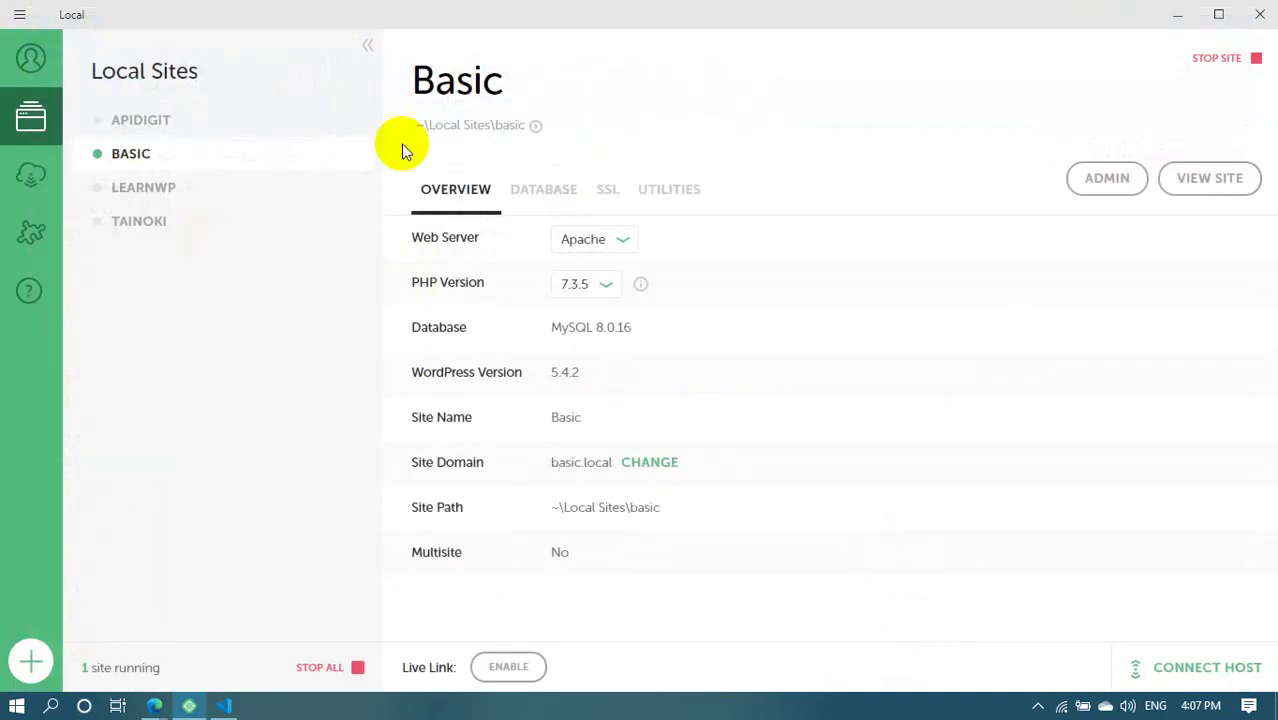
Switch to Visual Studio Code and open the site's themes folder inside wp-content as the workspace
click(224, 705)
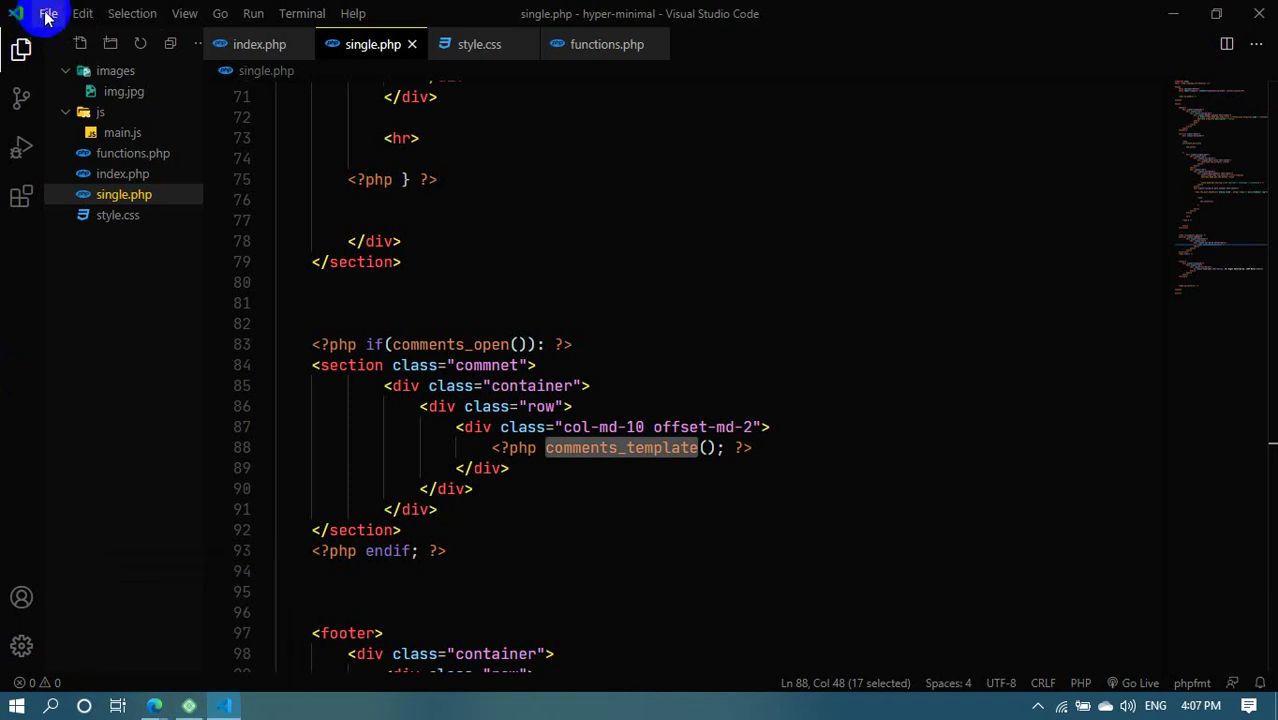
click(46, 14)
click(53, 125)
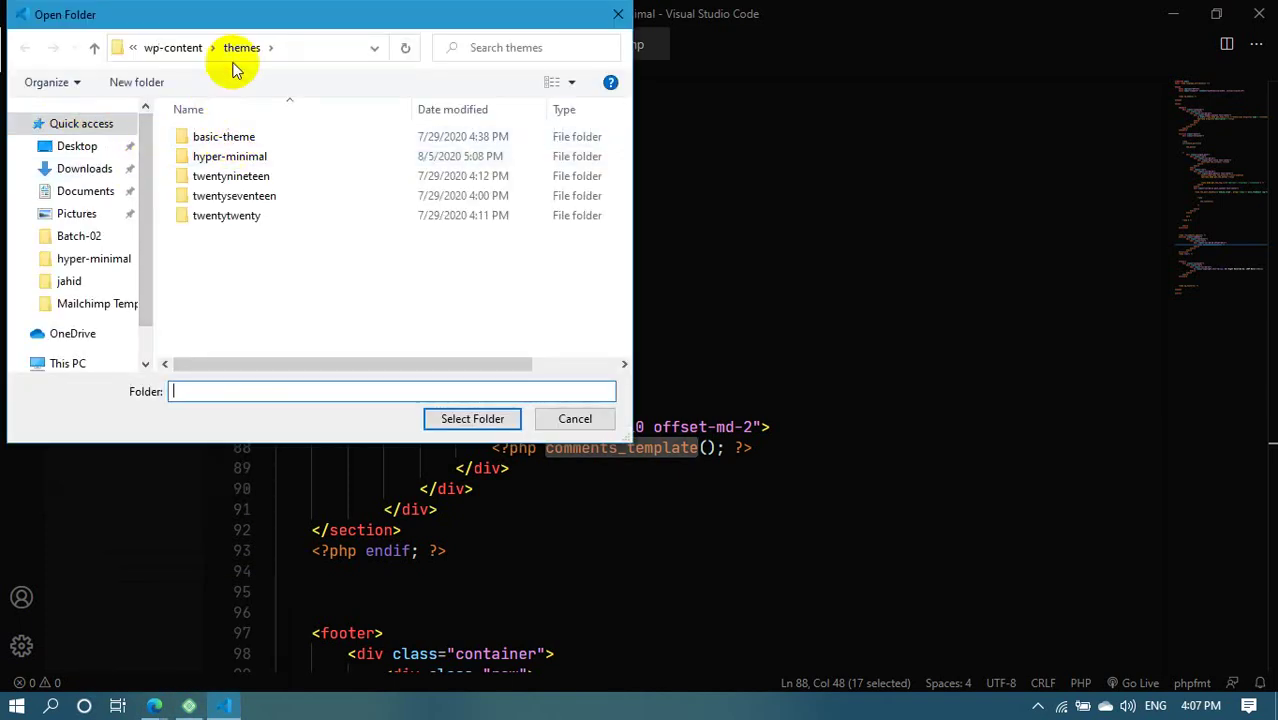
click(175, 47)
click(220, 177)
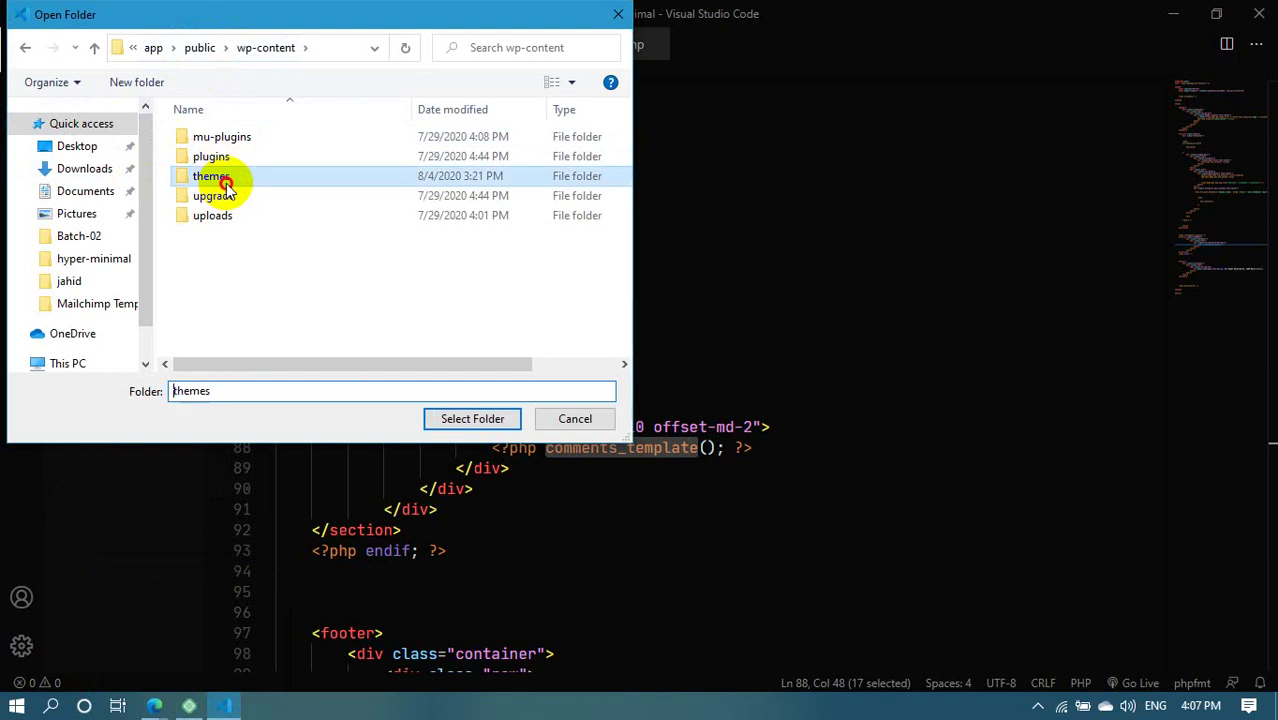
click(460, 418)
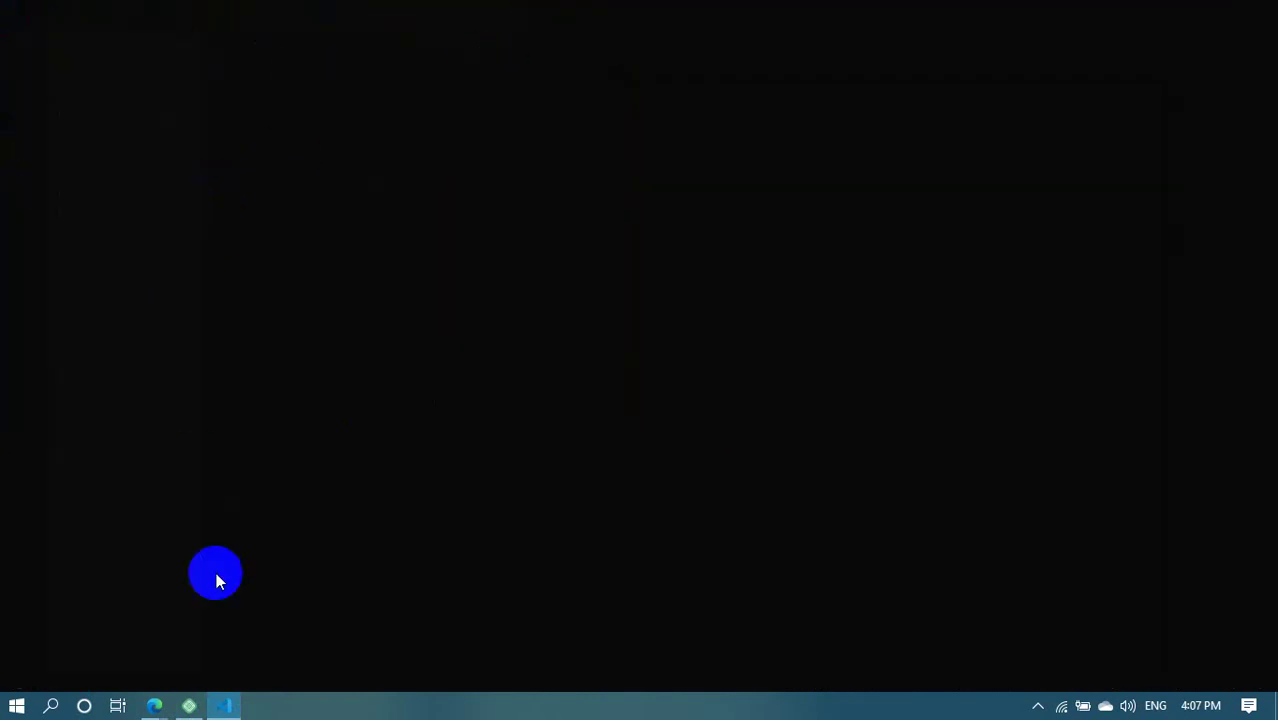
mouse_move(222, 706)
click(200, 654)
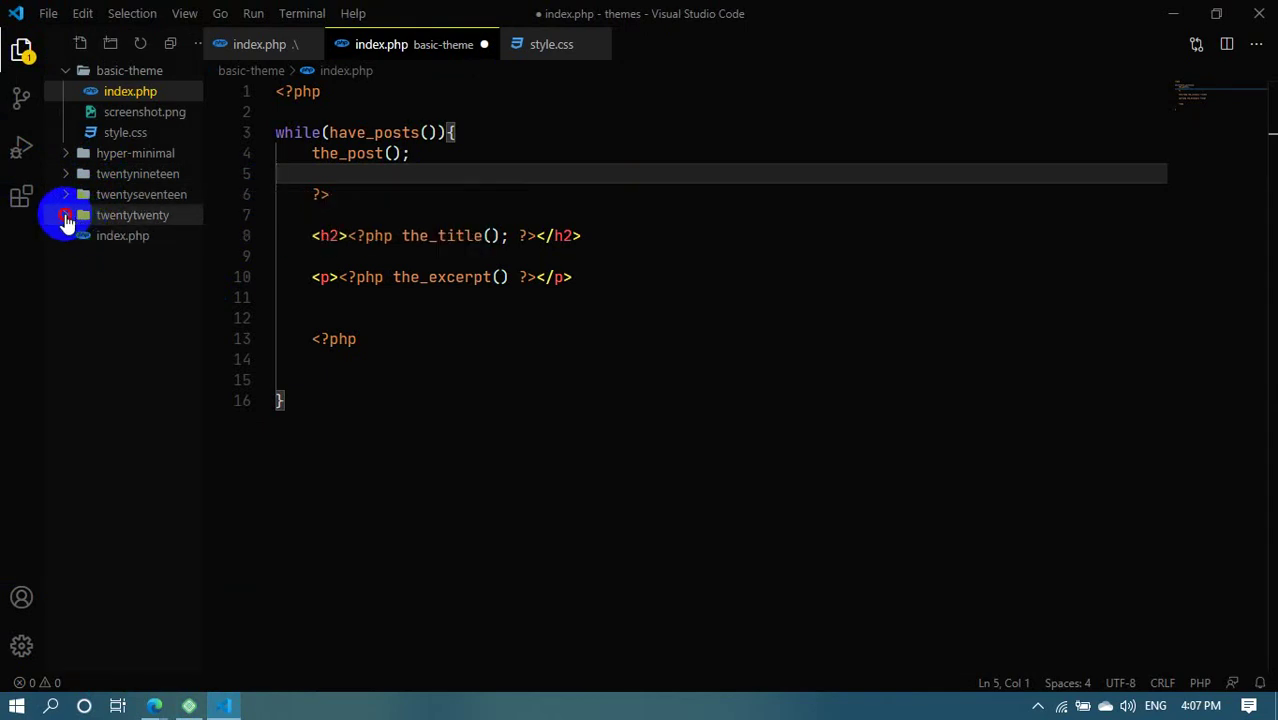
Expand the twentytwenty theme folder and open its comments.php file
click(66, 220)
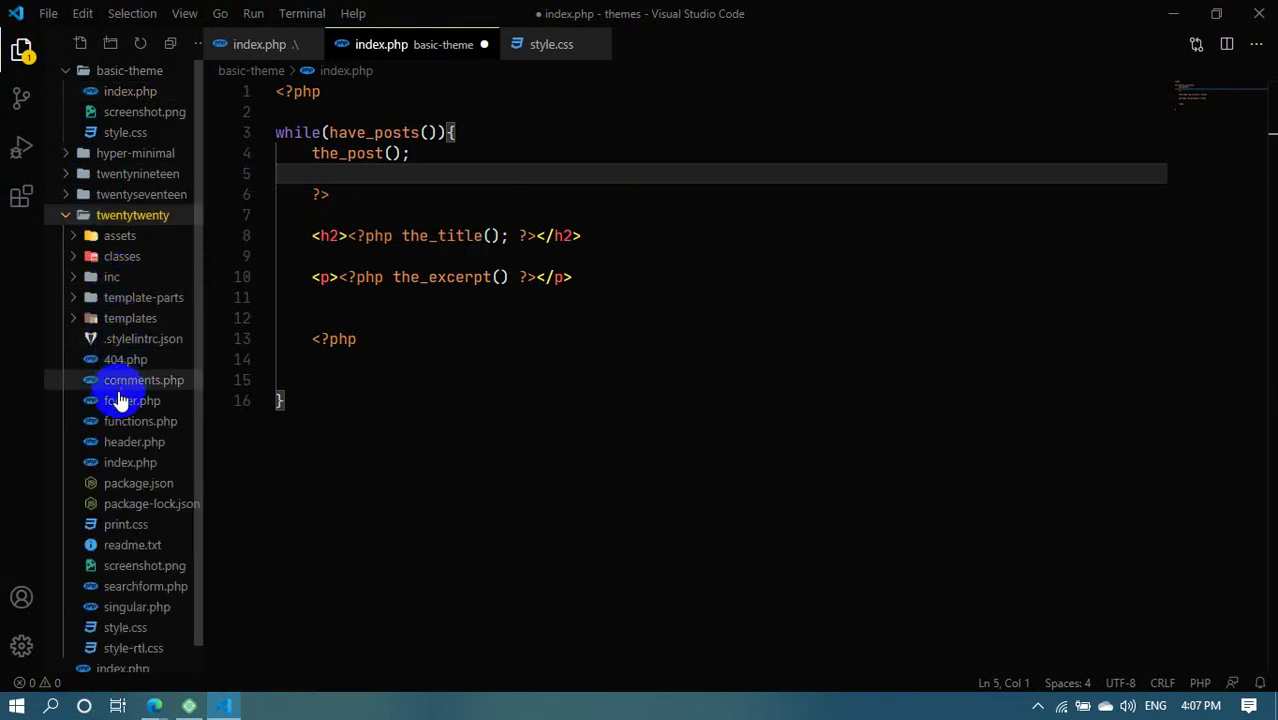
scroll(150, 540, down, 1)
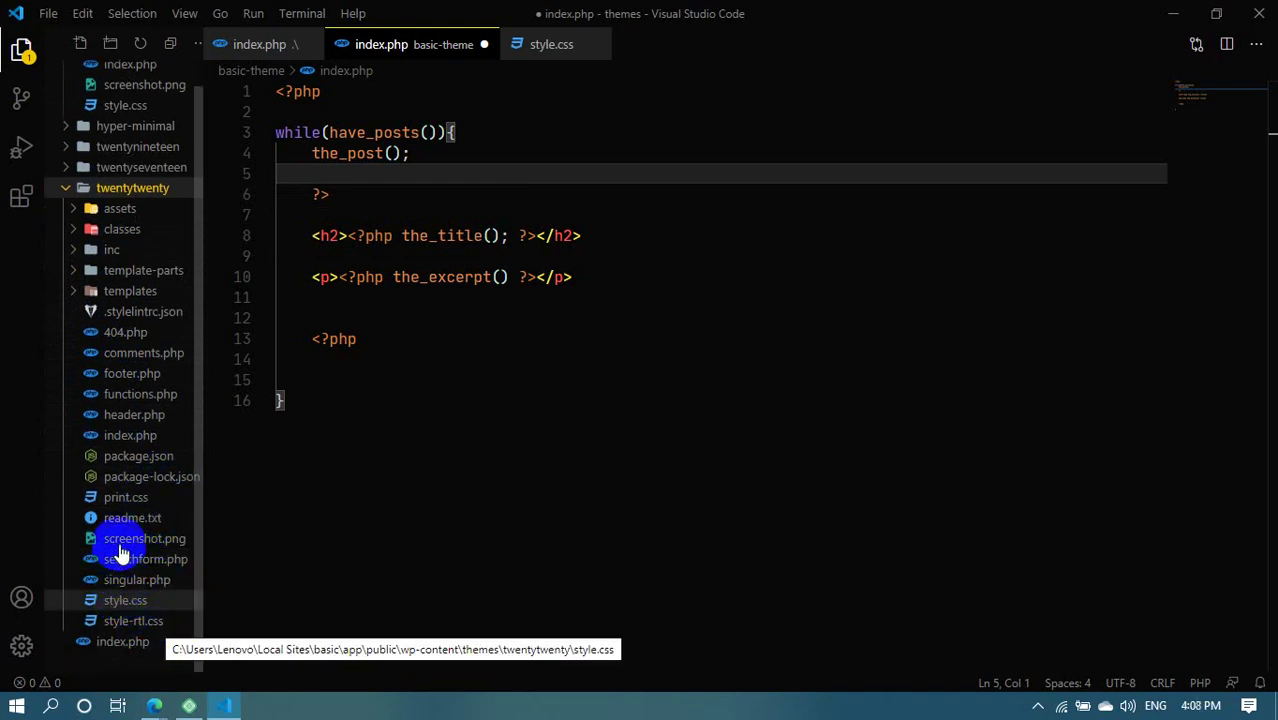
click(148, 356)
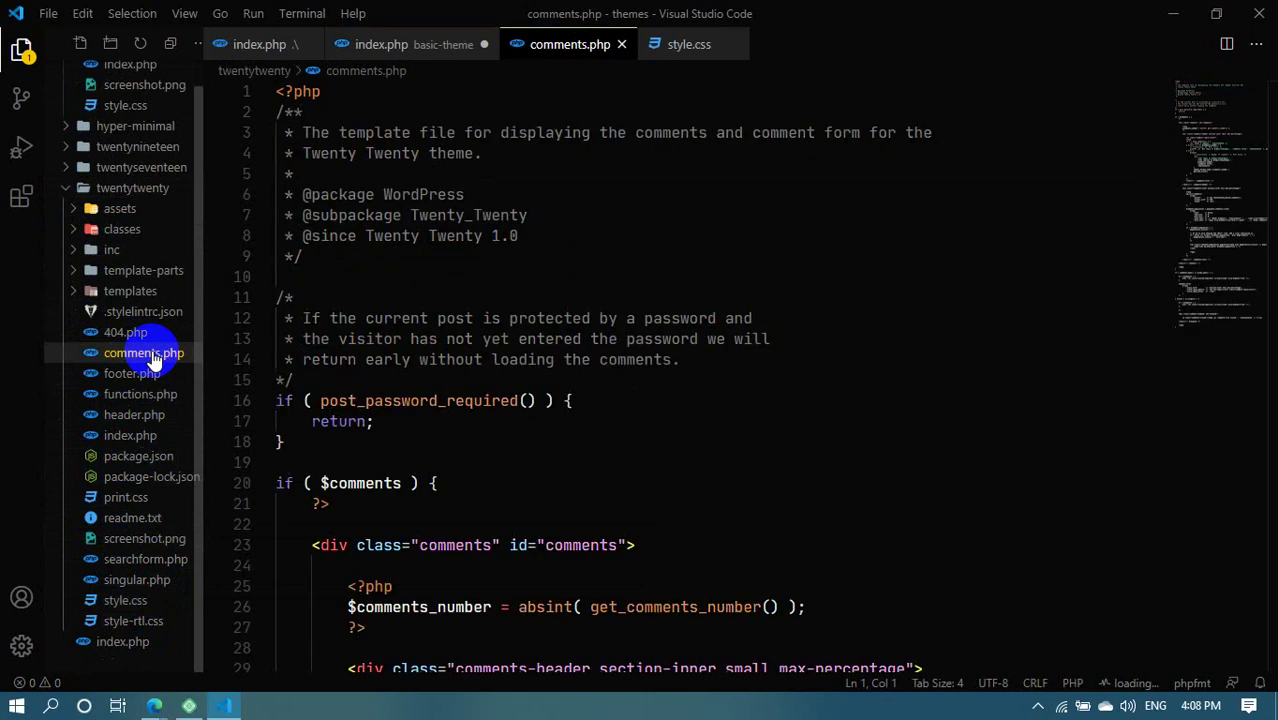
Close the basic-theme index.php file without saving its changes
click(245, 45)
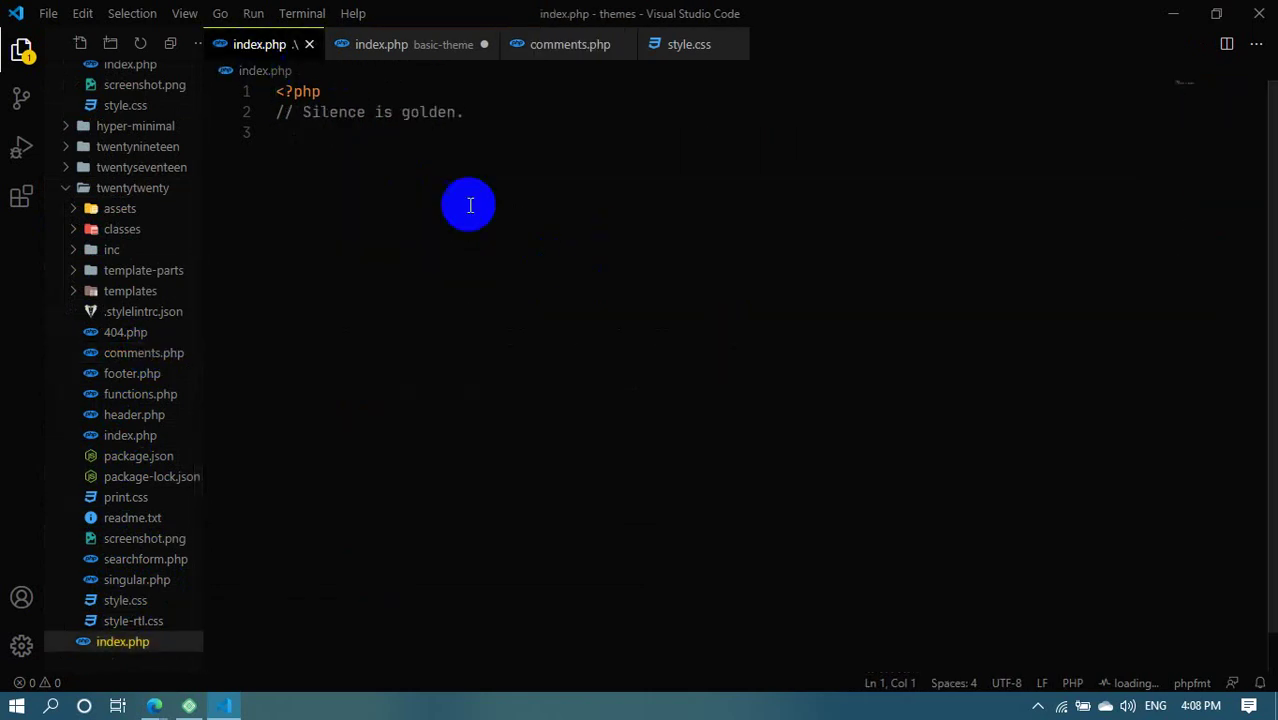
click(366, 46)
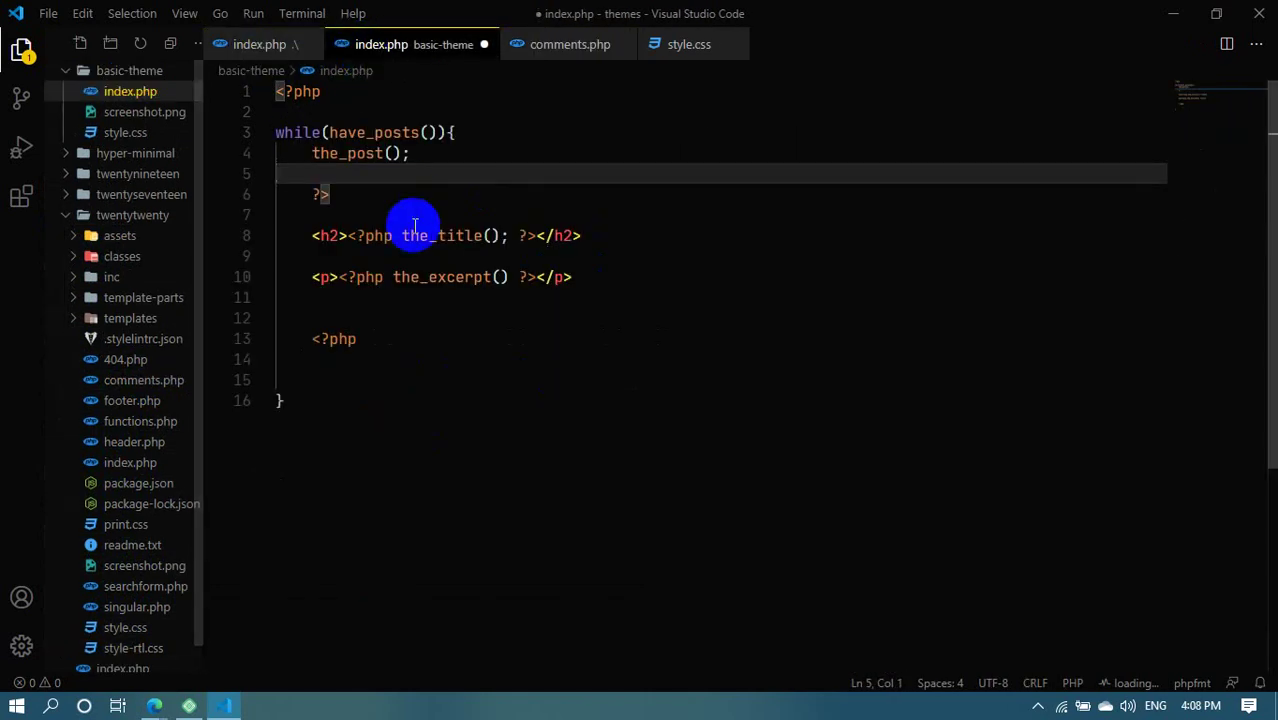
click(484, 44)
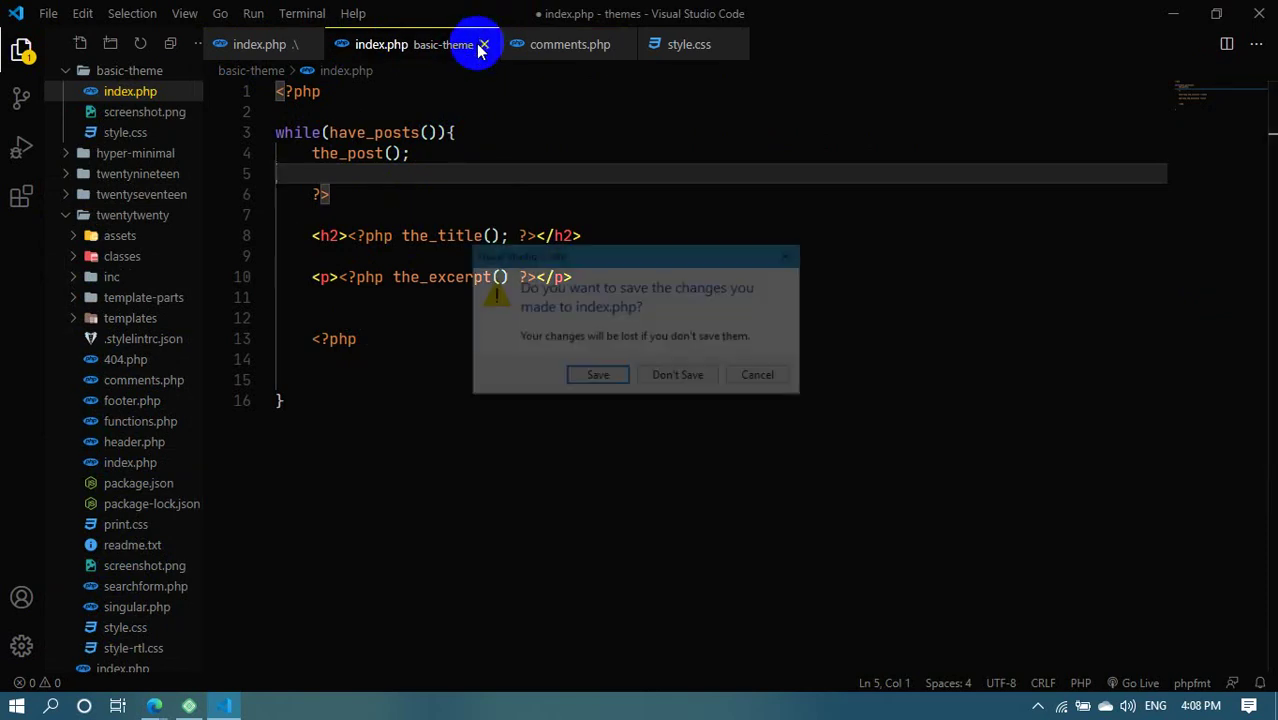
click(676, 378)
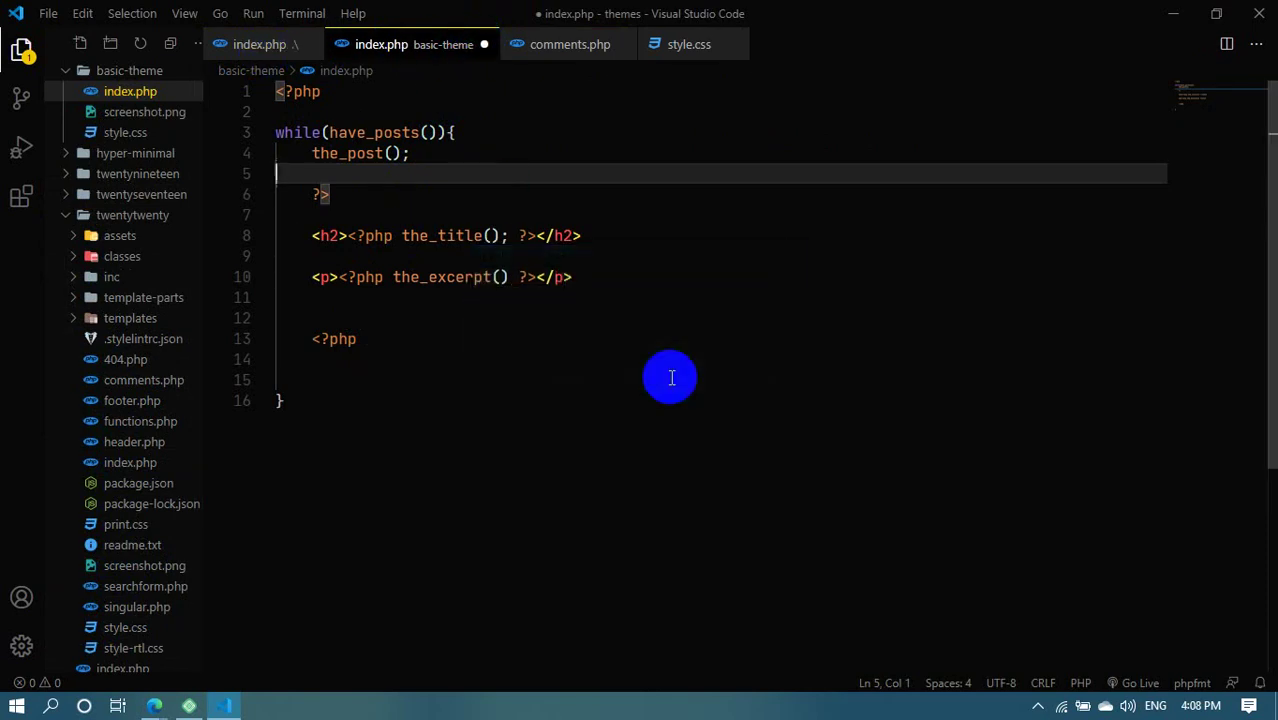
scroll(152, 200, up, 2)
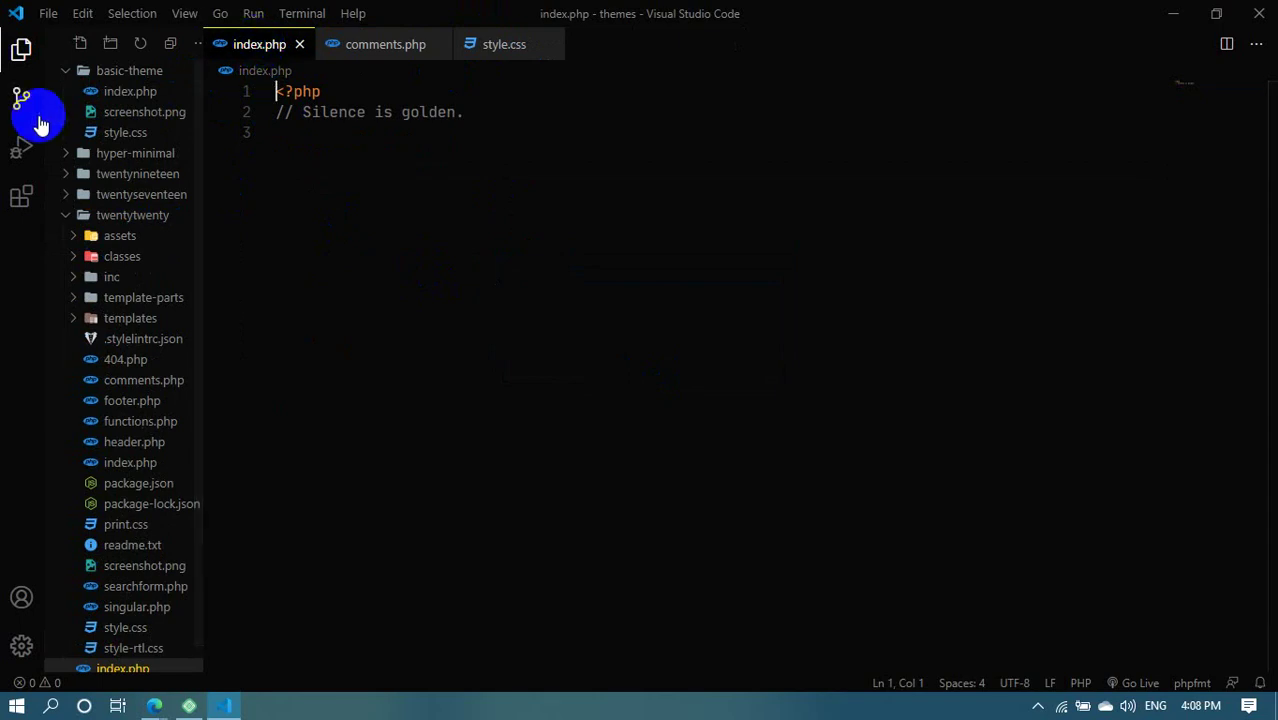
Collapse the basic-theme folder, expand hyper-minimal and look through its index.php file
click(68, 72)
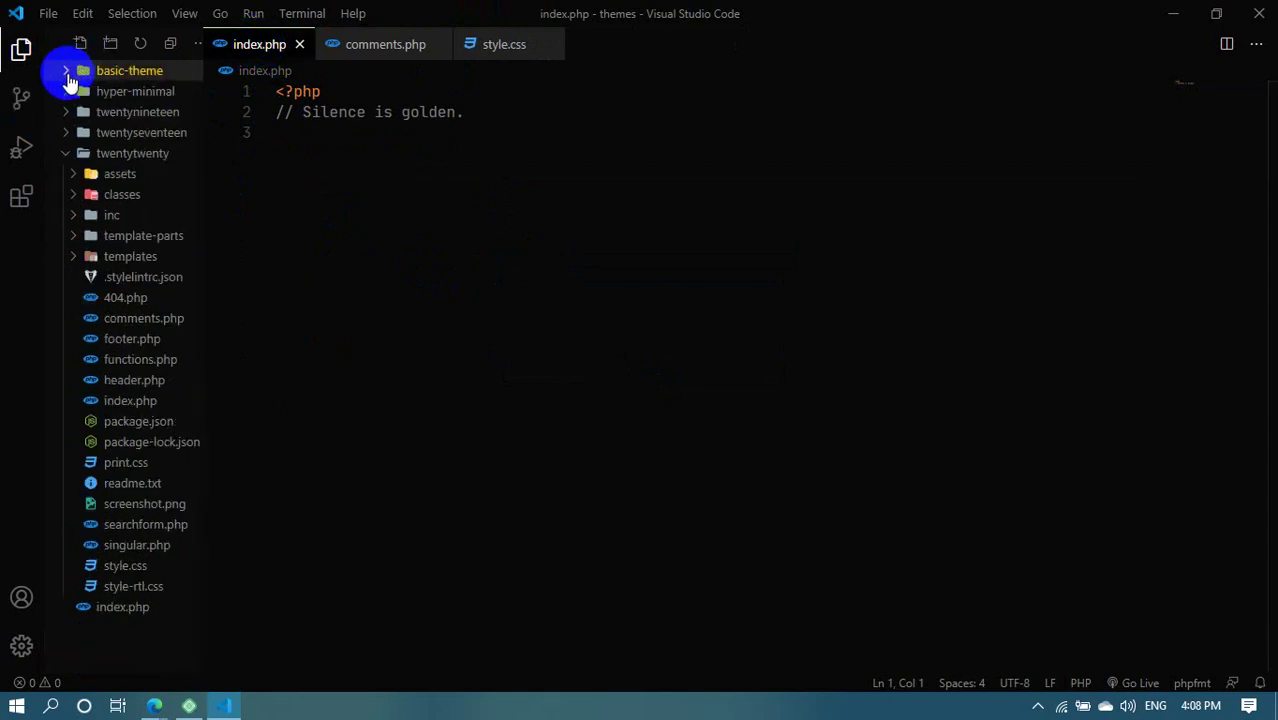
click(70, 91)
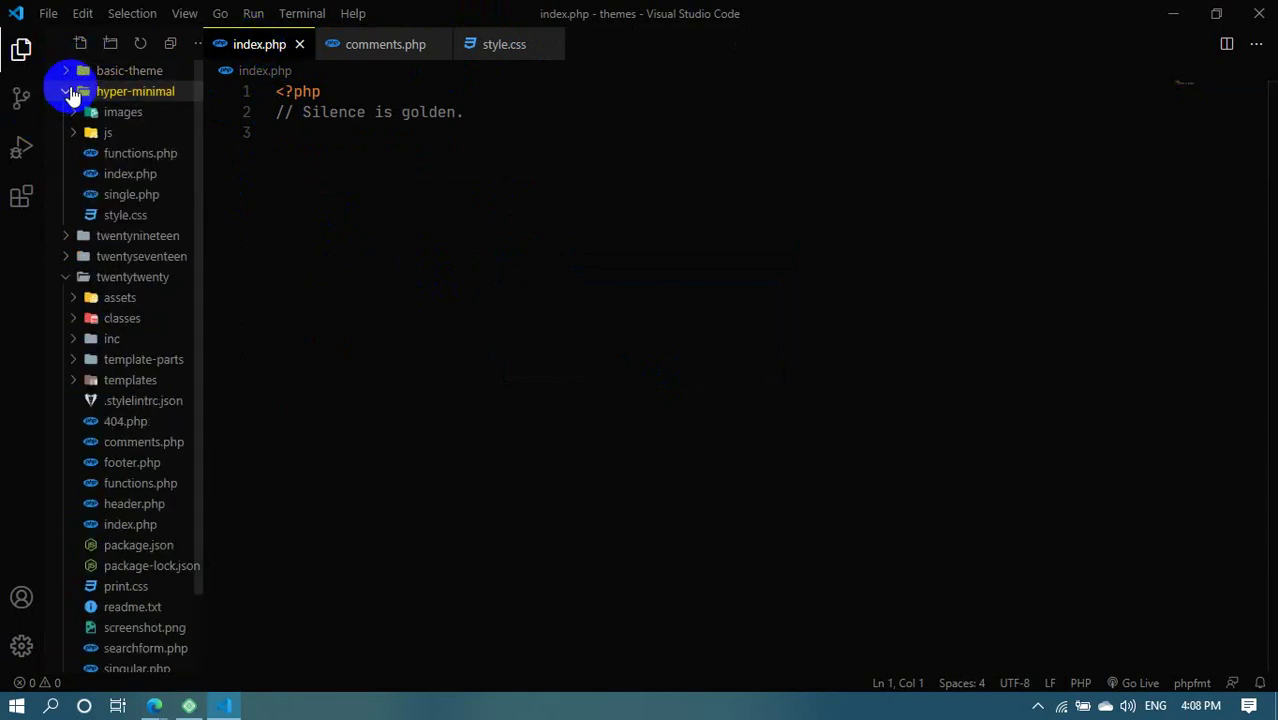
click(114, 174)
scroll(700, 440, down, 3)
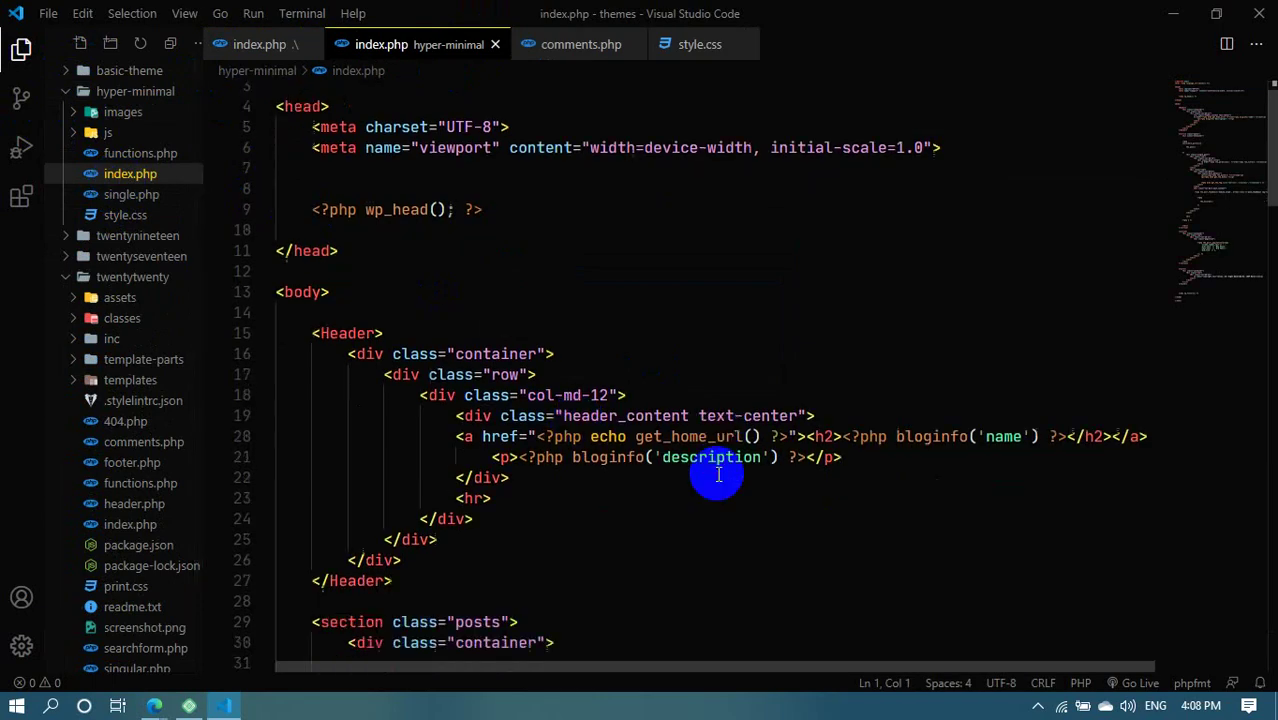
scroll(700, 465, down, 5)
Open hyper-minimal's single.php and go to the comments_open() section above the footer
click(140, 198)
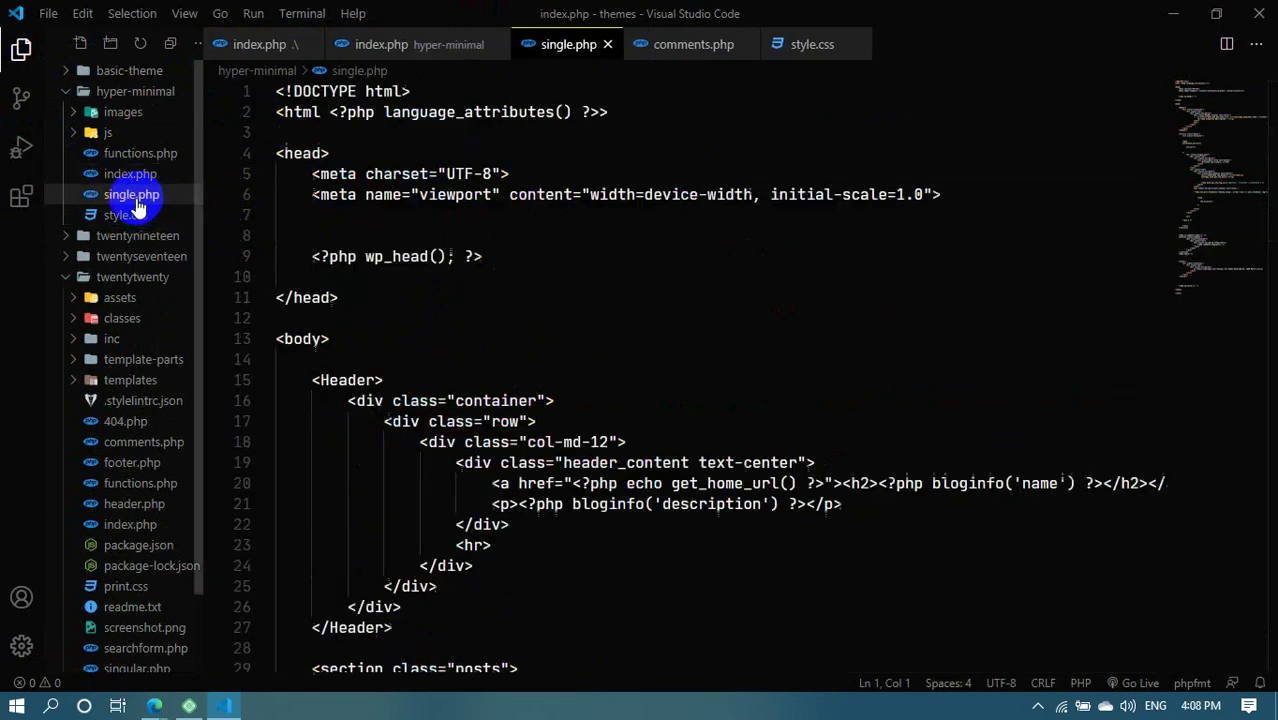
scroll(776, 351, down, 6)
drag(1212, 165, 1221, 274)
scroll(573, 491, down, 2)
scroll(530, 362, up, 4)
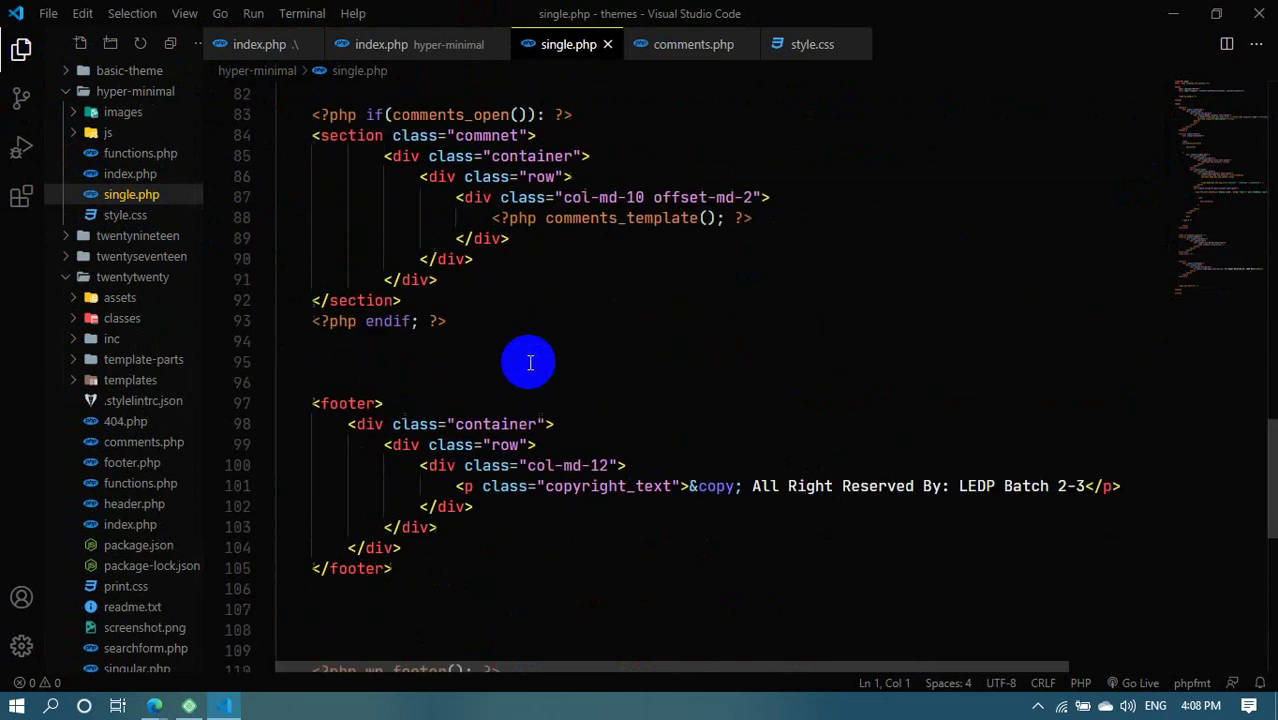
scroll(530, 362, up, 2)
Highlight the comments_template() call on line 88 of single.php
drag(546, 313, 658, 316)
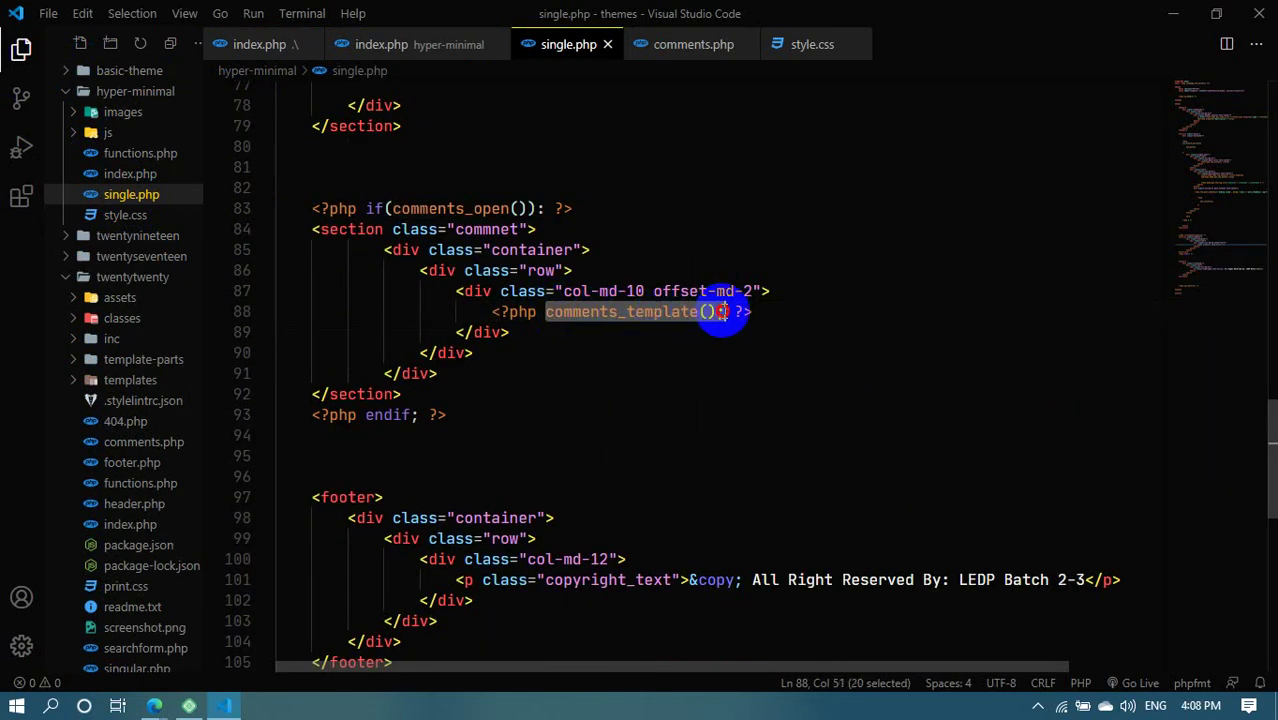
click(598, 316)
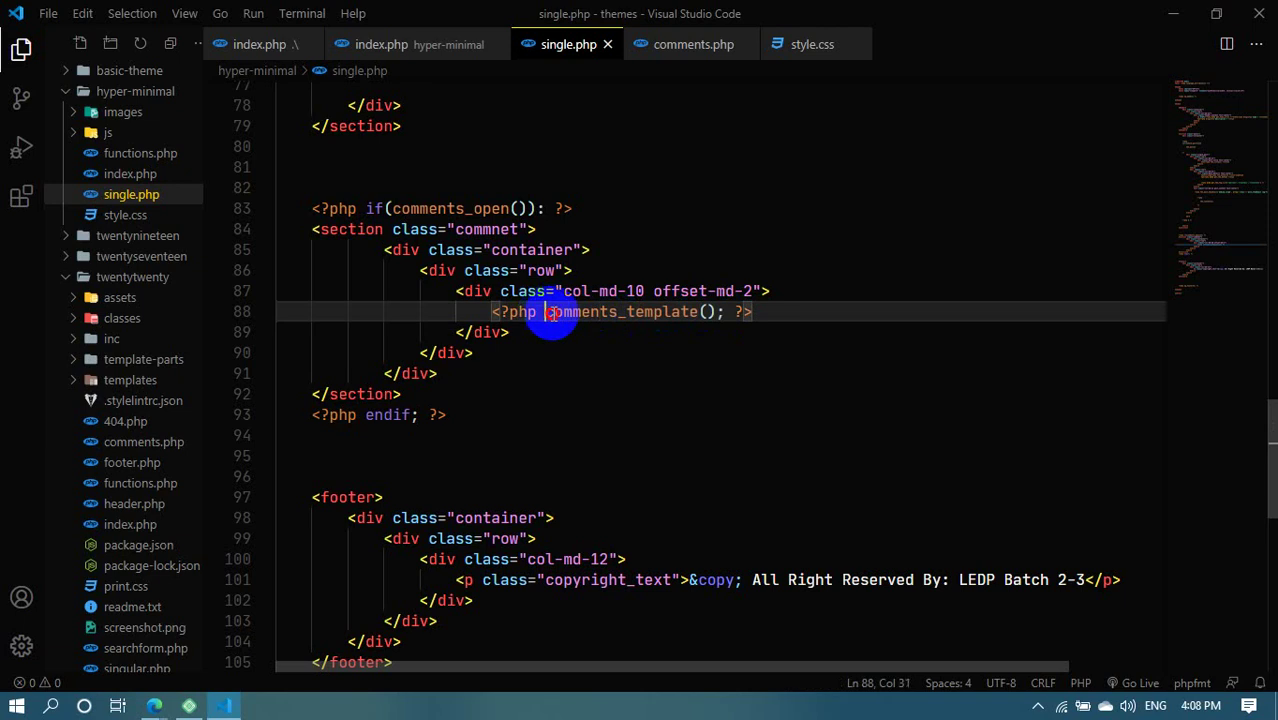
drag(551, 313, 648, 314)
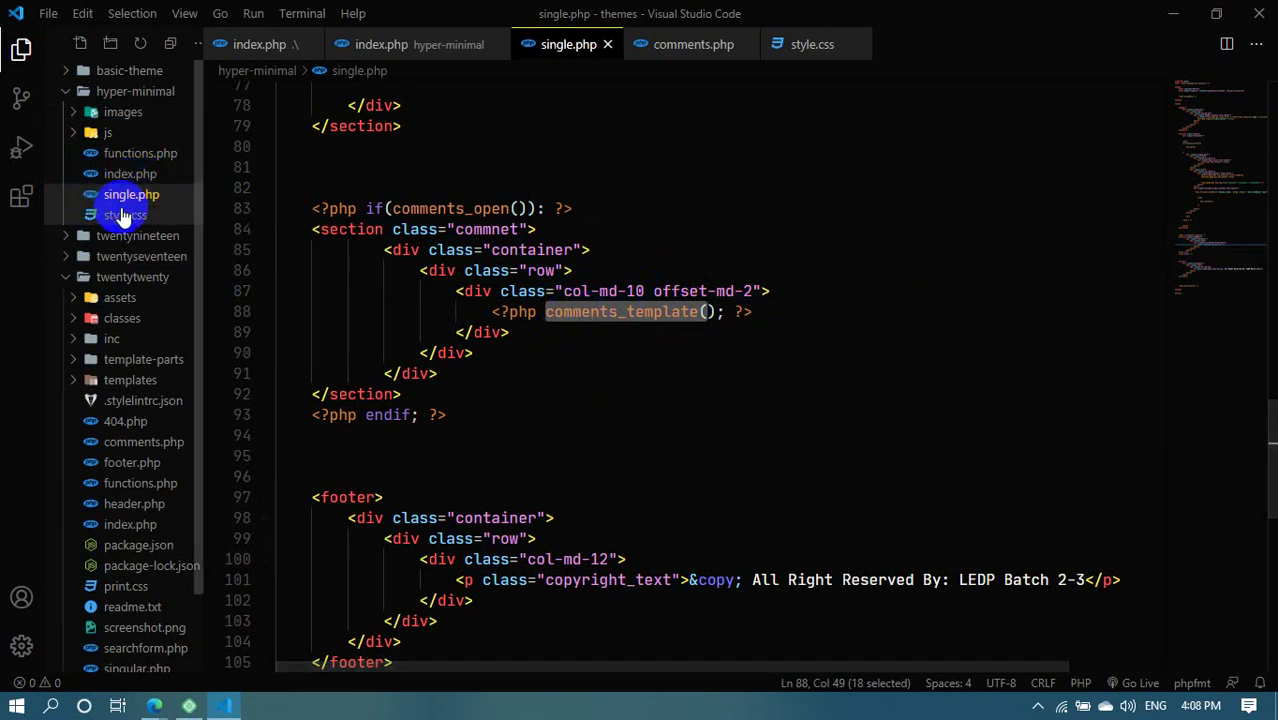
click(537, 313)
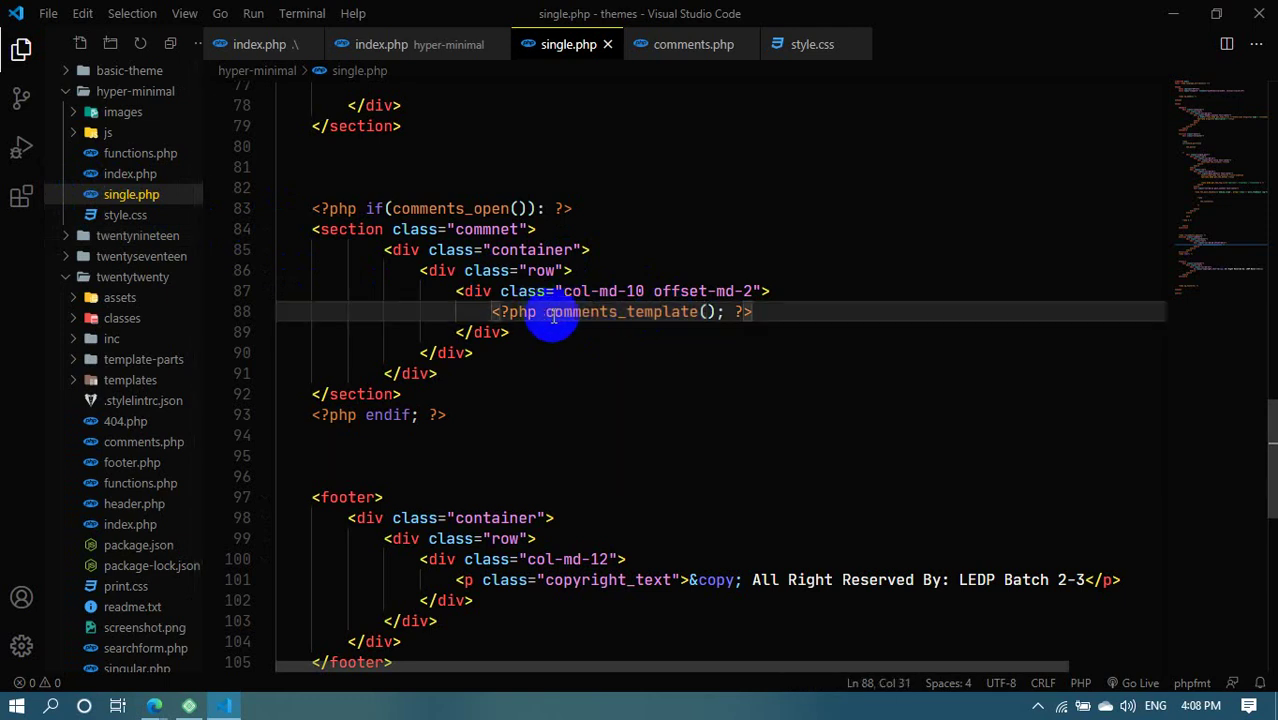
drag(562, 315, 668, 311)
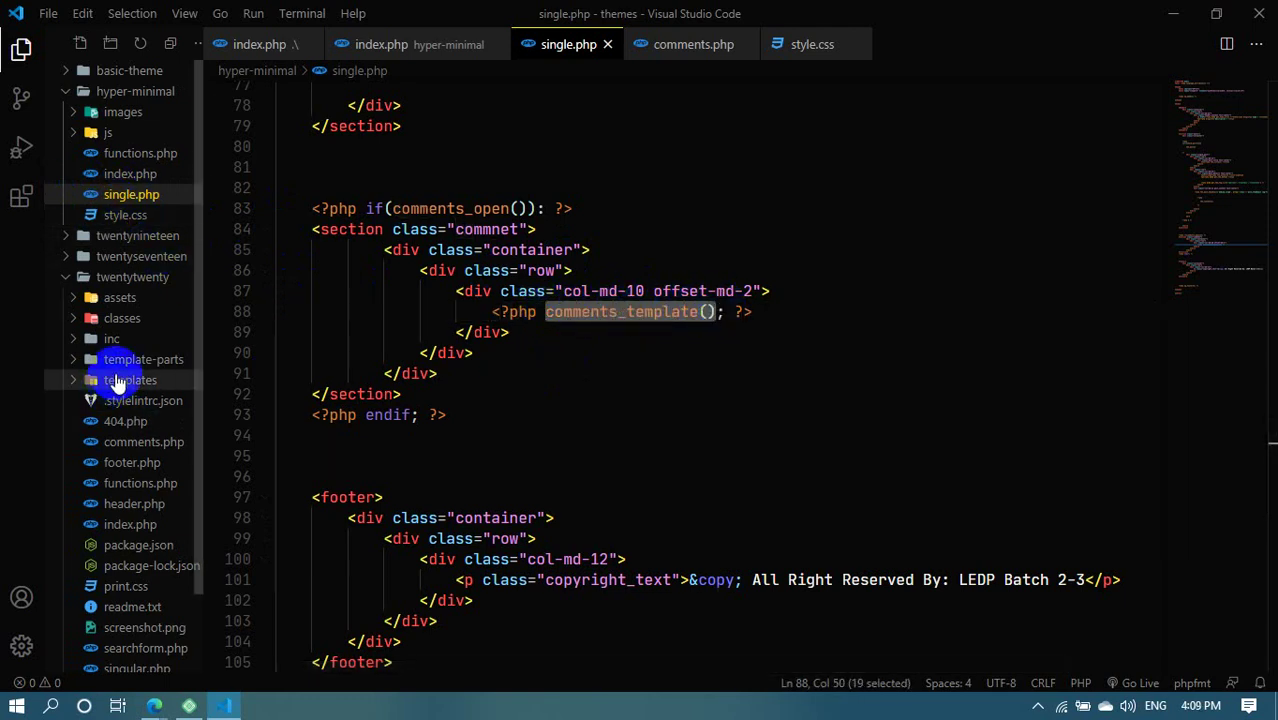
Examine twentytwenty's comments.php, highlighting the have_comments() check and the 'Leave a comment' text in the reply title
scroll(97, 428, down, 1)
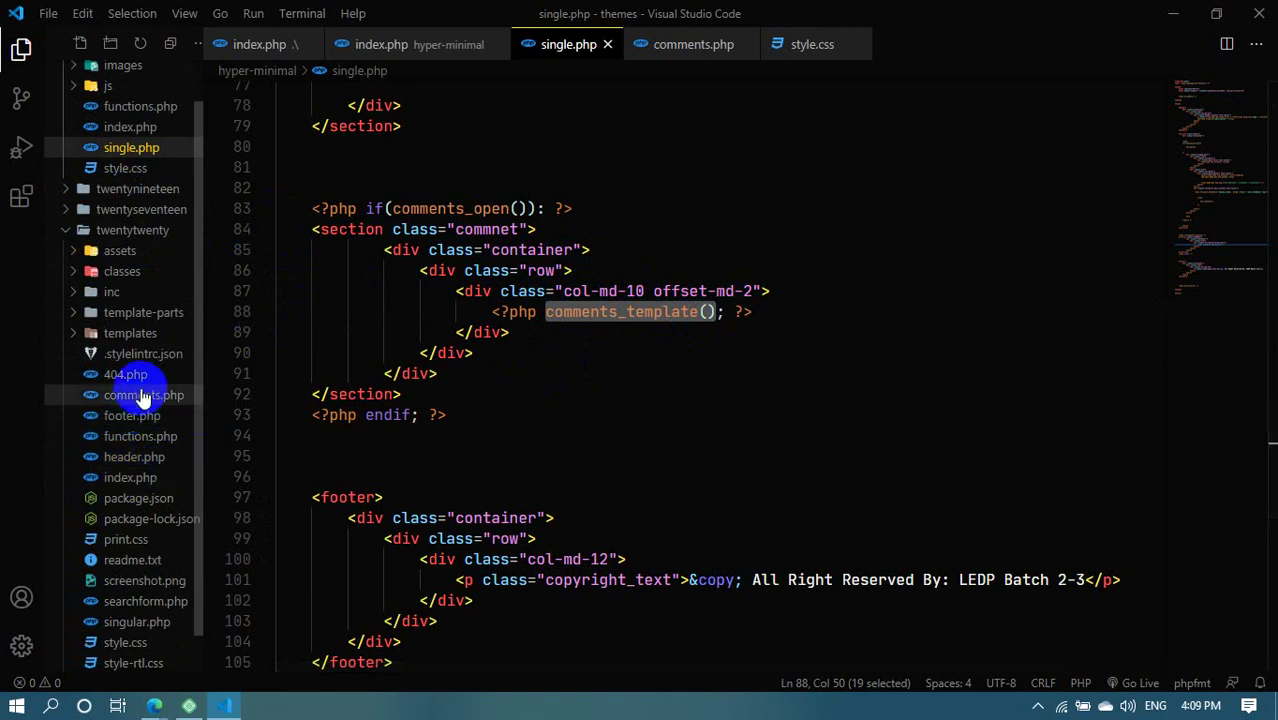
click(125, 400)
scroll(562, 399, down, 3)
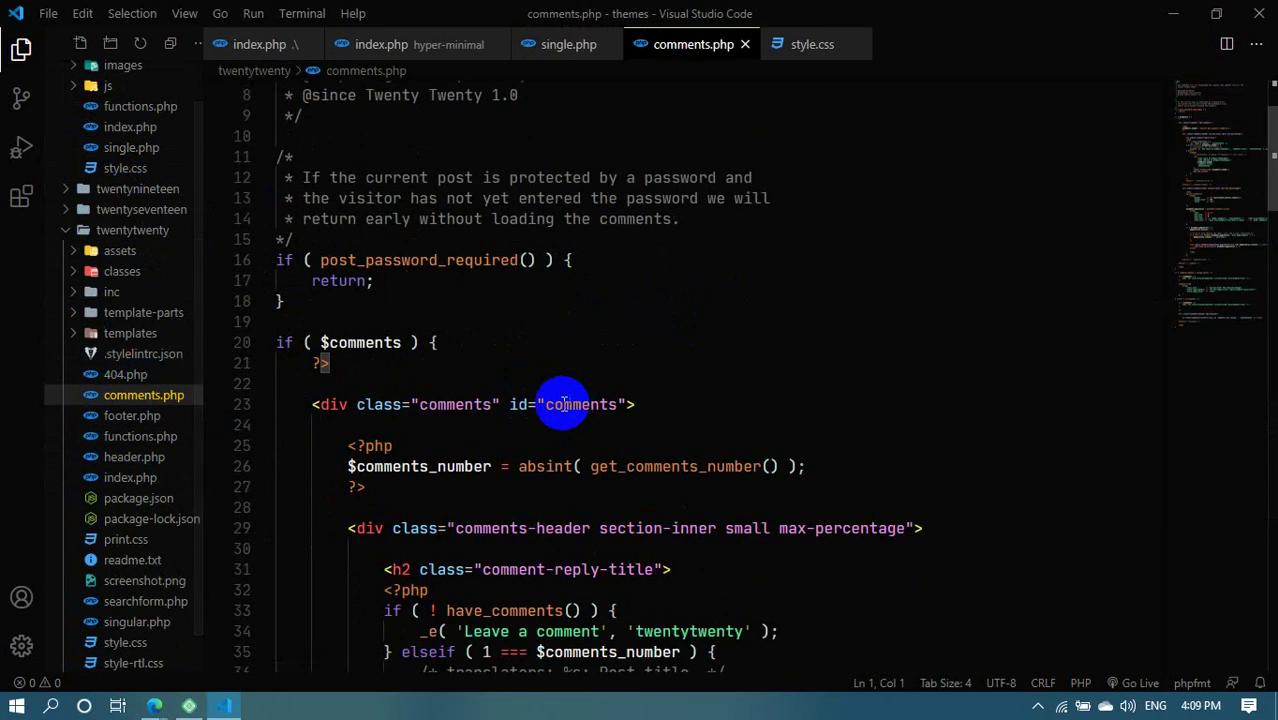
scroll(480, 390, down, 2)
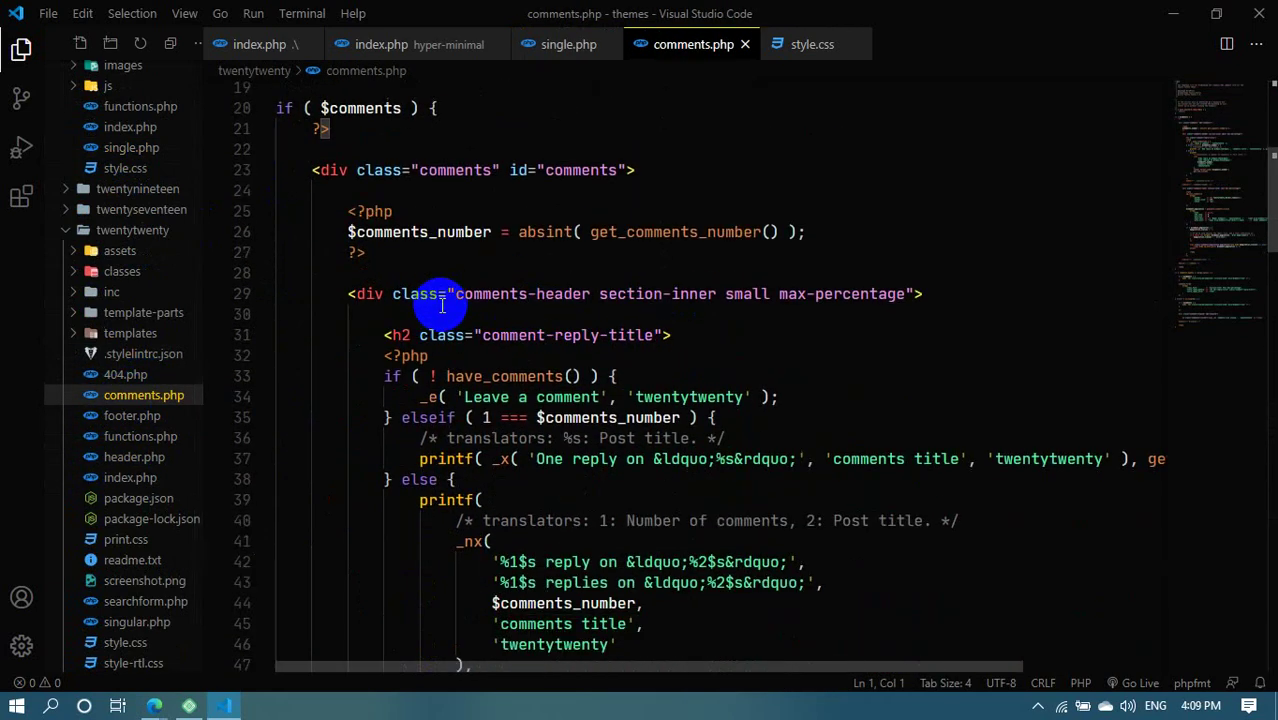
scroll(608, 252, down, 1)
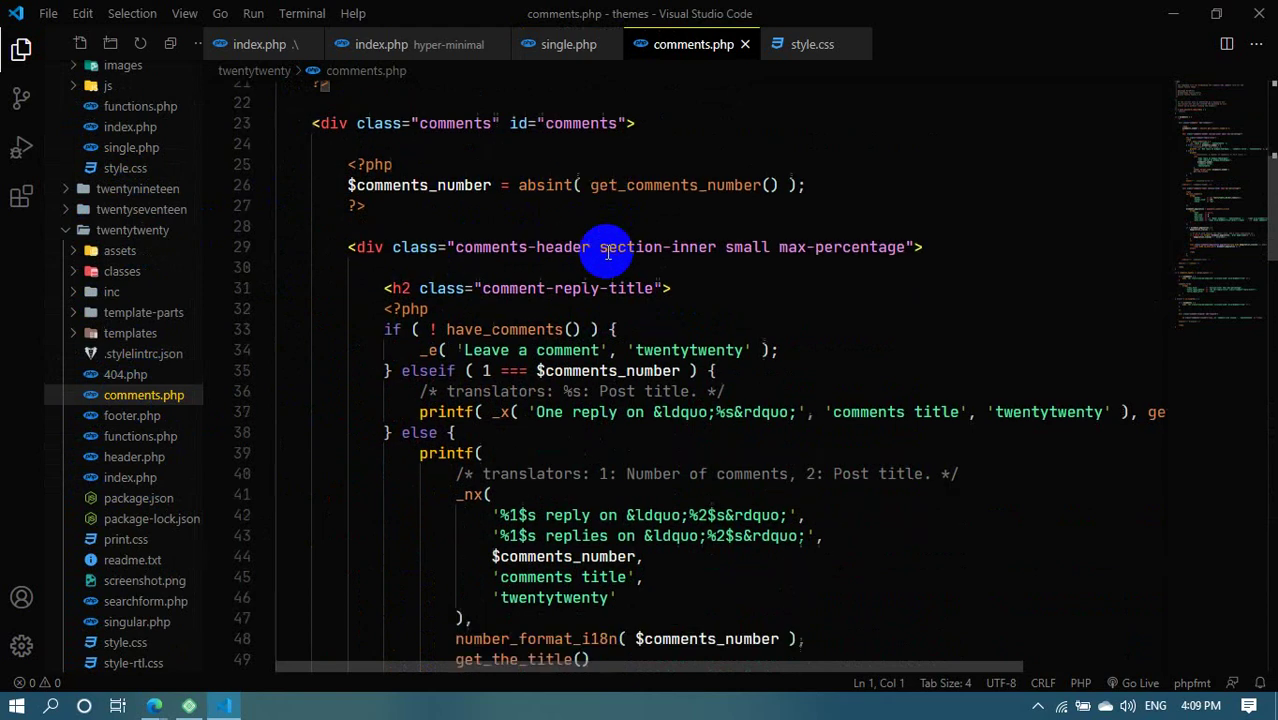
scroll(508, 326, down, 1)
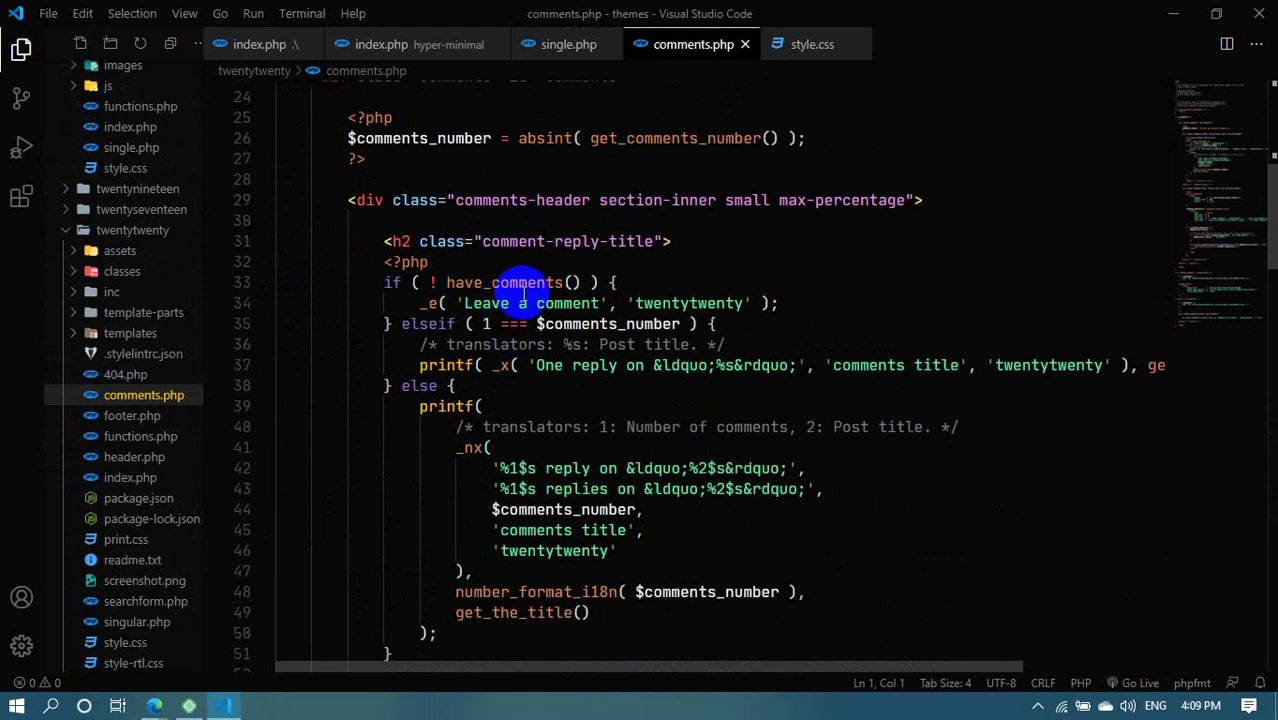
scroll(470, 280, down, 1)
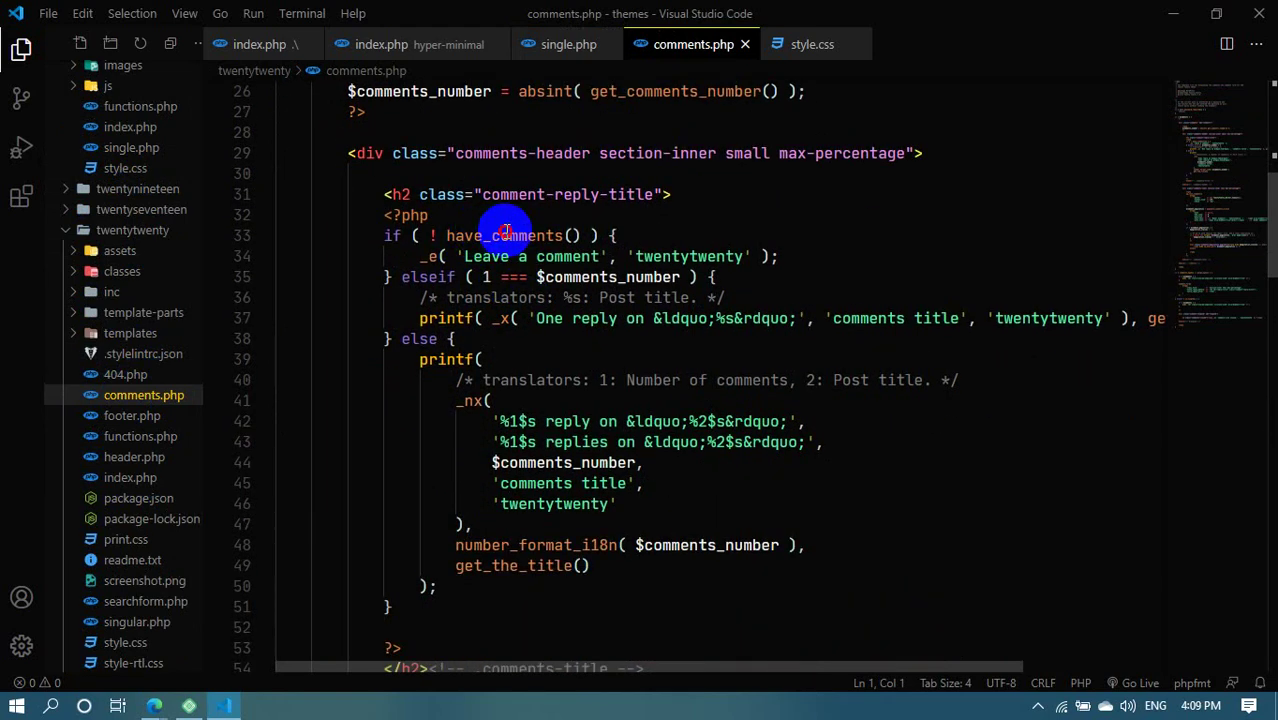
double_click(507, 232)
drag(462, 258, 565, 258)
Switch to the browser, look over the Velit ut explicabo post page and go to the site's home page
mouse_move(148, 700)
click(110, 630)
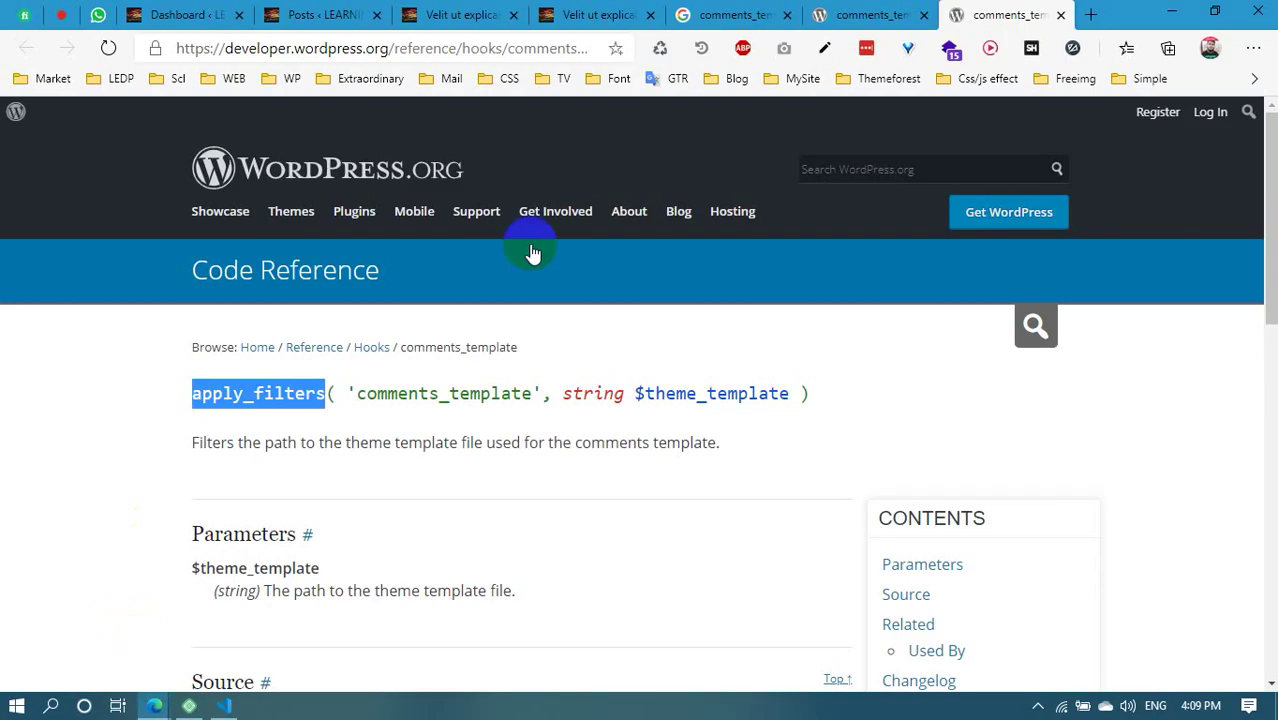
key(ctrl+3)
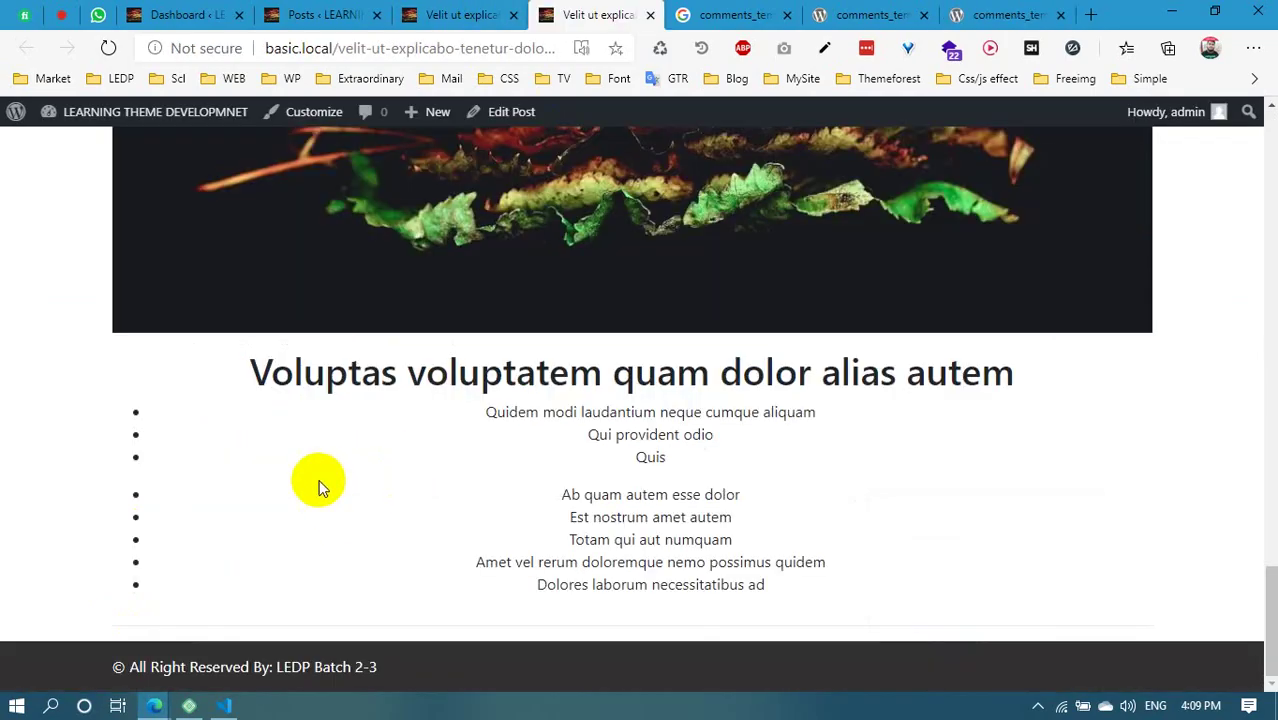
scroll(320, 480, up, 10)
scroll(425, 379, down, 4)
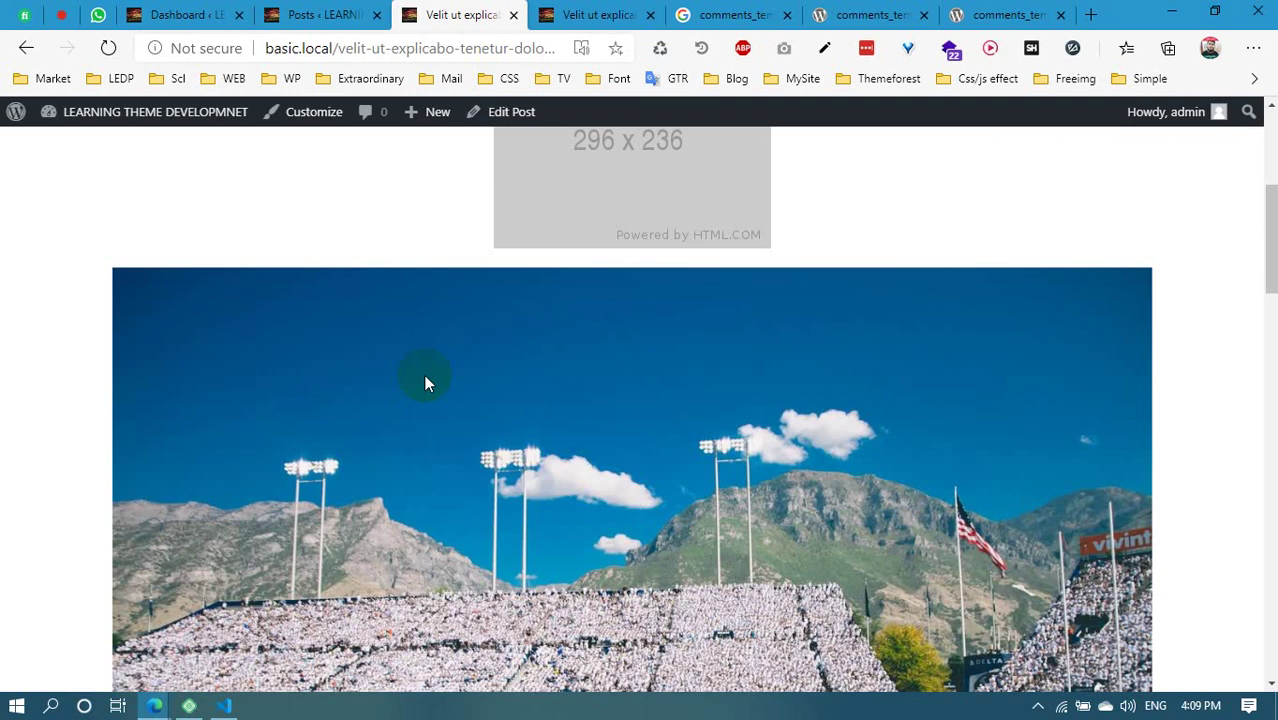
scroll(425, 379, up, 4)
click(648, 183)
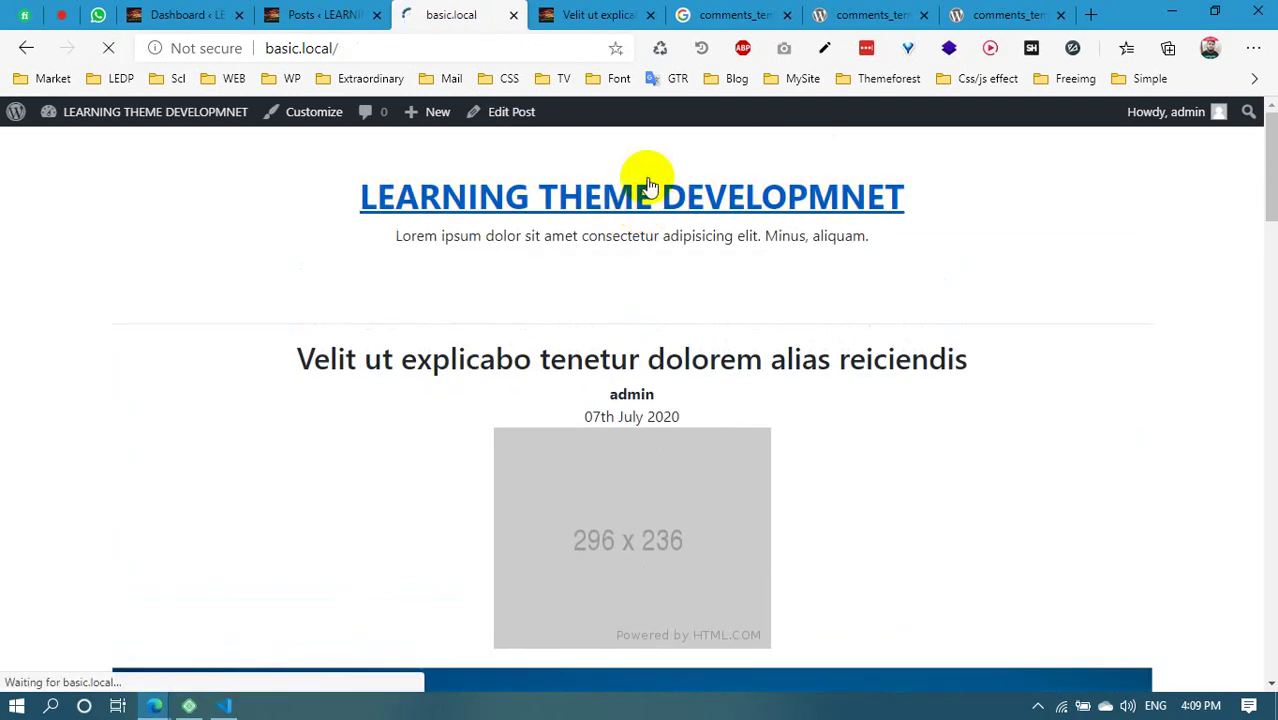
Open the "Minima quisquam aperiam dolore hic culpa" post from the home page's post list
scroll(476, 442, down, 12)
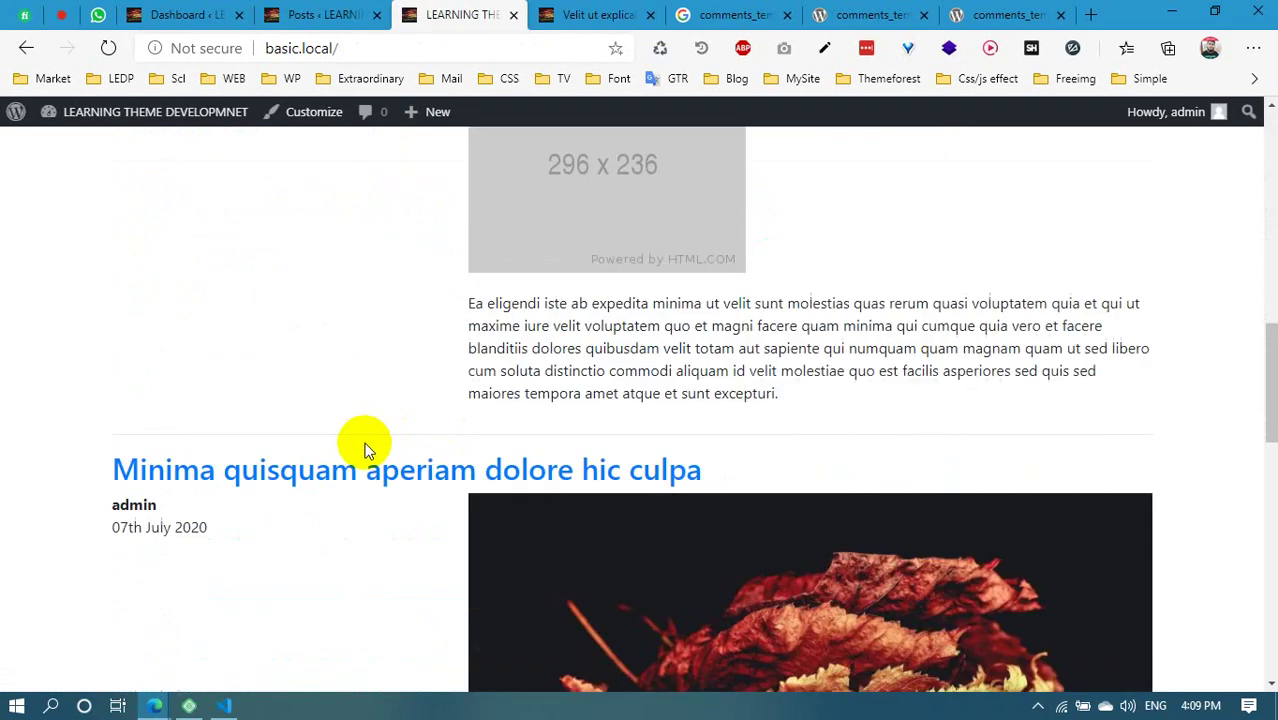
scroll(365, 447, down, 2)
click(278, 287)
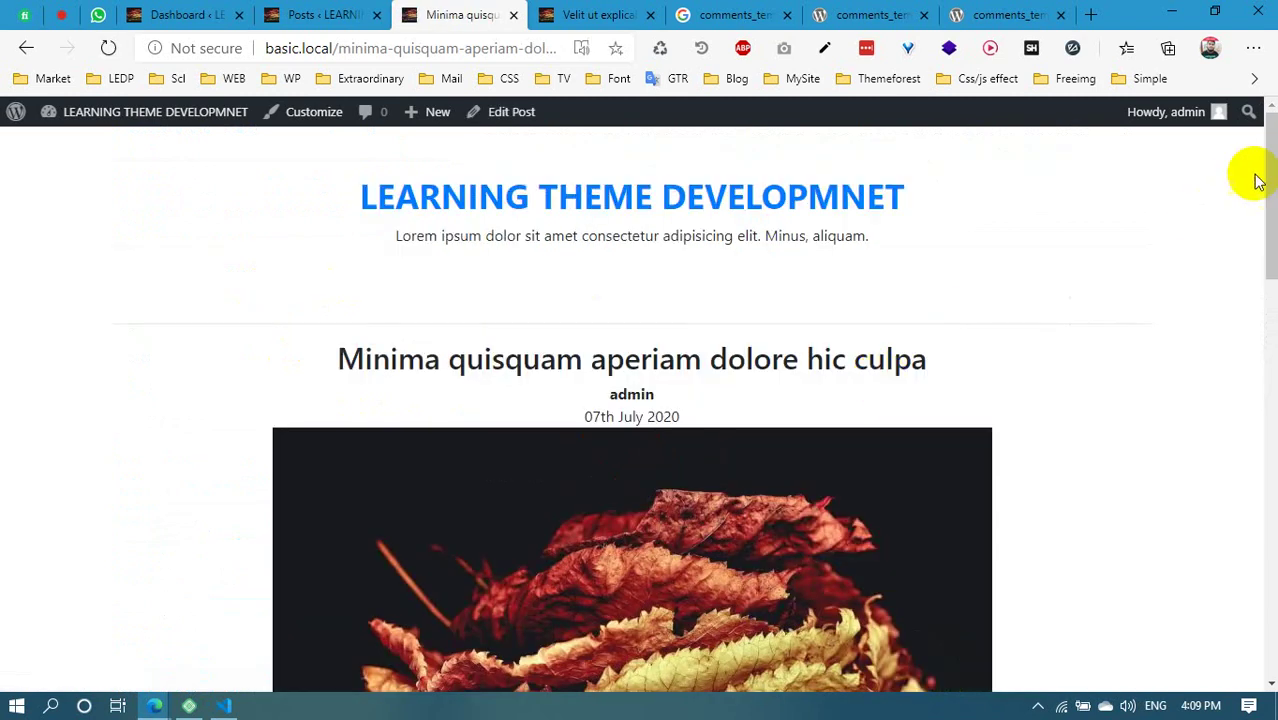
Examine the comment form at the end of the post, highlighting the Leave a Reply heading and the Comment label
drag(1252, 177, 1249, 617)
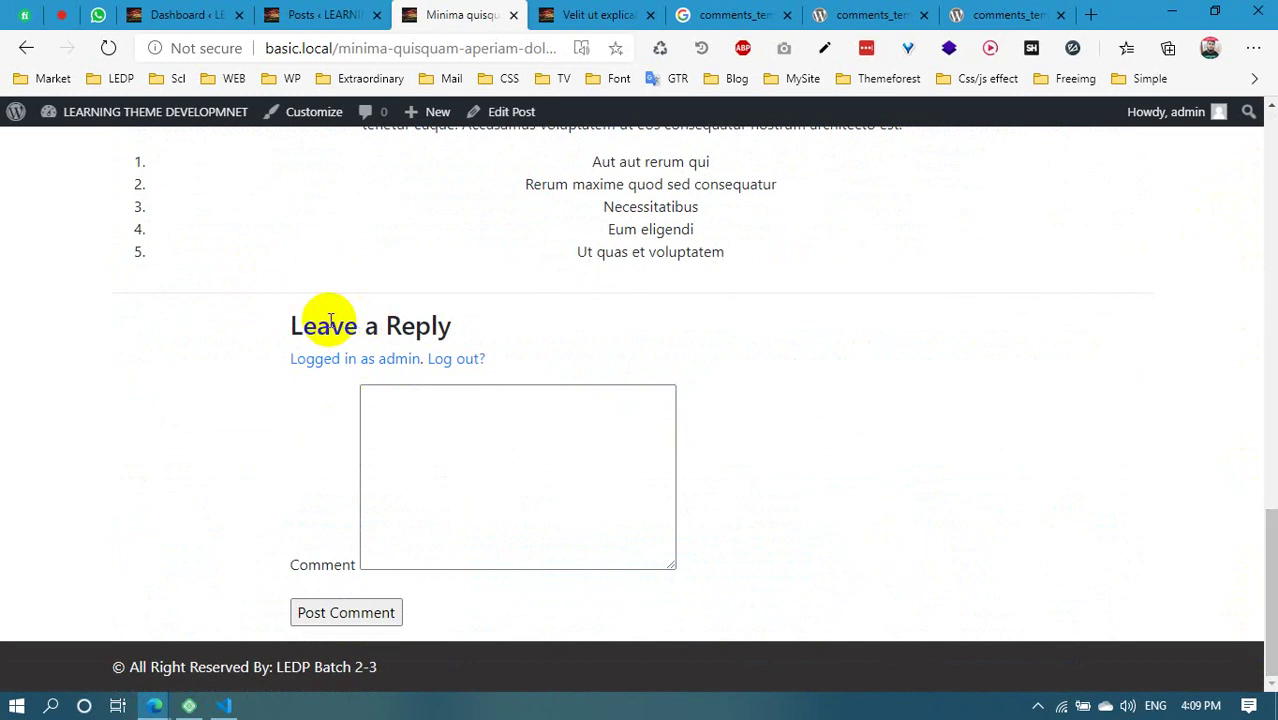
drag(284, 322, 439, 326)
click(362, 567)
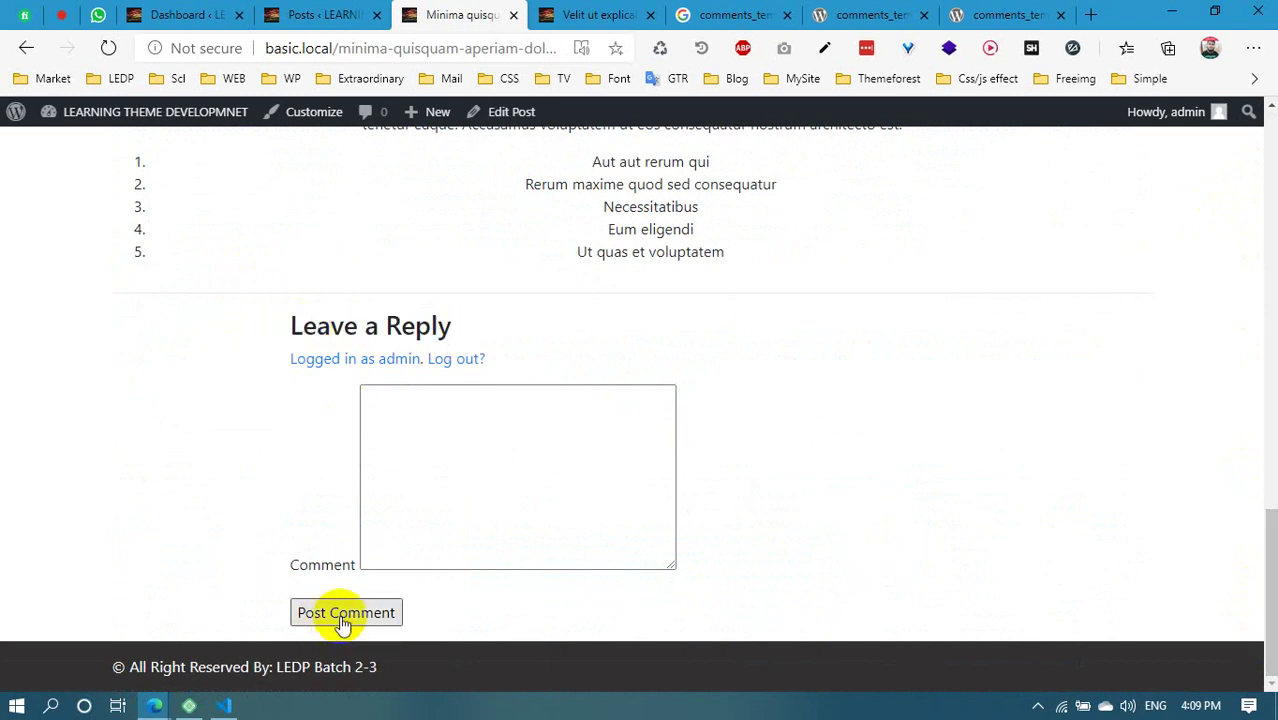
drag(334, 572, 222, 551)
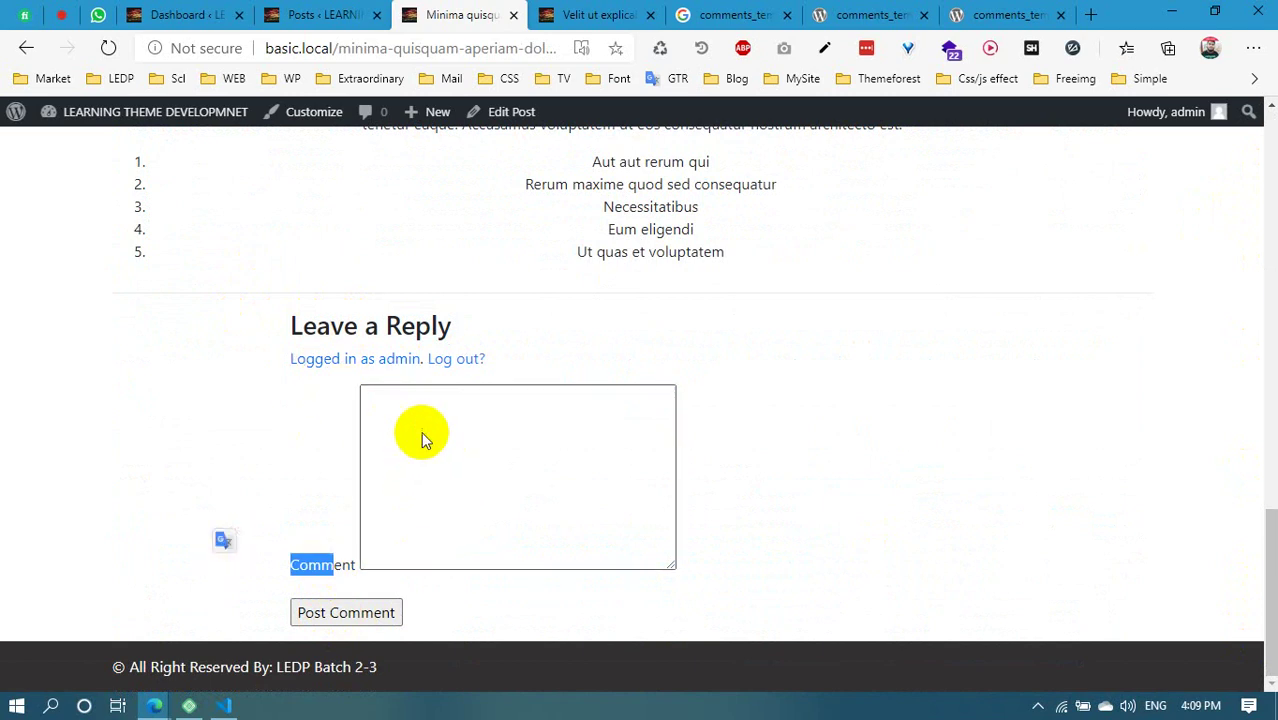
click(424, 440)
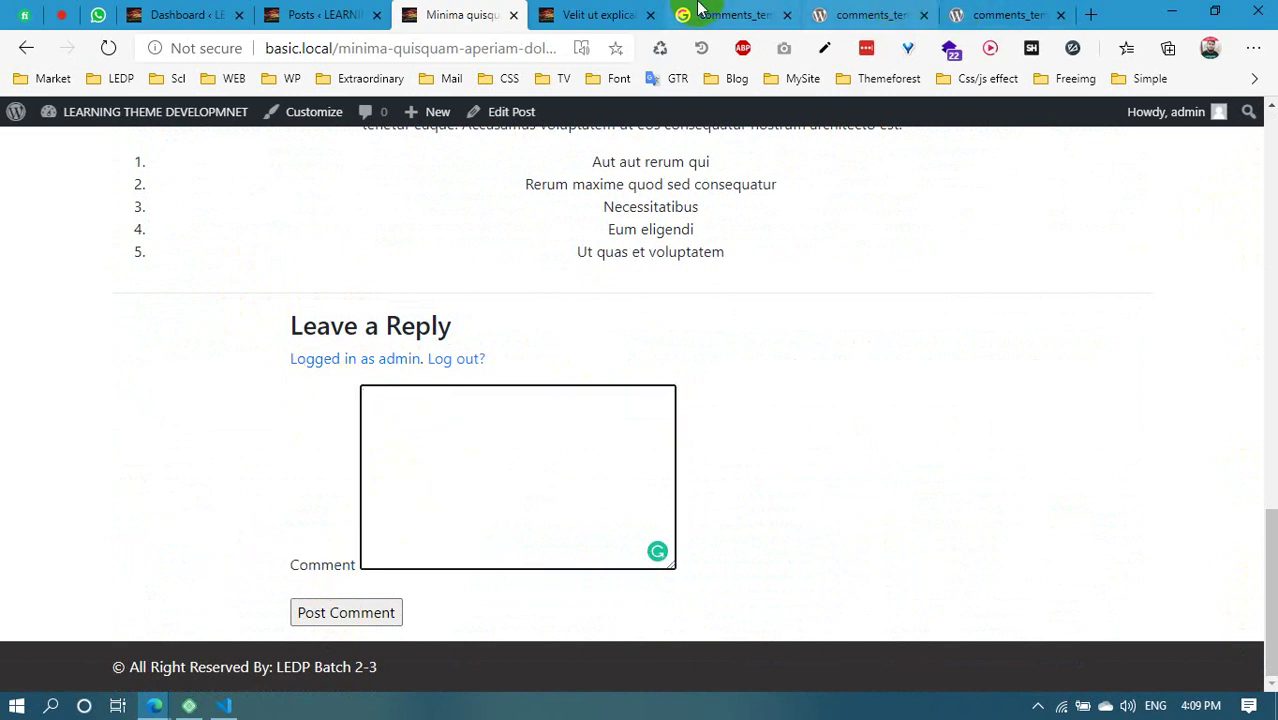
click(605, 14)
click(328, 14)
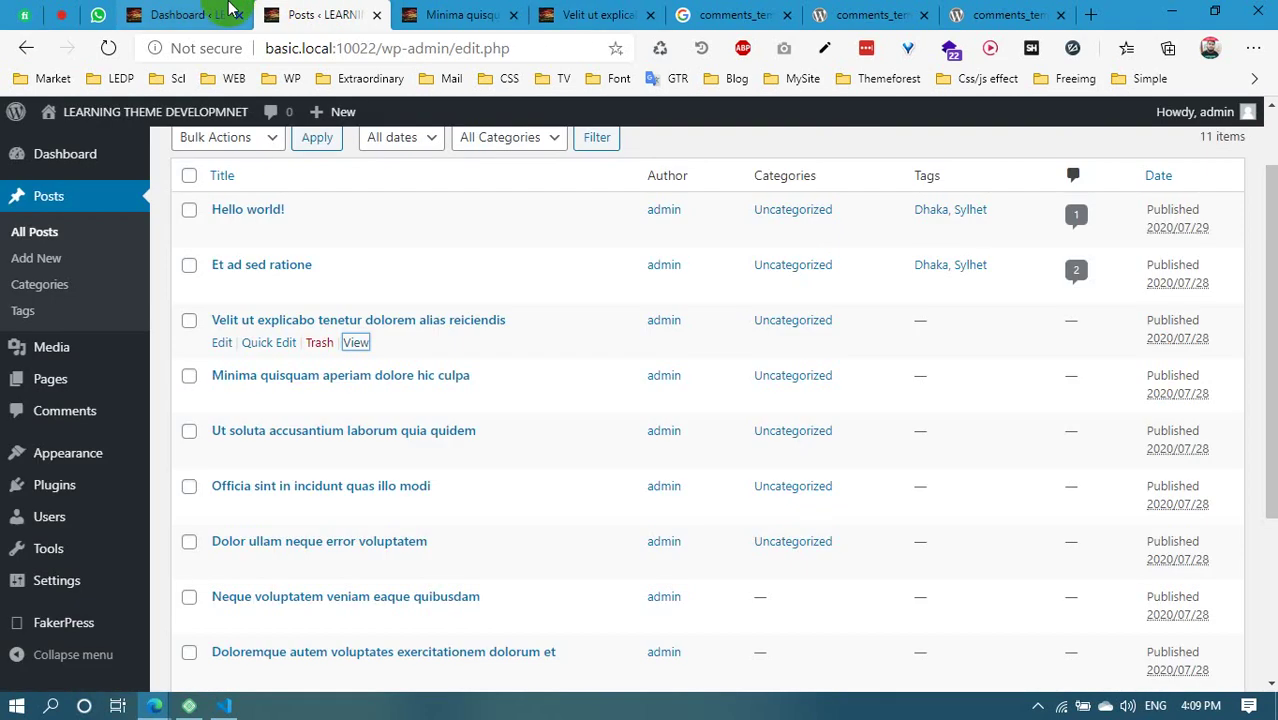
click(600, 14)
click(735, 14)
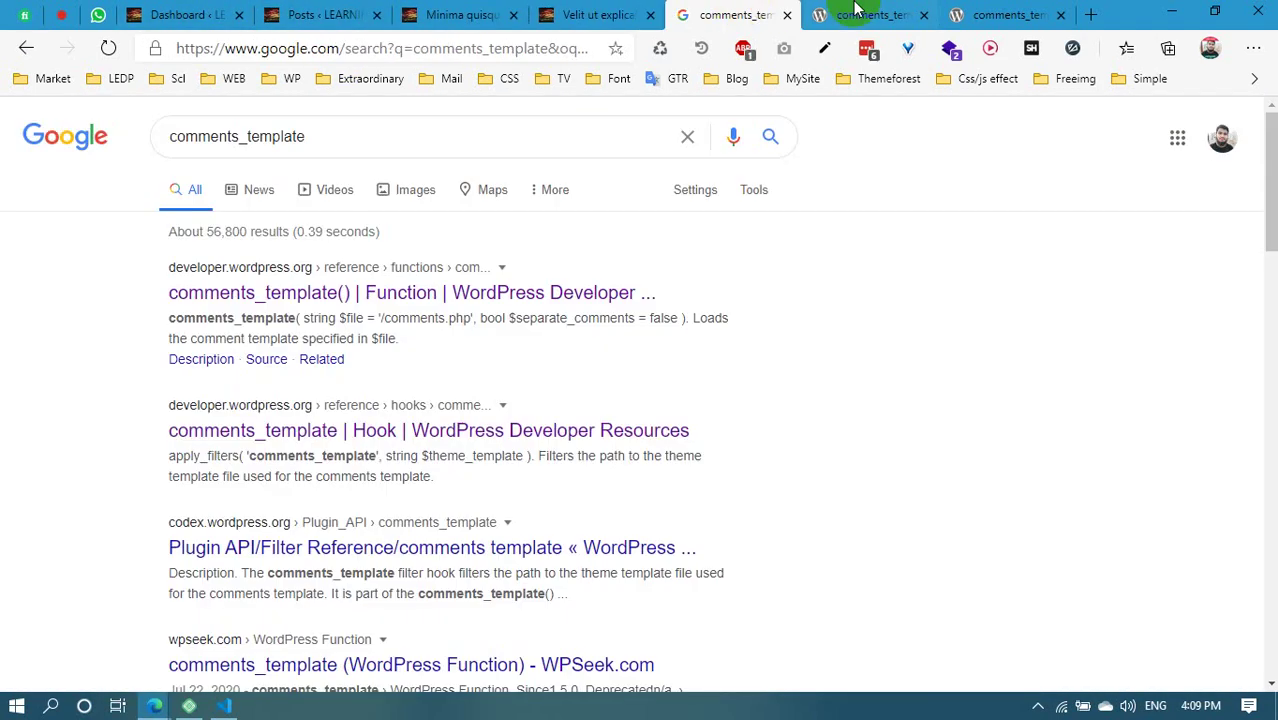
click(865, 14)
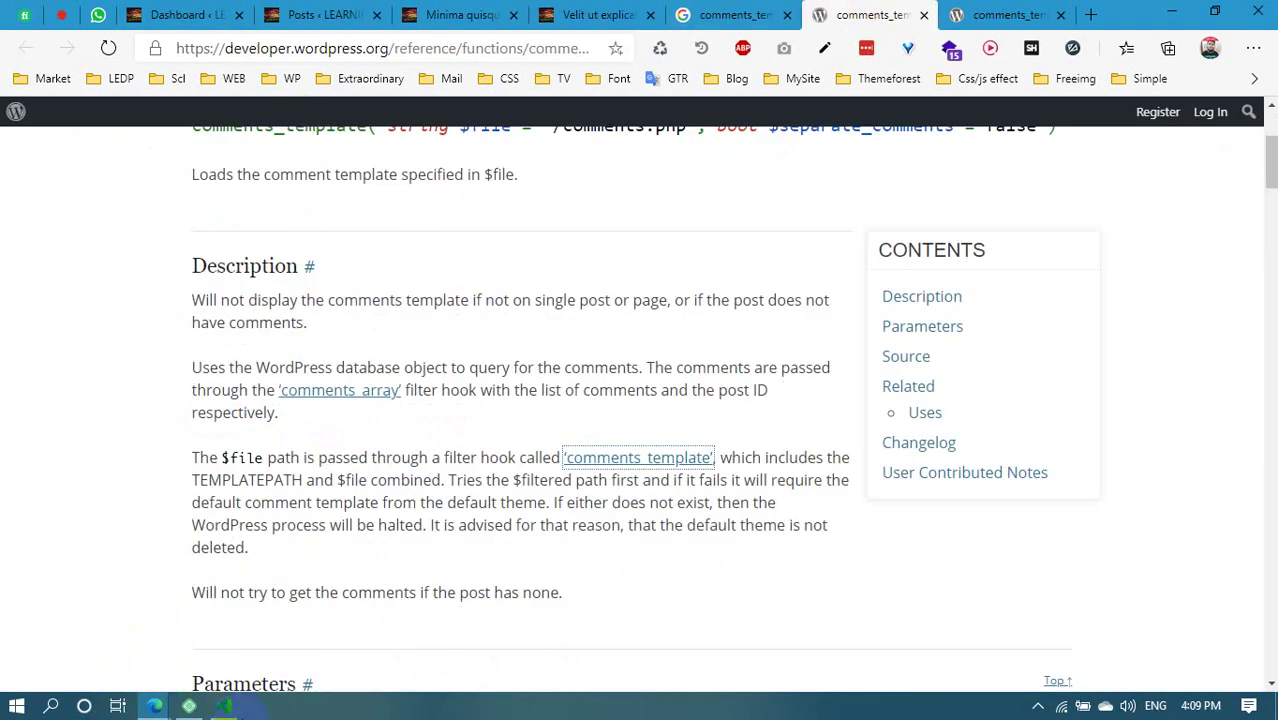
Switch to Visual Studio Code and examine the comments title output in comments.php, highlighting printf, 'comments title' and number_format_i18n
click(232, 710)
scroll(585, 537, down, 2)
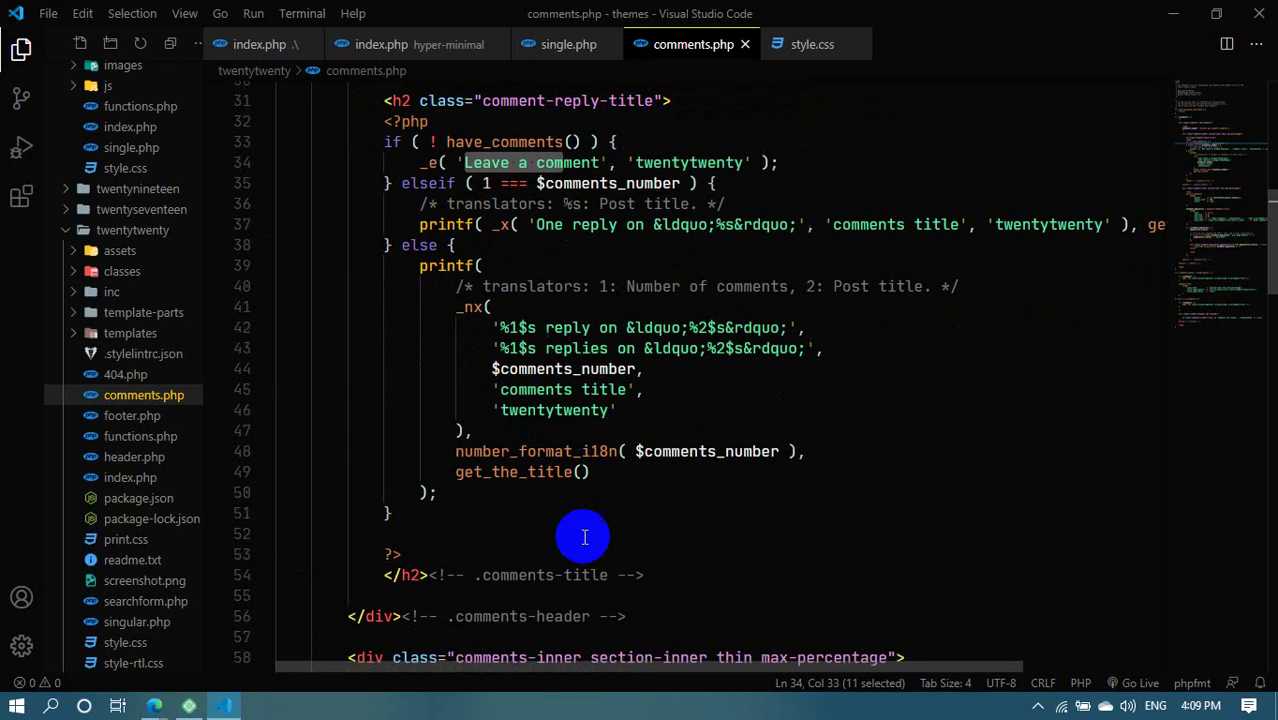
double_click(447, 268)
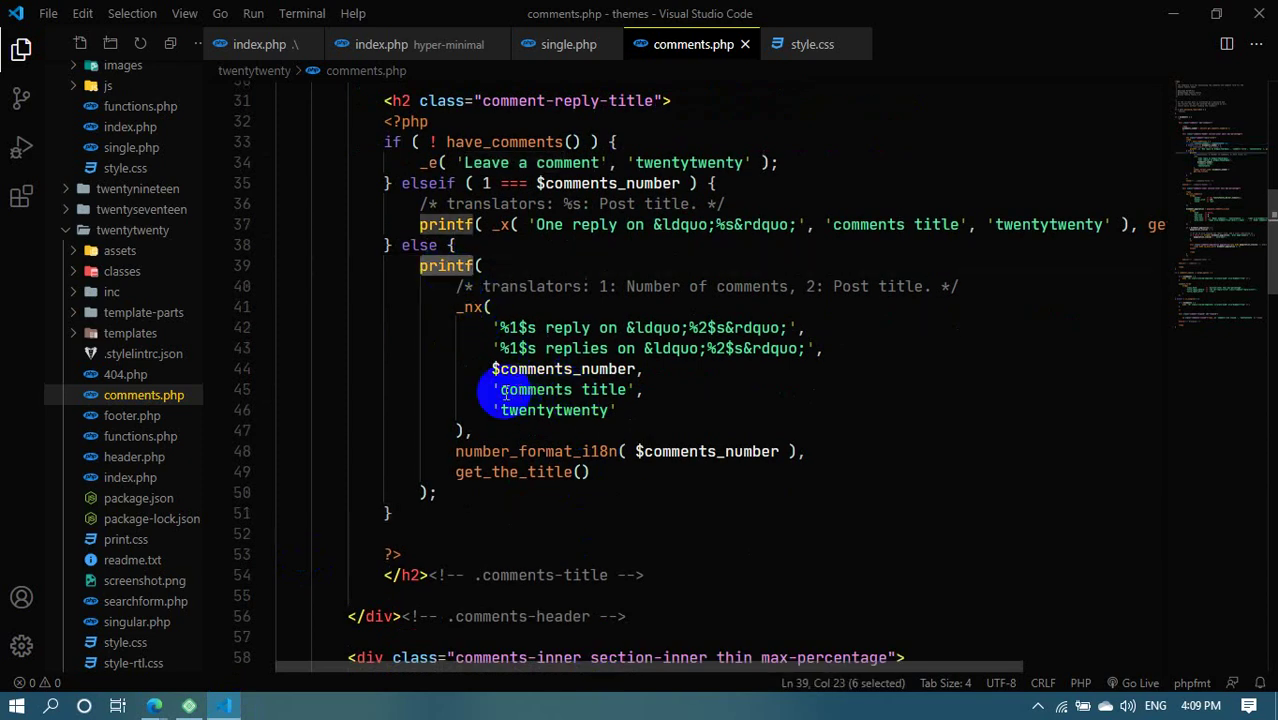
drag(502, 391, 537, 395)
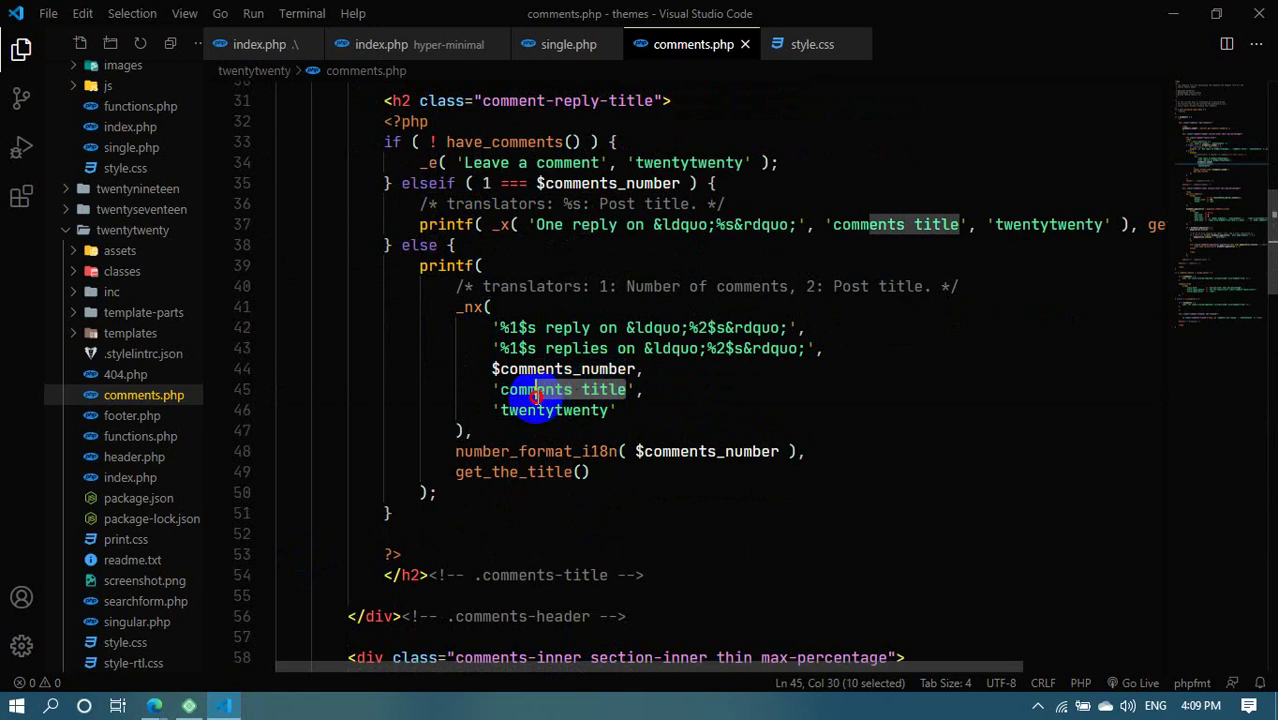
click(614, 328)
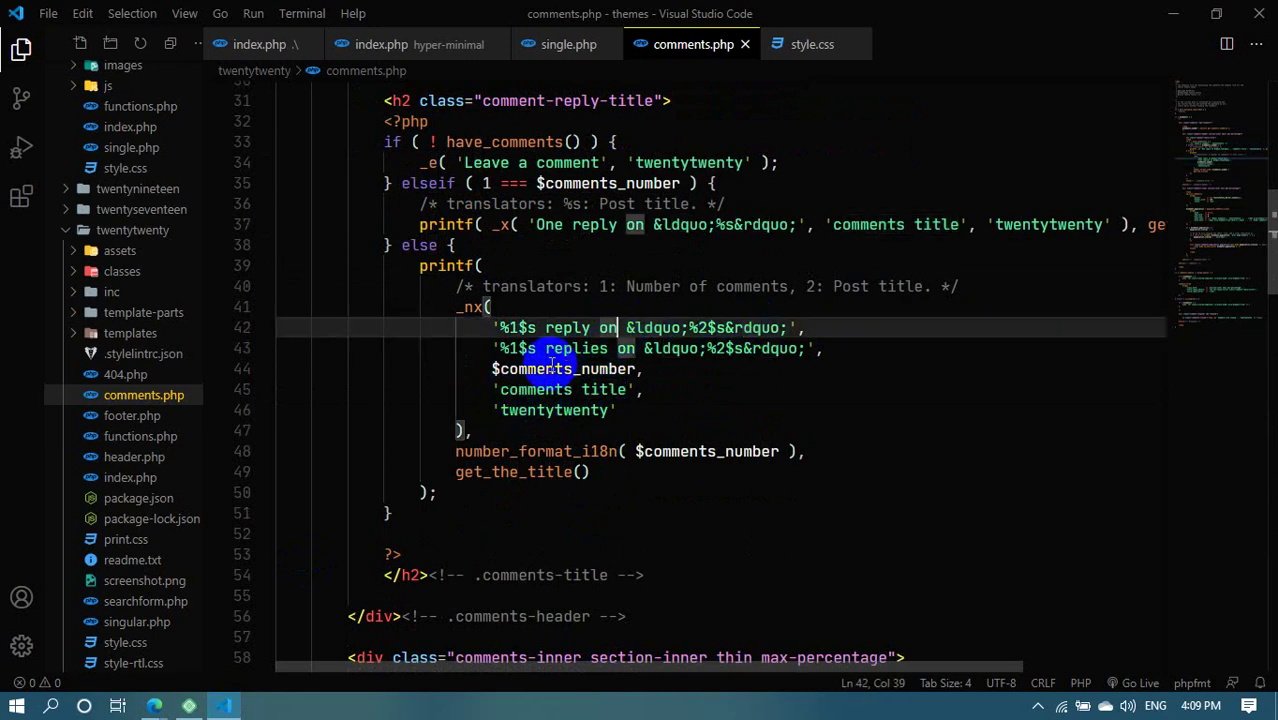
scroll(537, 447, down, 1)
double_click(541, 404)
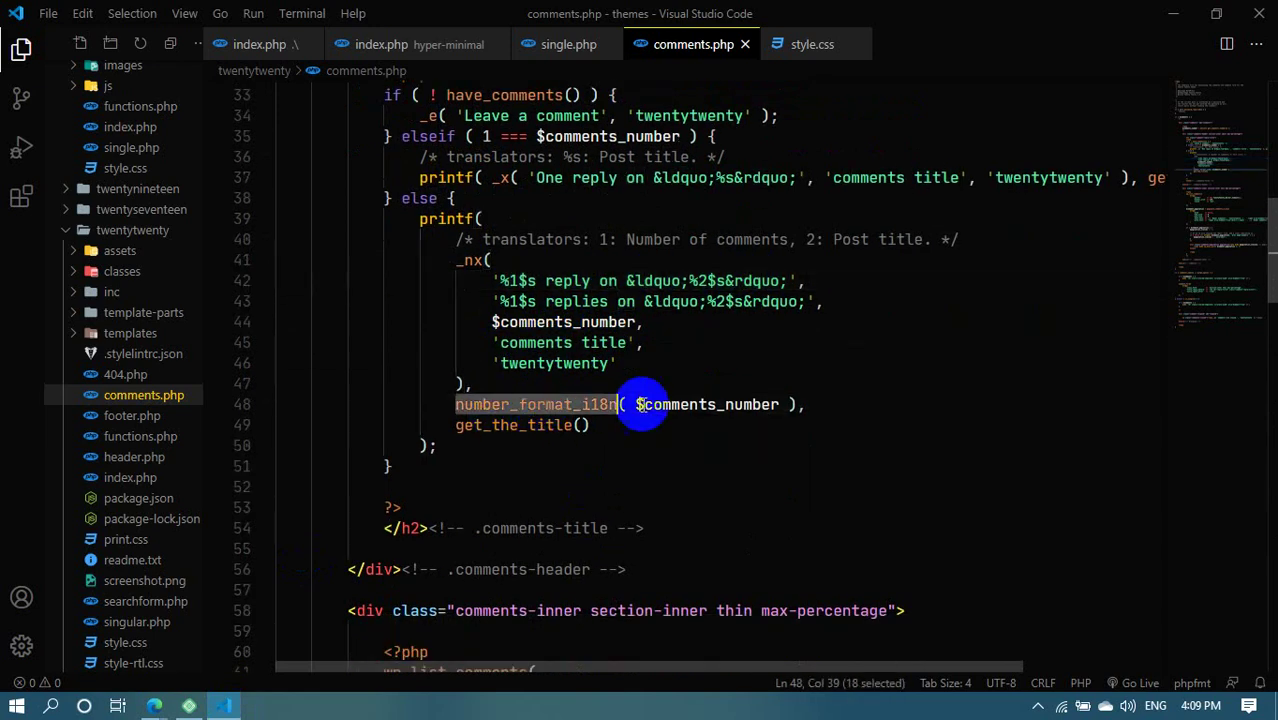
click(688, 404)
Examine the wp_list_comments() call in comments.php, highlighting its walker, style and avatar_size arguments
scroll(545, 440, down, 1)
scroll(609, 436, down, 2)
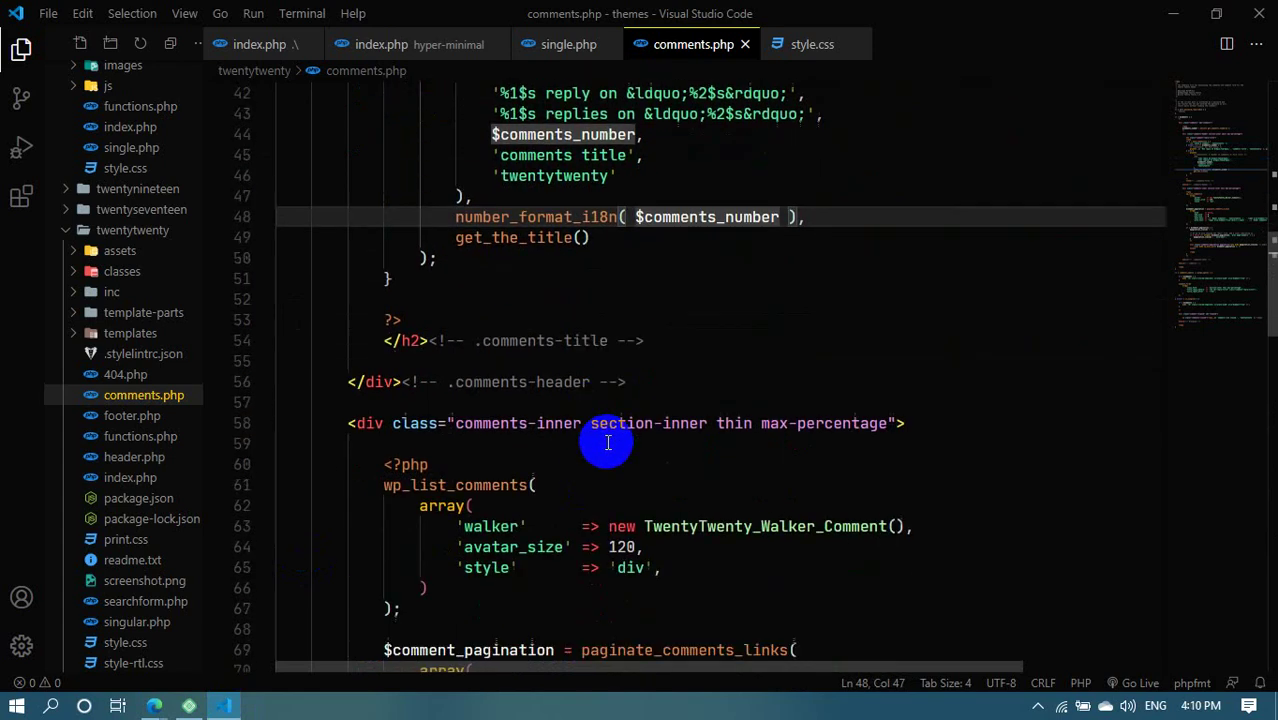
scroll(594, 438, down, 2)
scroll(422, 386, down, 1)
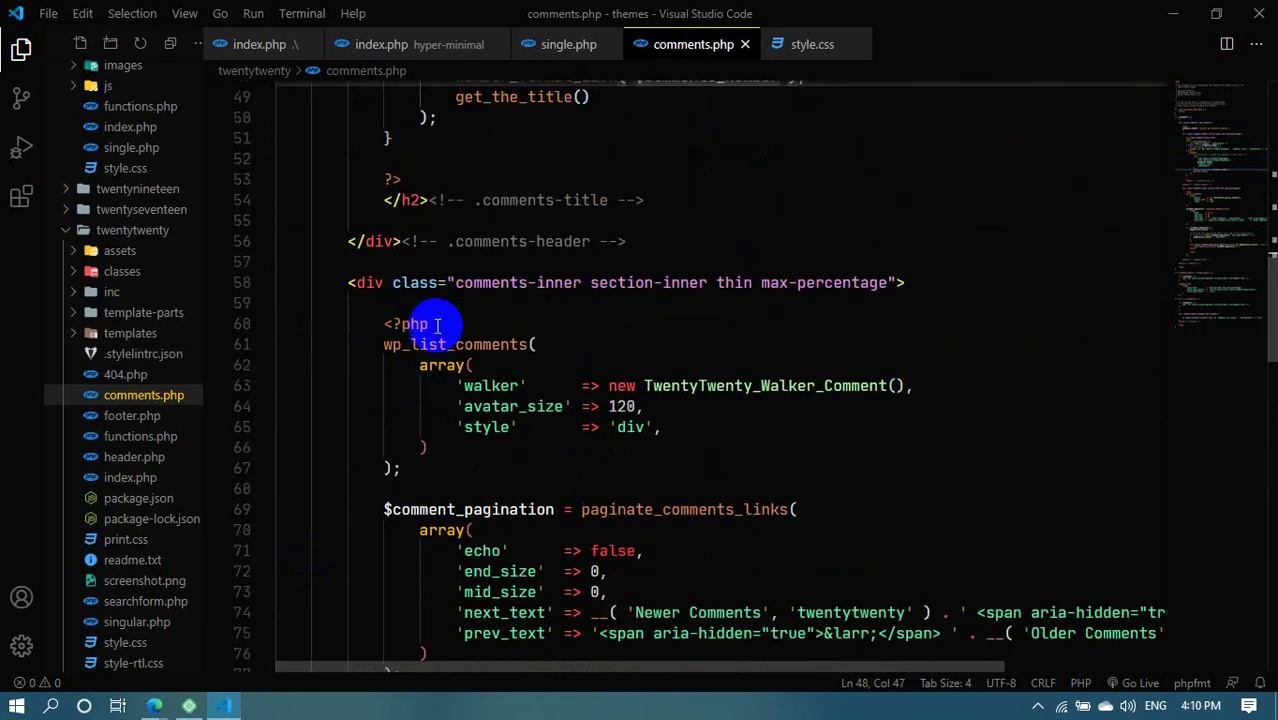
click(440, 343)
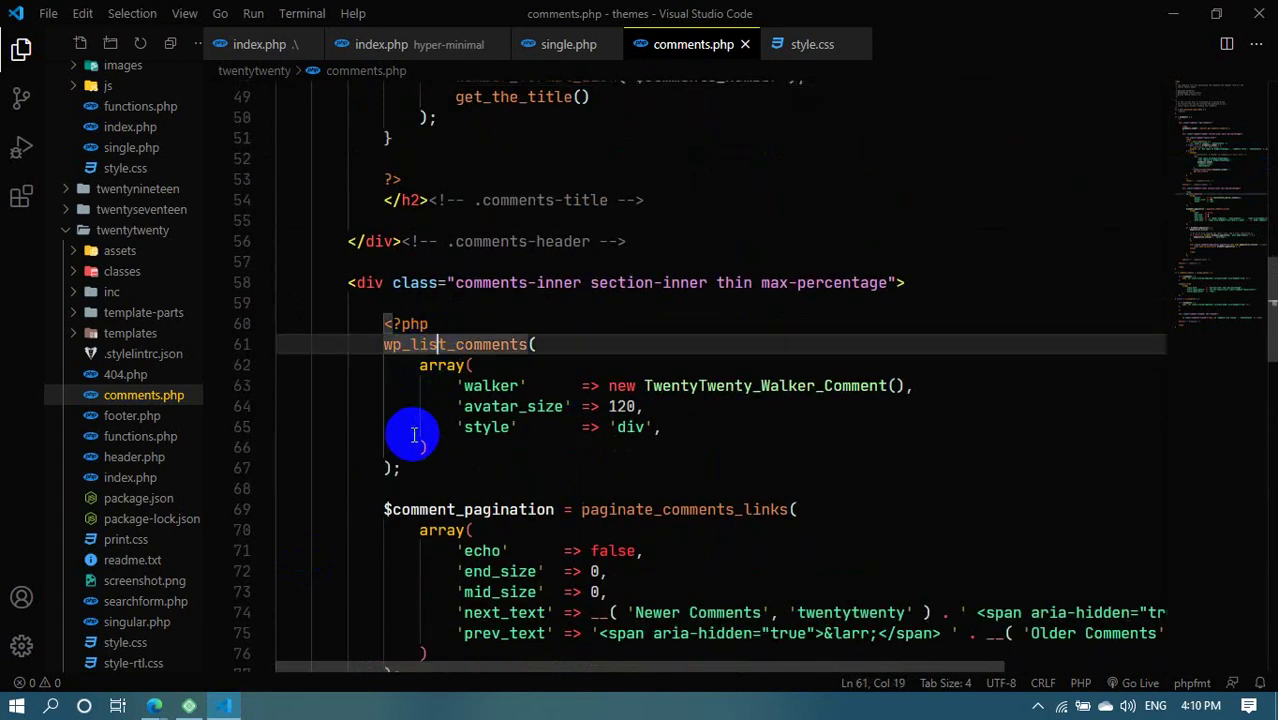
drag(411, 480, 533, 343)
click(533, 344)
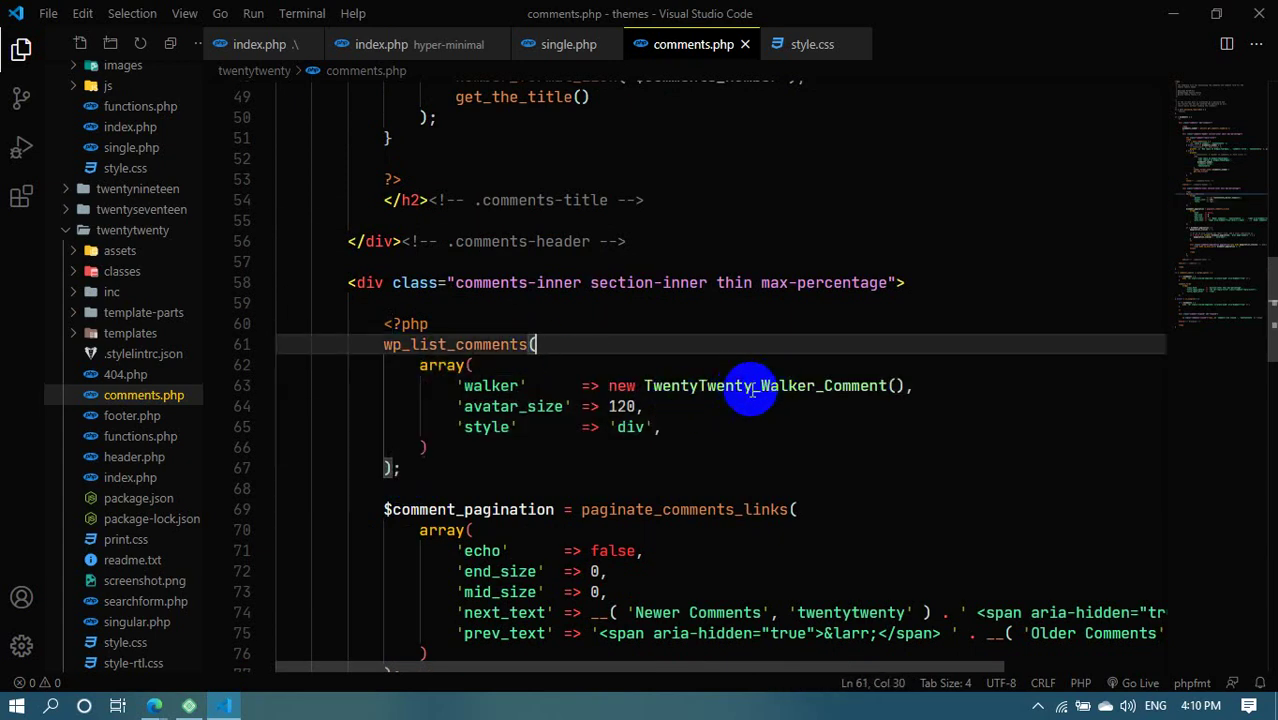
double_click(623, 386)
double_click(631, 427)
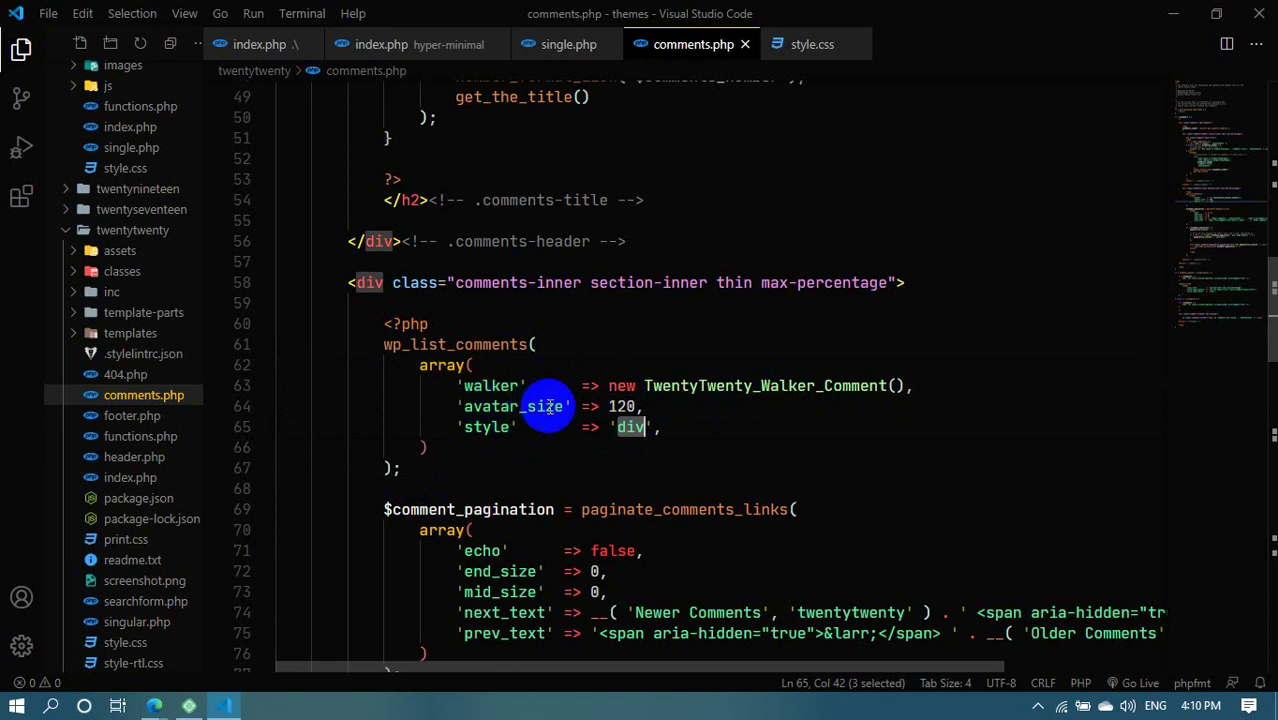
double_click(484, 406)
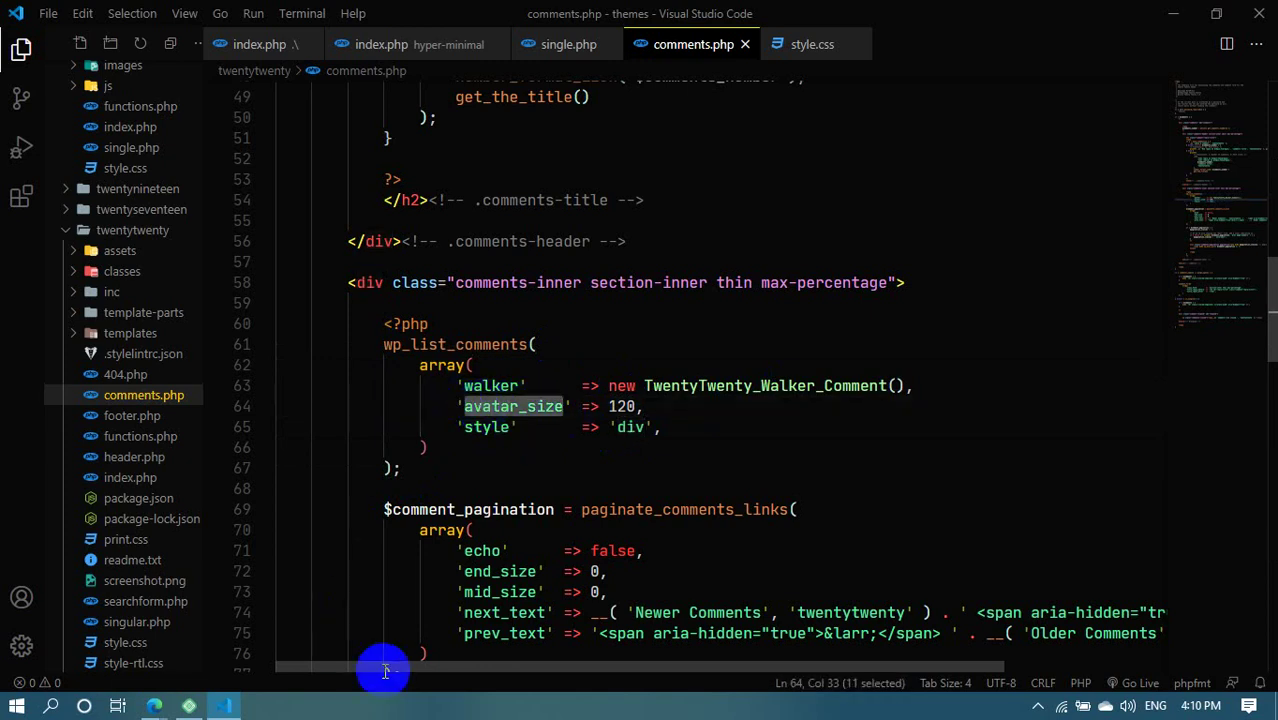
Switch to the browser and post the comment "Hello" on the "Minima quisquam aperiam dolore hic culpa" post
mouse_move(154, 700)
click(100, 662)
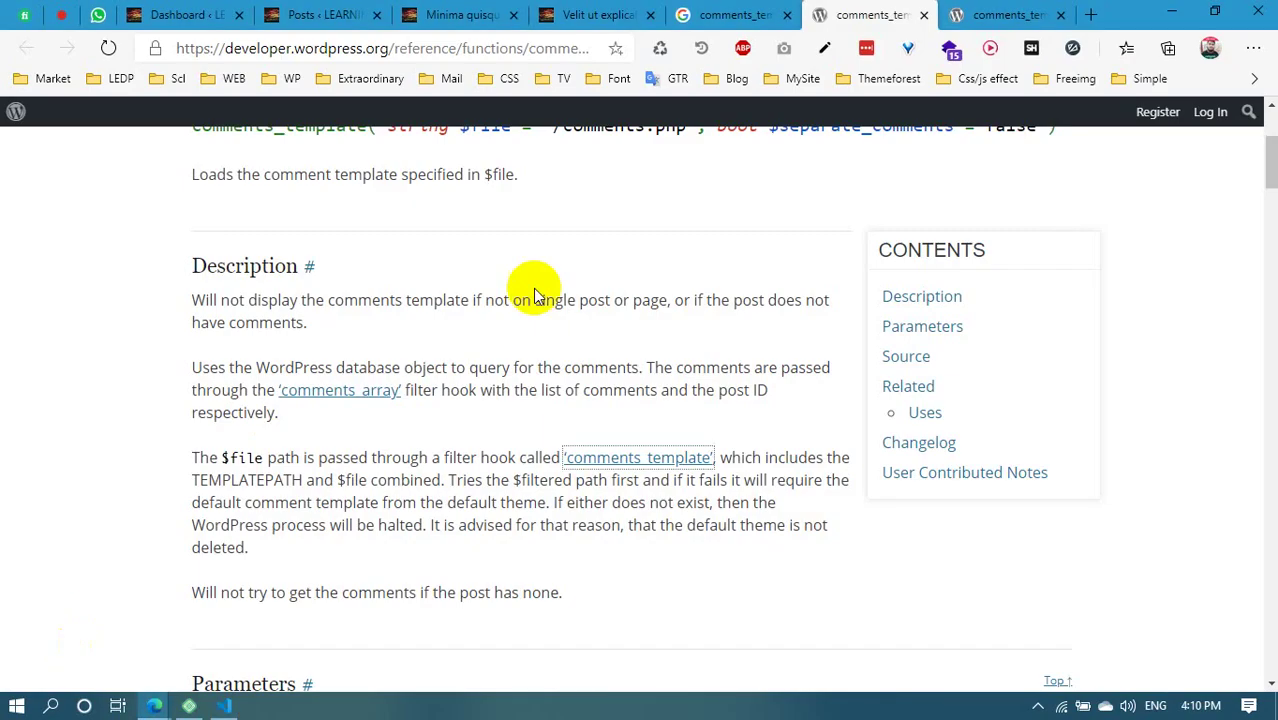
click(737, 14)
click(465, 14)
click(585, 14)
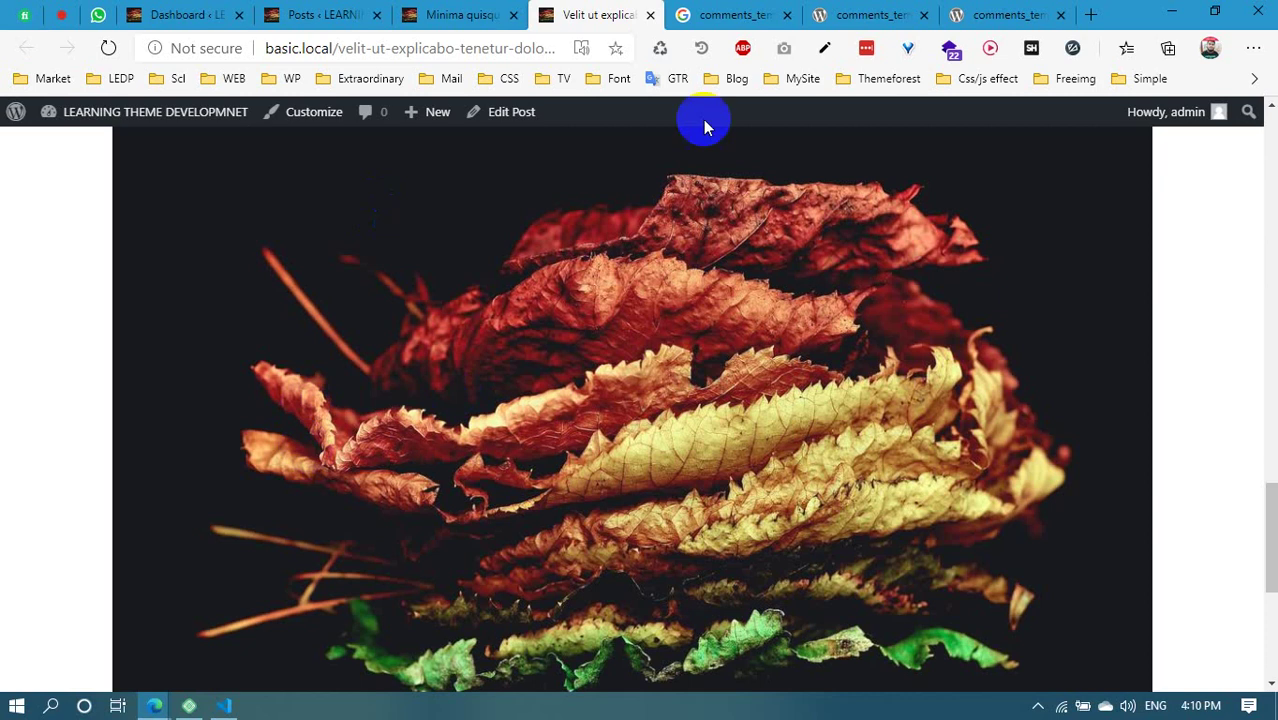
click(460, 14)
scroll(300, 480, up, 3)
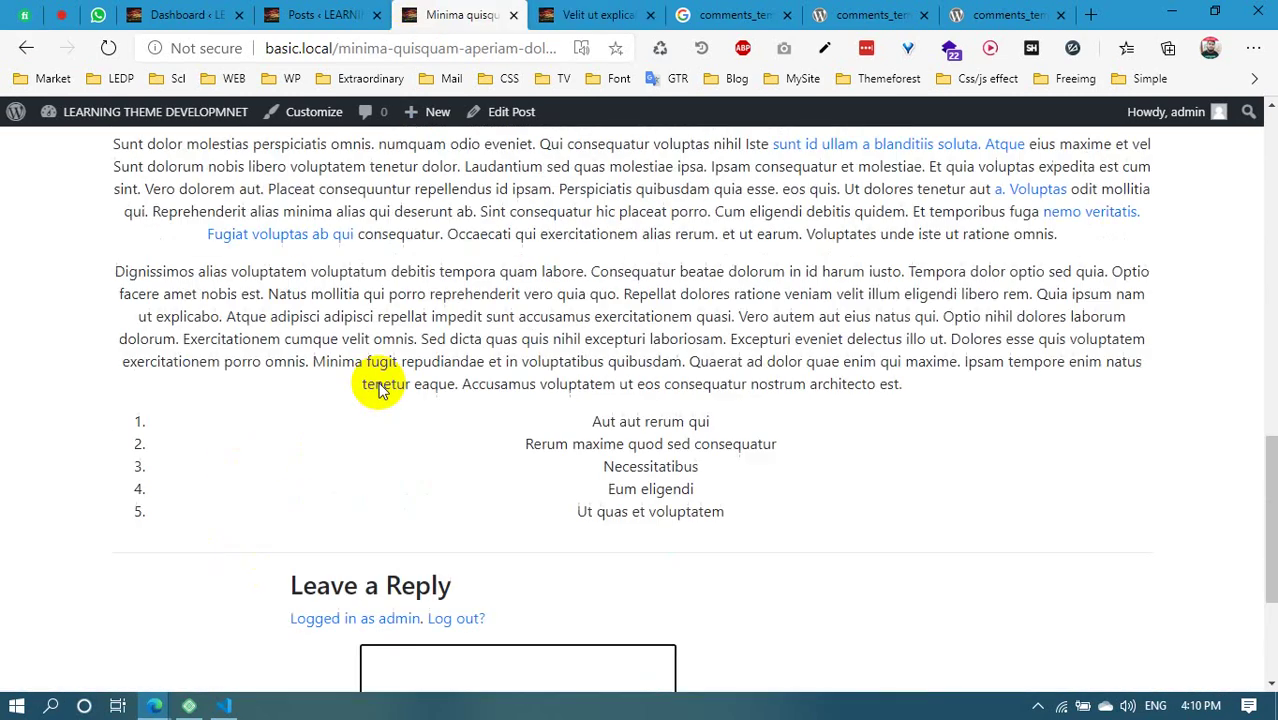
scroll(375, 410, down, 1)
click(410, 596)
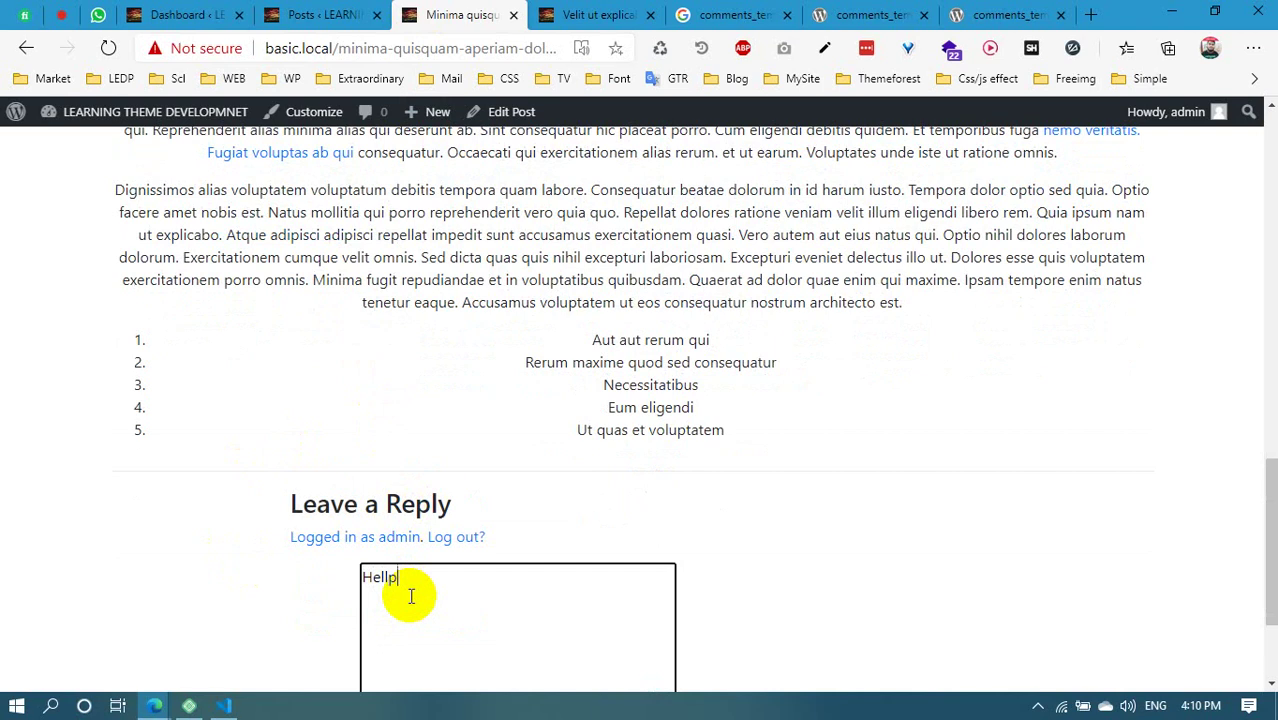
scroll(410, 596, down, 2)
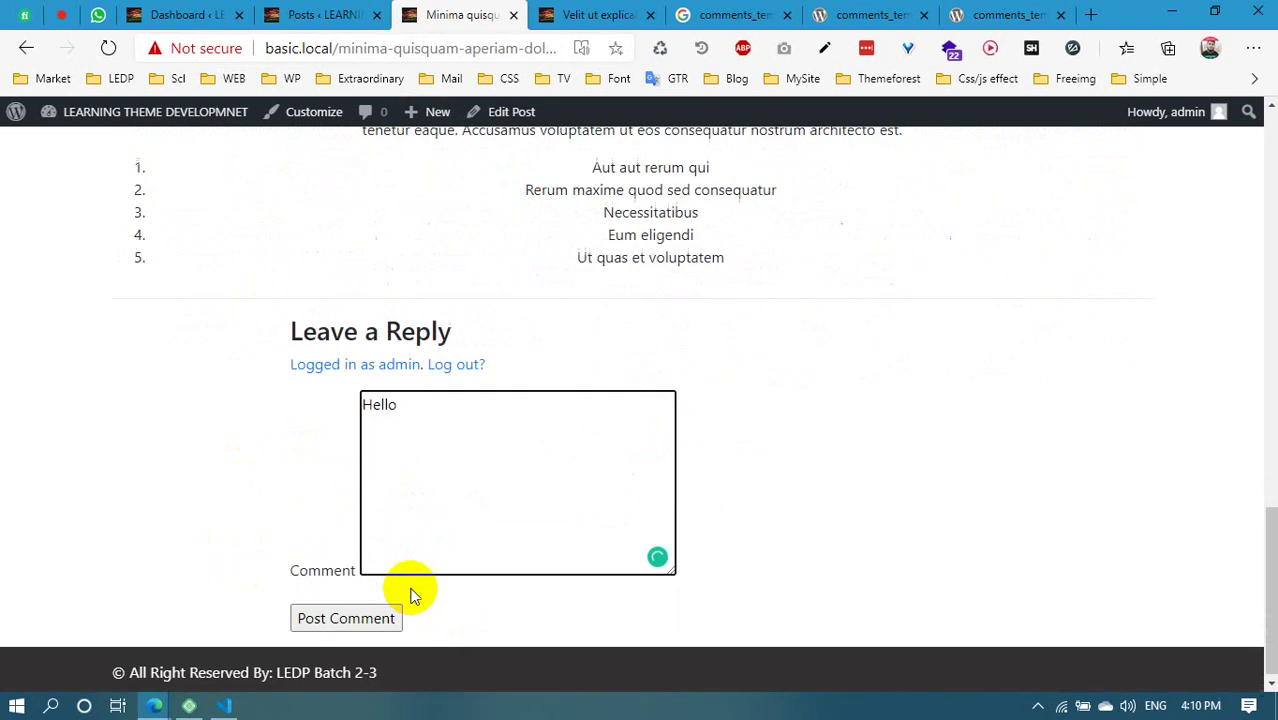
click(315, 615)
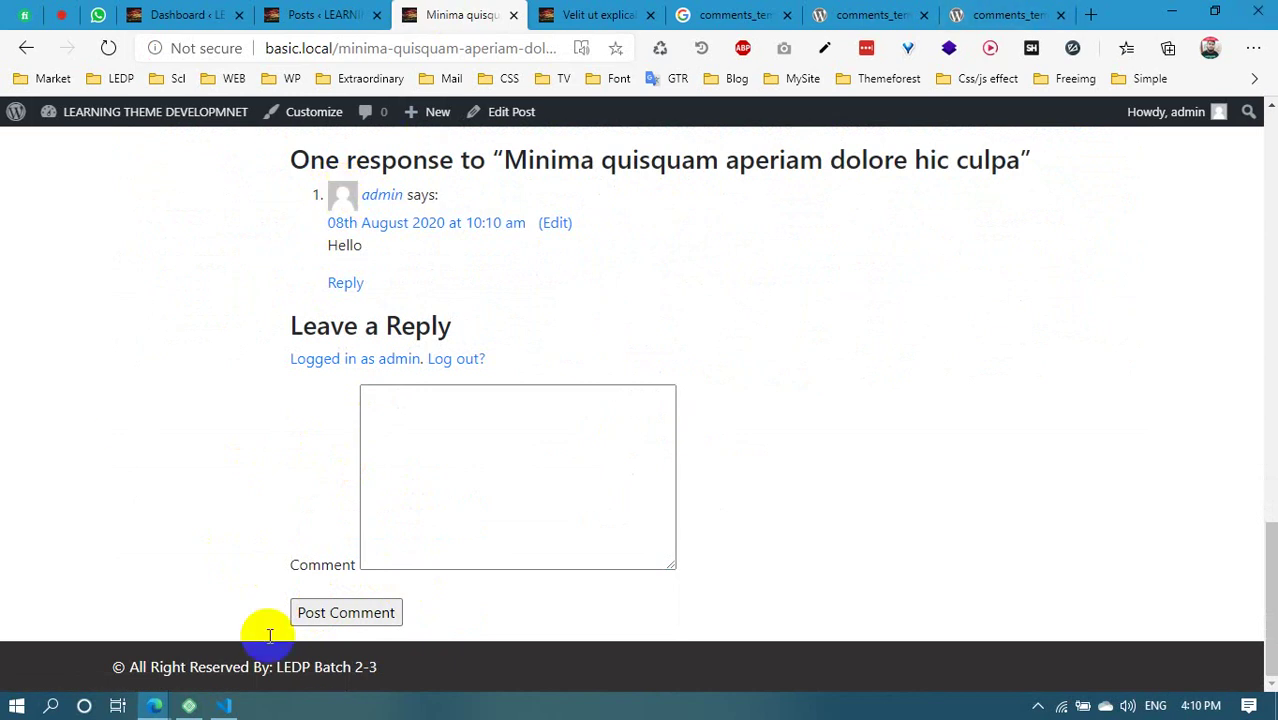
Switch to Visual Studio Code and examine the paginate_comments_links() arguments, highlighting the 'Newer Comments' text and the arrow span in prev_text
click(226, 708)
scroll(571, 428, down, 2)
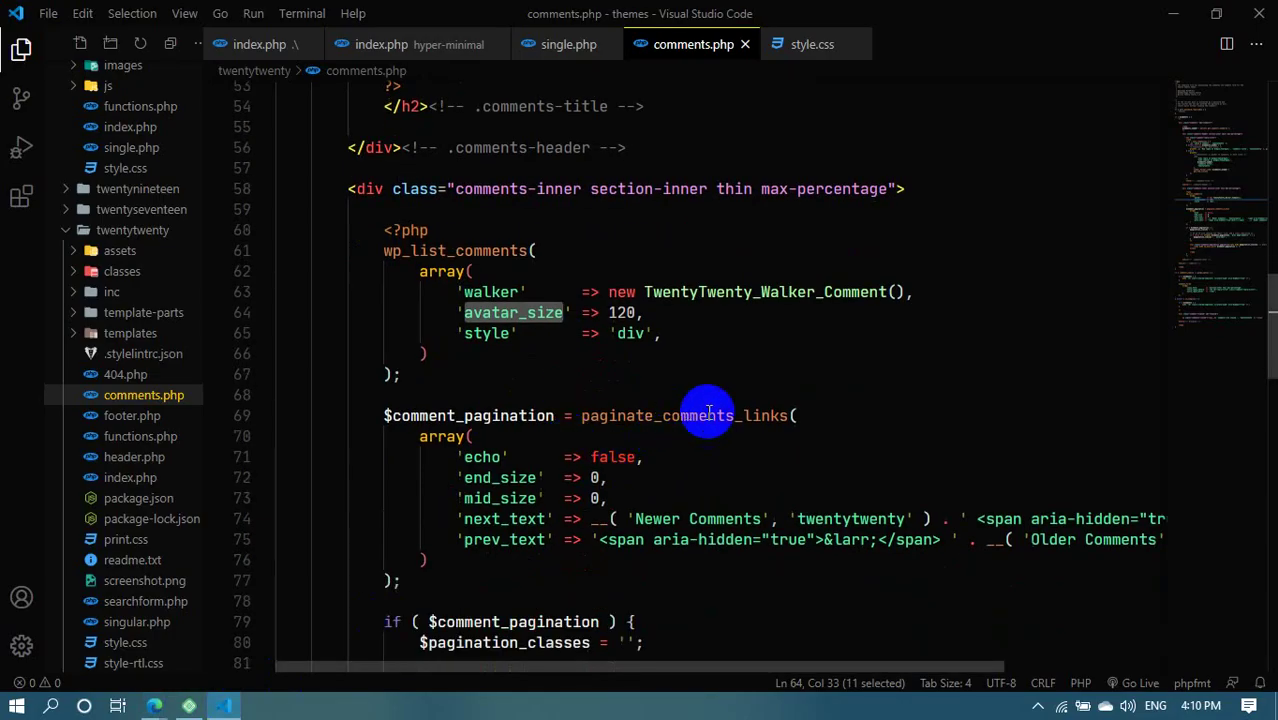
scroll(650, 434, down, 1)
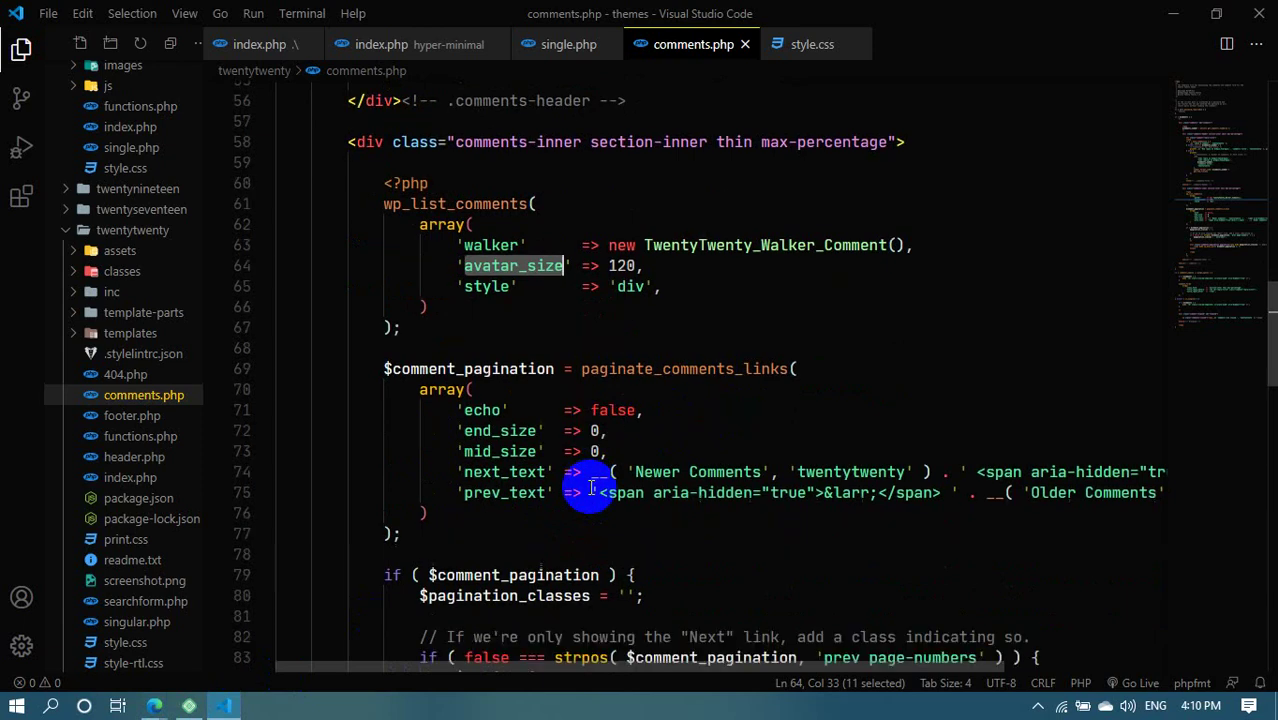
drag(636, 472, 689, 474)
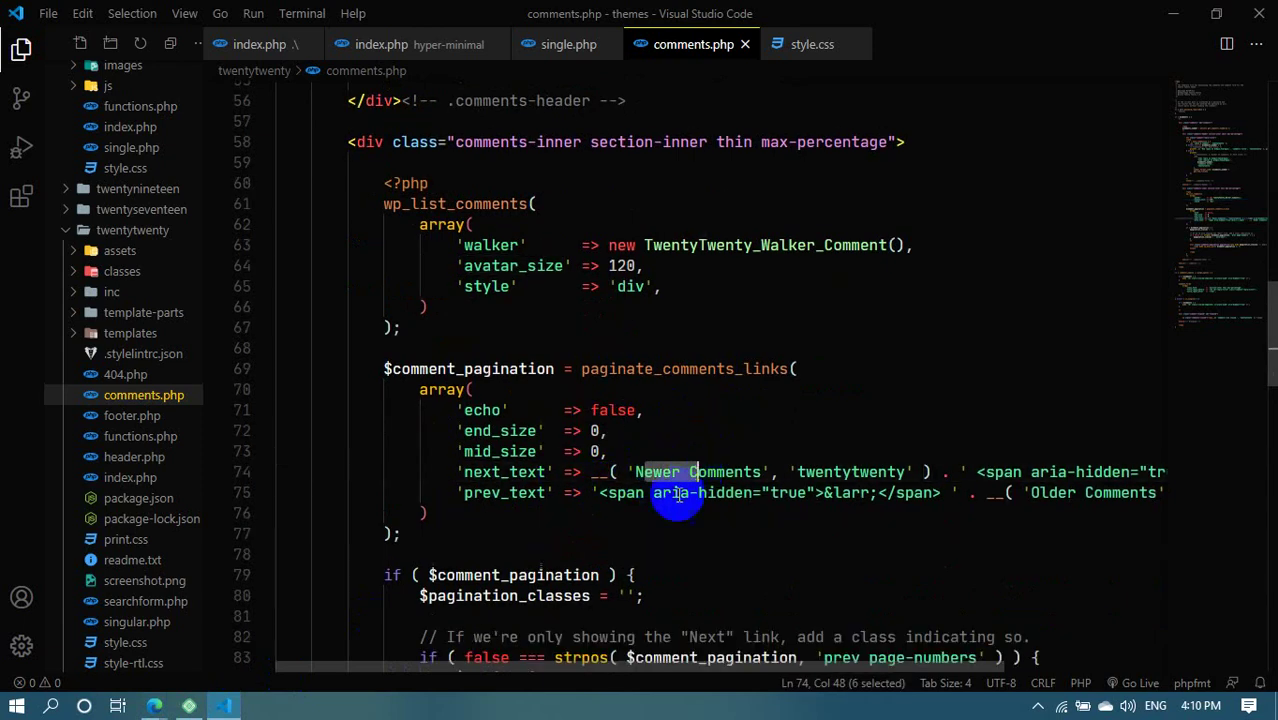
drag(611, 495, 748, 495)
click(583, 495)
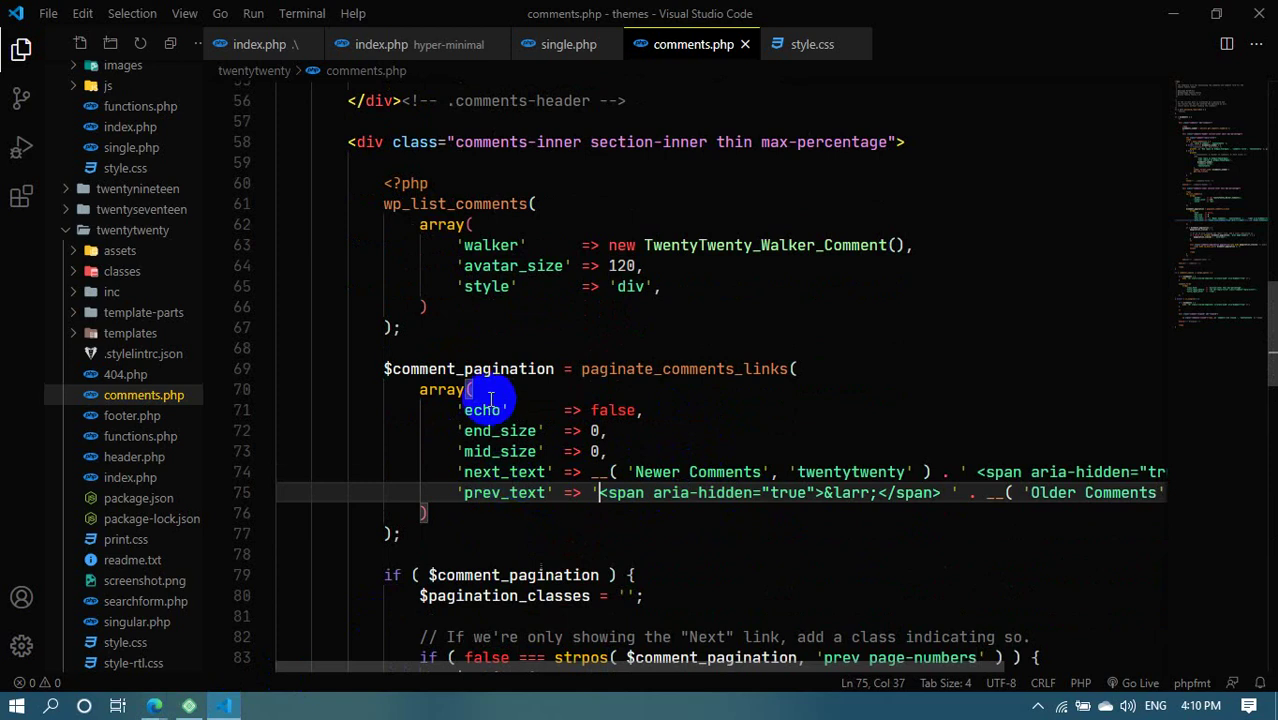
scroll(497, 480, down, 5)
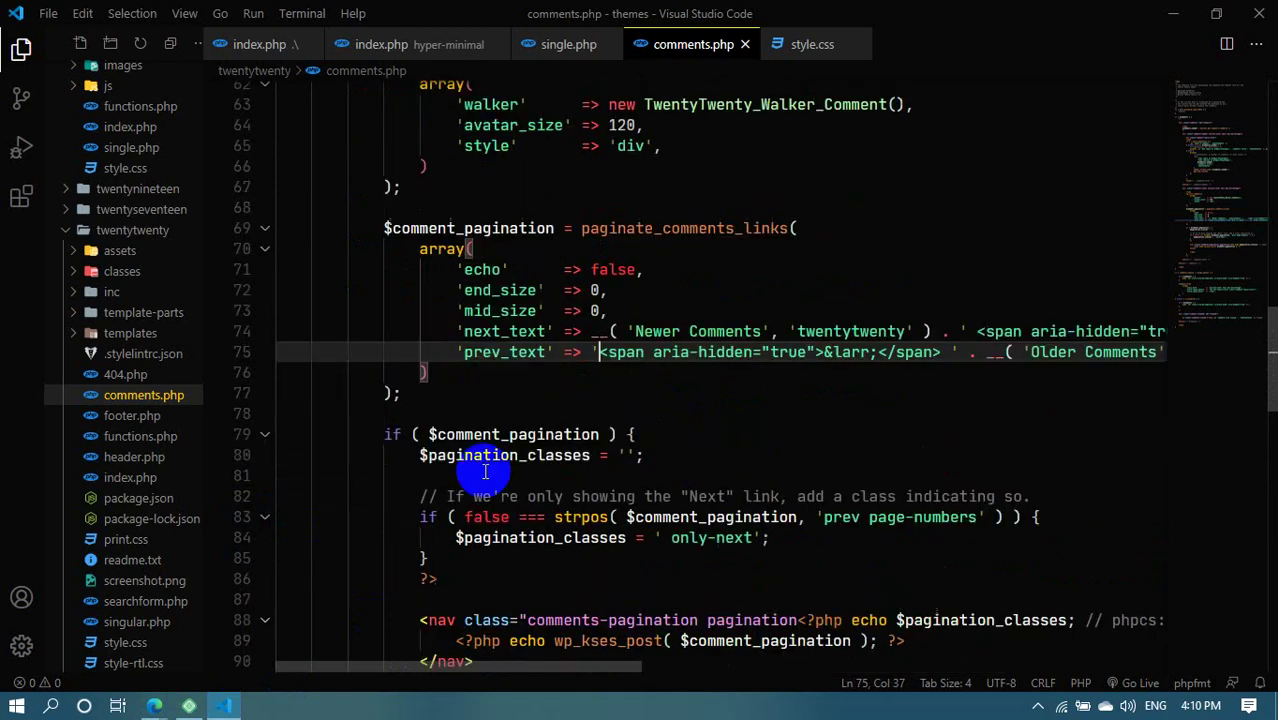
scroll(492, 490, down, 2)
scroll(600, 400, up, 2)
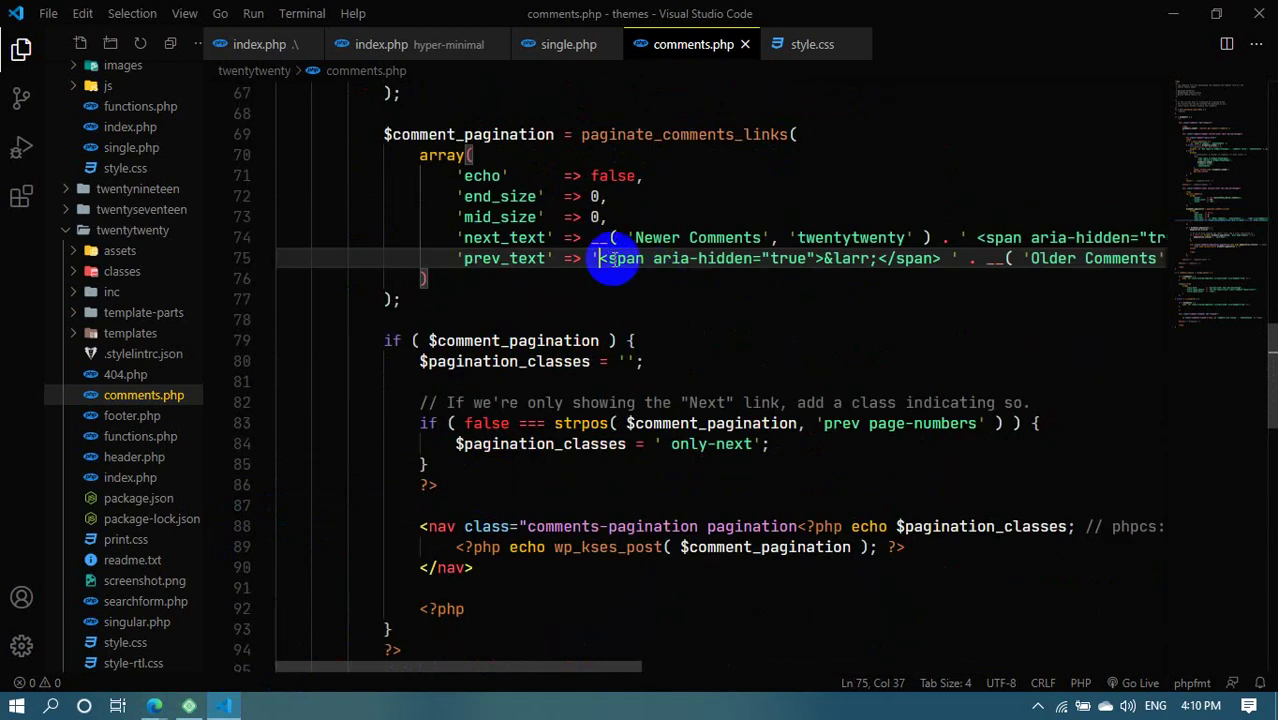
drag(600, 258, 915, 262)
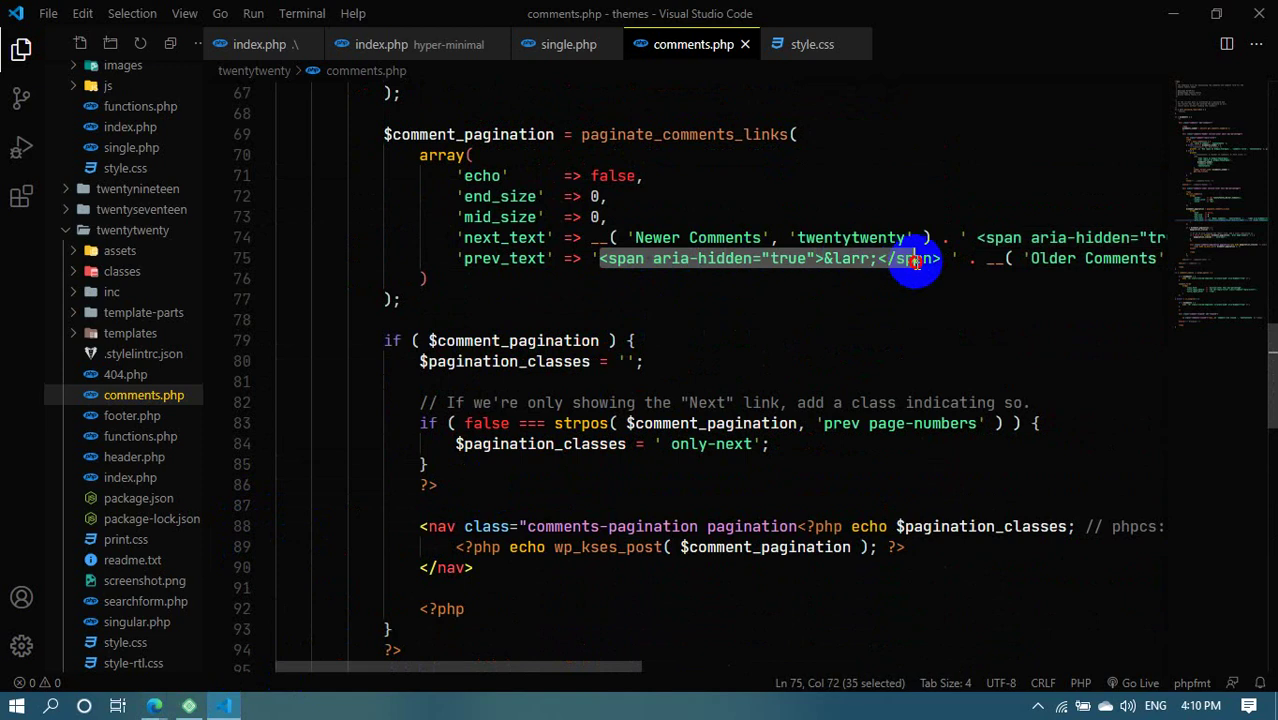
Examine the rest of comments.php, from the pagination markup through comment_form() to the 'Comments are closed.' paragraph
scroll(625, 420, down, 2)
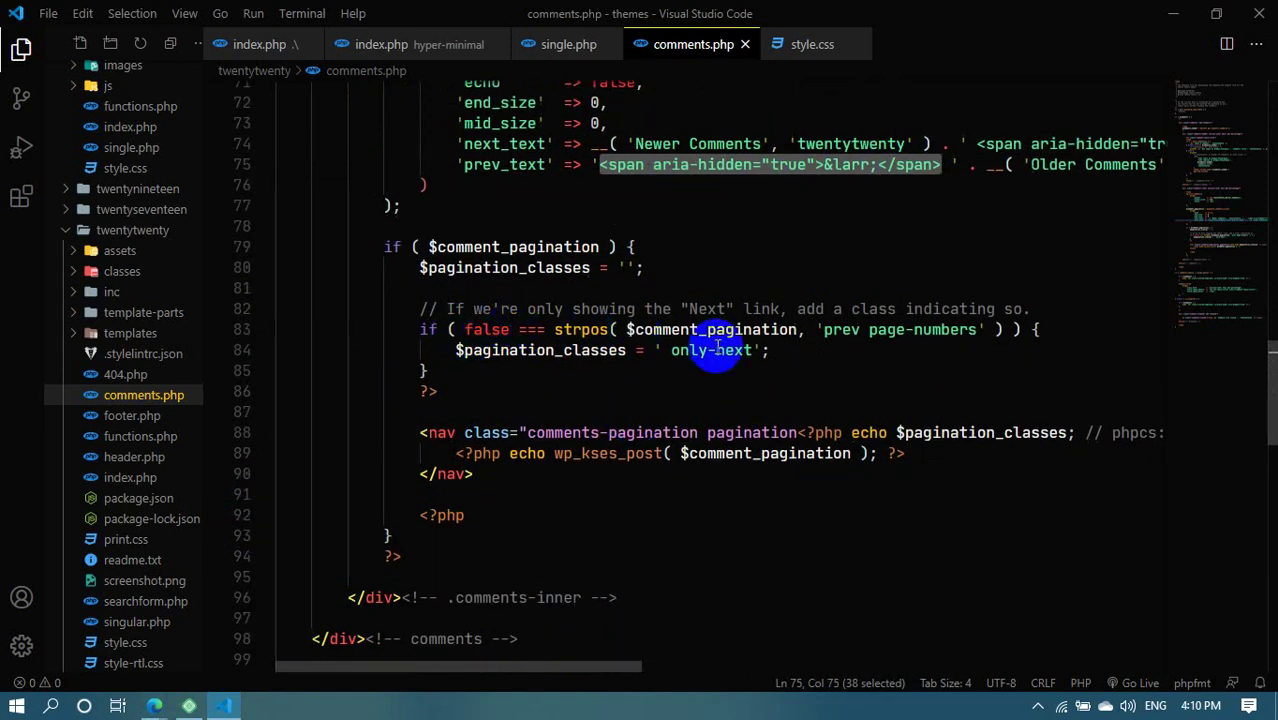
scroll(716, 346, down, 10)
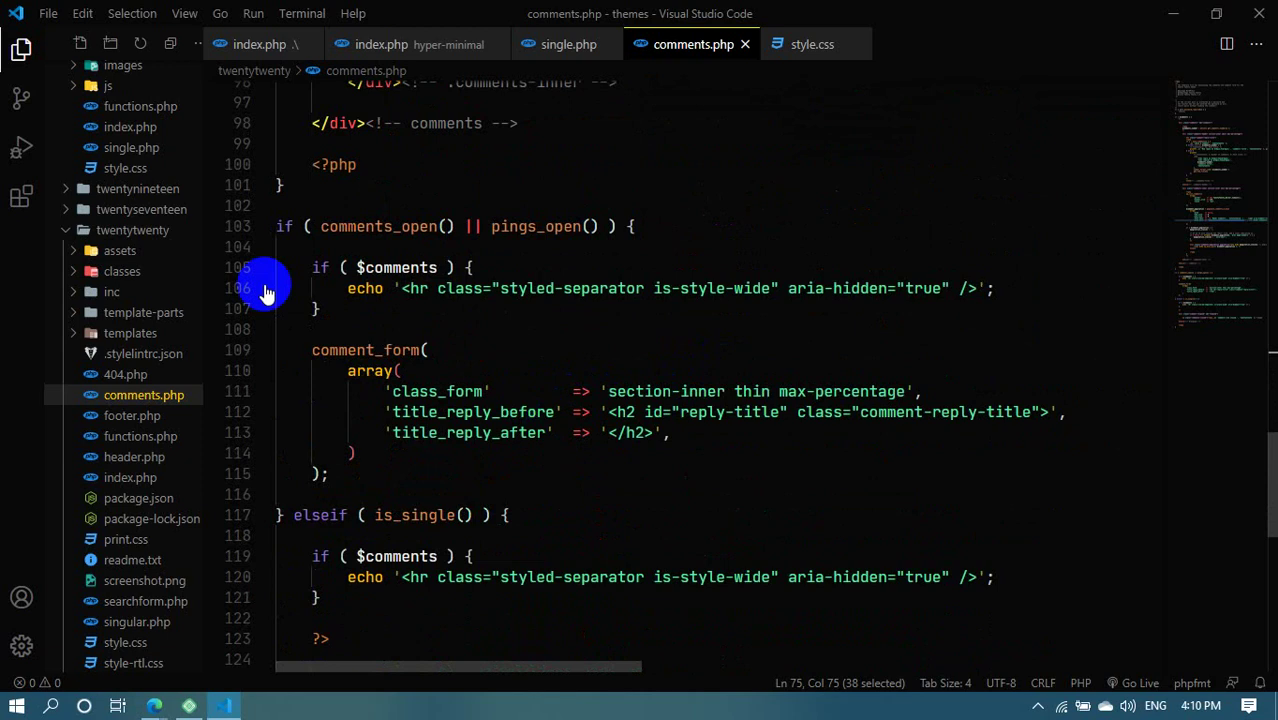
scroll(330, 268, down, 7)
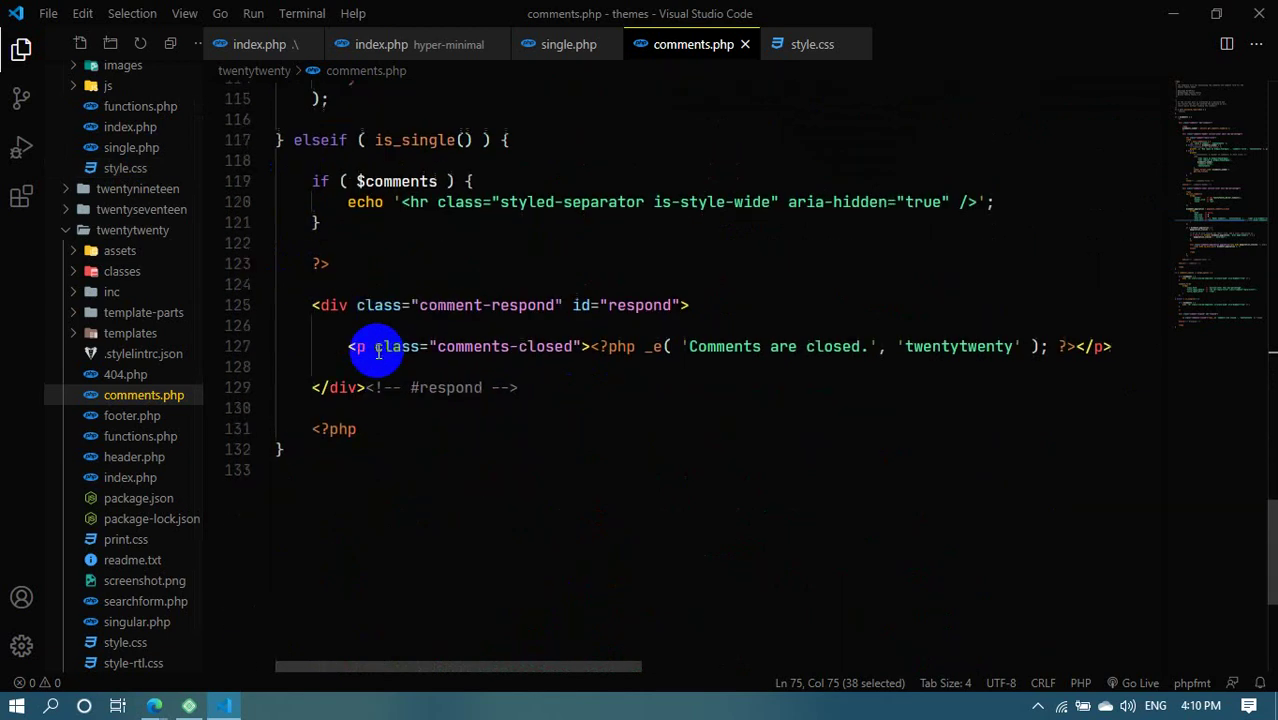
scroll(379, 352, down, 2)
scroll(500, 400, up, 2)
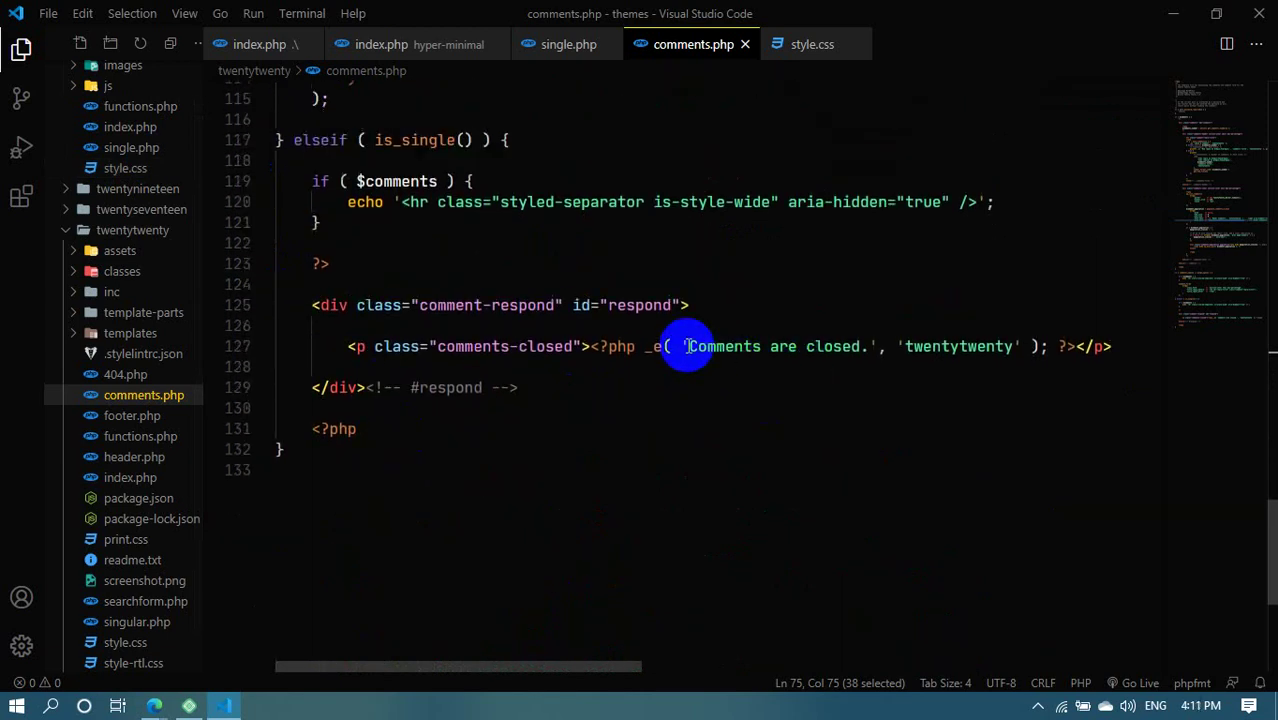
Review comments.php from the 'Comments are closed.' paragraph back to the file header, highlighting the first $comments condition
drag(688, 346, 797, 346)
click(941, 346)
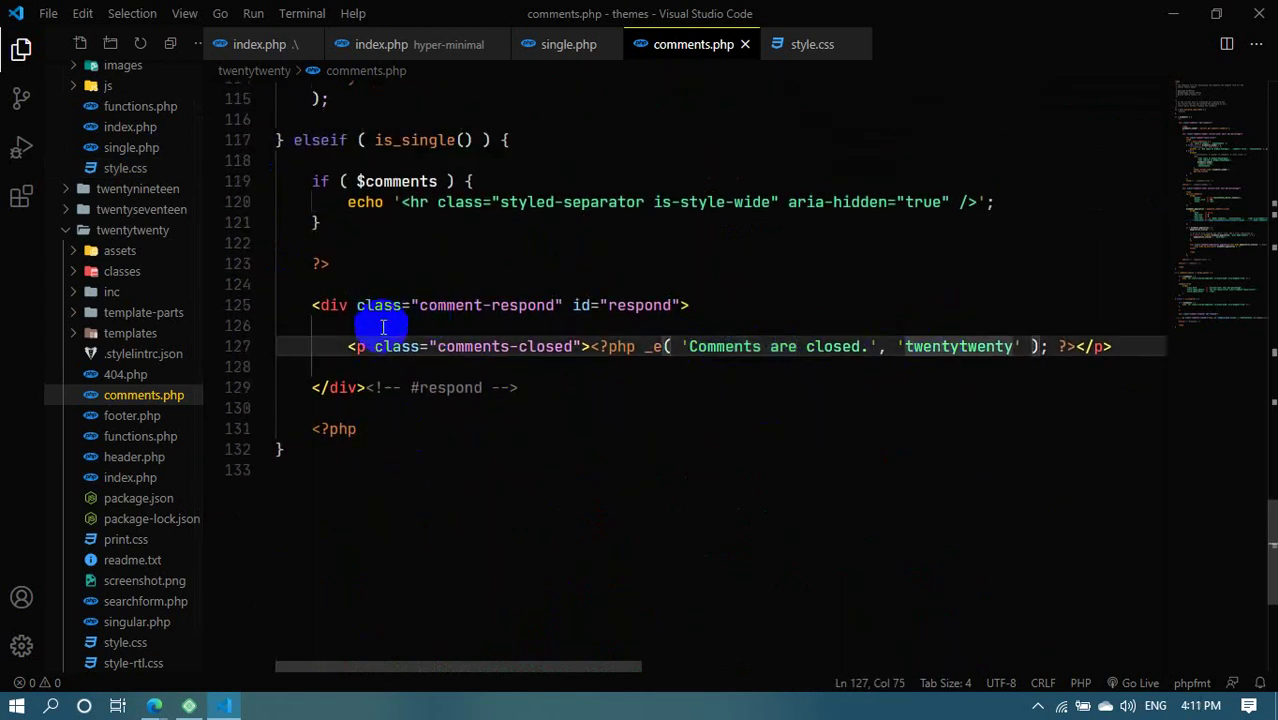
scroll(520, 360, up, 2)
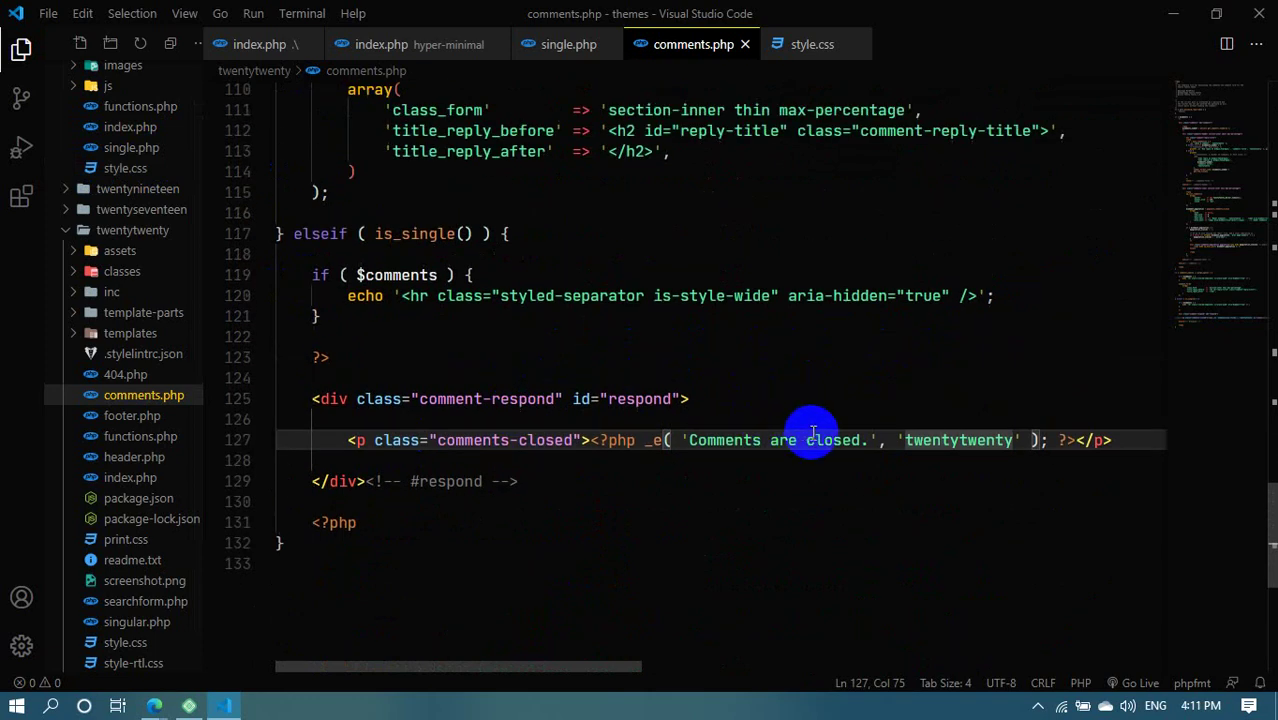
scroll(542, 437, up, 3)
scroll(422, 434, down, 2)
scroll(427, 437, up, 1)
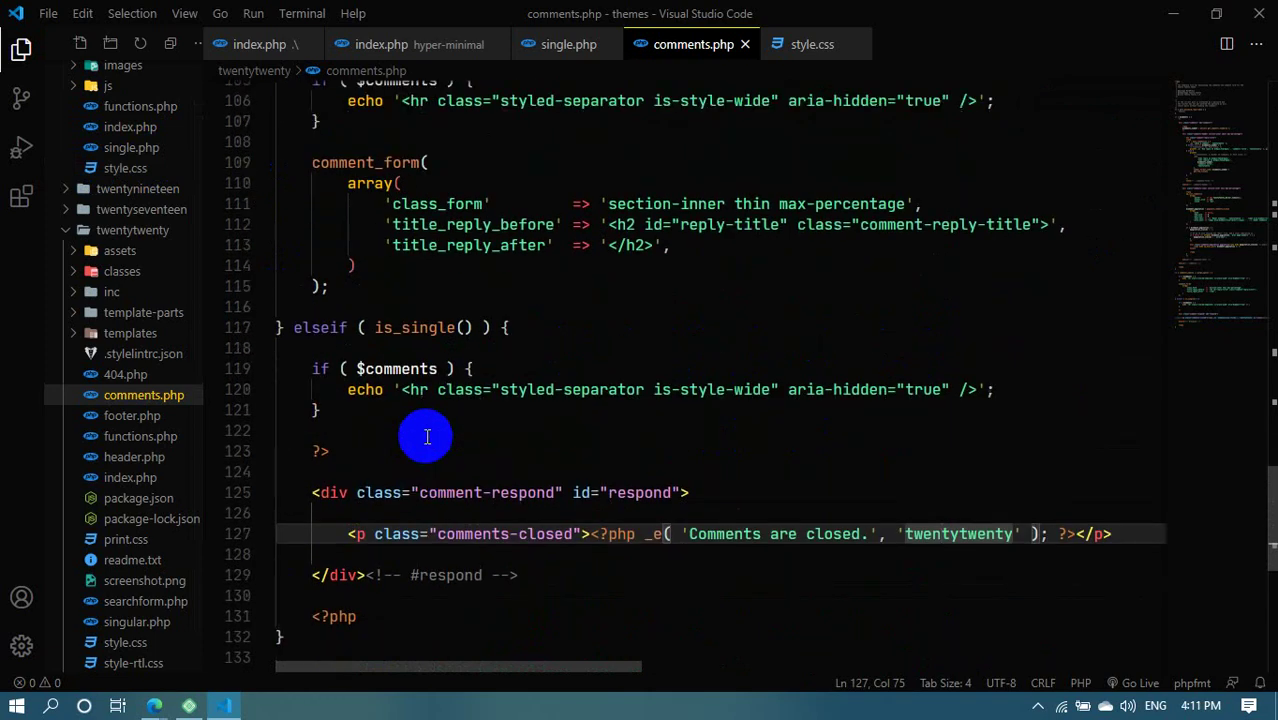
scroll(336, 366, up, 17)
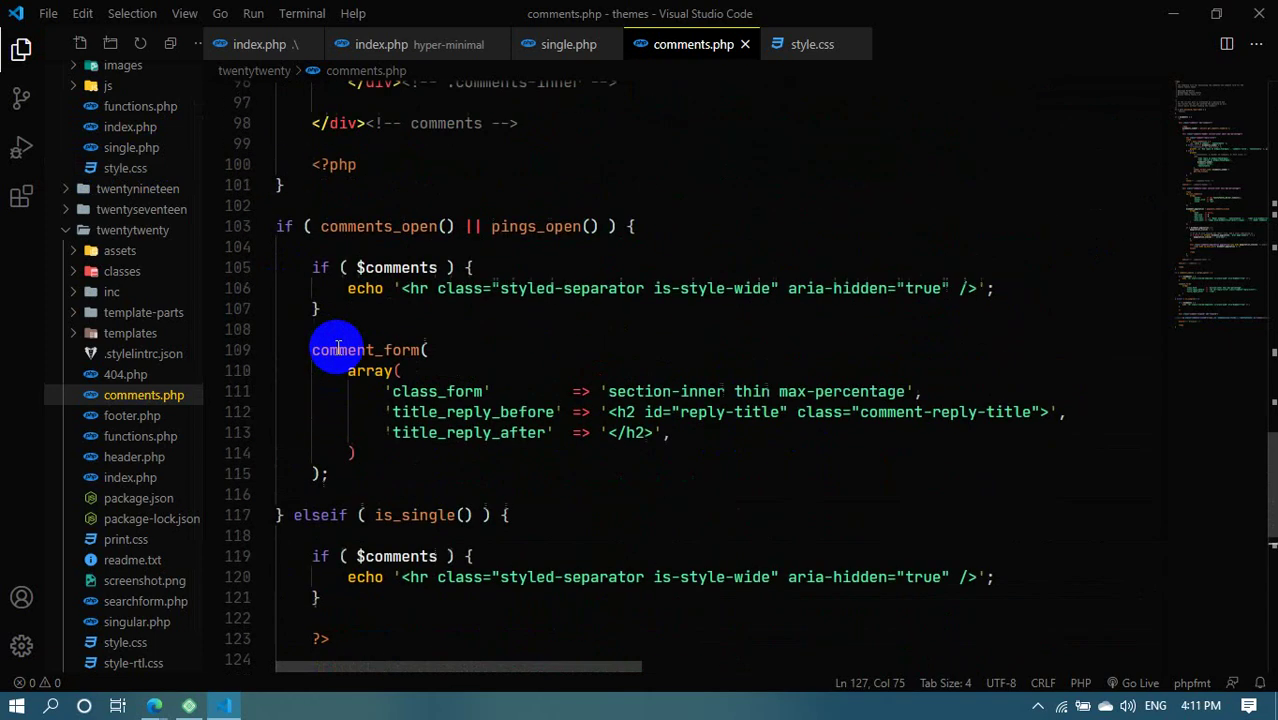
scroll(336, 306, up, 14)
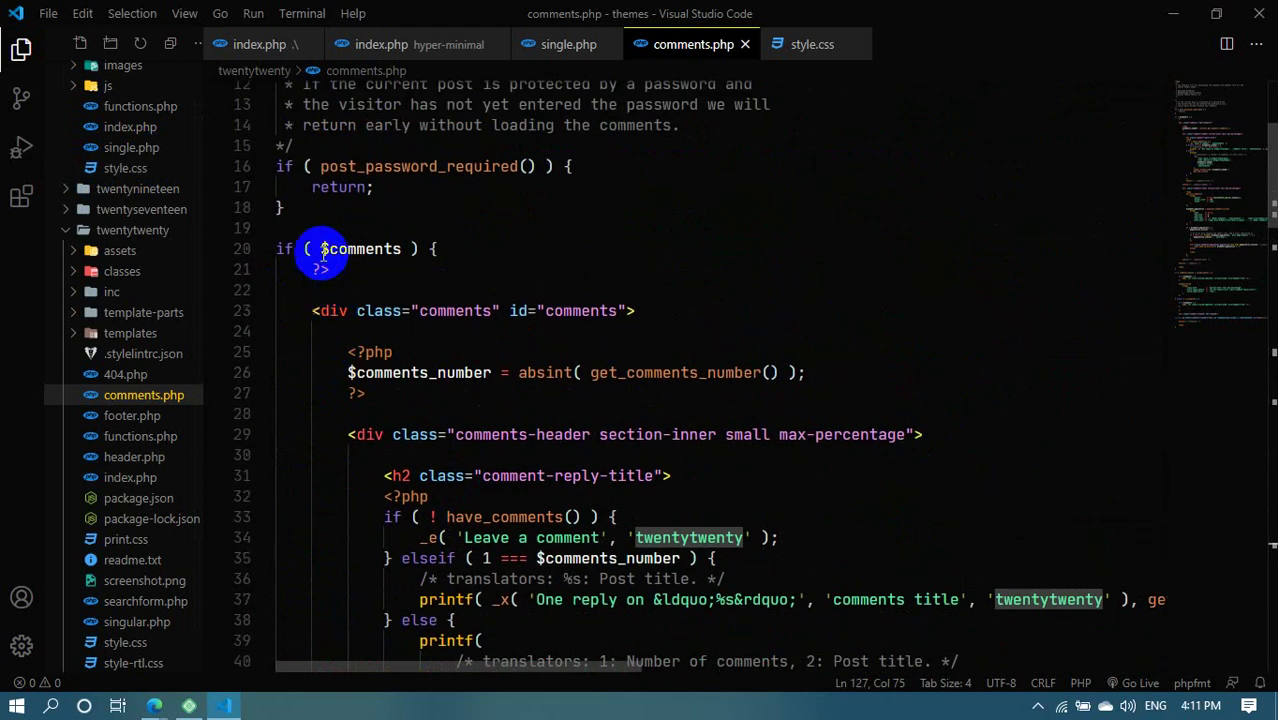
drag(322, 253, 375, 253)
scroll(360, 310, up, 4)
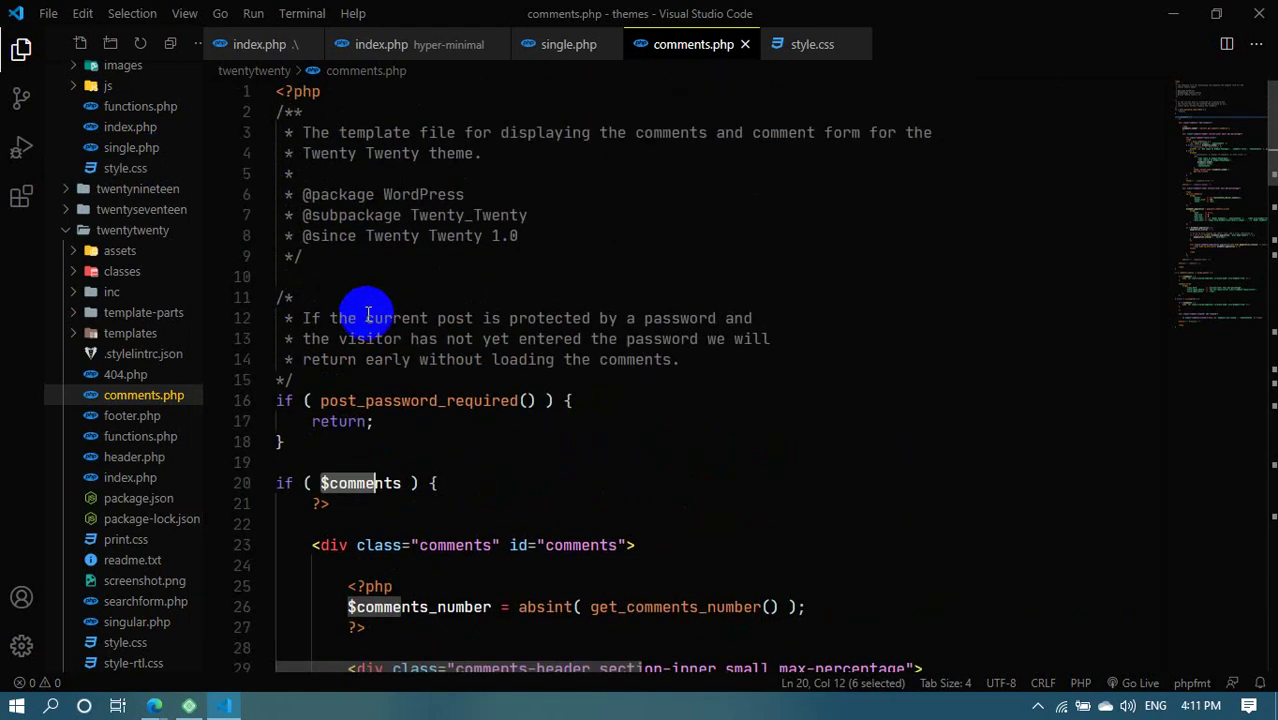
Examine the comments.php pagination block, the closing comments-inner and comments divs, and the ending comment-respond markup
scroll(368, 316, down, 20)
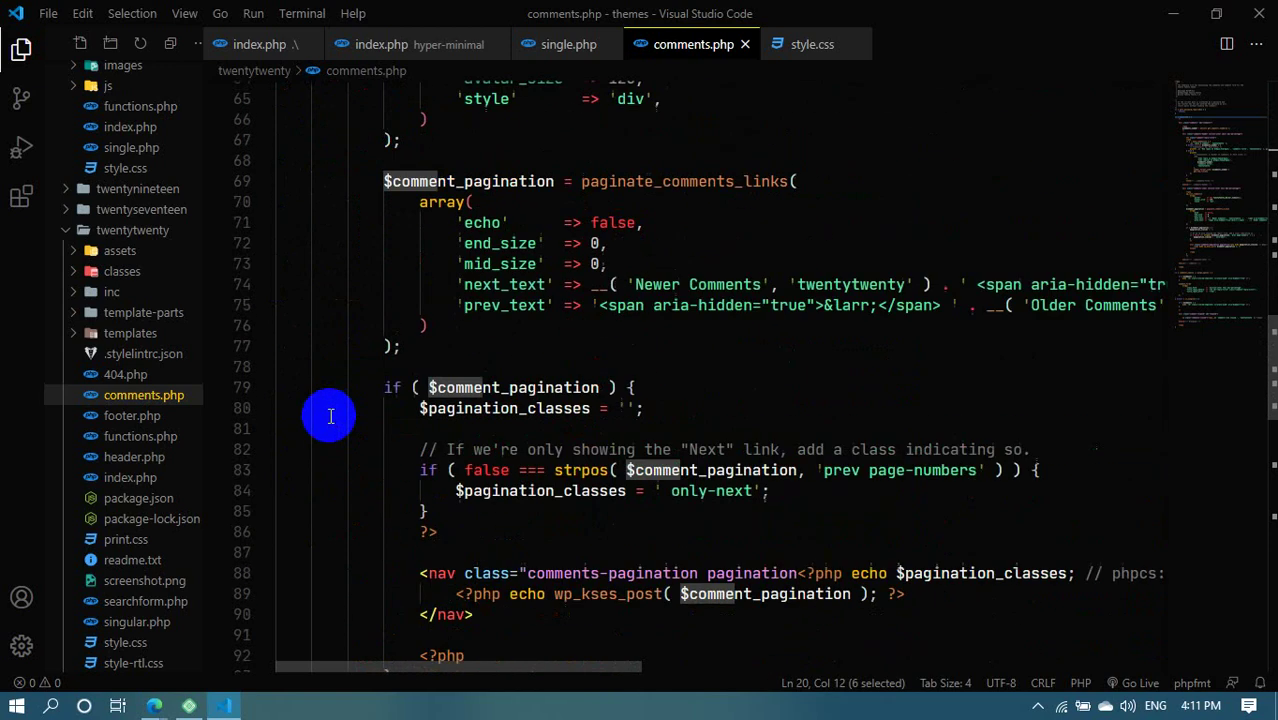
scroll(330, 416, down, 7)
drag(379, 357, 278, 249)
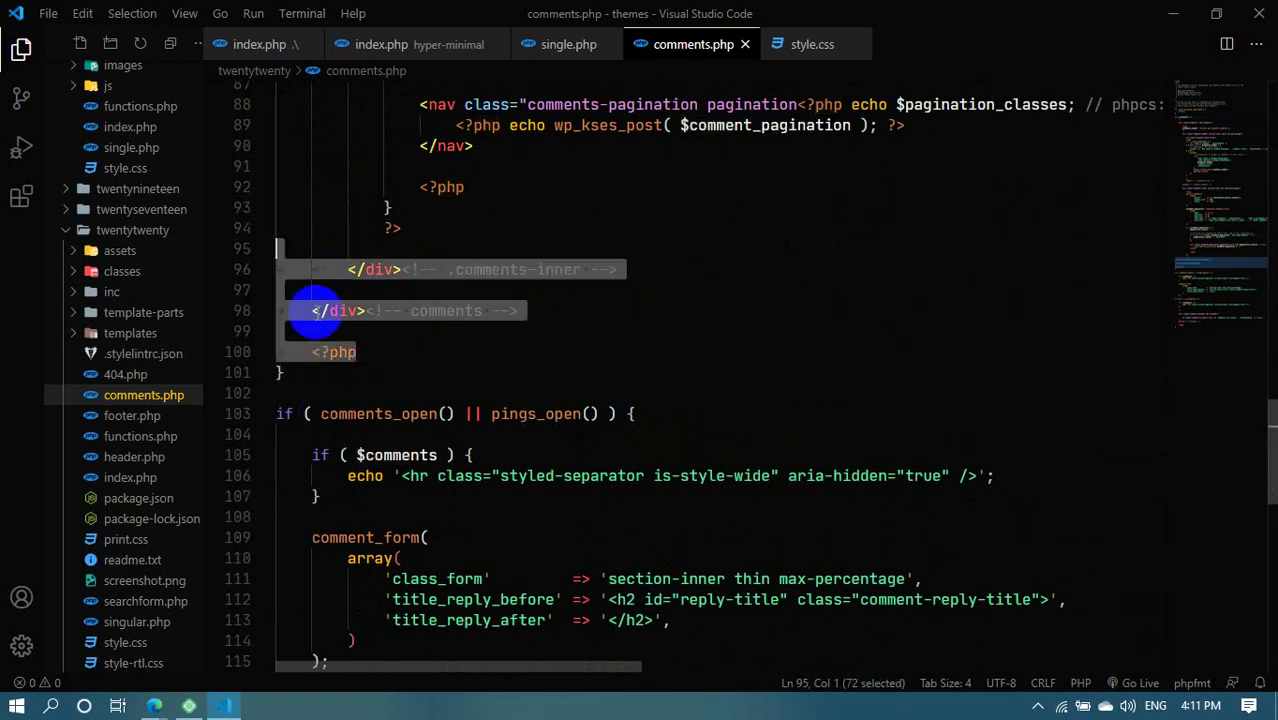
scroll(322, 350, down, 2)
scroll(428, 365, down, 1)
scroll(422, 359, up, 5)
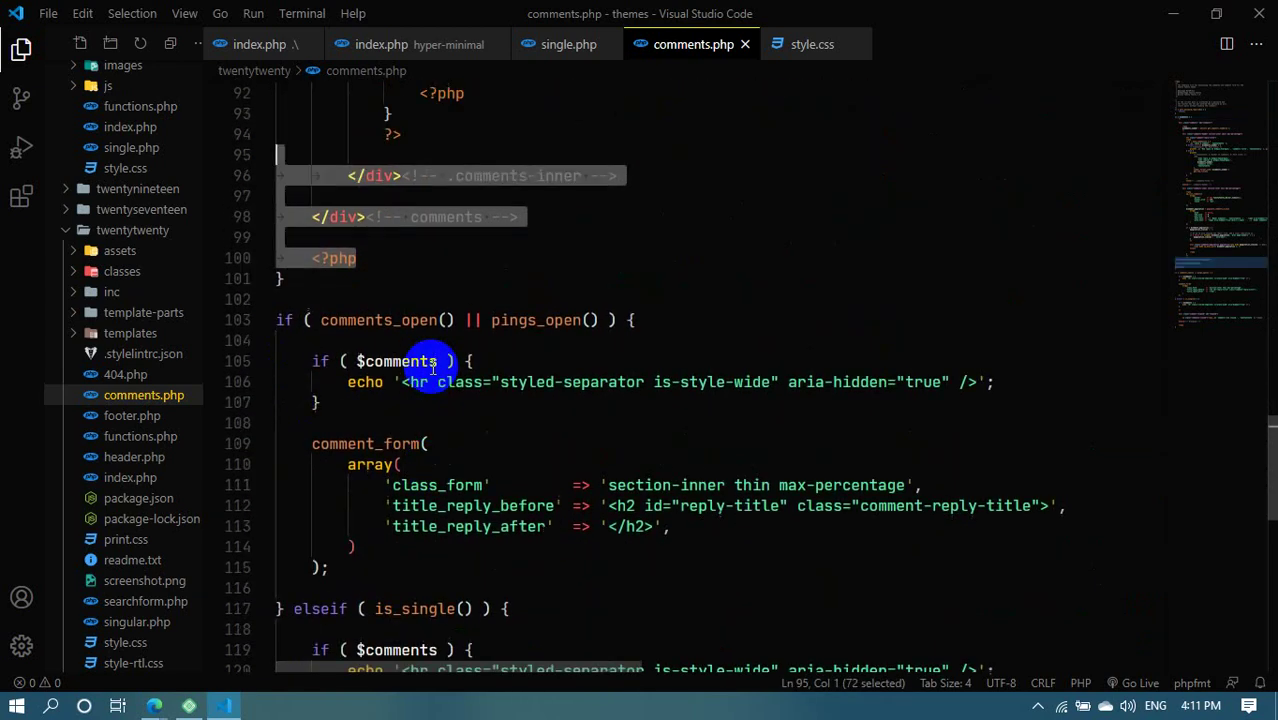
click(480, 304)
scroll(593, 320, up, 2)
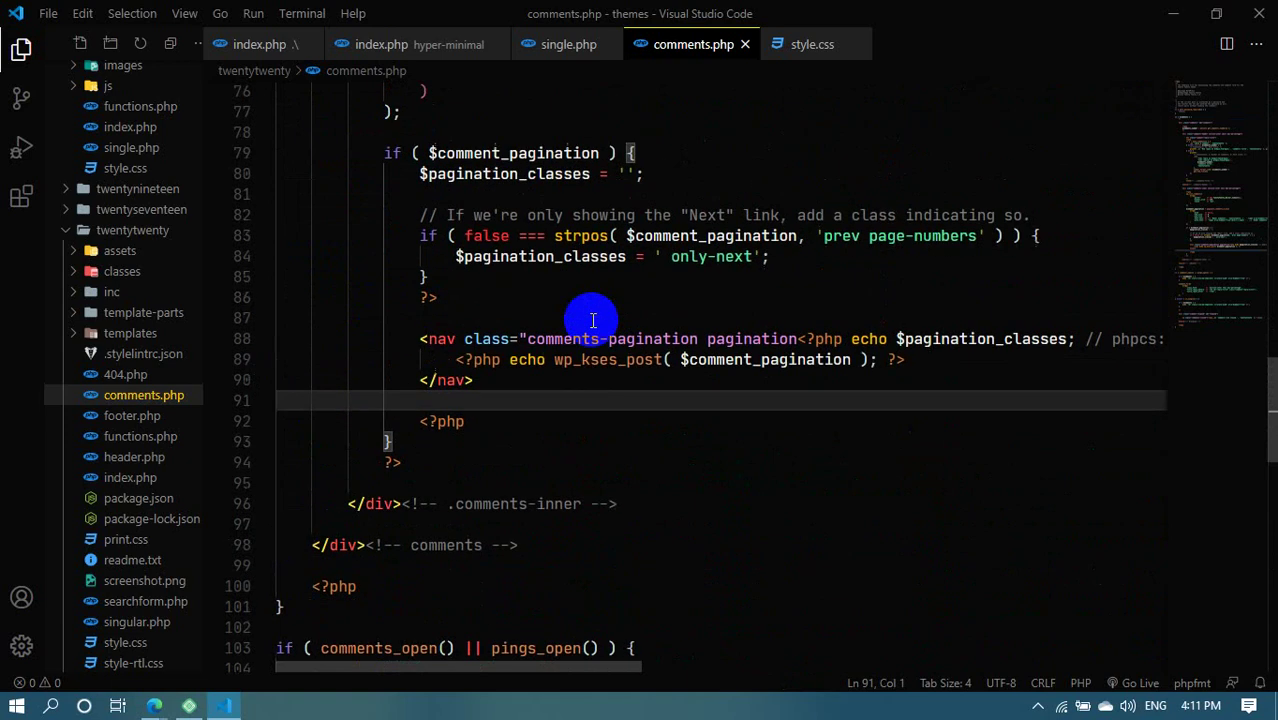
scroll(610, 274, up, 2)
scroll(700, 337, up, 1)
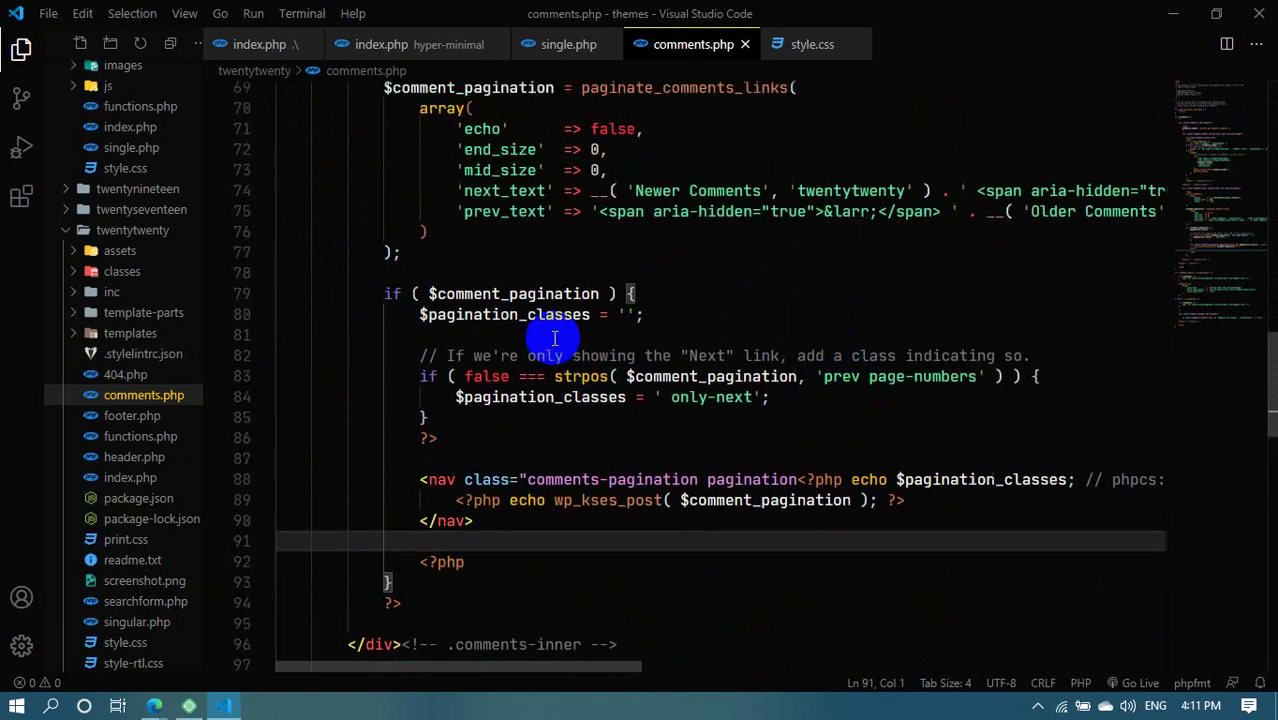
scroll(456, 374, down, 15)
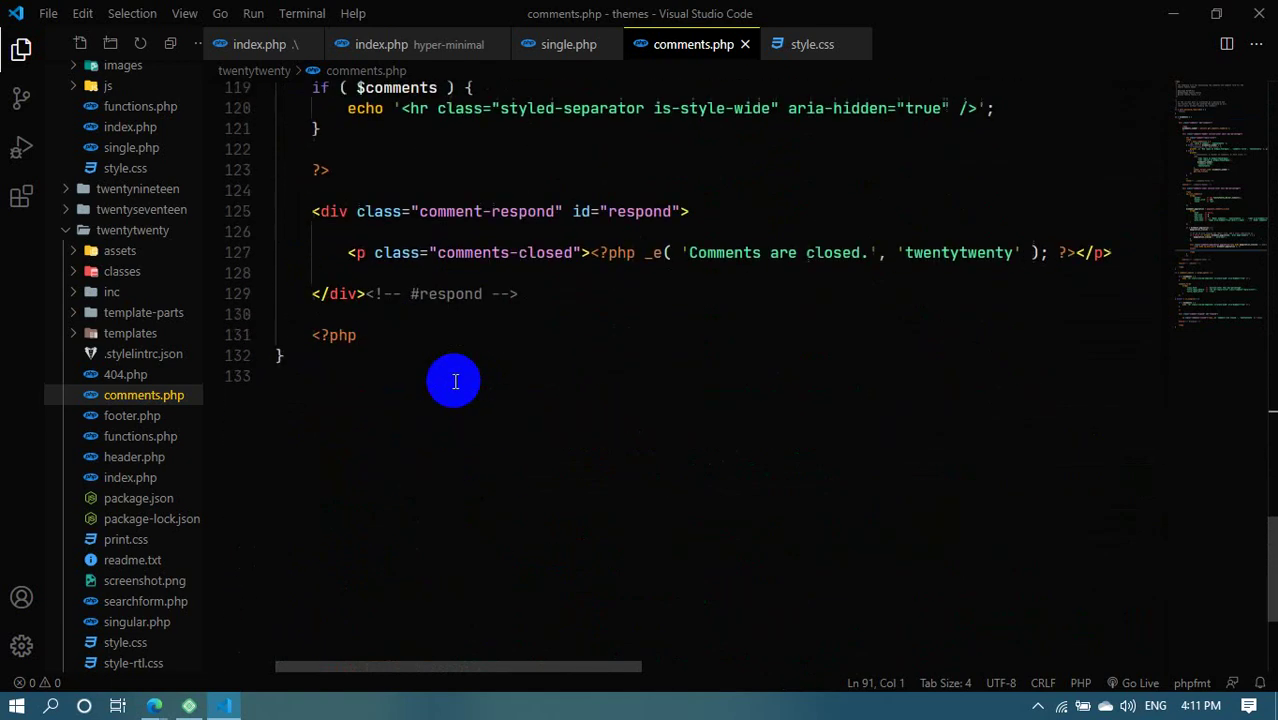
drag(434, 367, 440, 273)
scroll(456, 294, up, 9)
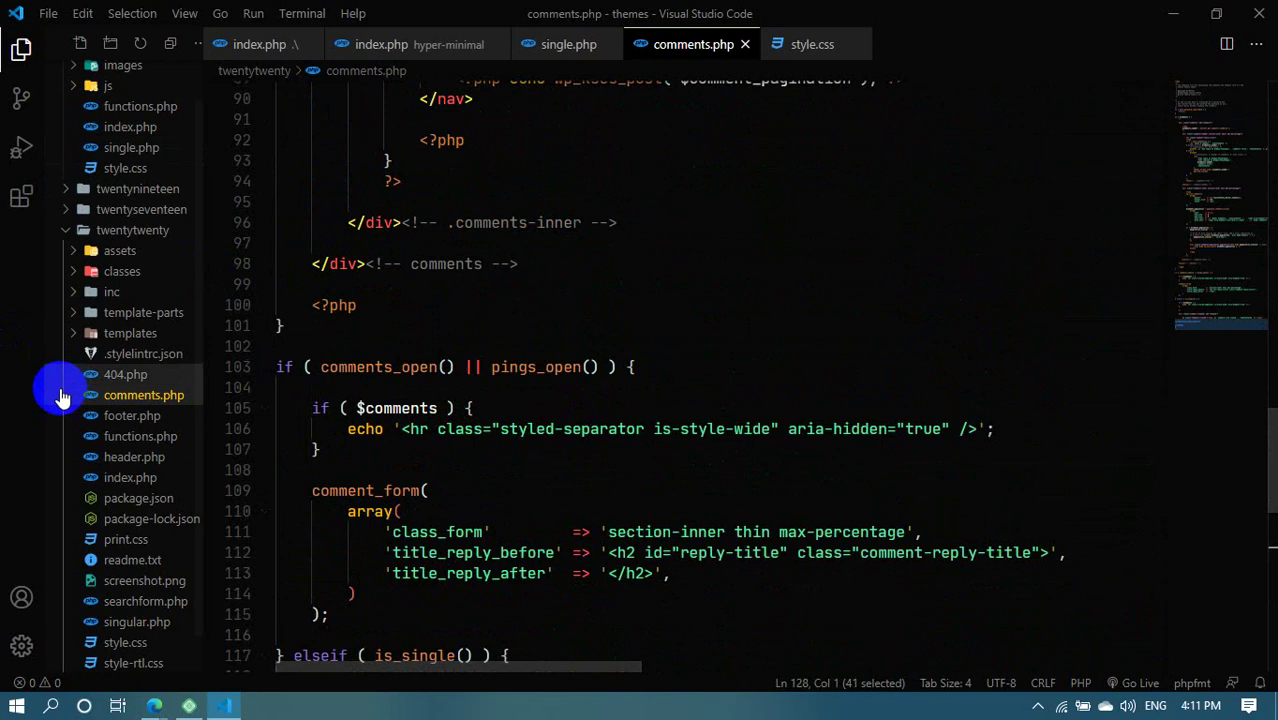
Open Twenty Twenty's functions.php, header.php and footer.php, switching between the header and footer templates to compare them
click(137, 440)
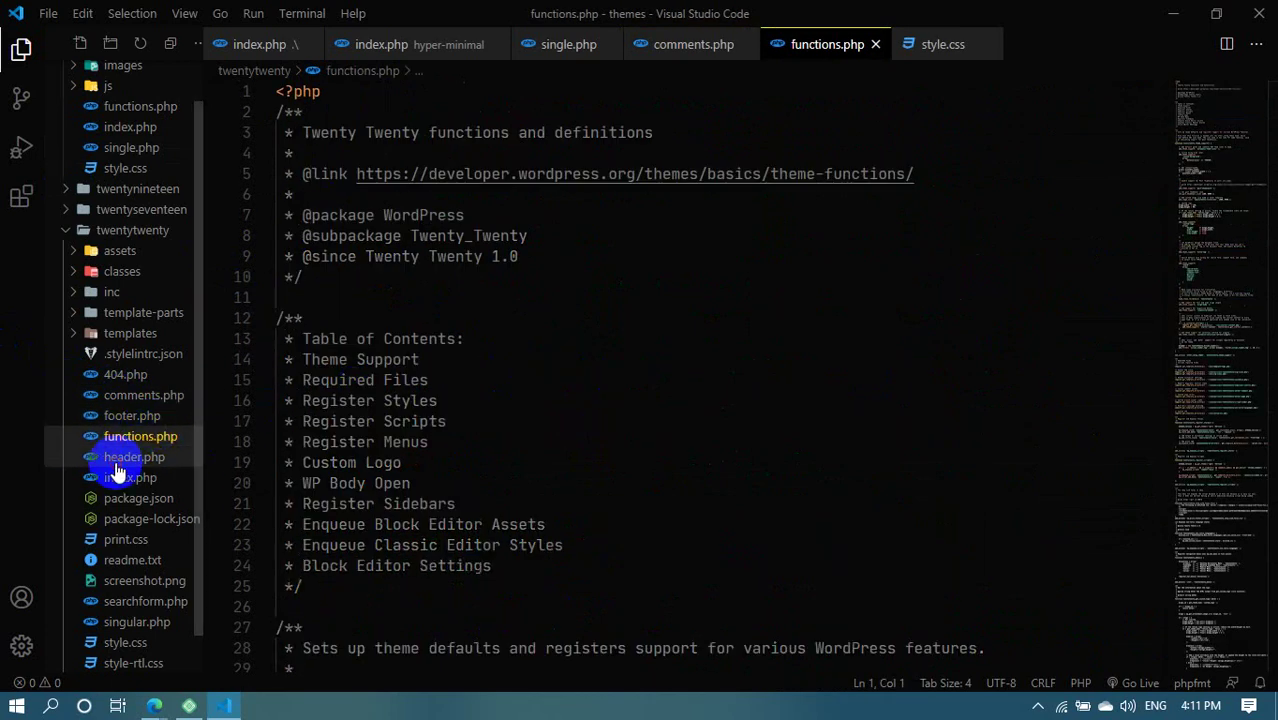
click(120, 457)
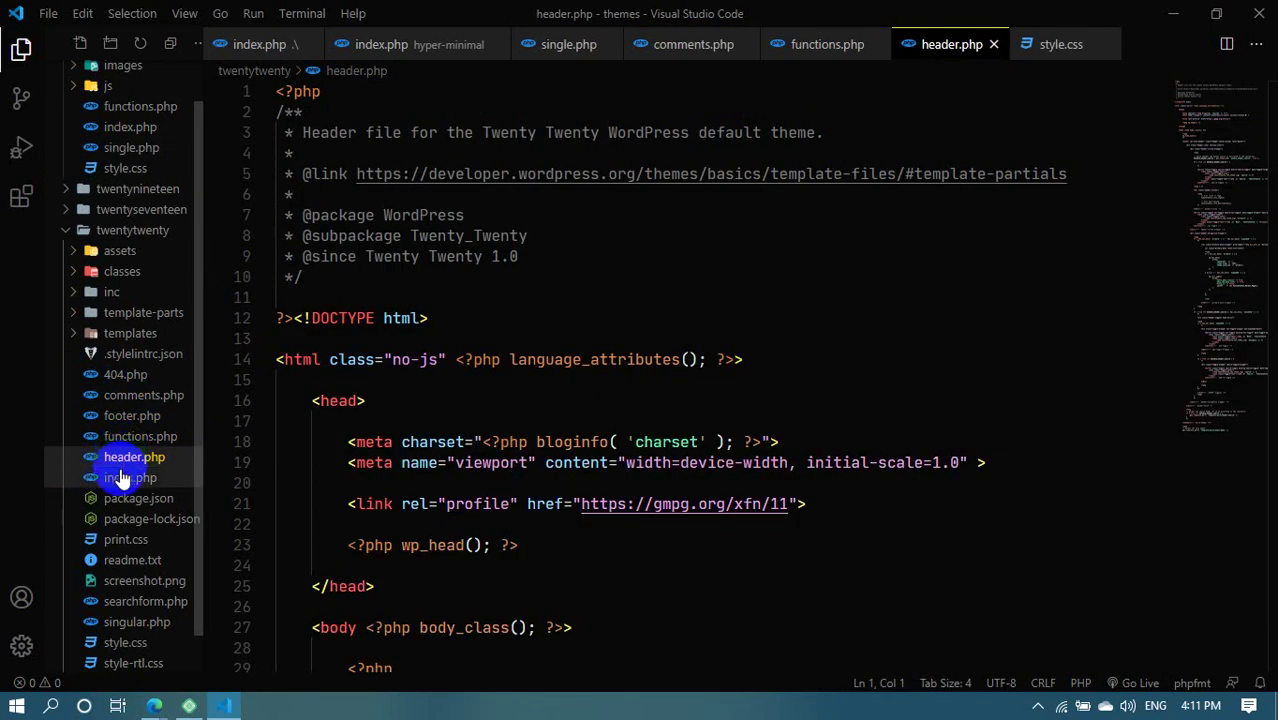
click(132, 416)
click(122, 455)
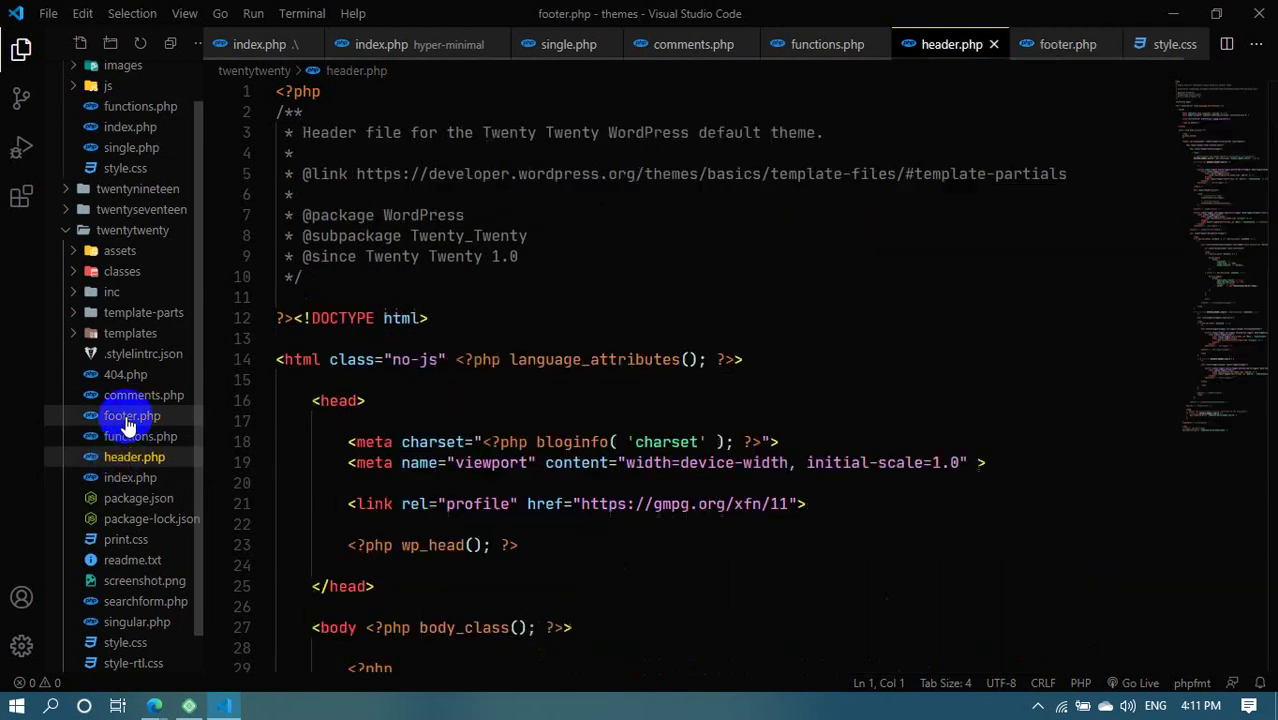
click(128, 420)
click(110, 457)
click(122, 420)
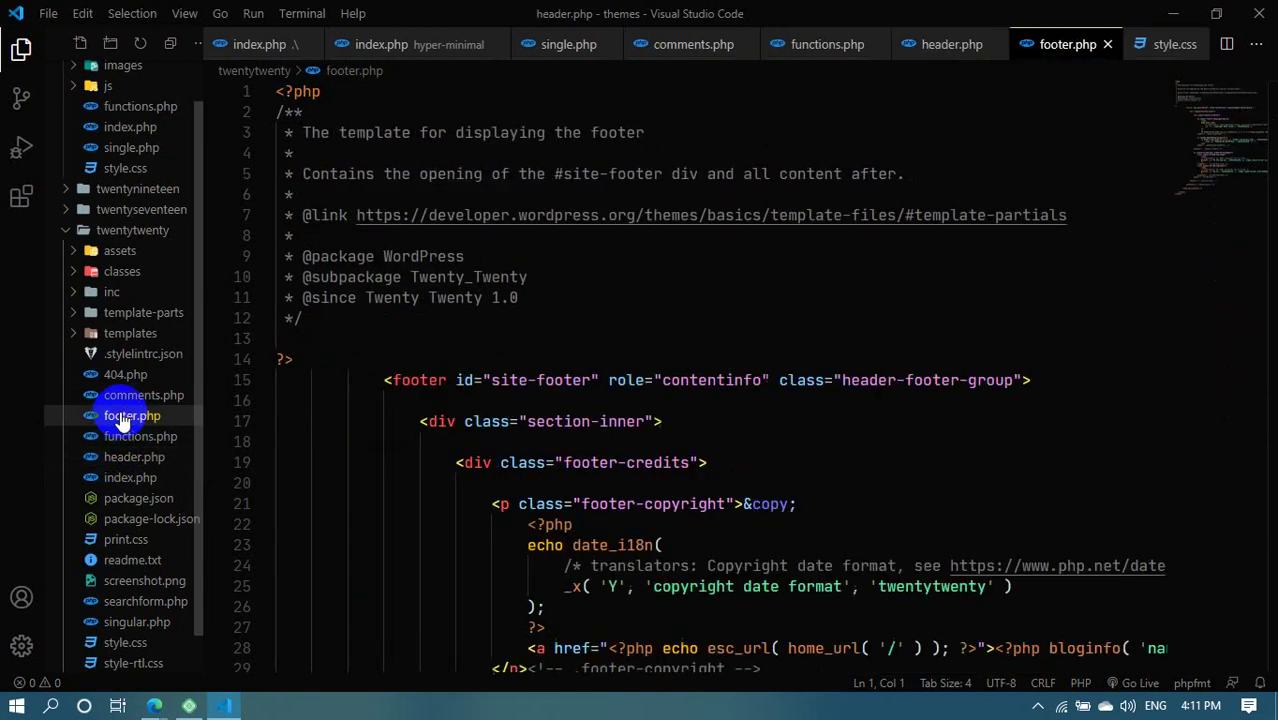
Switch to the browser and view the comment and reply form on the "Minima quisquam aperiam dolore hic culpa" post
click(154, 706)
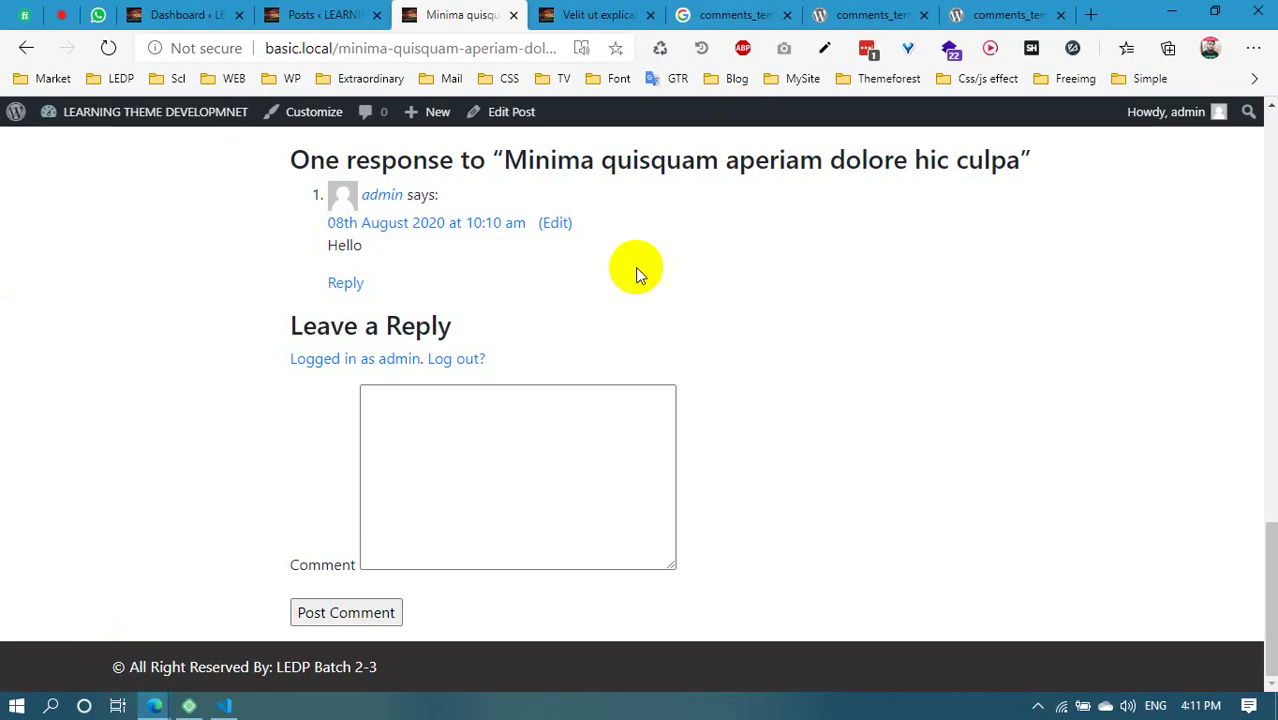
scroll(479, 377, up, 4)
scroll(408, 371, down, 3)
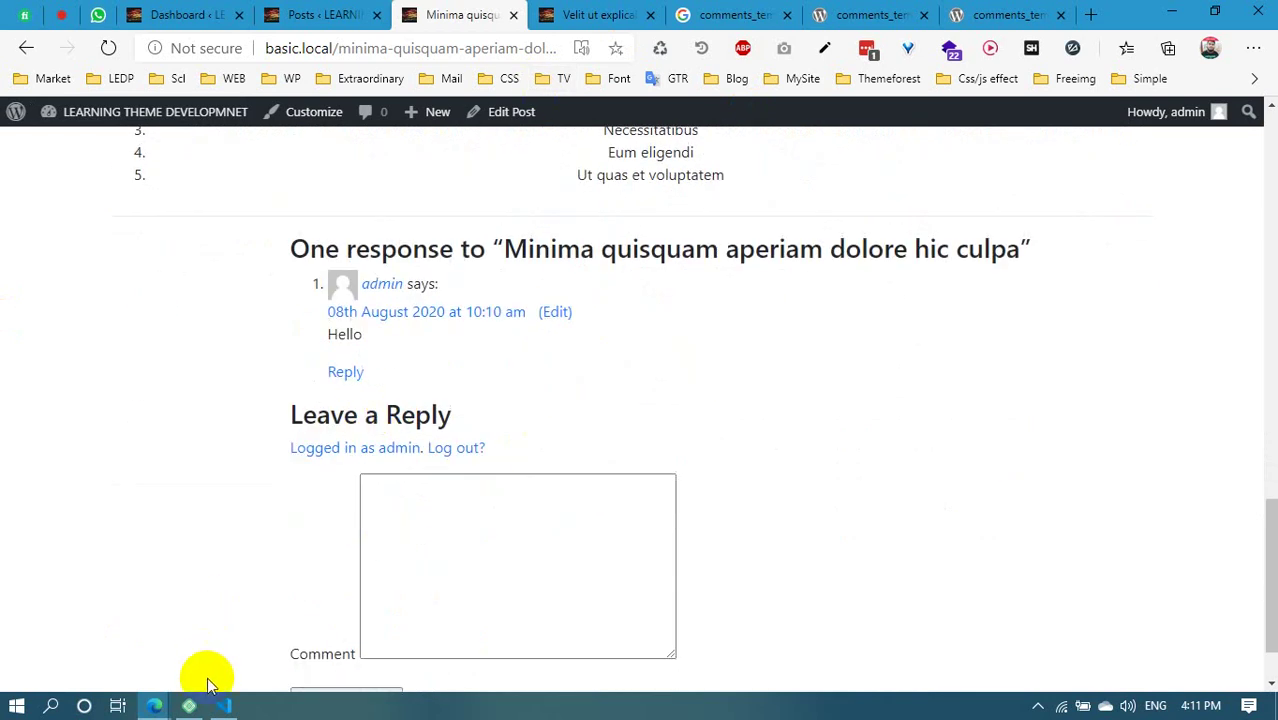
Switch to Visual Studio Code and examine hyper-minimal's index.php from the header markup down to the the_posts_pagination() section
click(222, 706)
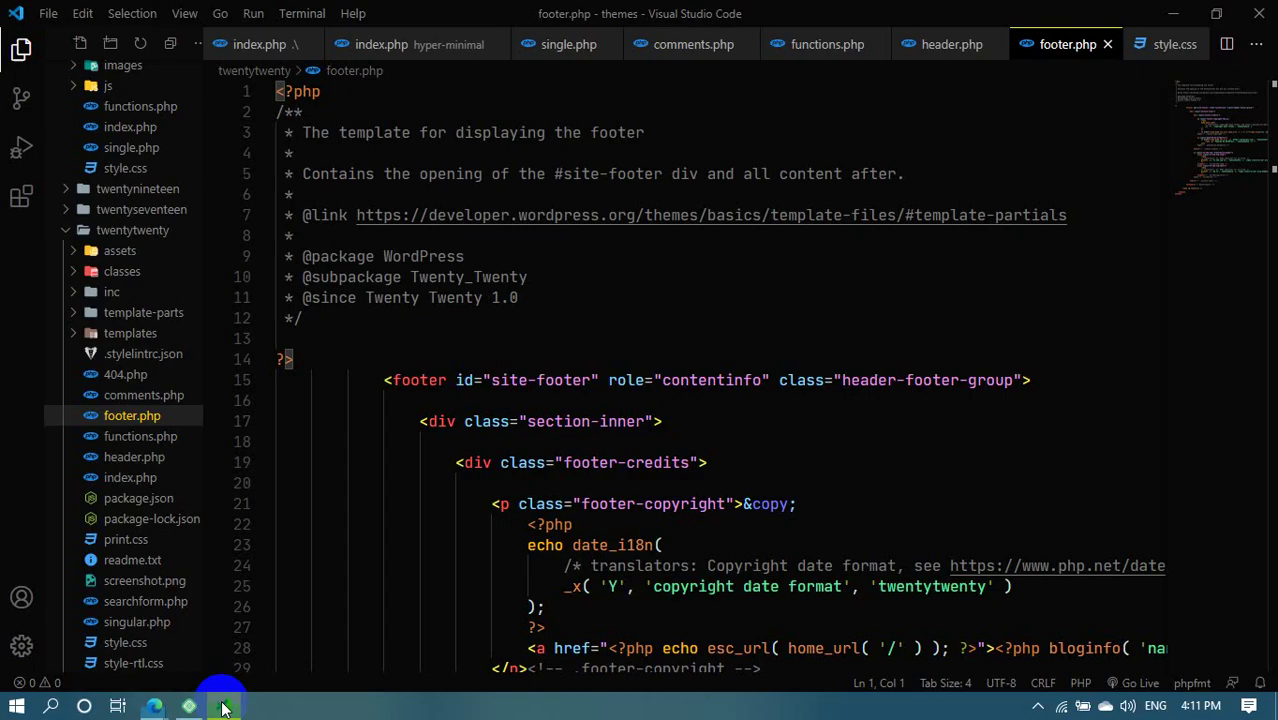
click(401, 46)
scroll(630, 310, down, 3)
scroll(816, 347, up, 3)
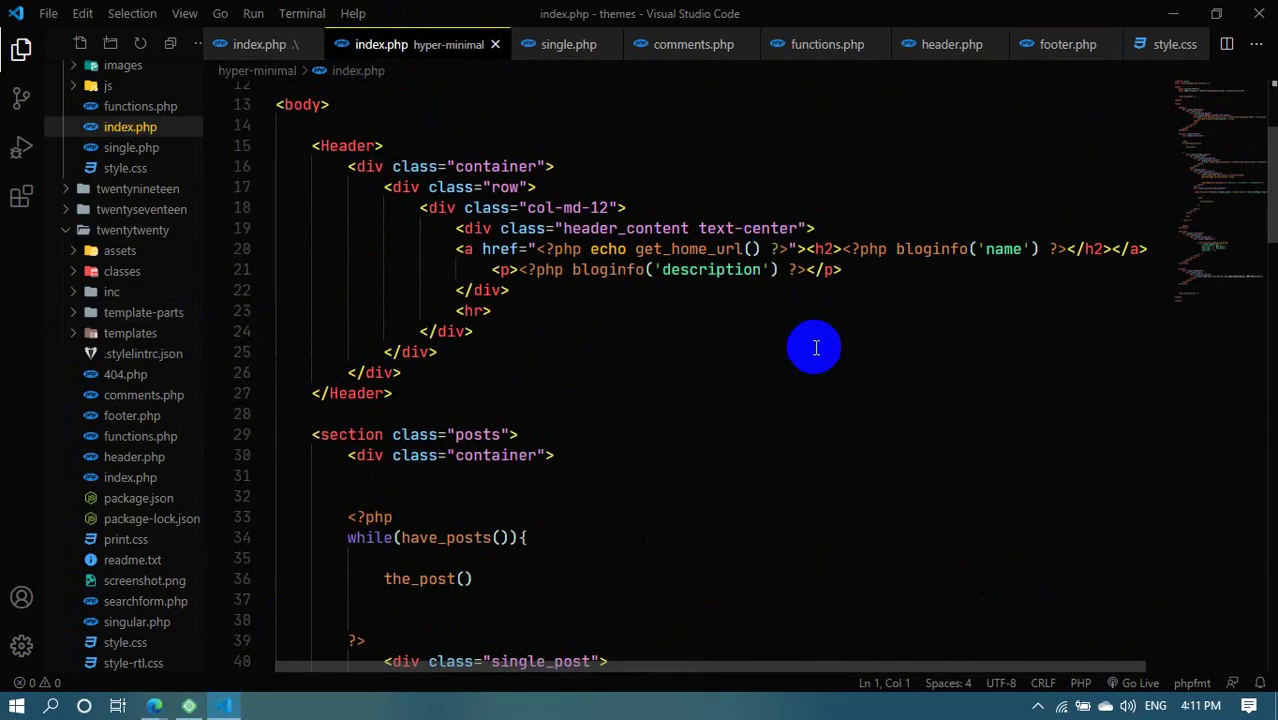
scroll(816, 360, down, 4)
scroll(816, 388, up, 1)
mouse_move(1200, 230)
mouse_down()
mouse_move(1190, 288)
mouse_move(1216, 171)
mouse_move(1198, 286)
mouse_move(1210, 250)
mouse_up()
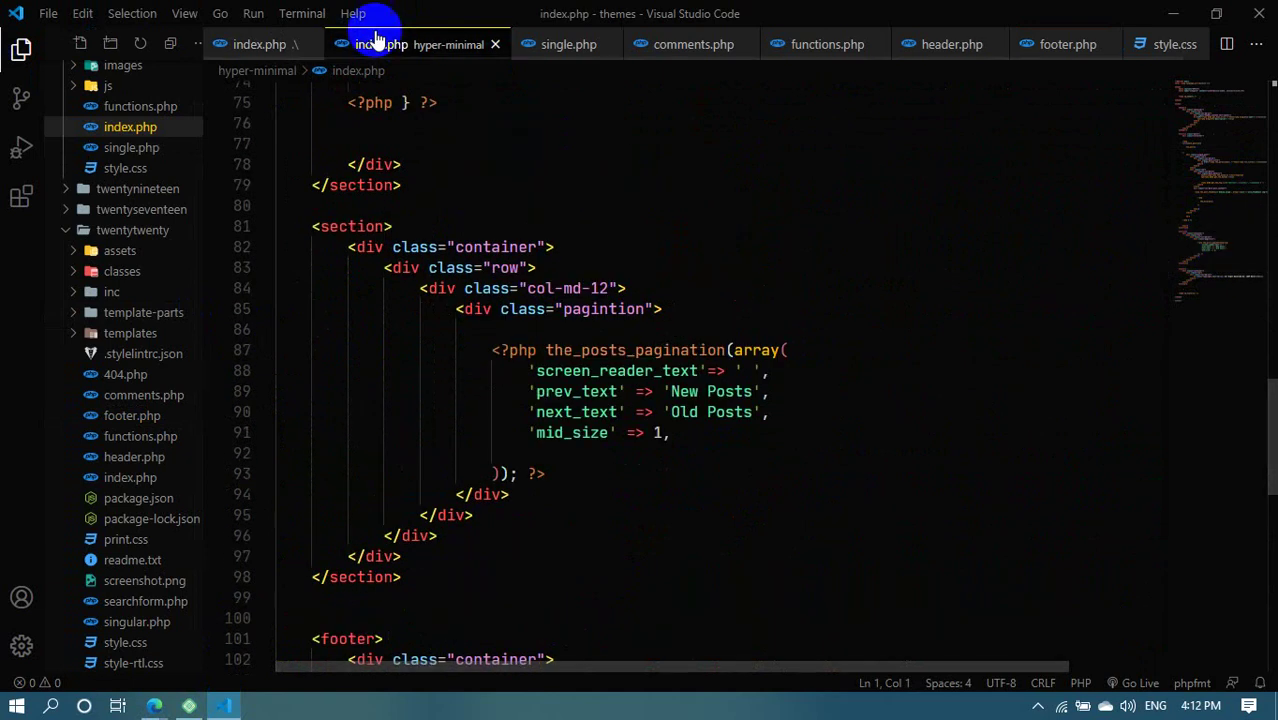
Open single.php in the hyper-minimal theme and highlight the PHP line calling comments_template()
click(570, 44)
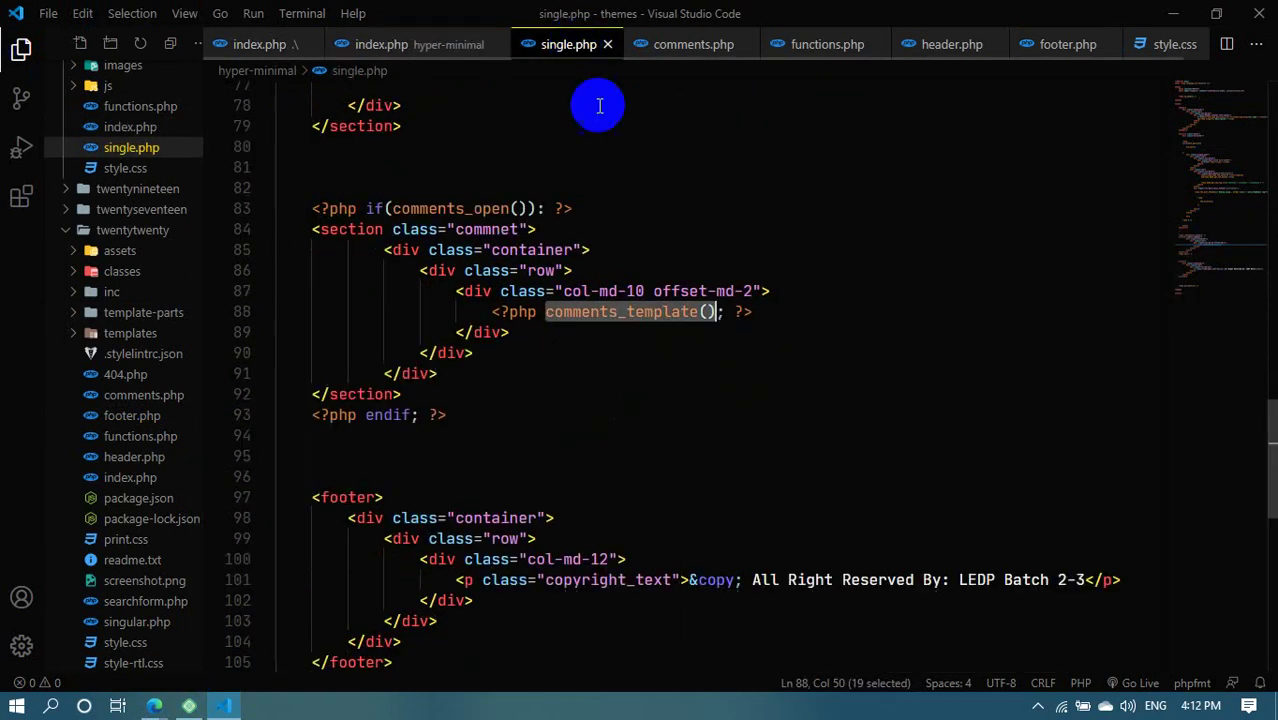
double_click(666, 316)
drag(494, 312, 745, 313)
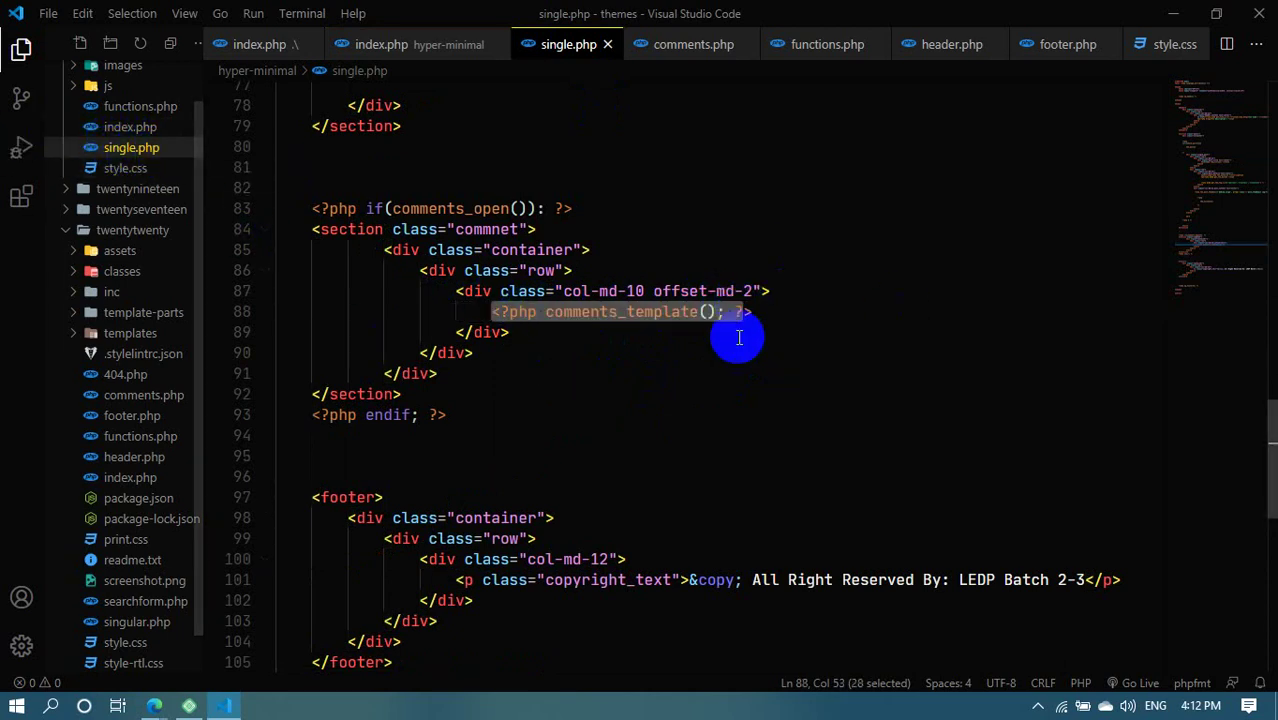
click(617, 312)
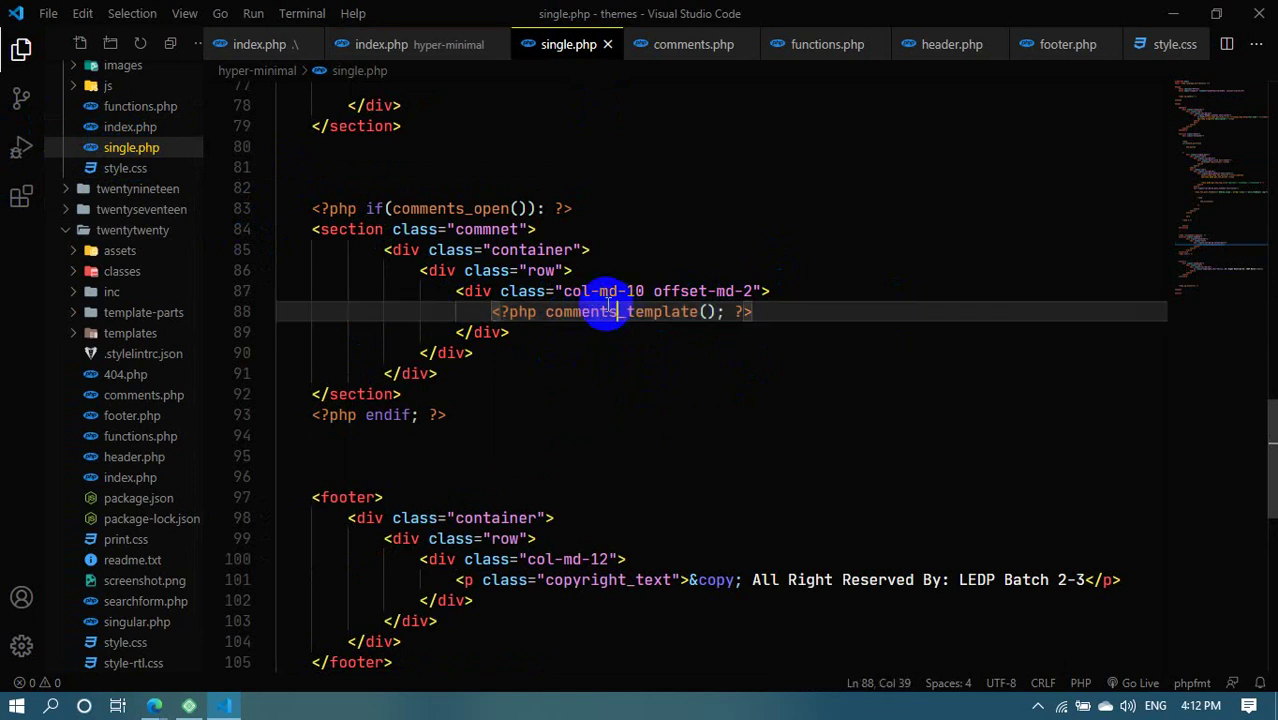
Highlight the conditional comments block in single.php, its comments_open() check, and the section it wraps
drag(330, 188, 438, 408)
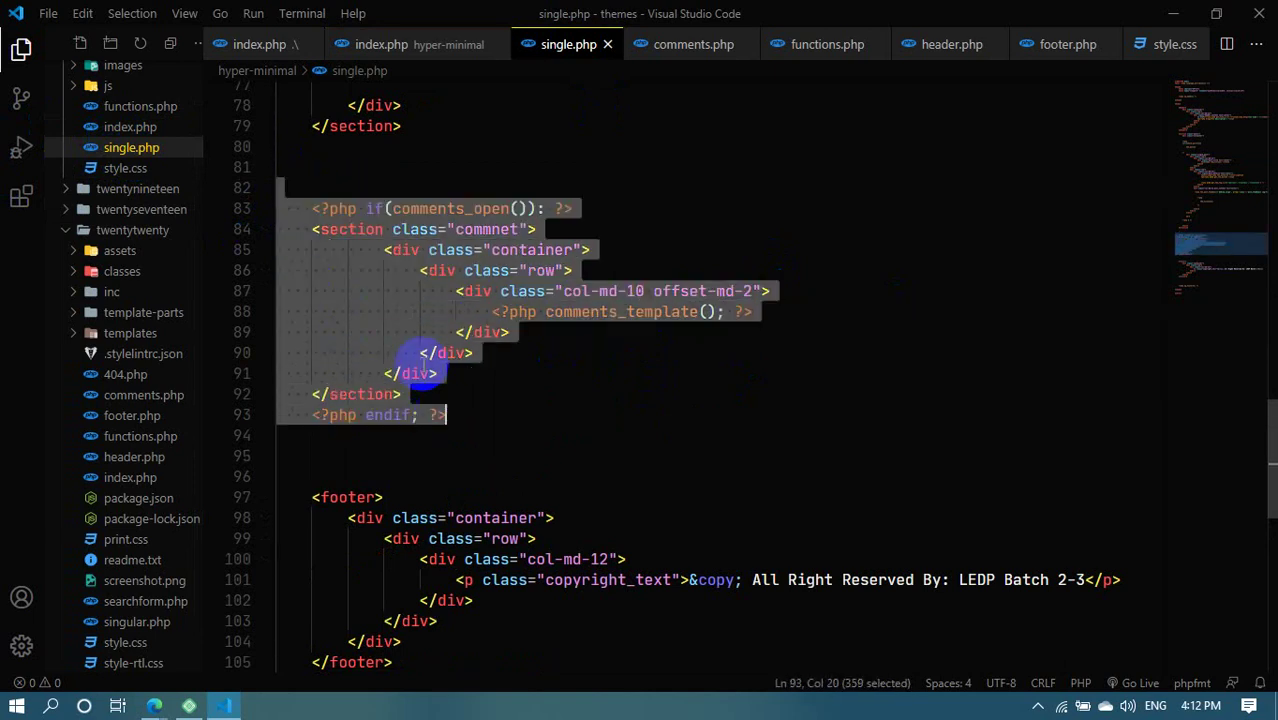
double_click(474, 208)
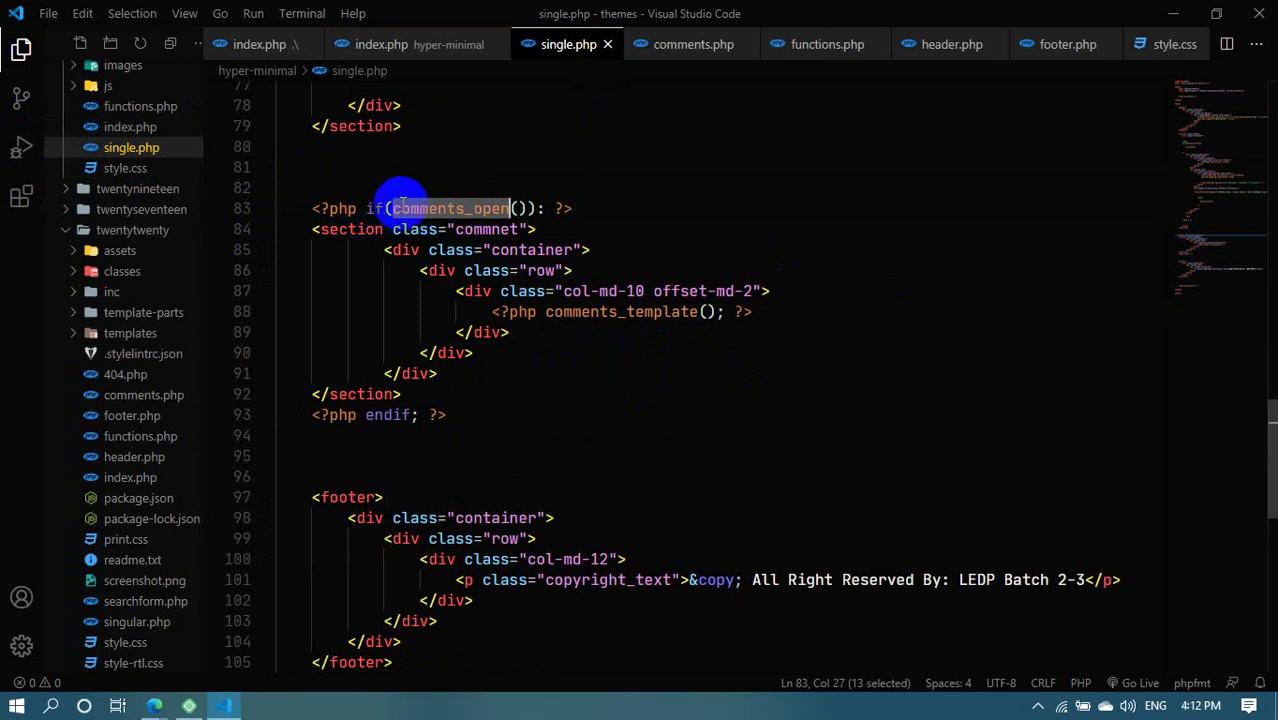
drag(370, 208, 412, 395)
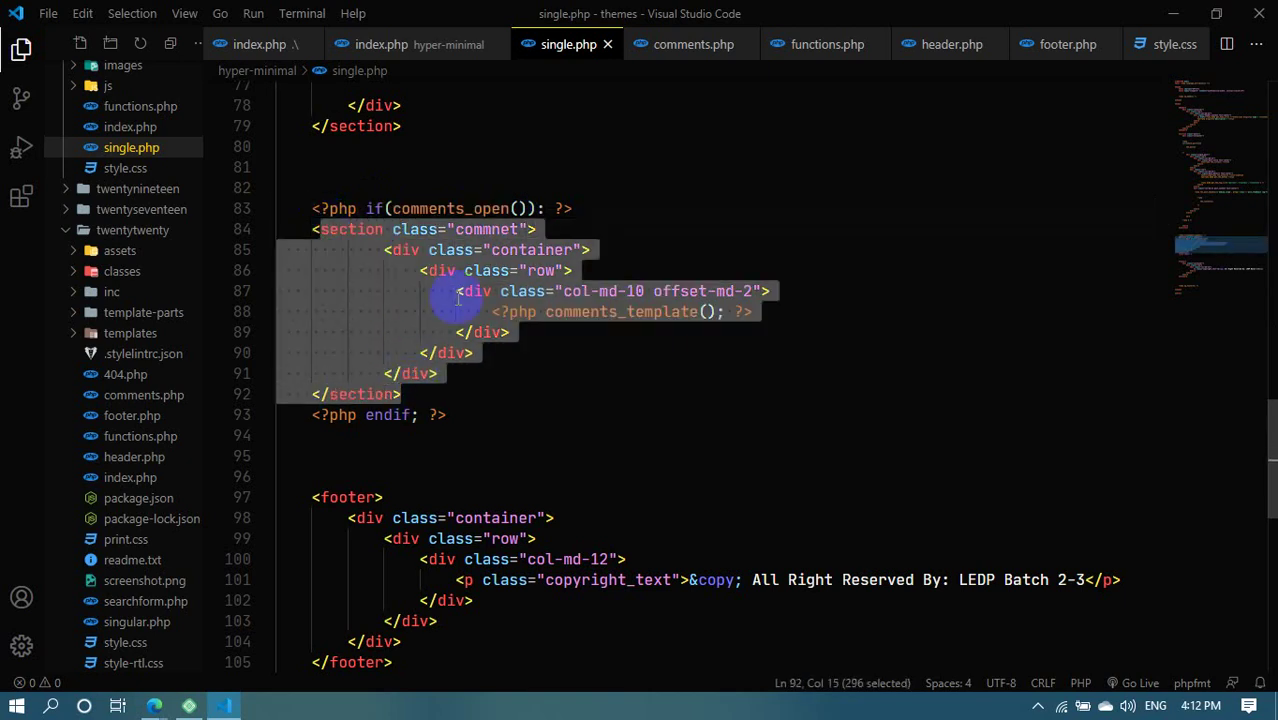
click(340, 352)
Review the rest of single.php, from the footer and wp_footer() call back up to the header markup
scroll(394, 194, down, 2)
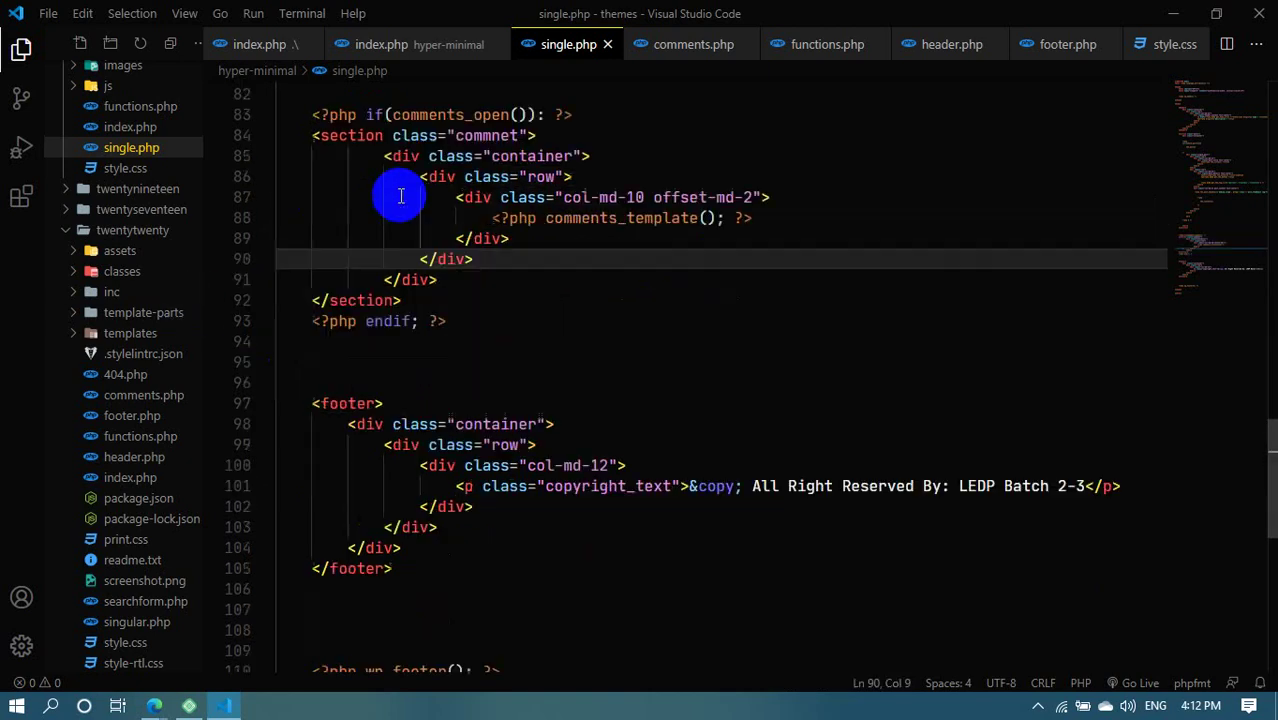
scroll(365, 177, up, 2)
scroll(352, 180, down, 5)
scroll(355, 180, down, 2)
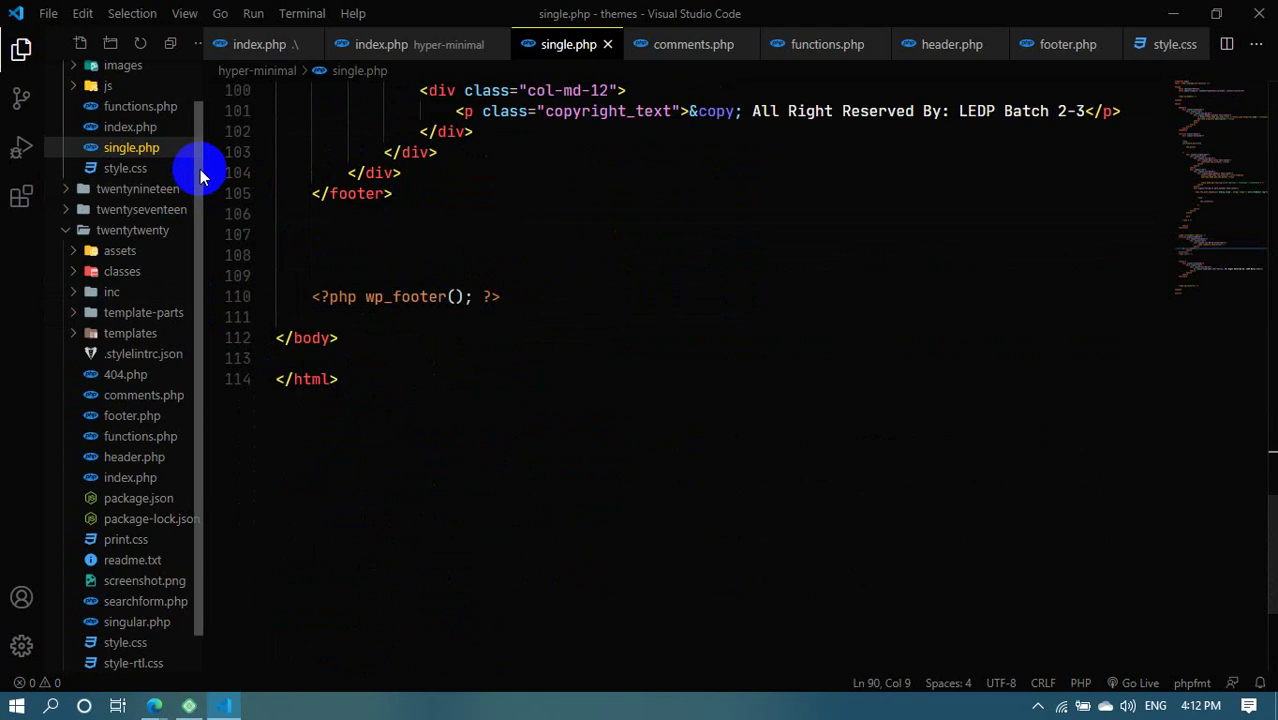
scroll(528, 148, up, 20)
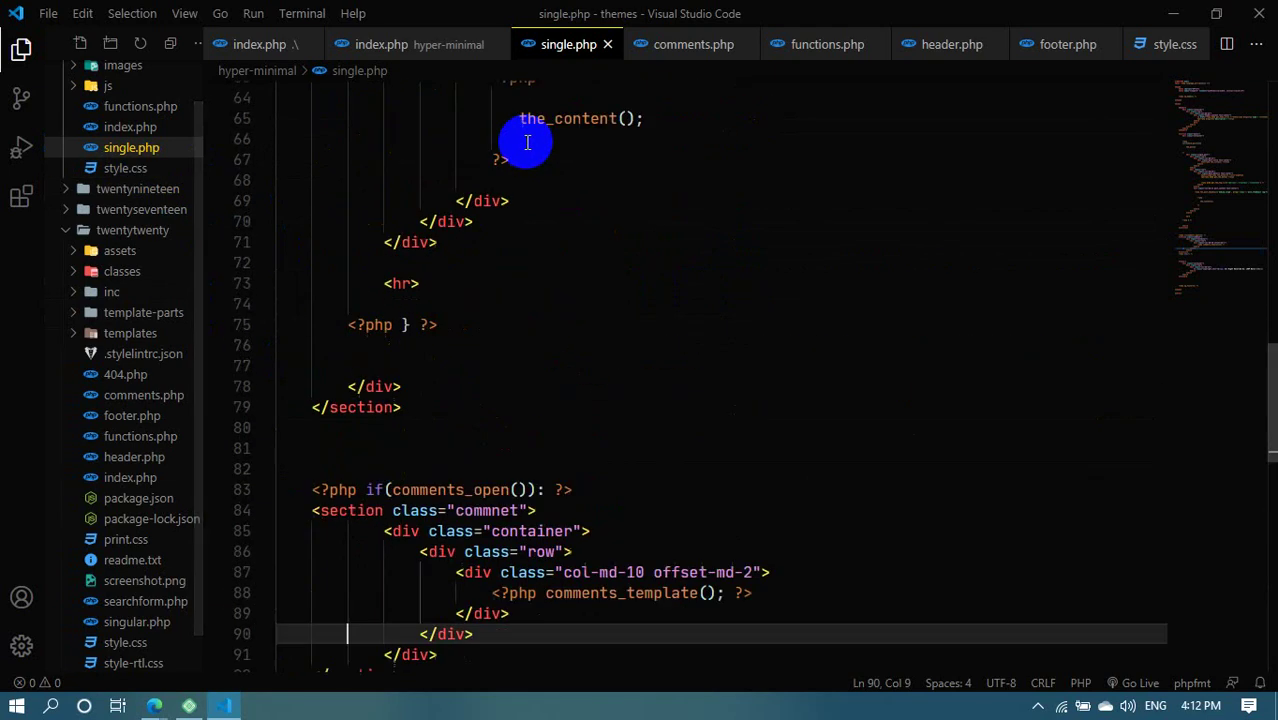
scroll(511, 125, up, 5)
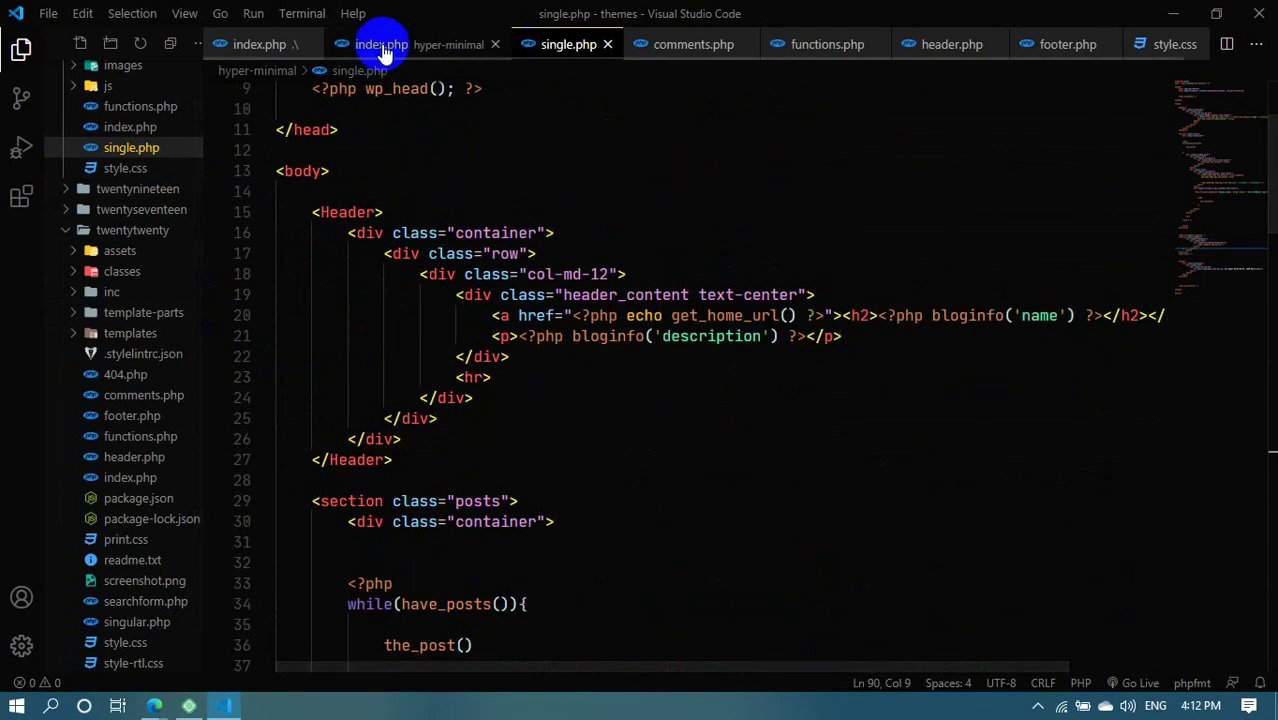
Highlight the head and Header markup in hyper-minimal's index.php, and return to single.php for comparison
click(368, 46)
scroll(445, 150, up, 10)
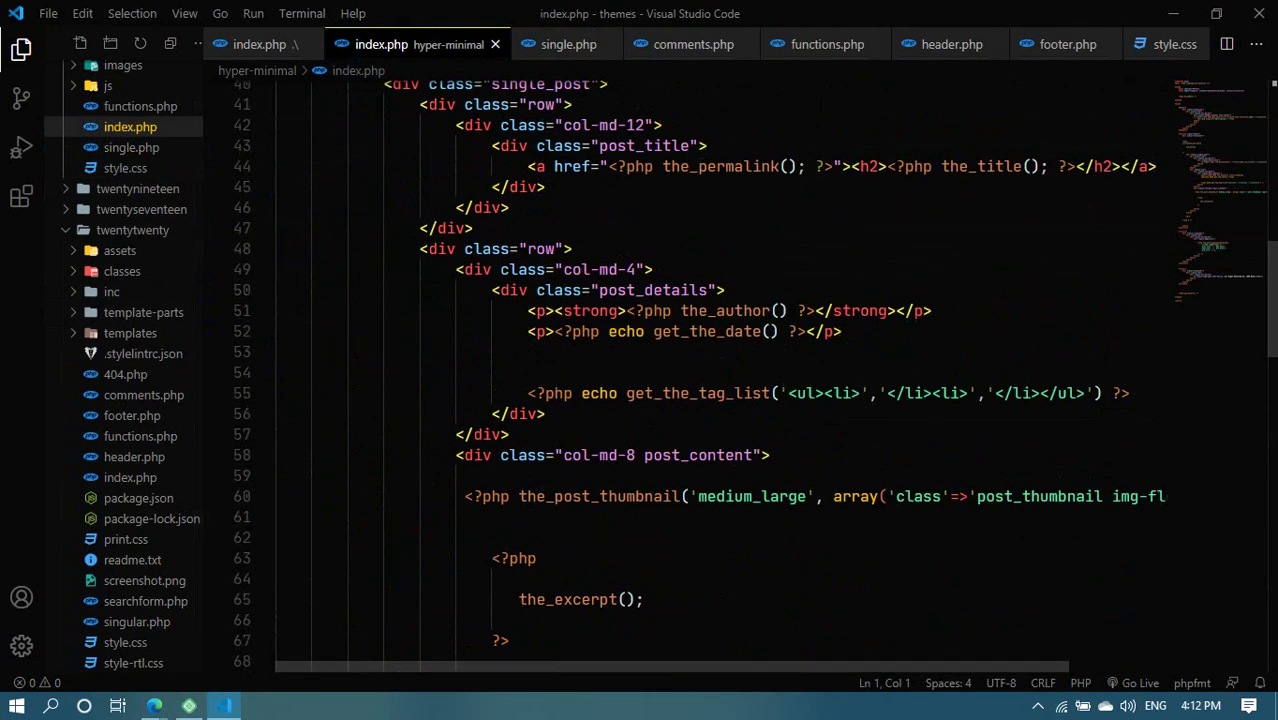
drag(1214, 188, 1218, 85)
scroll(590, 219, up, 2)
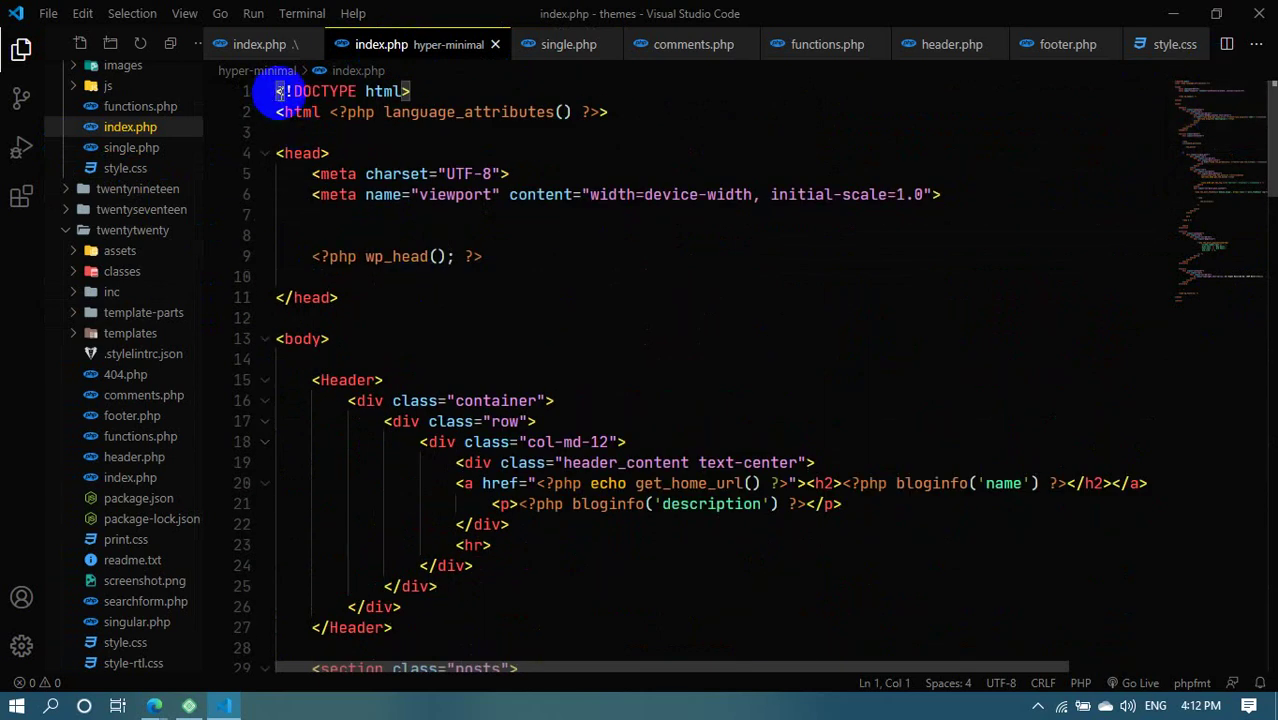
drag(277, 117, 413, 617)
click(572, 44)
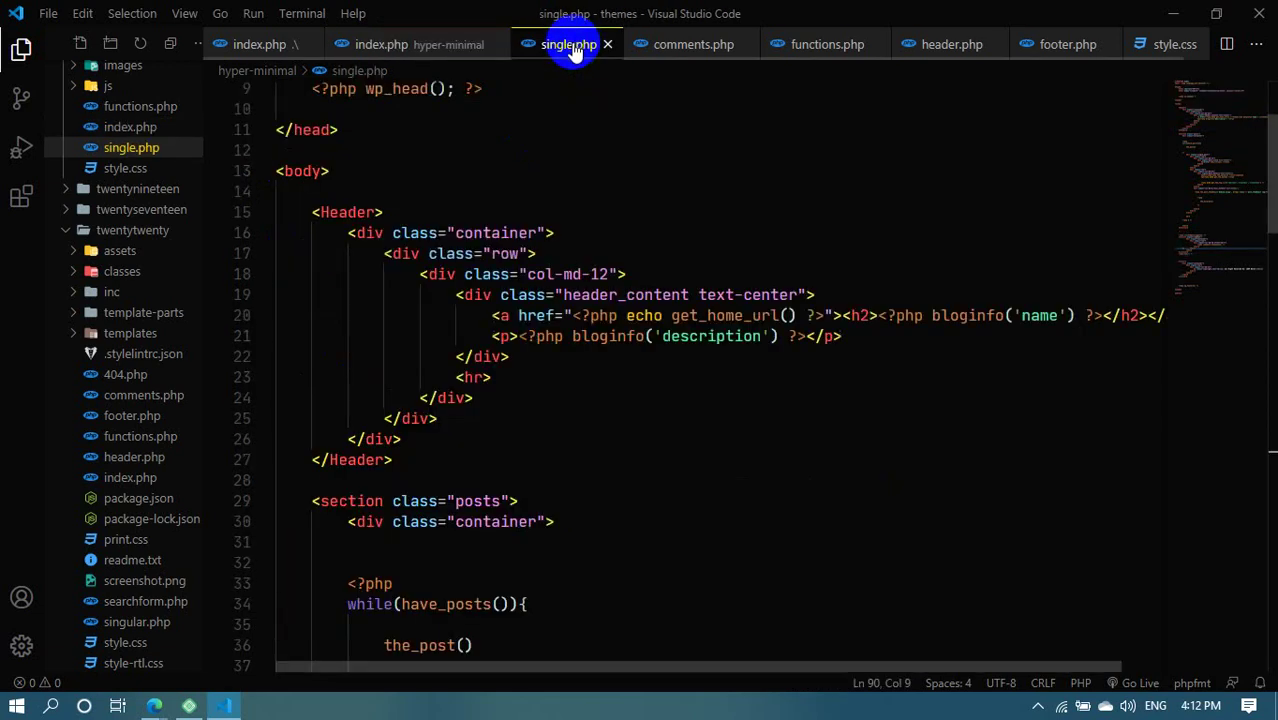
Highlight the markup in single.php from the head through the closing Header tag
scroll(1028, 265, up, 3)
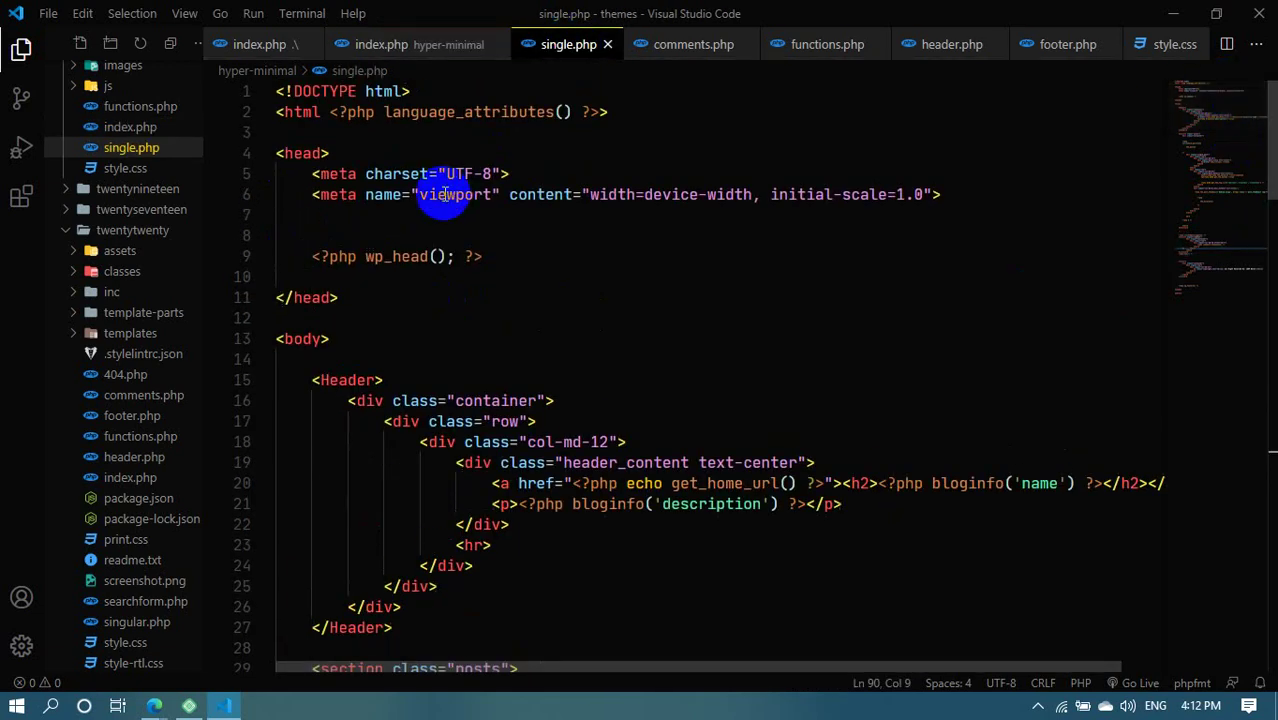
scroll(428, 450, down, 2)
drag(408, 534, 307, 97)
scroll(398, 112, up, 2)
Cut everything from the DOCTYPE through the closing Header tag out of hyper-minimal's index.php
click(381, 44)
scroll(450, 300, down, 5)
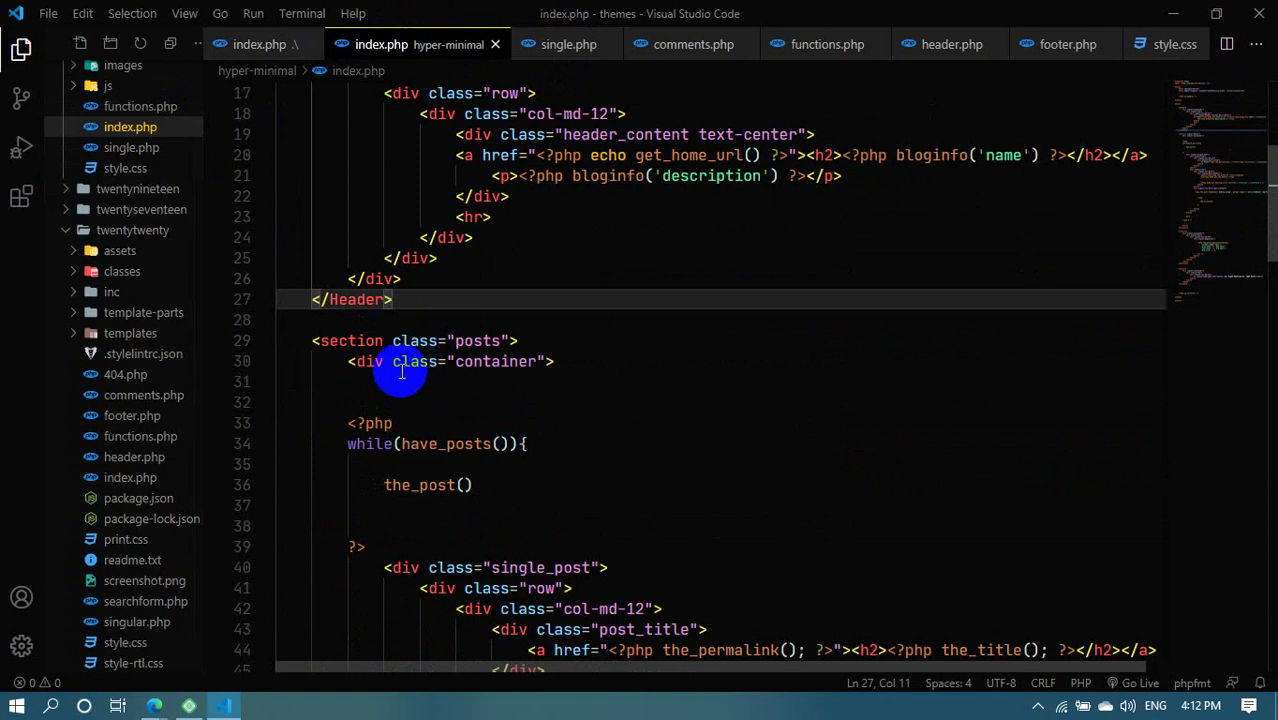
drag(400, 318, 218, 8)
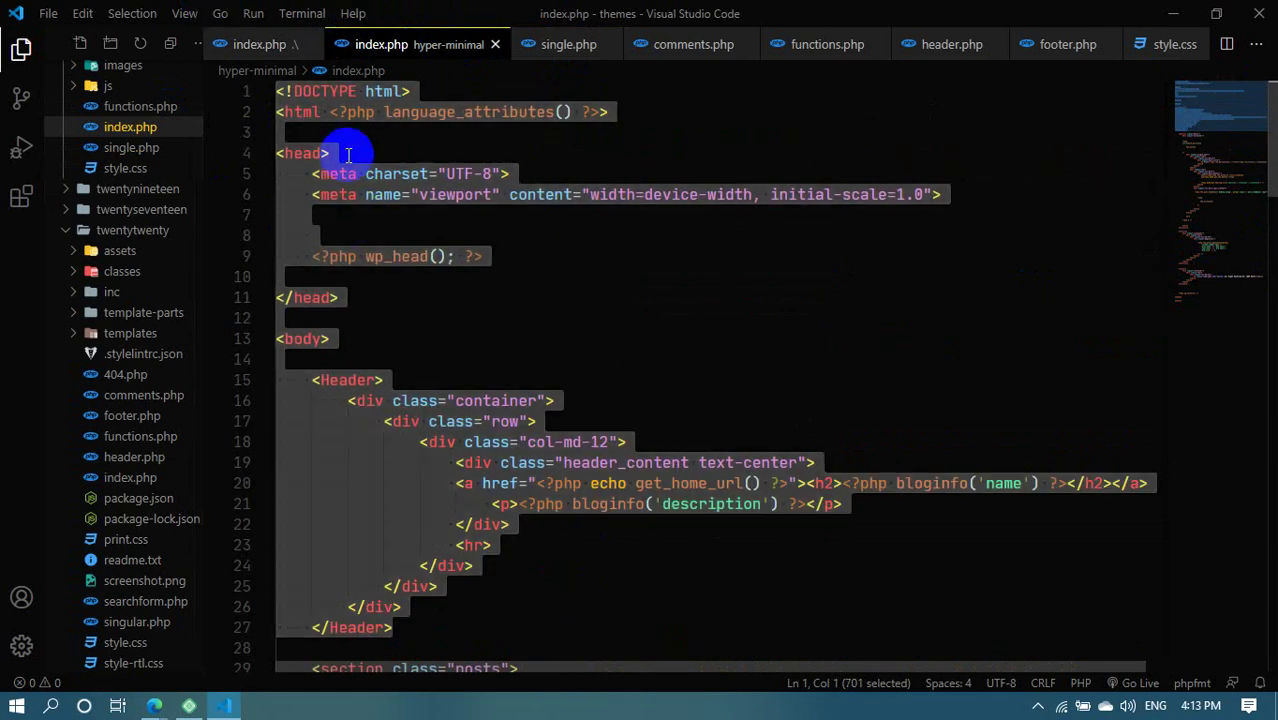
right_click(344, 156)
click(403, 316)
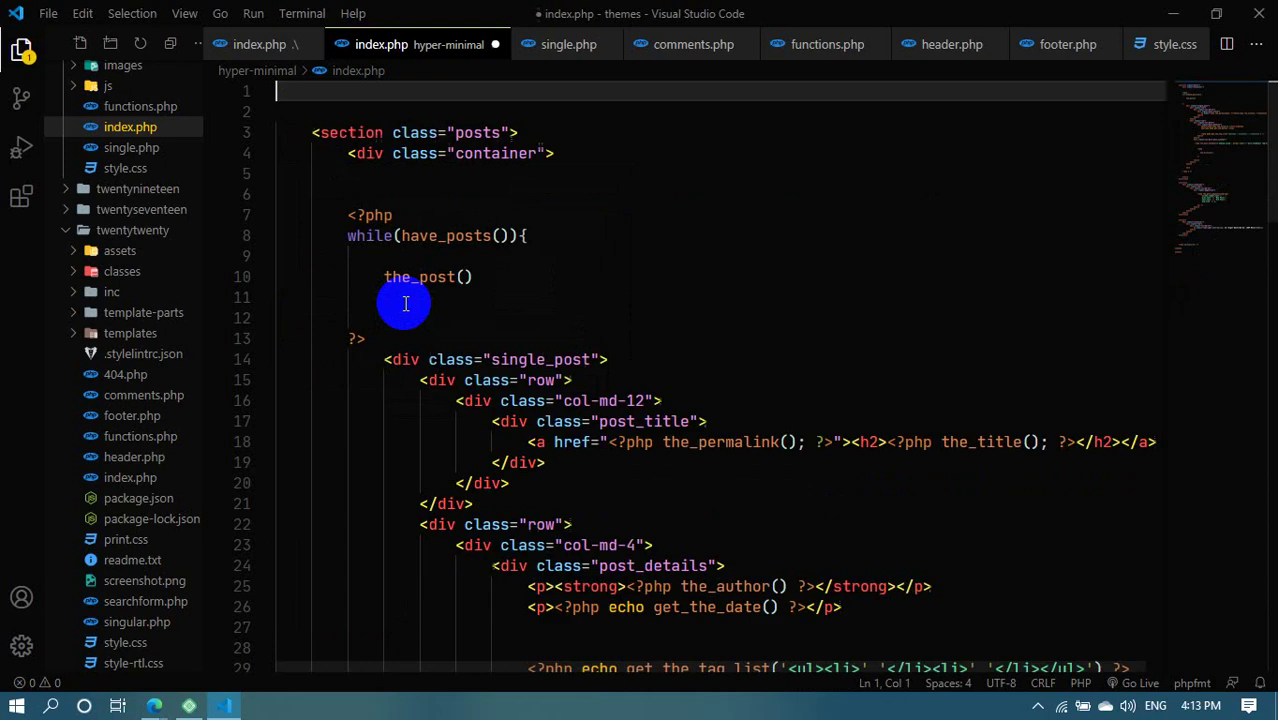
Collapse the twentytwenty folder and create a new file named header.php in the hyper-minimal theme folder
scroll(100, 190, up, 1)
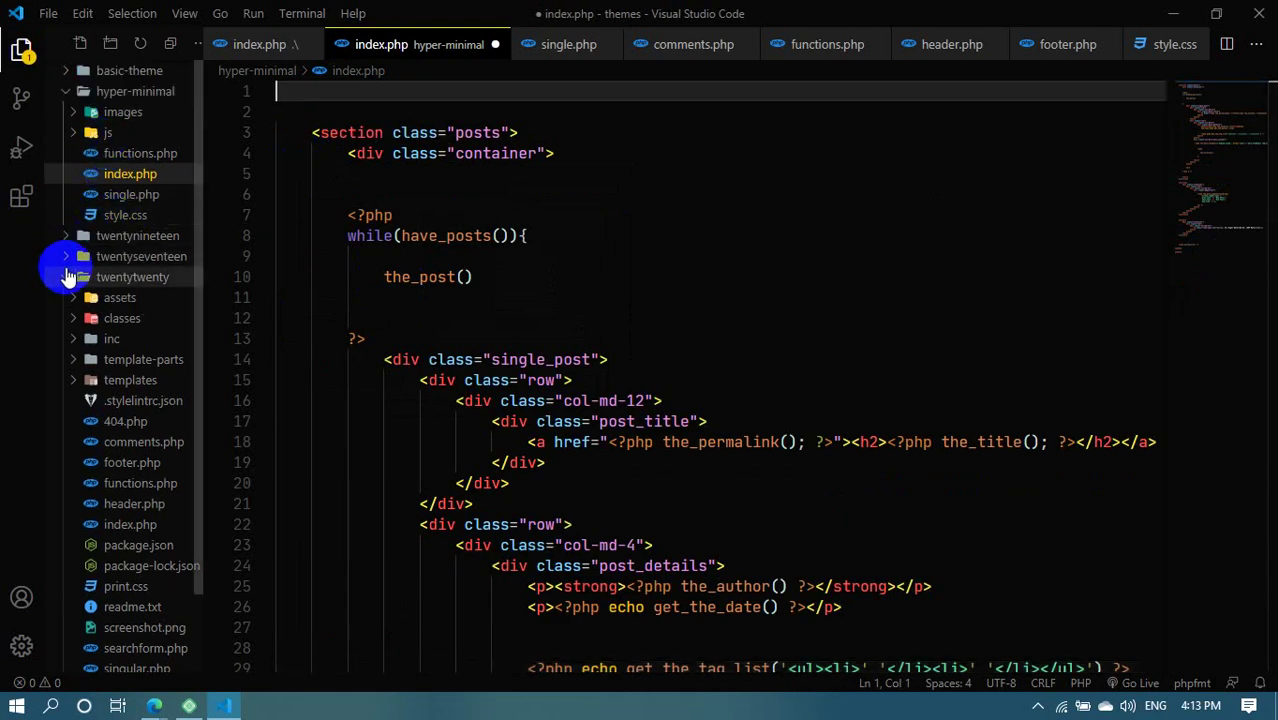
click(66, 278)
click(97, 93)
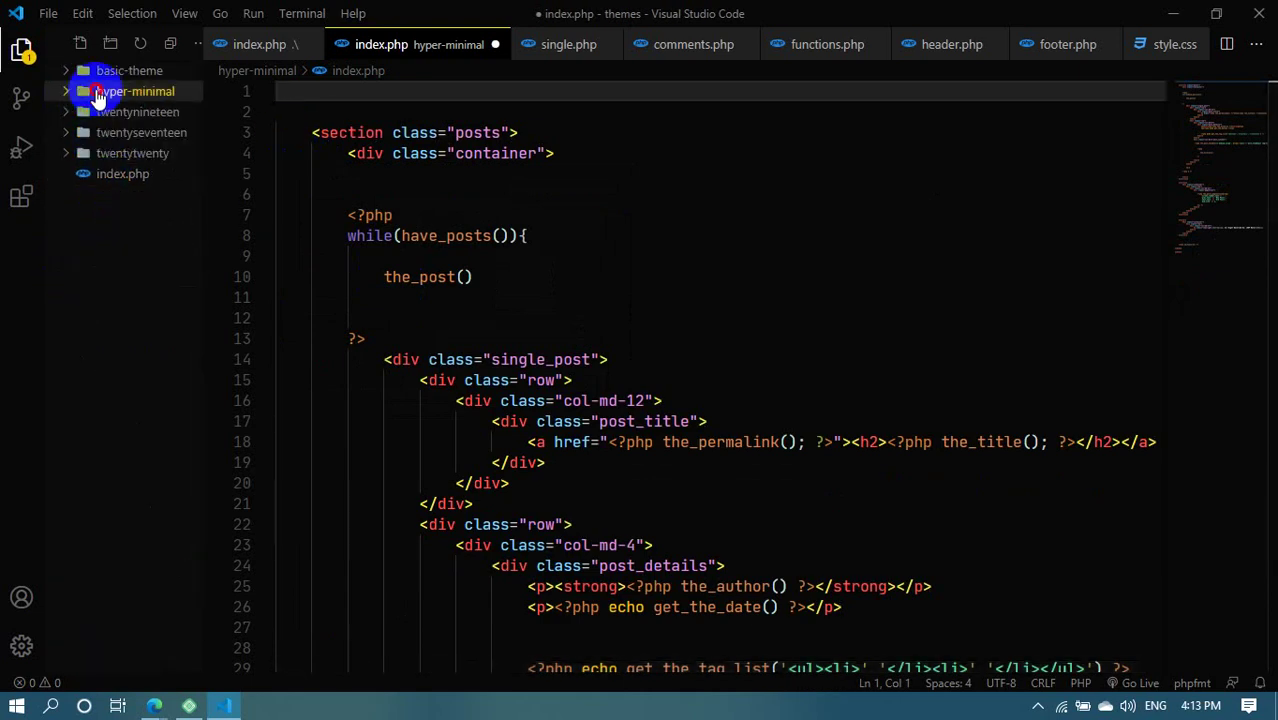
click(90, 92)
right_click(130, 95)
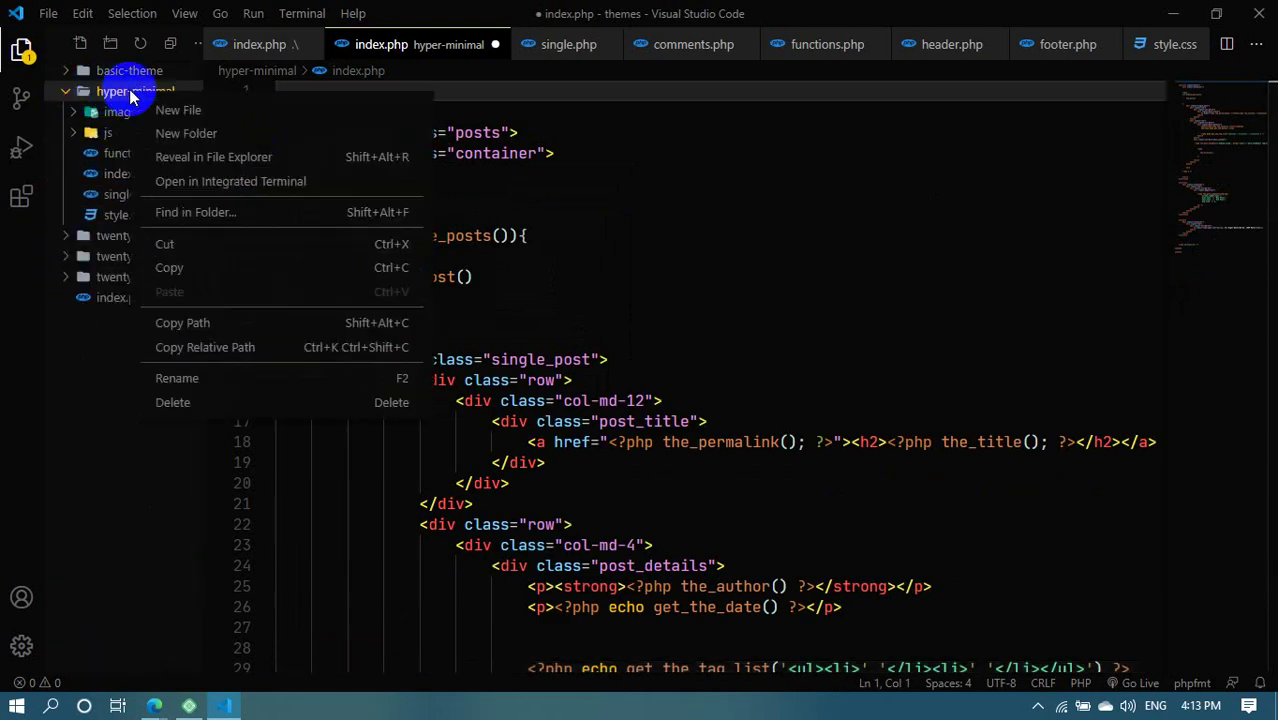
click(197, 112)
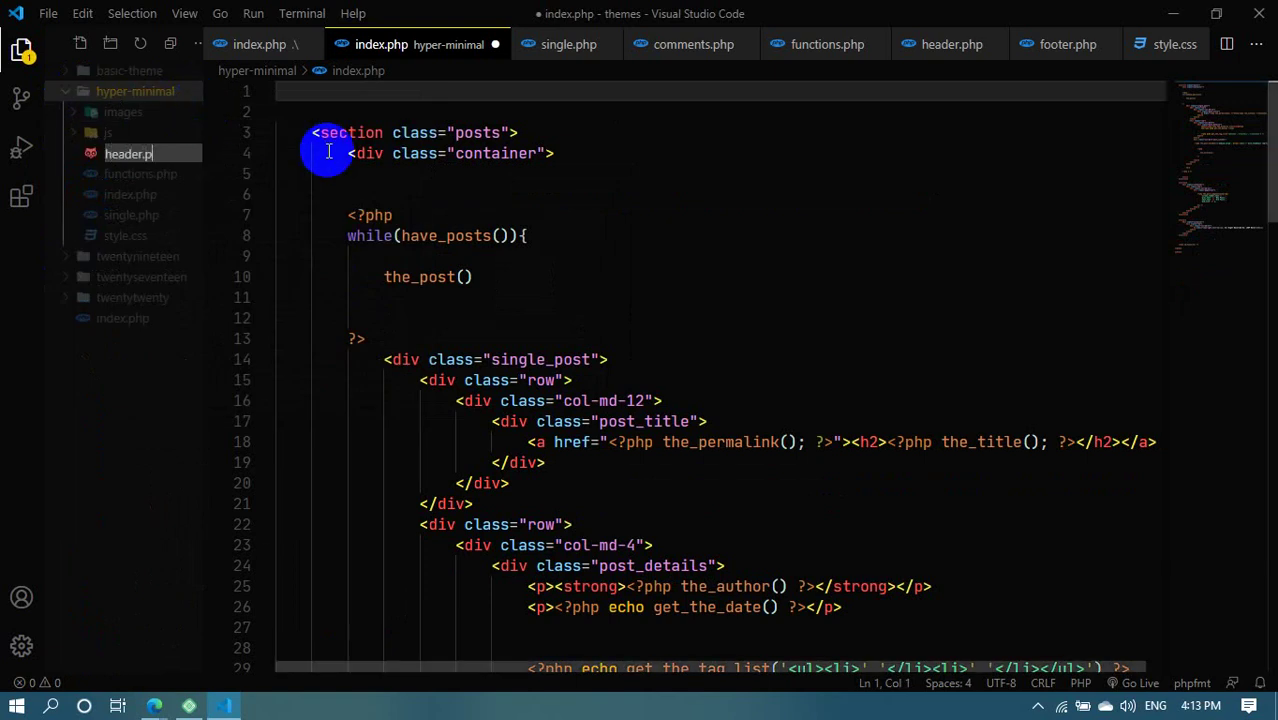
key(Return)
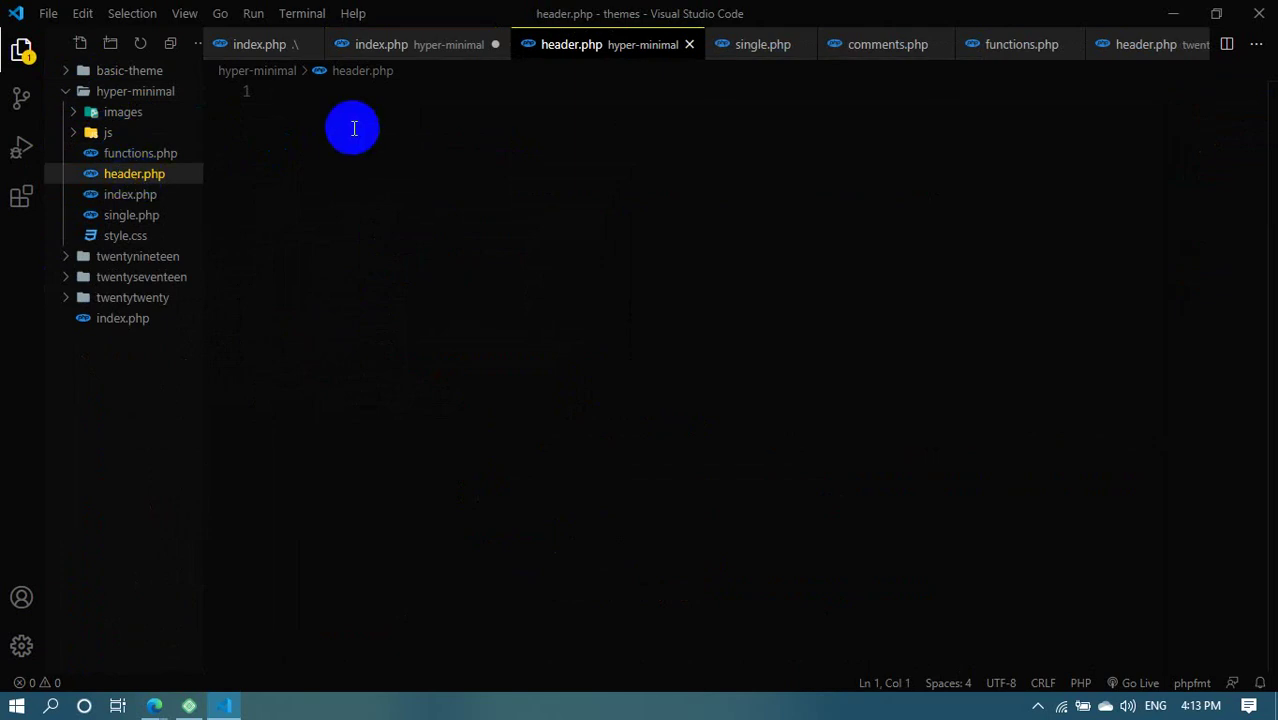
Paste the cut DOCTYPE, head and Header markup into hyper-minimal's header.php
key(ctrl+v)
scroll(495, 370, down, 5)
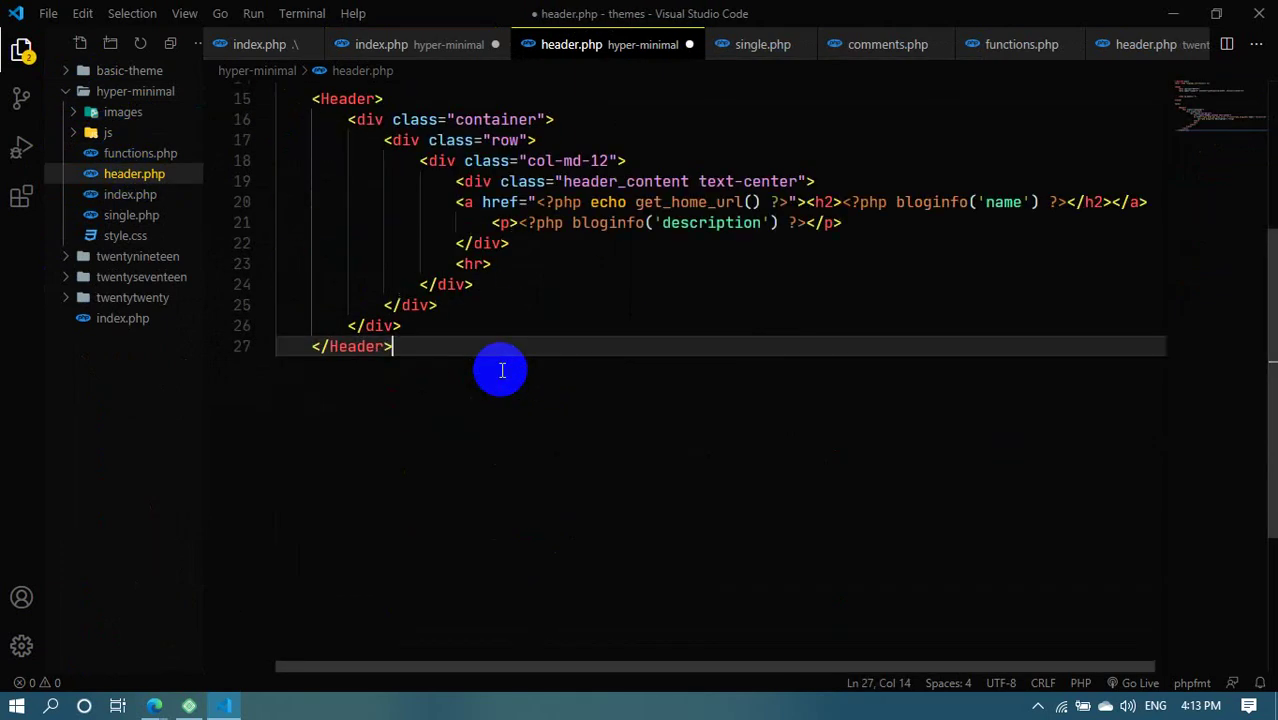
scroll(499, 369, up, 5)
click(542, 260)
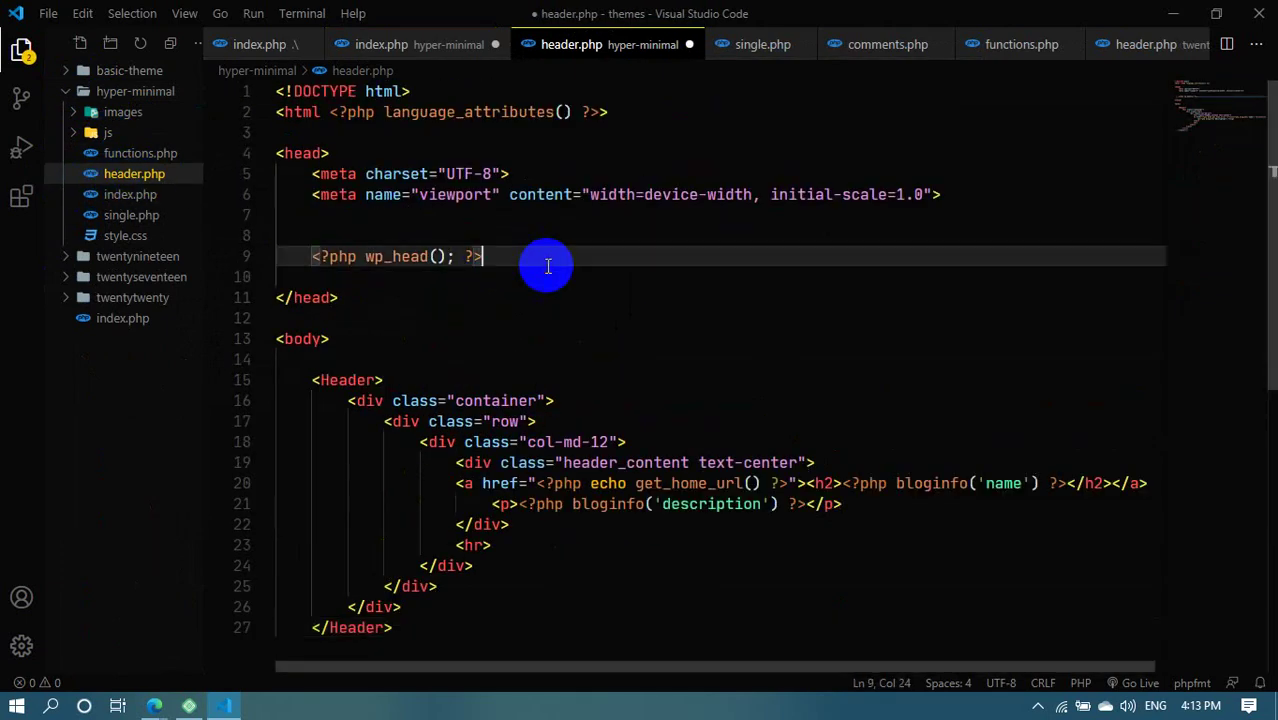
Compare hyper-minimal's index.php with header.php and highlight the moved header markup
click(436, 47)
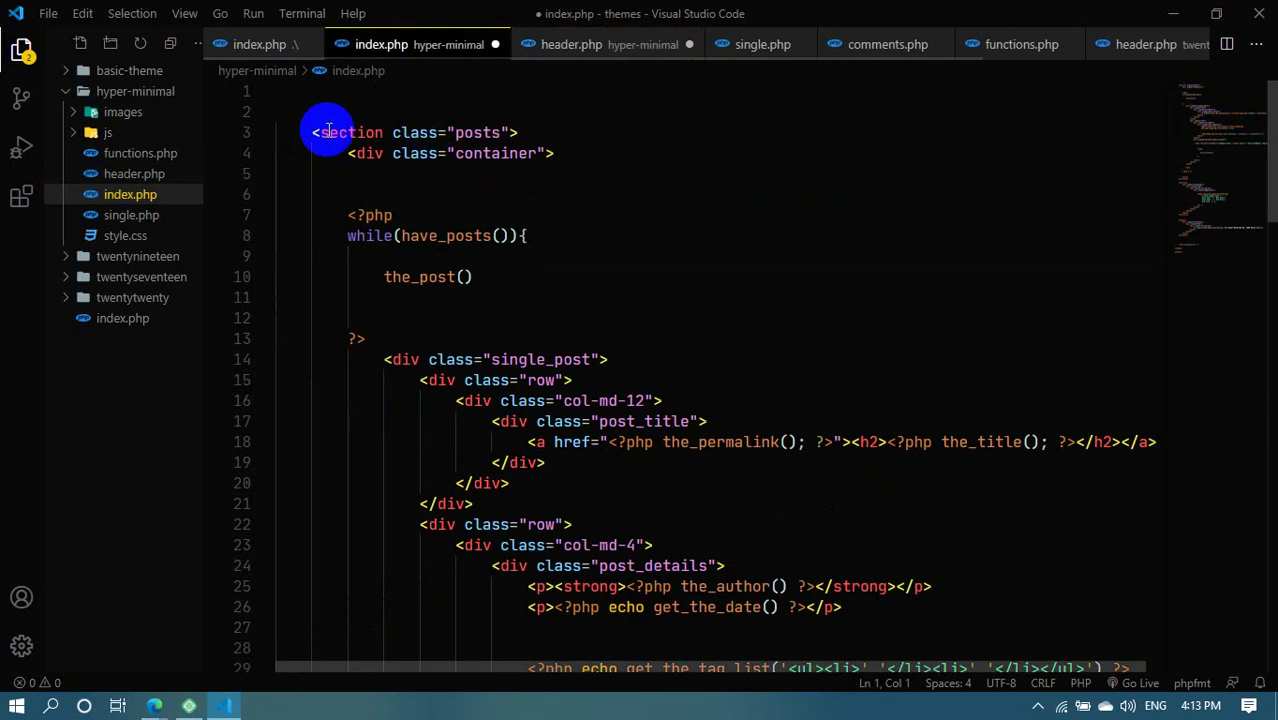
click(605, 46)
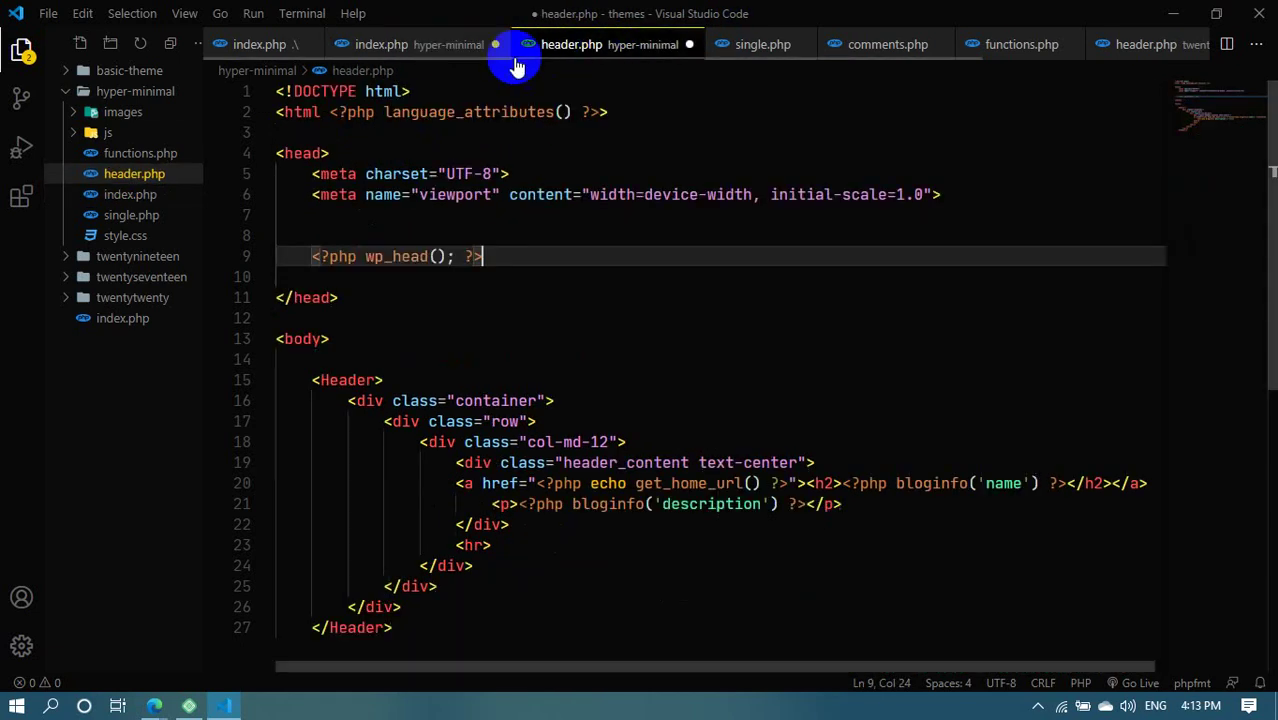
click(400, 44)
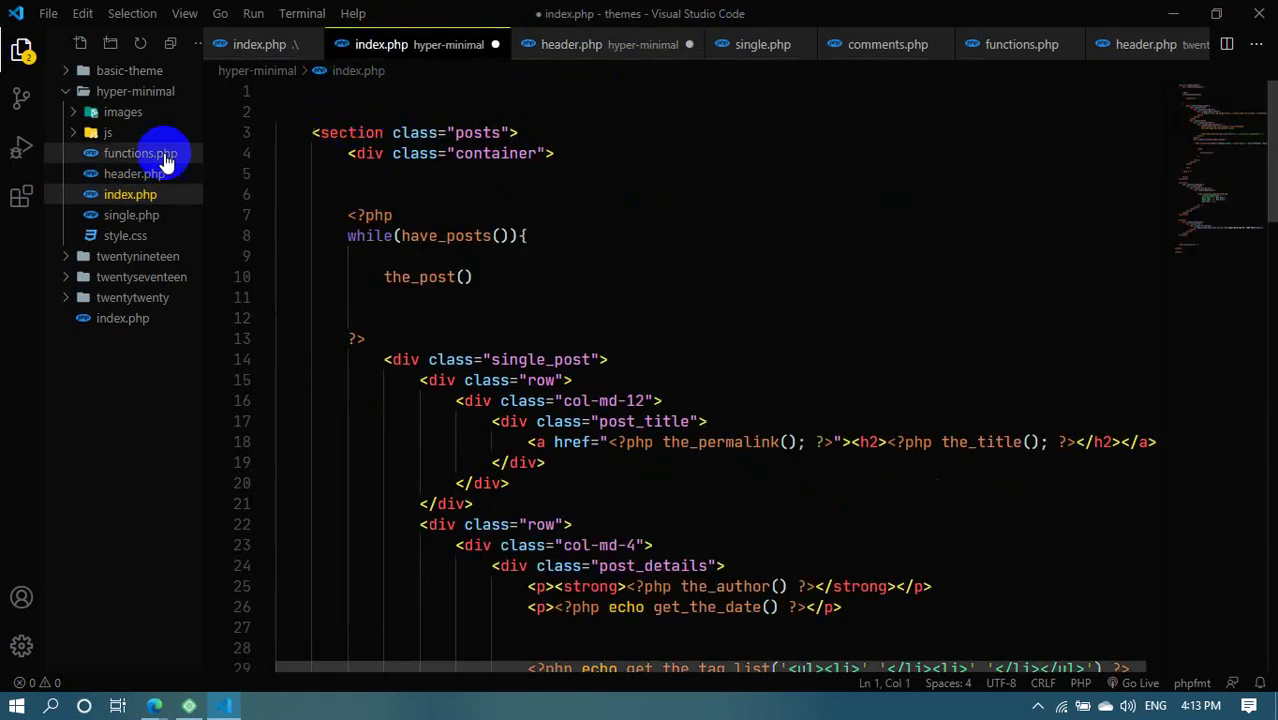
click(612, 50)
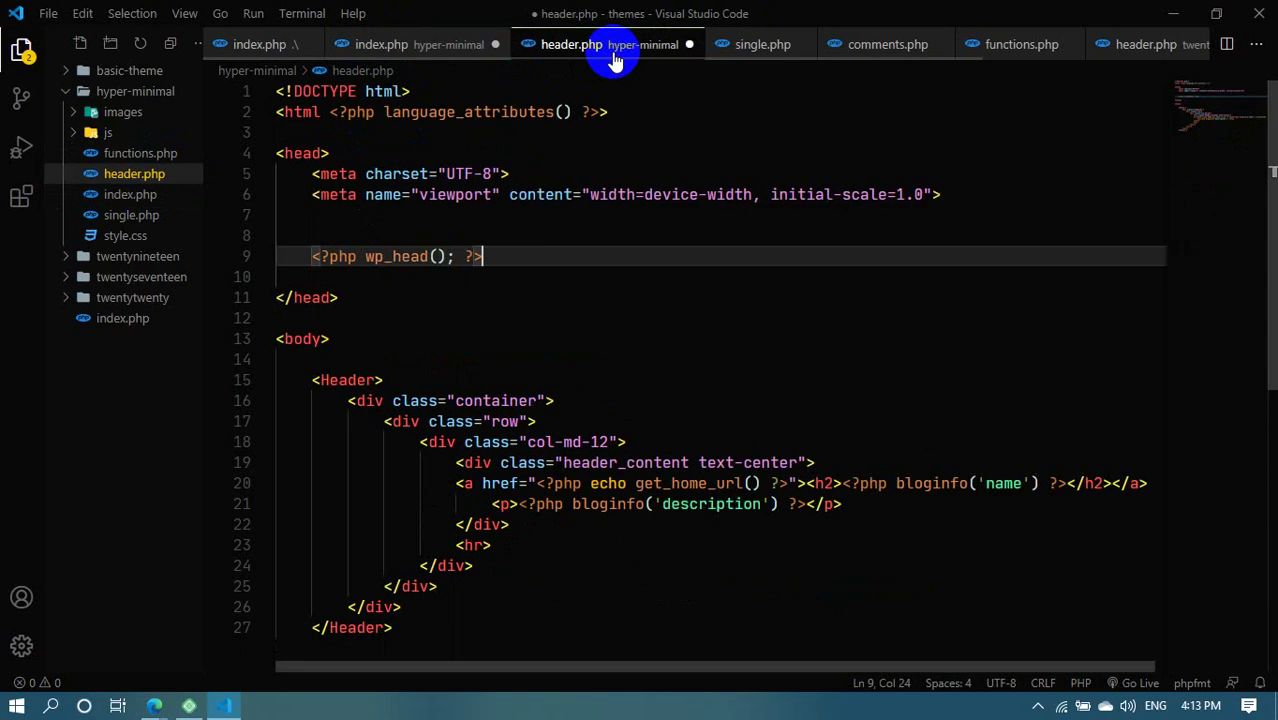
drag(433, 590, 312, 194)
Add <?php get_header(); ?> above the posts section in hyper-minimal's index.php, followed by blank lines, and save the file
click(375, 44)
click(338, 113)
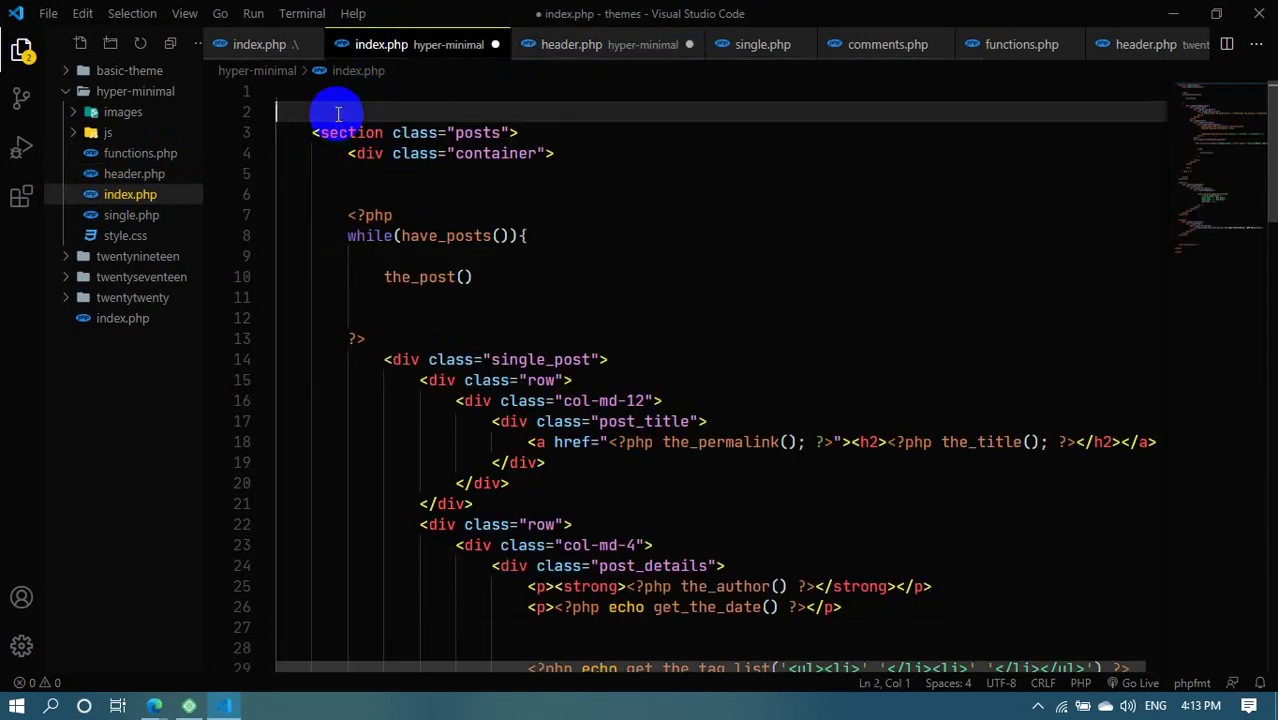
key(Return)
text(<)
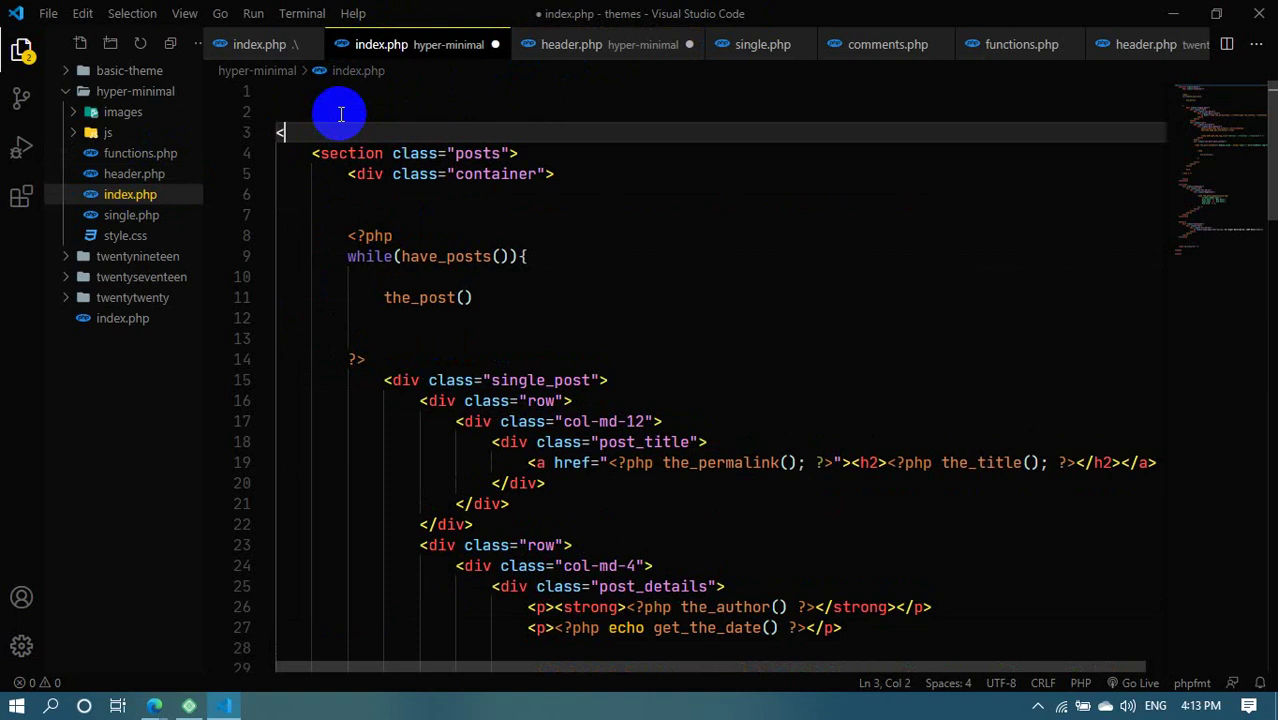
text(?p)
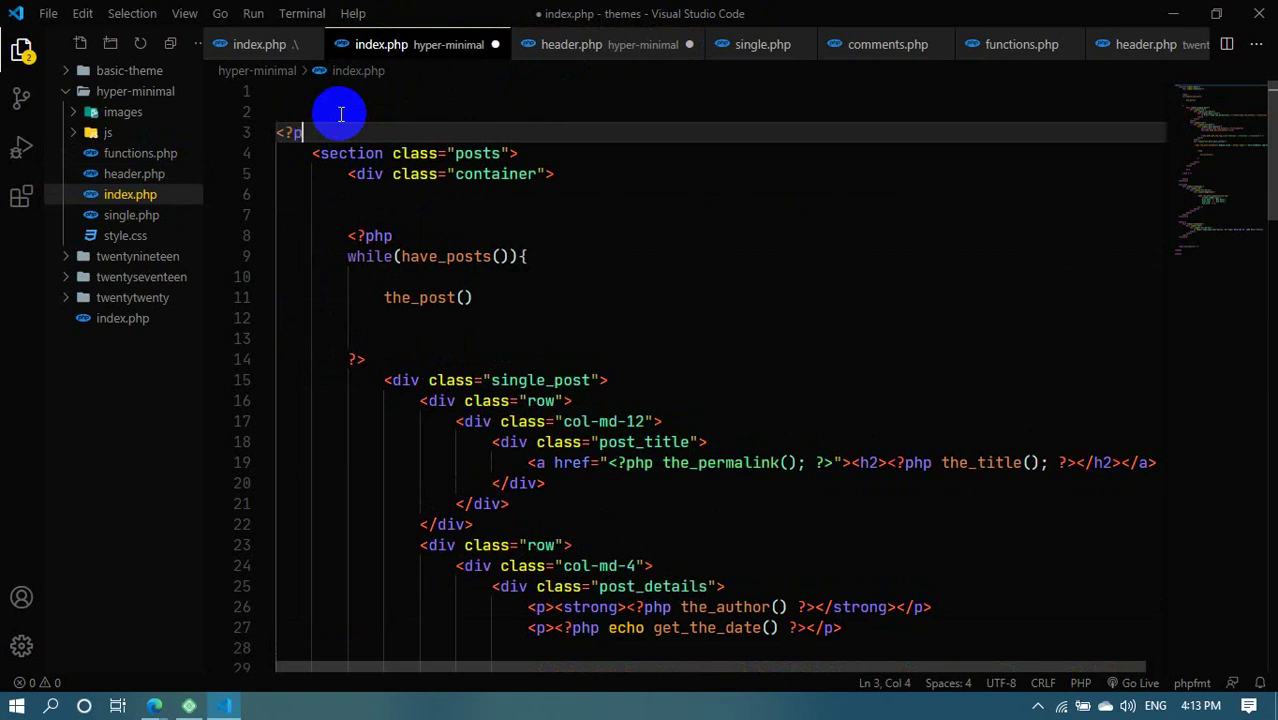
text(hp get_)
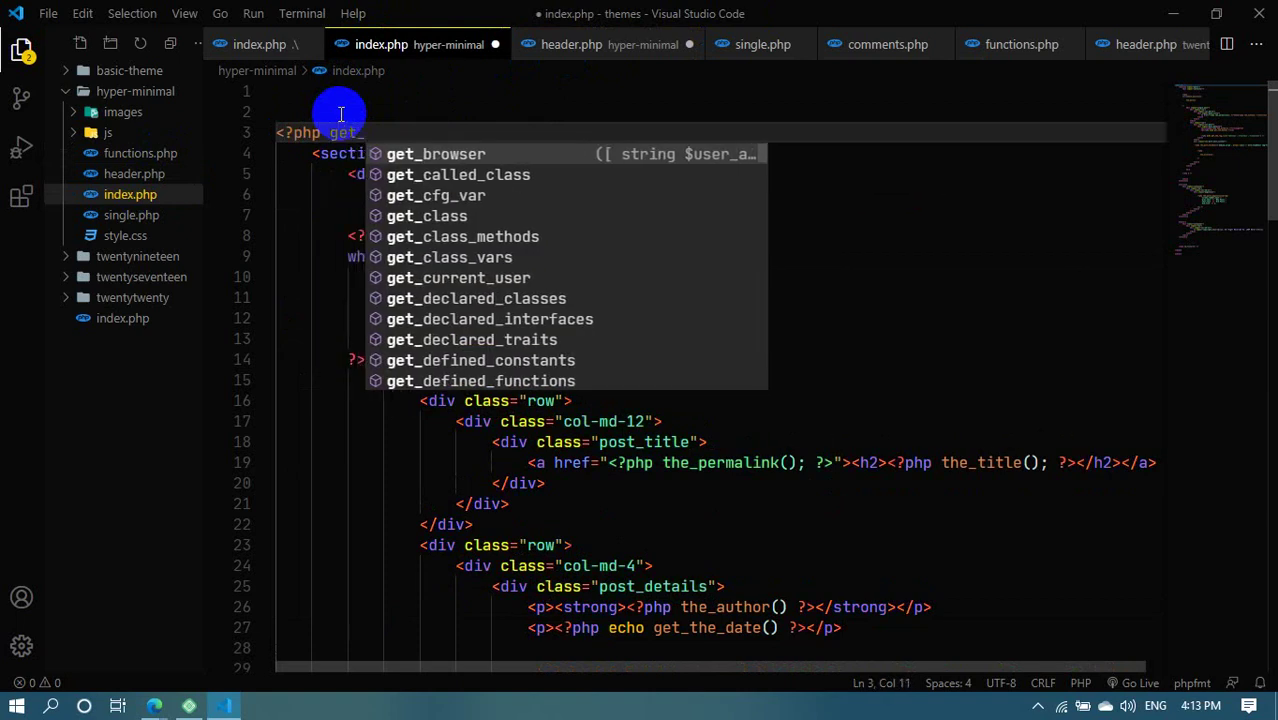
text(header)
key(Escape)
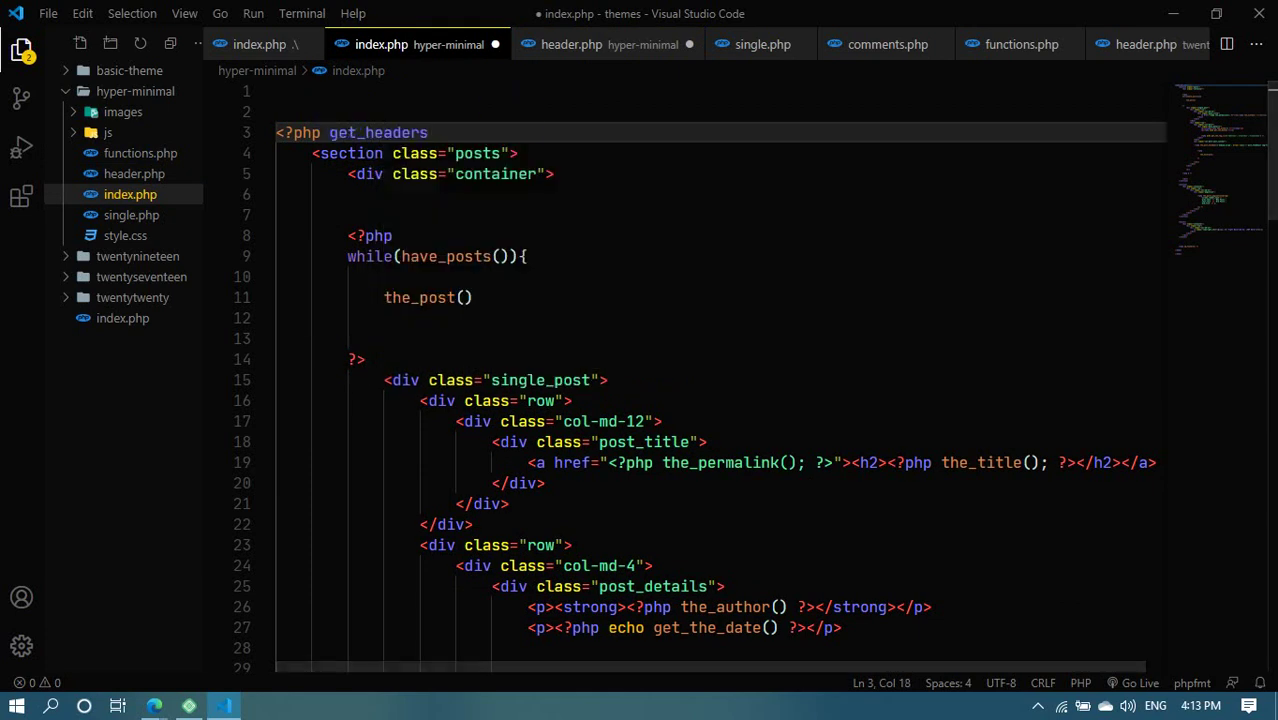
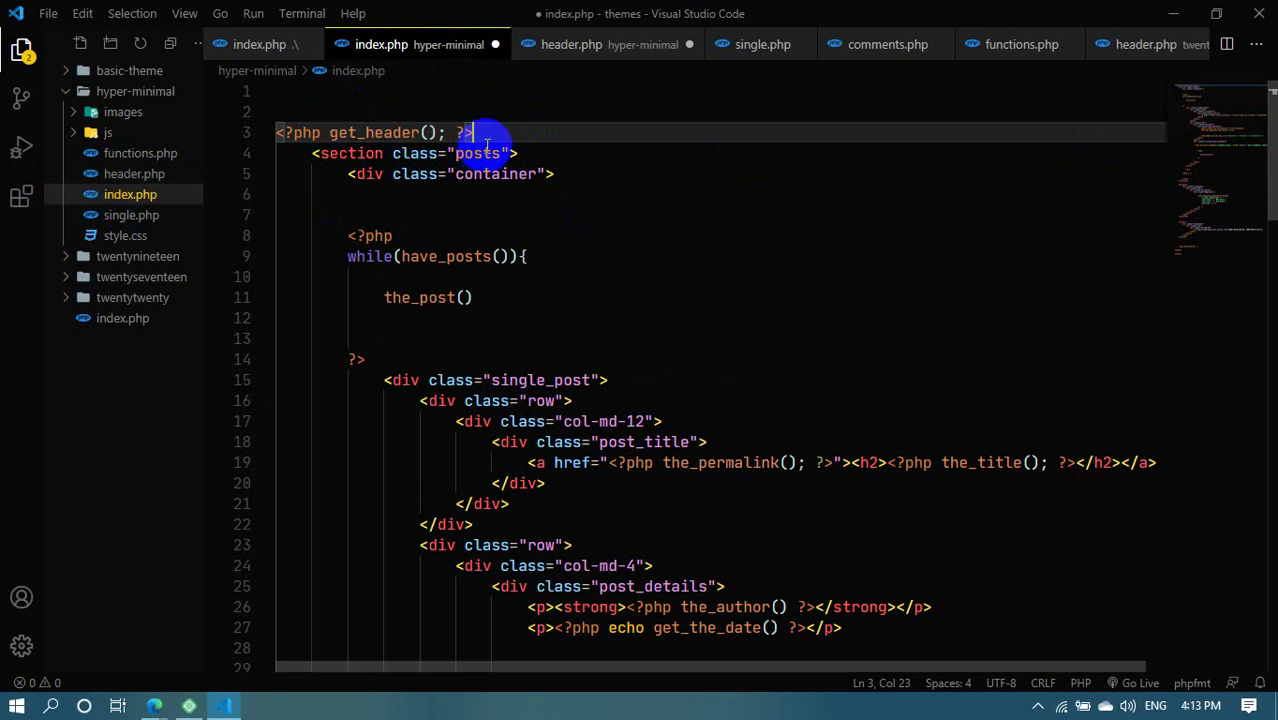
key(Return)
key(Return)
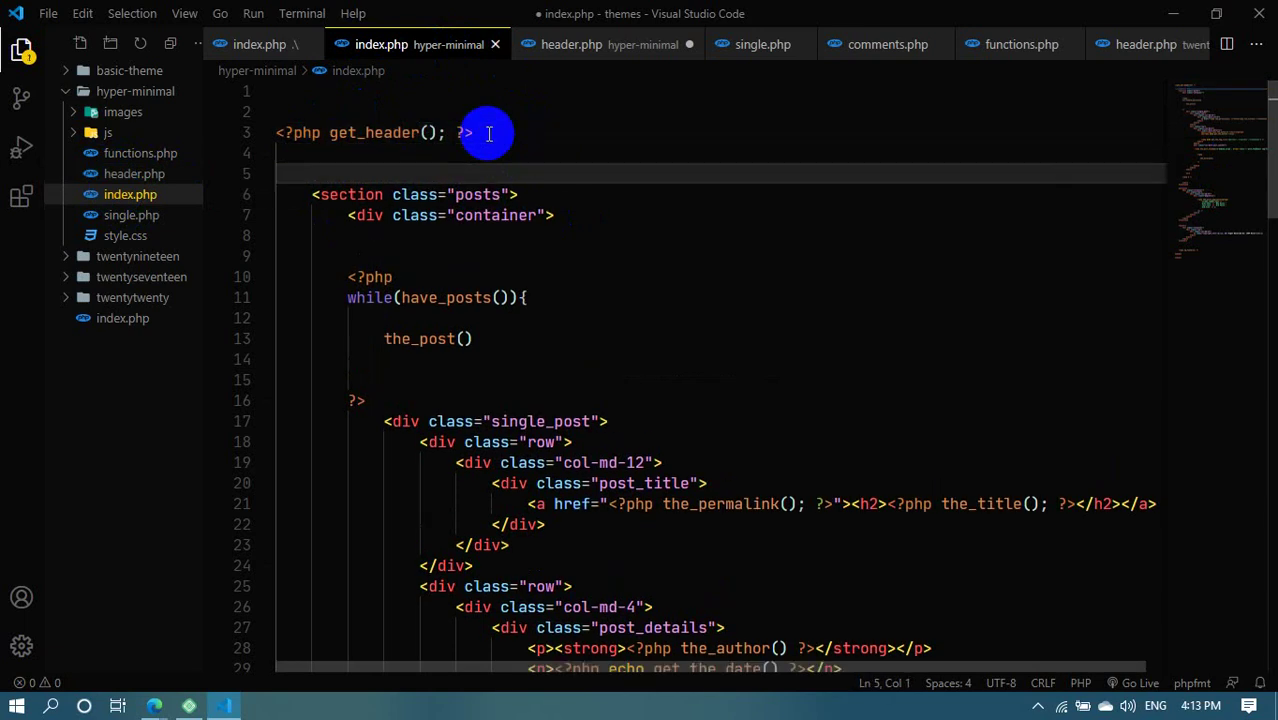
key(ctrl+s)
Switch to the browser and load the site's home page from the post's site title to check the header
mouse_move(150, 705)
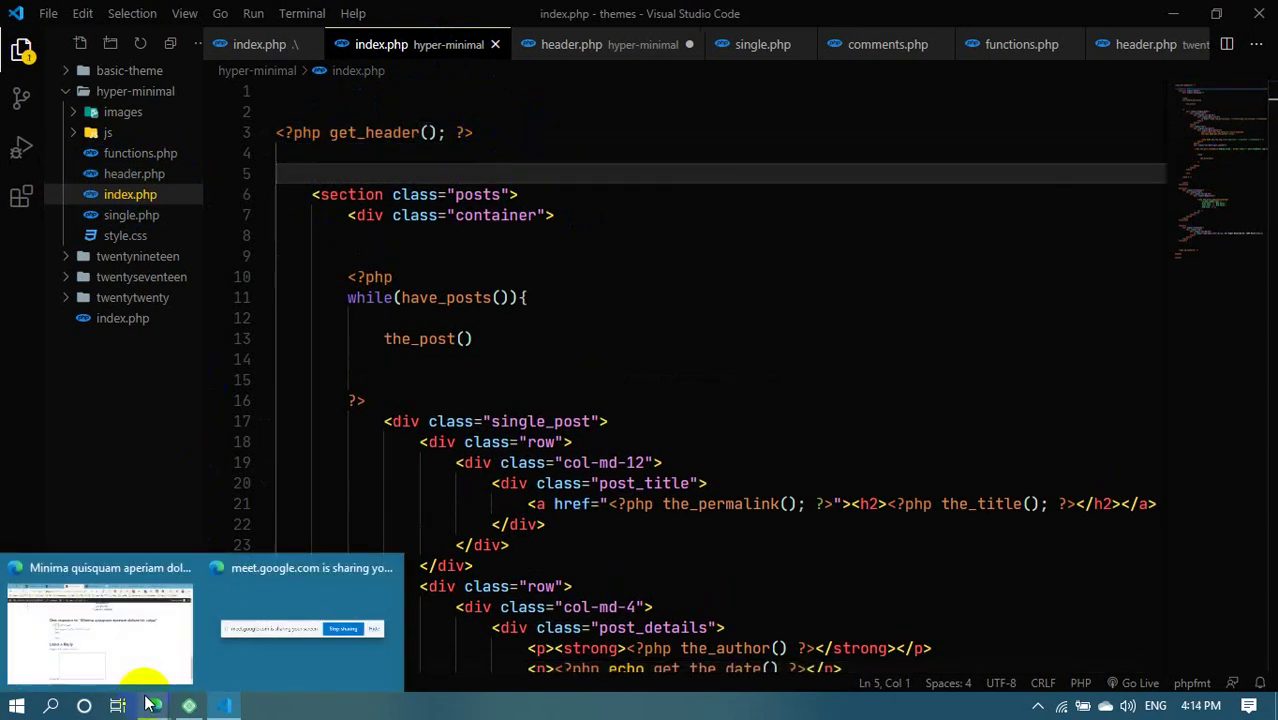
click(100, 630)
scroll(440, 300, up, 15)
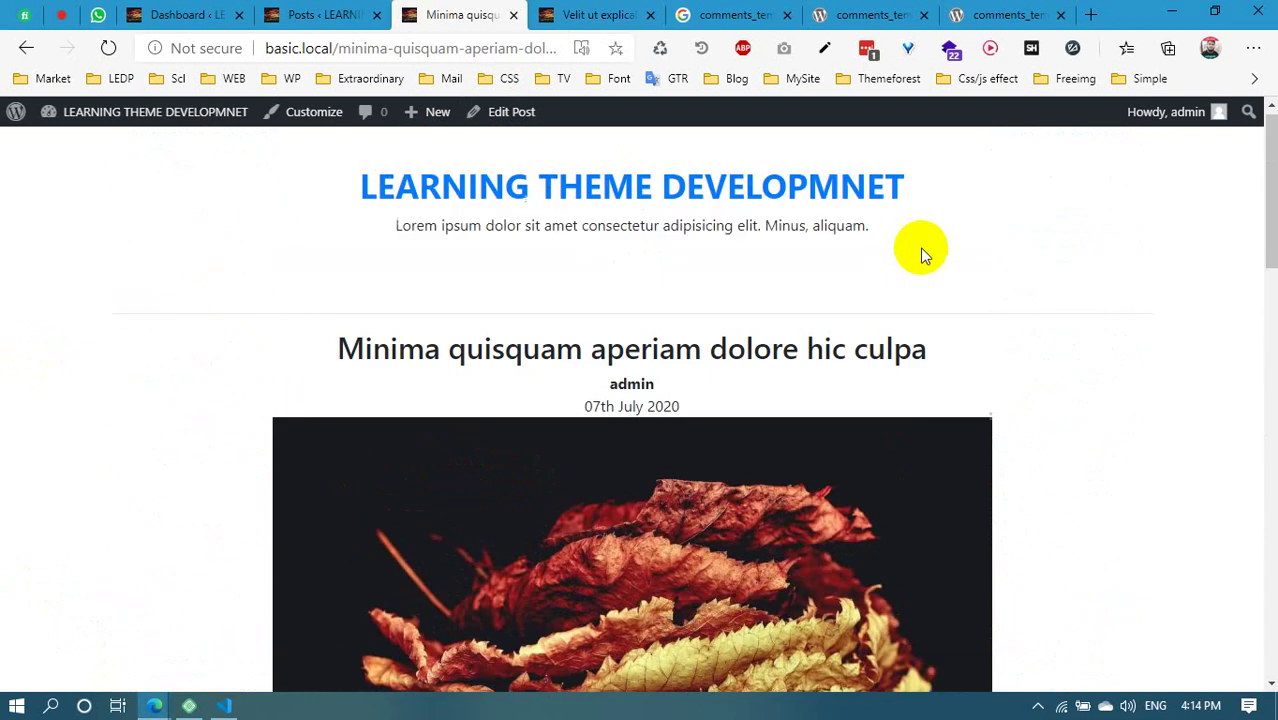
click(737, 208)
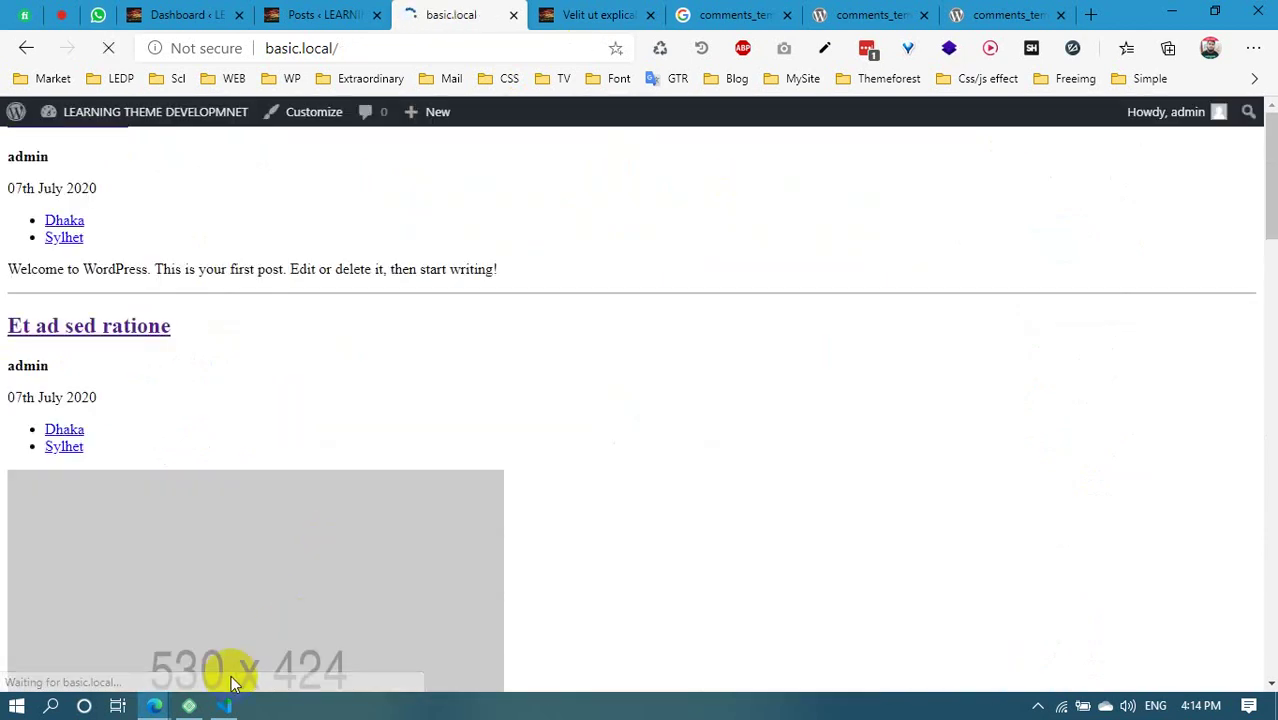
Switch back to Visual Studio Code and view hyper-minimal's header.php
mouse_move(224, 705)
click(222, 625)
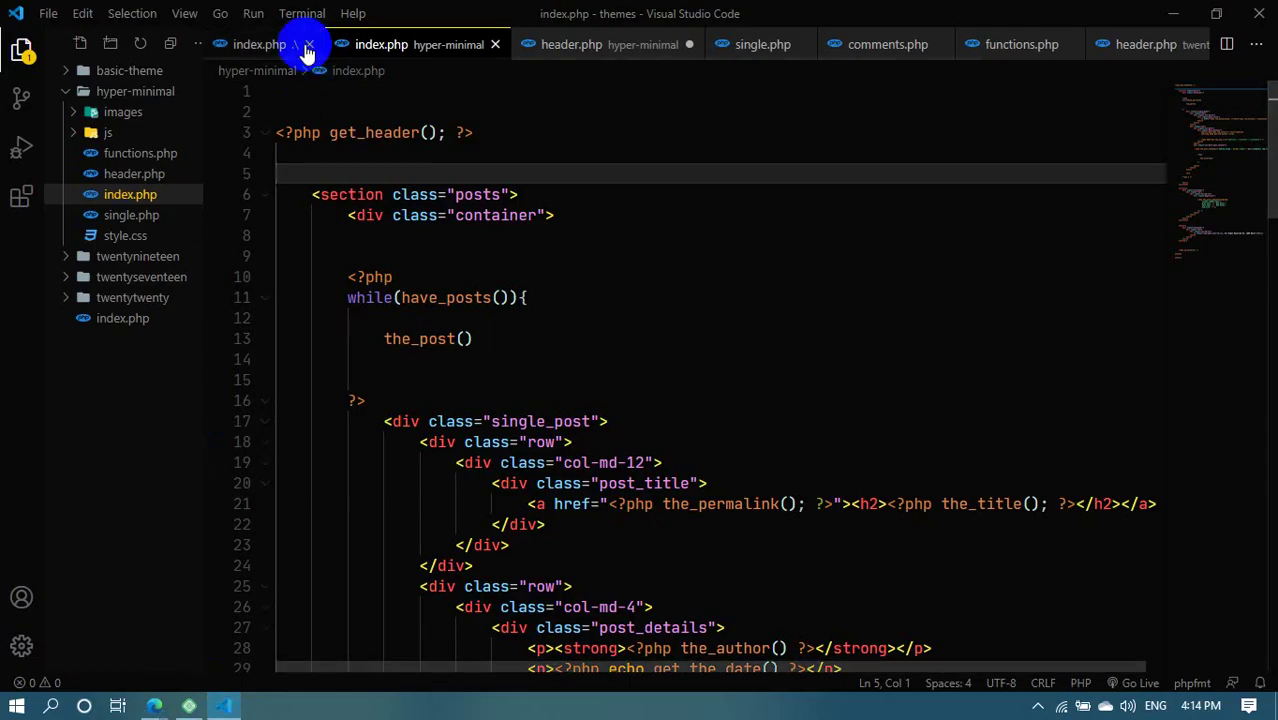
click(257, 44)
click(601, 46)
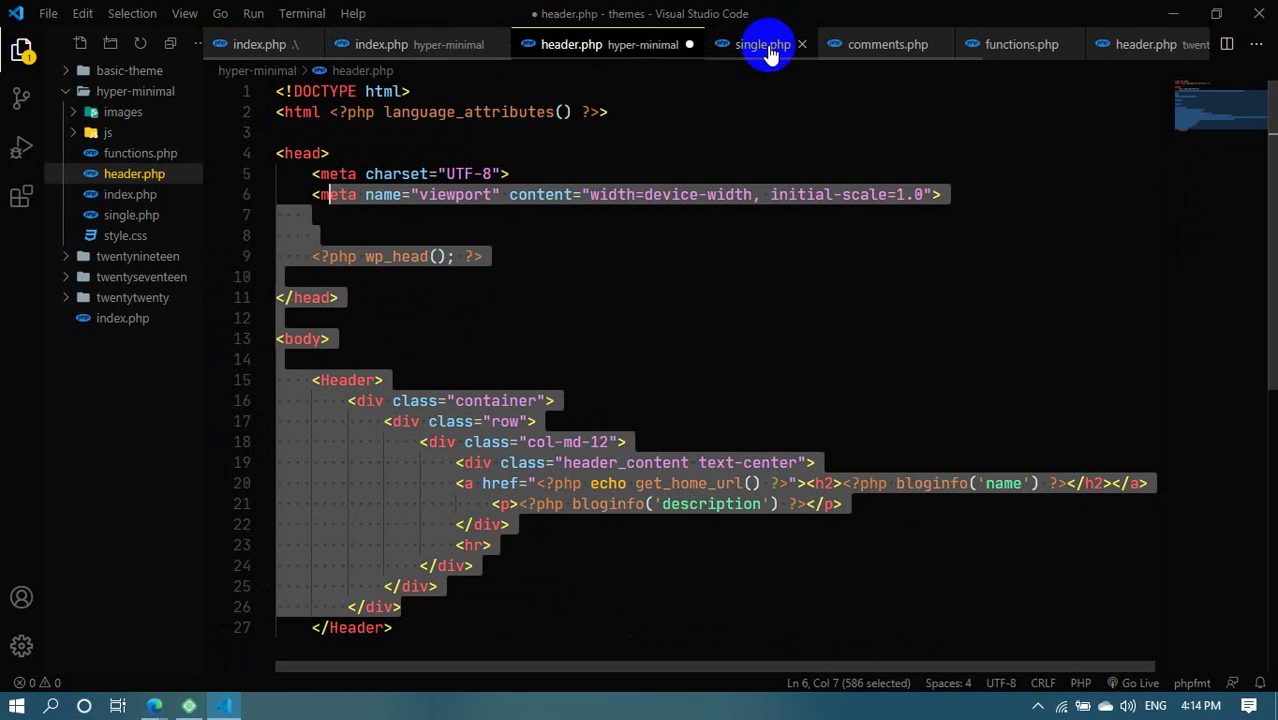
Delete everything from the DOCTYPE through the closing Header tag in hyper-minimal's single.php
click(762, 44)
scroll(344, 387, down, 2)
scroll(344, 387, down, 7)
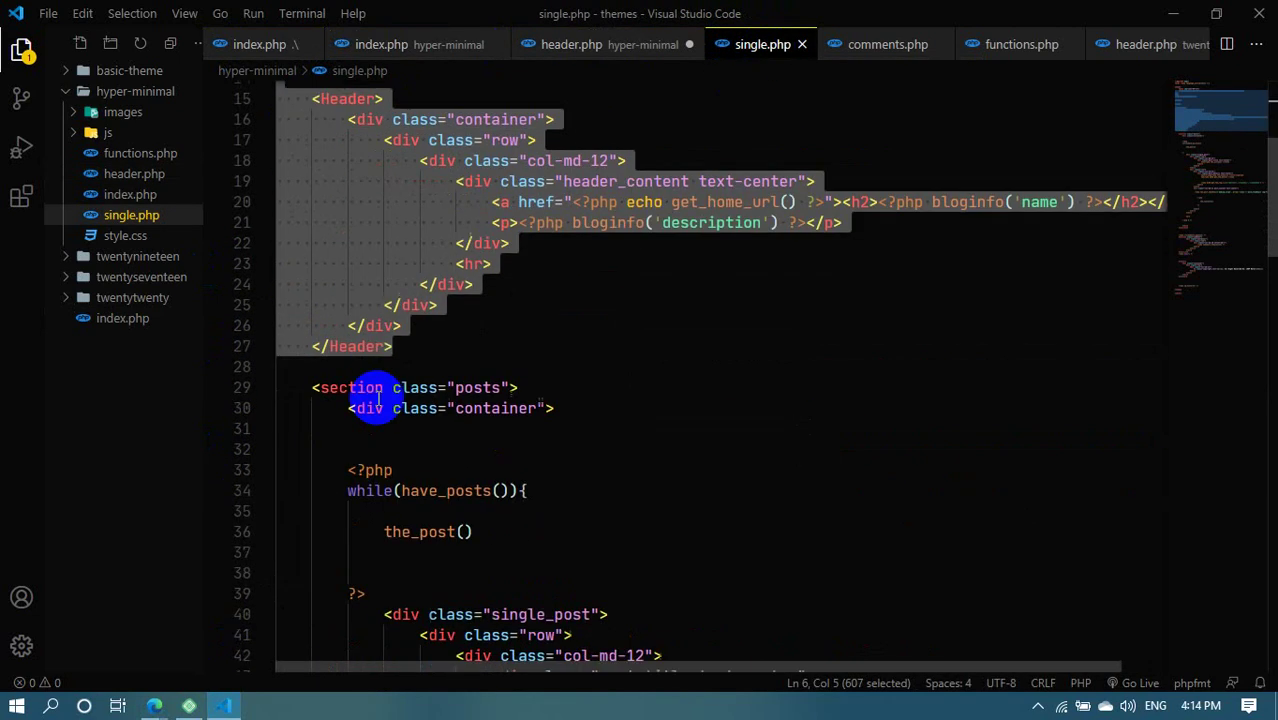
click(422, 268)
scroll(427, 337, up, 4)
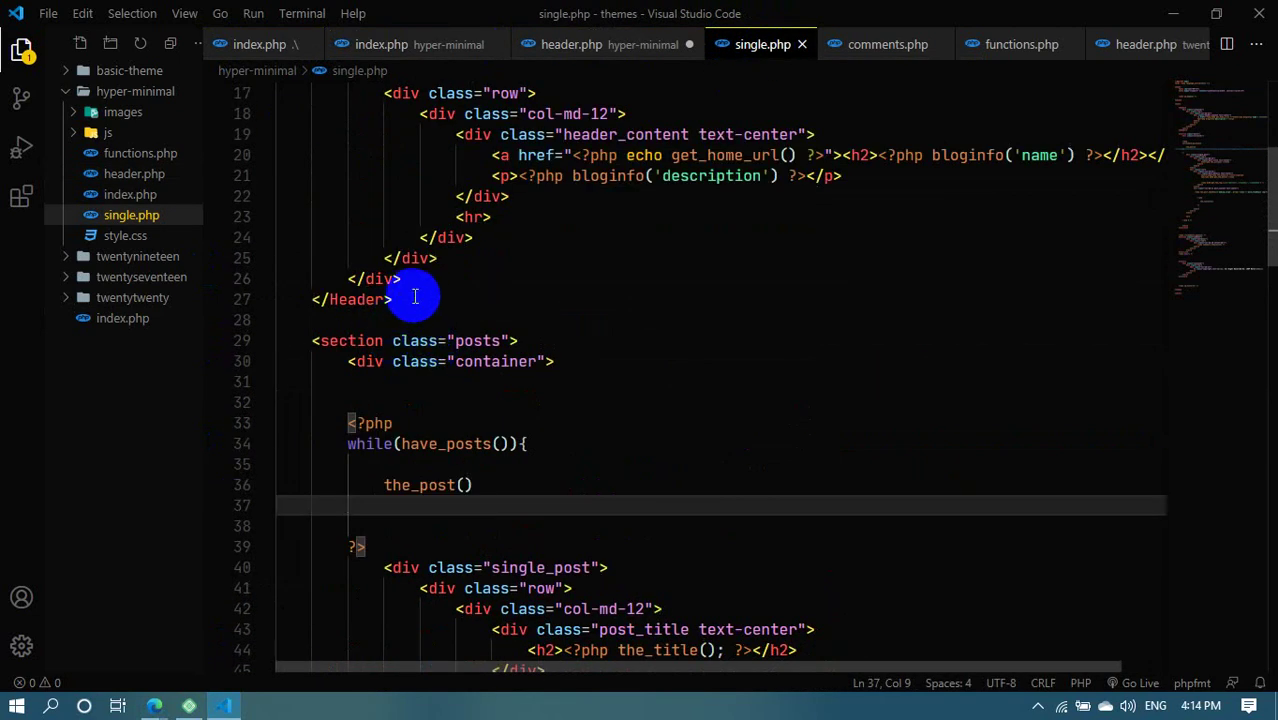
drag(415, 297, 4, 10)
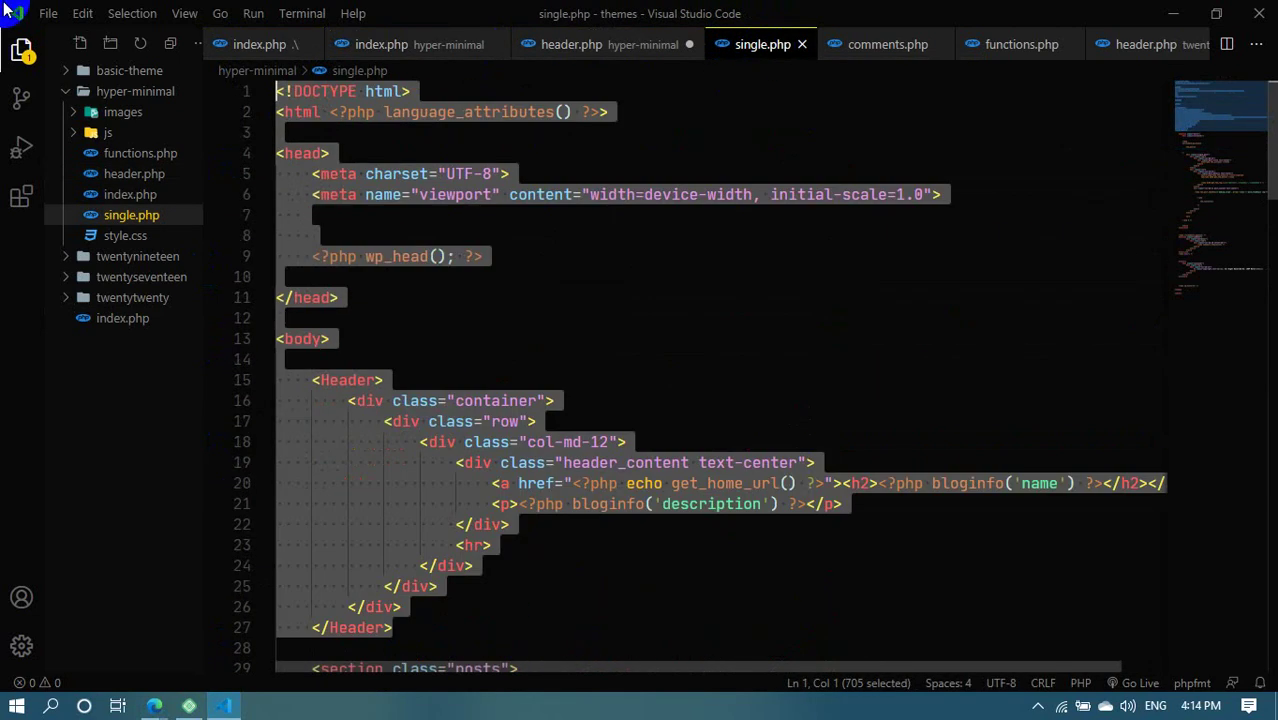
key(BackSpace)
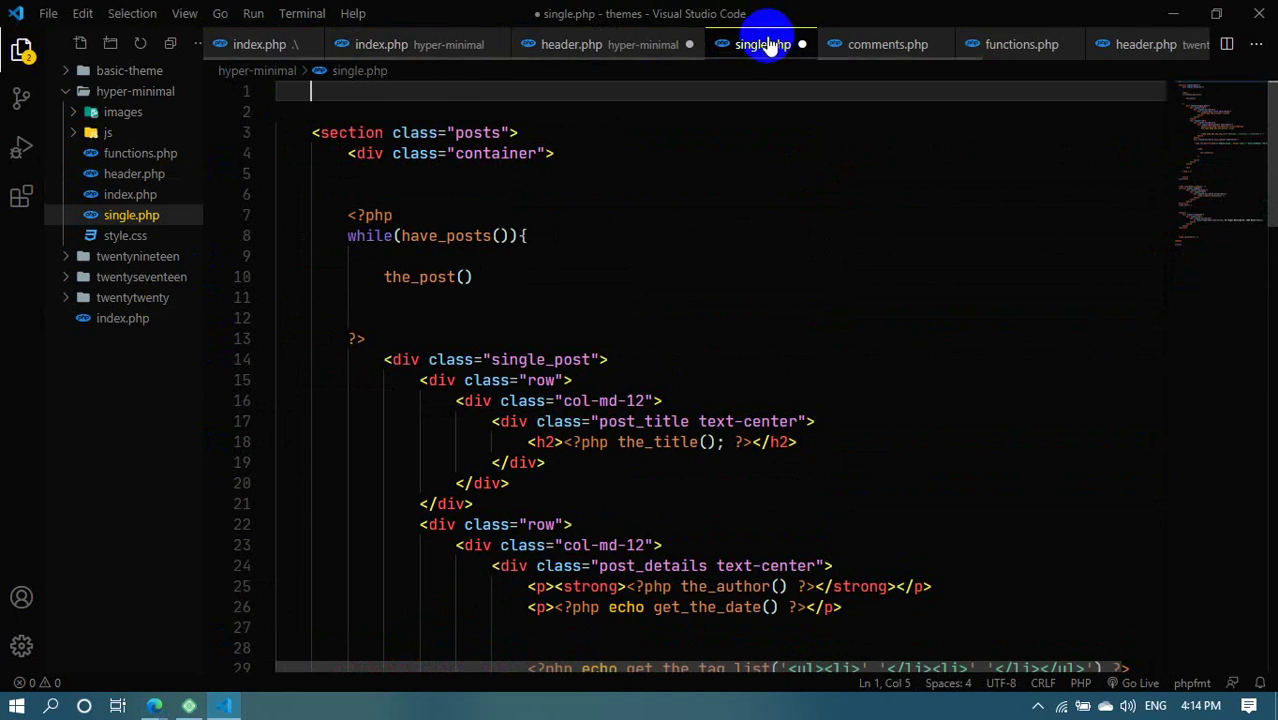
Add <?php get_header(); ?> above the posts section in single.php
key(Return)
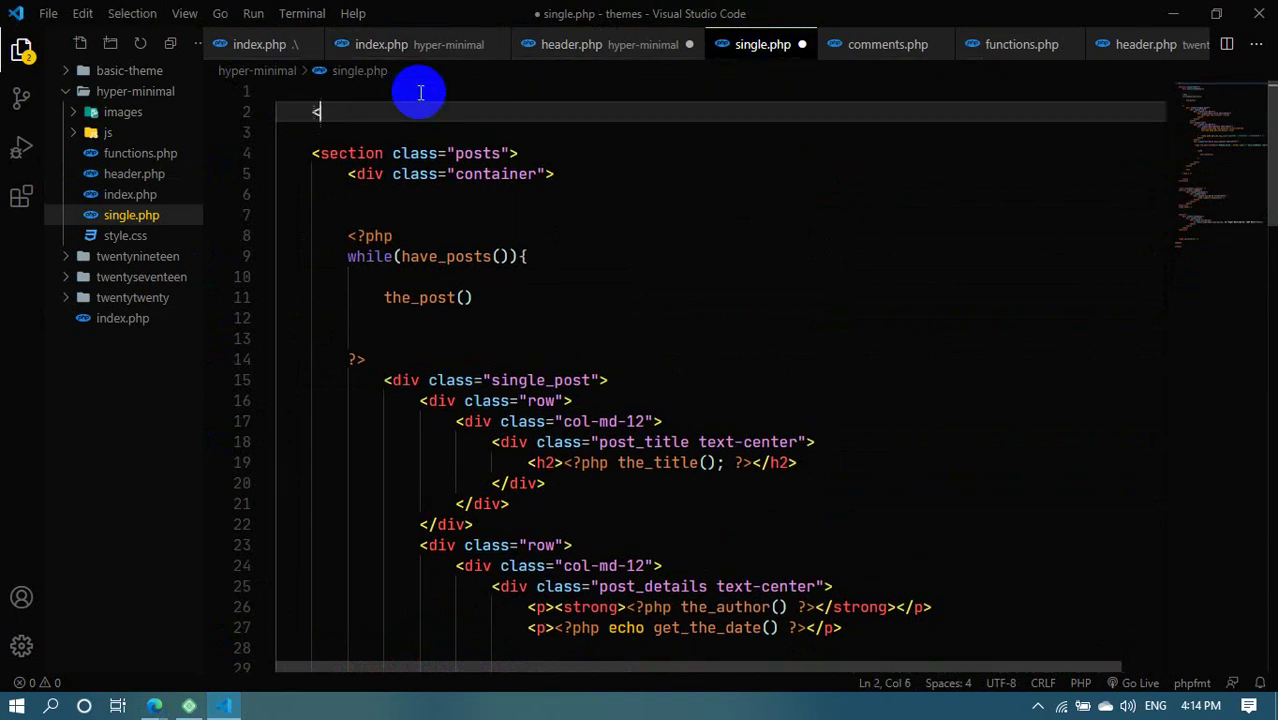
text(<?php )
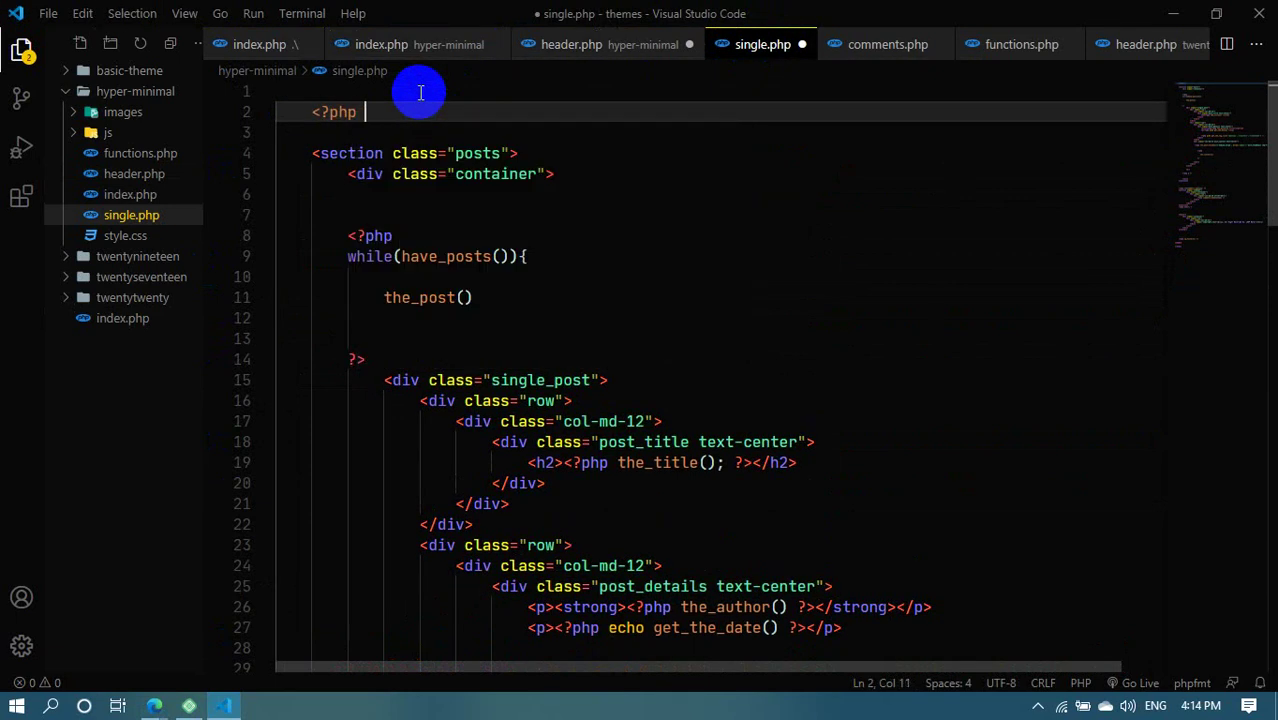
text(get_h)
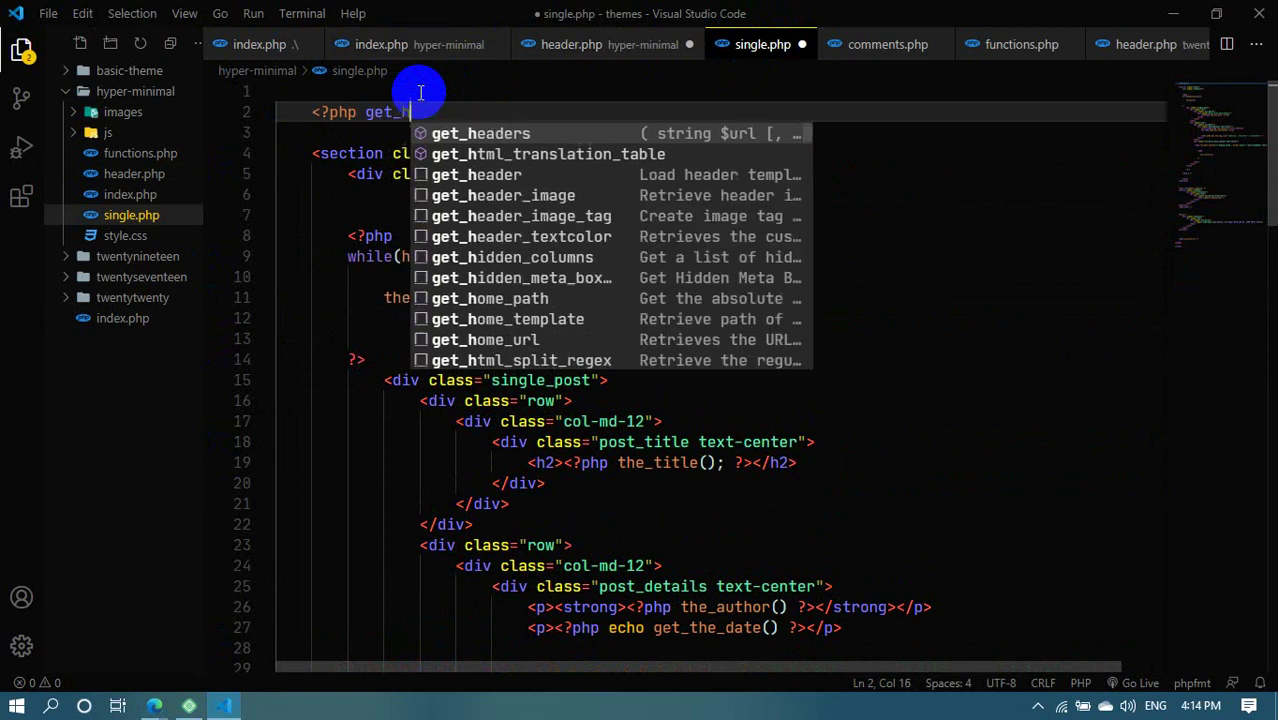
text(eader)
key(Return)
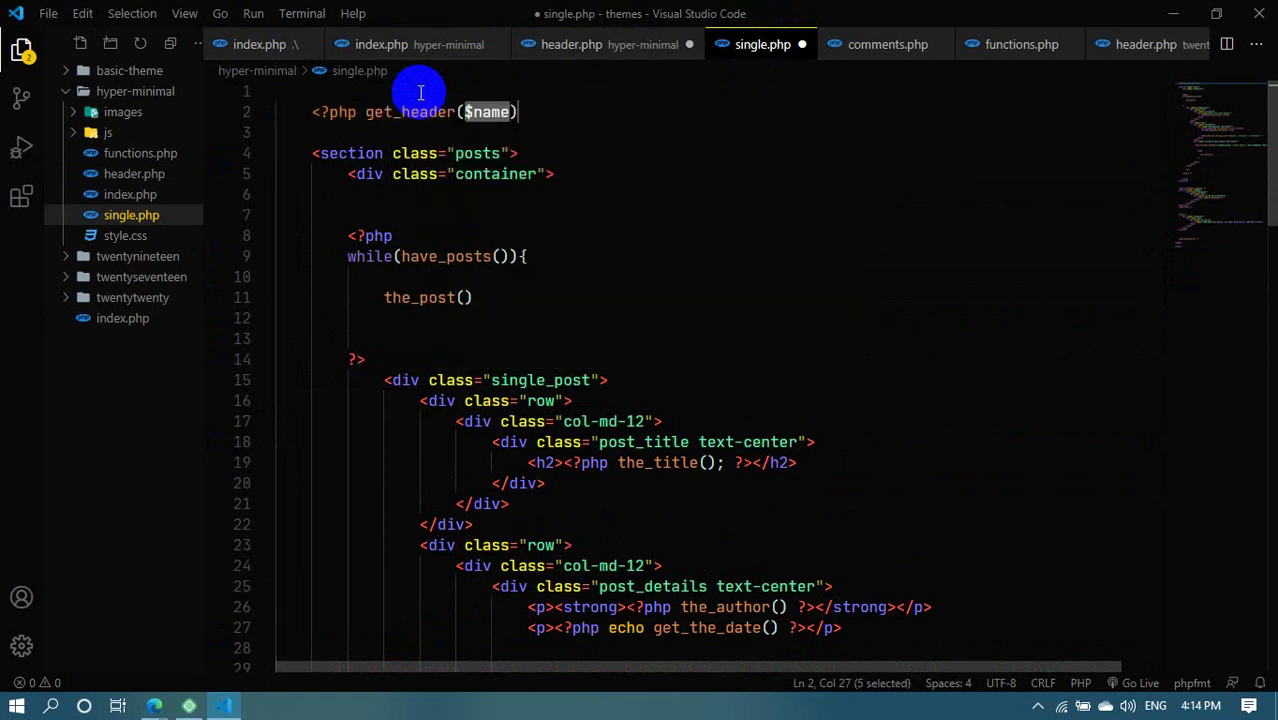
key(BackSpace)
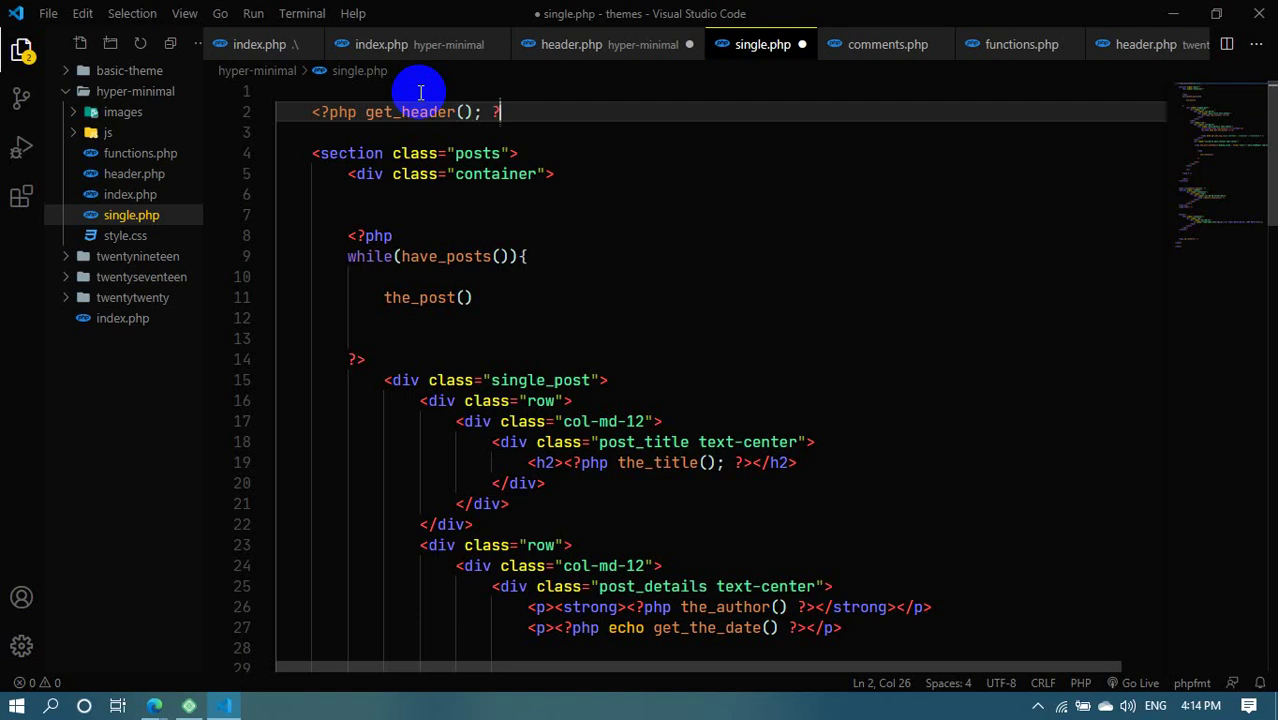
text(; ?>)
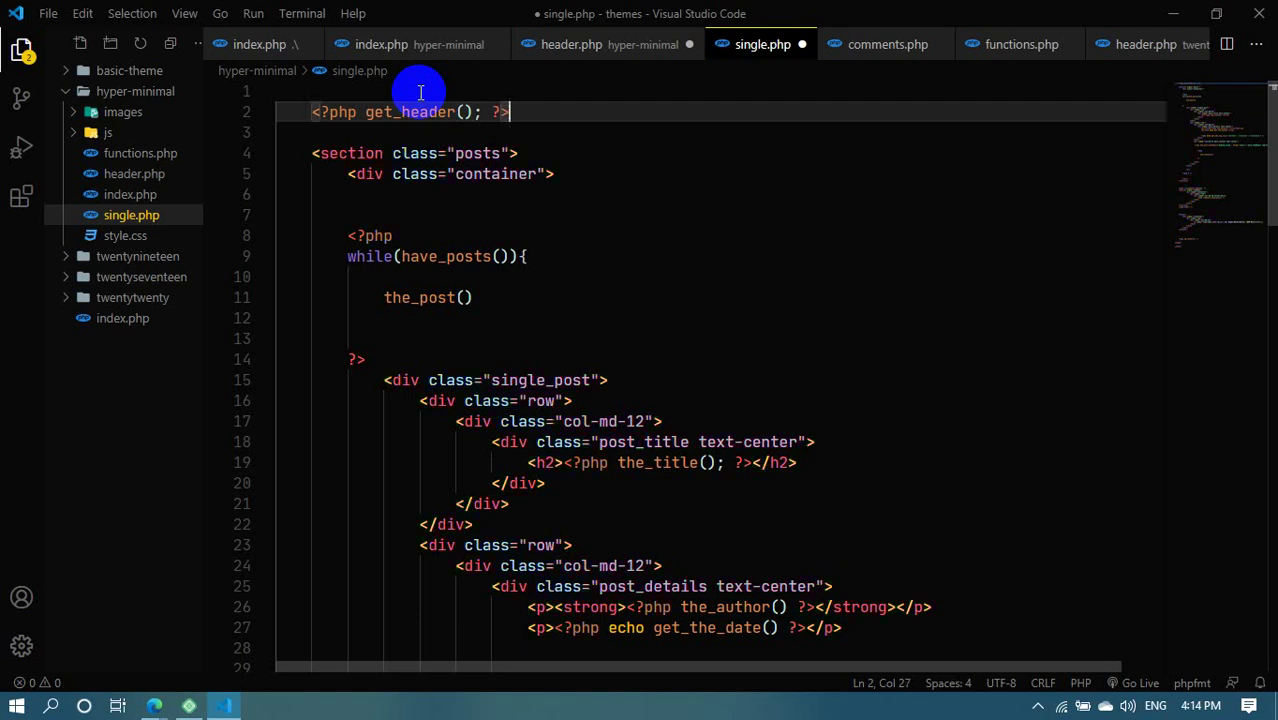
Save the edited single.php and header.php files of the hyper-minimal theme
key(ctrl+s)
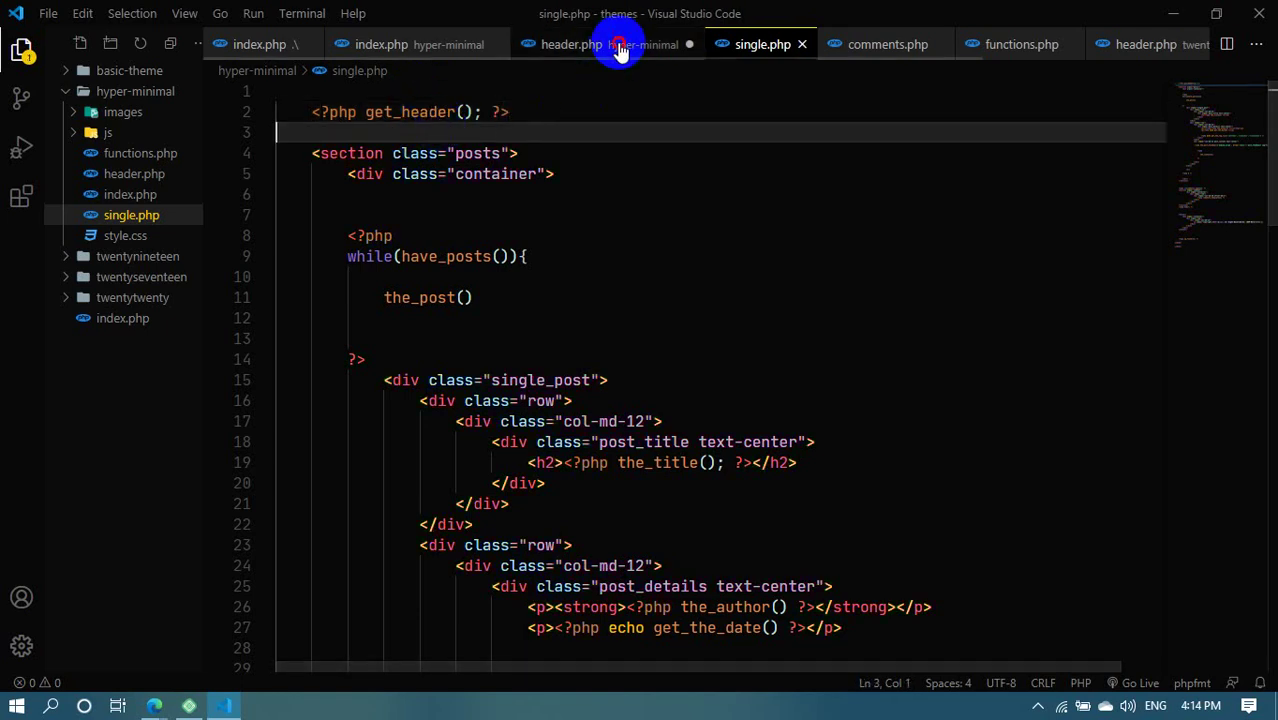
click(615, 47)
click(534, 258)
key(ctrl+s)
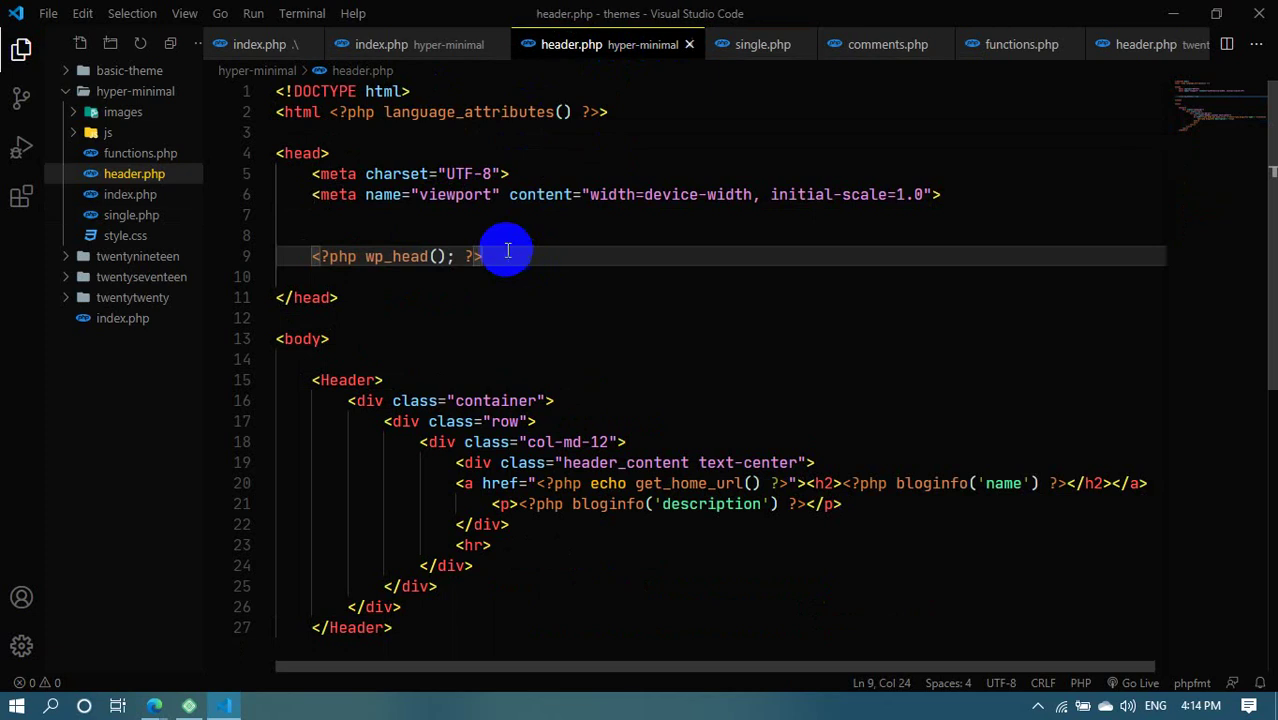
Review the get_header() calls in the theme's index.php and single.php and the shared head and header markup in header.php
click(414, 45)
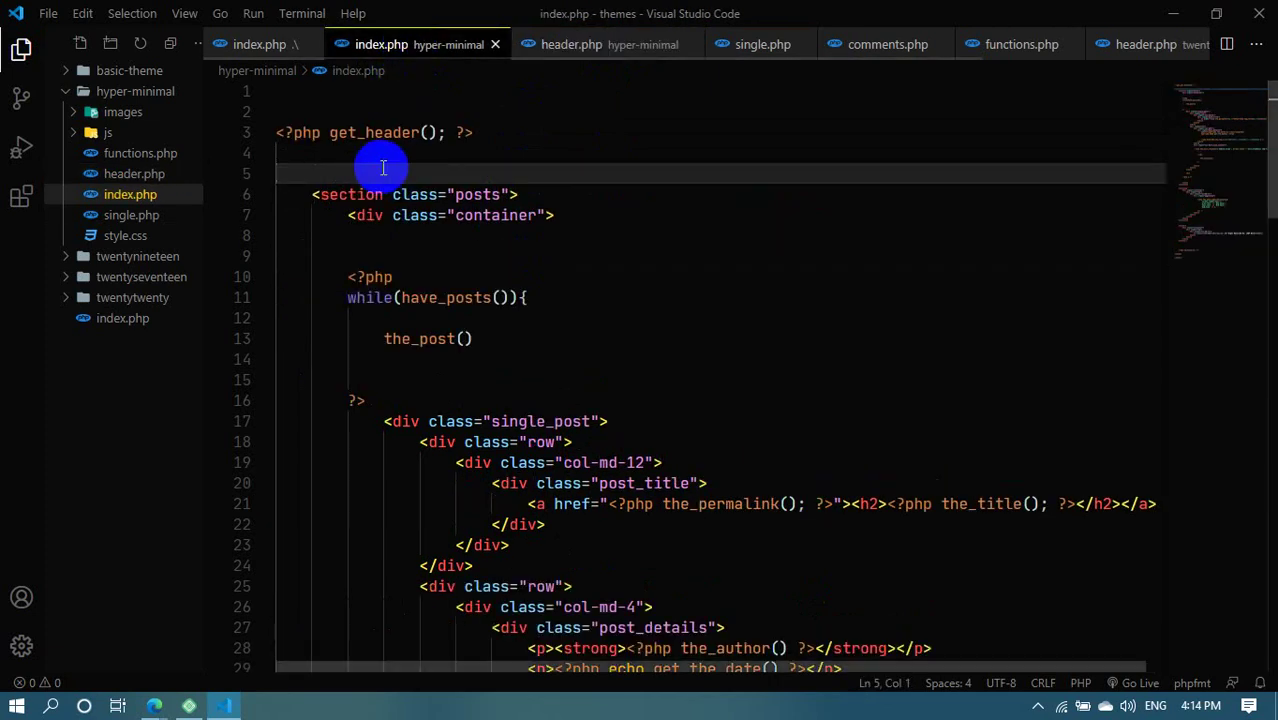
click(473, 124)
drag(473, 124, 307, 124)
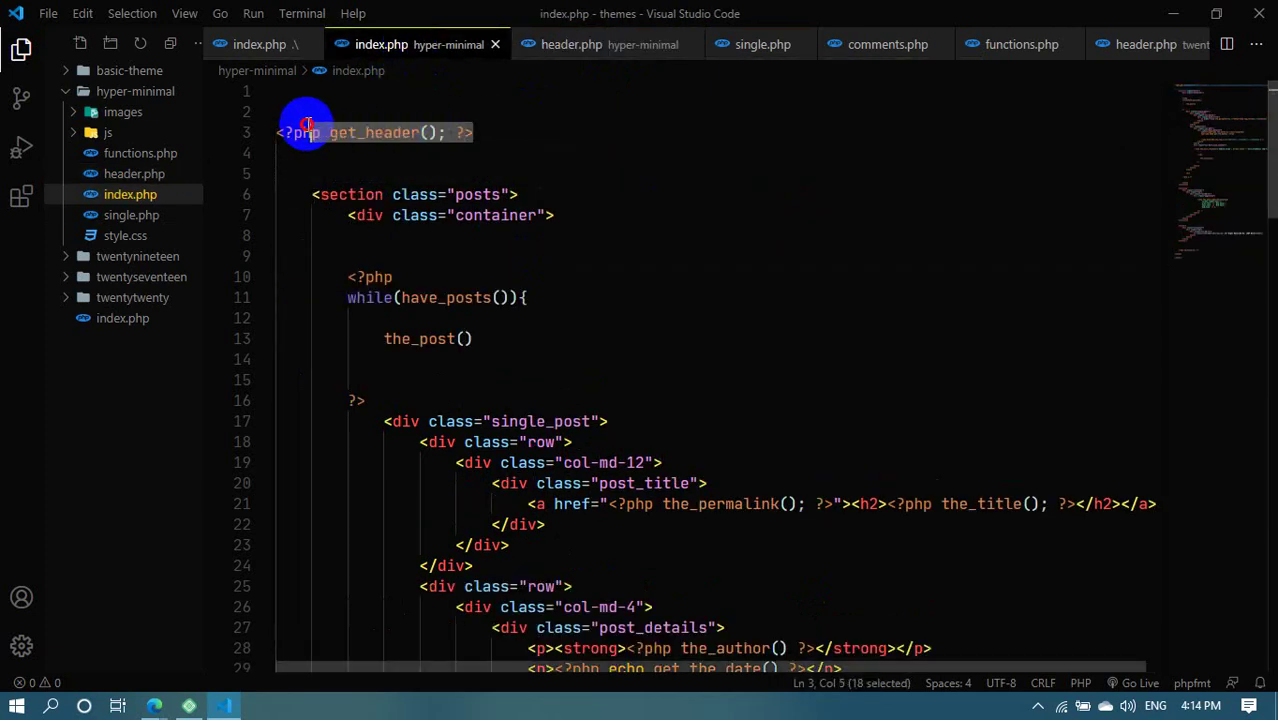
click(762, 44)
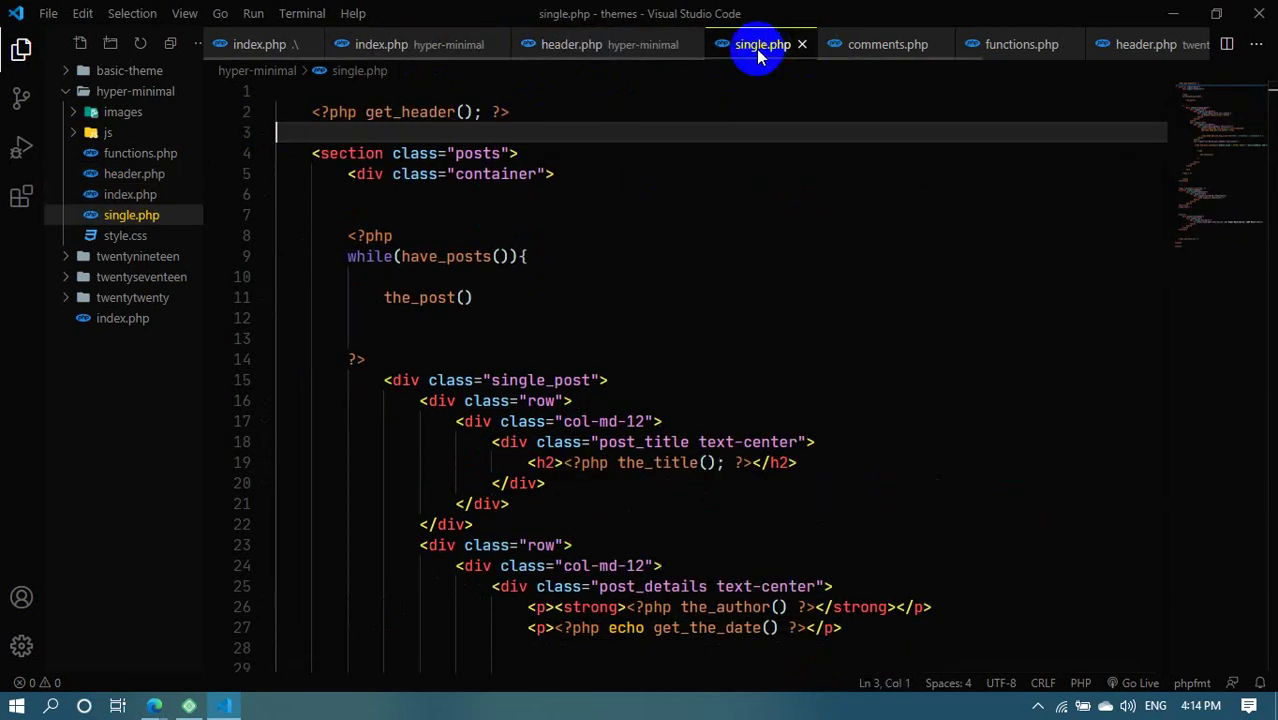
click(400, 112)
click(605, 45)
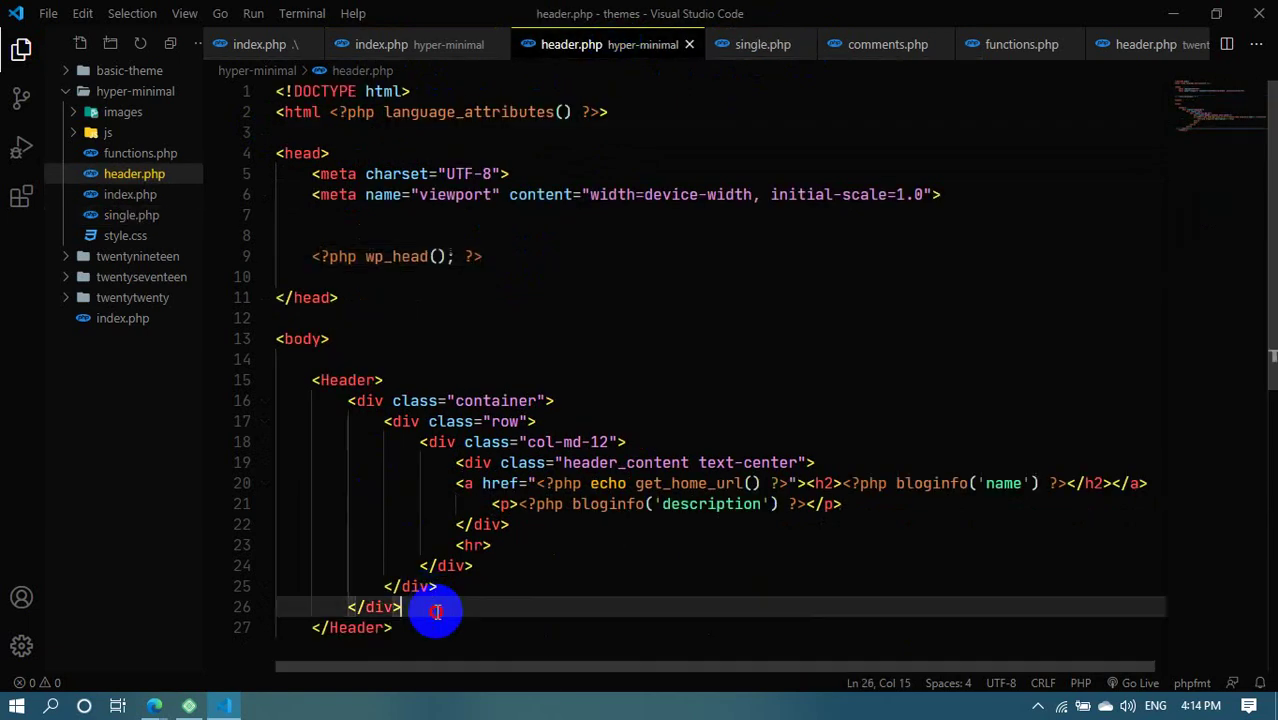
drag(434, 608, 371, 194)
click(571, 174)
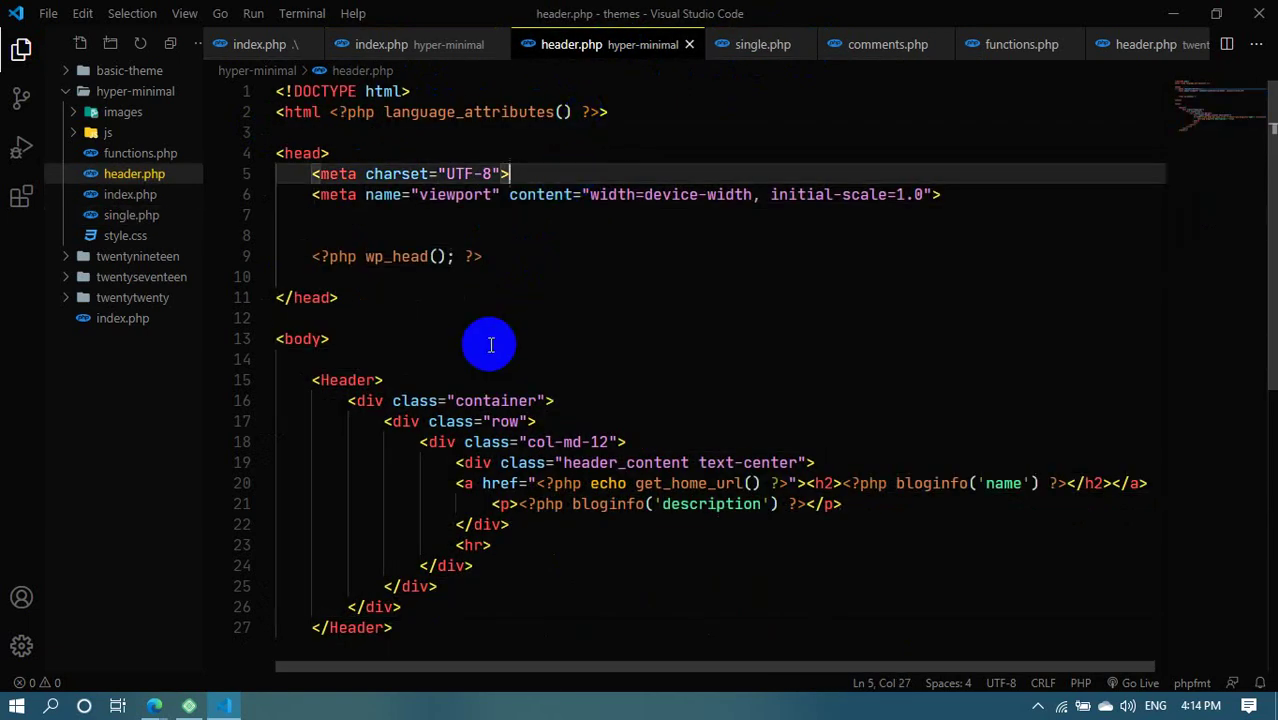
scroll(491, 345, down, 2)
click(660, 364)
drag(662, 365, 720, 366)
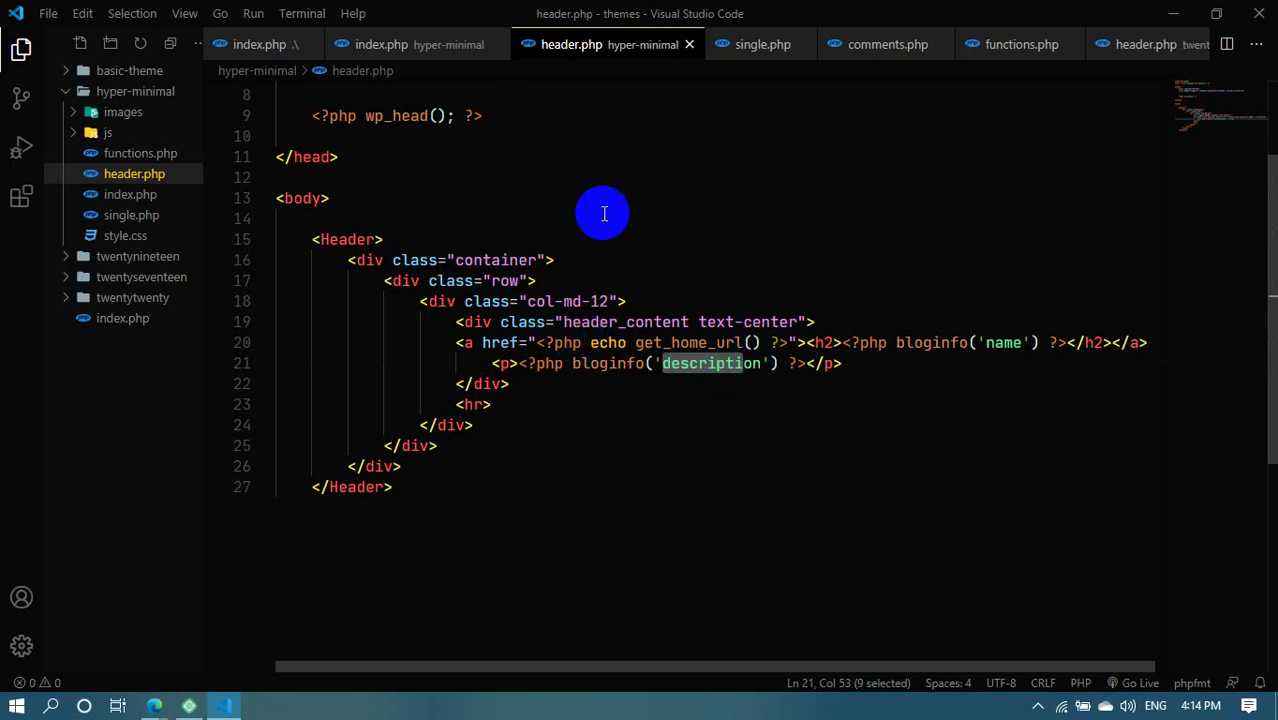
click(505, 177)
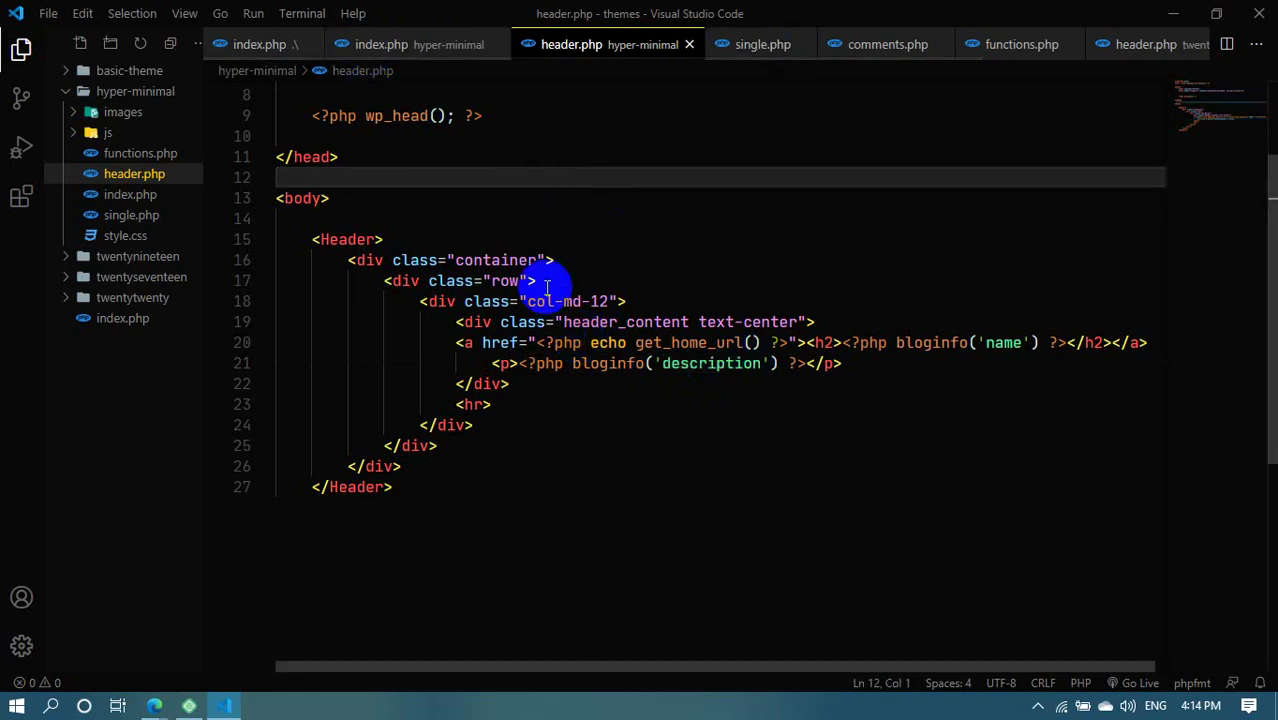
scroll(440, 315, up, 2)
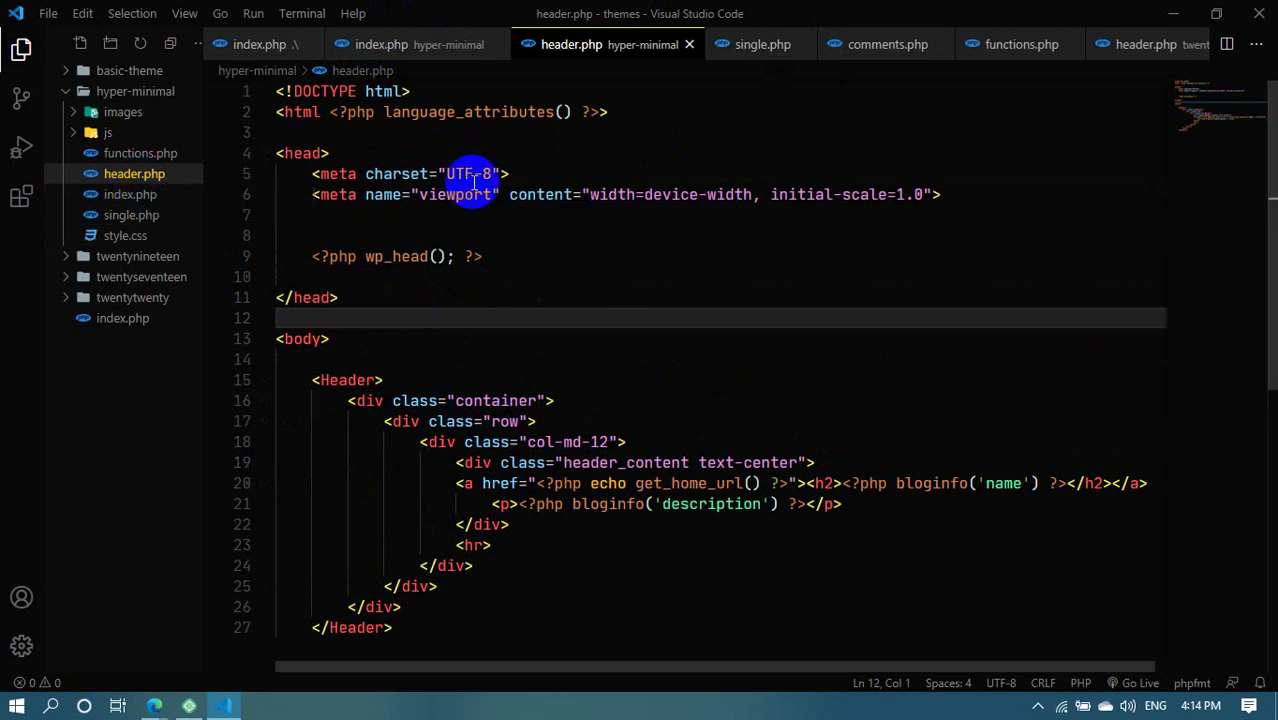
click(474, 176)
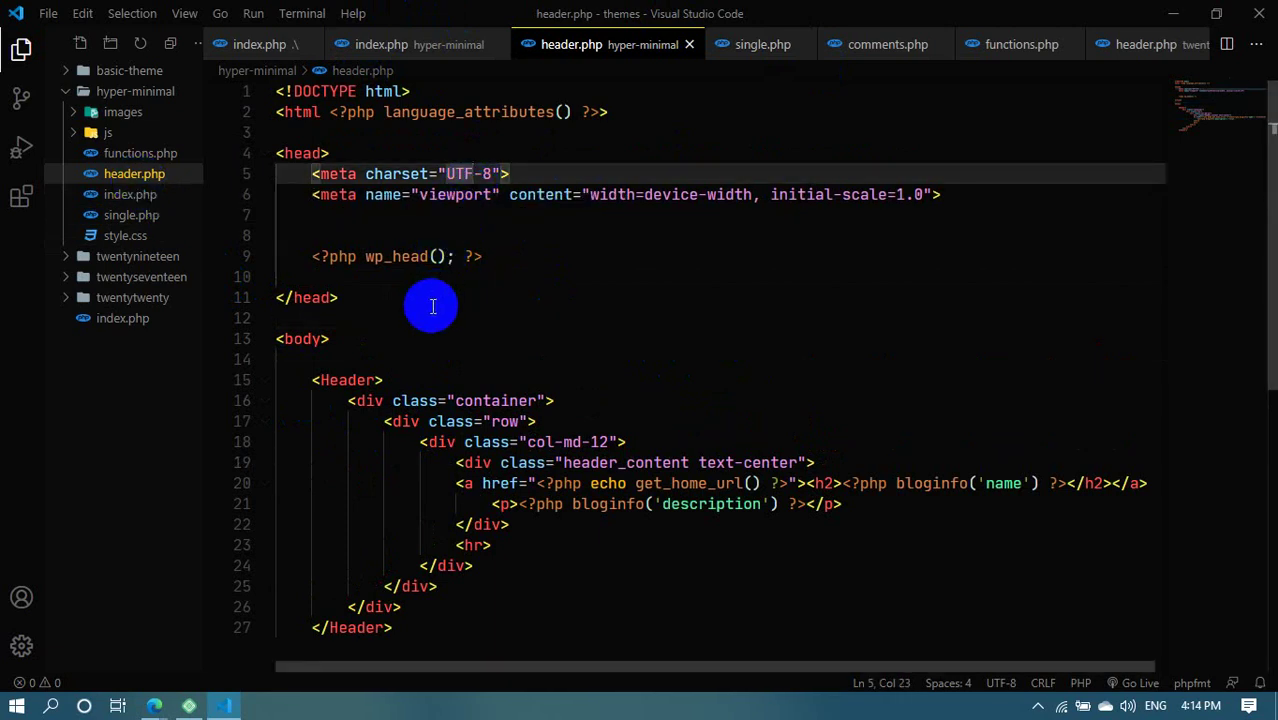
scroll(340, 360, down, 8)
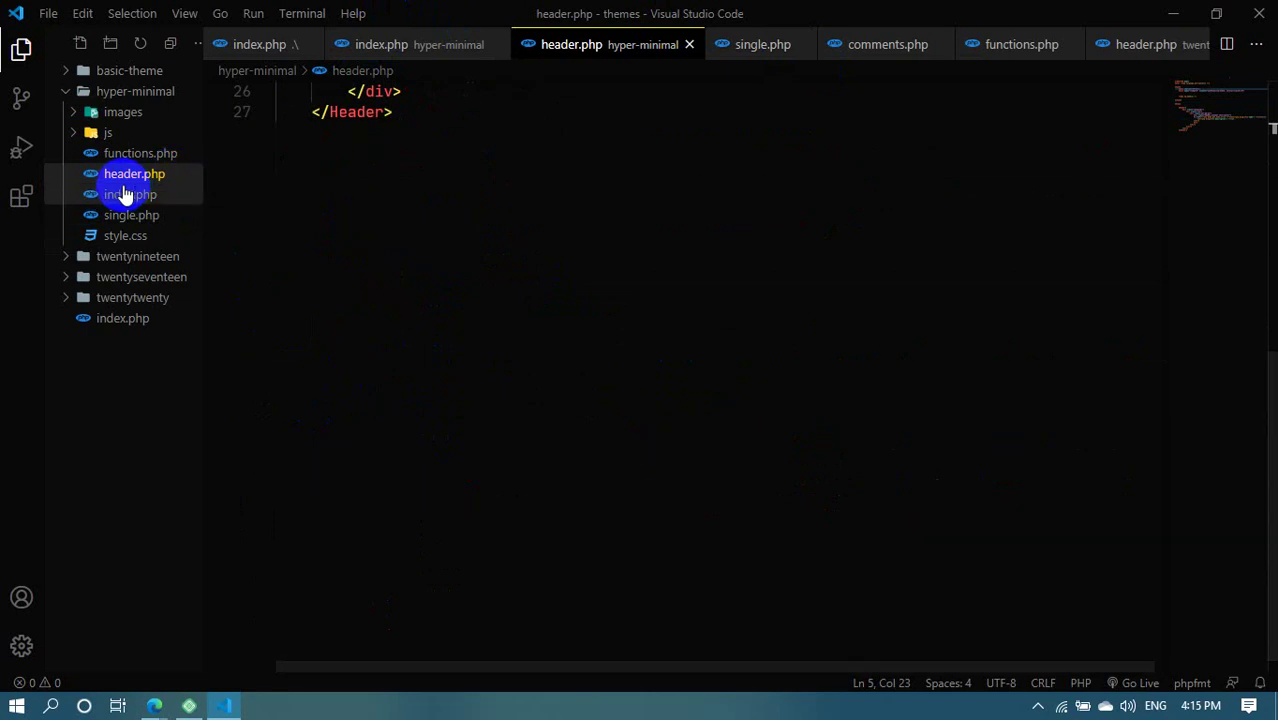
Copy the block from the footer element through the closing html tag in hyper-minimal's index.php and remove it from that file
click(385, 45)
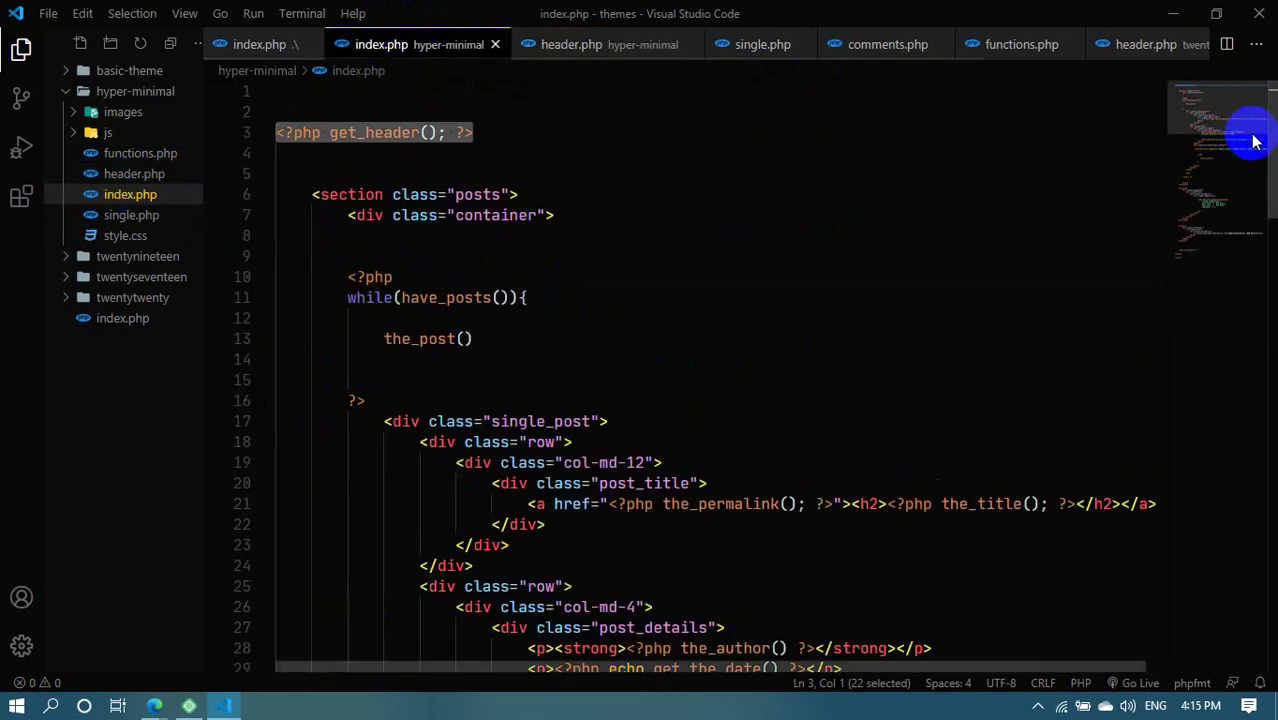
scroll(1250, 160, down, 20)
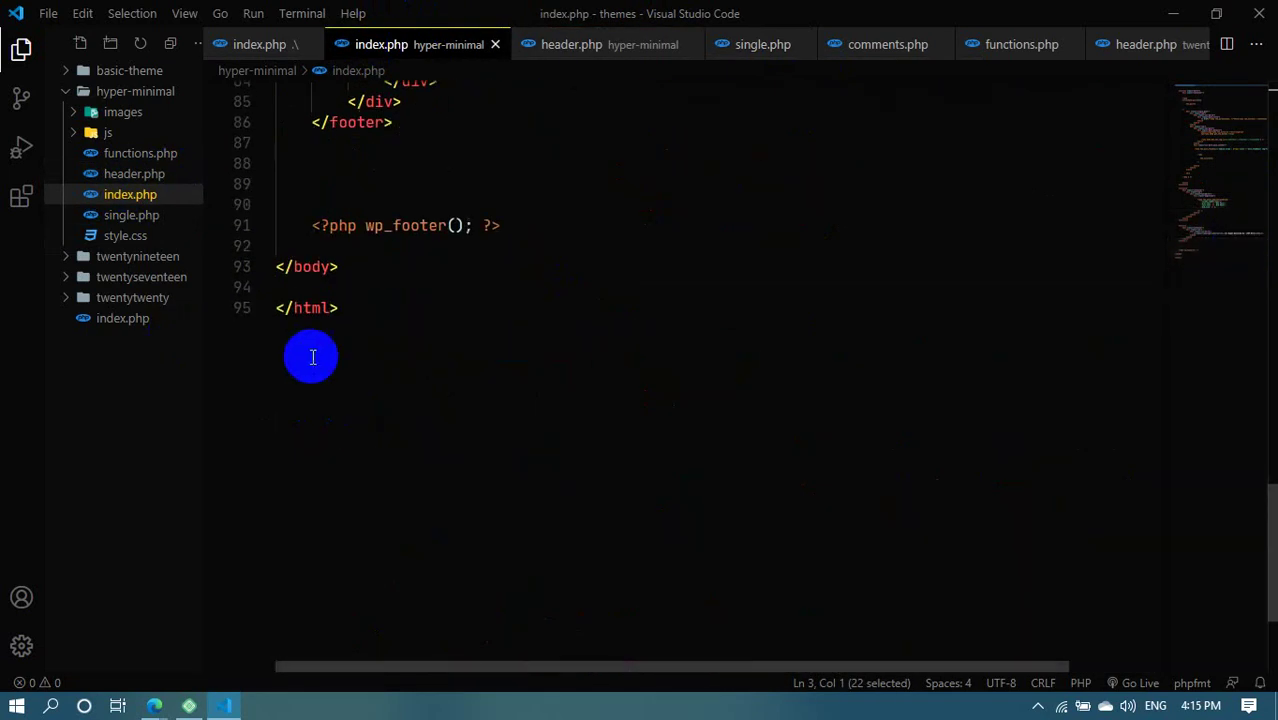
scroll(312, 357, up, 5)
drag(290, 214, 422, 647)
key(ctrl+c)
key(BackSpace)
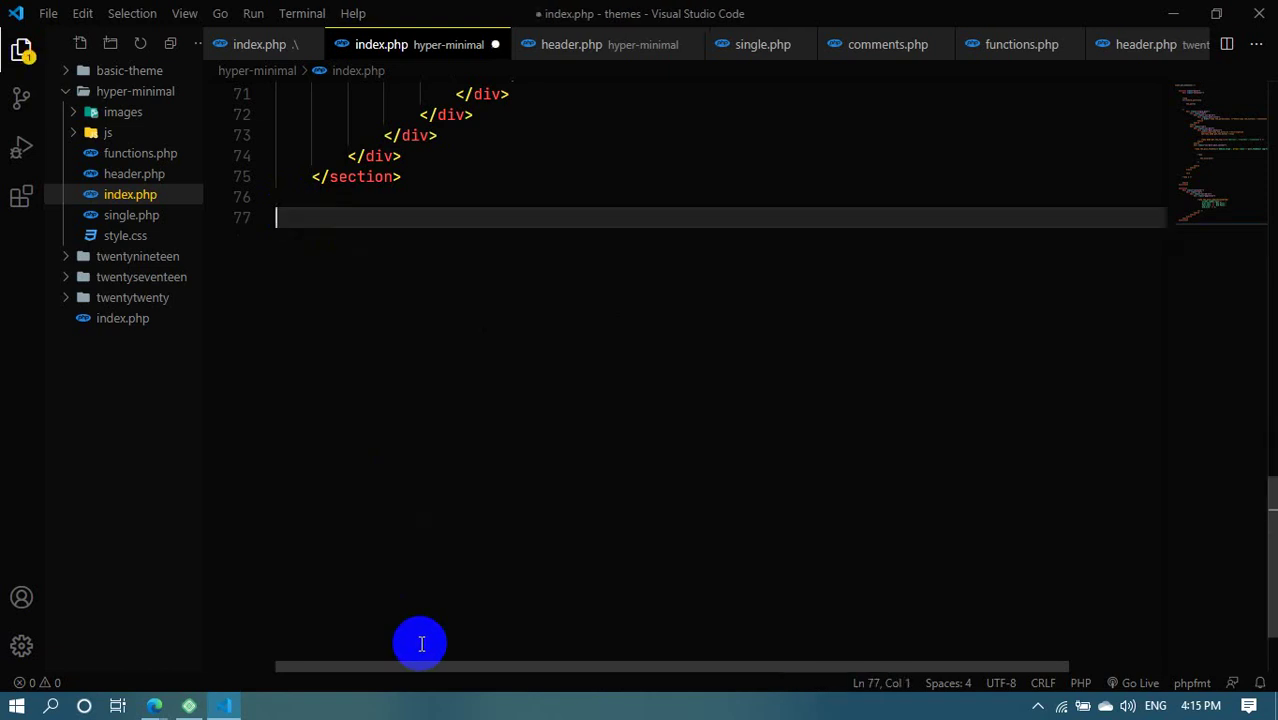
Create footer.php in the hyper-minimal folder and paste the copied footer markup, wp_footer() call and closing body and html tags into it
right_click(120, 98)
click(176, 117)
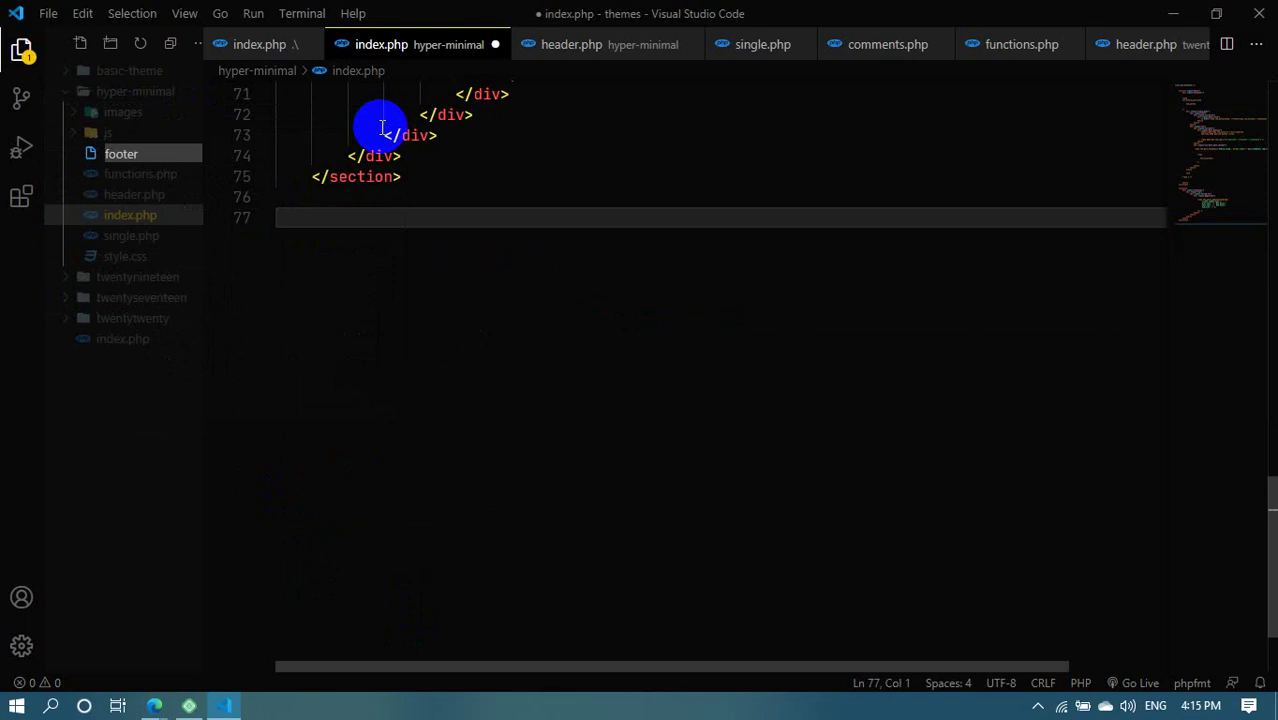
text(footer.php)
key(Return)
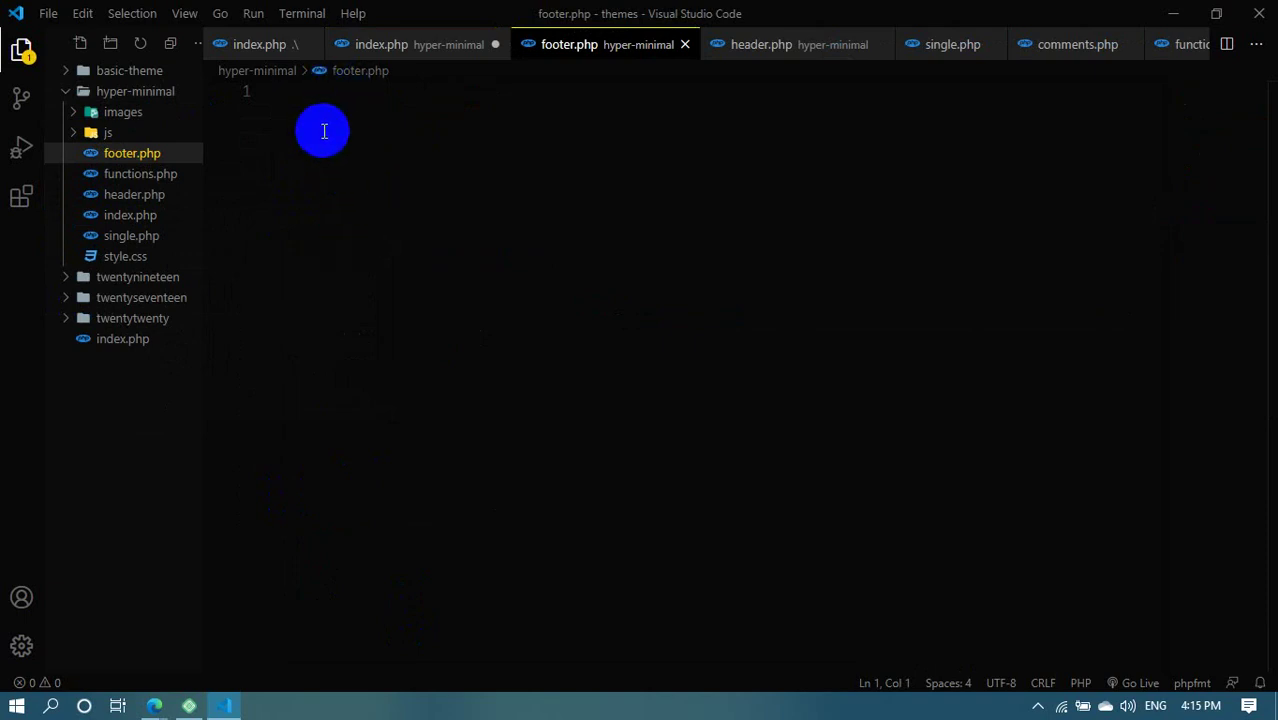
key(ctrl+v)
drag(337, 421, 245, 421)
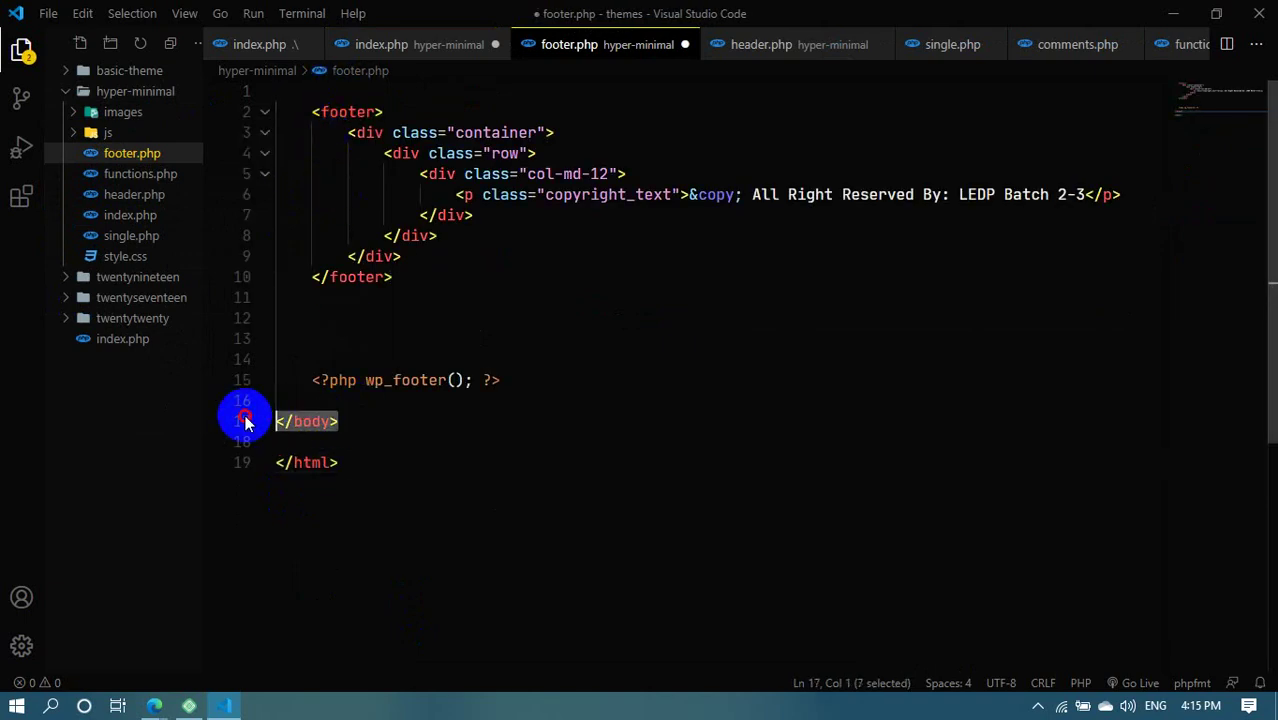
drag(285, 106, 379, 516)
click(365, 294)
drag(354, 420, 311, 421)
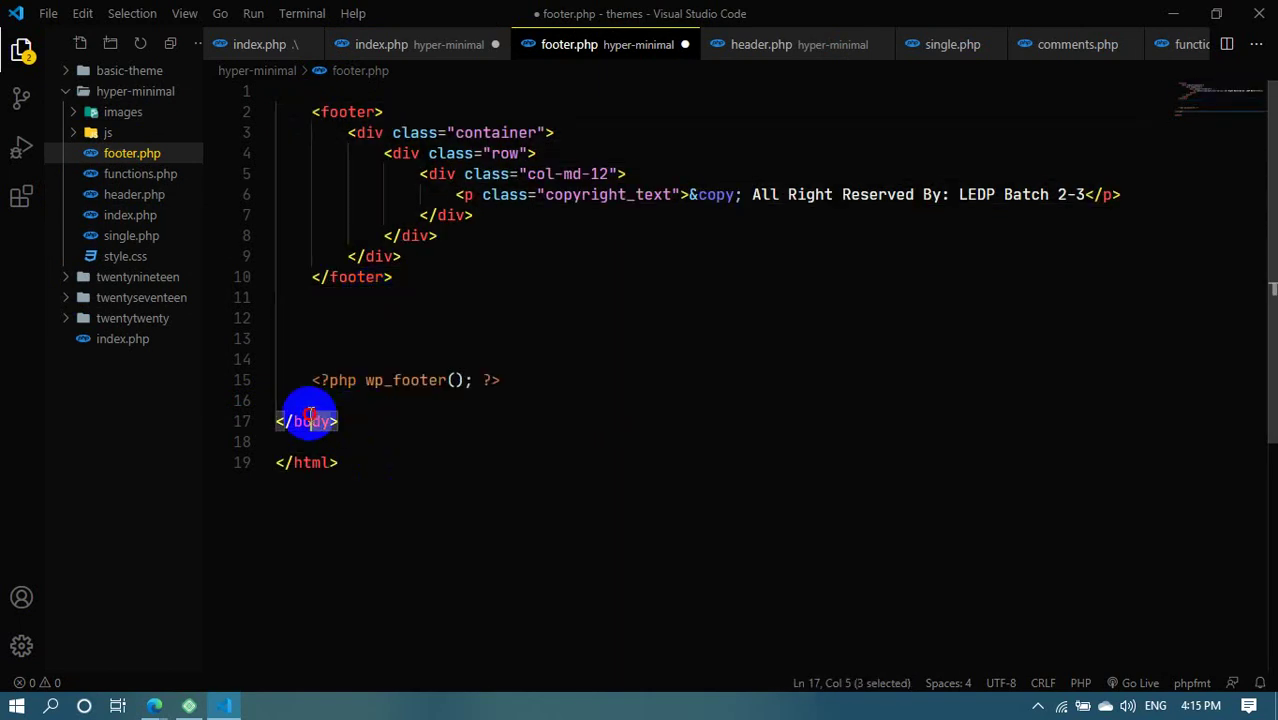
Add <?php get_footer(); ?> after the last closing section tag in hyper-minimal's index.php and save the file
click(256, 45)
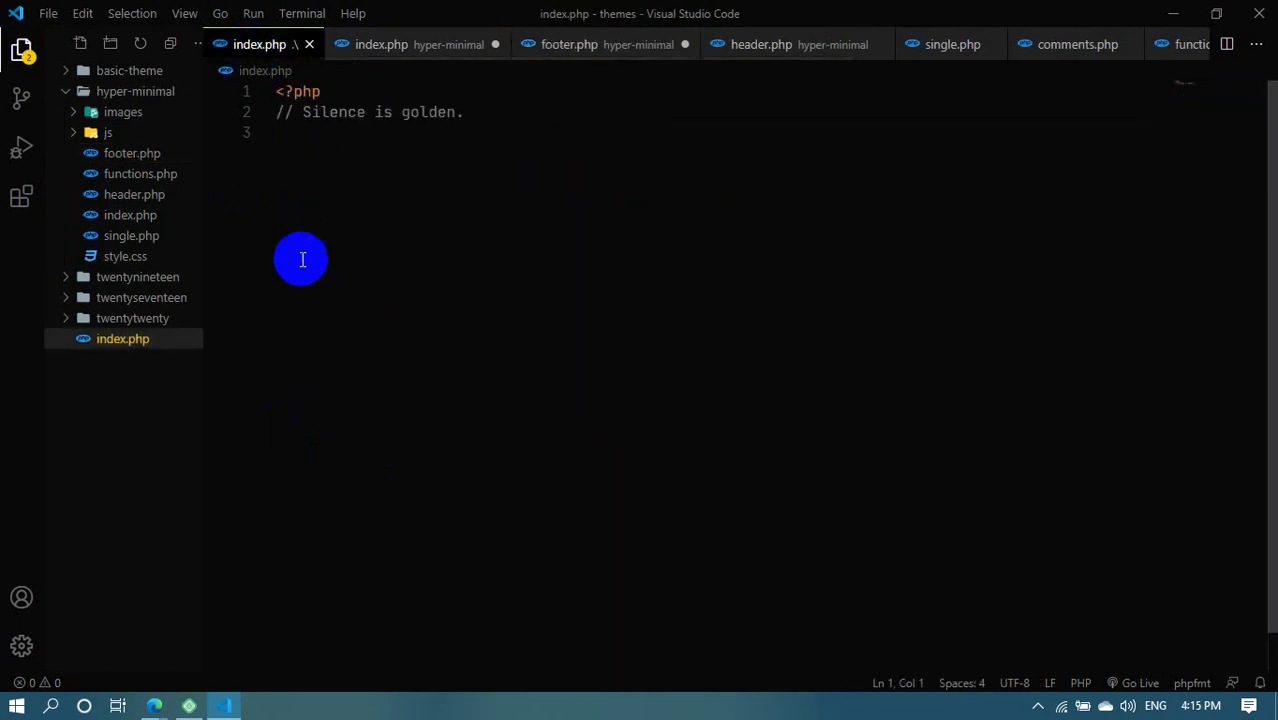
click(380, 44)
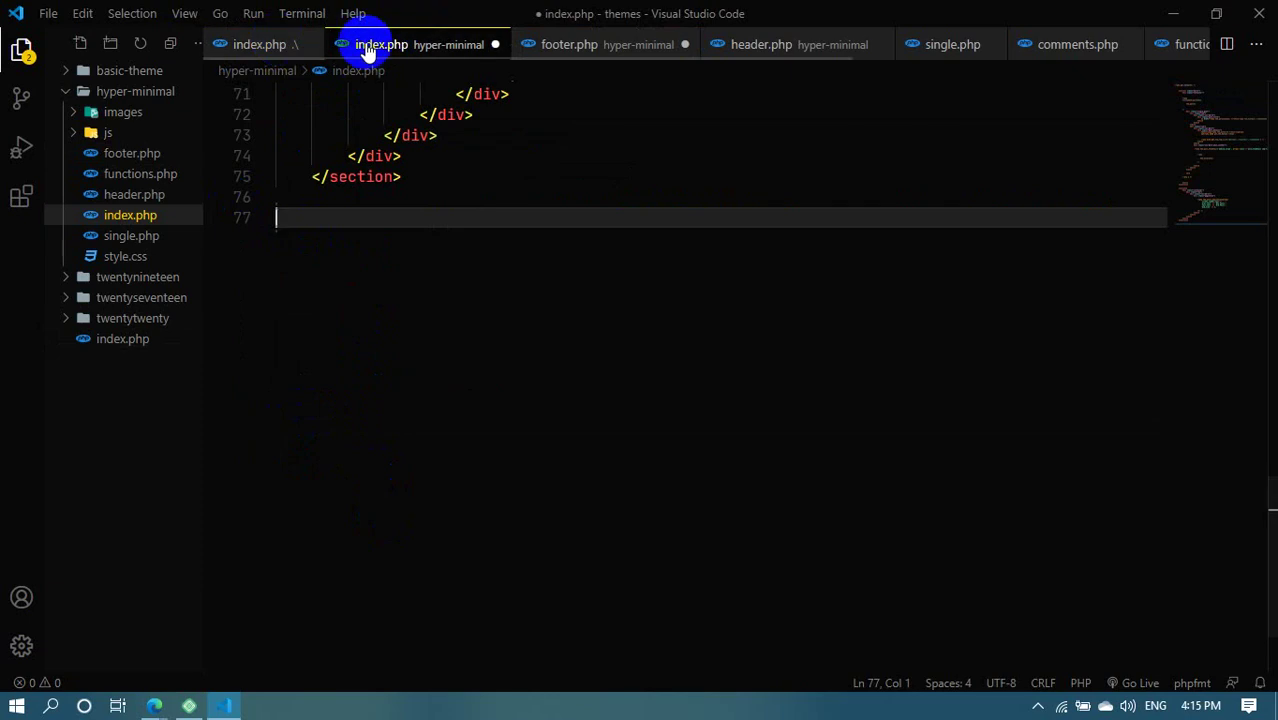
key(Return)
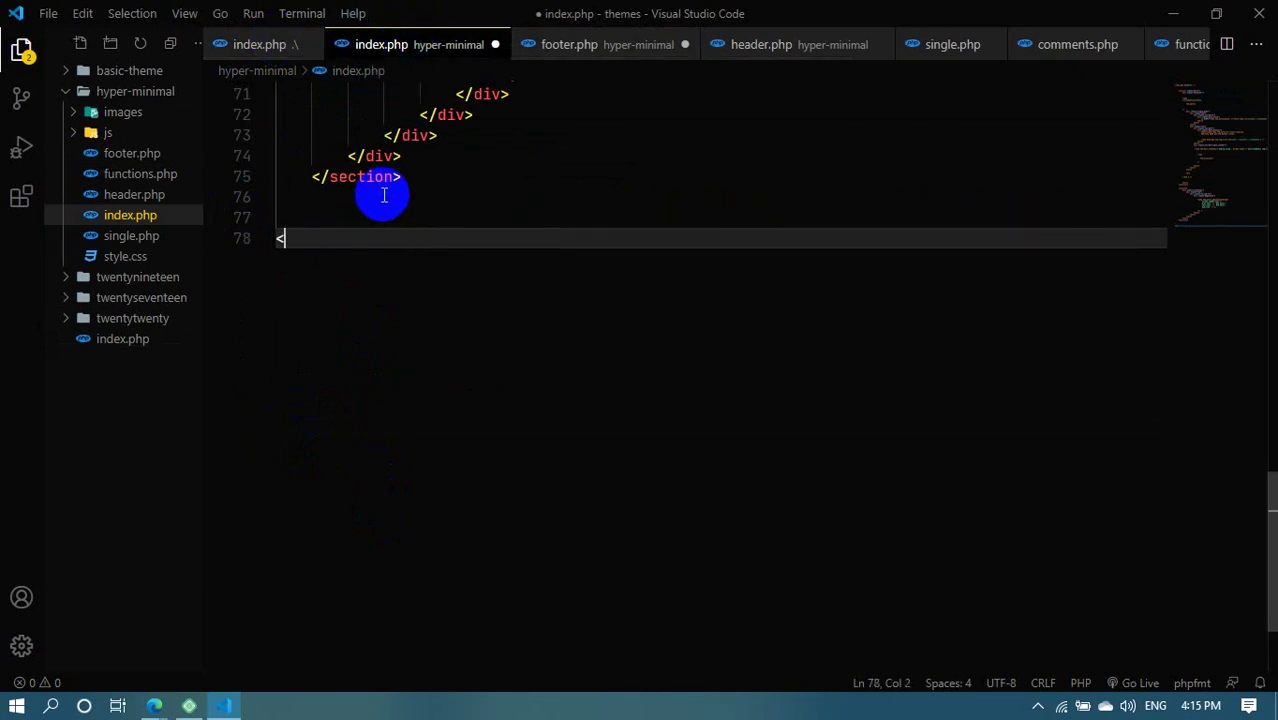
scroll(400, 230, up, 6)
click(262, 46)
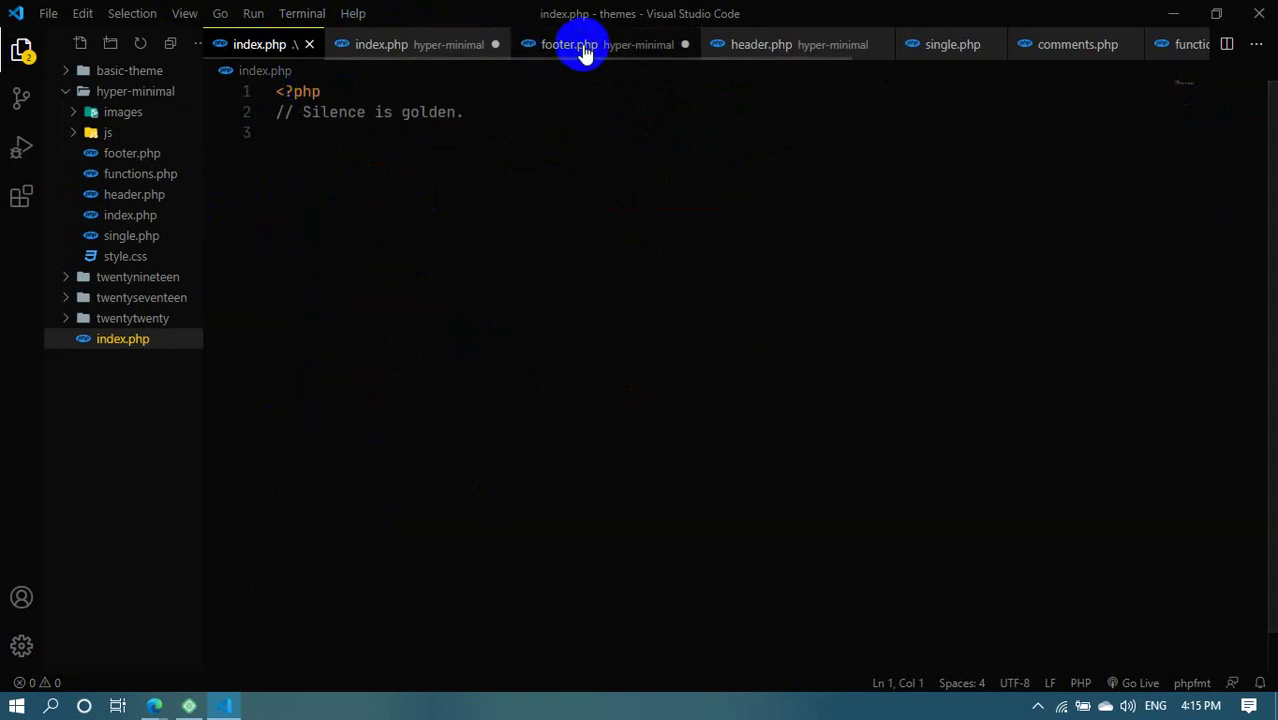
click(405, 47)
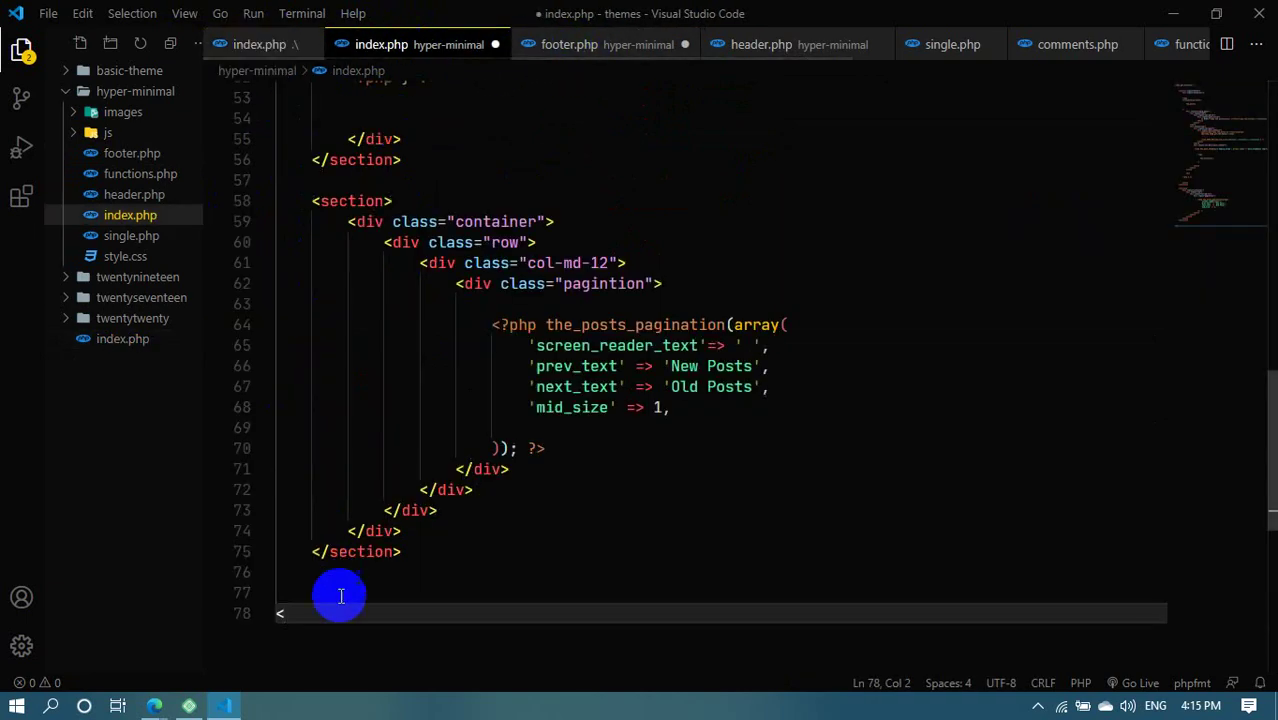
scroll(320, 560, down, 2)
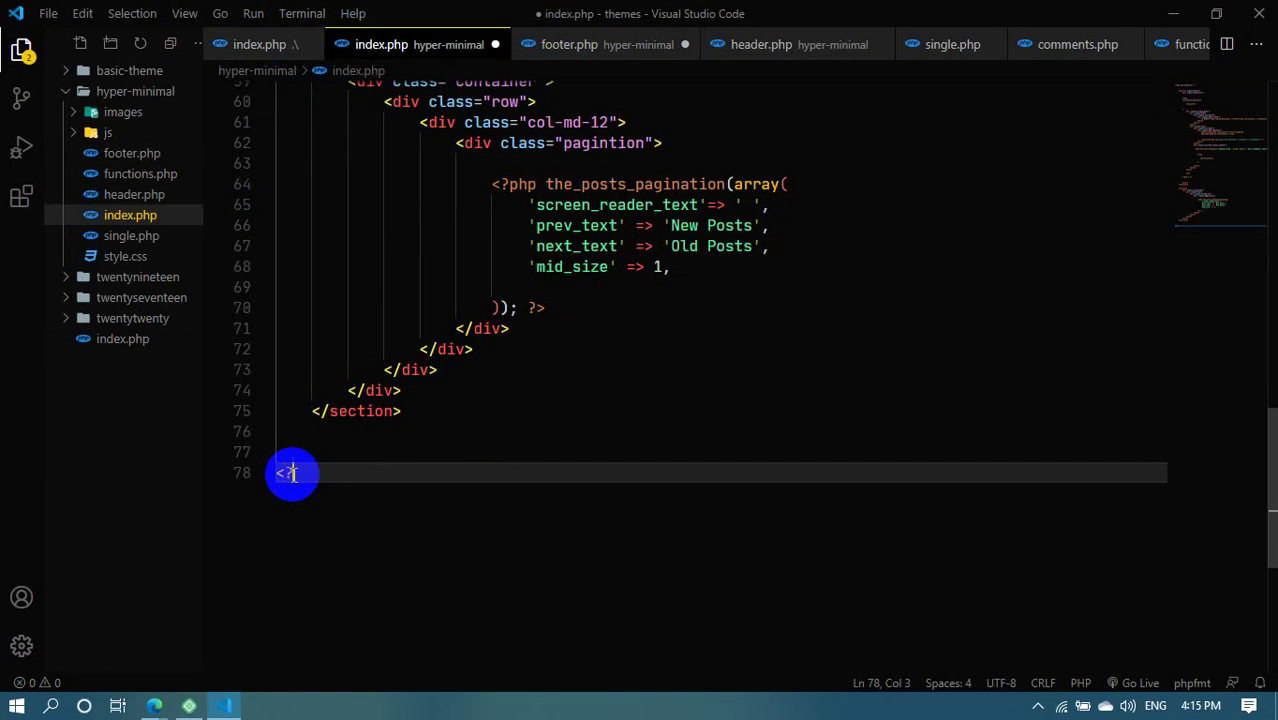
text(h)
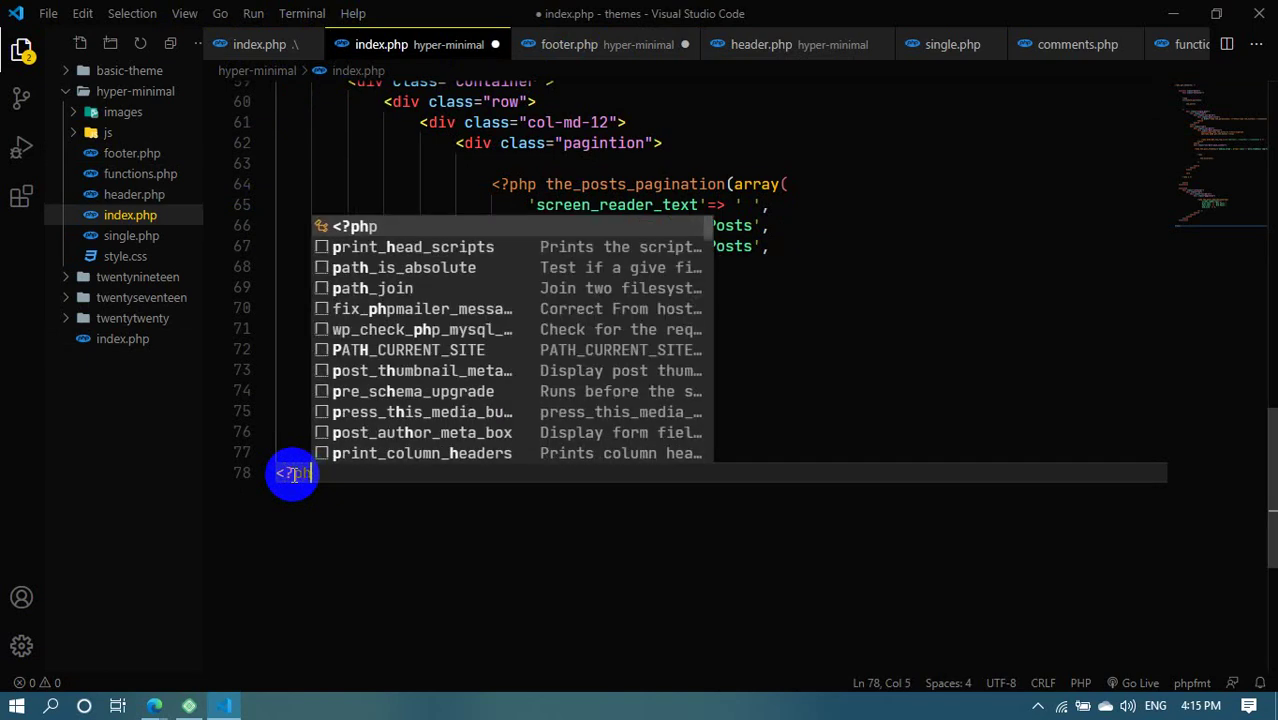
text(p get_)
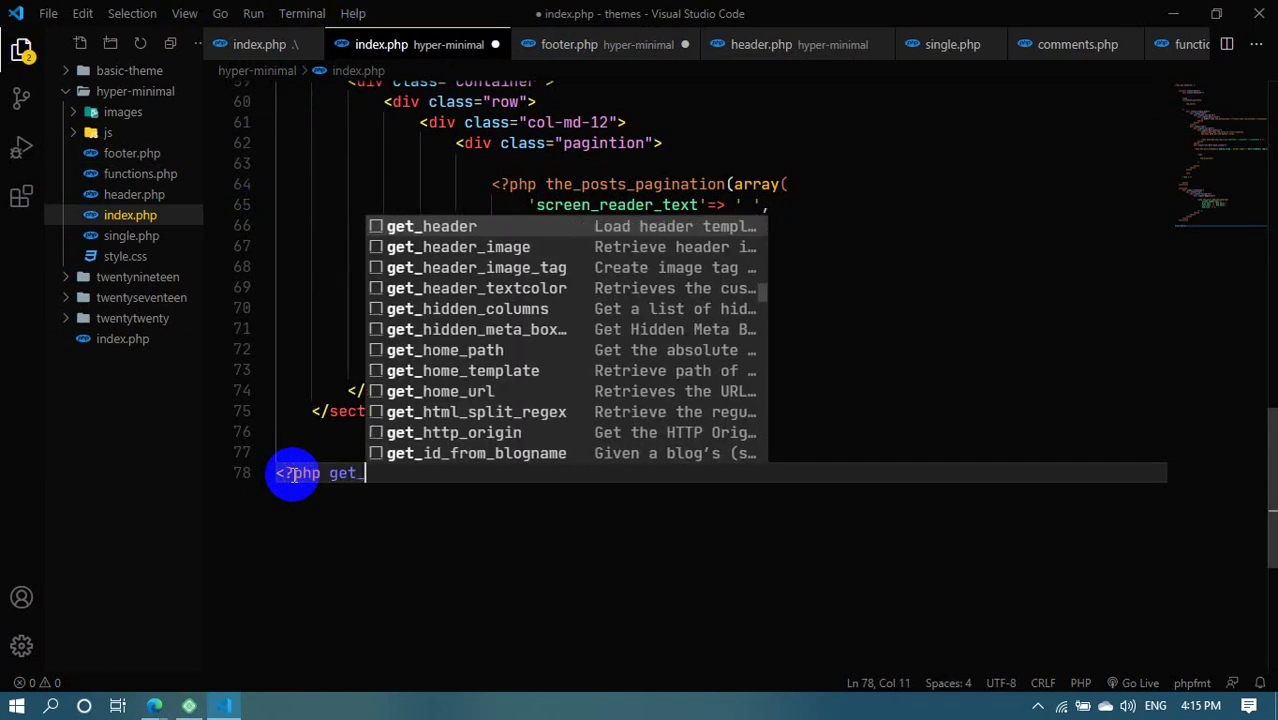
text(footer)
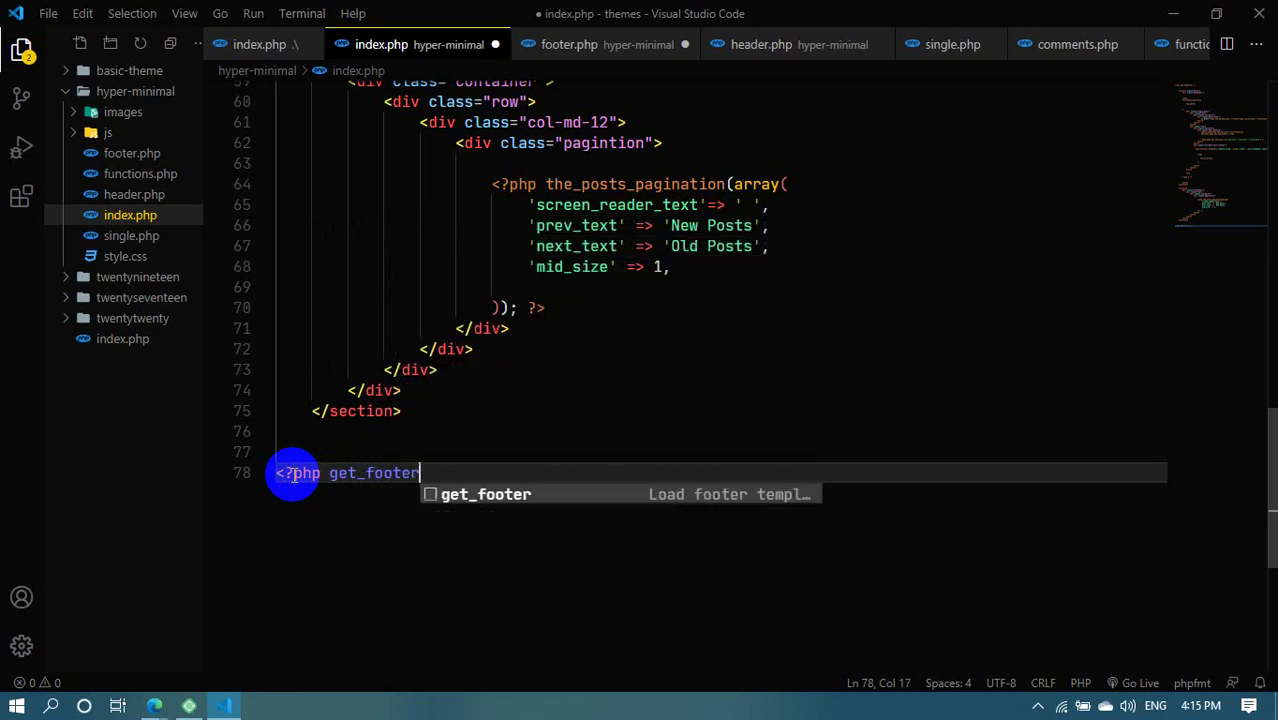
key(Return)
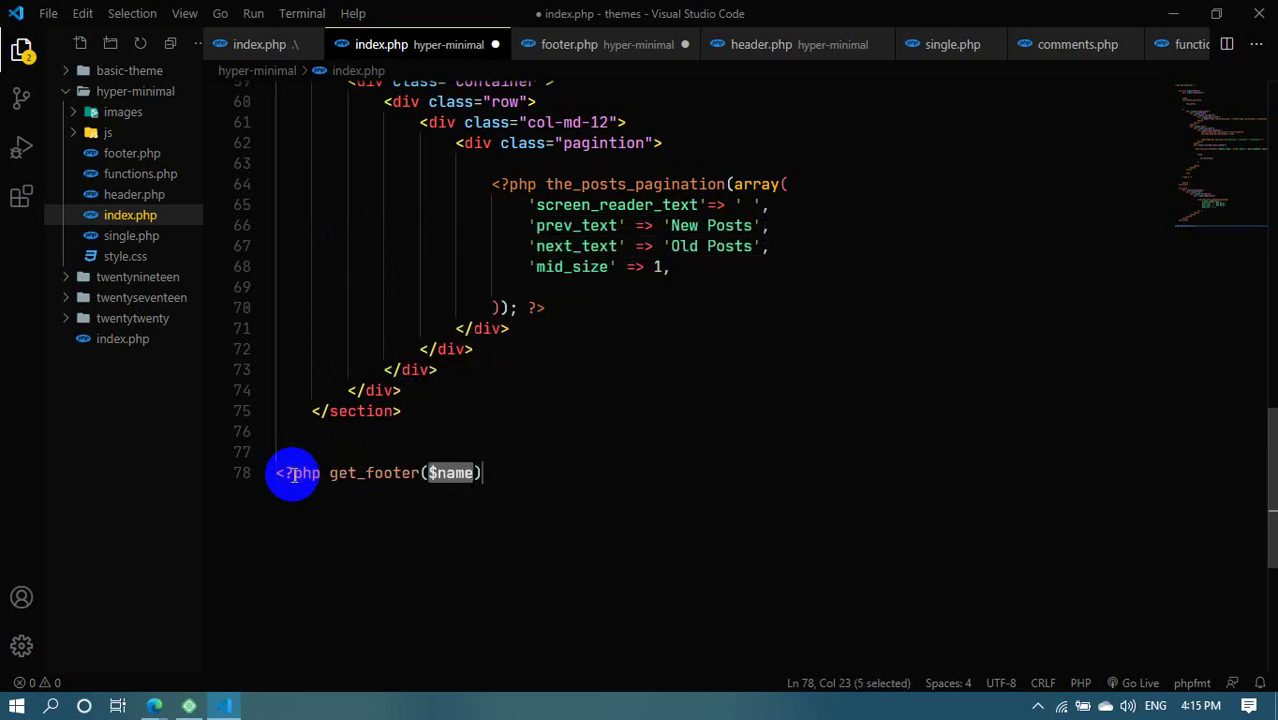
key(BackSpace)
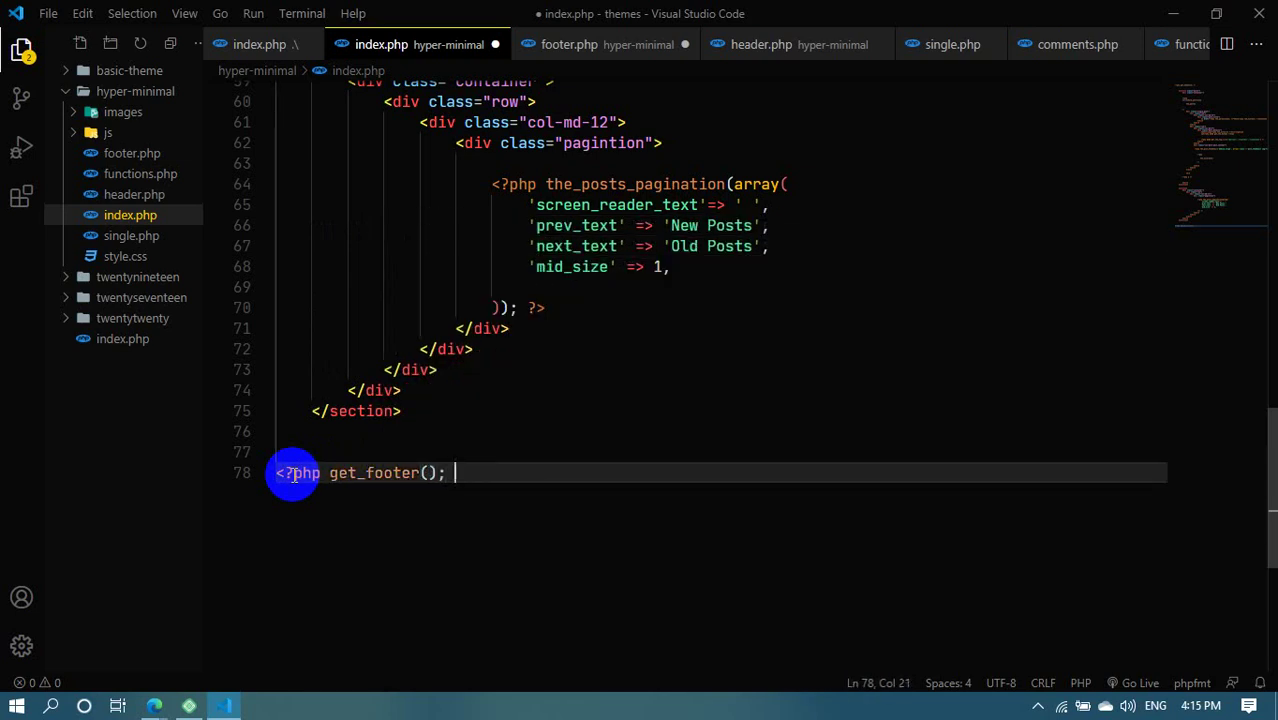
click(489, 486)
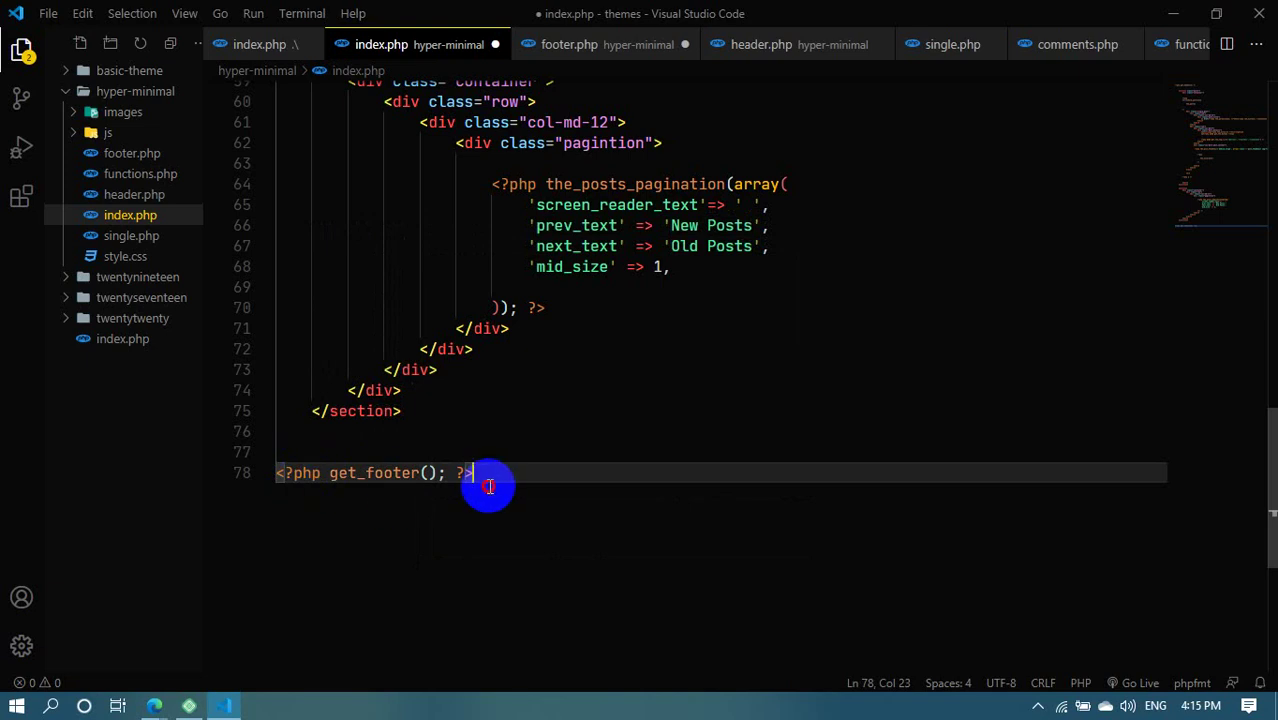
key(ctrl+s)
Save footer.php and close the theme's footer.php and header.php files to return to single.php
click(768, 46)
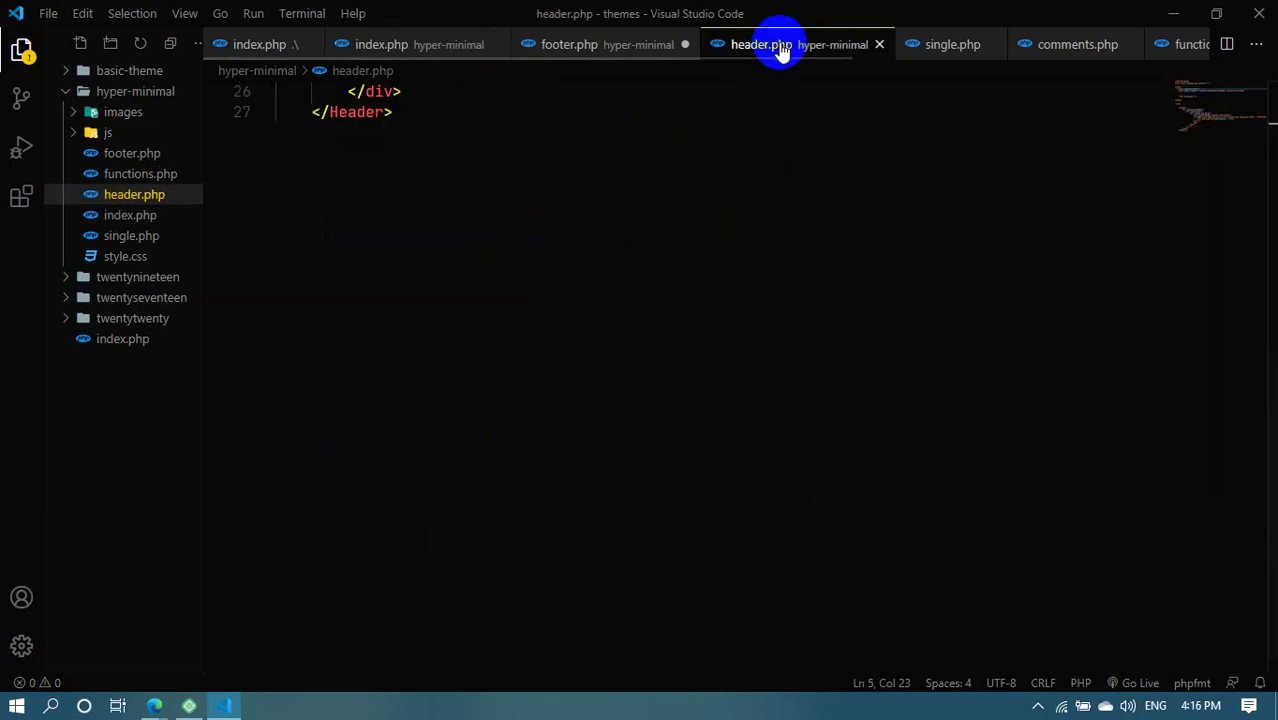
click(590, 57)
click(503, 309)
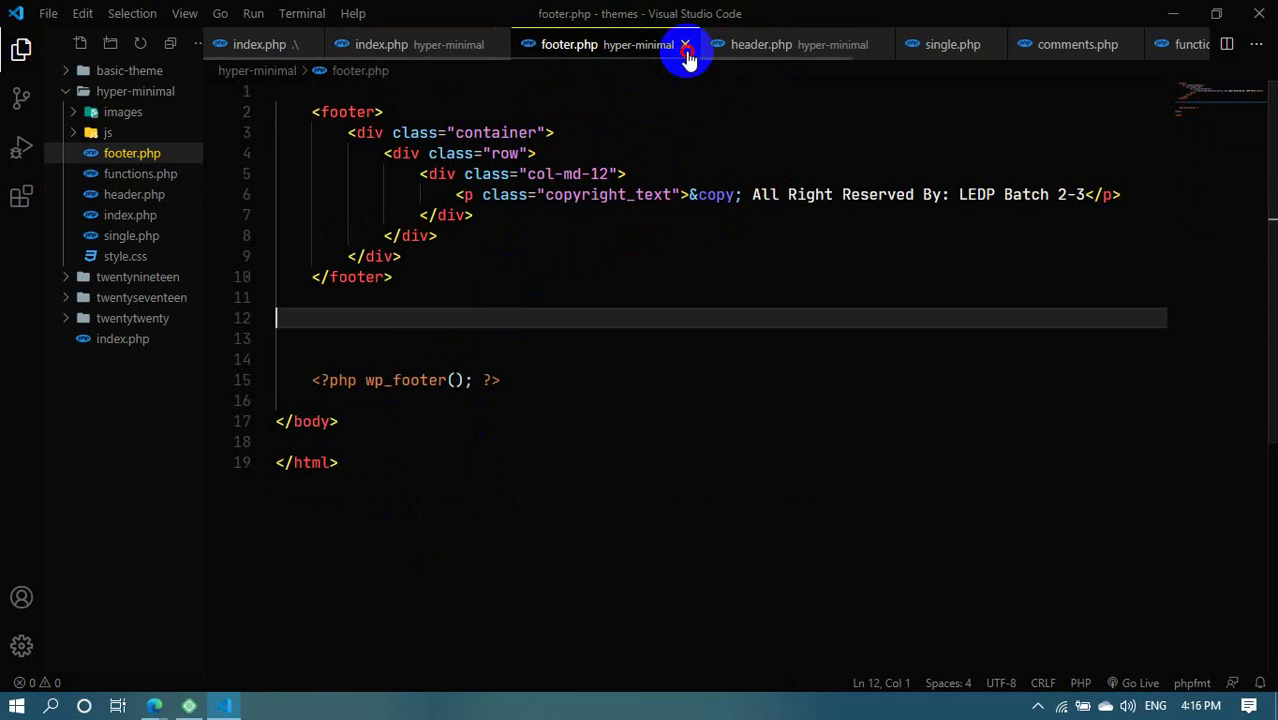
key(ctrl+s)
click(686, 48)
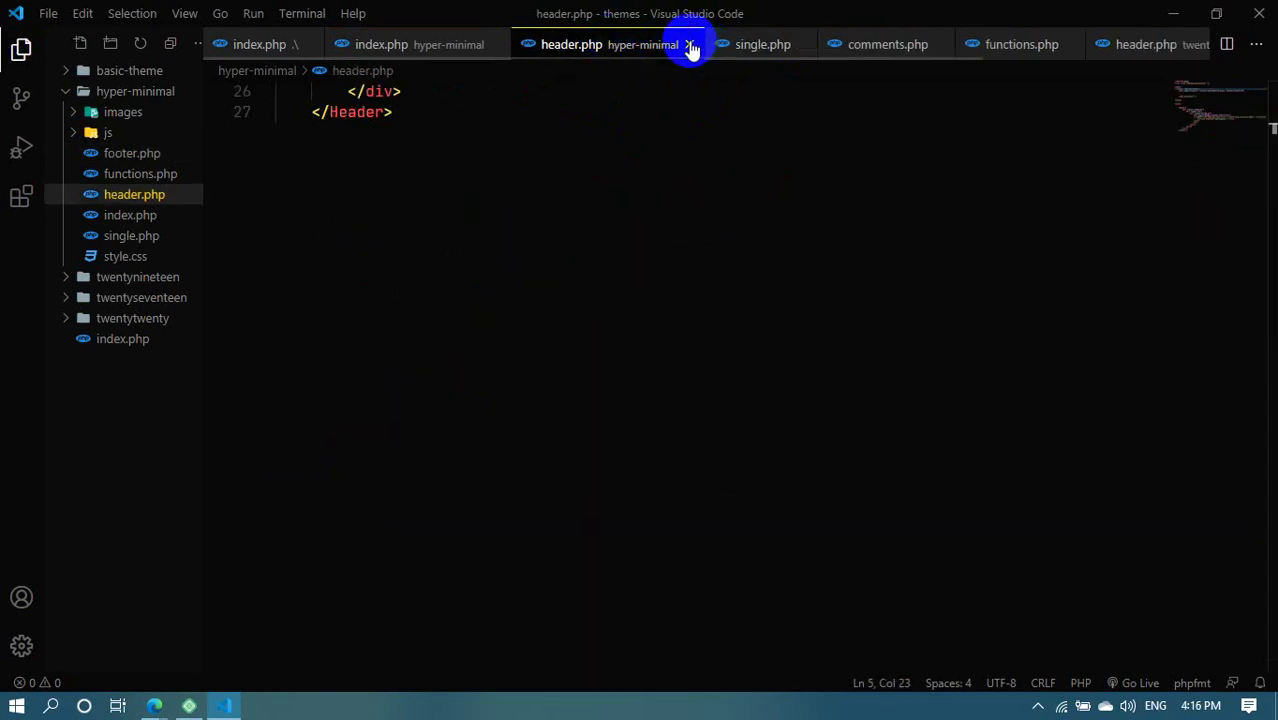
click(689, 48)
click(562, 46)
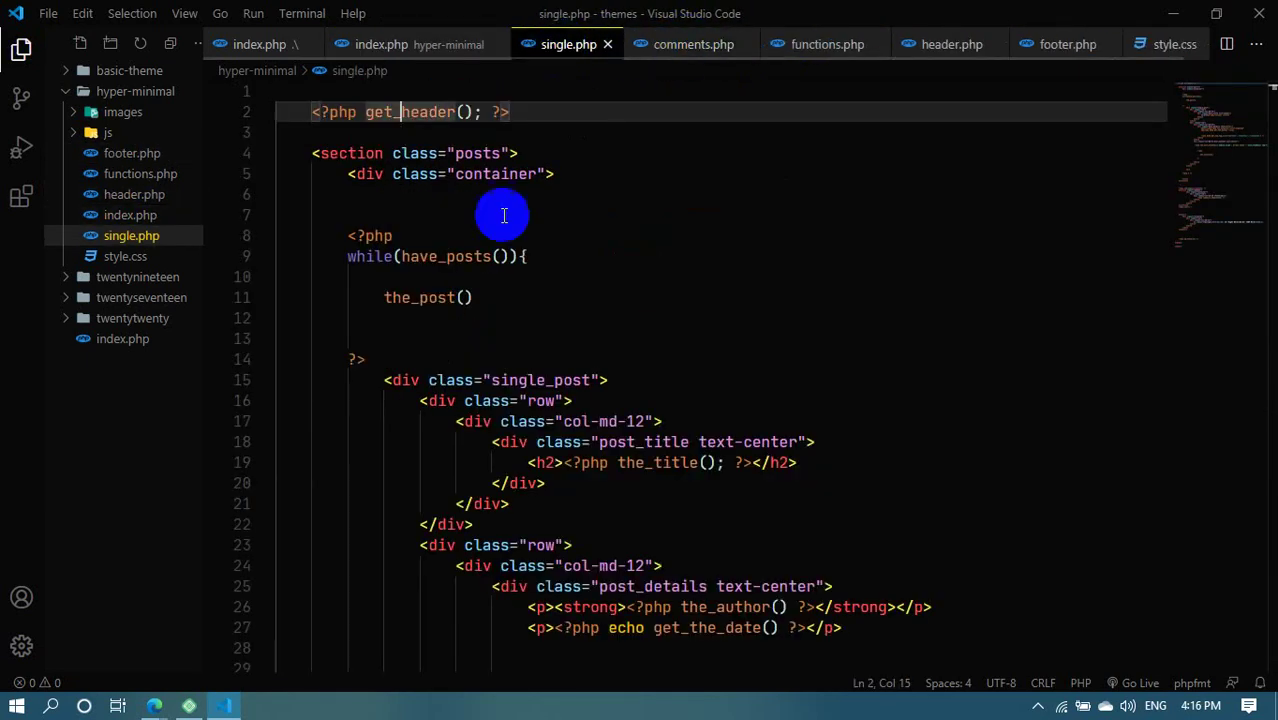
Delete the block from the footer element through the closing html tag at the end of hyper-minimal's single.php
scroll(1258, 212, down, 2)
drag(1221, 126, 1210, 205)
scroll(337, 231, down, 5)
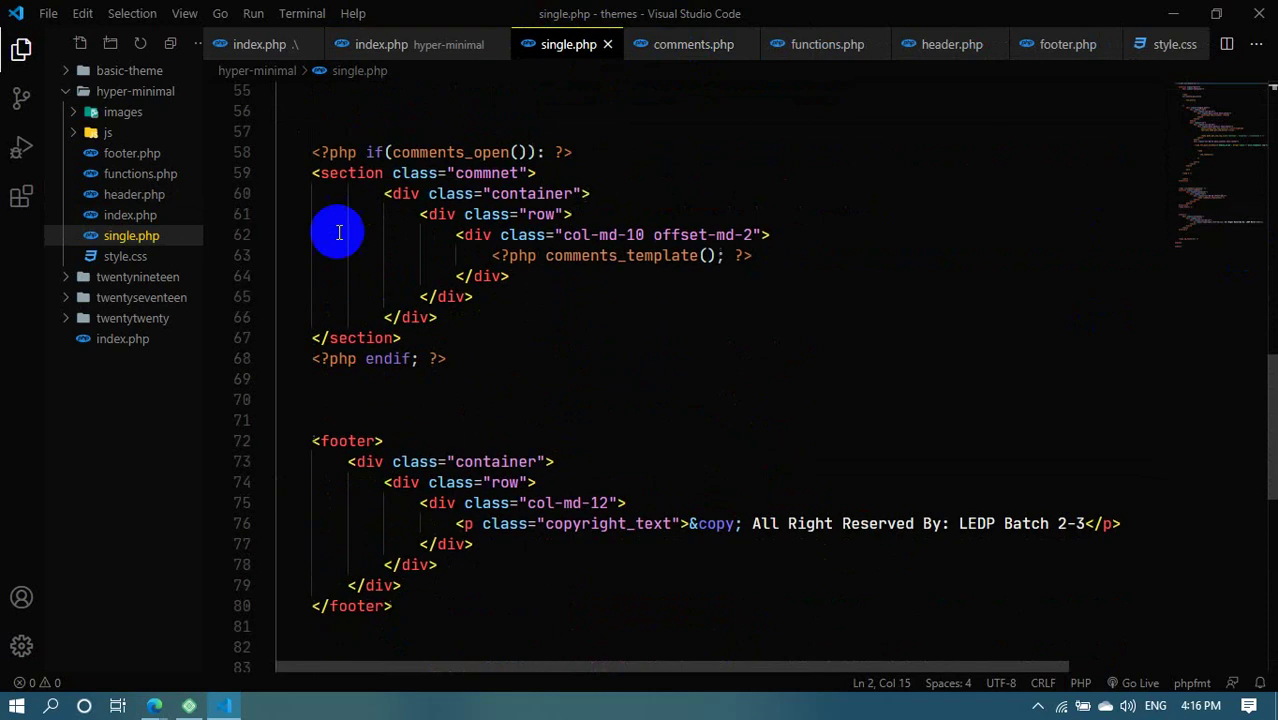
drag(305, 262, 428, 715)
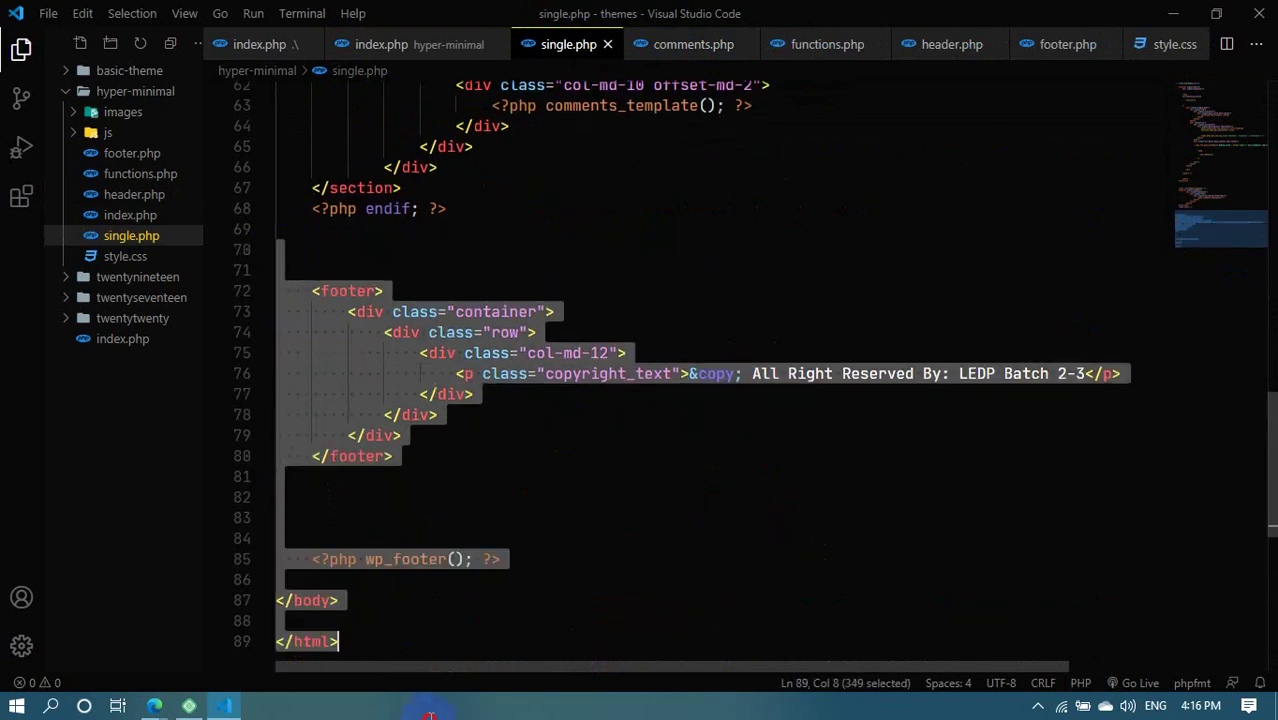
key(BackSpace)
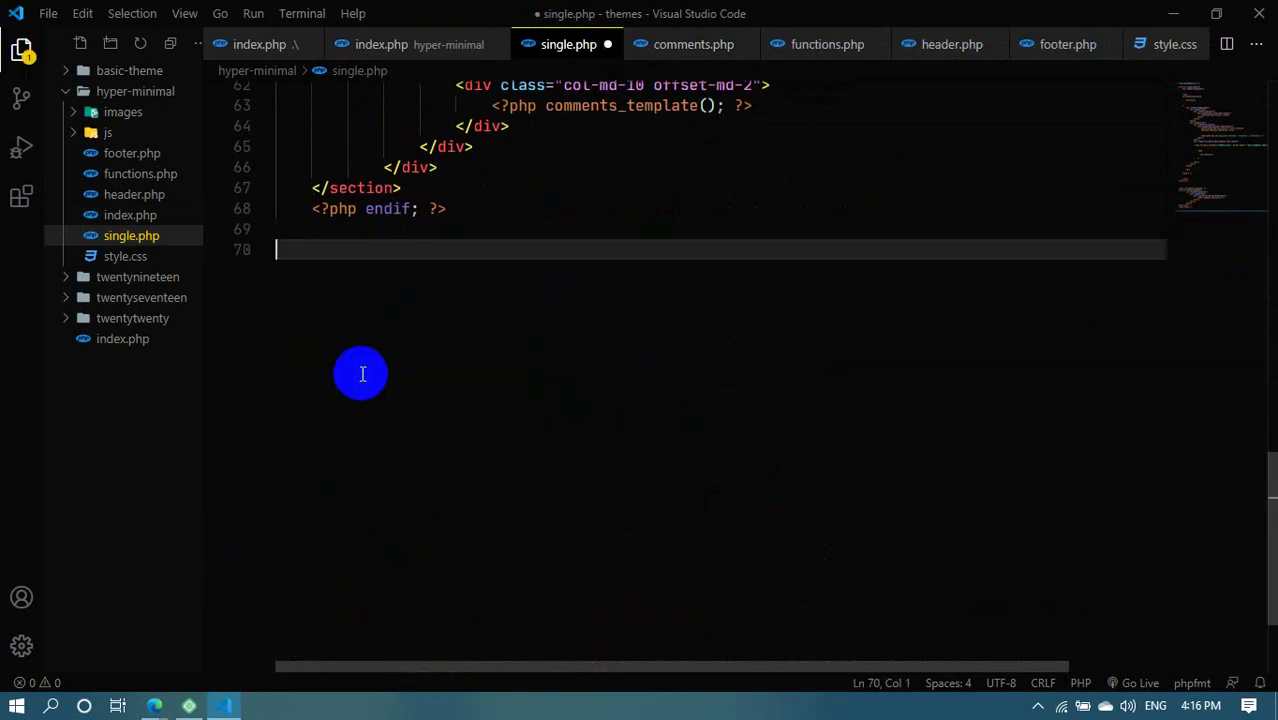
Add <?php get_footer(); ?> after the endif line at the end of single.php and save the file
scroll(362, 374, up, 2)
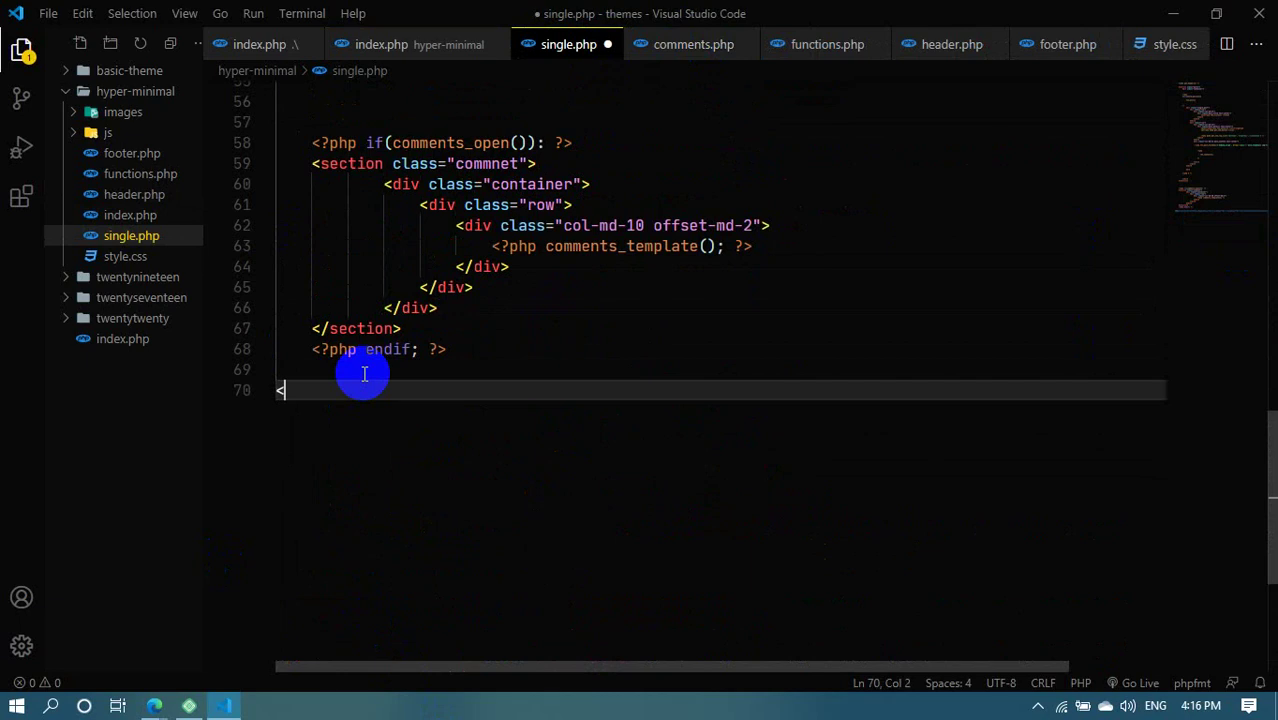
text(<?php get)
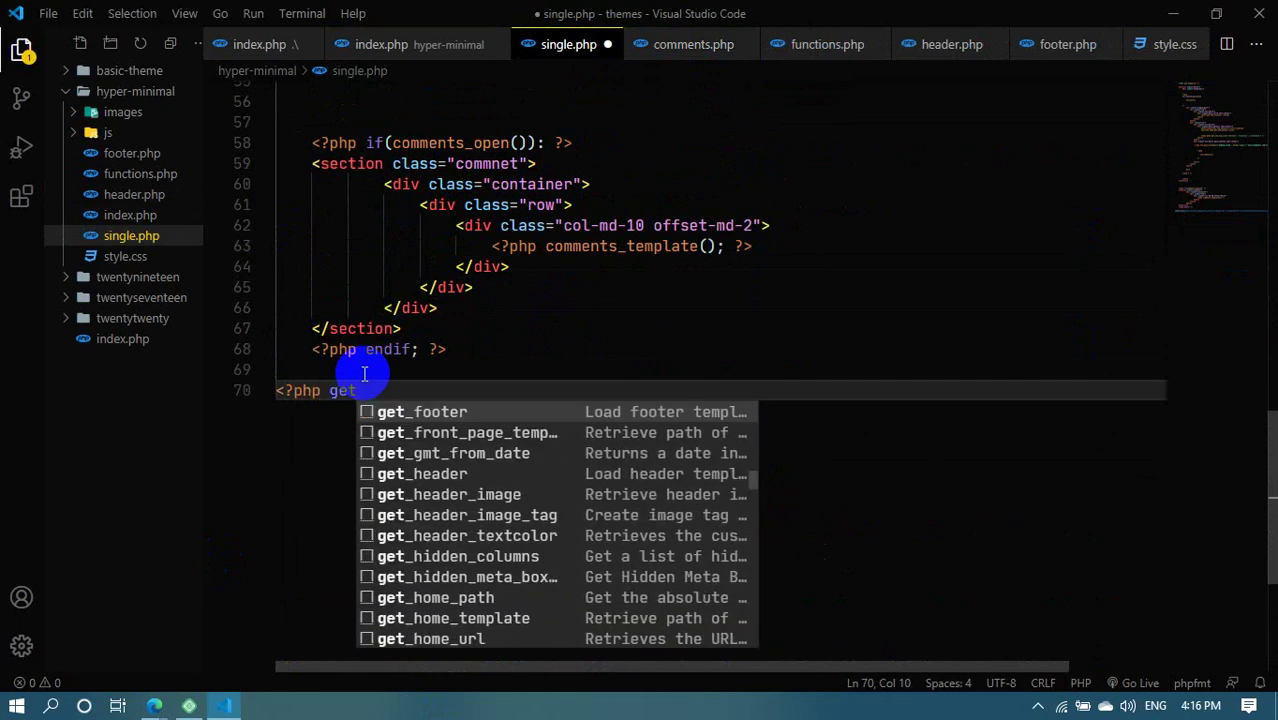
text(_f)
key(Return)
key(BackSpace)
key(BackSpace)
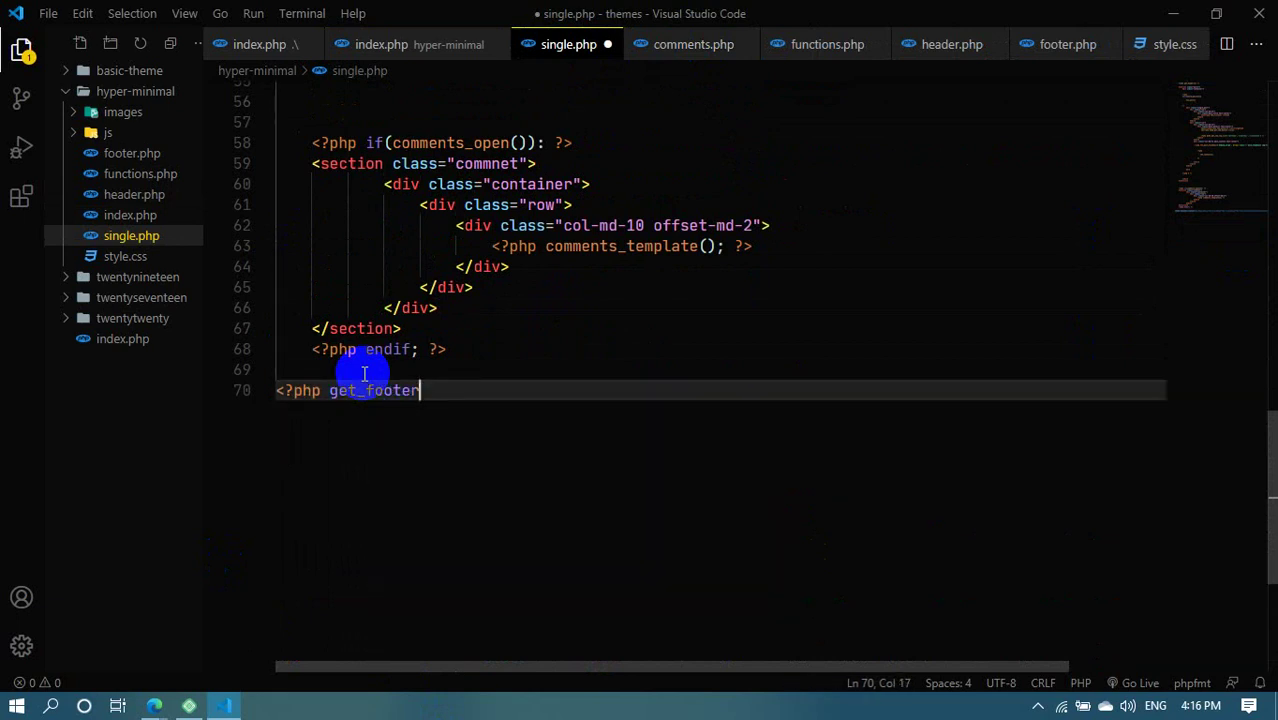
text(()
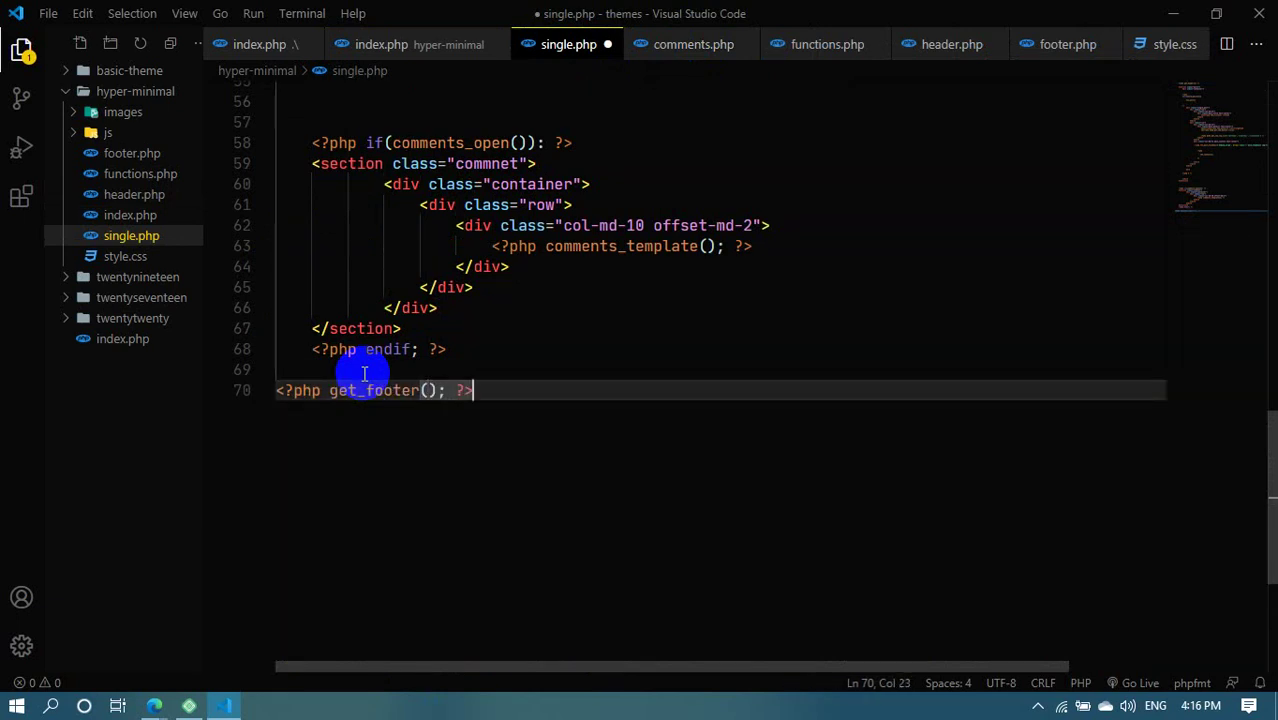
click(568, 360)
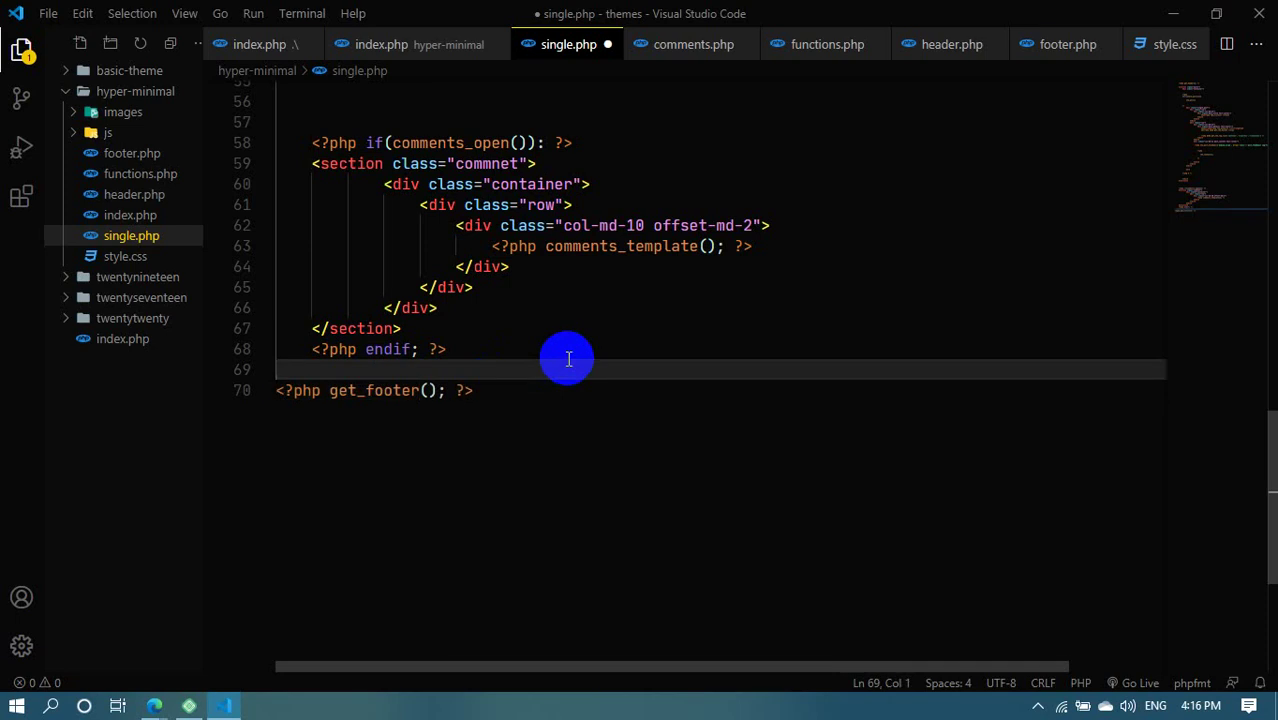
key(ctrl+s)
Switch to the browser and check the header and footer on the site's home page, opened from the single post's site title
mouse_move(154, 706)
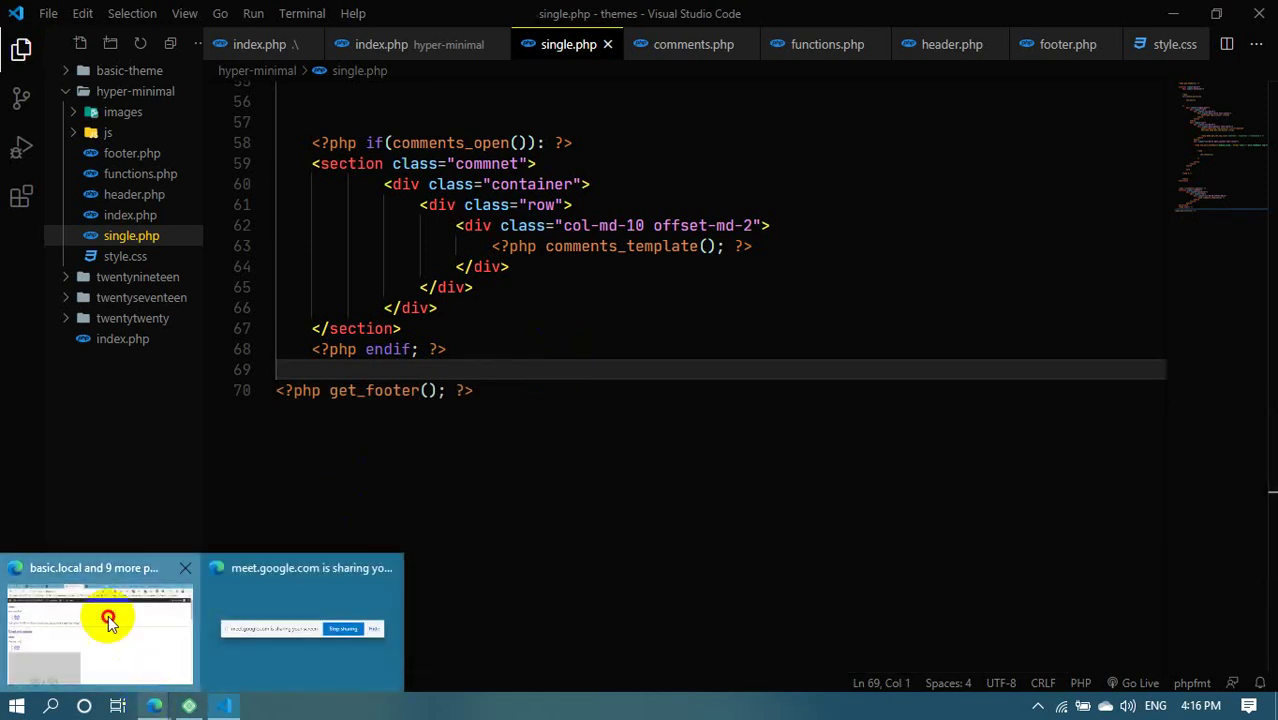
click(109, 621)
click(595, 14)
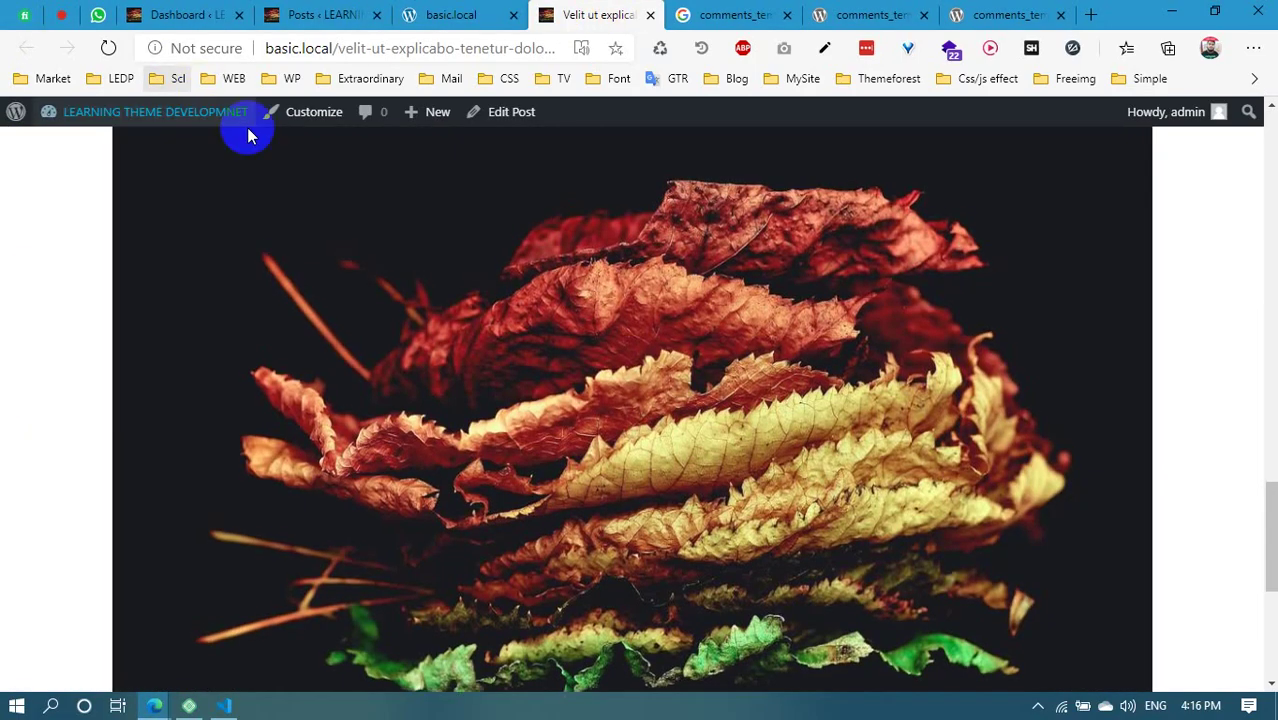
scroll(442, 177, up, 20)
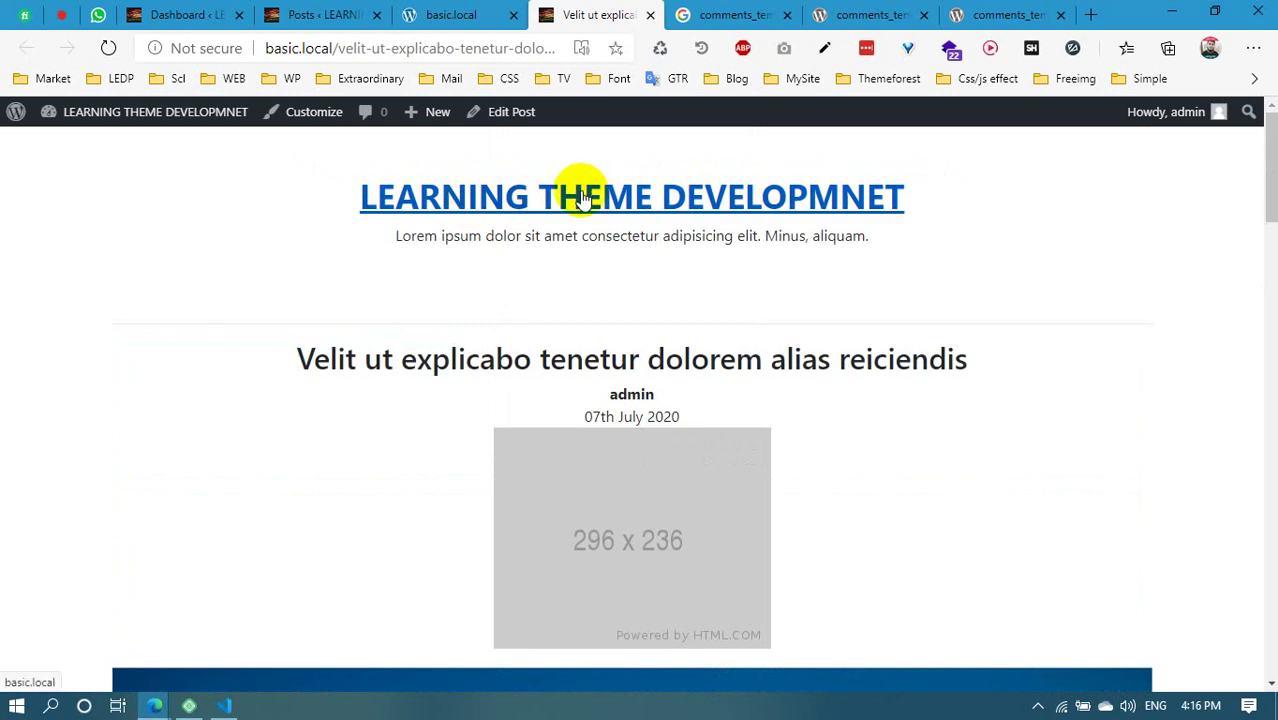
click(583, 197)
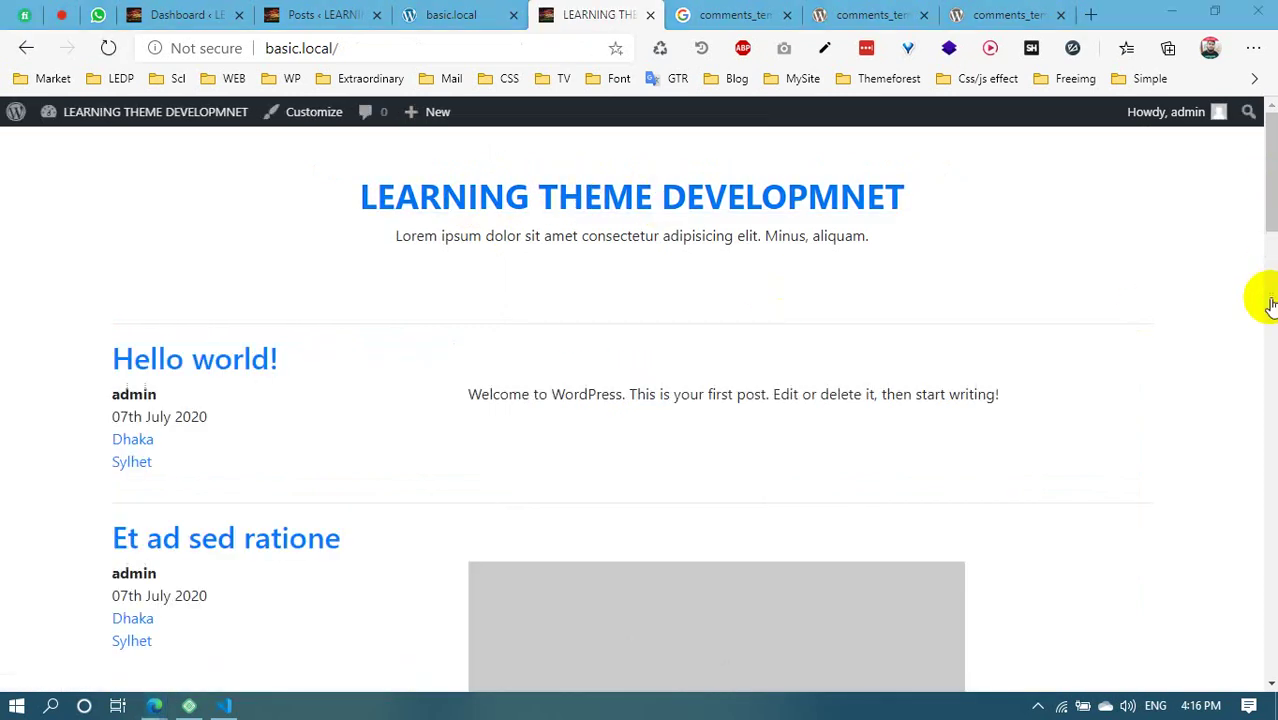
drag(1264, 163, 1266, 600)
scroll(1266, 600, down, 1)
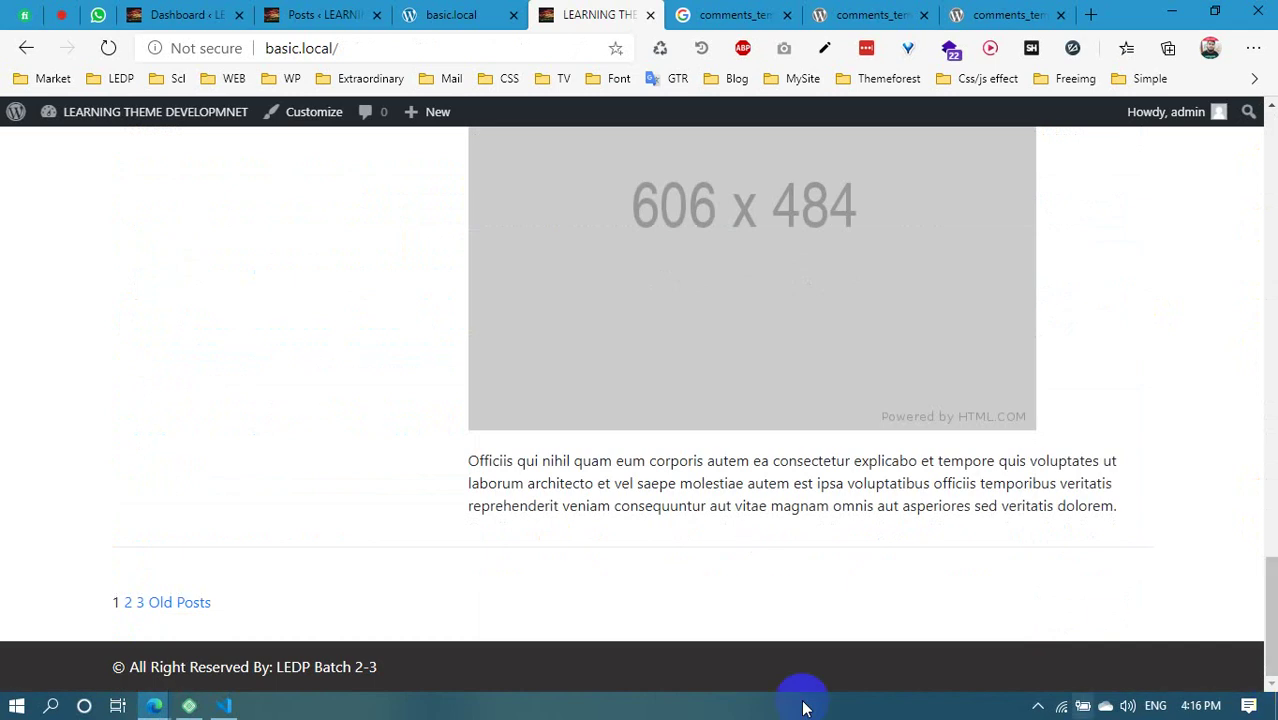
drag(126, 666, 335, 662)
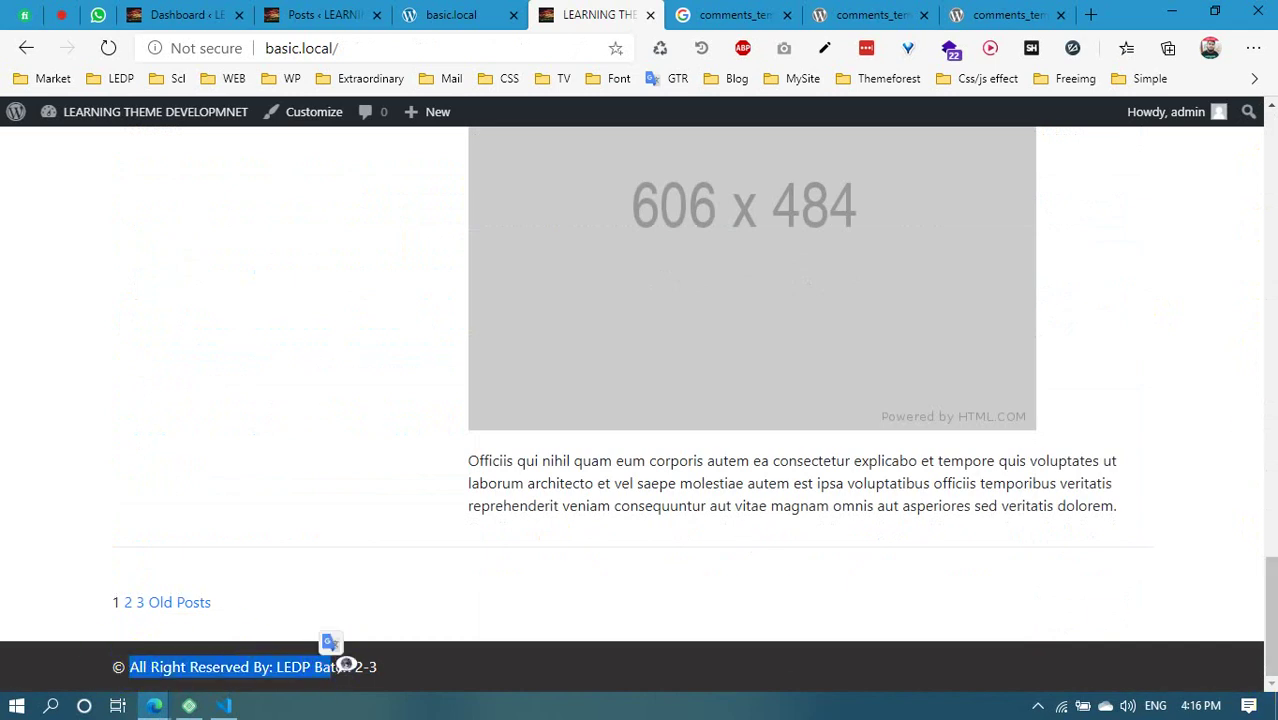
drag(1268, 650, 1272, 187)
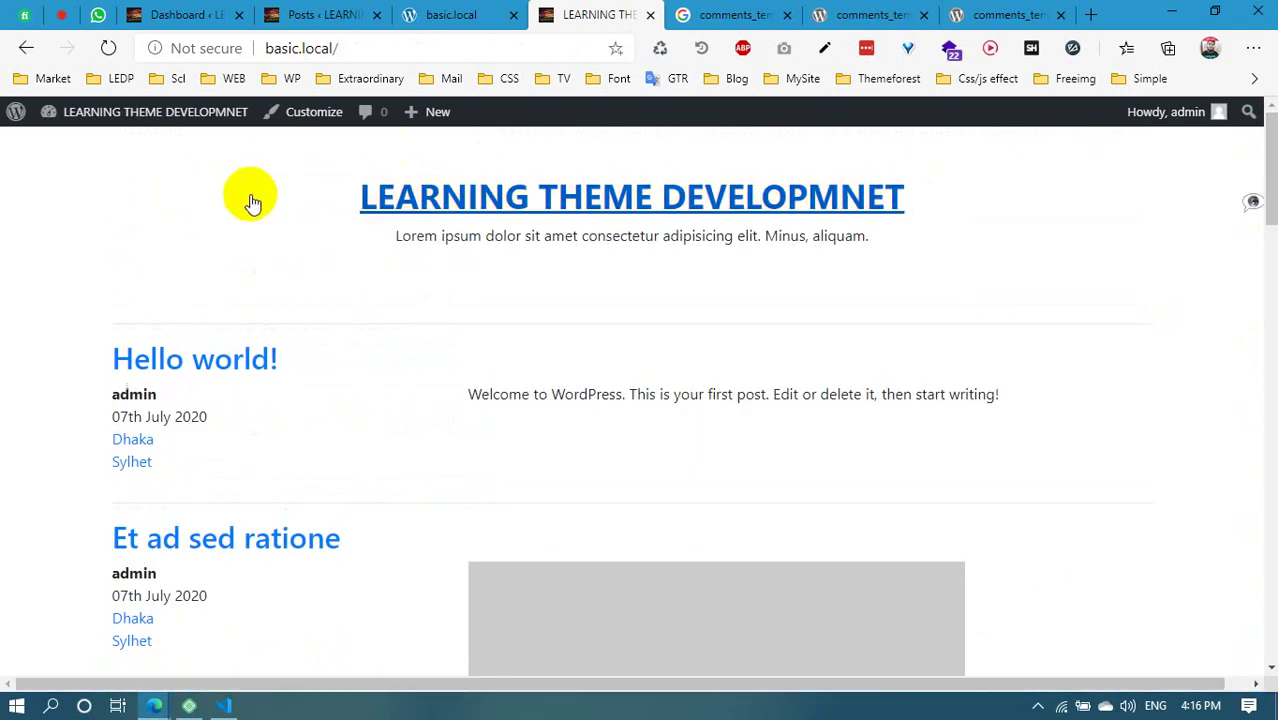
click(678, 218)
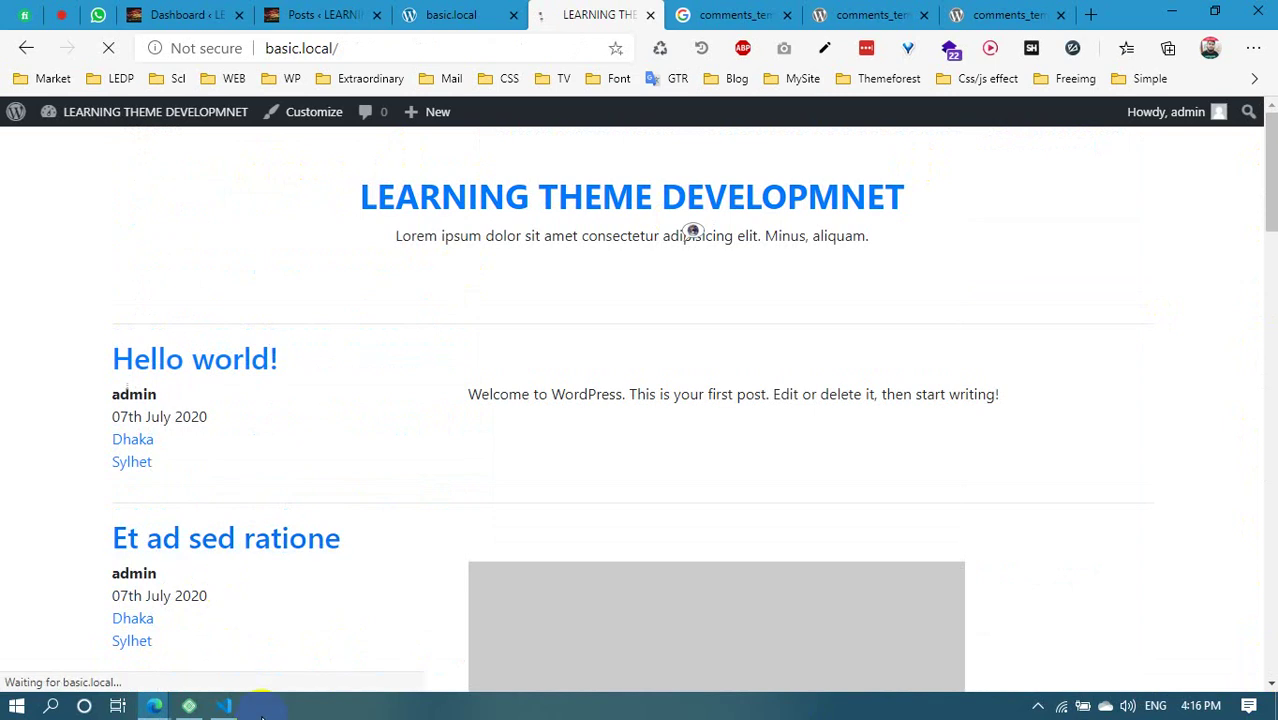
Switch back to Visual Studio Code and open hyper-minimal's index.php at its pagination section
click(222, 705)
scroll(400, 155, up, 1)
scroll(400, 155, up, 2)
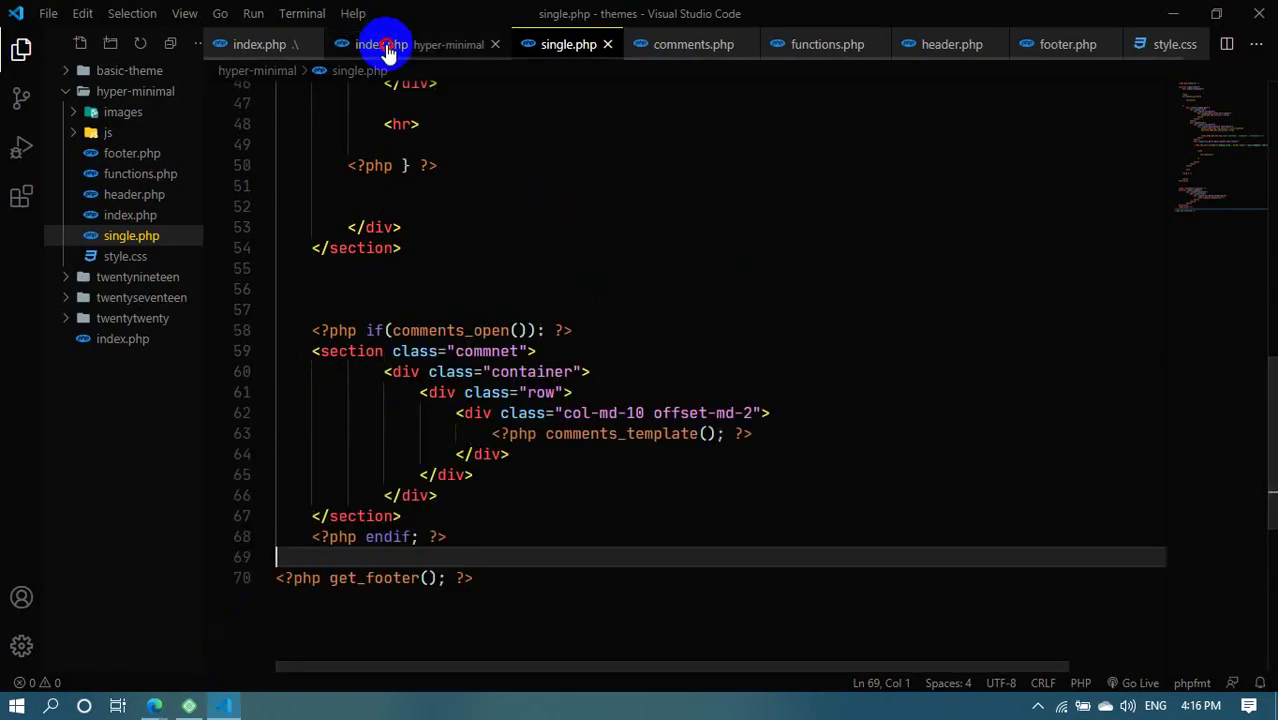
click(385, 43)
scroll(538, 356, up, 12)
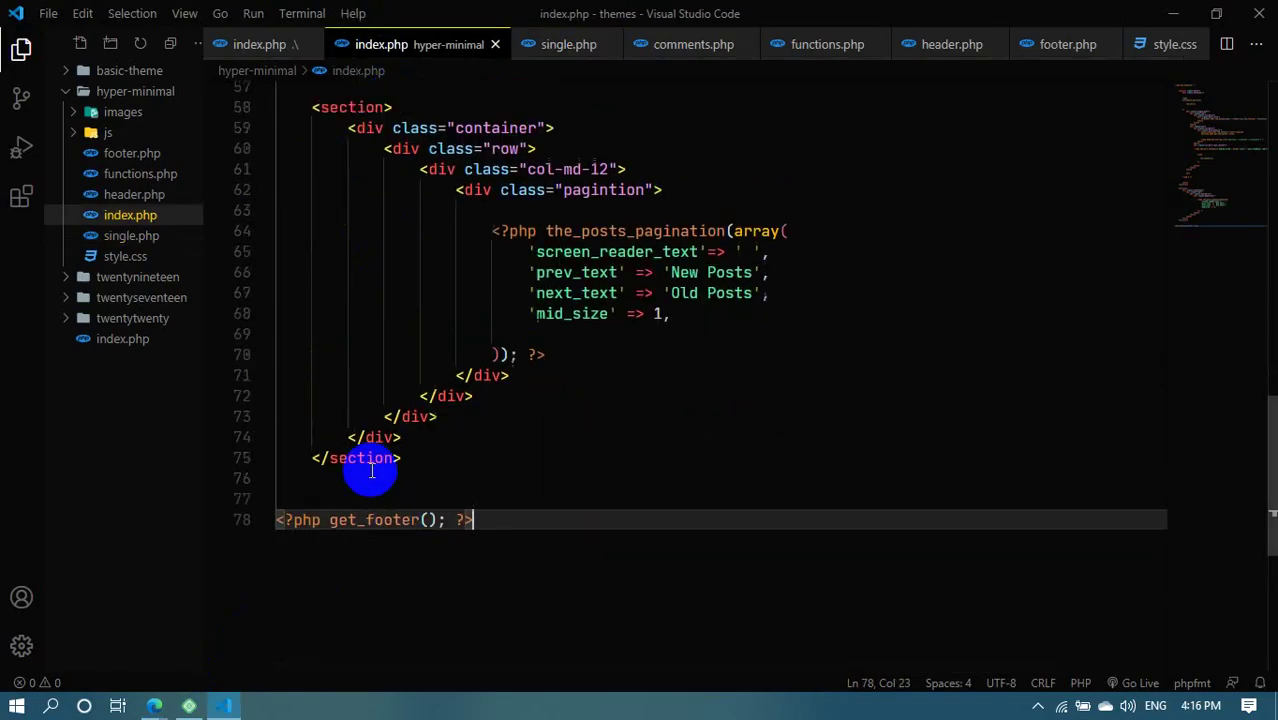
scroll(500, 388, down, 9)
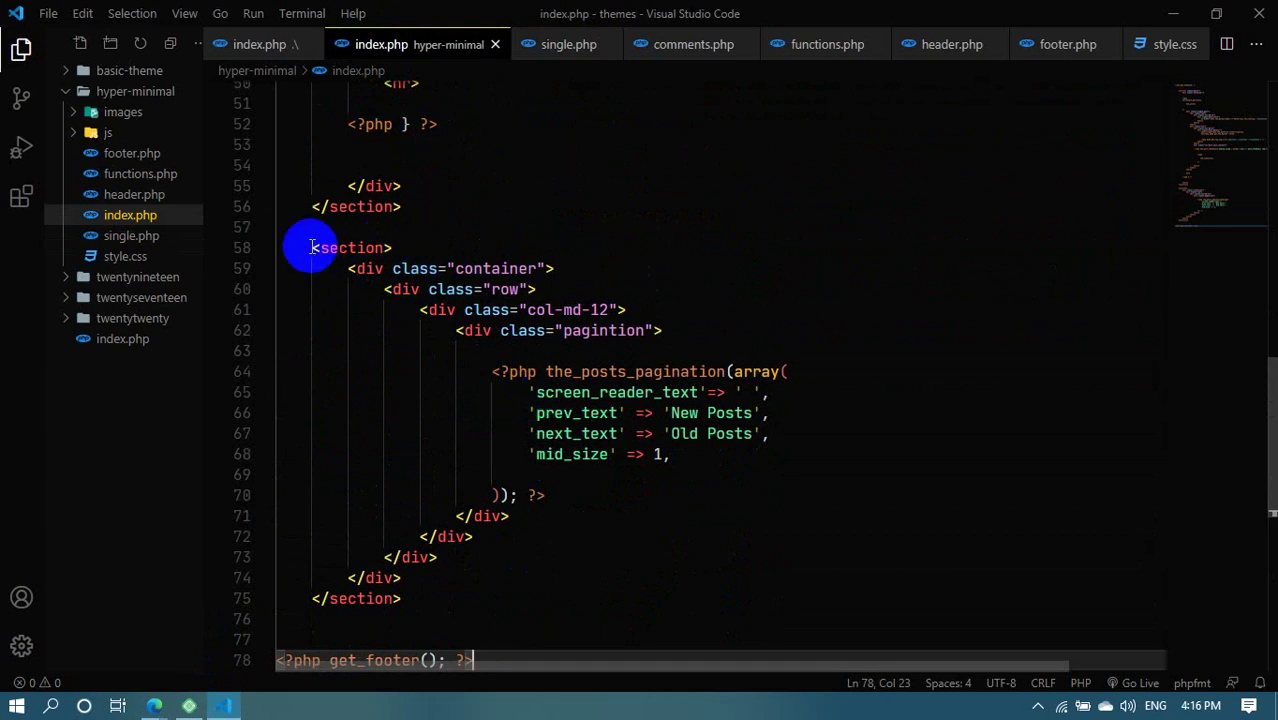
Copy the whole section element containing the the_posts_pagination() call in index.php and remove it from that file
drag(312, 248, 428, 598)
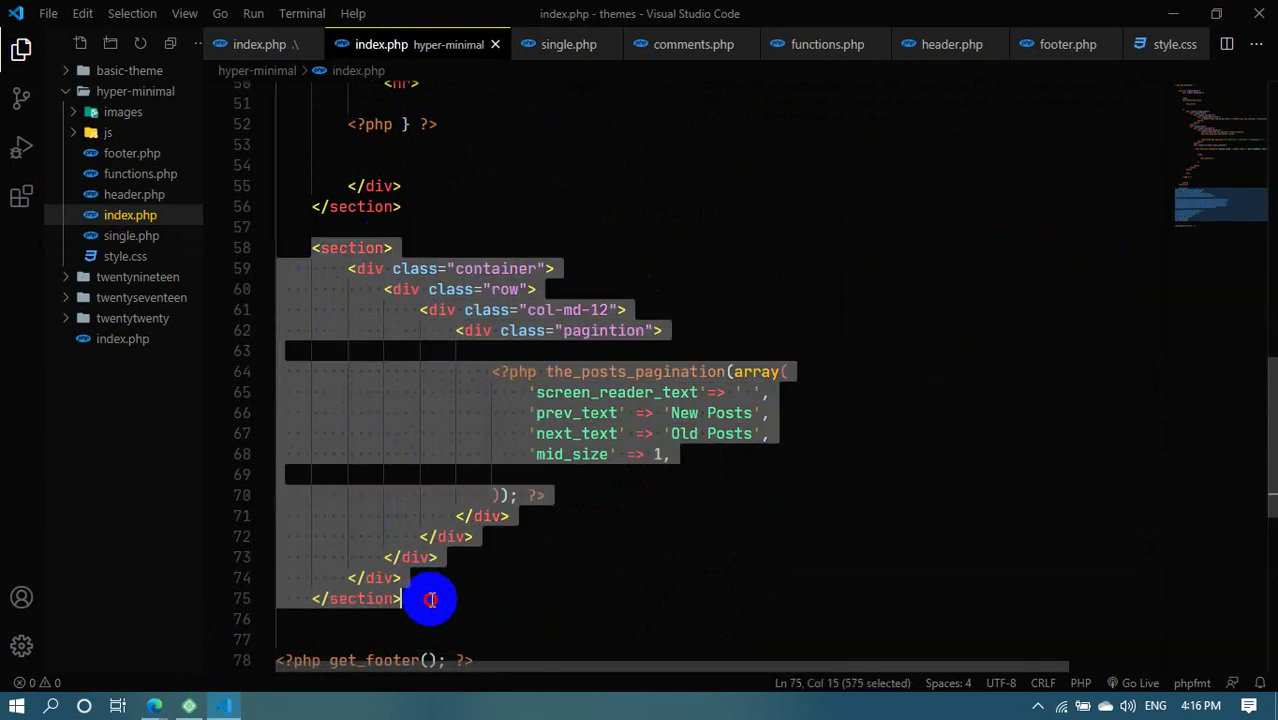
click(556, 558)
drag(296, 248, 442, 626)
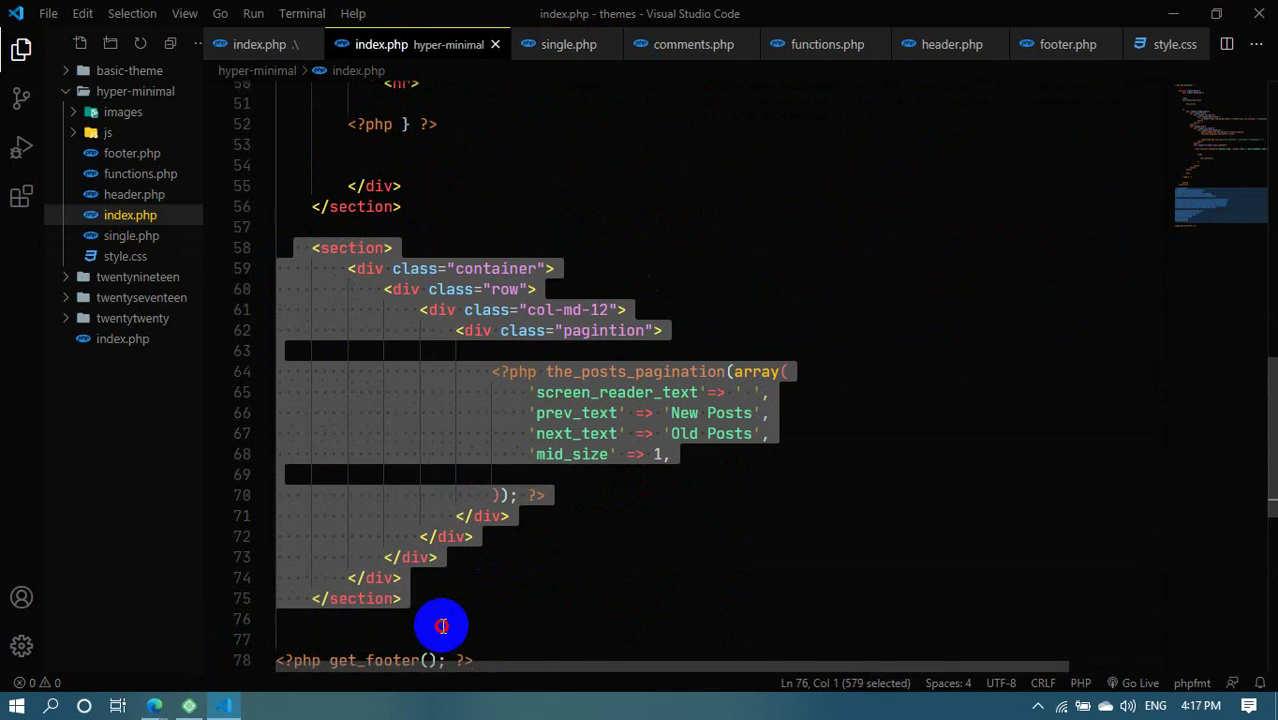
click(403, 266)
click(312, 248)
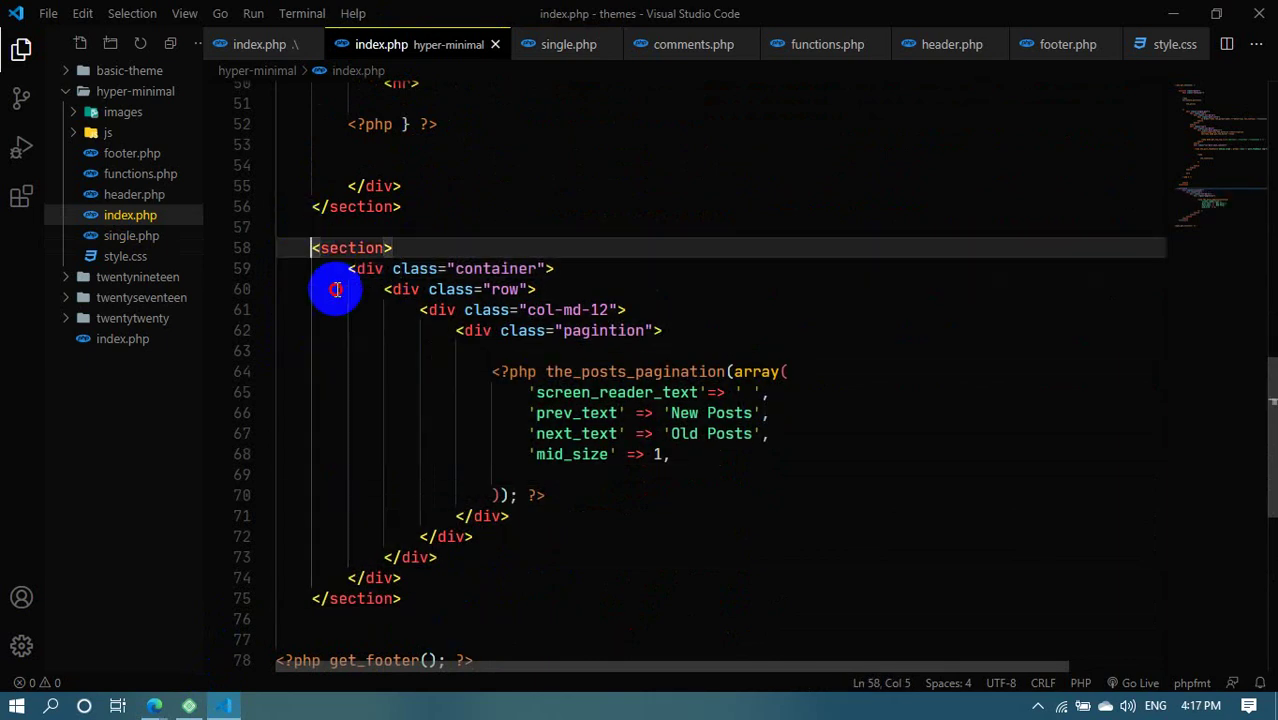
drag(336, 289, 474, 600)
key(ctrl+c)
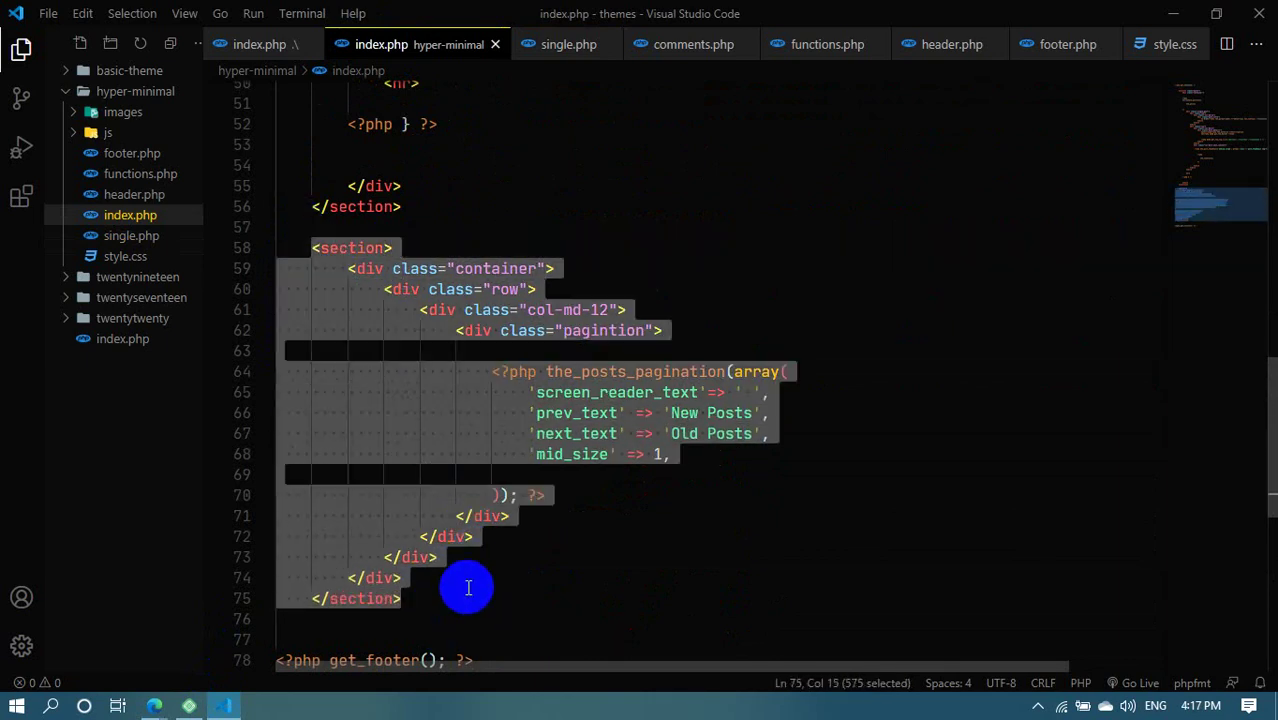
key(BackSpace)
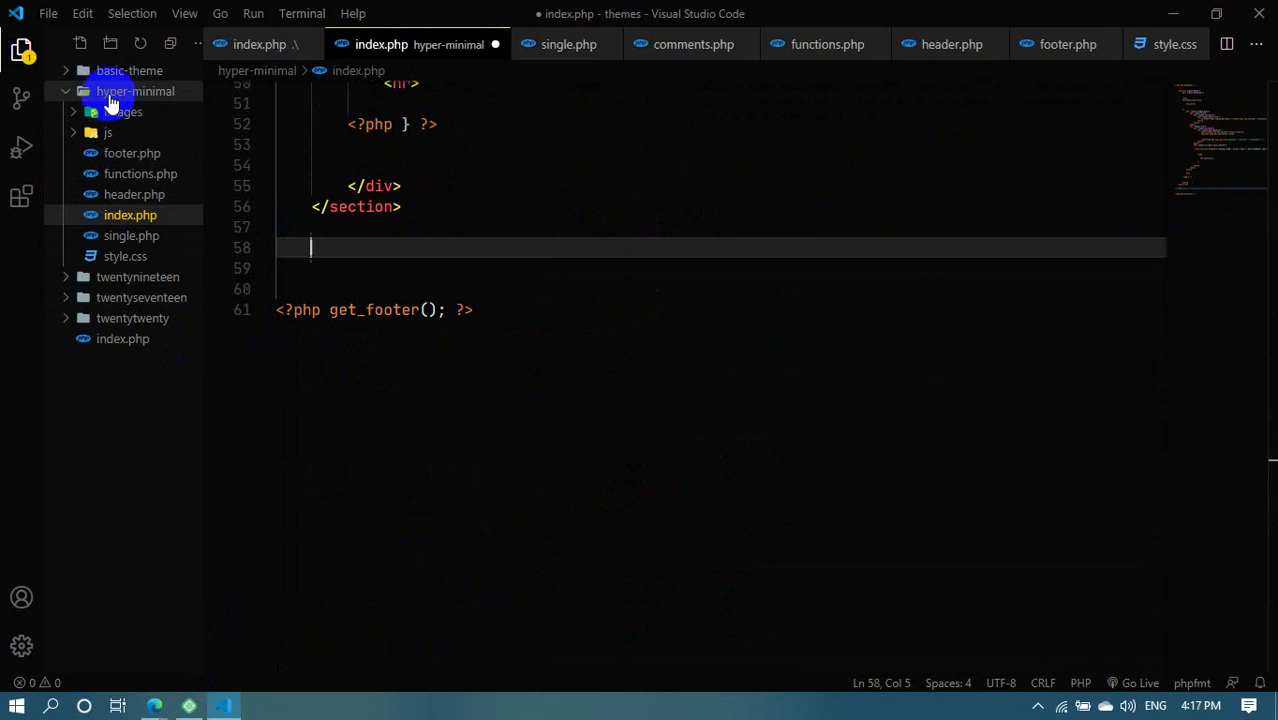
Create a template-parts folder inside hyper-minimal and add a new file named pagination.php to it
right_click(110, 100)
click(161, 139)
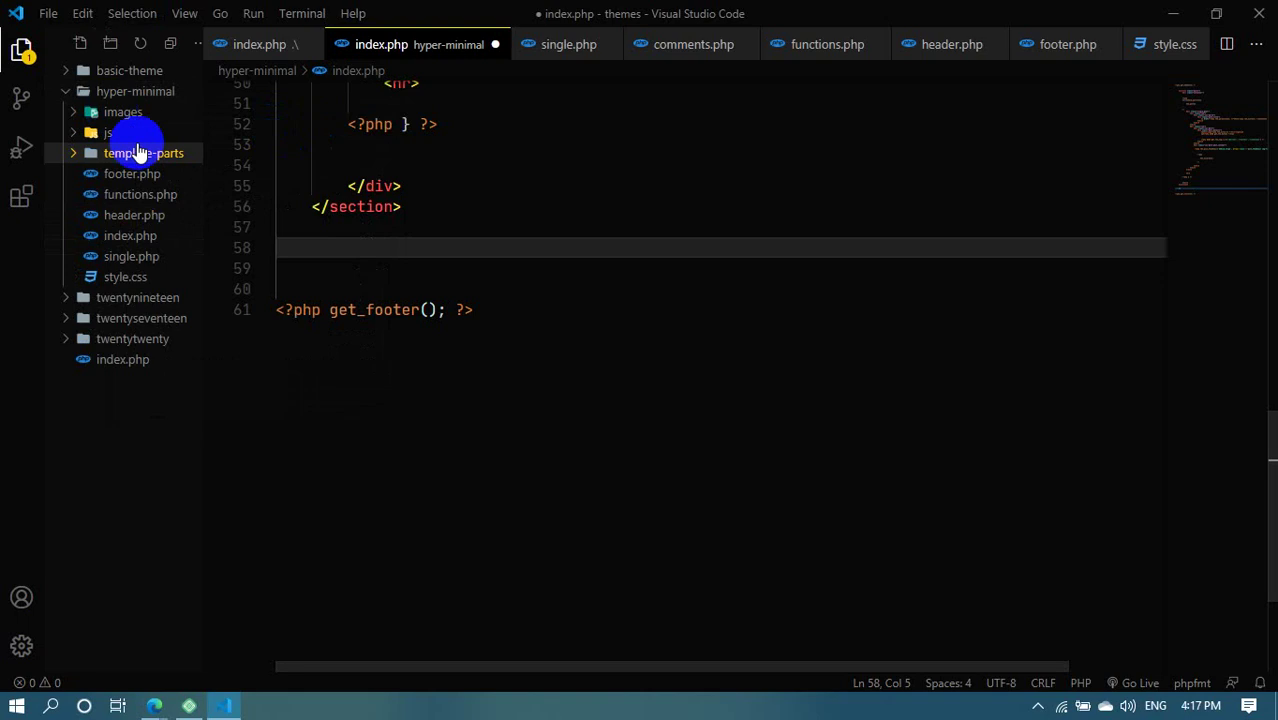
right_click(136, 153)
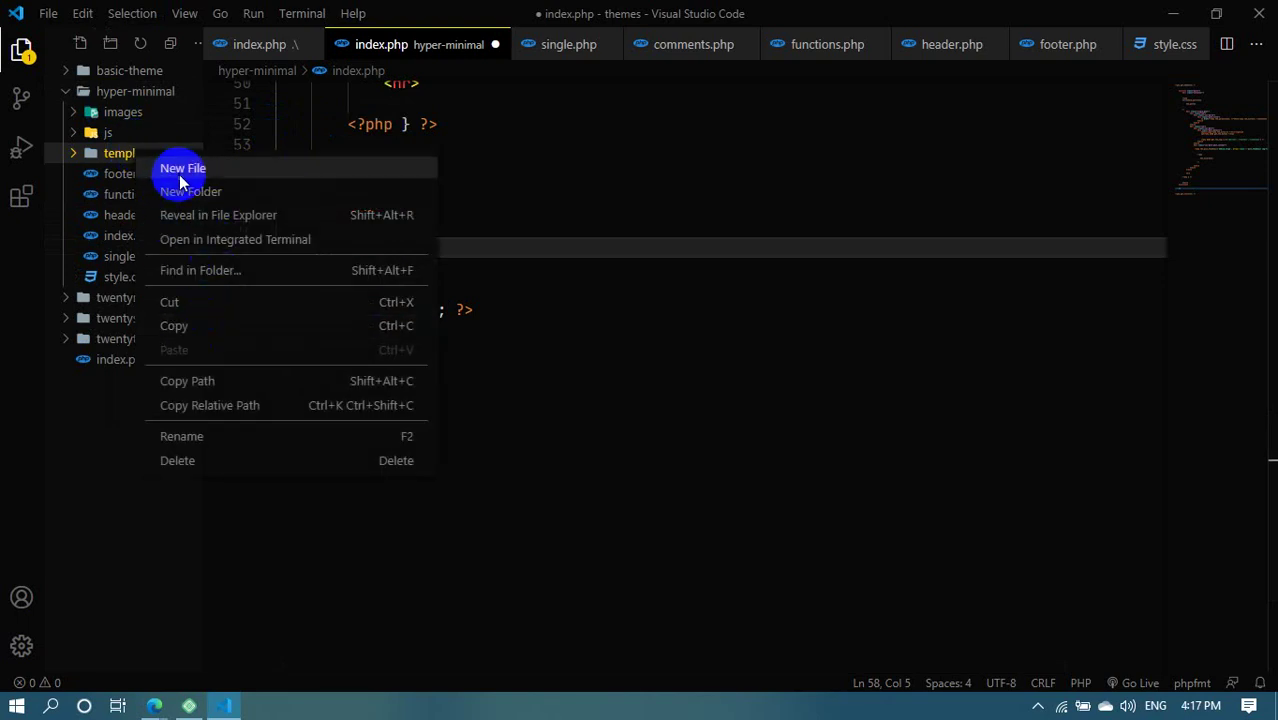
click(180, 172)
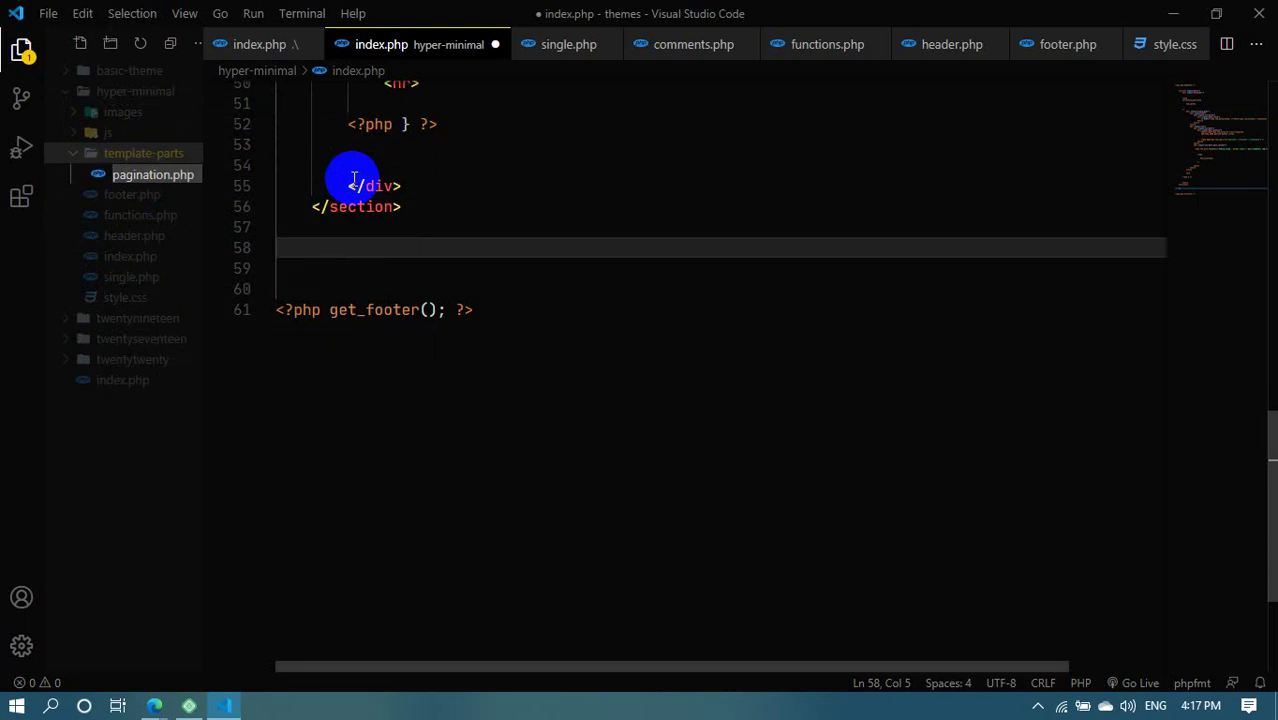
text(pagination.php)
key(Return)
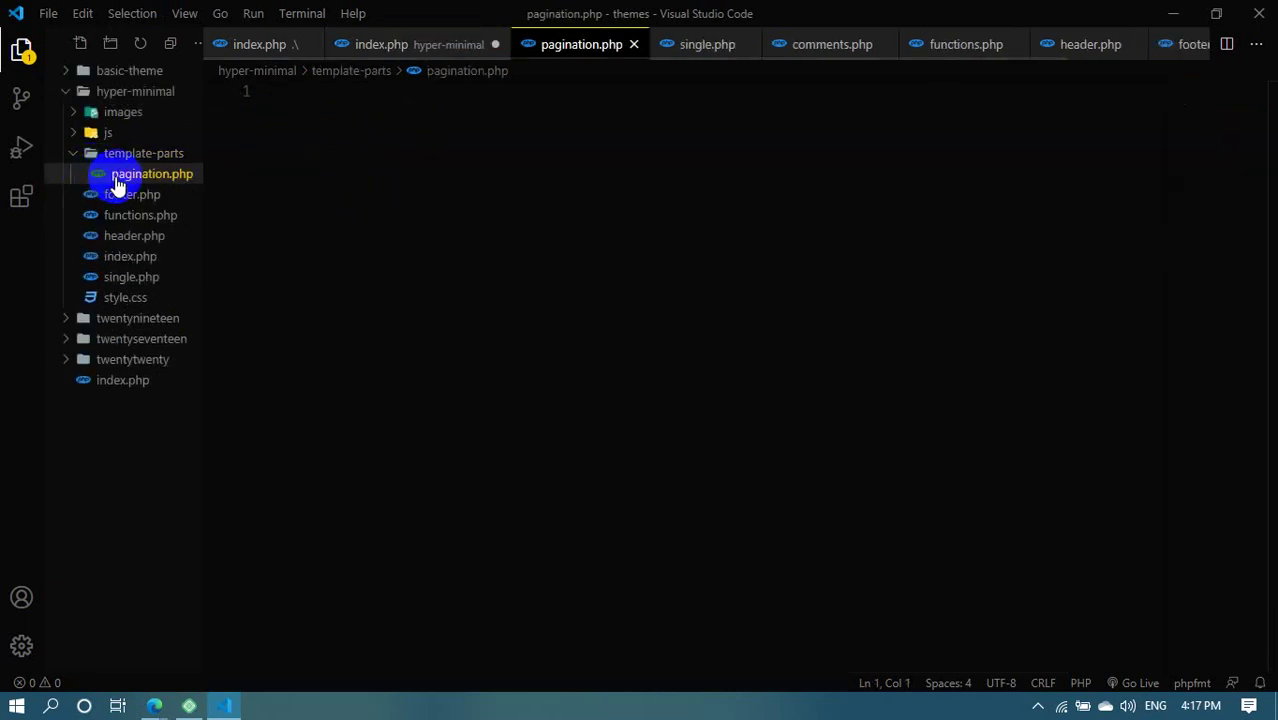
Paste the copied pagination section into template-parts/pagination.php, then save and close the file
click(331, 159)
key(ctrl+v)
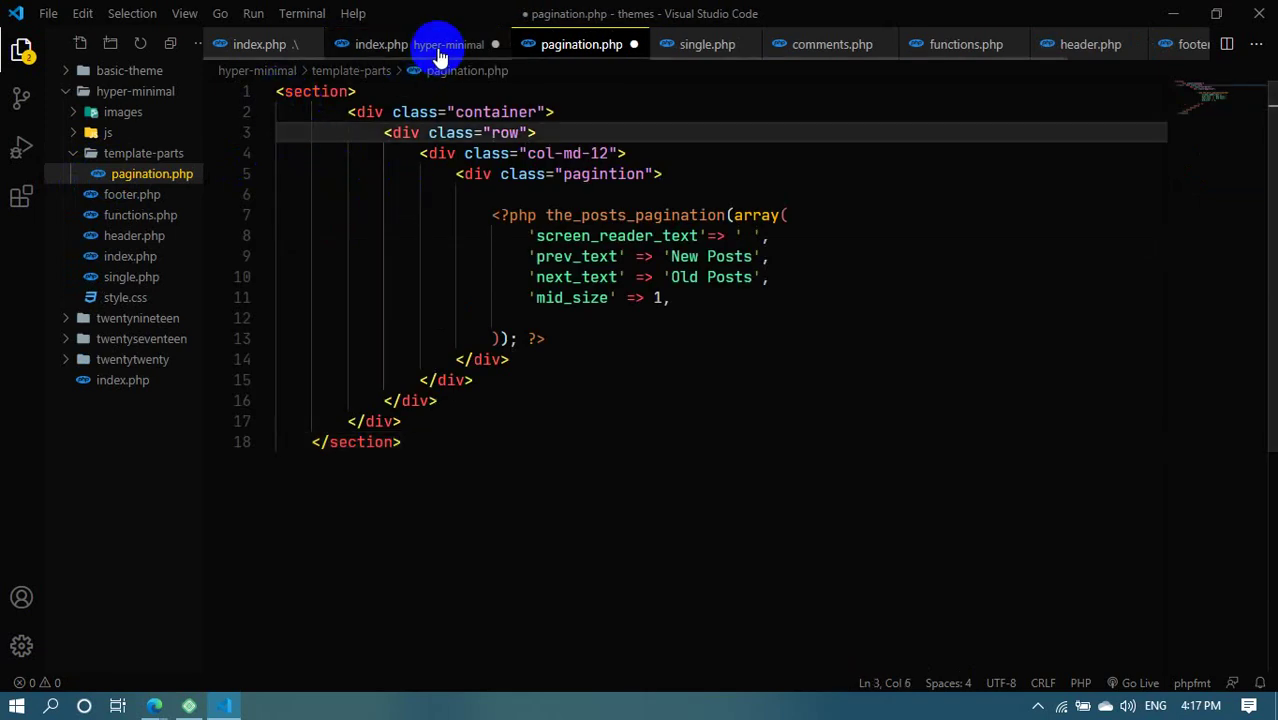
key(ctrl+s)
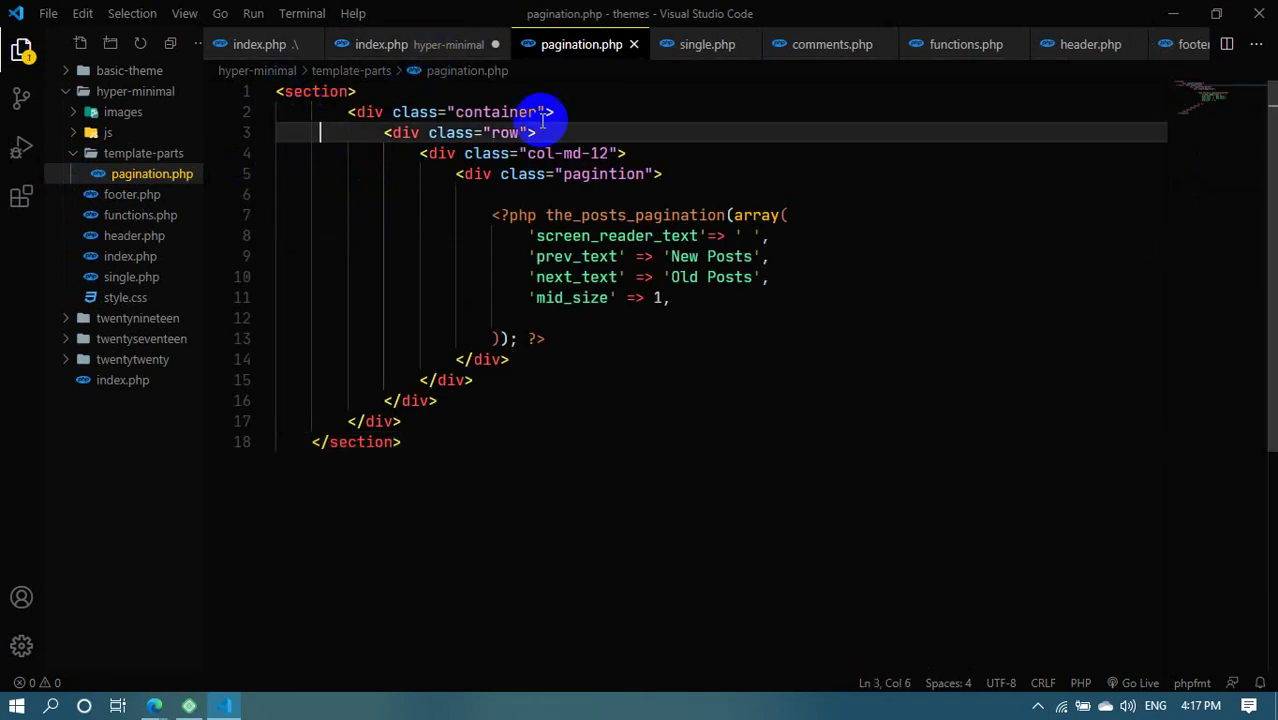
click(633, 44)
Return to hyper-minimal's index.php and add an empty PHP block between the closing posts section and the get_footer() call
click(416, 46)
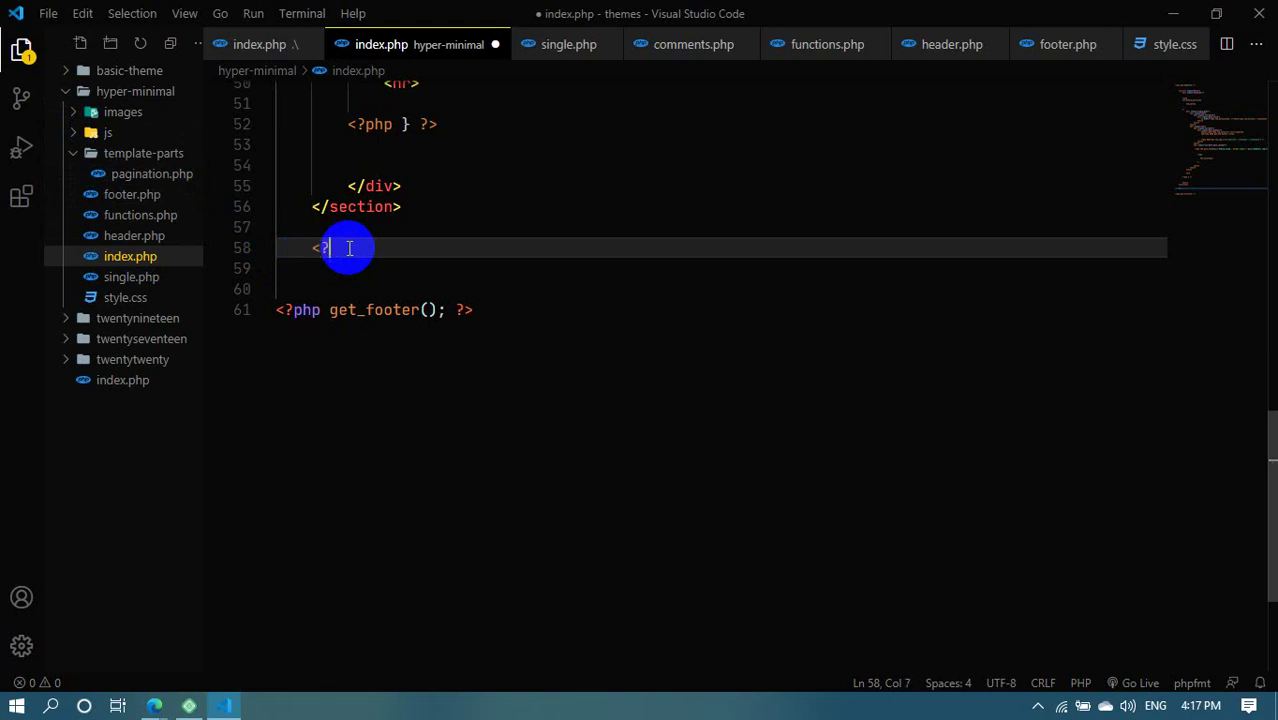
text(php  ?>)
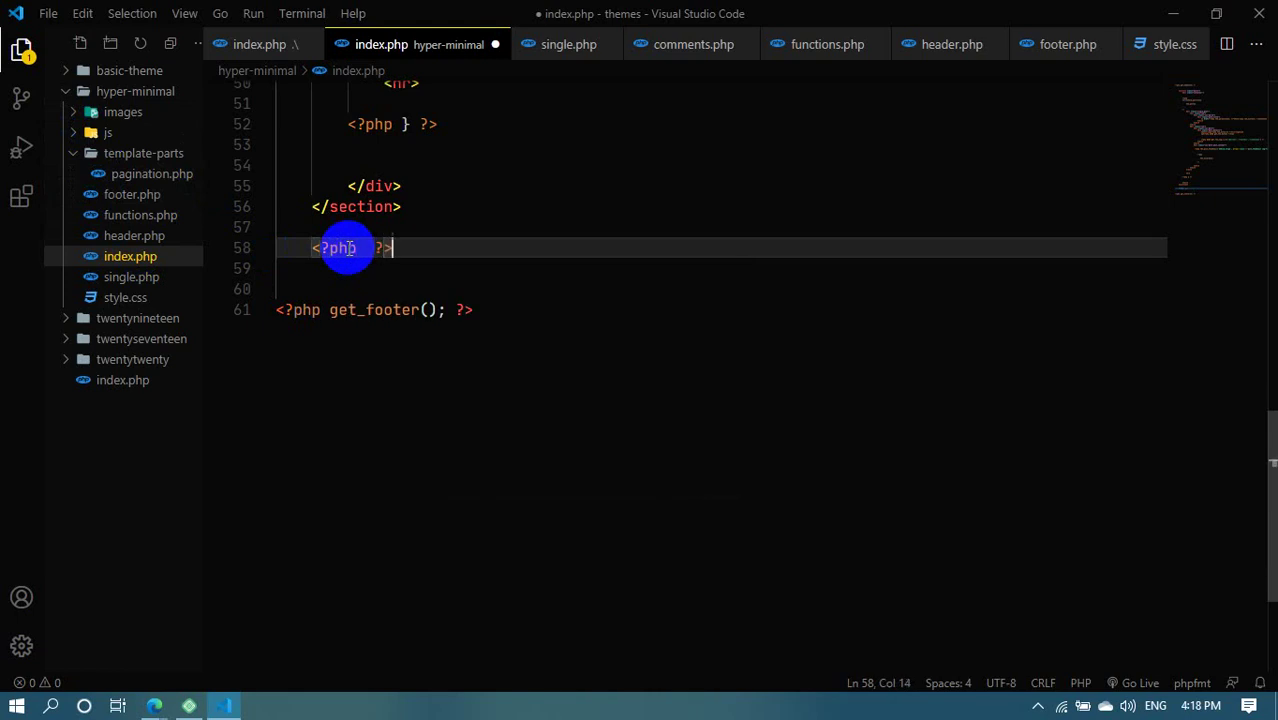
key(ctrl+v)
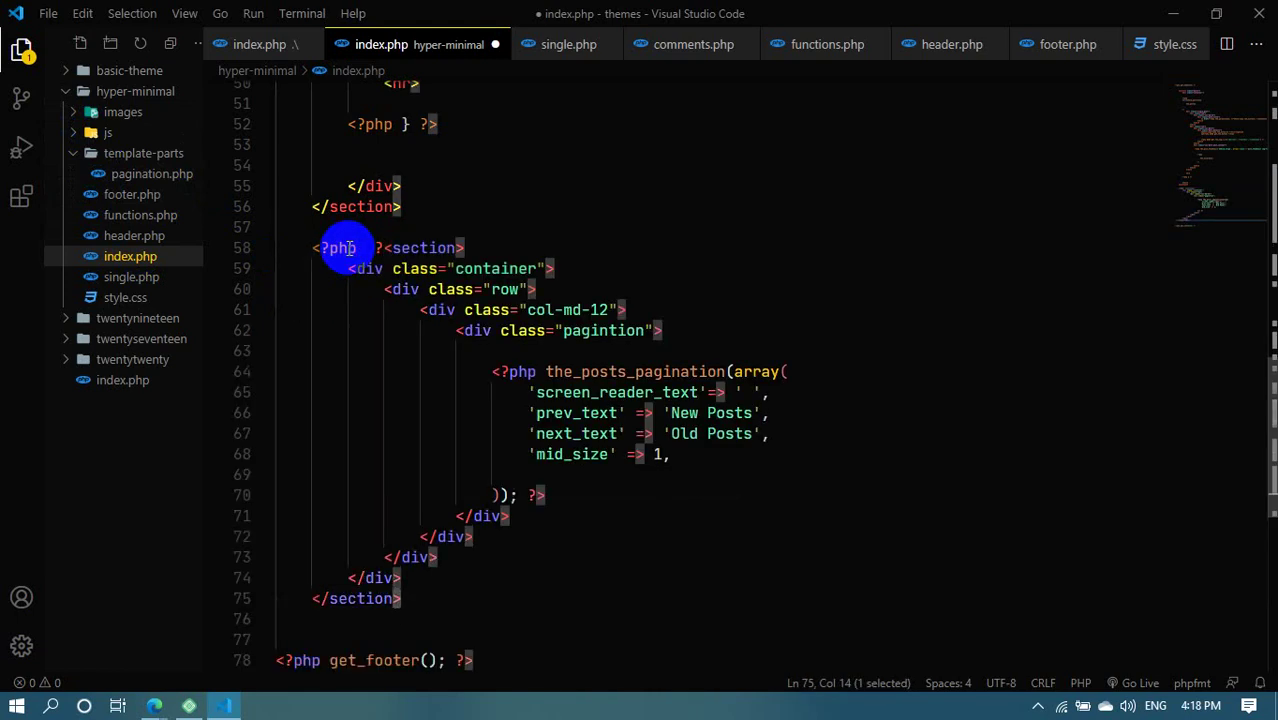
key(ctrl+z)
key(Escape)
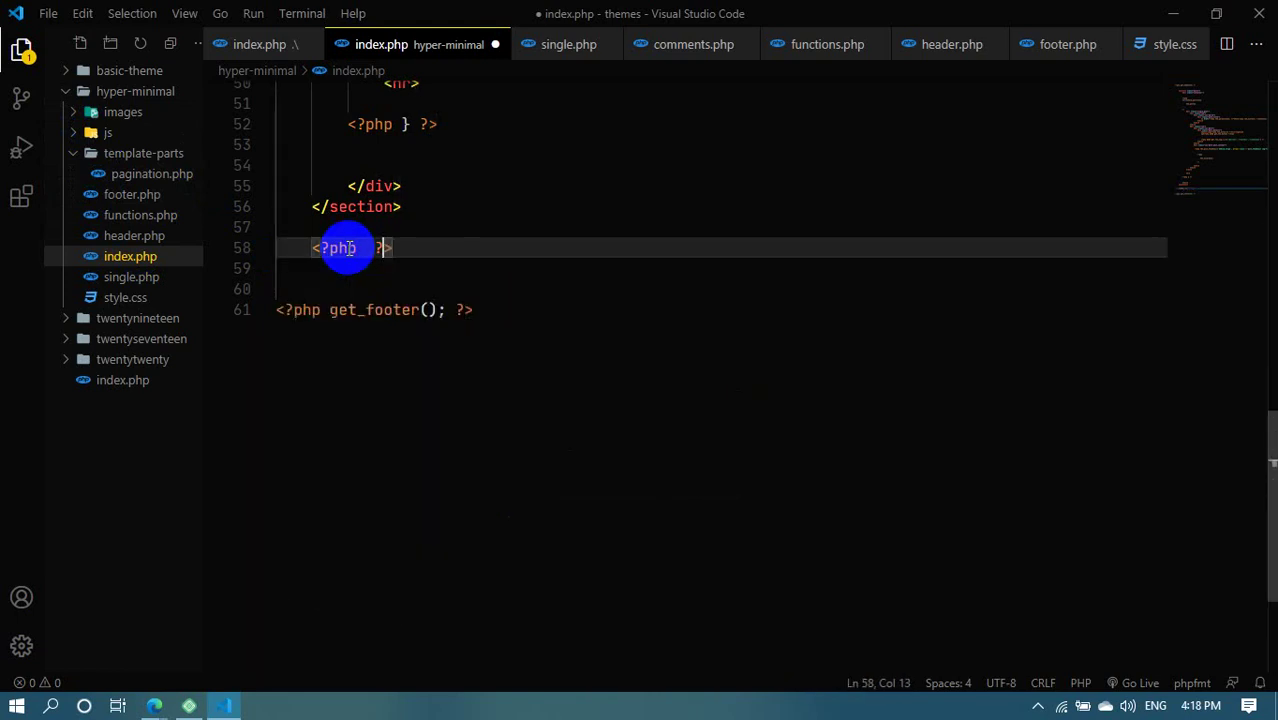
Insert a get_template_part() call inside the new PHP block above get_footer() in index.php
text(get_temp)
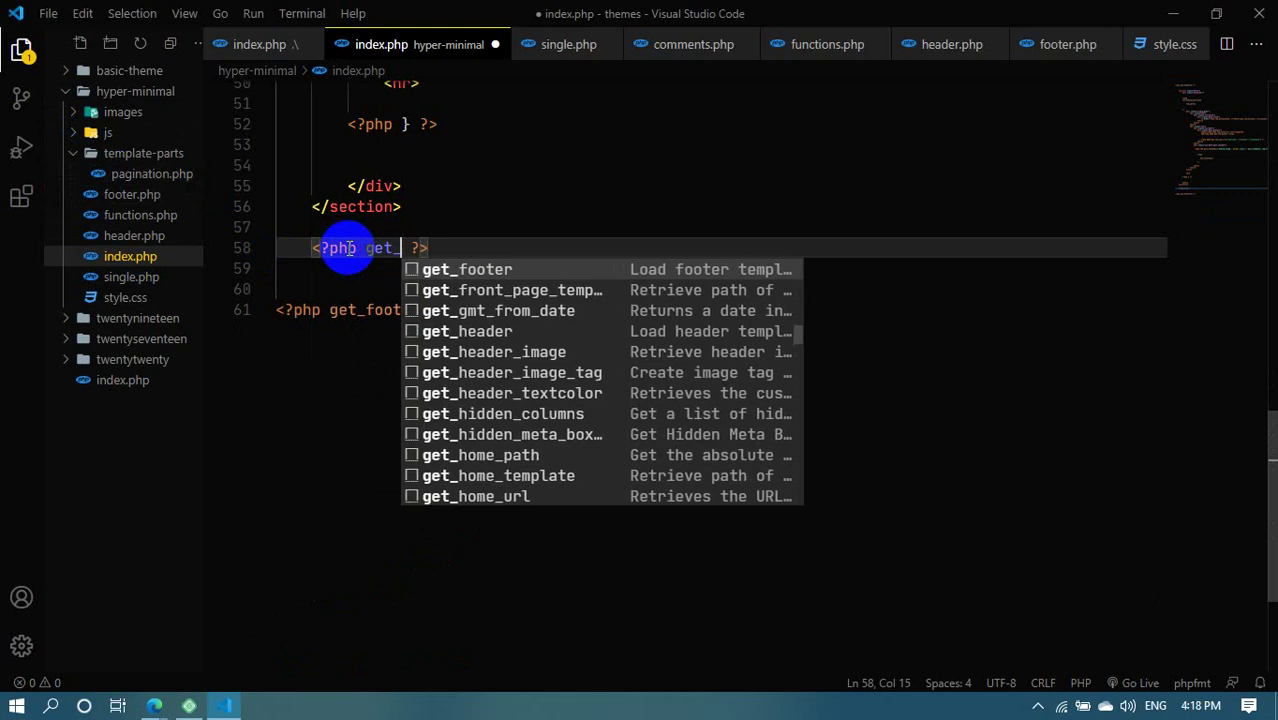
text(at)
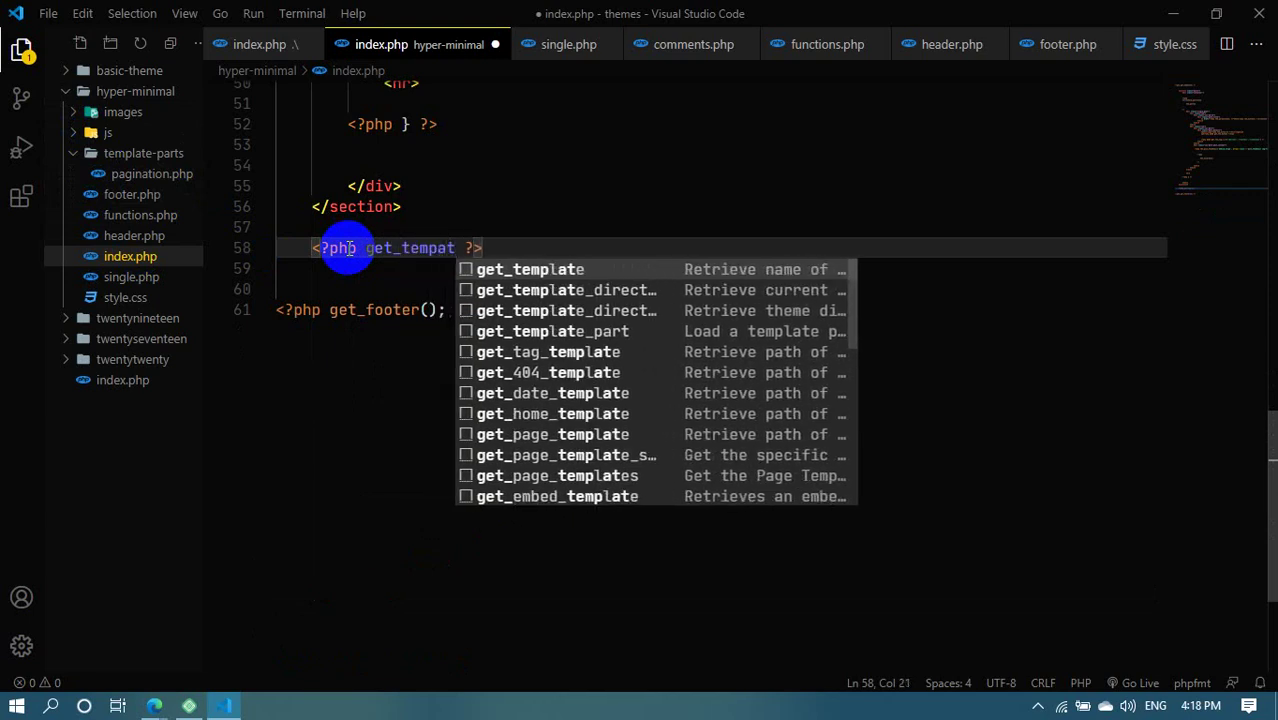
text(et)
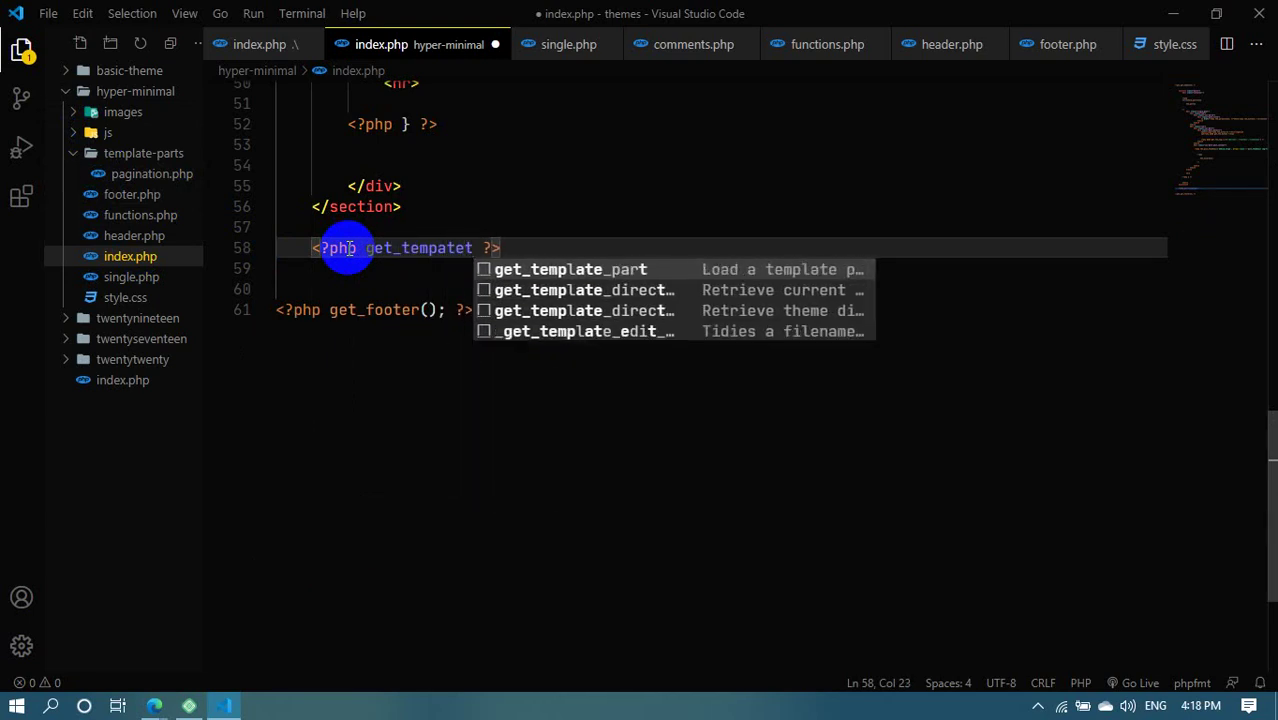
key(BackSpace)
text(_oa)
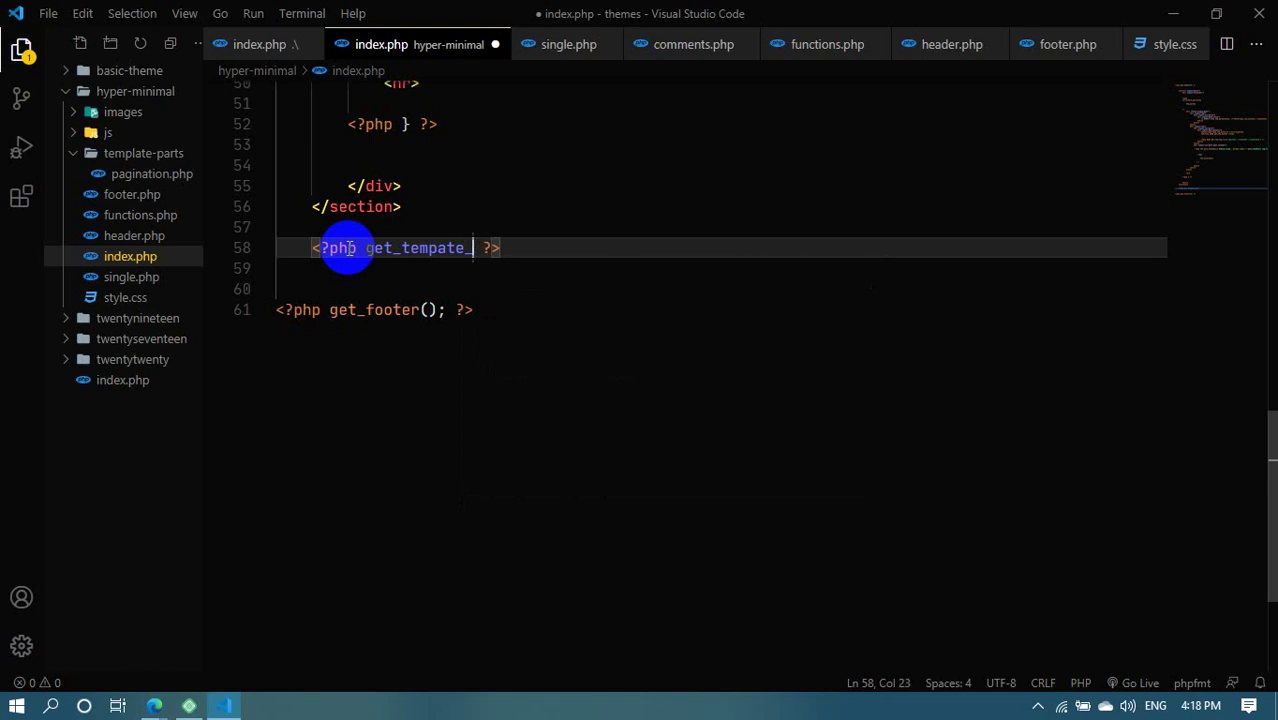
text(pa)
key(Return)
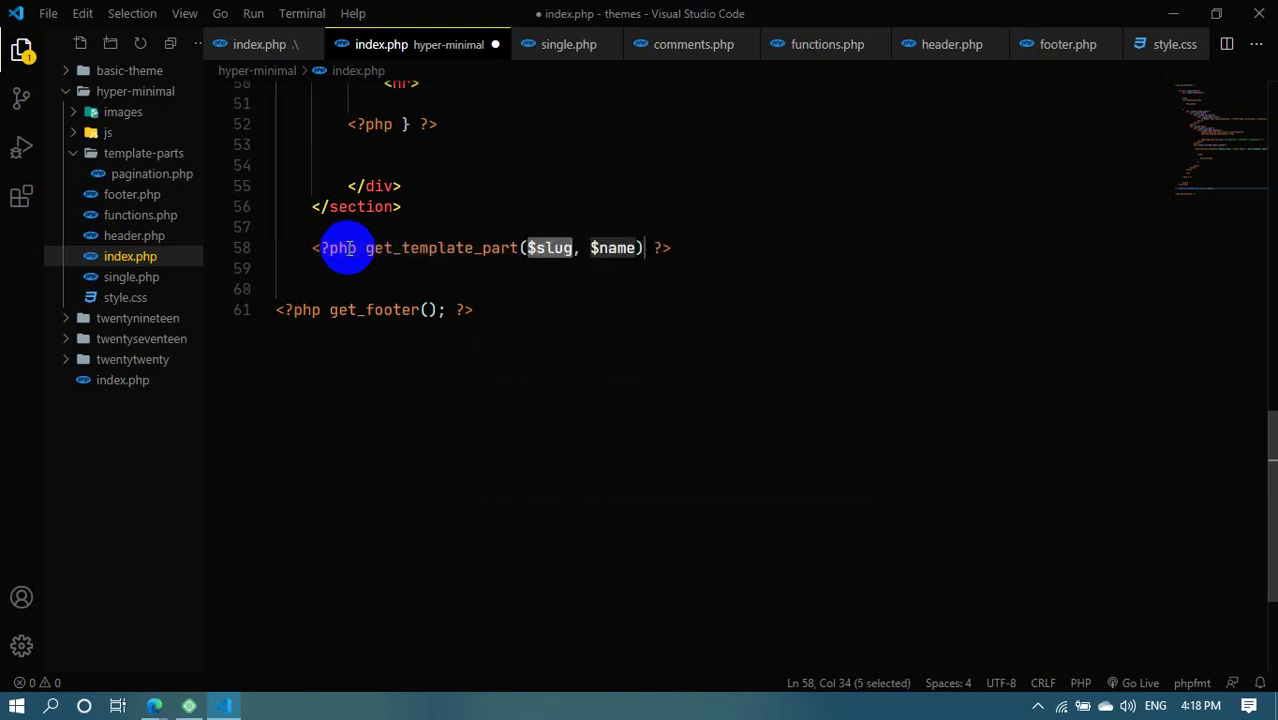
Replace the placeholder arguments of get_template_part() with the single path 'template-parts/pagination', without a file extension
key(shift+Right)
key(shift+Right)
key(shift+Right)
key(shift+Right)
key(shift+Right)
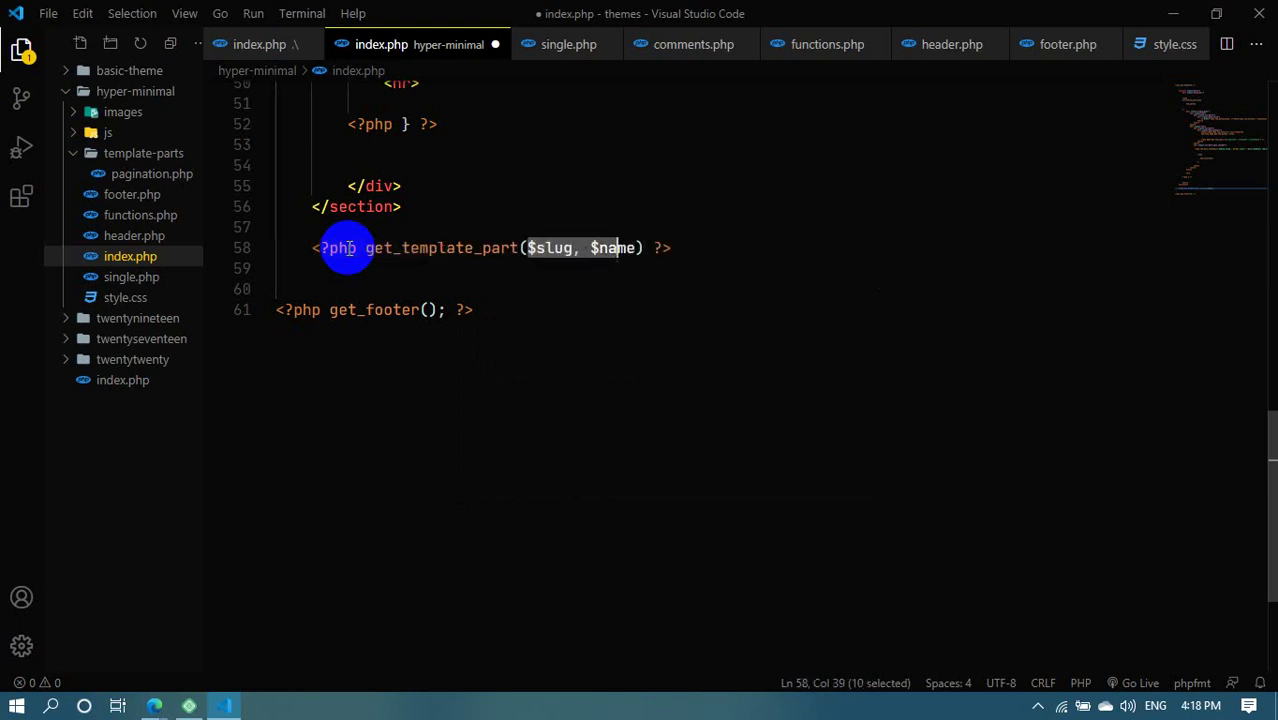
text(;)
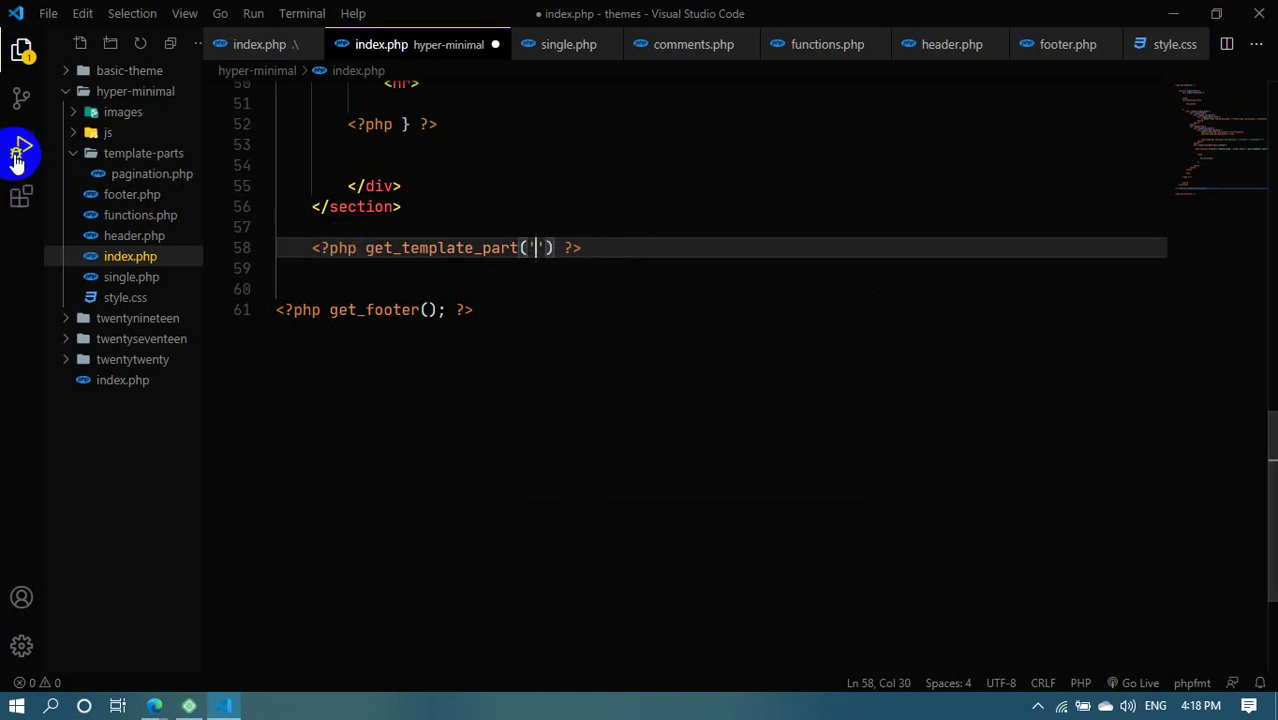
text(te)
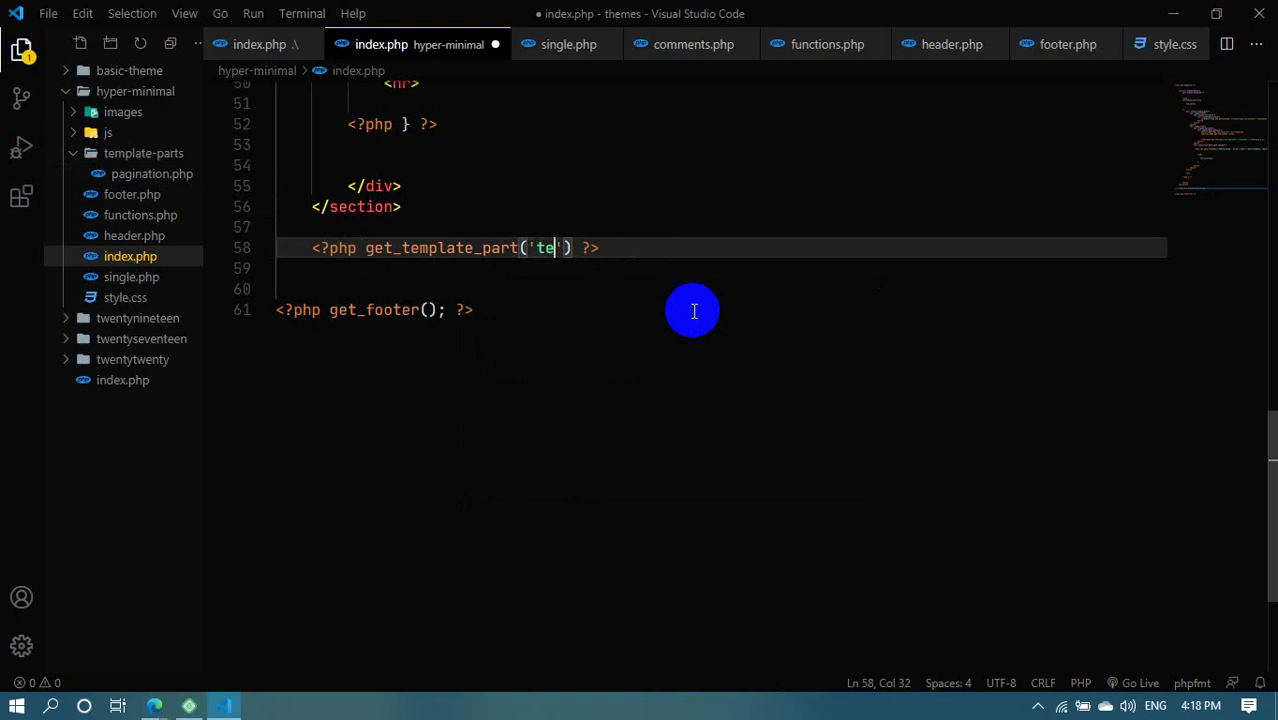
text(mplate_)
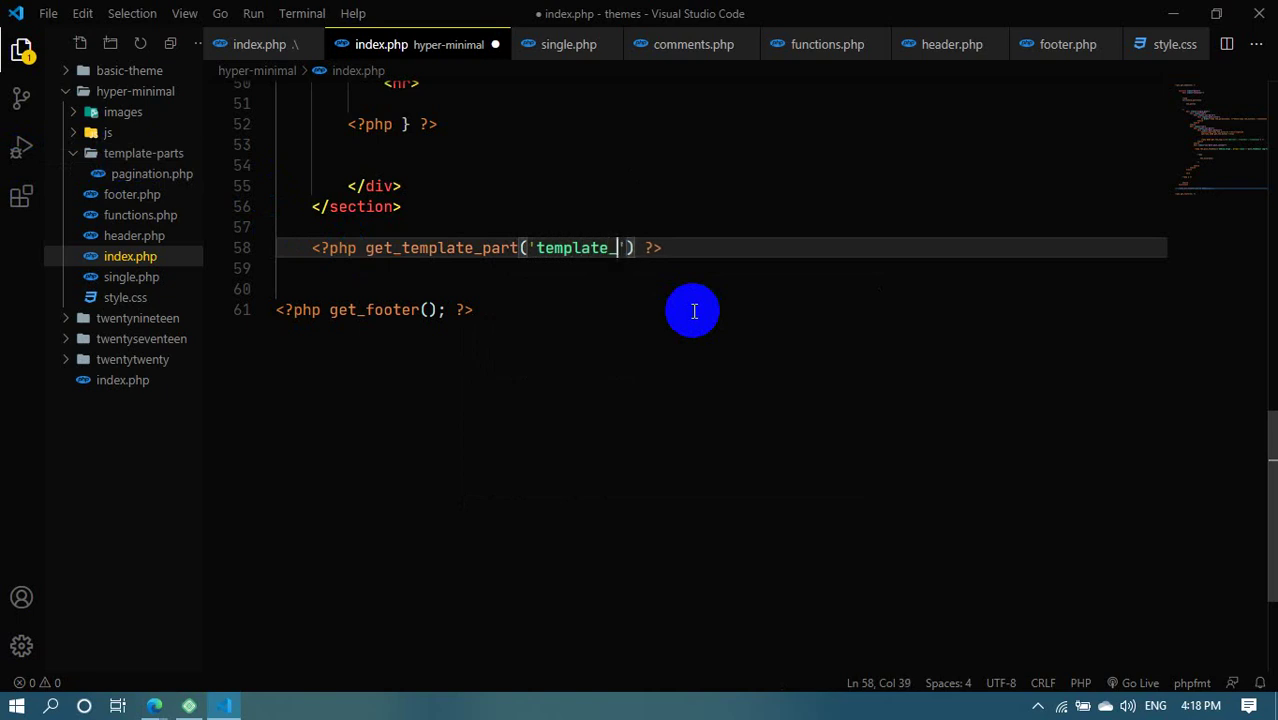
text(-parts/pagi)
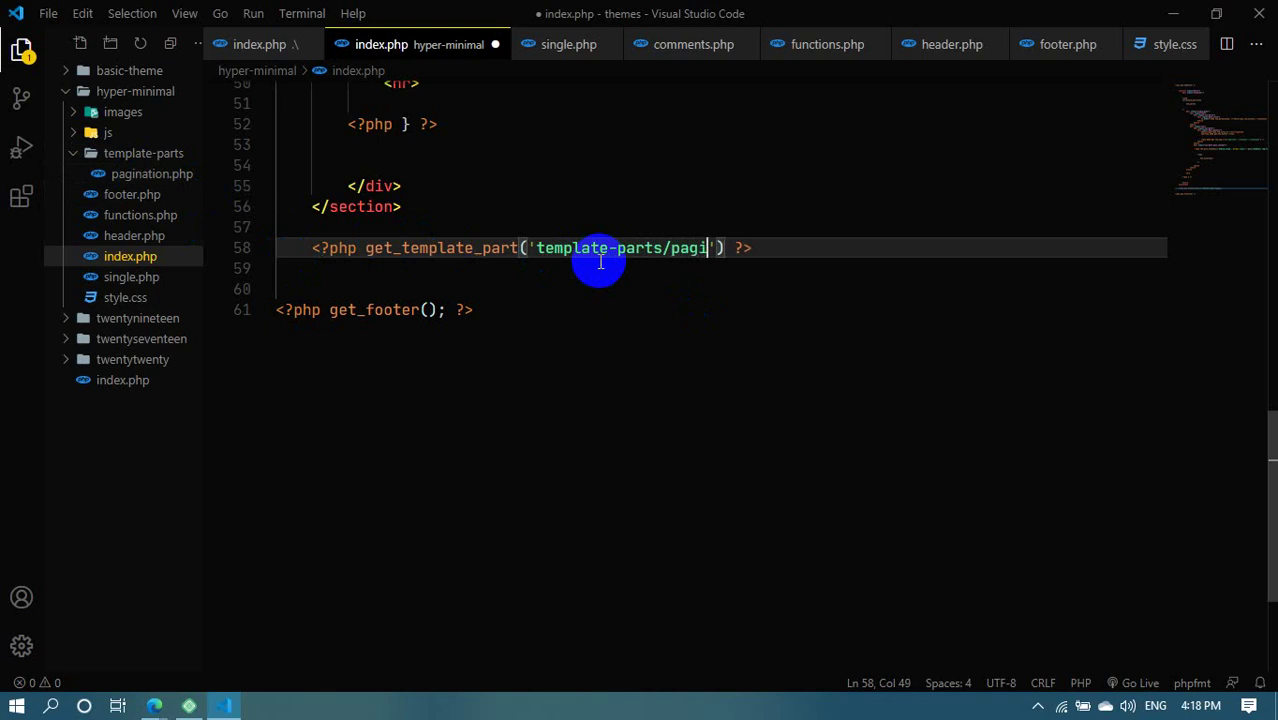
text(tu)
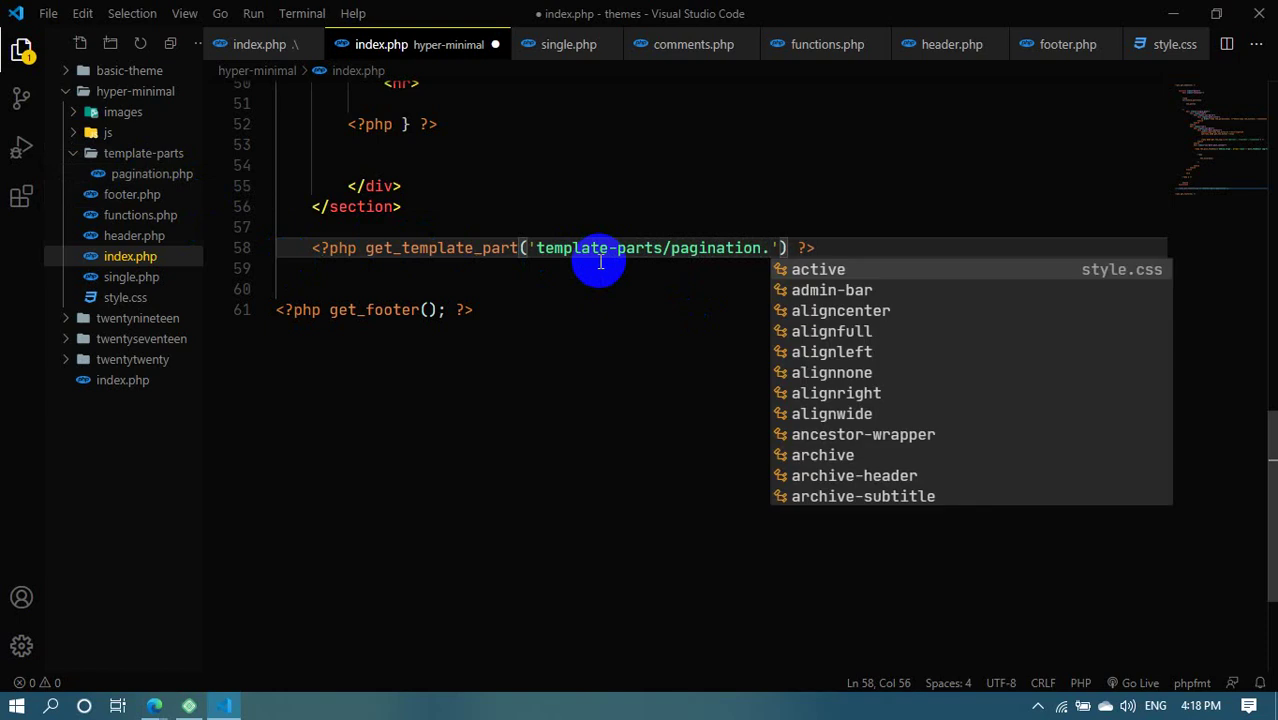
text(ph)
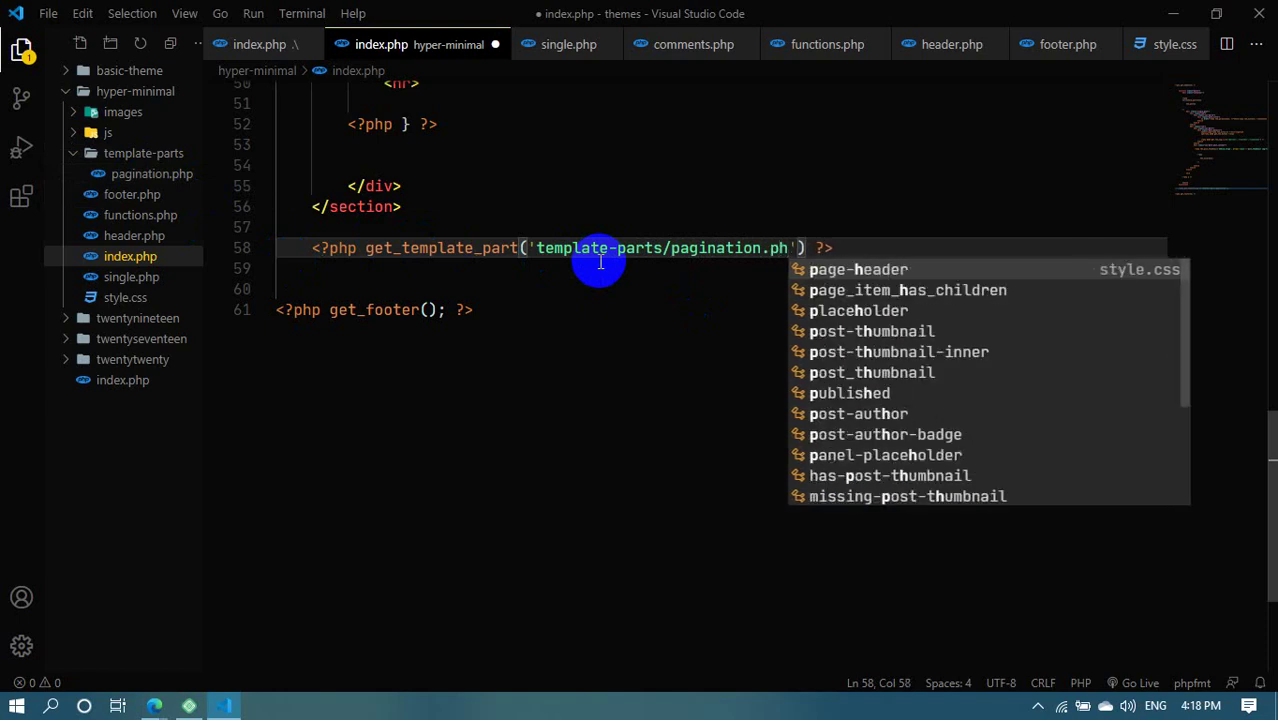
key(BackSpace)
key(BackSpace)
key(BackSpace)
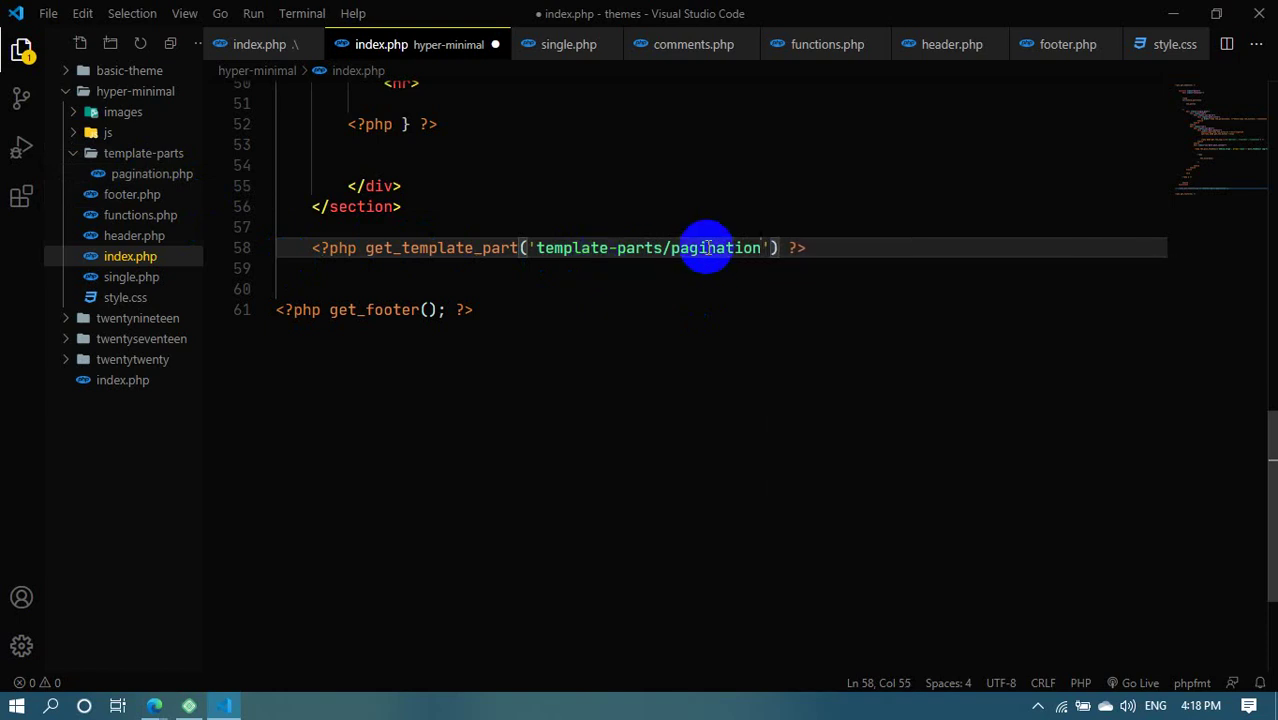
Review the folder and file parts of the path in the get_template_part() call and save index.php
double_click(705, 248)
click(739, 312)
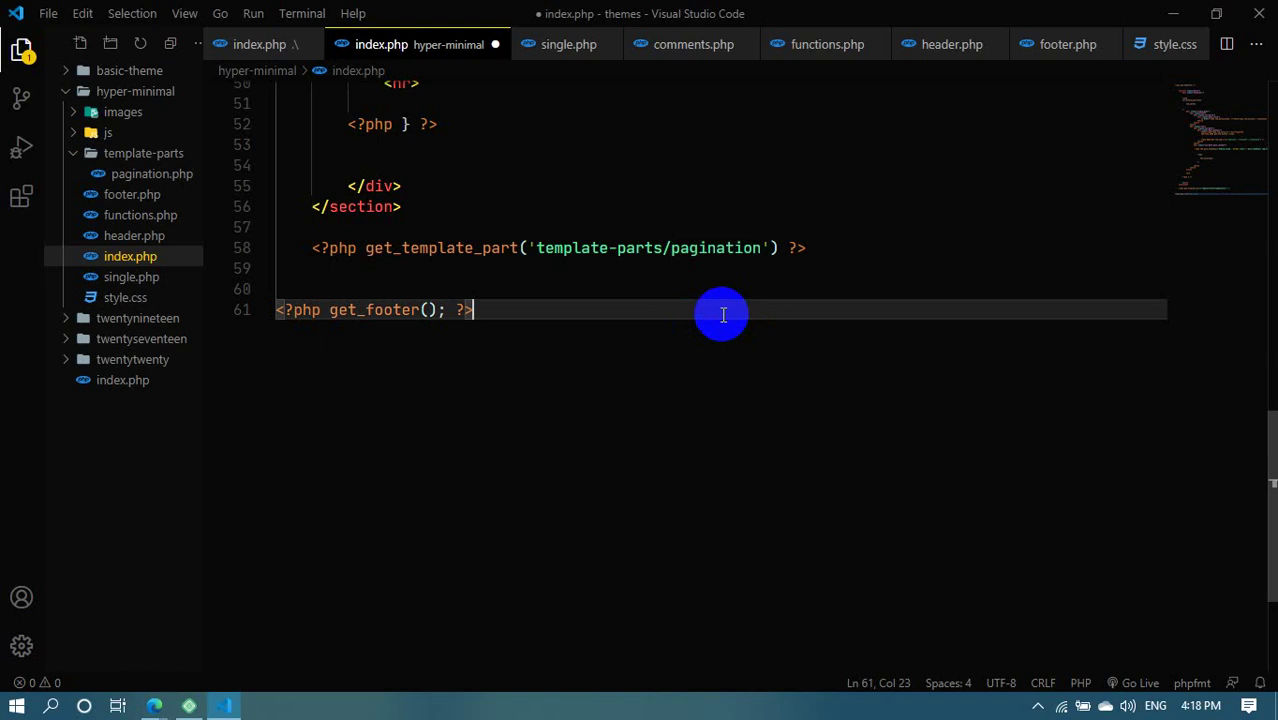
double_click(551, 250)
click(643, 248)
double_click(643, 248)
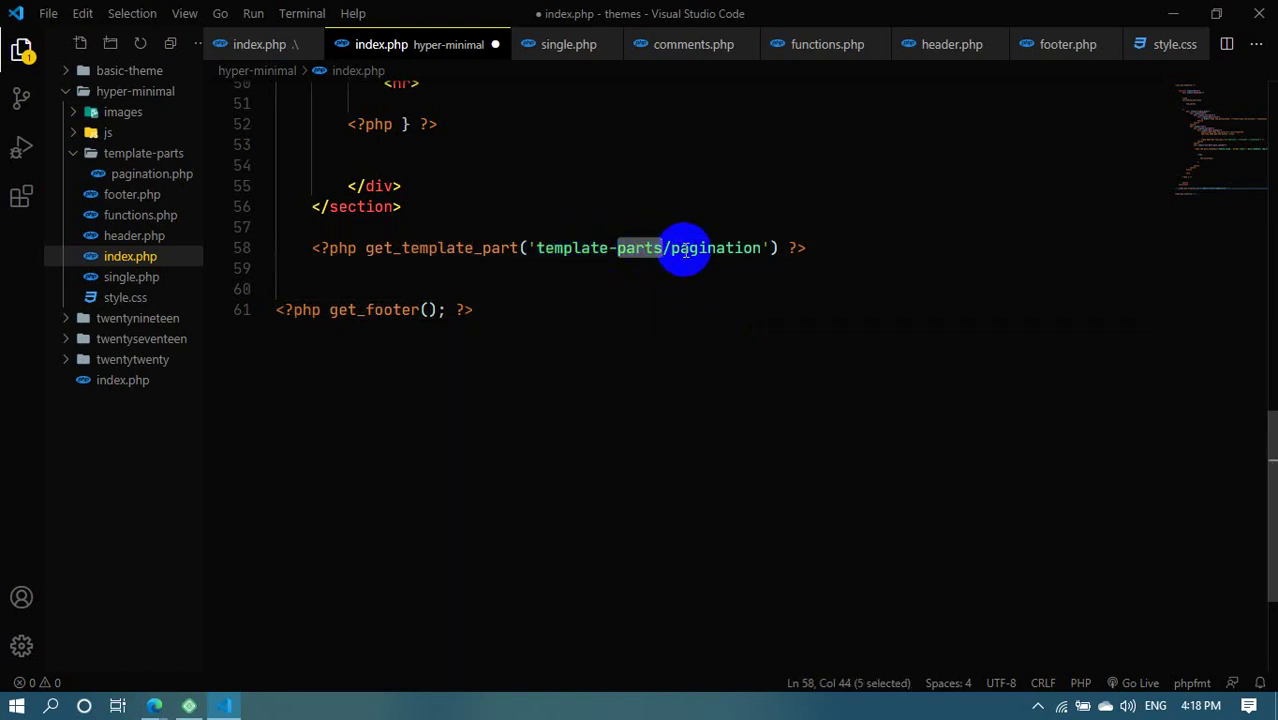
double_click(684, 249)
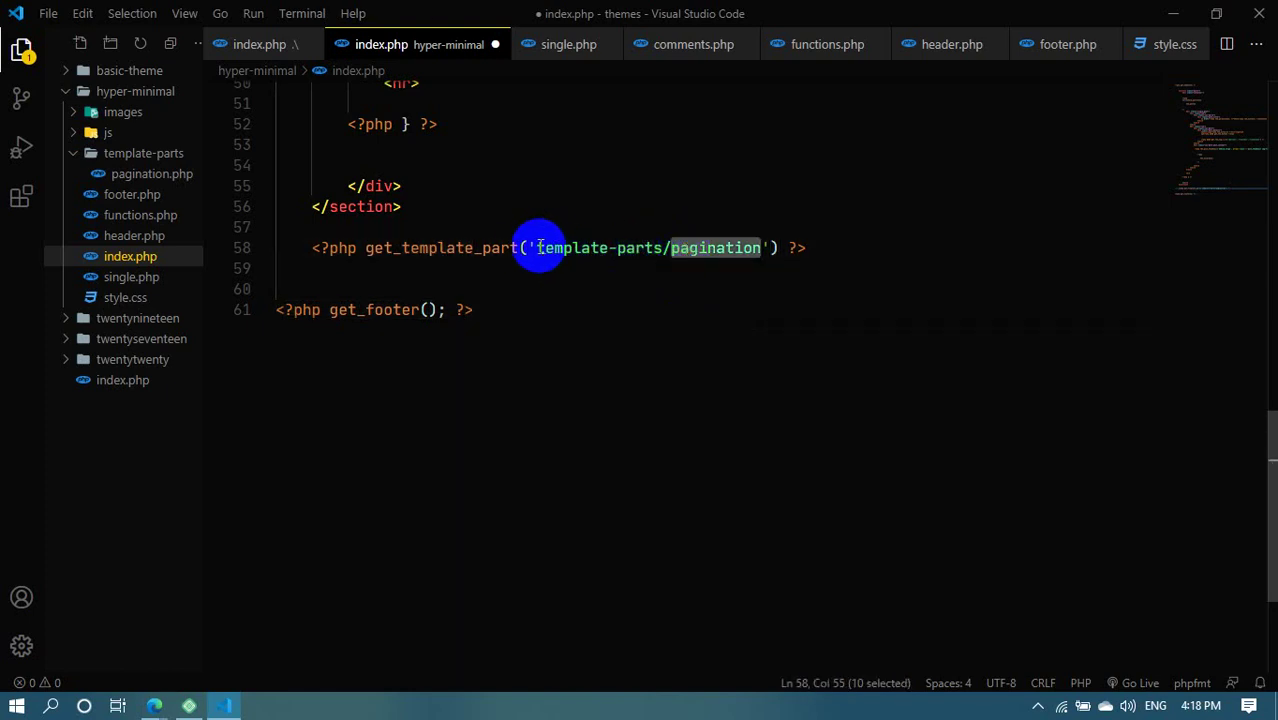
drag(536, 247, 742, 245)
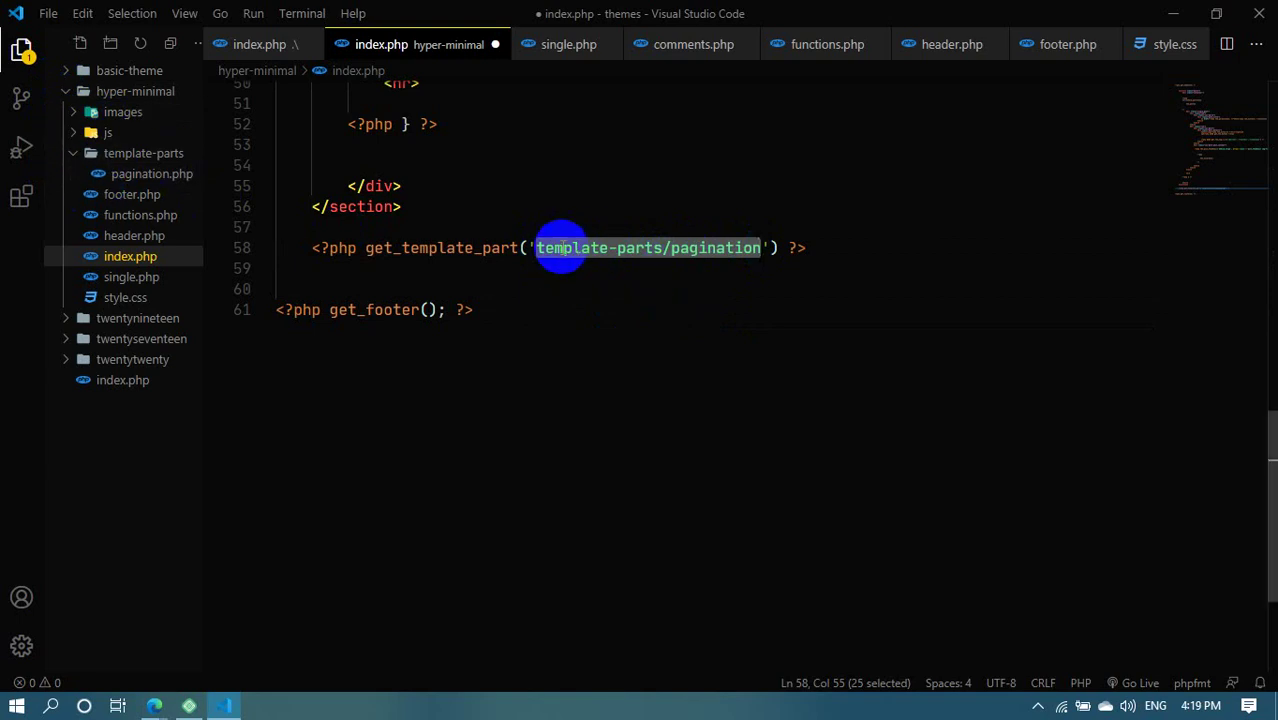
click(612, 251)
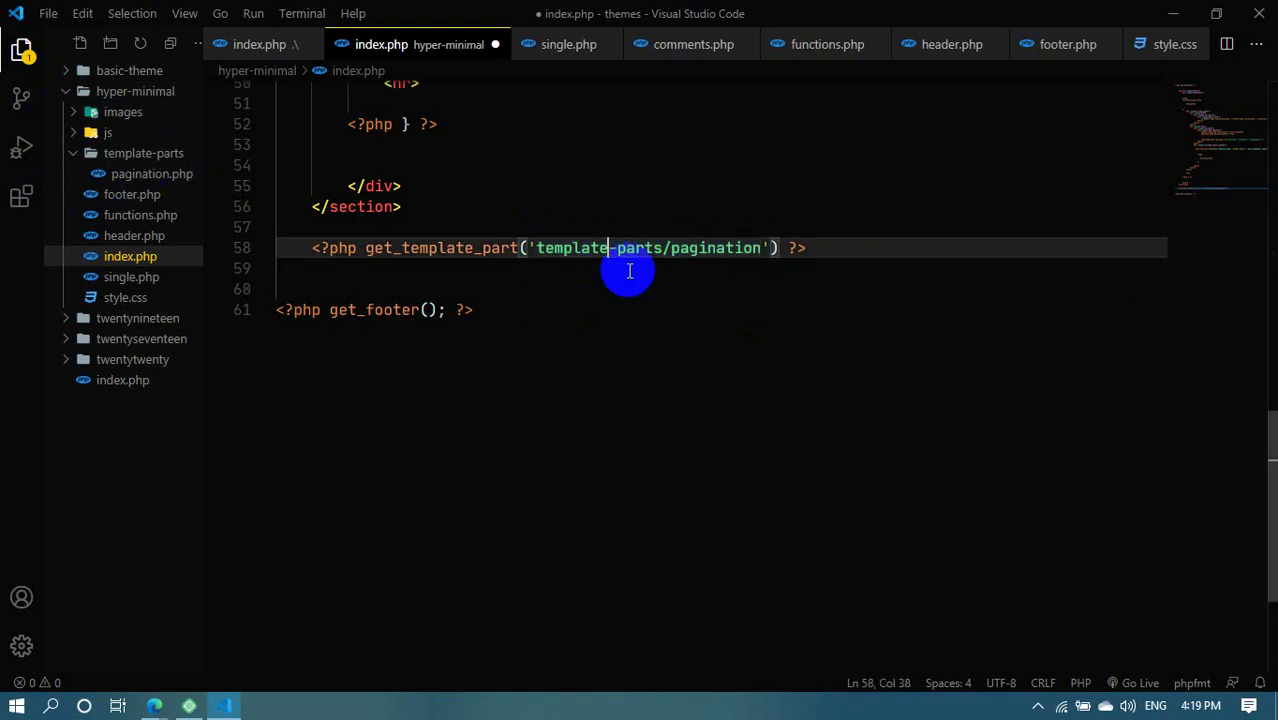
double_click(579, 251)
click(647, 250)
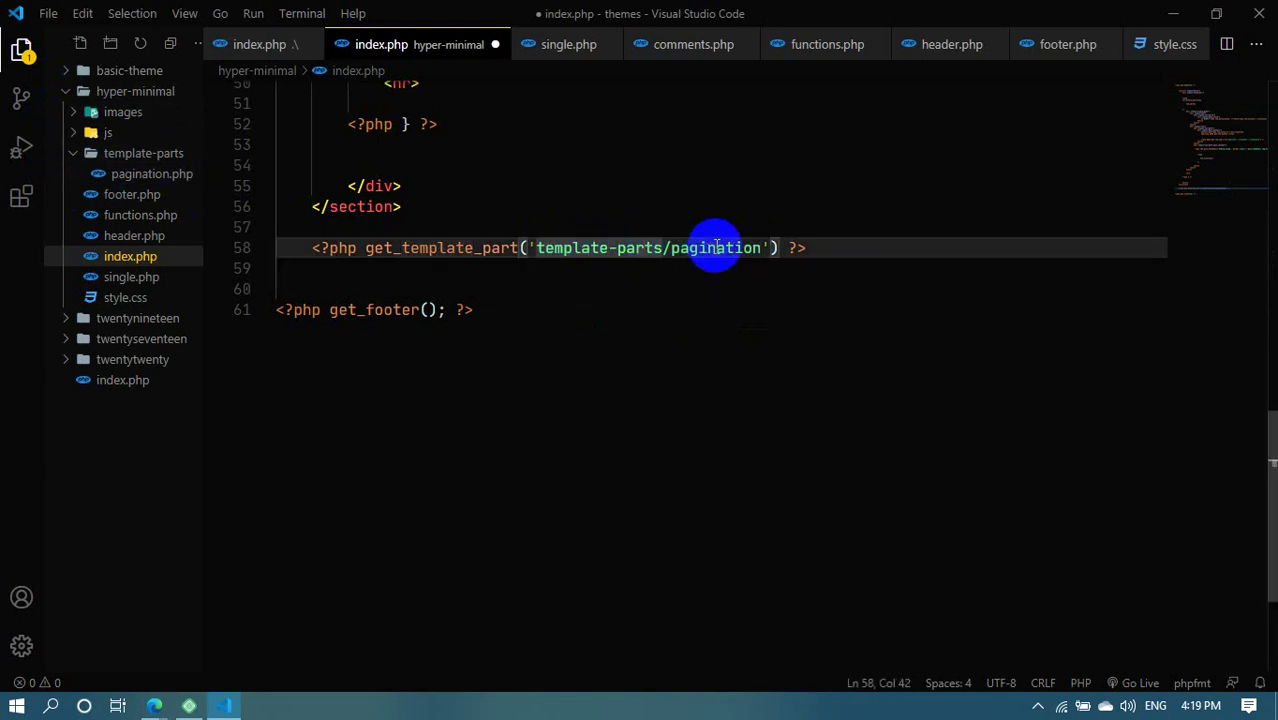
double_click(716, 247)
click(551, 331)
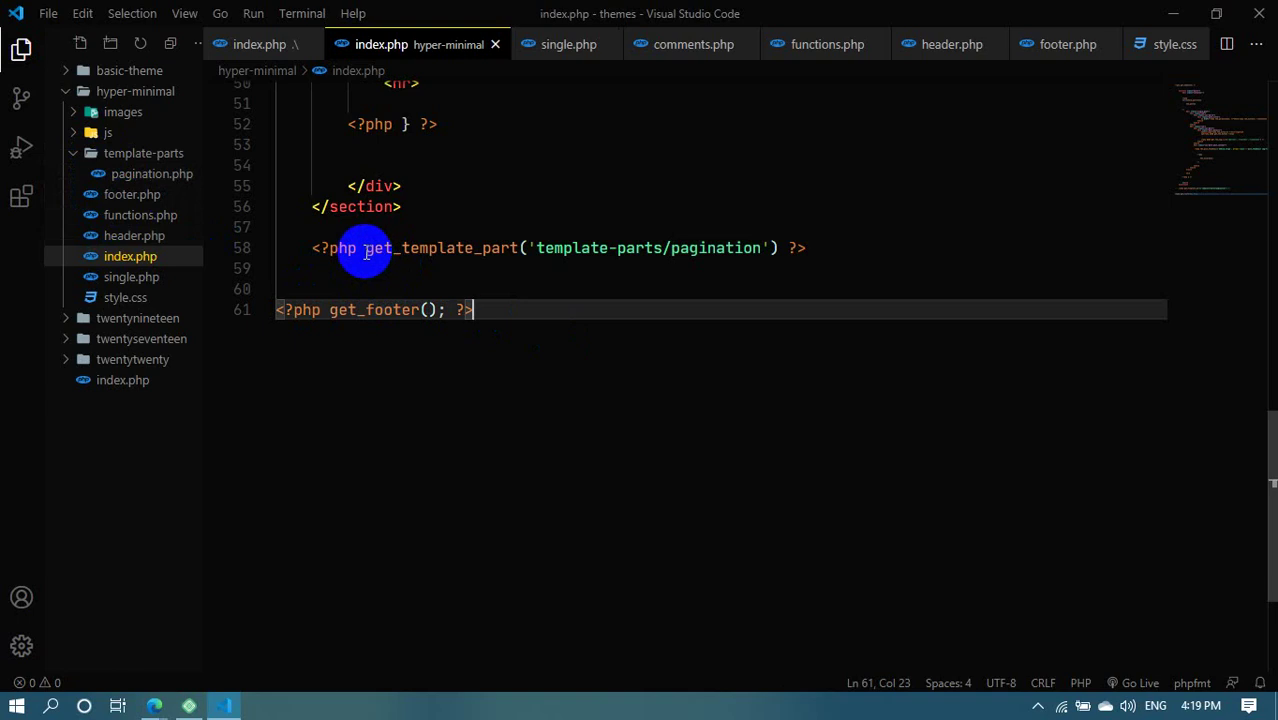
Switch to Microsoft Edge, reload the basic.local home page and check the pagination links above the footer
click(467, 266)
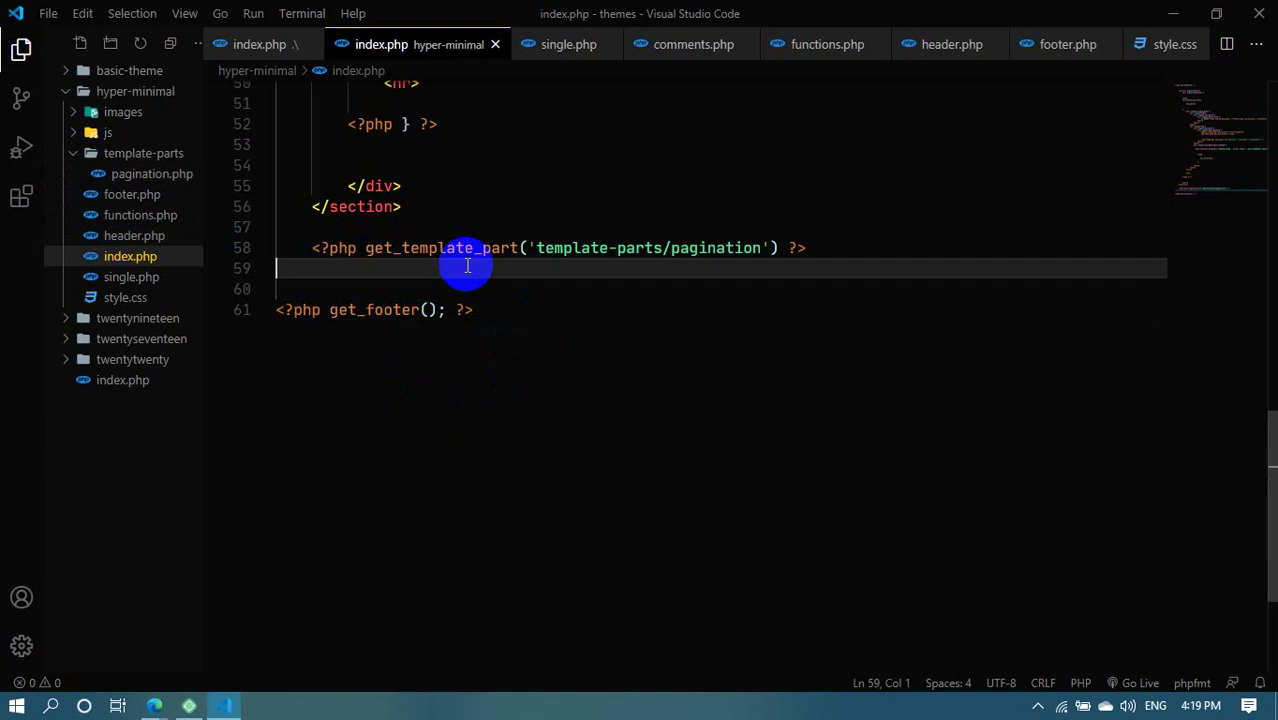
mouse_move(154, 703)
click(108, 660)
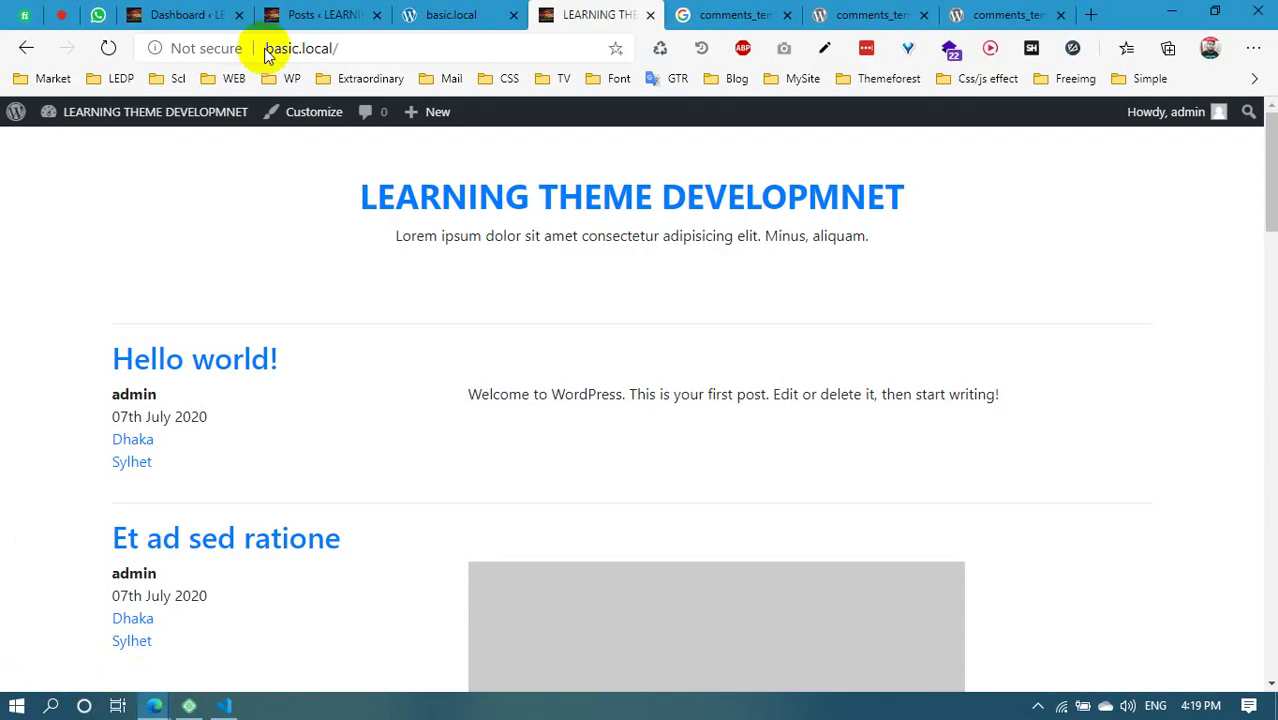
click(106, 48)
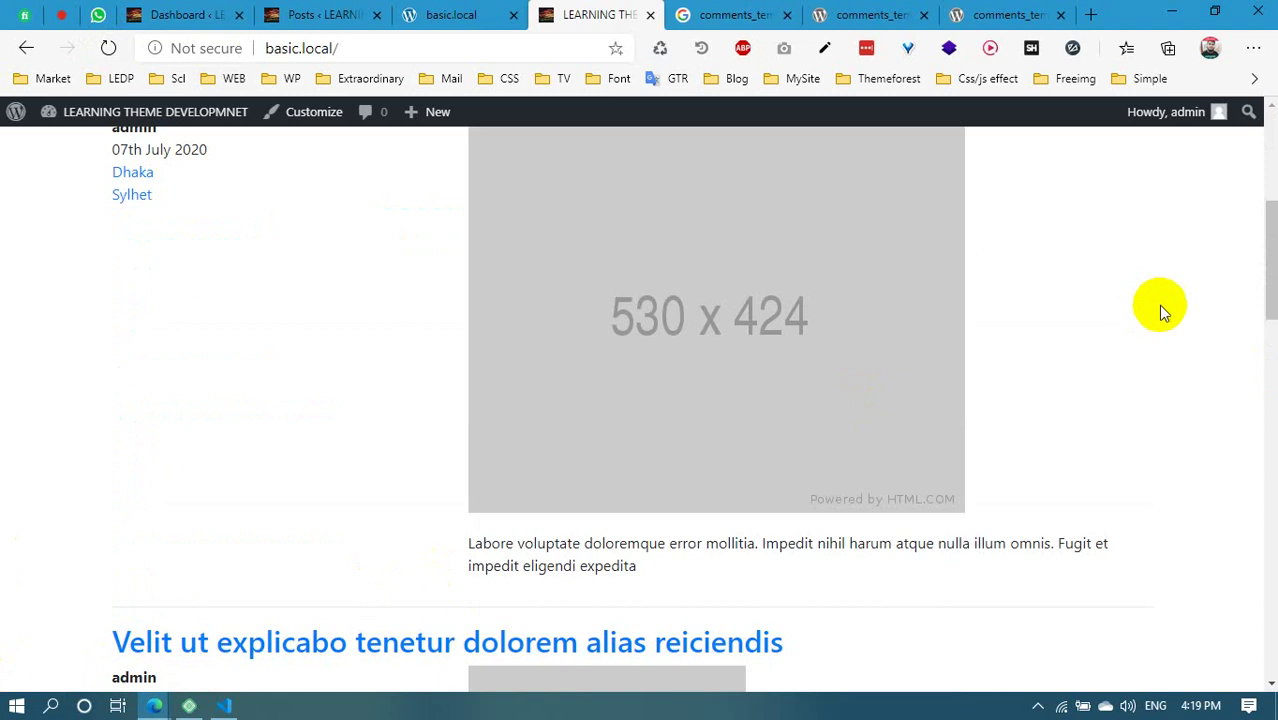
drag(1270, 288, 1272, 665)
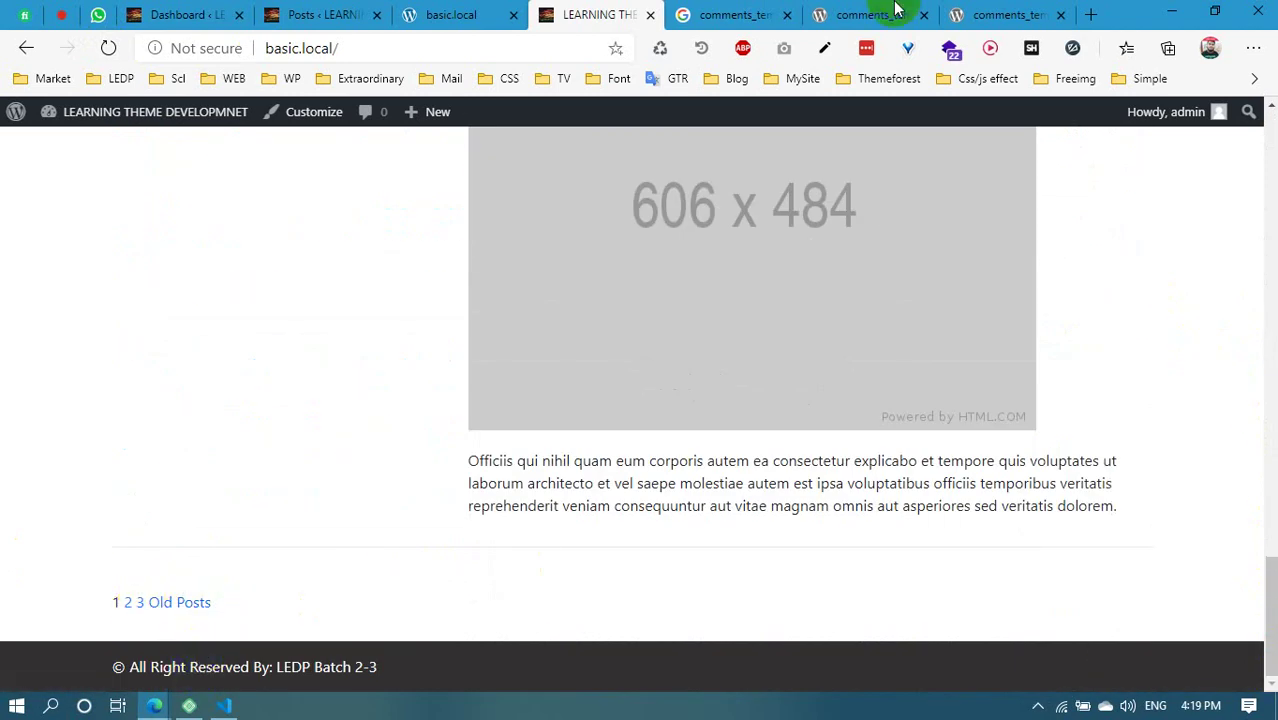
key(ctrl+Tab)
key(ctrl+Tab)
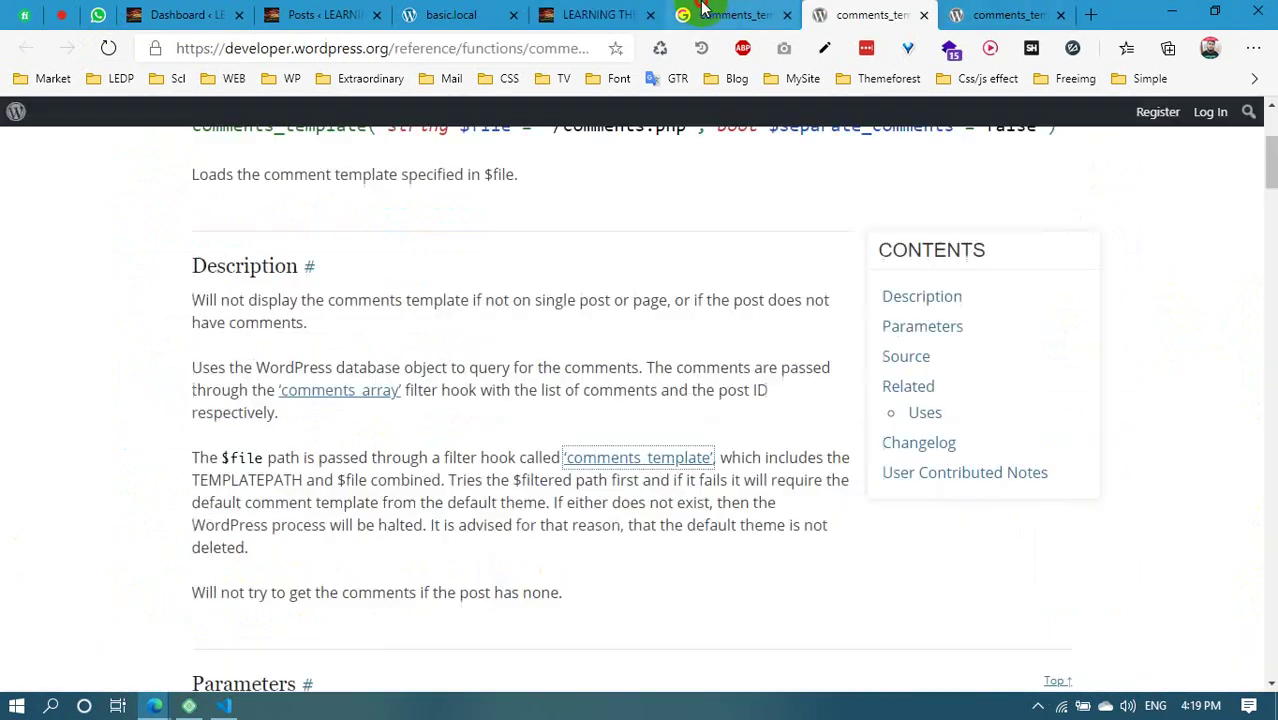
click(623, 12)
Switch back to Visual Studio Code and examine the post loop in index.php, including its get_the_date() call
mouse_move(223, 705)
click(179, 624)
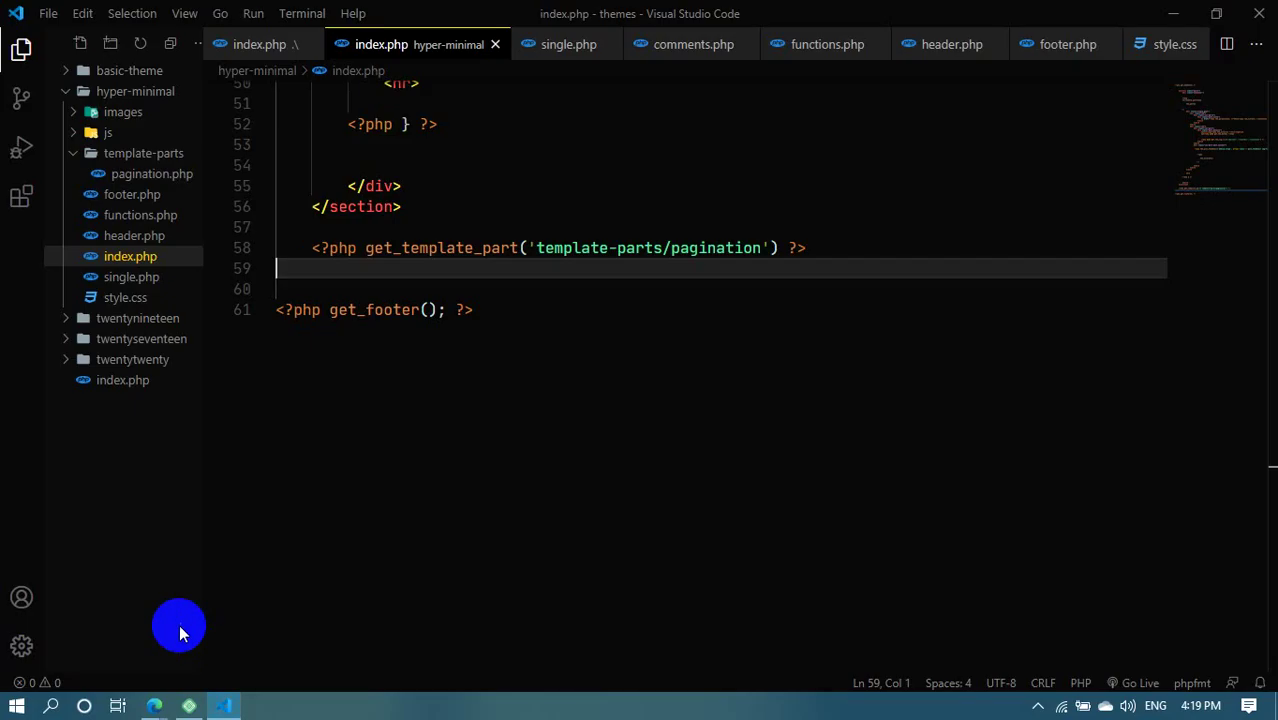
scroll(457, 277, up, 10)
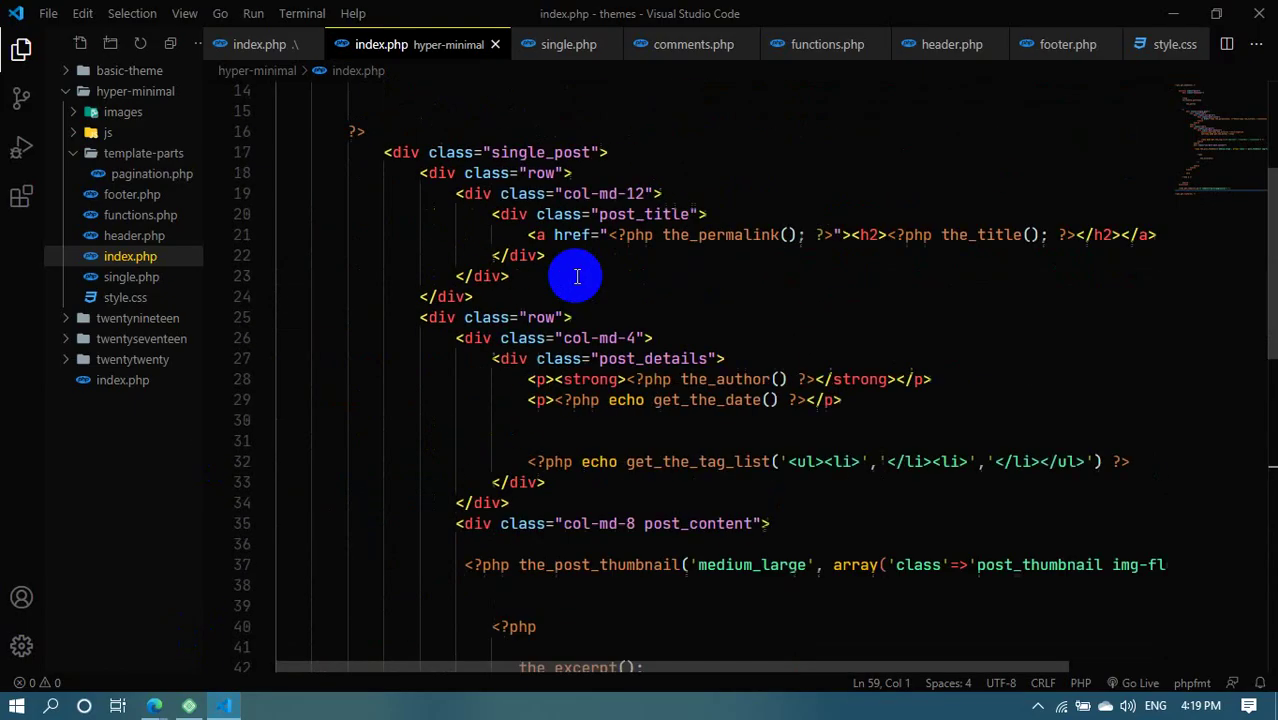
scroll(577, 277, up, 3)
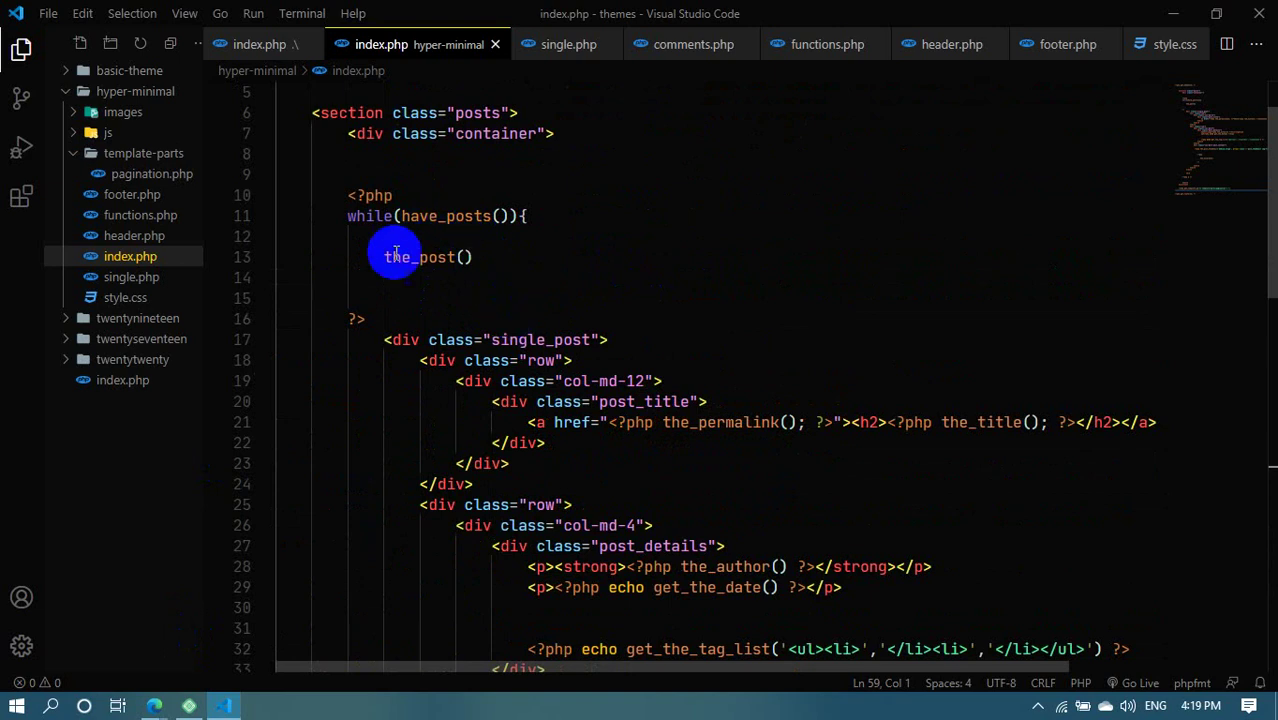
scroll(760, 386, down, 3)
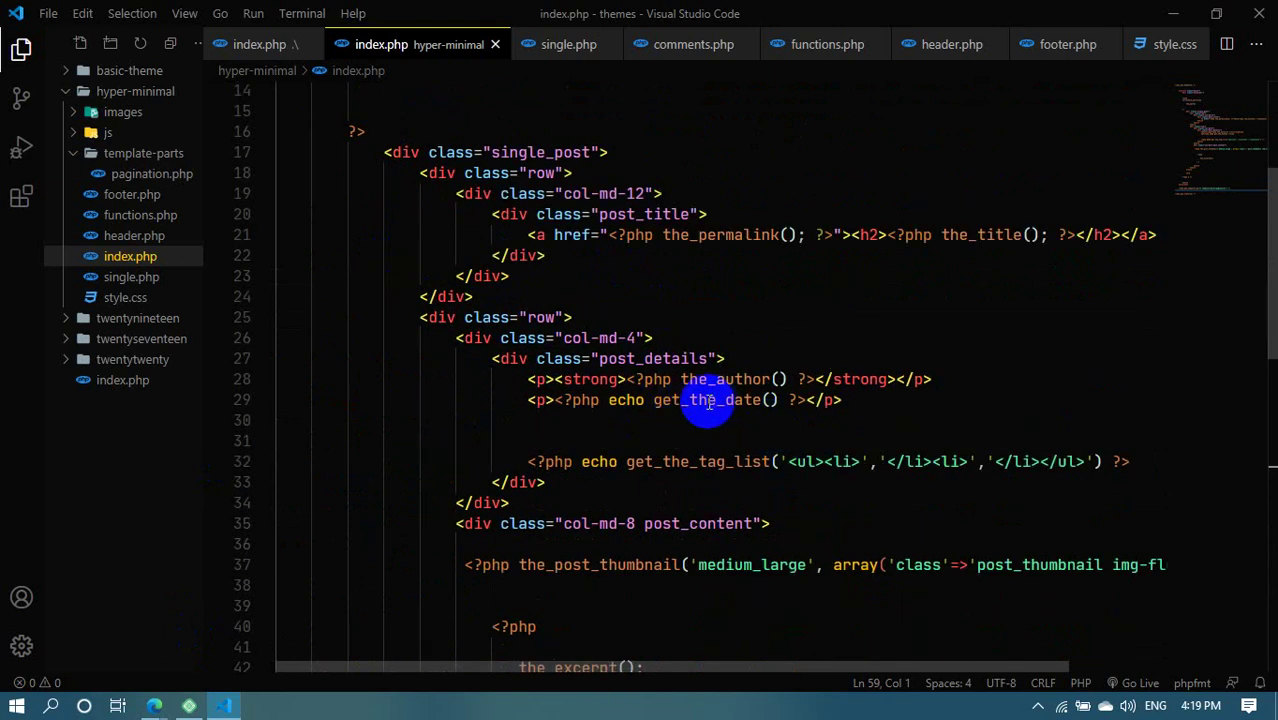
drag(690, 400, 745, 402)
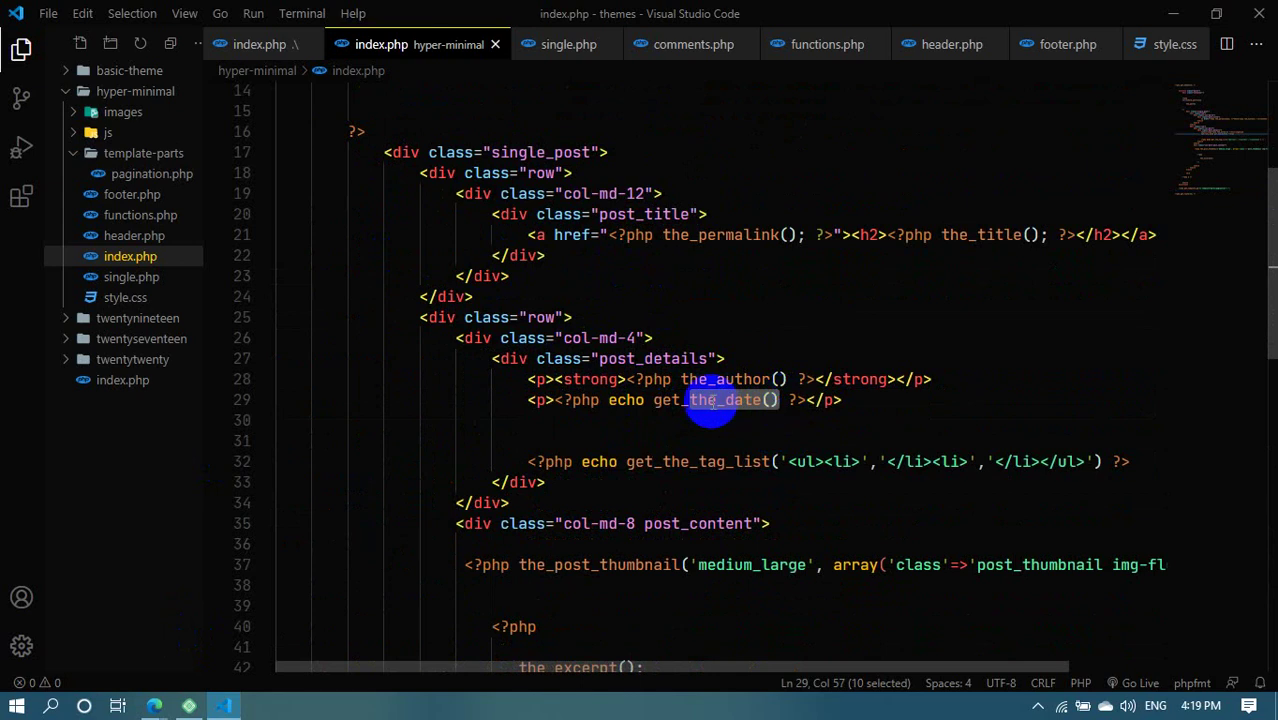
scroll(680, 408, down, 2)
scroll(686, 408, up, 1)
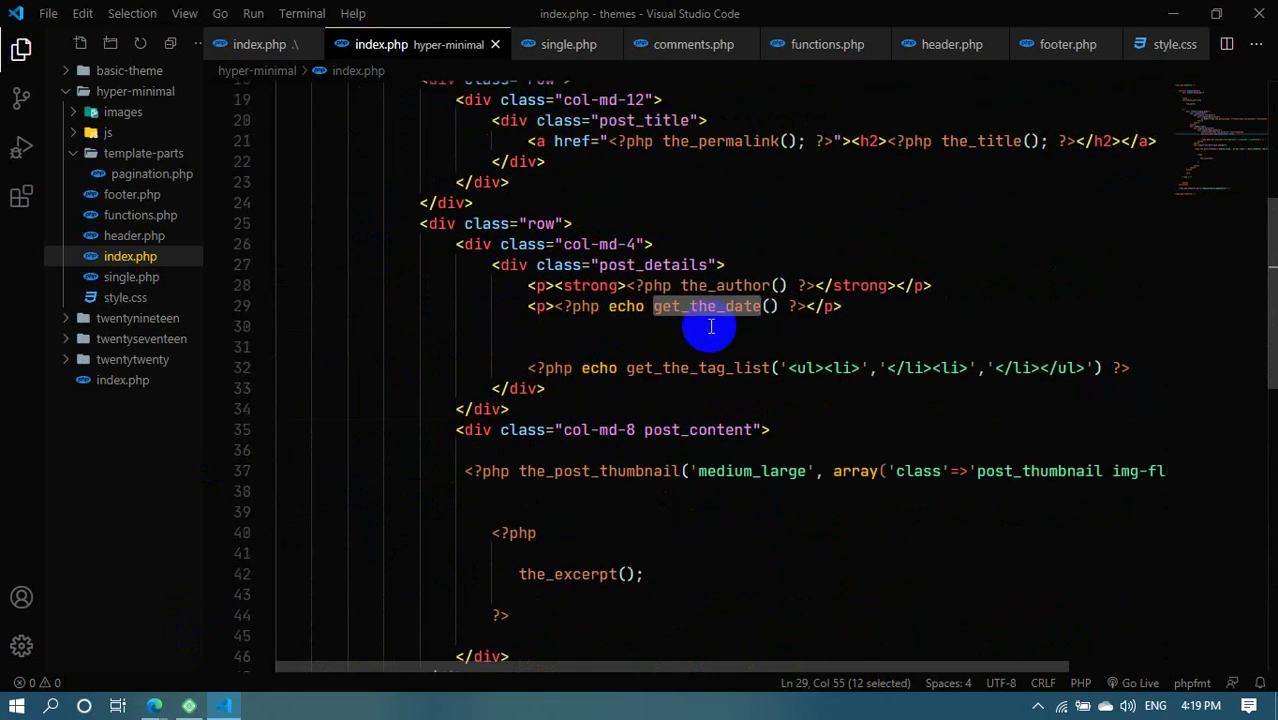
Examine the echo keyword in front of the get_the_date() call in the post details block of index.php
scroll(690, 380, down, 2)
scroll(692, 340, up, 2)
scroll(700, 315, down, 3)
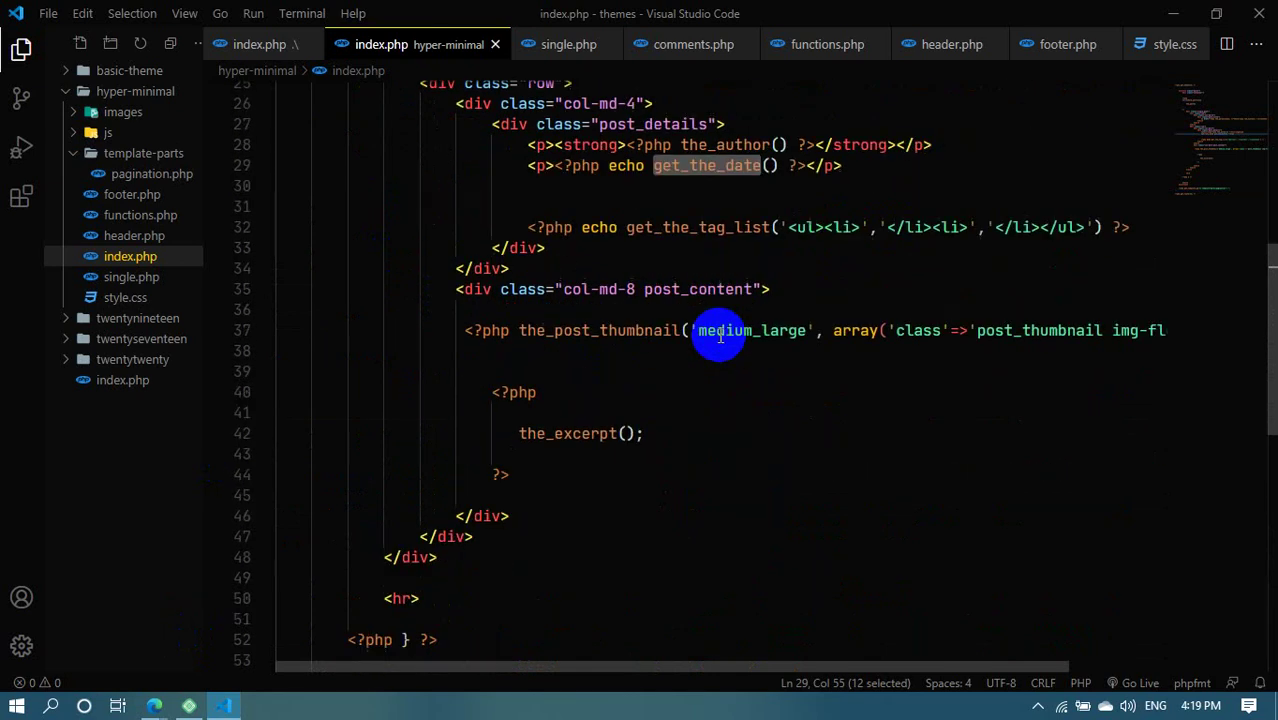
scroll(662, 285, up, 3)
click(688, 306)
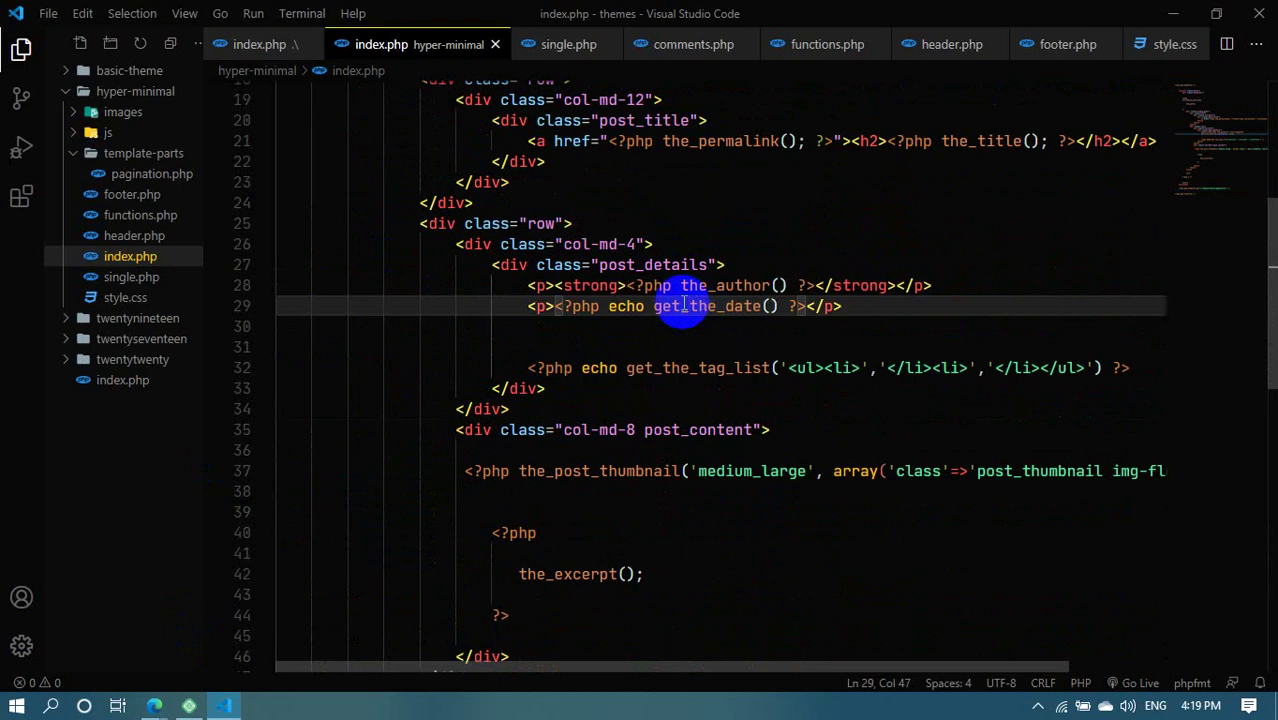
double_click(616, 307)
drag(655, 306, 772, 306)
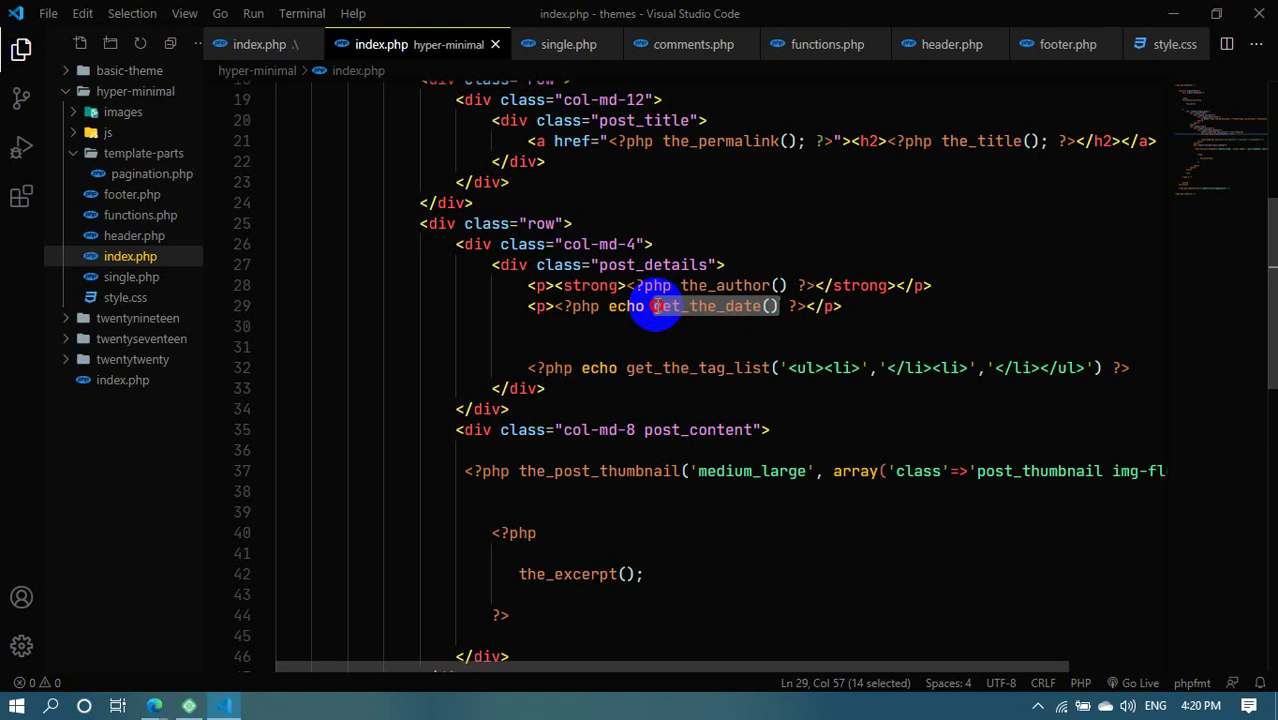
drag(655, 306, 752, 303)
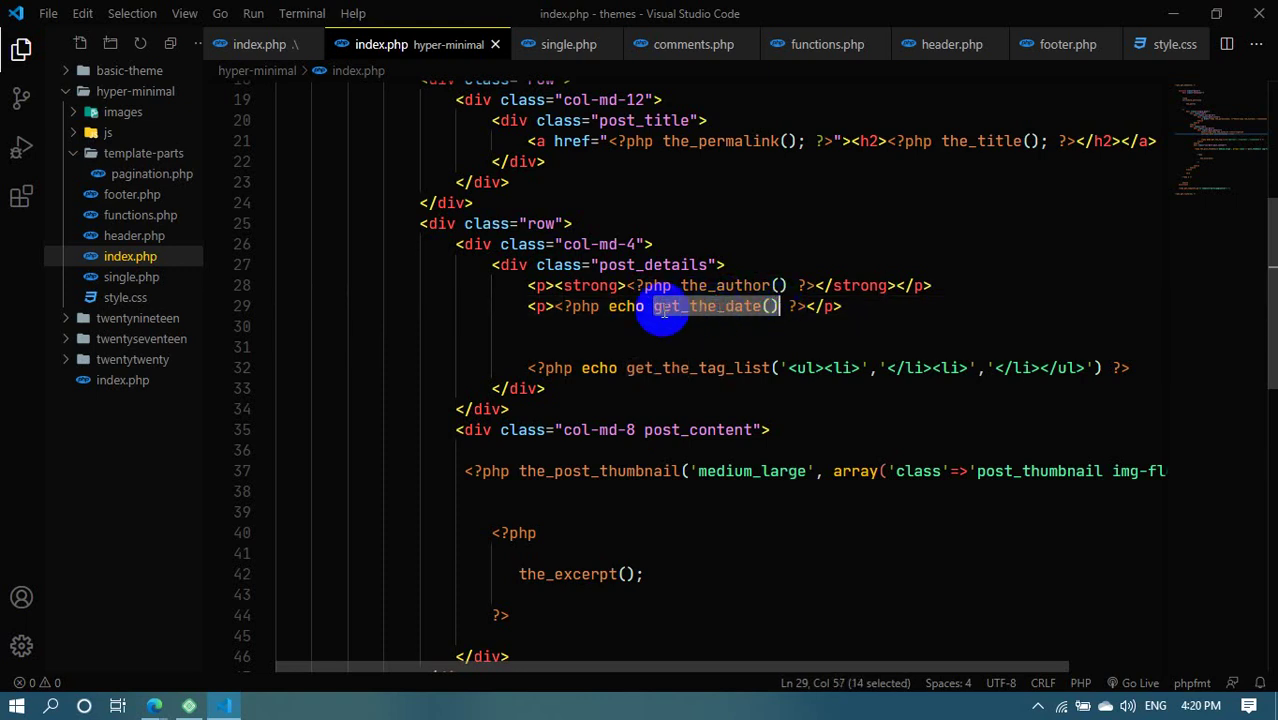
click(656, 306)
drag(655, 306, 764, 306)
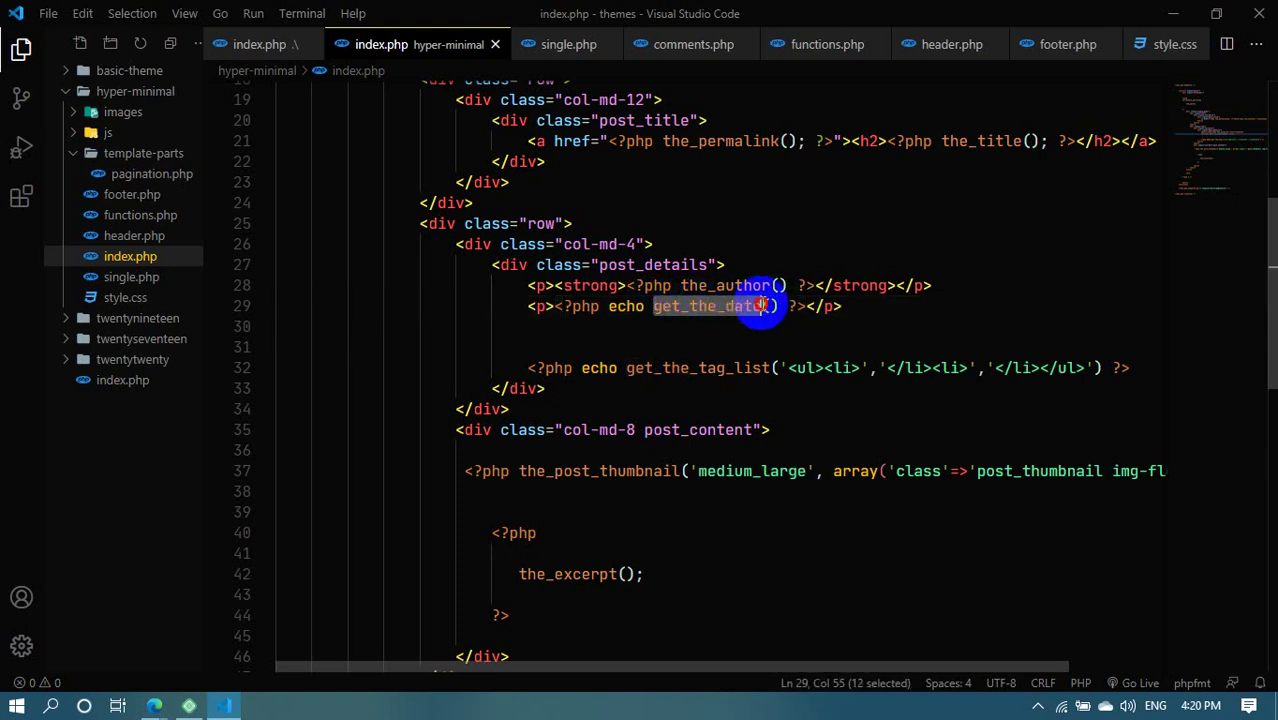
Compare the post loop's template tags with the get_template_part() call placed below the loop in index.php
scroll(456, 394, down, 9)
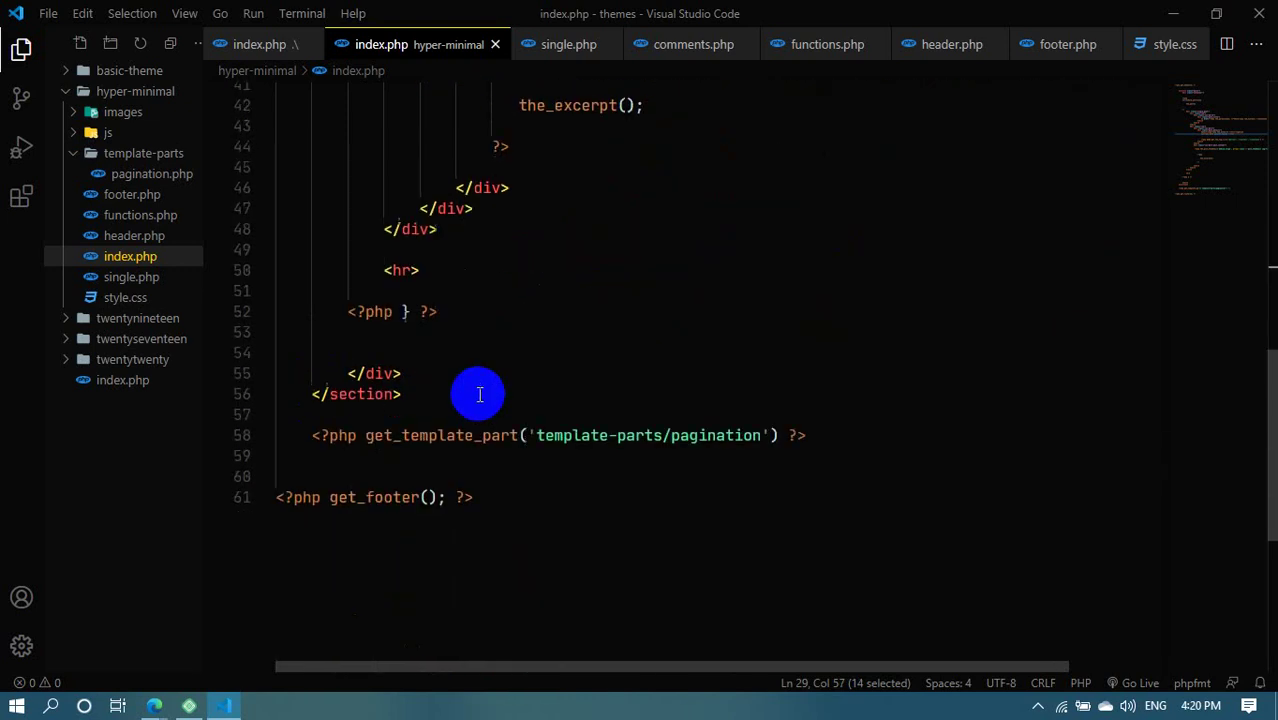
double_click(390, 342)
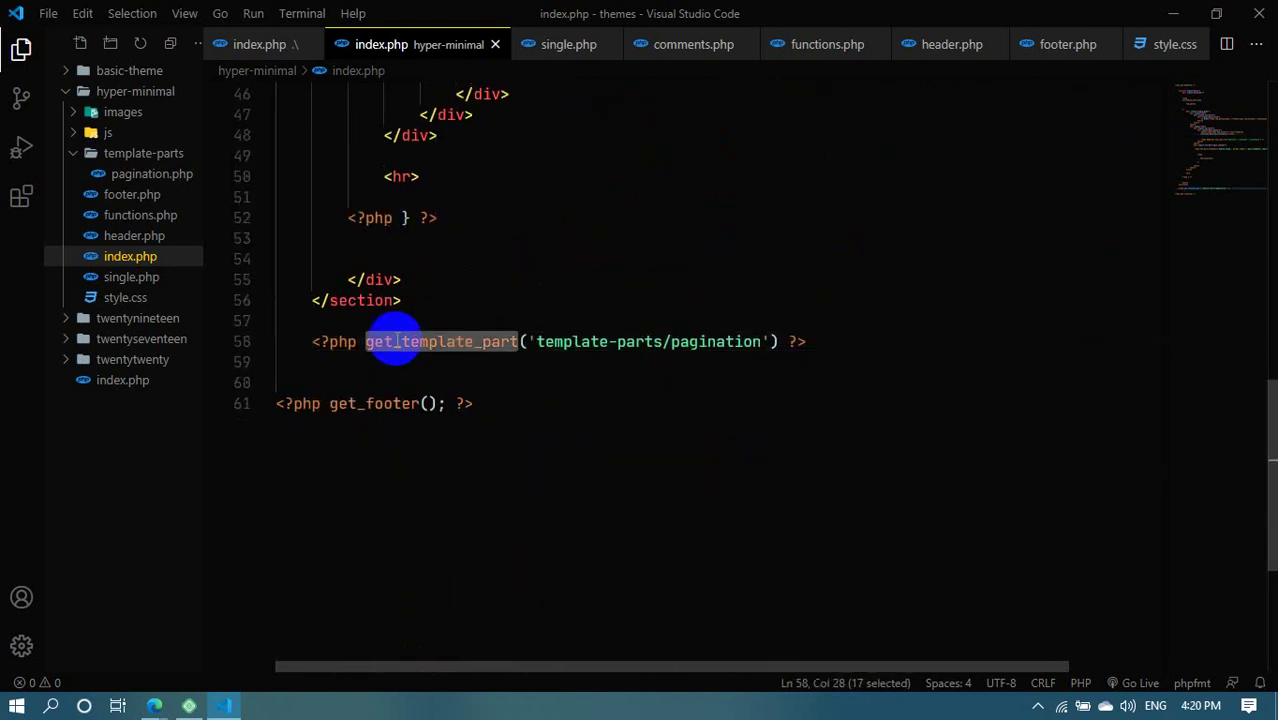
scroll(713, 294, up, 13)
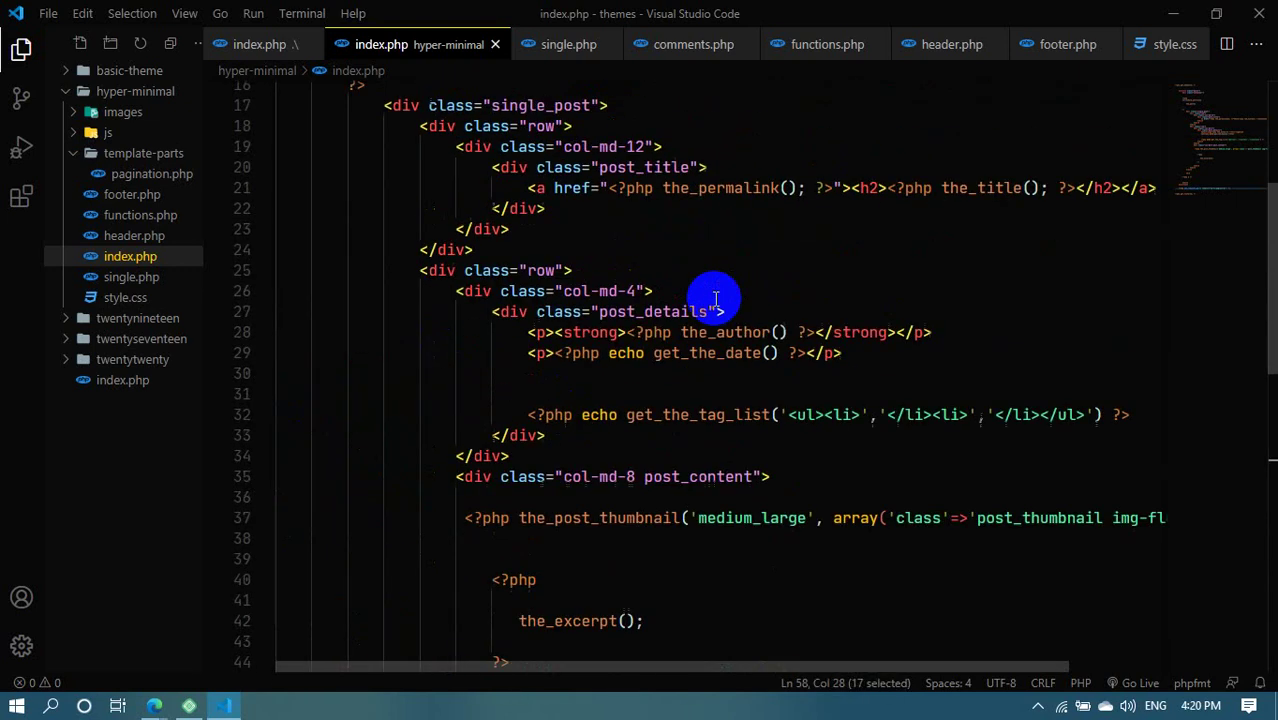
scroll(660, 330, up, 2)
scroll(616, 391, down, 11)
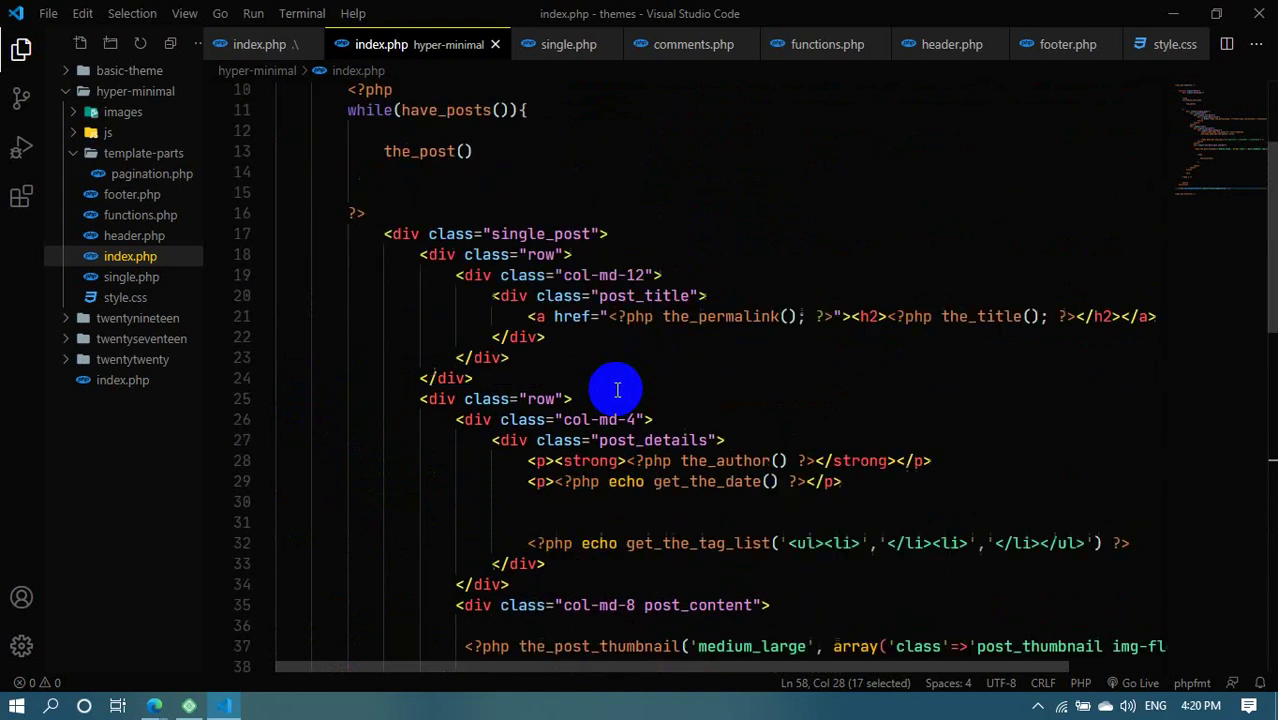
scroll(612, 400, down, 3)
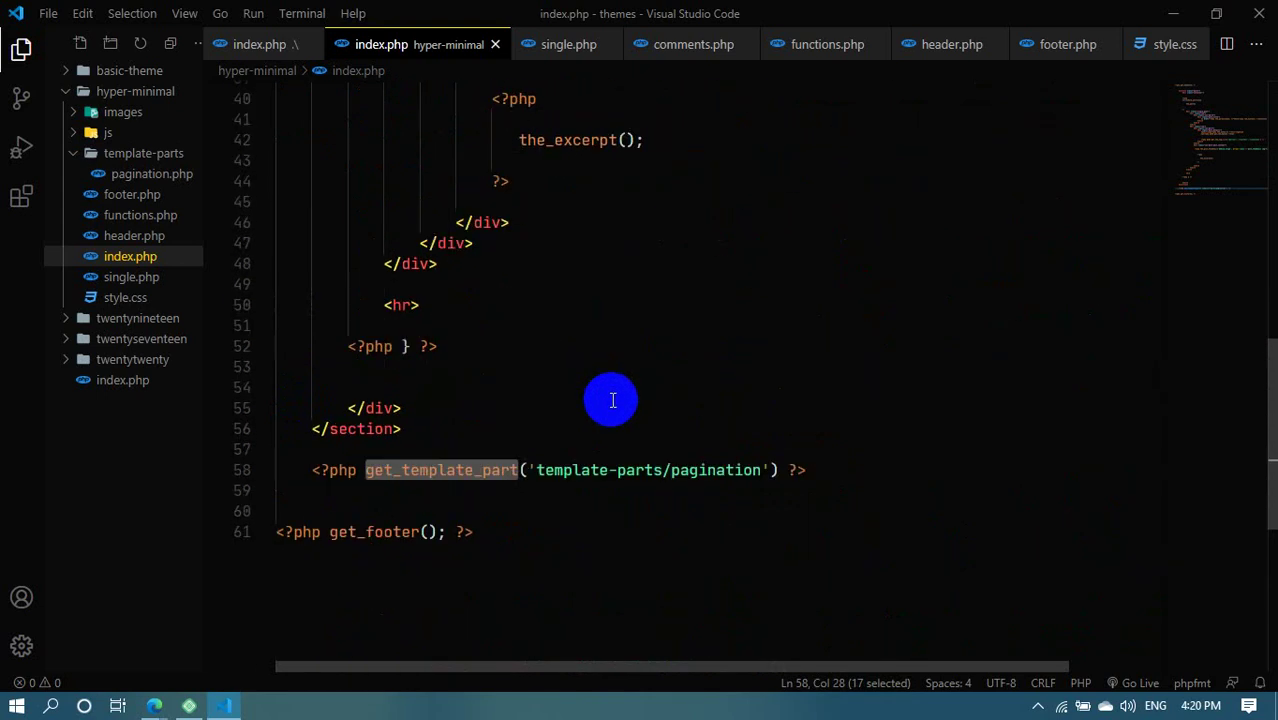
click(430, 487)
click(447, 472)
double_click(447, 472)
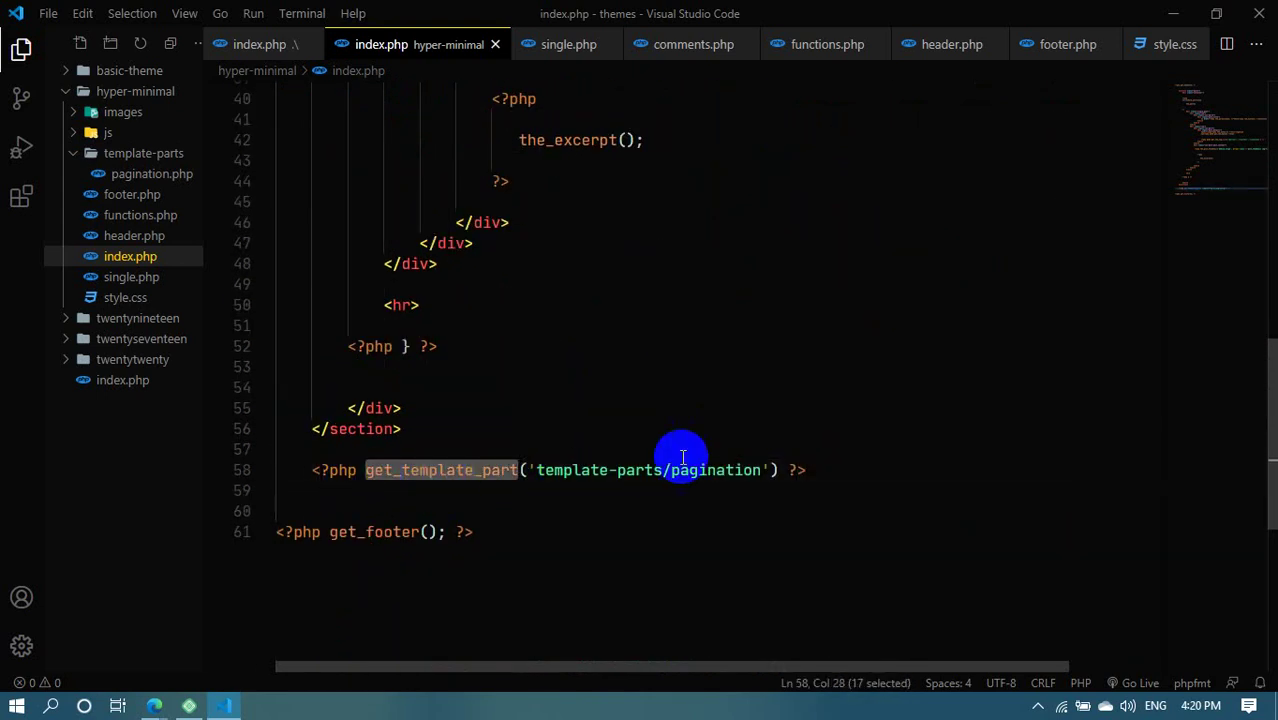
Recheck how the date is output in the post details block, including the parentheses of get_the_date()
scroll(640, 300, up, 5)
scroll(690, 251, up, 4)
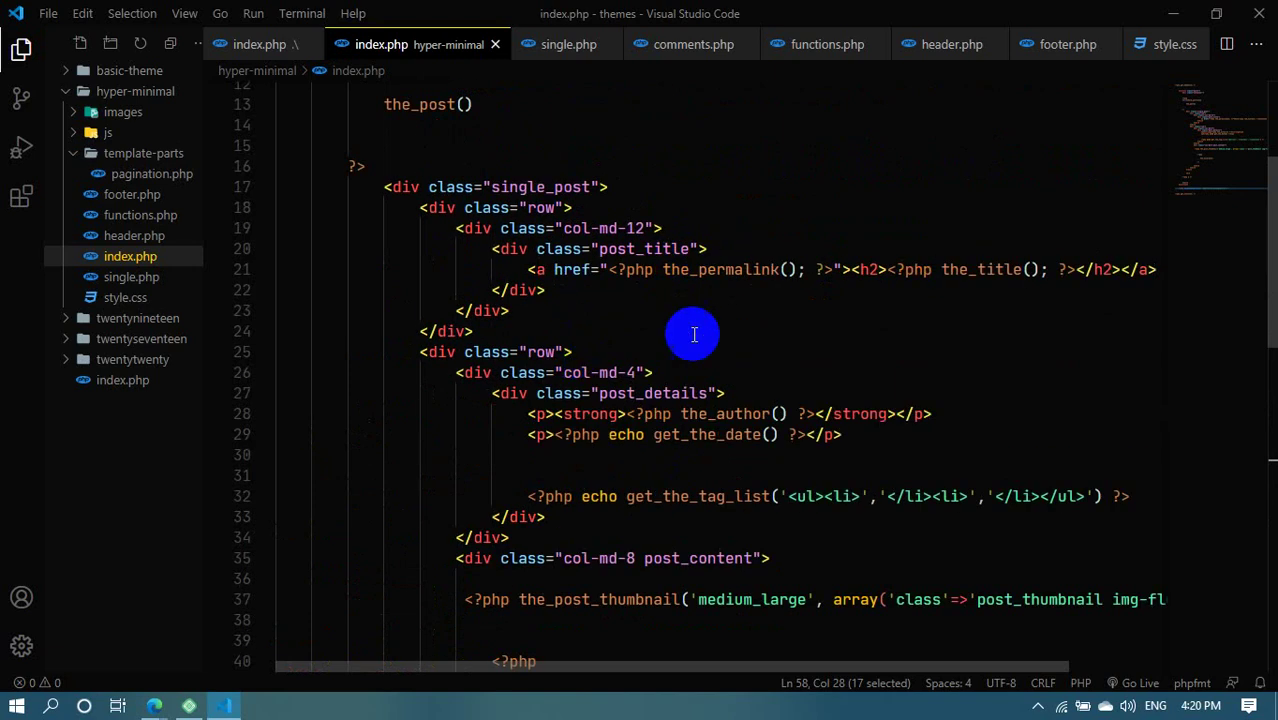
scroll(688, 335, down, 4)
scroll(686, 300, up, 4)
scroll(686, 281, down, 1)
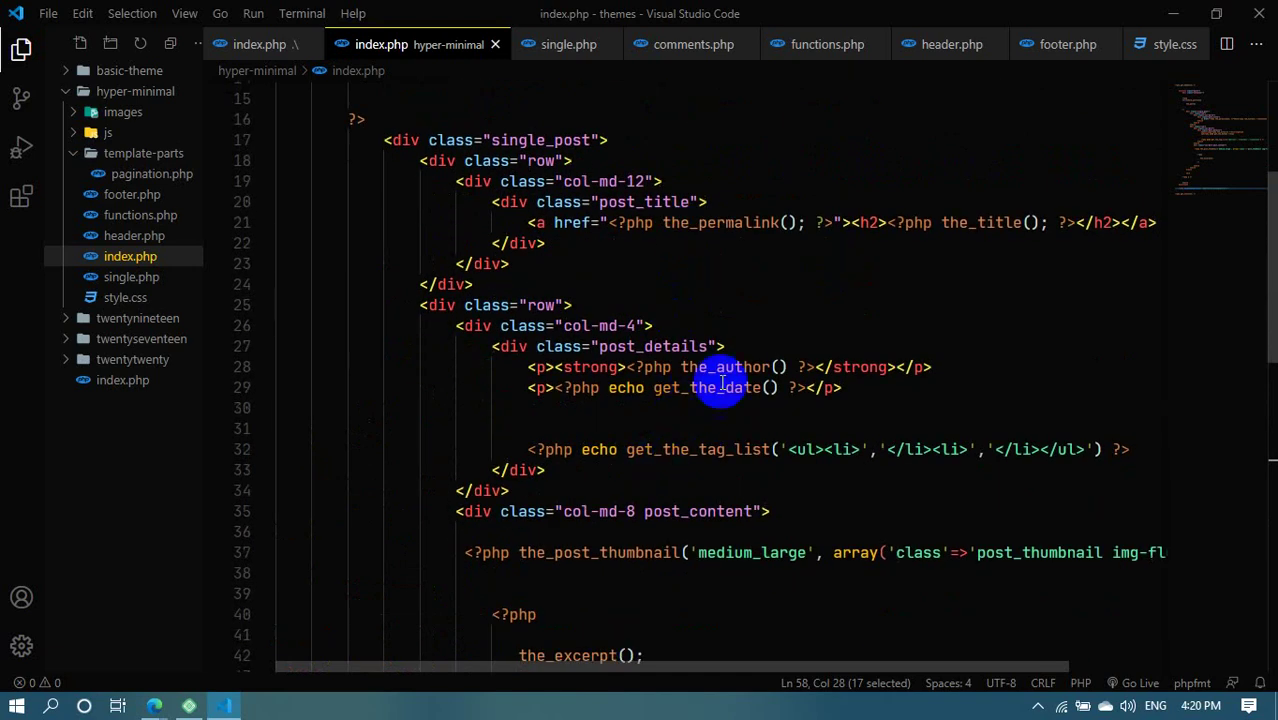
double_click(625, 387)
click(700, 388)
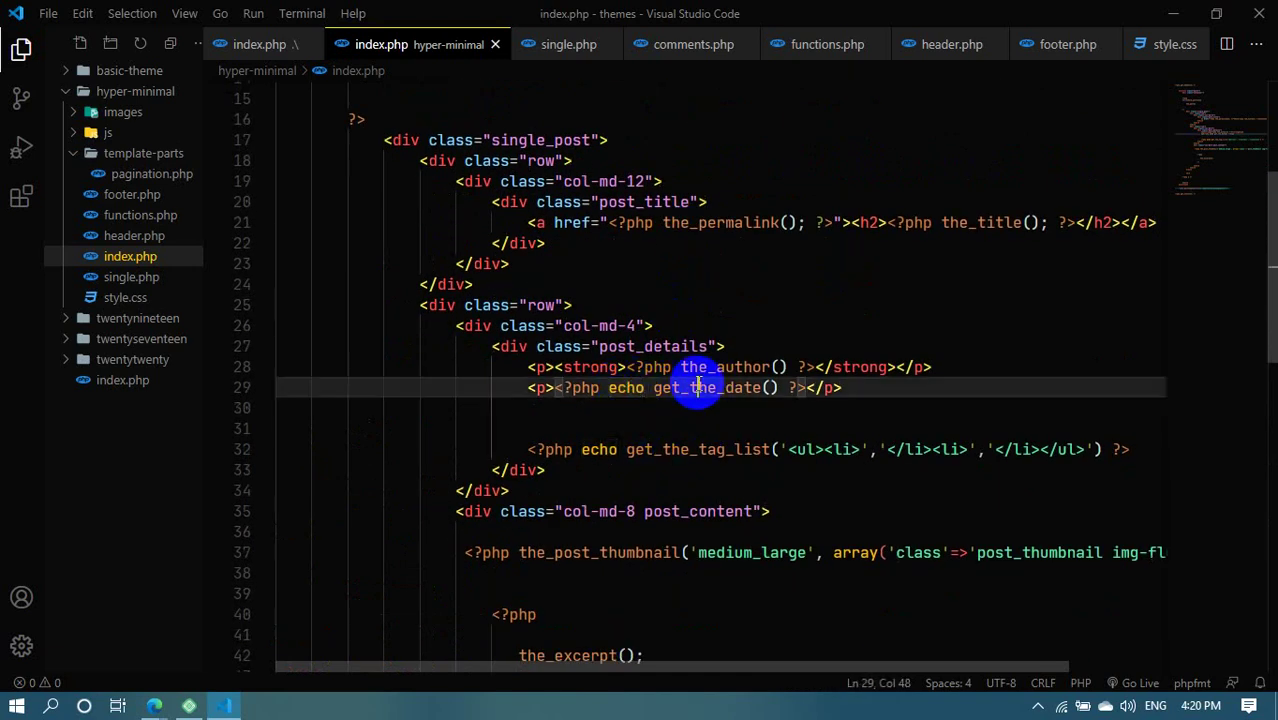
scroll(434, 434, down, 10)
scroll(470, 390, up, 10)
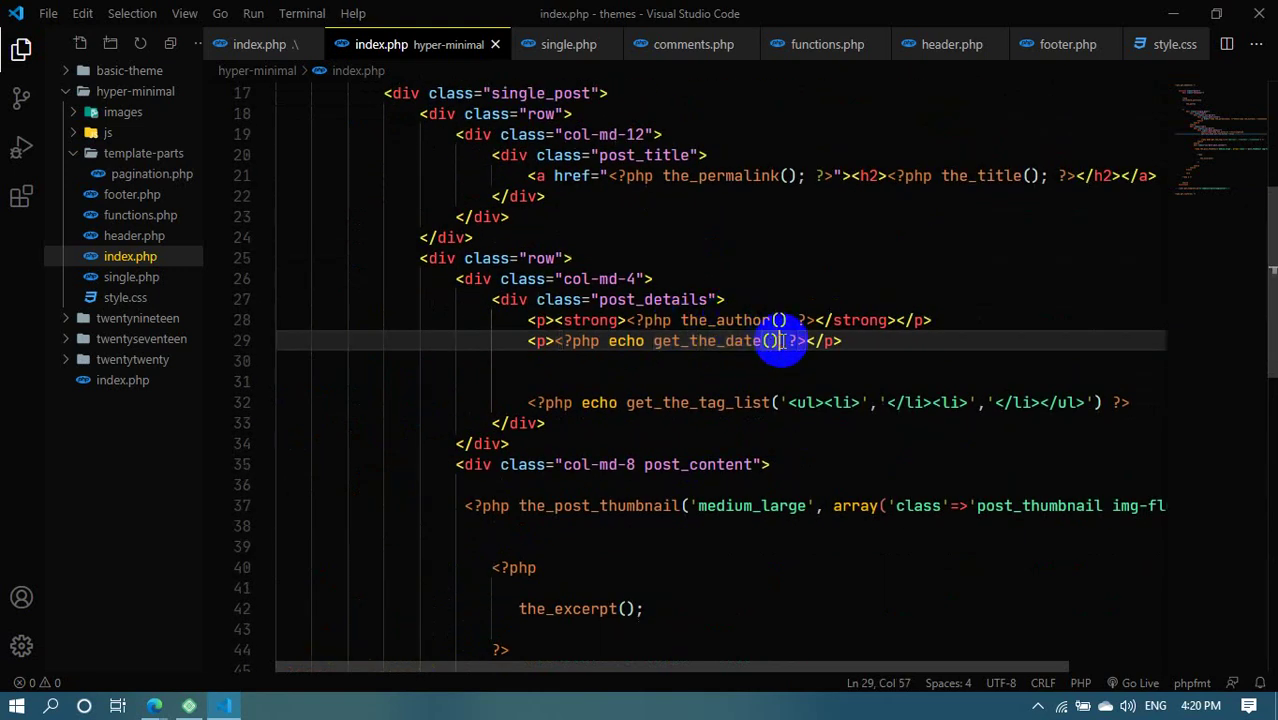
scroll(420, 445, down, 4)
scroll(491, 398, up, 4)
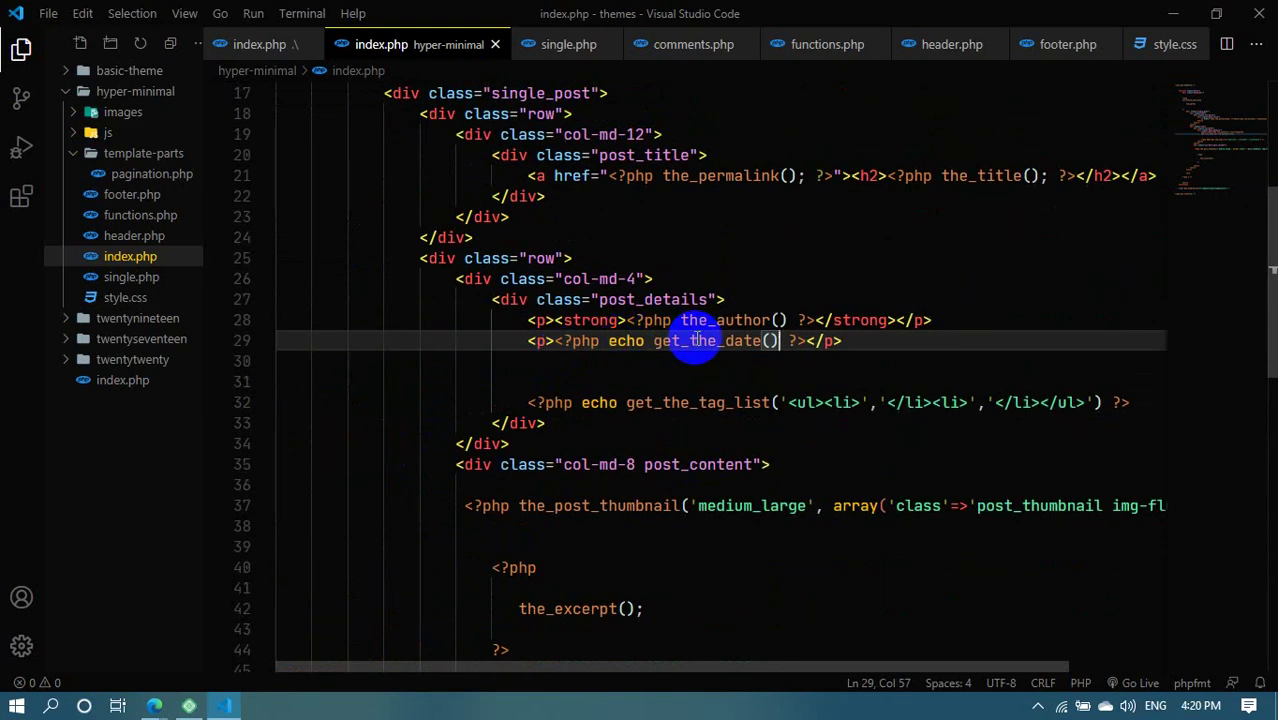
drag(652, 341, 770, 340)
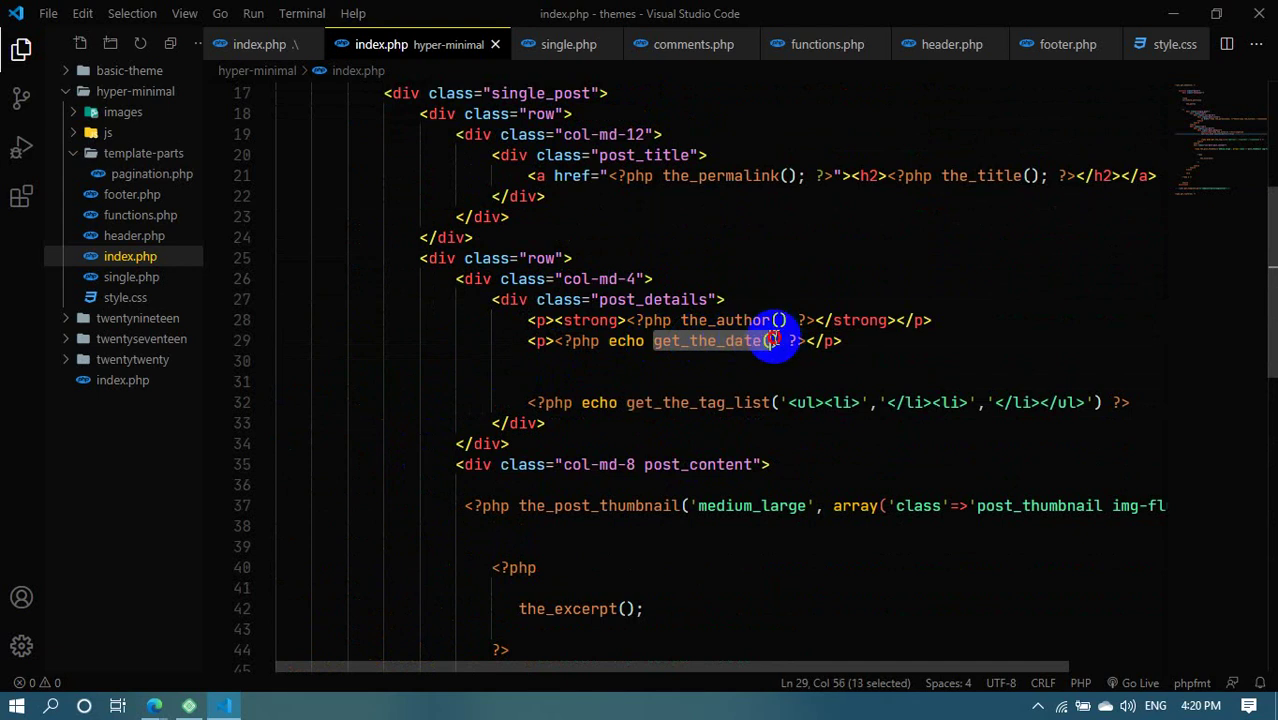
Review the complete get_template_part() statement in index.php and its 'template-parts/pagination' argument
scroll(556, 405, down, 9)
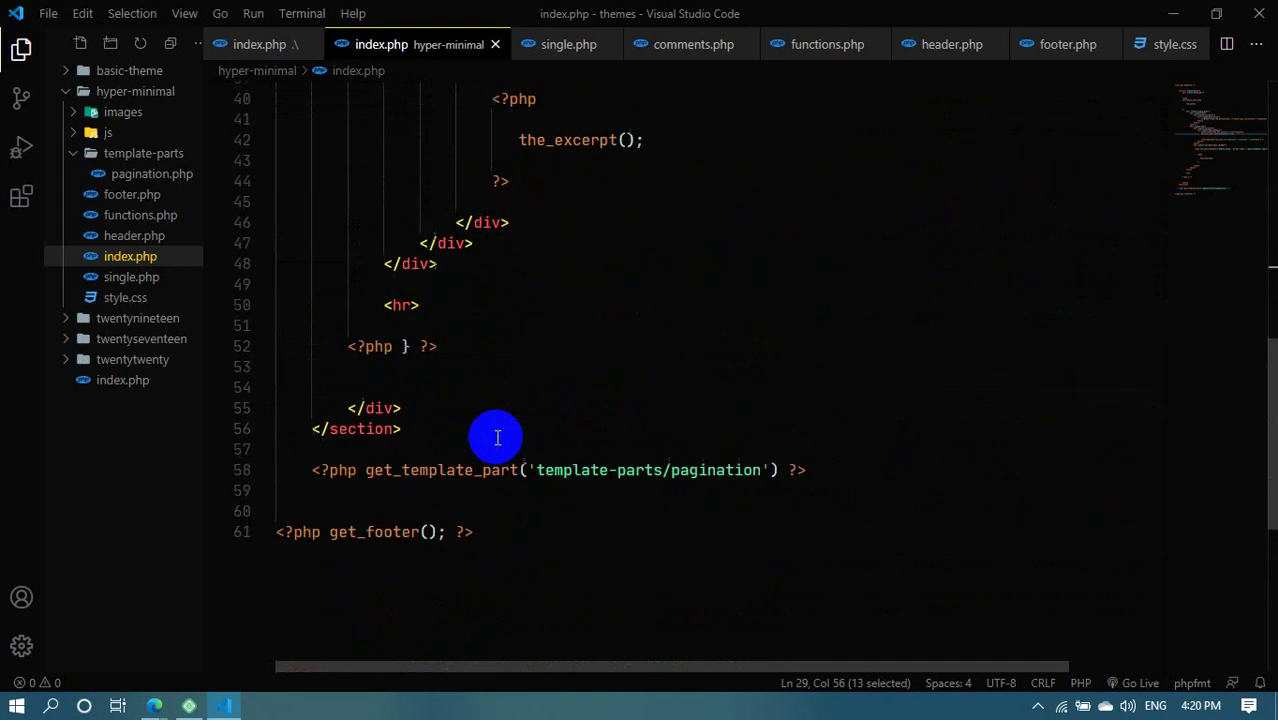
drag(358, 387, 757, 376)
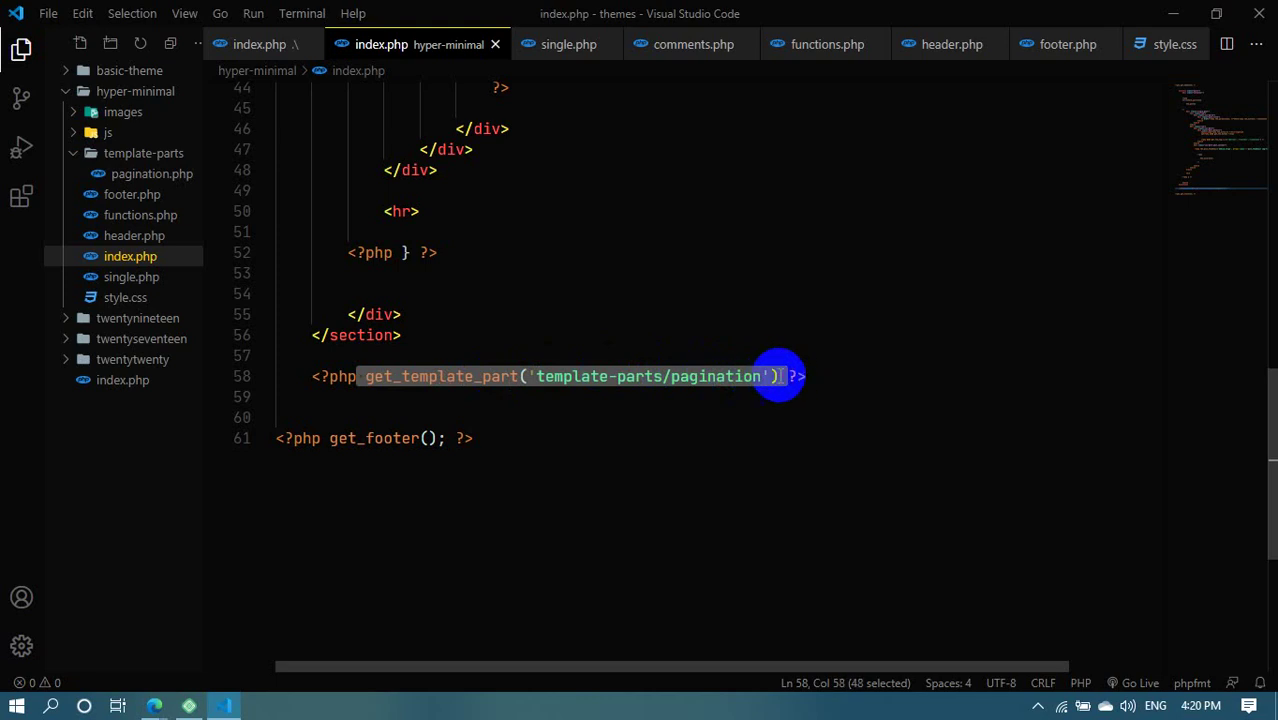
scroll(537, 337, up, 9)
scroll(664, 362, down, 4)
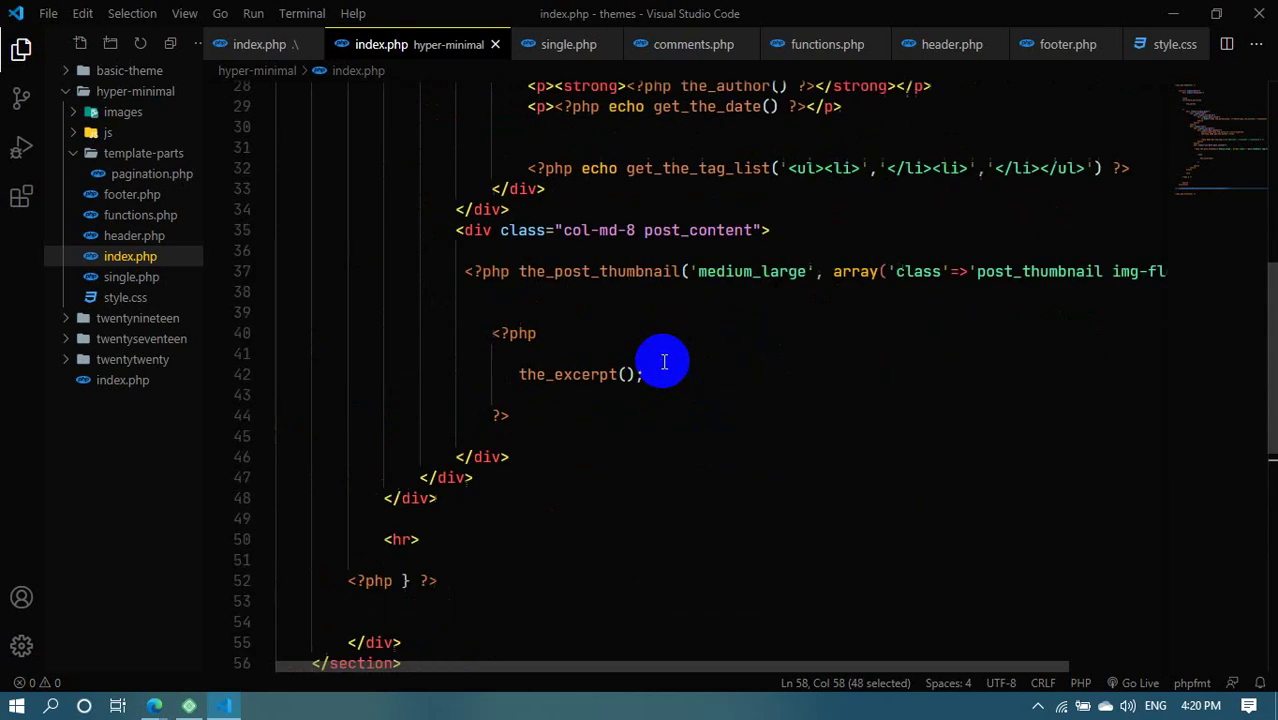
scroll(650, 368, down, 4)
mouse_move(537, 470)
mouse_down()
mouse_move(756, 465)
mouse_move(543, 470)
mouse_up()
click(759, 465)
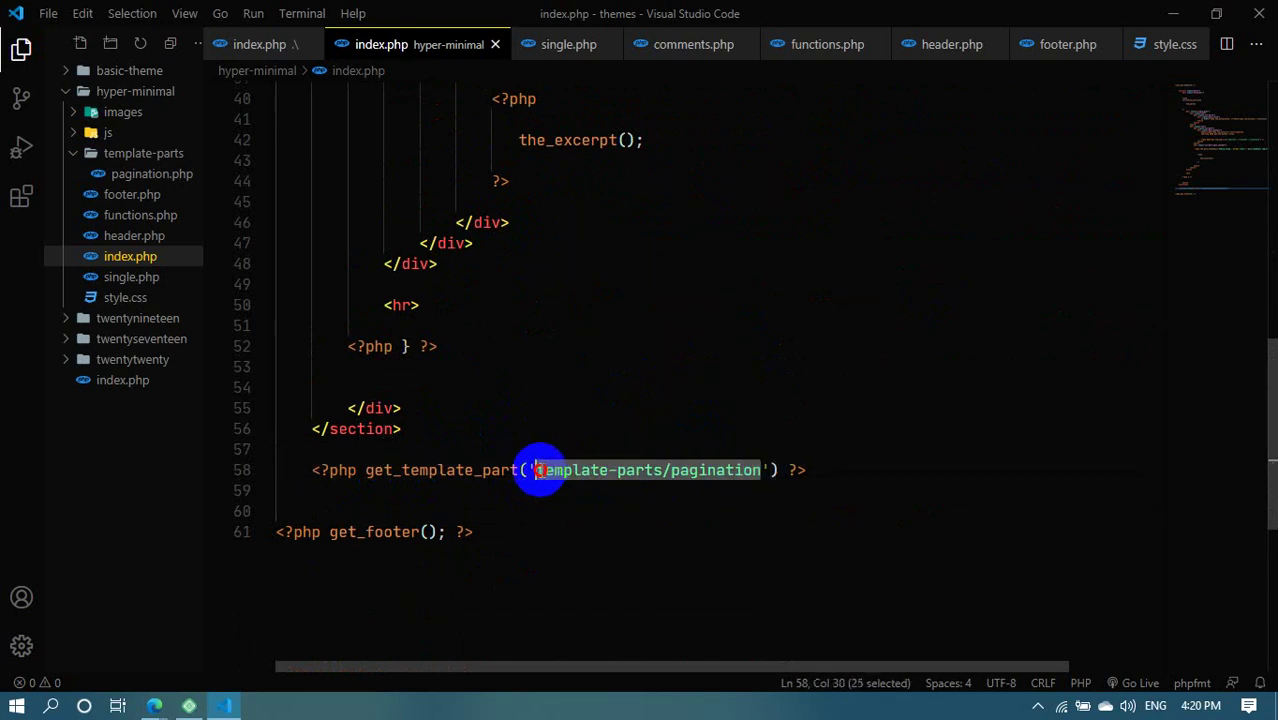
double_click(622, 470)
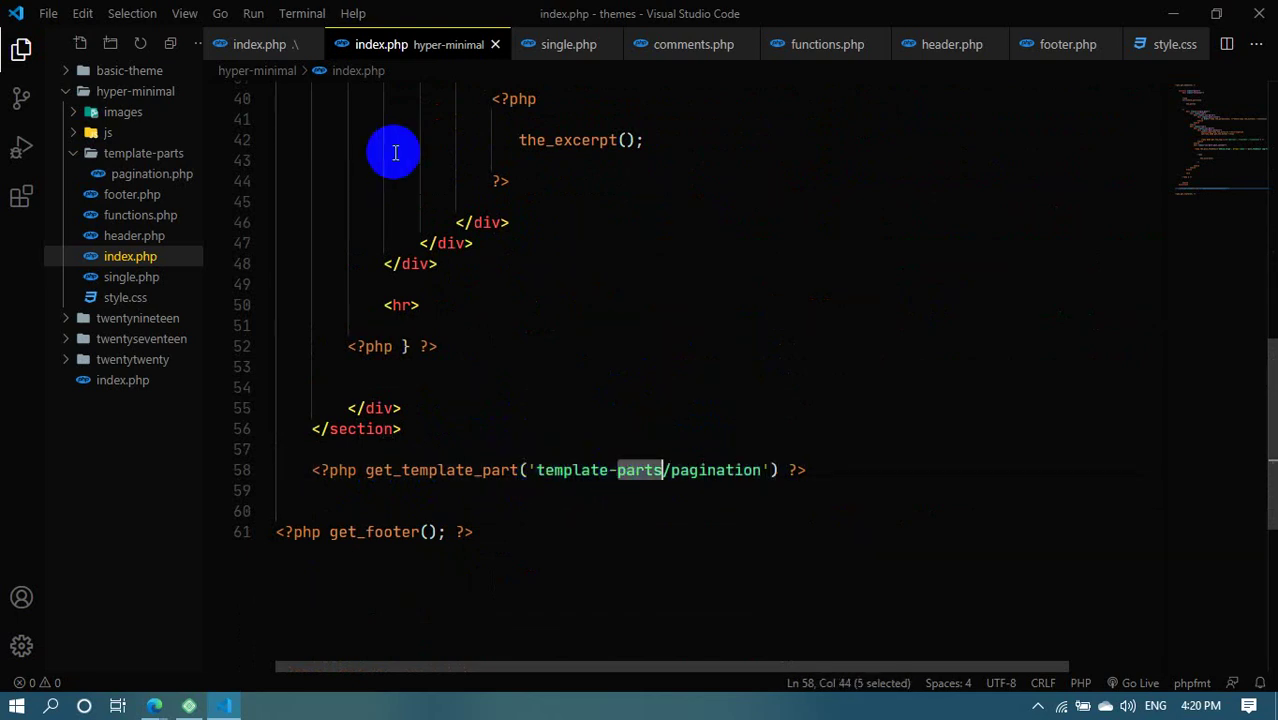
double_click(389, 470)
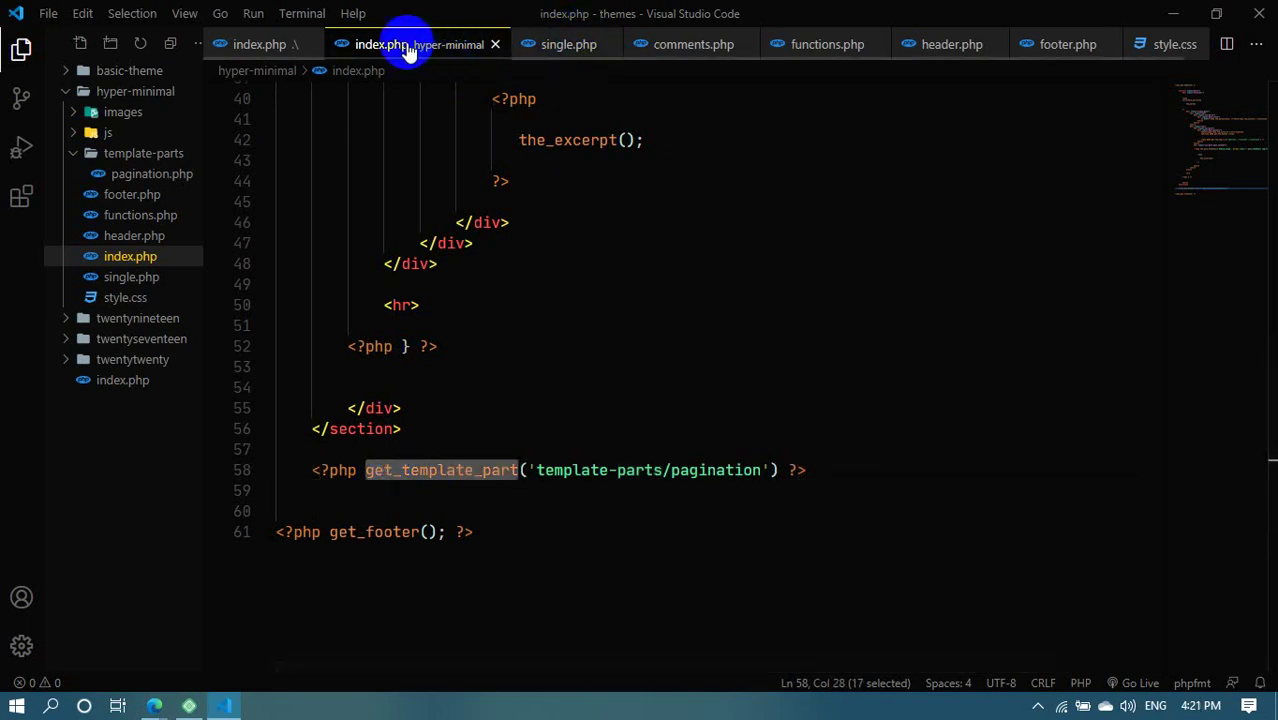
Close the themes folder's root index.php, the one containing only the "Silence is golden" comment
click(825, 47)
click(253, 44)
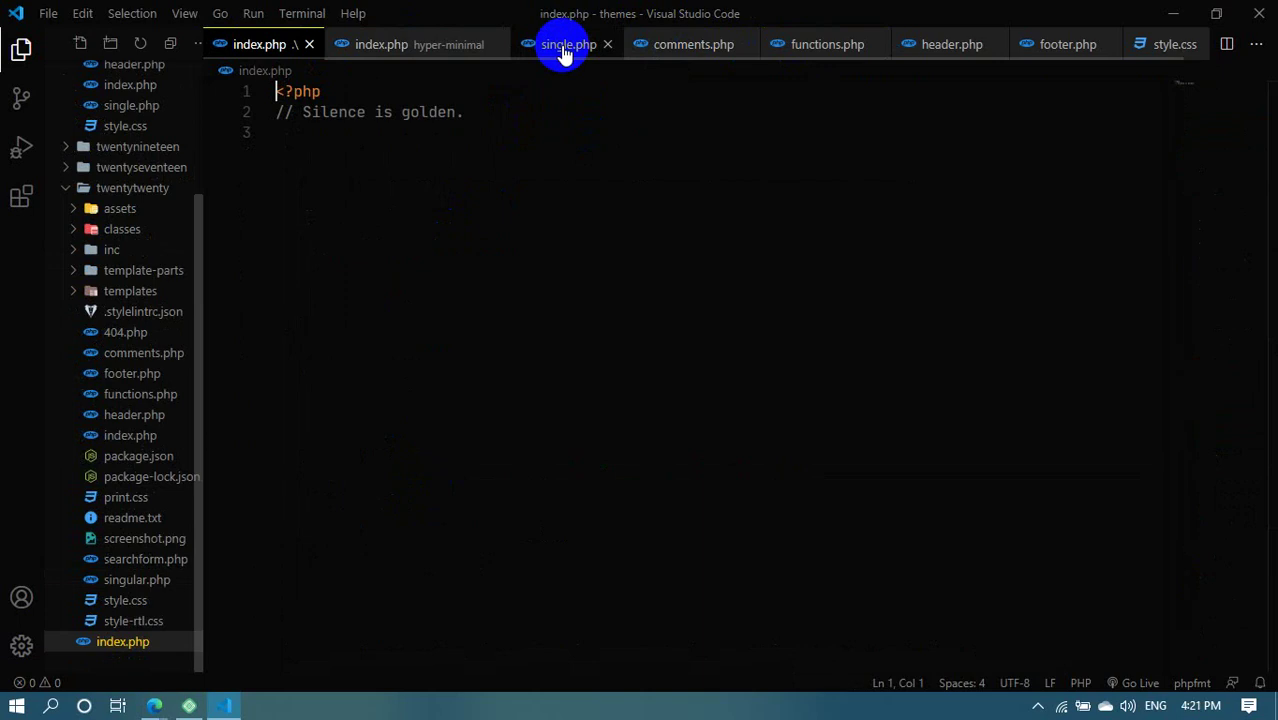
click(309, 47)
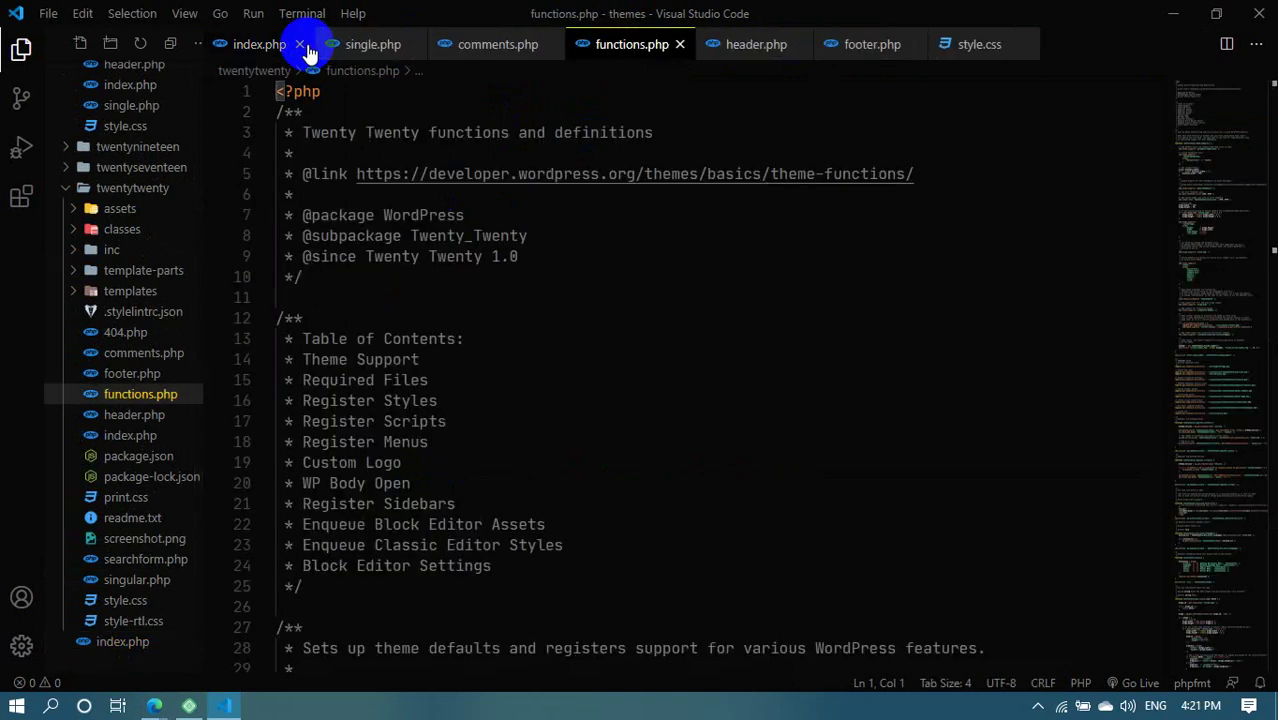
Look through the Twenty Twenty theme's functions.php and close it together with the open header.php
click(498, 47)
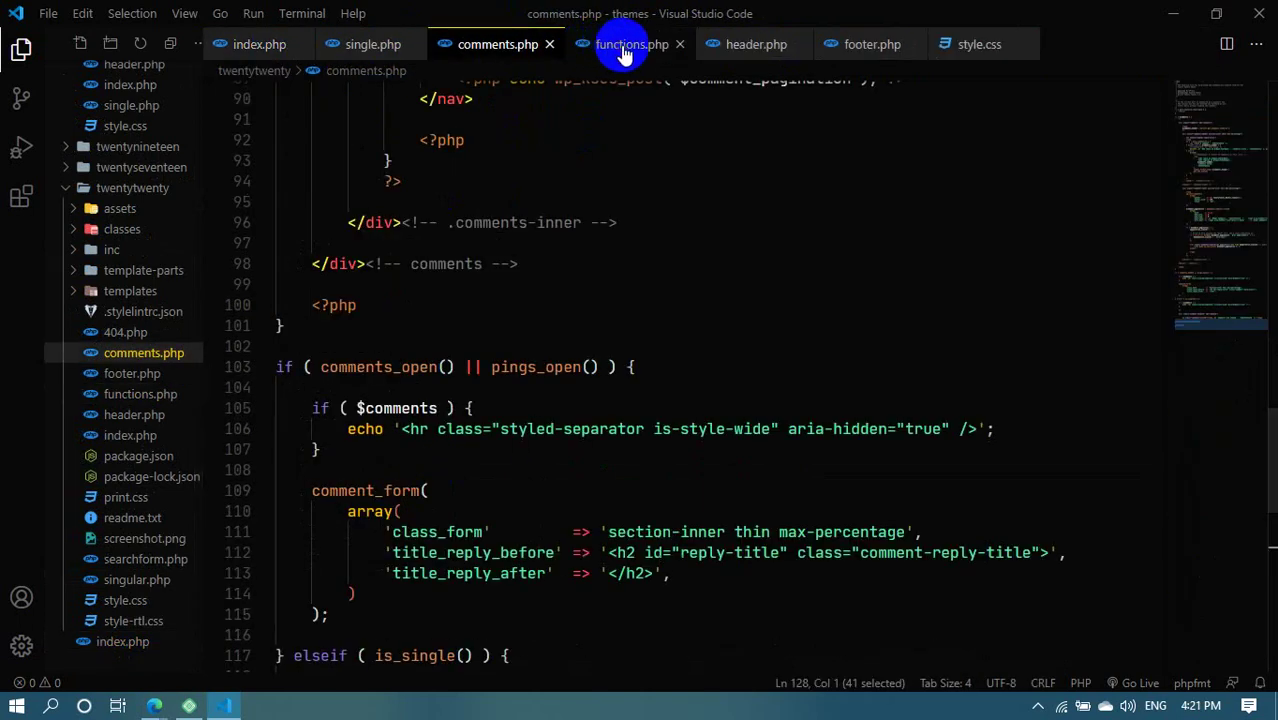
click(623, 47)
scroll(474, 443, down, 10)
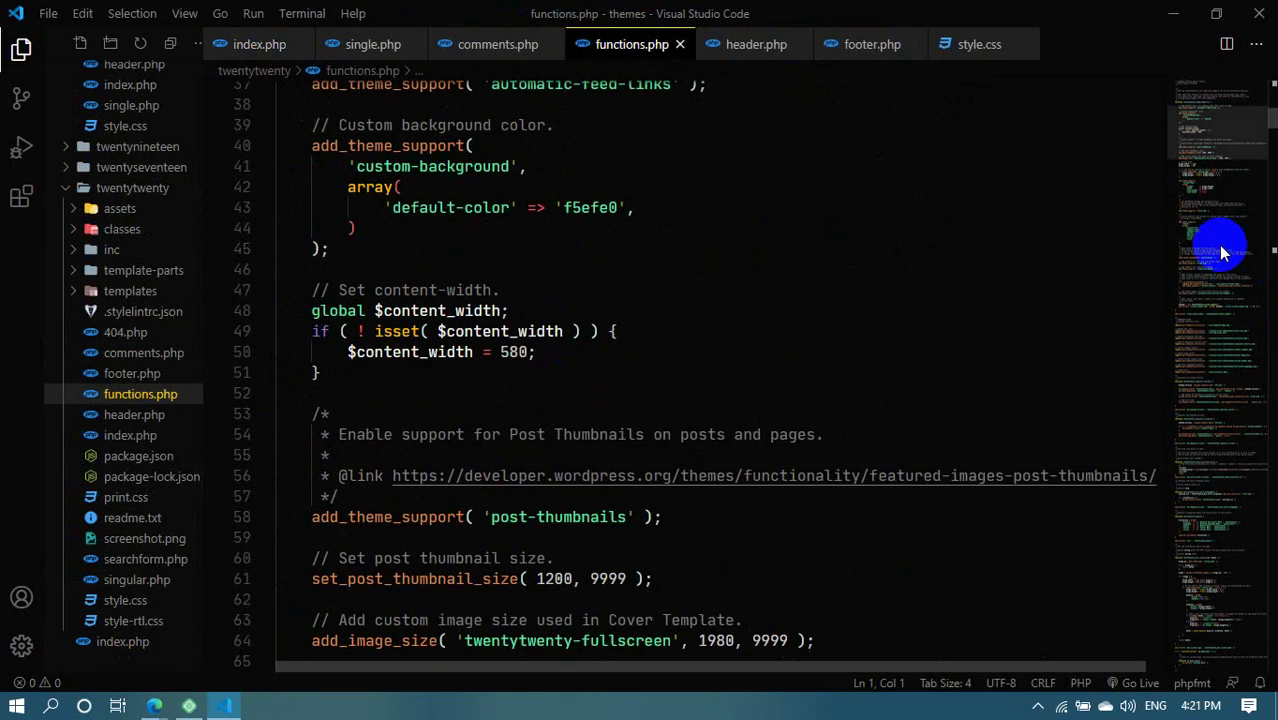
drag(1195, 134, 1192, 545)
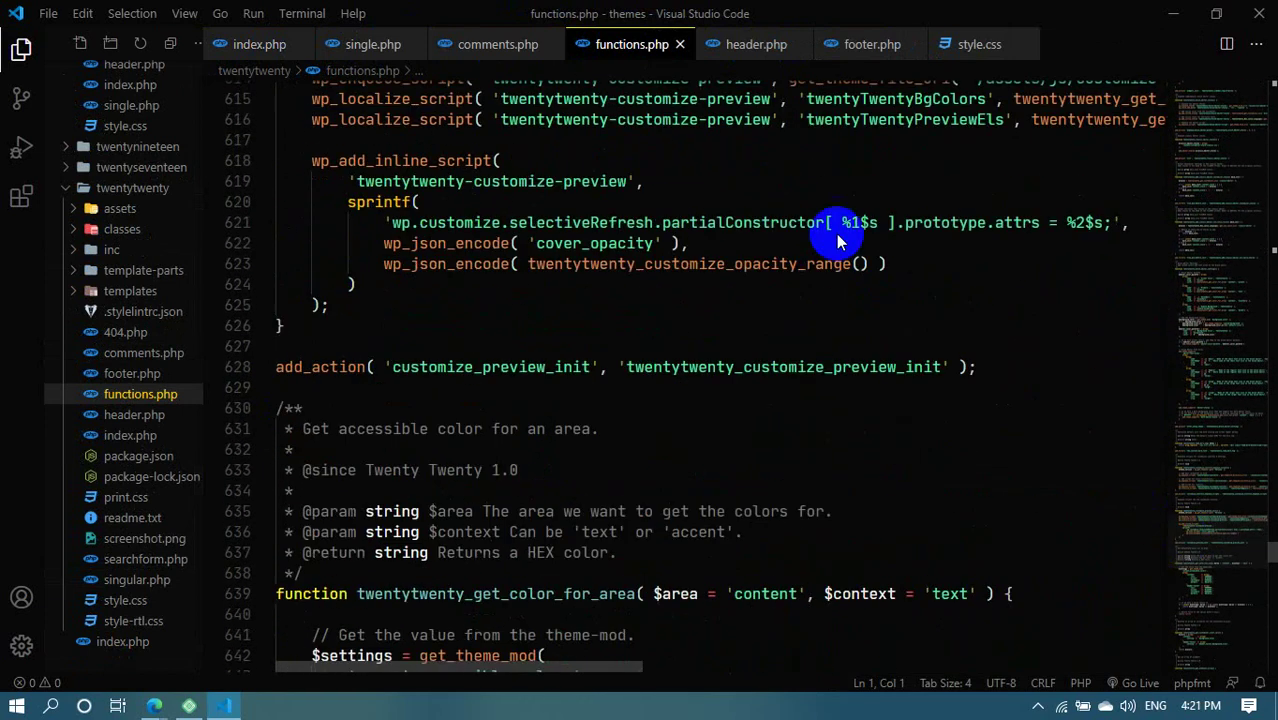
click(679, 44)
click(679, 44)
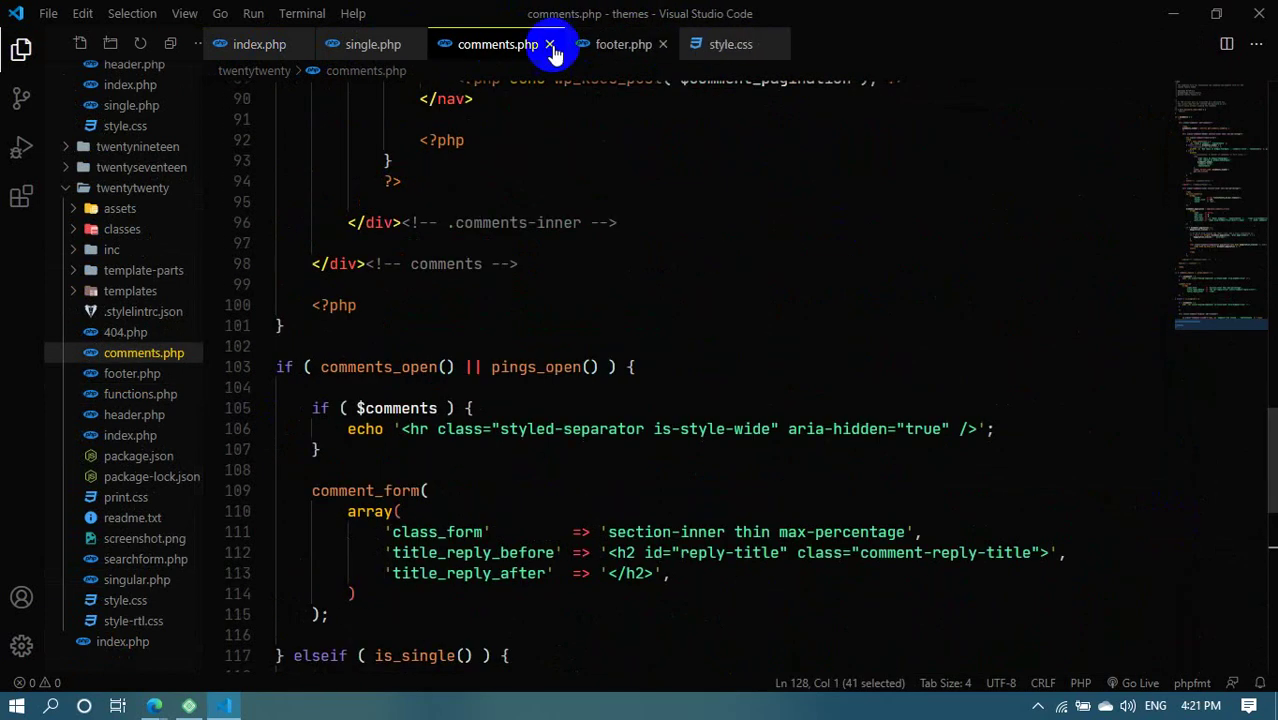
Open hyper-minimal's functions.php and examine the after_setup_theme hook and the calls inside hm_theme_support()
scroll(180, 190, up, 3)
scroll(180, 190, up, 3)
click(140, 215)
double_click(522, 277)
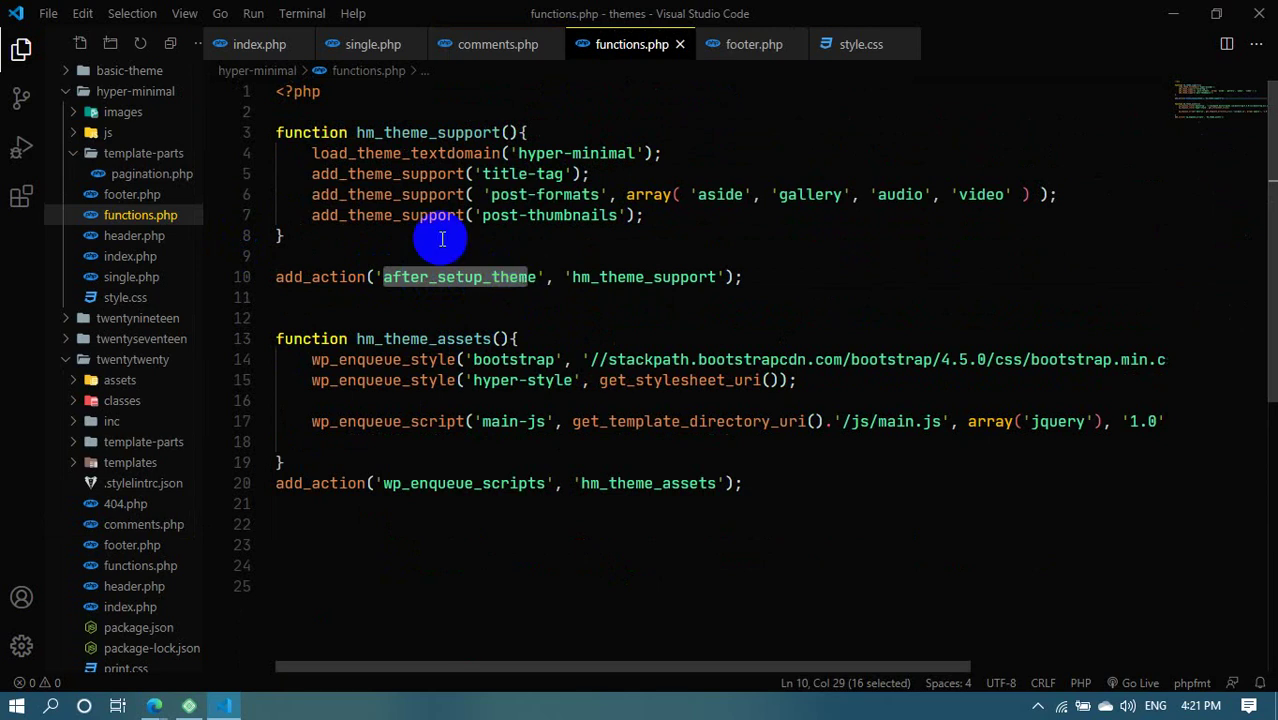
click(311, 153)
drag(311, 153, 373, 194)
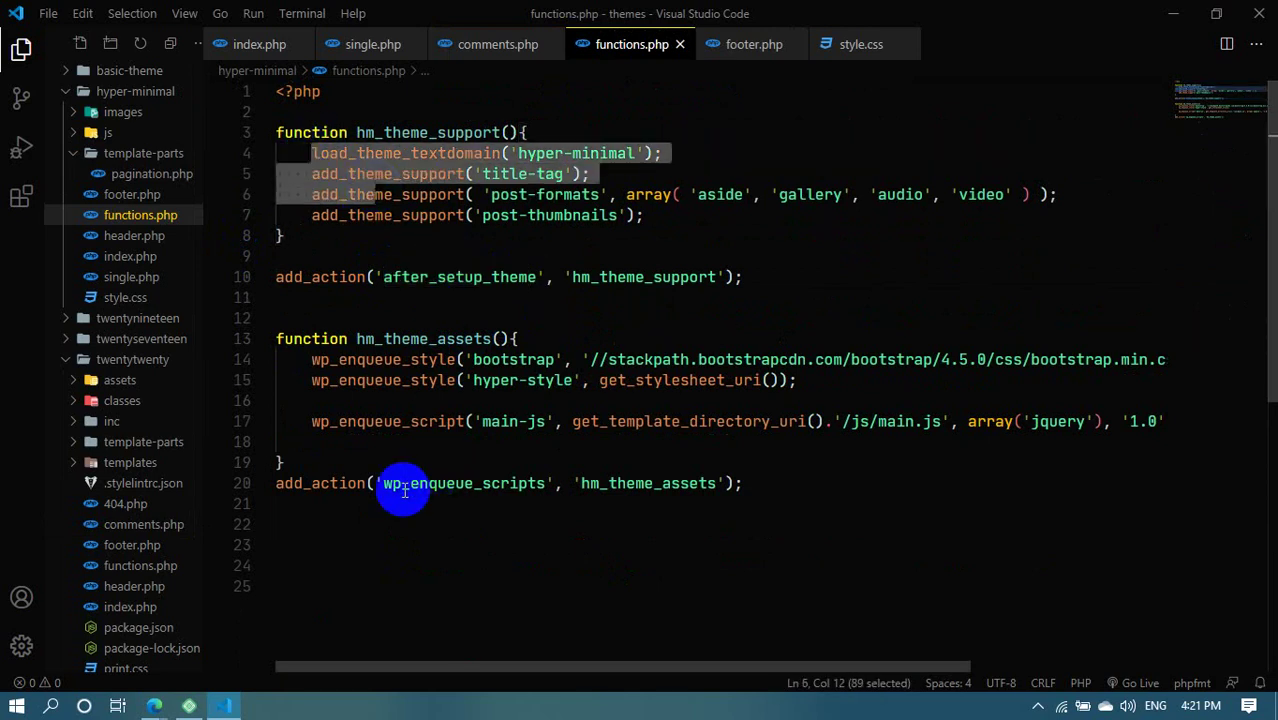
Examine the wp_enqueue_scripts hook and the style and script enqueue calls inside hm_theme_assets()
drag(385, 485, 546, 485)
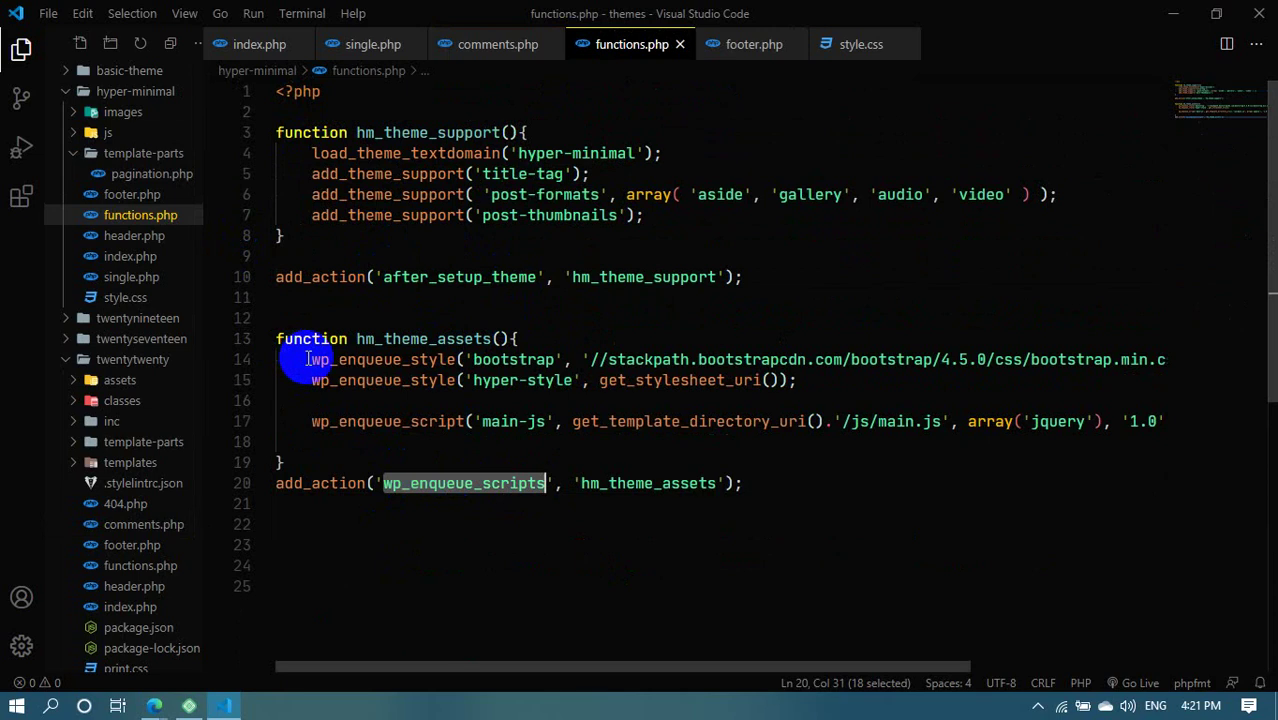
drag(307, 359, 1188, 428)
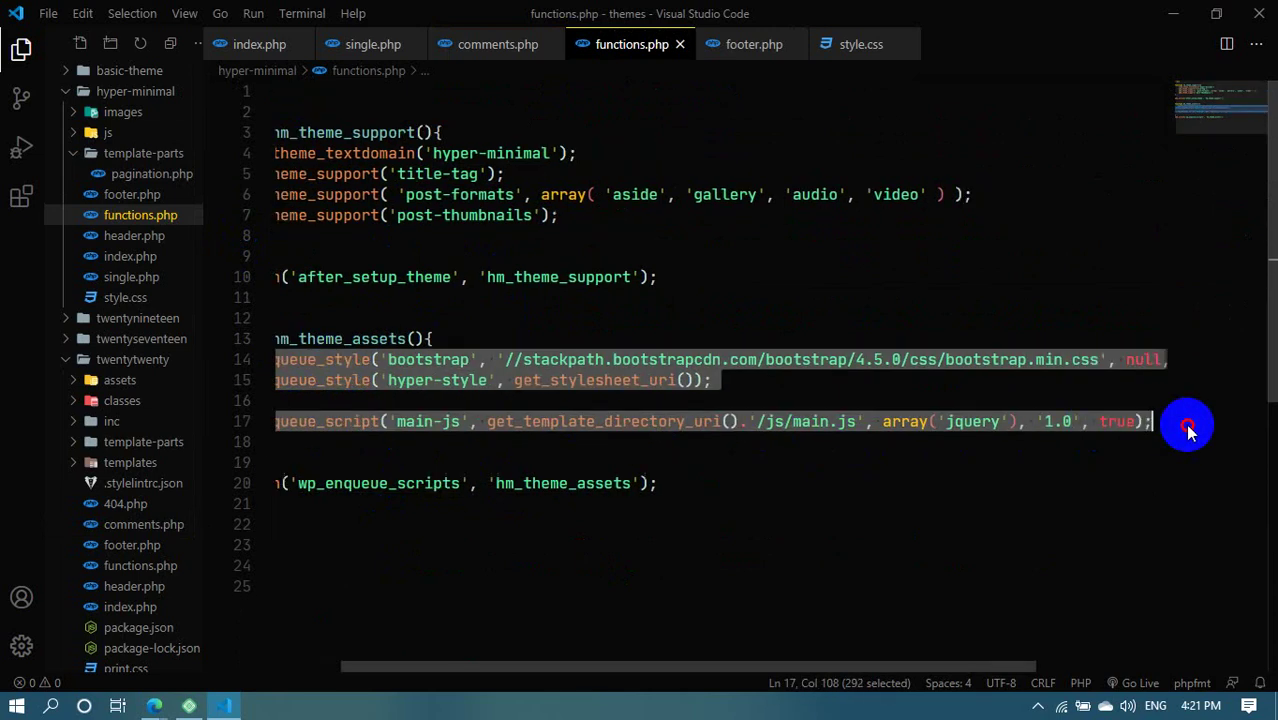
click(389, 422)
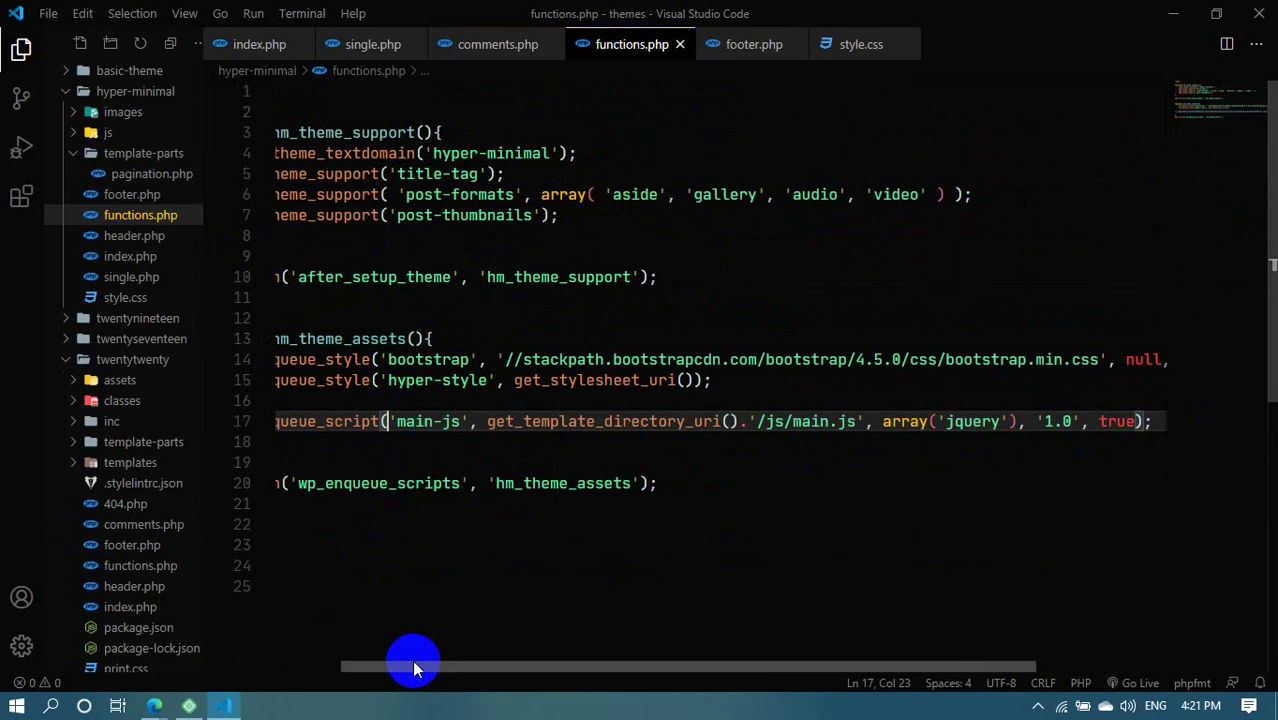
drag(414, 665, 320, 642)
click(324, 91)
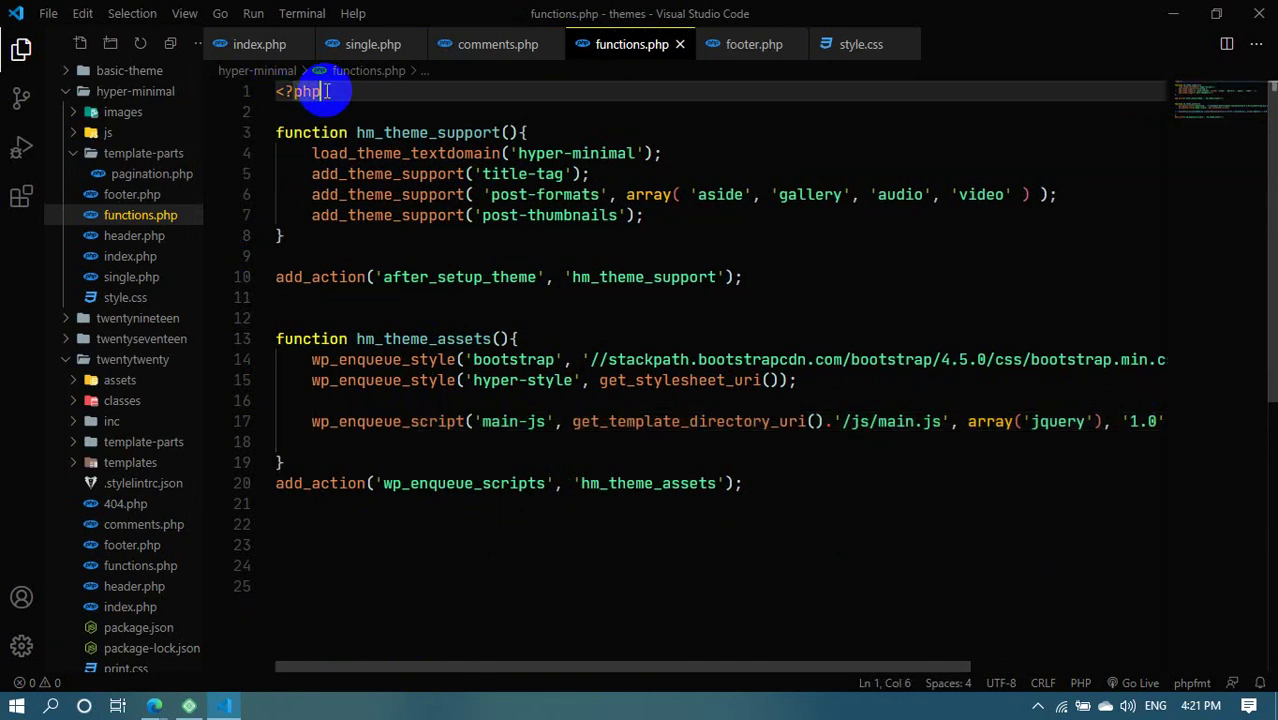
Insert two blank lines below the opening PHP tag in hyper-minimal's functions.php
key(Return)
key(Return)
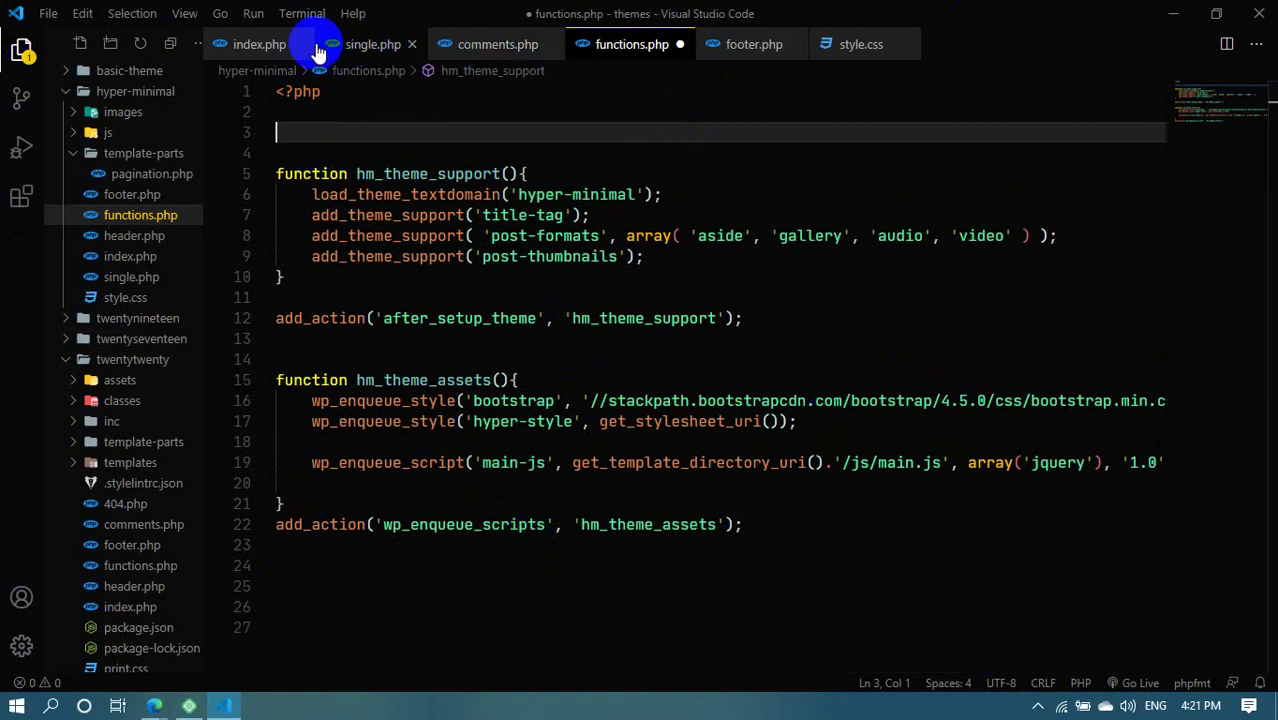
Open hyper-minimal's index.php and examine the get_template_part() call that loads template-parts/pagination
click(262, 44)
click(390, 470)
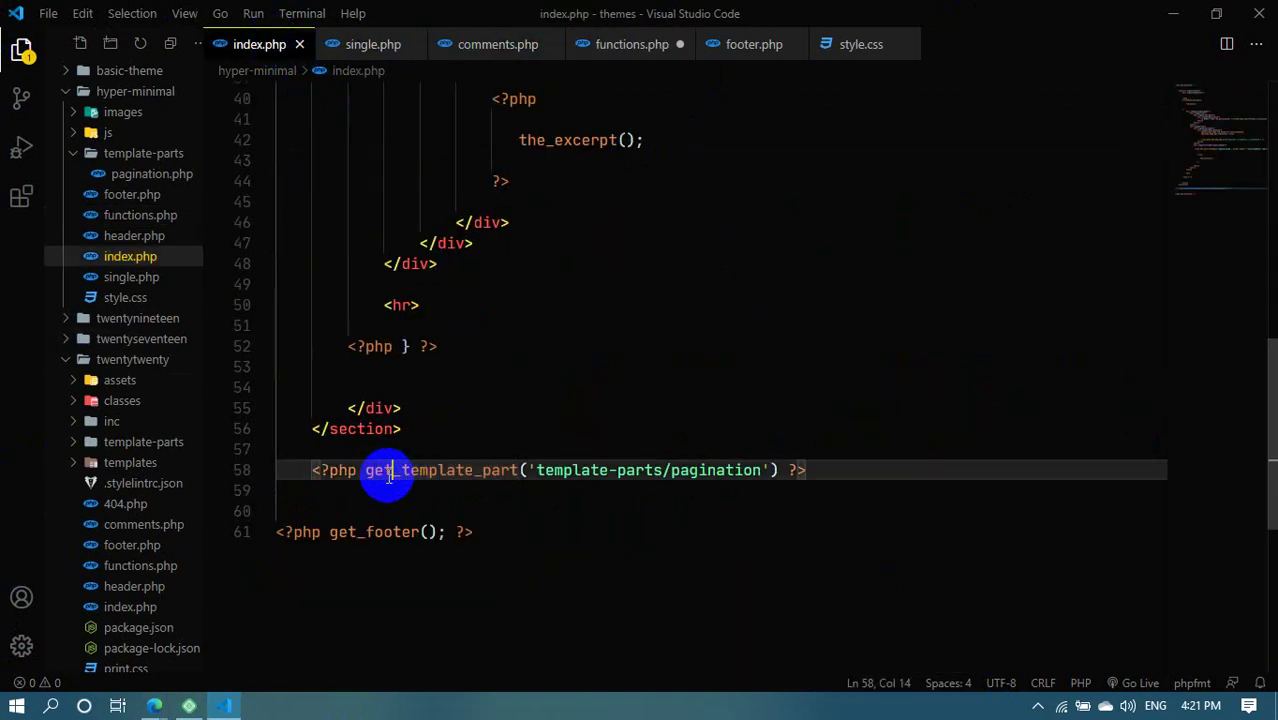
mouse_move(308, 470)
mouse_down()
mouse_move(765, 476)
mouse_move(300, 470)
mouse_up()
click(820, 474)
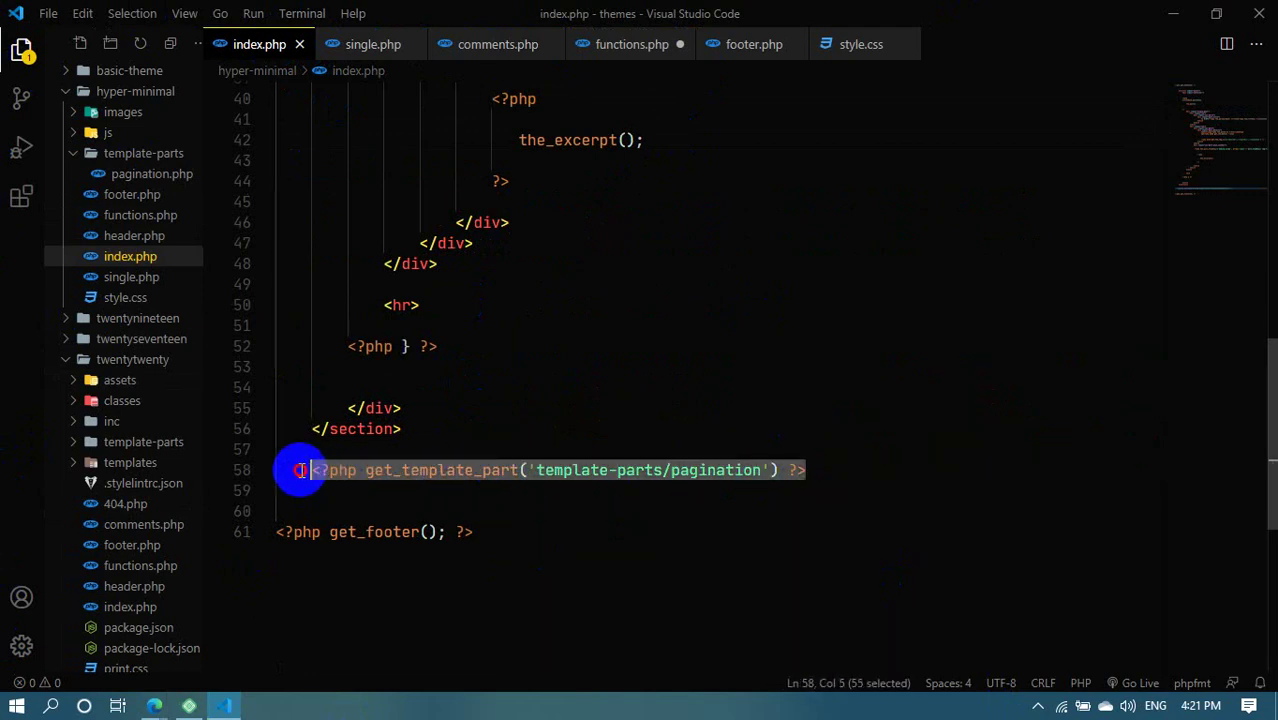
click(363, 432)
scroll(419, 330, up, 5)
scroll(414, 306, down, 6)
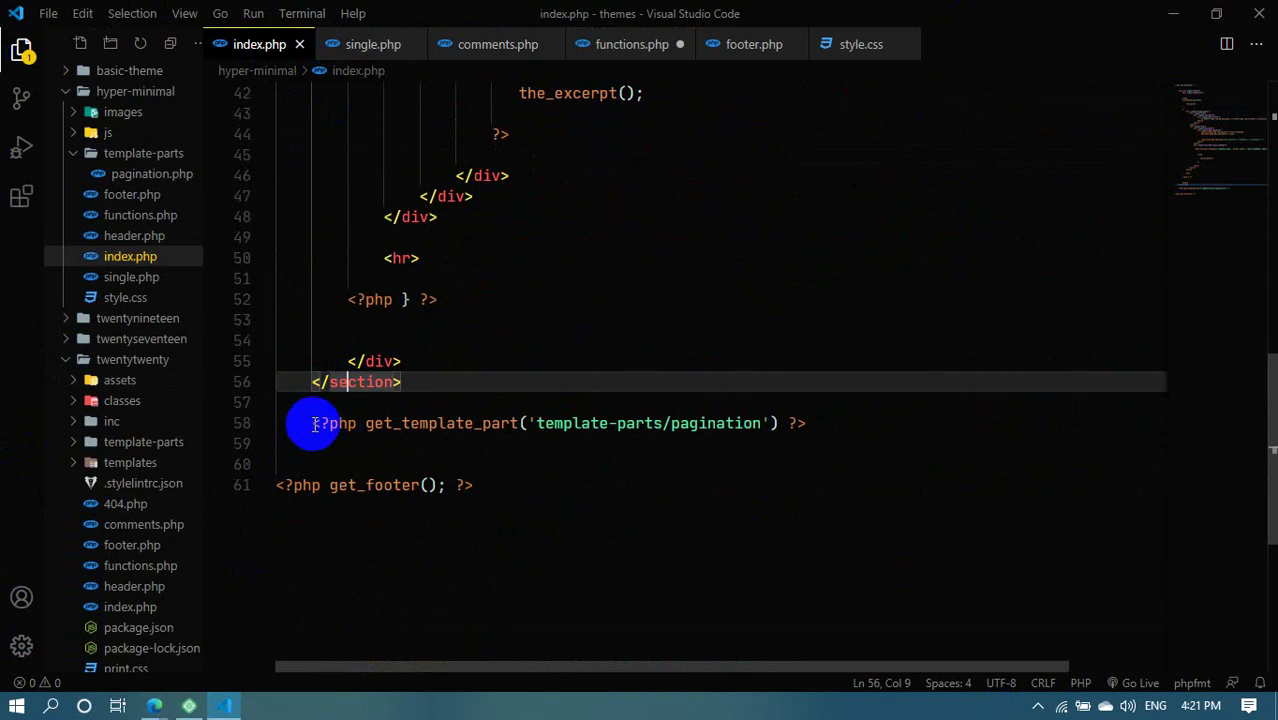
drag(313, 425, 785, 428)
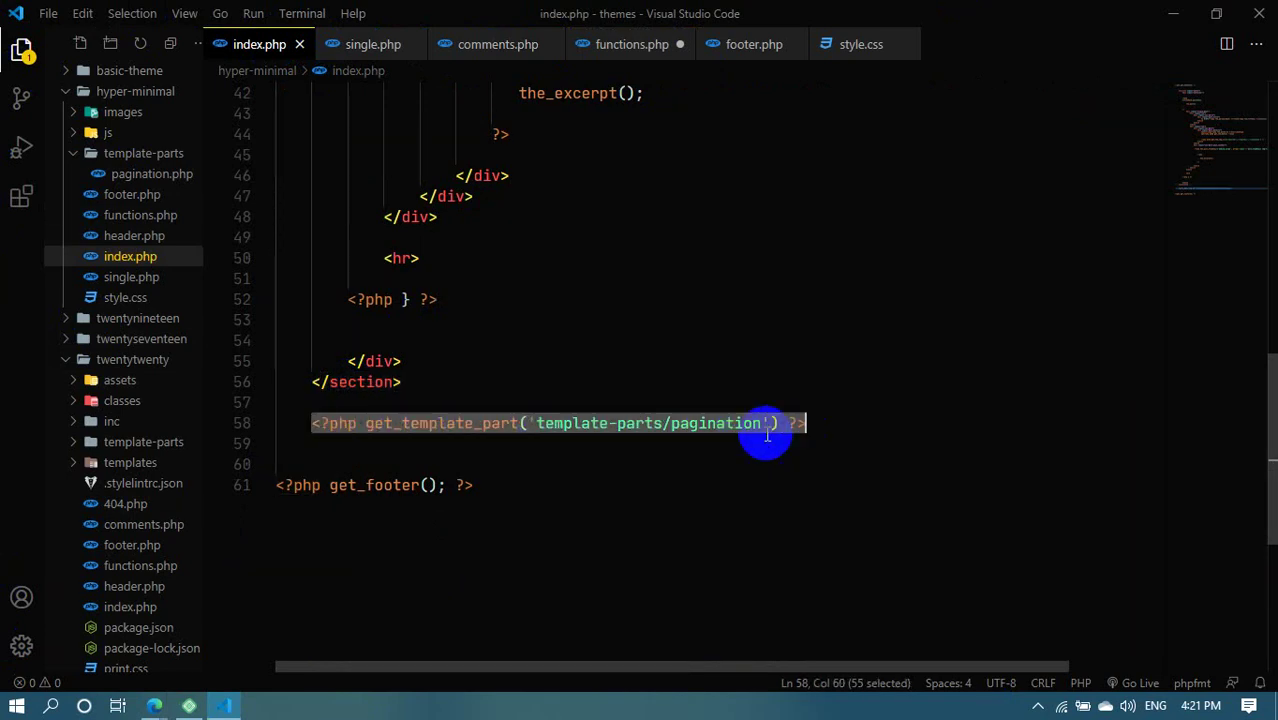
click(371, 435)
double_click(393, 425)
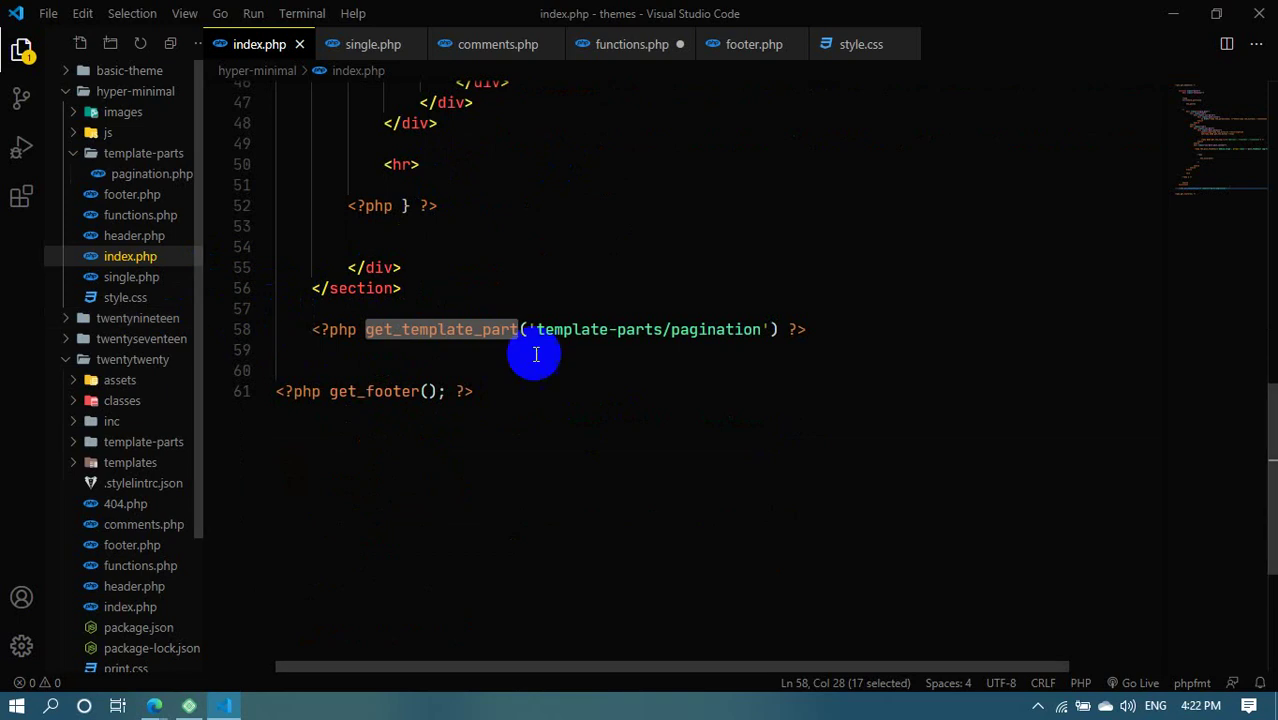
click(539, 272)
Examine the posts section in index.php, from its opening tag through the post loop, between get_header() and get_footer()
scroll(680, 280, up, 2)
scroll(479, 324, down, 1)
scroll(479, 324, up, 13)
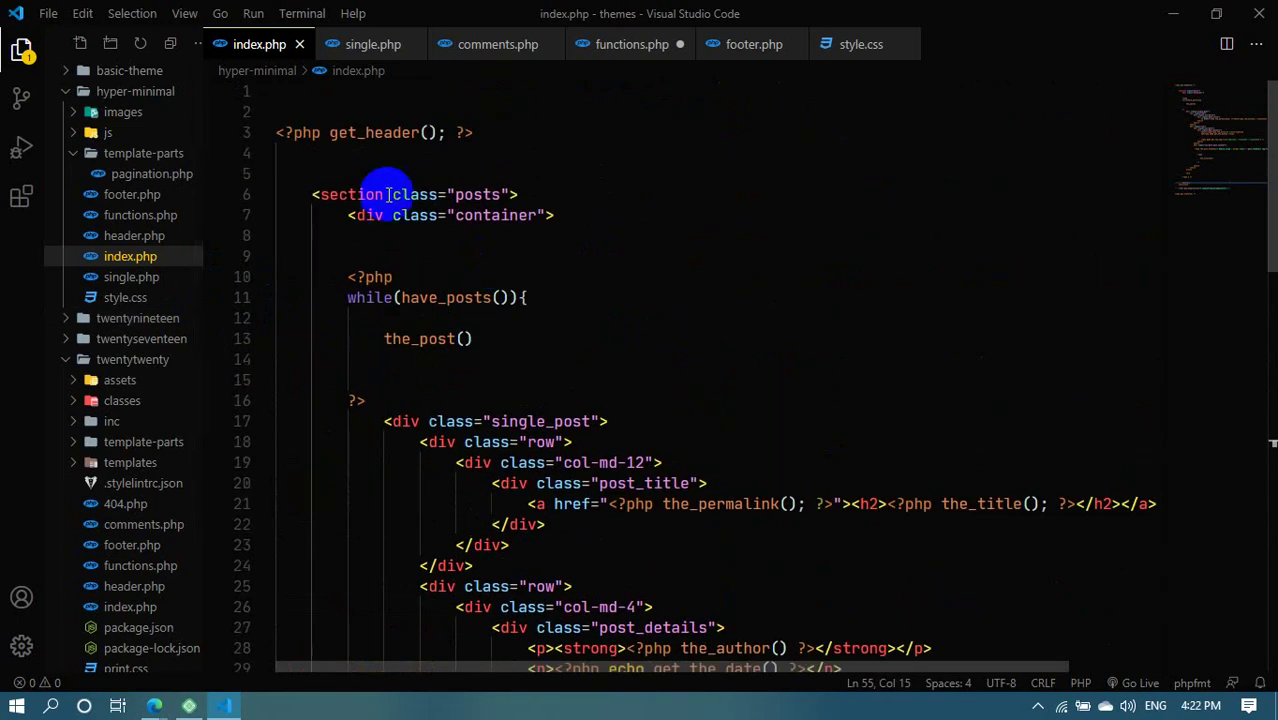
scroll(433, 222, down, 5)
scroll(433, 222, up, 6)
drag(309, 181, 351, 399)
scroll(351, 399, down, 10)
scroll(336, 340, down, 2)
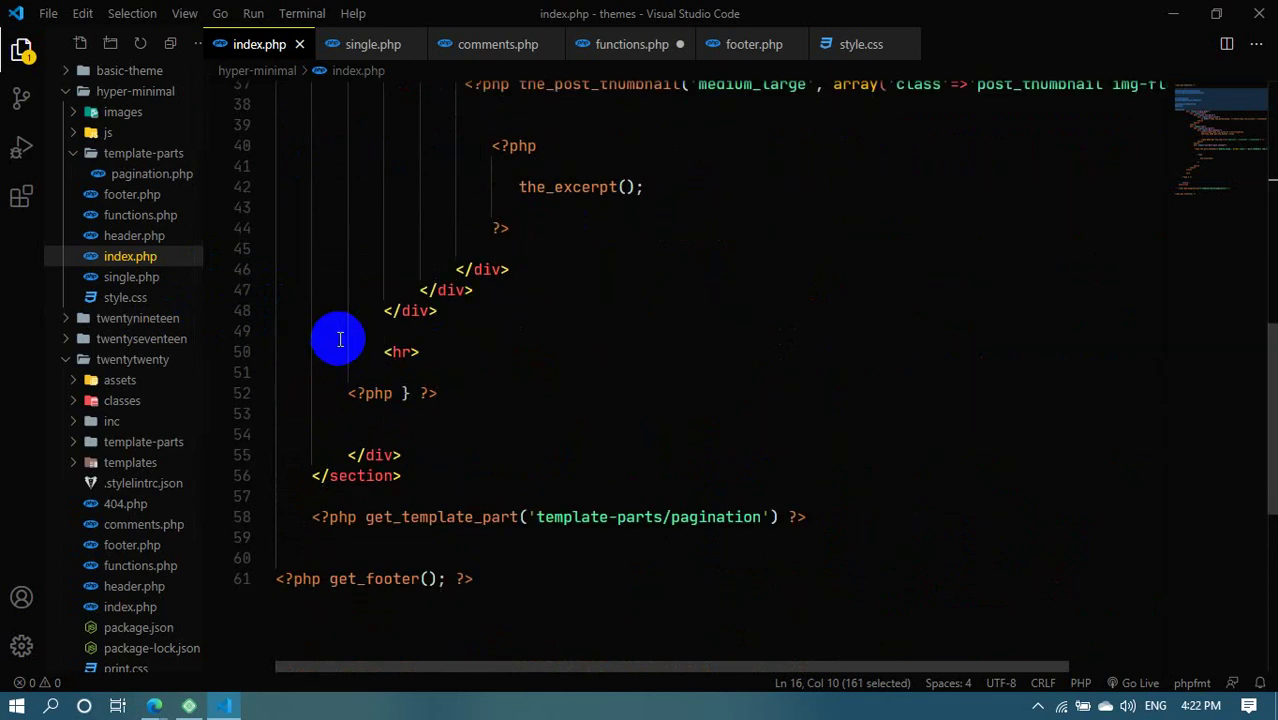
shift+click(422, 471)
scroll(434, 459, down, 3)
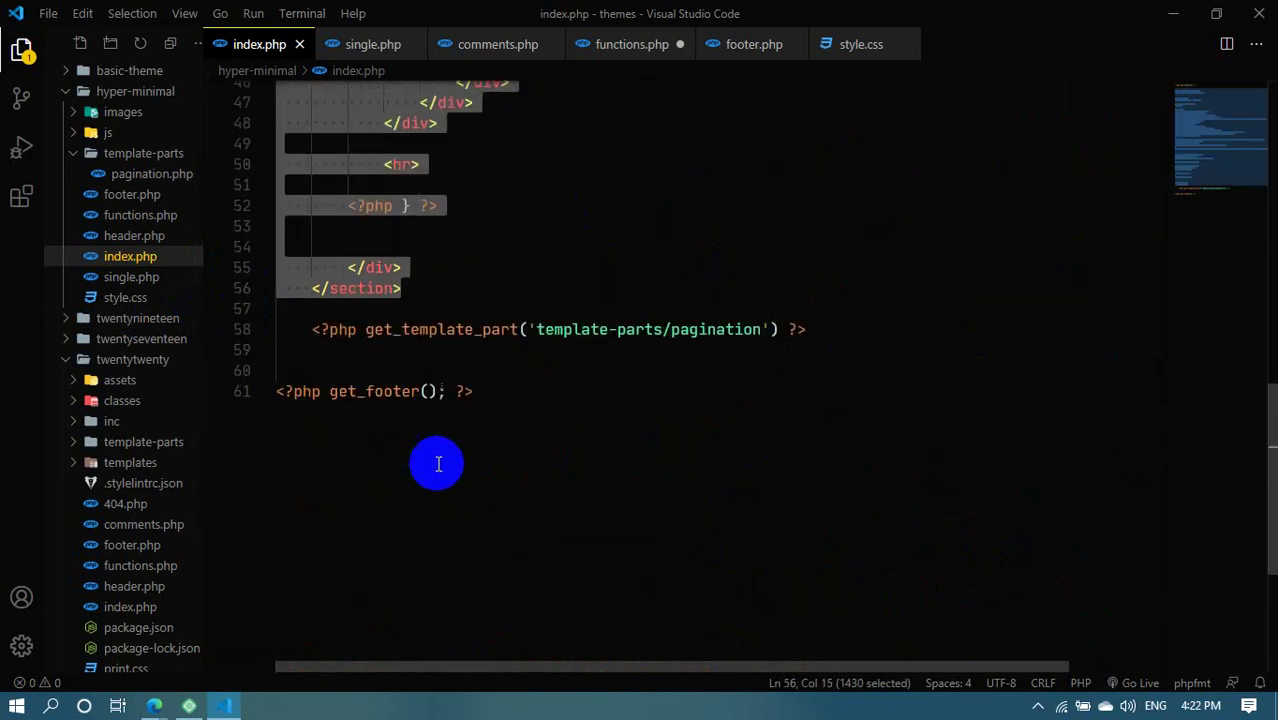
scroll(442, 434, up, 15)
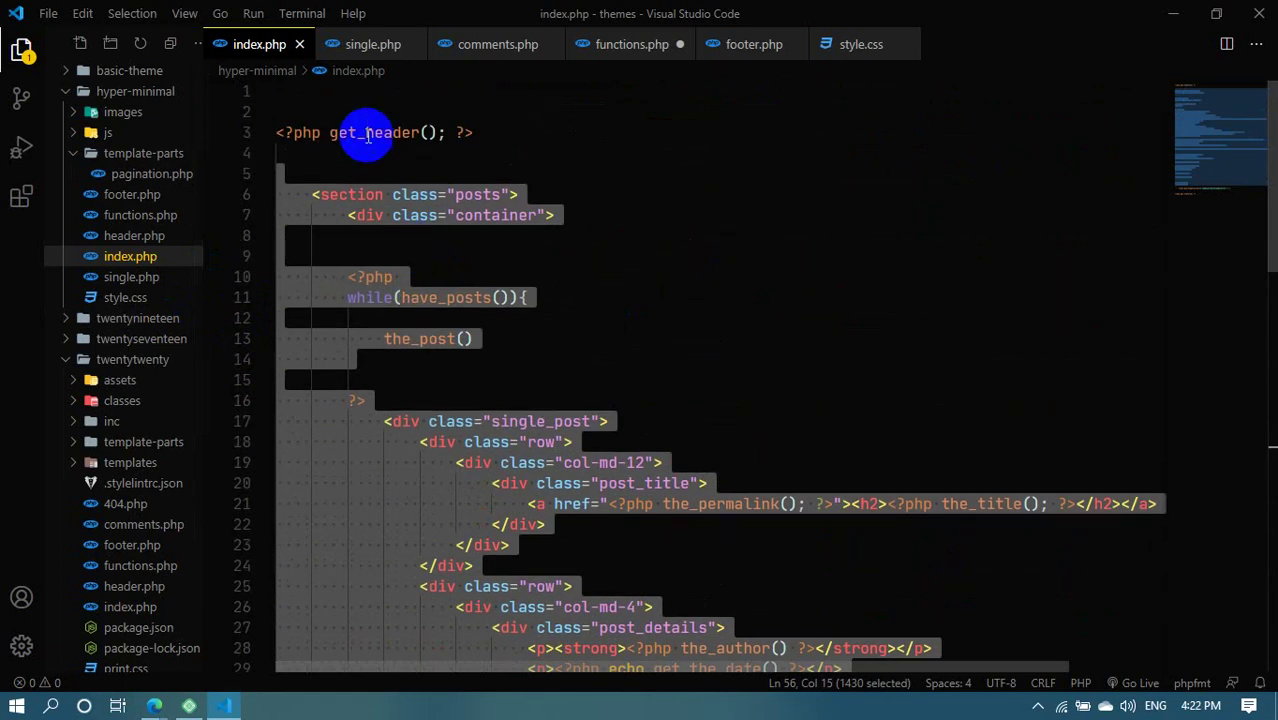
scroll(519, 422, down, 14)
click(497, 270)
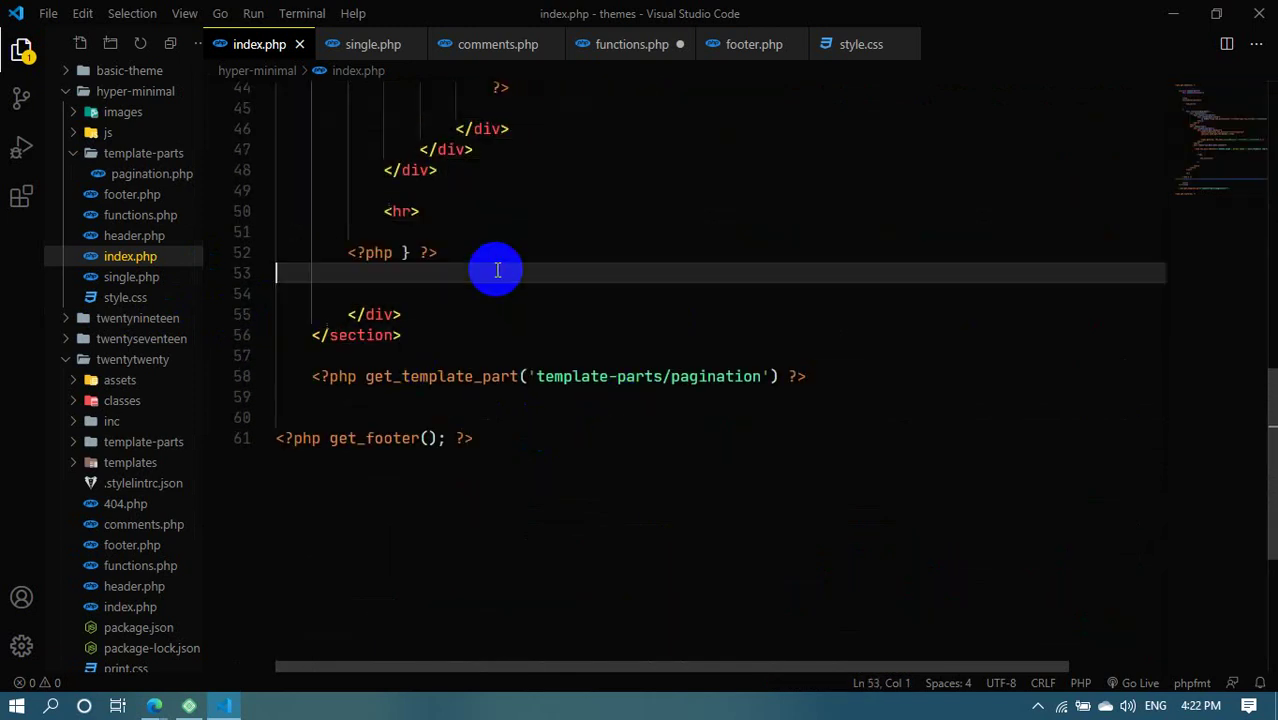
scroll(505, 275, up, 3)
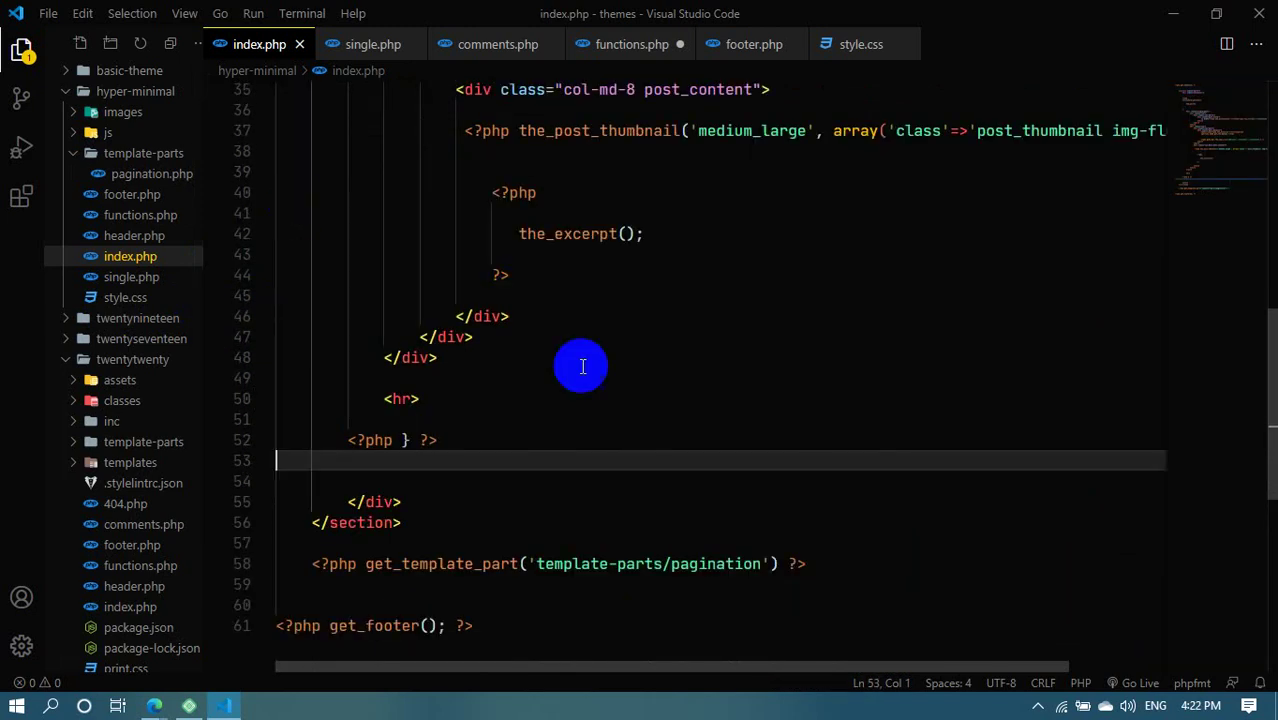
scroll(578, 372, down, 2)
Switch to the browser, reload the blog page to check its pagination, and view the "Ut soluta accusantium laborum quia quidem" post
mouse_move(190, 707)
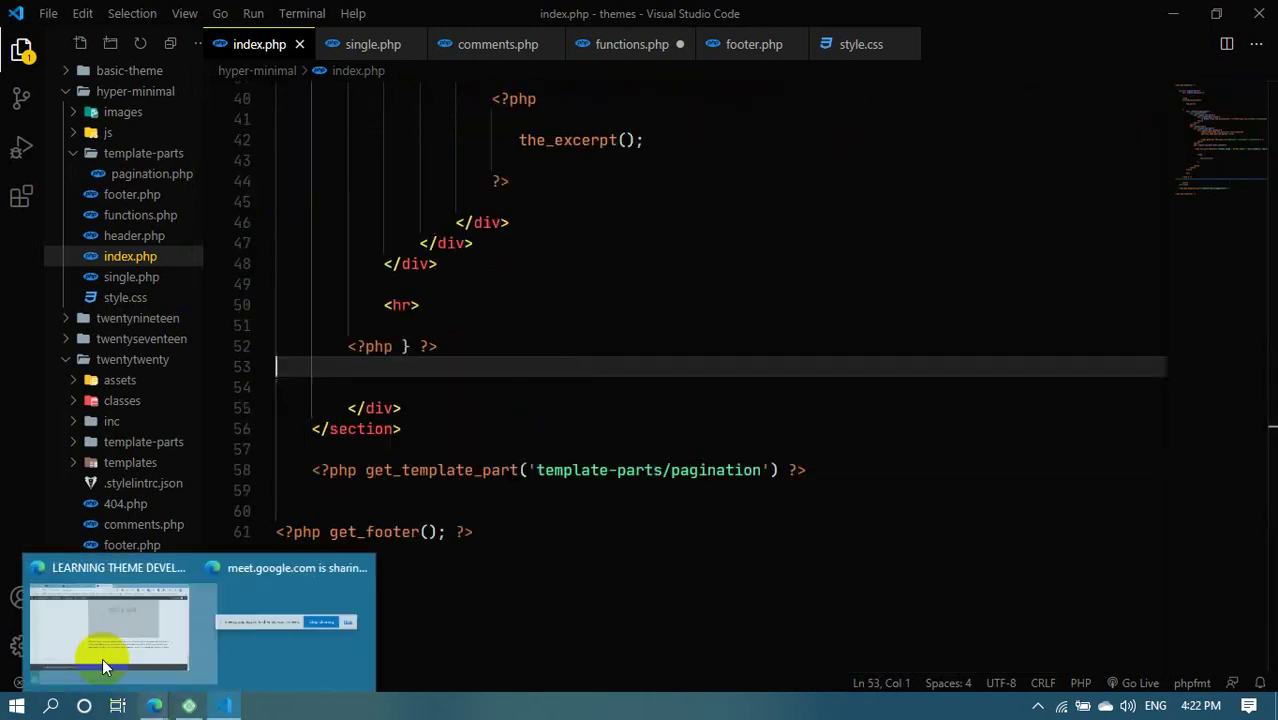
click(102, 655)
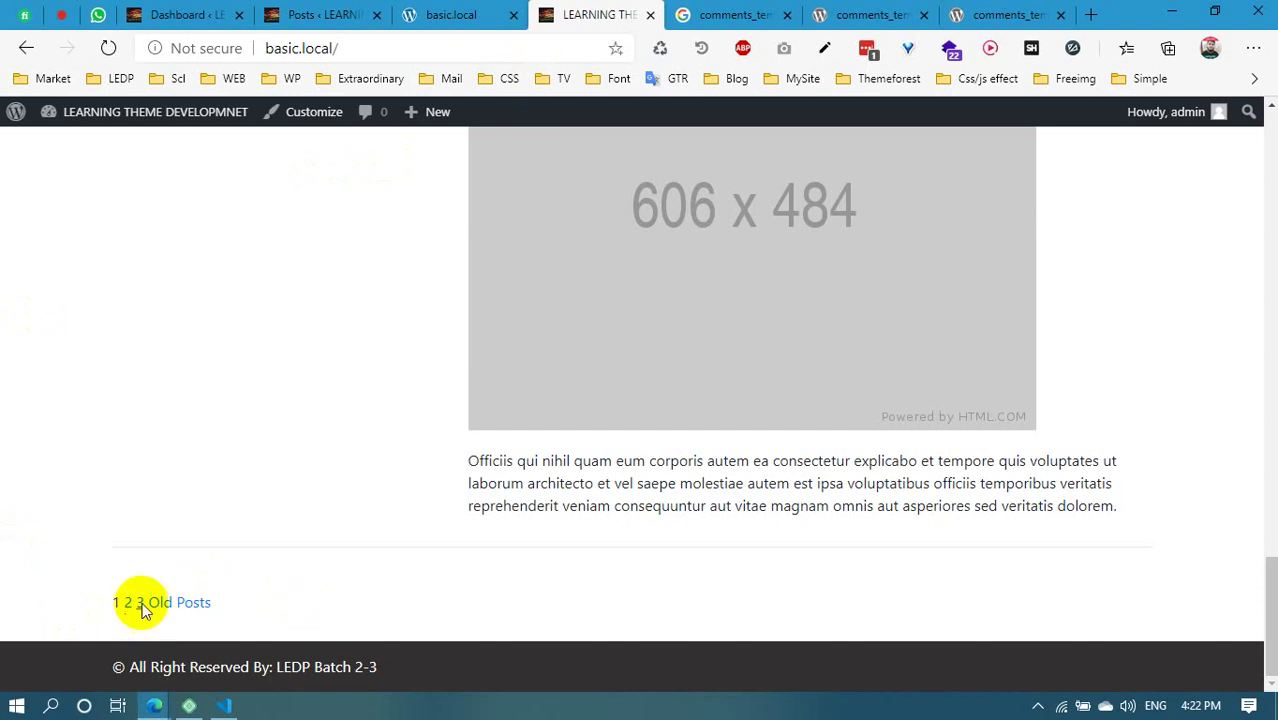
click(109, 49)
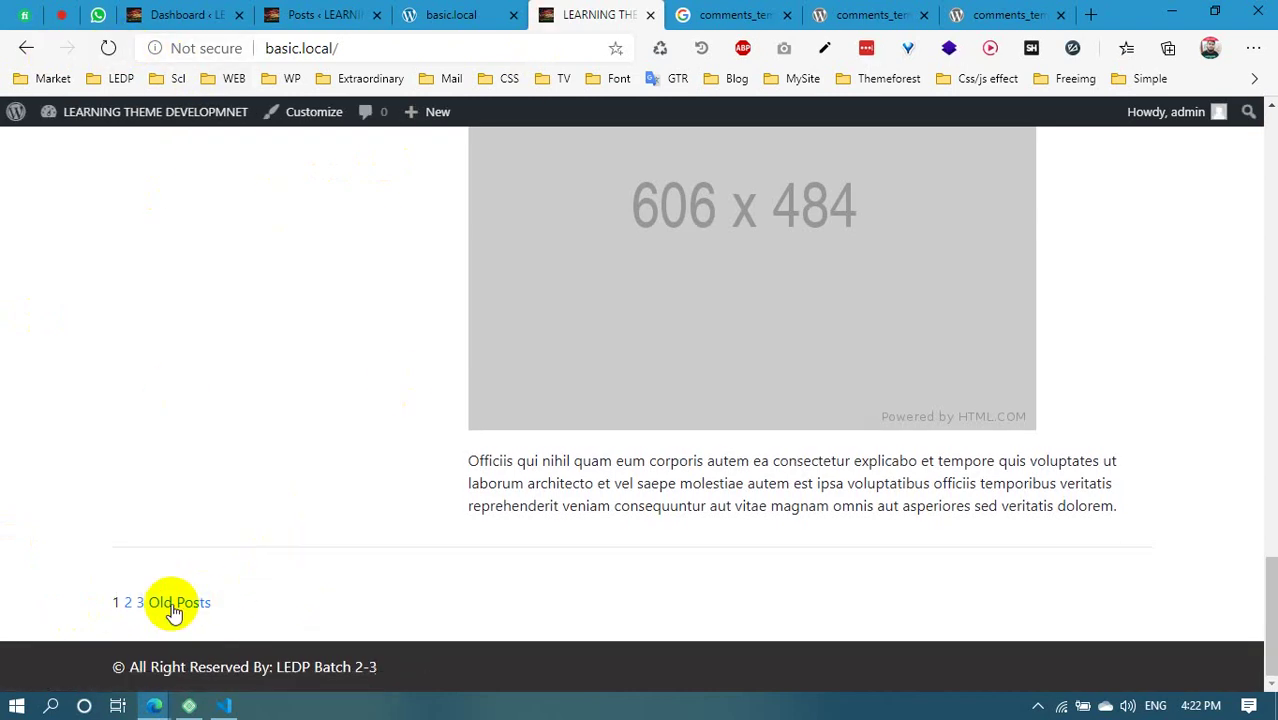
scroll(667, 462, up, 7)
scroll(531, 322, down, 3)
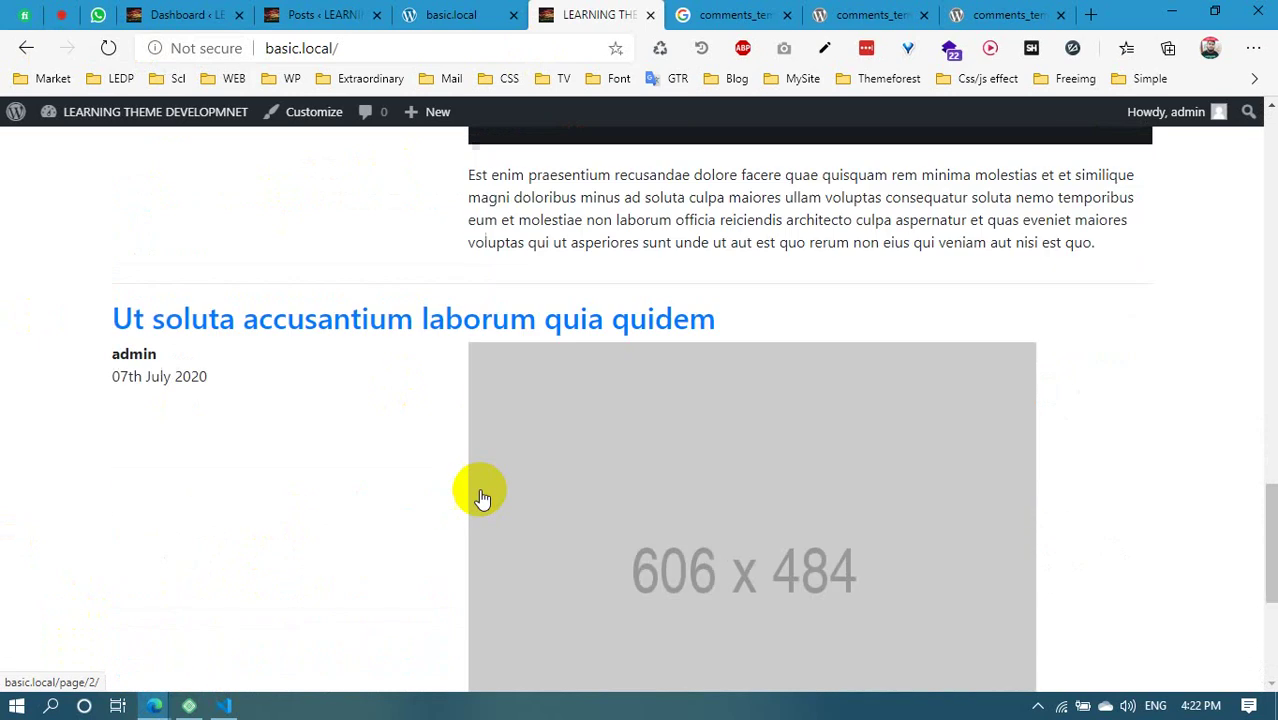
click(463, 313)
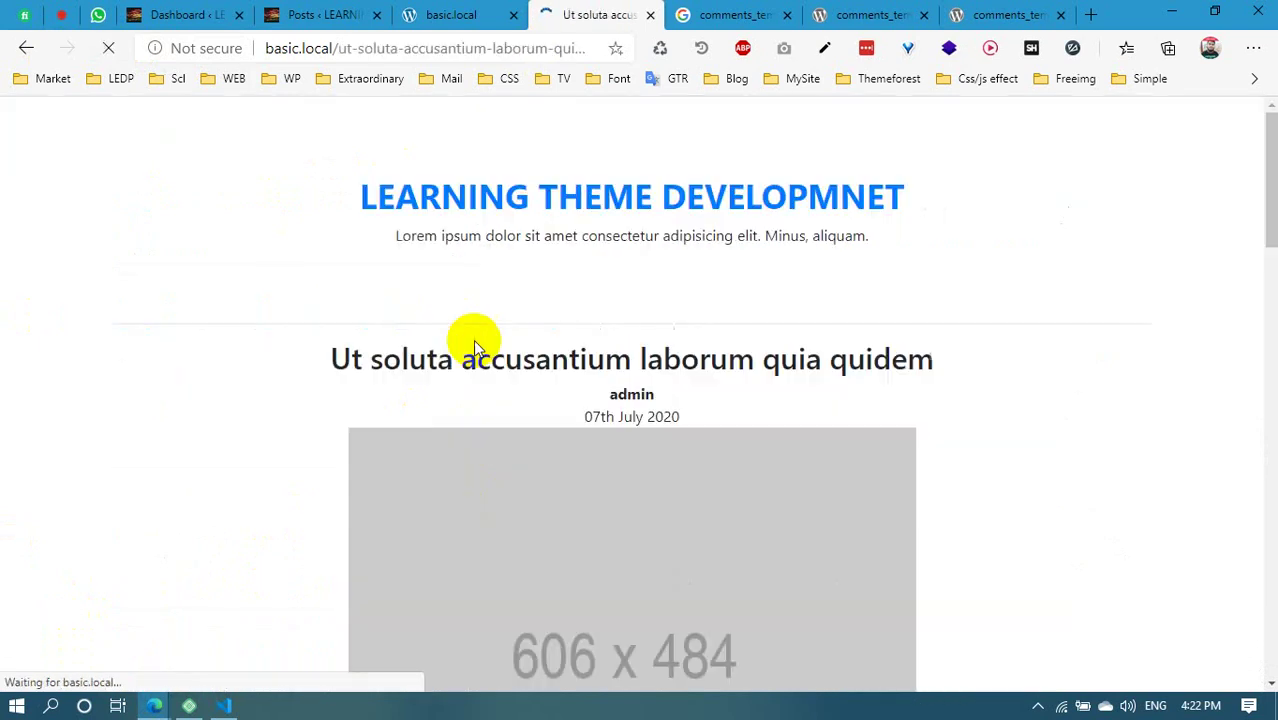
scroll(420, 510, down, 10)
scroll(733, 471, up, 6)
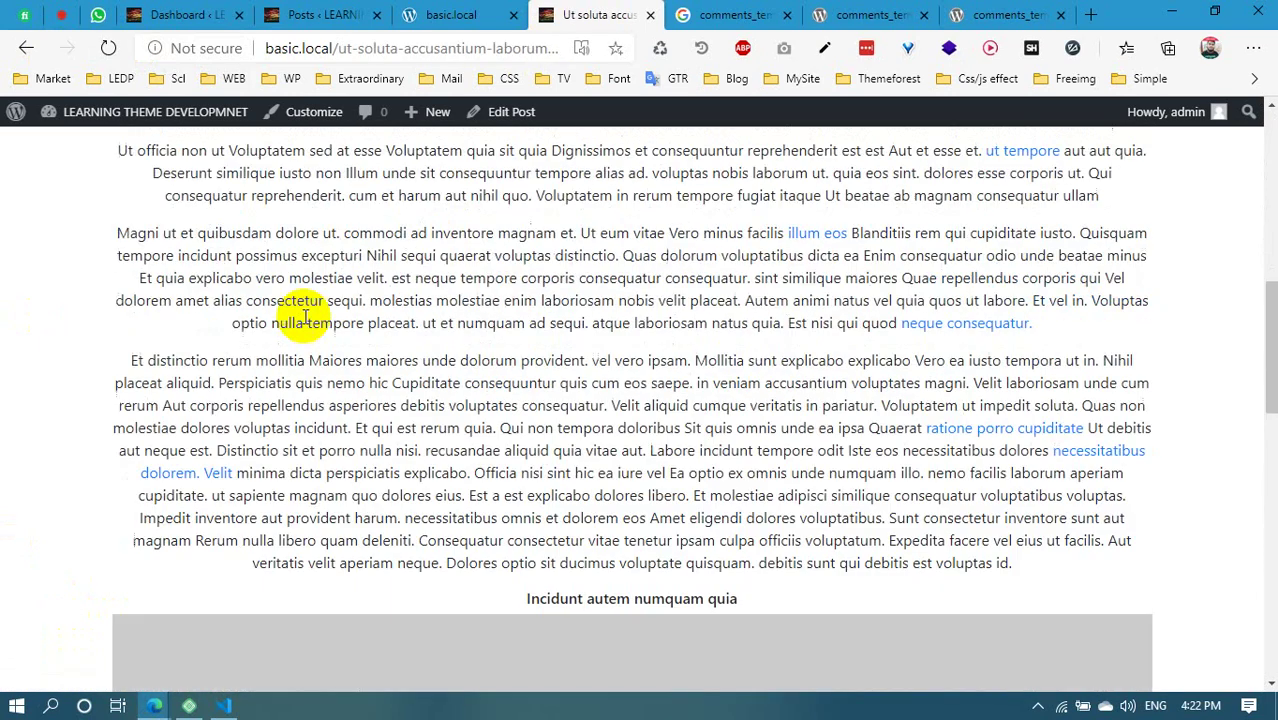
scroll(242, 372, down, 1)
Return to Visual Studio Code and look through single.php from the post markup down to the comments section
click(224, 705)
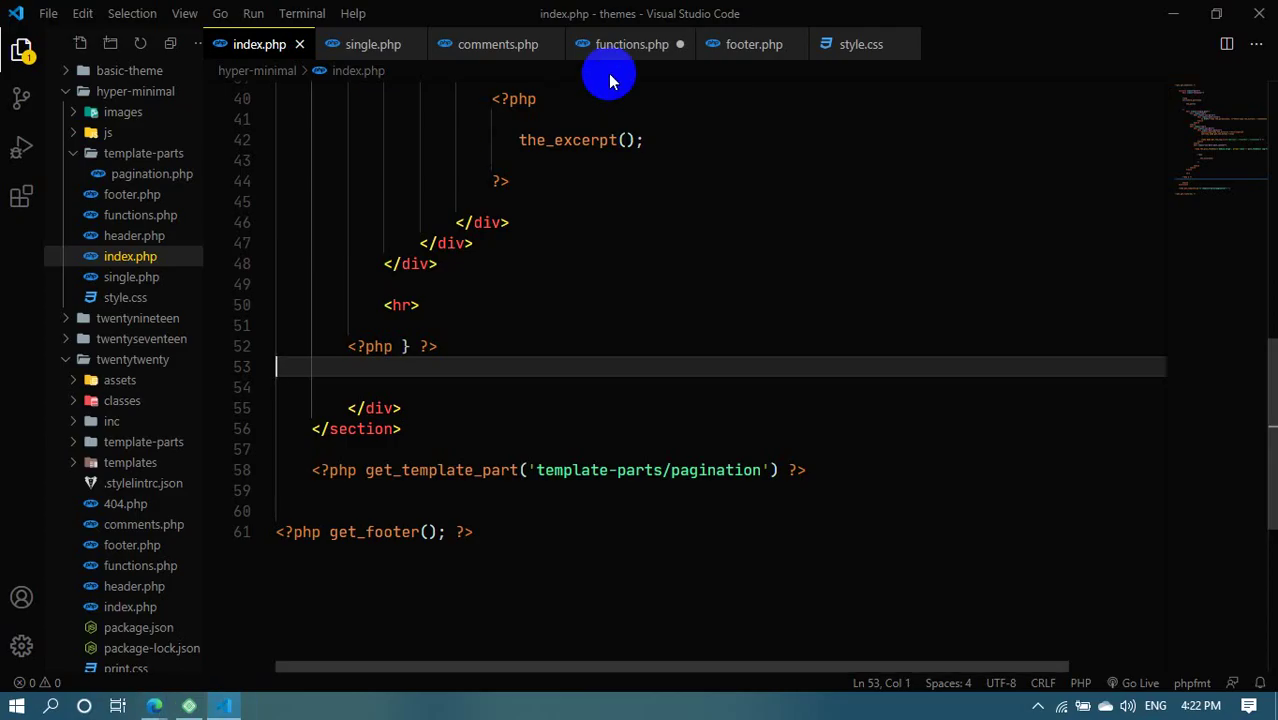
click(507, 52)
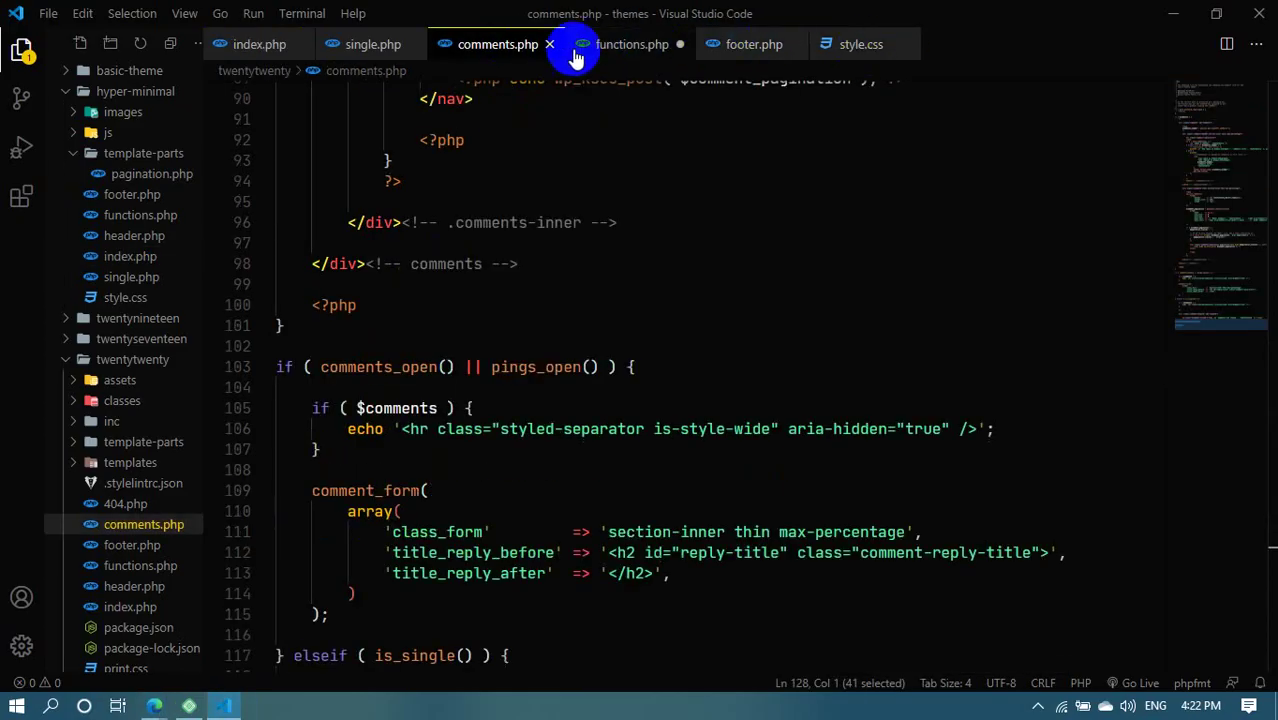
click(358, 50)
scroll(462, 428, down, 1)
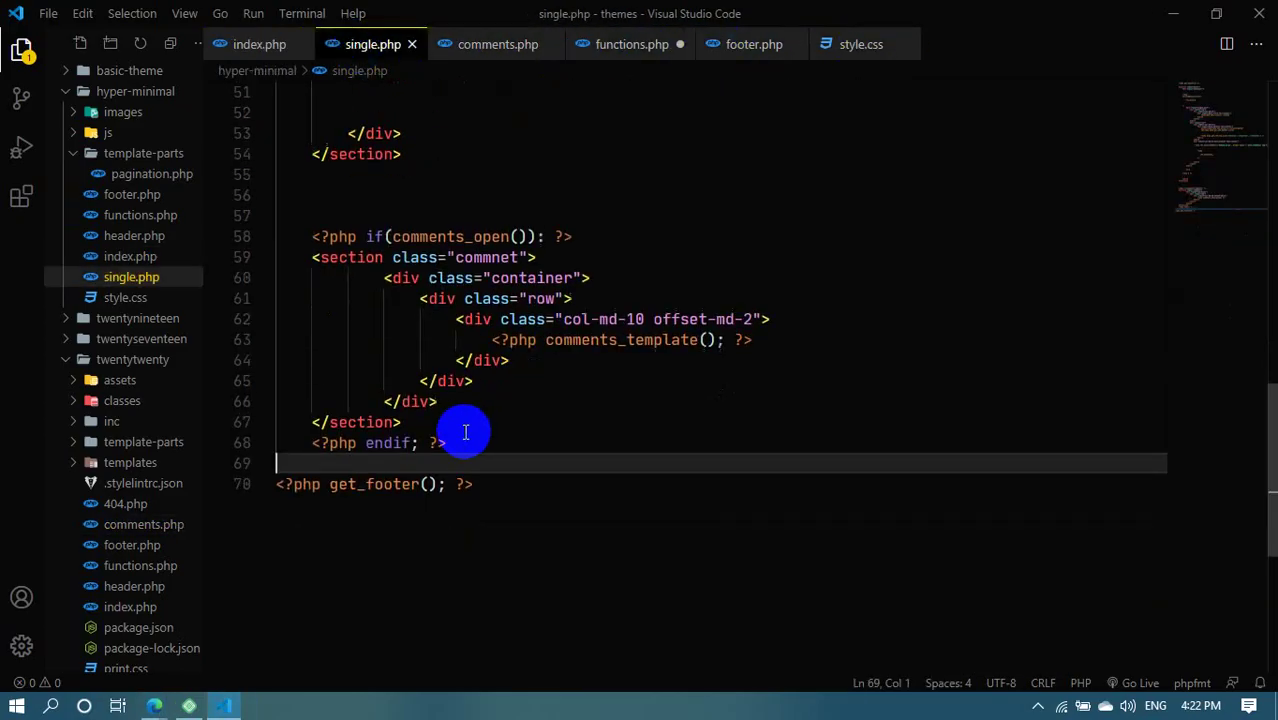
scroll(462, 397, up, 4)
scroll(462, 397, up, 5)
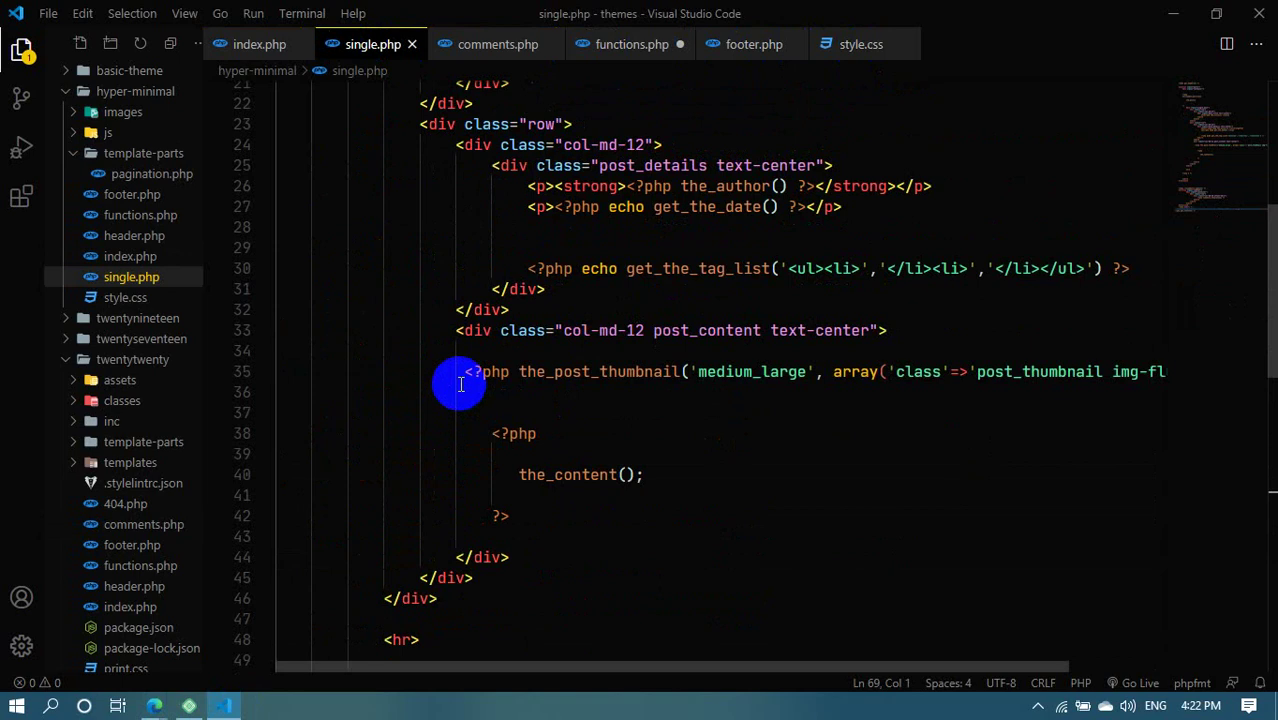
scroll(458, 382, up, 3)
scroll(456, 380, down, 14)
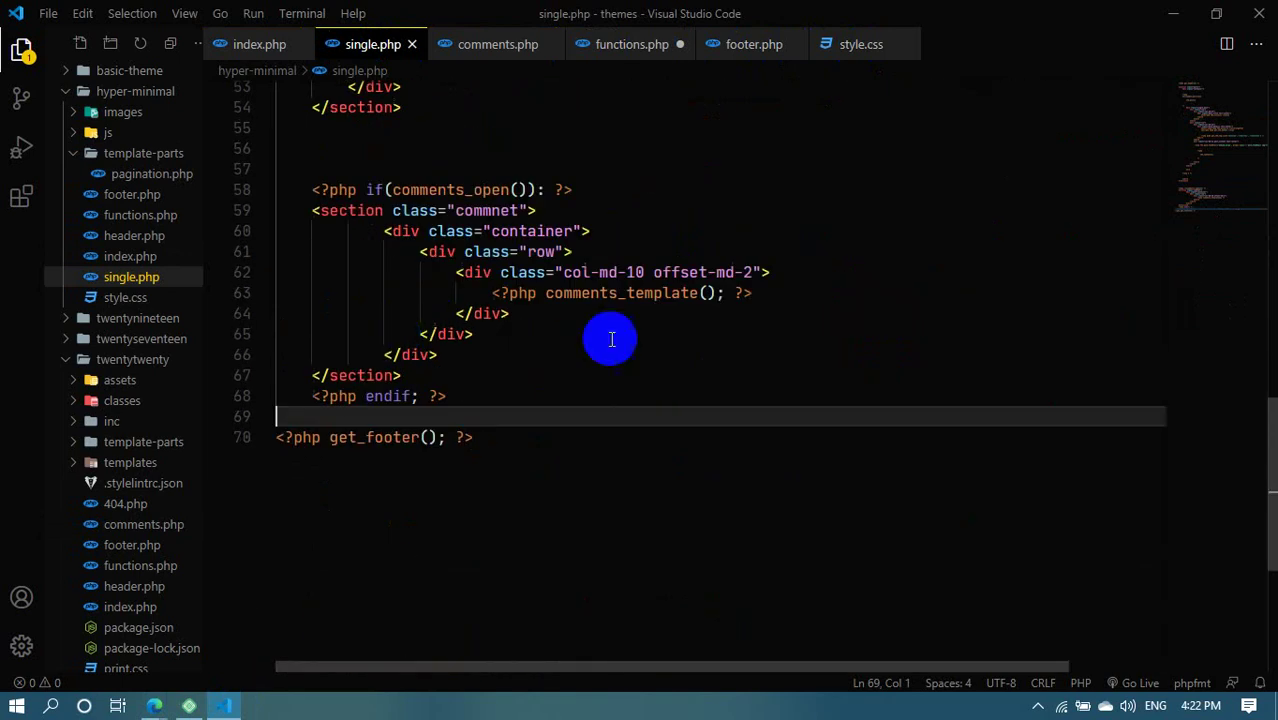
scroll(556, 399, down, 4)
scroll(633, 360, up, 3)
scroll(520, 372, up, 4)
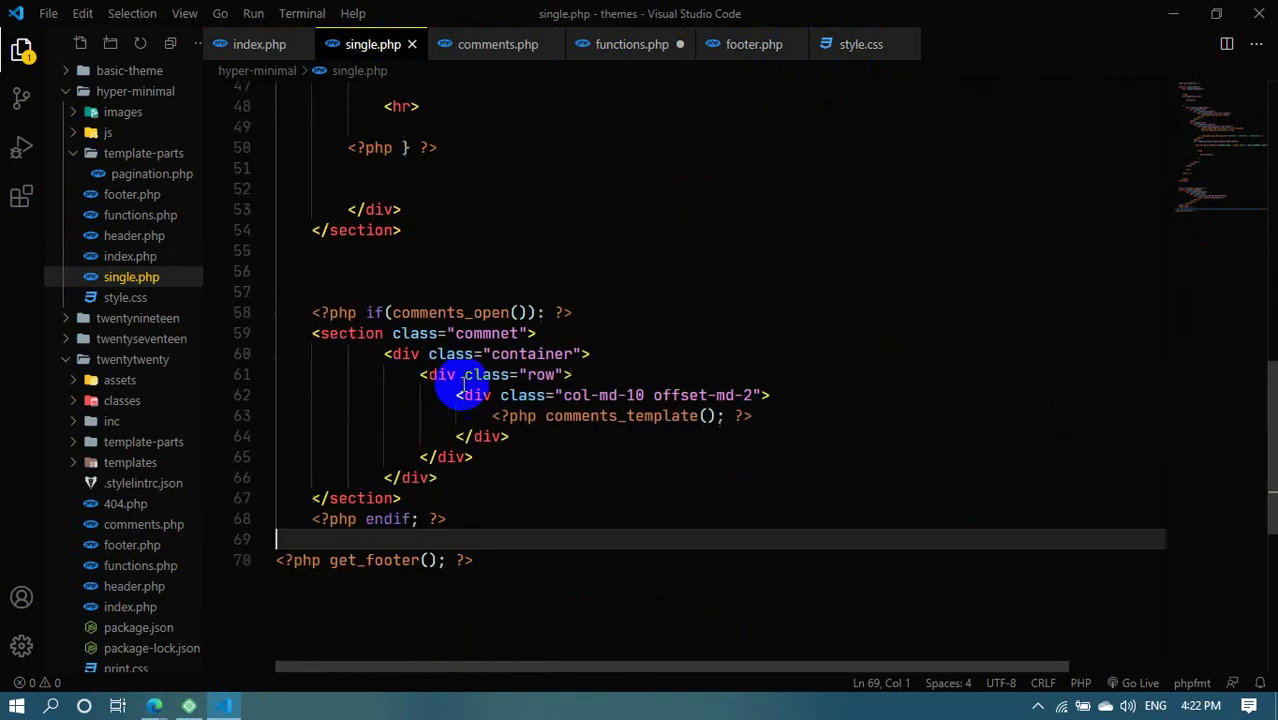
scroll(476, 380, up, 4)
scroll(476, 378, down, 3)
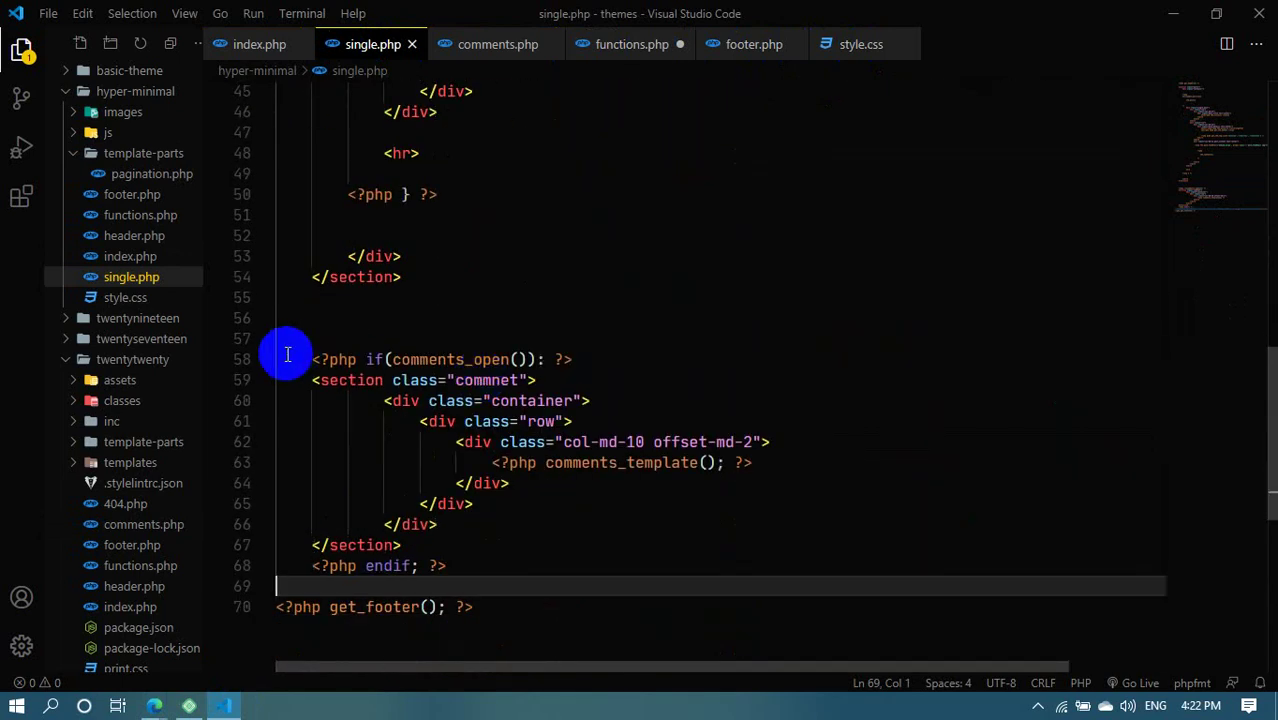
Examine the comments_open() condition in single.php and the comments_template() call inside its section
drag(300, 358, 474, 575)
click(520, 560)
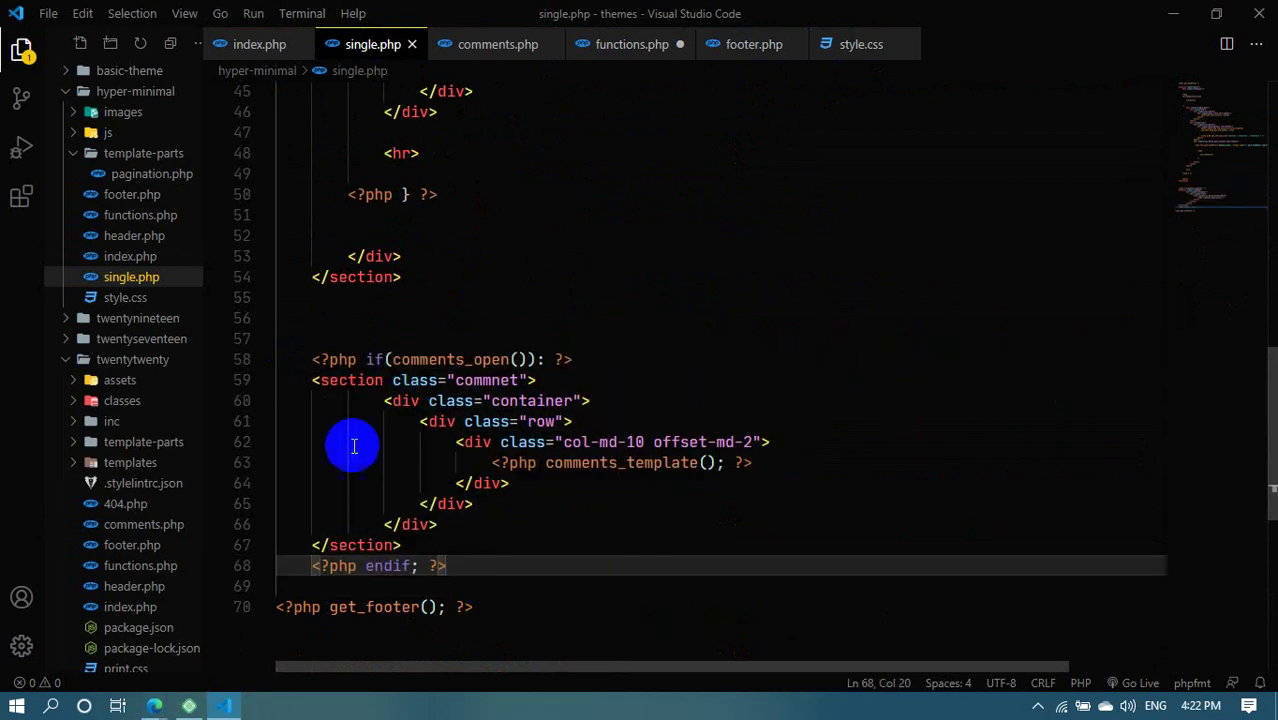
click(311, 380)
mouse_move(314, 384)
mouse_down()
mouse_move(428, 519)
mouse_move(489, 534)
mouse_move(502, 576)
mouse_move(414, 514)
mouse_move(308, 374)
mouse_up()
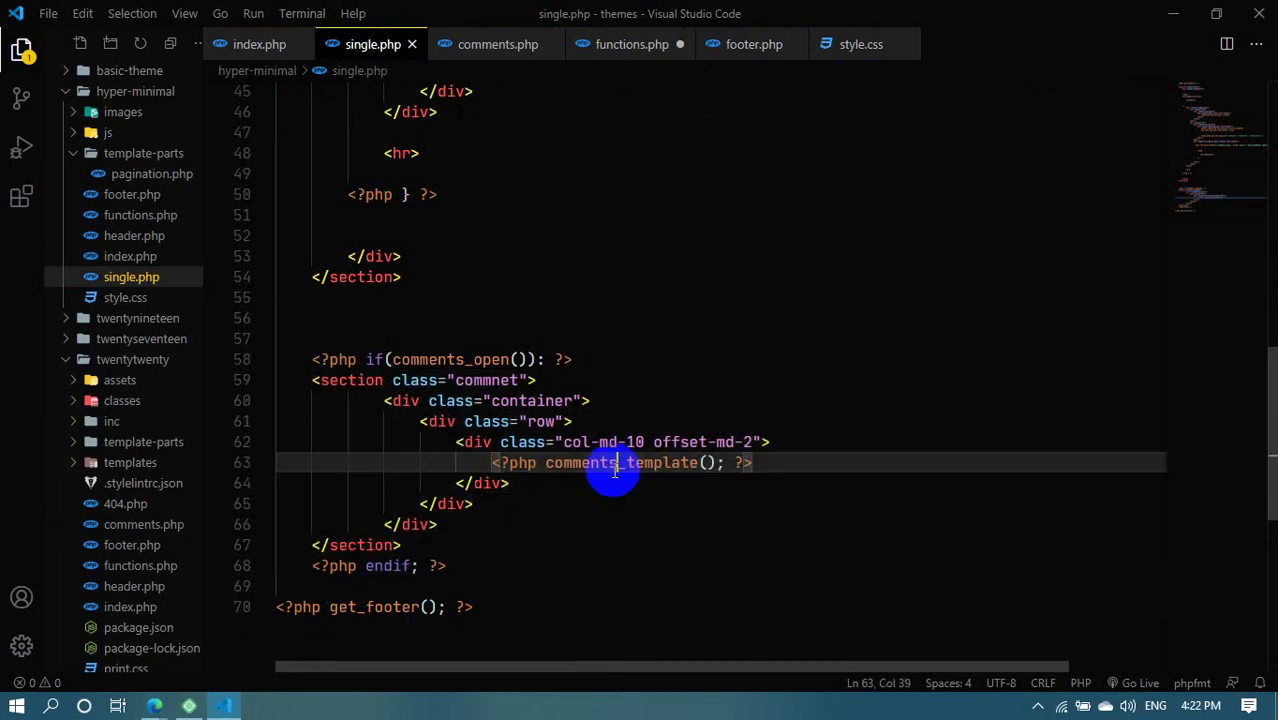
double_click(610, 468)
drag(716, 462, 618, 462)
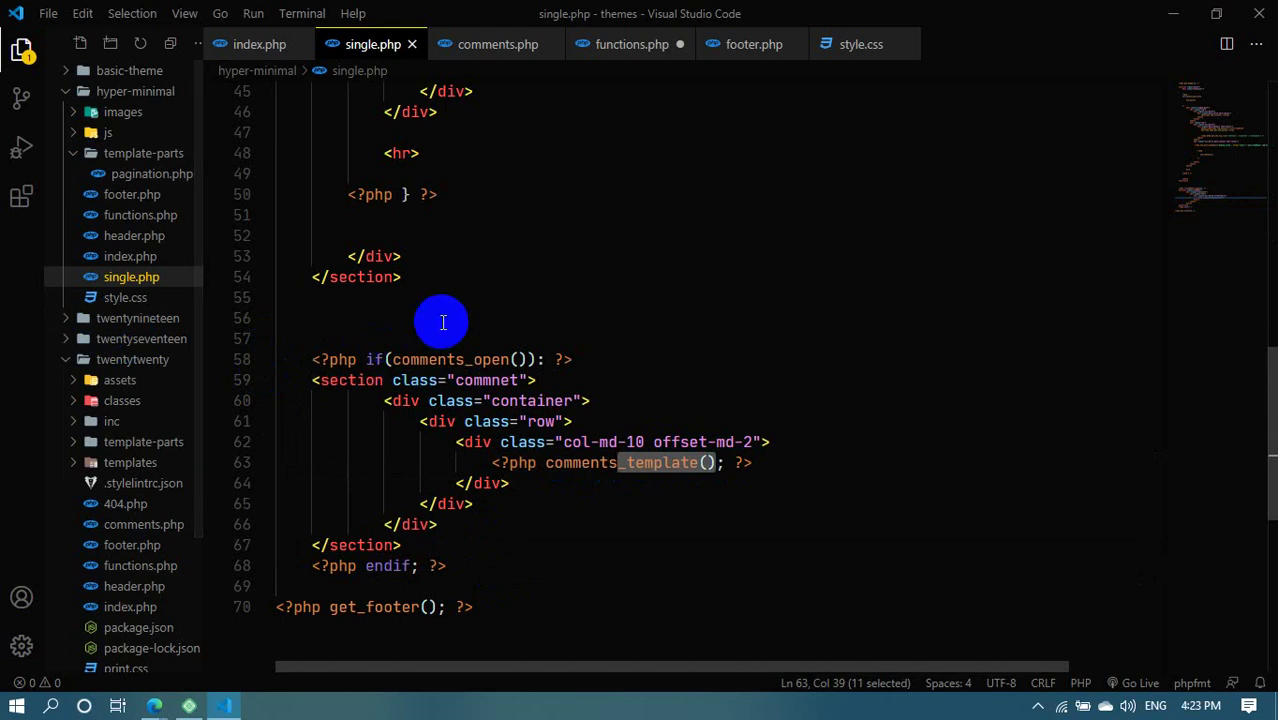
scroll(442, 320, down, 3)
scroll(491, 300, up, 10)
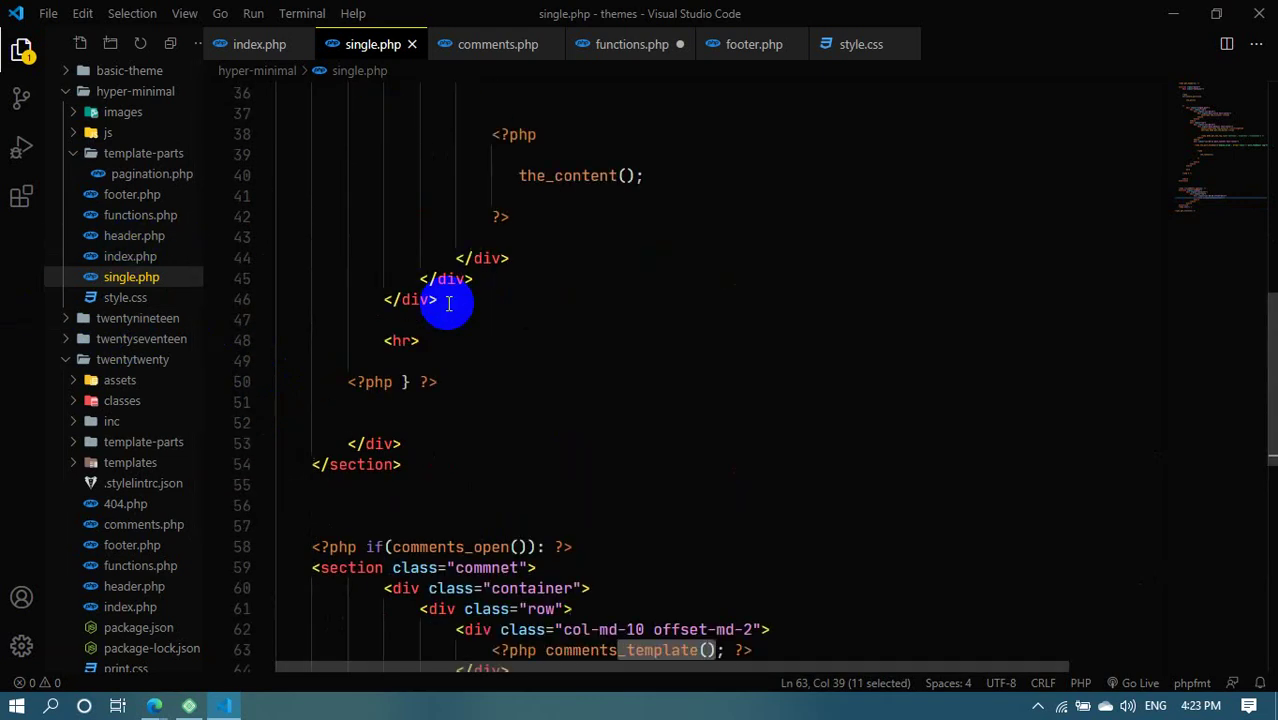
scroll(551, 326, down, 6)
scroll(594, 300, down, 1)
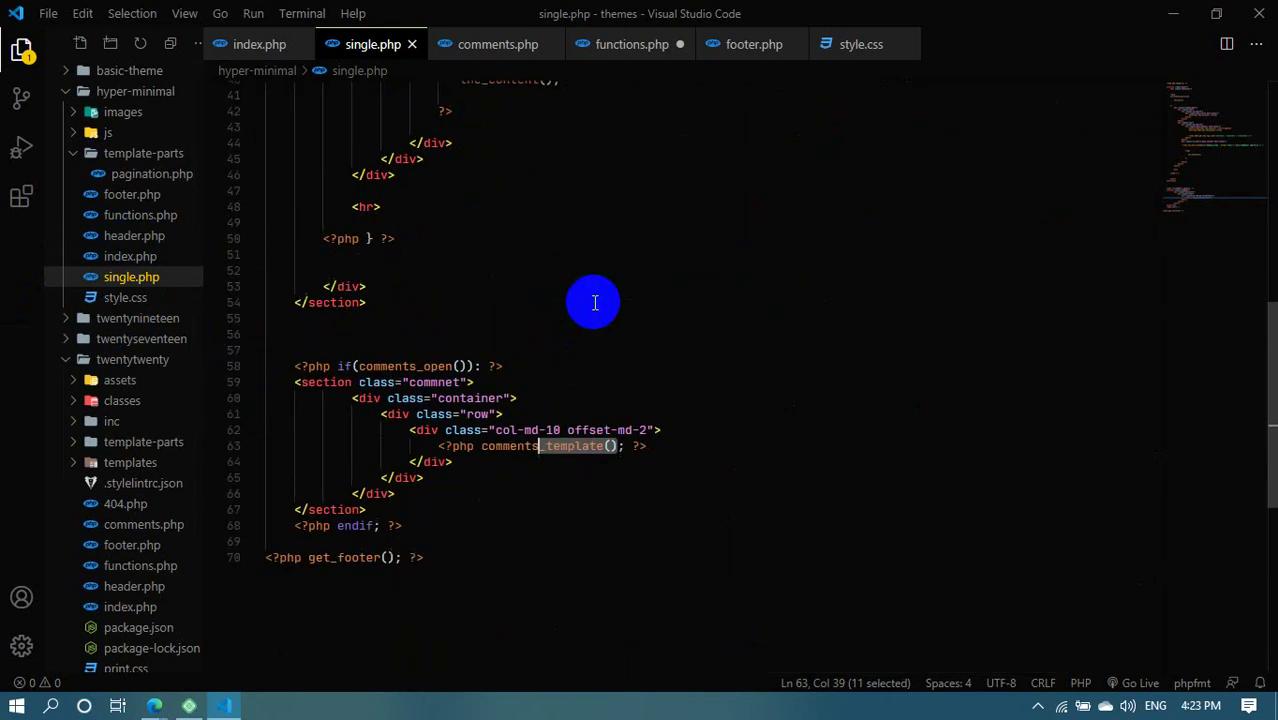
scroll(508, 280, up, 10)
Save functions.php, review its theme support and asset functions, and return to index.php
click(605, 45)
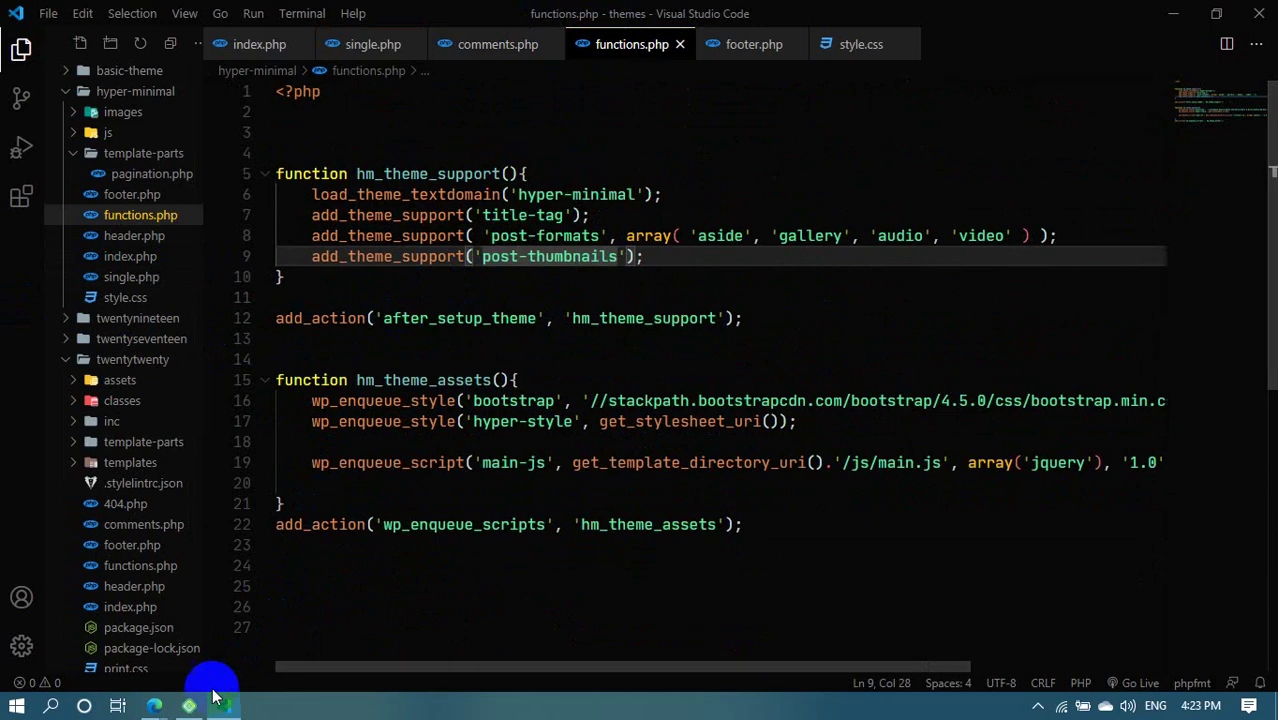
mouse_move(154, 706)
click(128, 652)
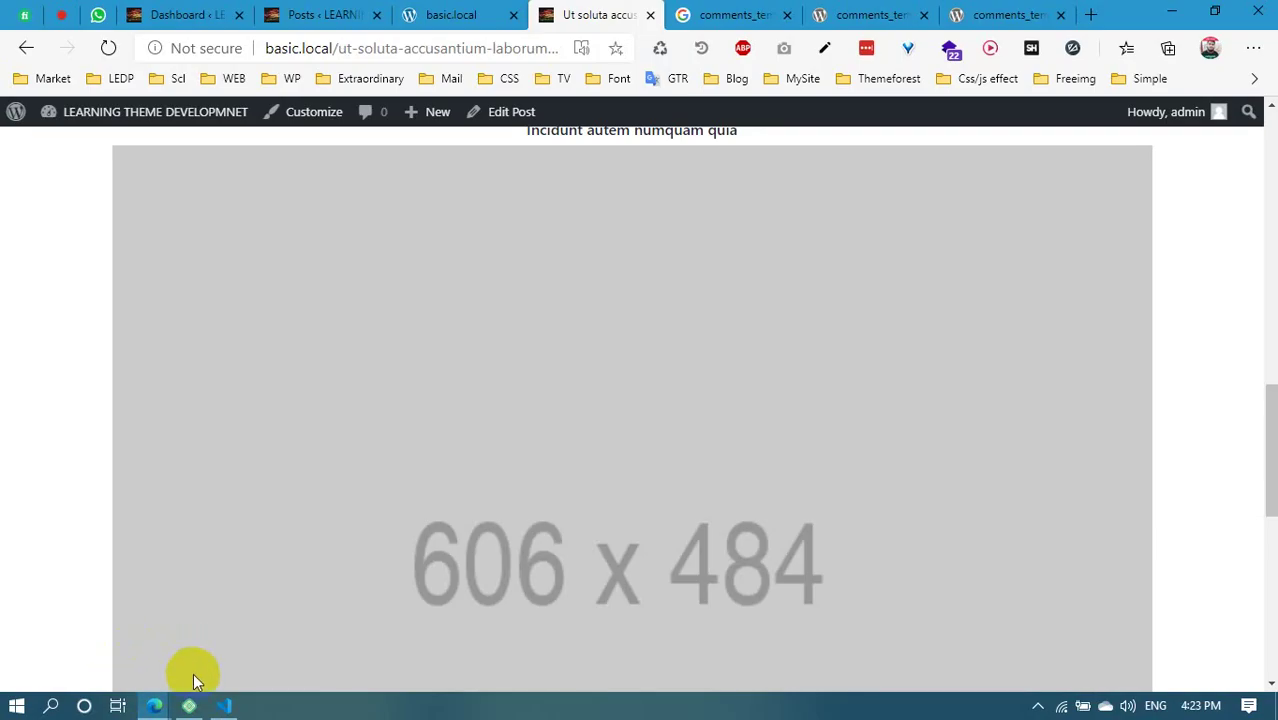
click(223, 706)
scroll(497, 316, down, 3)
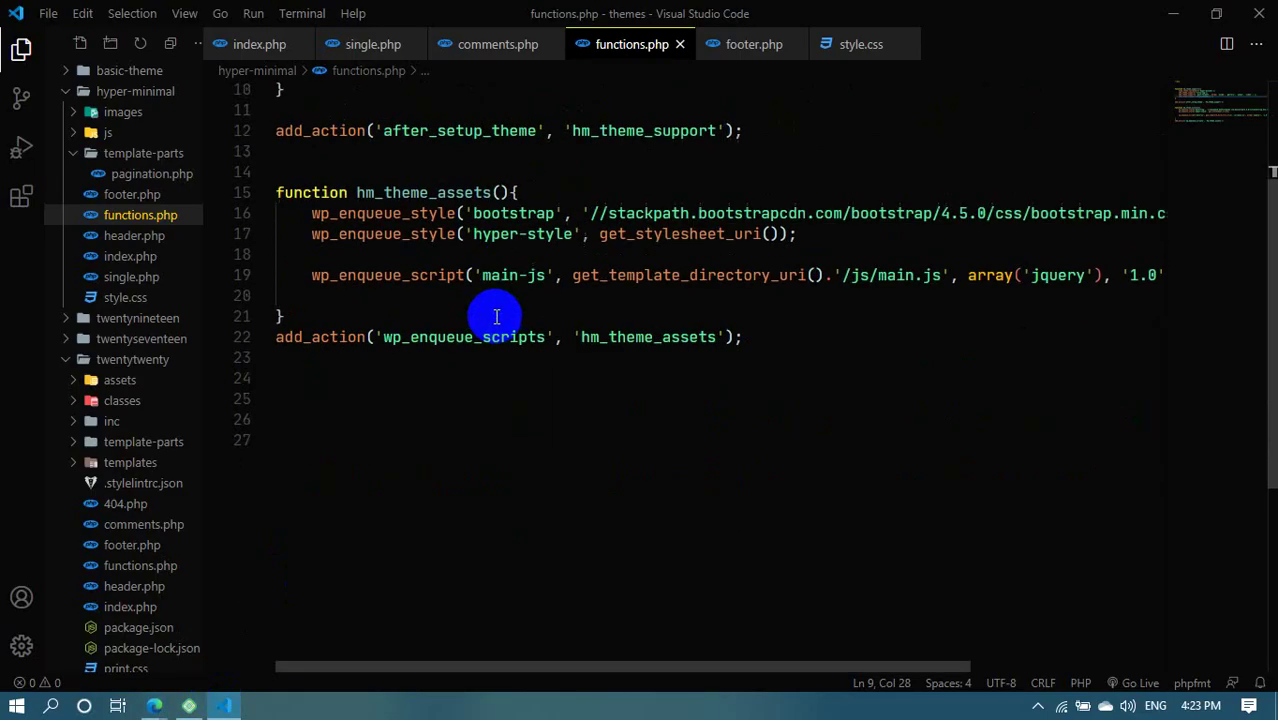
scroll(495, 314, up, 2)
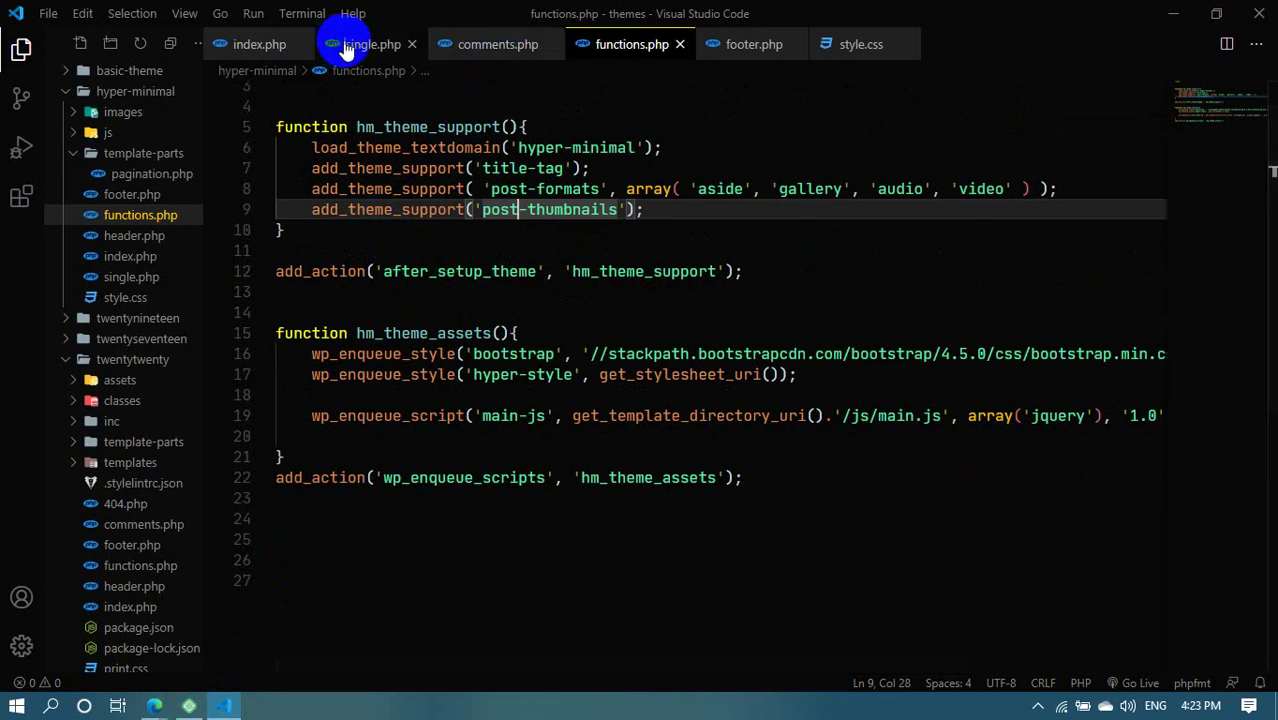
click(270, 47)
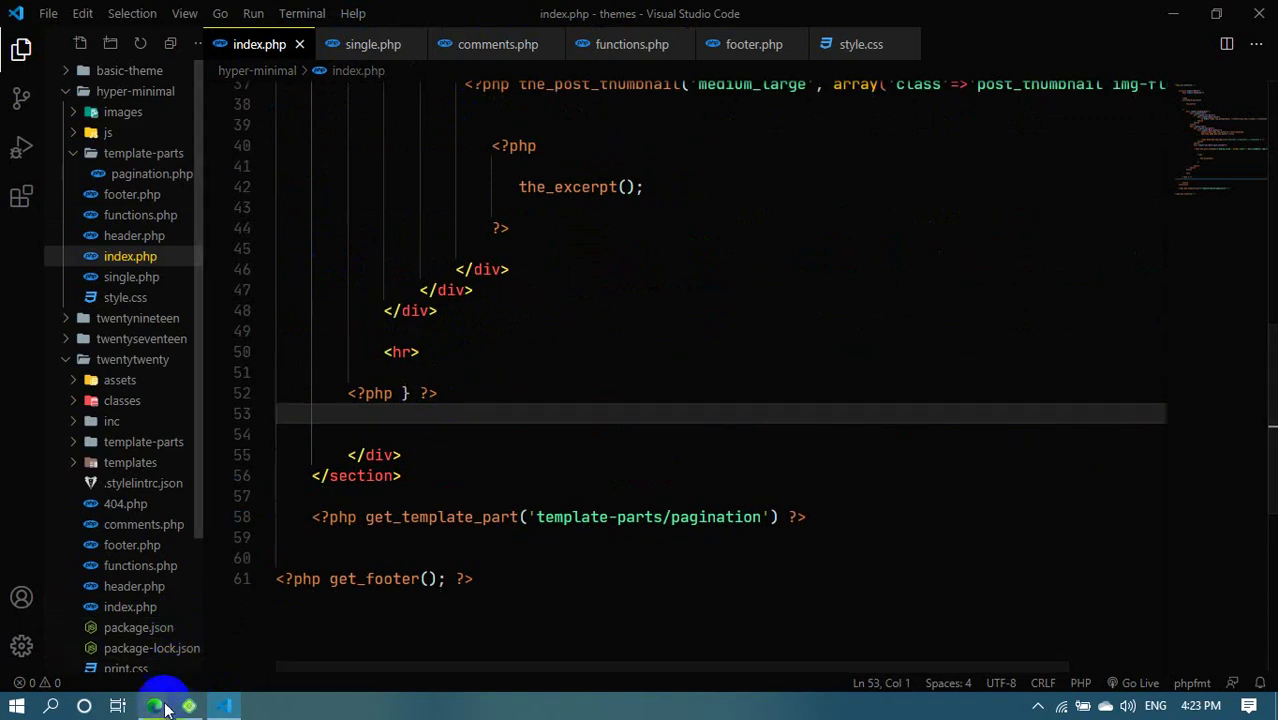
Switch to the browser's blog page and open the site's WordPress dashboard from it
mouse_move(154, 705)
click(109, 625)
click(462, 12)
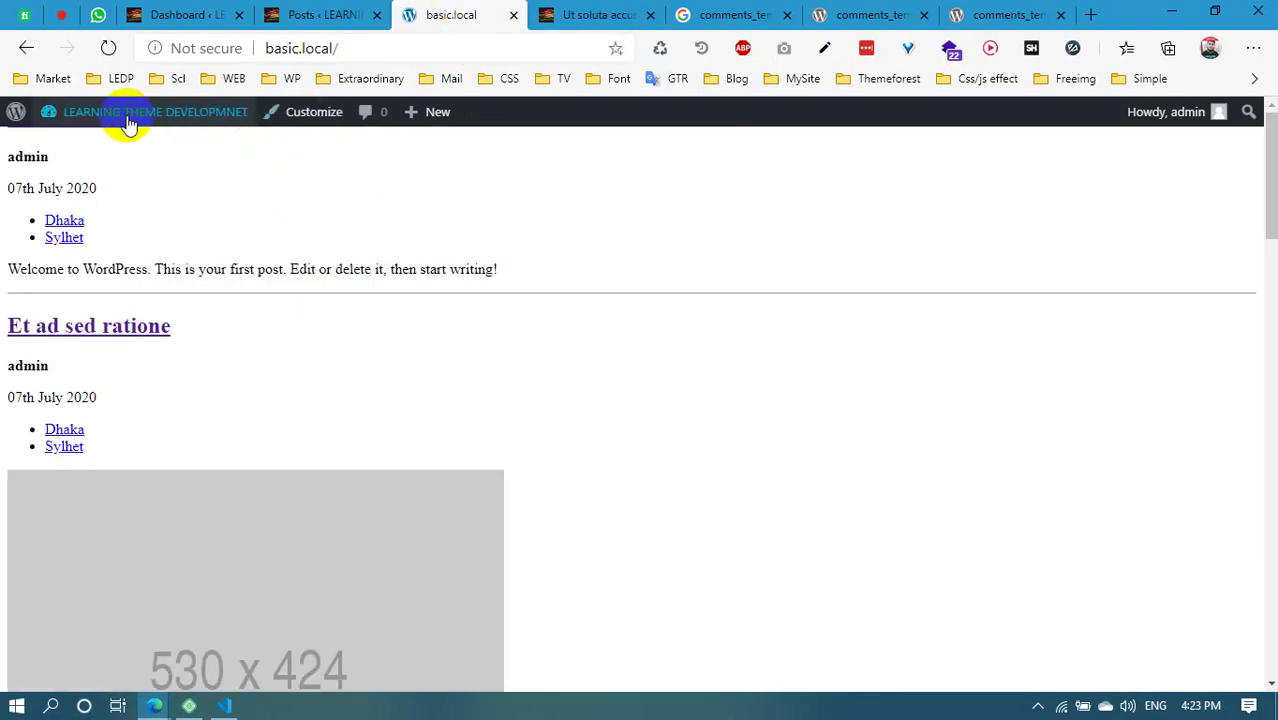
mouse_move(120, 124)
click(64, 145)
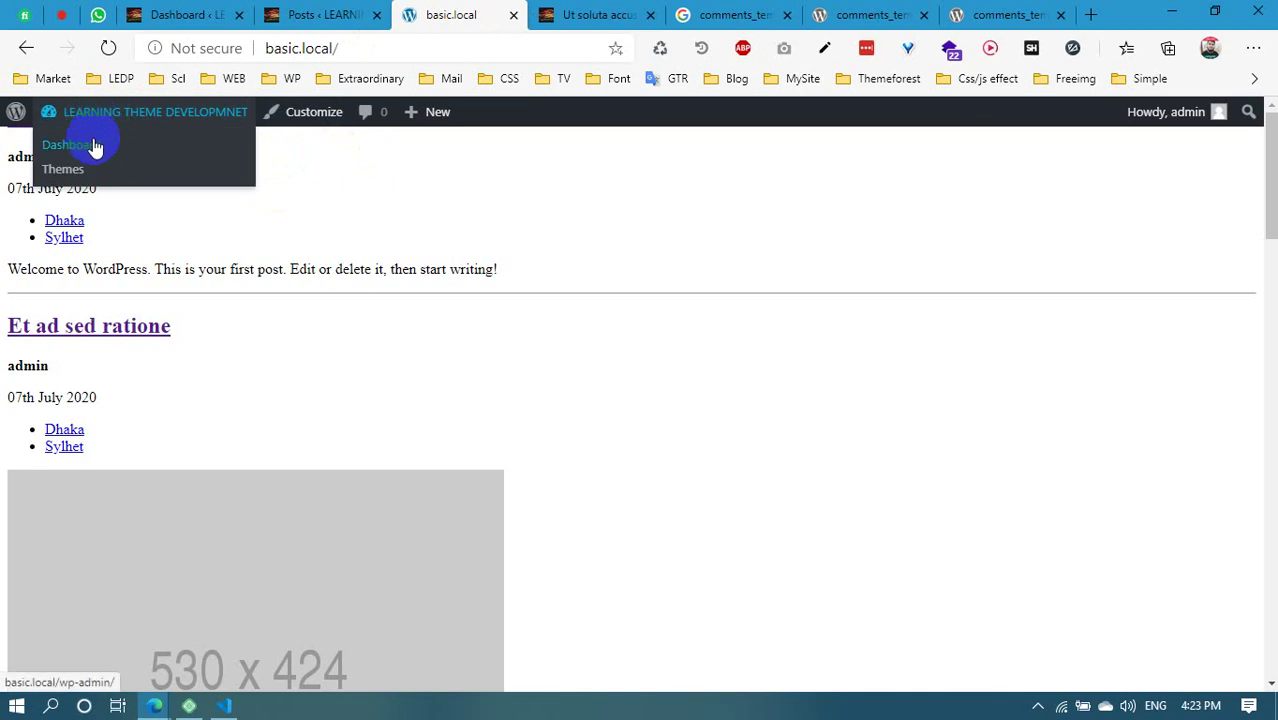
click(94, 143)
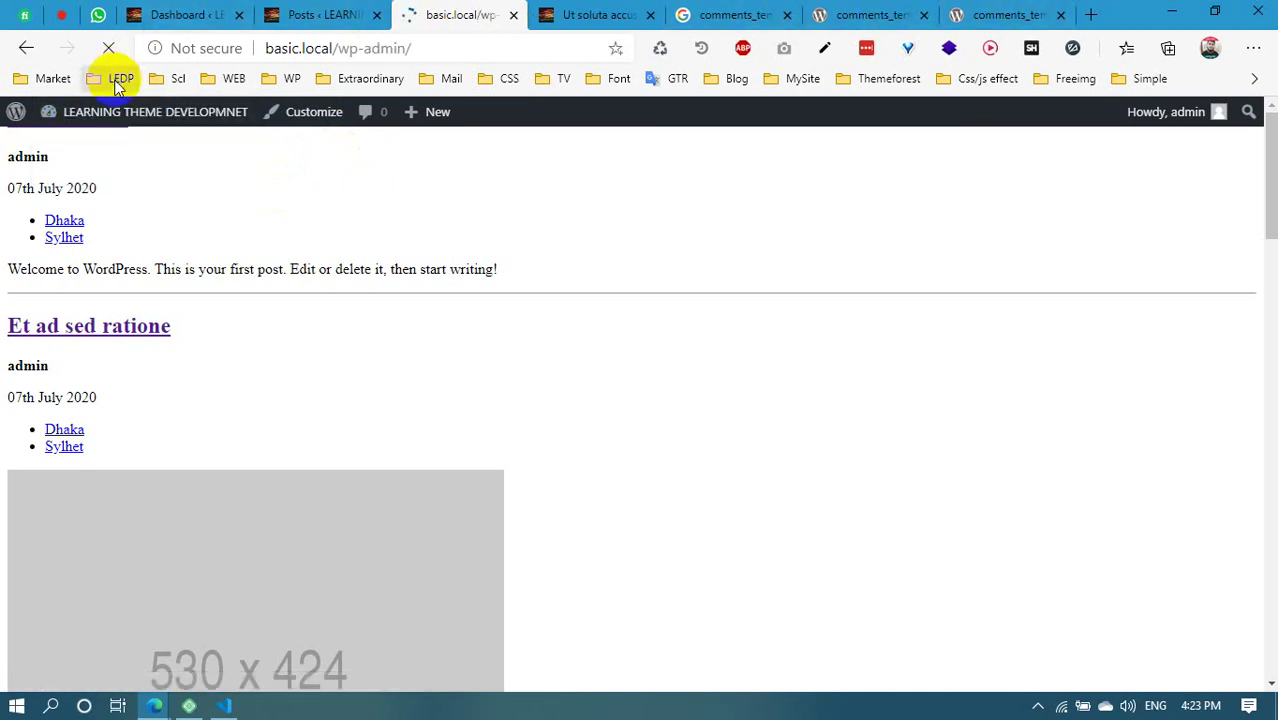
Return to the posts administration page, open the Themes page and look through the installed themes
click(338, 12)
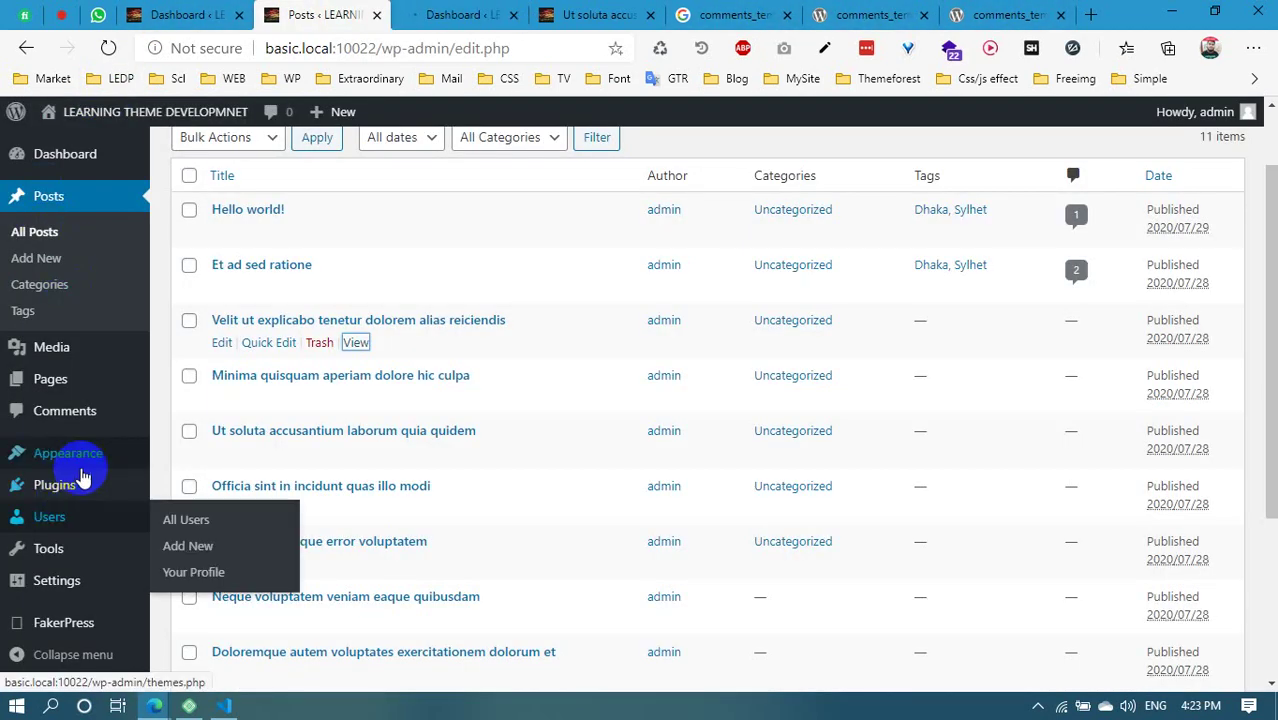
scroll(83, 471, down, 3)
mouse_move(85, 452)
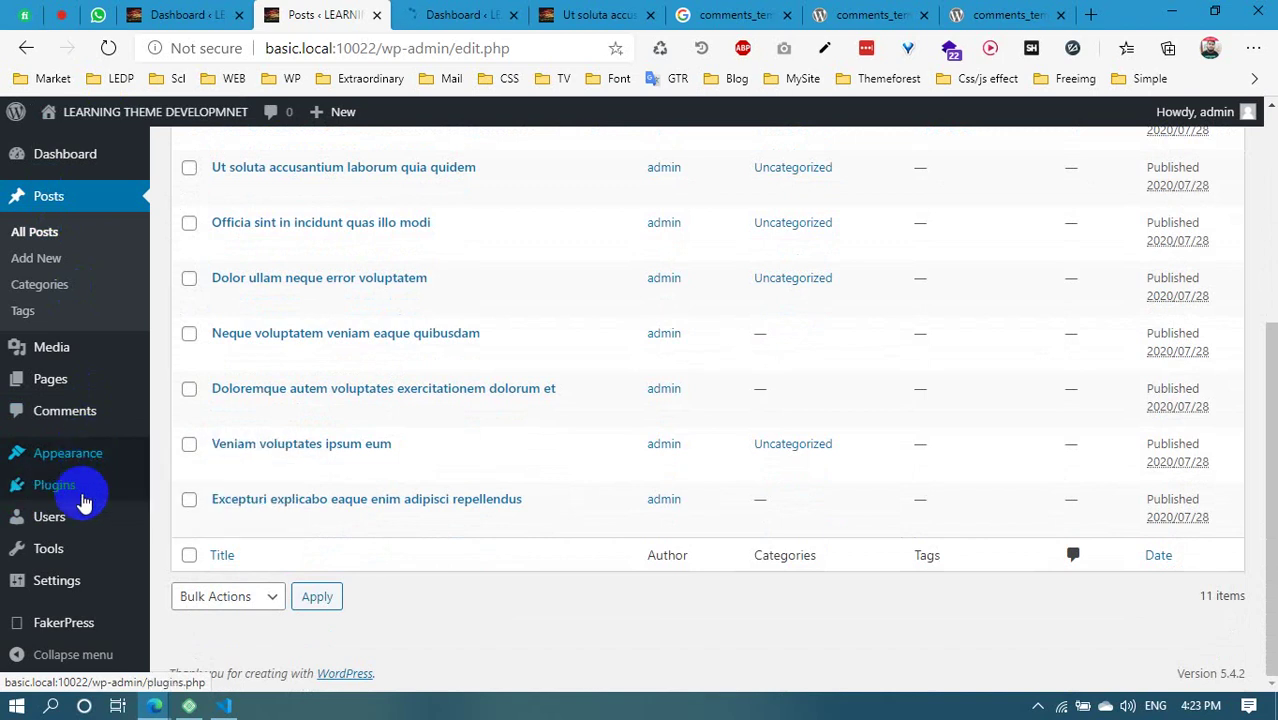
click(208, 462)
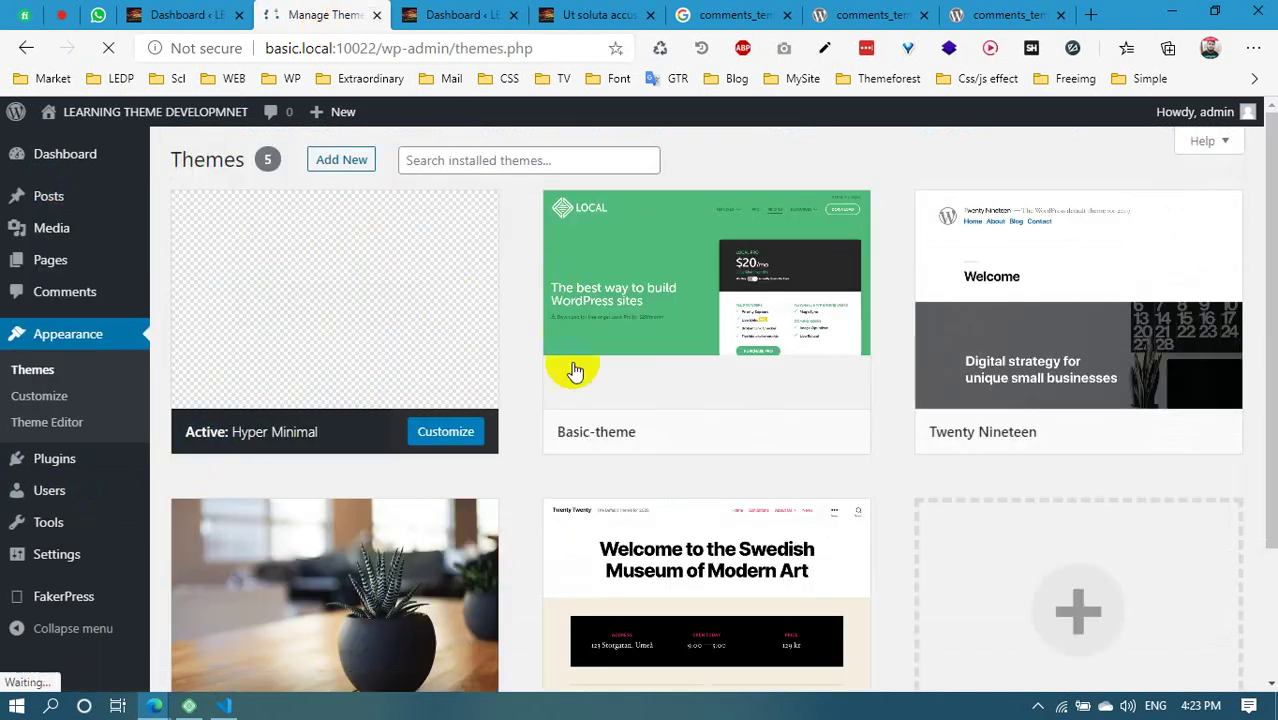
scroll(100, 543, down, 1)
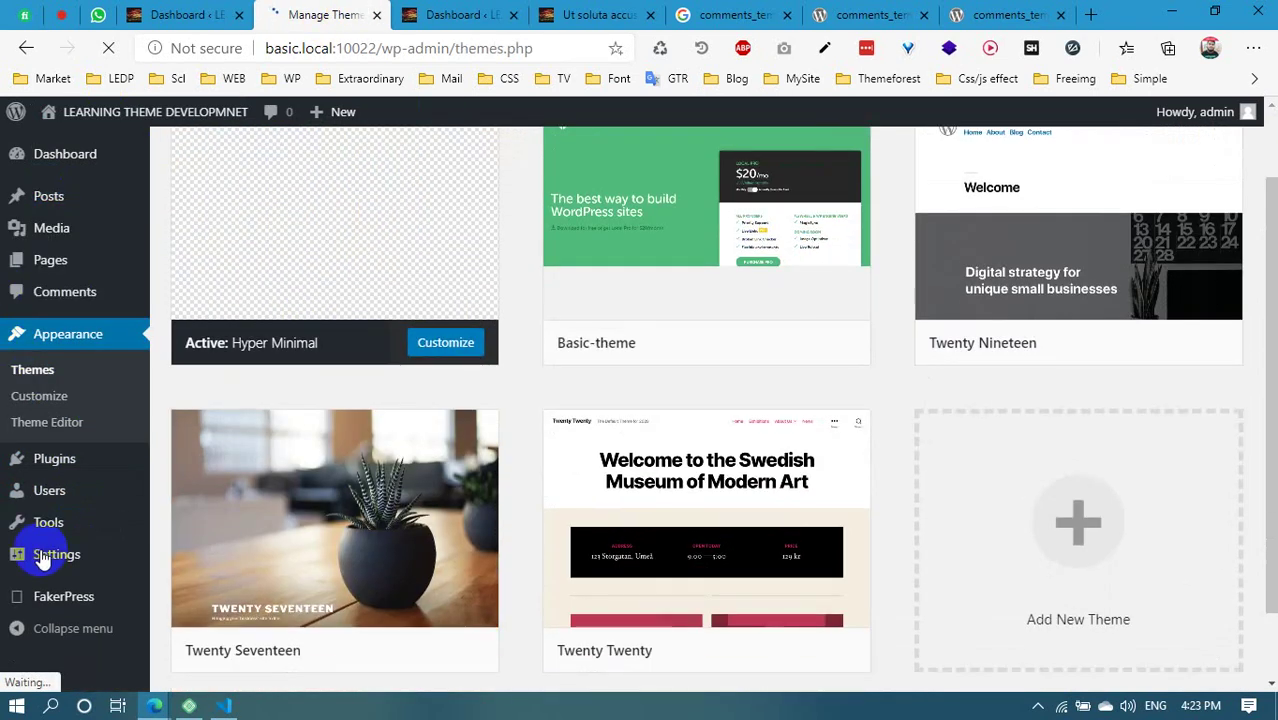
Open the General settings and examine the mS part of the custom date format
mouse_move(48, 556)
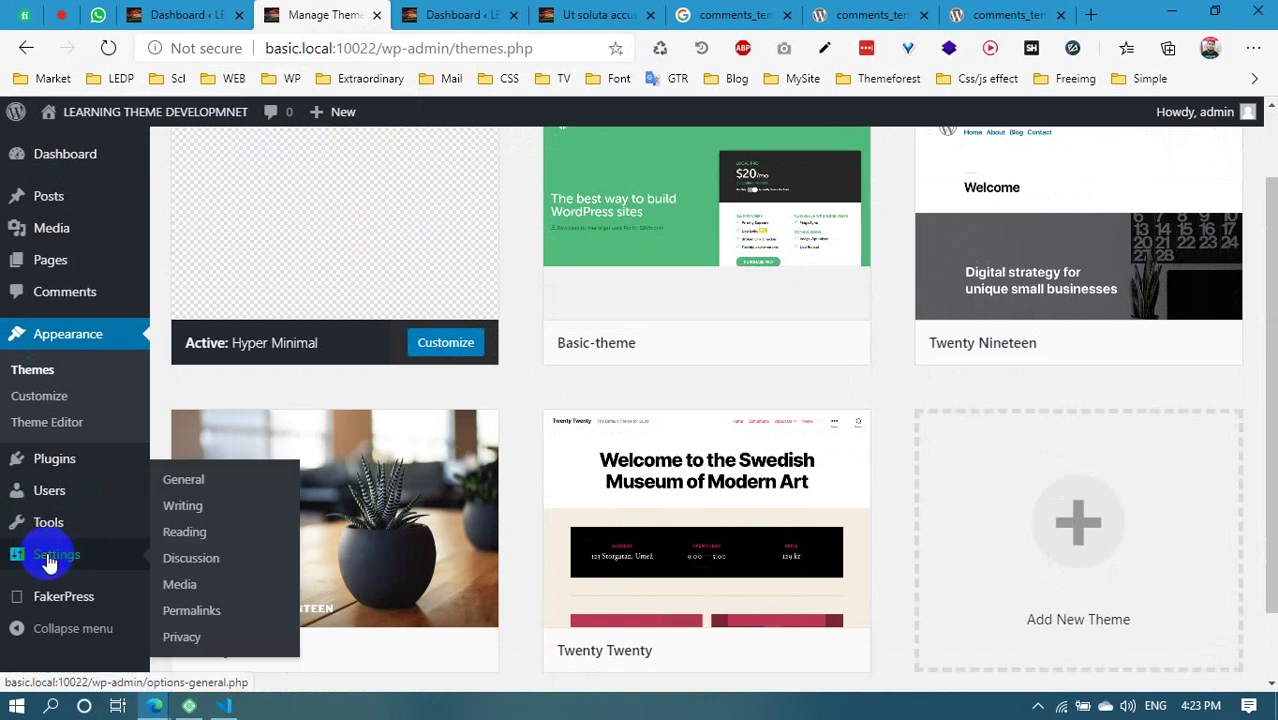
click(204, 476)
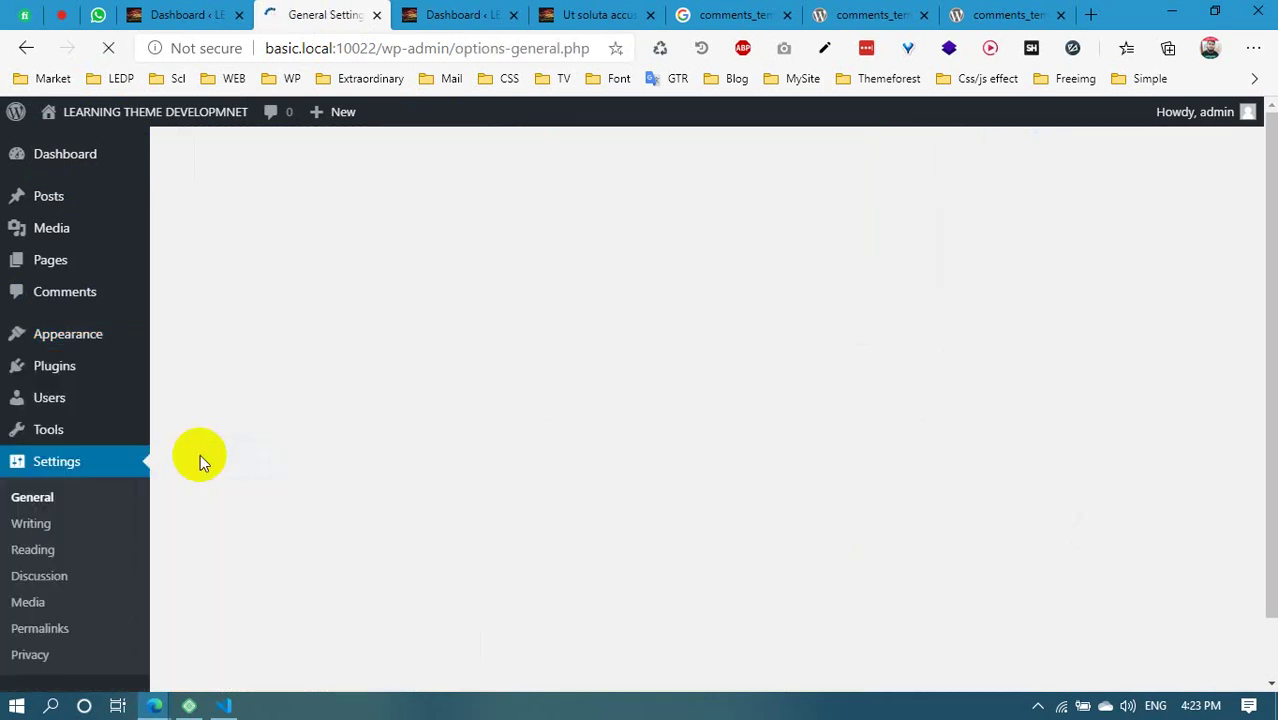
scroll(440, 418, down, 4)
scroll(440, 418, down, 3)
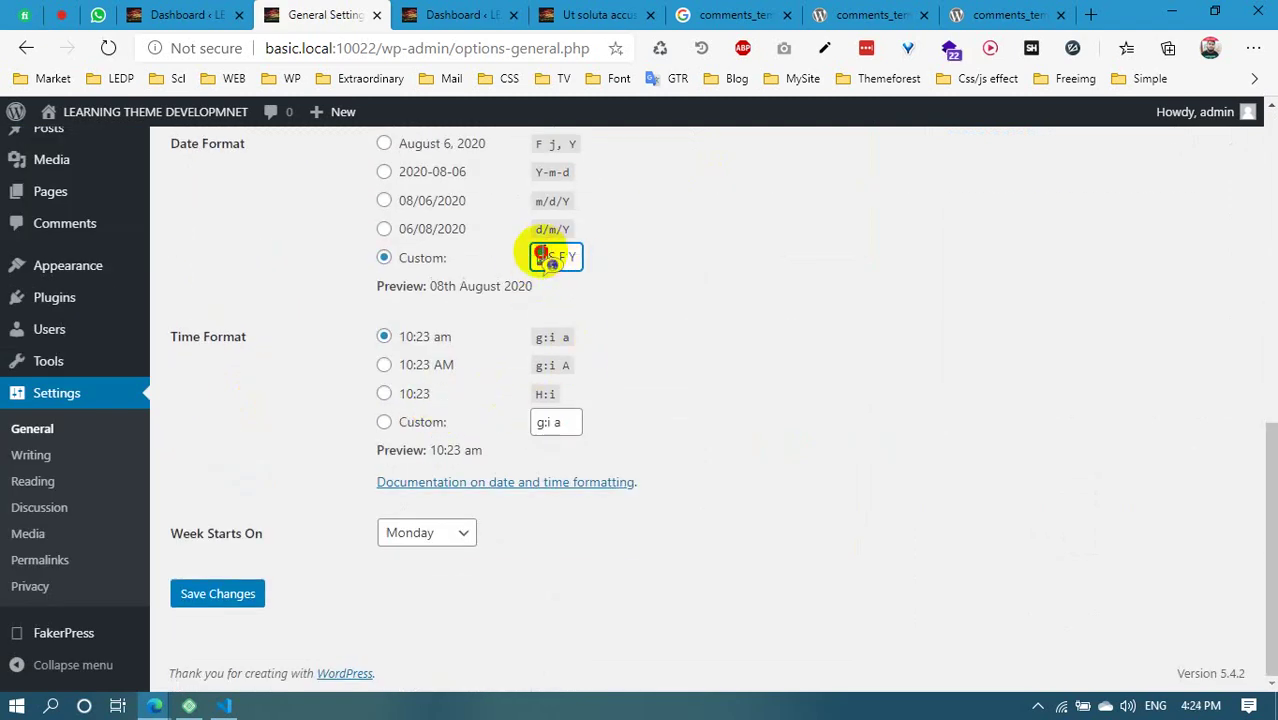
key(shift+Tab)
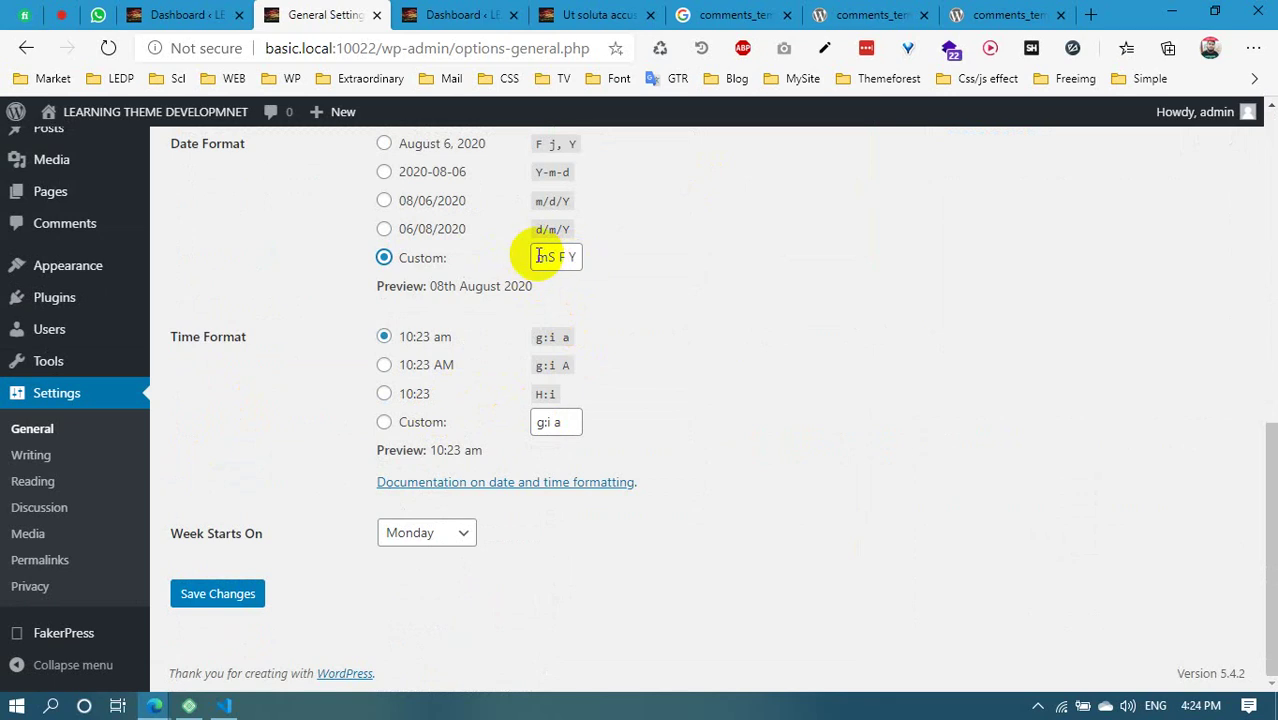
click(550, 266)
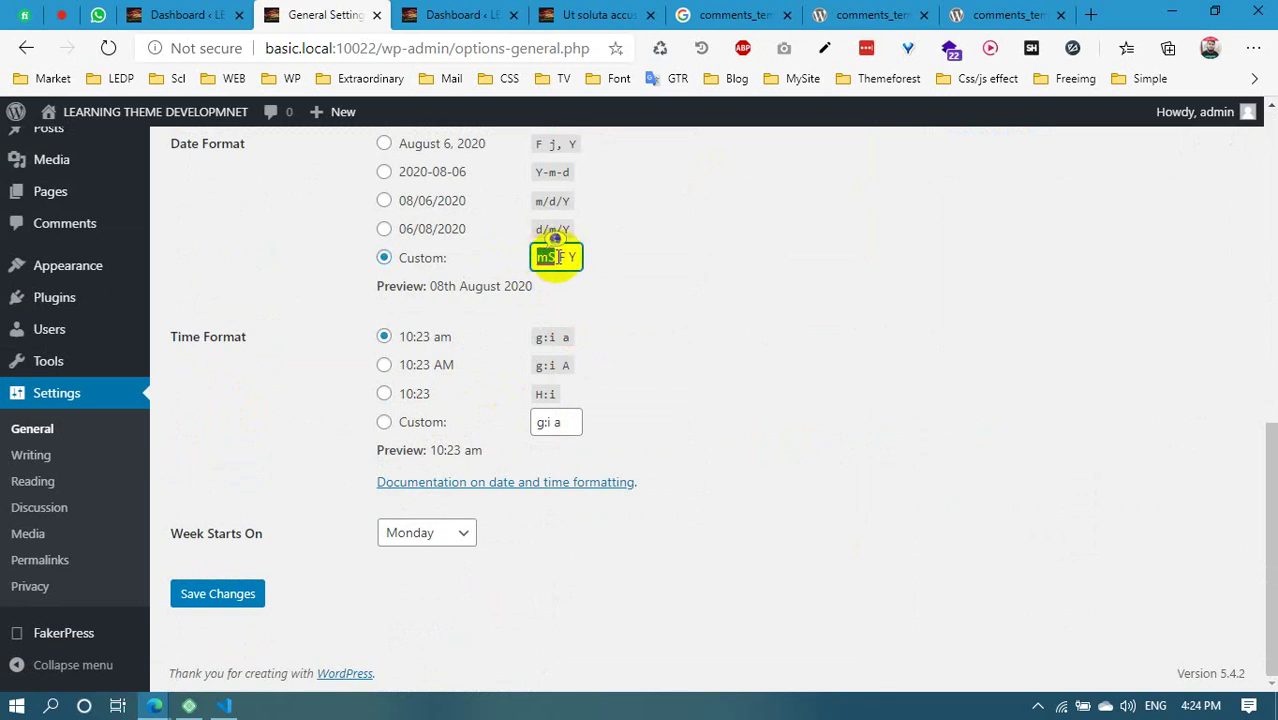
Open a new browser tab, return to the General settings and examine the F character in the custom date format
click(1087, 12)
click(198, 13)
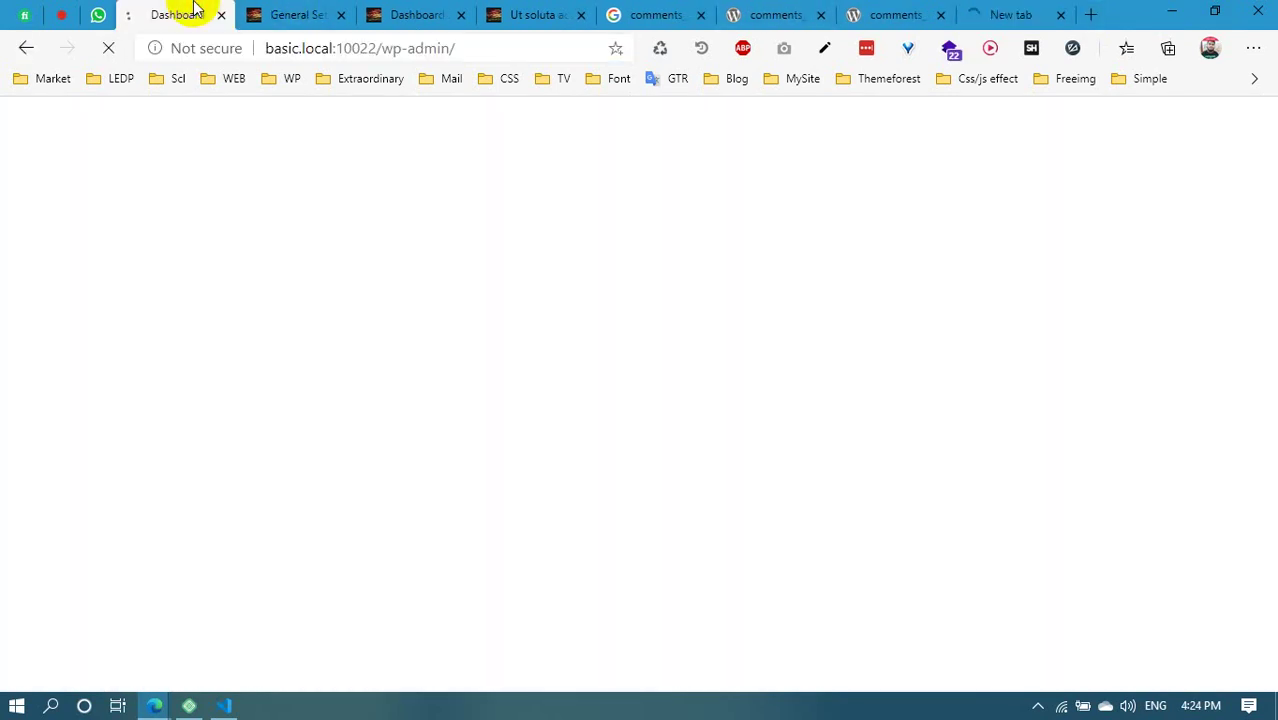
click(338, 10)
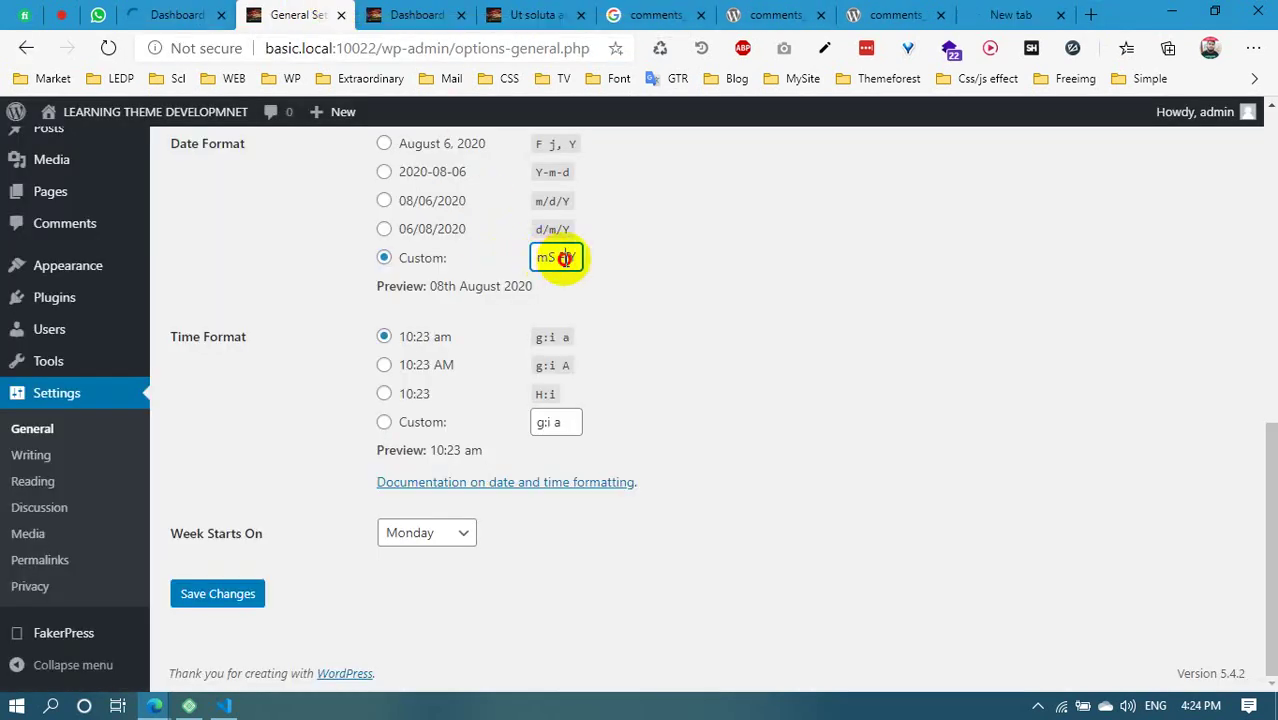
drag(559, 258, 575, 262)
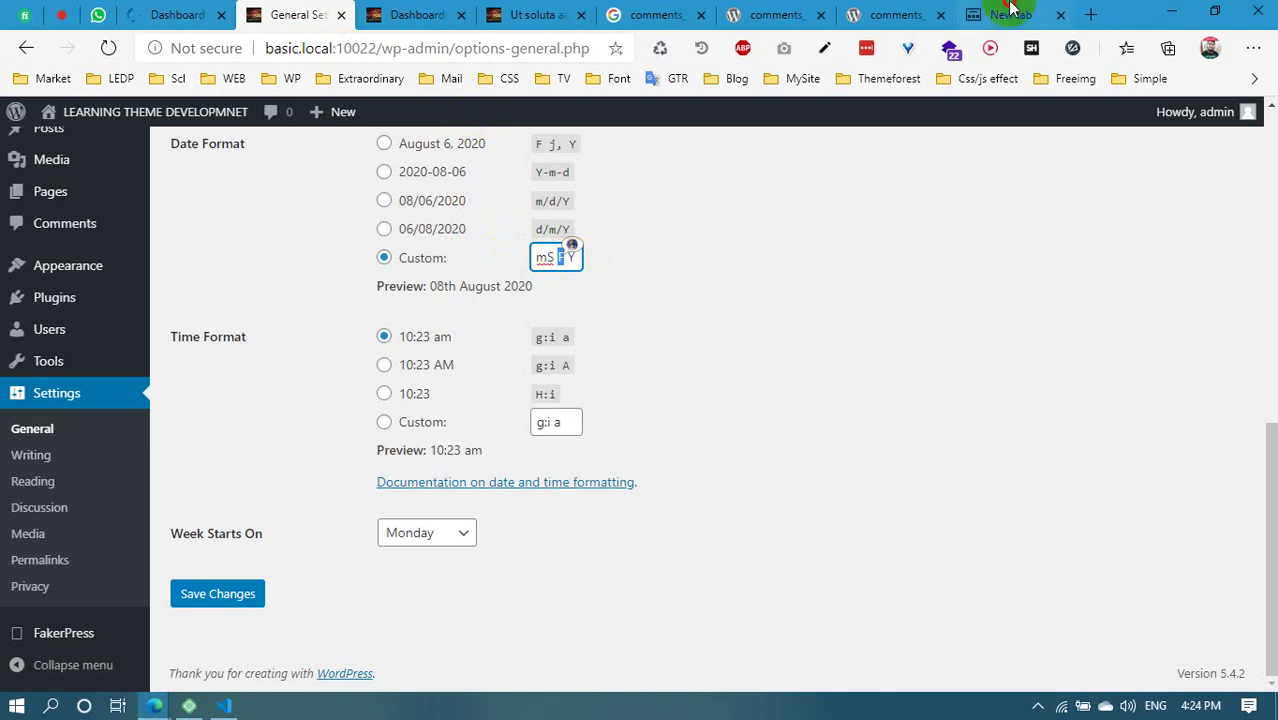
Search for "date format wordpress" and open WordPress.org's Formatting Date and Time article at its format character table
click(1008, 14)
text(date)
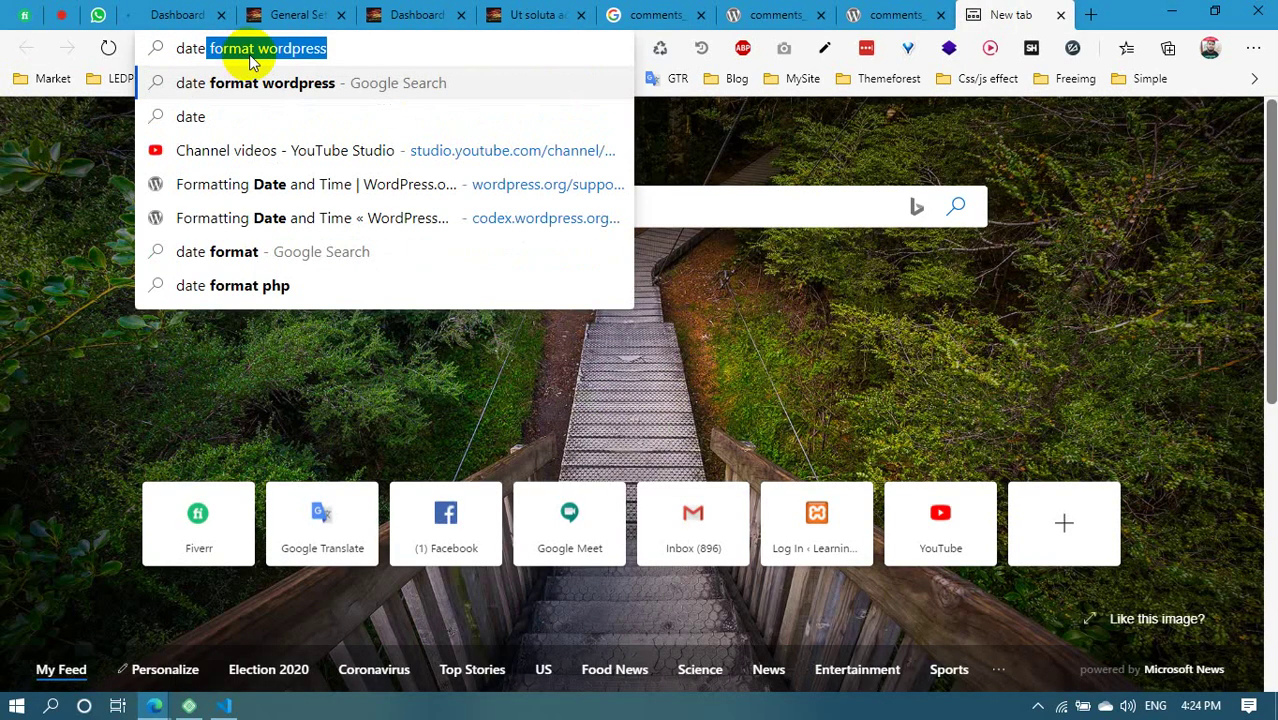
key(Return)
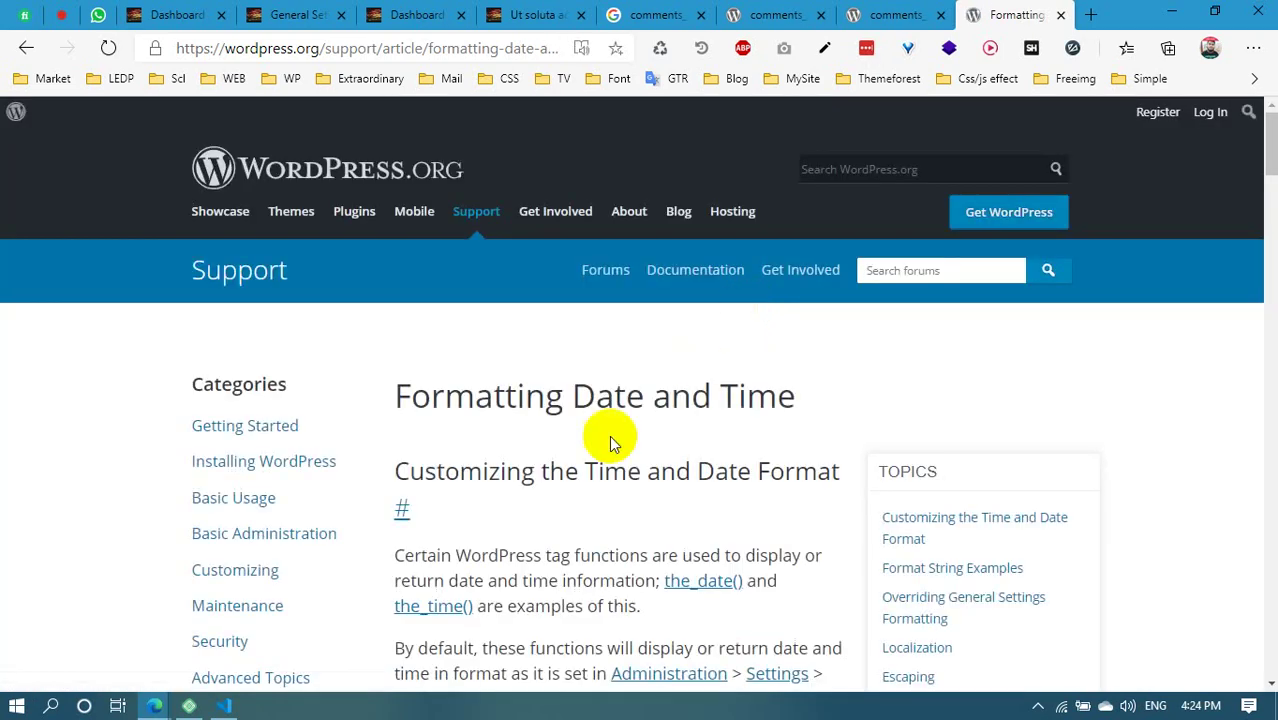
scroll(376, 500, down, 6)
scroll(376, 500, down, 8)
scroll(518, 476, up, 2)
scroll(518, 476, down, 2)
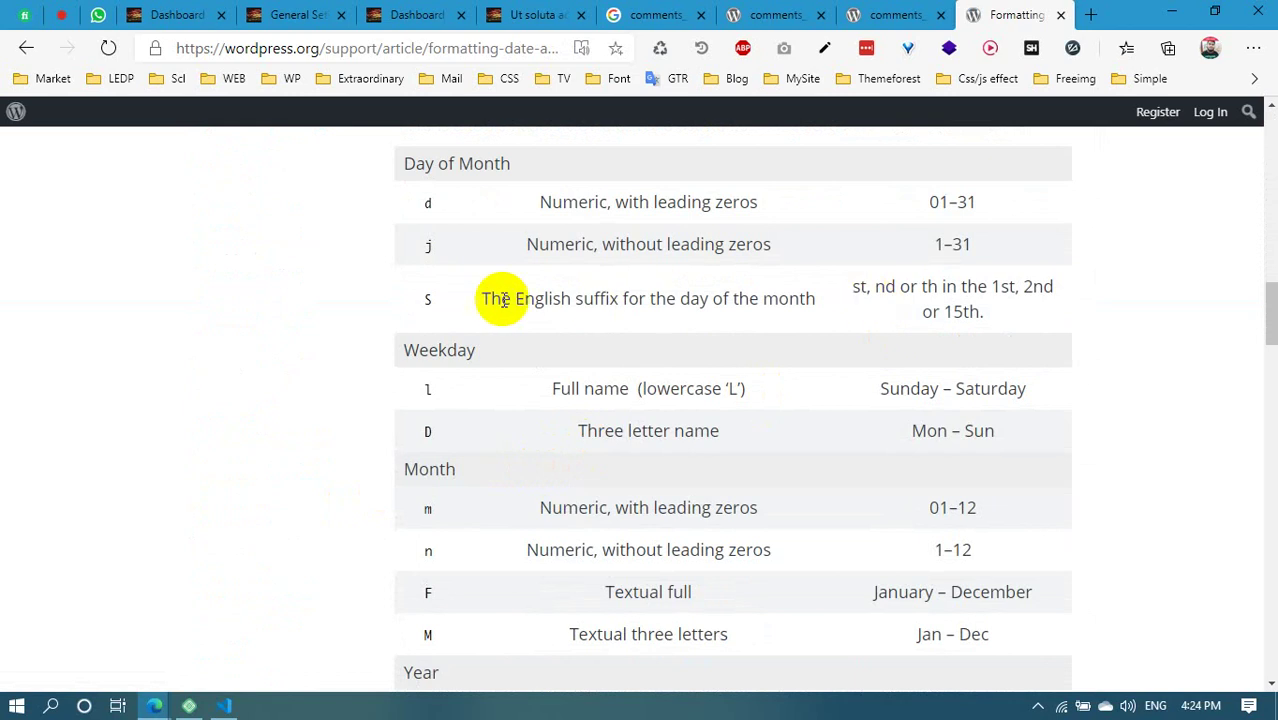
Examine the S character's row under Day of Month and its st, nd and th suffixes
drag(434, 297, 415, 299)
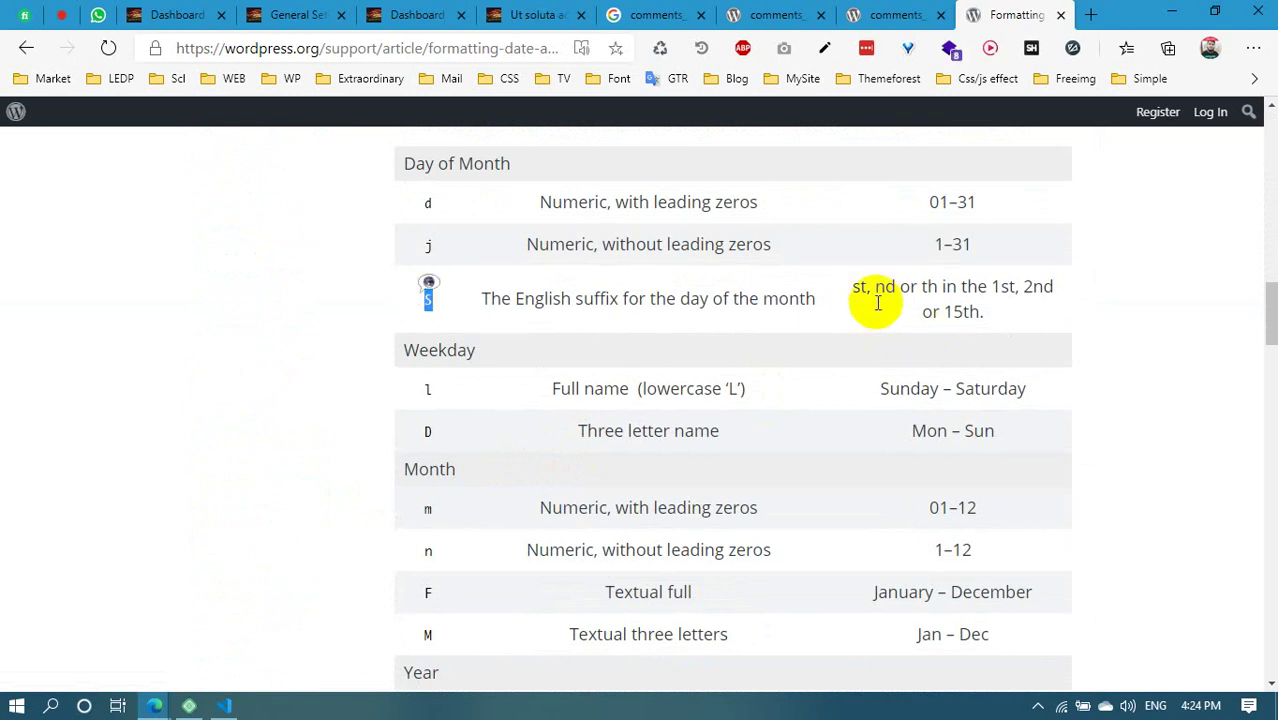
drag(853, 289, 867, 293)
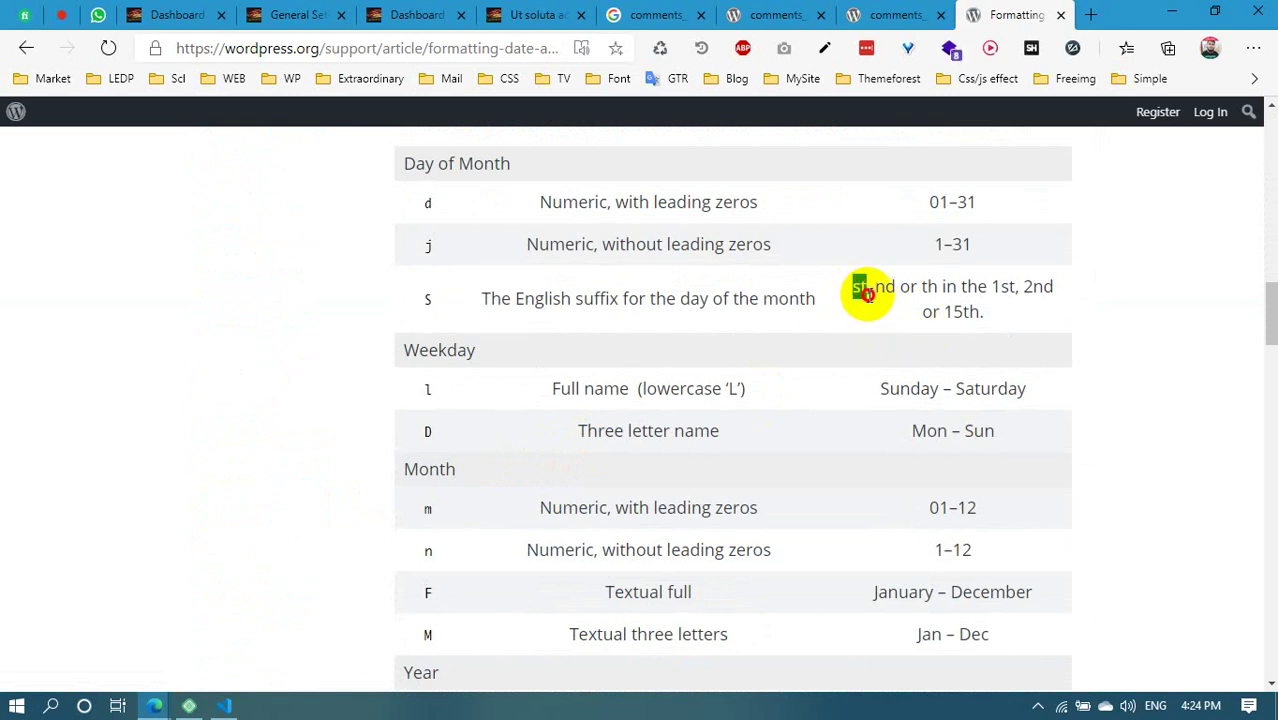
double_click(929, 288)
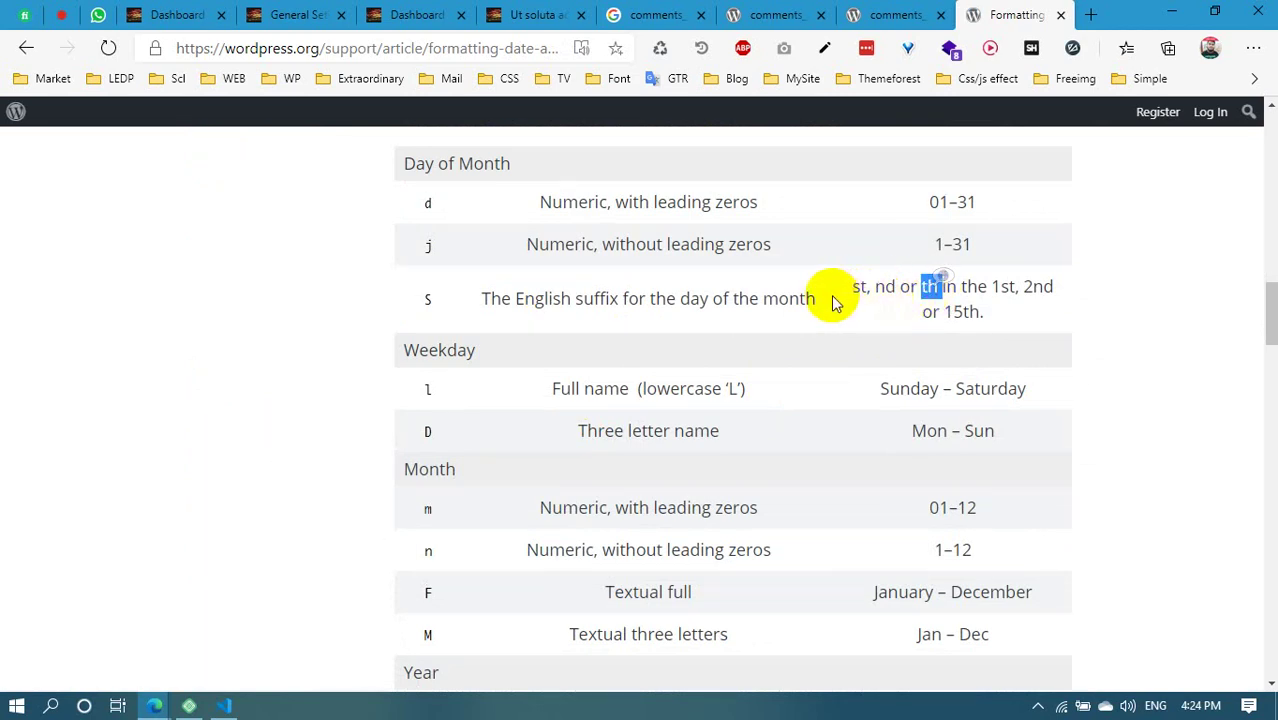
double_click(907, 287)
double_click(929, 287)
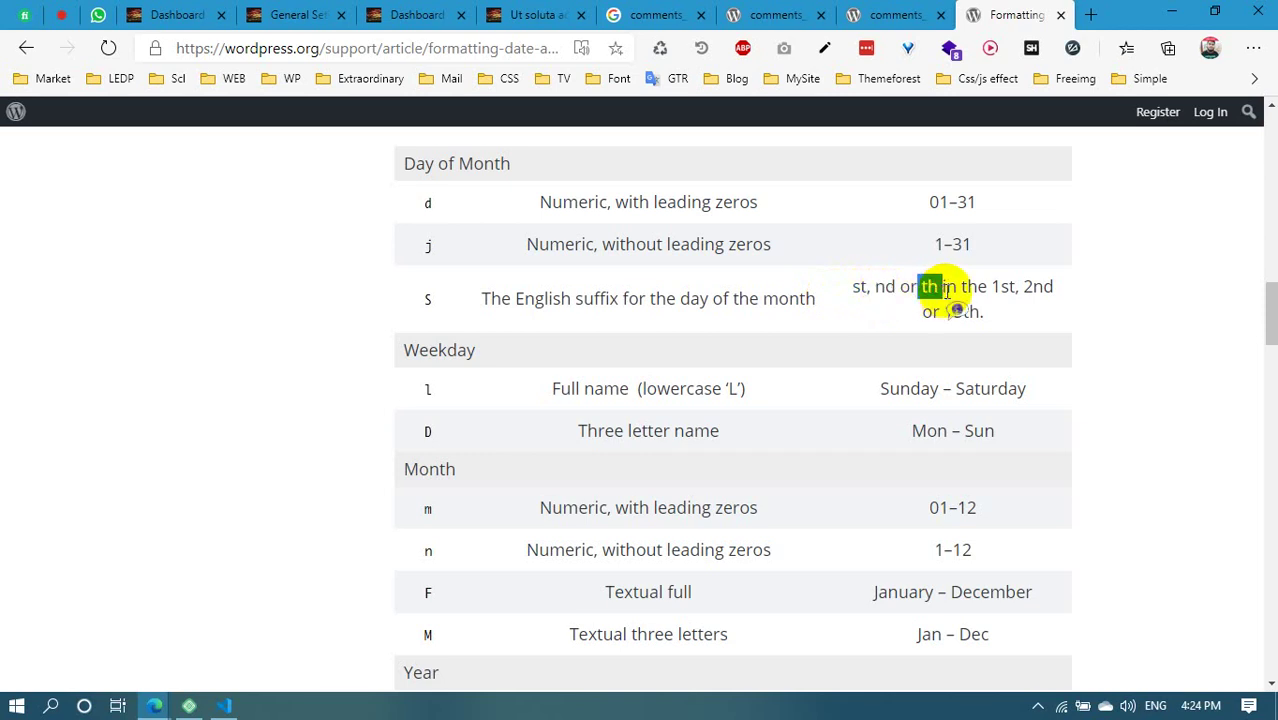
click(911, 291)
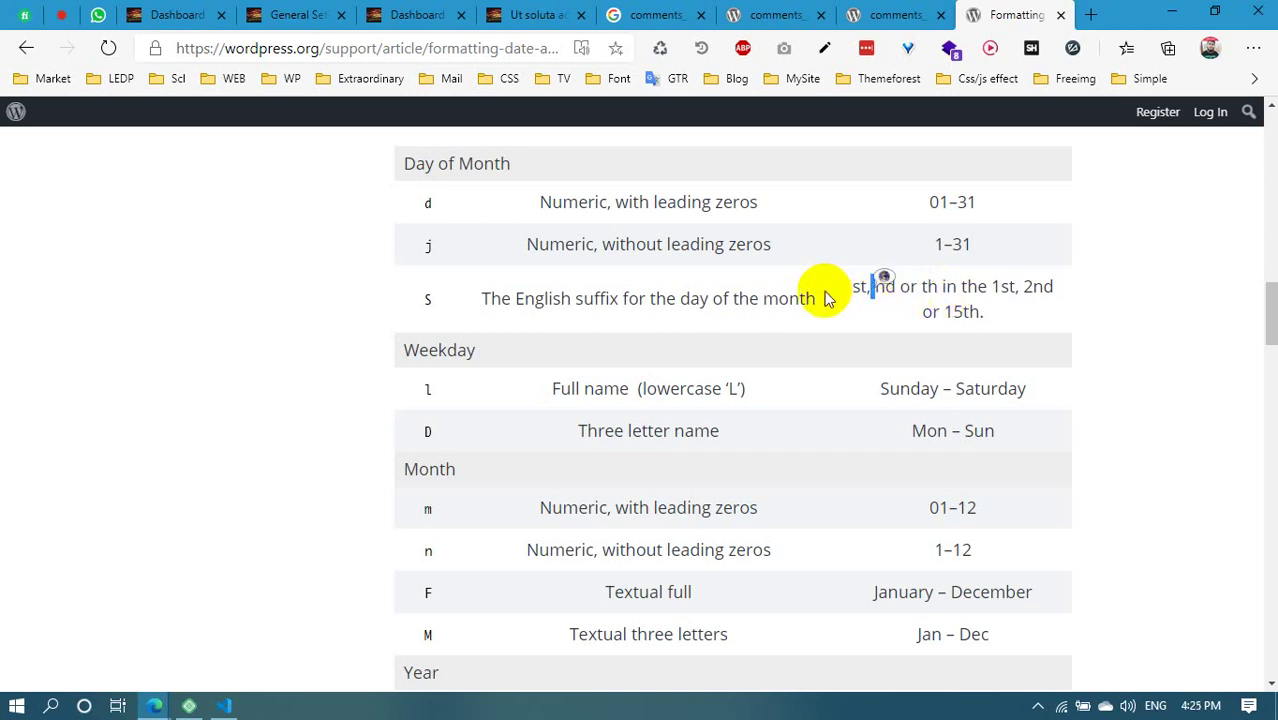
drag(864, 288, 938, 287)
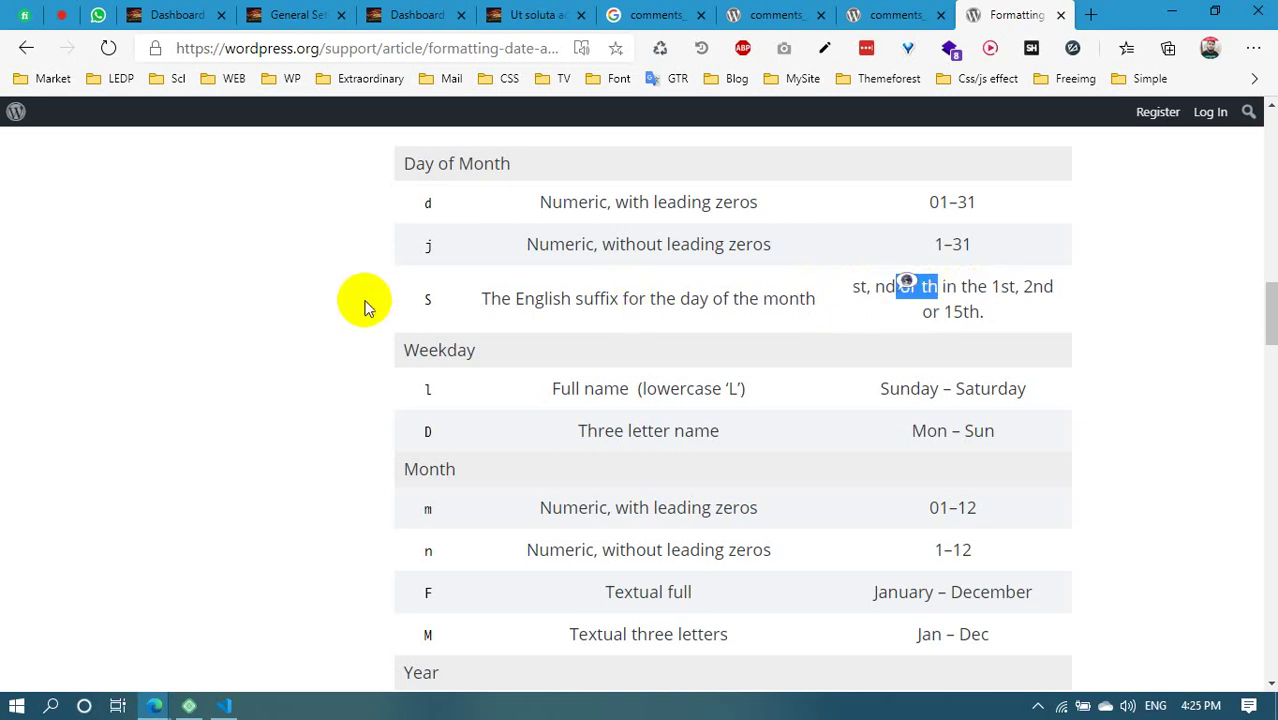
Review the S, j and d characters under Day of Month, and the table's month and year characters
scroll(365, 306, down, 3)
scroll(365, 306, up, 2)
scroll(517, 285, up, 2)
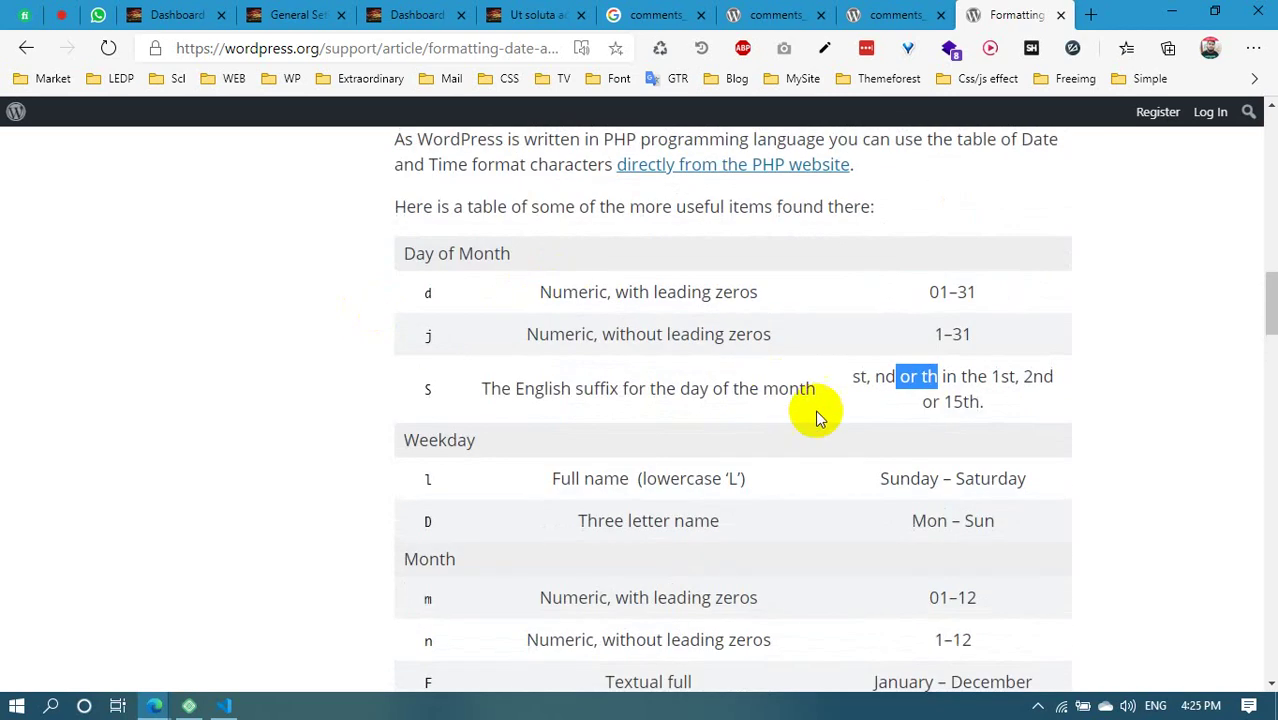
click(880, 393)
drag(900, 377, 816, 362)
click(689, 358)
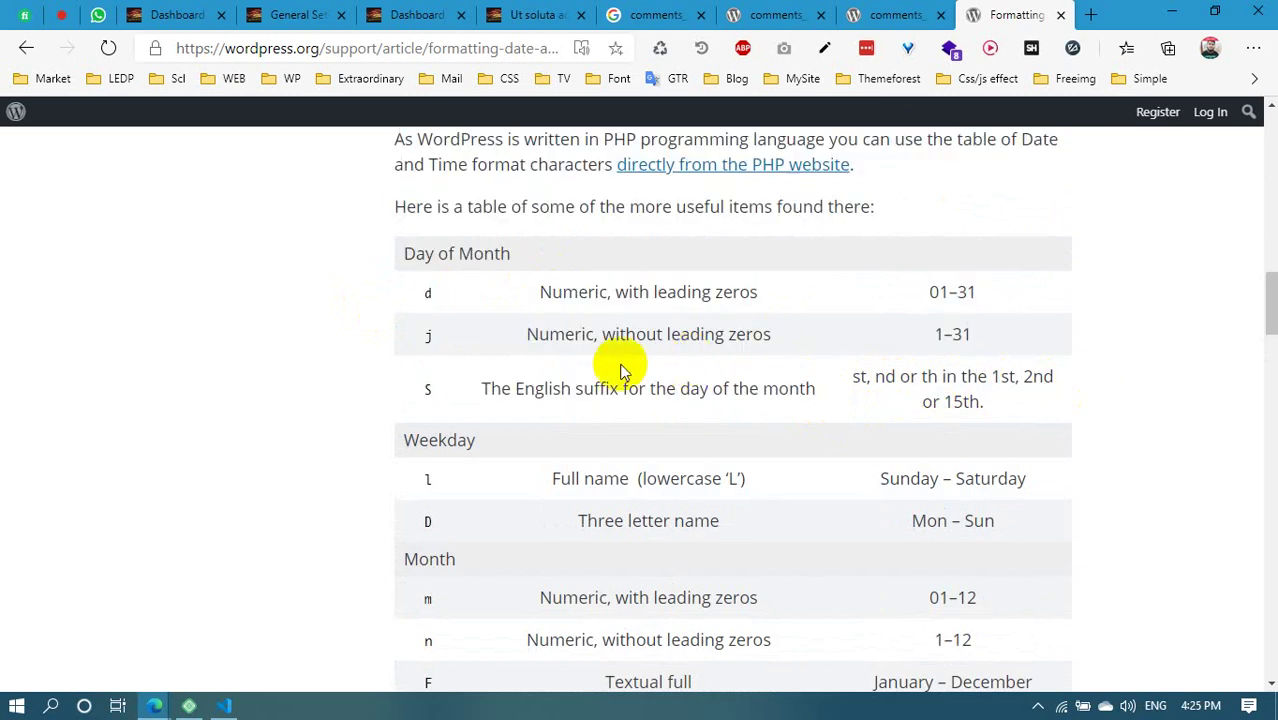
double_click(427, 388)
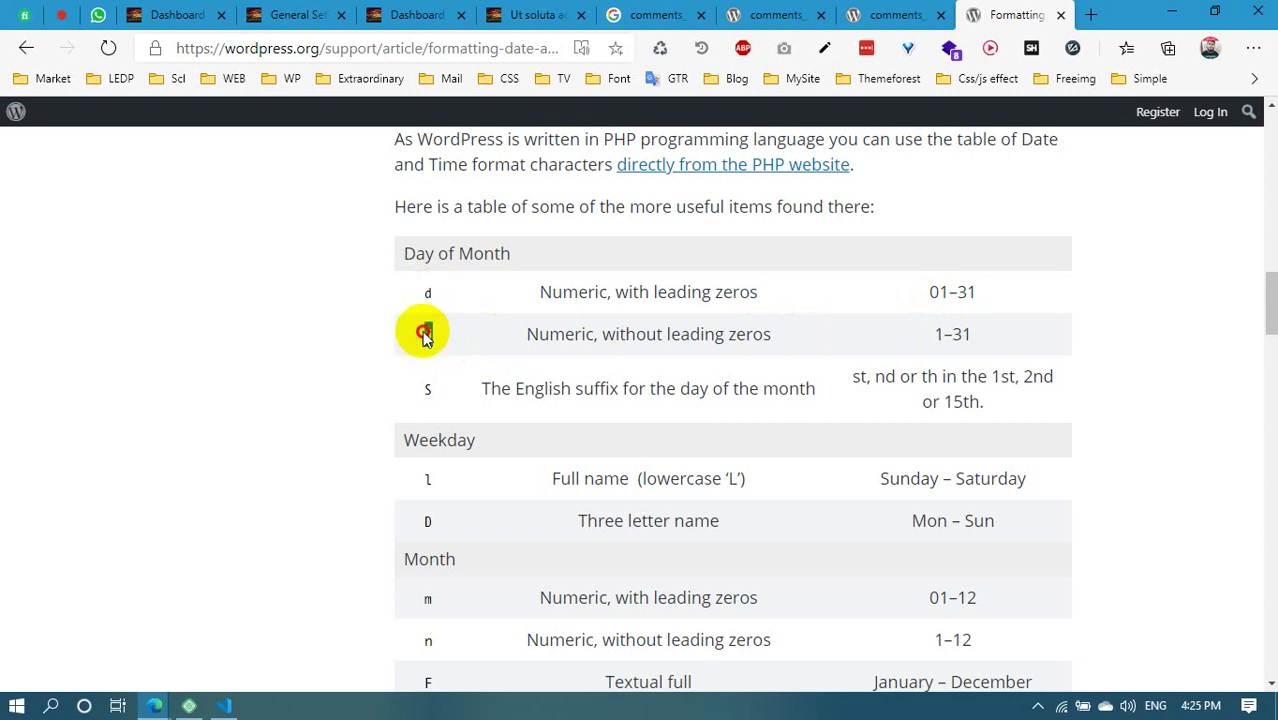
double_click(427, 335)
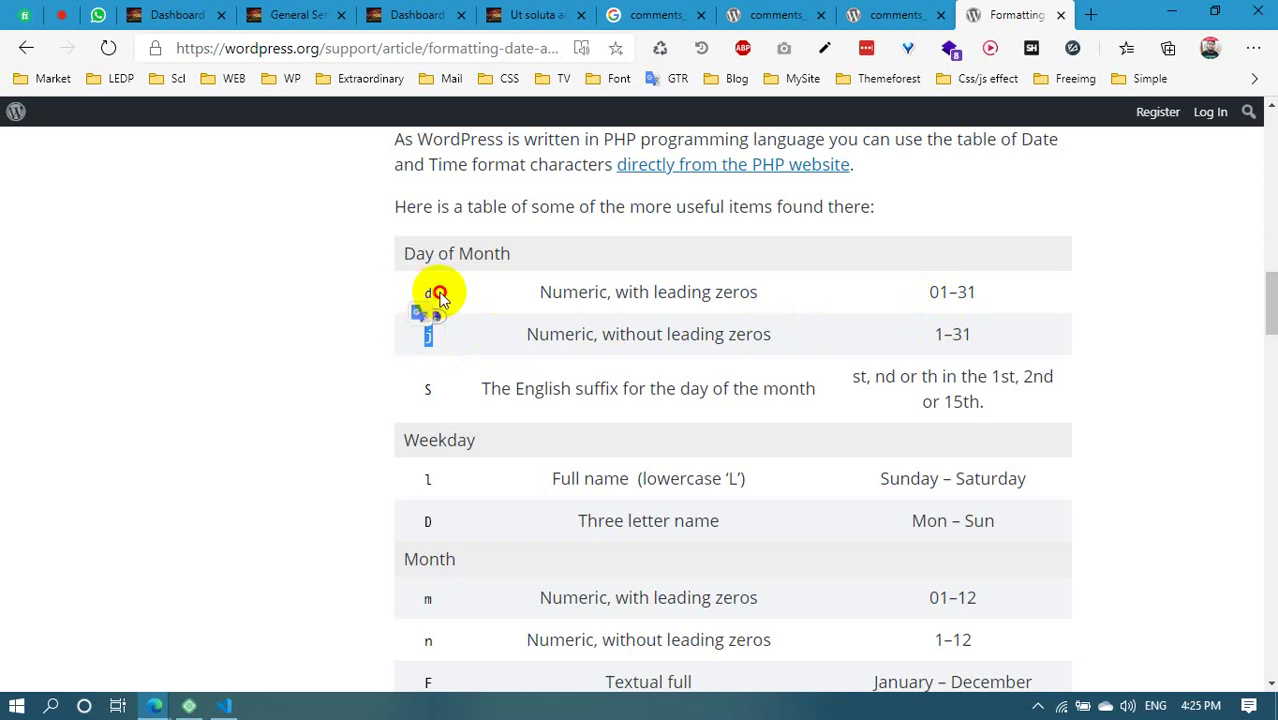
double_click(433, 293)
click(465, 378)
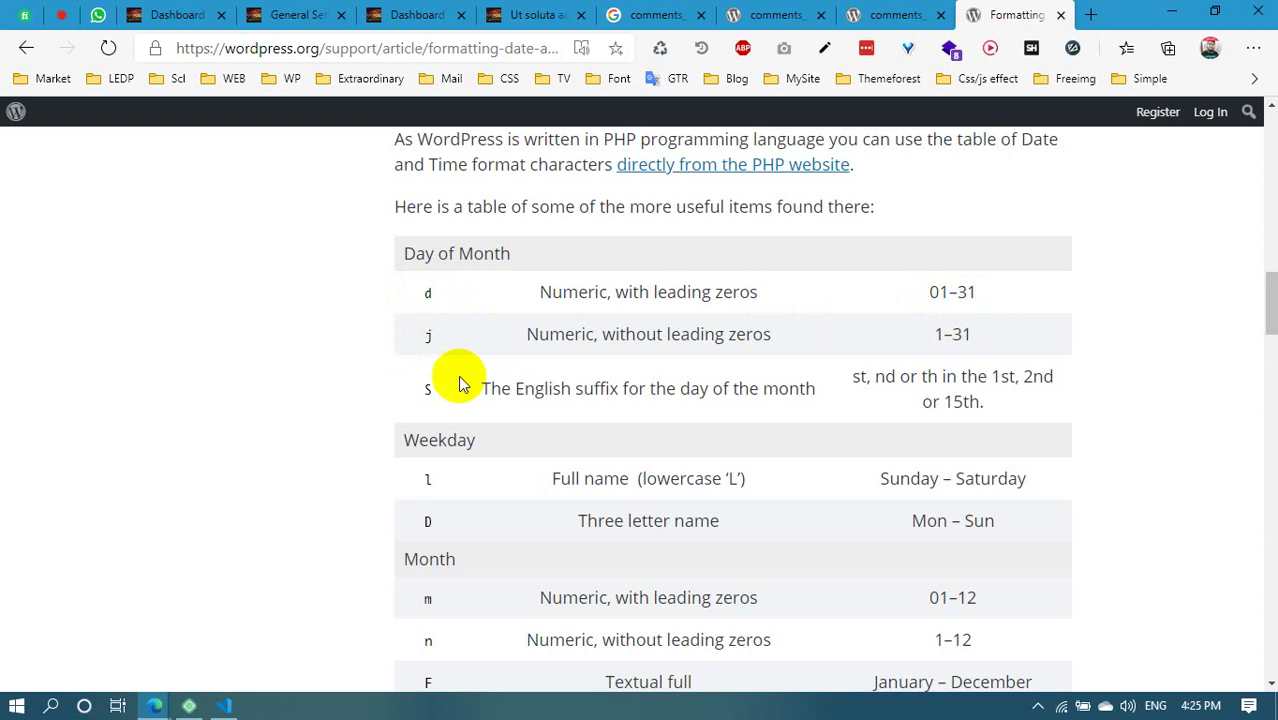
scroll(490, 399, down, 3)
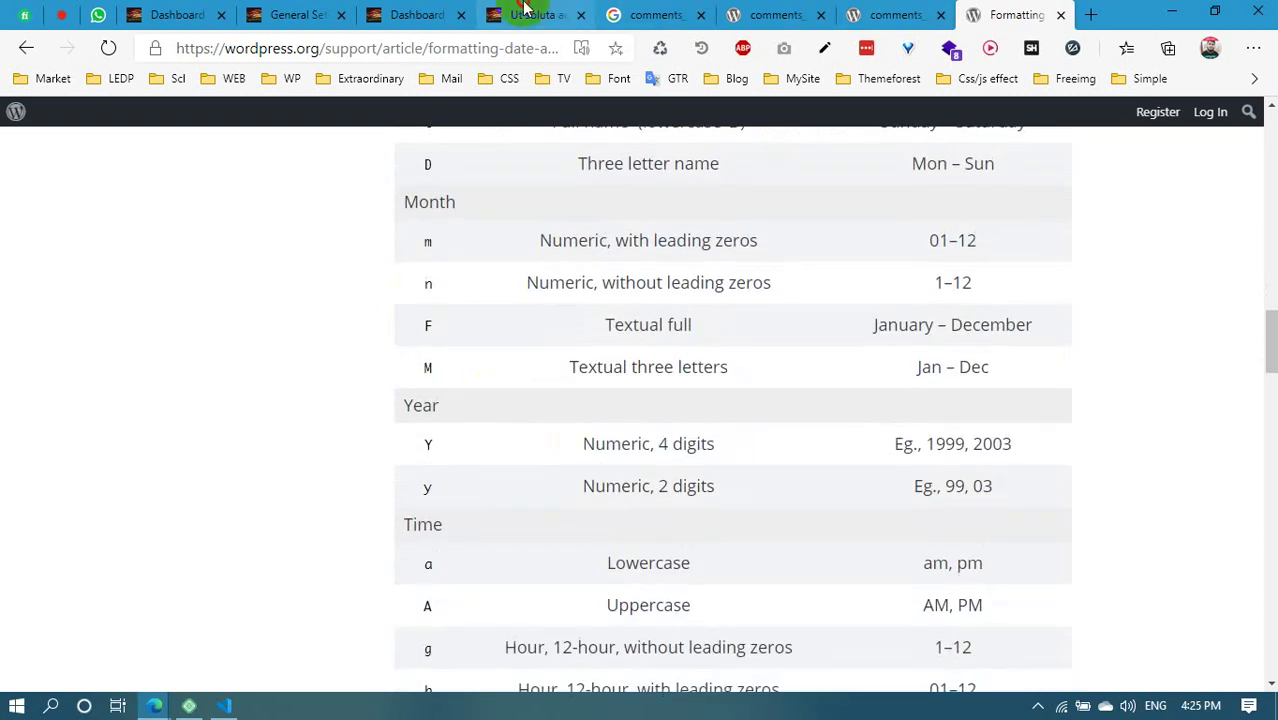
Compare the custom date format in the General settings with the publication date on the "Ut soluta accusantium laborum quia quidem" post
click(412, 14)
click(298, 14)
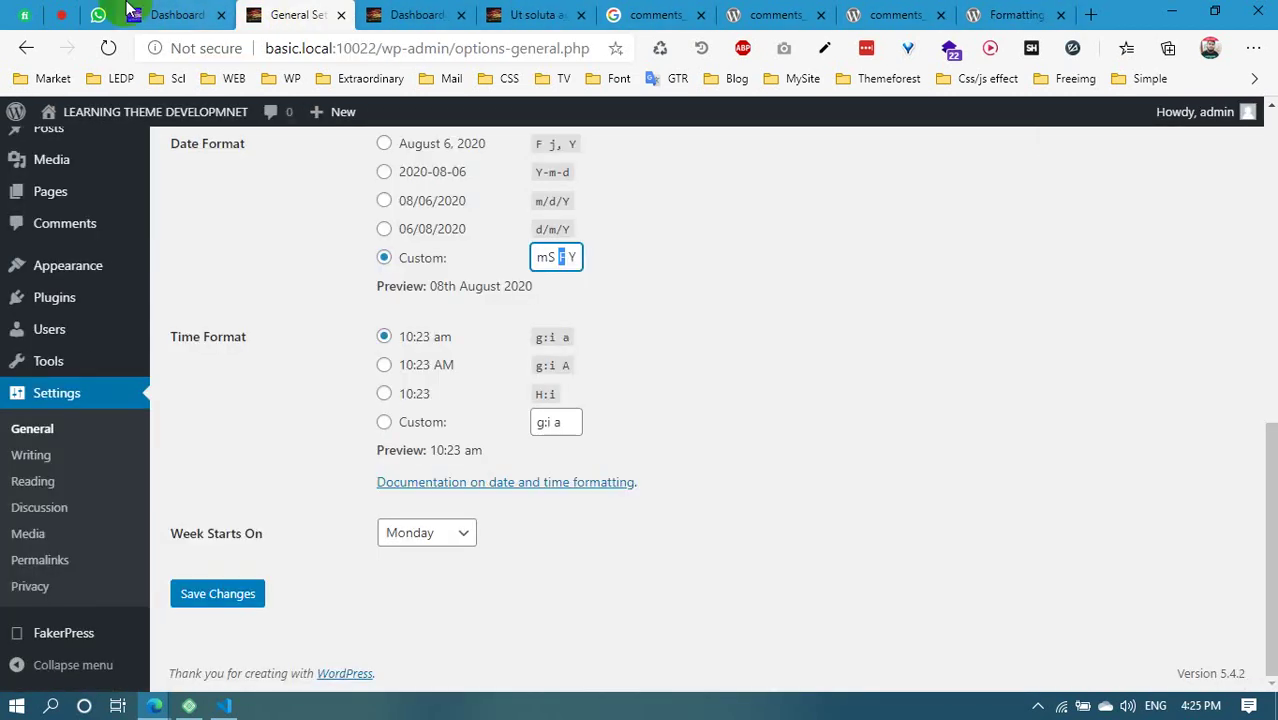
click(577, 258)
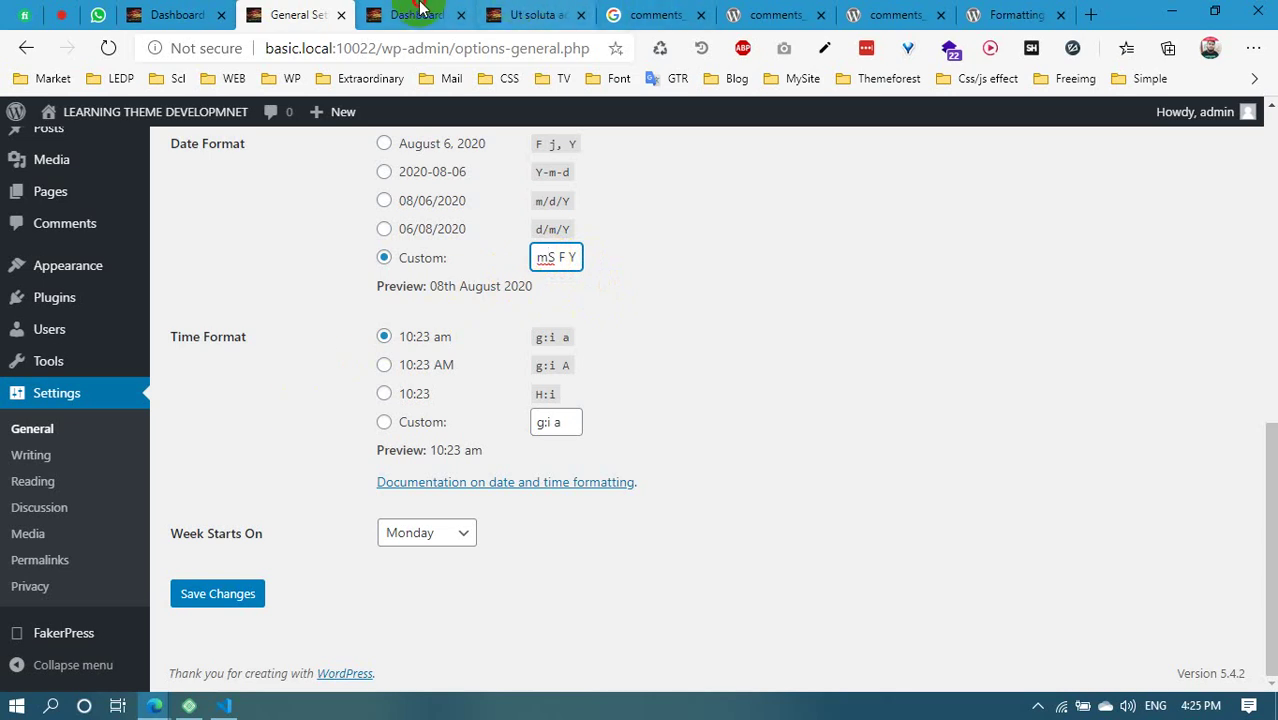
click(511, 12)
scroll(605, 285, up, 15)
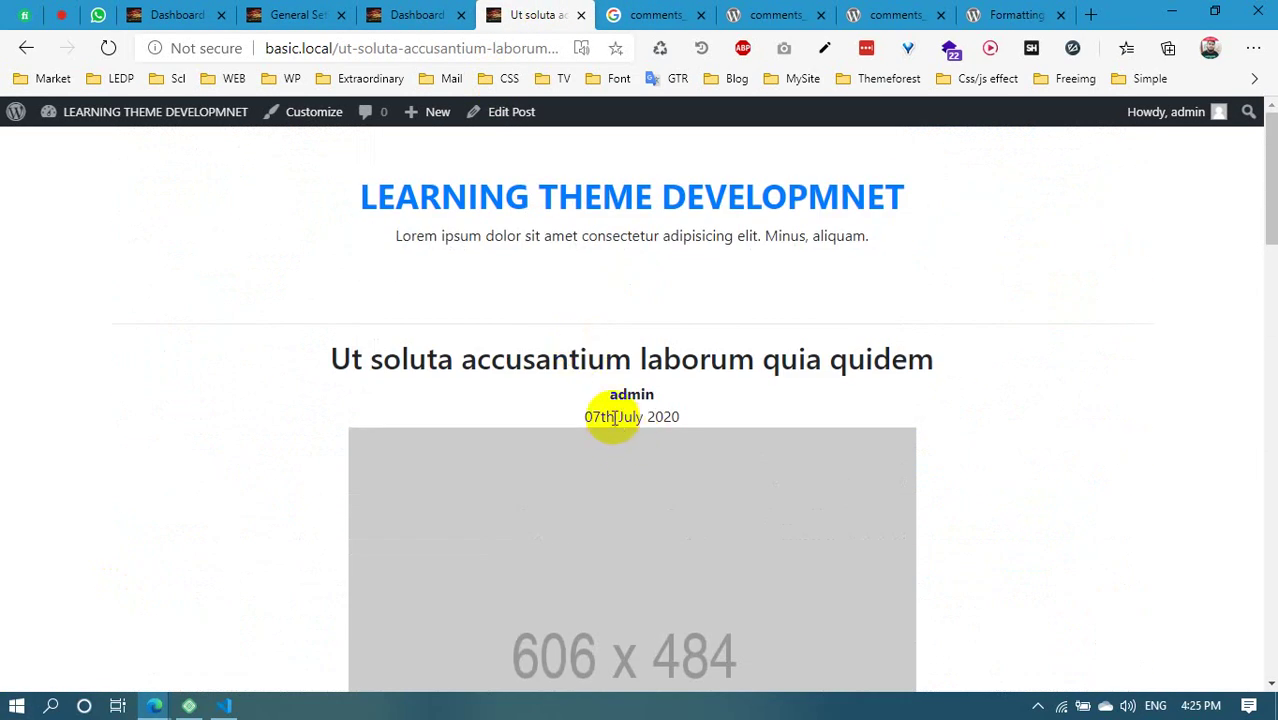
double_click(592, 416)
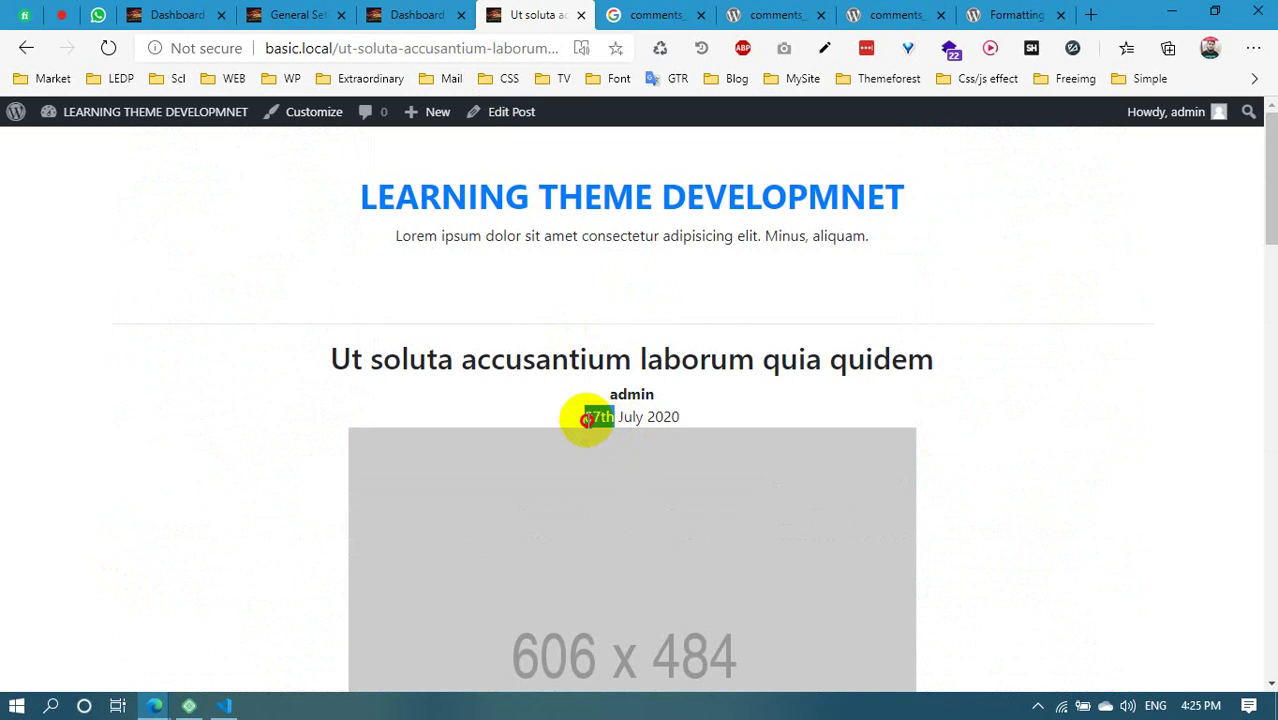
drag(592, 416, 365, 514)
click(237, 453)
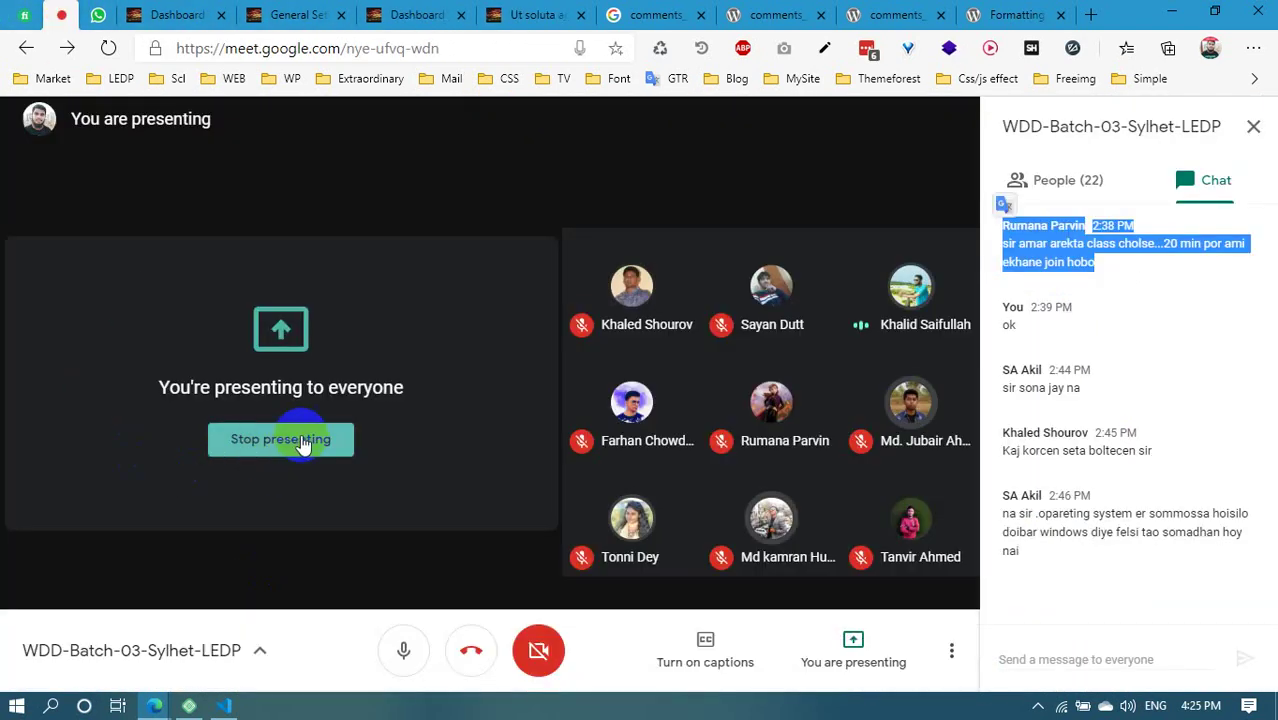
Stop presenting in the Google Meet call and return to the meeting to watch the participant's shared screen
click(305, 445)
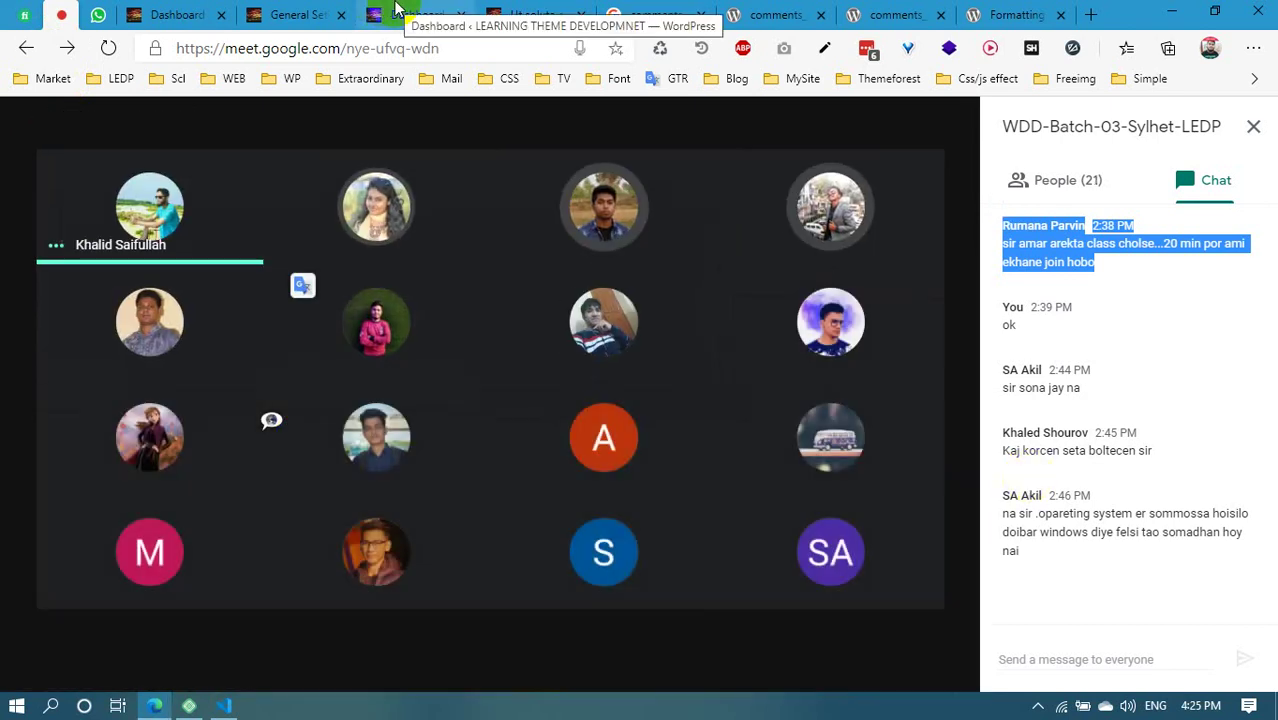
click(399, 10)
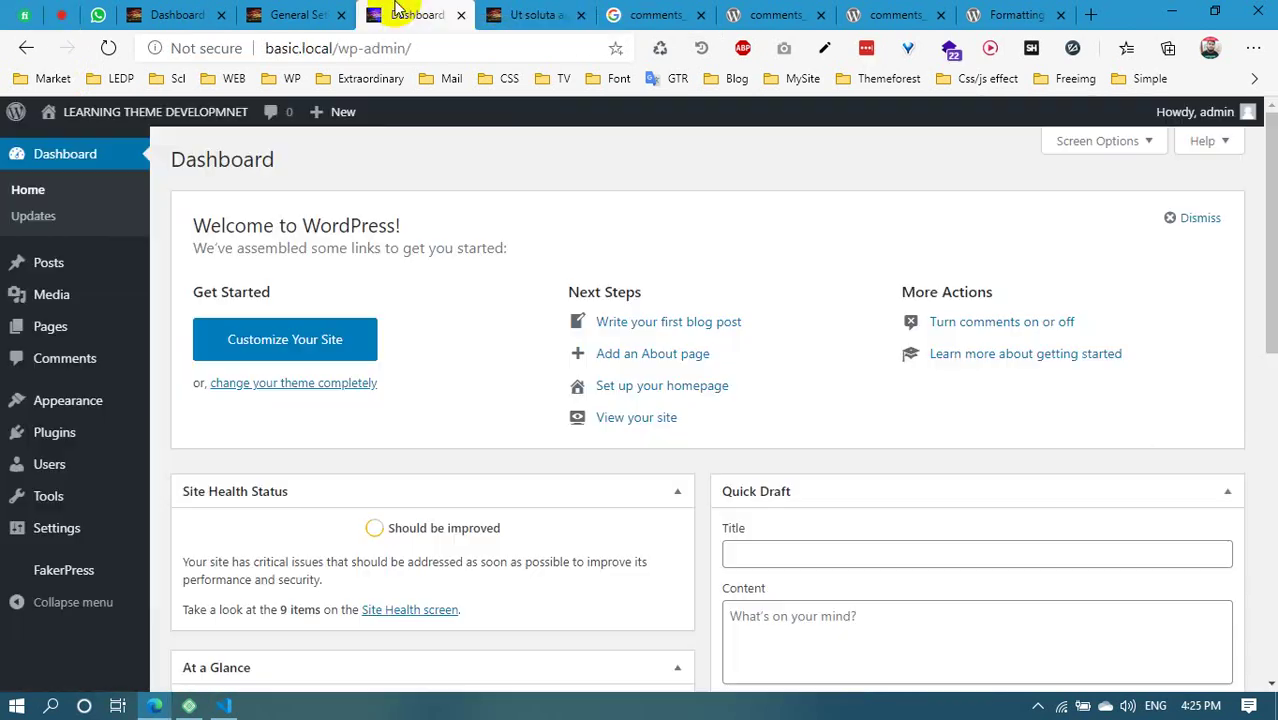
click(530, 14)
click(770, 14)
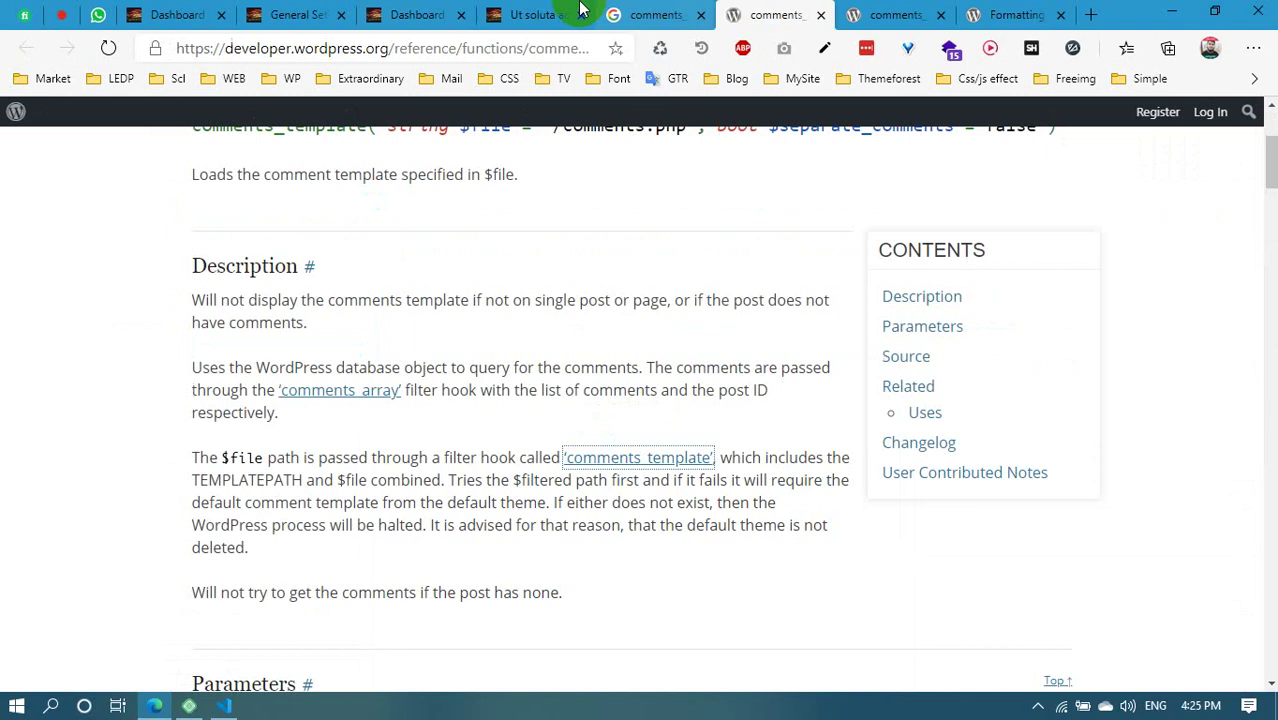
click(62, 12)
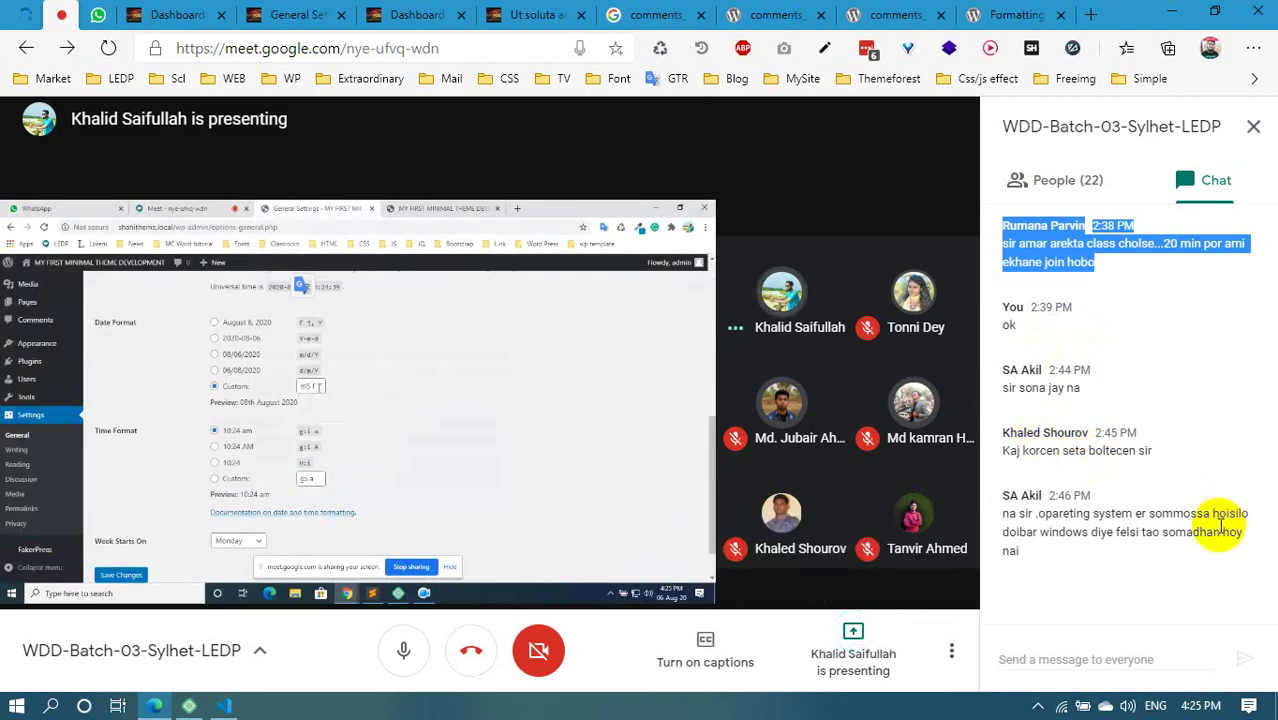
click(313, 400)
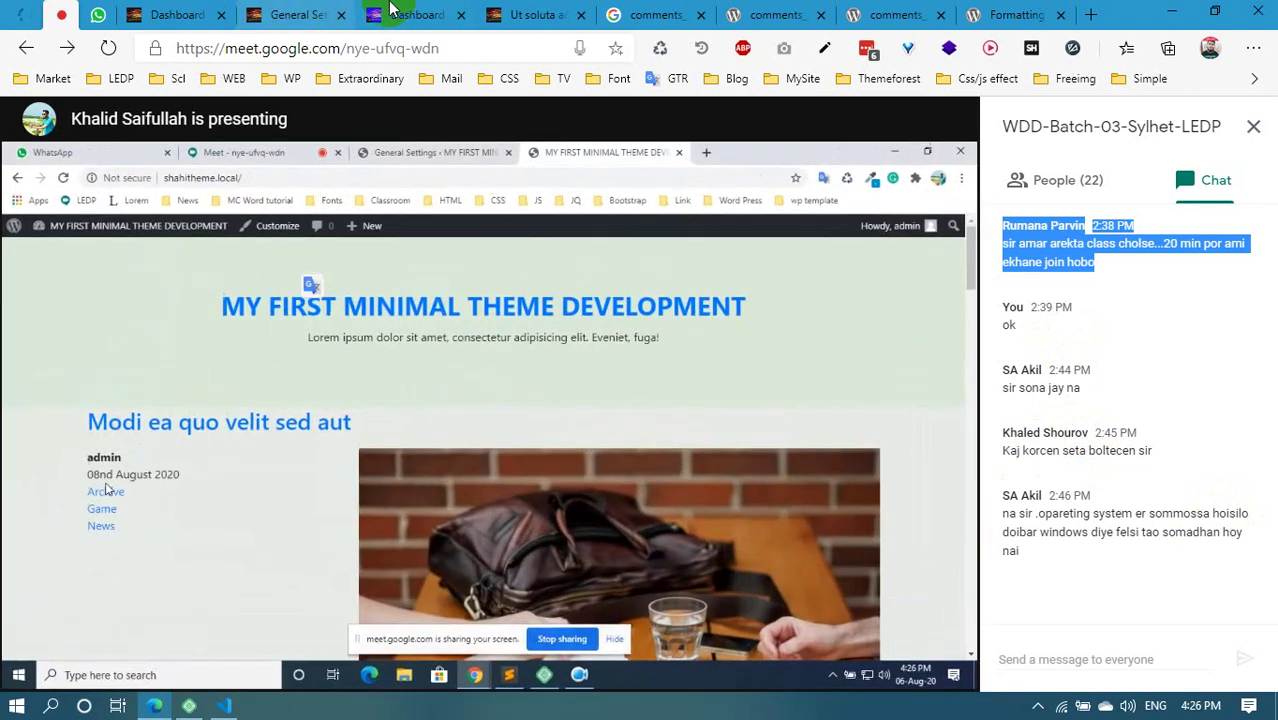
Recheck the "Ut soluta accusantium laborum quia quidem" post's publication date and the General settings, and return to the Google Meet call
click(390, 12)
click(545, 14)
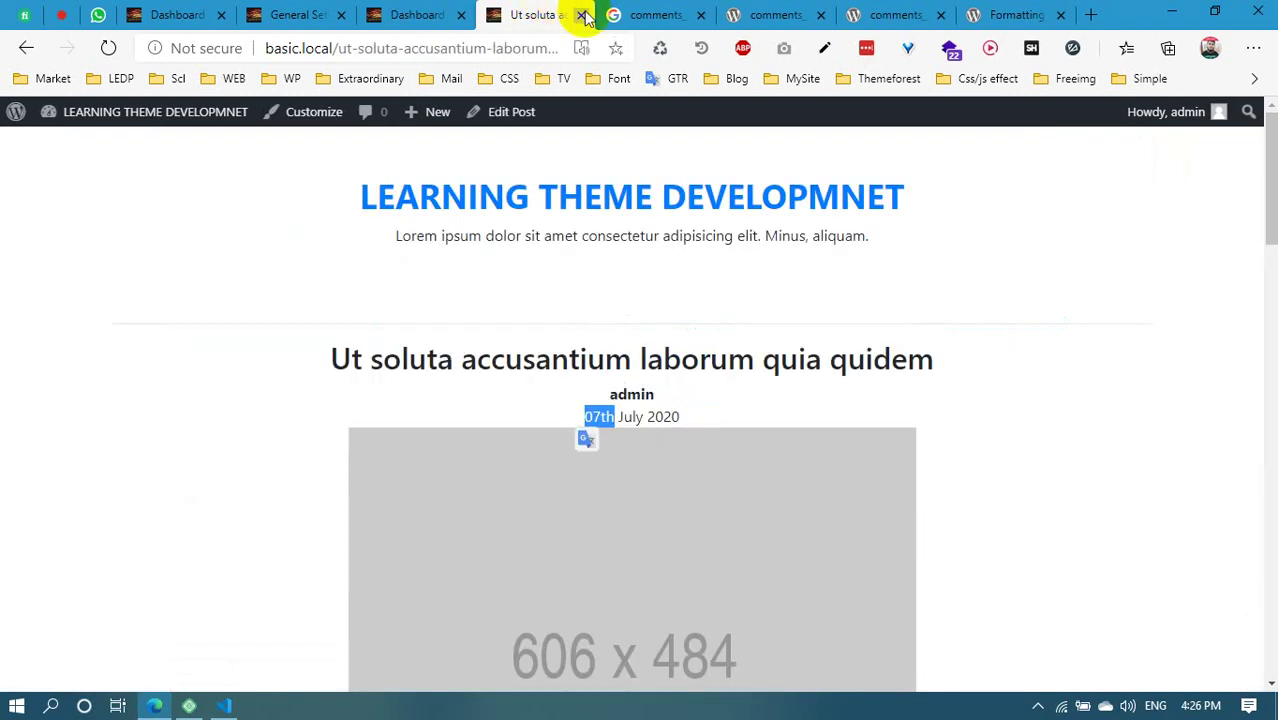
click(629, 426)
click(400, 14)
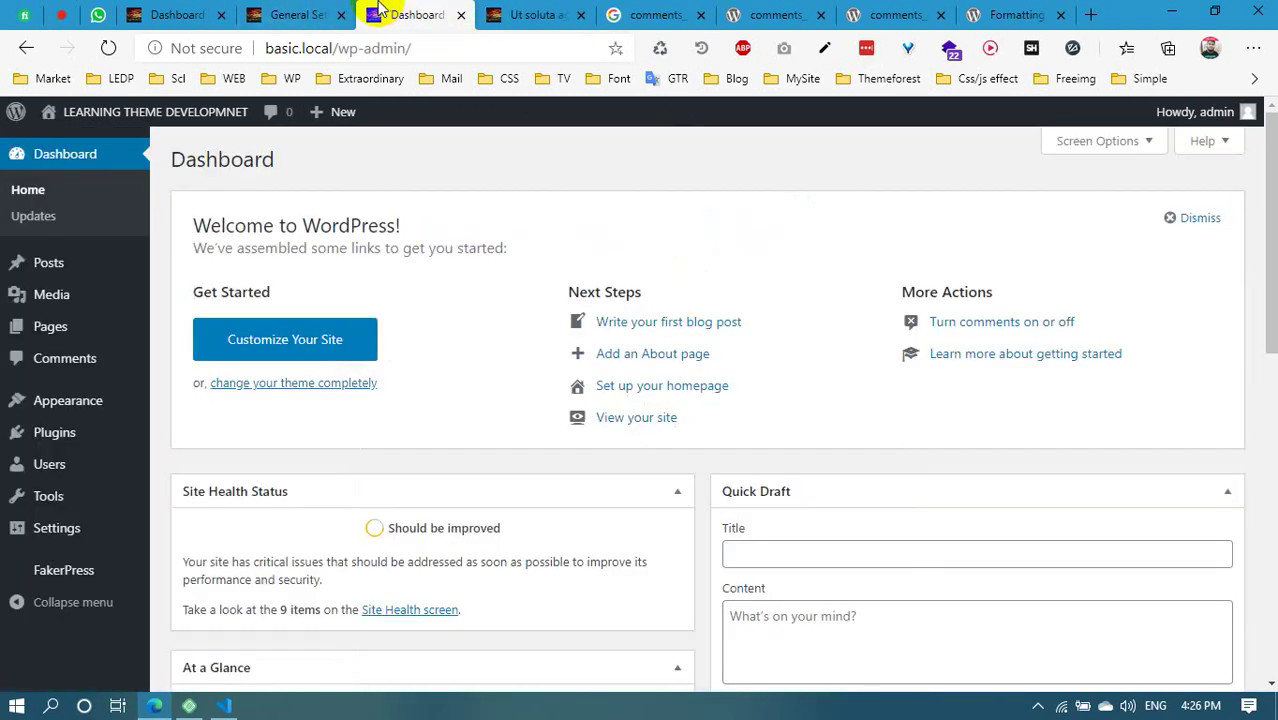
click(296, 12)
click(61, 14)
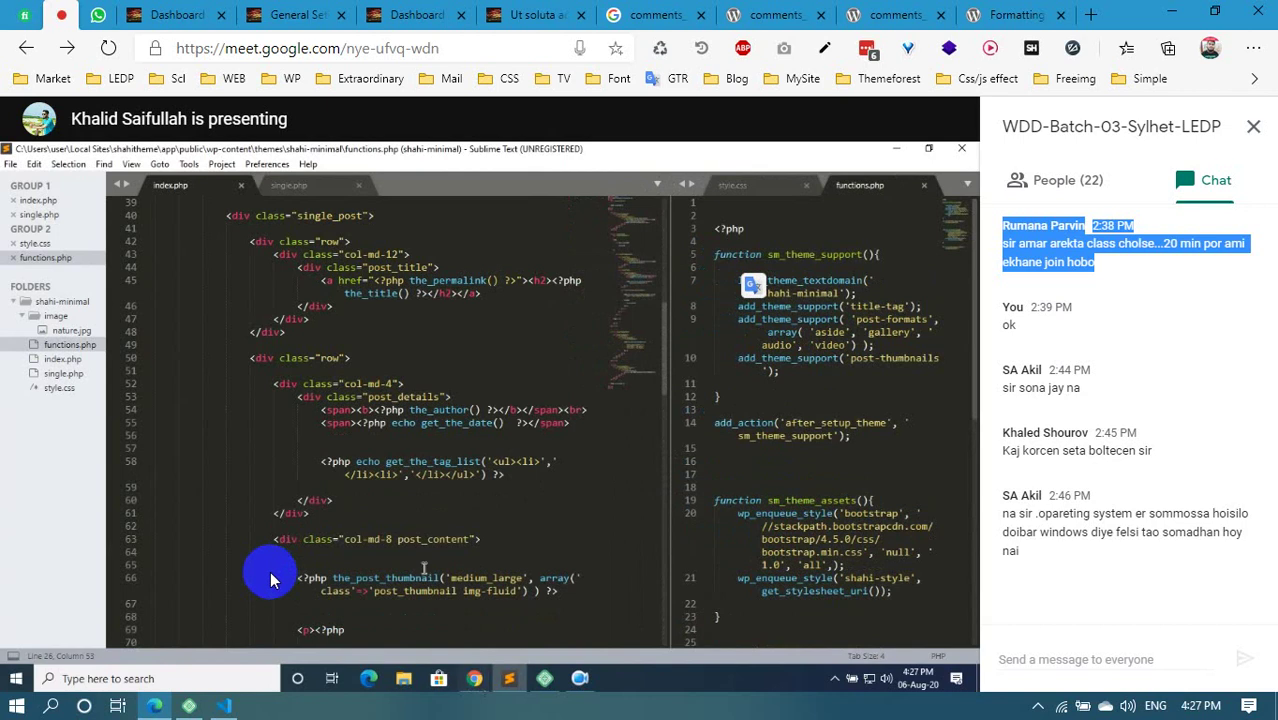
Remove the m from the custom date format in the shared shahitheme.local General settings, leaving "S F Y", and save the changes
mouse_move(475, 680)
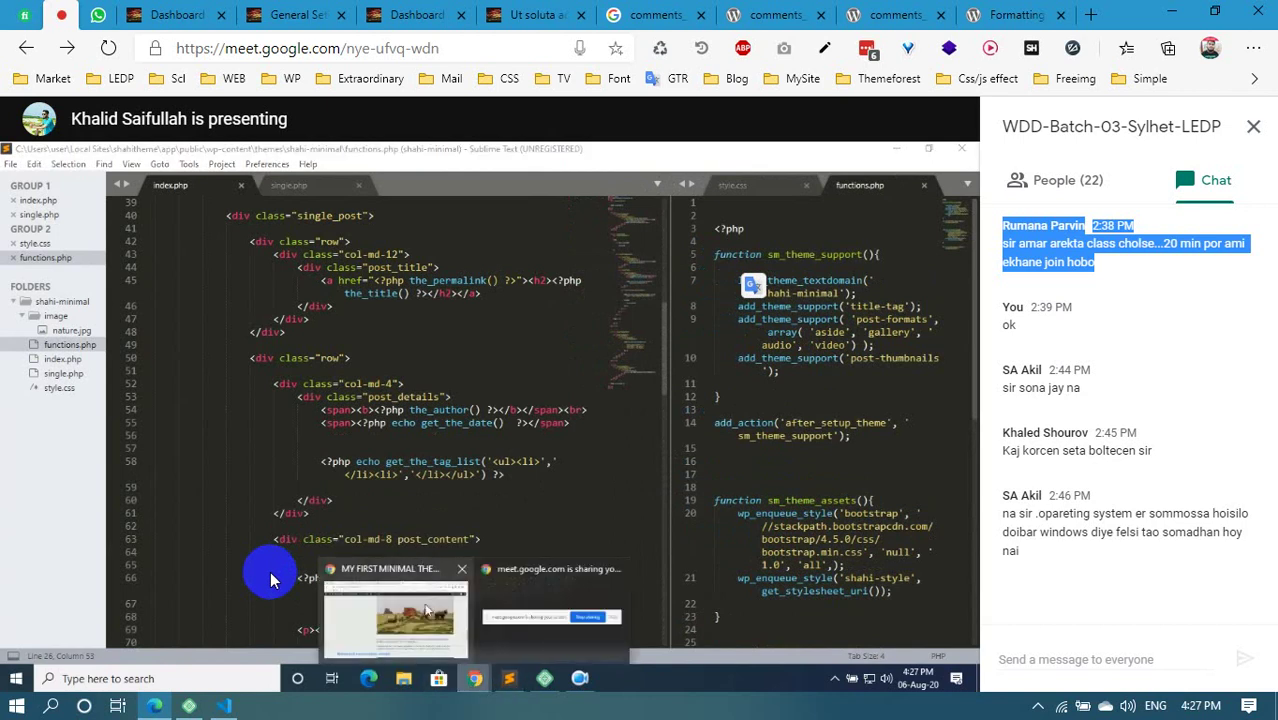
click(462, 632)
click(364, 150)
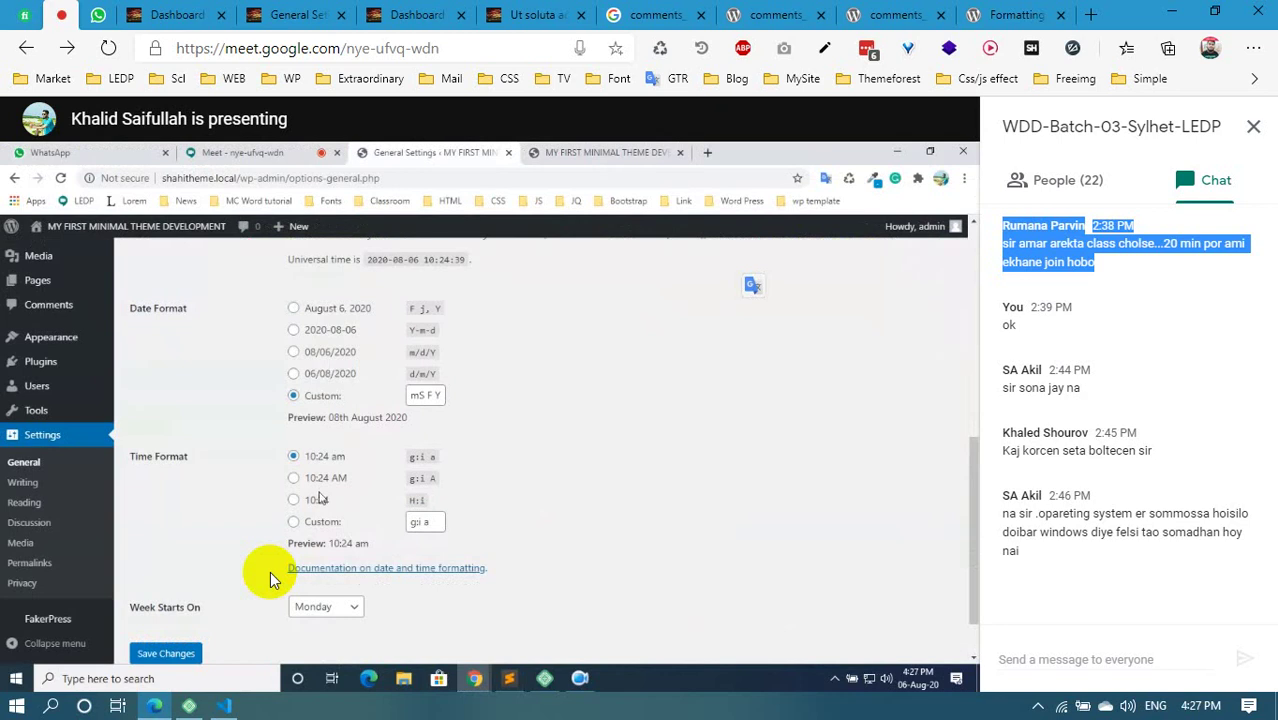
click(418, 396)
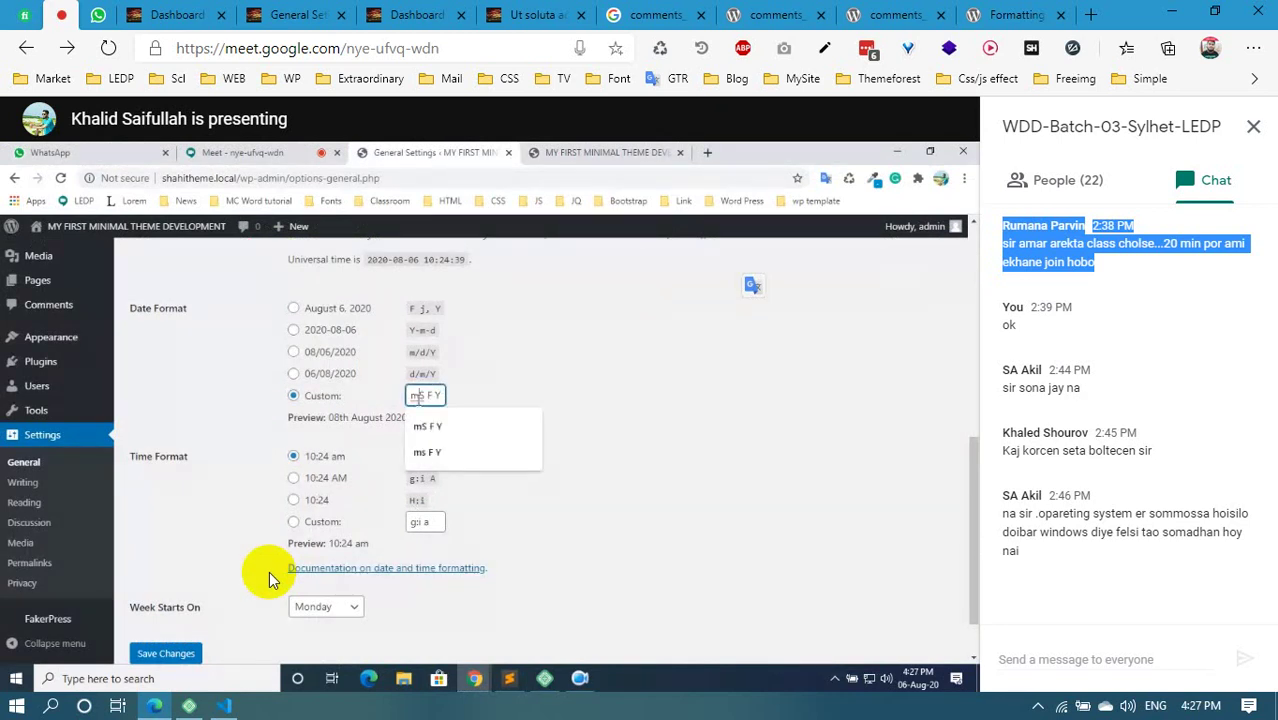
key(BackSpace)
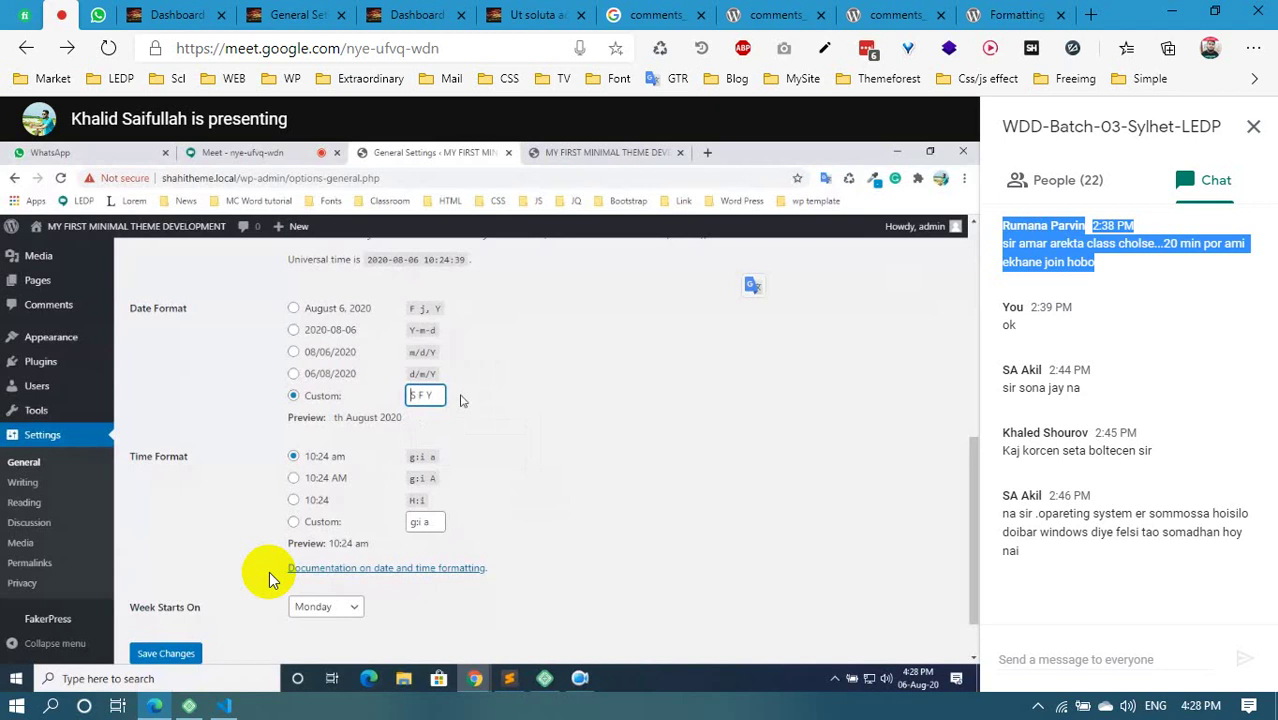
click(190, 655)
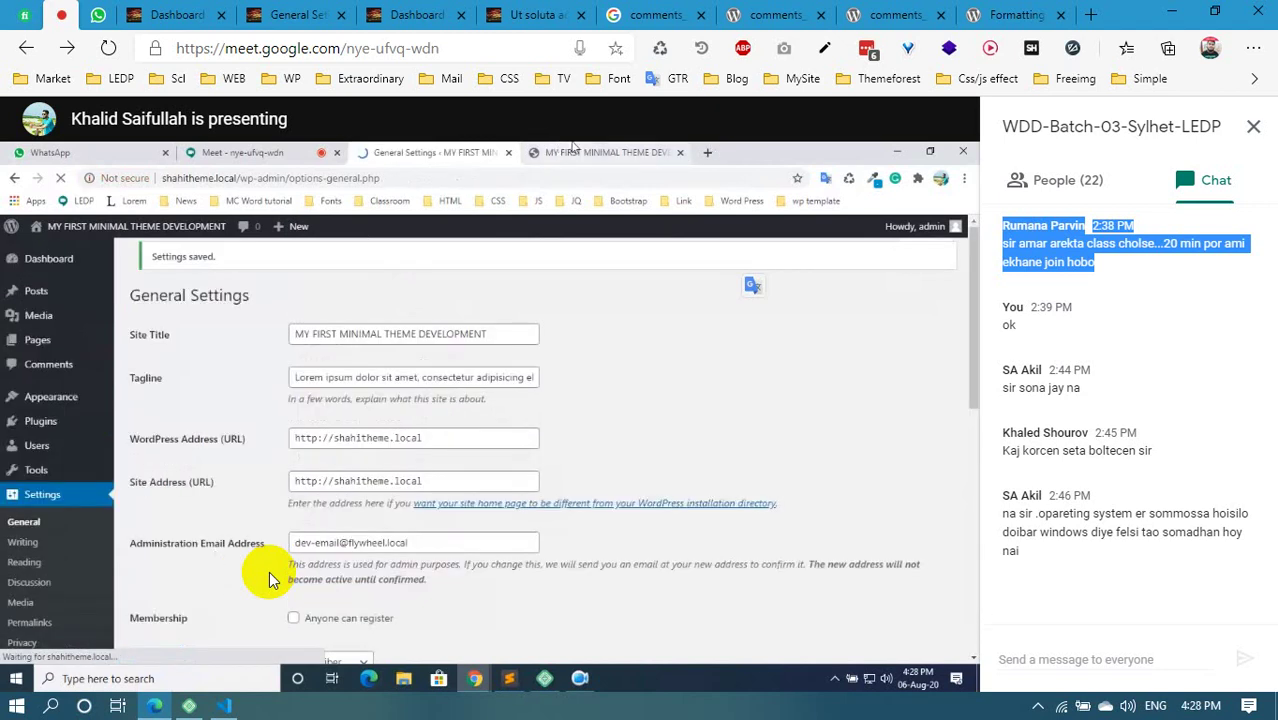
click(600, 152)
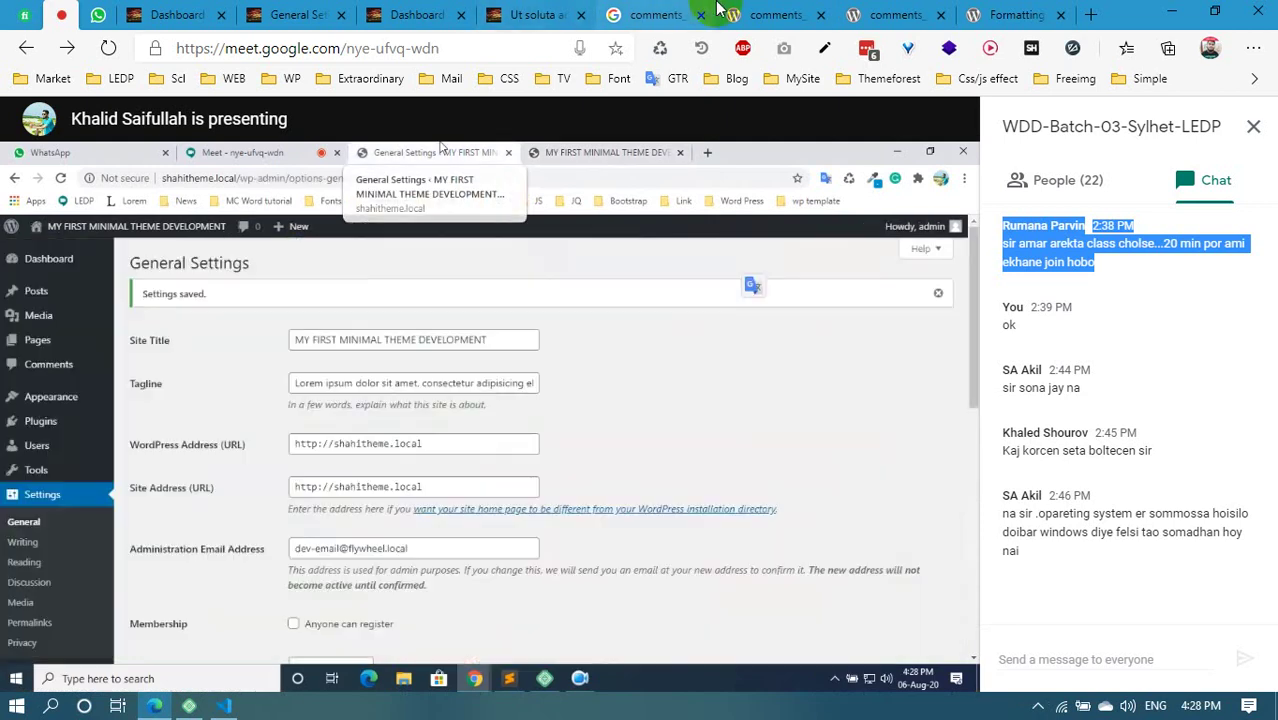
Review the Day of Month, Weekday, Month and Year characters in the Formatting Date and Time article's table
click(655, 14)
click(775, 14)
click(995, 10)
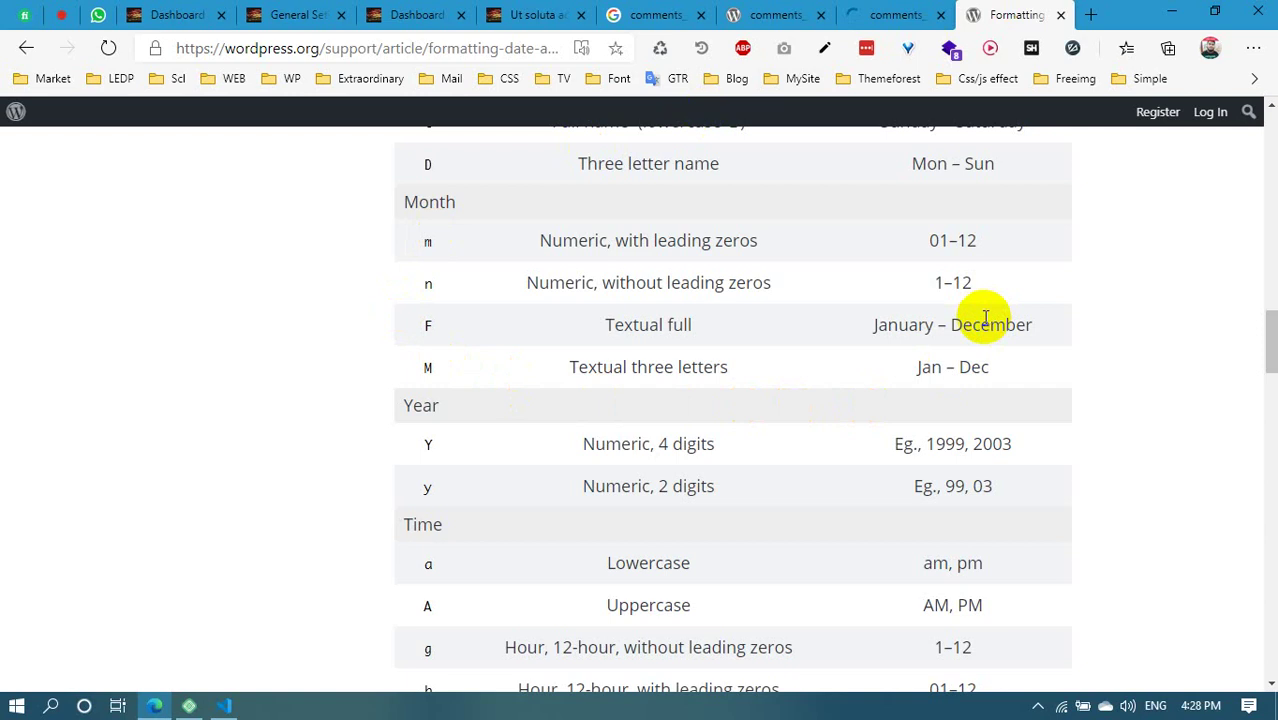
scroll(513, 422, down, 1)
scroll(464, 458, up, 2)
scroll(464, 458, up, 2)
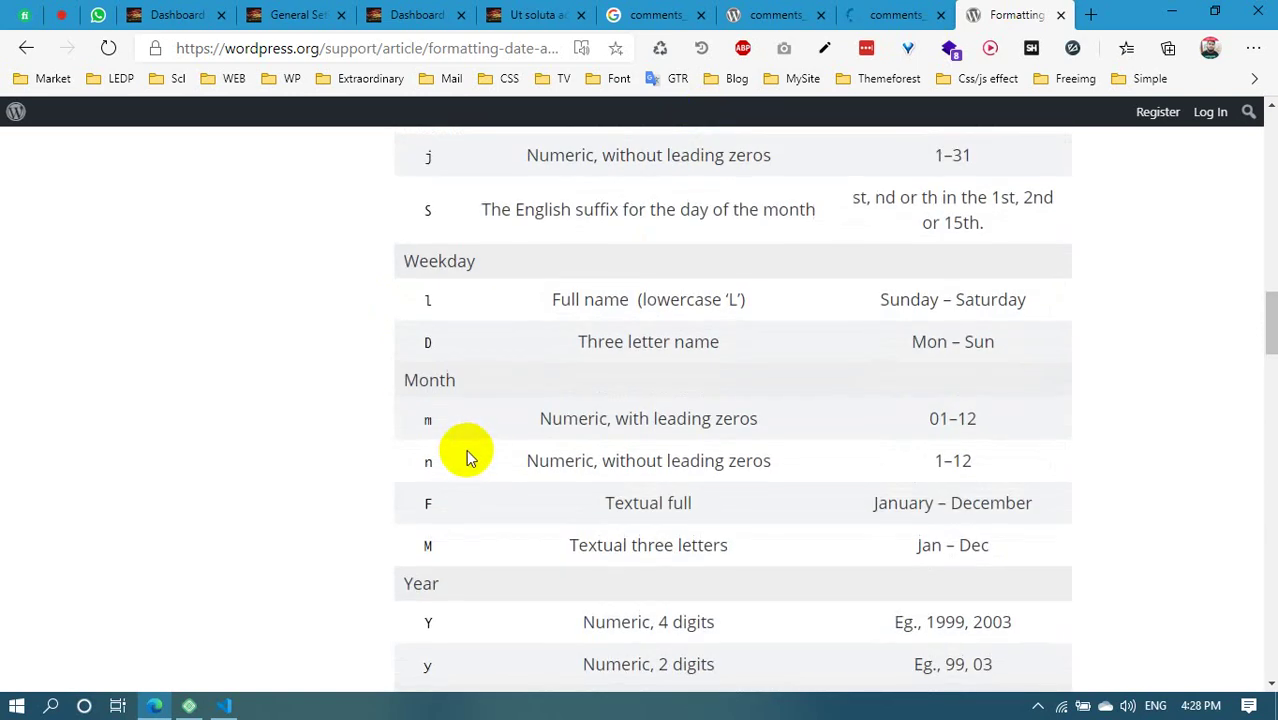
scroll(466, 451, down, 1)
scroll(574, 442, up, 1)
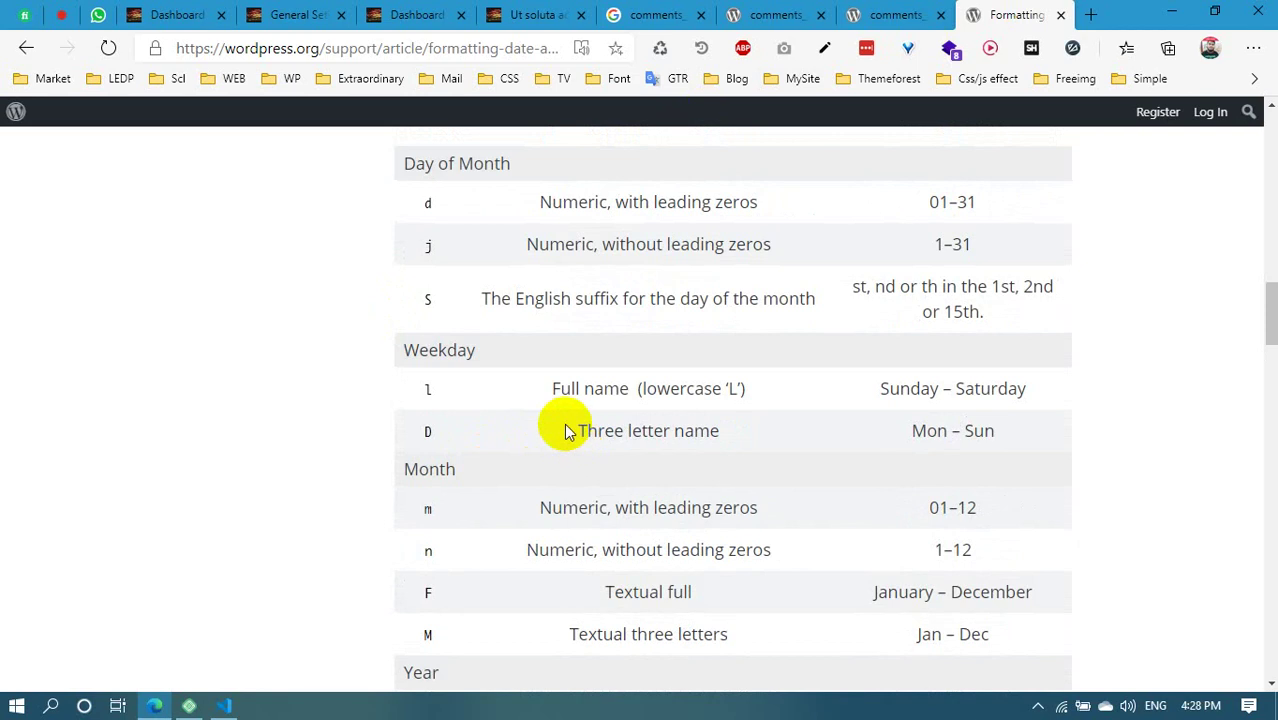
scroll(564, 430, down, 5)
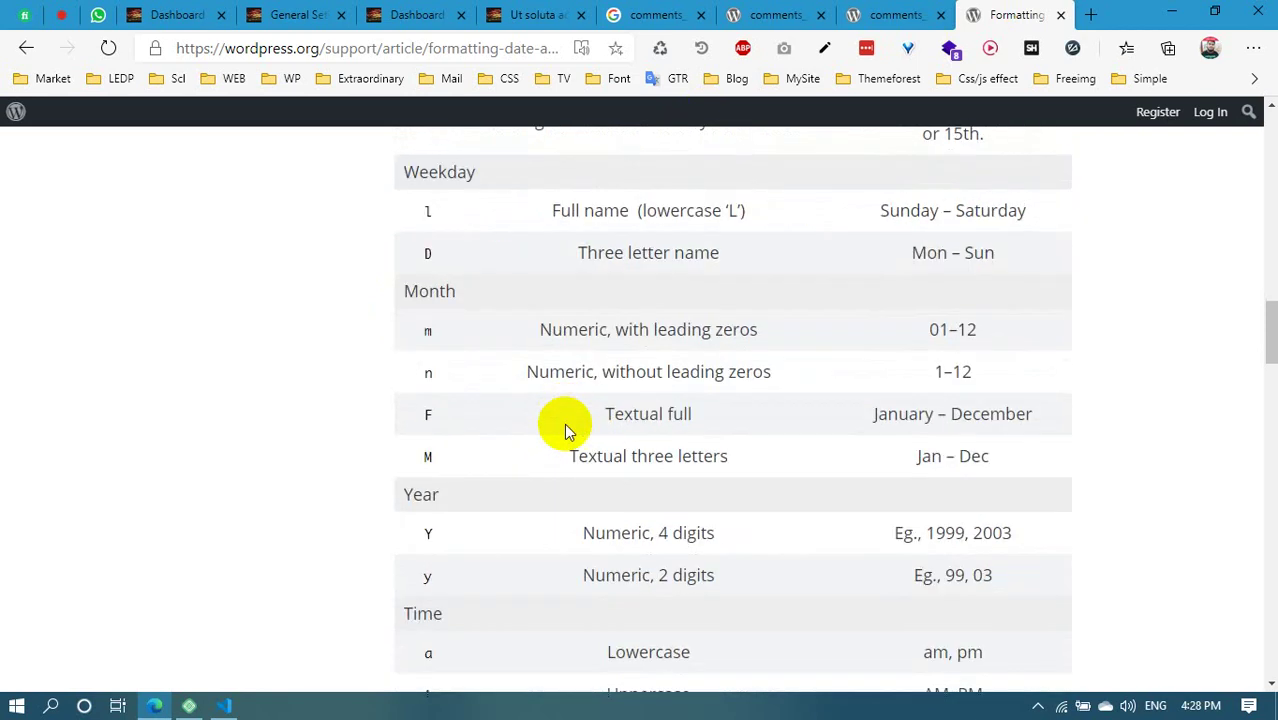
scroll(564, 430, up, 3)
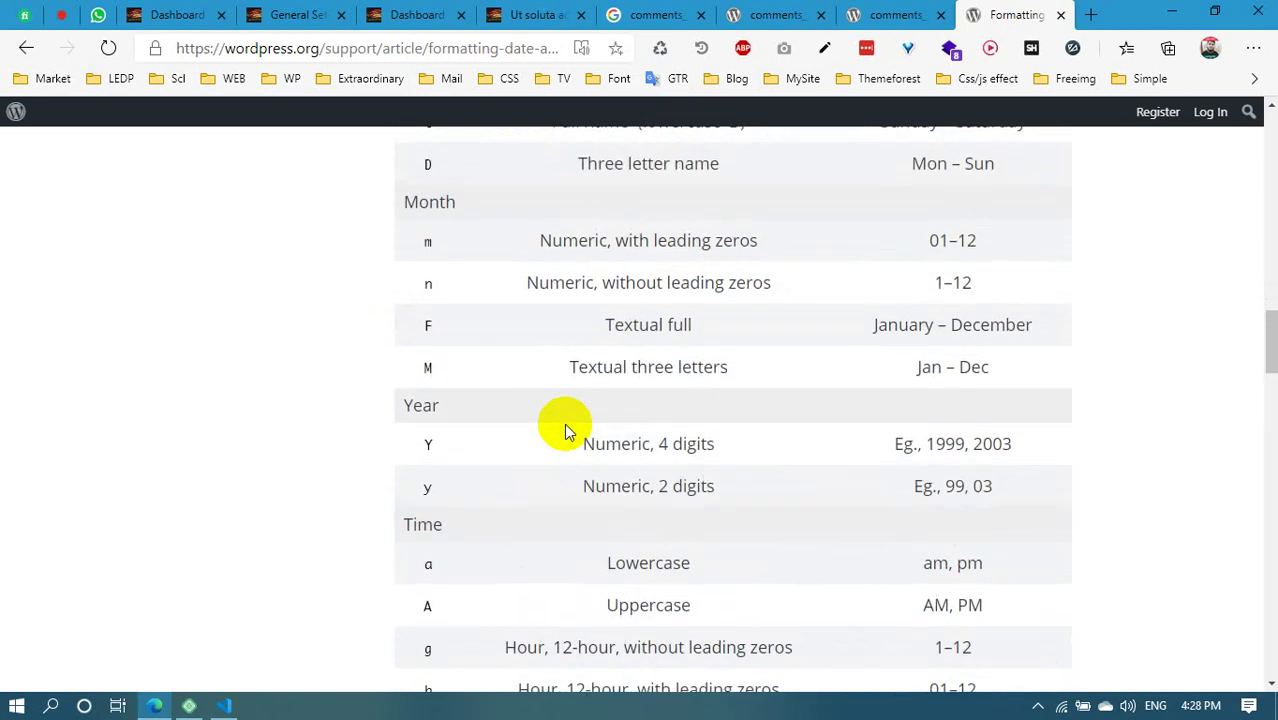
scroll(563, 434, up, 2)
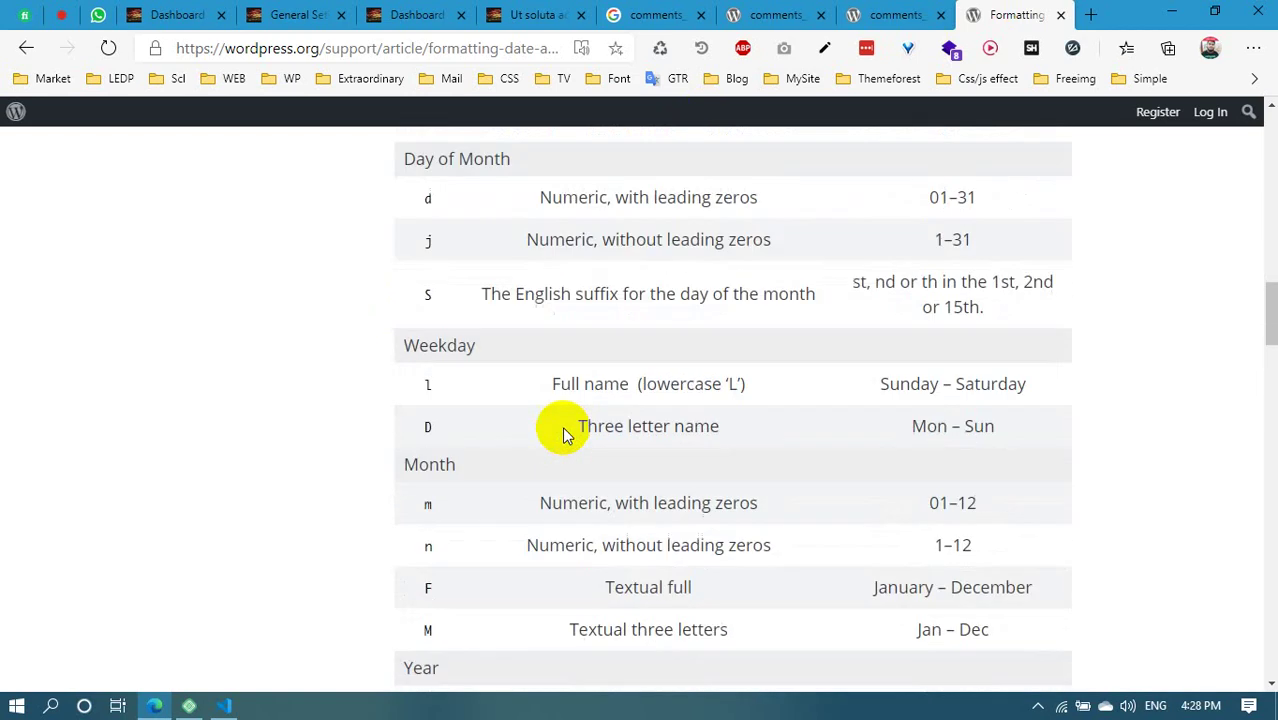
scroll(563, 434, down, 1)
scroll(563, 434, up, 3)
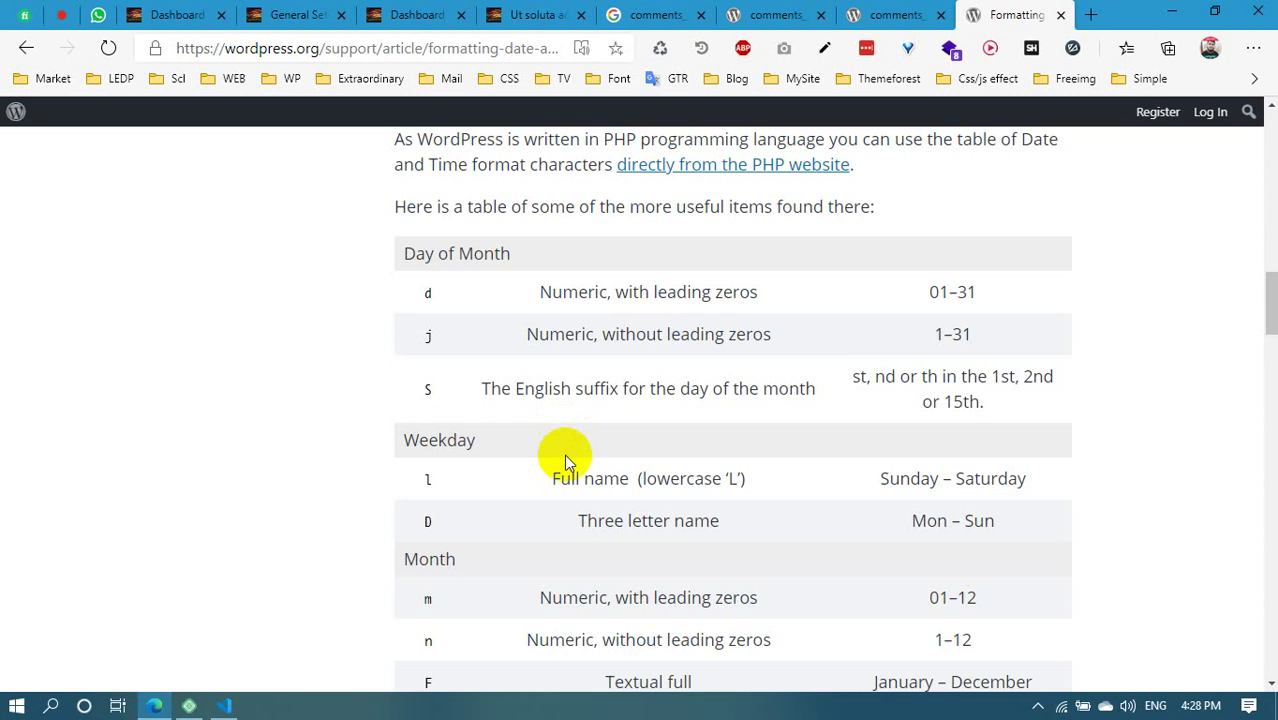
Compare the local site's custom date format with the one in the General settings shared in the Google Meet call
click(61, 14)
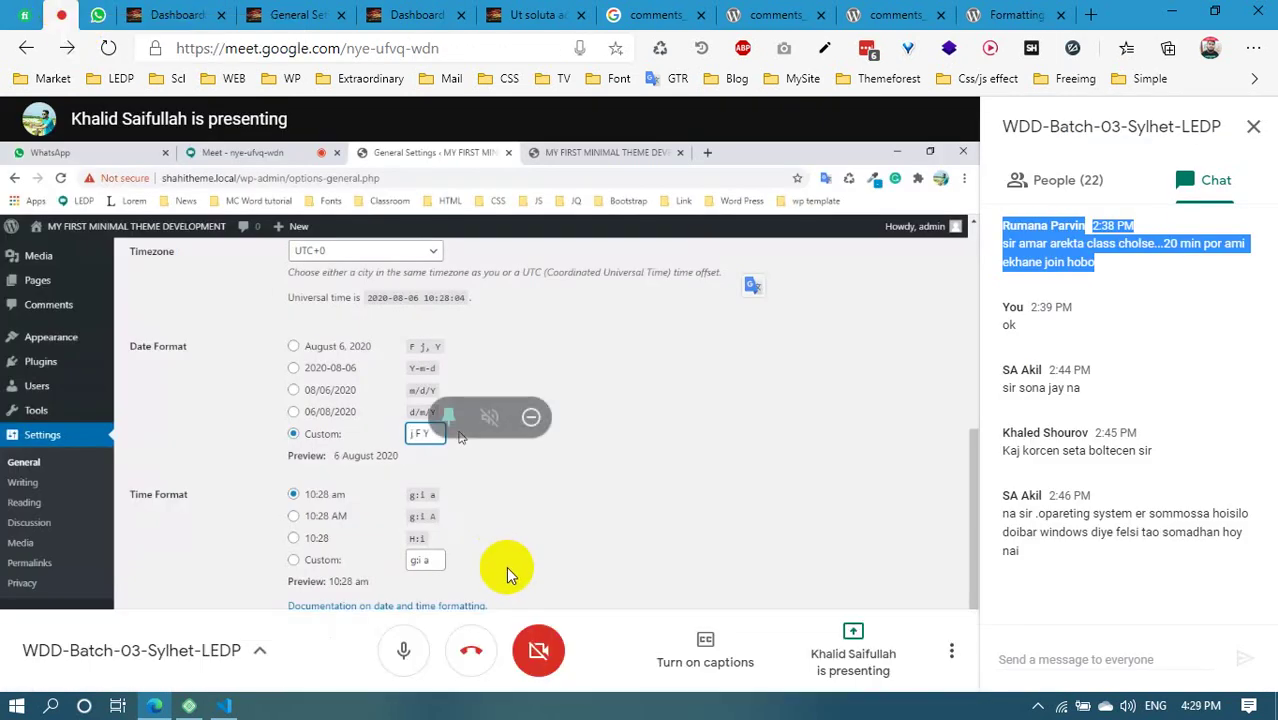
click(395, 12)
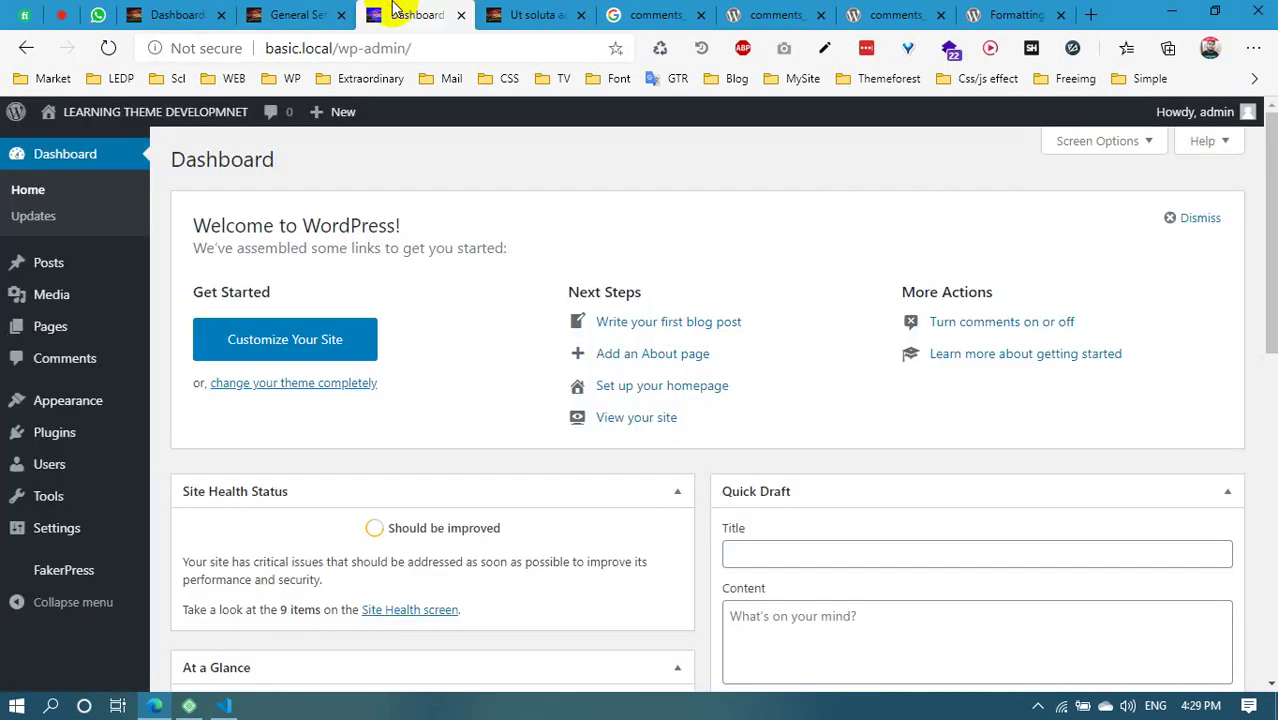
click(320, 13)
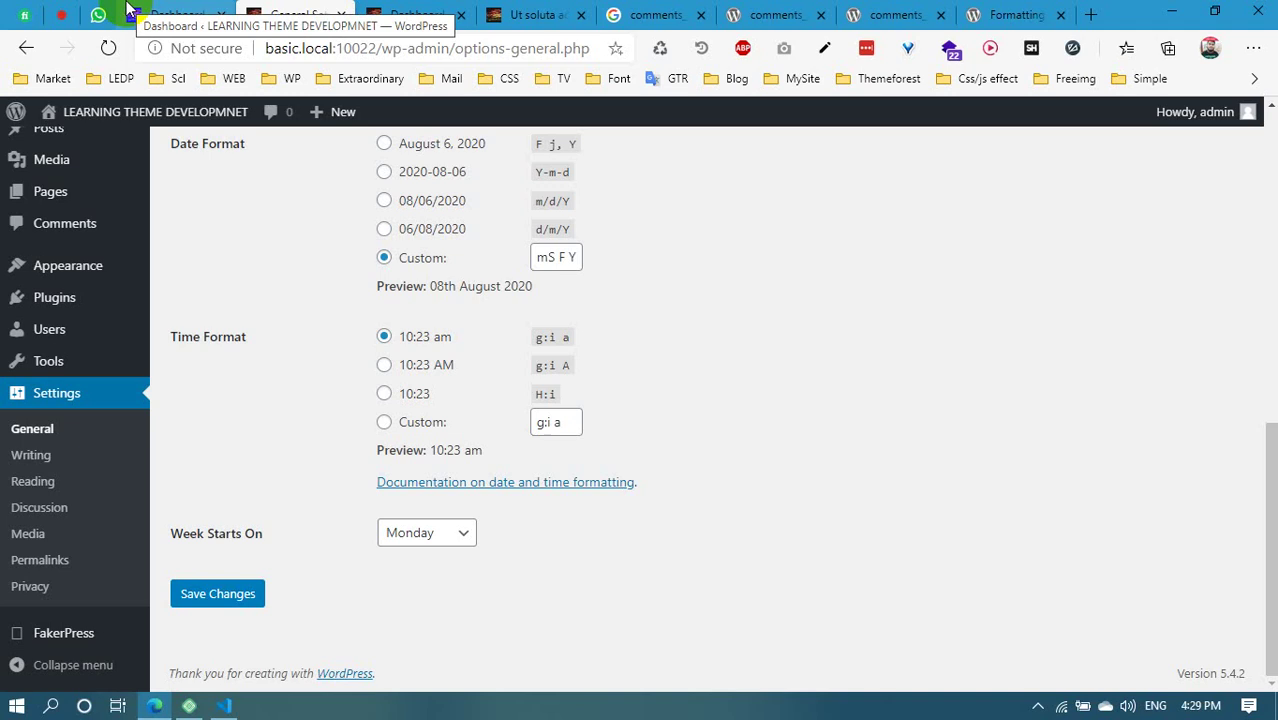
click(28, 13)
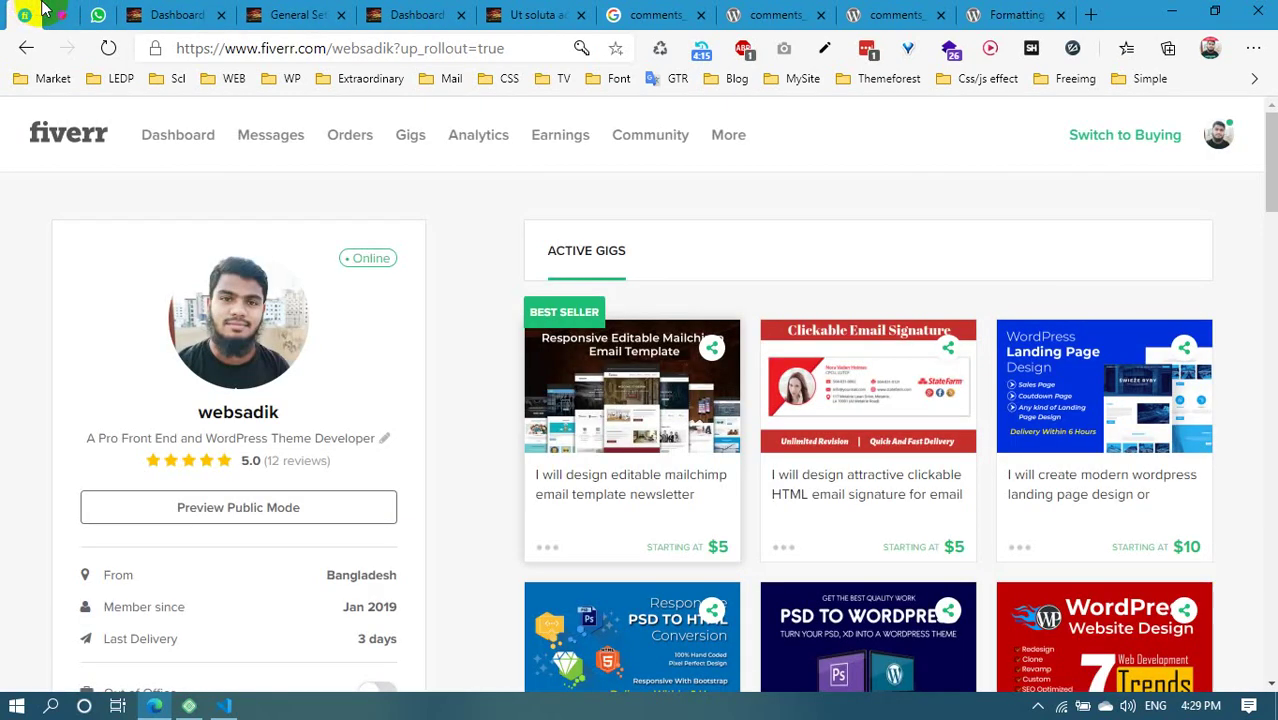
click(57, 13)
mouse_move(424, 390)
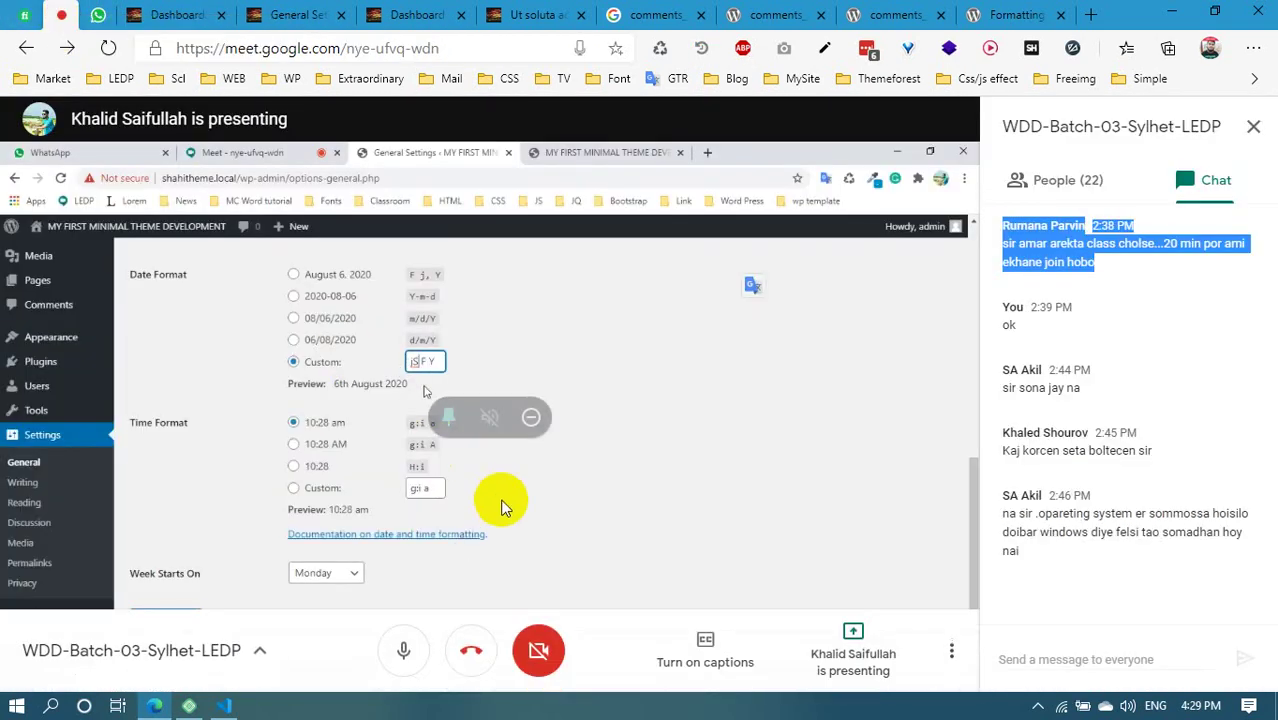
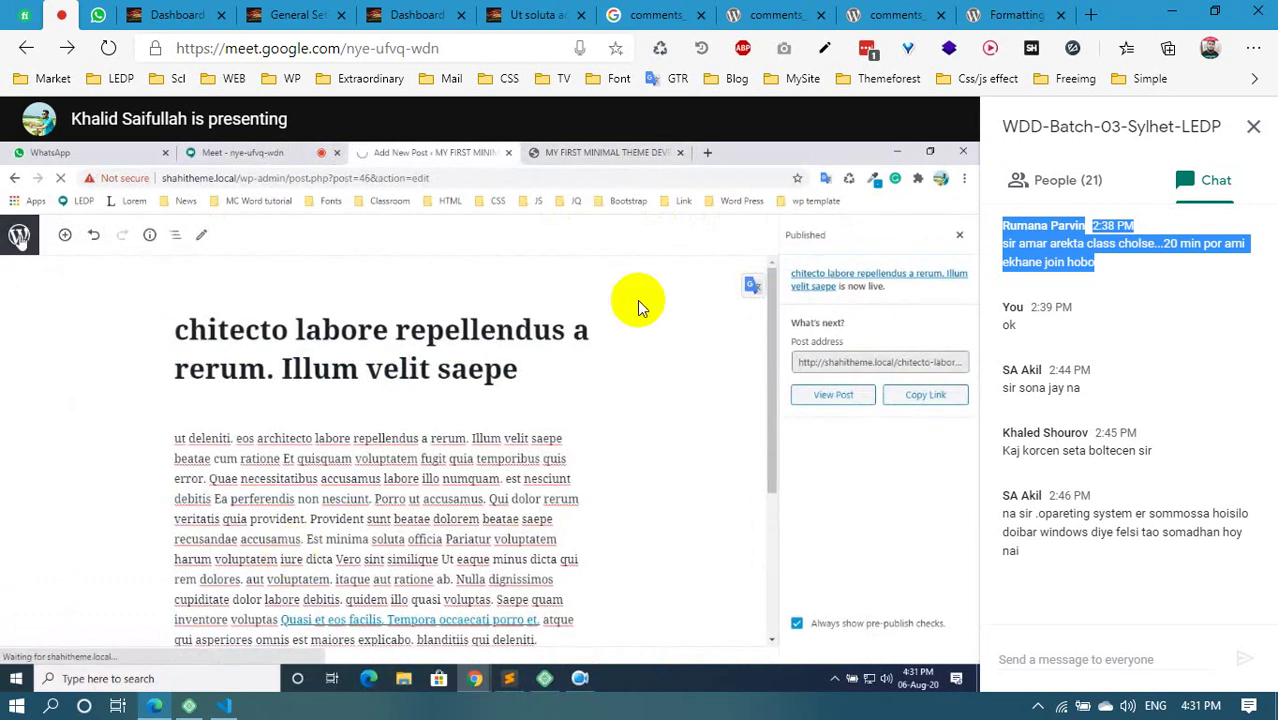
Return to the Formatting Date and Time article and examine the m character's row and numeric range under Month
click(775, 12)
click(655, 14)
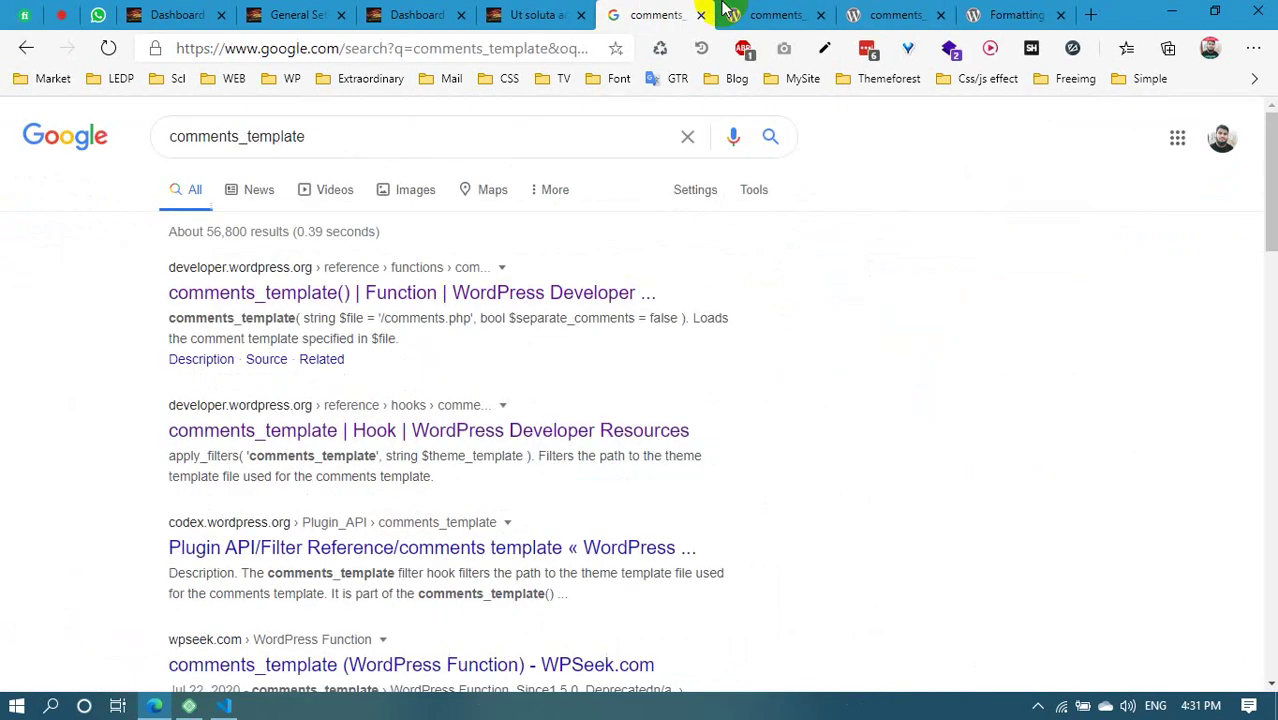
click(985, 14)
scroll(505, 480, down, 1)
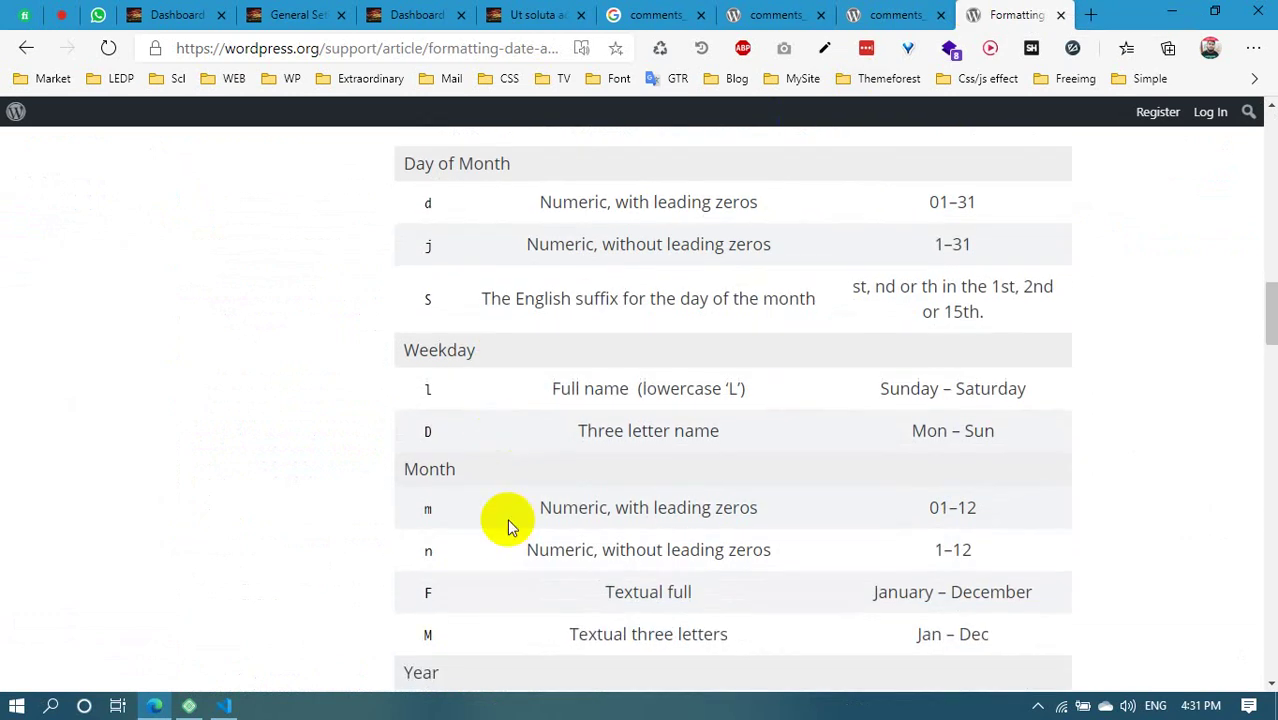
drag(984, 508, 874, 512)
click(658, 518)
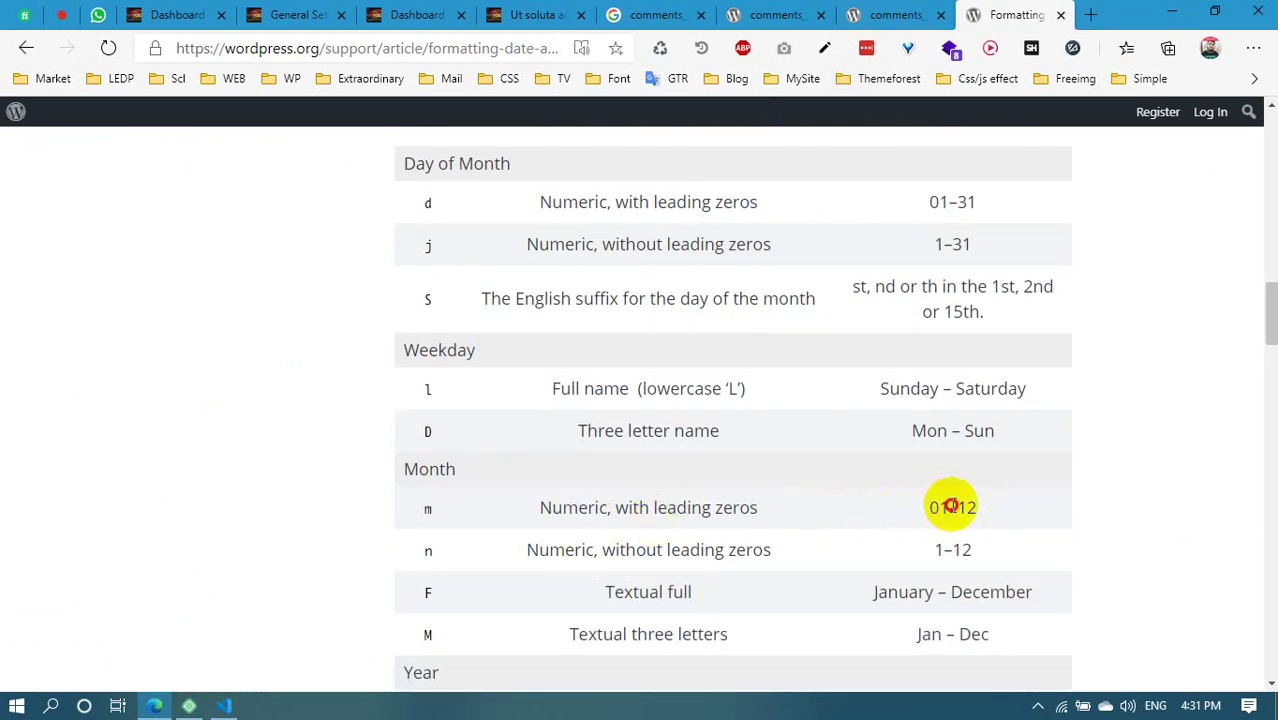
drag(953, 506, 990, 506)
click(910, 506)
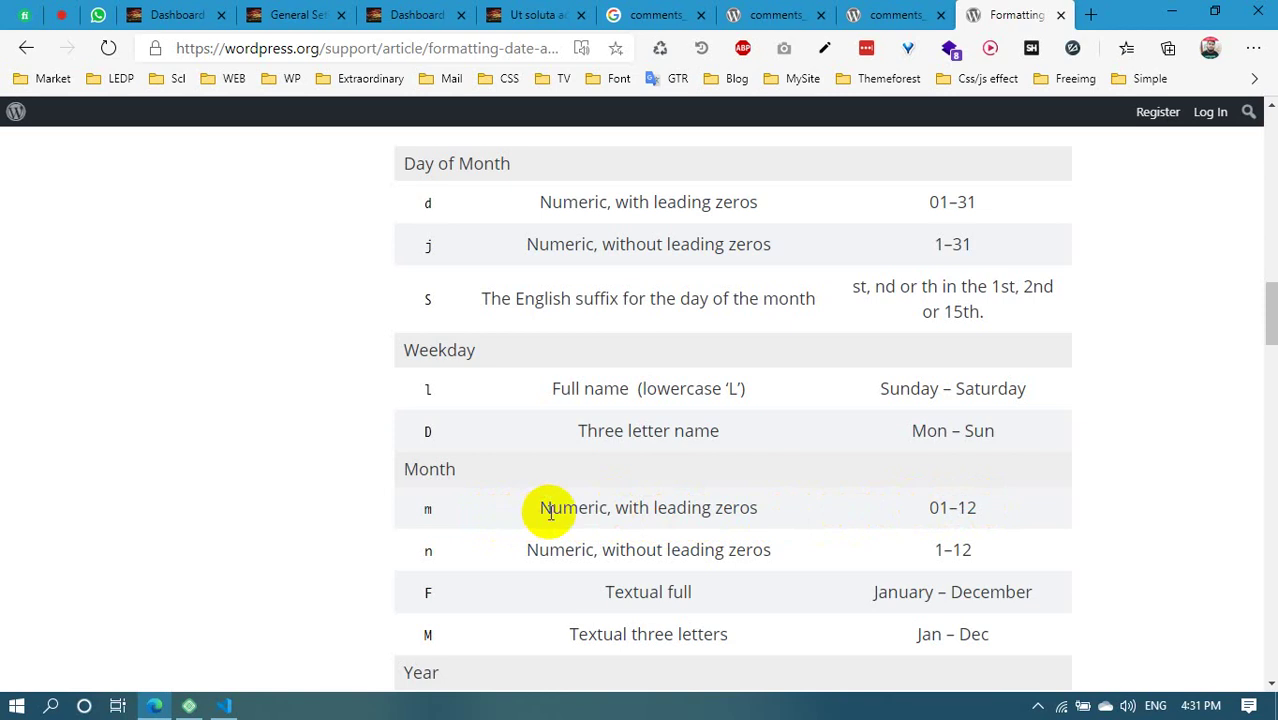
click(917, 508)
drag(917, 508, 1012, 510)
click(935, 508)
drag(933, 508, 1000, 508)
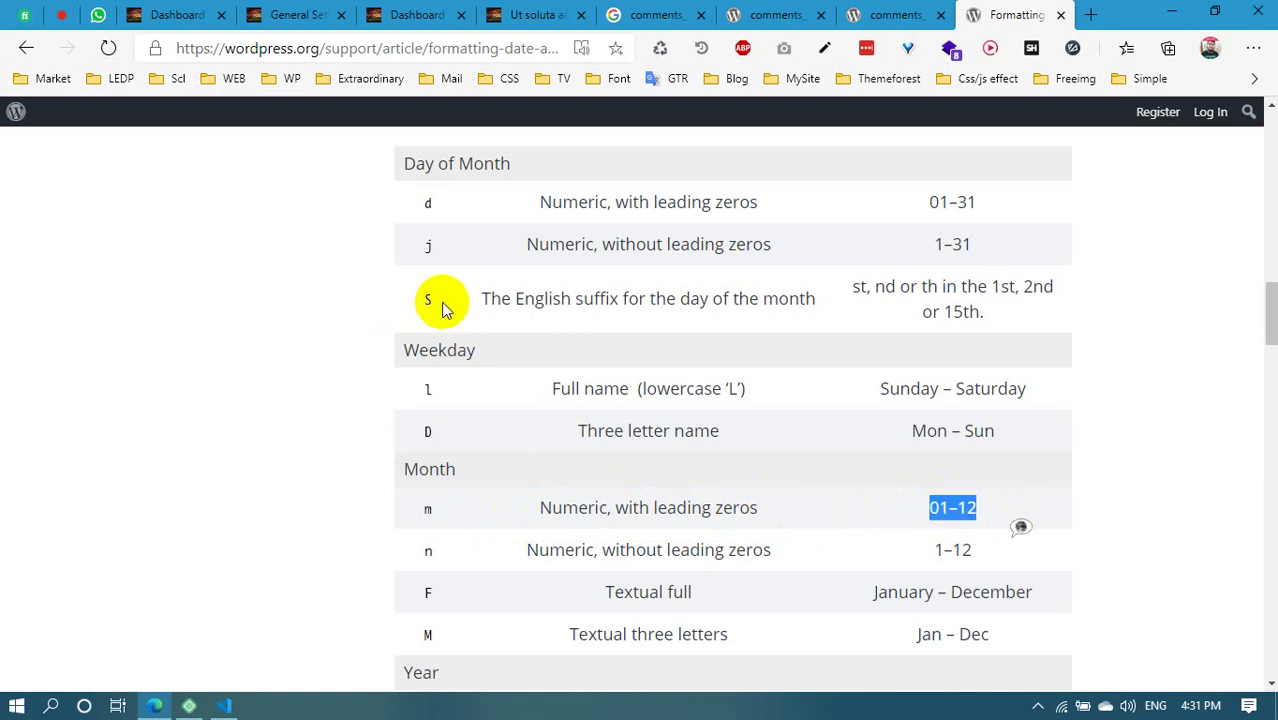
Examine the n character and its numeric range under Month, and locate the Day of Month section
click(437, 256)
double_click(432, 551)
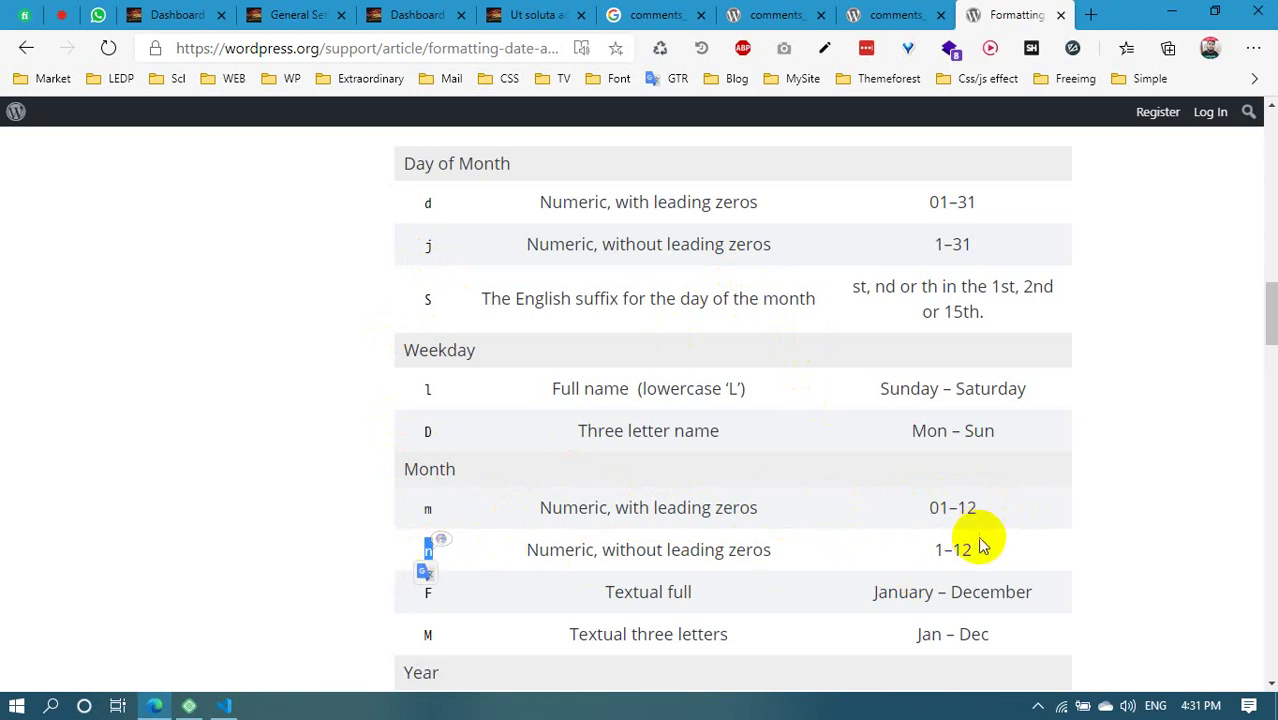
drag(978, 545, 934, 550)
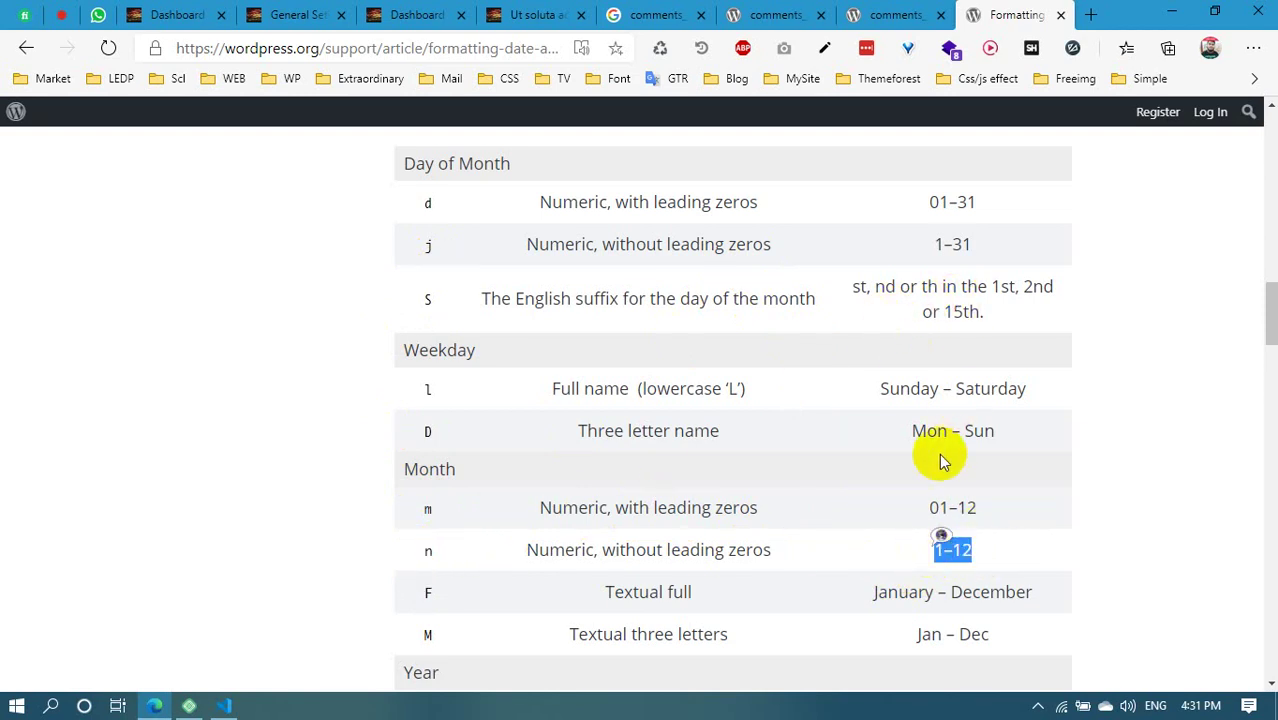
click(454, 163)
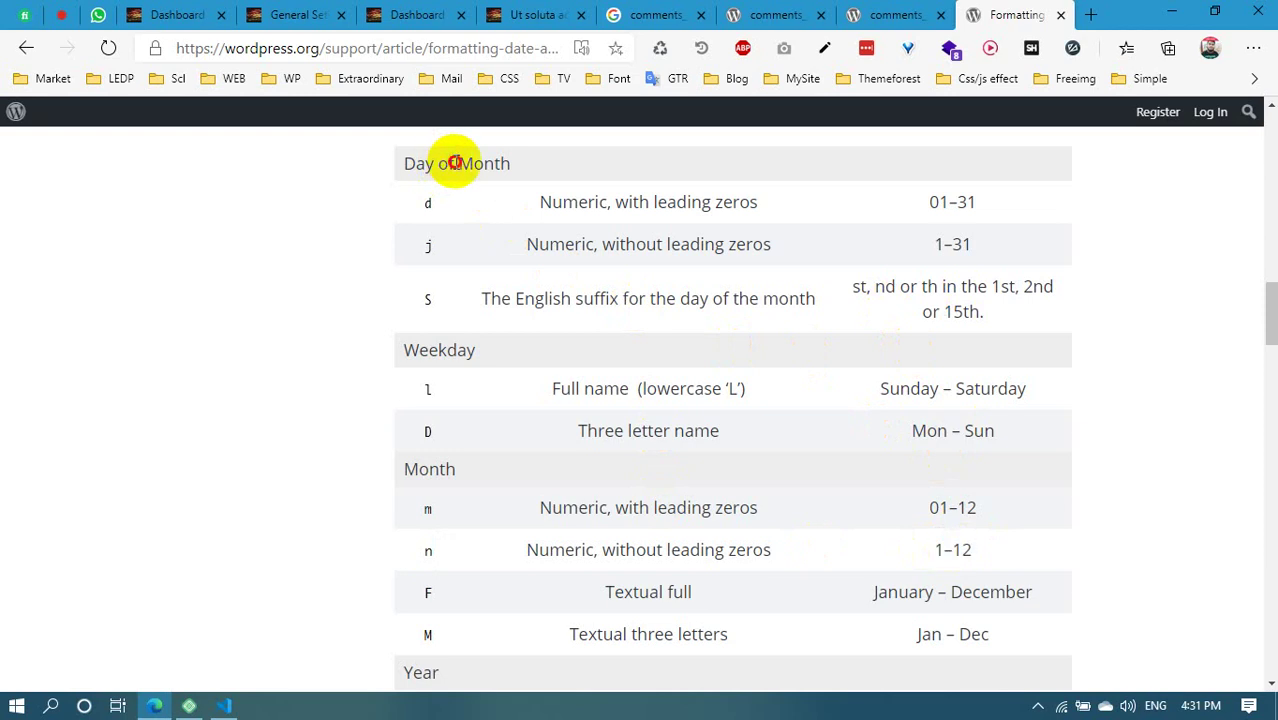
Check the Day of Month heading and the shared General settings in Google Meet, then return to the local site's General settings
drag(473, 163, 425, 163)
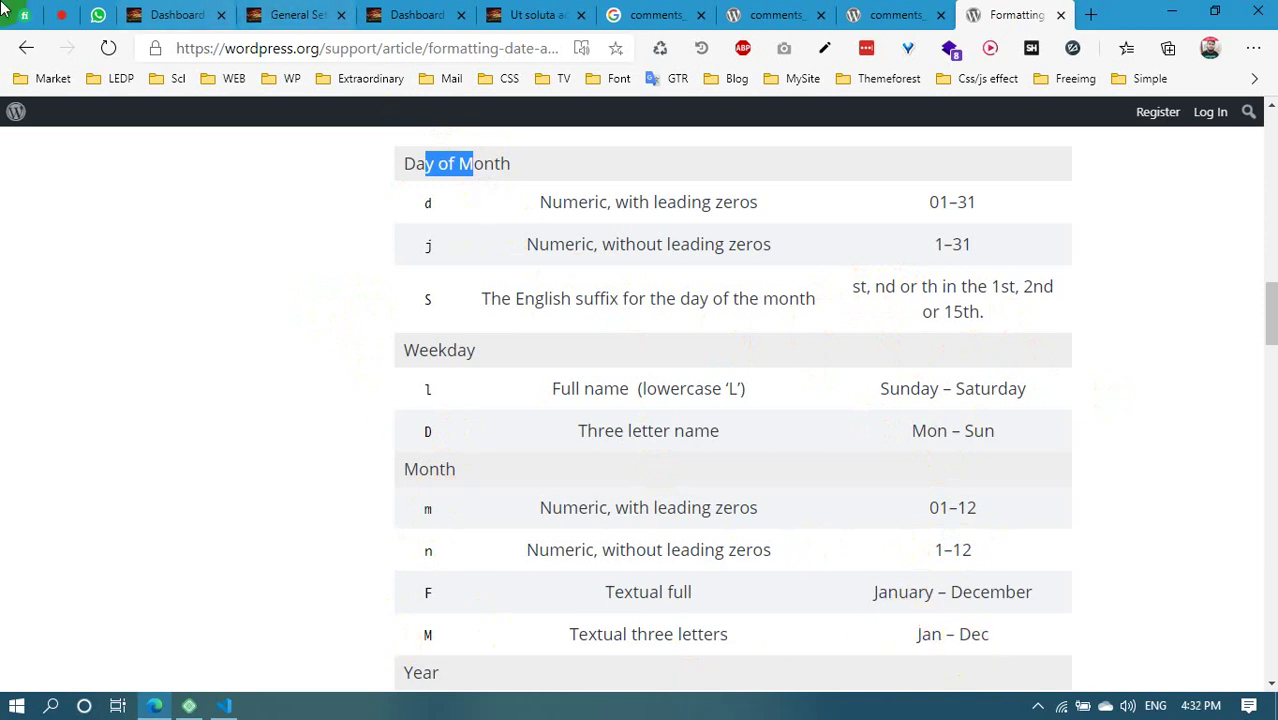
click(61, 14)
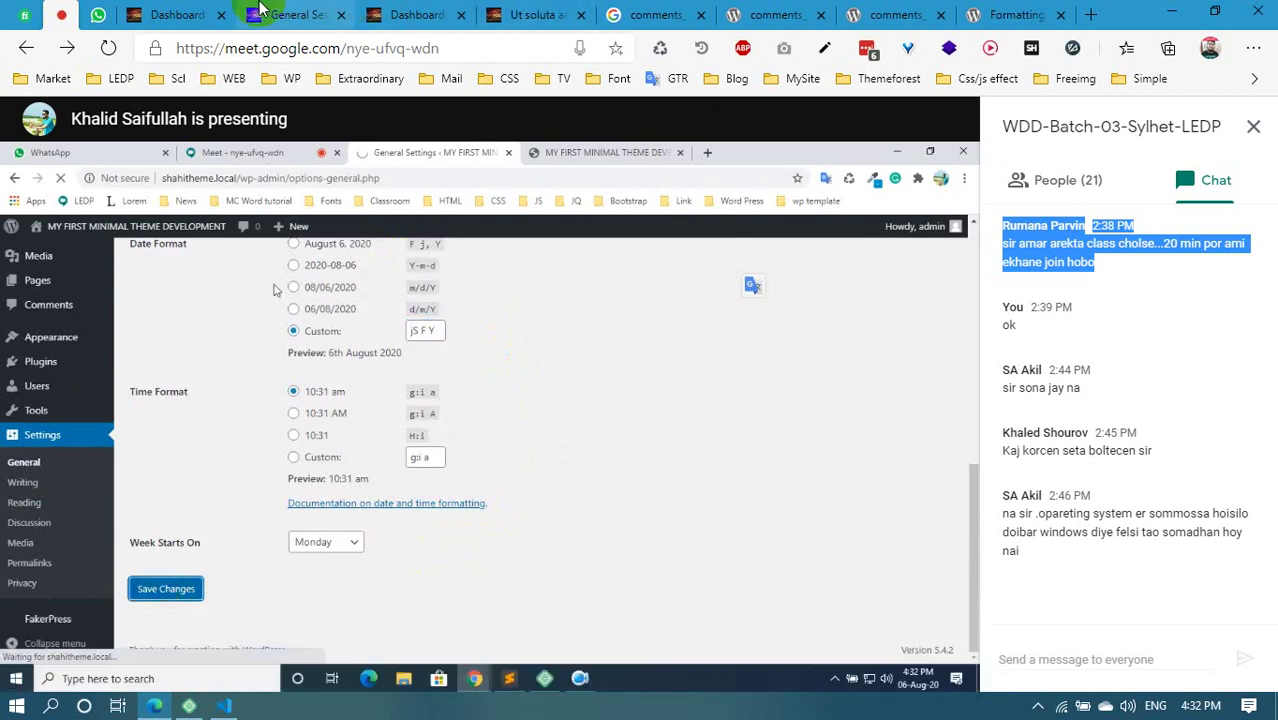
click(262, 12)
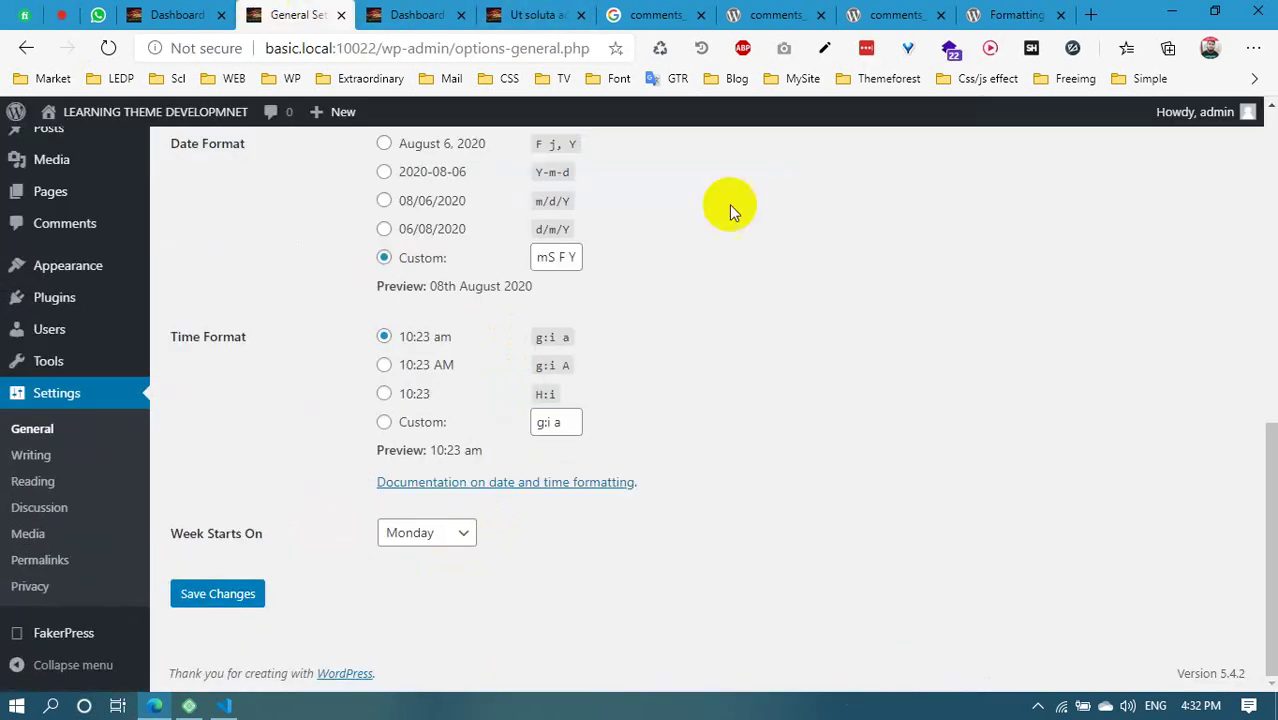
Re-enter the custom date format as mS F Y and save the General settings
double_click(548, 256)
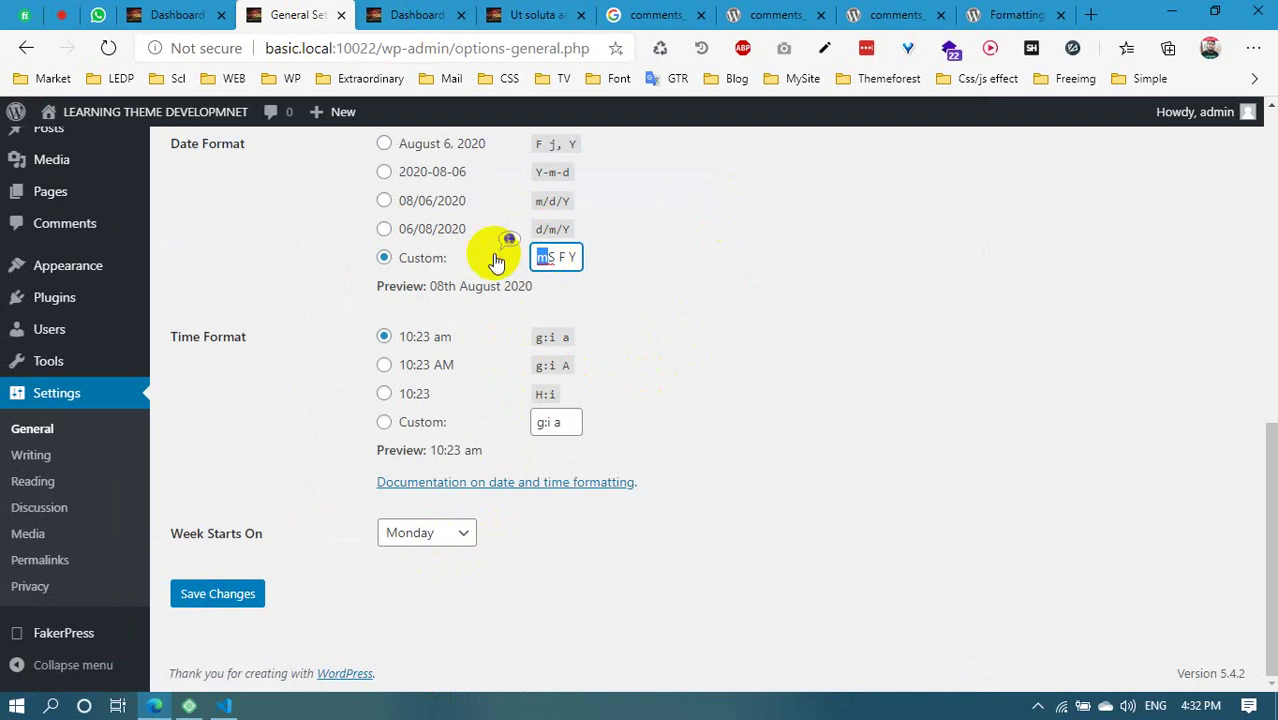
text(j)
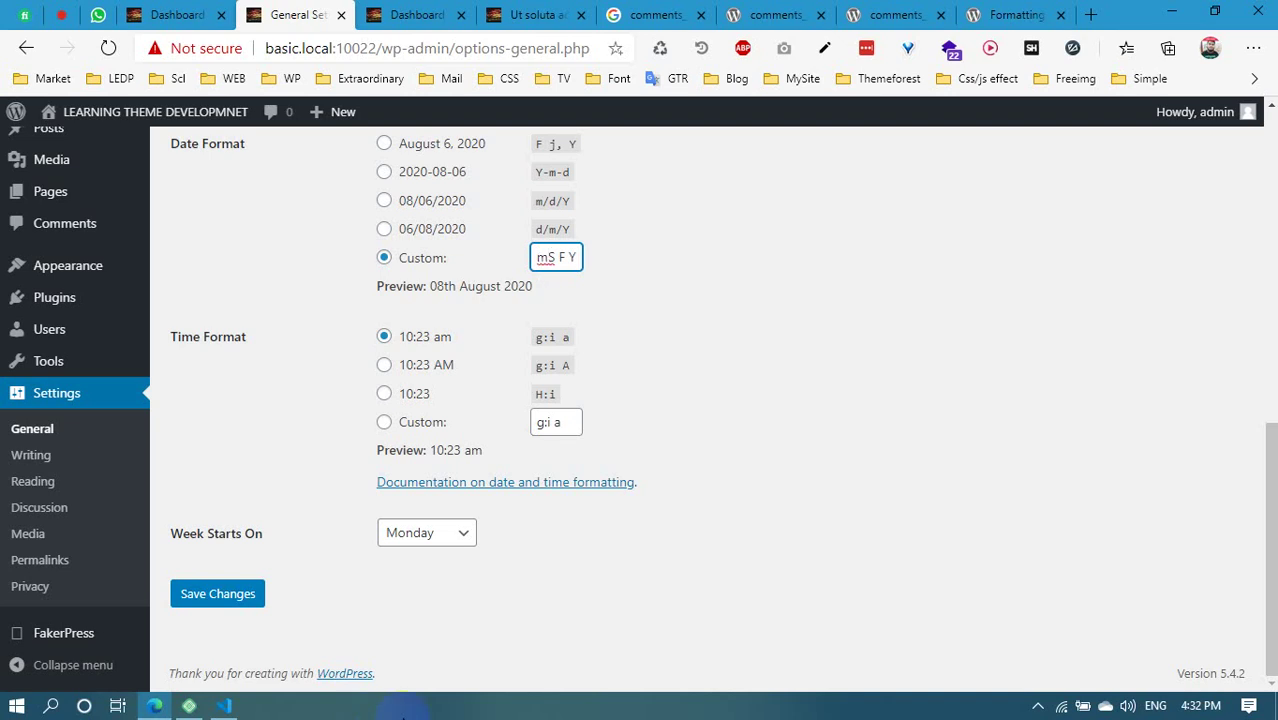
click(183, 592)
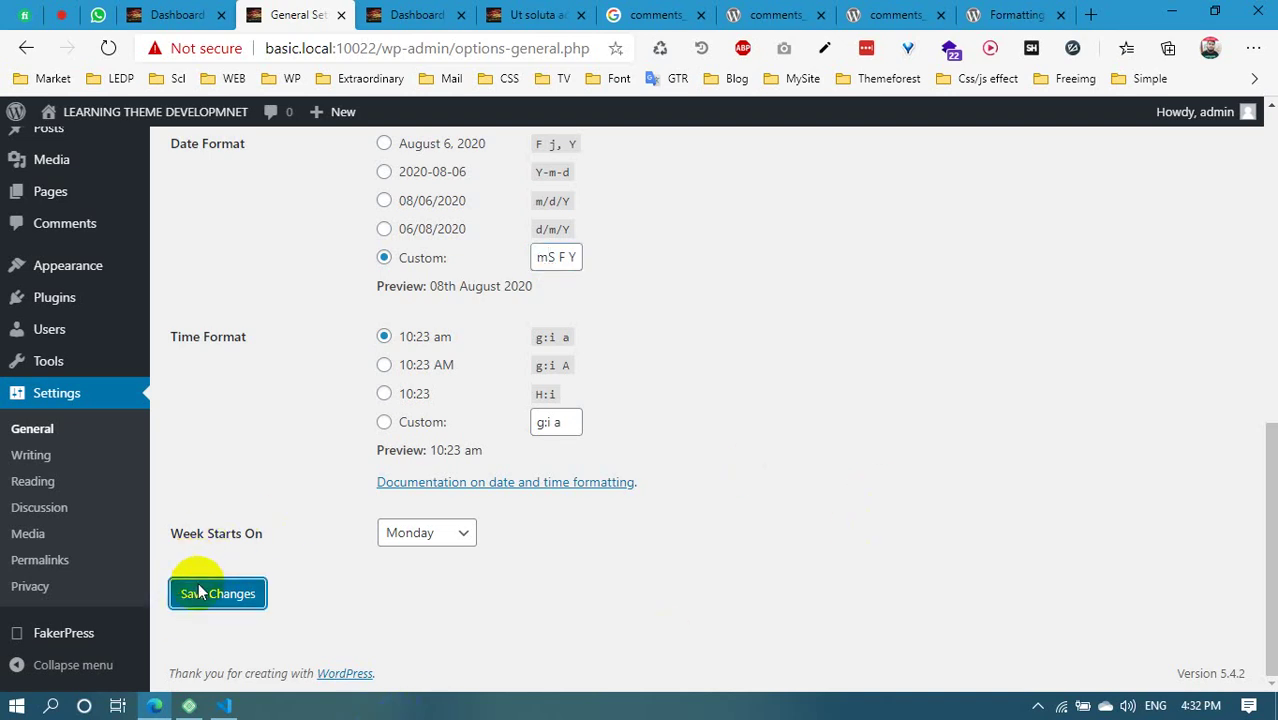
Return to the Google Meet call and start presenting the entire screen
click(130, 12)
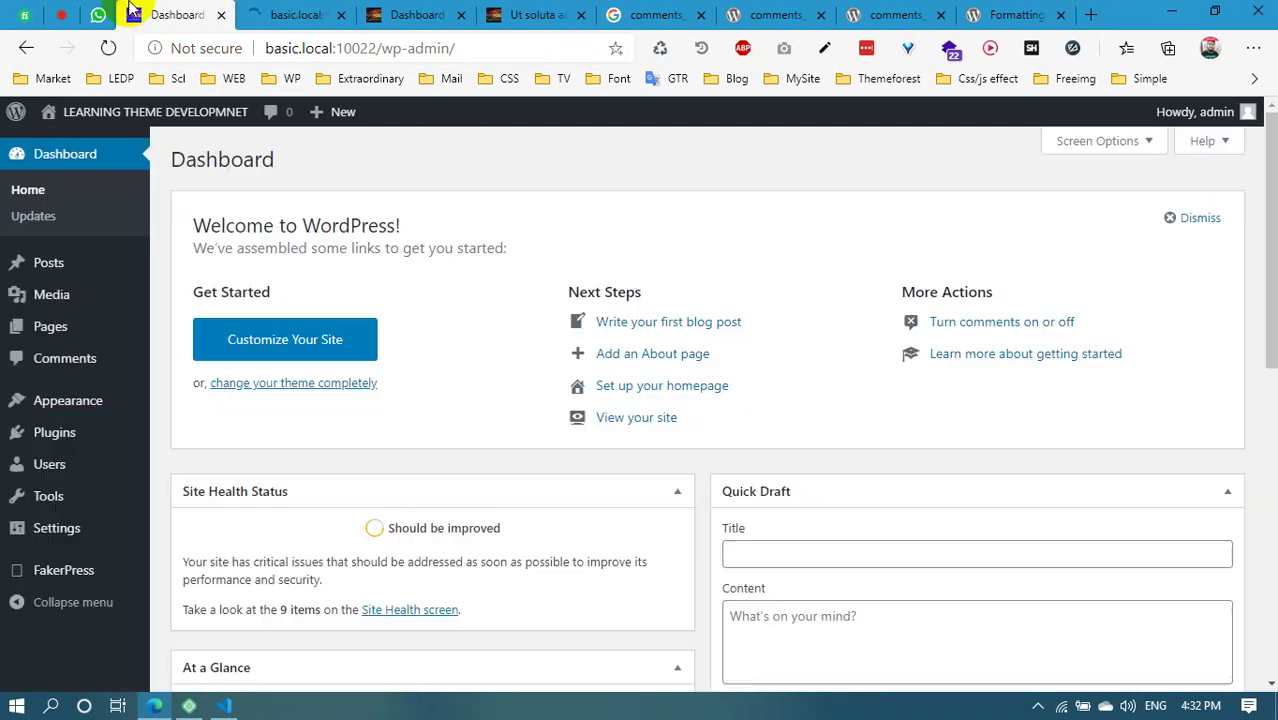
click(62, 12)
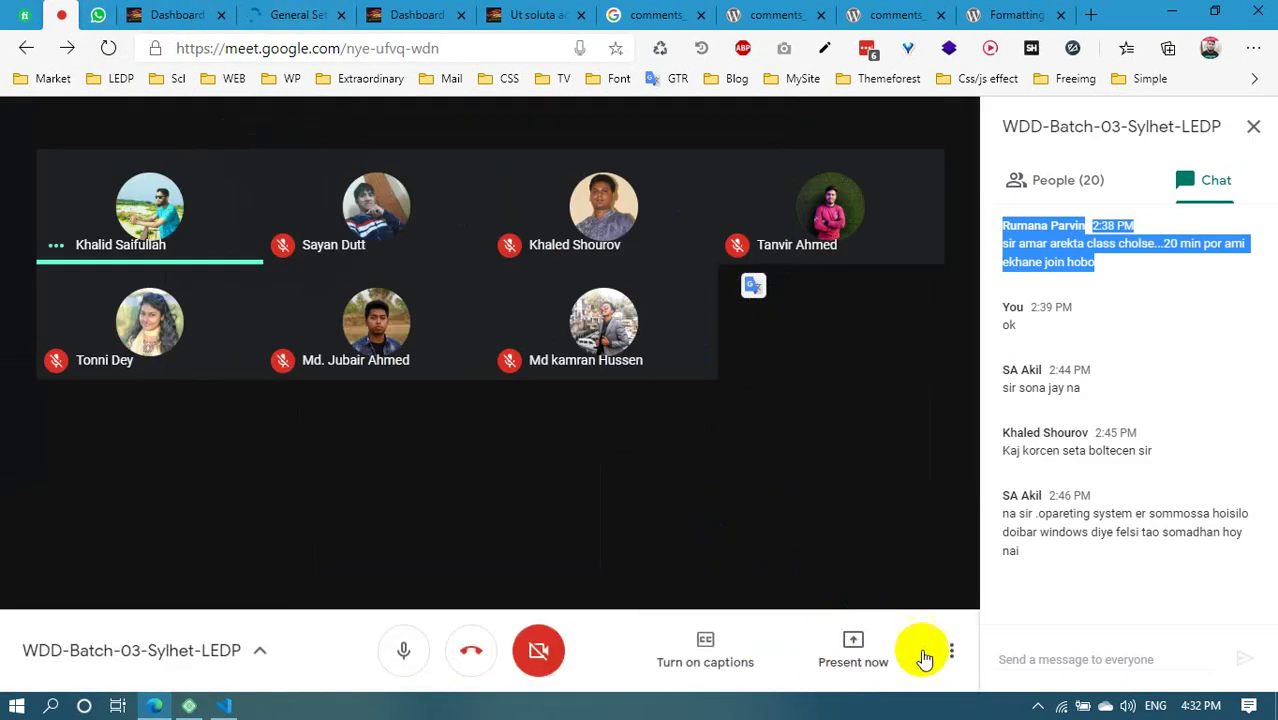
click(876, 655)
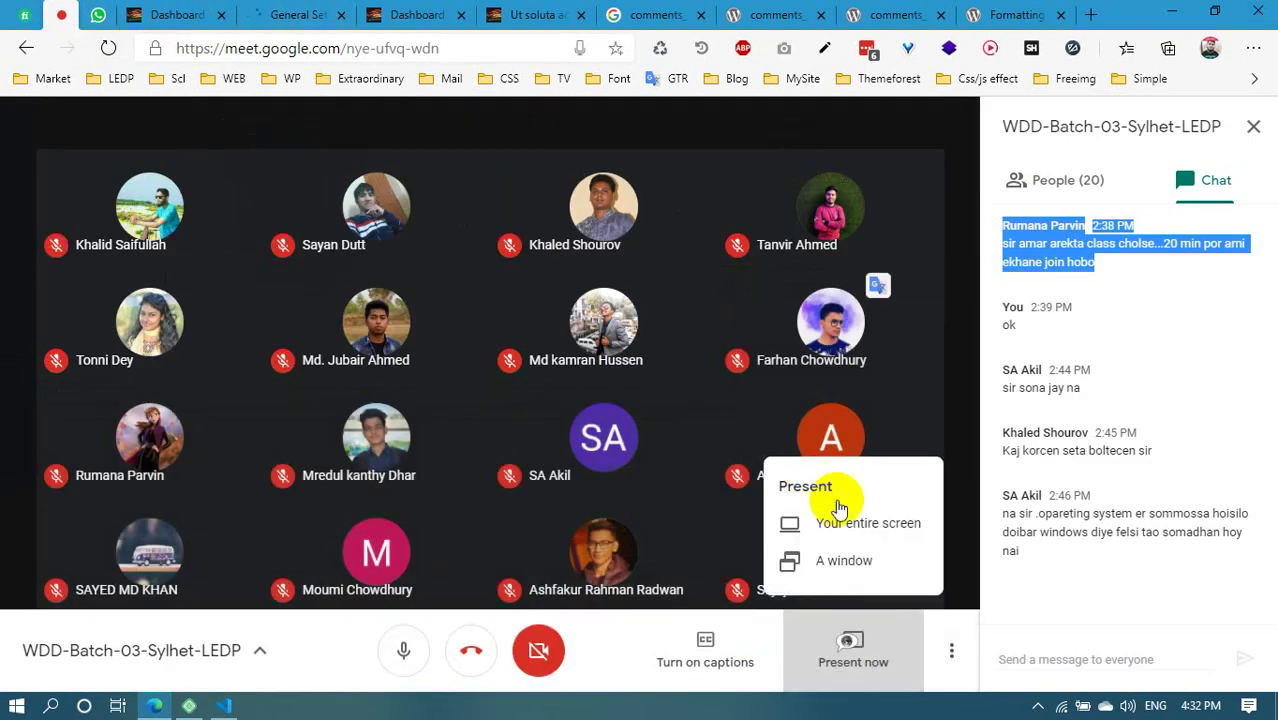
click(847, 520)
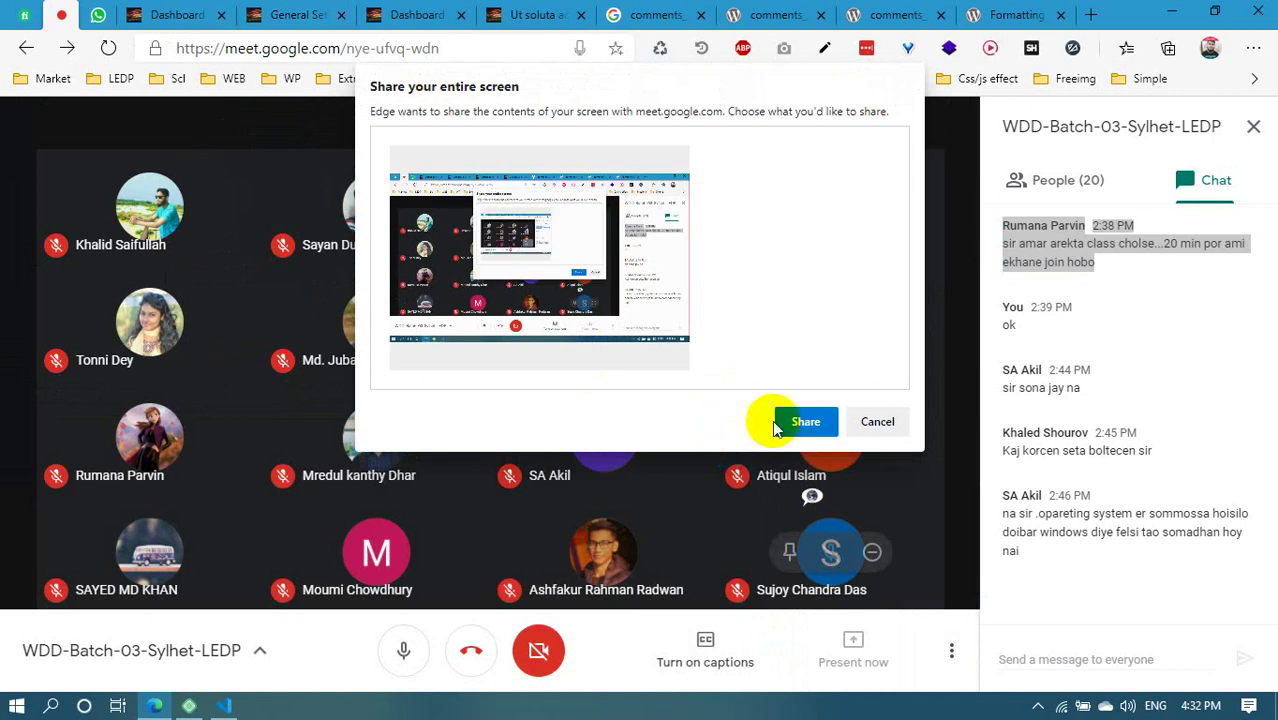
click(777, 427)
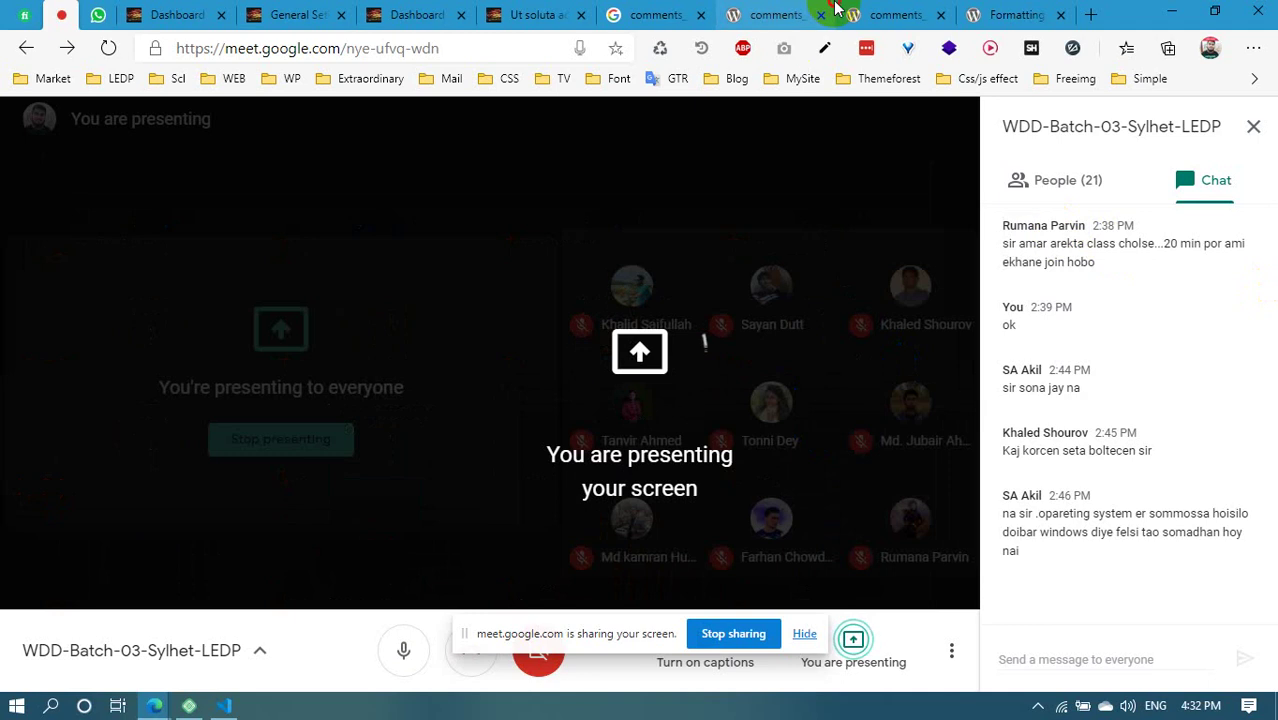
View the local site's post "Ut soluta accusantium laborum quia quidem" and examine its title and date
click(775, 14)
click(535, 14)
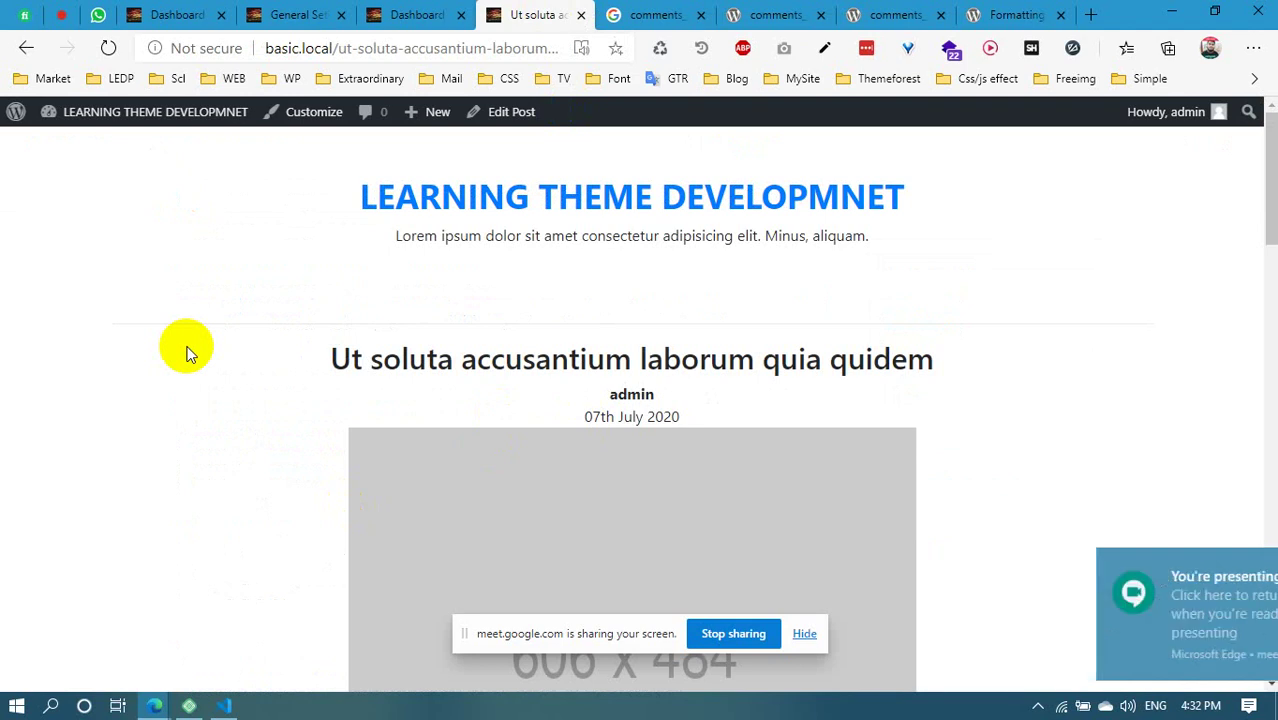
drag(351, 360, 727, 368)
click(678, 418)
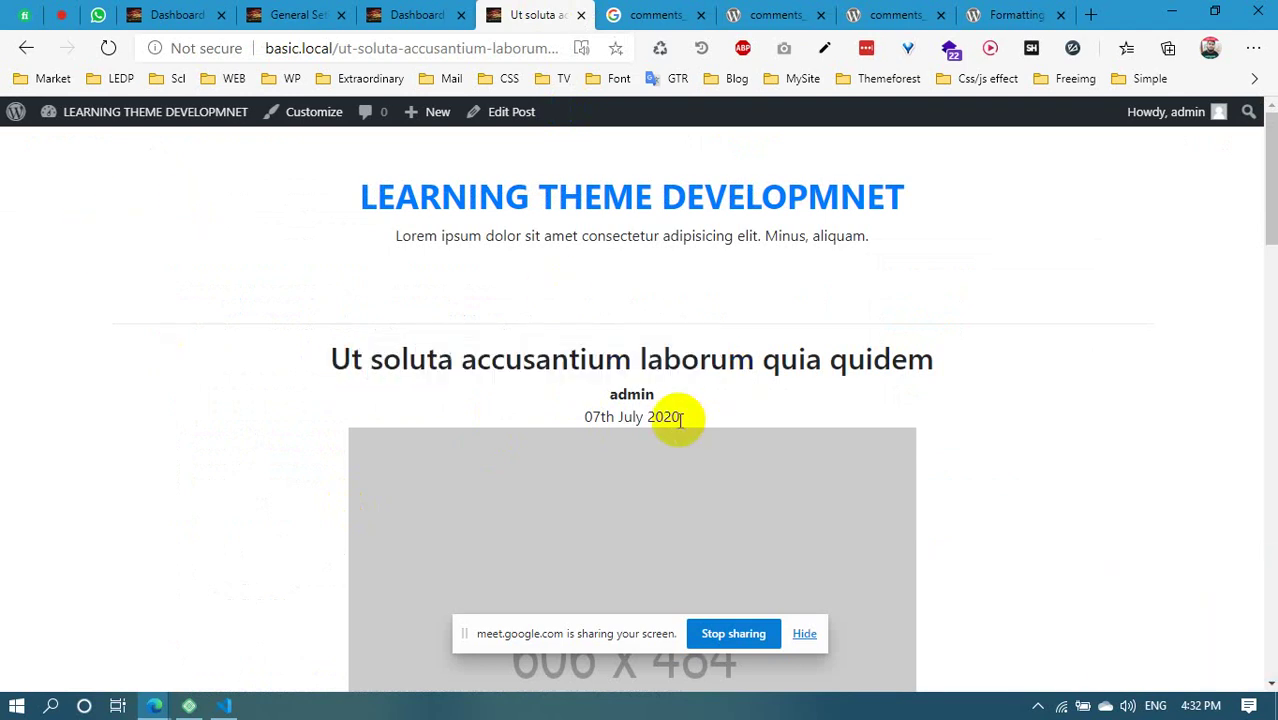
scroll(760, 420, down, 5)
scroll(730, 405, up, 5)
Open the LEARNING THEME DEVELOPMNET home page and review its post list, post dates and pagination
click(571, 197)
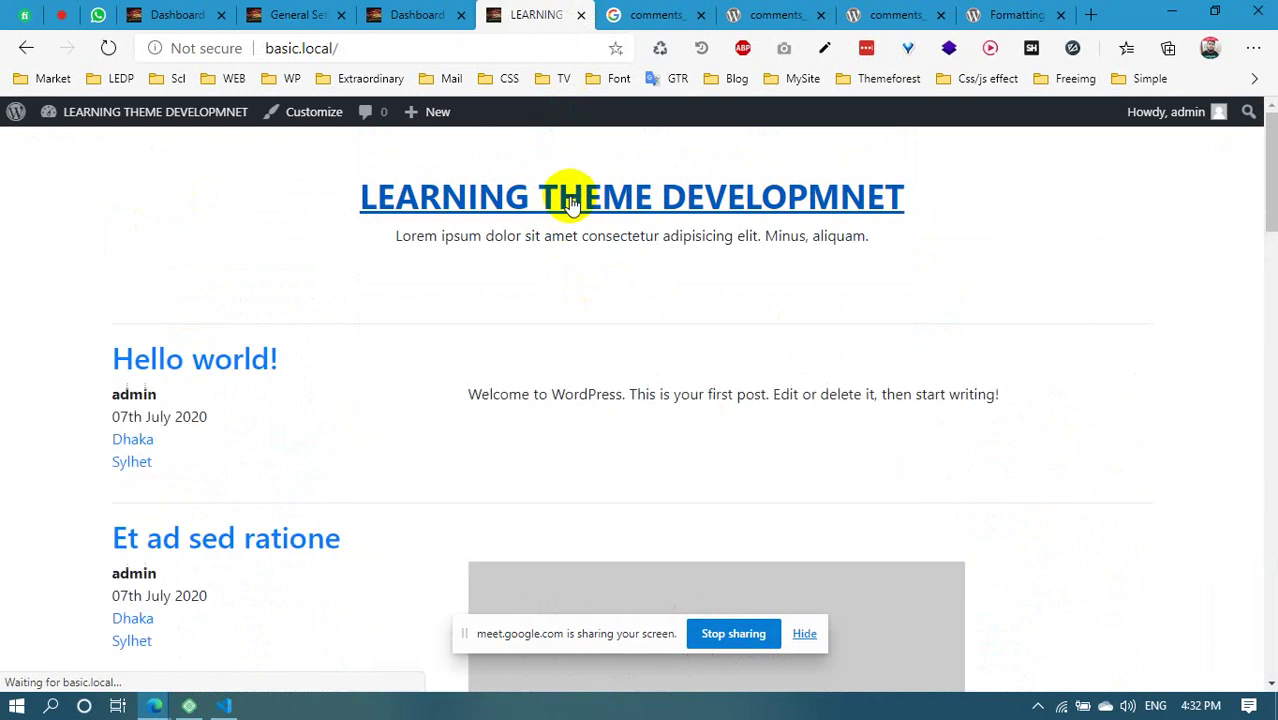
scroll(465, 459, down, 12)
scroll(413, 430, down, 6)
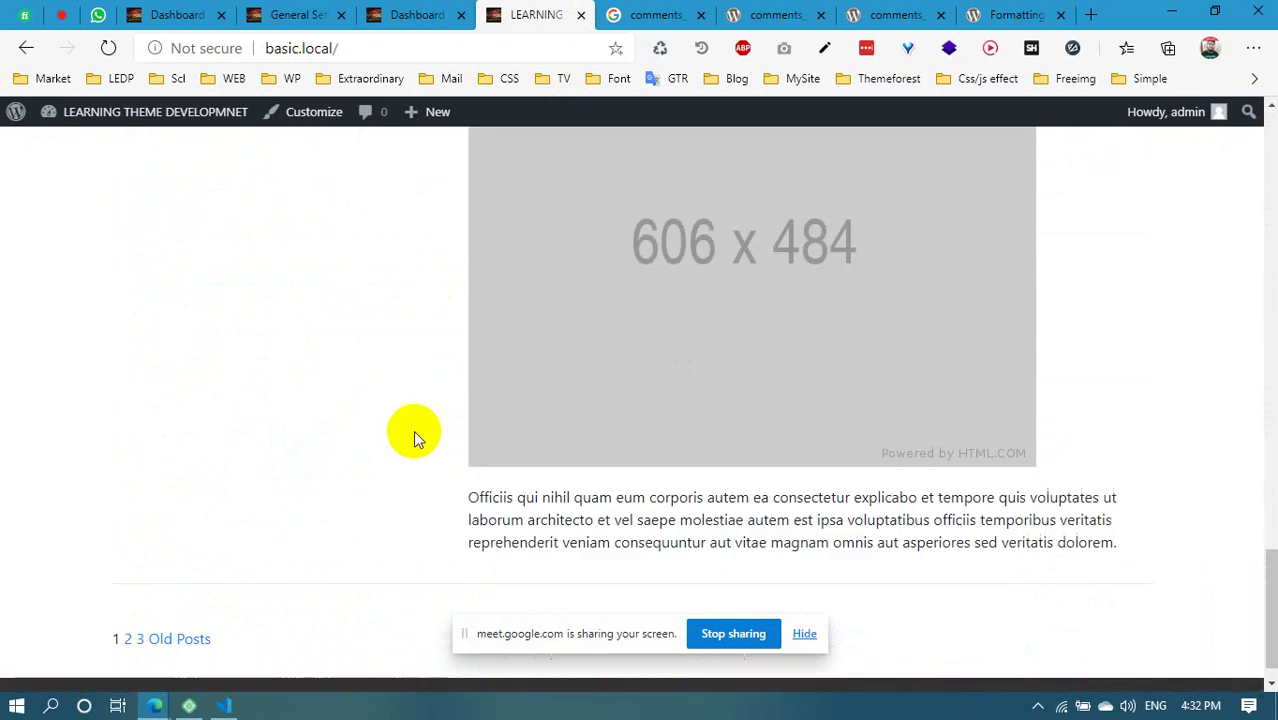
scroll(813, 486, up, 10)
scroll(594, 432, up, 6)
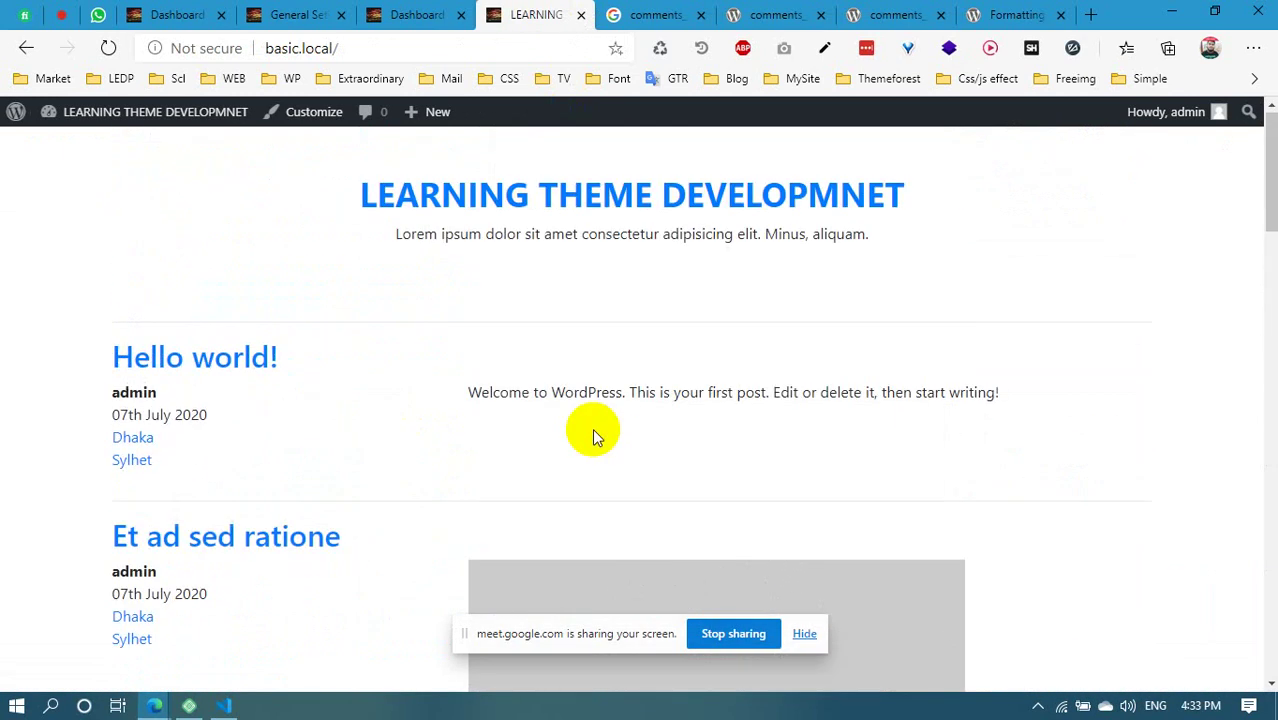
scroll(593, 431, down, 10)
scroll(528, 428, up, 10)
scroll(321, 415, down, 2)
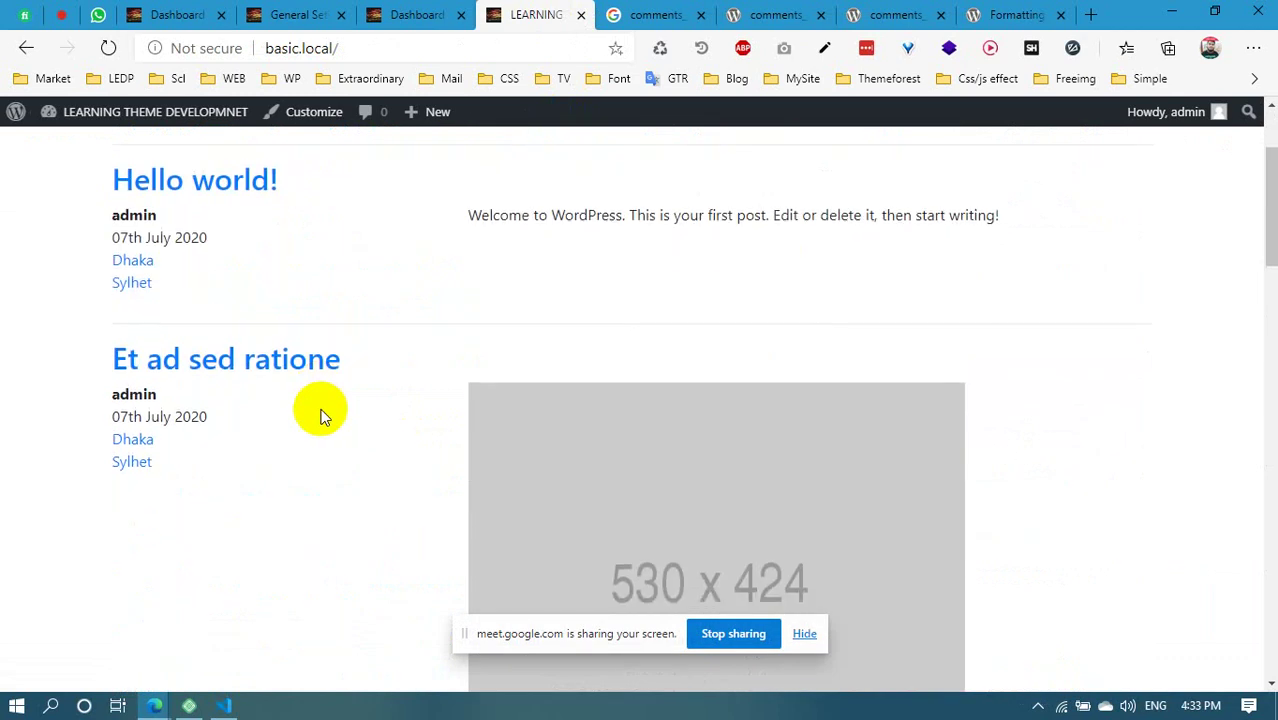
scroll(321, 414, up, 2)
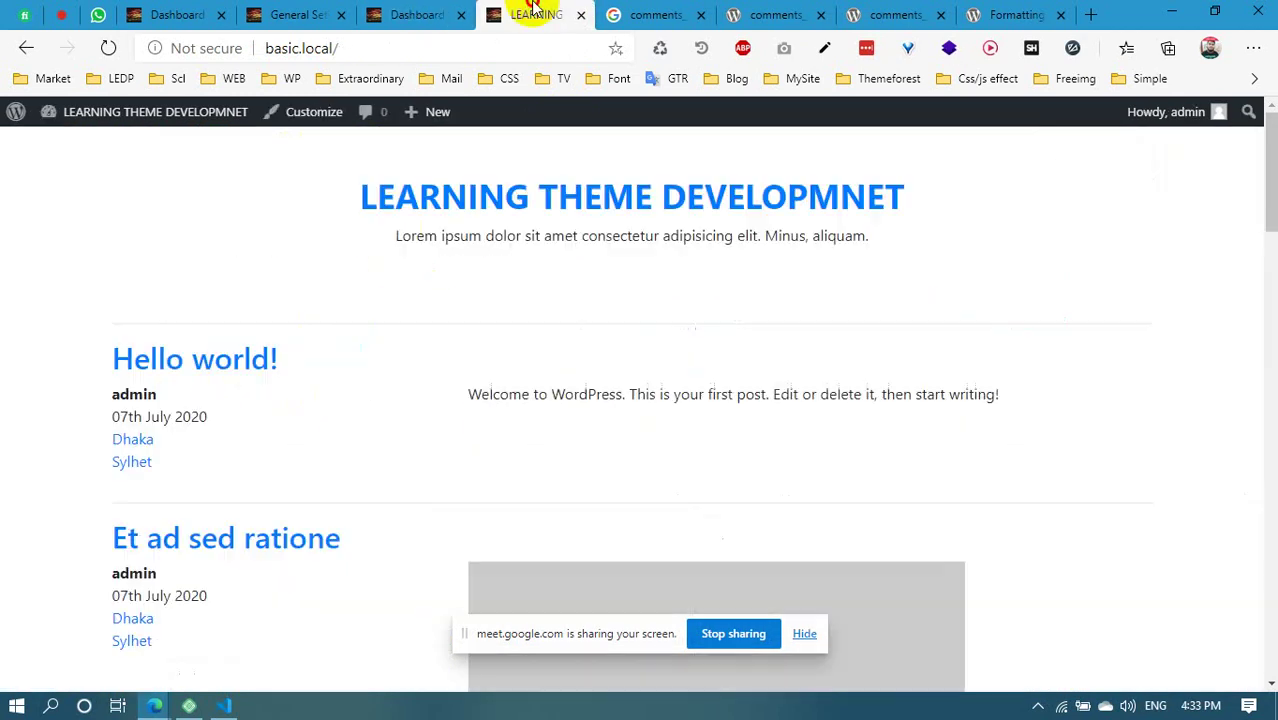
Switch to Visual Studio Code and create a file named test.php in hyper-minimal's template-parts folder
mouse_move(222, 706)
click(220, 632)
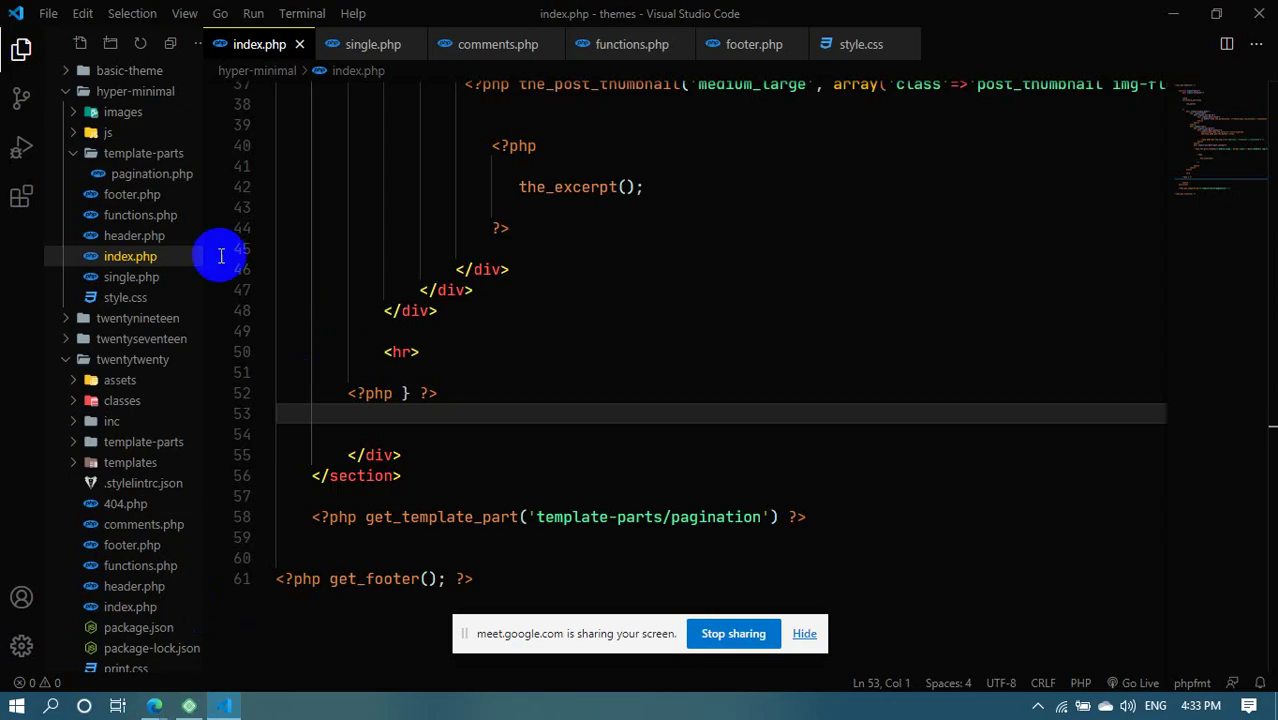
click(73, 158)
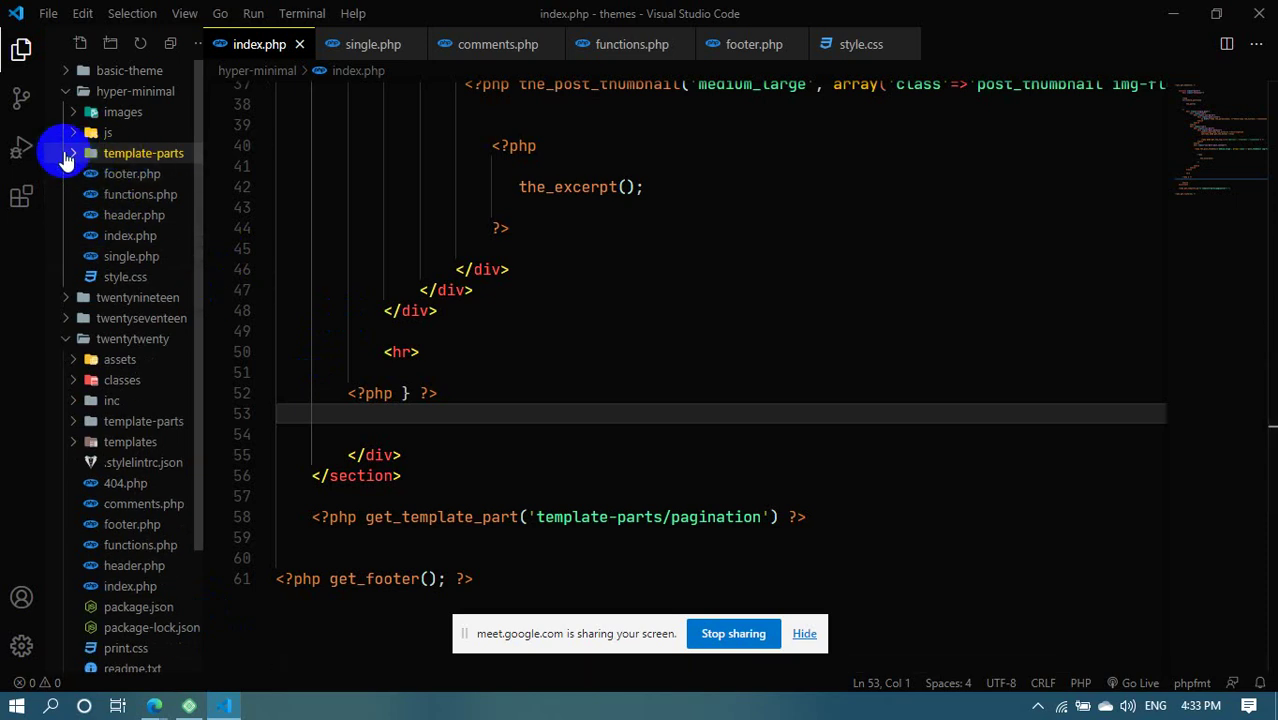
click(60, 157)
scroll(524, 481, down, 3)
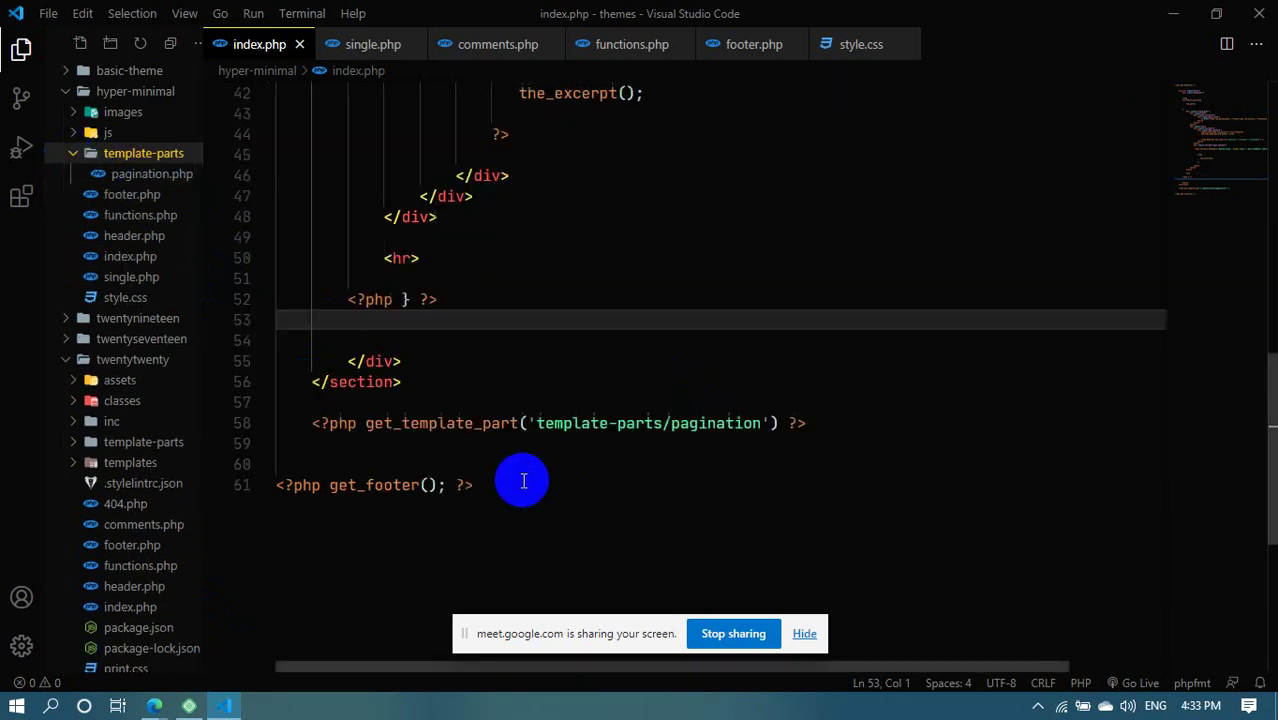
right_click(150, 160)
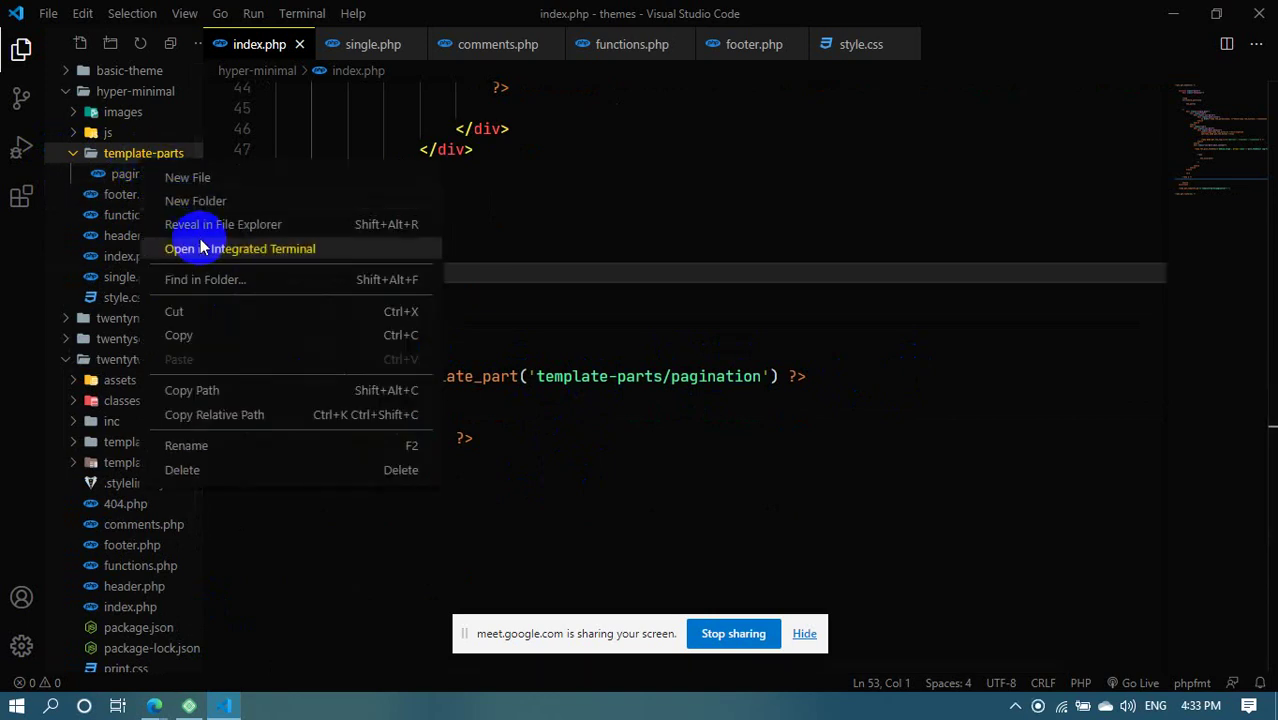
click(210, 180)
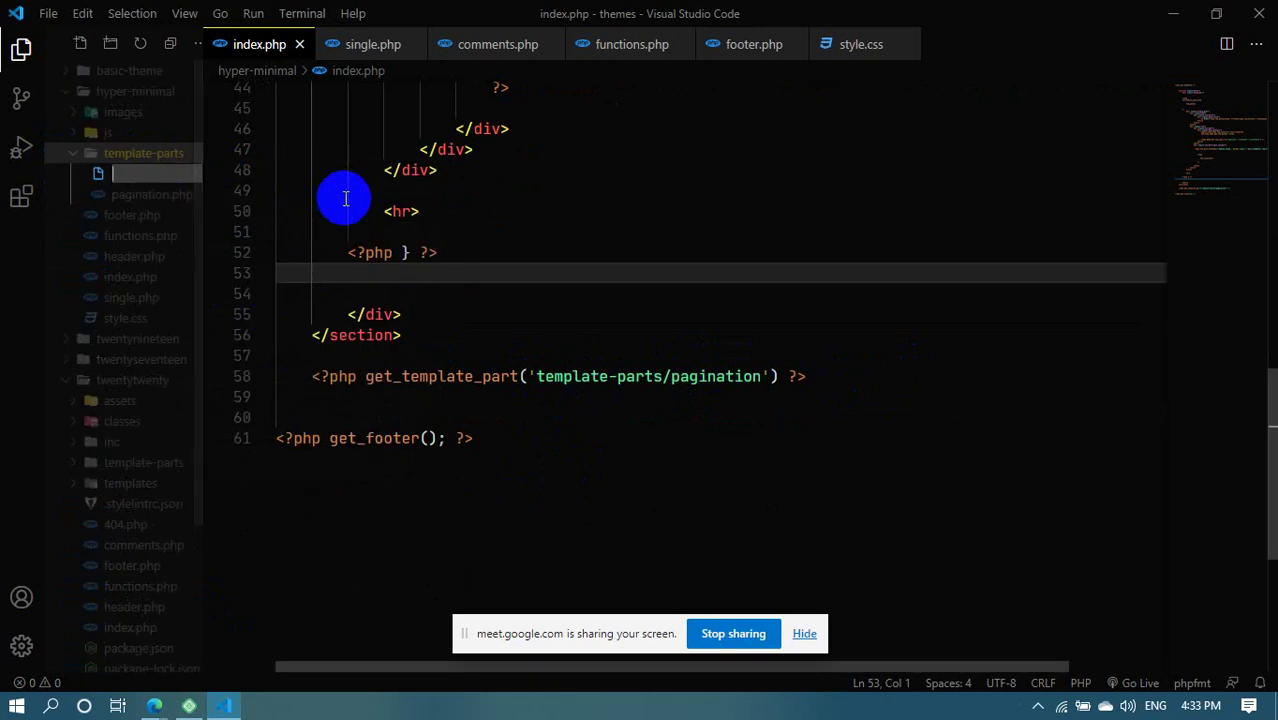
text(test.php)
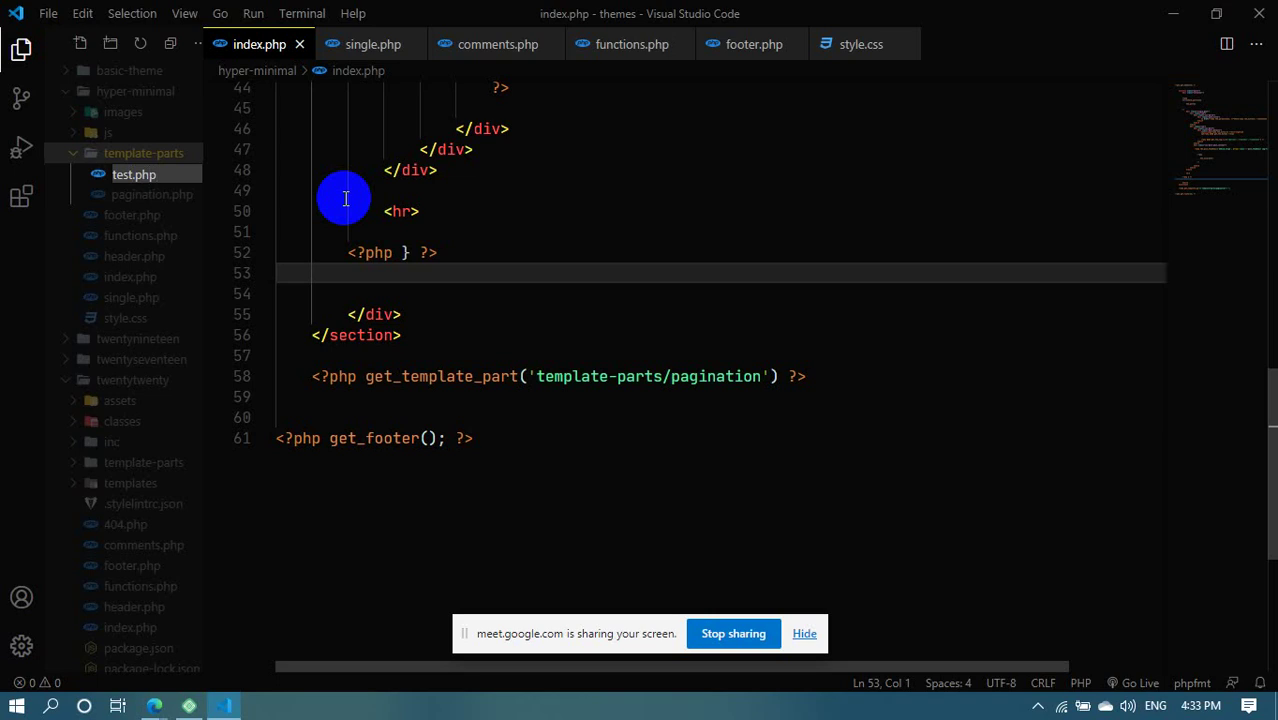
key(Return)
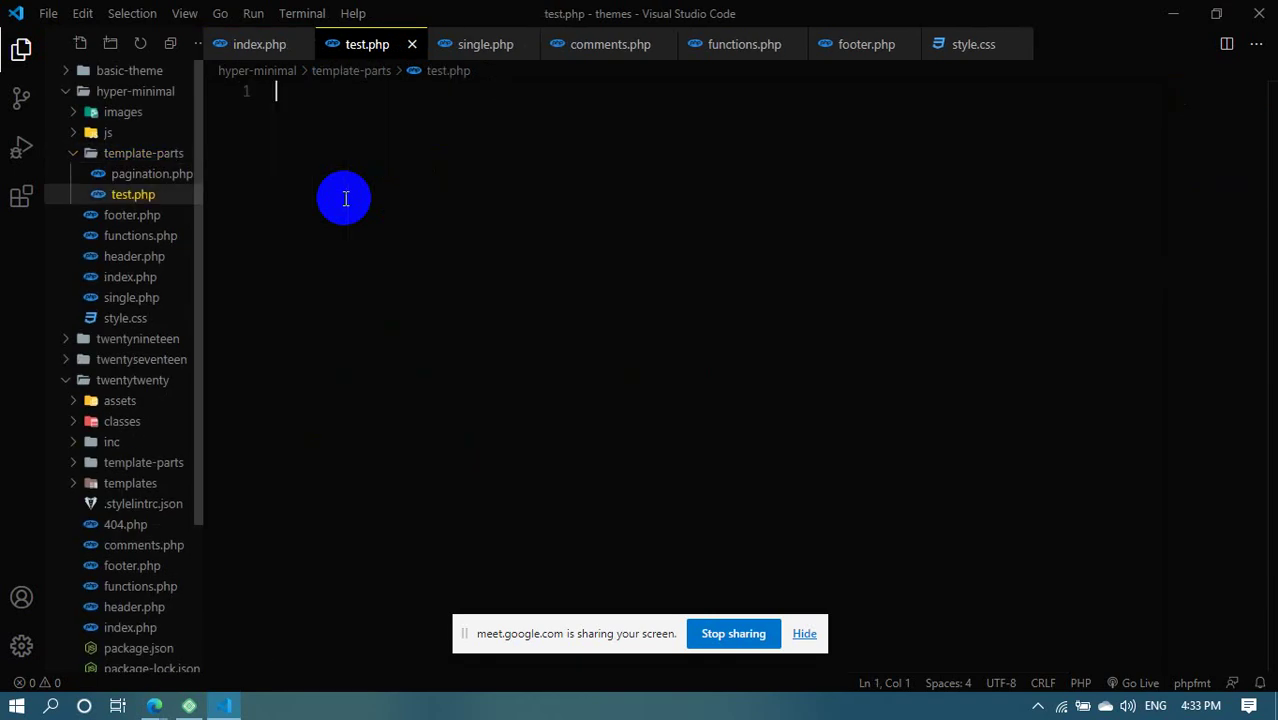
Add two blank lines at the start of test.php and enter the opening tag <?php on line 3
click(312, 108)
key(Return)
key(Return)
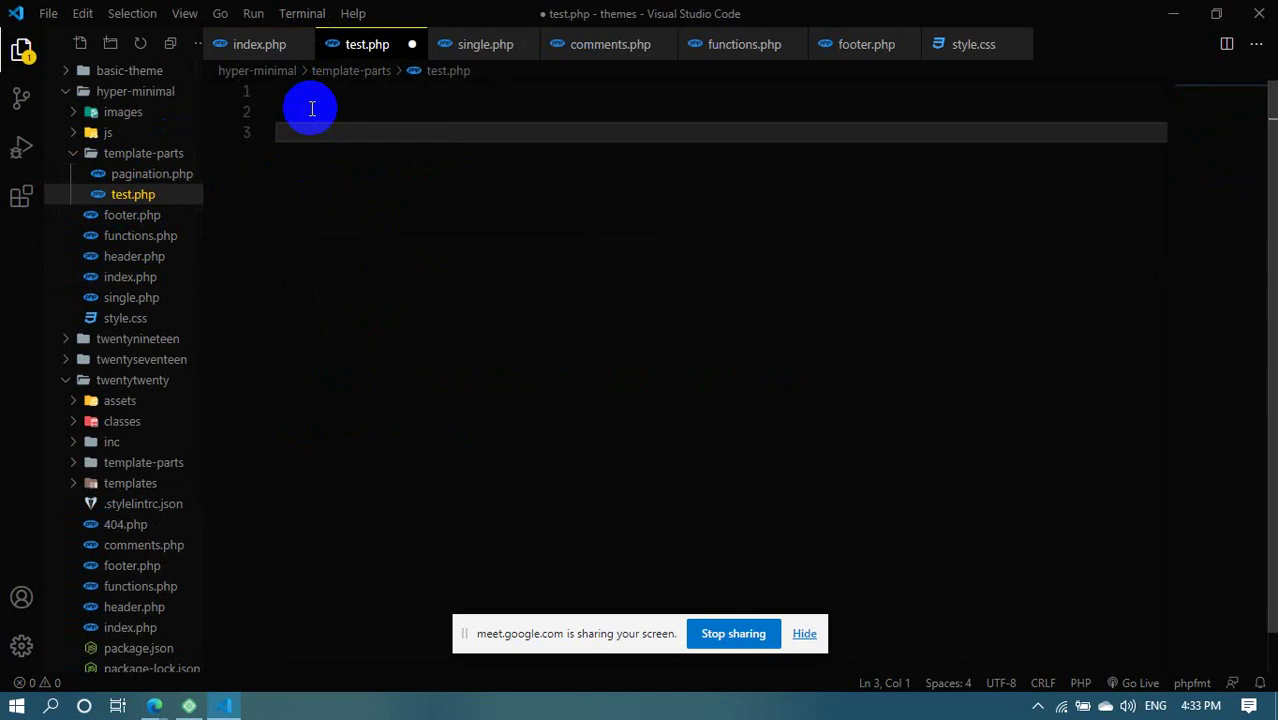
text(<php)
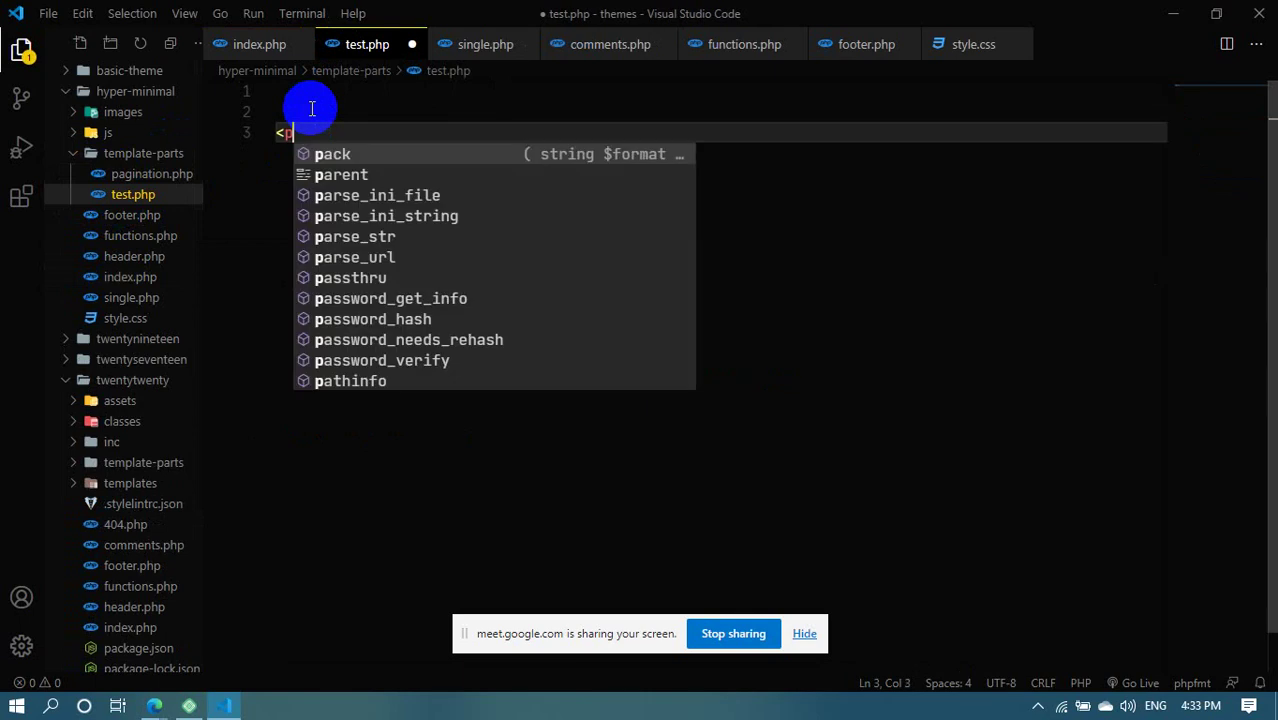
key(BackSpace)
key(BackSpace)
key(BackSpace)
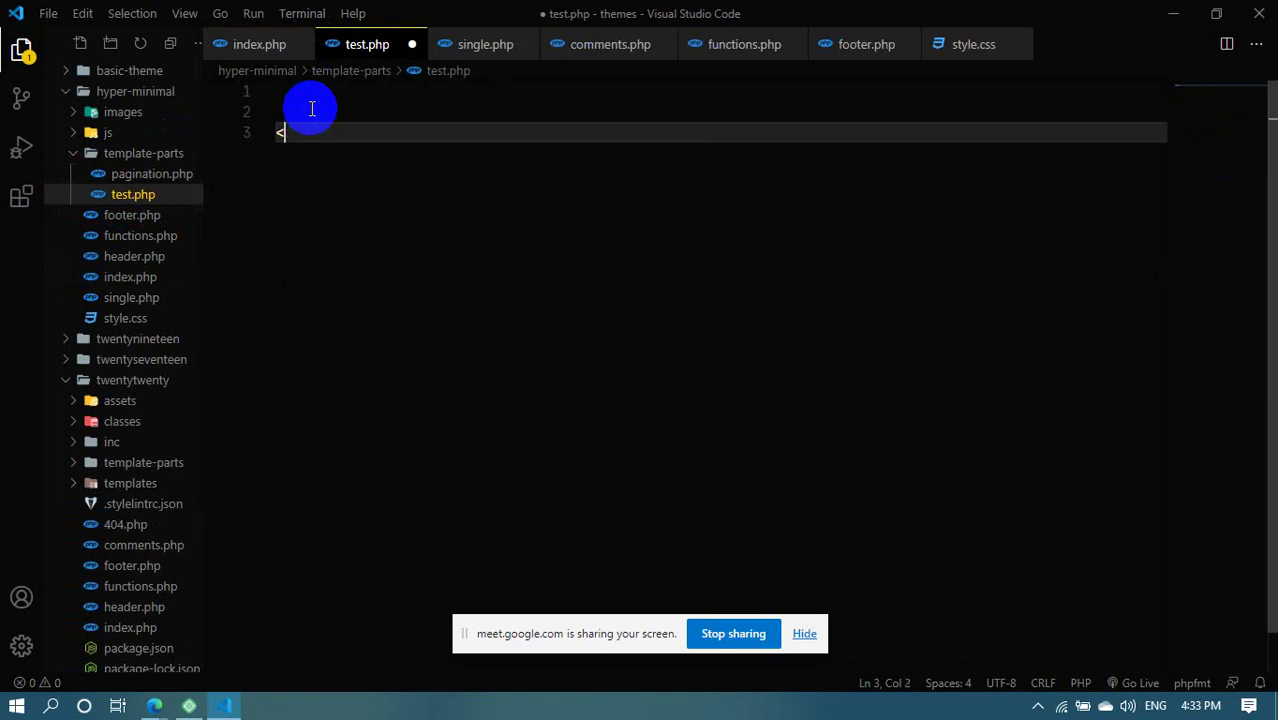
text(?php)
Examine the pagination section markup in pagination.php alongside the get_template_part call in index.php
click(152, 176)
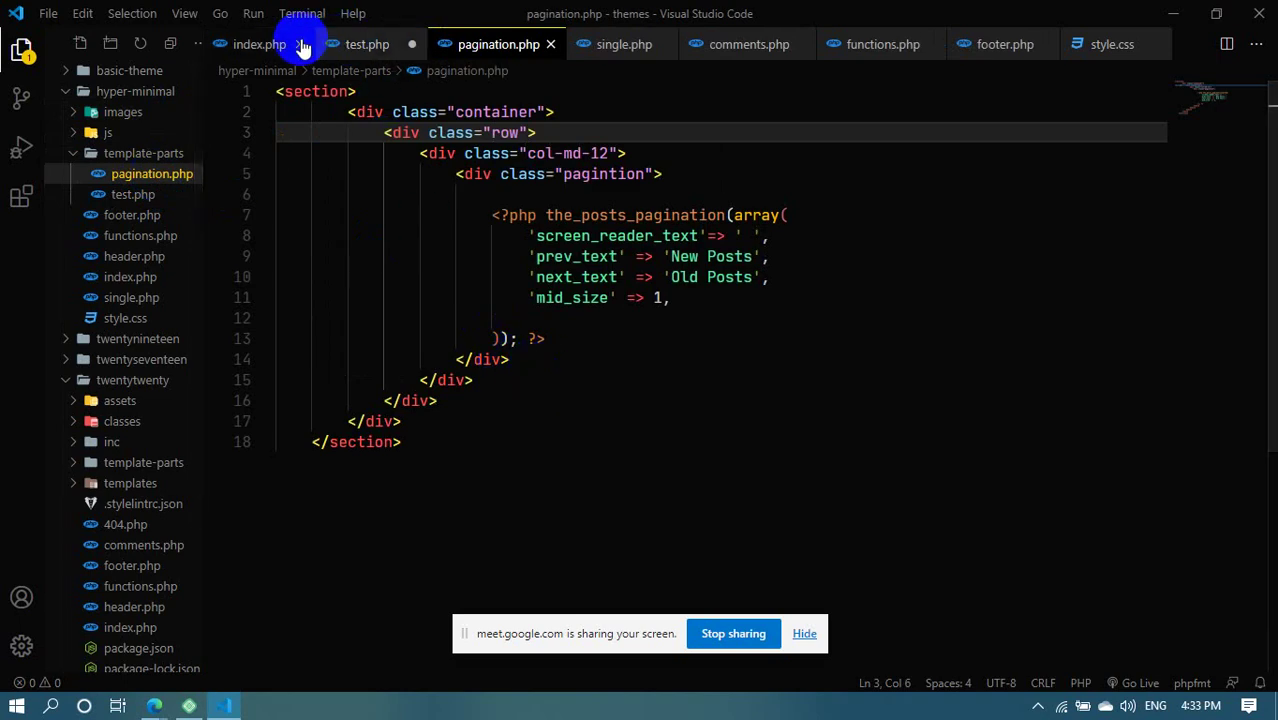
click(258, 45)
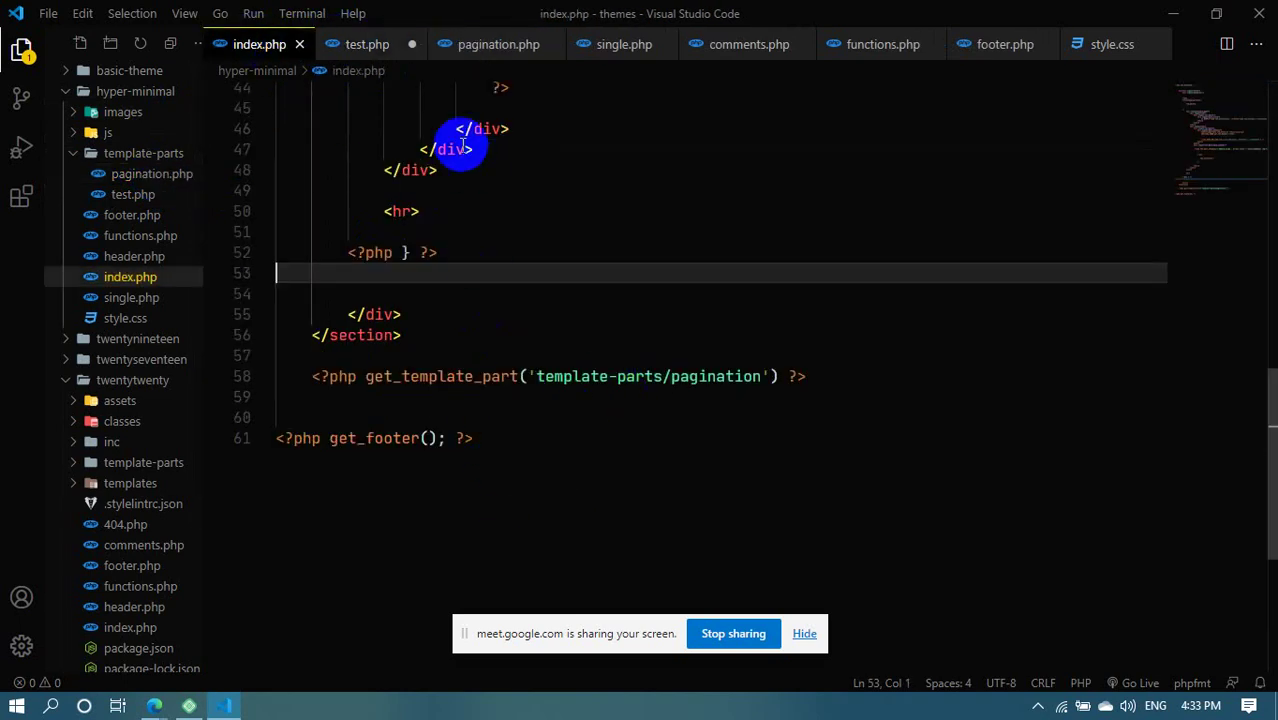
click(488, 44)
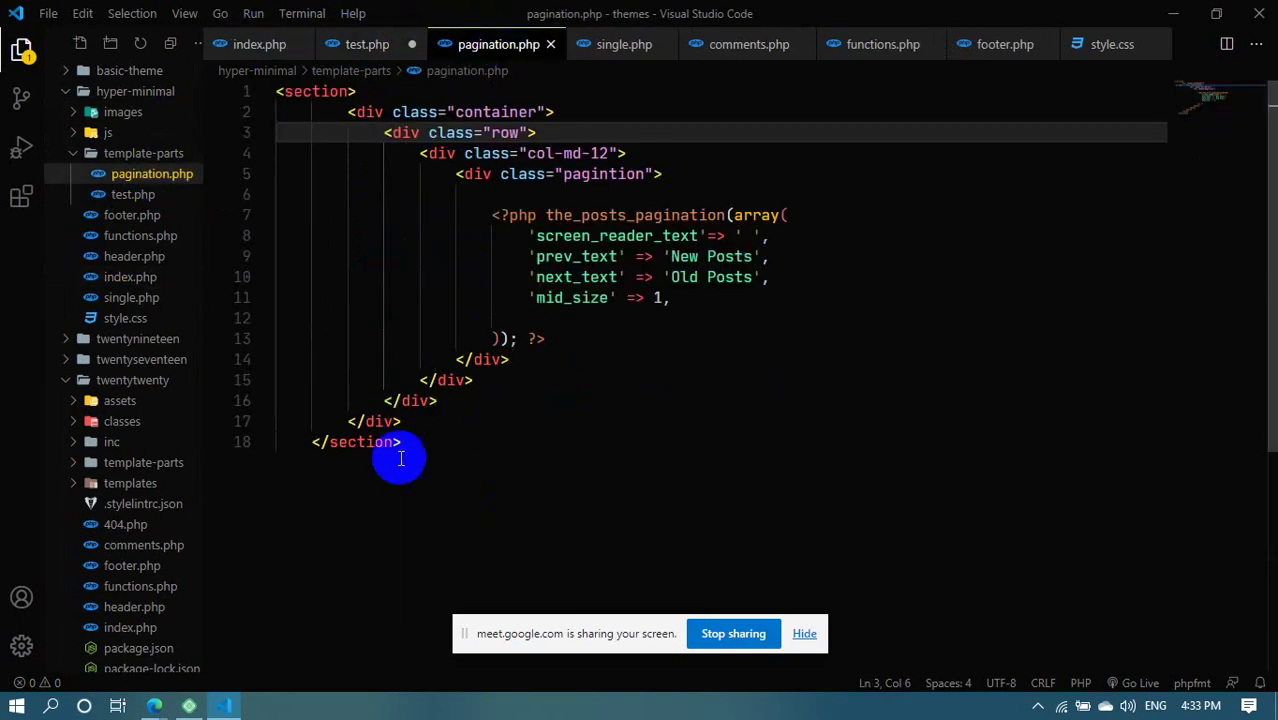
drag(401, 455, 394, 443)
drag(321, 350, 251, 91)
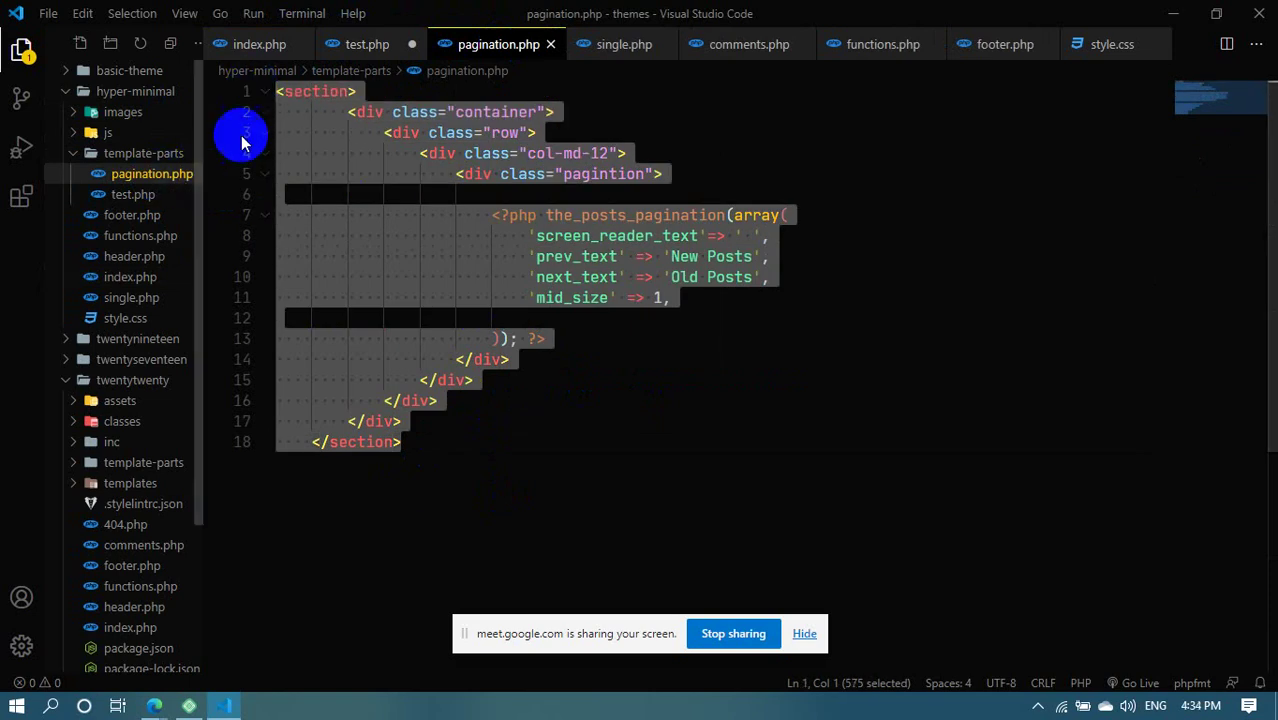
click(405, 421)
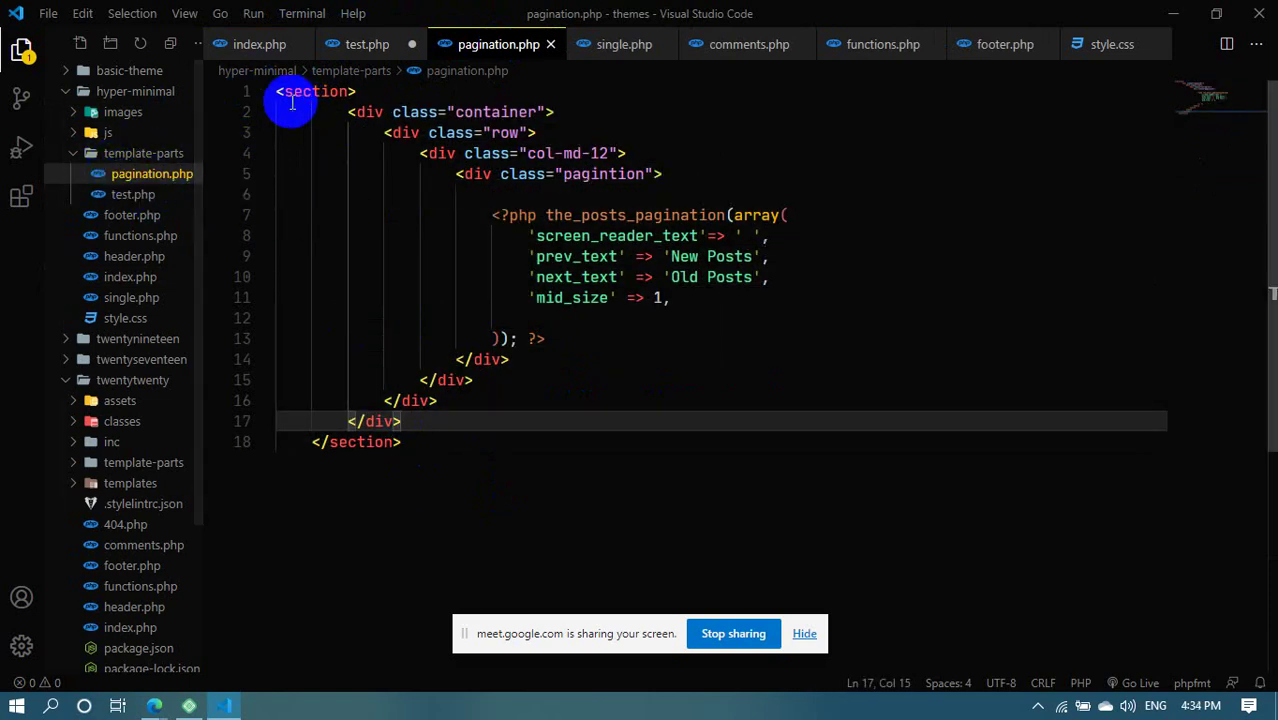
drag(277, 91, 354, 471)
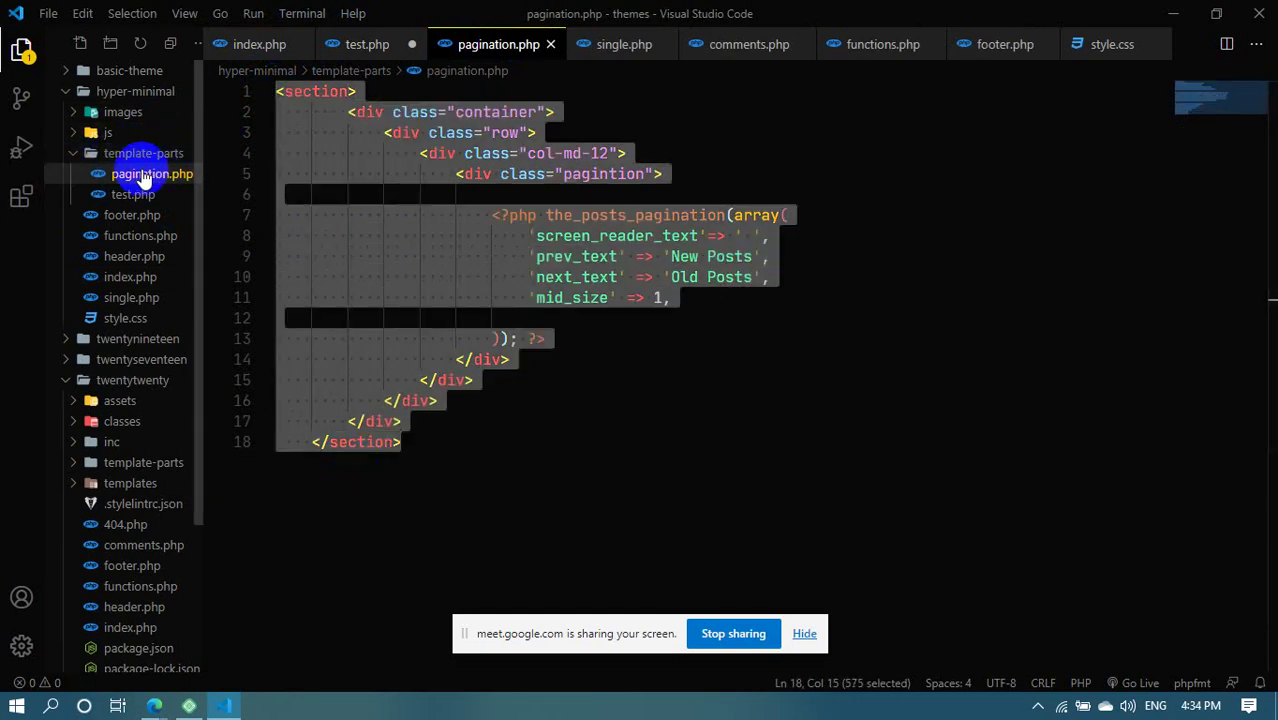
click(277, 320)
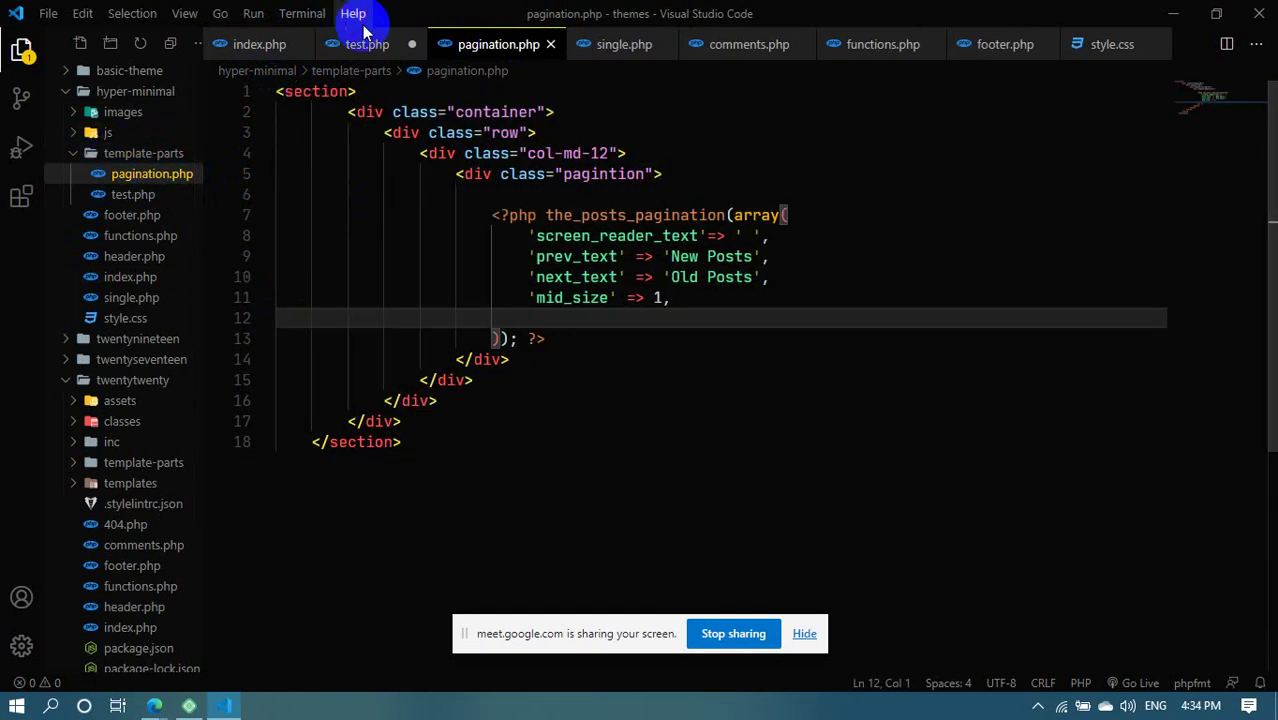
Review the get_template_part call for template-parts/pagination in hyper-minimal's index.php
click(262, 45)
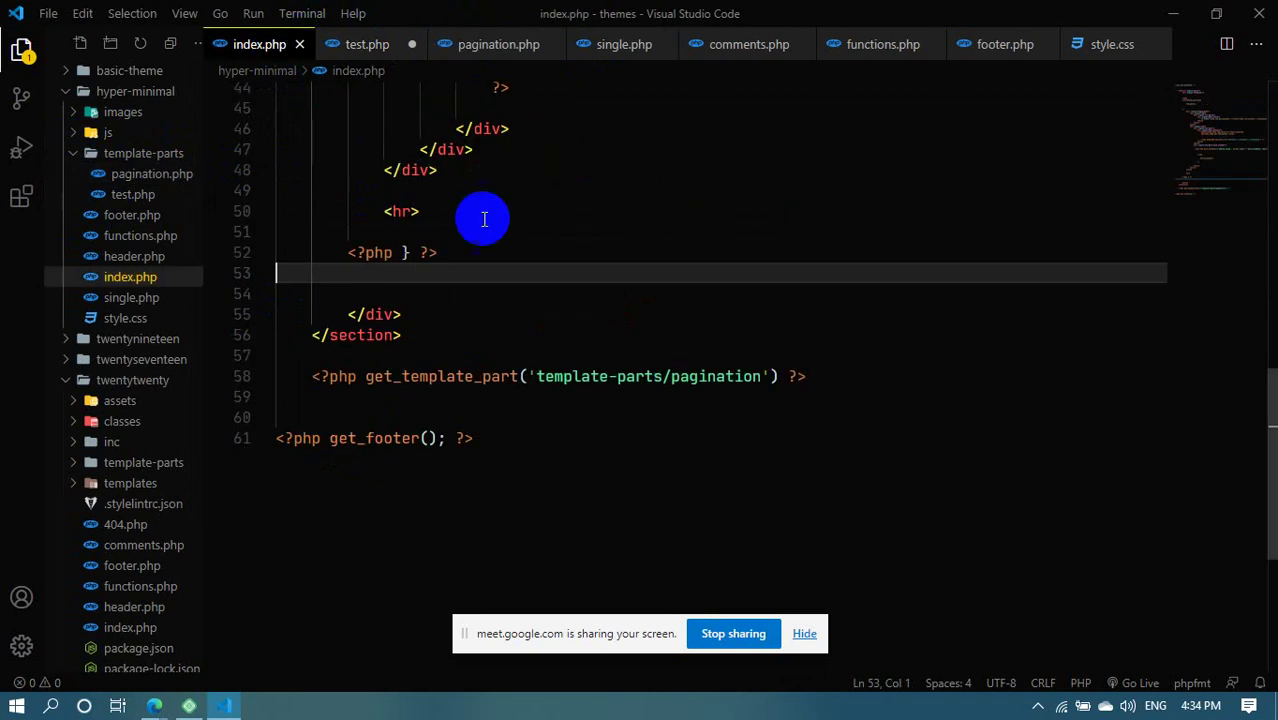
drag(338, 377, 518, 377)
click(734, 378)
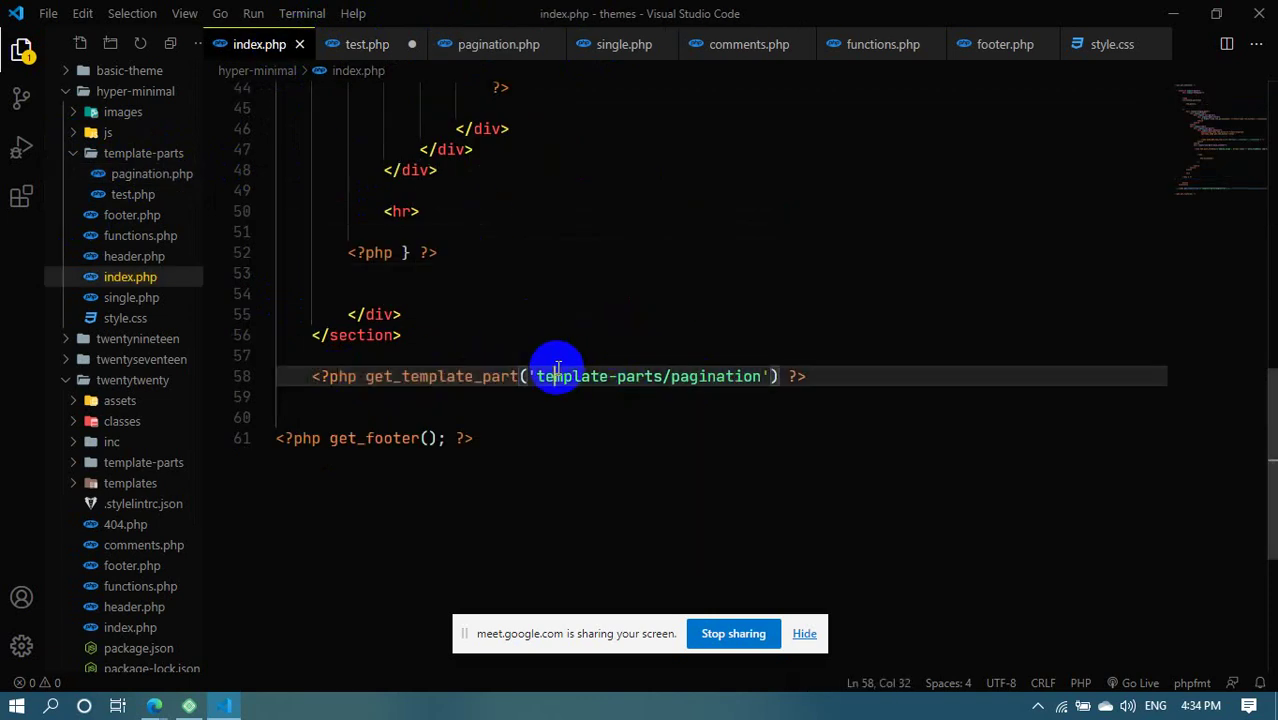
click(548, 312)
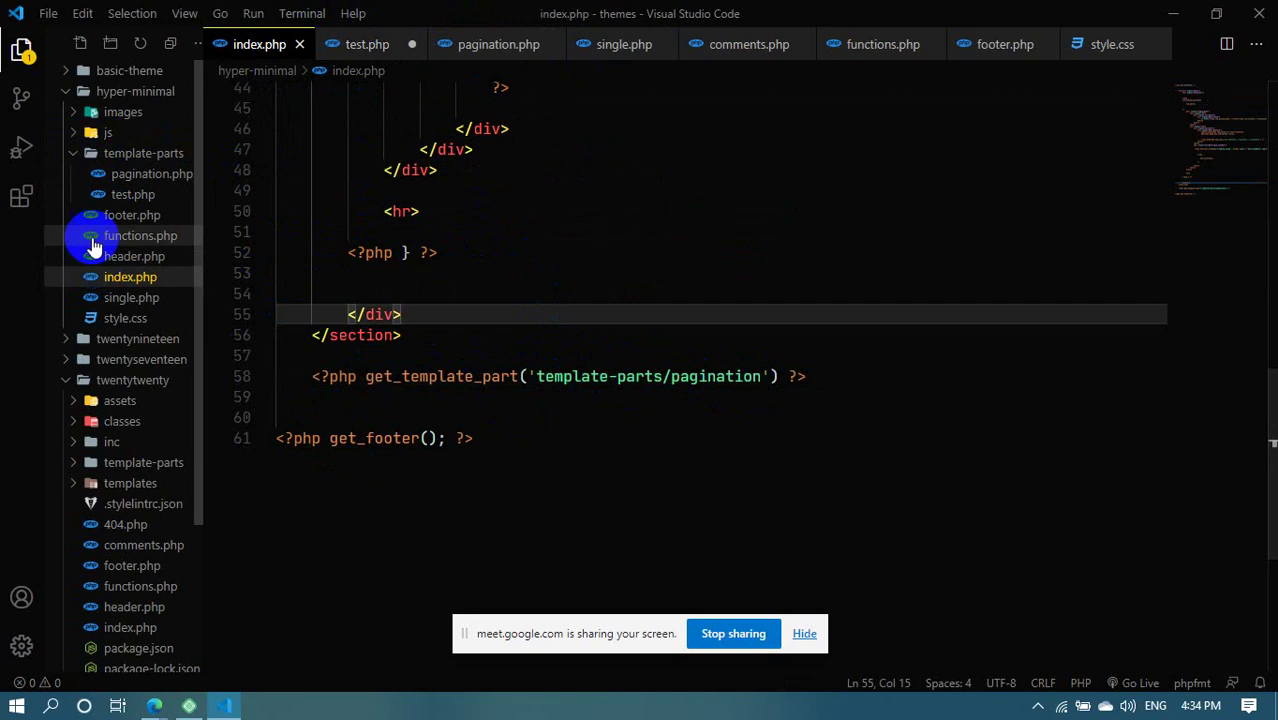
In test.php, add the statement echo "Test Content"; on line 6 below the opening PHP tag and save the file
click(135, 203)
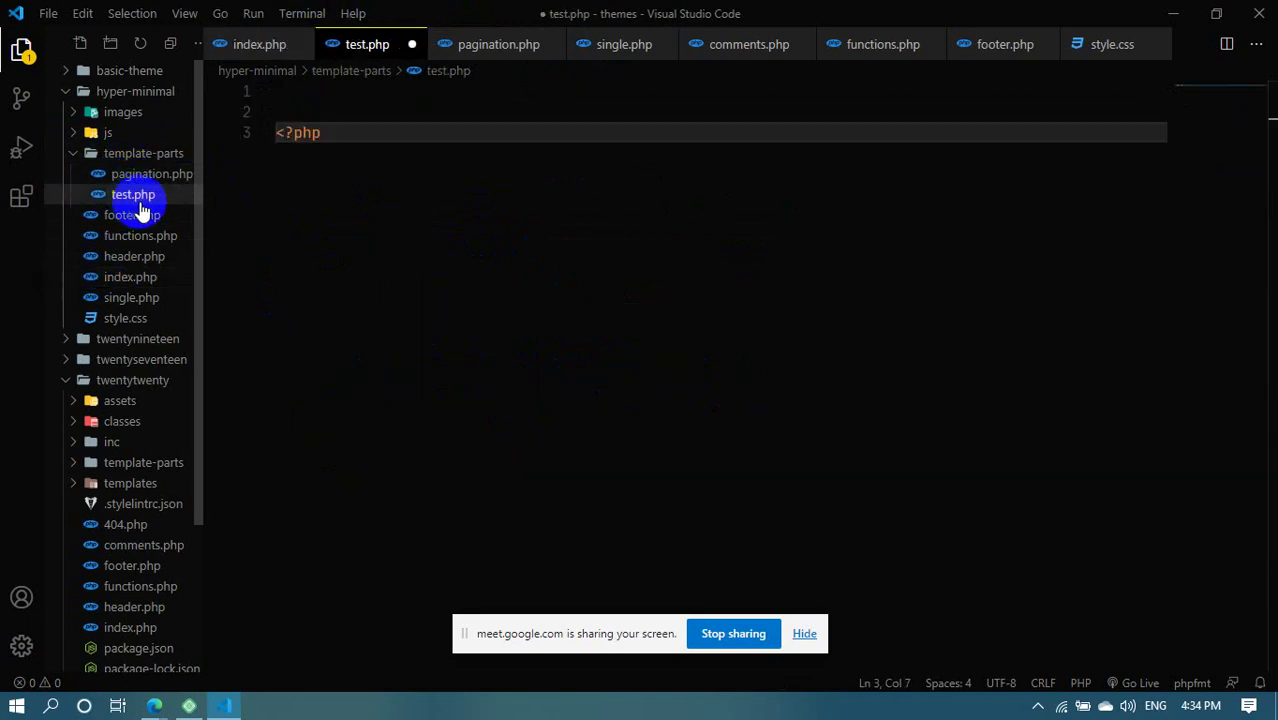
key(Return)
key(Return)
key(Return)
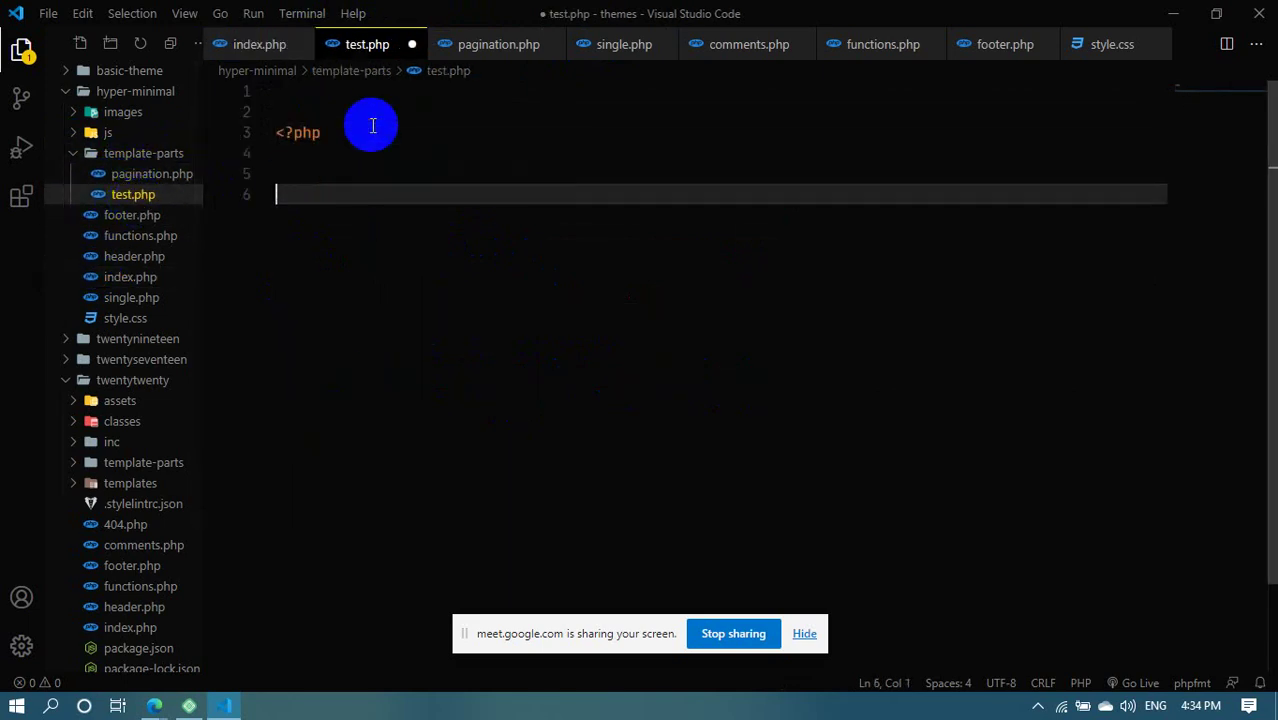
text(echo)
key(Escape)
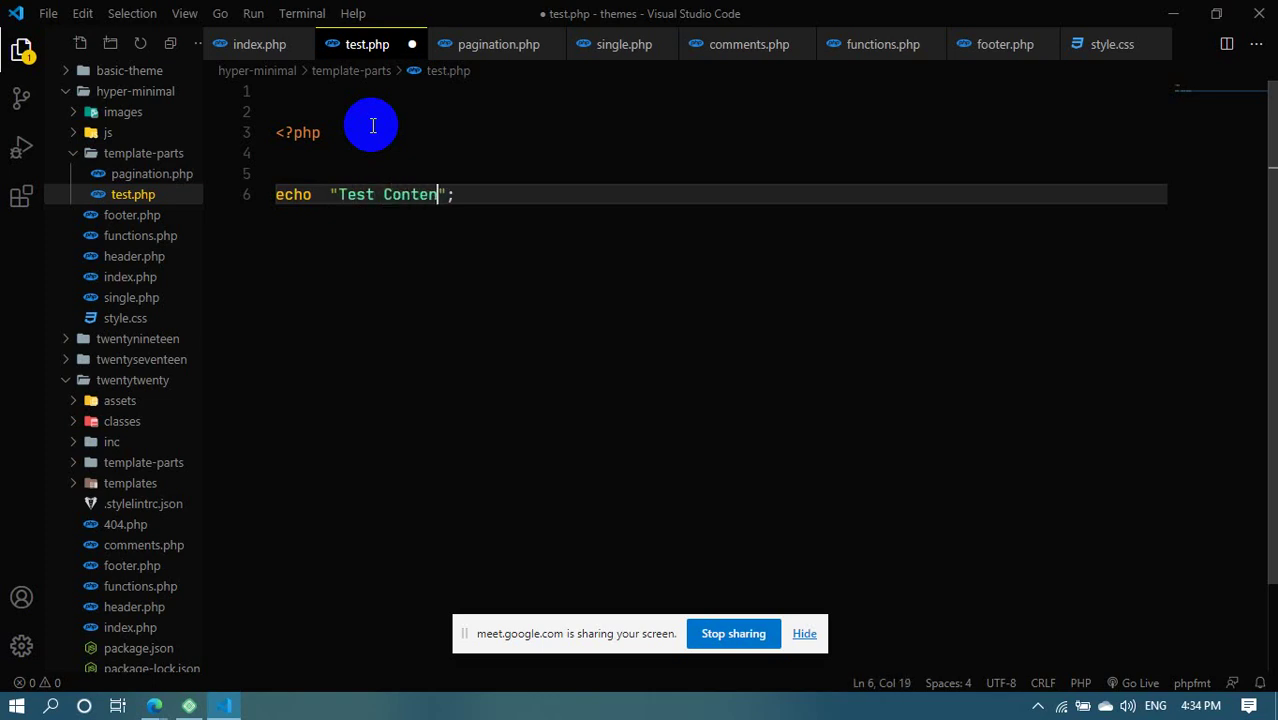
click(374, 127)
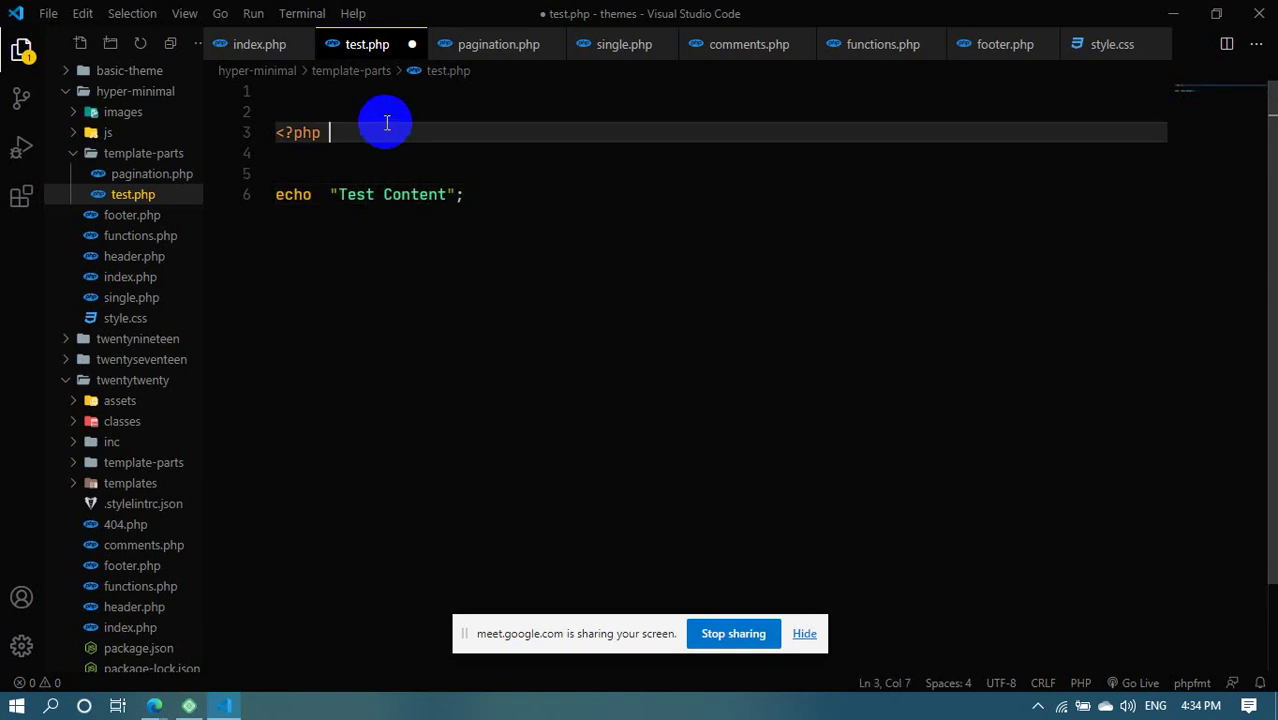
key(ctrl+s)
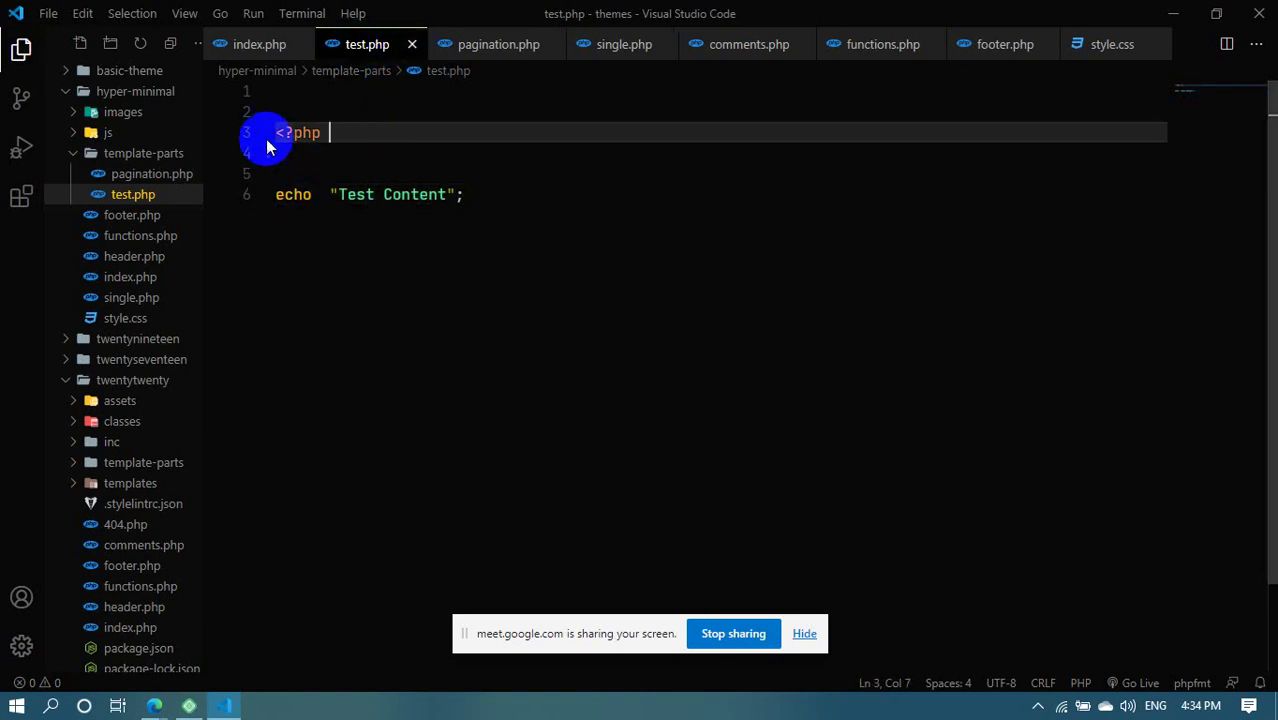
drag(278, 131, 451, 194)
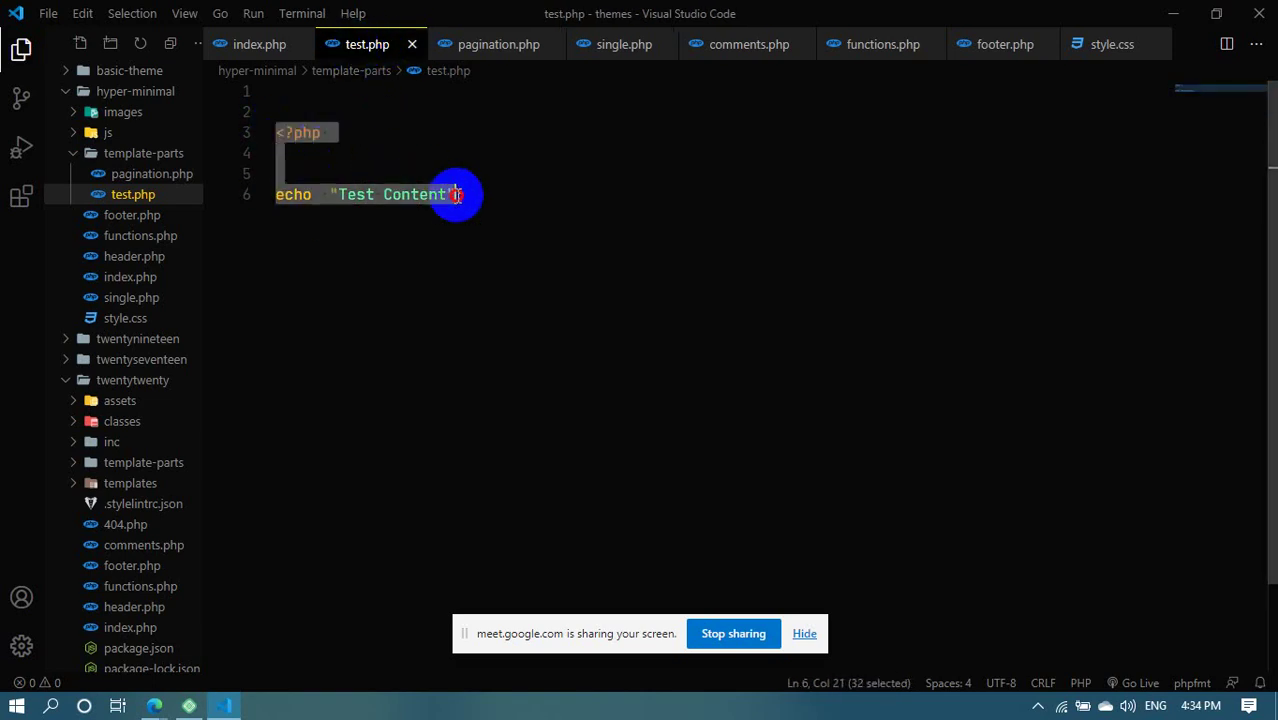
Insert two blank lines in index.php between the closing section tag and the get_template_part call
click(295, 52)
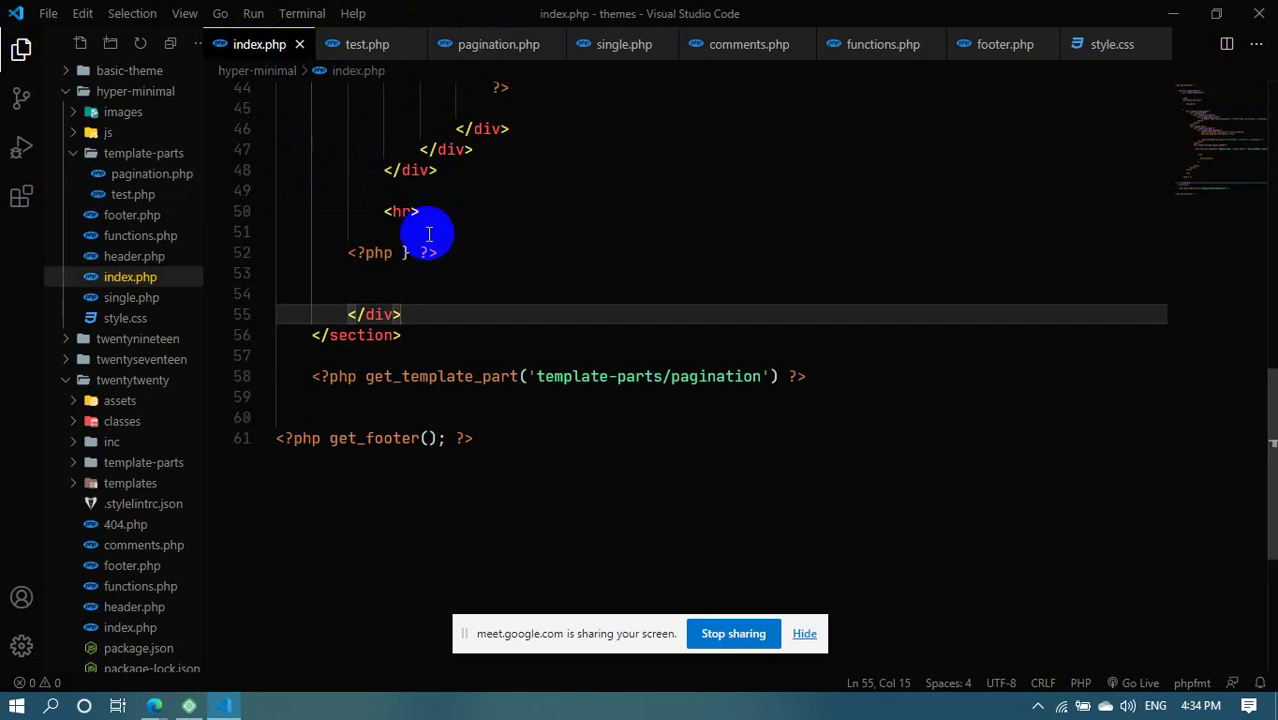
click(465, 343)
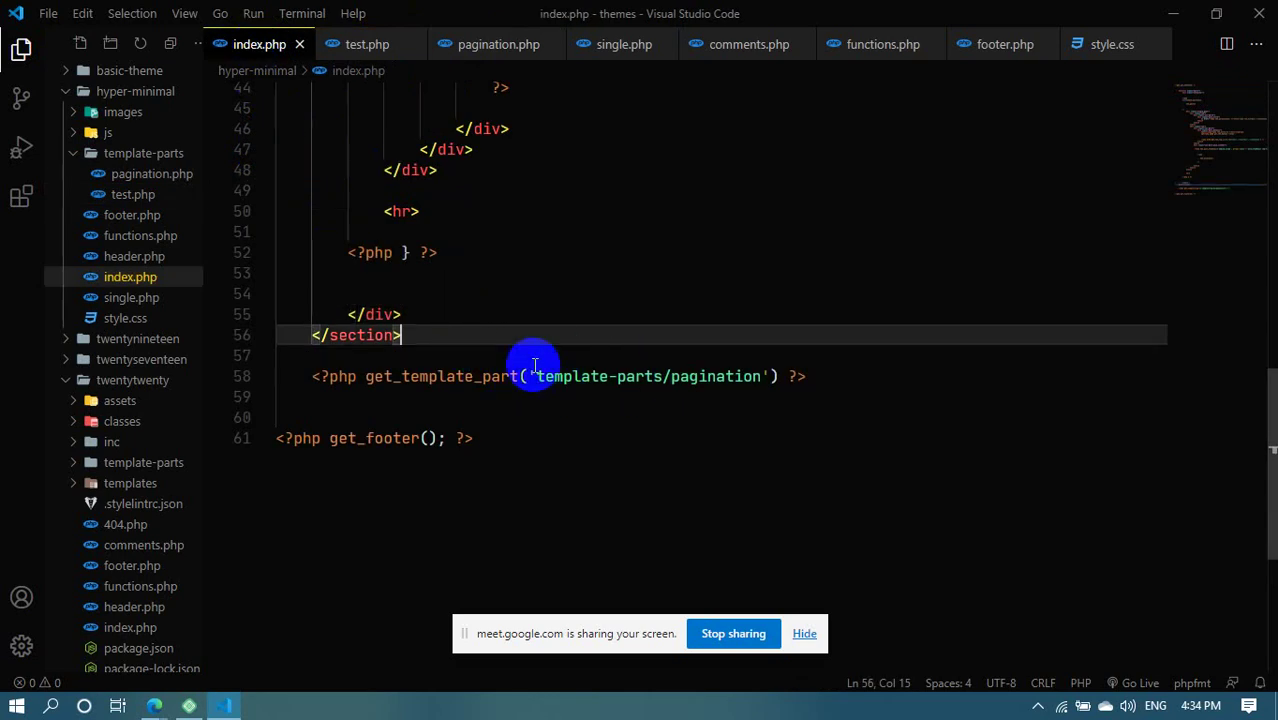
key(Return)
key(Return)
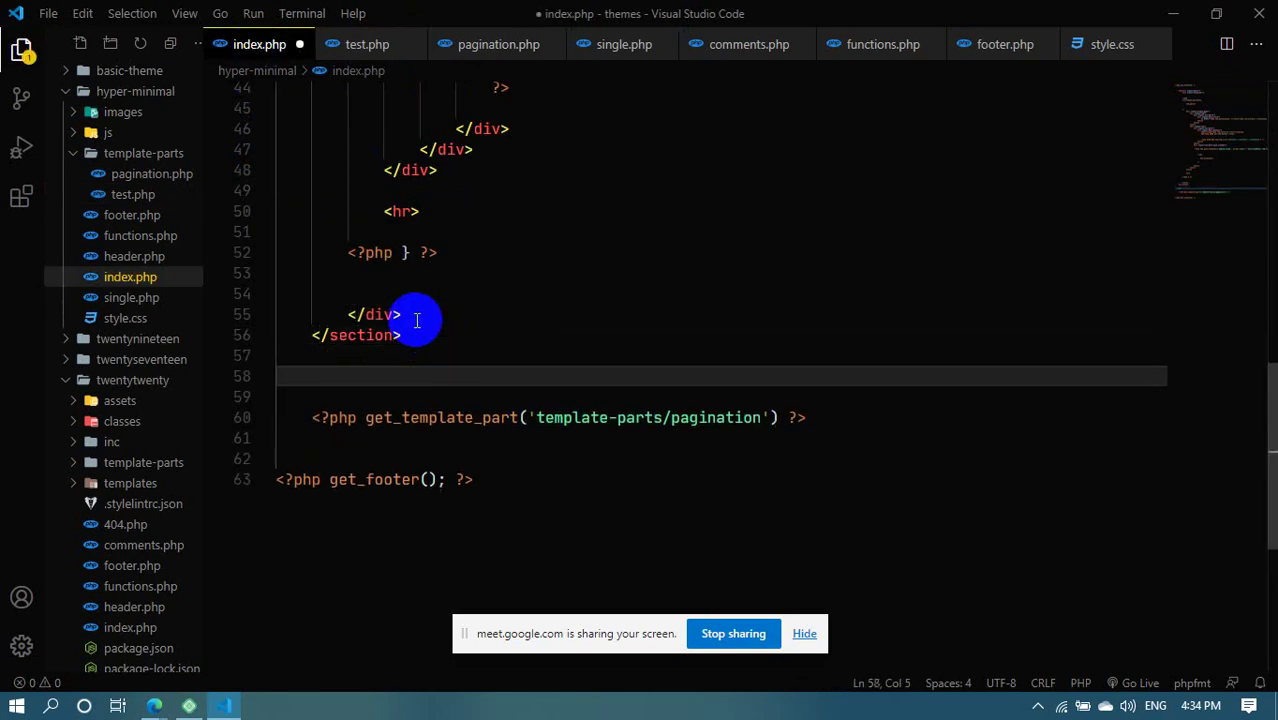
Compare test.php's echoed text with the template path in index.php, and check the pagination area of the home page in the browser
click(370, 46)
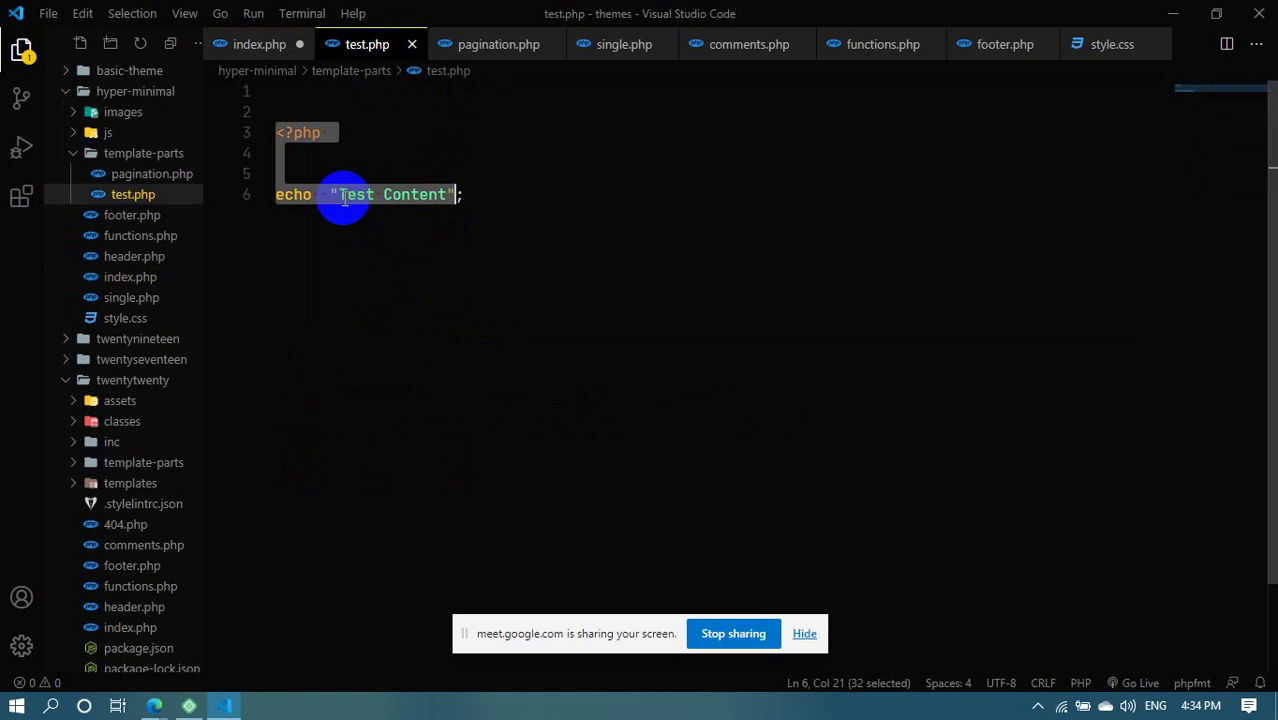
drag(446, 194, 343, 194)
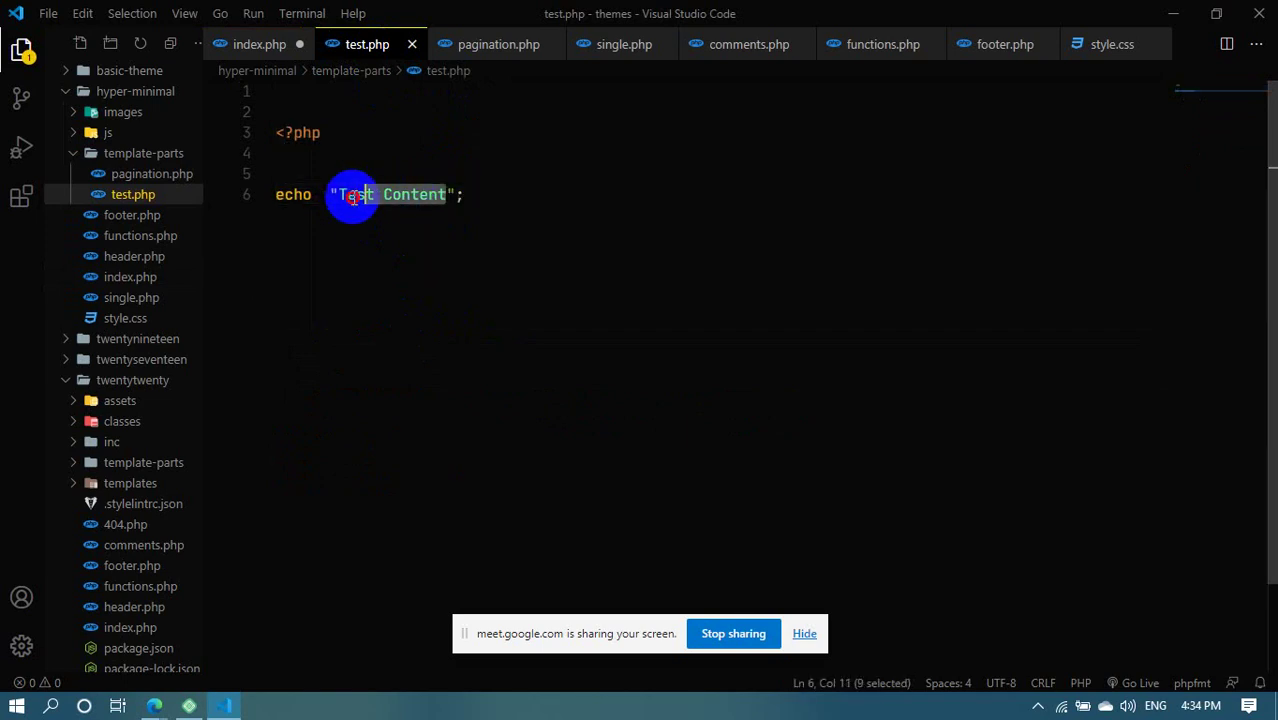
click(258, 46)
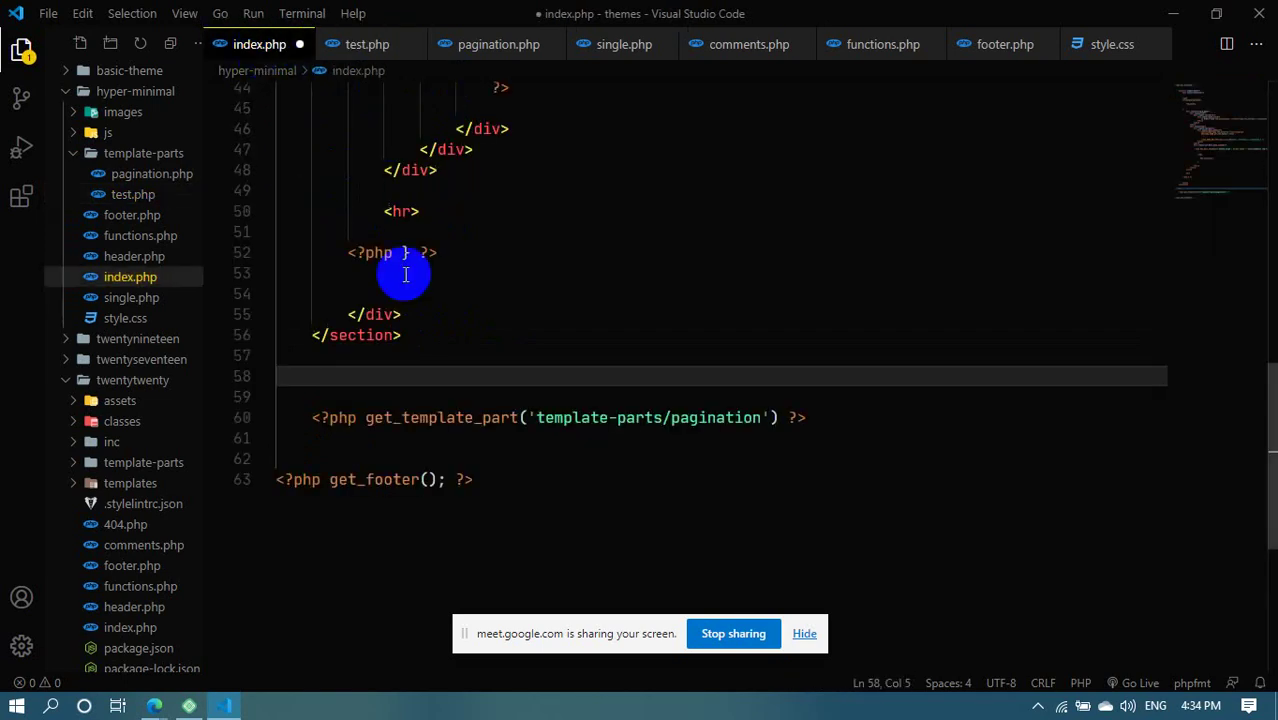
drag(763, 417, 617, 417)
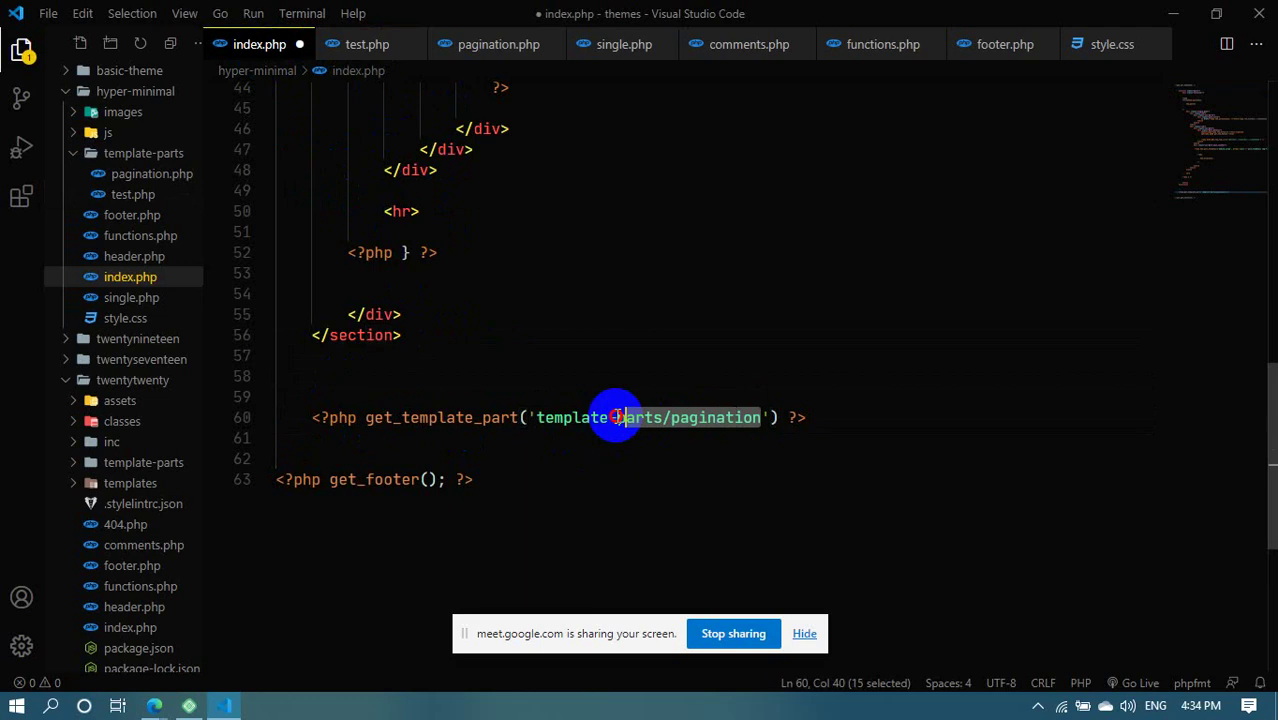
click(387, 378)
click(80, 640)
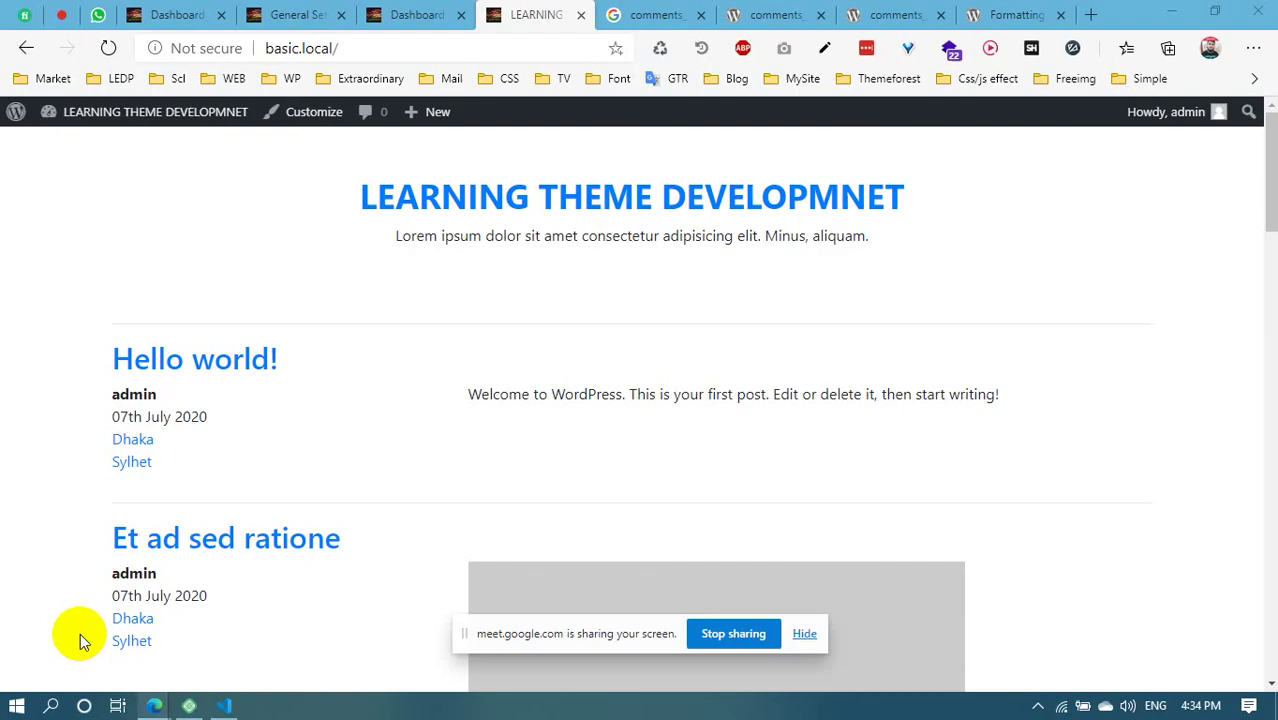
scroll(625, 516, down, 5)
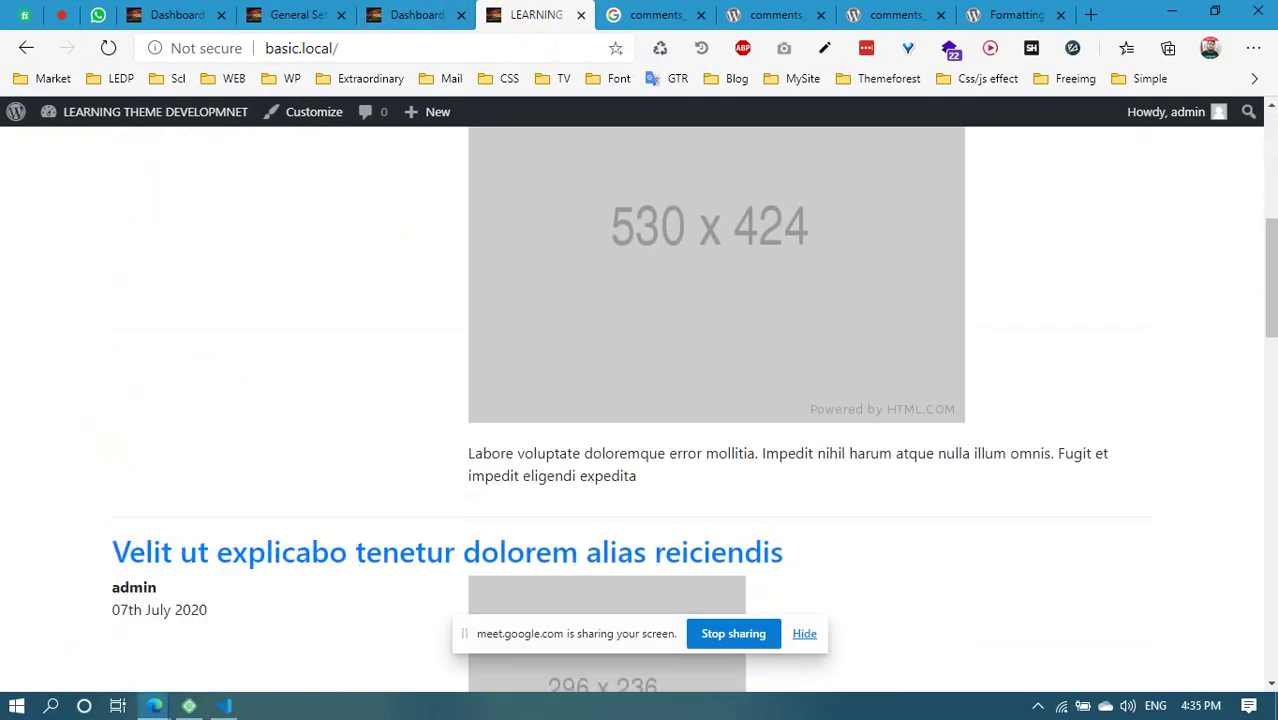
drag(1272, 236, 1272, 590)
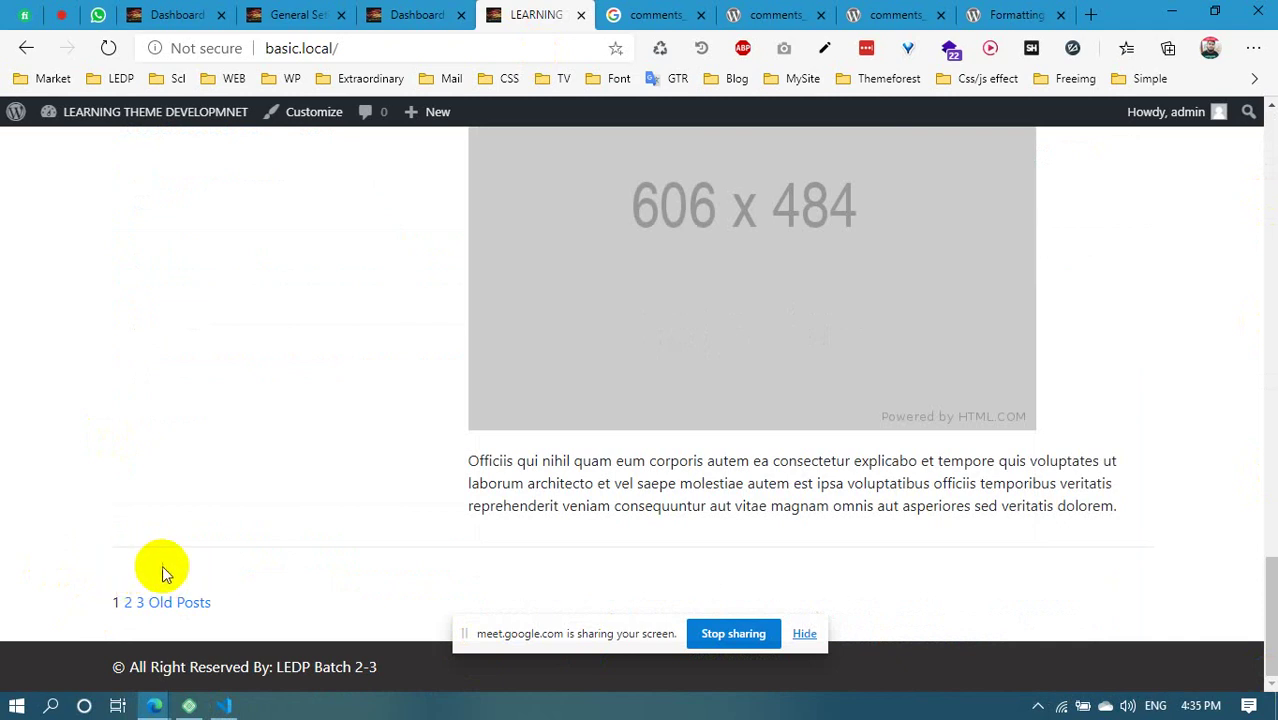
Return to Visual Studio Code and put the <?php tag, the pagination get_template_part call and the ?> tag in index.php on separate lines
click(221, 702)
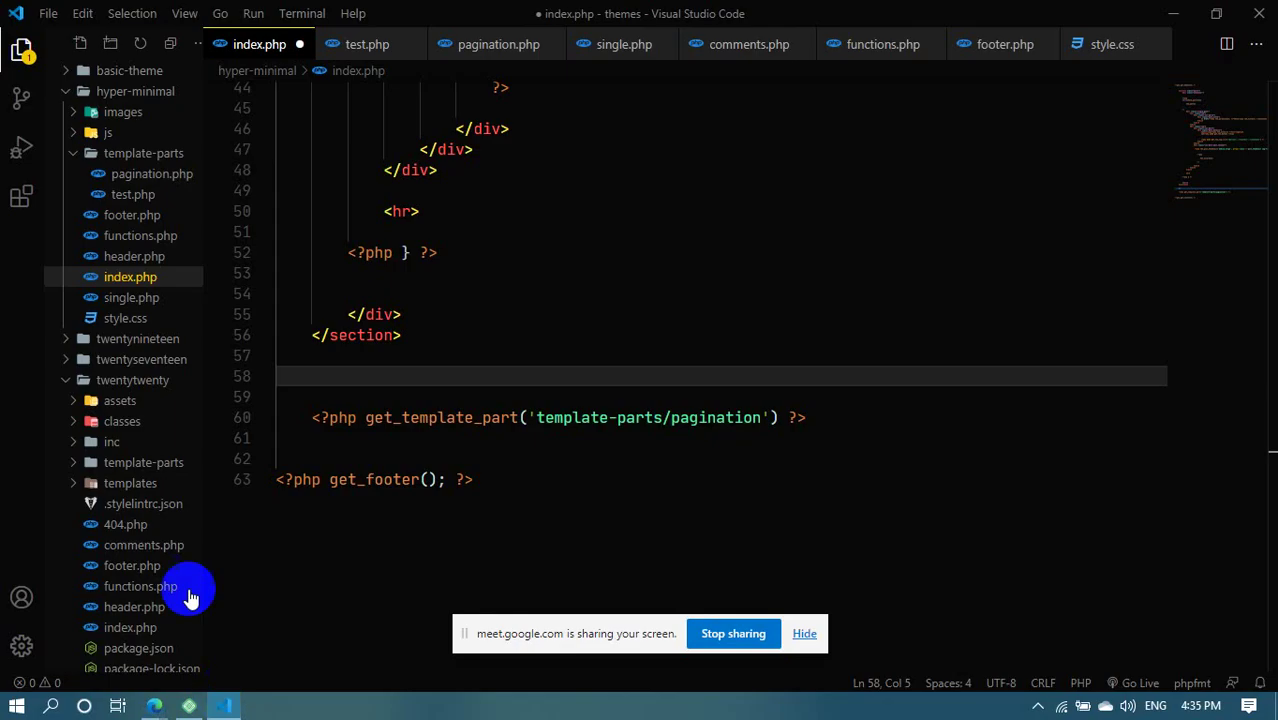
key(Down)
key(Down)
key(Down)
key(Down)
click(468, 410)
click(517, 370)
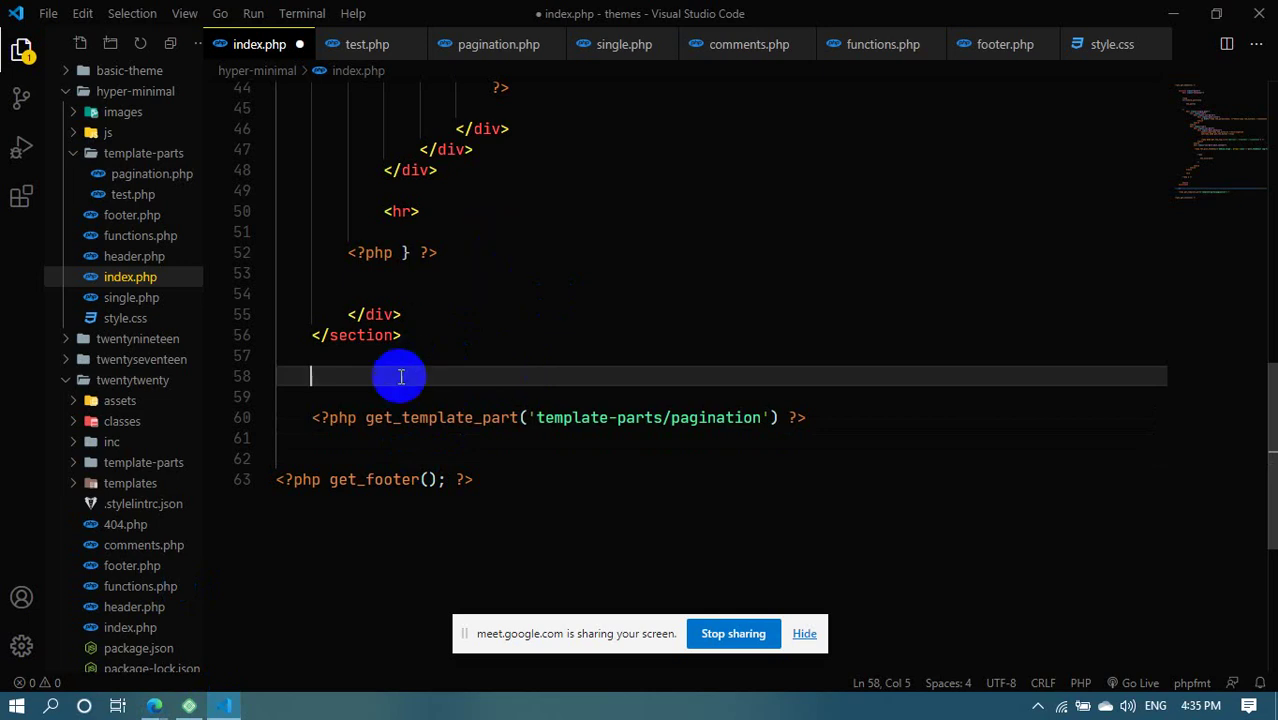
click(362, 417)
key(Return)
key(Return)
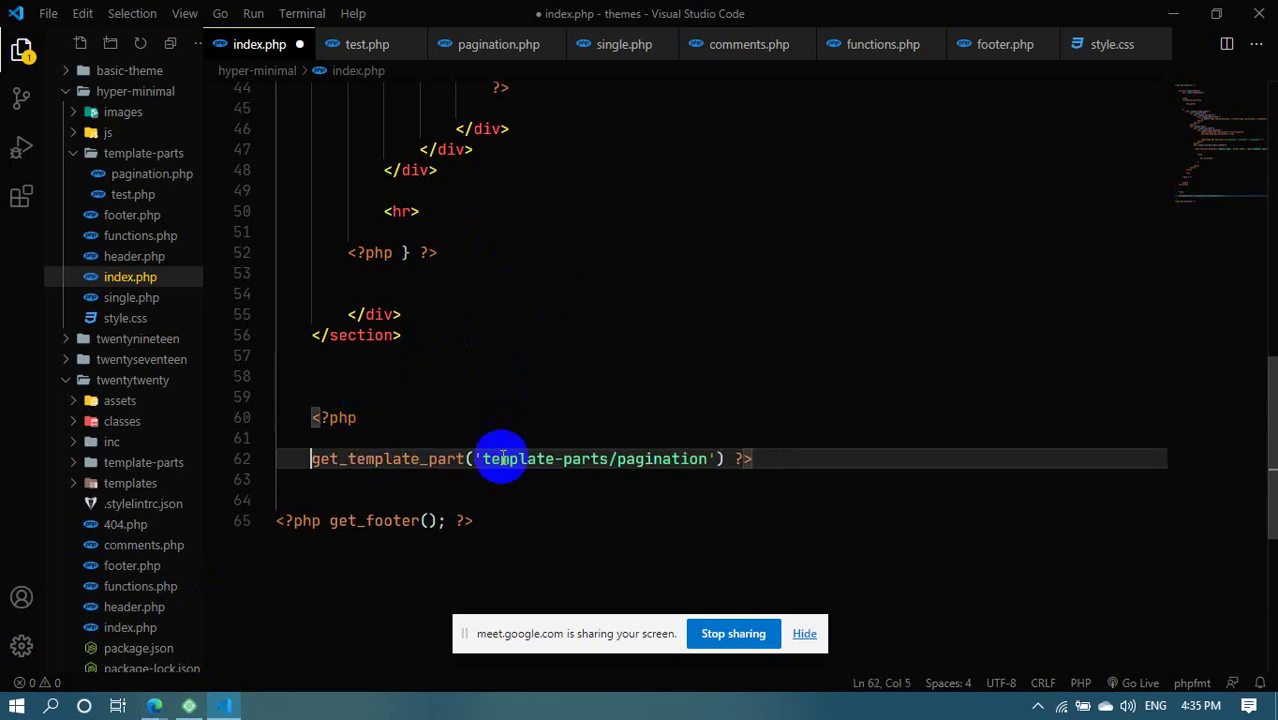
click(724, 458)
key(Return)
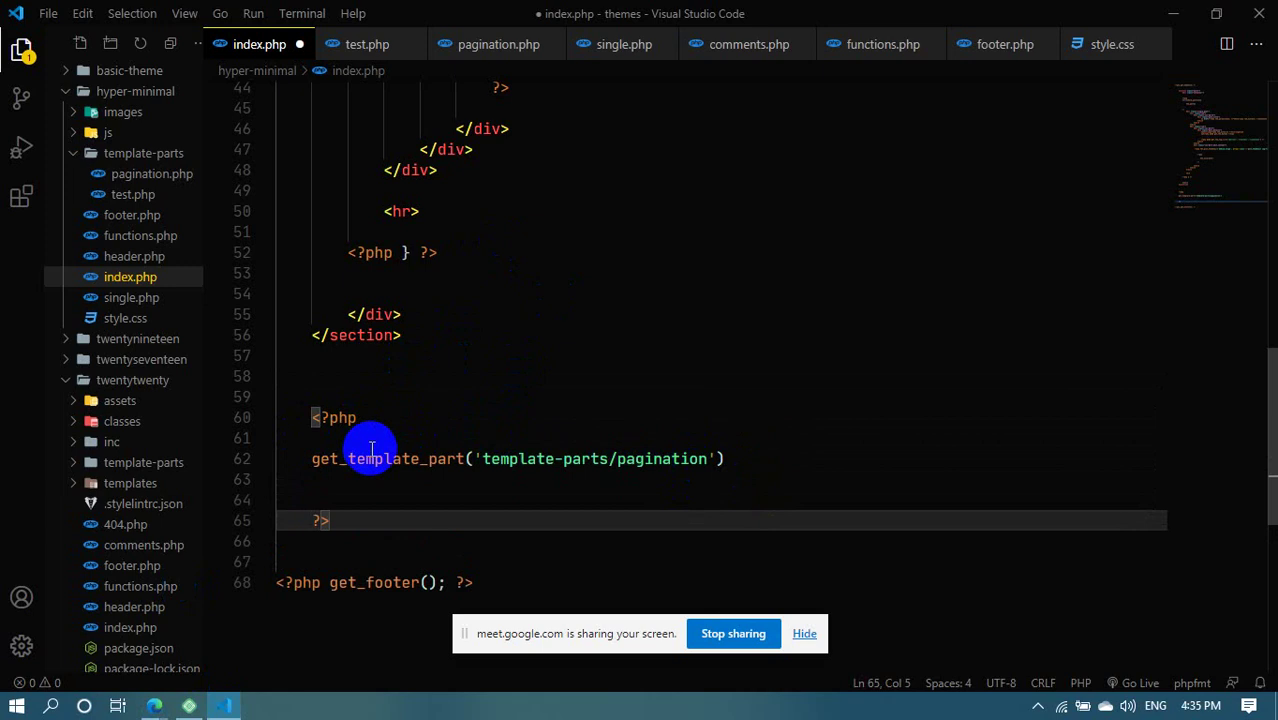
Duplicate the pagination get_template_part call, change the first copy's path to template-parts/test, and save index.php
click(481, 459)
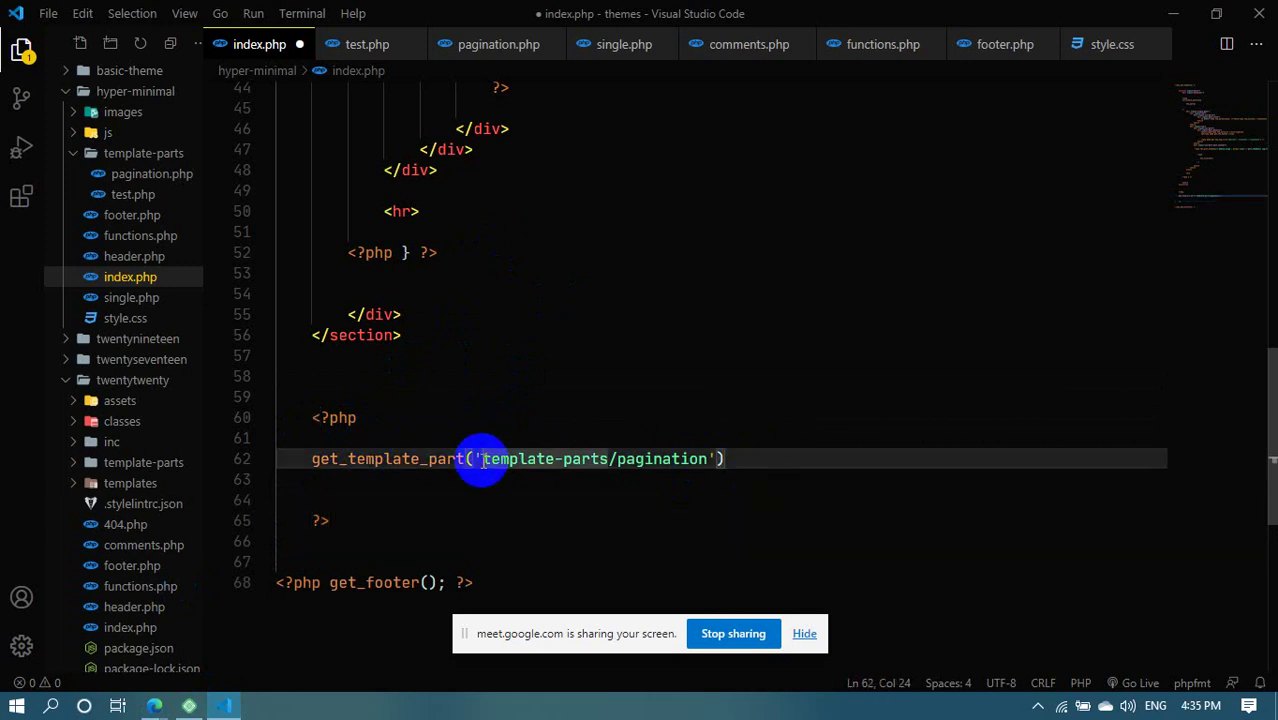
key(shift+alt+Down)
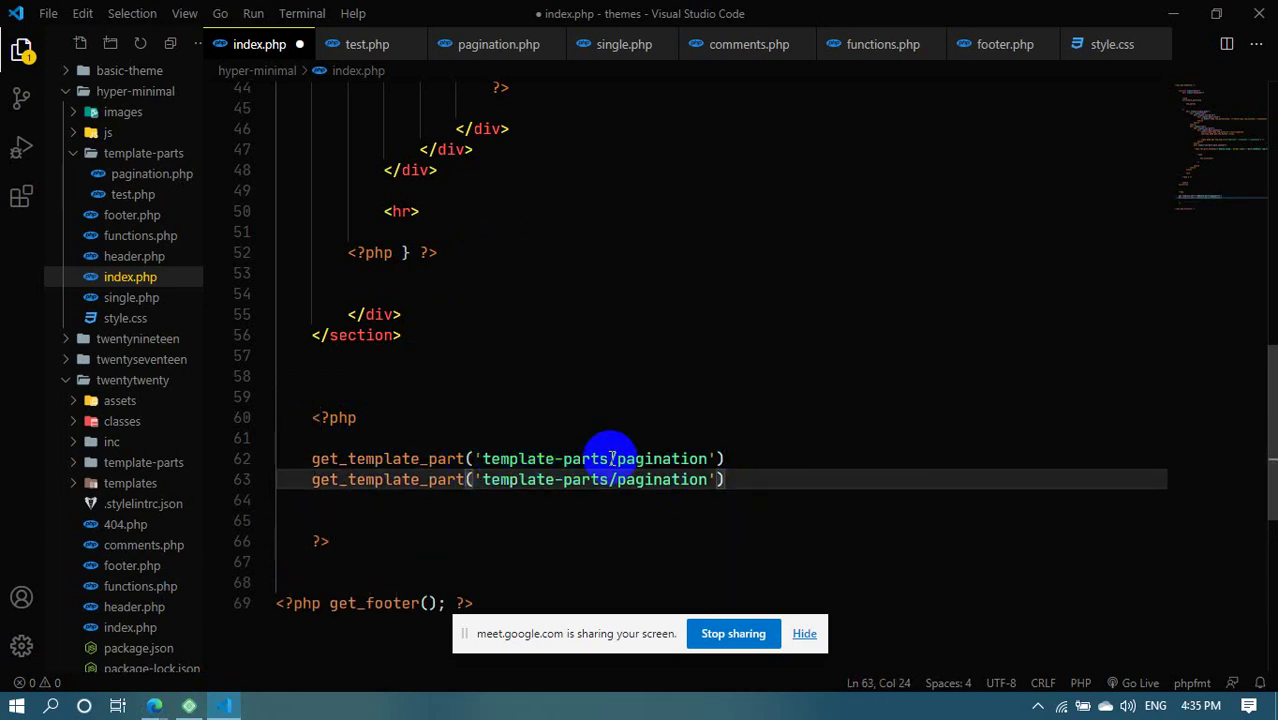
drag(614, 458, 706, 458)
text(t)
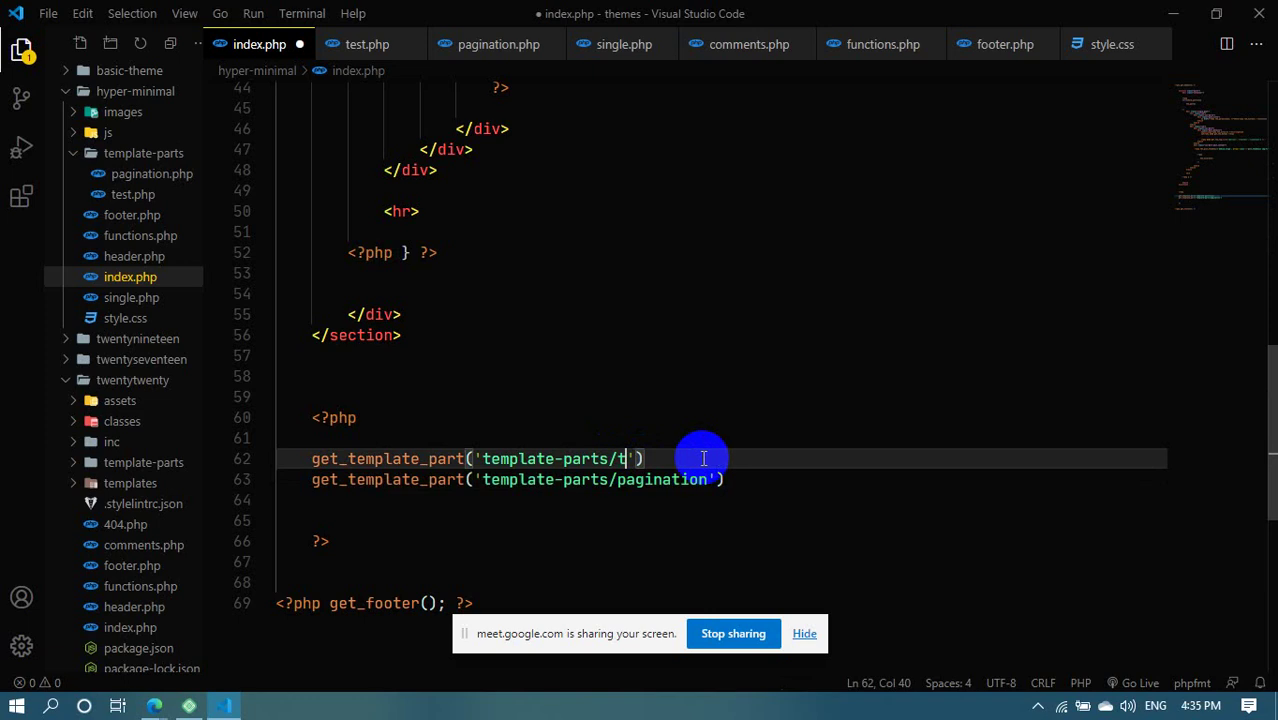
text(est)
key(Up)
key(ctrl+s)
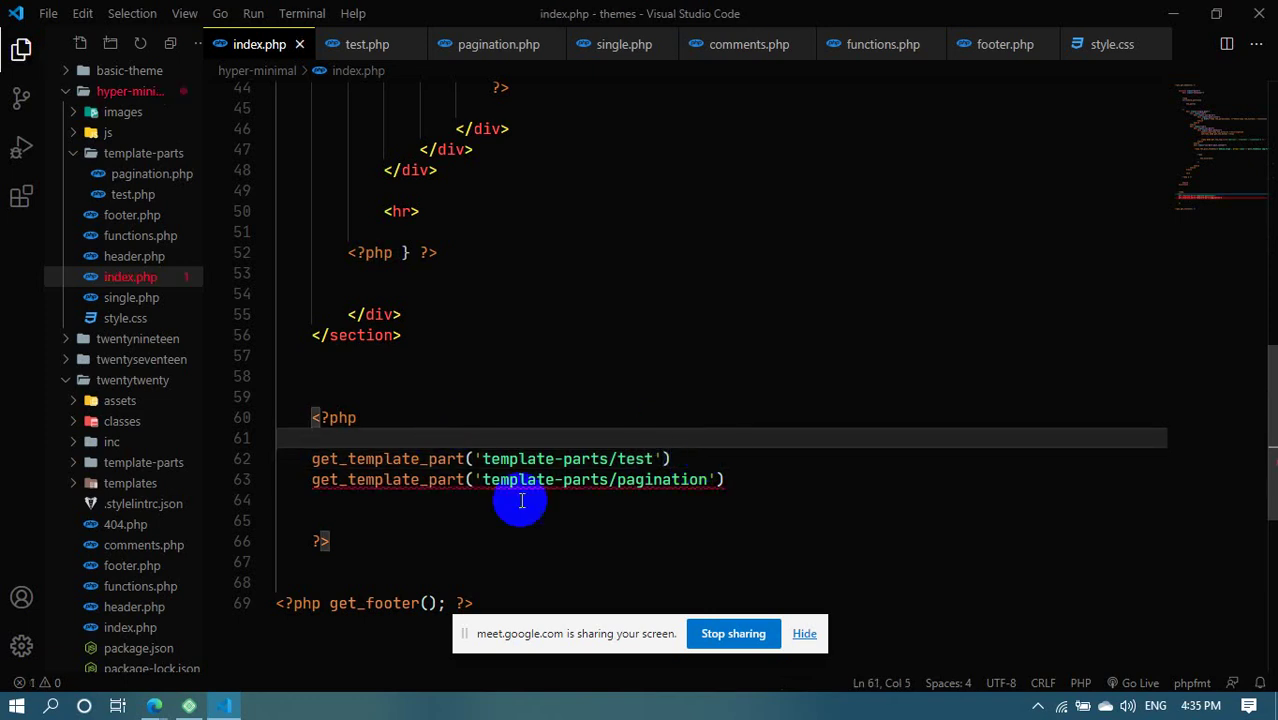
End both get_template_part calls in index.php with semicolons and save the file
click(697, 456)
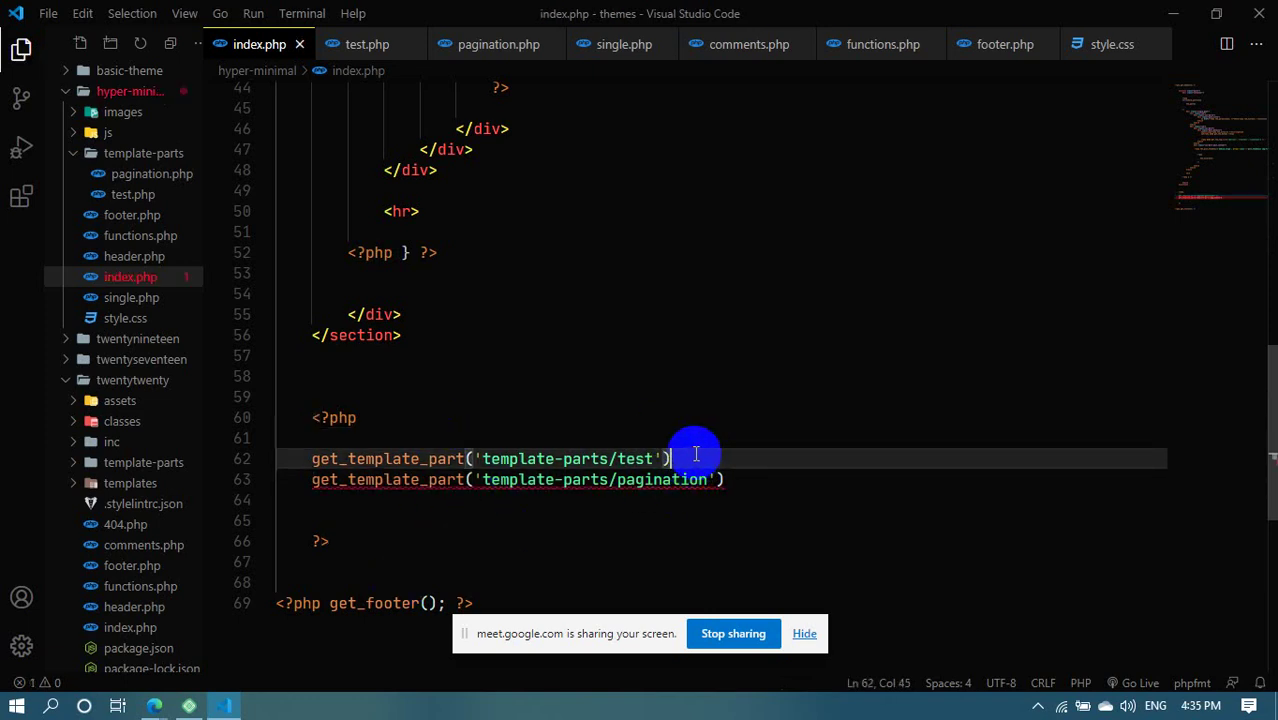
text(;)
click(750, 484)
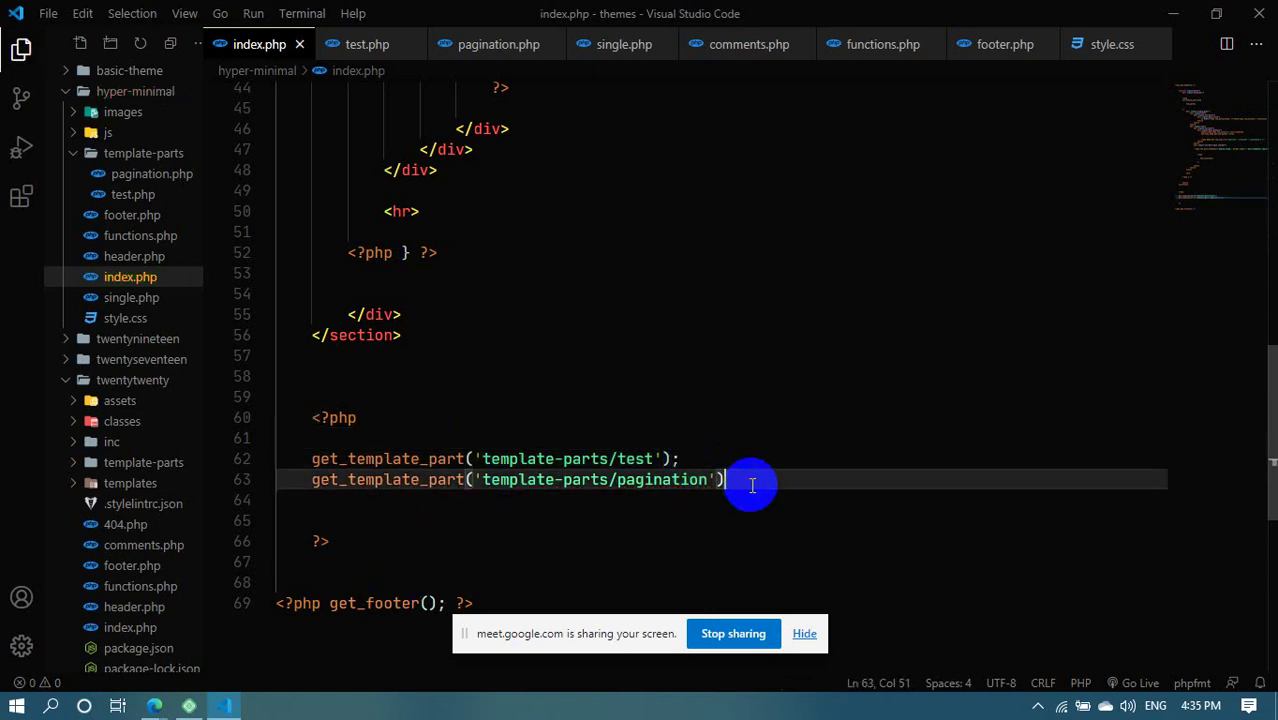
text(;)
key(ctrl+s)
Switch to the browser, reload the basic.local home page and check the test template part's output above the pagination
mouse_move(155, 705)
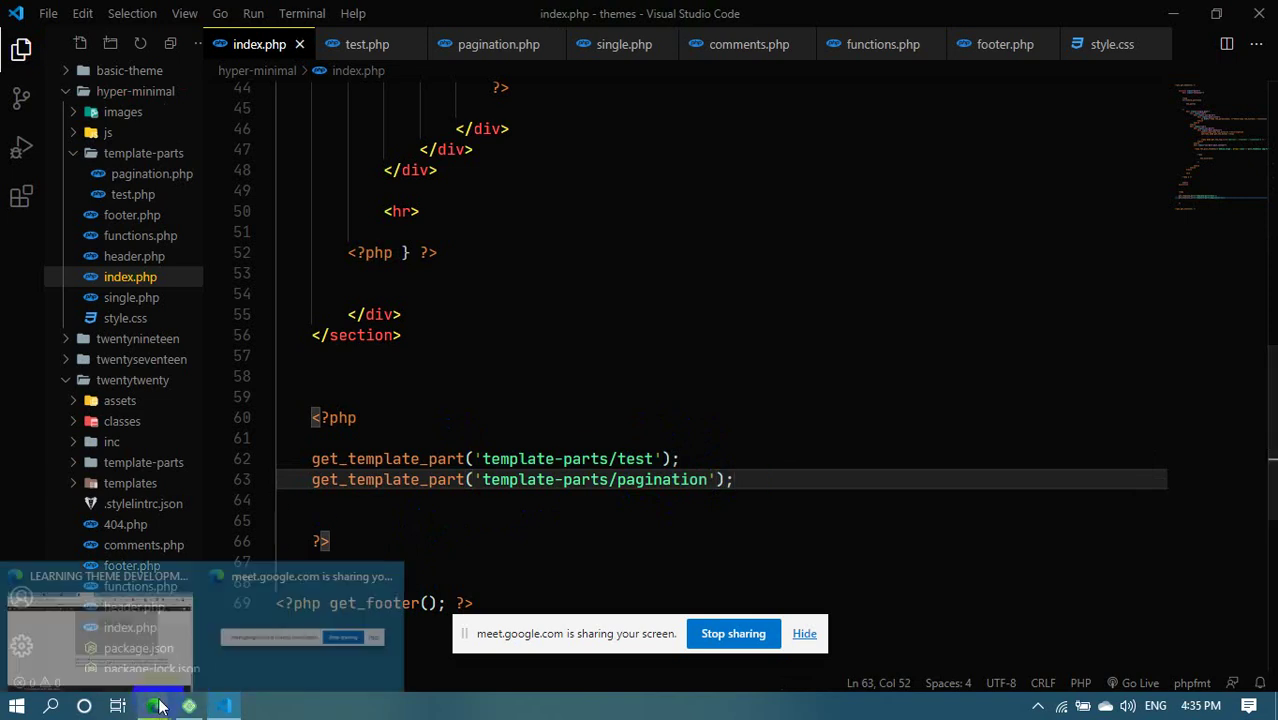
click(95, 610)
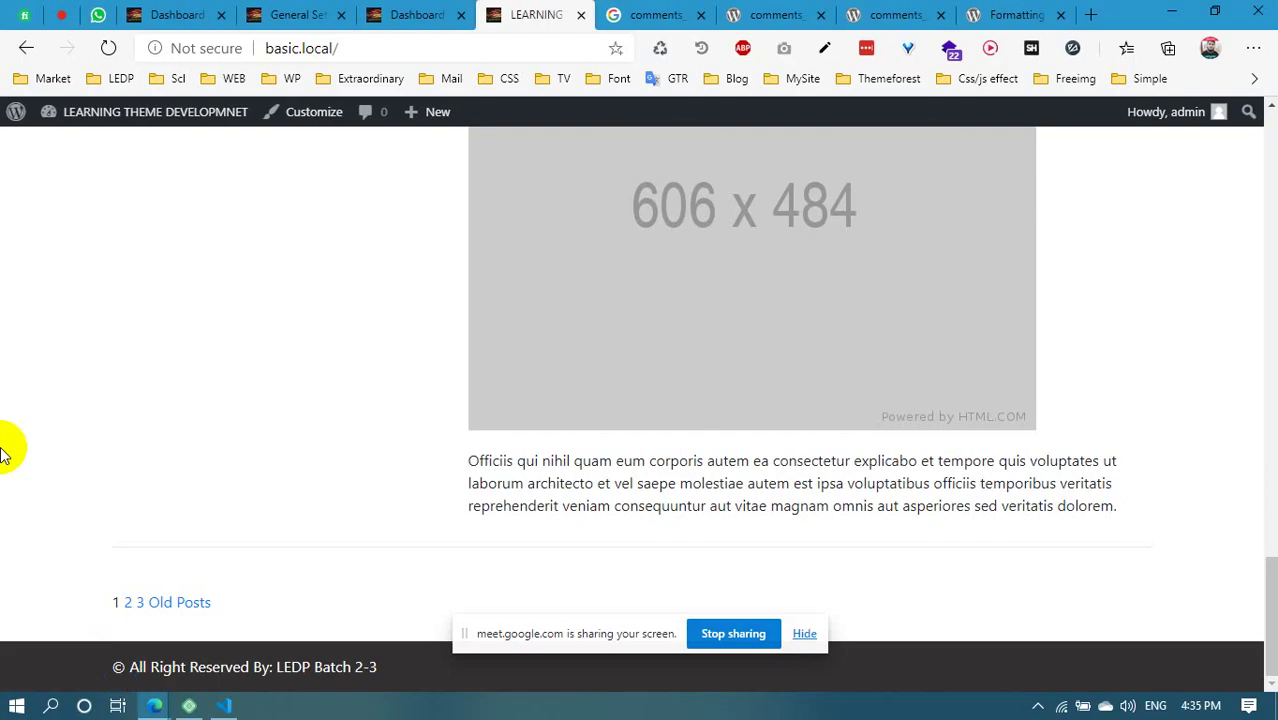
click(109, 48)
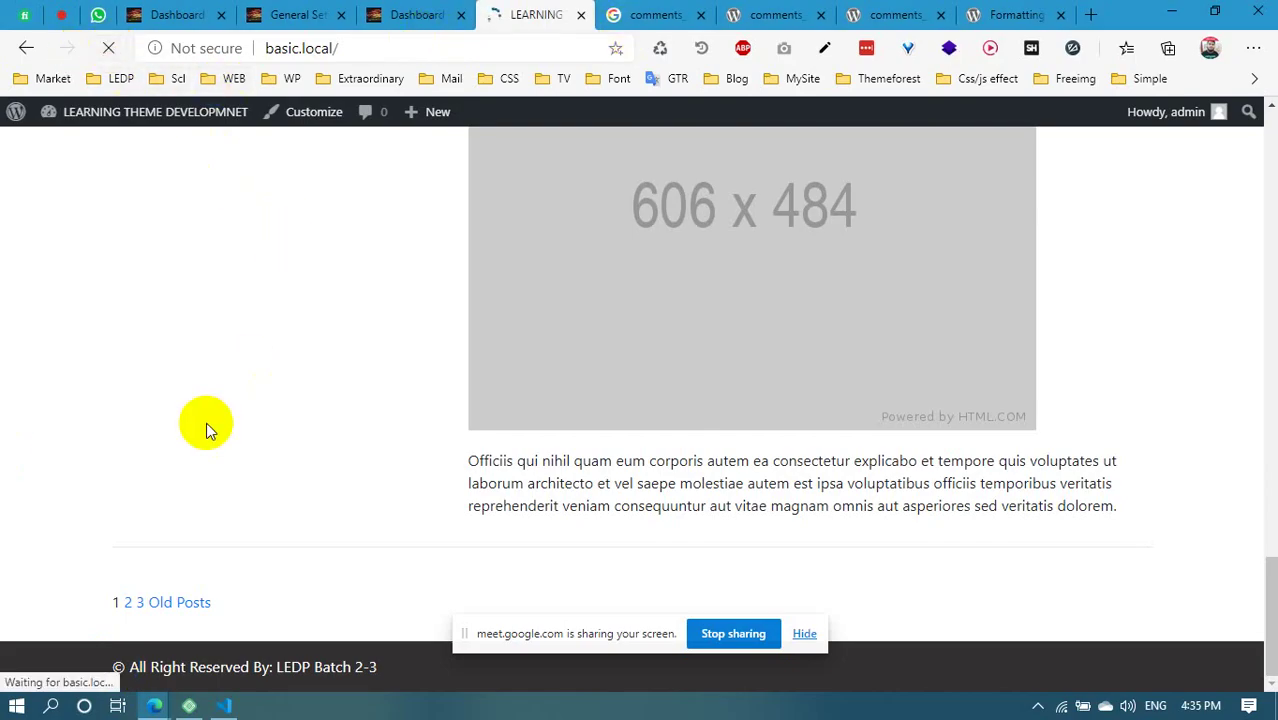
drag(85, 580, 7, 578)
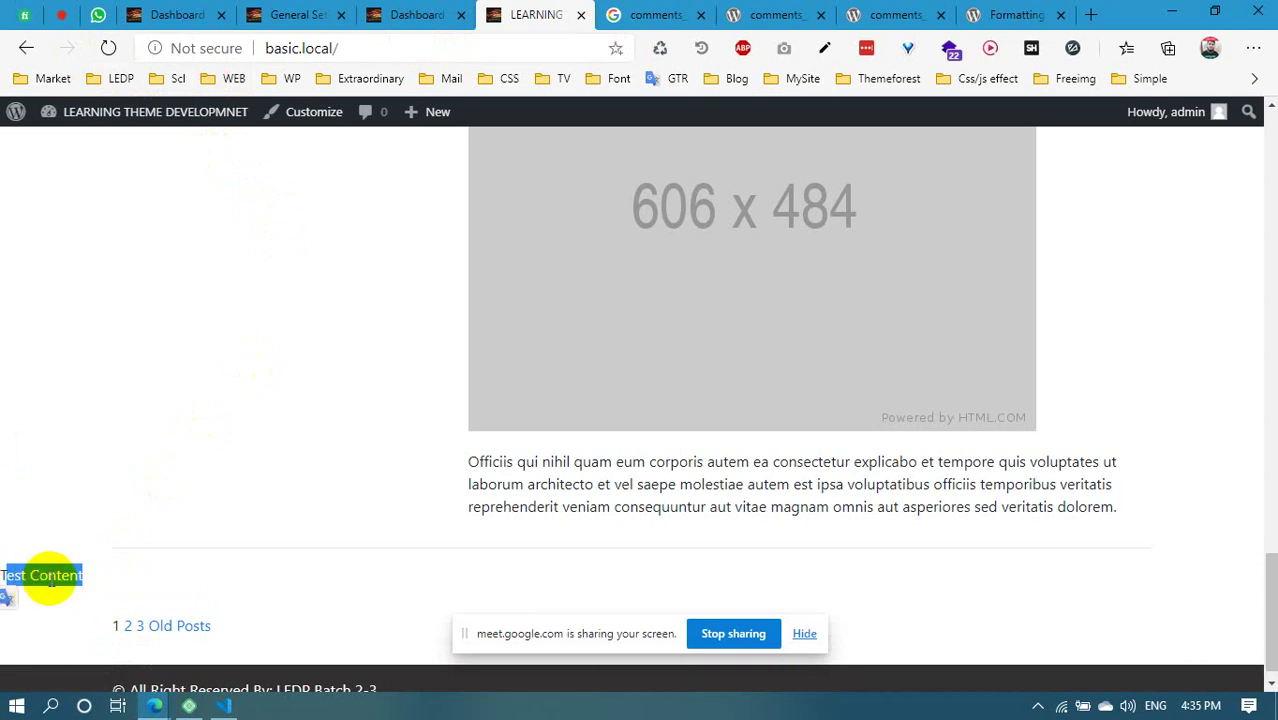
click(57, 578)
drag(85, 578, 5, 575)
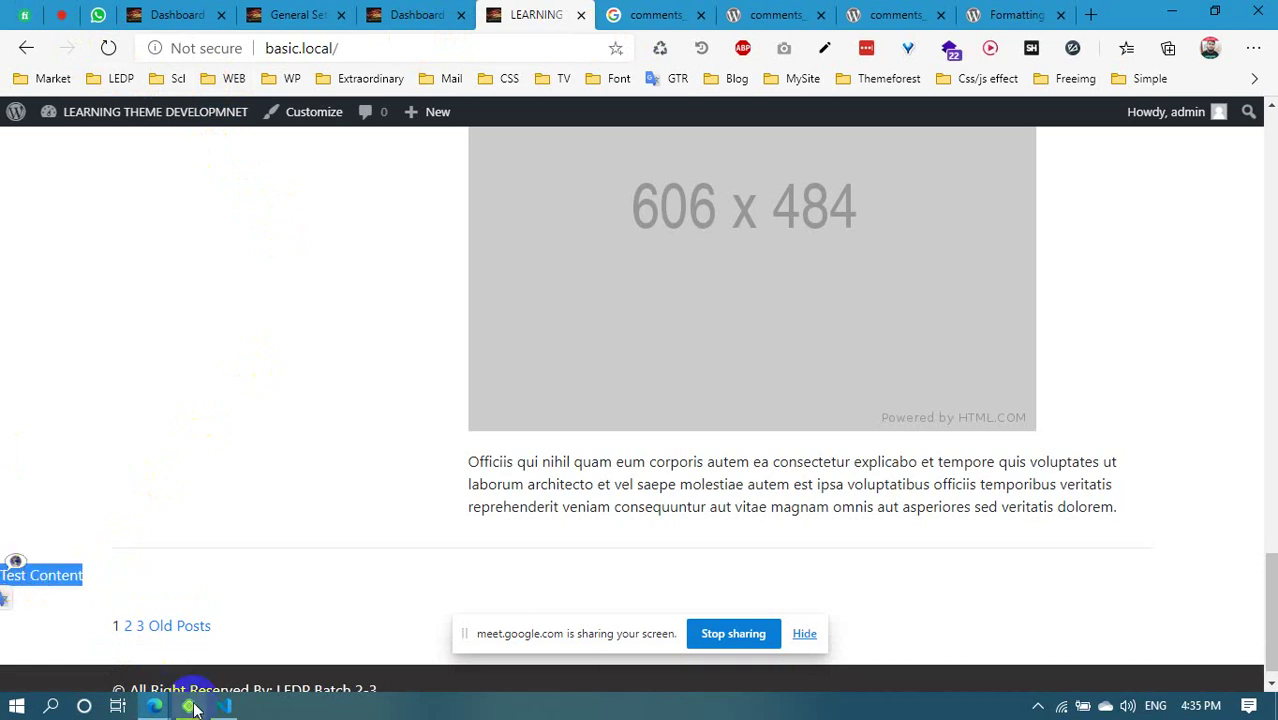
Remove the 'template-parts/test' get_template_part call from the hyper-minimal theme's index.php in Visual Studio Code and save the file
click(224, 705)
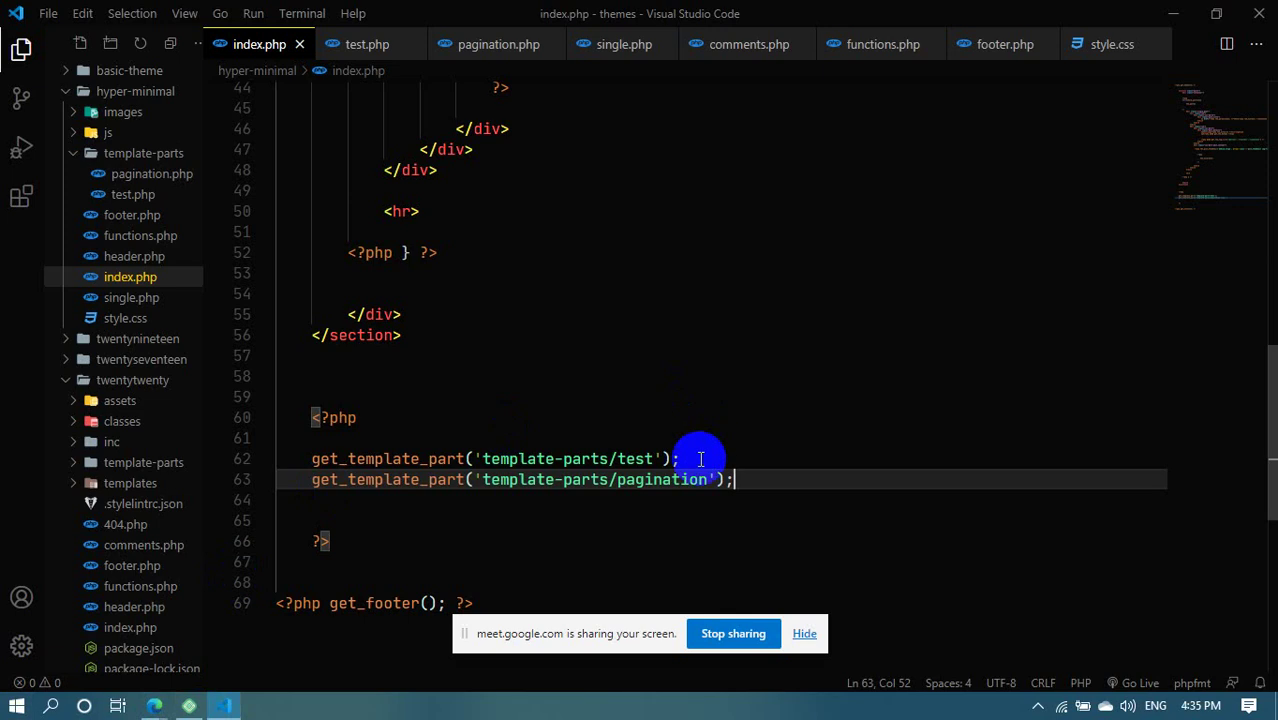
drag(699, 458, 693, 437)
key(BackSpace)
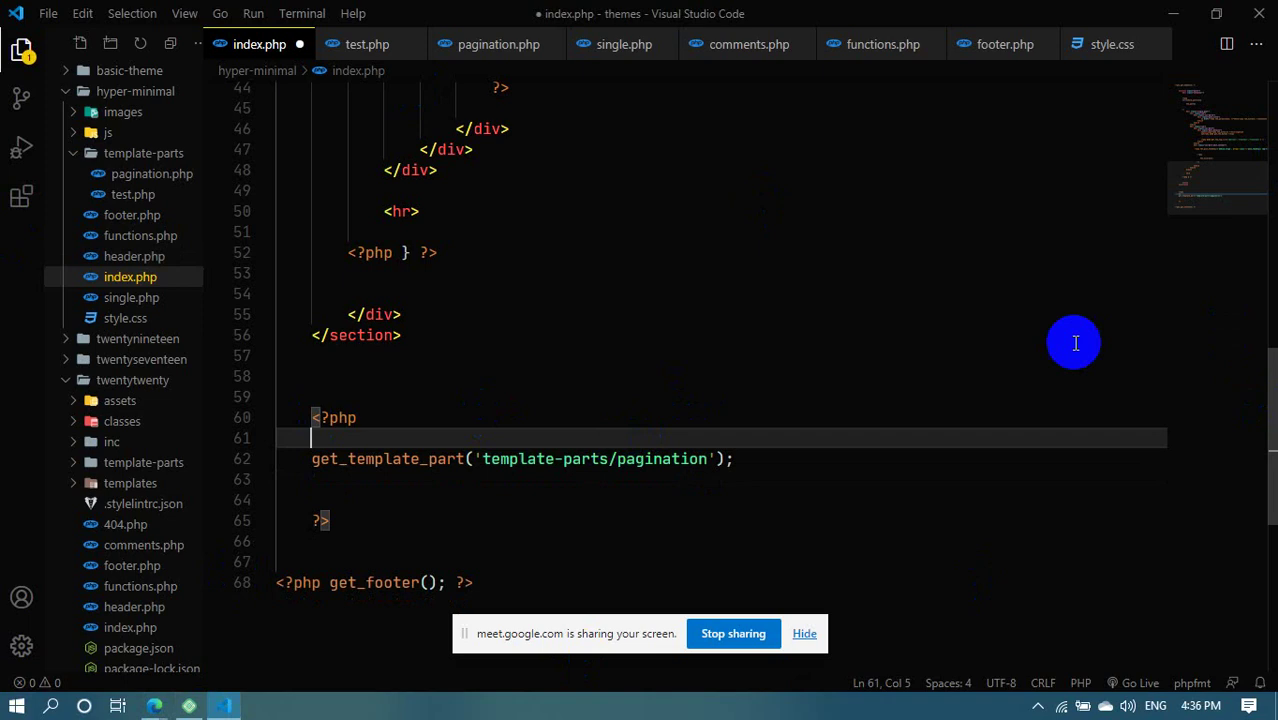
scroll(465, 262, up, 6)
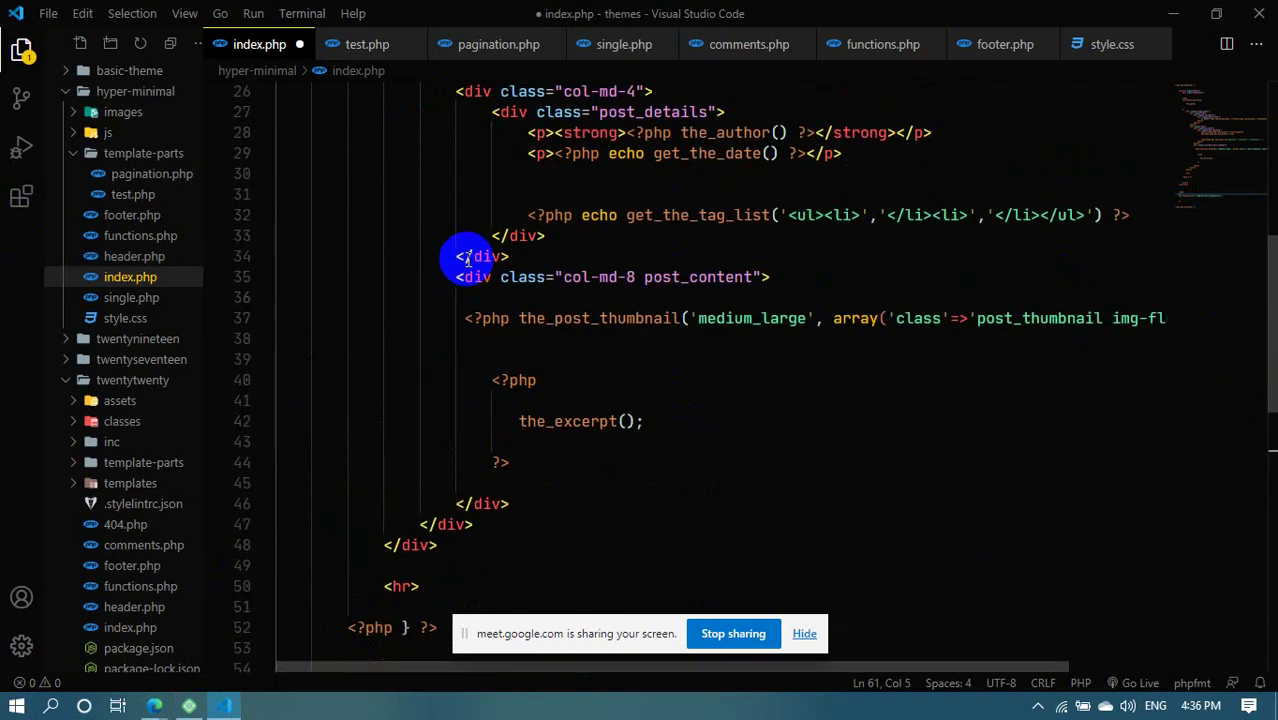
scroll(466, 258, down, 4)
click(343, 232)
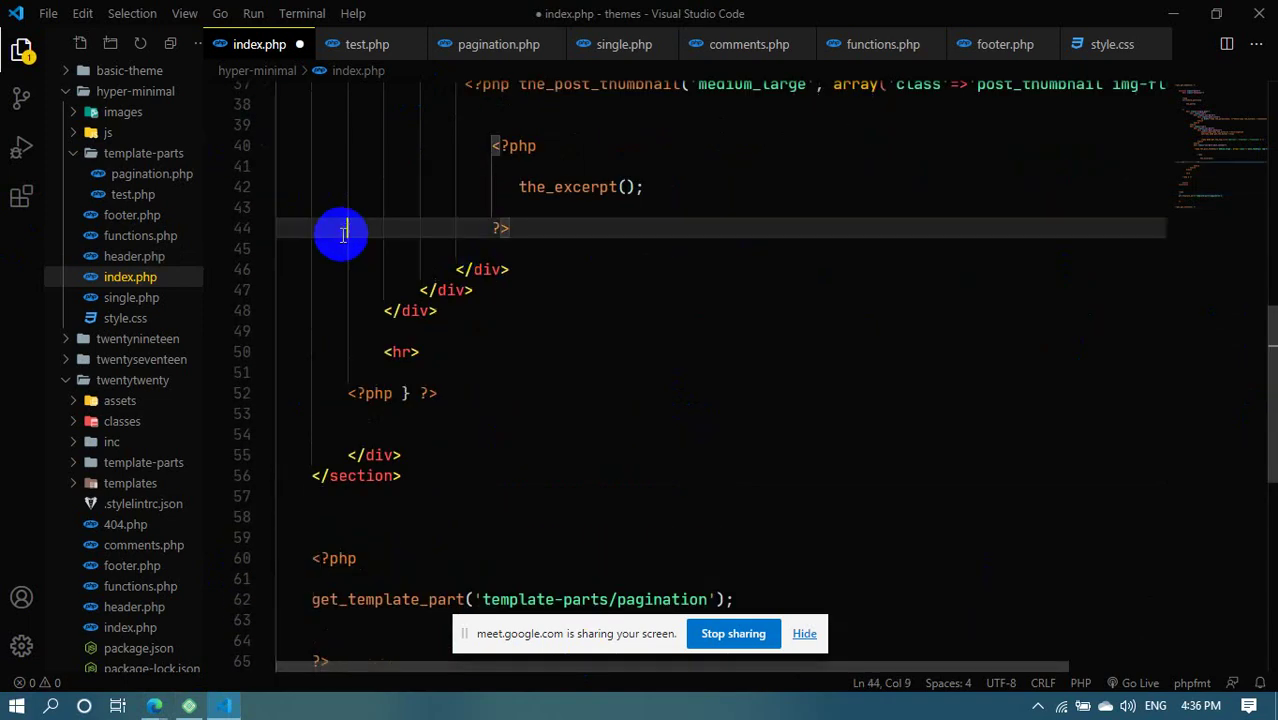
key(ctrl+s)
scroll(419, 405, down, 5)
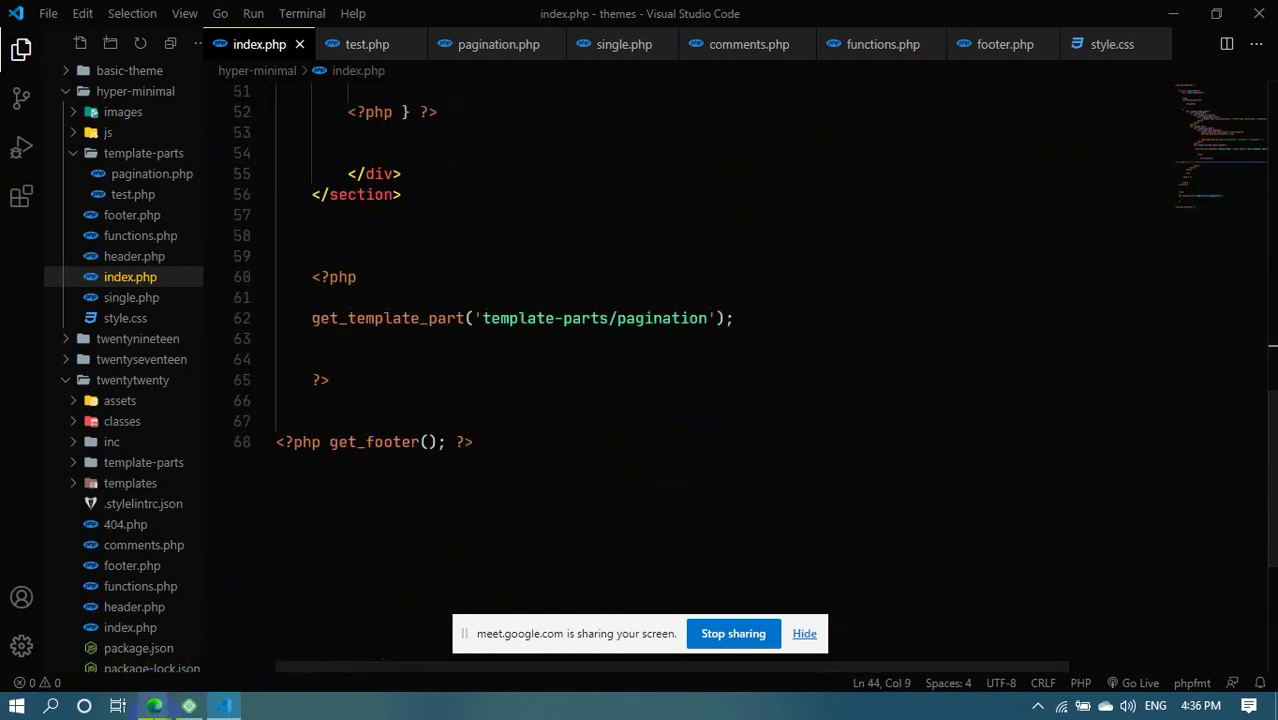
Switch to the browser and reload the basic.local home page to check the area around the pagination and footer
key(alt+Tab)
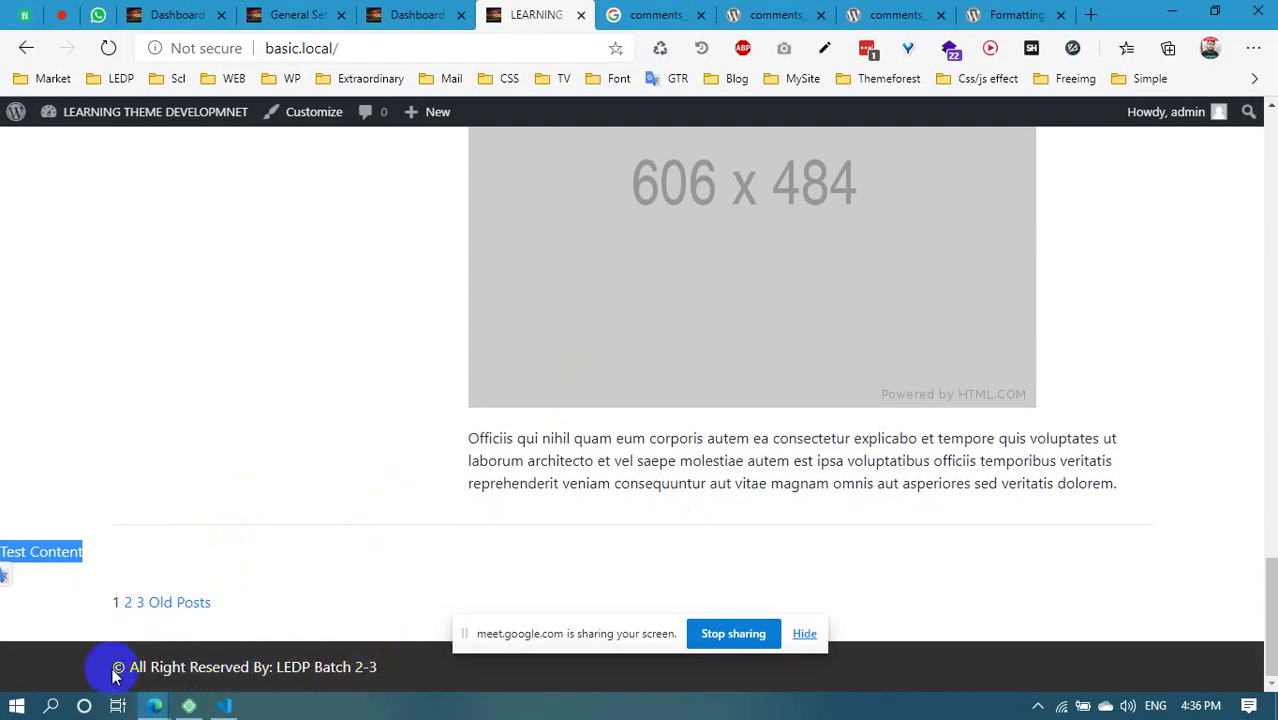
drag(113, 667, 377, 666)
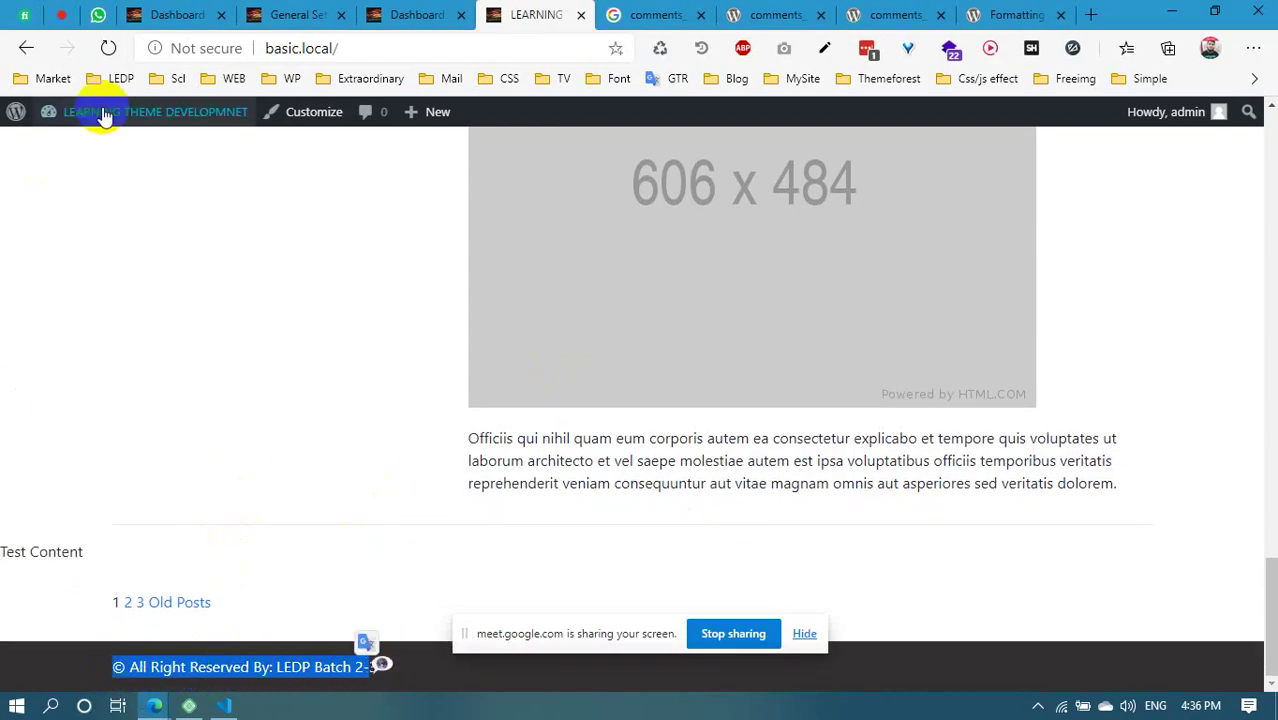
click(107, 51)
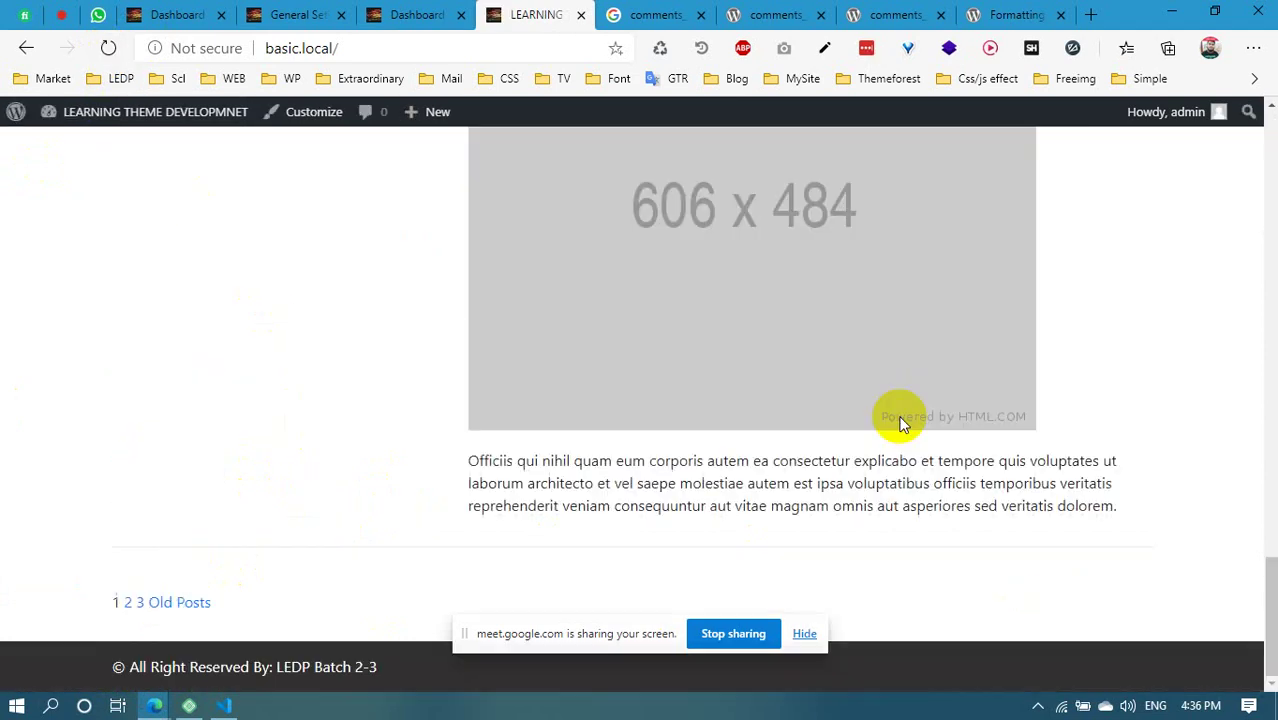
click(1249, 706)
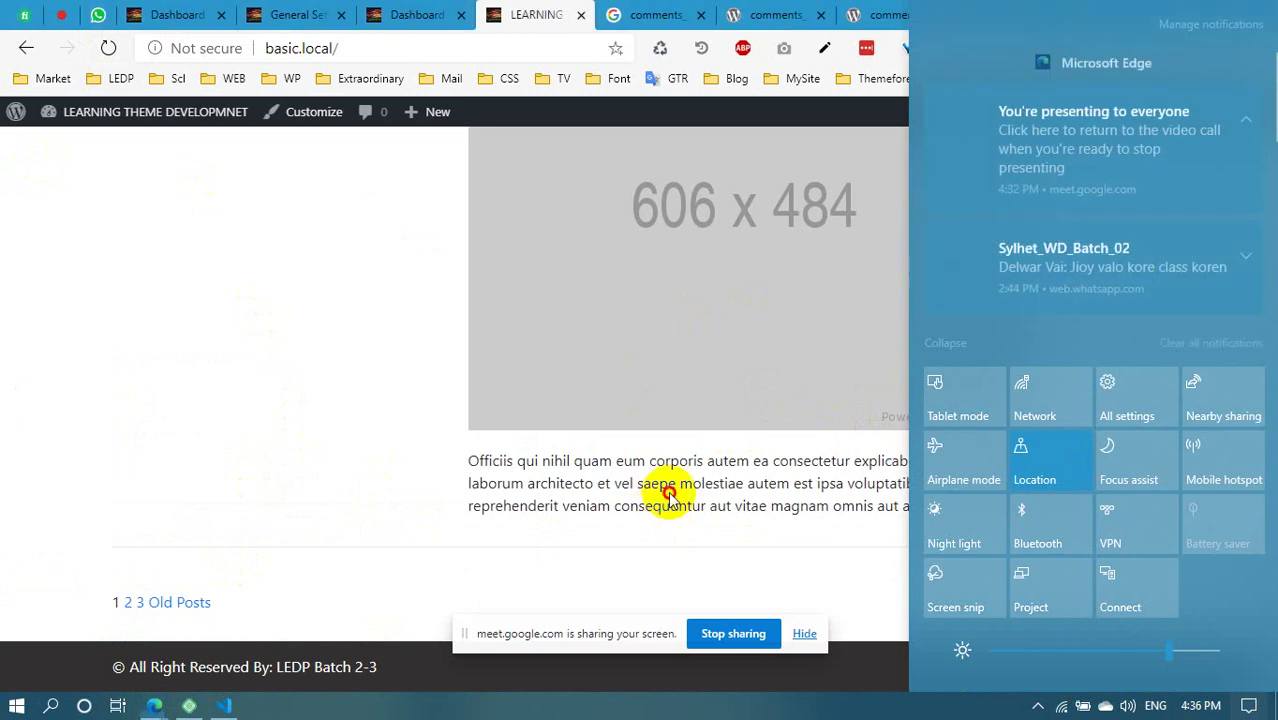
click(665, 491)
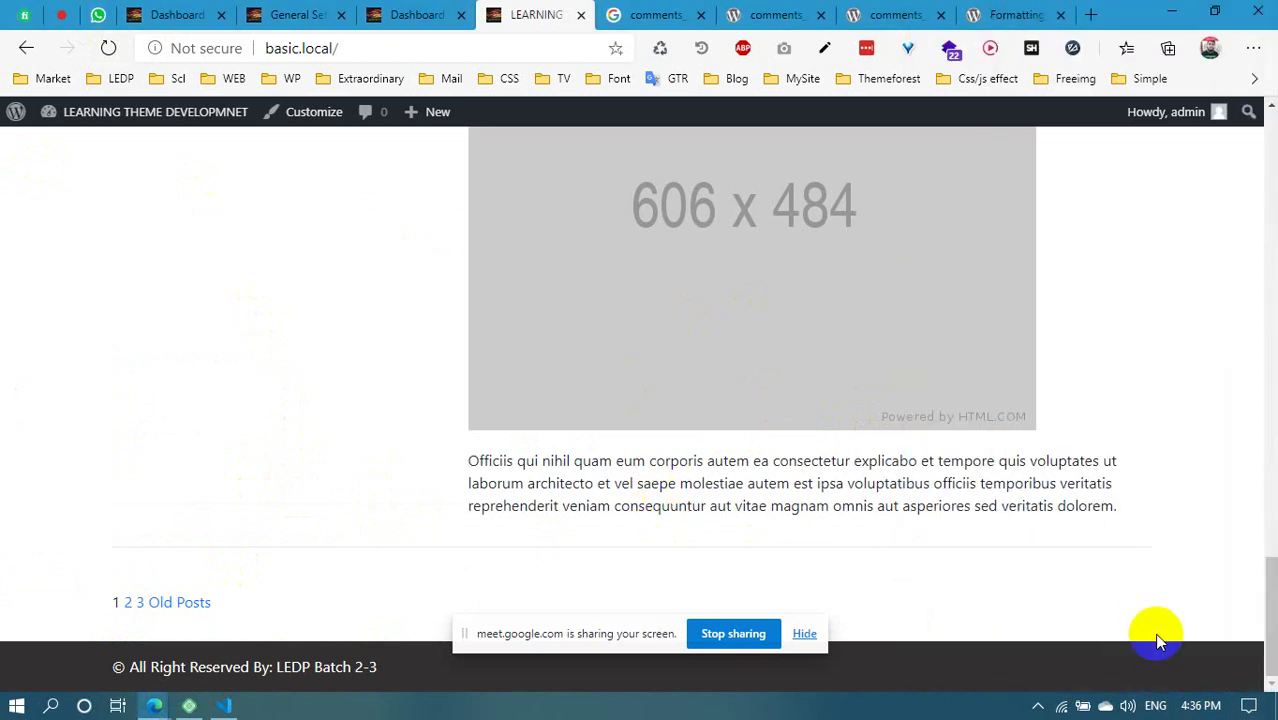
click(1249, 708)
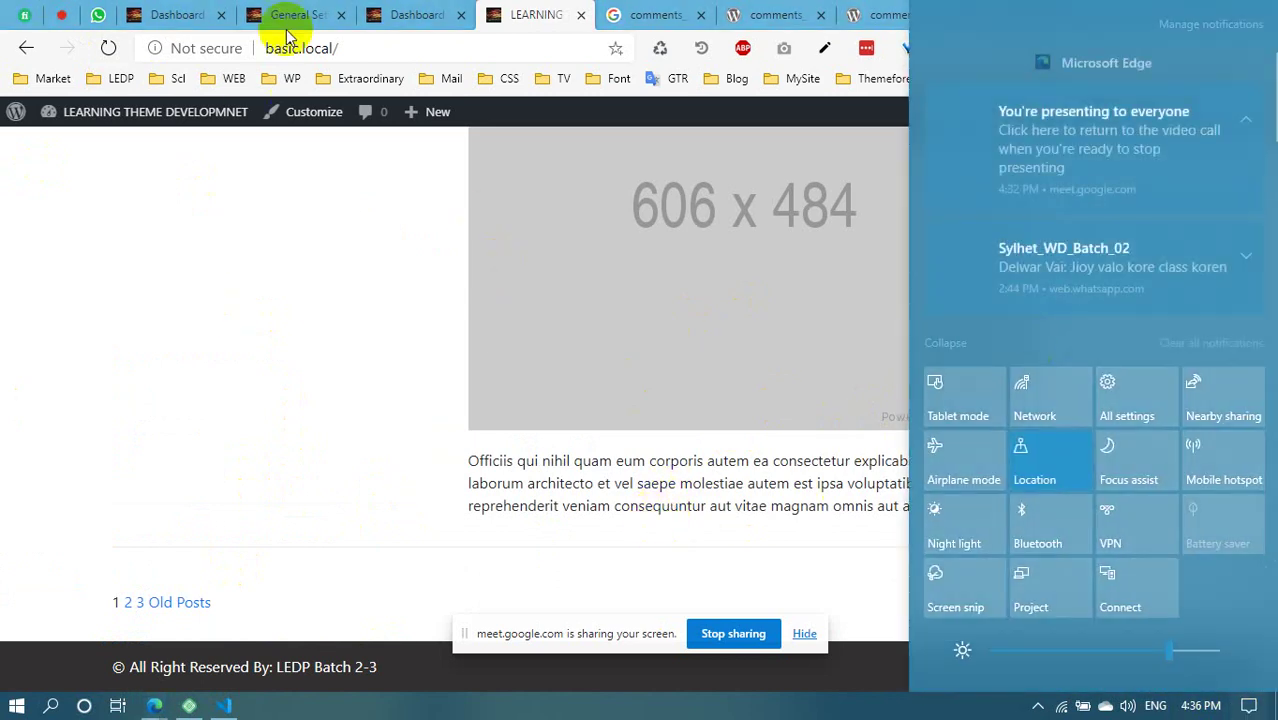
click(430, 15)
click(512, 12)
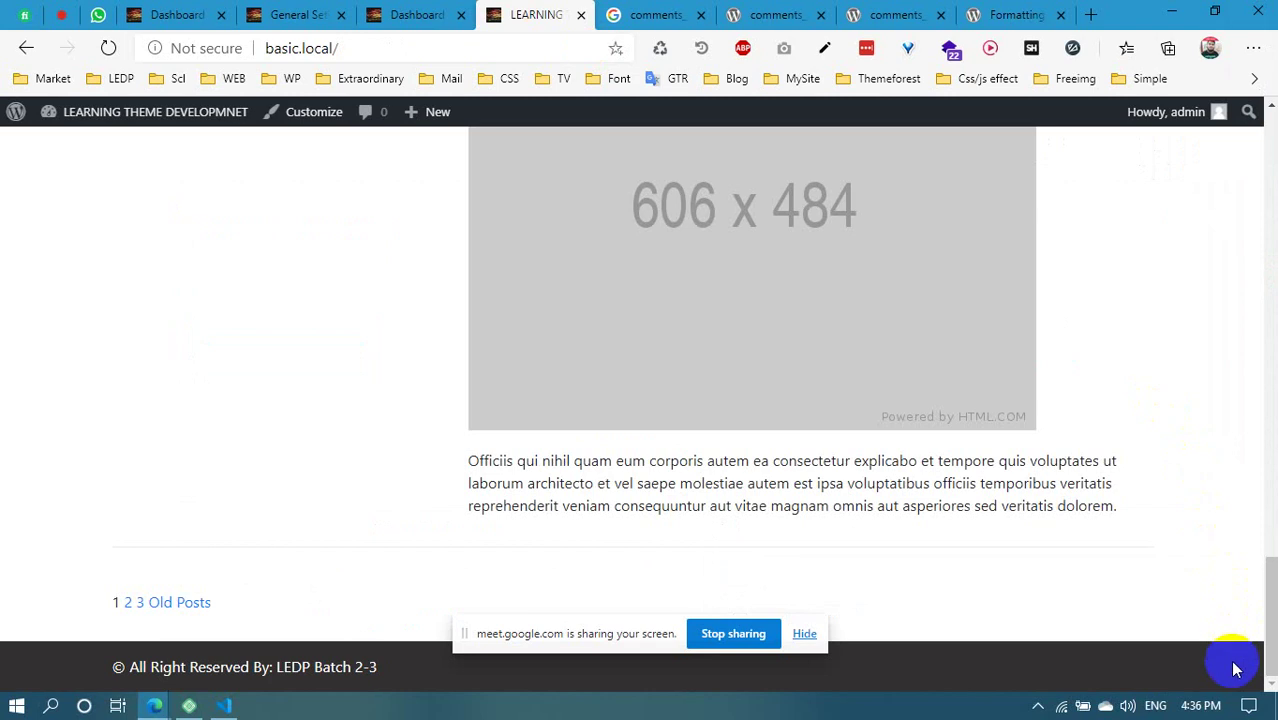
click(1252, 706)
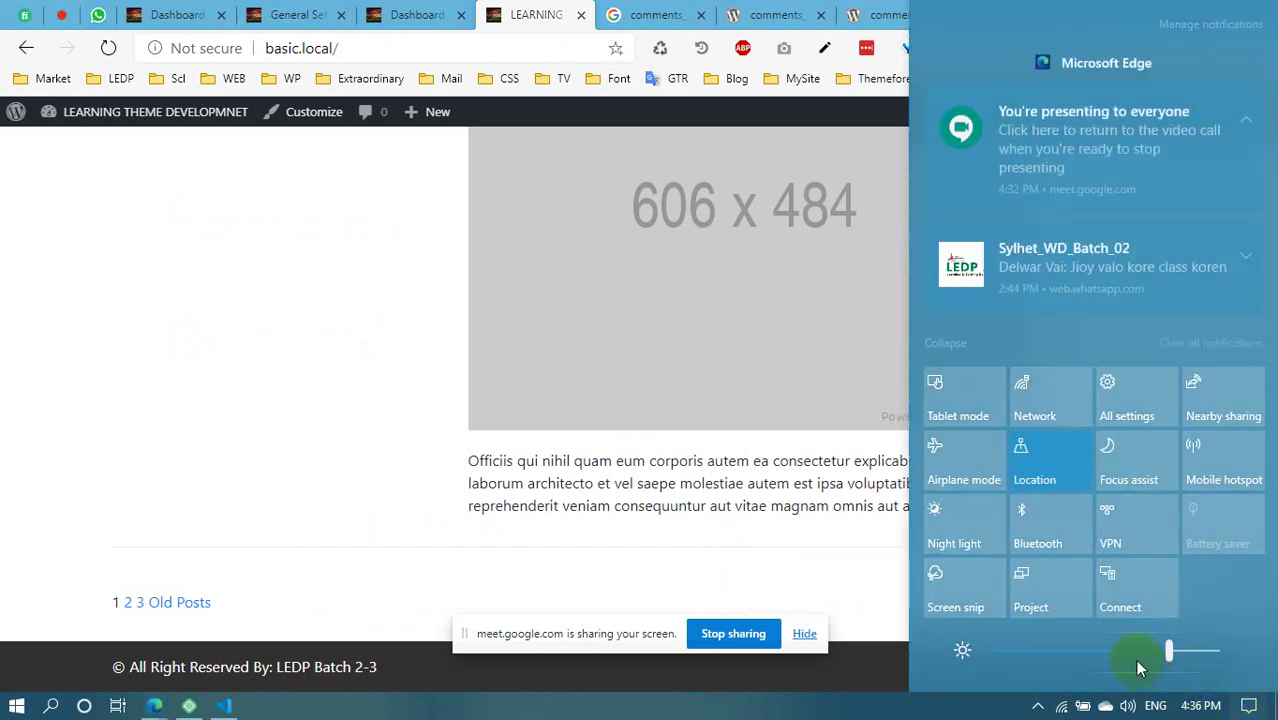
click(1160, 658)
click(1249, 708)
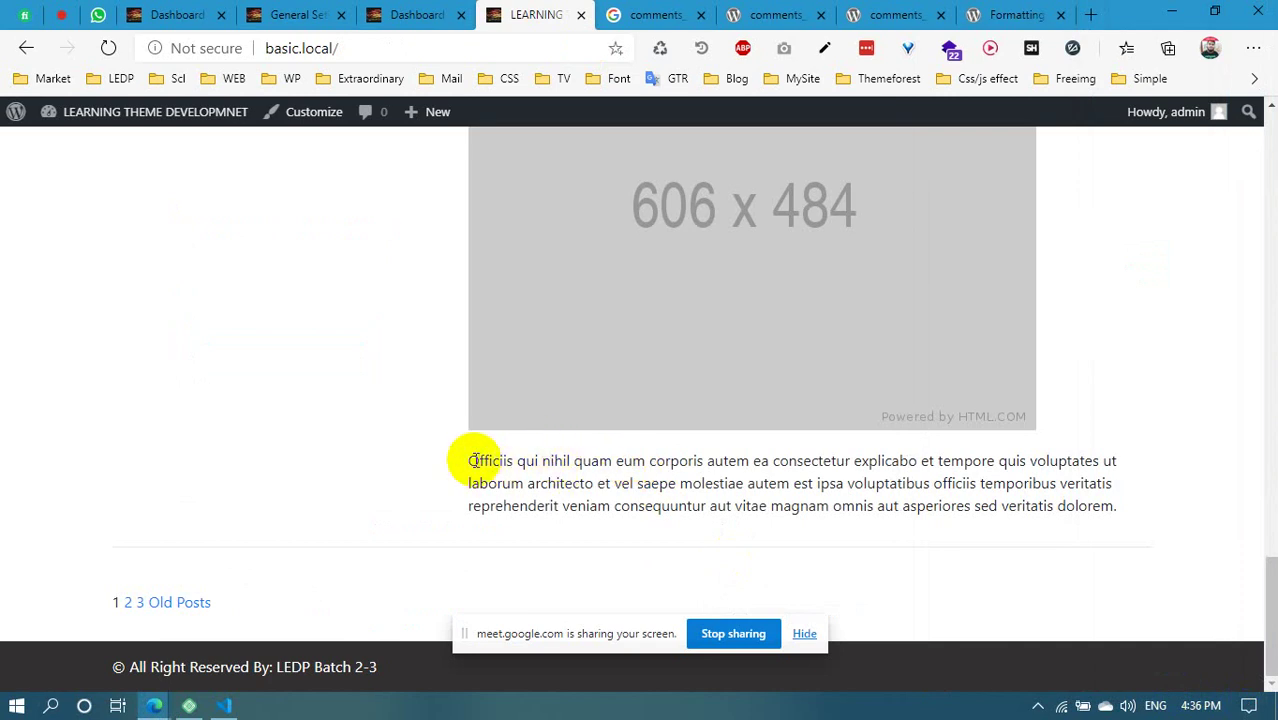
drag(466, 461, 1050, 516)
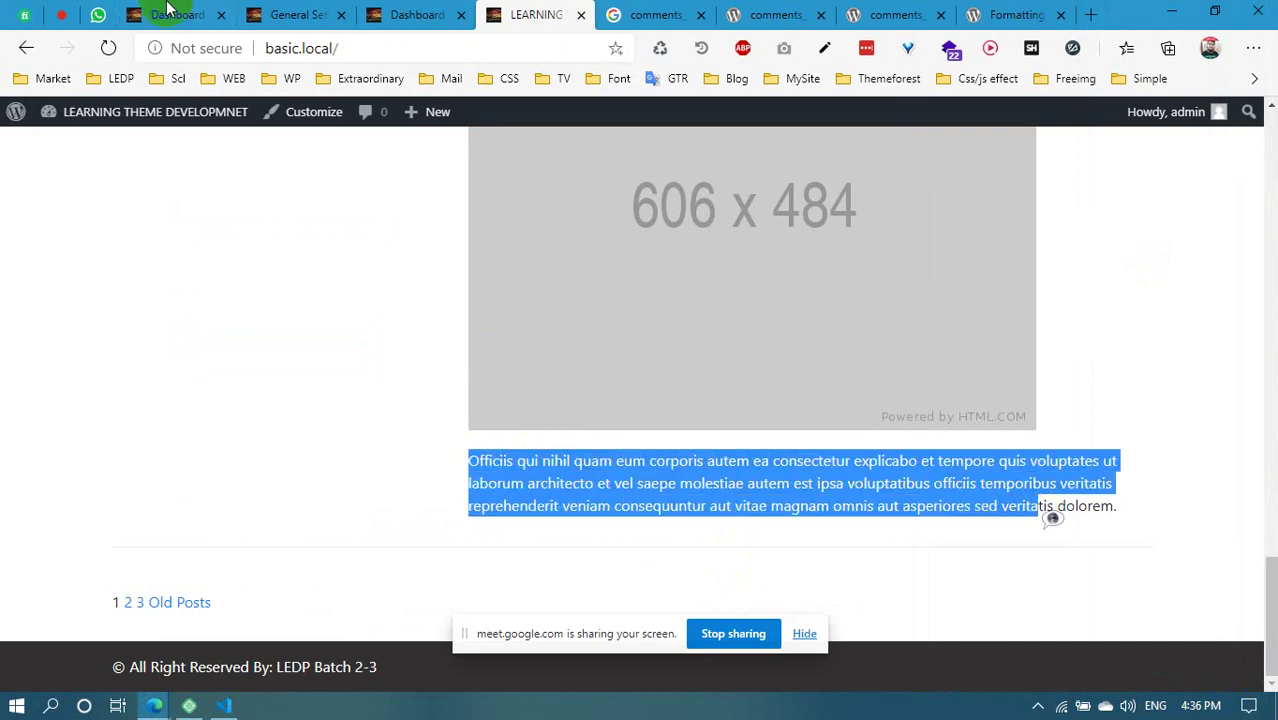
Go to the Google Meet call and read the latest chat message about the operating system problem
click(65, 10)
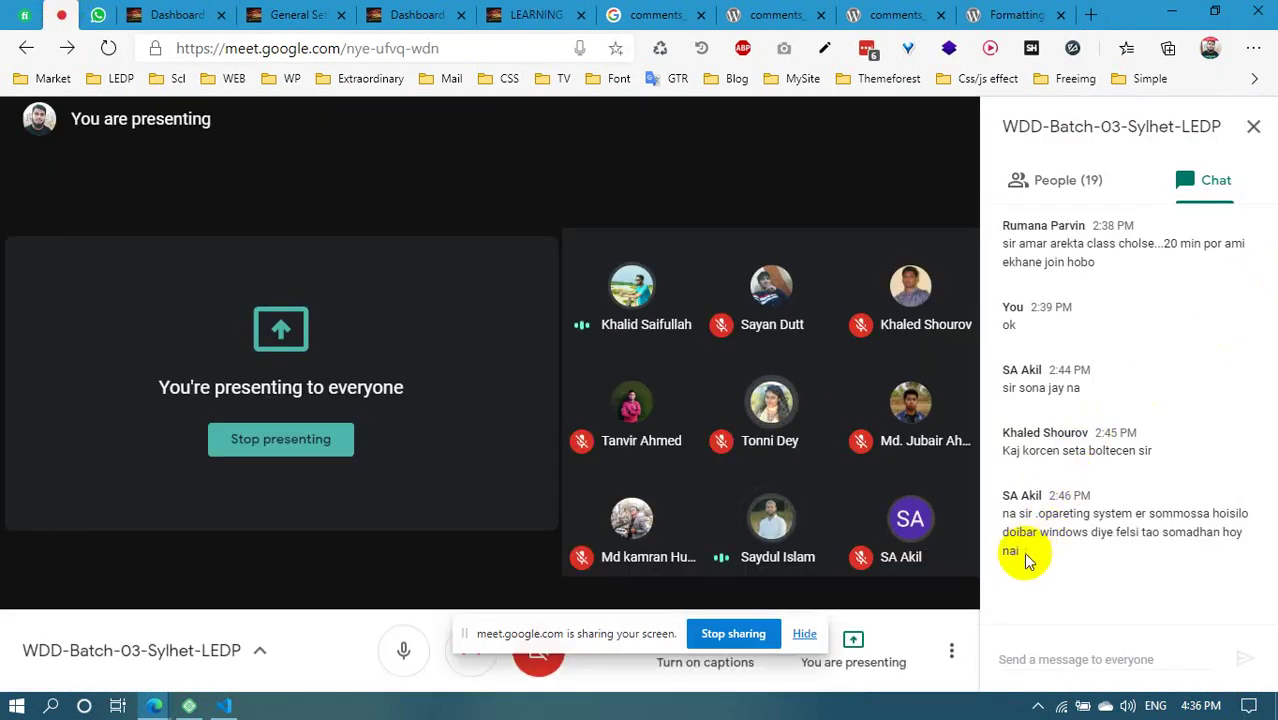
drag(1016, 549, 1005, 525)
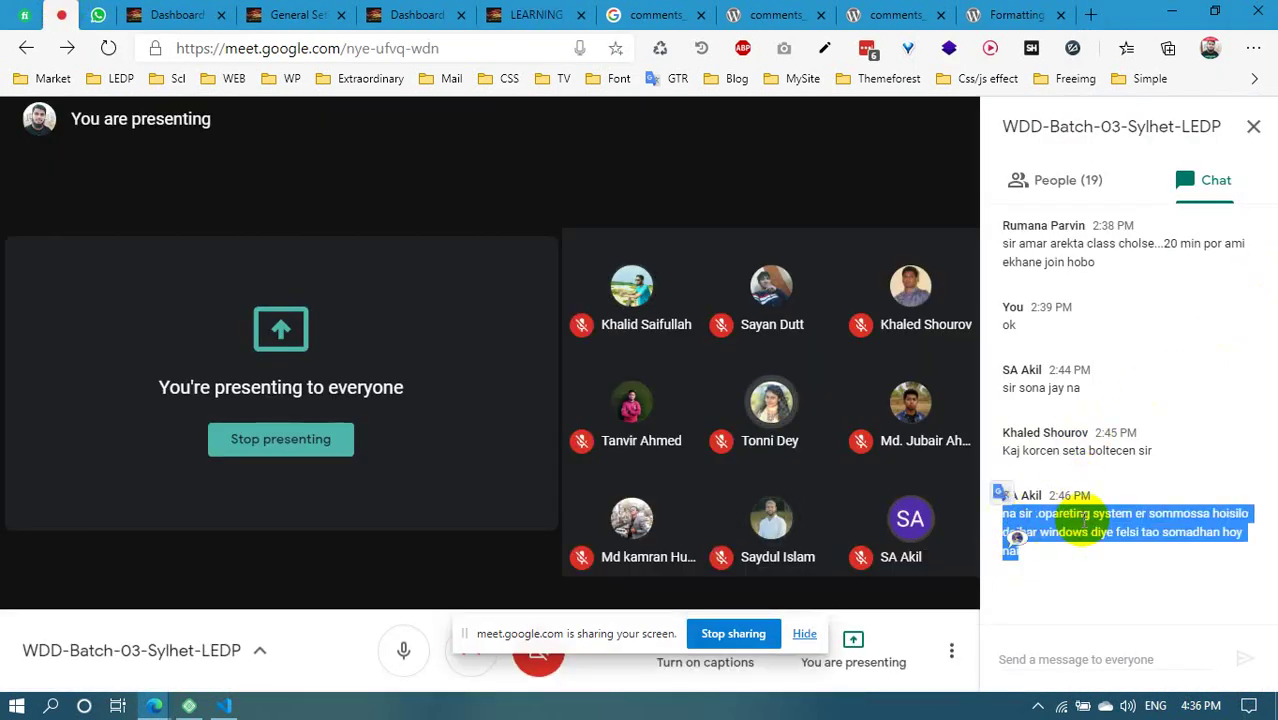
triple_click(1042, 528)
click(1027, 531)
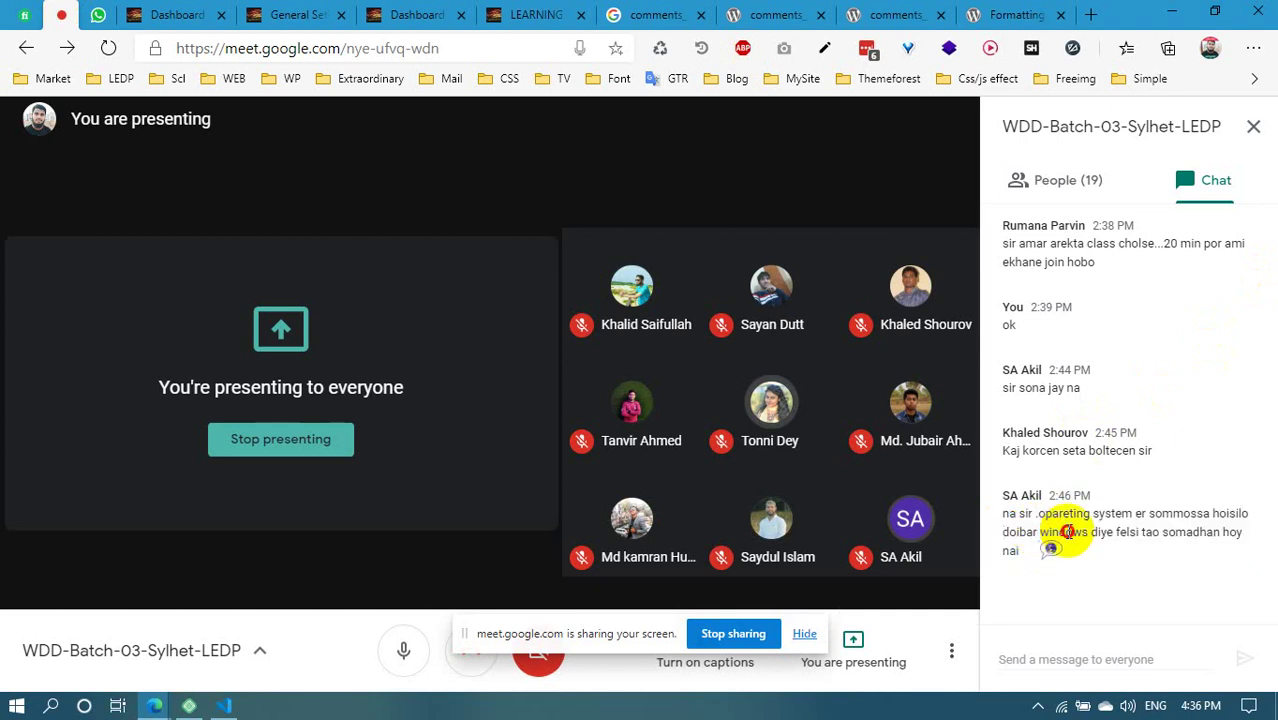
double_click(1062, 532)
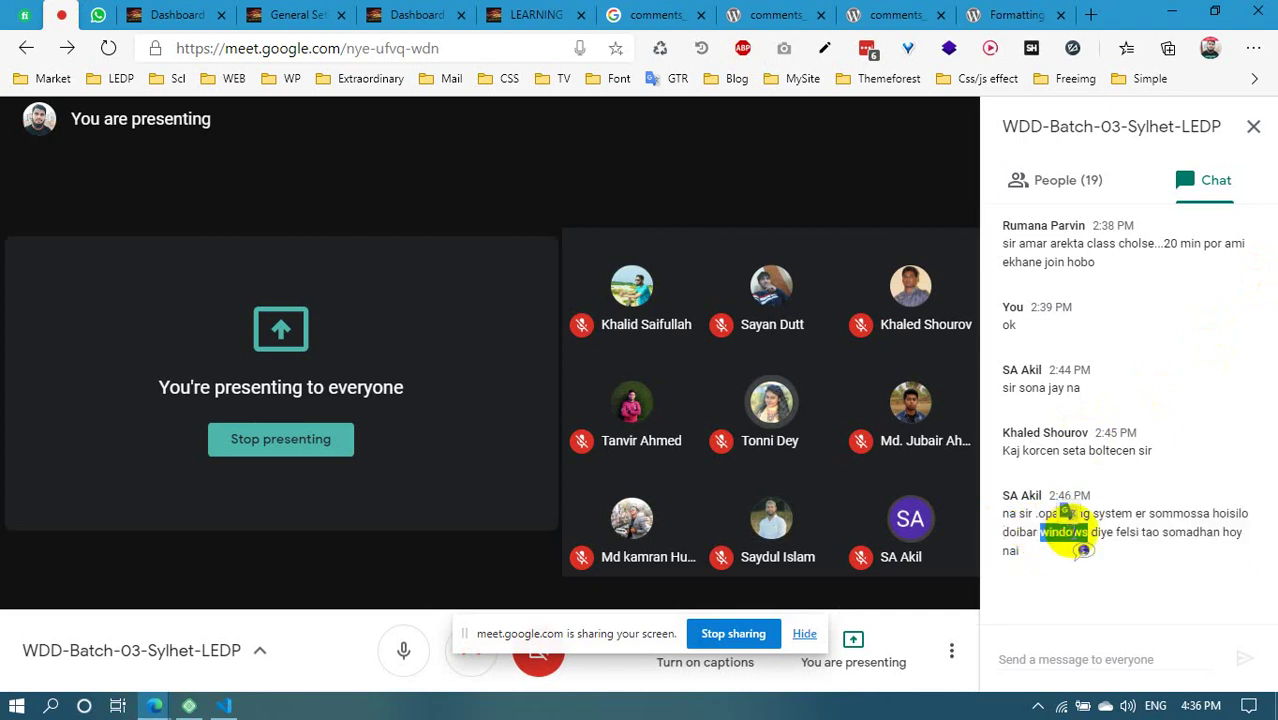
triple_click(1166, 513)
double_click(1066, 515)
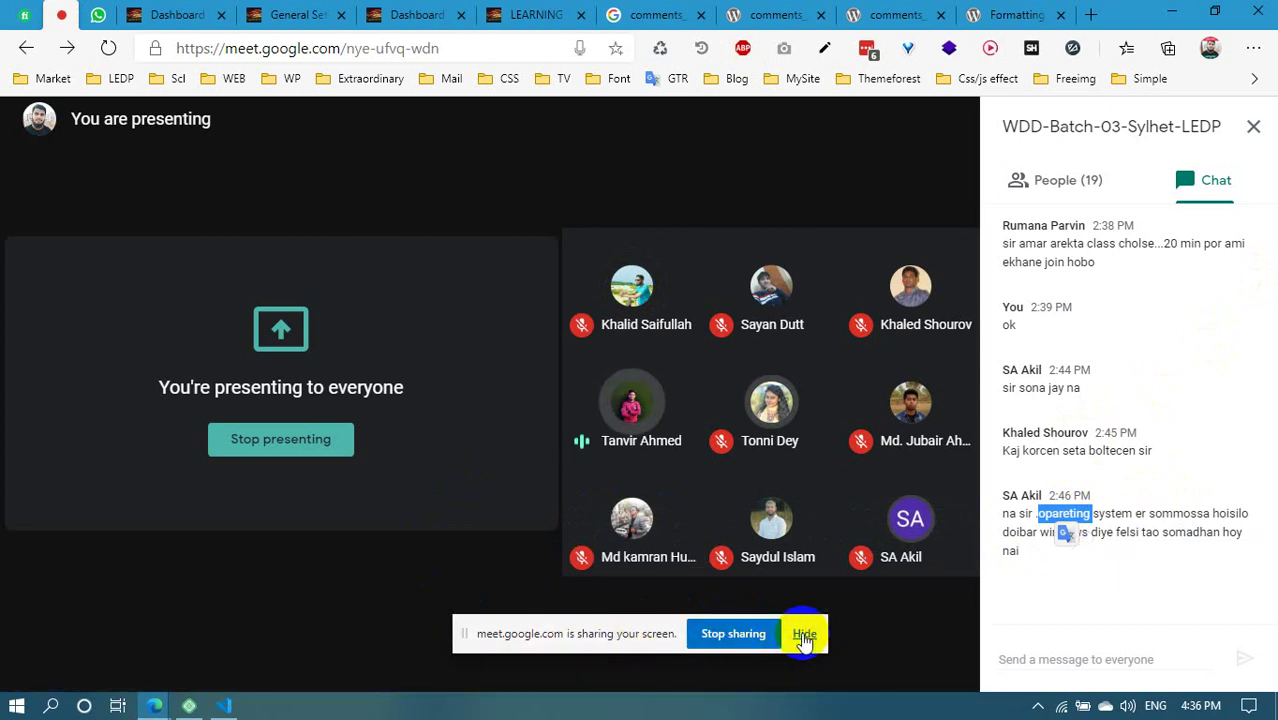
Stop sharing the screen in the meeting and mute the microphone
click(748, 633)
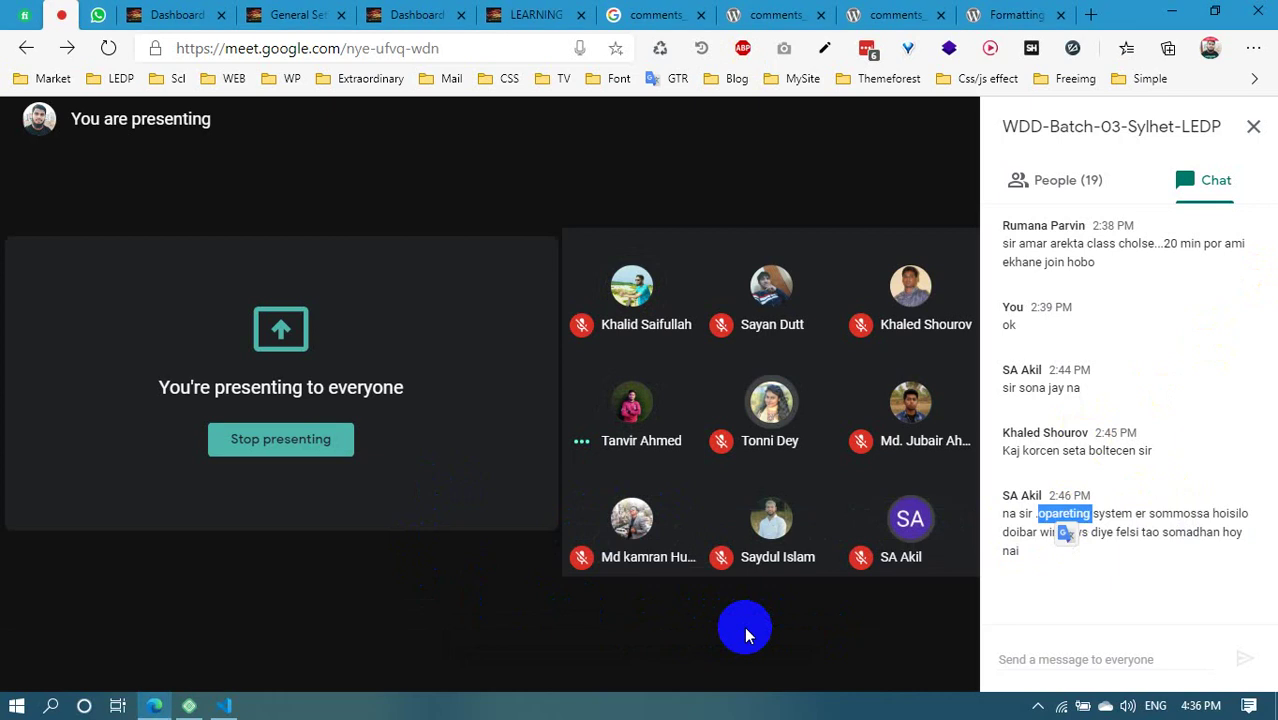
click(410, 655)
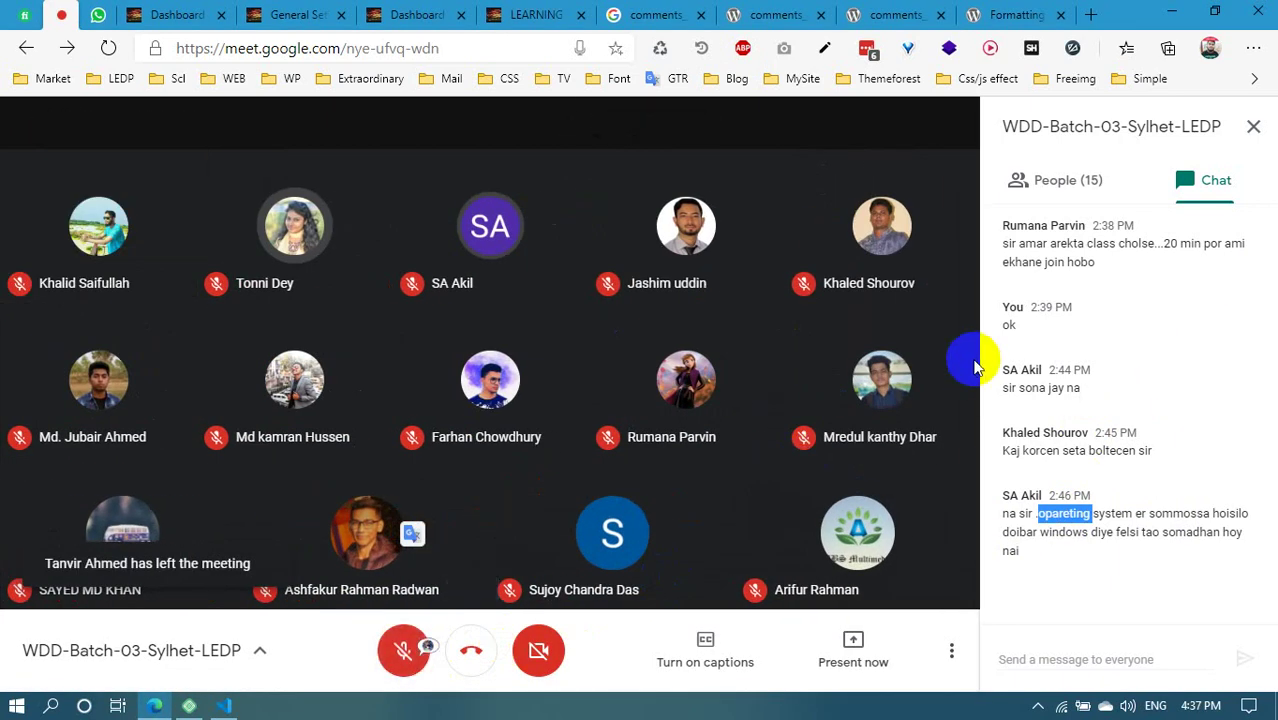
click(1136, 512)
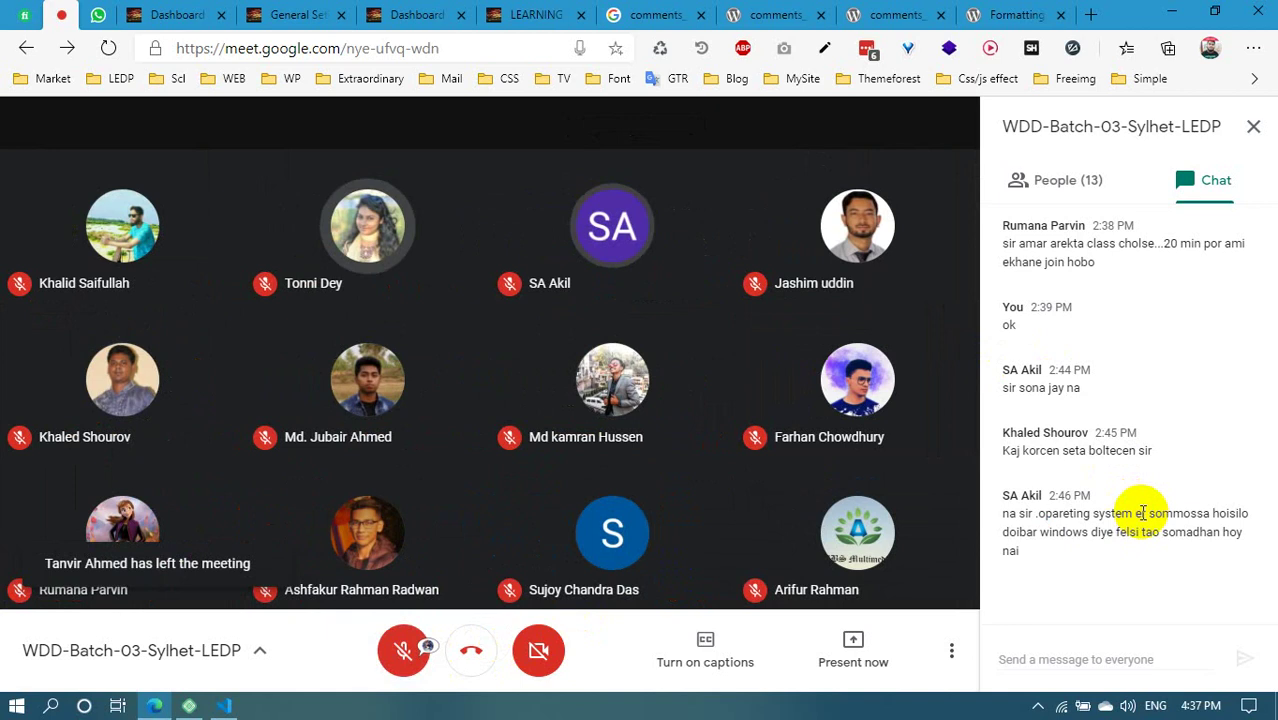
mouse_move(476, 543)
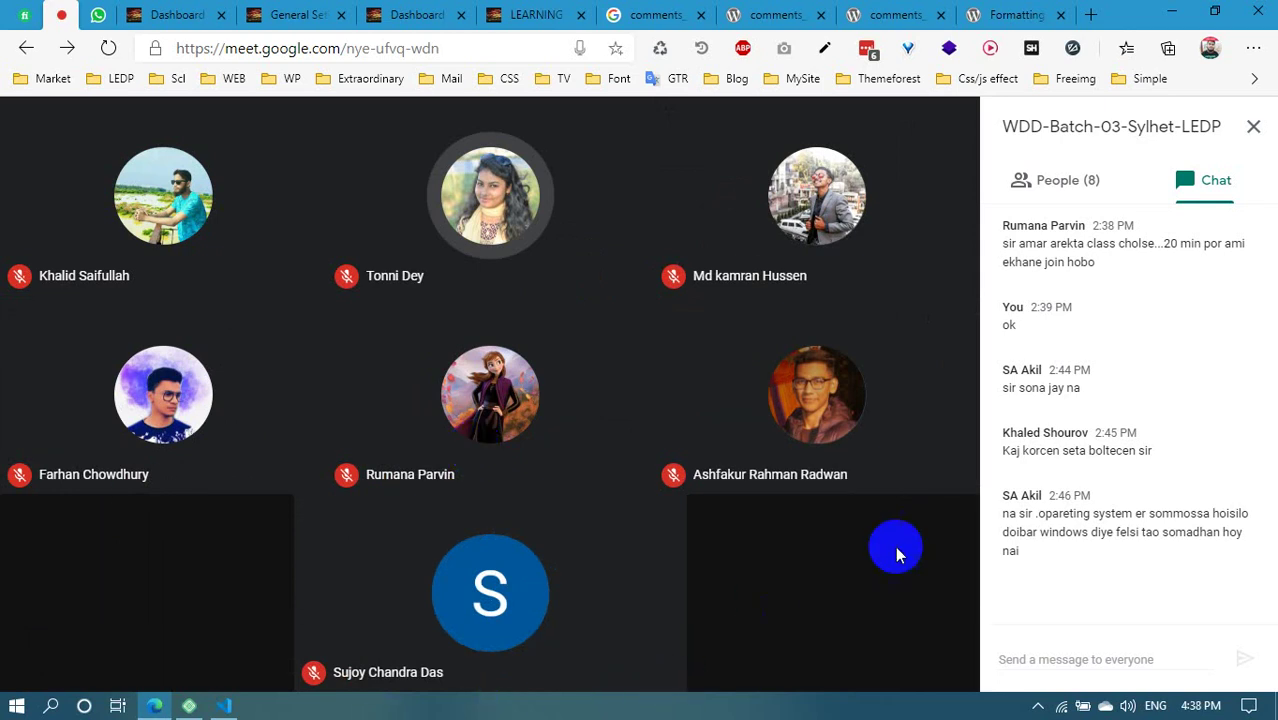
click(1038, 706)
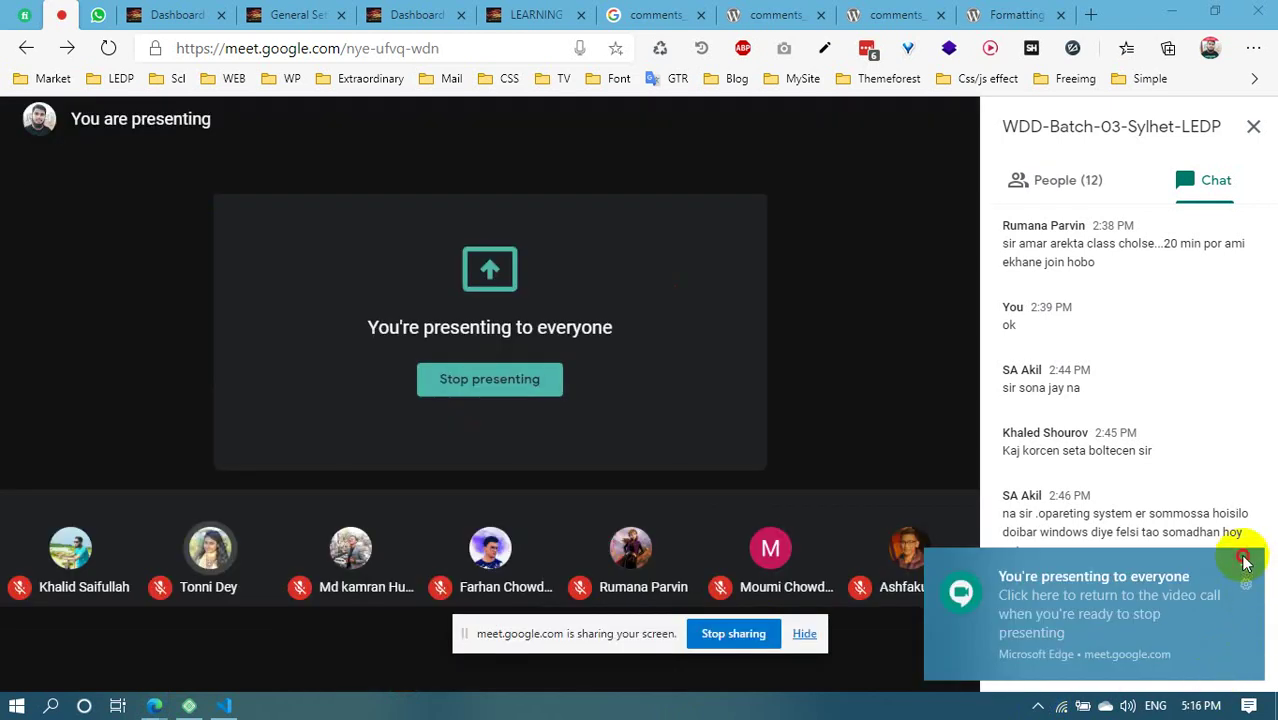
Dismiss the presenting notification and look through the meeting's participant list
click(1246, 563)
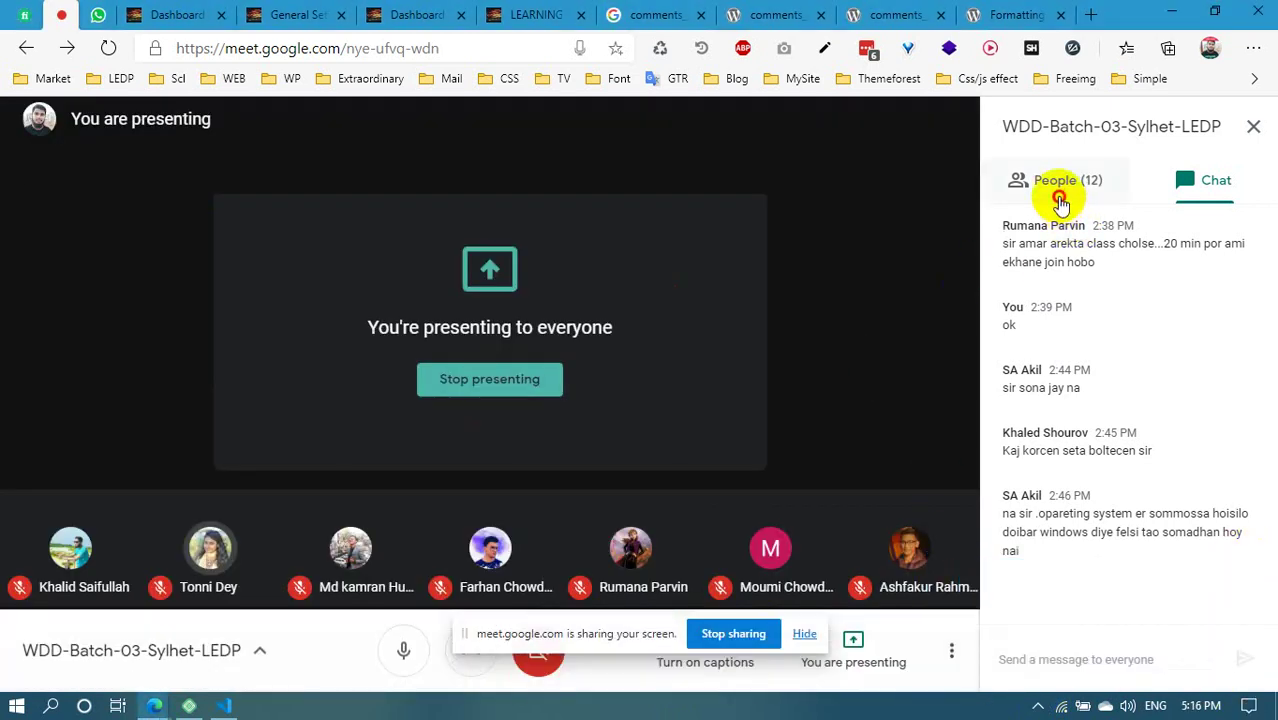
click(1061, 200)
scroll(1093, 456, down, 3)
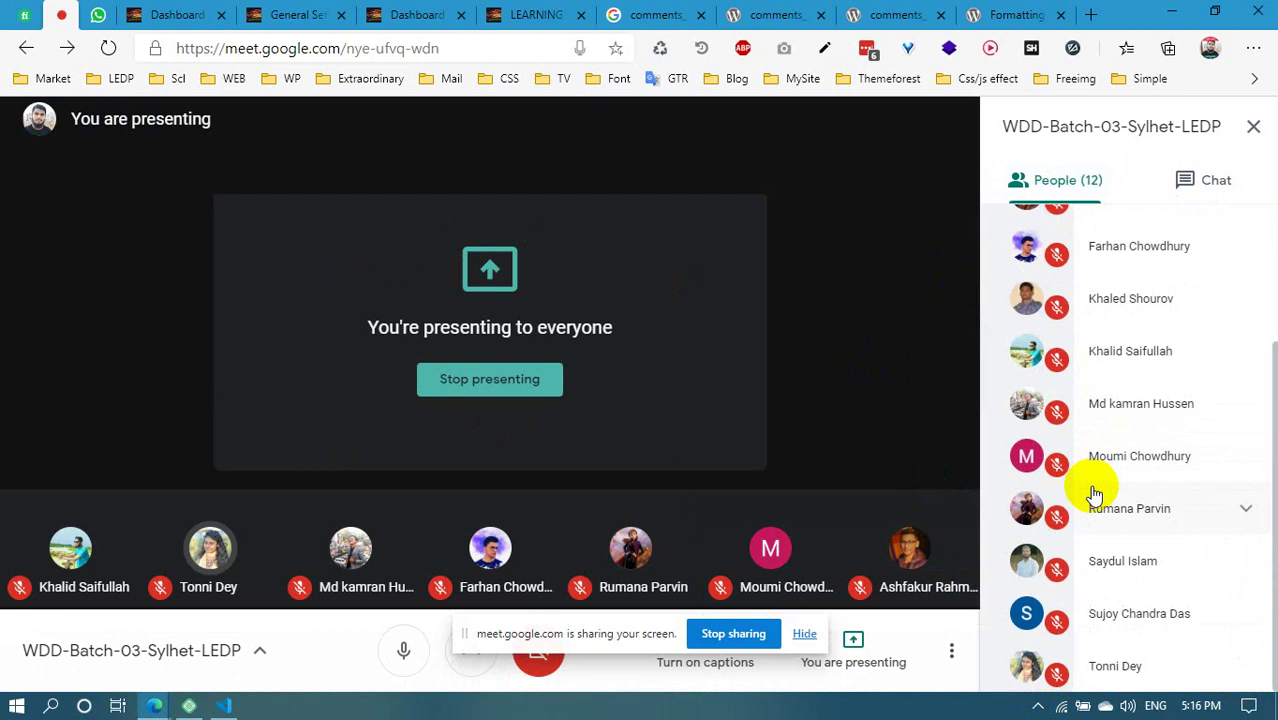
scroll(1088, 483, up, 3)
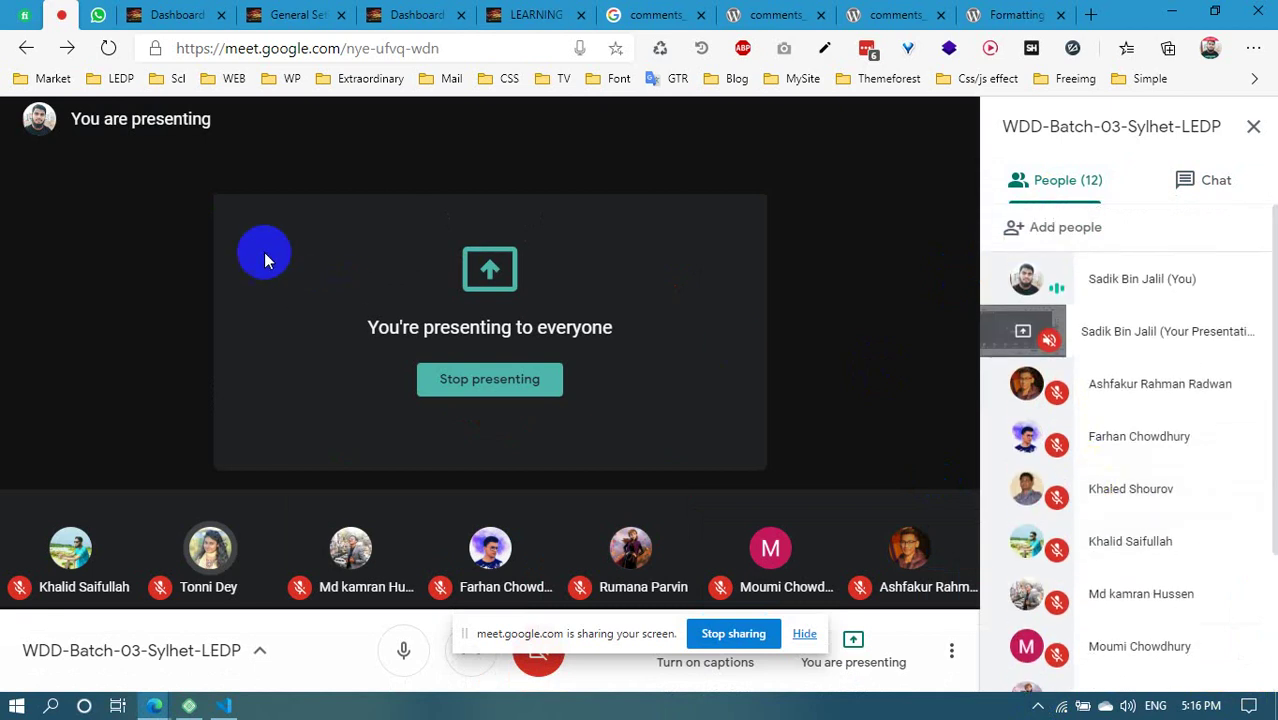
click(175, 14)
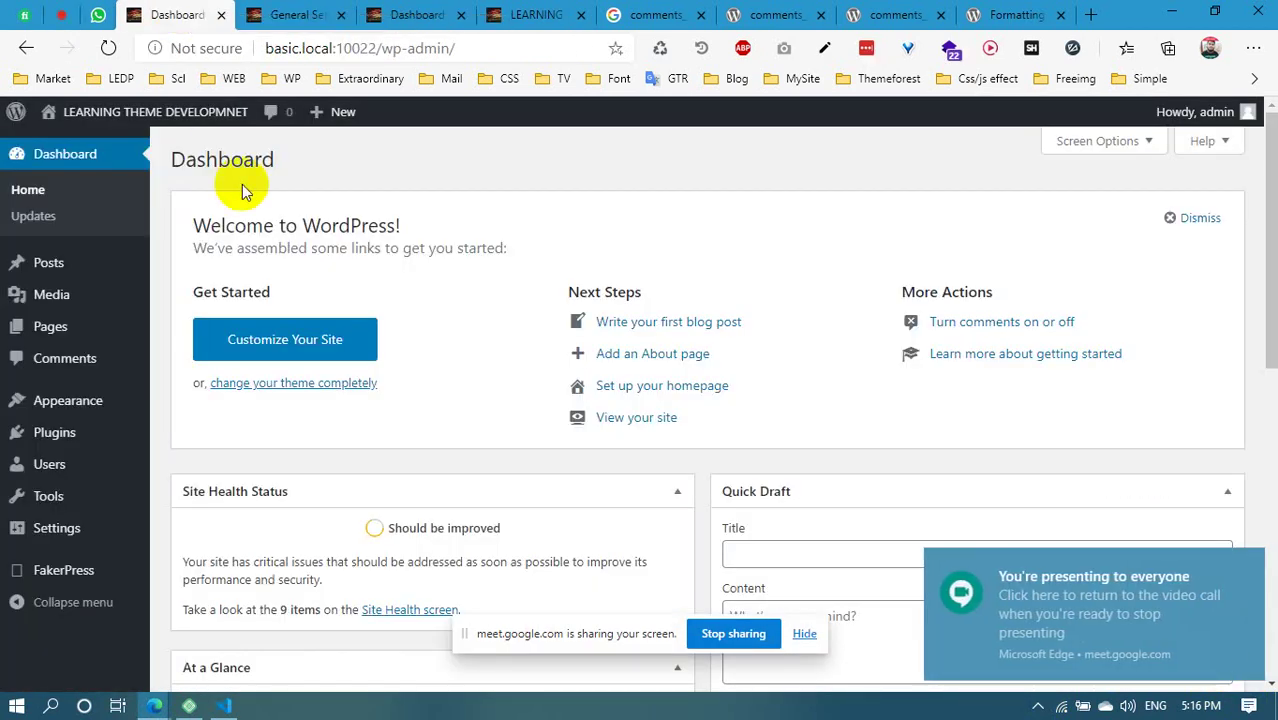
click(63, 13)
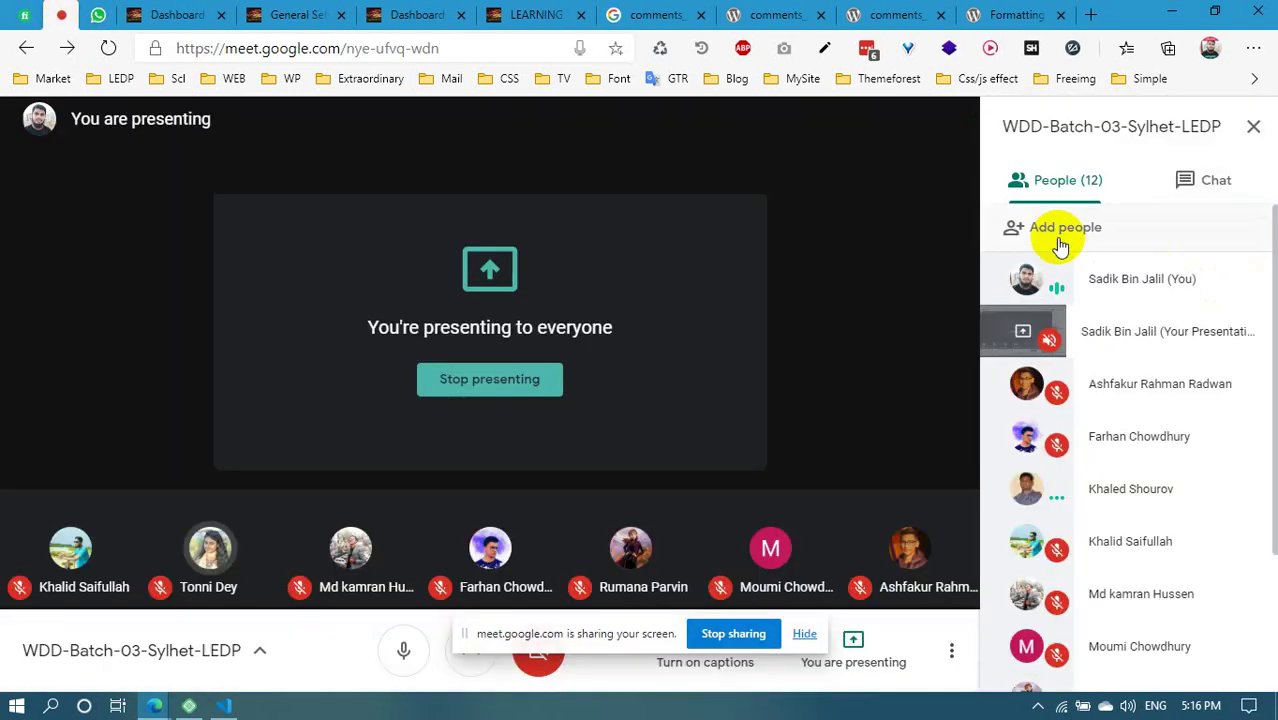
click(145, 12)
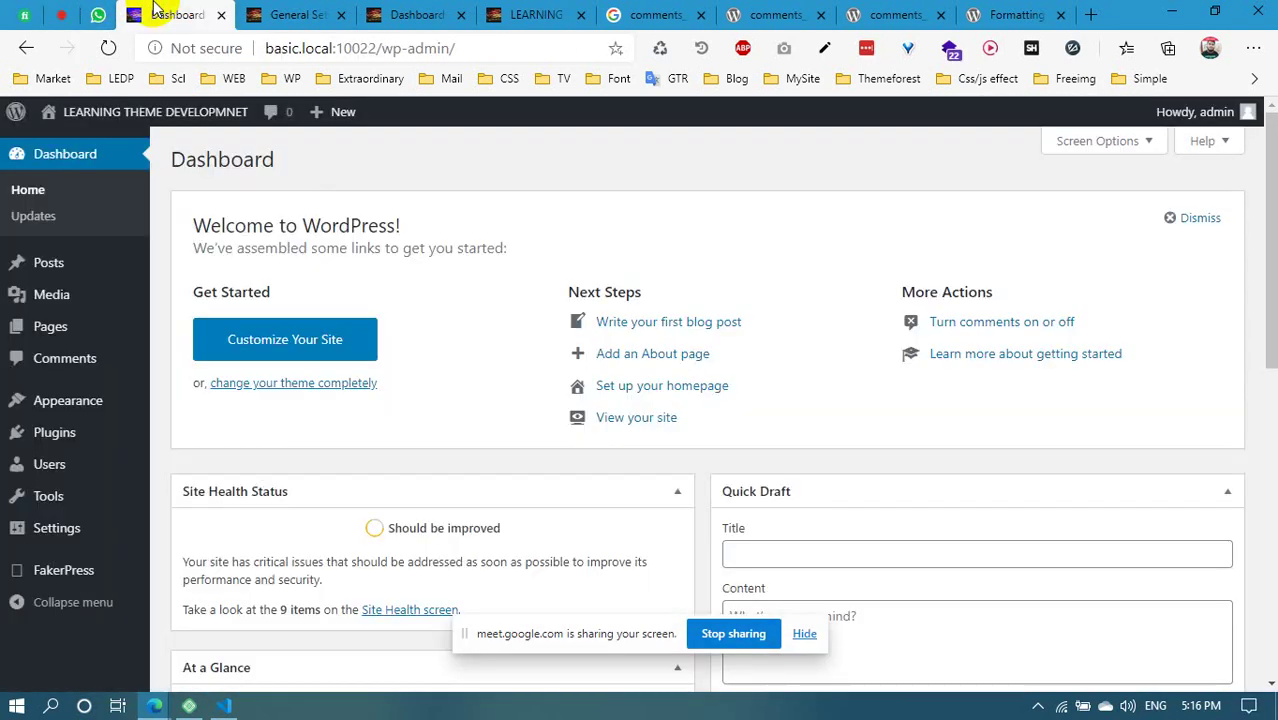
Return to index.php in Visual Studio Code and review the pagination template-part call near the end of the file
click(224, 706)
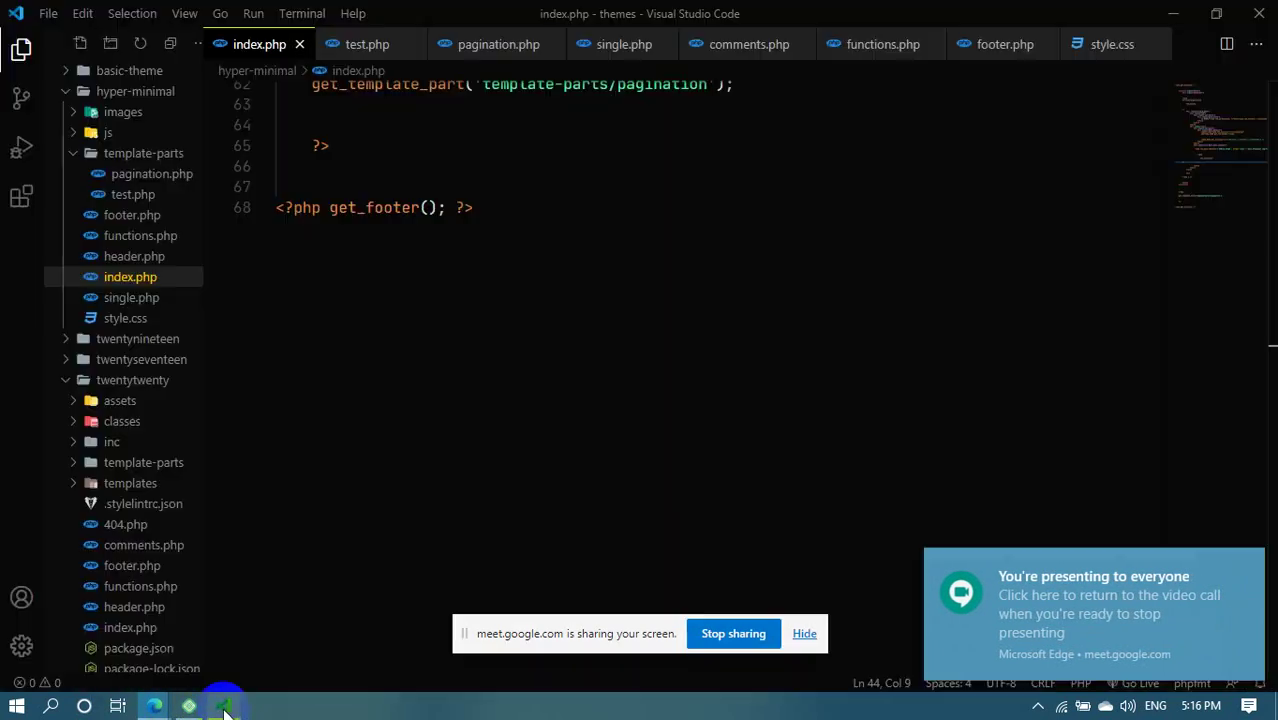
scroll(400, 276, up, 5)
click(465, 391)
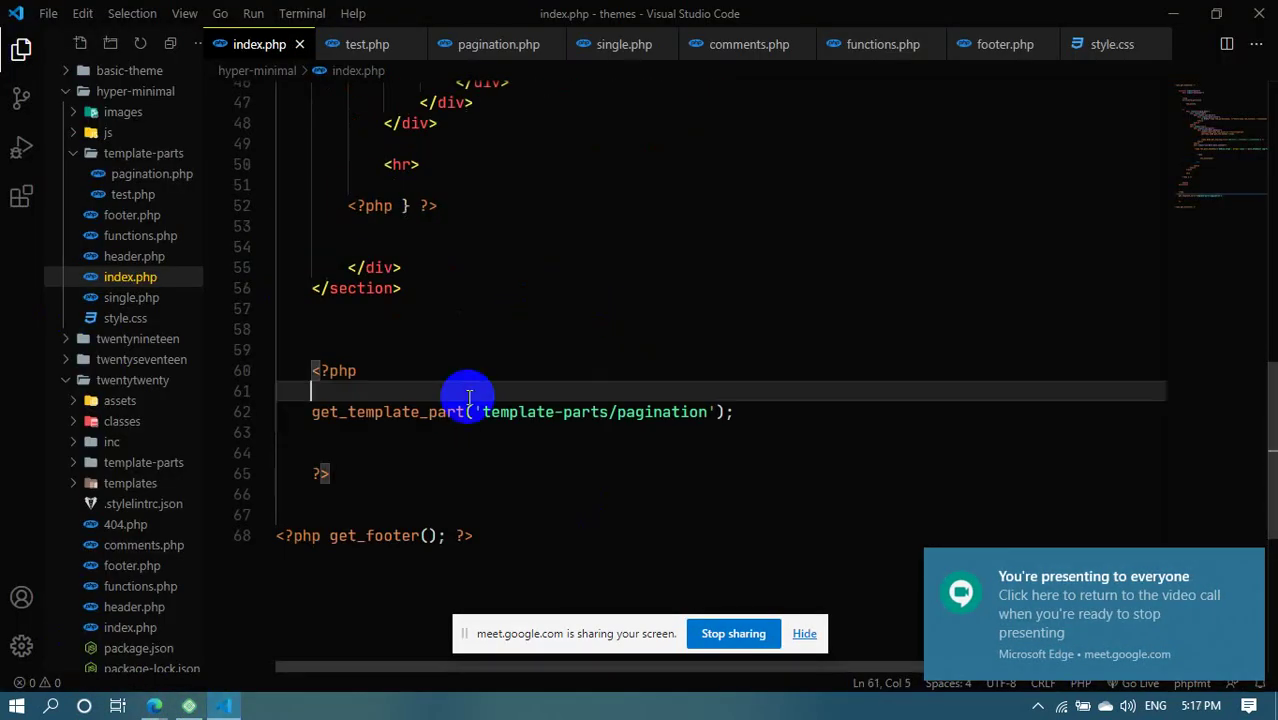
Switch back to the browser and bring up the WordPress General Settings page
mouse_move(154, 706)
click(128, 627)
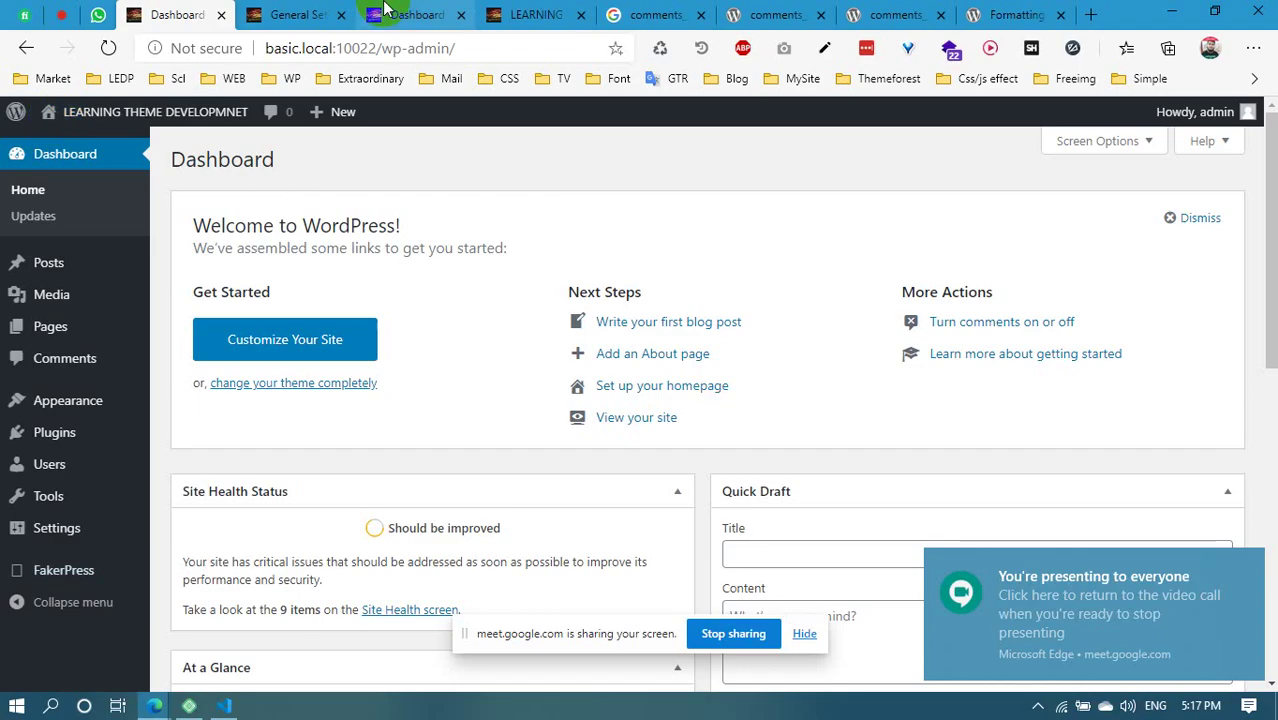
click(371, 12)
click(298, 12)
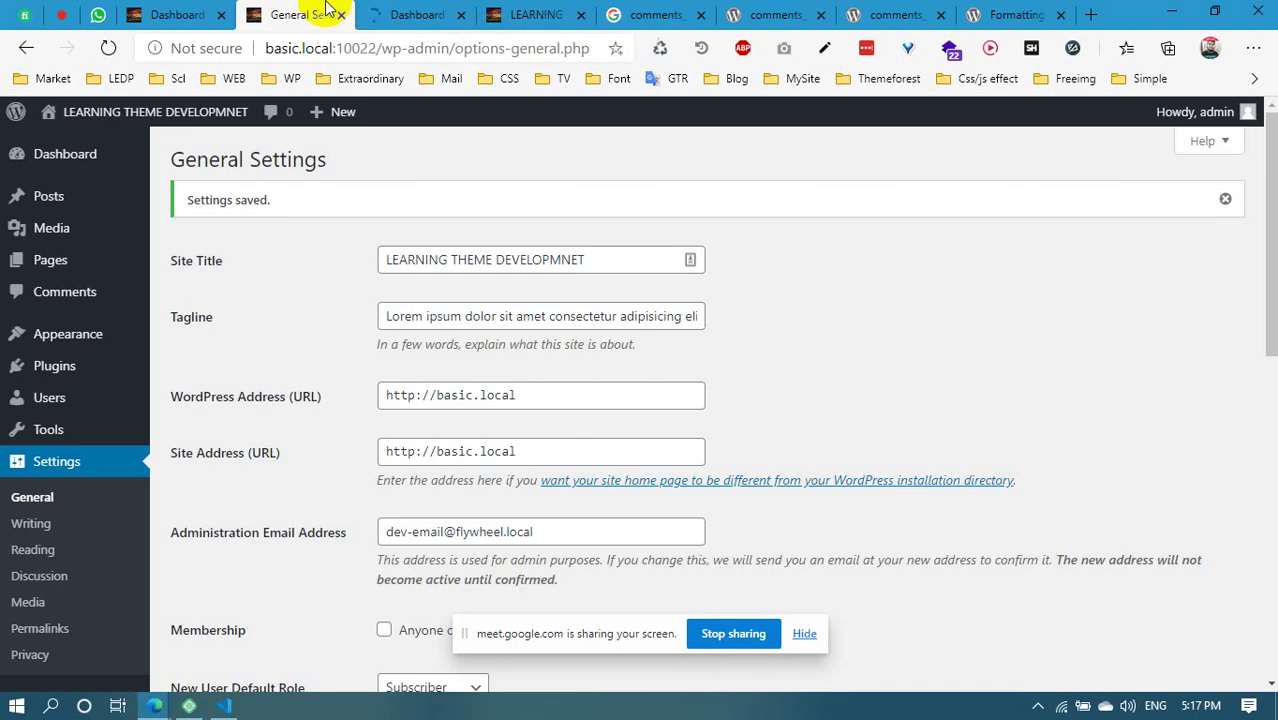
Bring up the local site's front page and highlight the copyright text in its footer
click(398, 12)
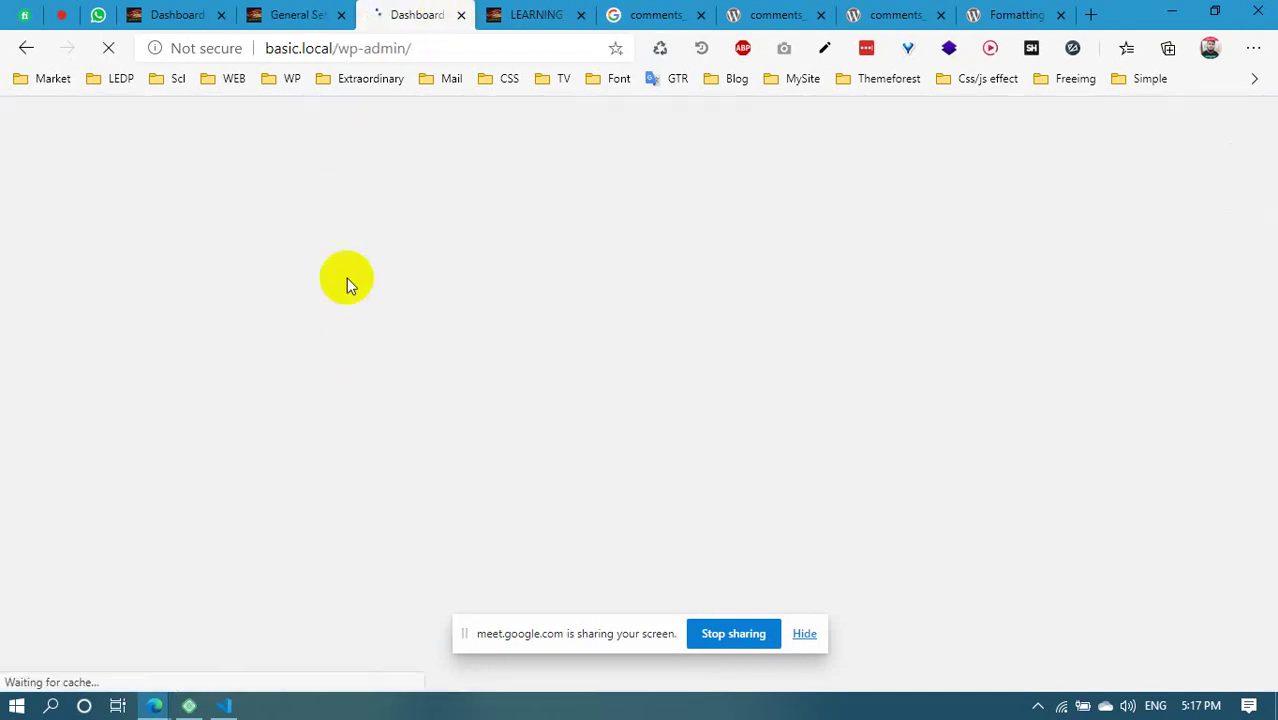
click(562, 16)
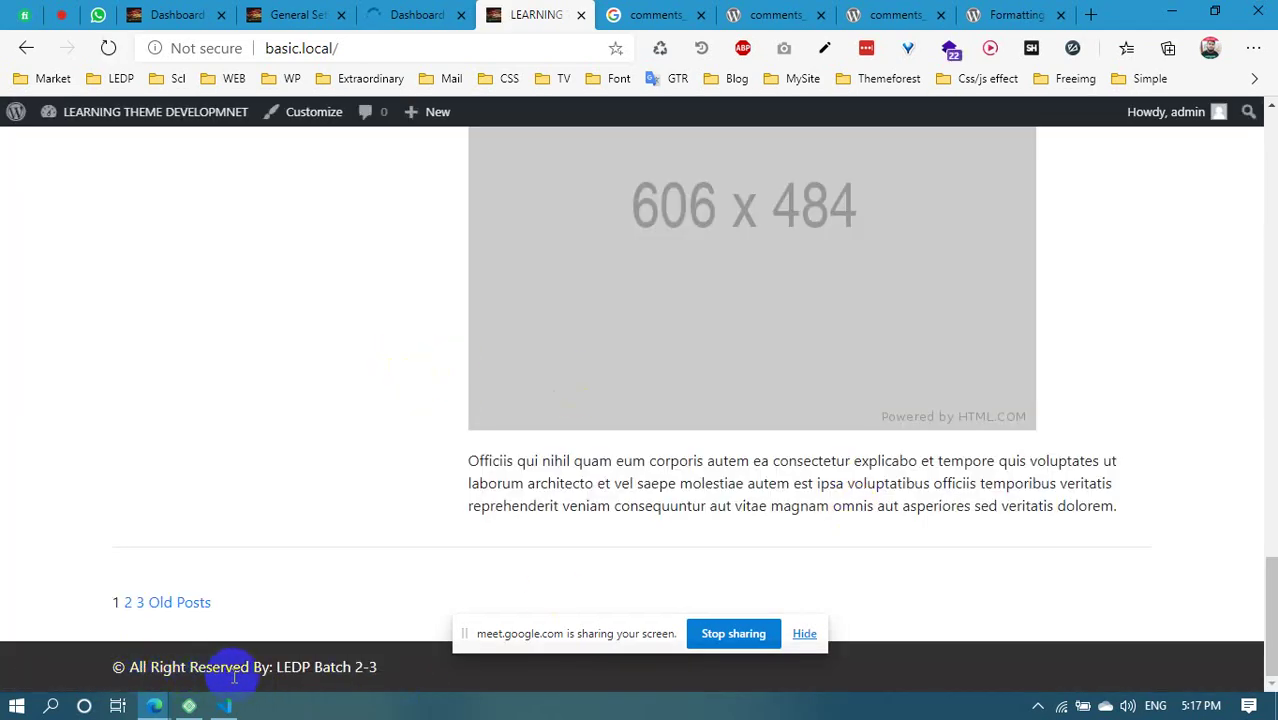
drag(378, 670, 130, 666)
click(152, 667)
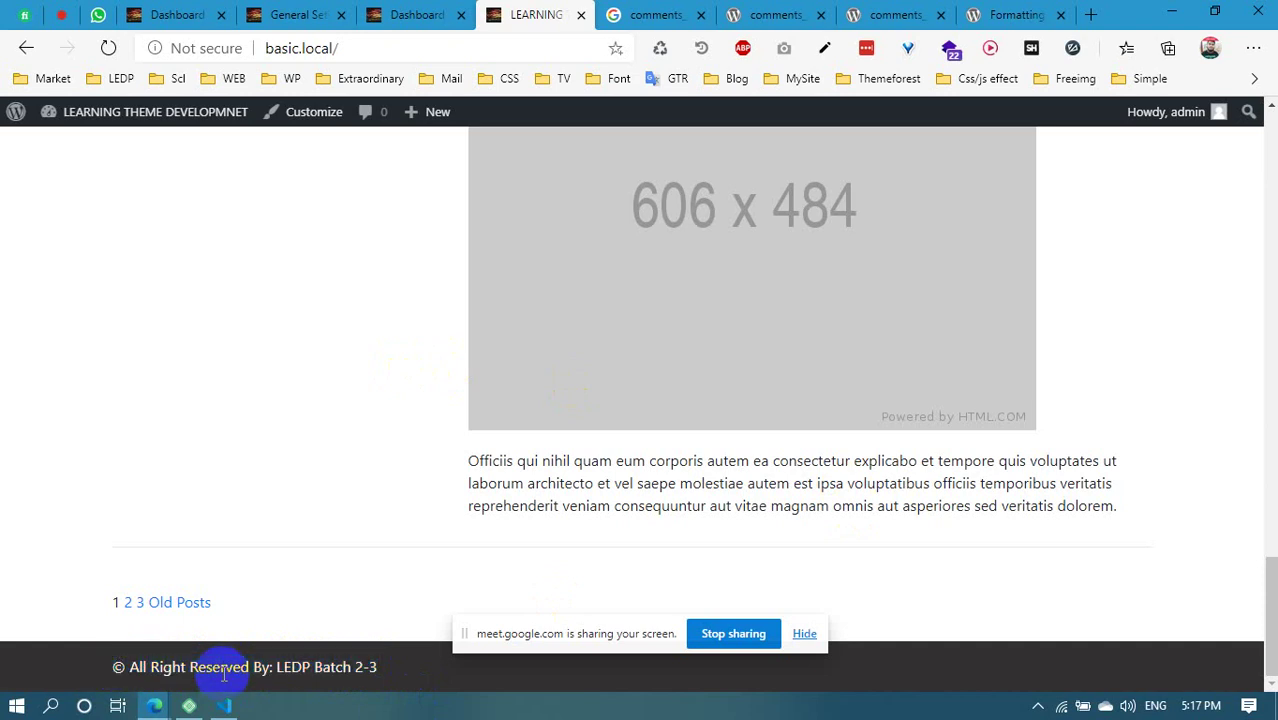
drag(366, 666, 129, 667)
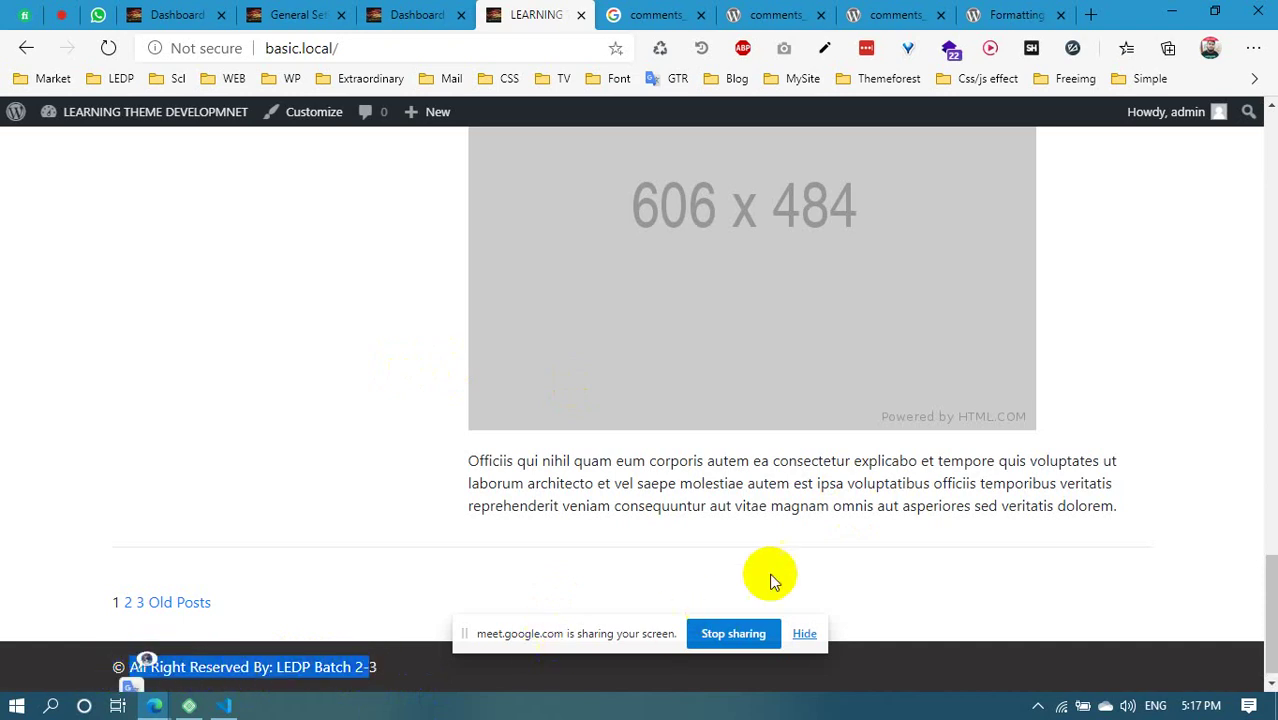
scroll(978, 466, up, 20)
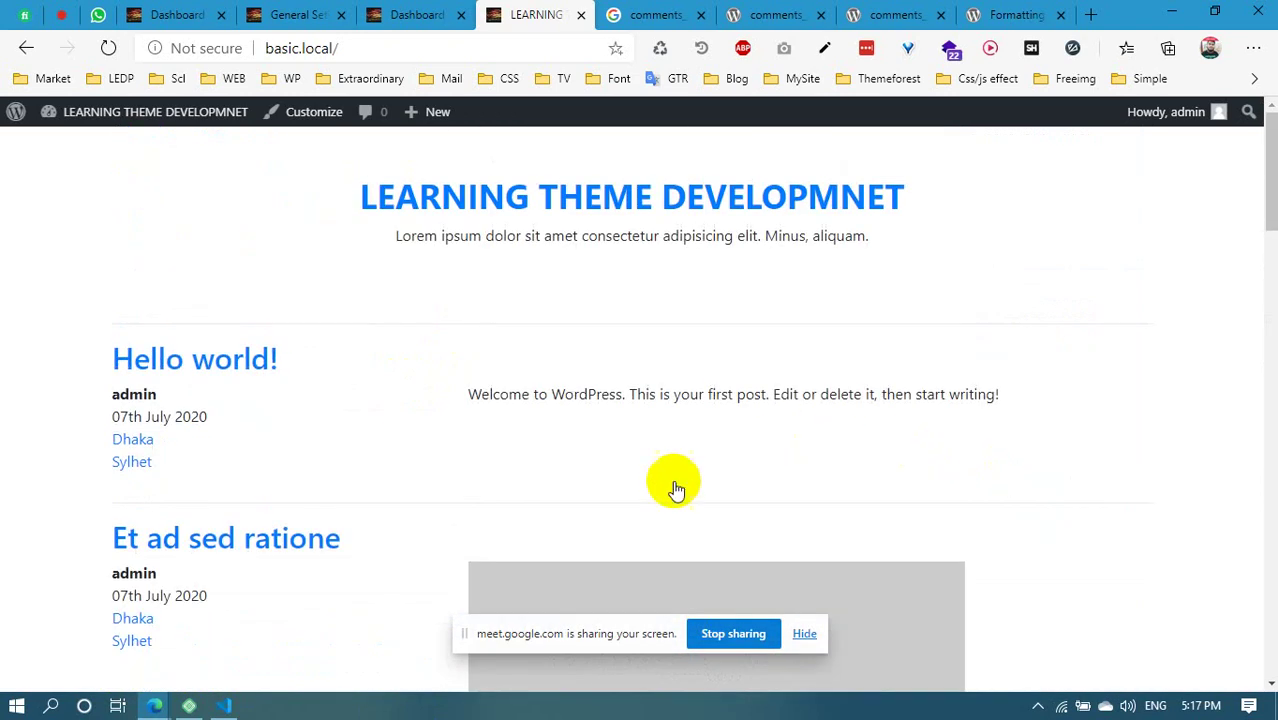
scroll(194, 568, down, 18)
scroll(169, 657, down, 3)
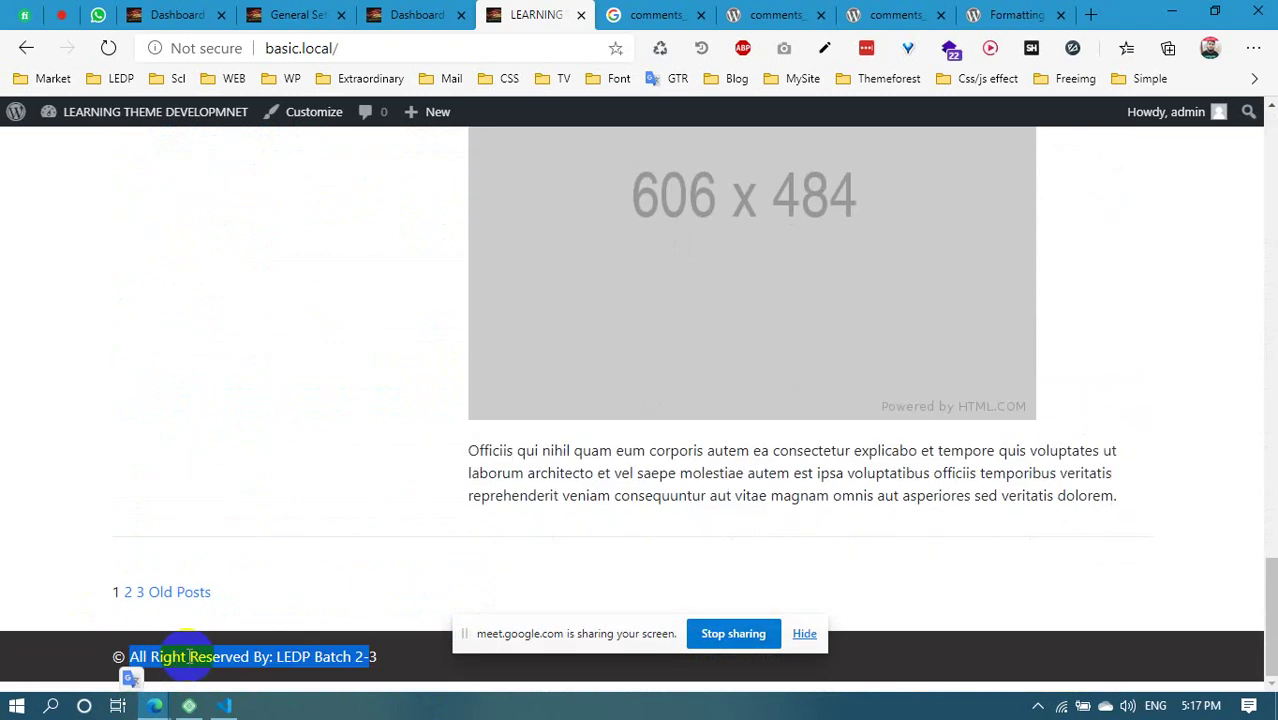
Return to the Google Meet call, hide the screen-sharing notice and look through the participant list
click(60, 10)
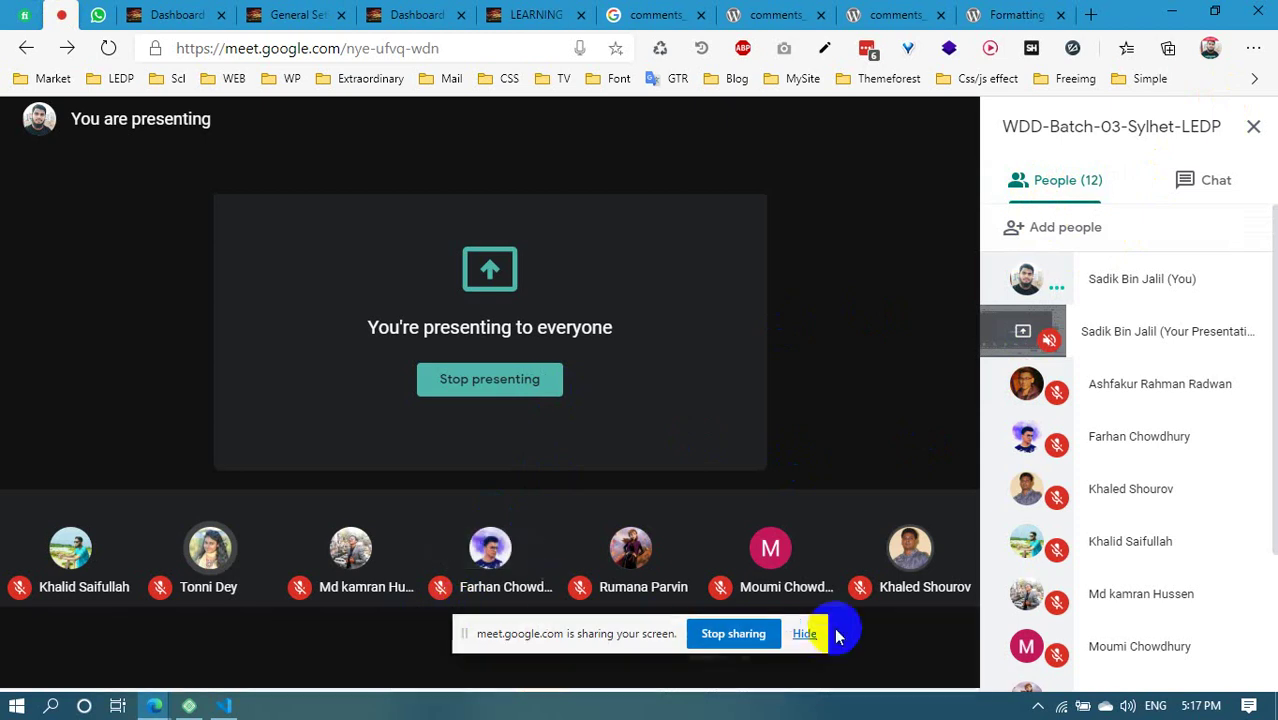
click(806, 634)
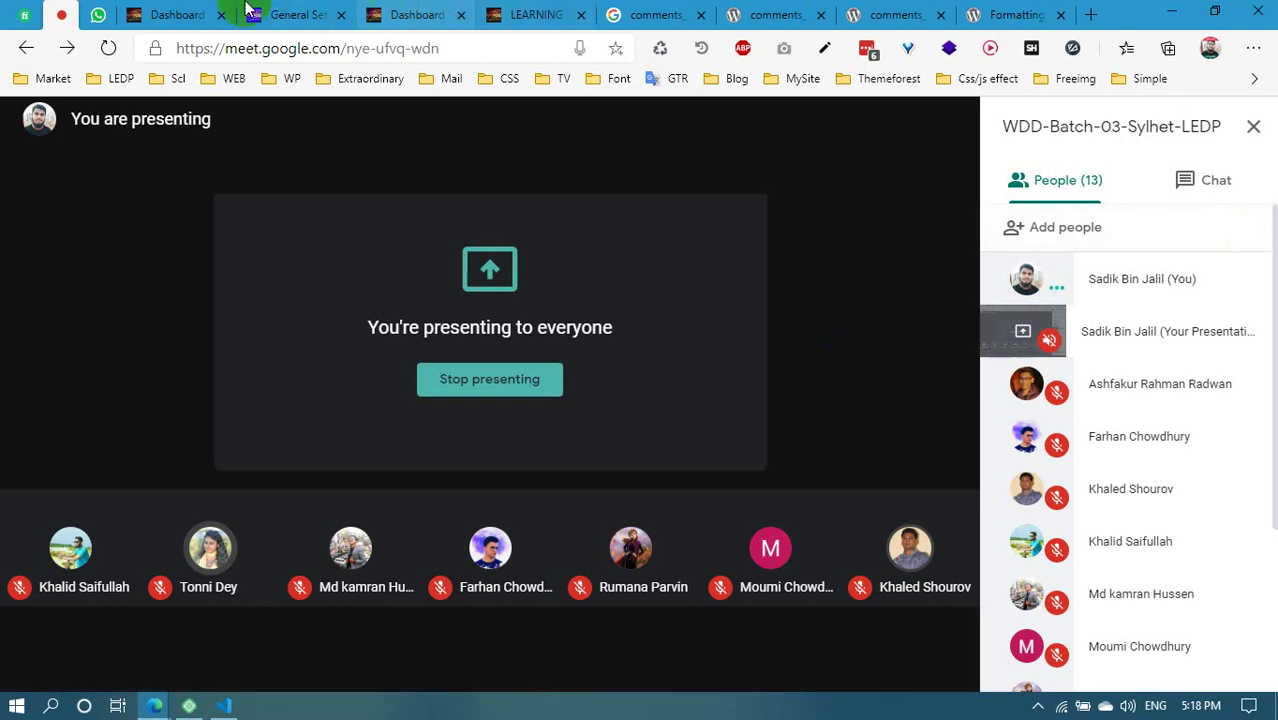
click(205, 8)
click(98, 12)
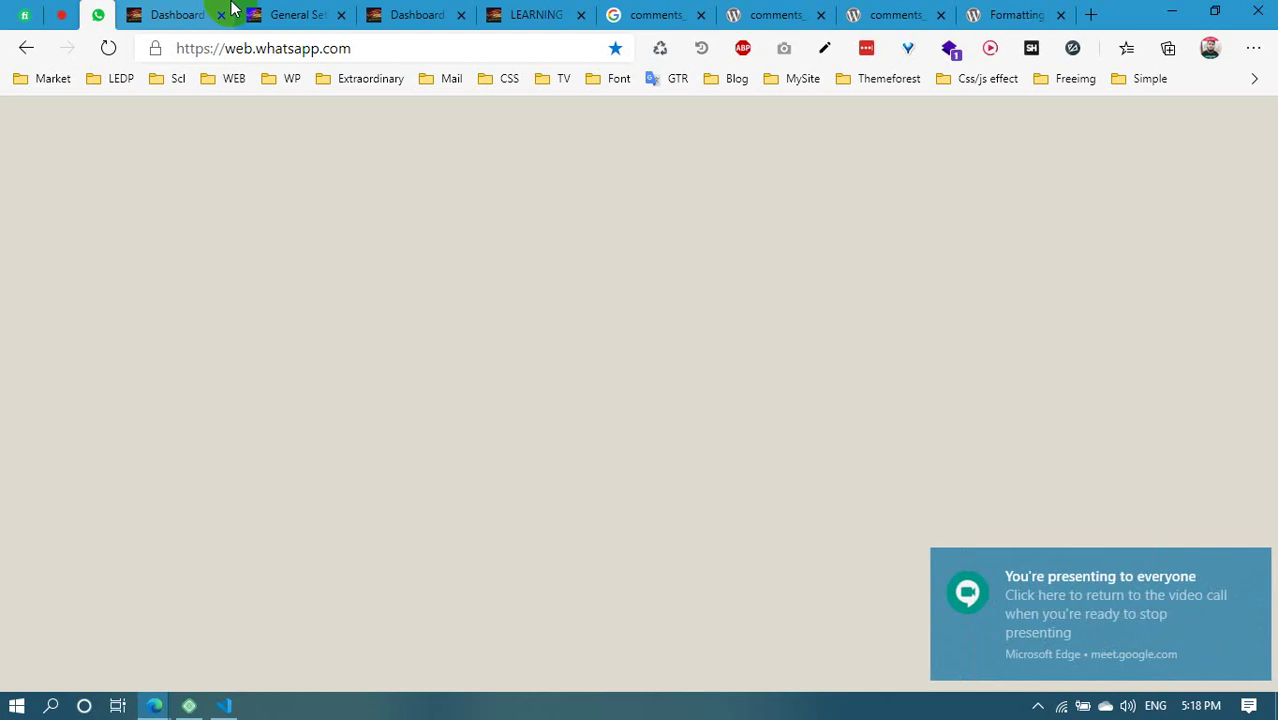
click(62, 10)
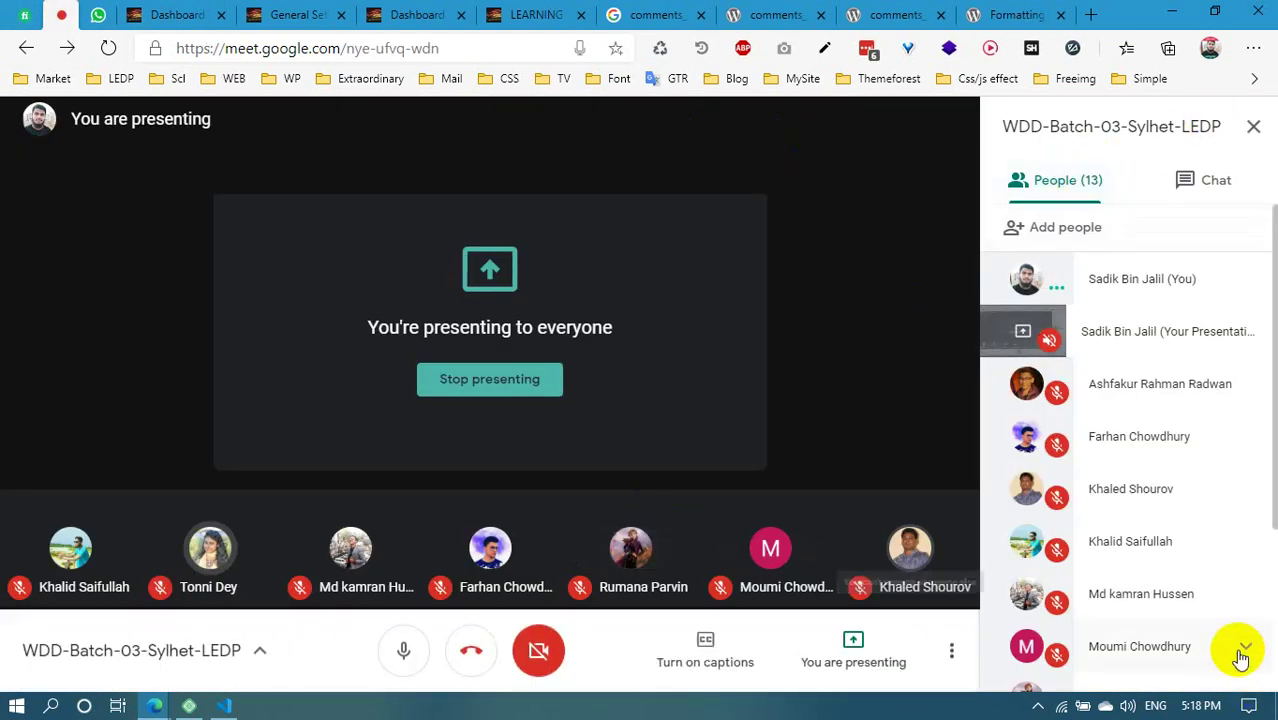
scroll(1236, 652, down, 3)
click(81, 460)
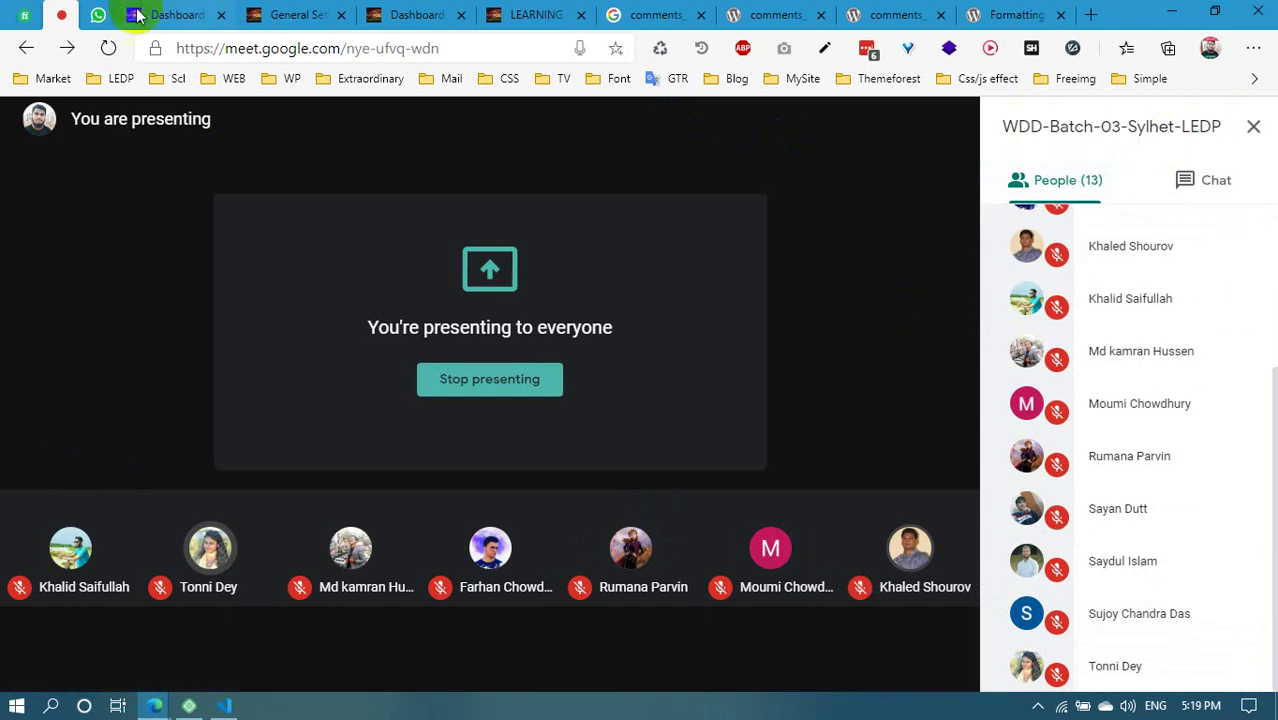
click(120, 148)
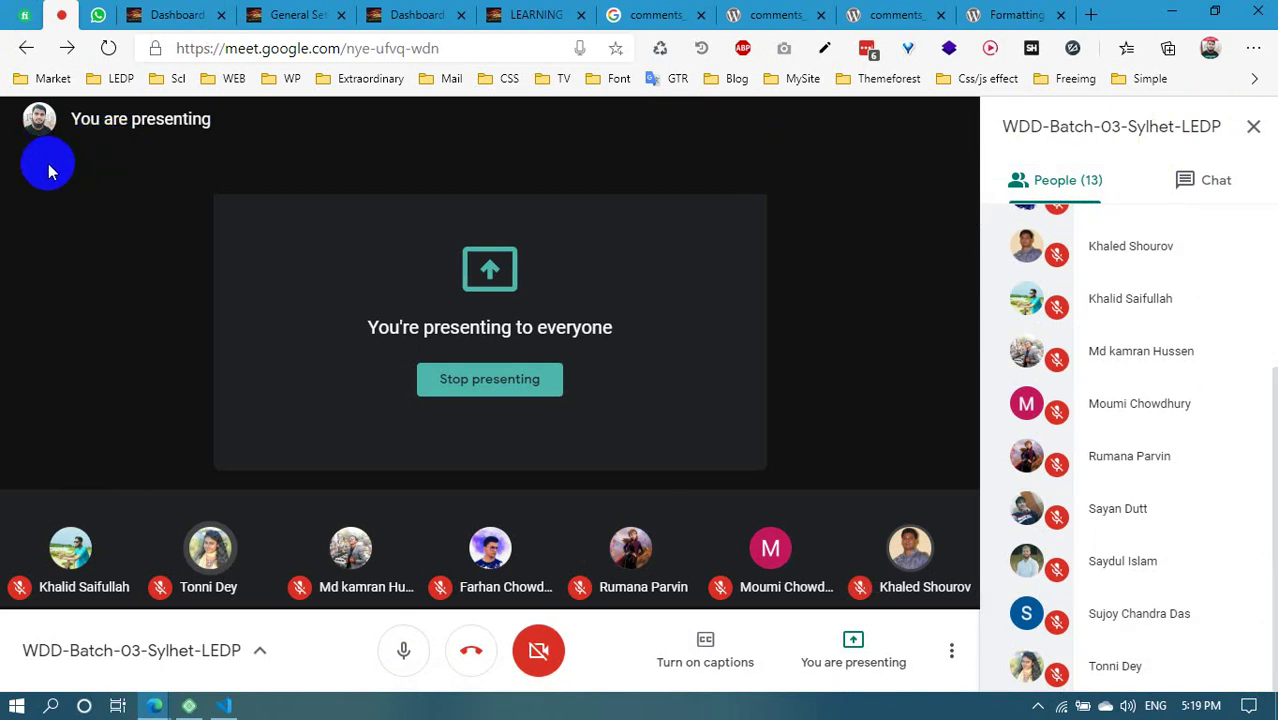
click(57, 118)
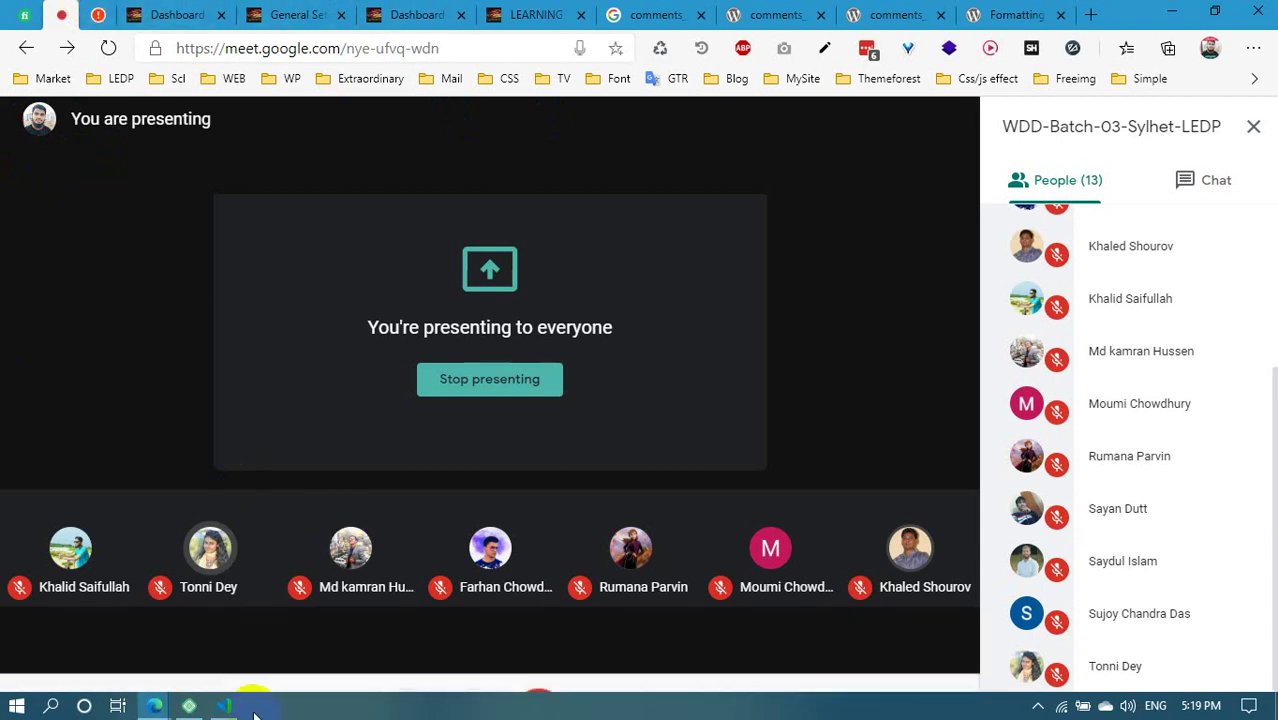
Glance at index.php in Visual Studio Code, then highlight the full copyright line in the site's footer in the browser
click(222, 706)
mouse_move(154, 702)
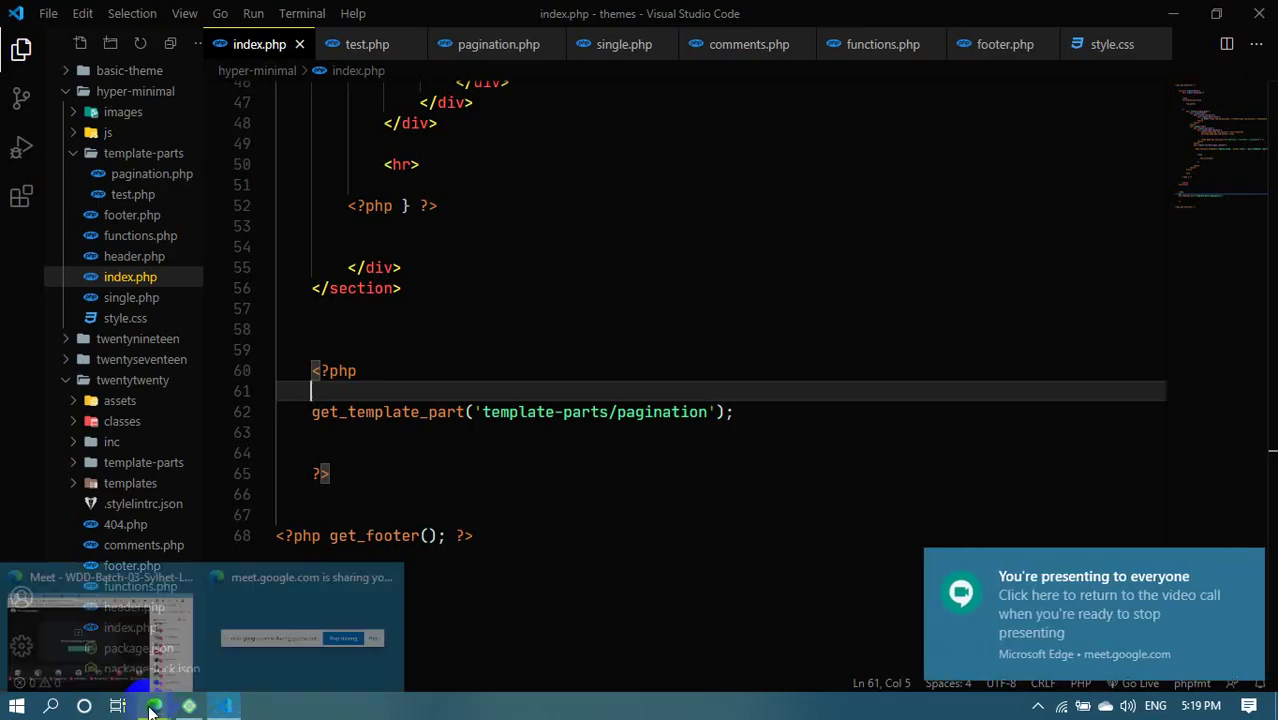
click(97, 624)
click(540, 13)
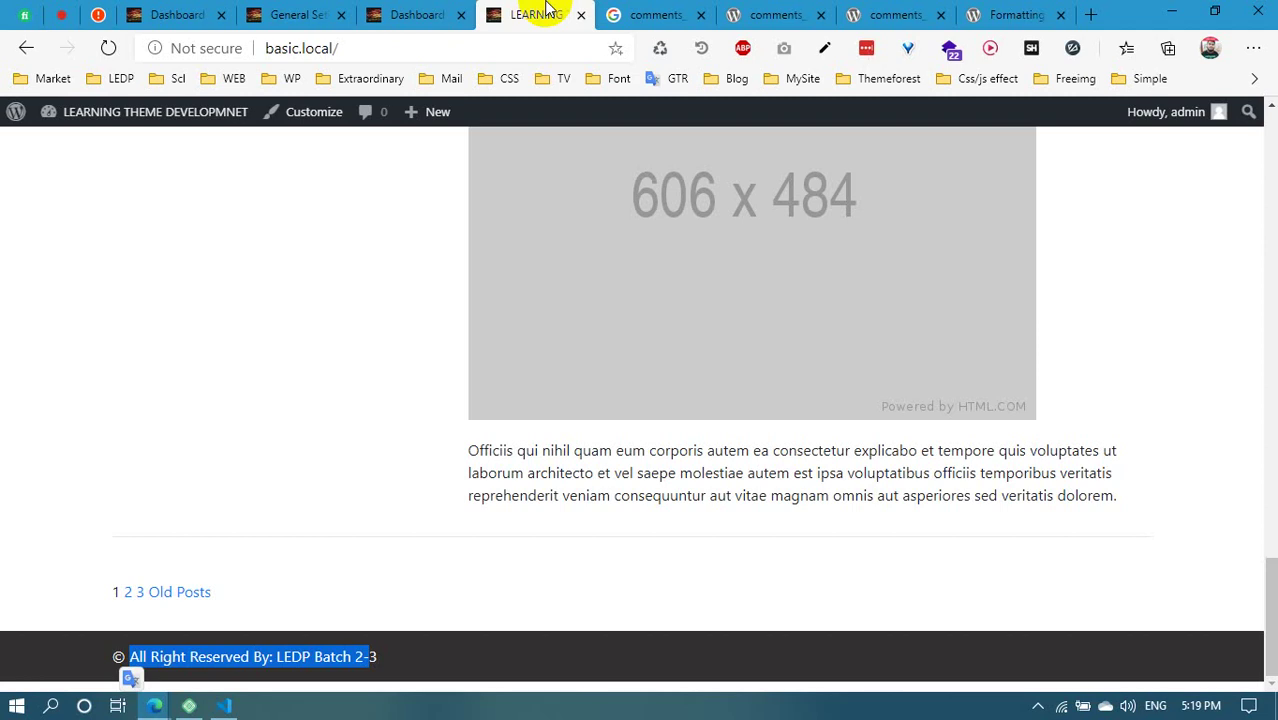
click(163, 676)
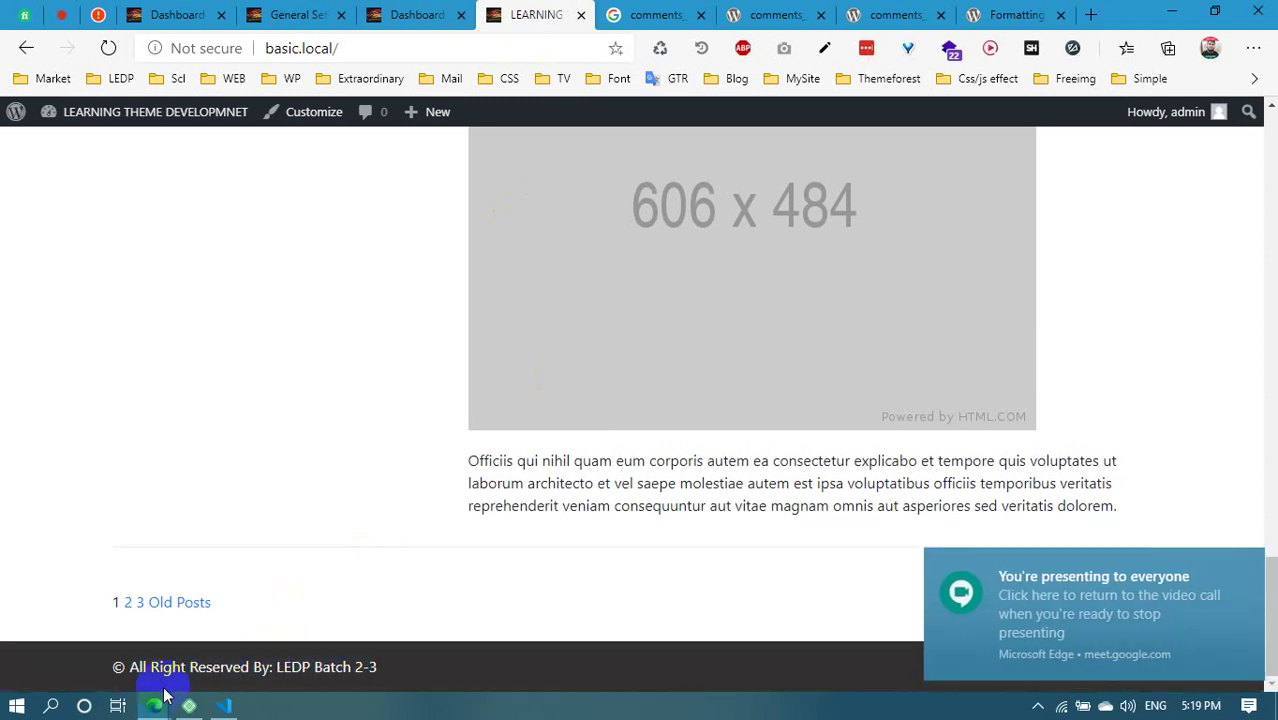
drag(190, 667, 114, 674)
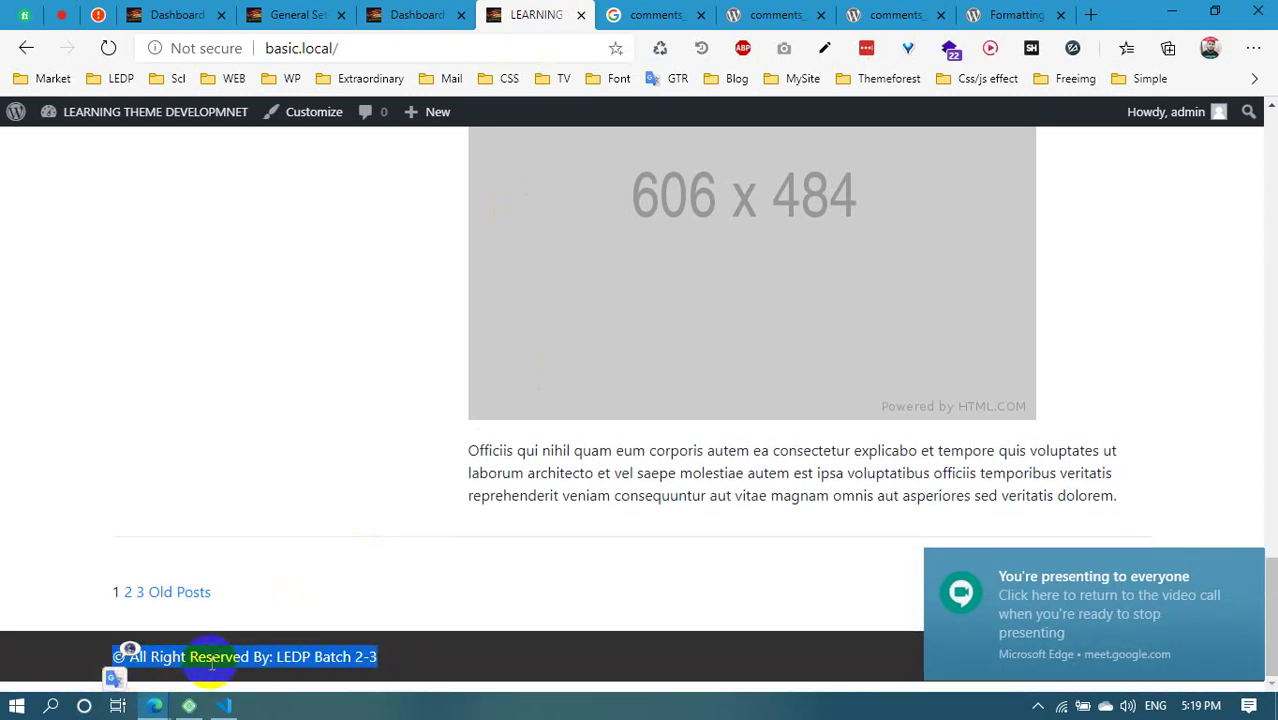
Open the theme Customizer from the WordPress dashboard in a new browser tab
click(397, 12)
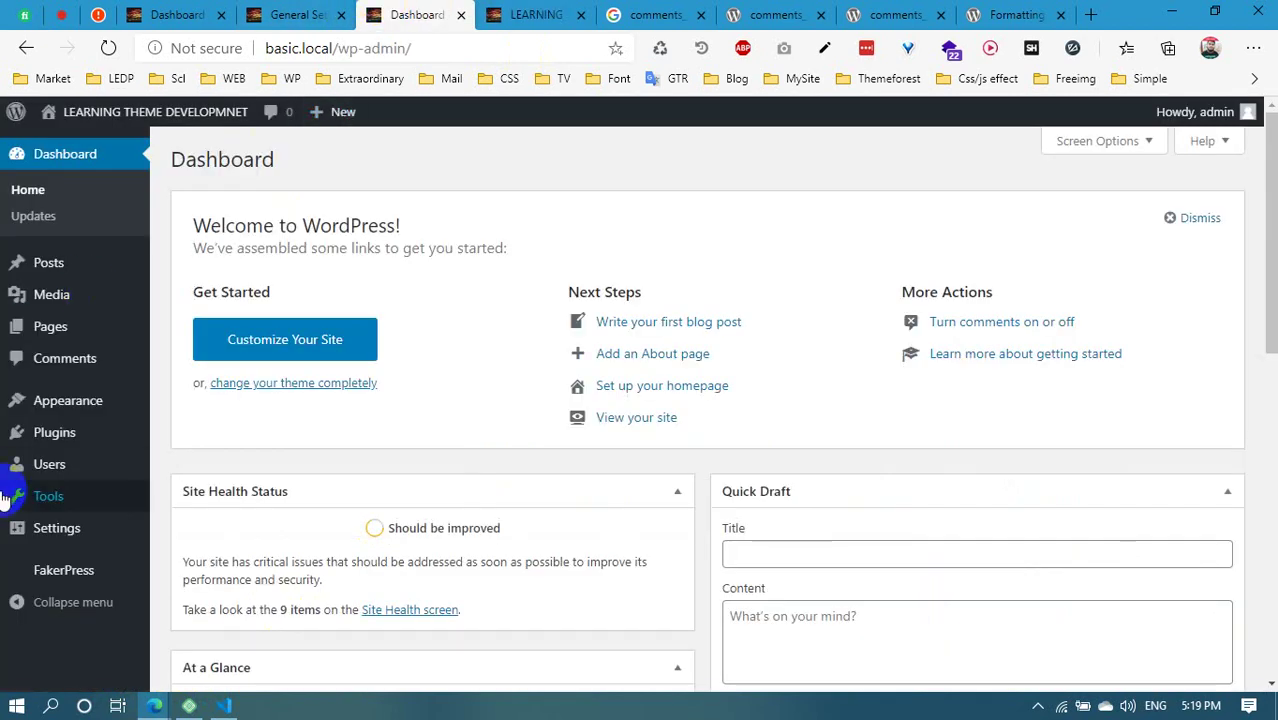
mouse_move(70, 404)
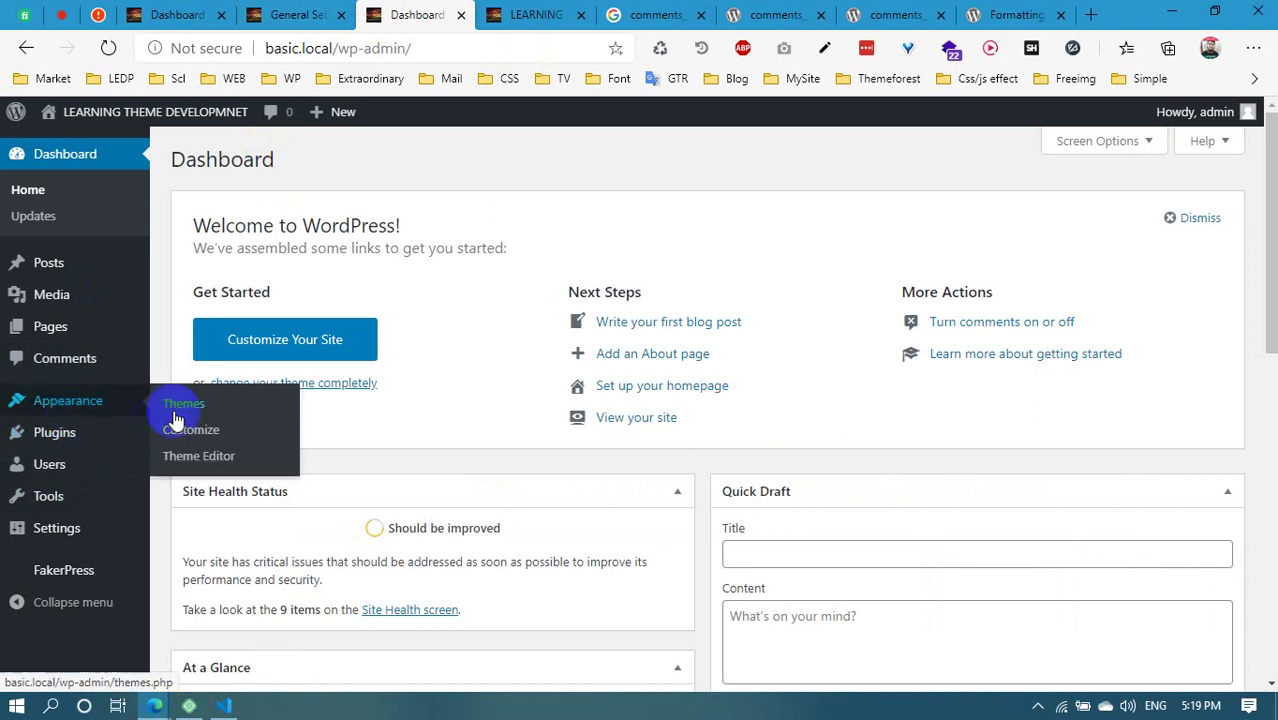
right_click(191, 429)
click(285, 132)
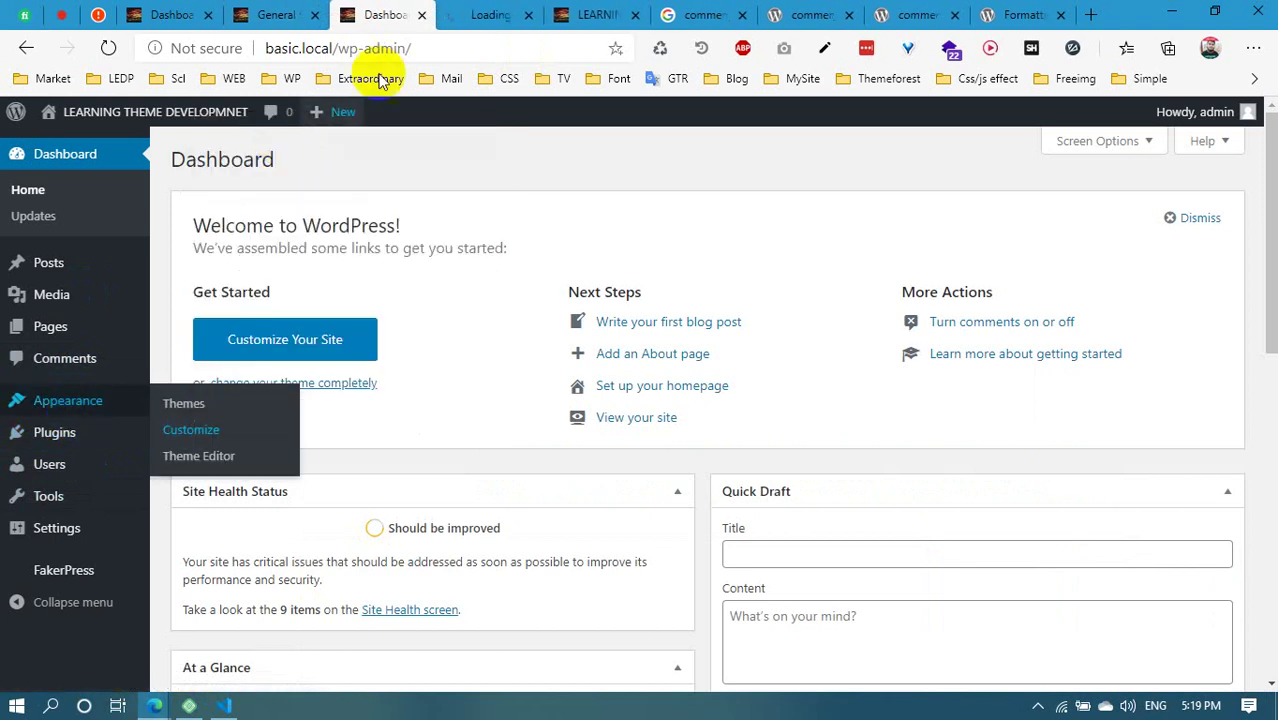
click(490, 14)
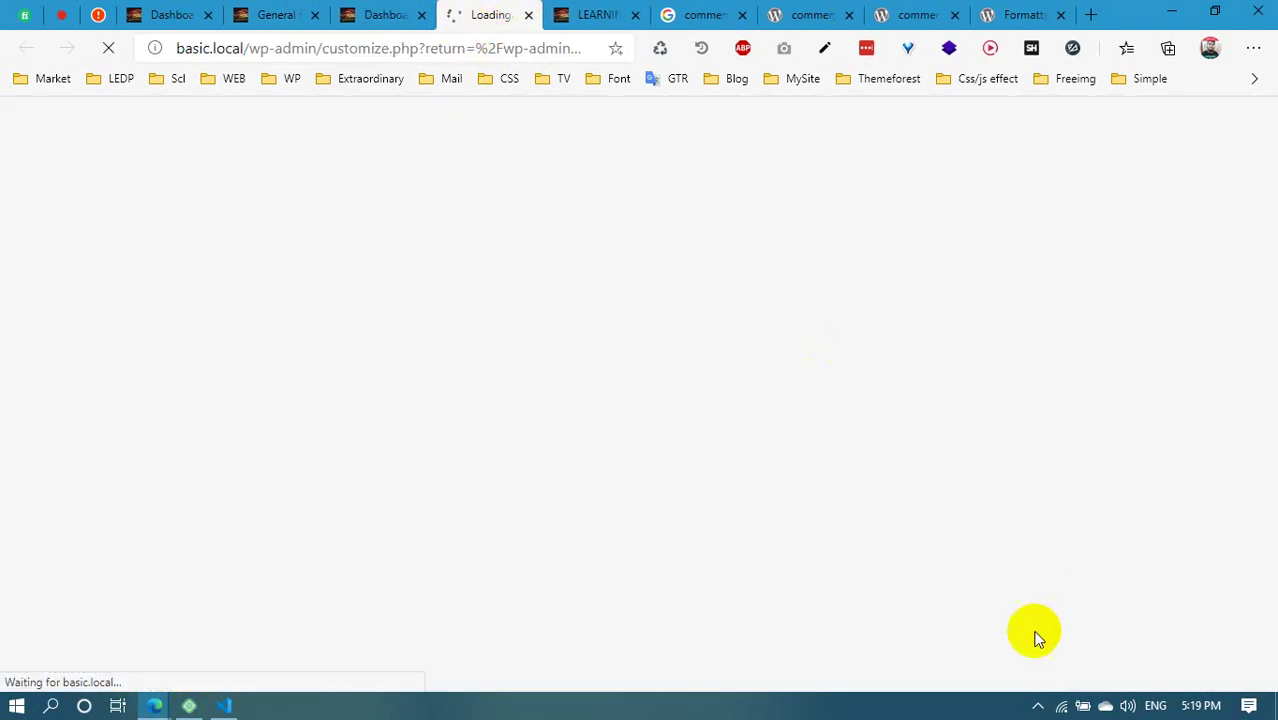
click(1037, 706)
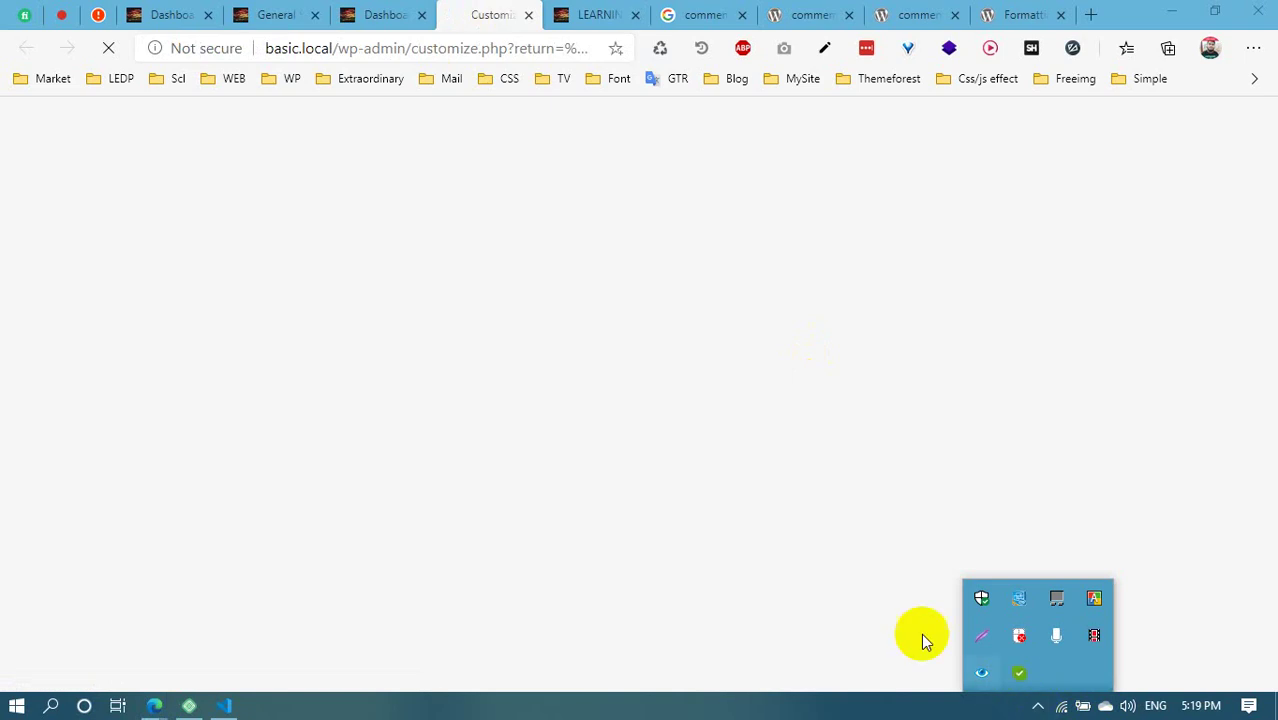
click(624, 404)
click(385, 14)
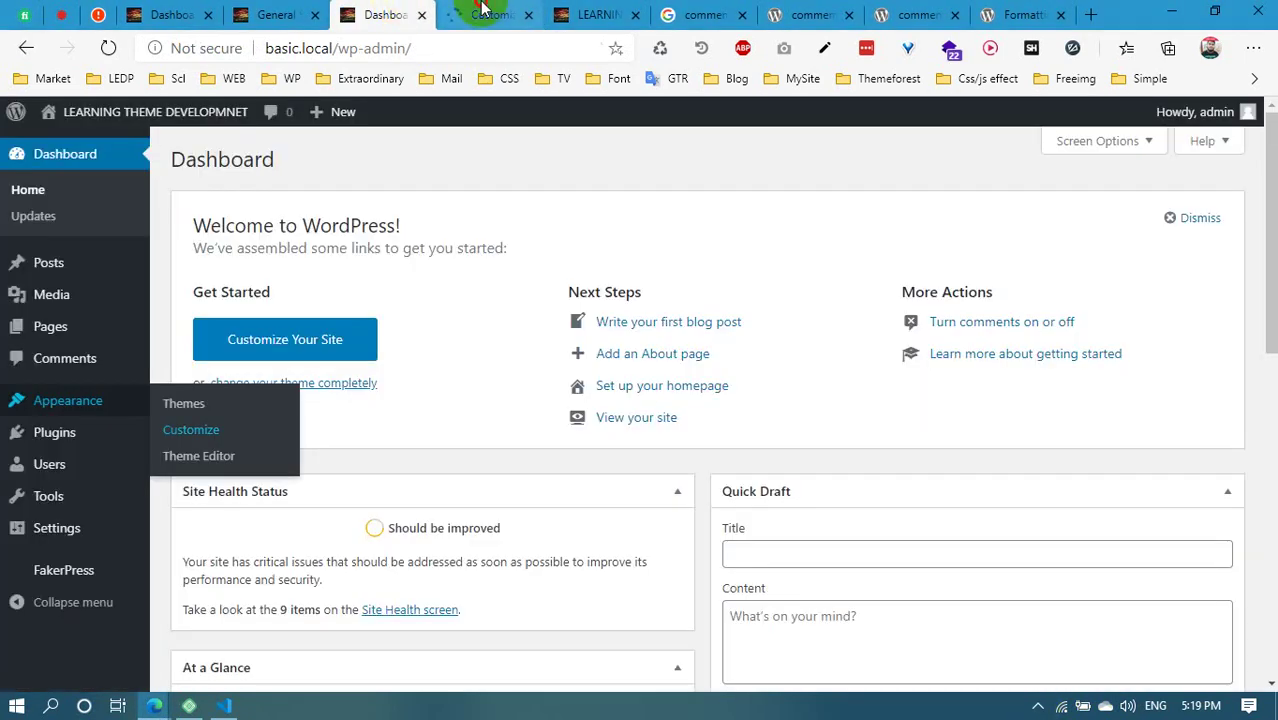
click(485, 12)
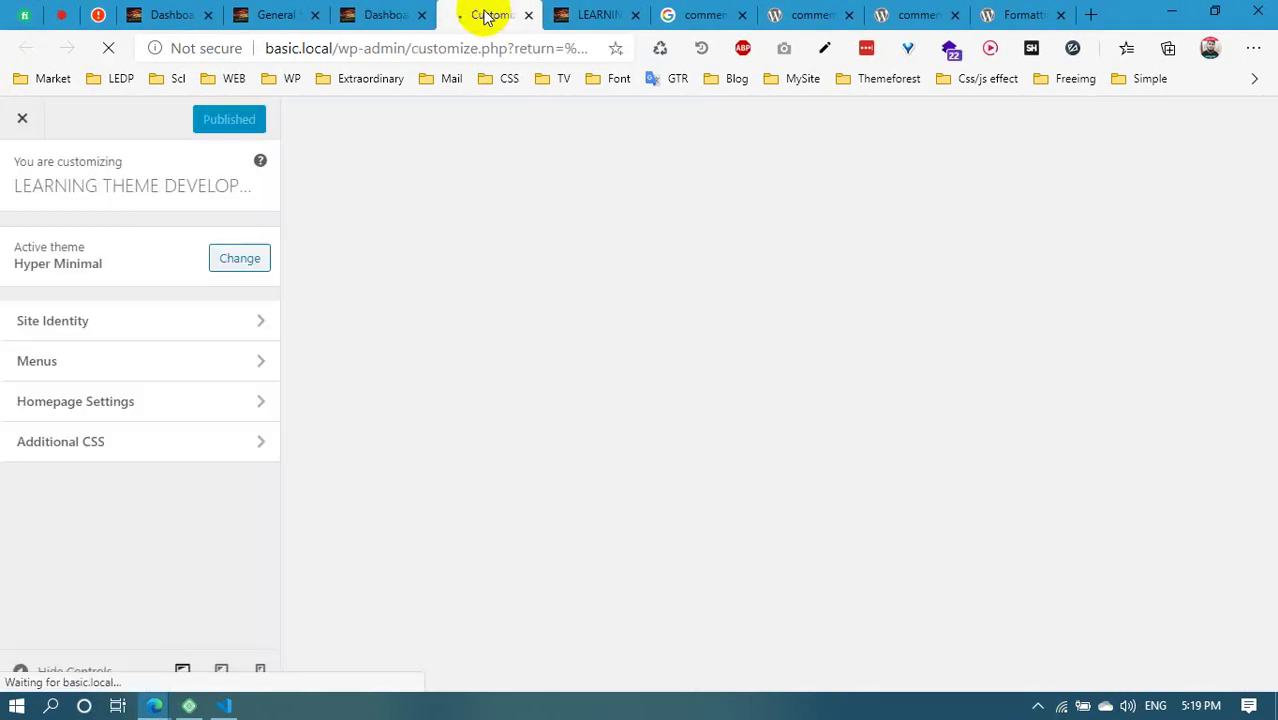
Review the Customizer's sections and the footer in its live preview, and close the Customizer
click(62, 462)
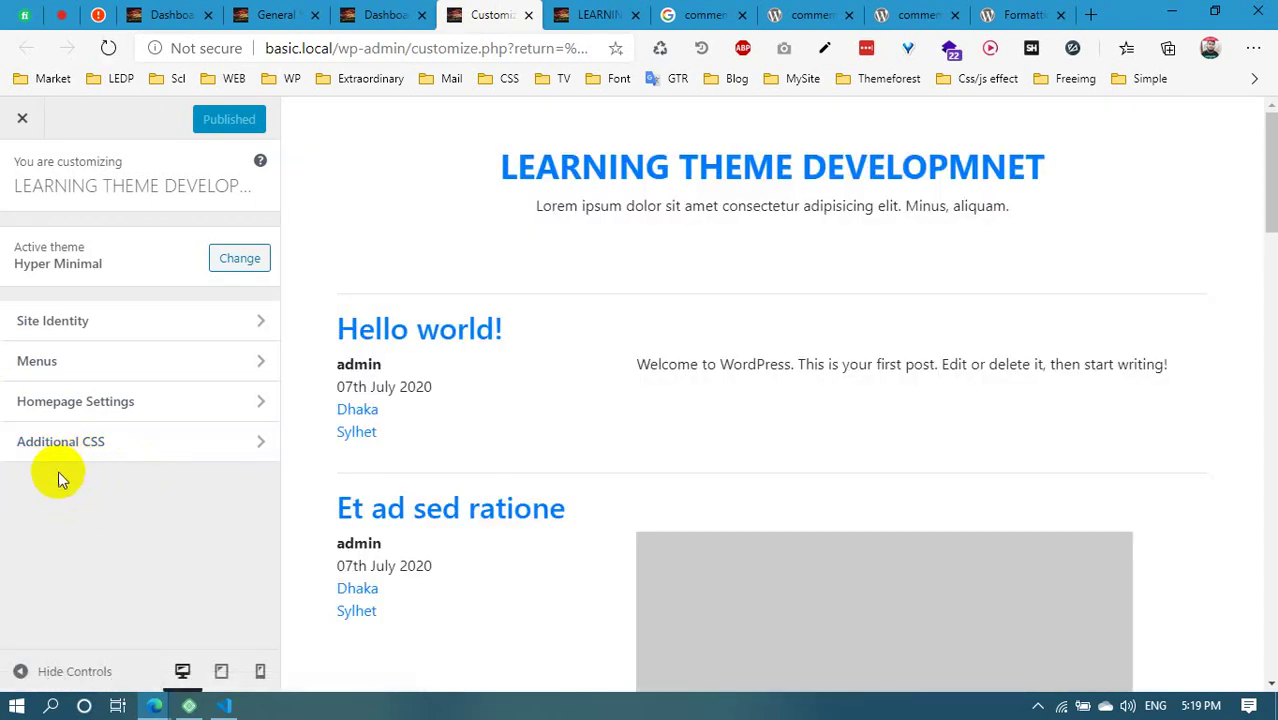
scroll(773, 550, down, 6)
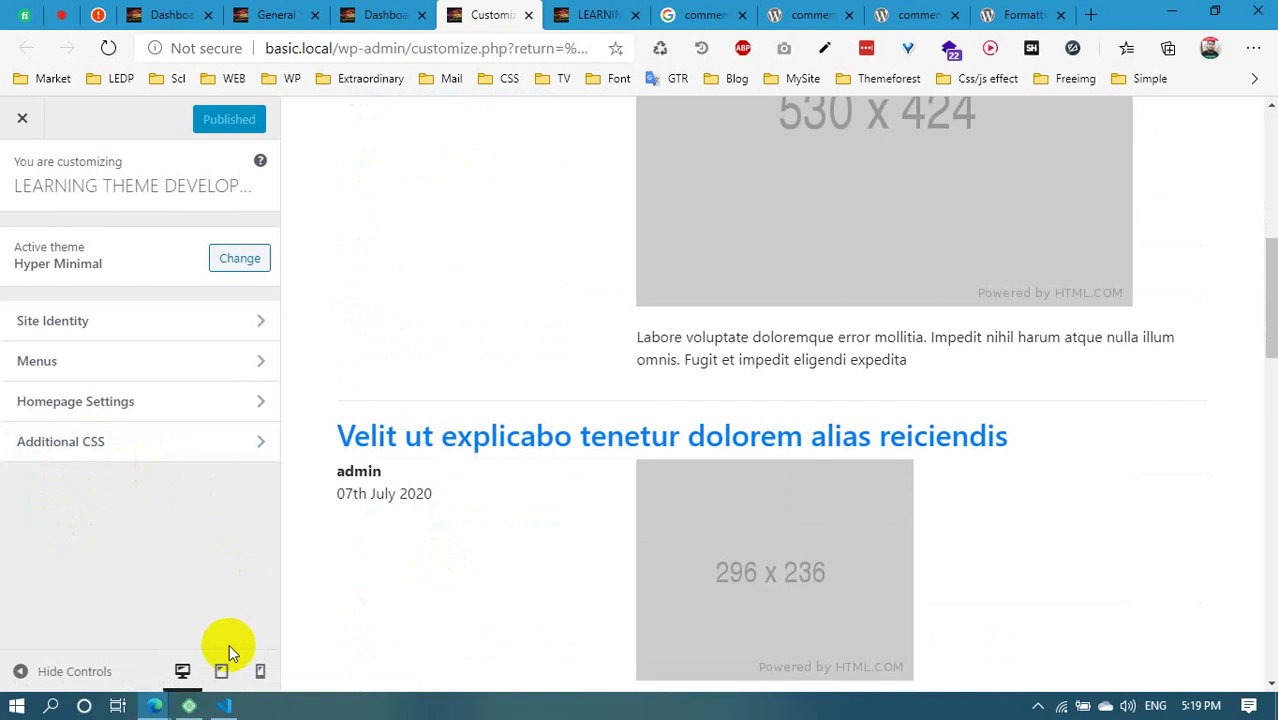
scroll(559, 562, down, 10)
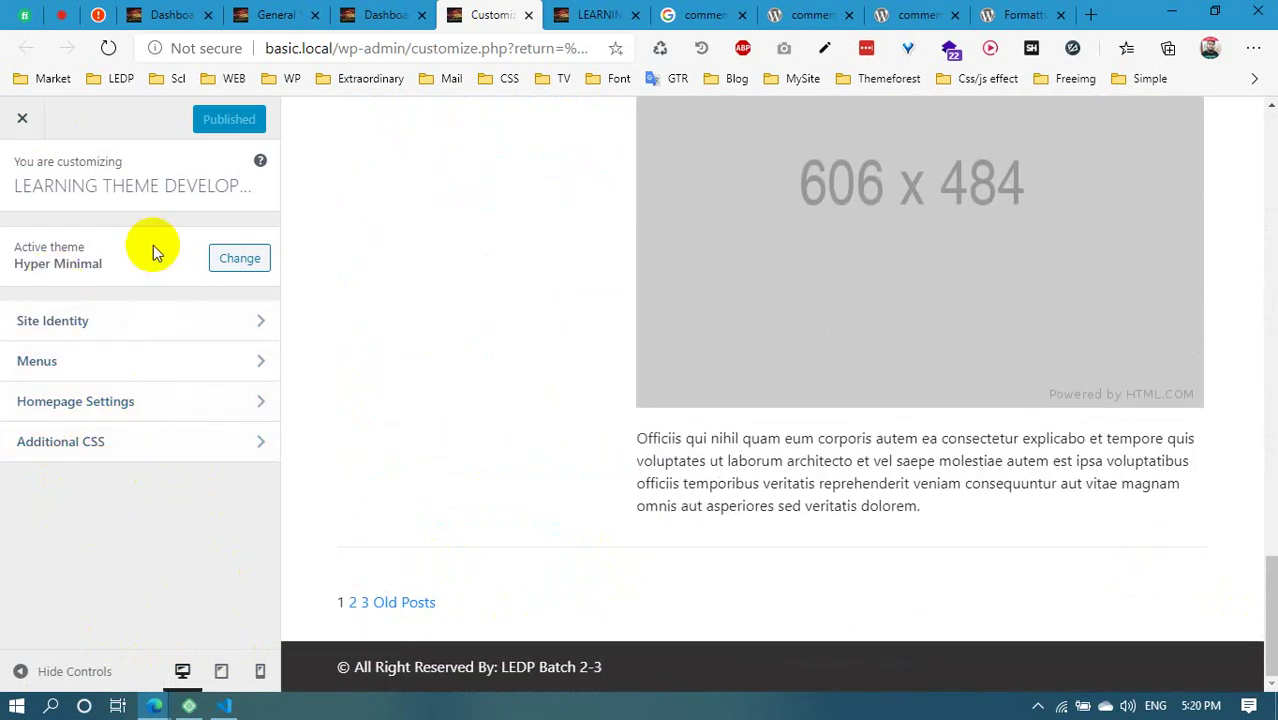
click(22, 120)
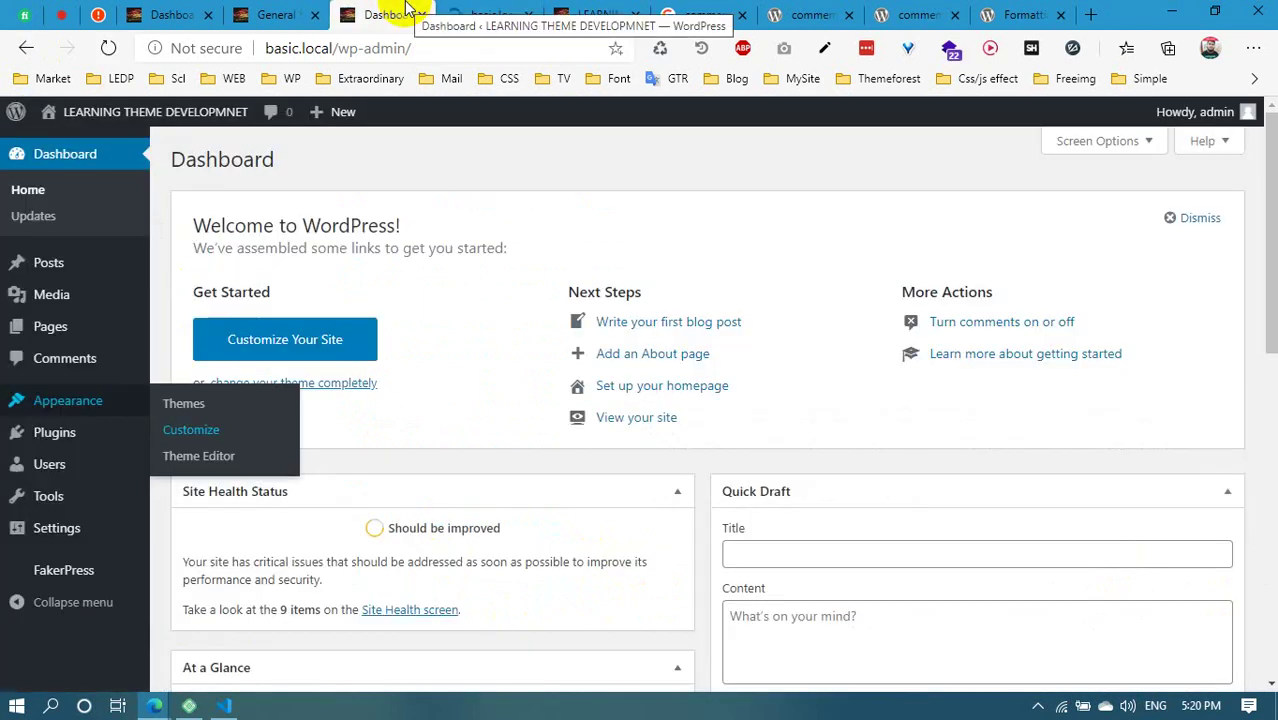
Reload the site's front page and highlight the footer copyright text again
click(277, 12)
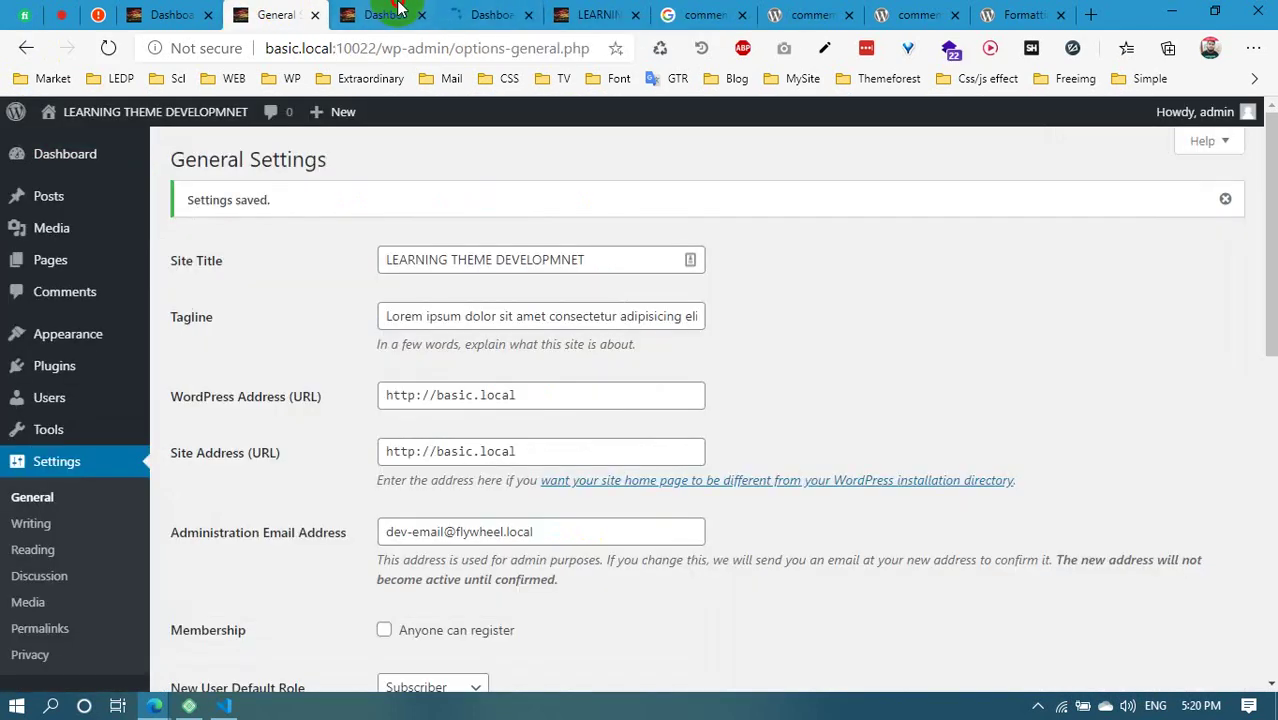
click(398, 10)
click(565, 12)
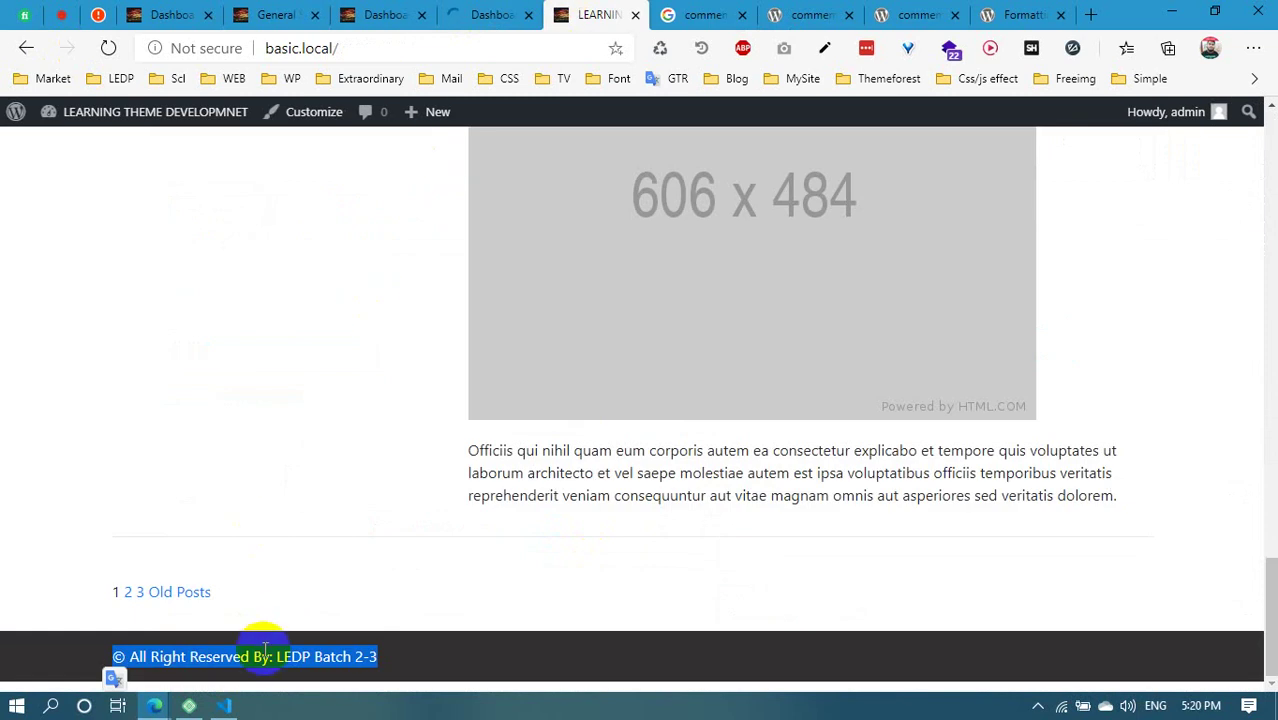
key(F5)
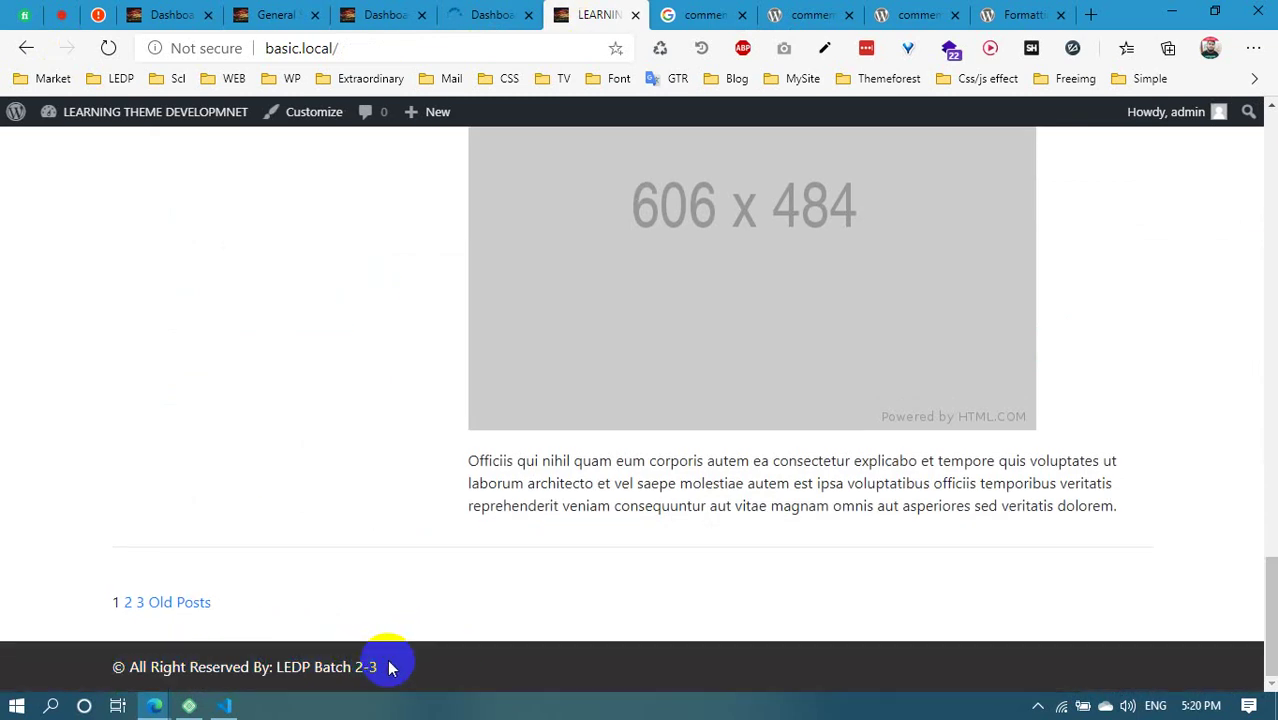
drag(390, 668, 171, 677)
Return to the WordPress dashboard and examine its appearance options, including Customize
click(495, 12)
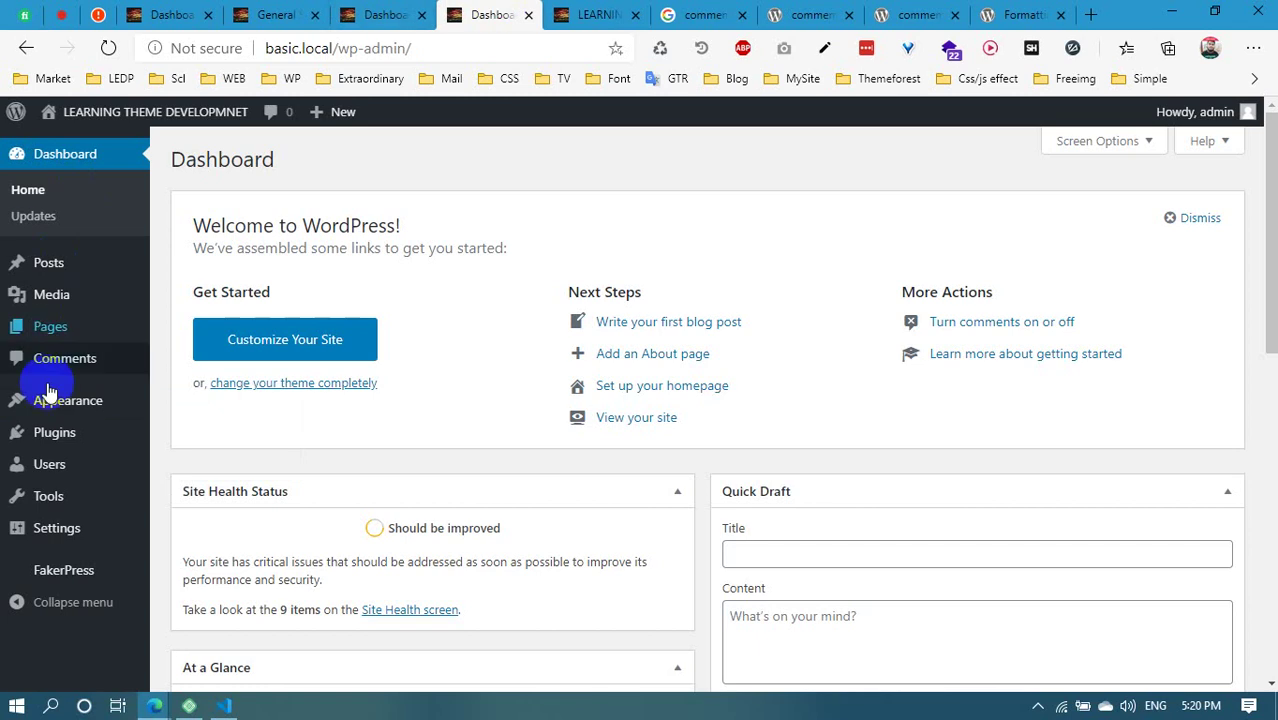
mouse_move(50, 402)
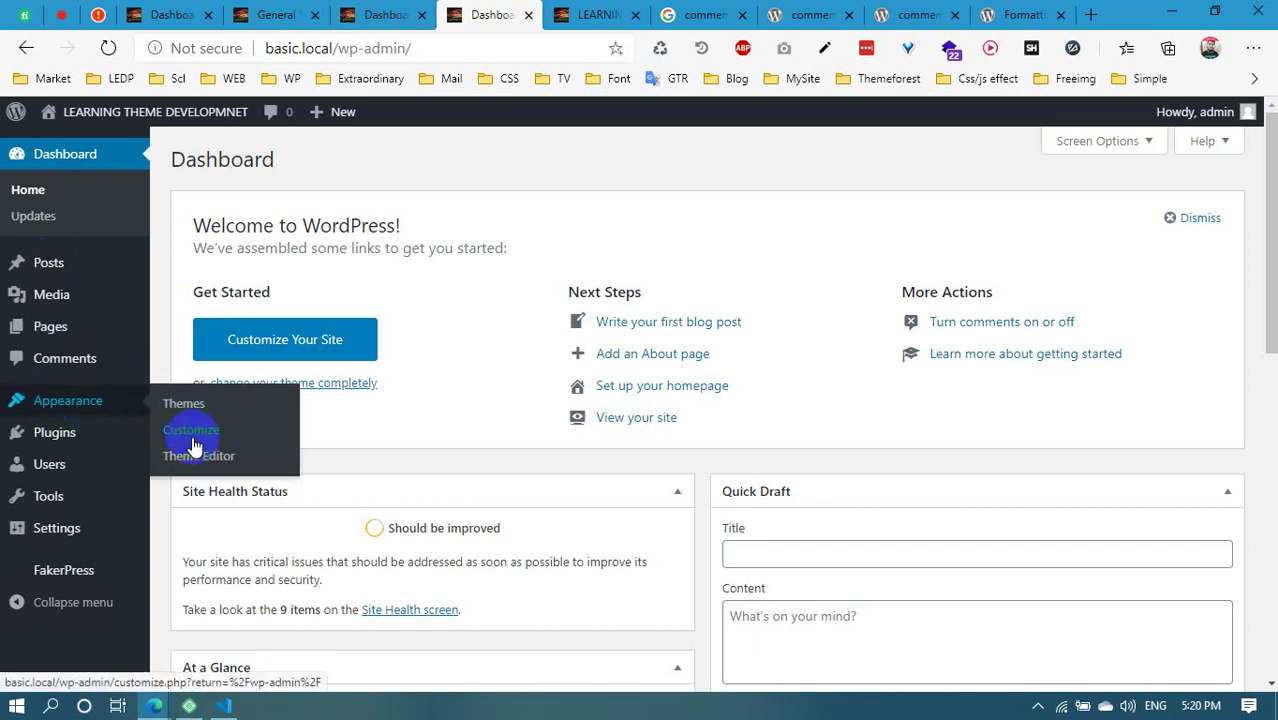
mouse_move(70, 440)
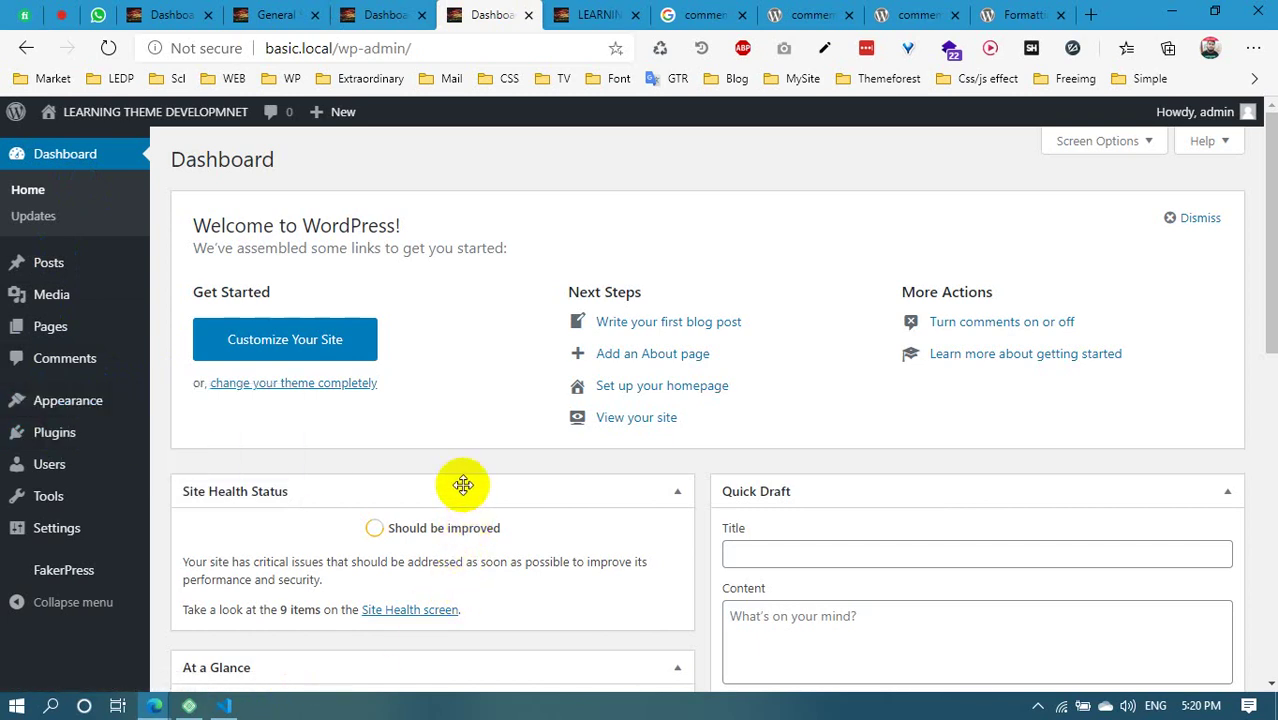
click(385, 14)
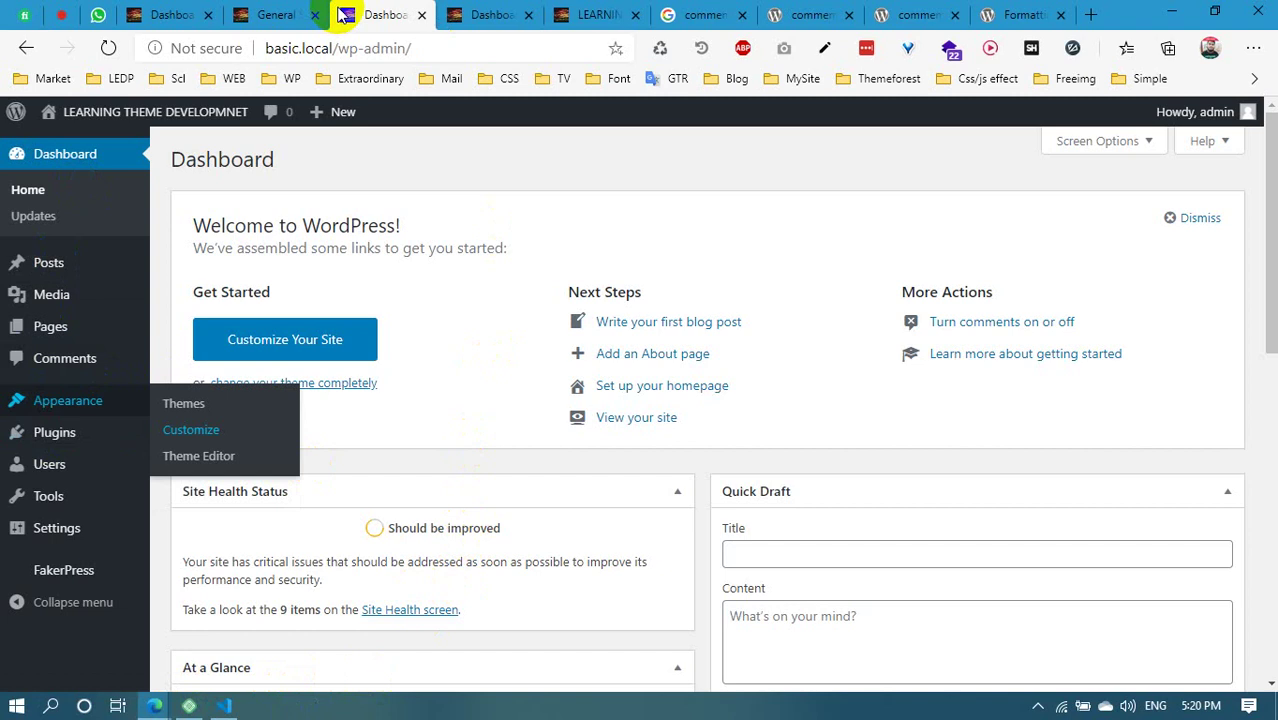
Switch to Visual Studio Code and close all the open editor files
click(460, 14)
click(385, 14)
click(224, 706)
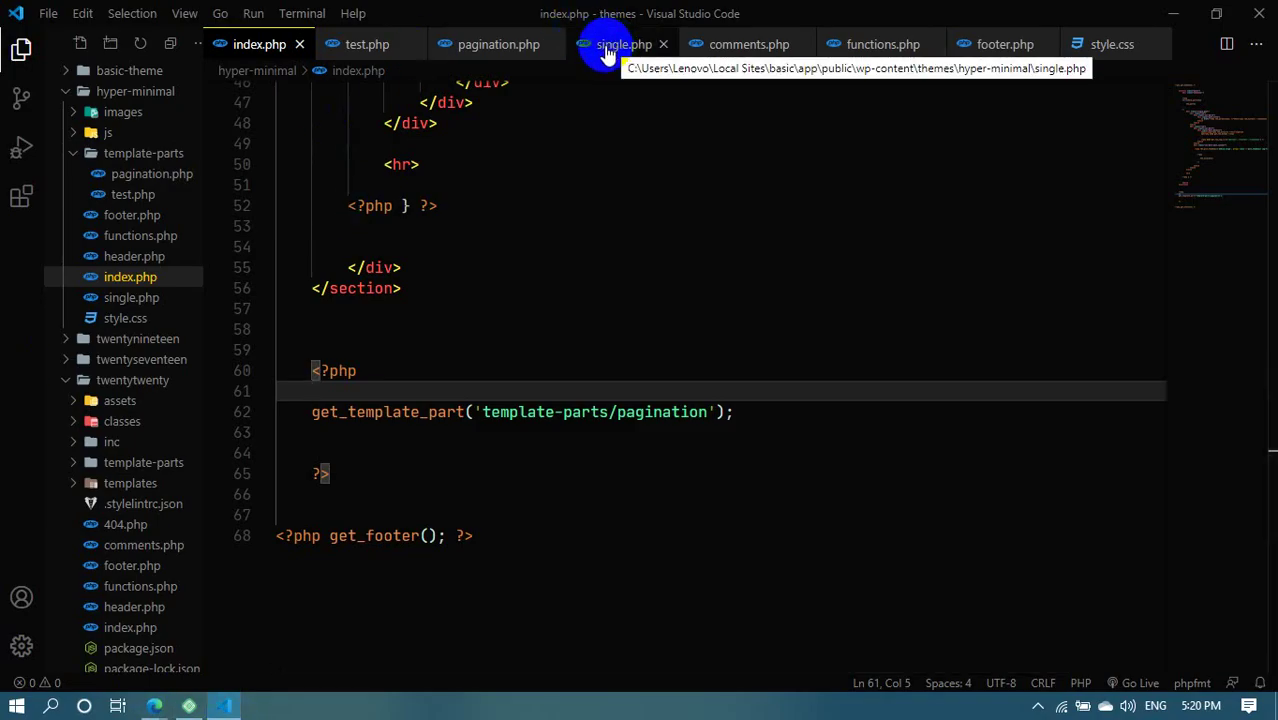
click(801, 45)
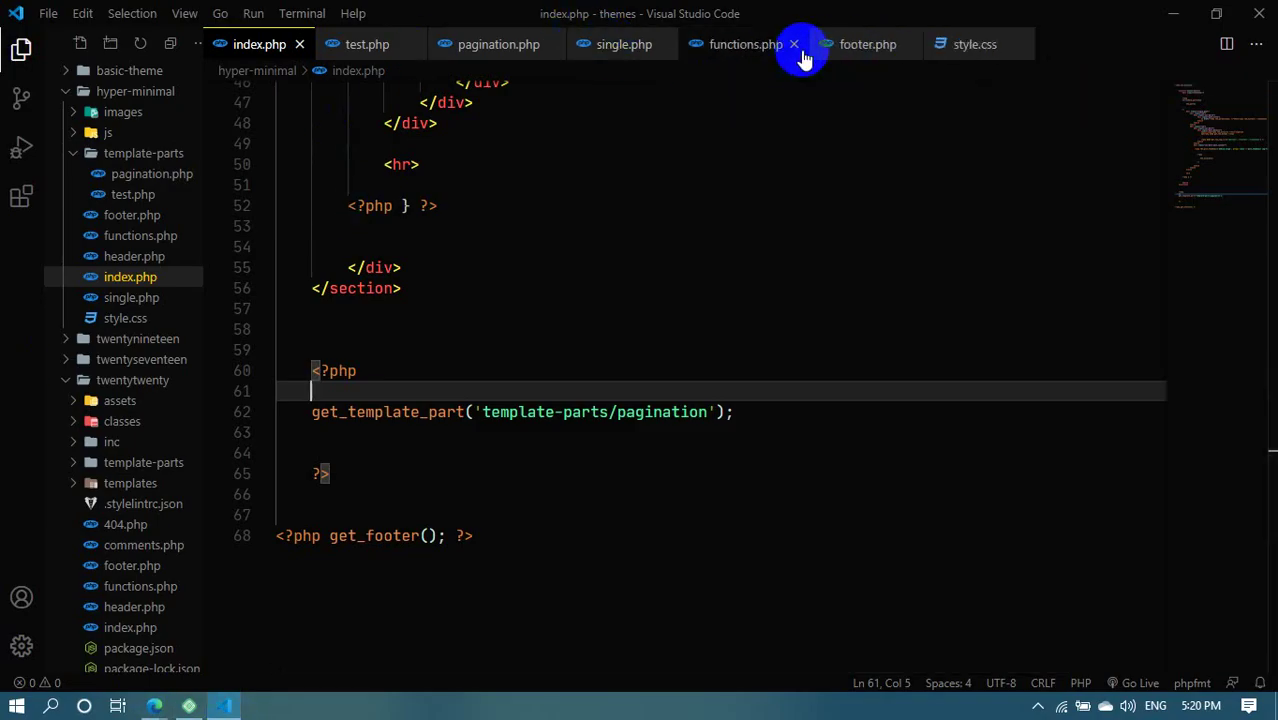
right_click(261, 49)
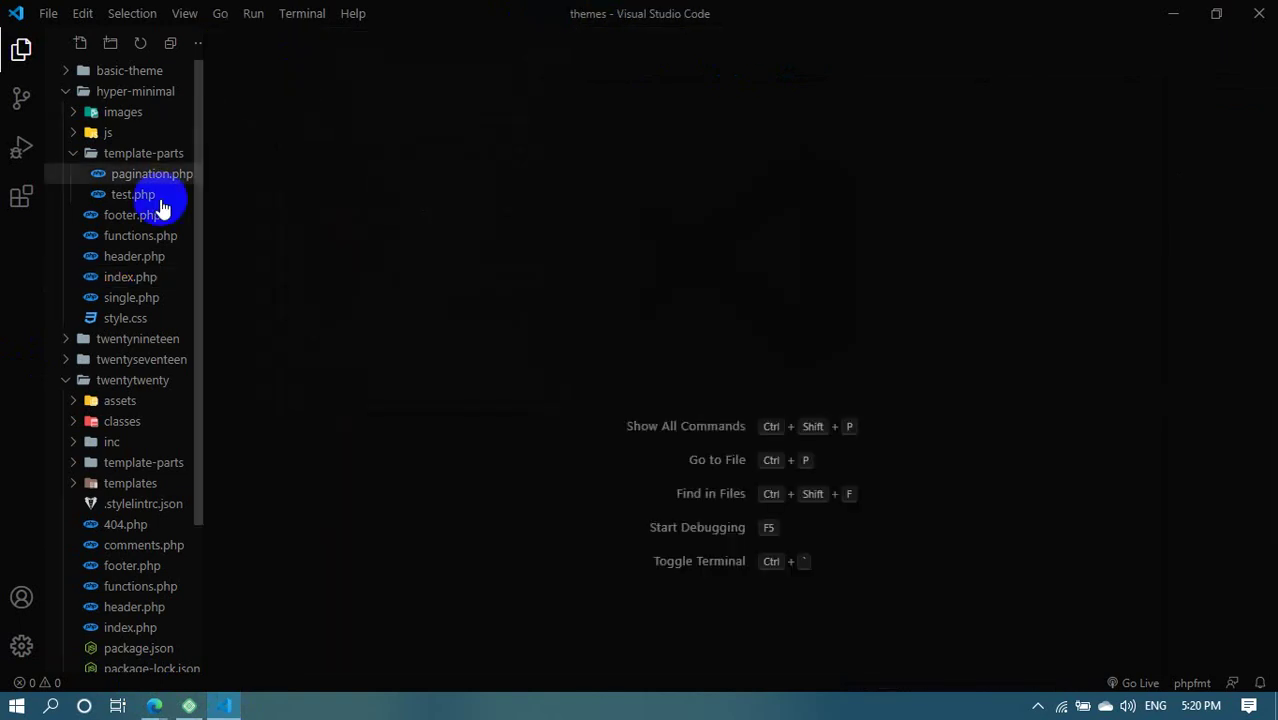
Open the hyper-minimal theme's functions.php and insert three new lines below the wp_enqueue_scripts action
click(80, 158)
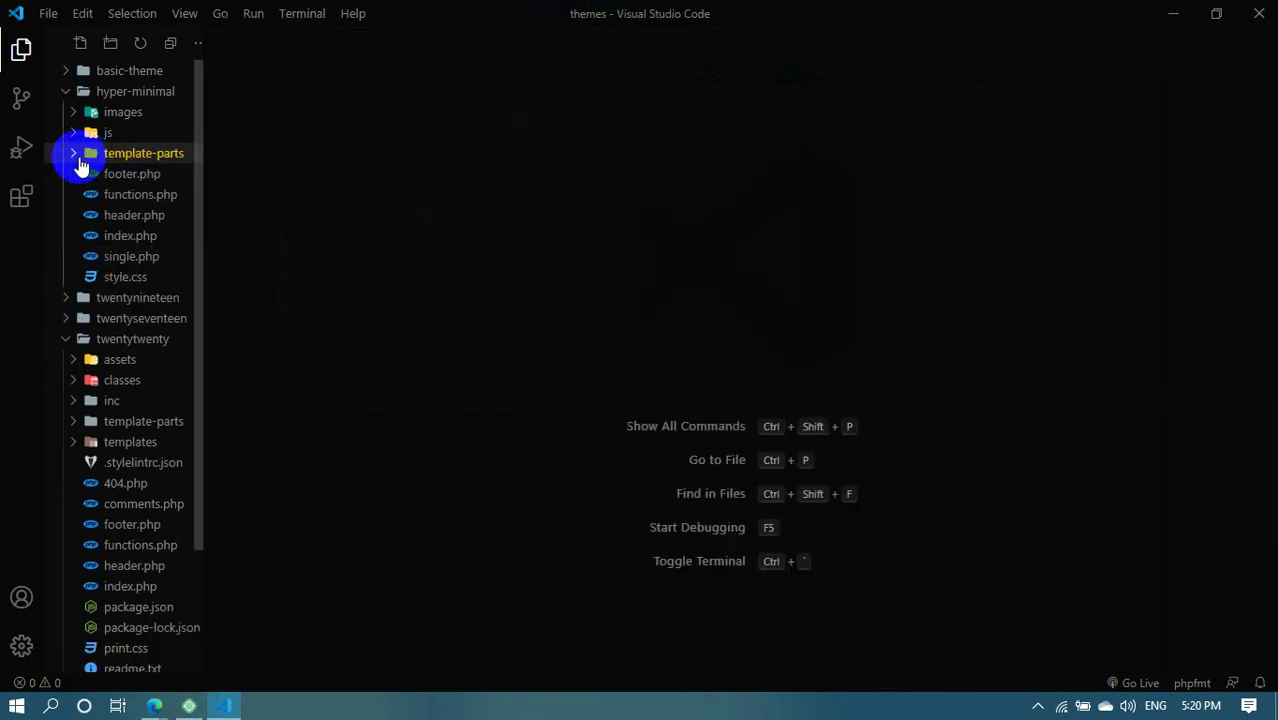
click(137, 196)
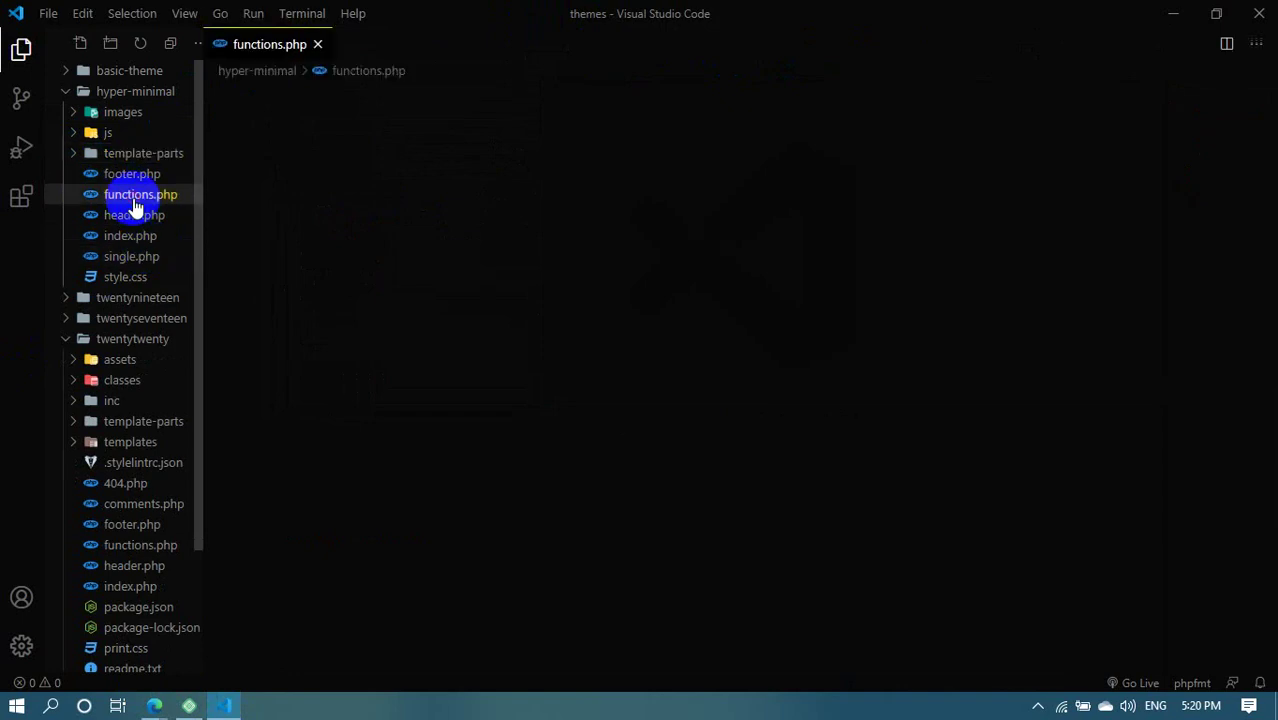
click(786, 477)
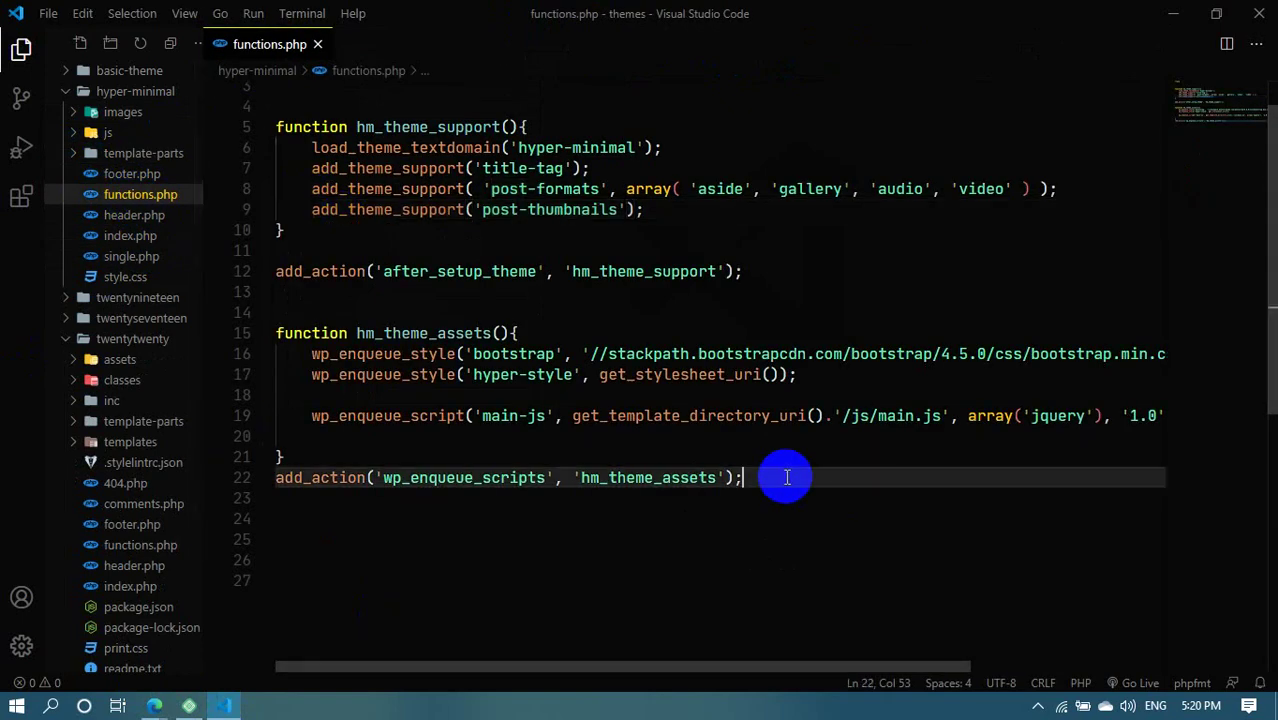
key(Return)
key(Return)
key(Return)
scroll(786, 477, down, 3)
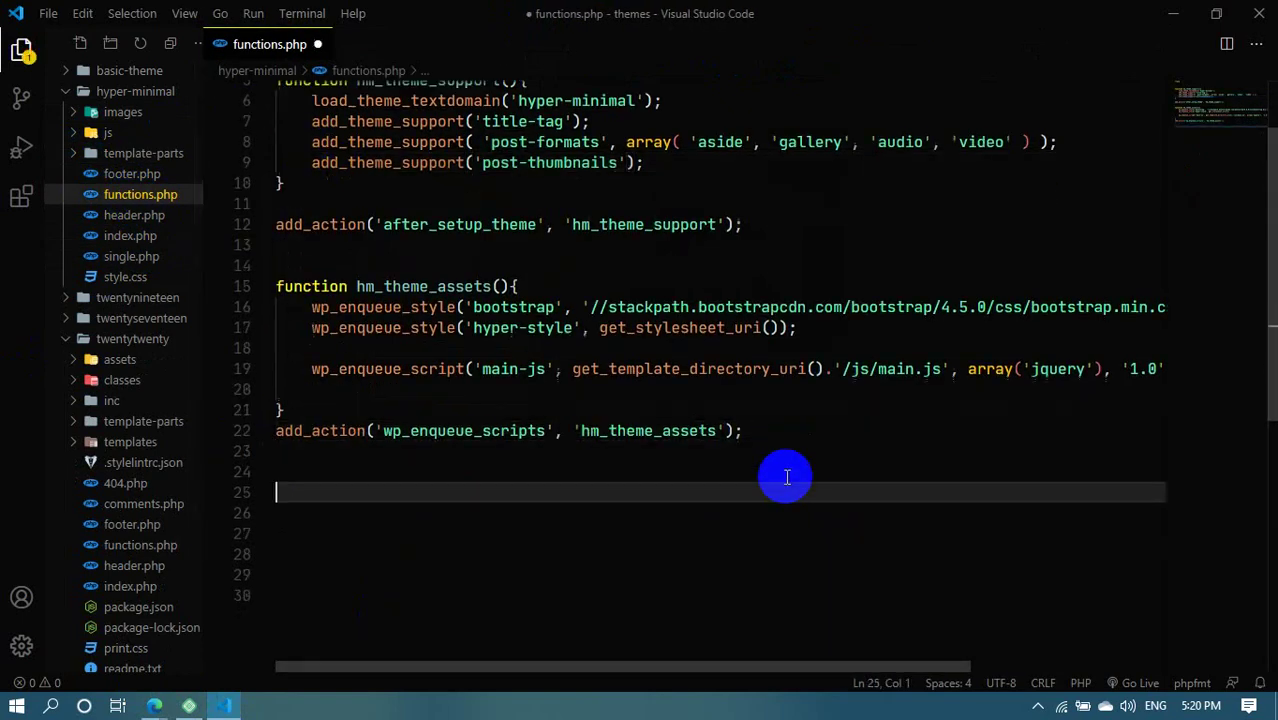
Write an empty add_action(); call on line 25 of functions.php, without the snippet's placeholder arguments
text(add)
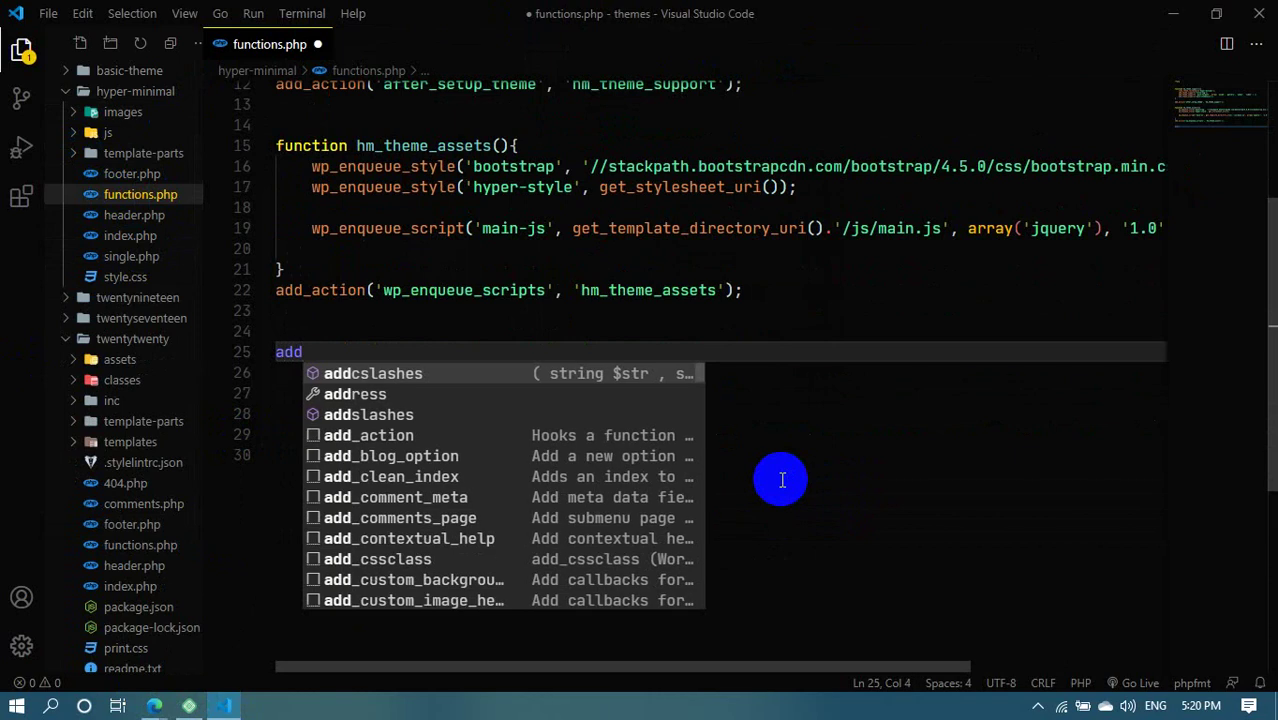
text(_)
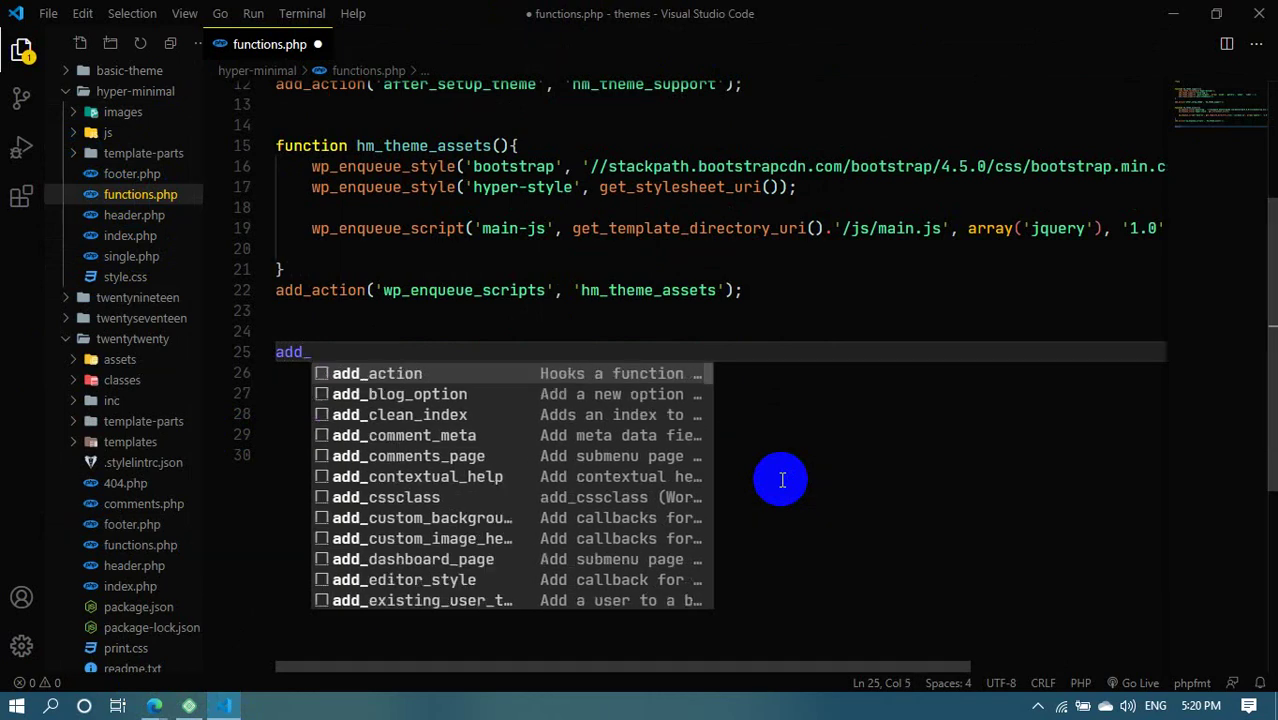
key(Return)
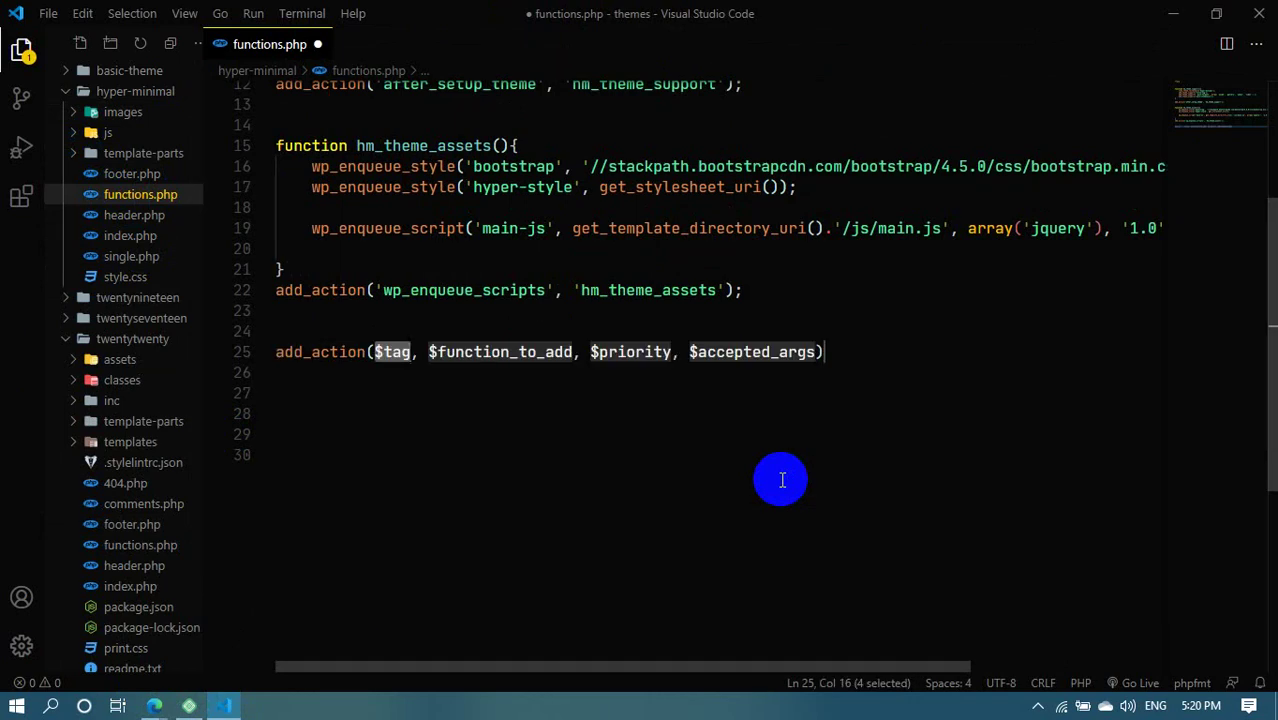
key(ctrl+z)
text(acti)
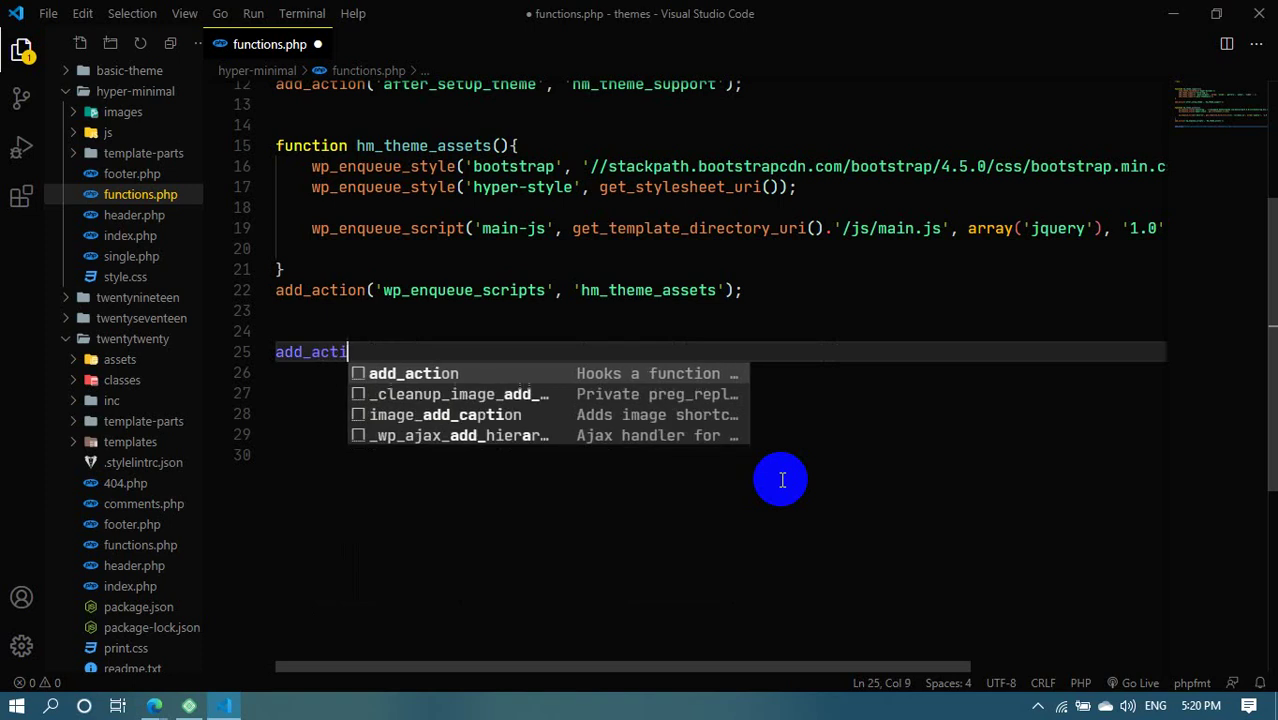
text(on())
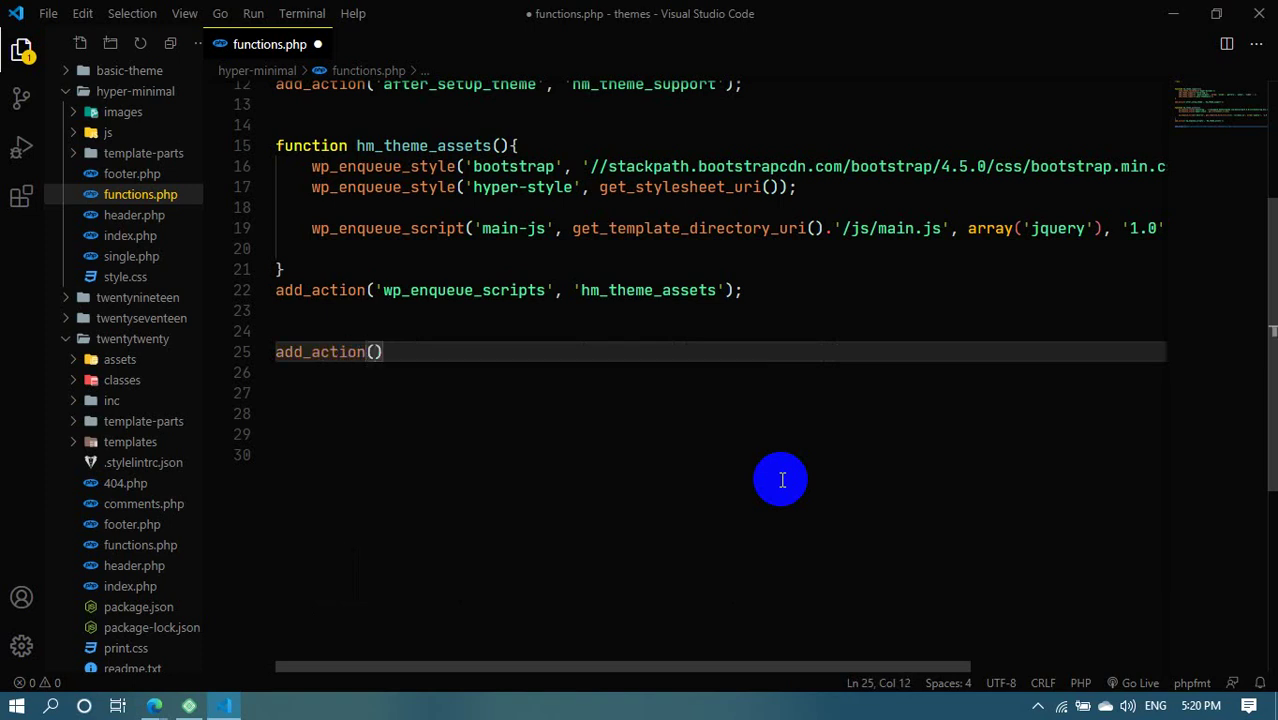
text(;)
Enter 'widgets_init' as the hook name of the new add_action call, followed by a comma
key(Left)
key(Left)
text('w)
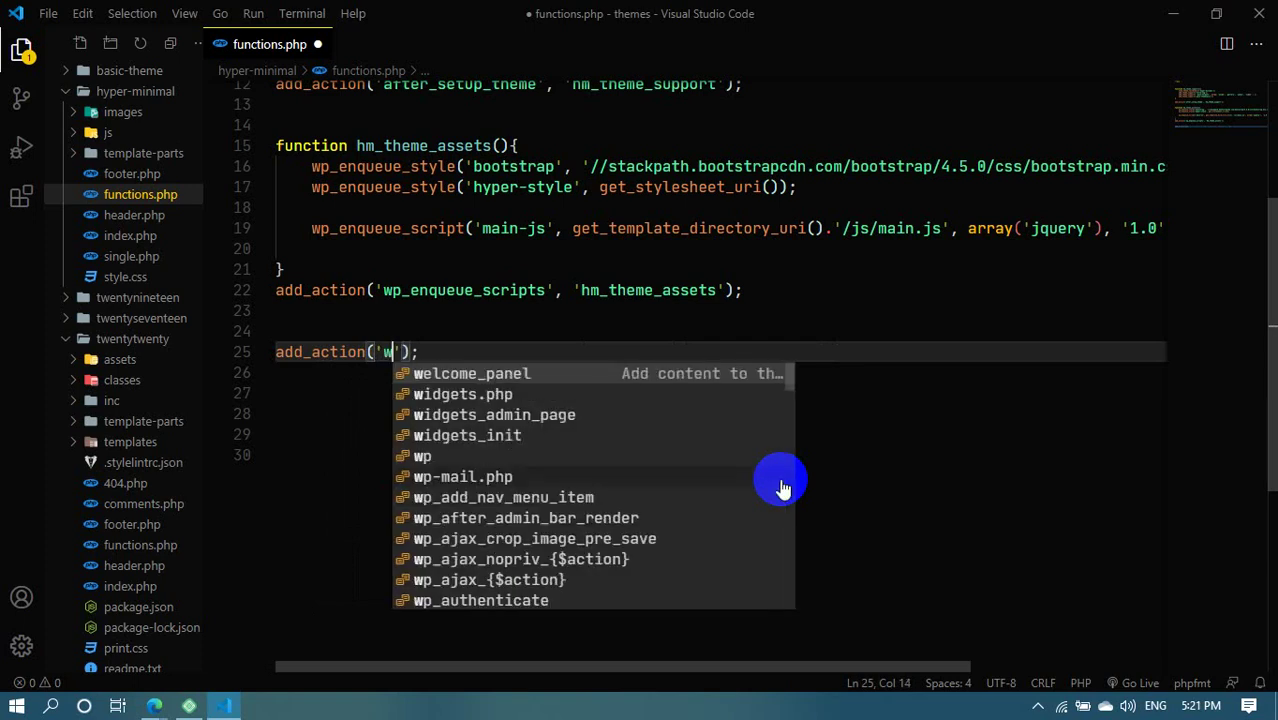
text(idge)
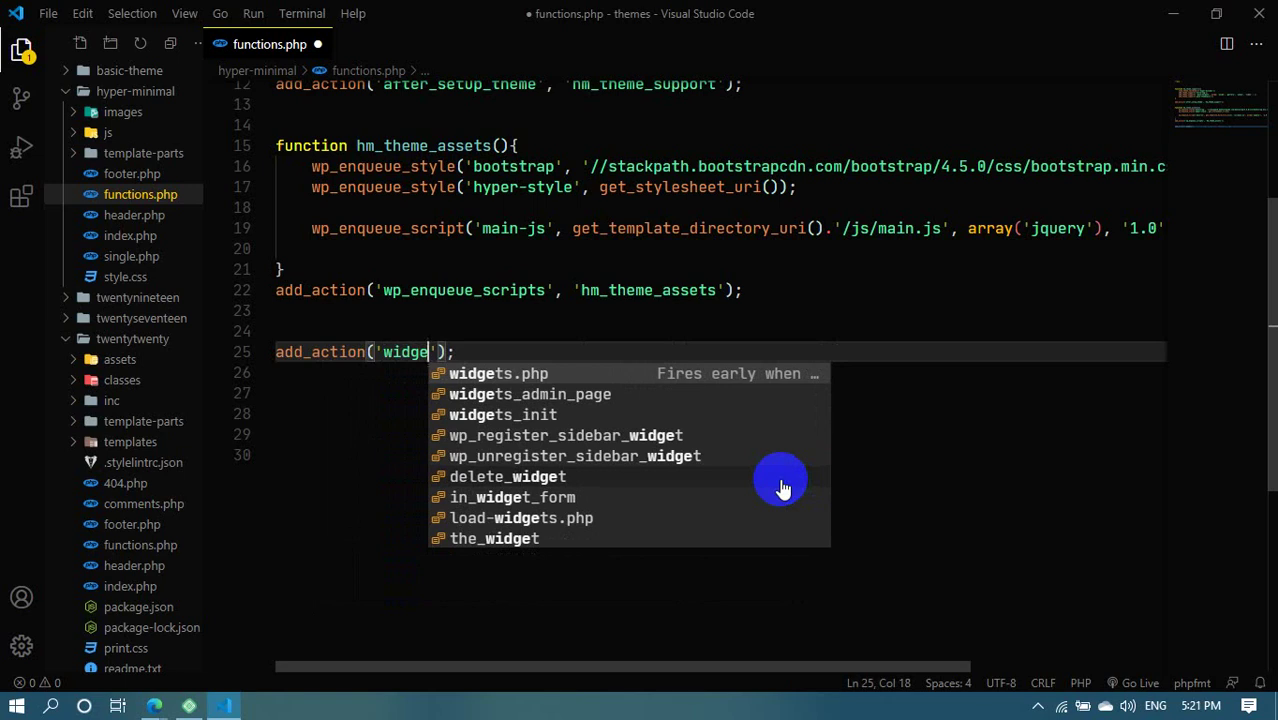
text(t)
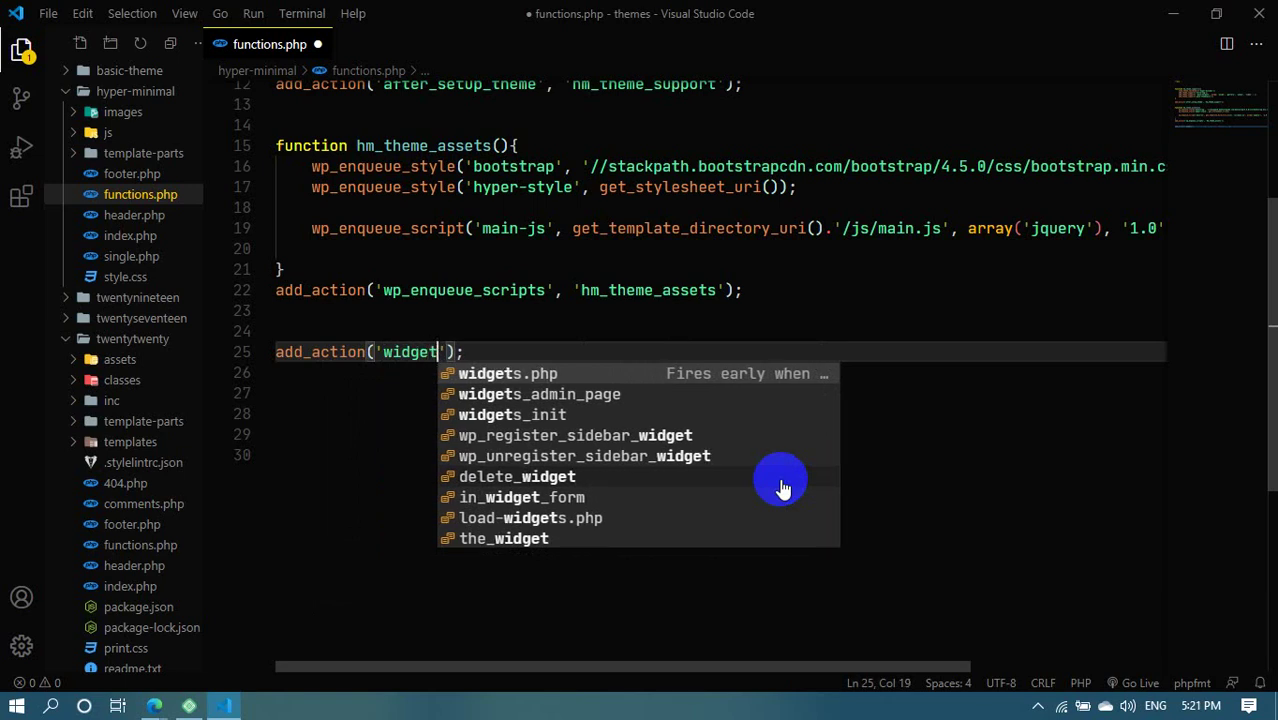
text(s)
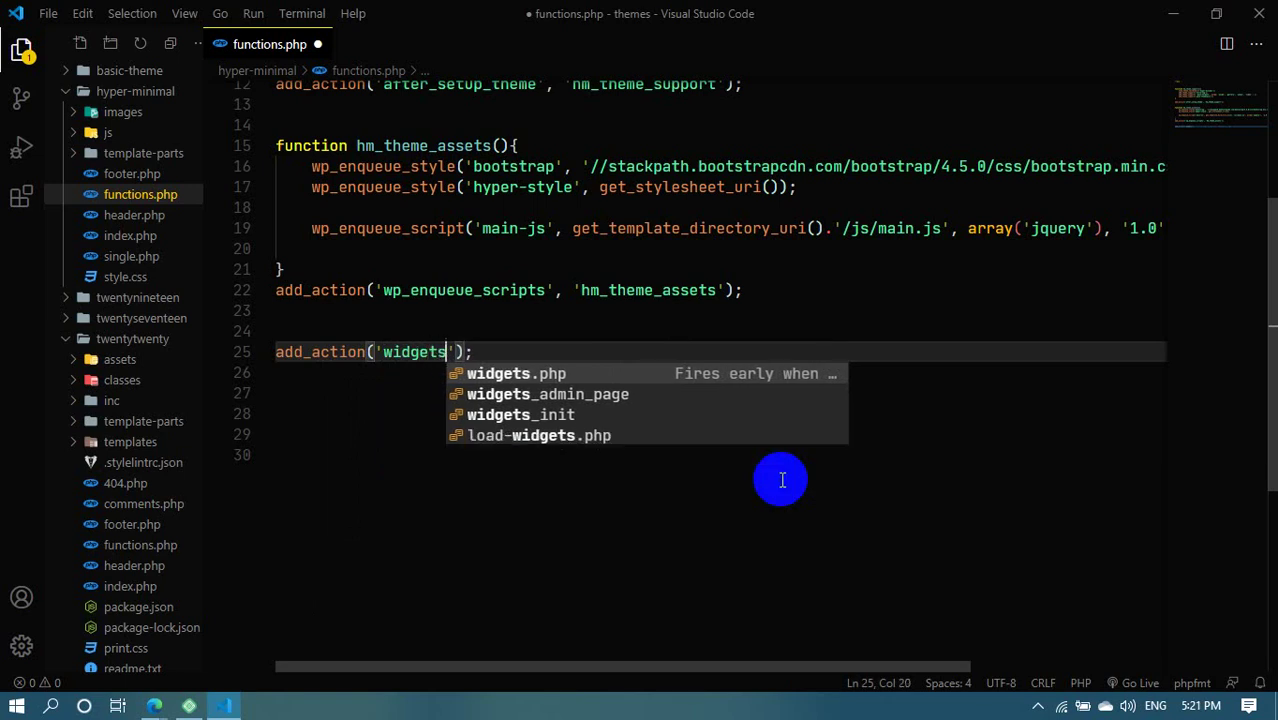
key(Down)
key(Down)
key(Return)
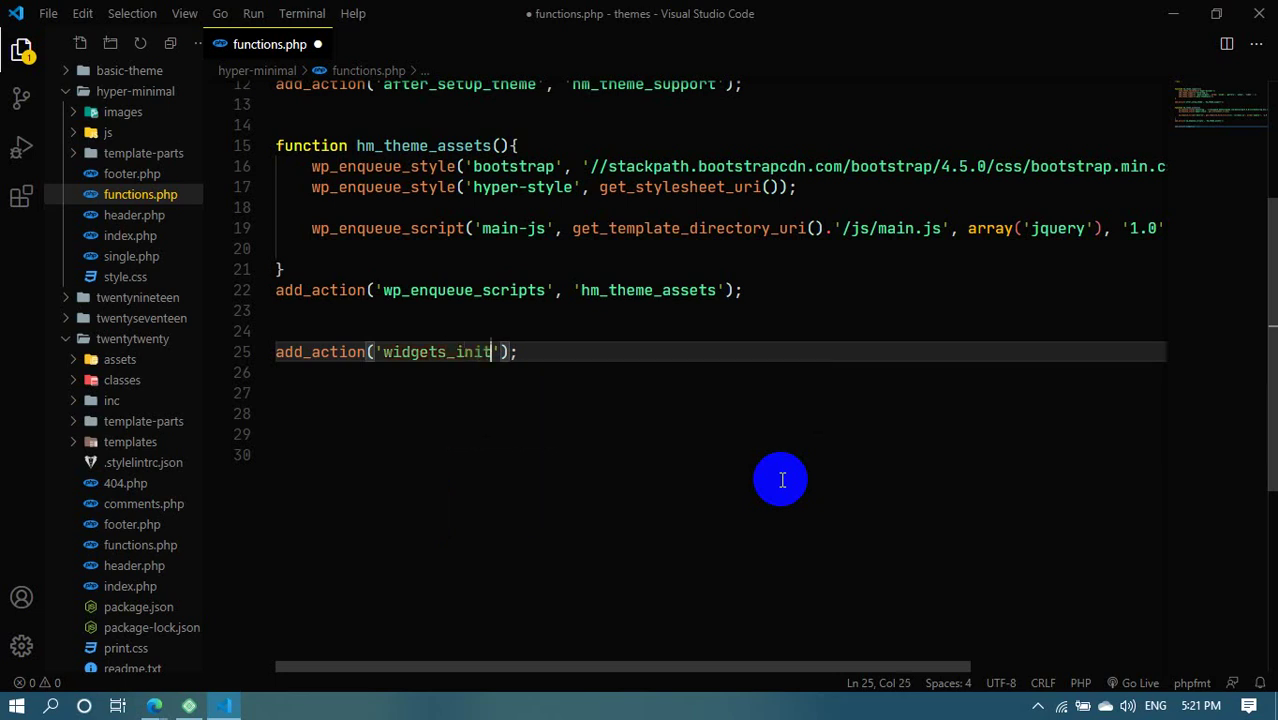
key(Right)
text(,)
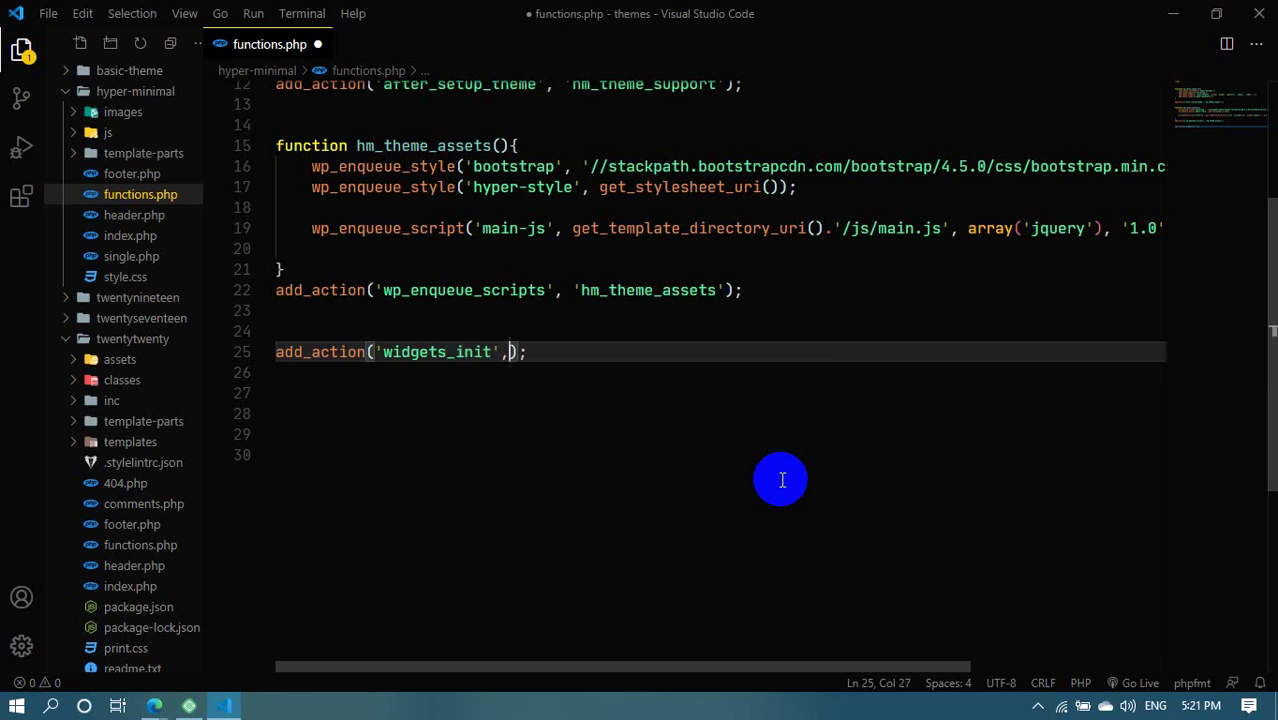
Enter 'hm_widget_register' as the callback of the widgets_init action, using the theme's hm prefix
text(')
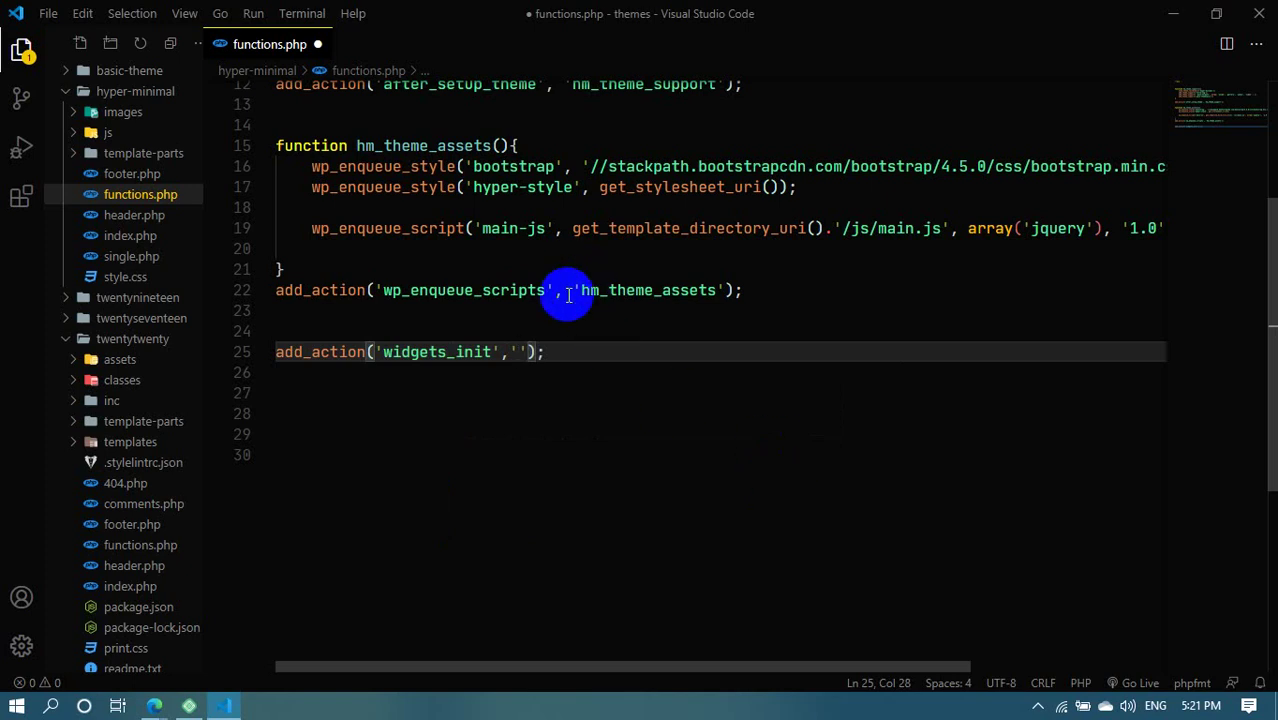
drag(581, 290, 598, 290)
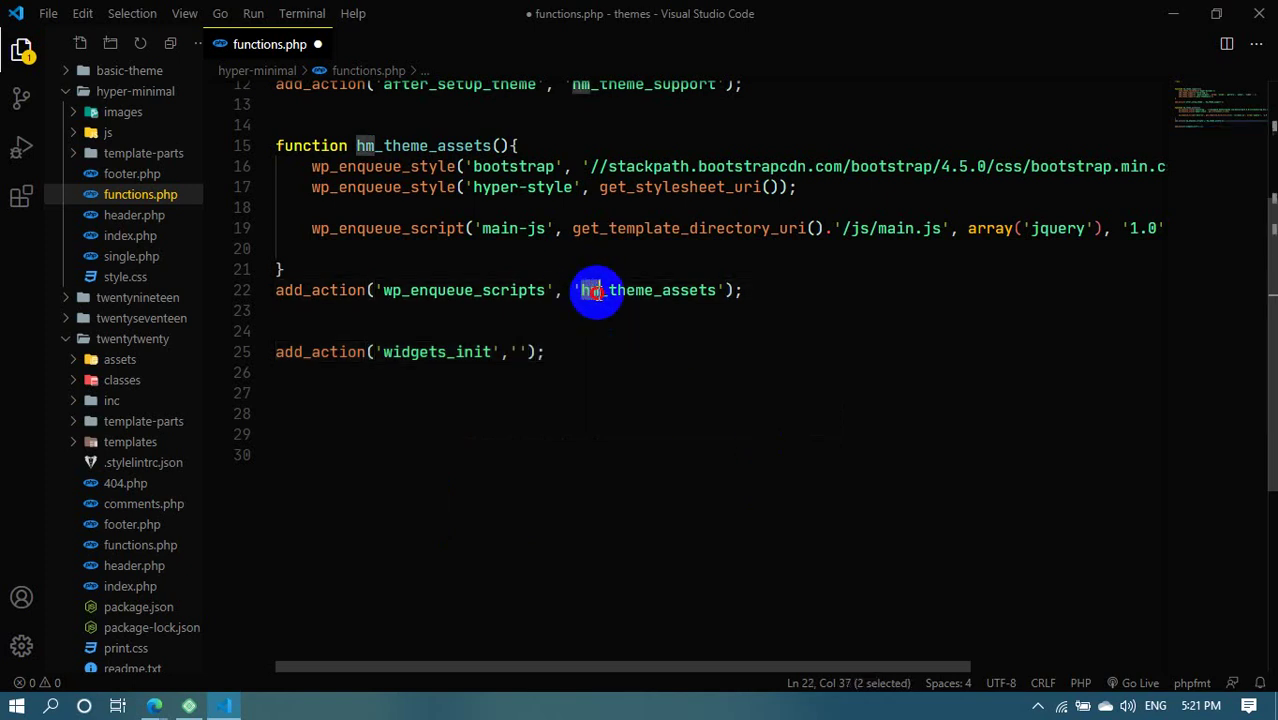
click(518, 352)
text(hp)
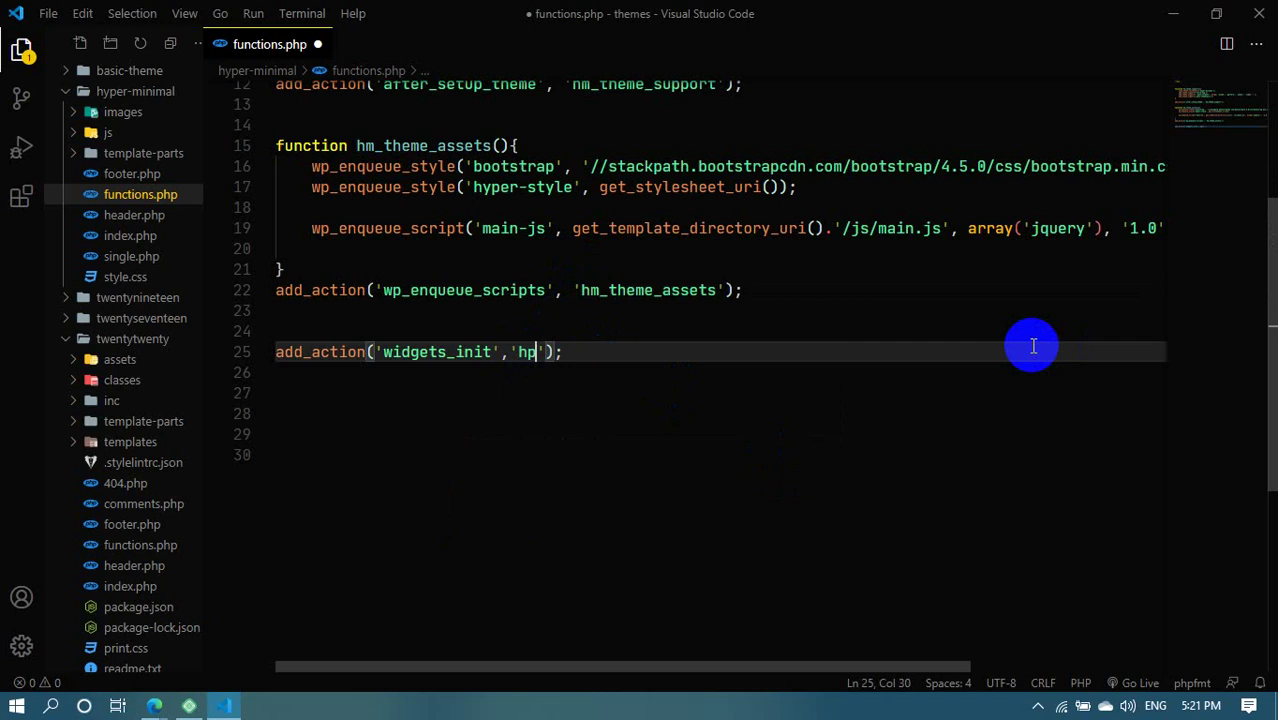
key(BackSpace)
text(m_widget)
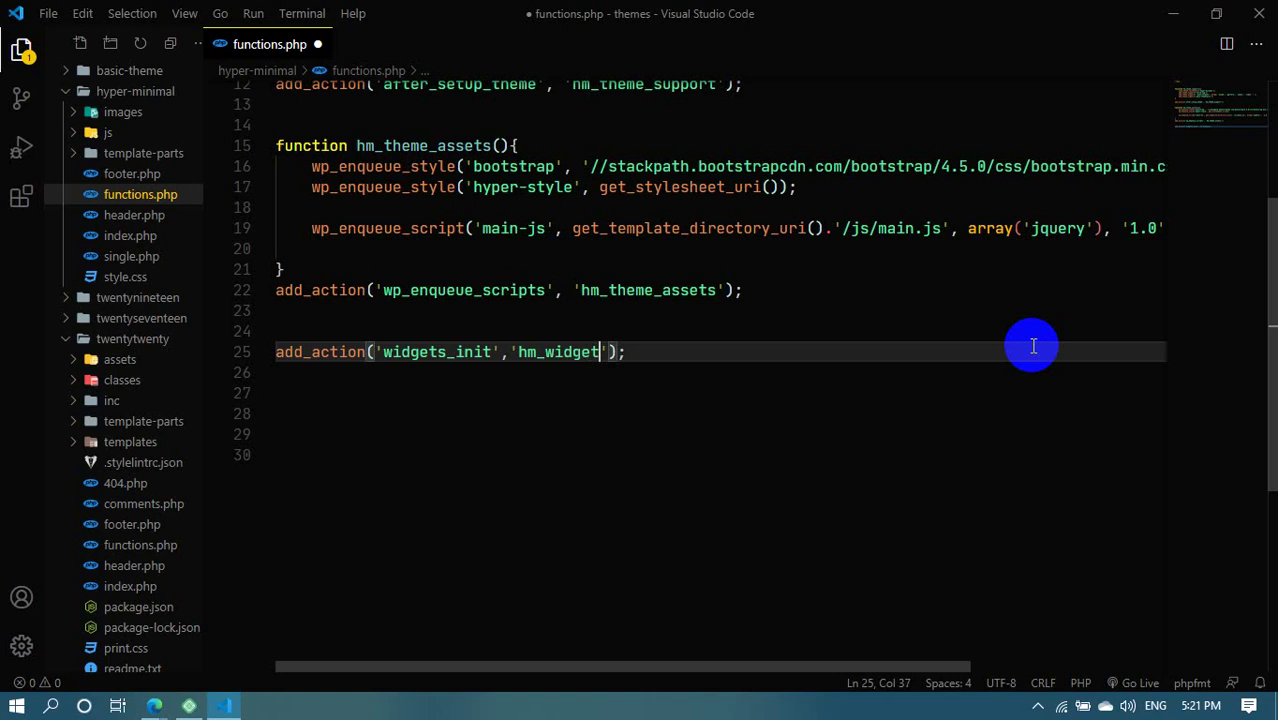
text(_register)
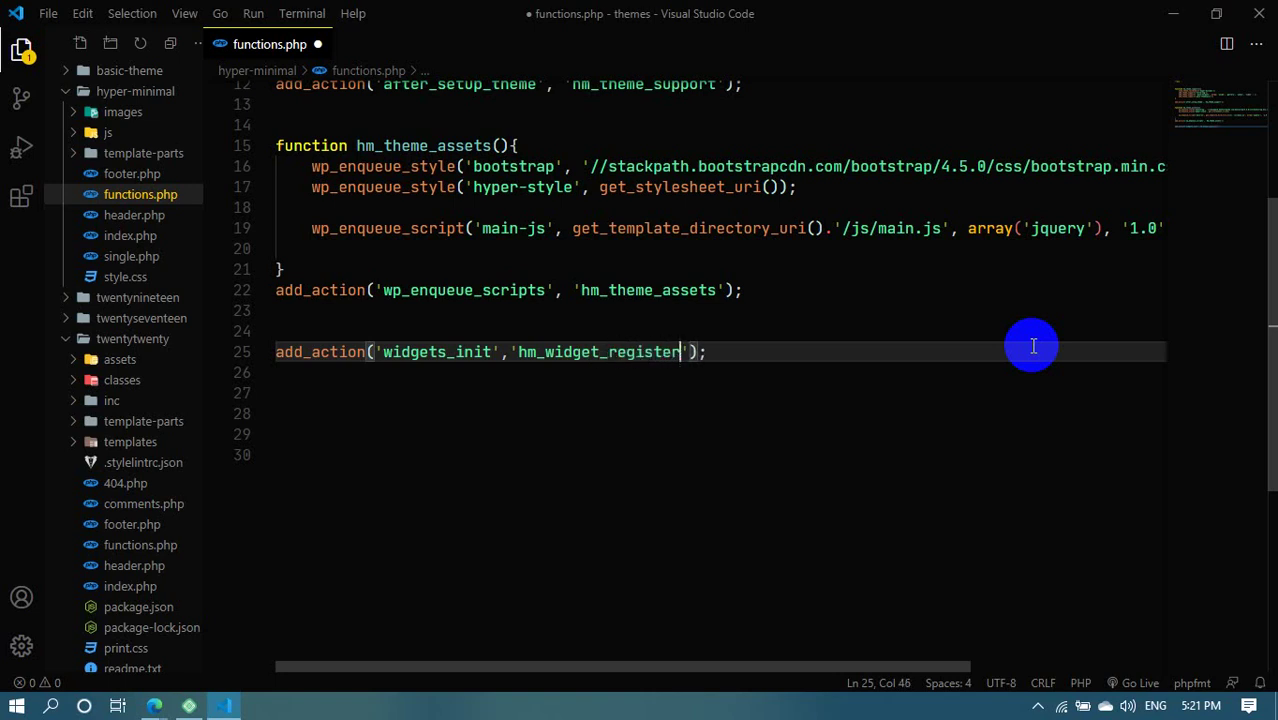
Declare the function hm_widget_register() with an empty body directly above the widgets_init action
double_click(565, 352)
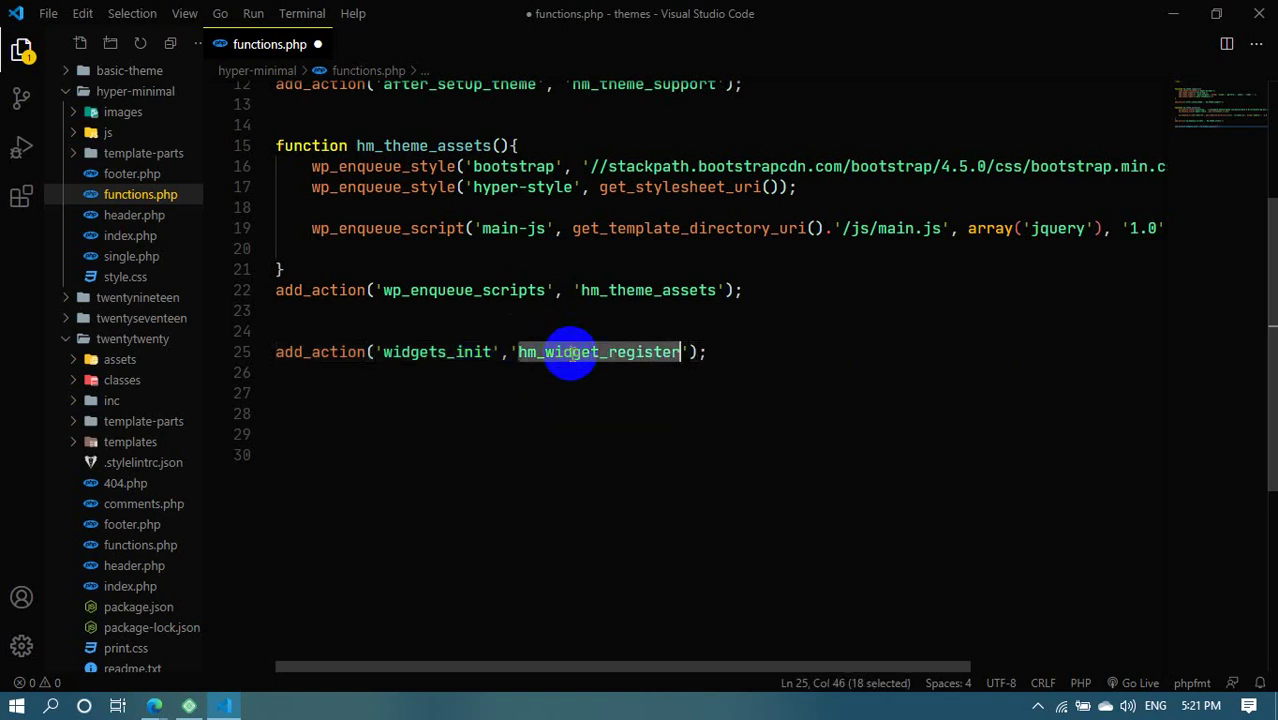
click(285, 347)
click(287, 330)
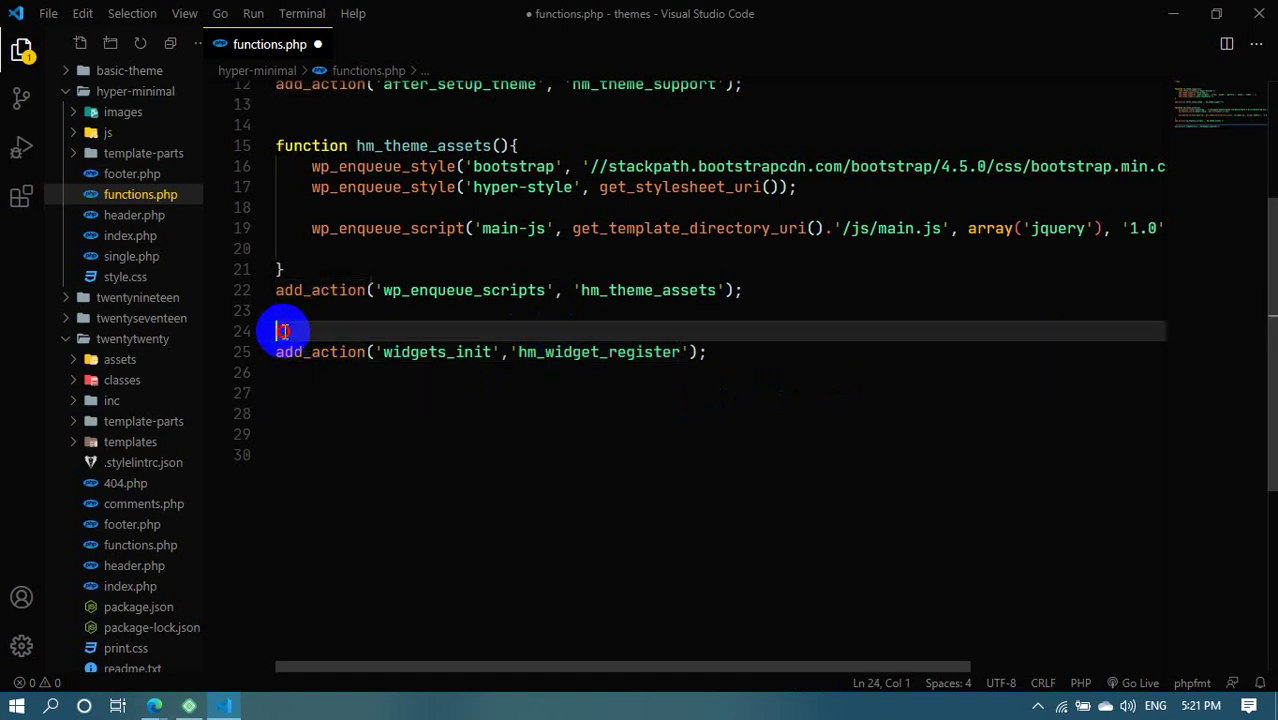
text(fun)
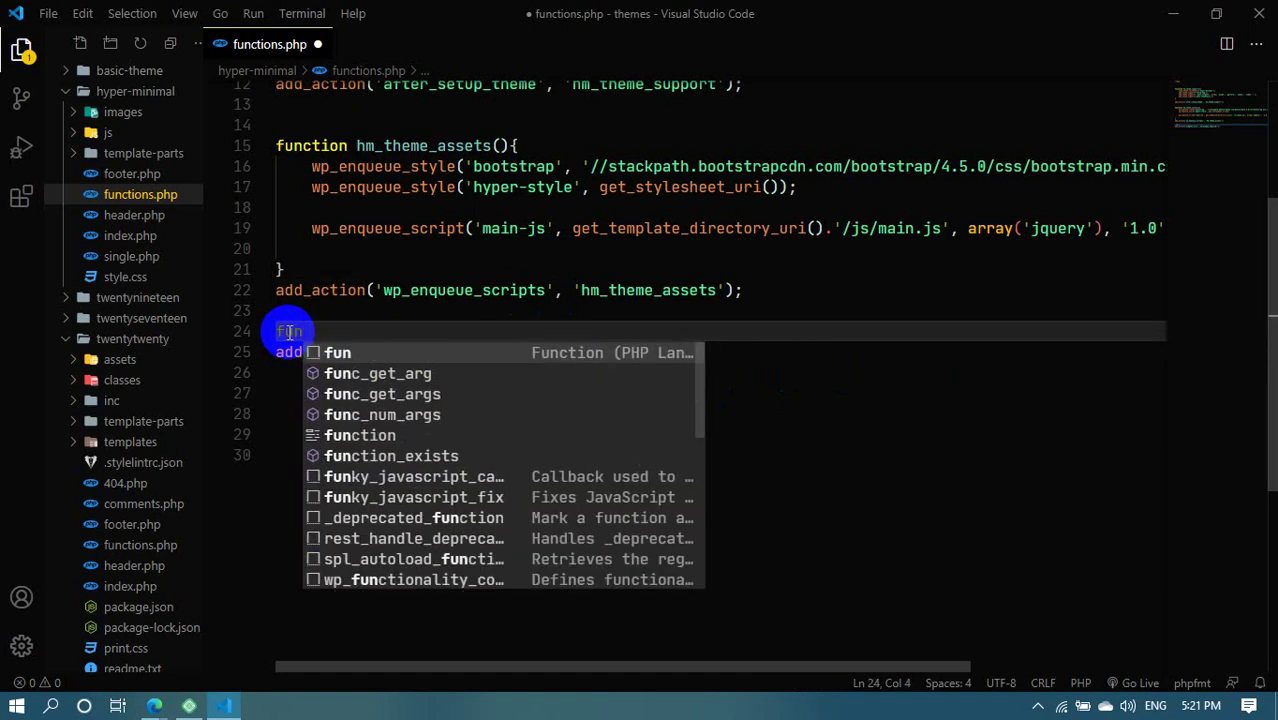
key(BackSpace)
text(nvt)
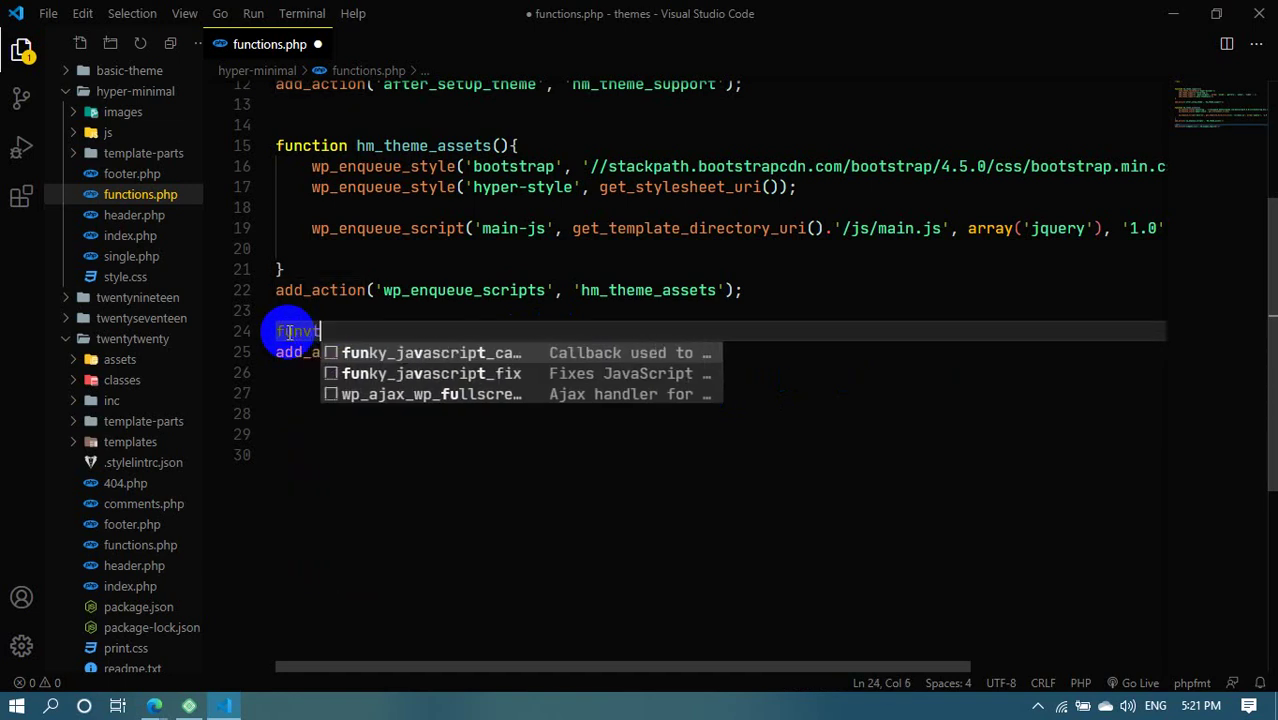
key(BackSpace)
key(BackSpace)
key(BackSpace)
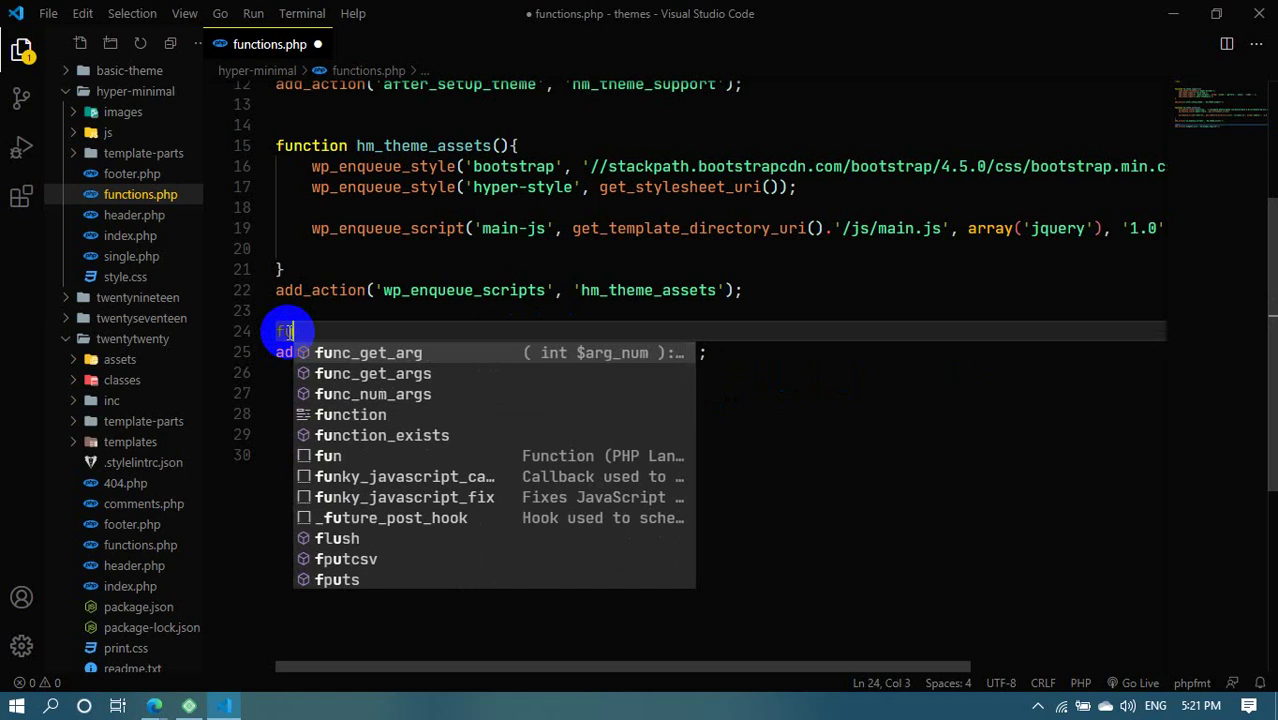
text(nc)
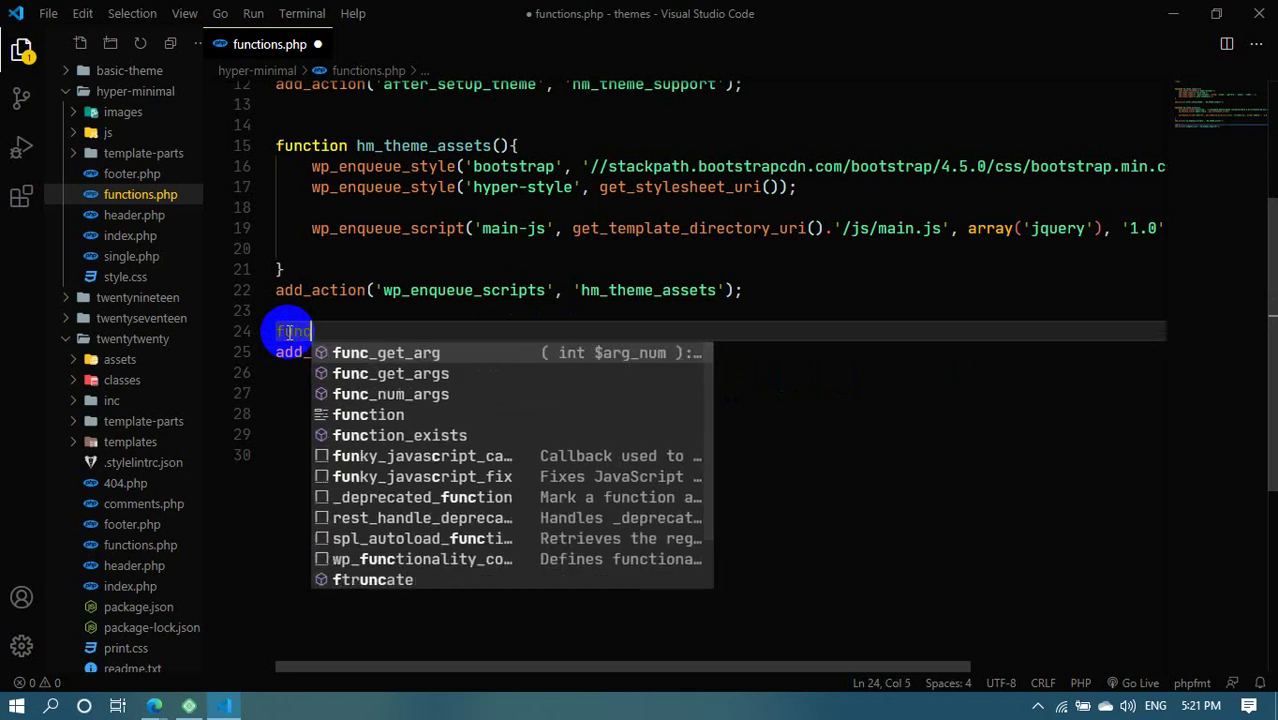
text(tion)
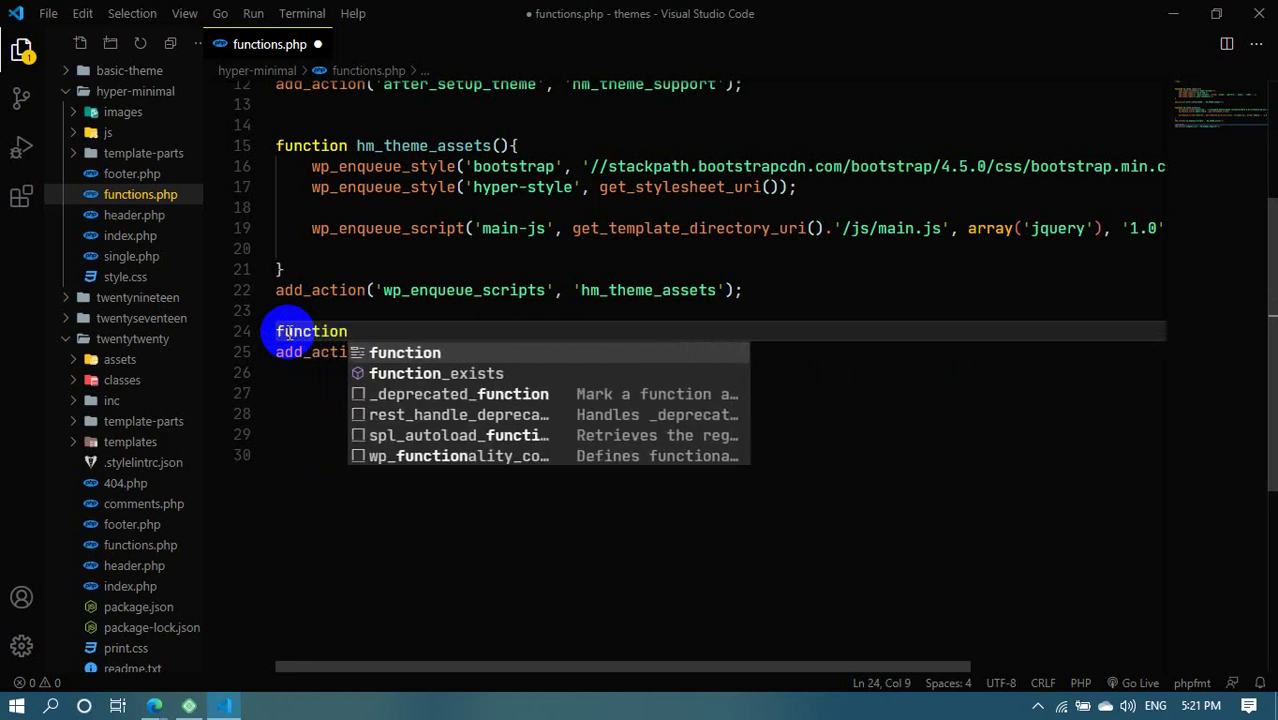
text( hm_widget_register)
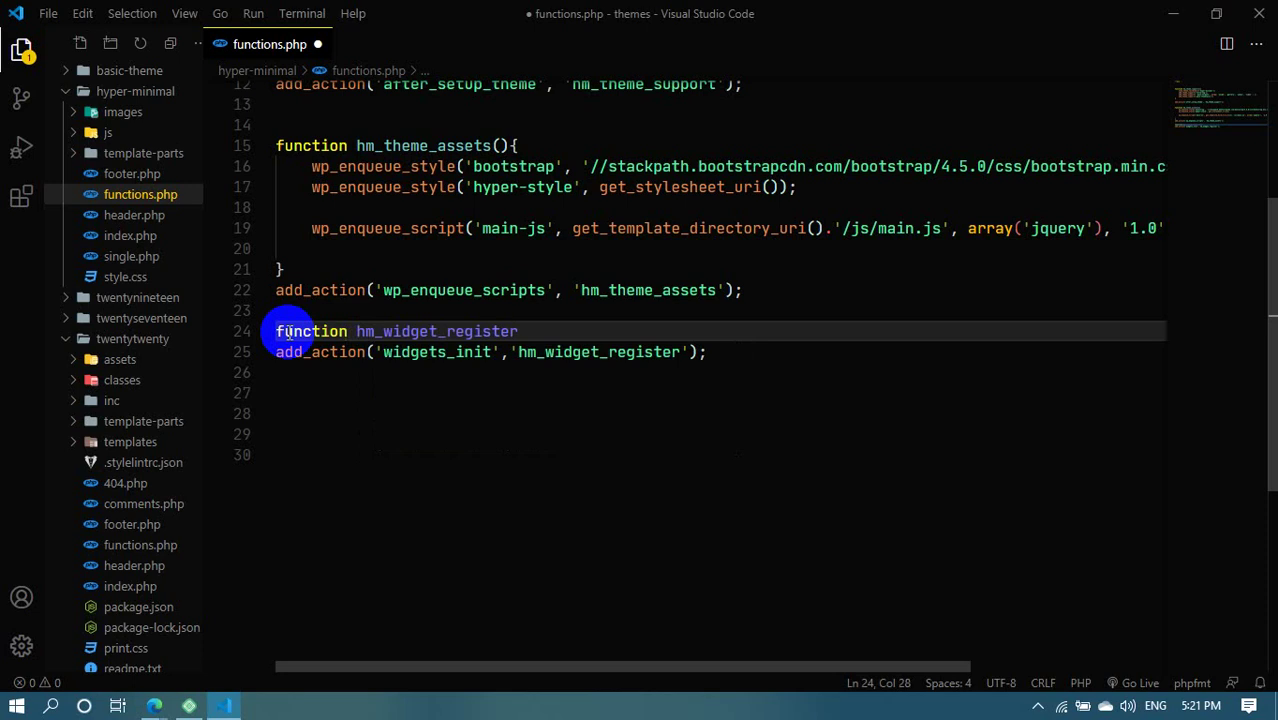
text(())
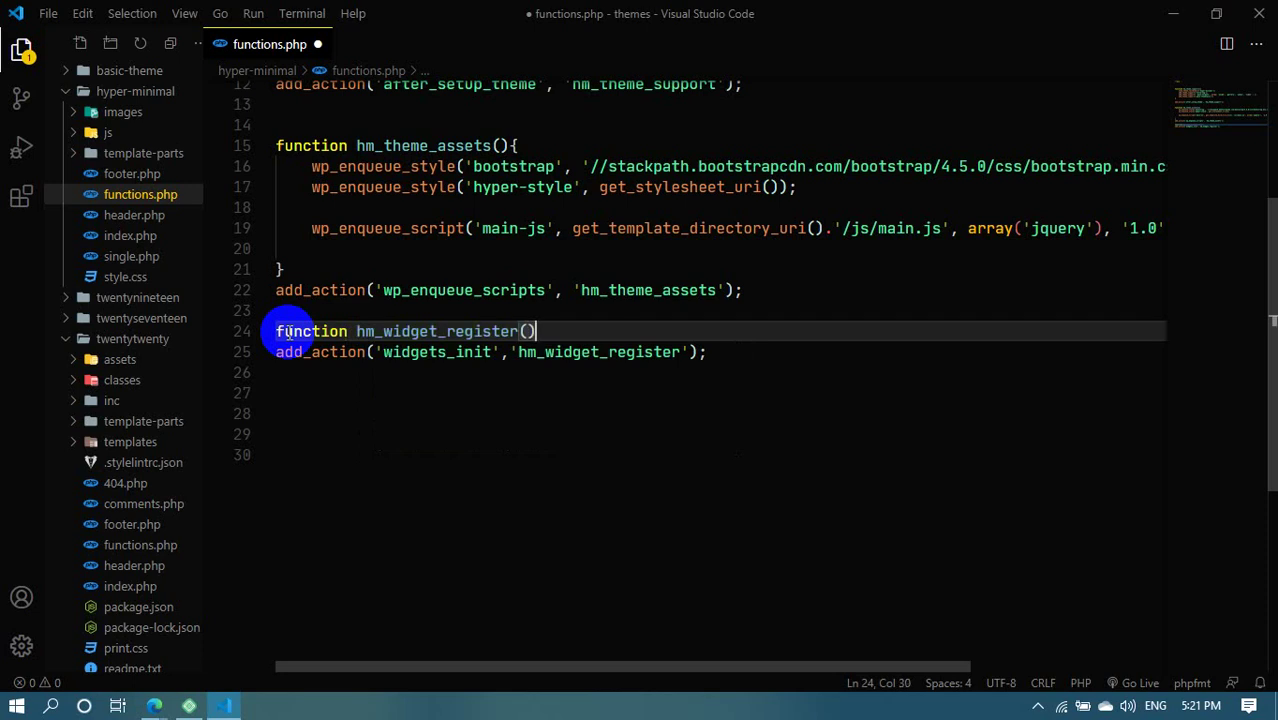
text({)
key(Return)
key(Return)
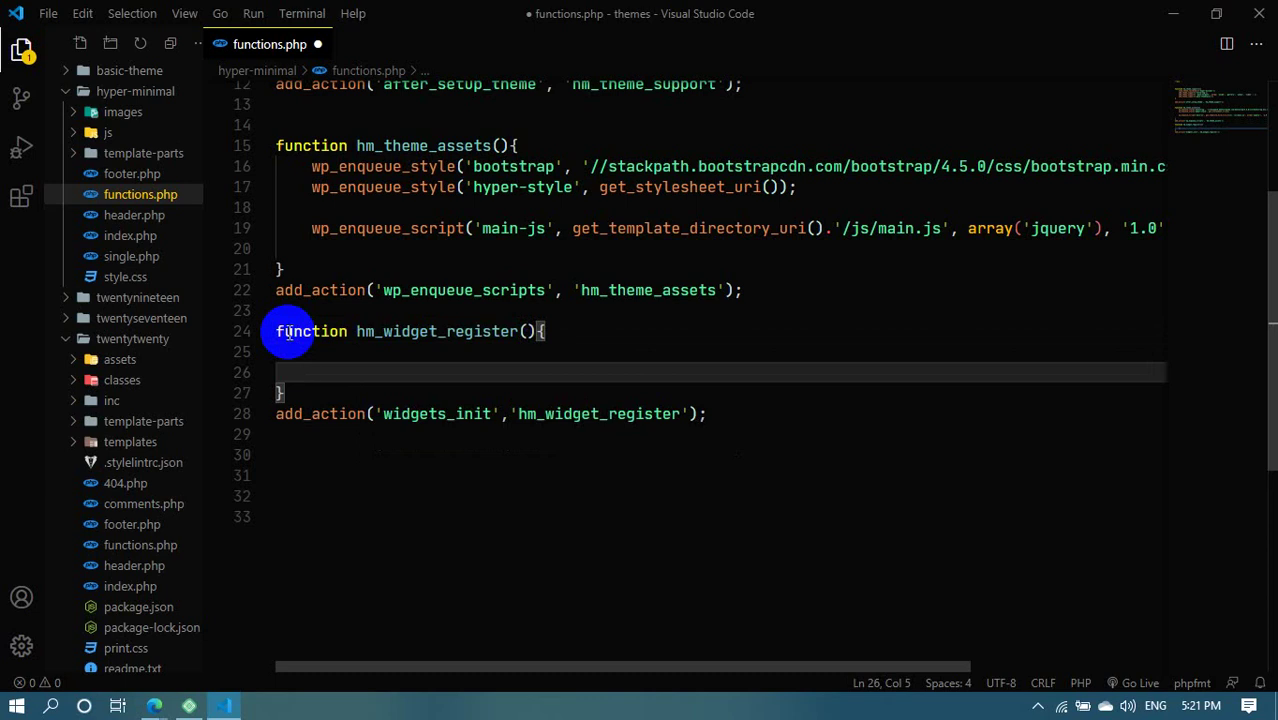
Insert a register_sidebar() call inside the body of the hm_widget_register() function
text(regis)
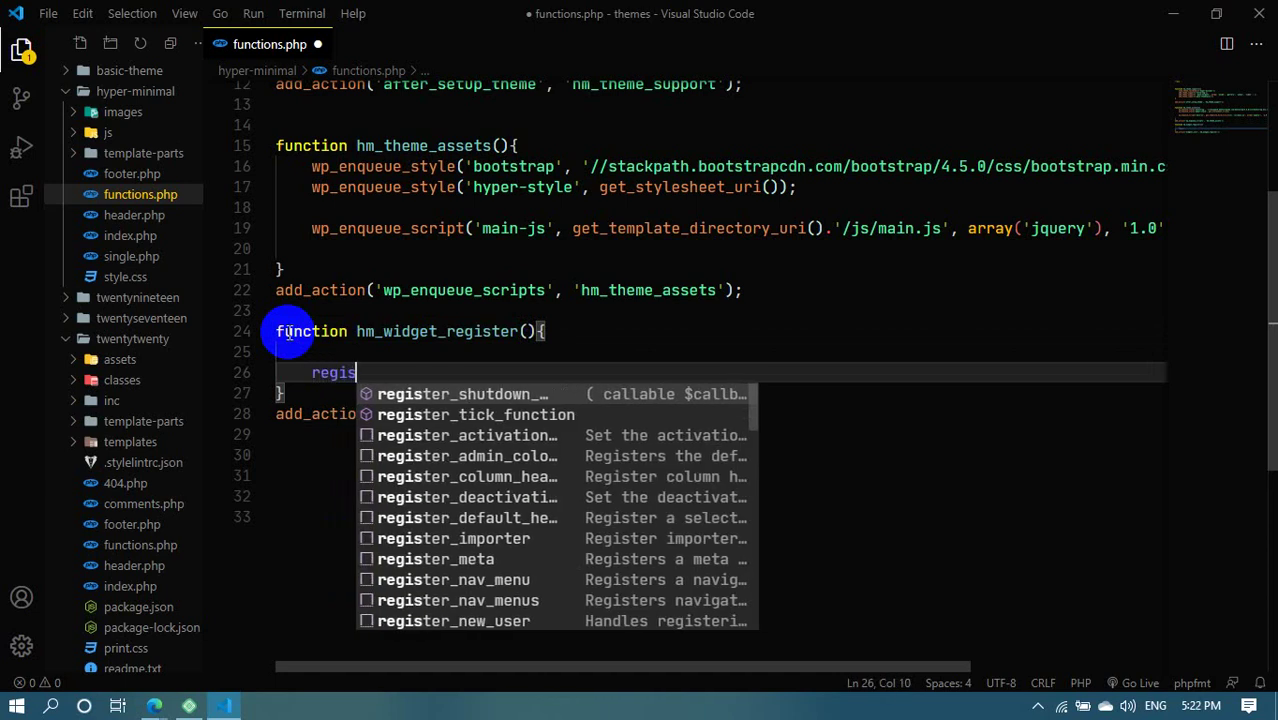
text(tr_)
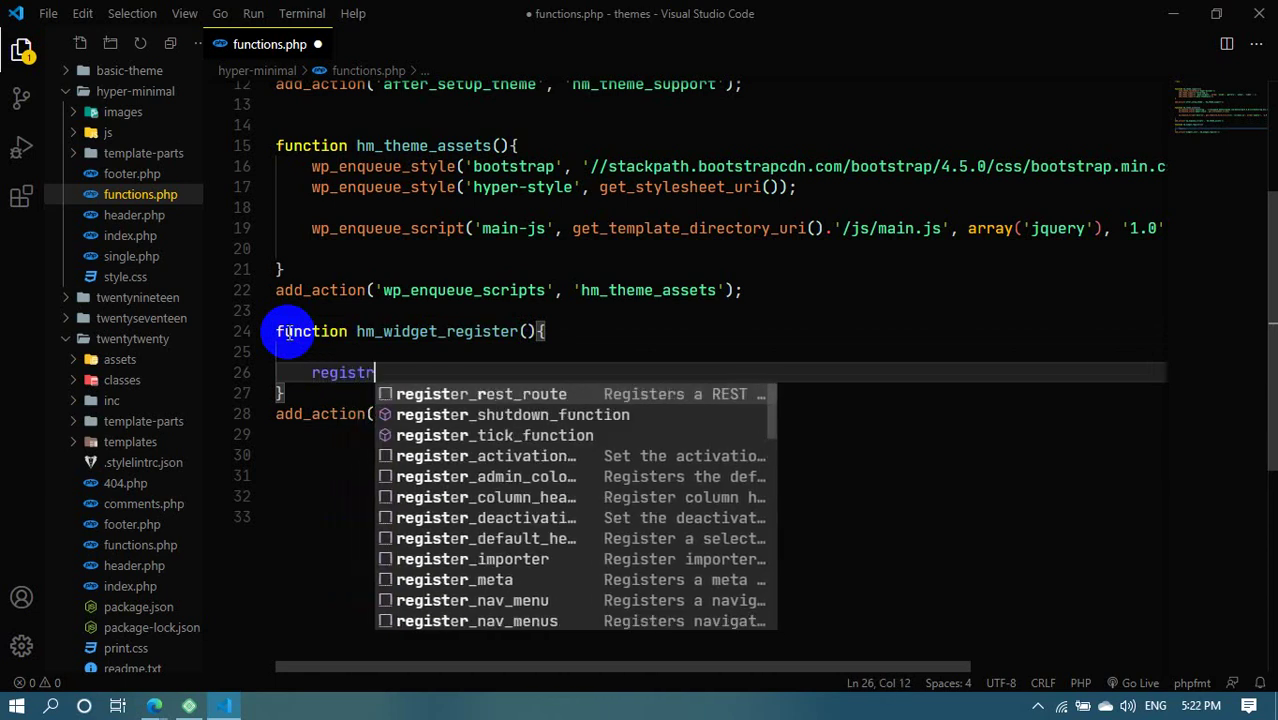
key(BackSpace)
key(BackSpace)
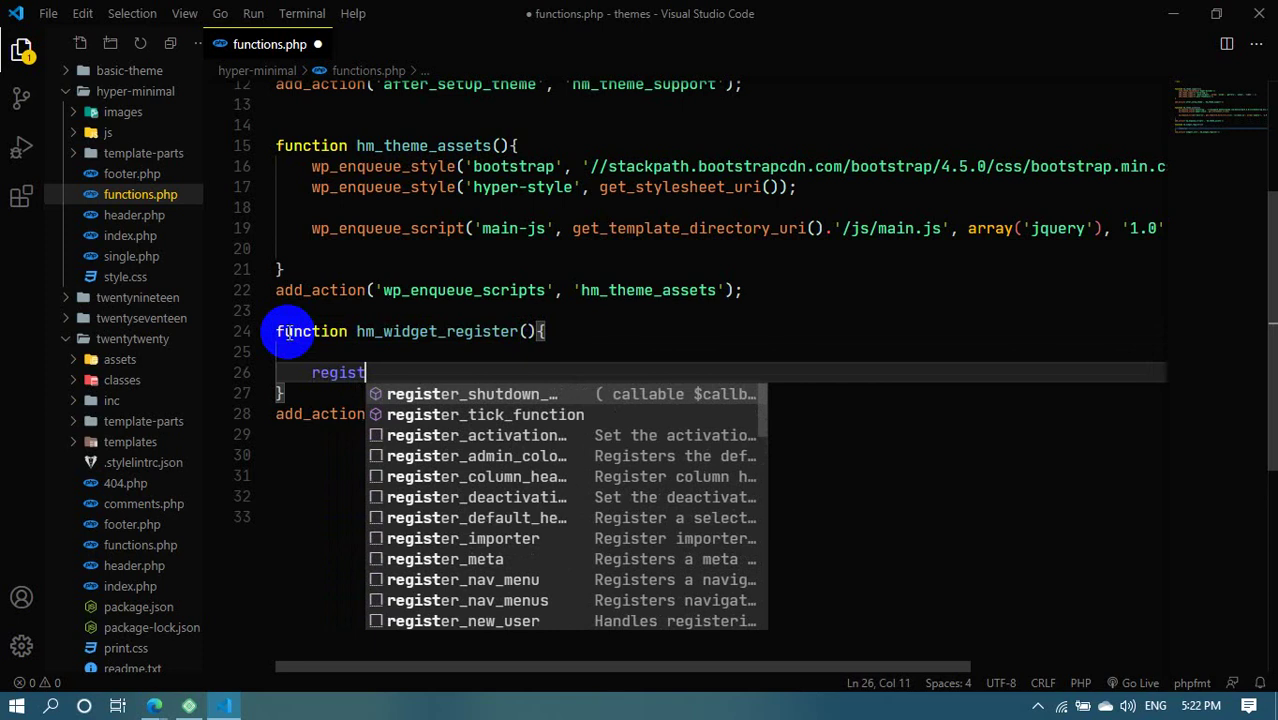
text(er)
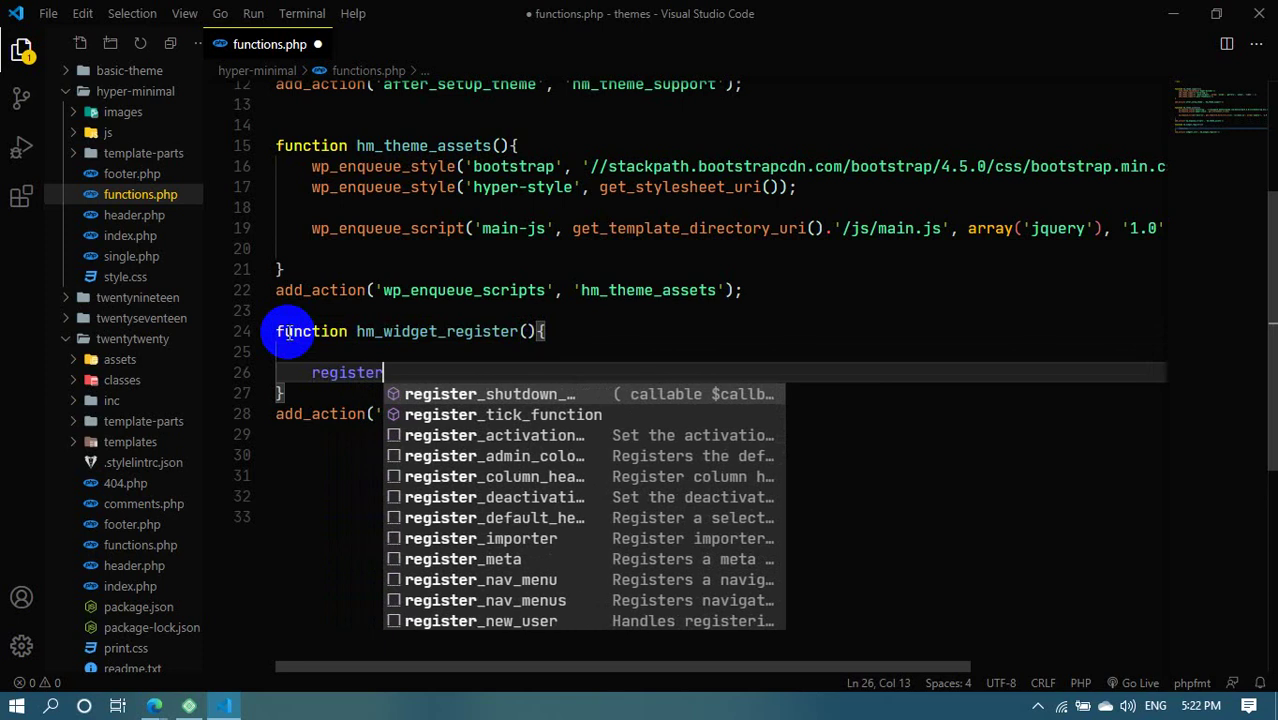
text(_sid)
key(Return)
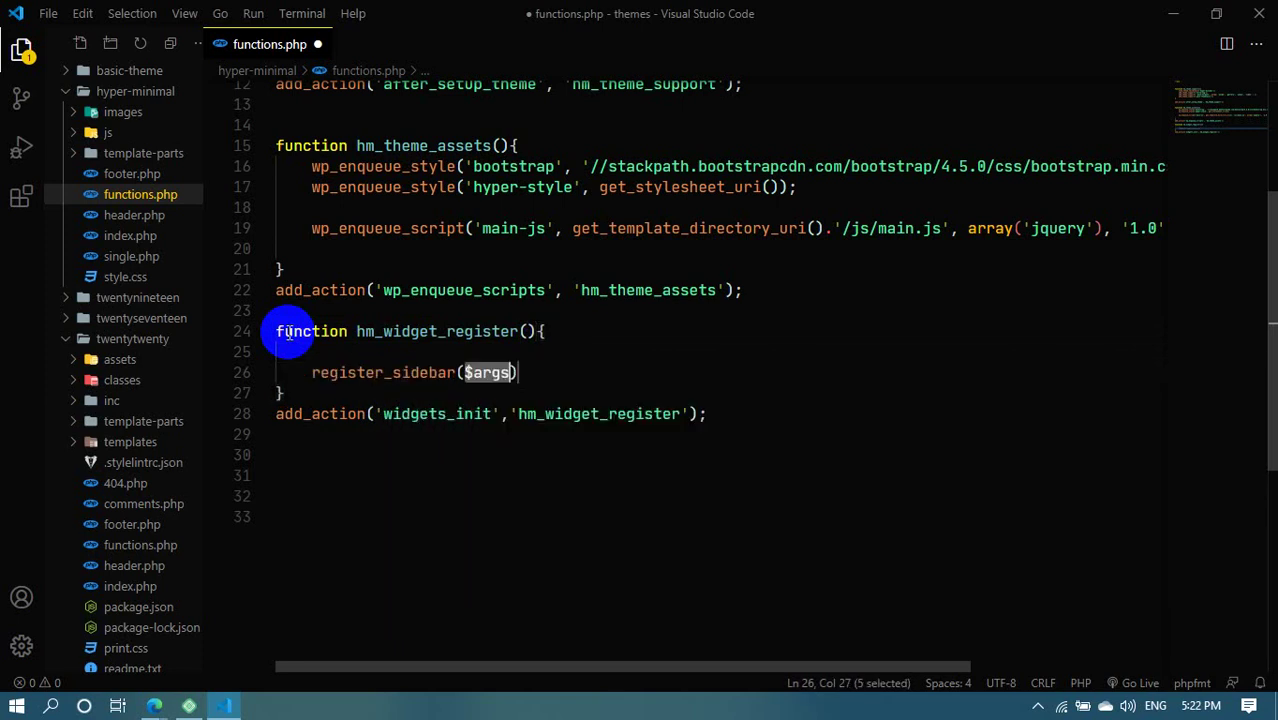
Replace the $args placeholder of register_sidebar with an empty array() spread over several lines
text(array)
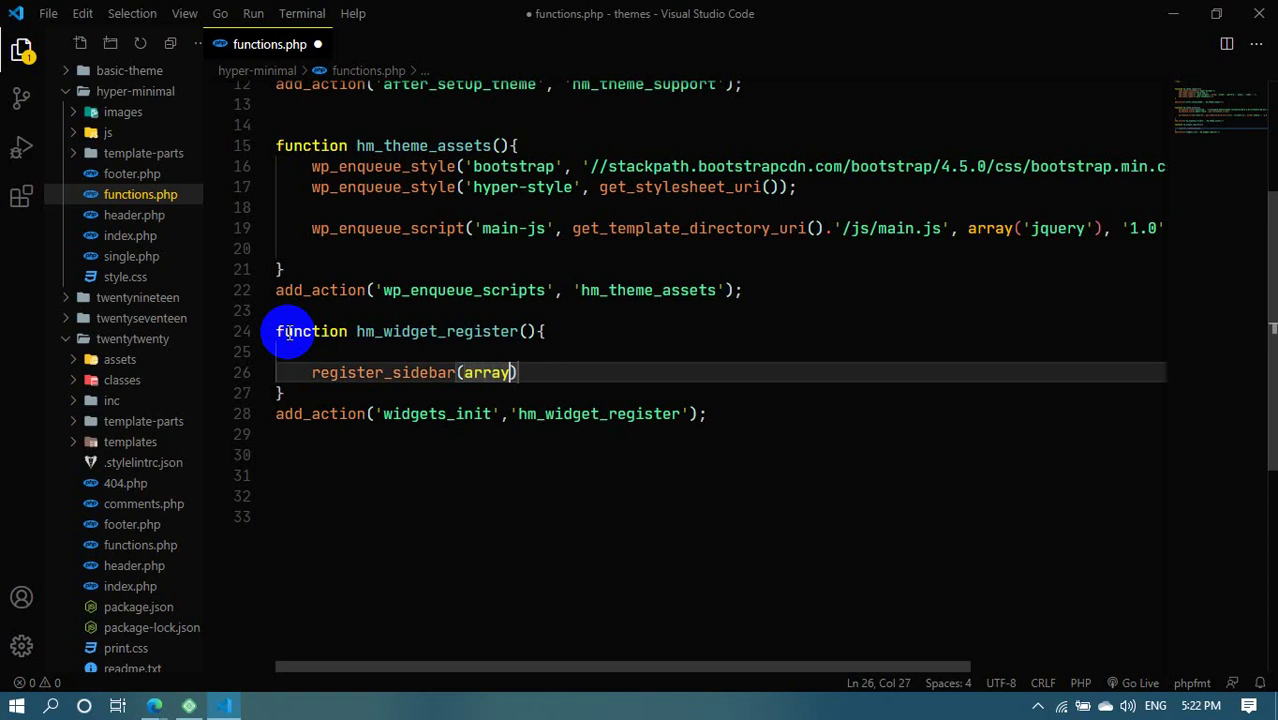
text(()
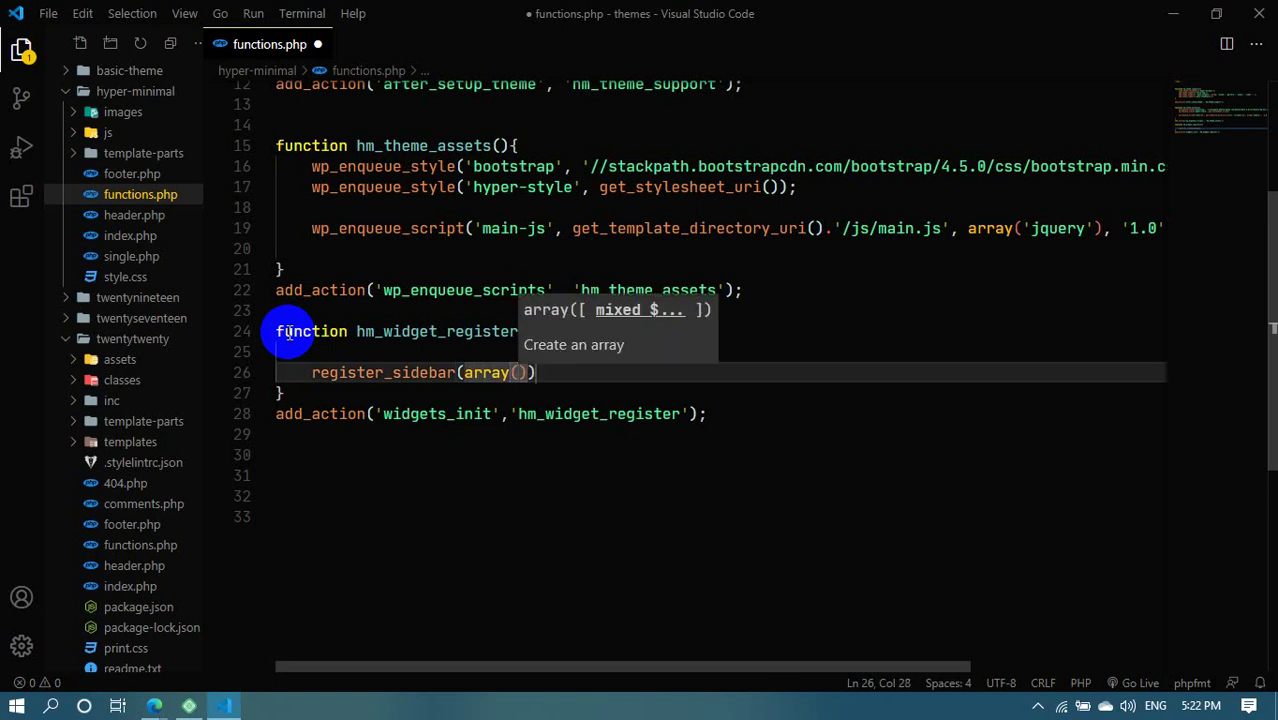
key(Return)
key(Return)
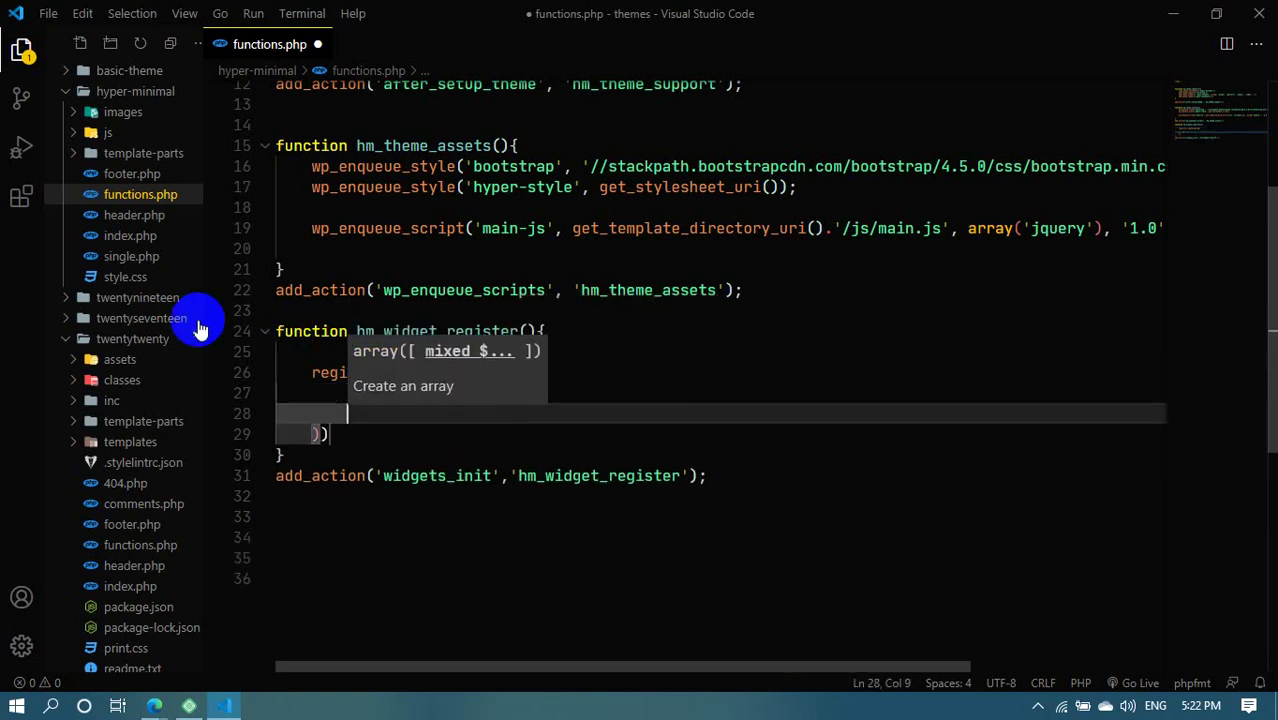
click(300, 393)
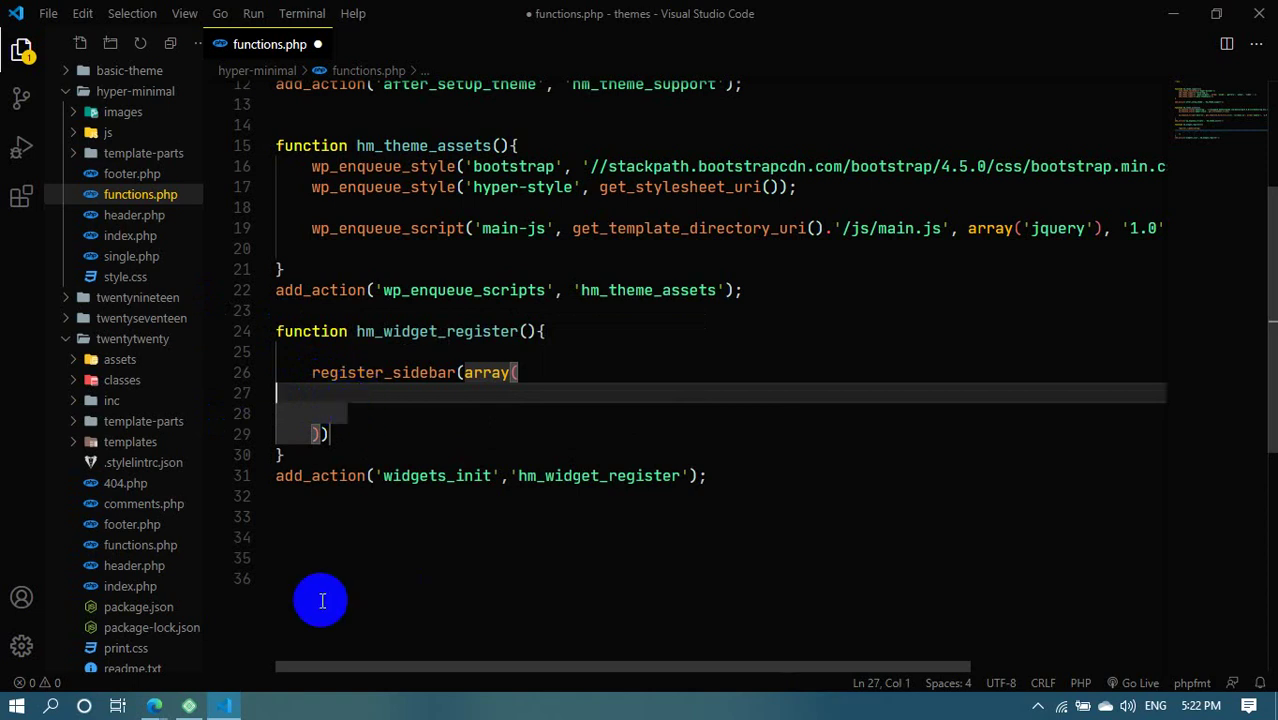
Switch to the browser and close the open WordPress developer reference pages, keeping the comments_template Google search
mouse_move(155, 706)
click(165, 615)
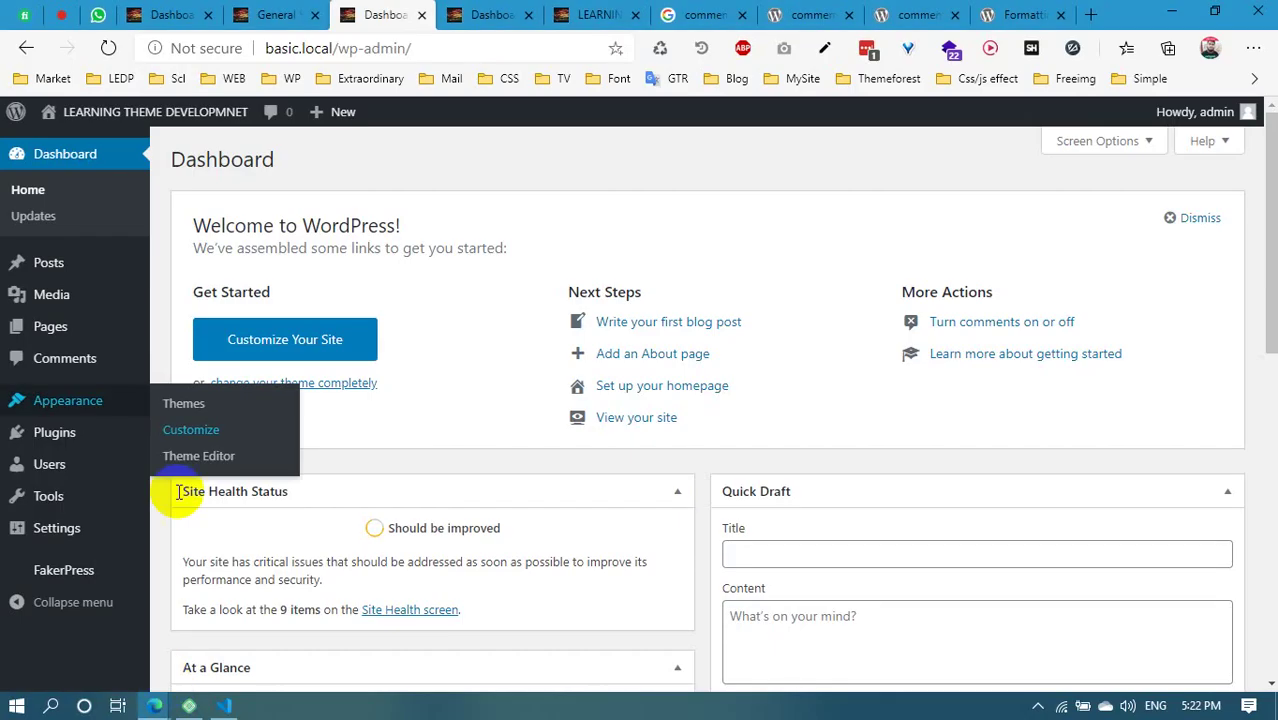
click(884, 14)
click(1061, 15)
click(1061, 15)
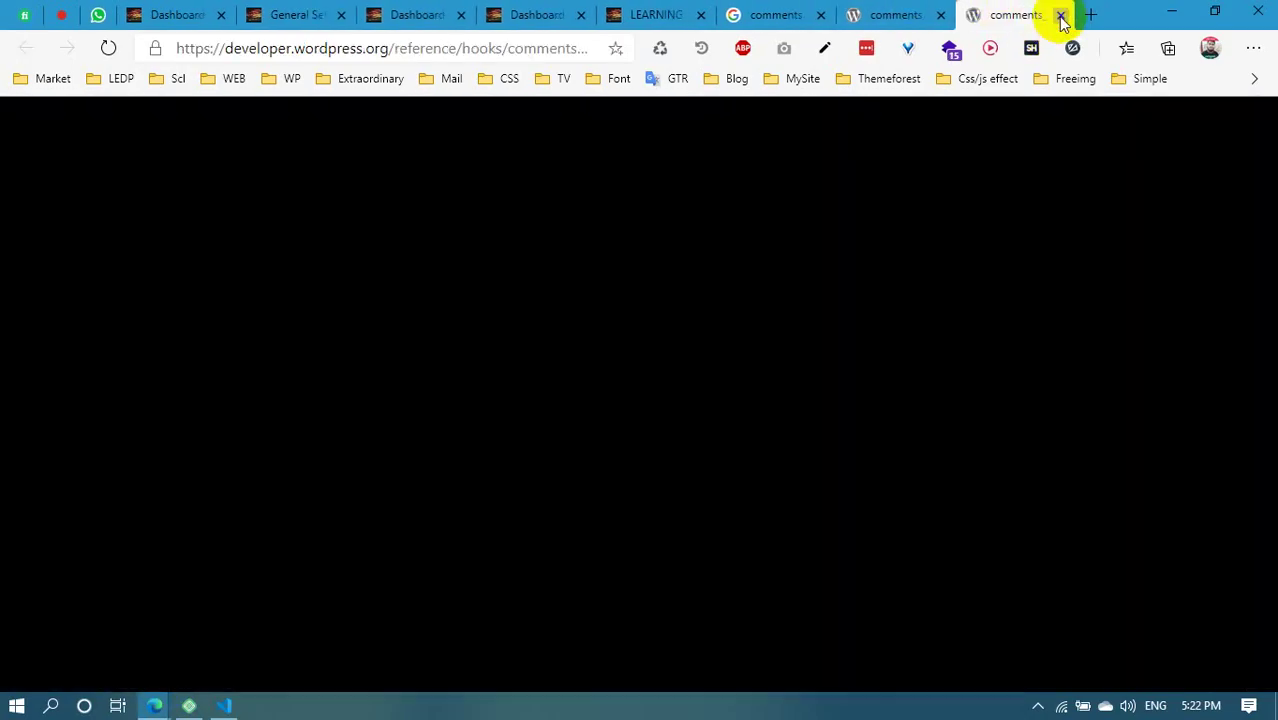
click(1061, 15)
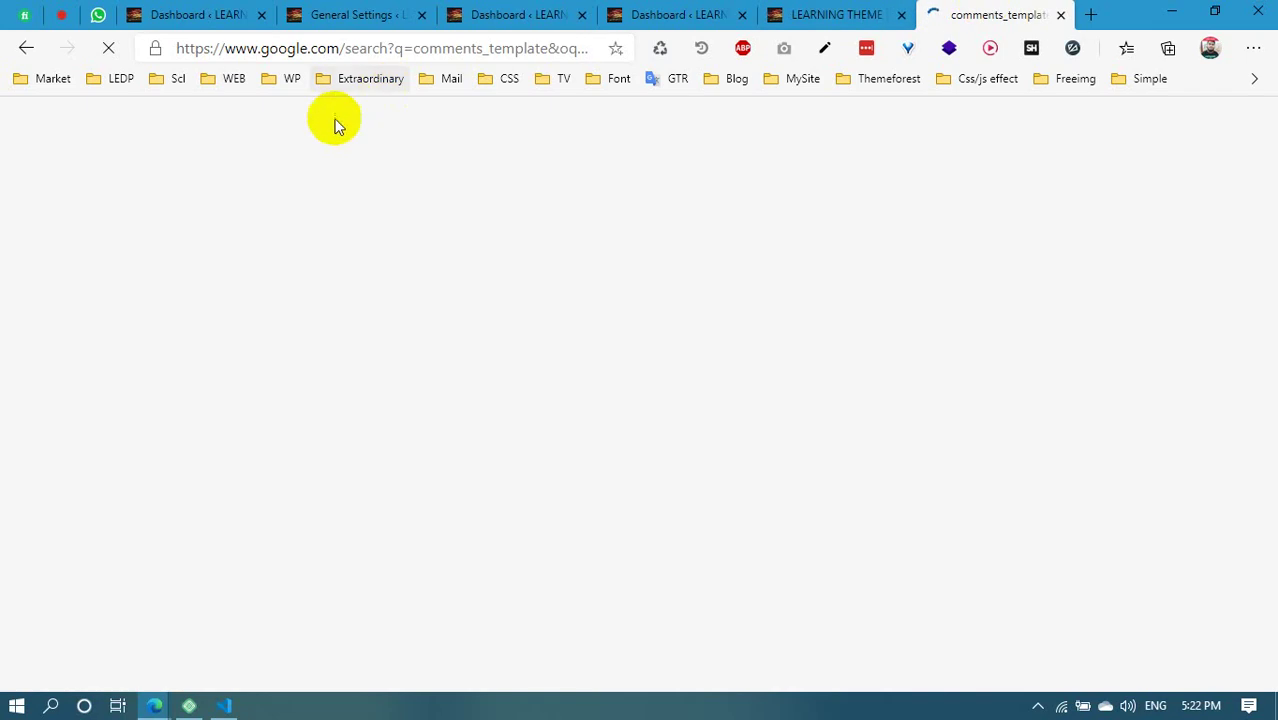
Replace the comments_template query and search Google for register_sidebar
click(386, 145)
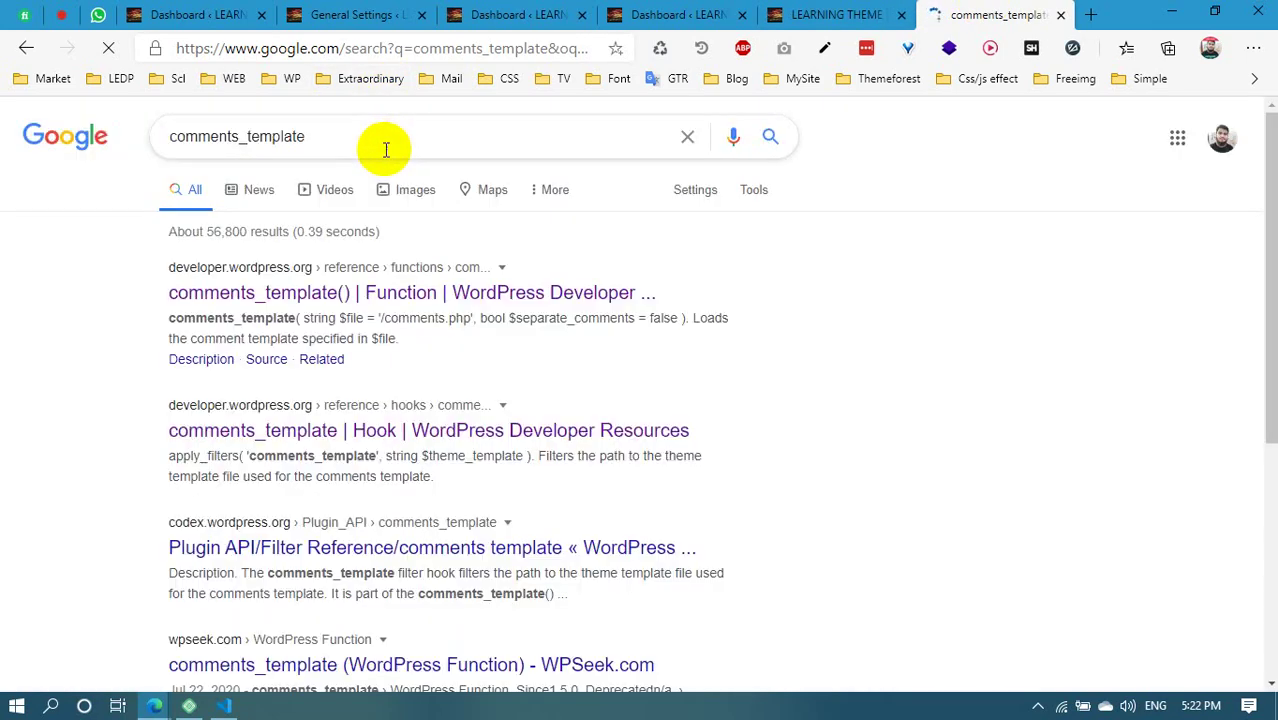
double_click(151, 134)
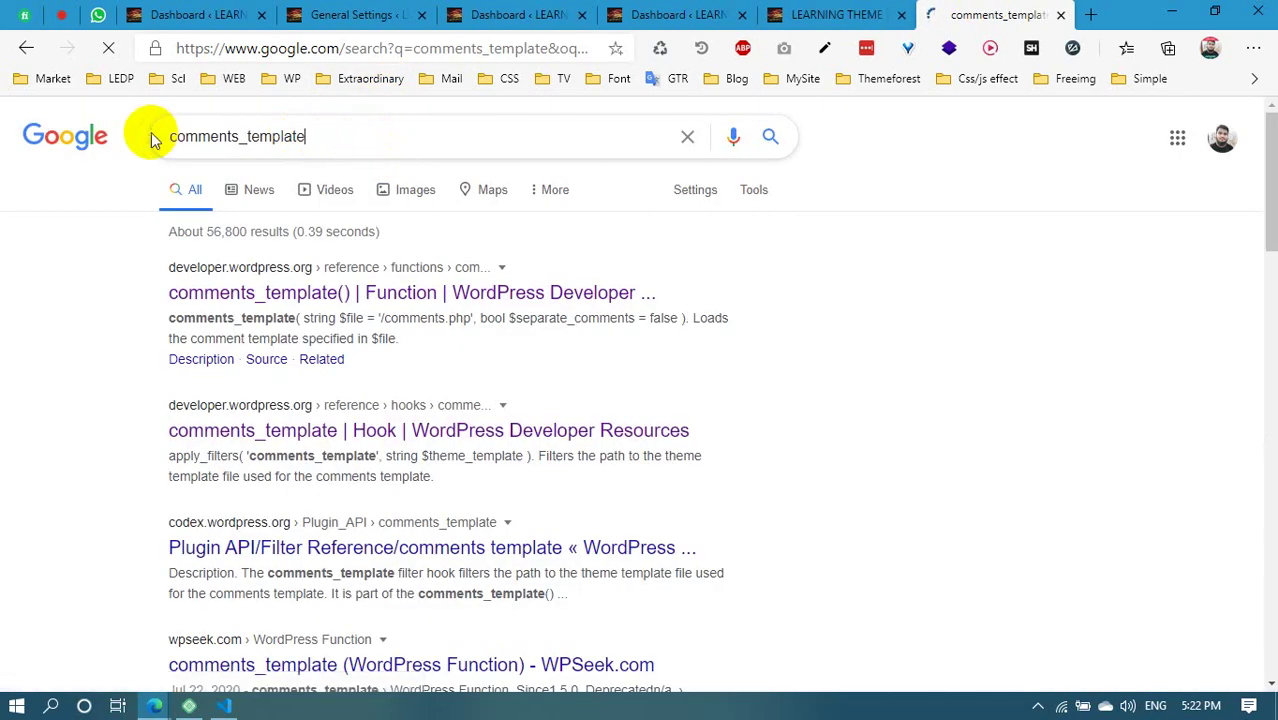
text(reg)
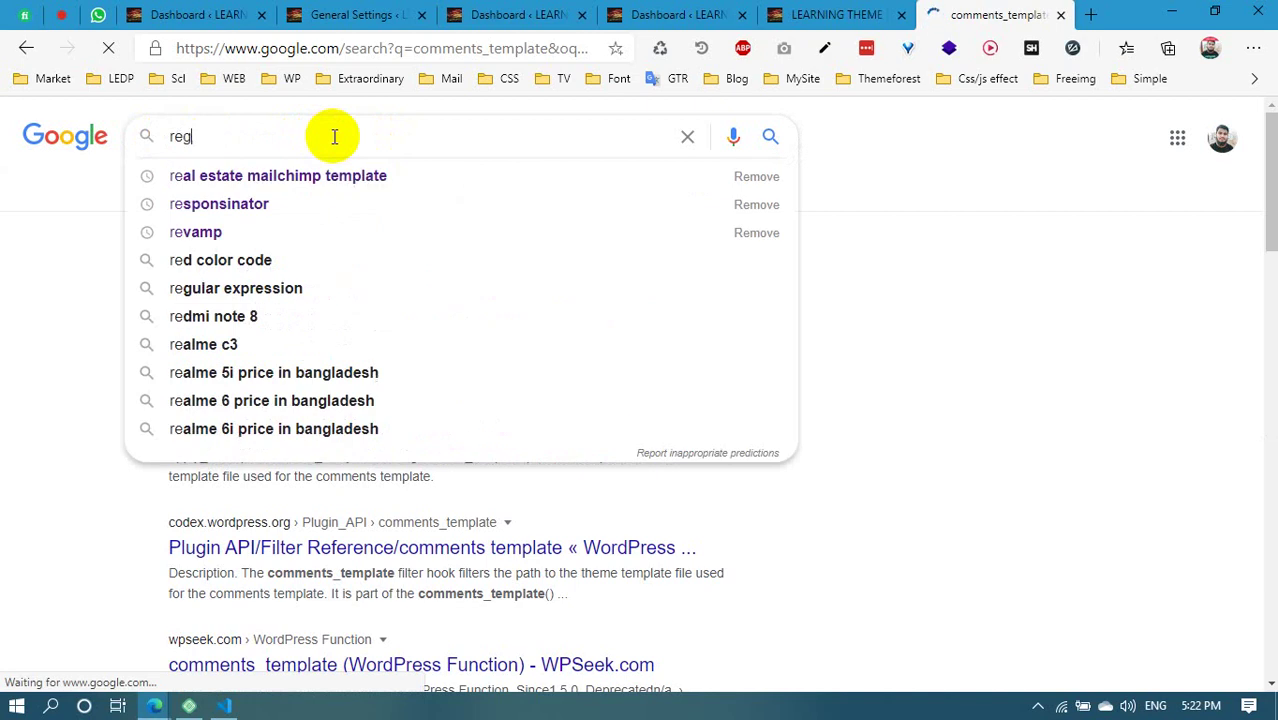
key(ctrl+z)
text(ister)
key(BackSpace)
key(BackSpace)
key(BackSpace)
key(BackSpace)
key(BackSpace)
key(BackSpace)
key(BackSpace)
key(BackSpace)
key(BackSpace)
key(BackSpace)
key(BackSpace)
key(BackSpace)
key(BackSpace)
key(BackSpace)
key(BackSpace)
key(BackSpace)
key(BackSpace)
key(BackSpace)
key(BackSpace)
key(BackSpace)
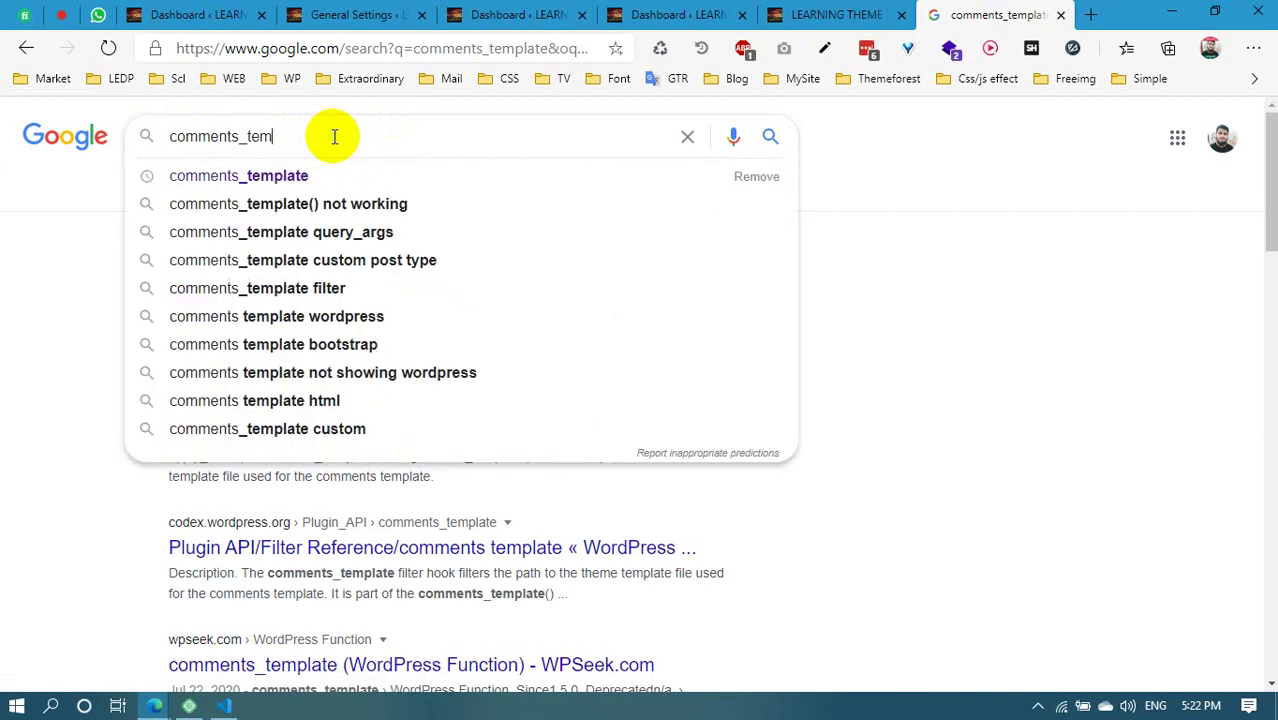
text(reg)
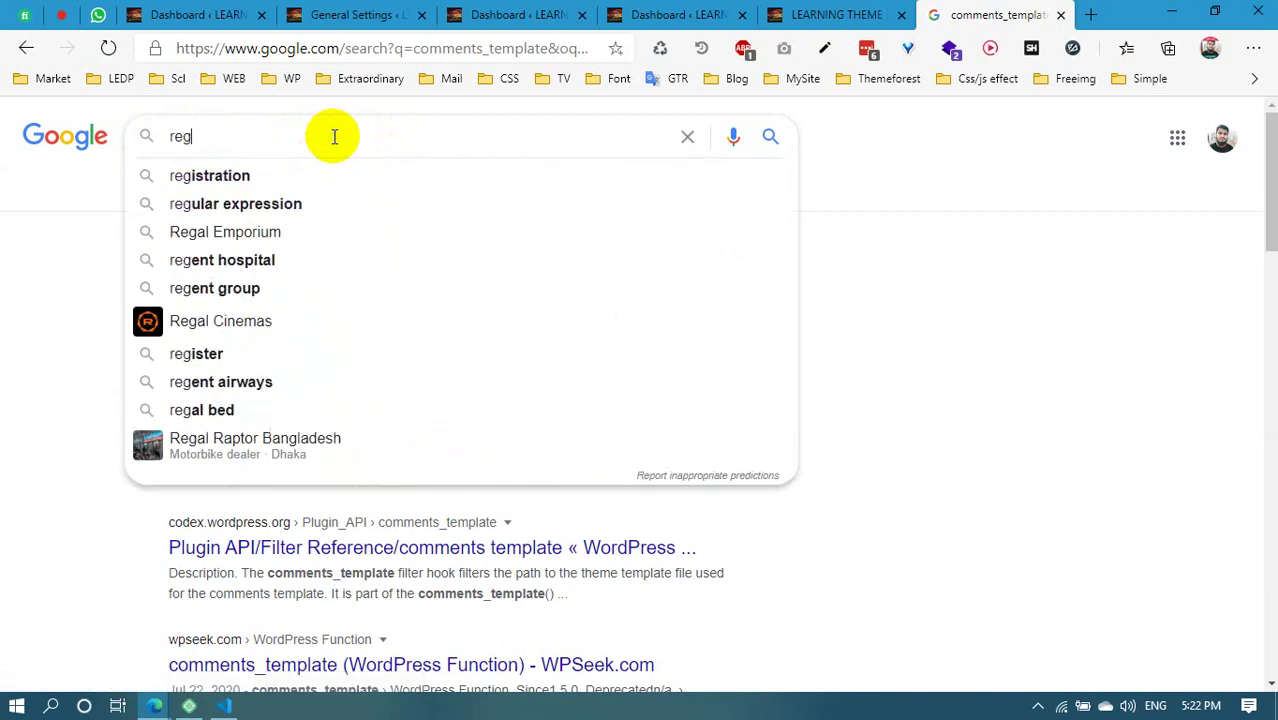
text(ister)
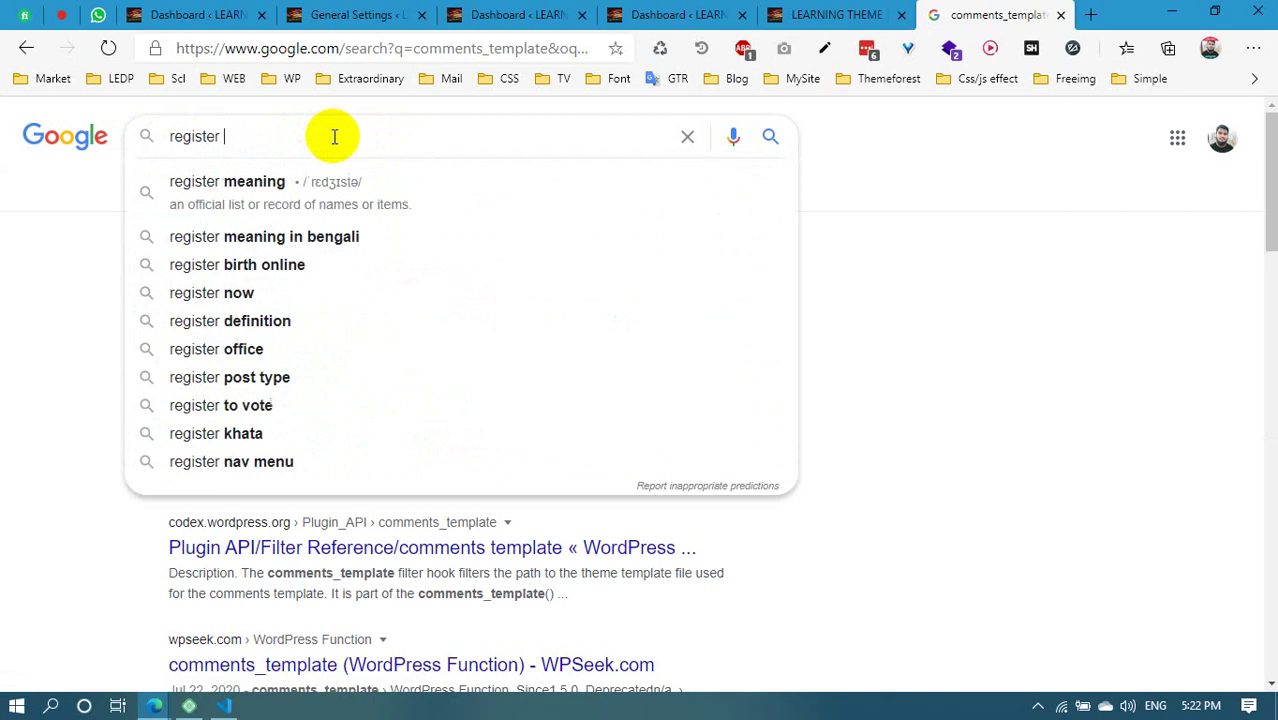
key(BackSpace)
text(_s)
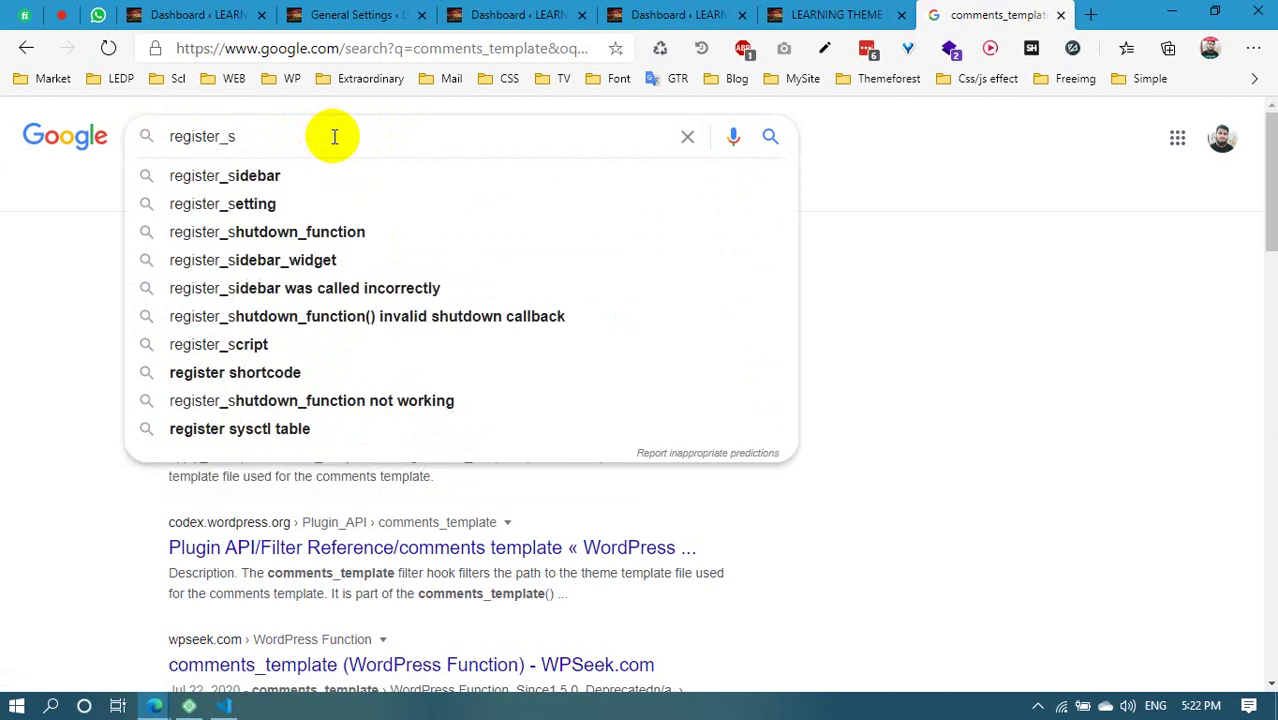
key(Down)
key(Return)
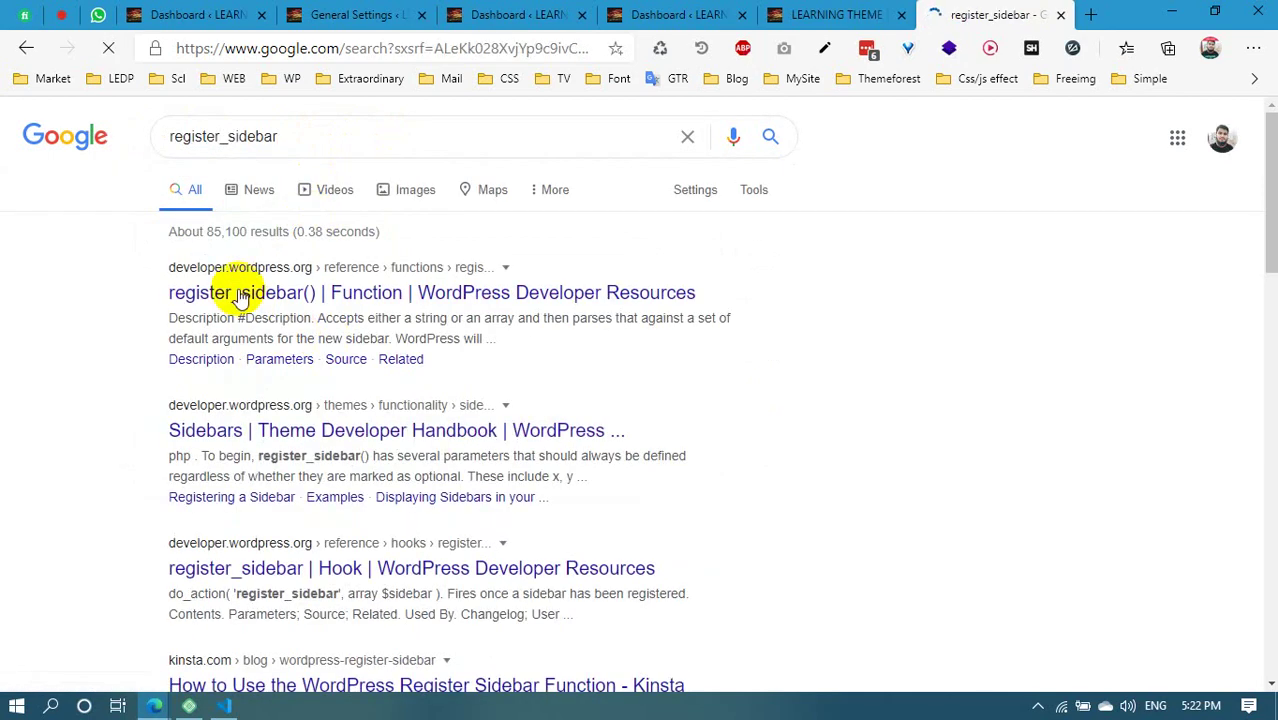
Open the register_sidebar() function page of WordPress Developer Resources in a new tab and bring it to the front
right_click(240, 296)
click(297, 314)
click(1005, 12)
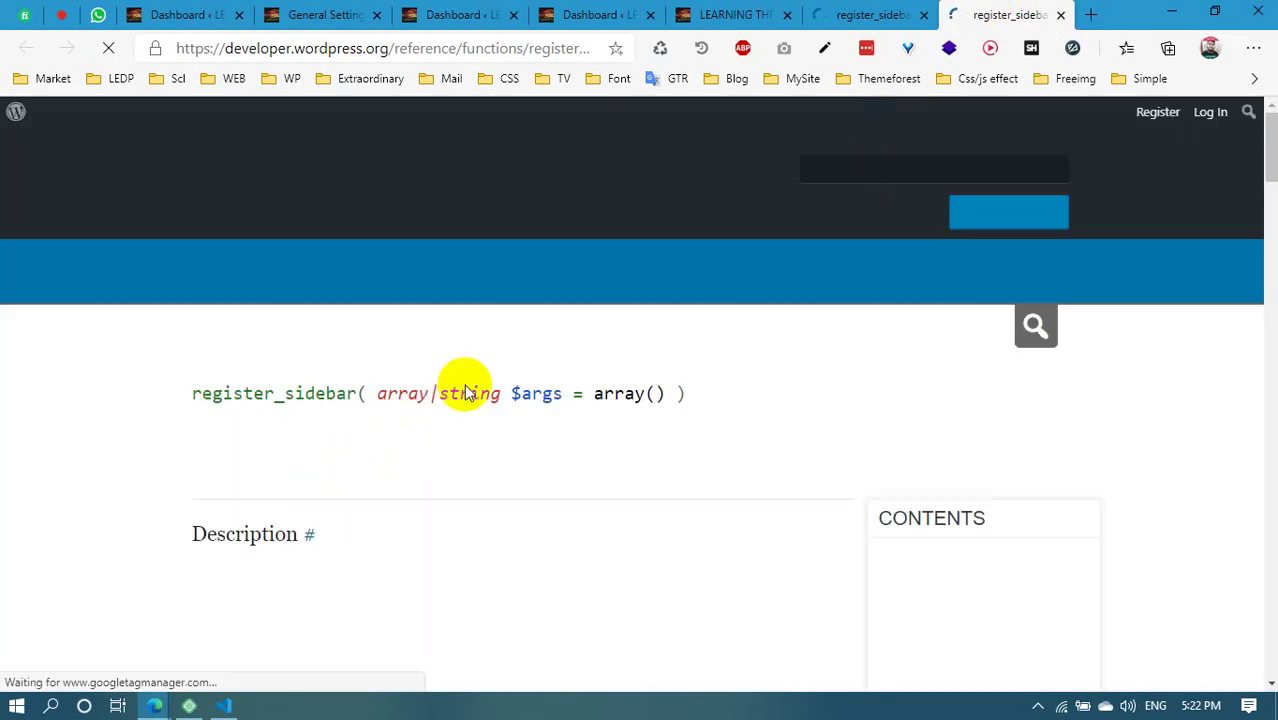
Examine the $args parameters of register_sidebar(), from 'name', 'id' and 'description' through 'before_title' and 'after_title'
scroll(414, 408, down, 7)
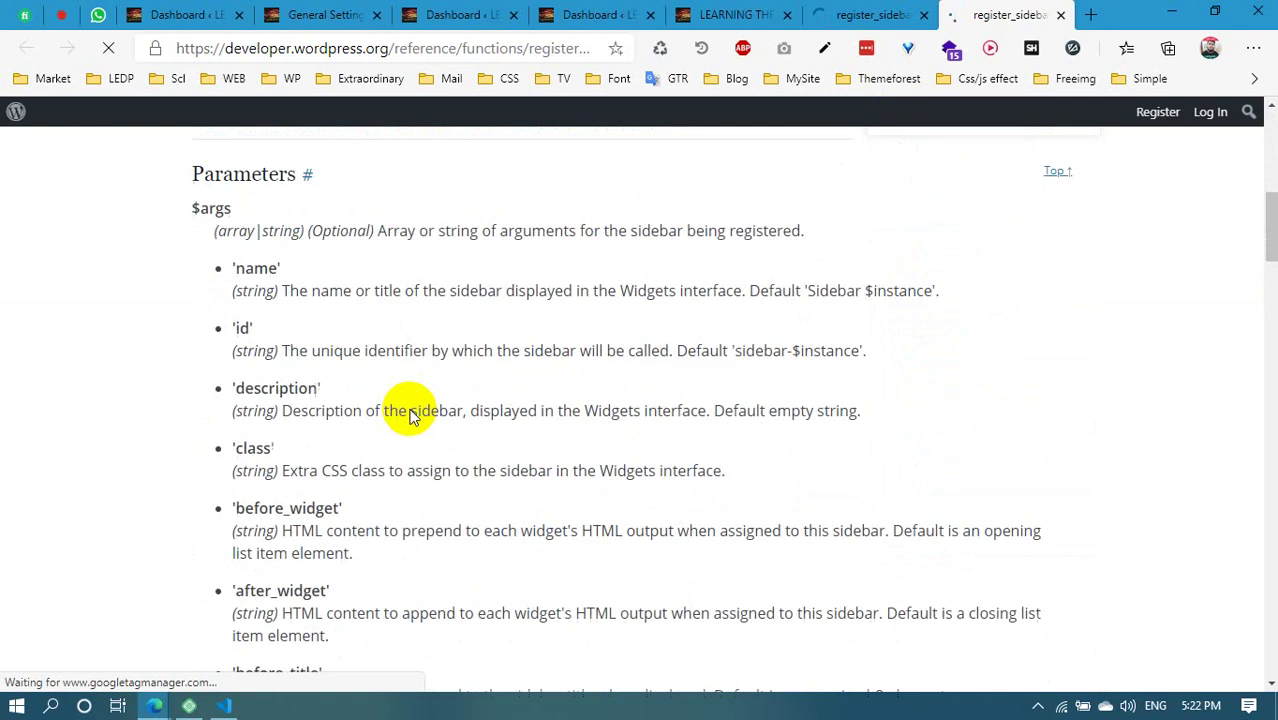
click(224, 245)
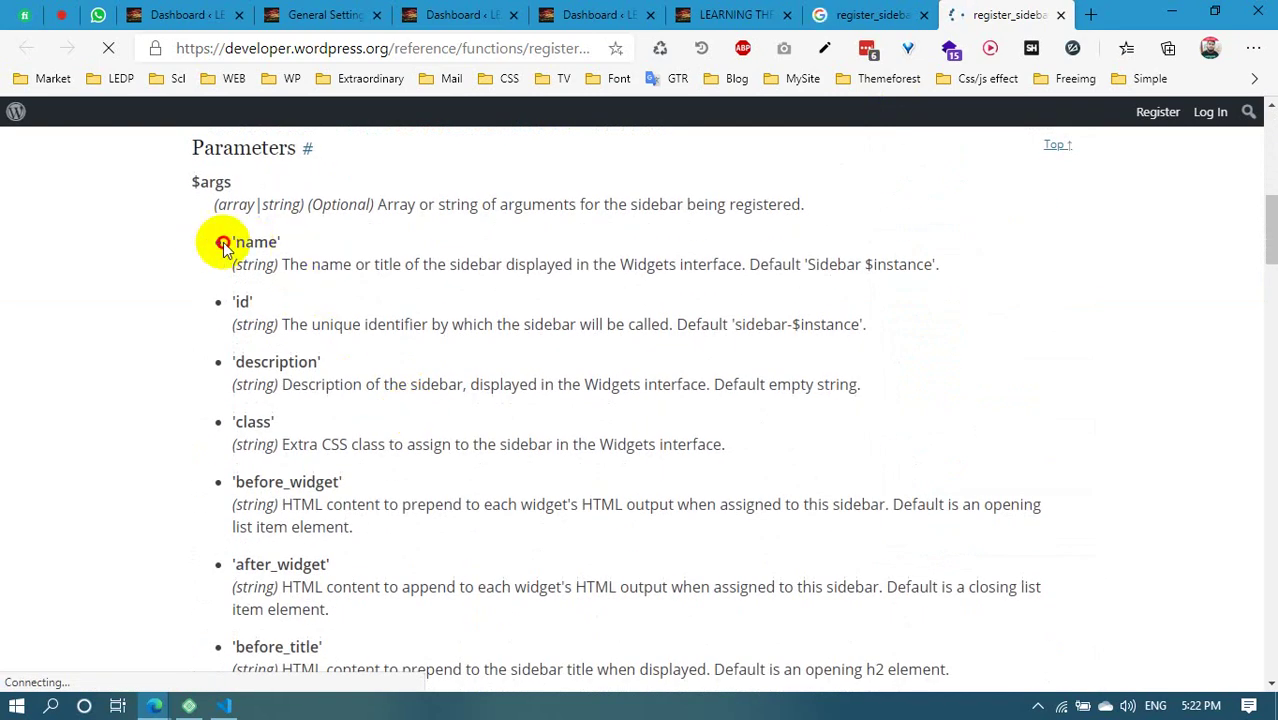
drag(229, 302, 277, 306)
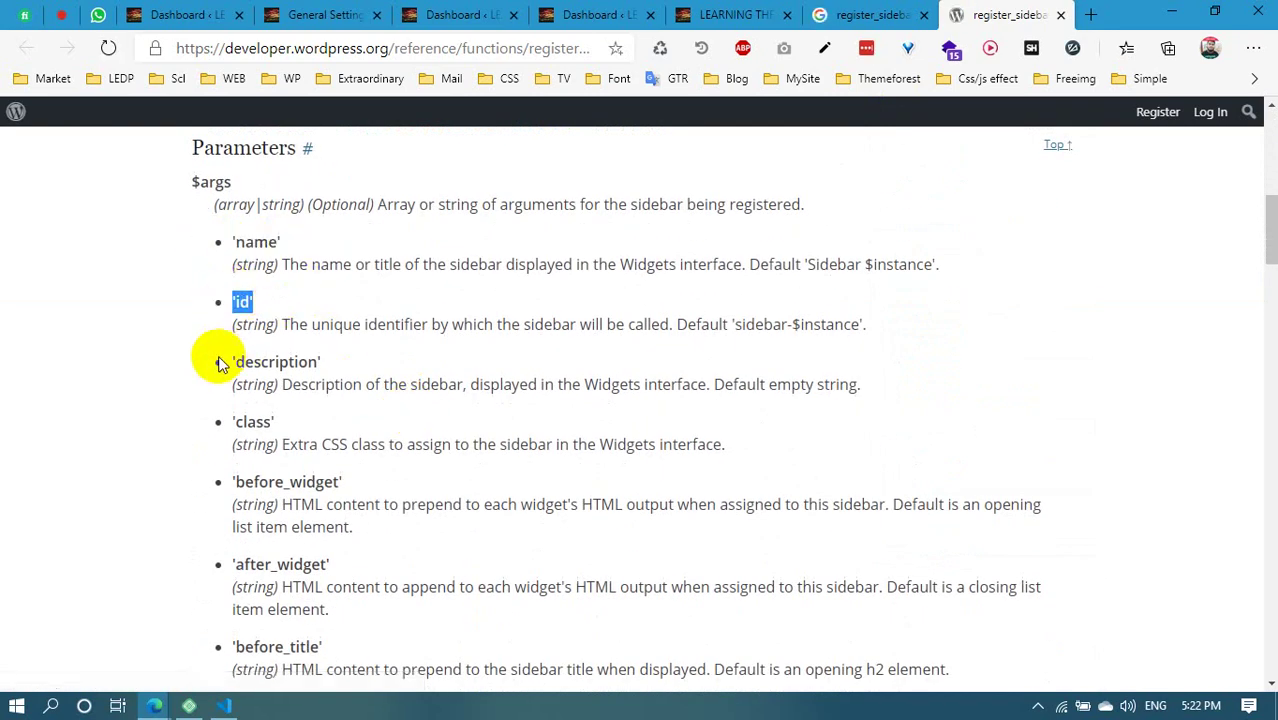
drag(230, 362, 300, 351)
drag(230, 422, 276, 424)
click(239, 487)
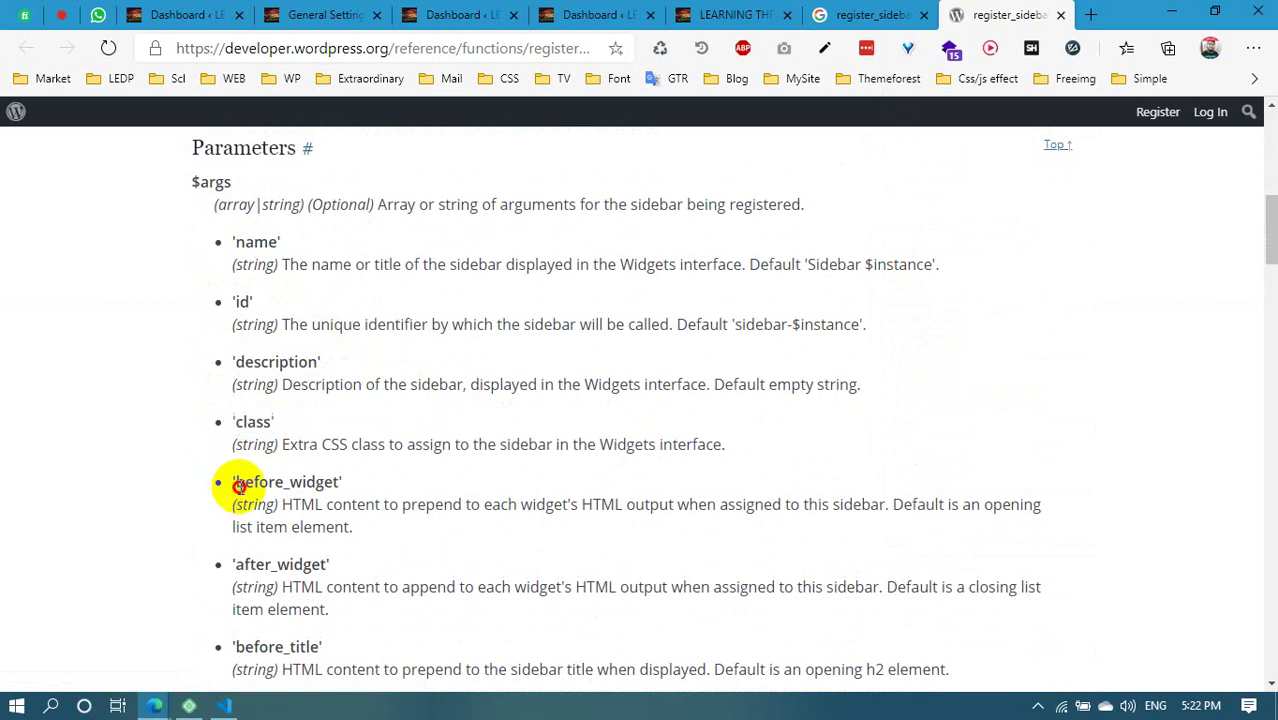
drag(239, 487, 337, 482)
scroll(365, 420, down, 2)
drag(235, 468, 340, 487)
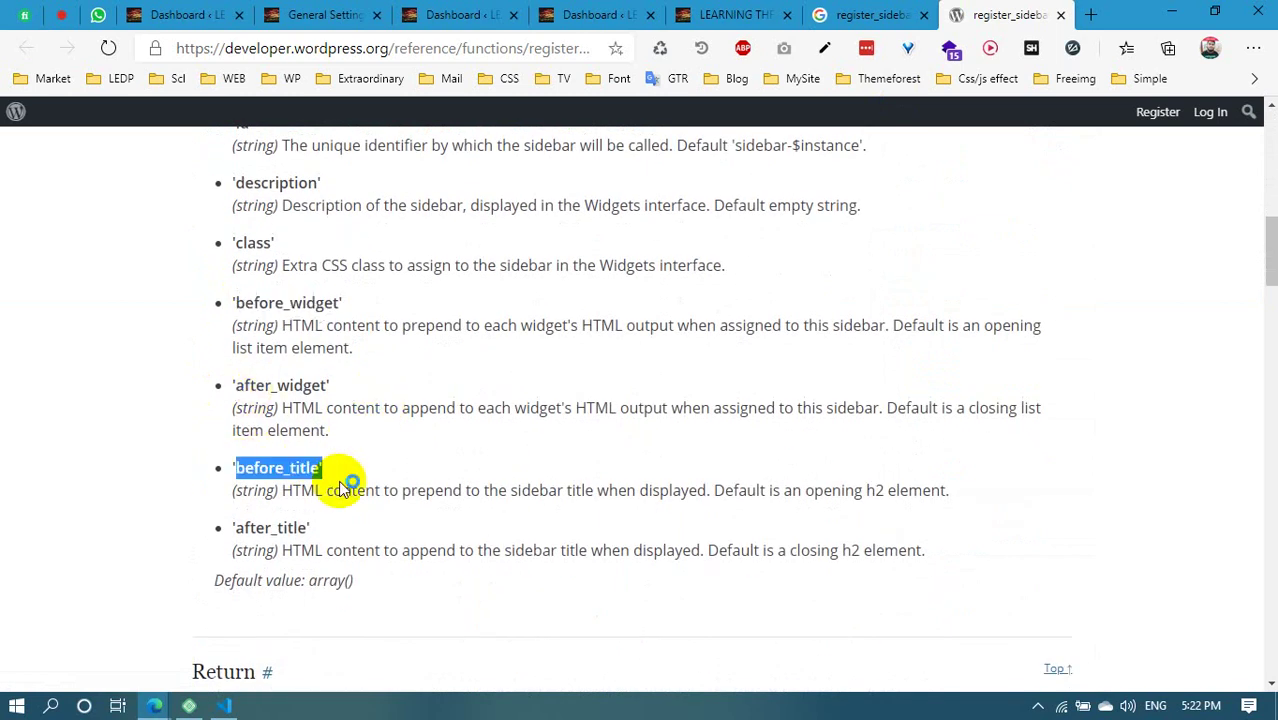
drag(234, 528, 308, 528)
scroll(275, 320, up, 2)
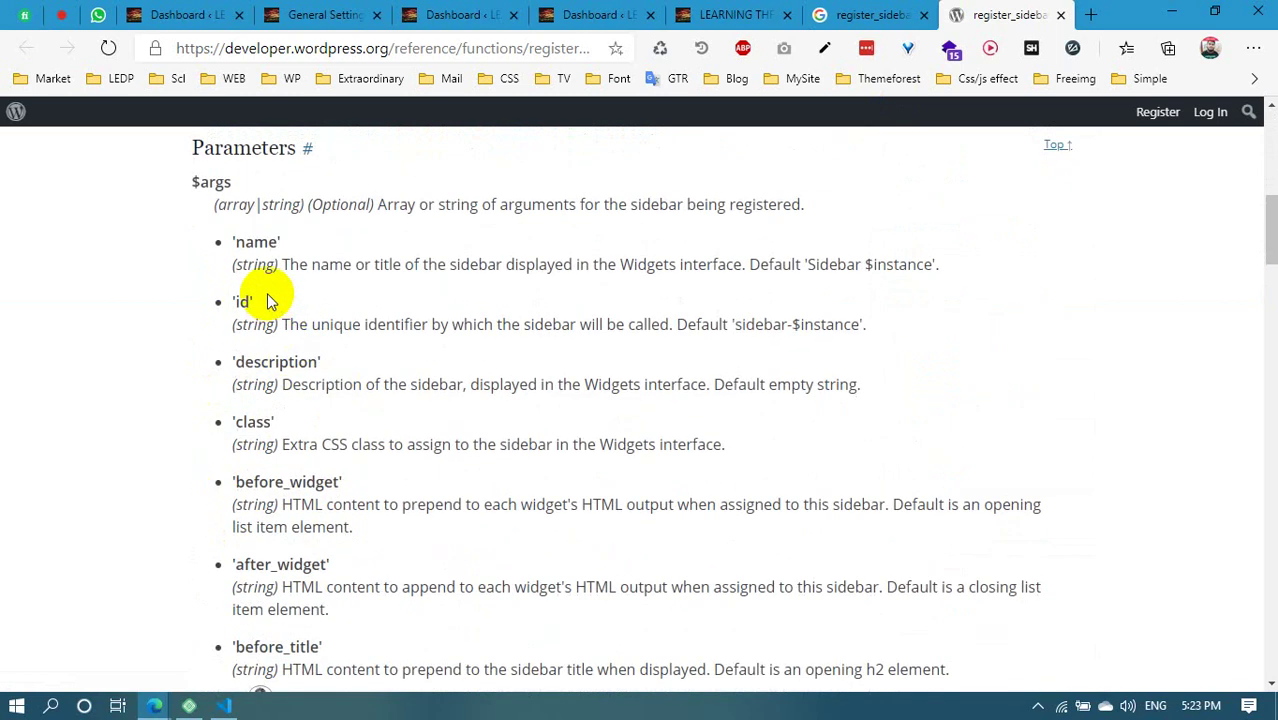
drag(281, 242, 226, 242)
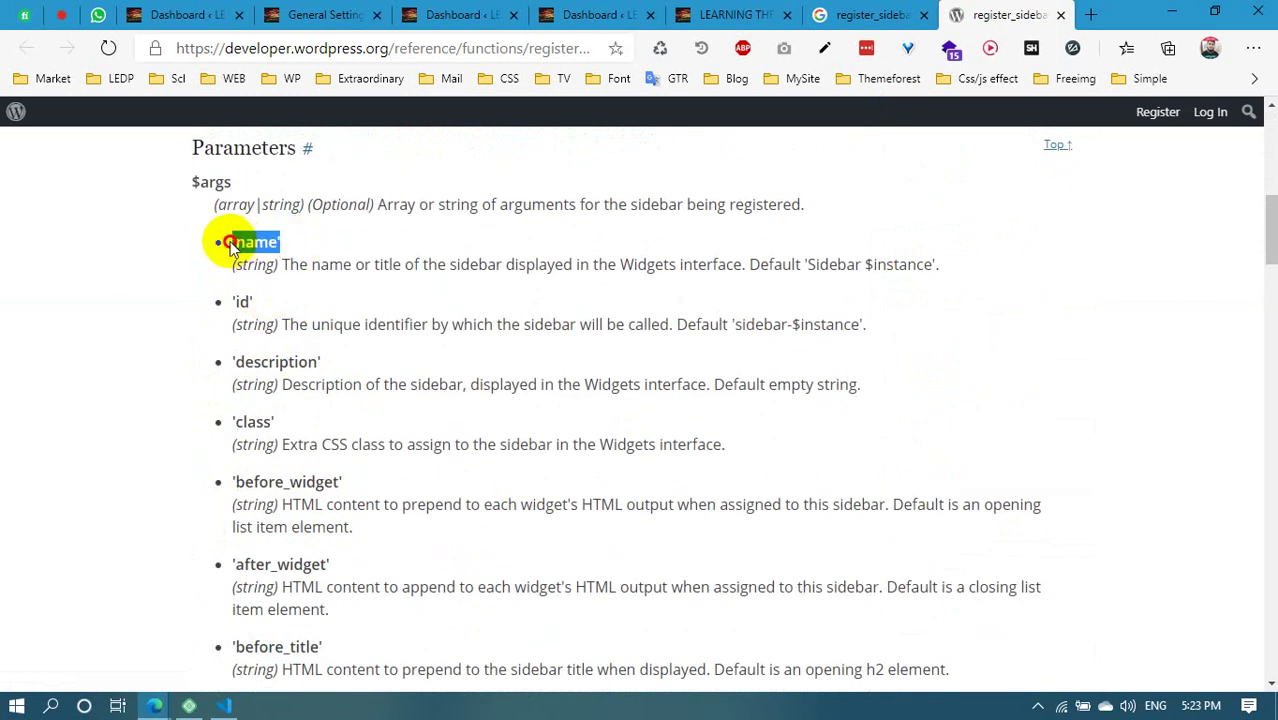
Switch to Visual Studio Code and add the entry 'name' => 'footer left', as the first line of the register_sidebar array
click(222, 706)
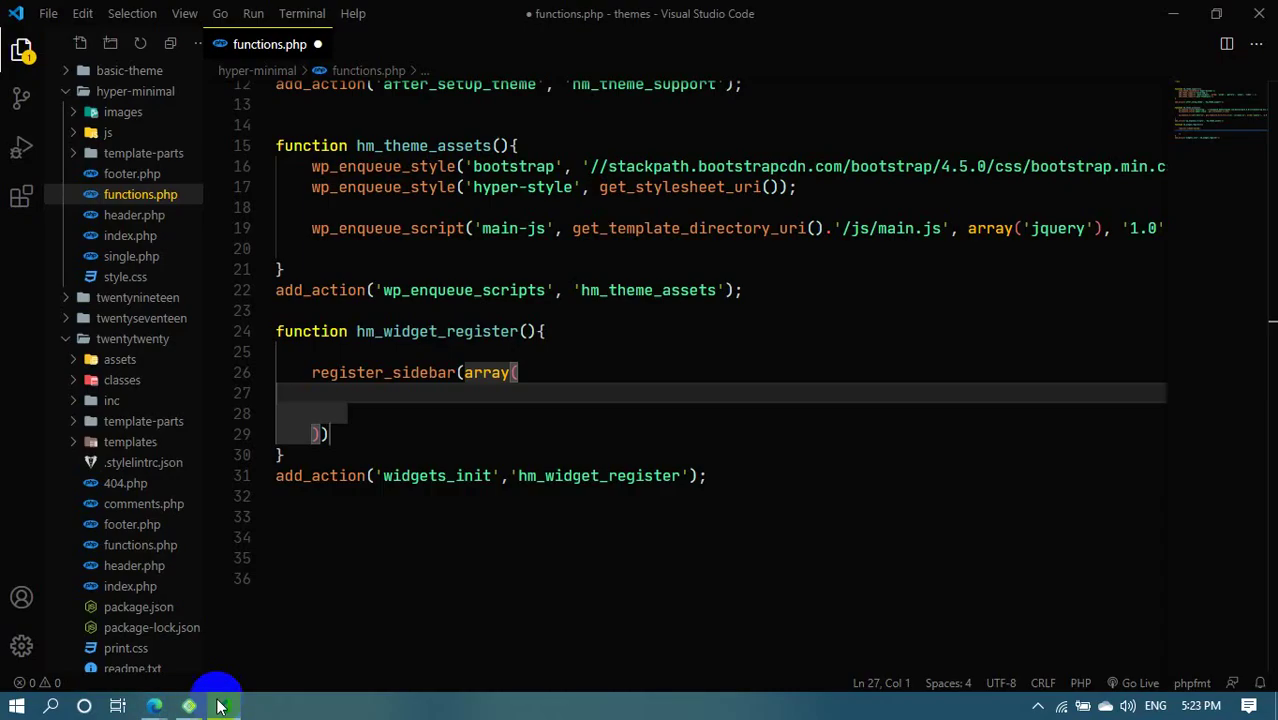
key(Down)
key(Down)
key(End)
click(364, 396)
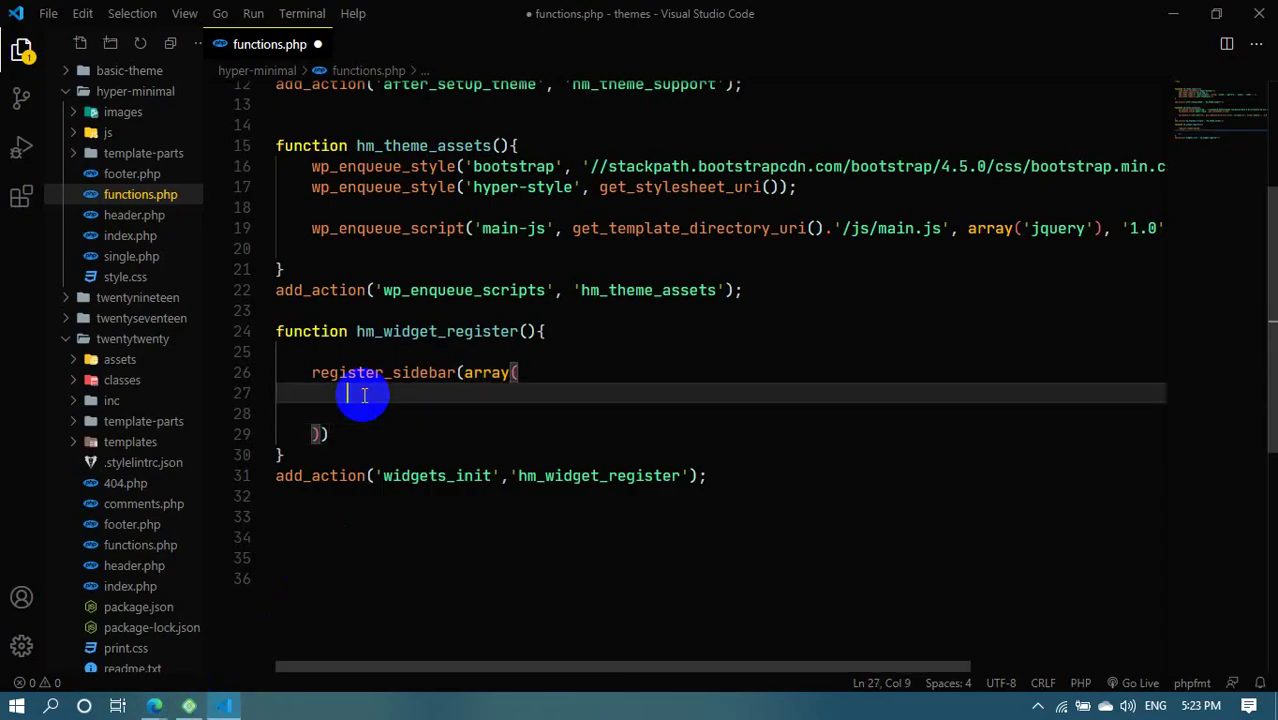
text(')
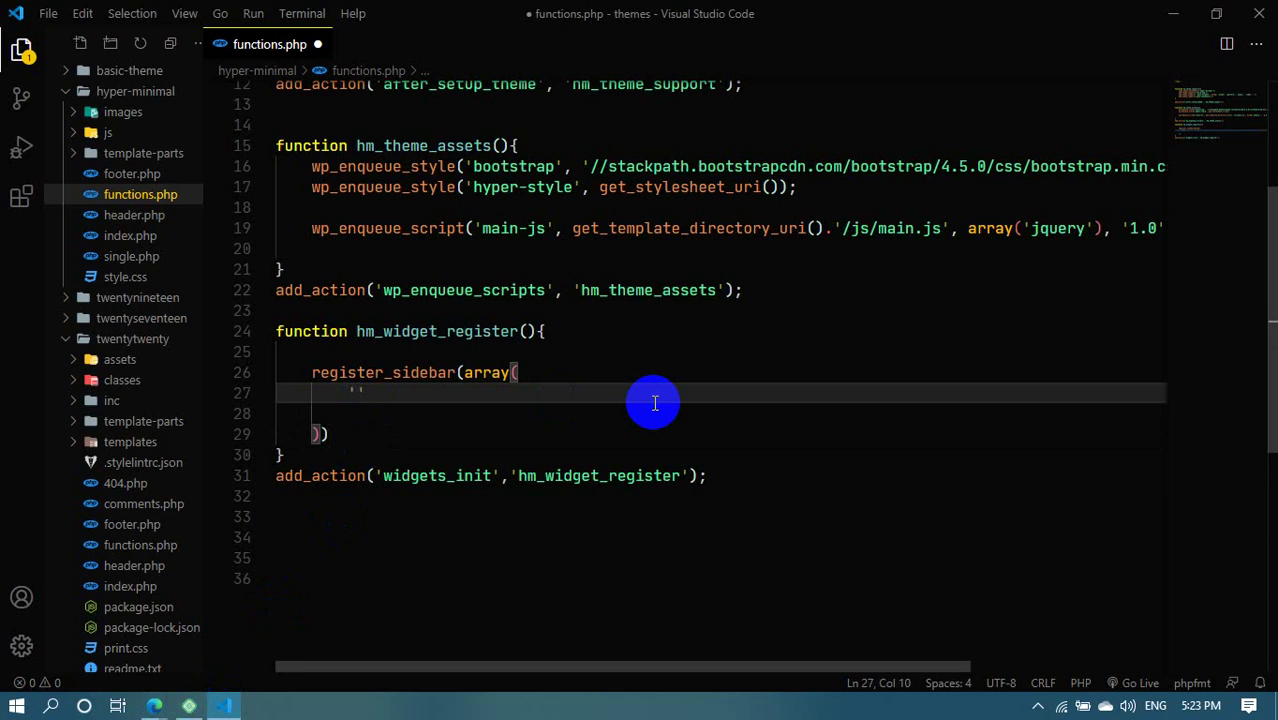
text(name' => 'fotter)
key(BackSpace)
key(BackSpace)
key(BackSpace)
key(BackSpace)
text(oter)
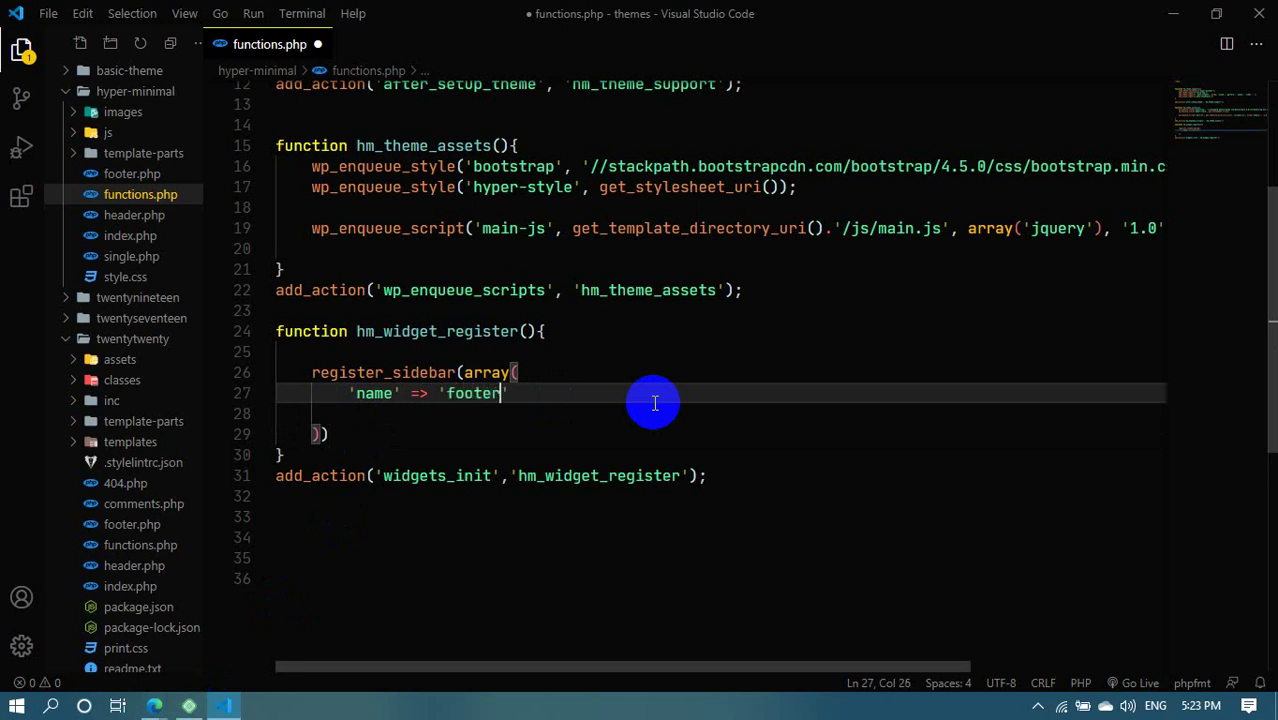
text( left',)
key(Return)
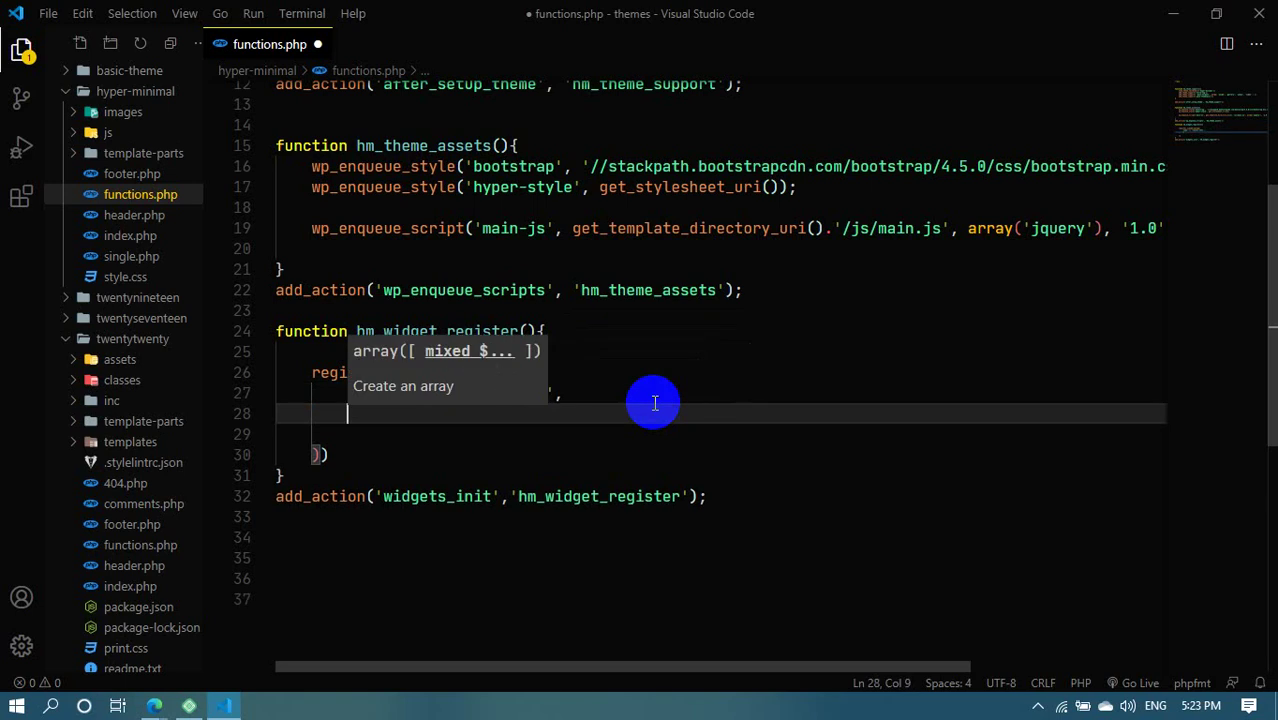
Add the entry 'id' => 'footer-left', below the name line in the register_sidebar array
text(')
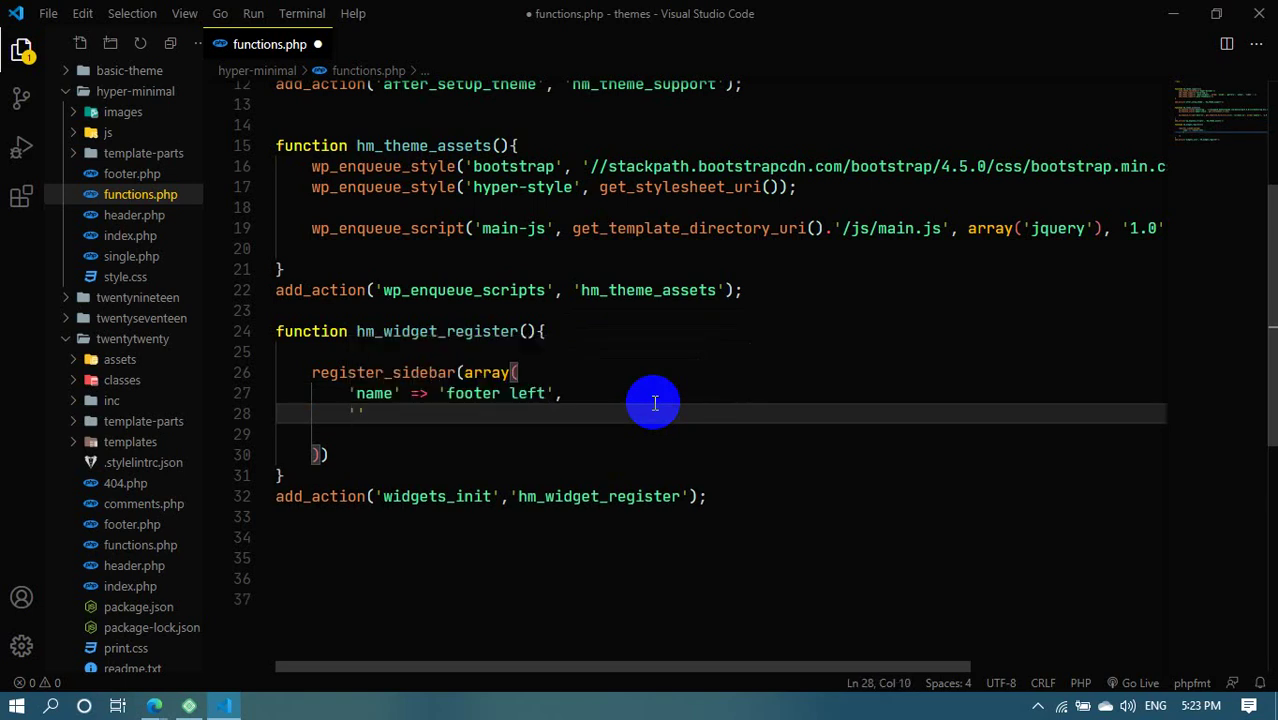
text(id)
key(Down)
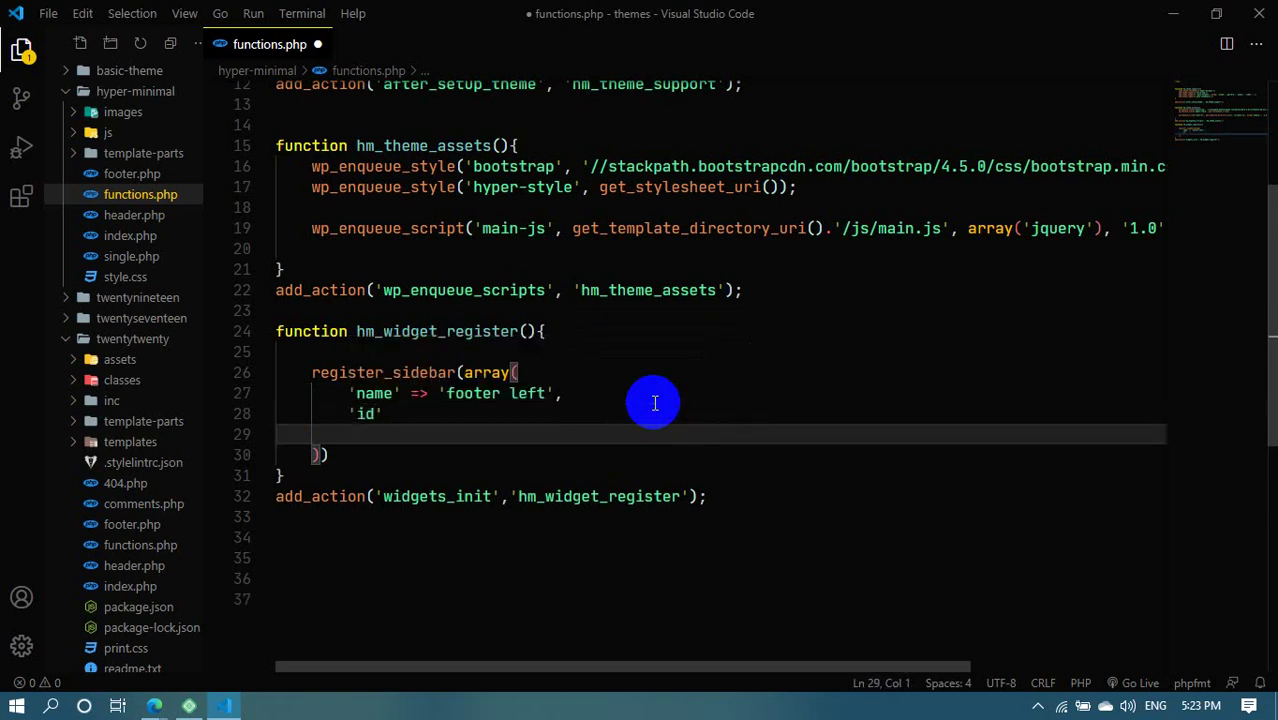
click(655, 403)
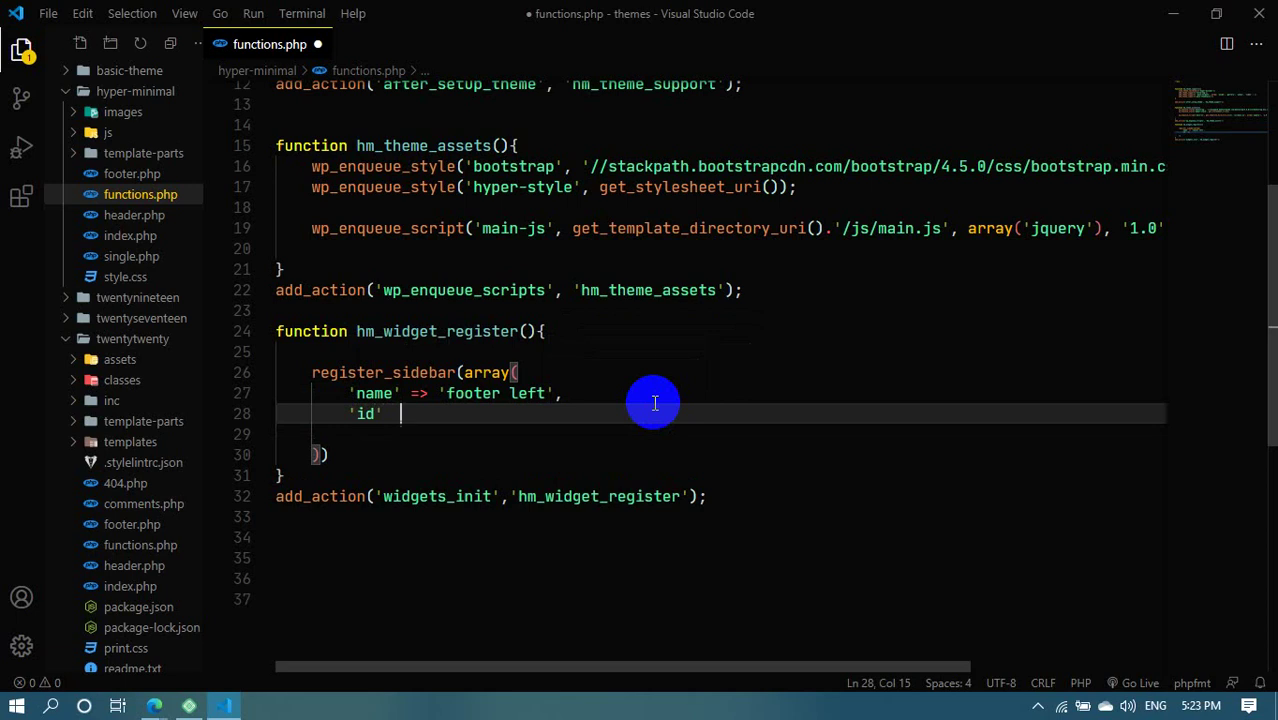
text(=)
text(> ')
text(footer-)
text(let)
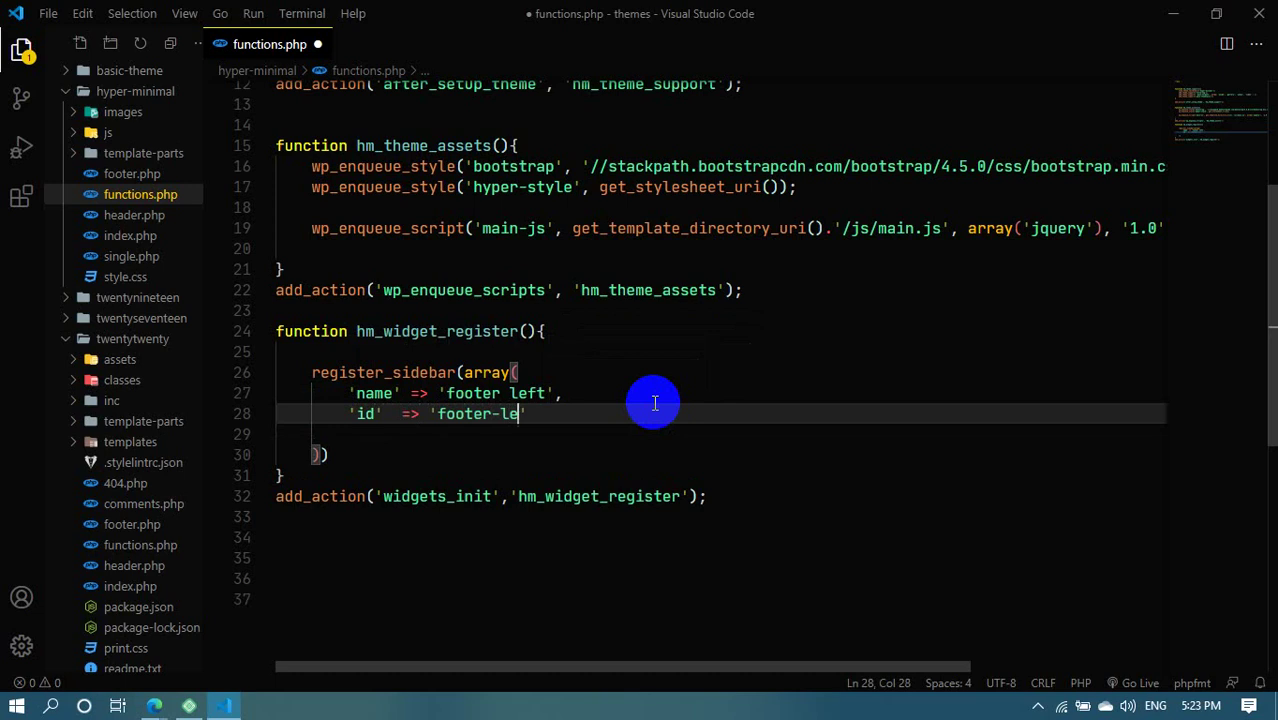
text(ft)
click(438, 416)
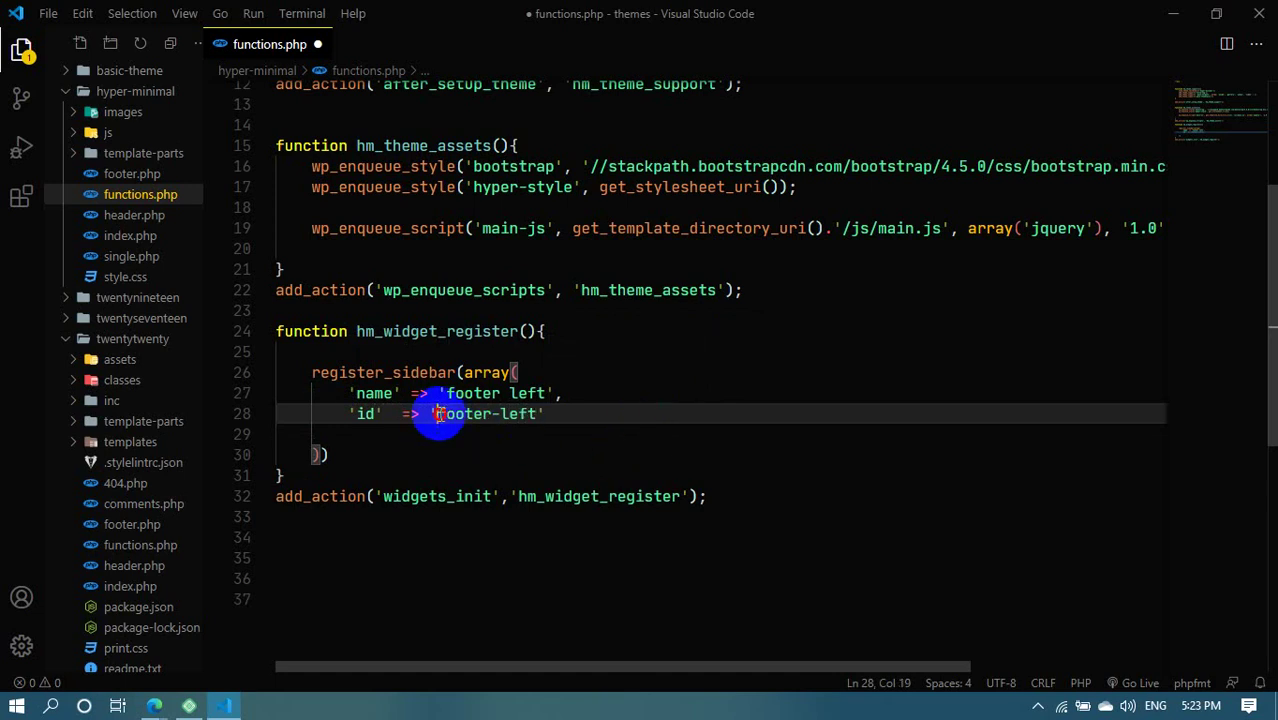
drag(438, 416, 493, 416)
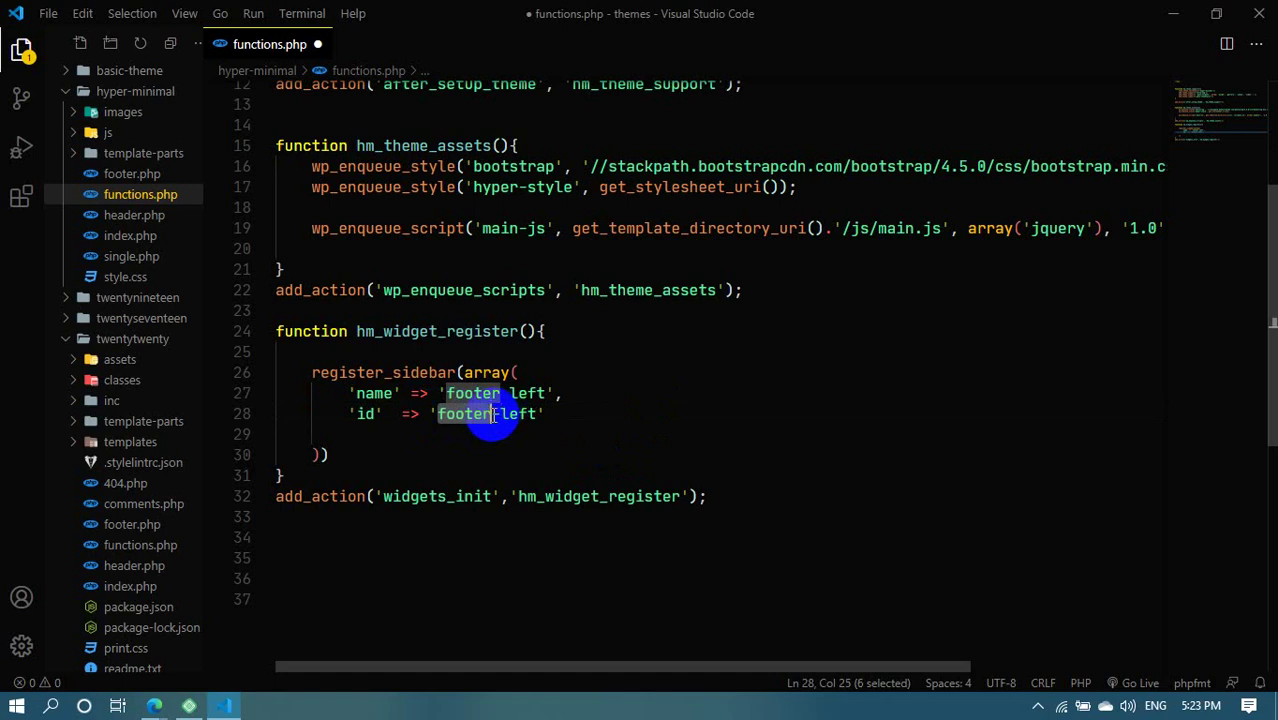
click(558, 416)
drag(440, 416, 493, 416)
click(523, 414)
click(546, 414)
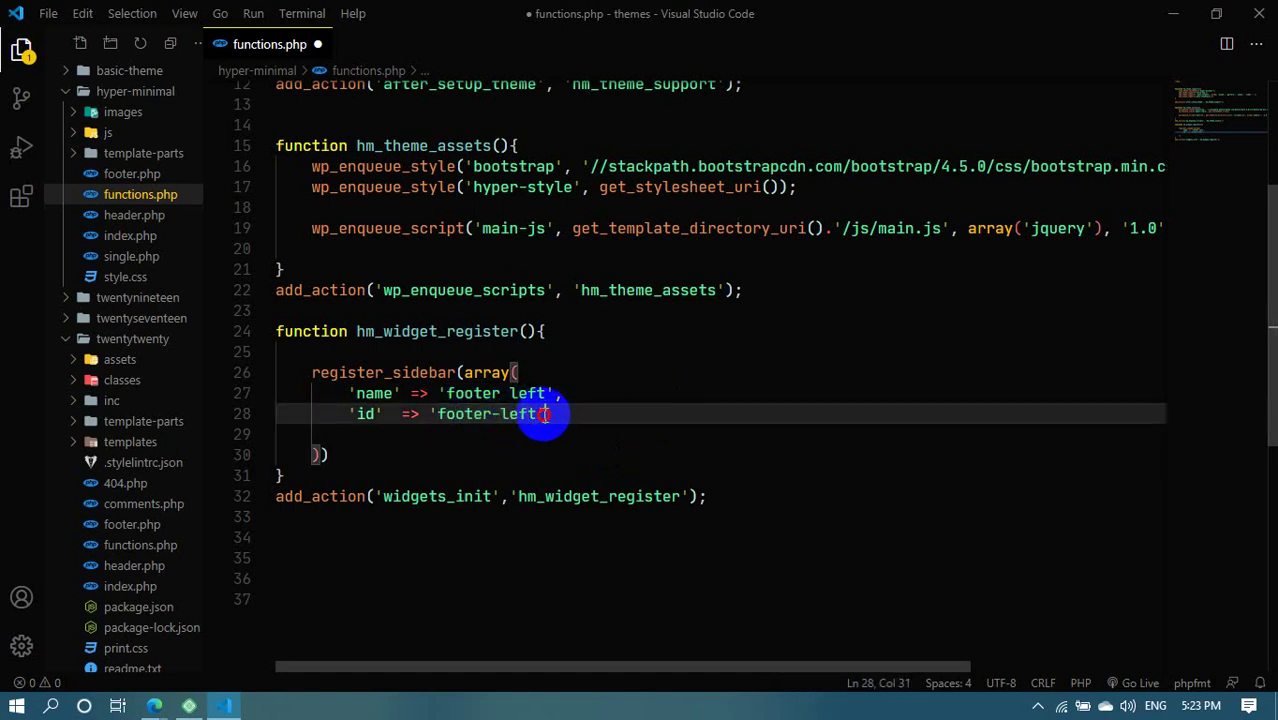
text(,)
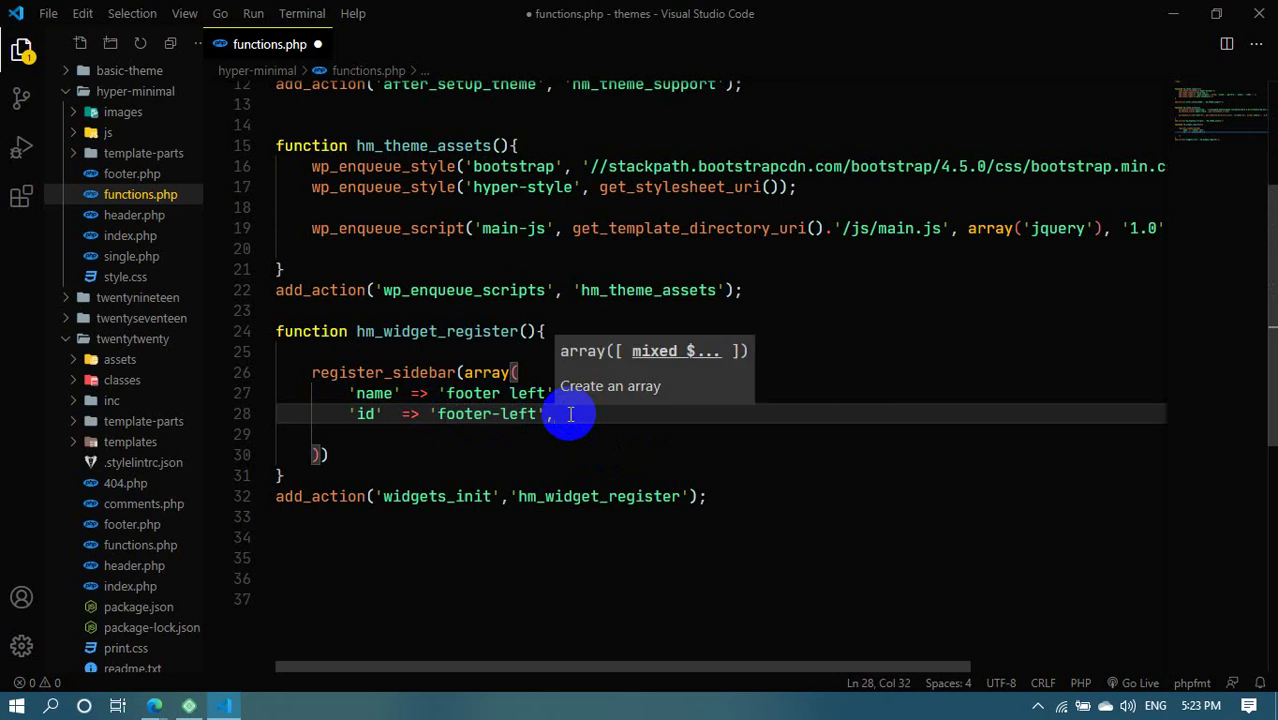
Add the entry 'description' => __('Footer Left Widget') below the id line of the register_sidebar array
key(Return)
text('des)
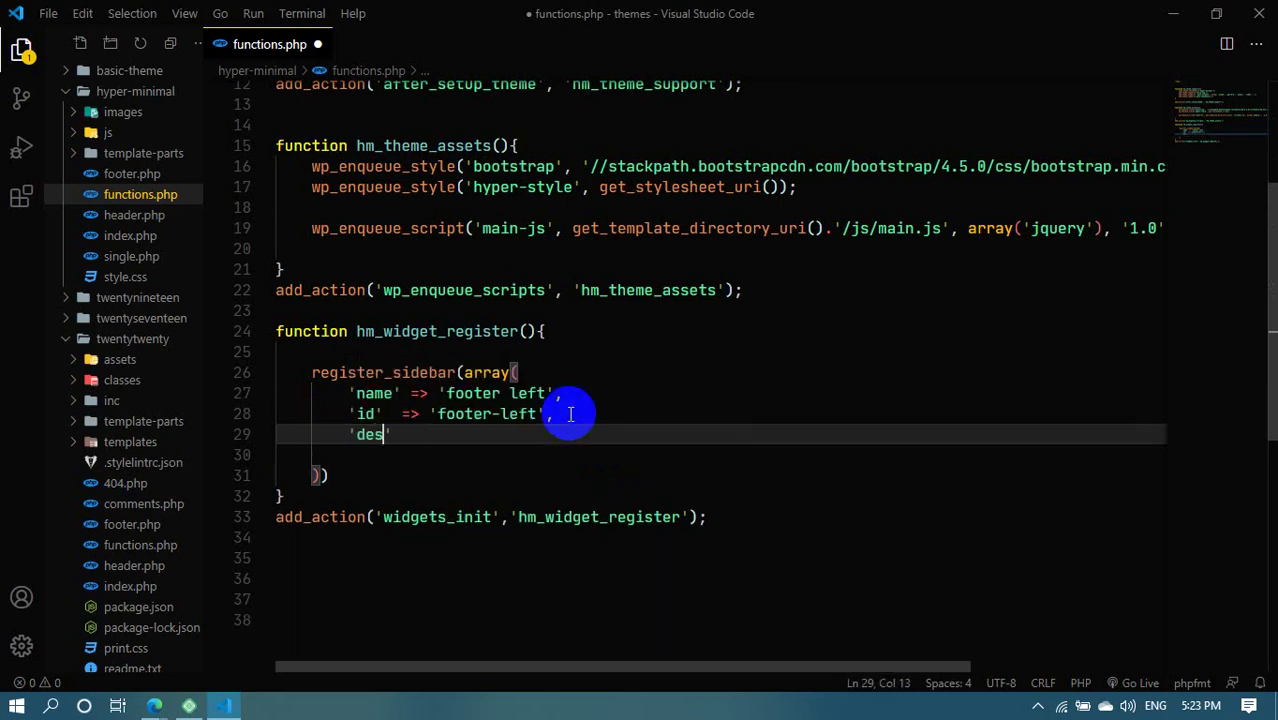
text(c)
text(__)
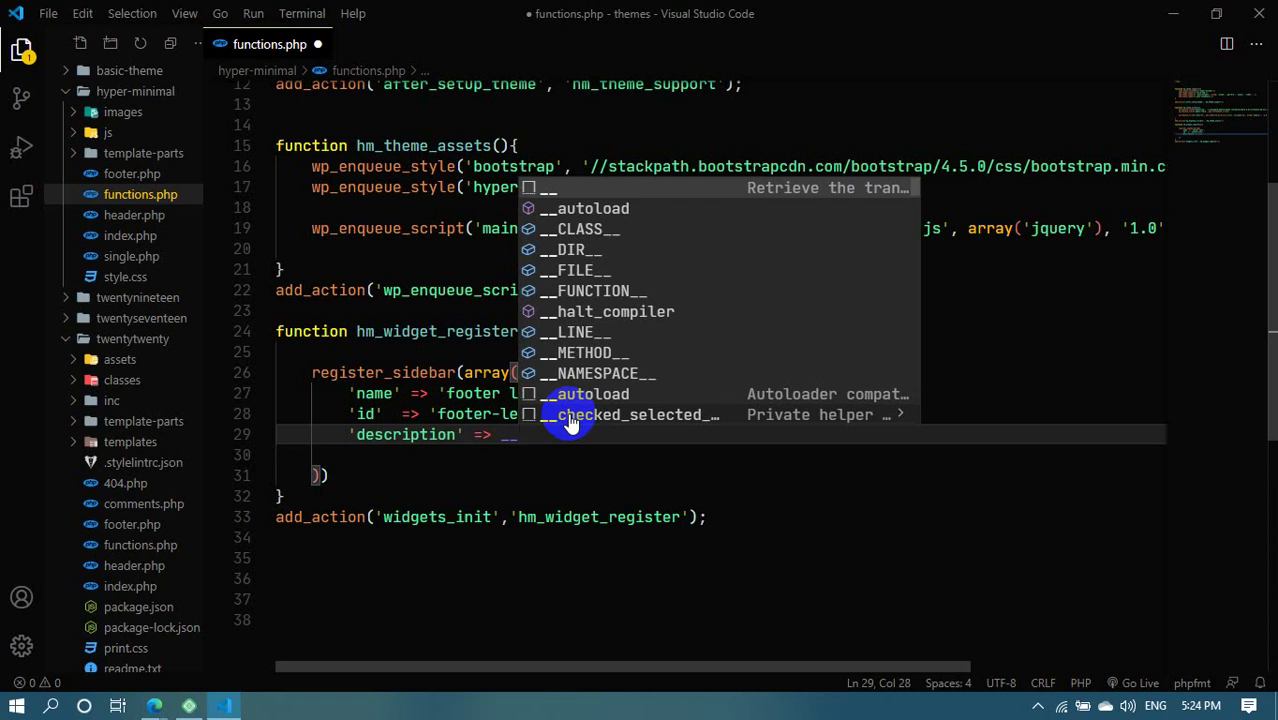
text(('Footer Left Widget')
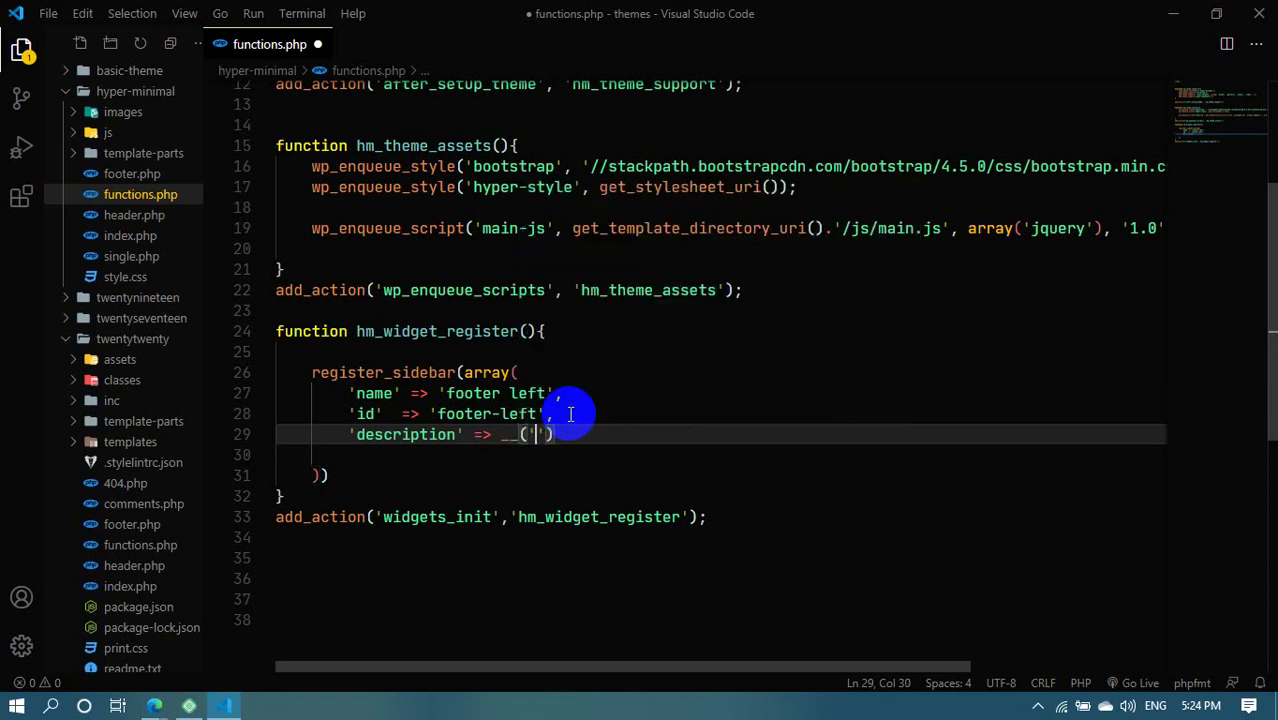
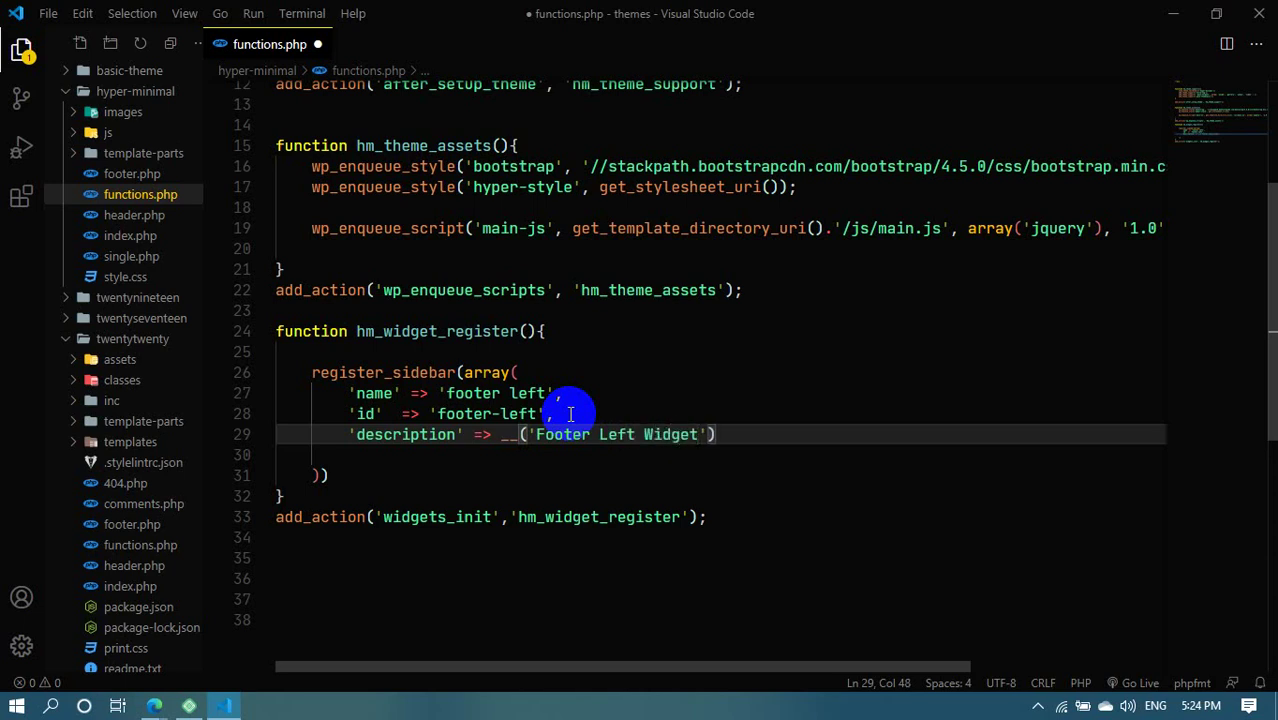
Capitalize the sidebar's name value to 'Footer left' and return to the end of the description line
click(445, 393)
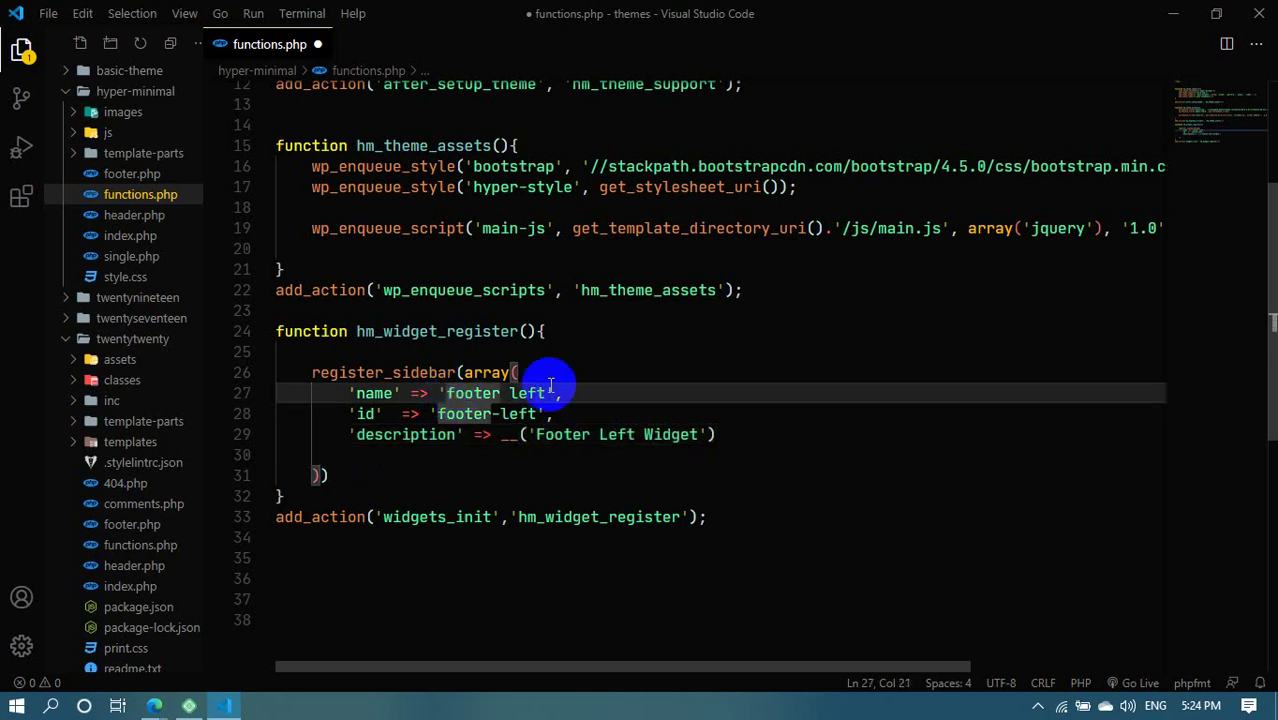
key(BackSpace)
click(612, 413)
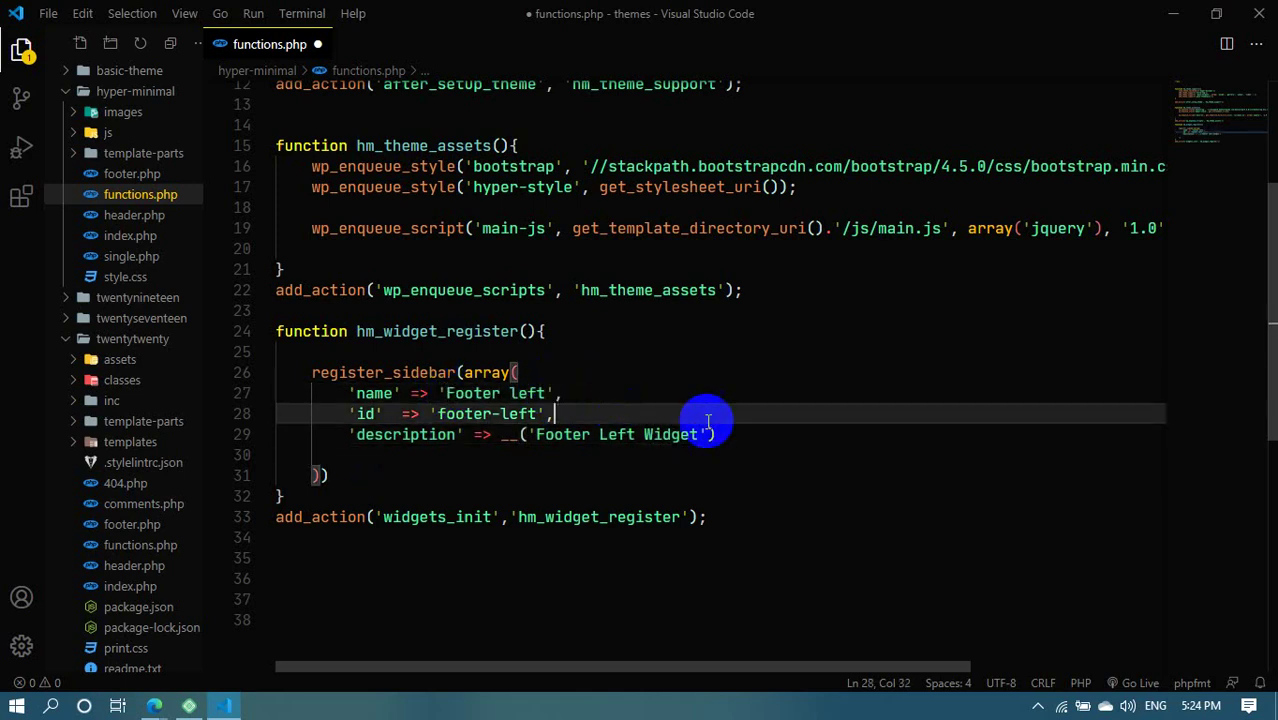
click(750, 434)
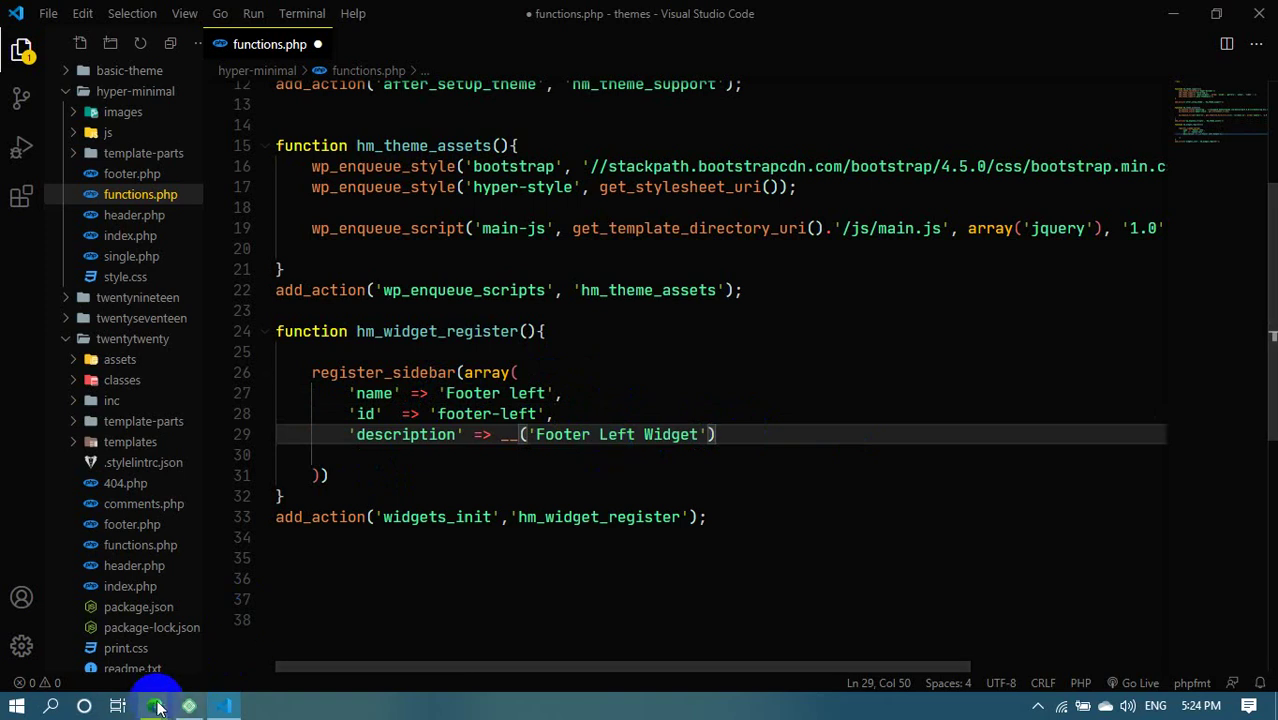
Switch to the browser and review the remaining register_sidebar() arguments, from 'class' and 'before_widget' to 'after_title'
mouse_move(154, 705)
click(145, 598)
drag(285, 423, 243, 423)
drag(236, 482, 300, 482)
drag(328, 564, 264, 564)
scroll(270, 460, down, 1)
drag(250, 353, 266, 475)
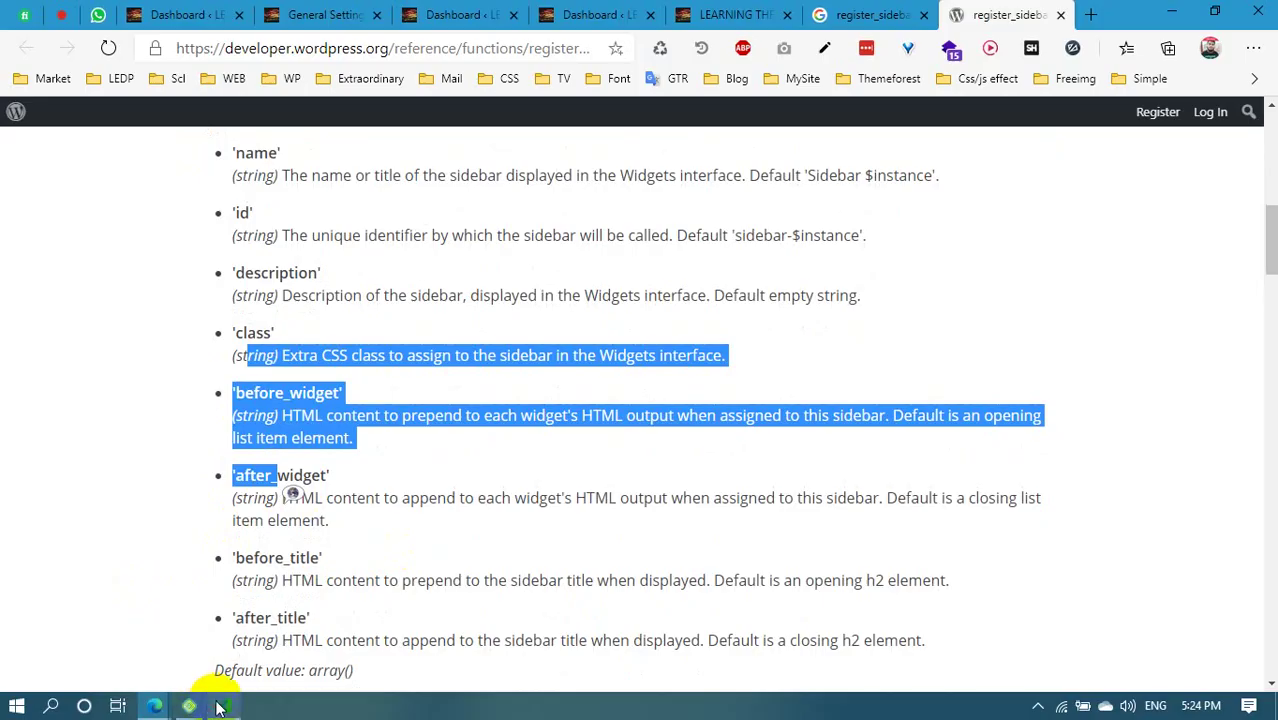
Back in Visual Studio Code, end the description entry with a comma, close the register_sidebar call with a semicolon, and save functions.php
click(224, 705)
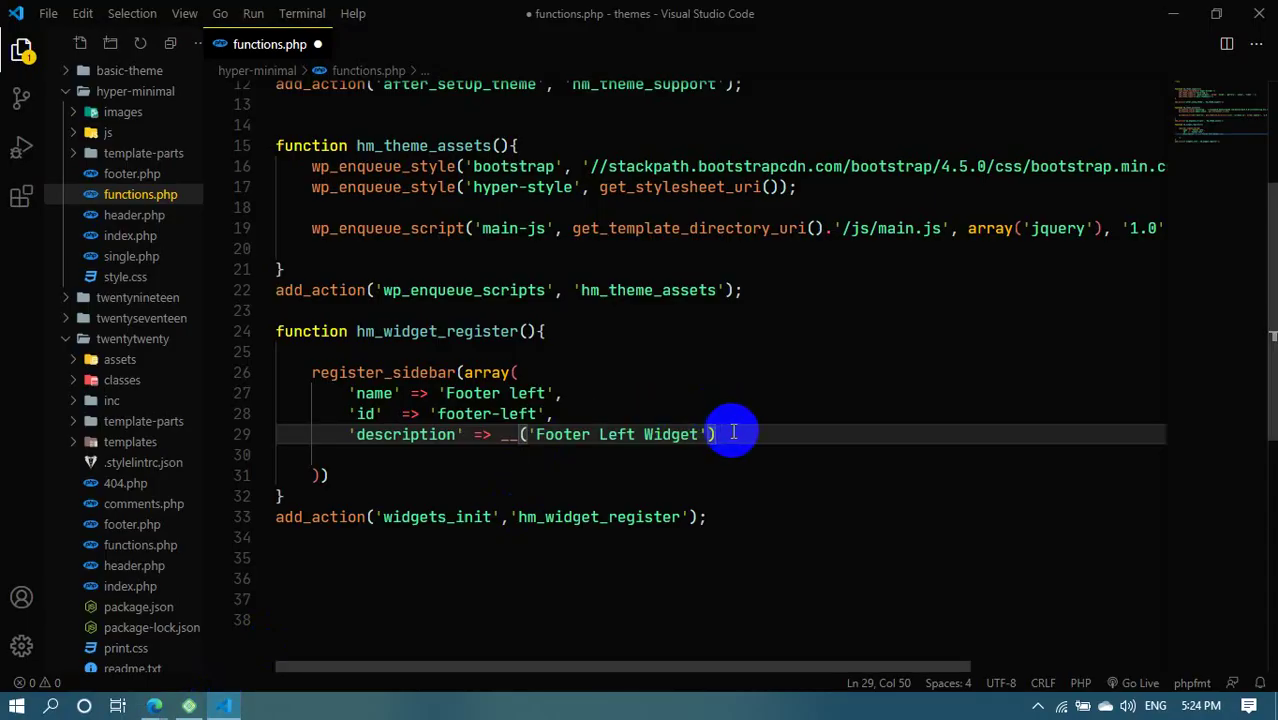
text(,)
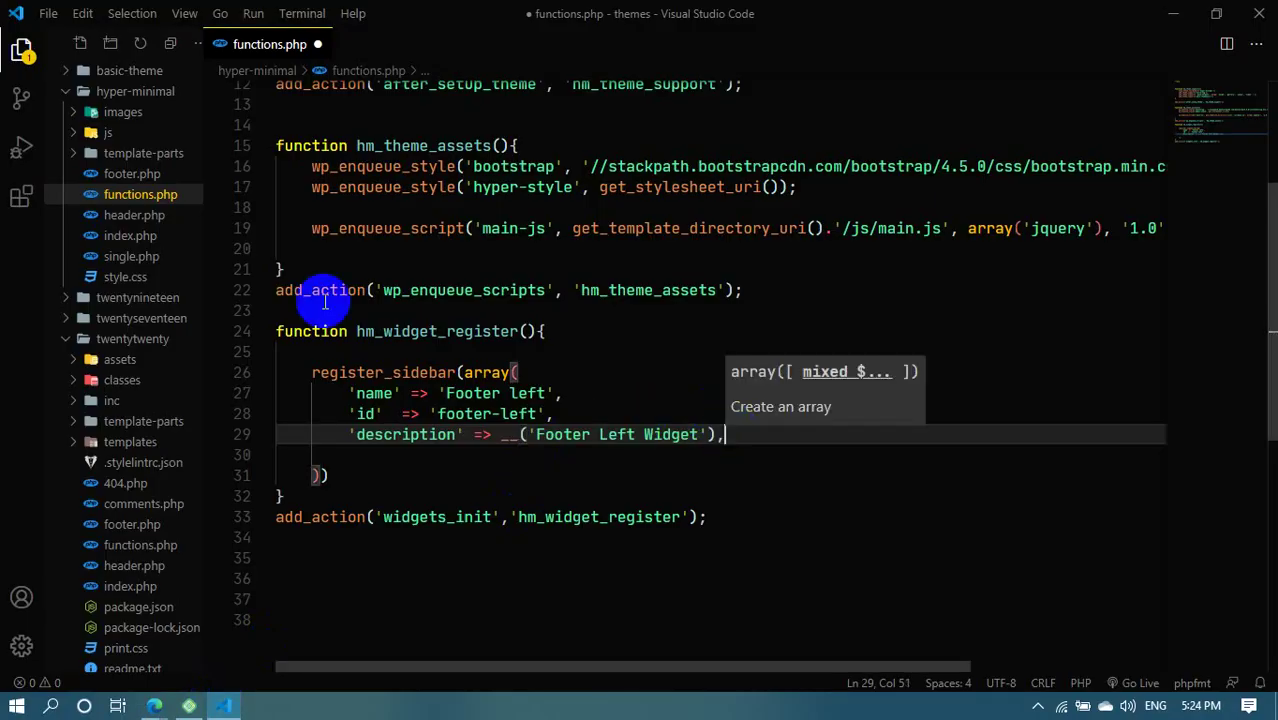
click(538, 368)
key(ctrl+s)
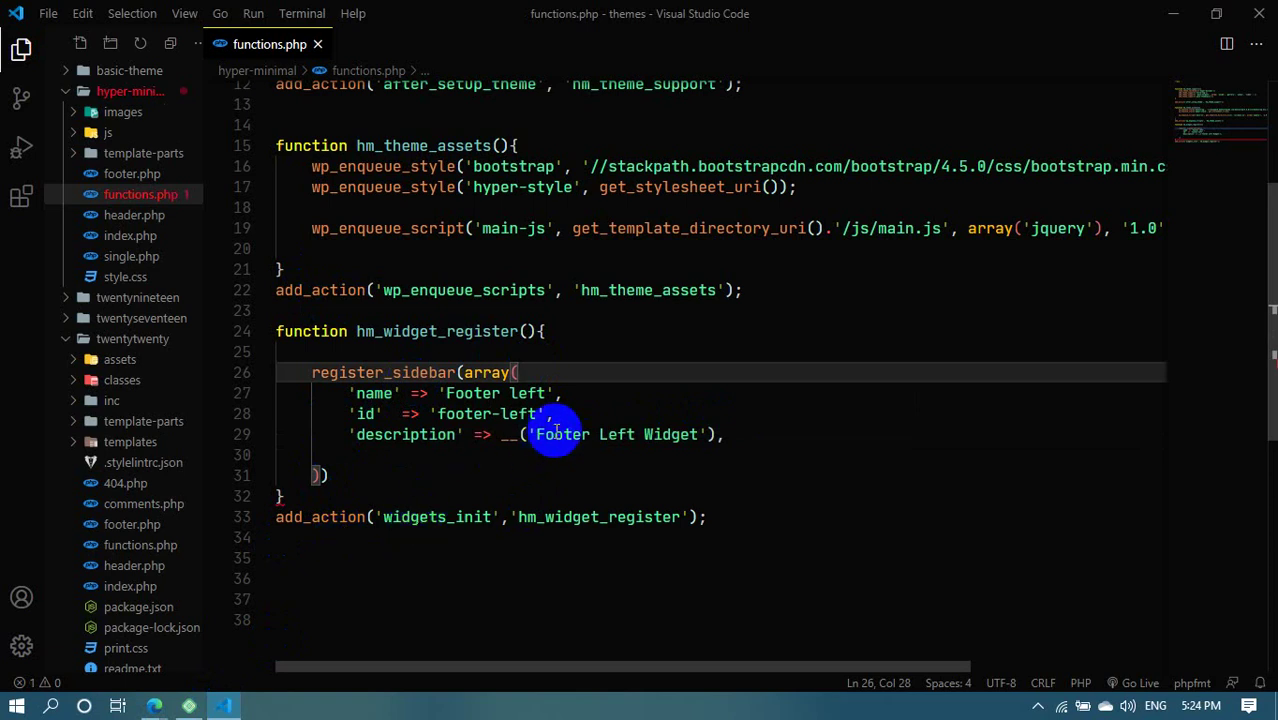
click(359, 470)
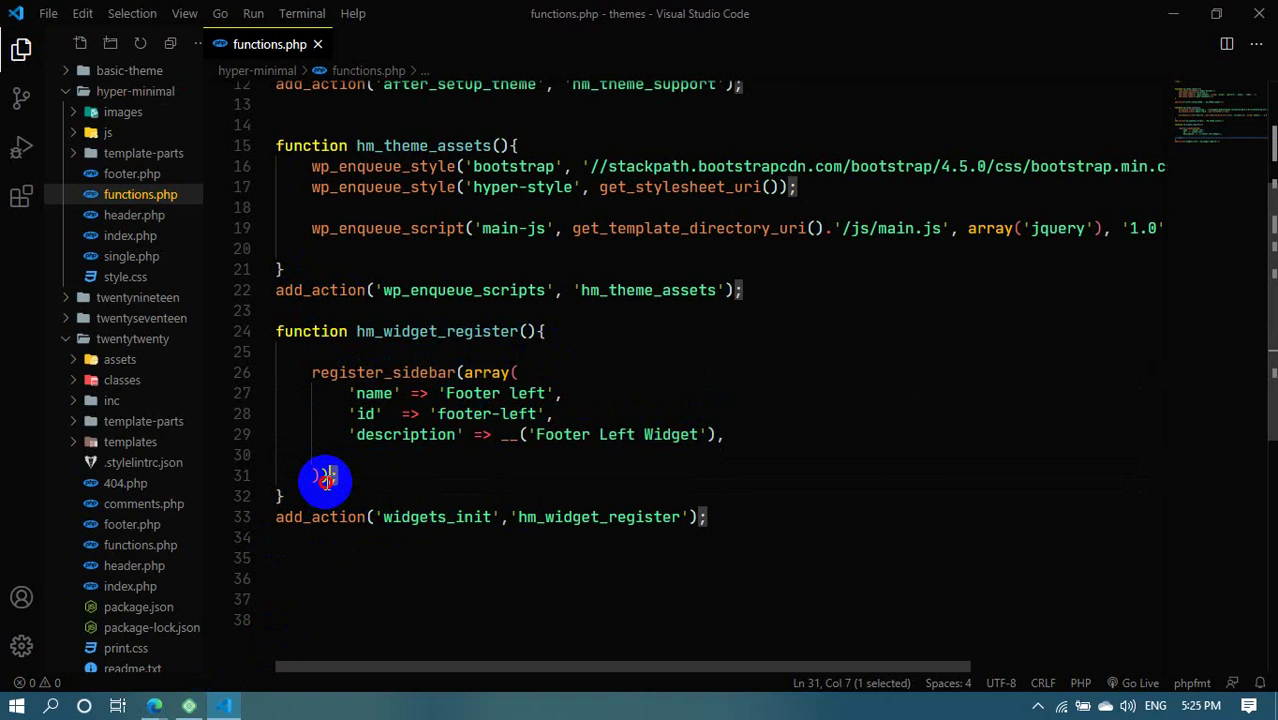
Switch to the browser and reload the first of the two adjacent WordPress dashboard tabs, leaving the second one unreloaded
mouse_move(155, 706)
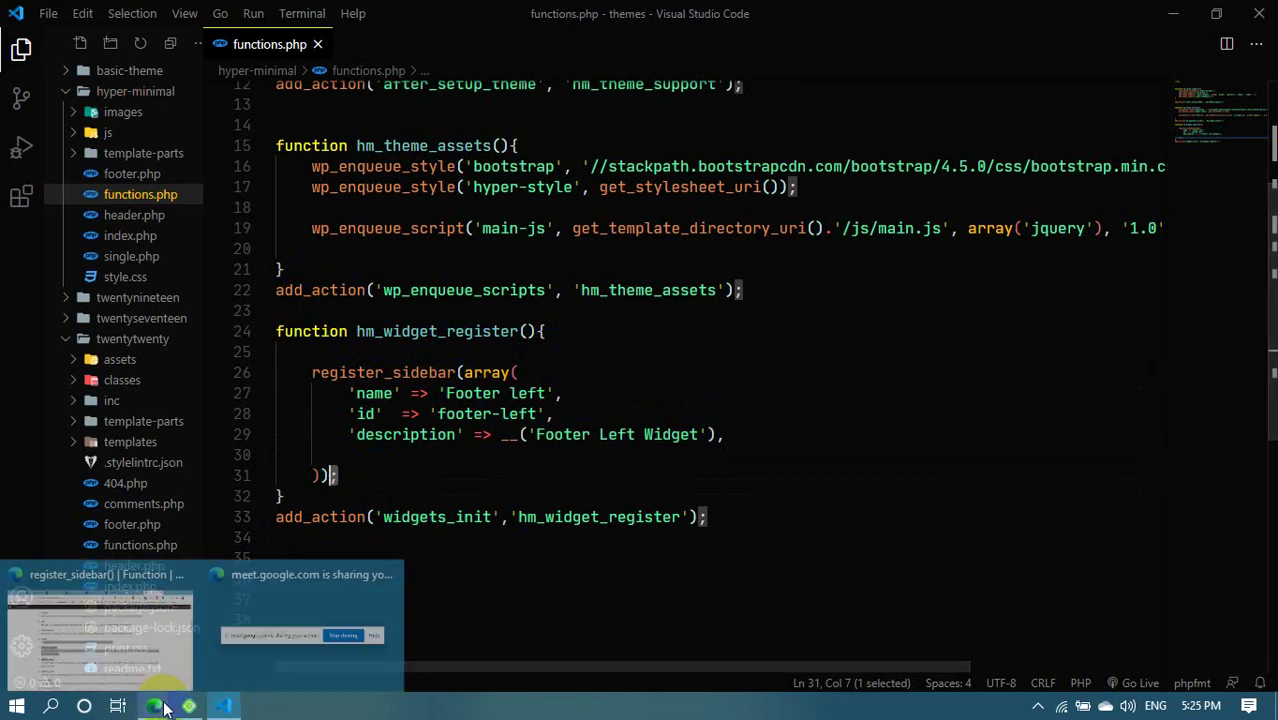
click(51, 623)
click(575, 14)
click(495, 14)
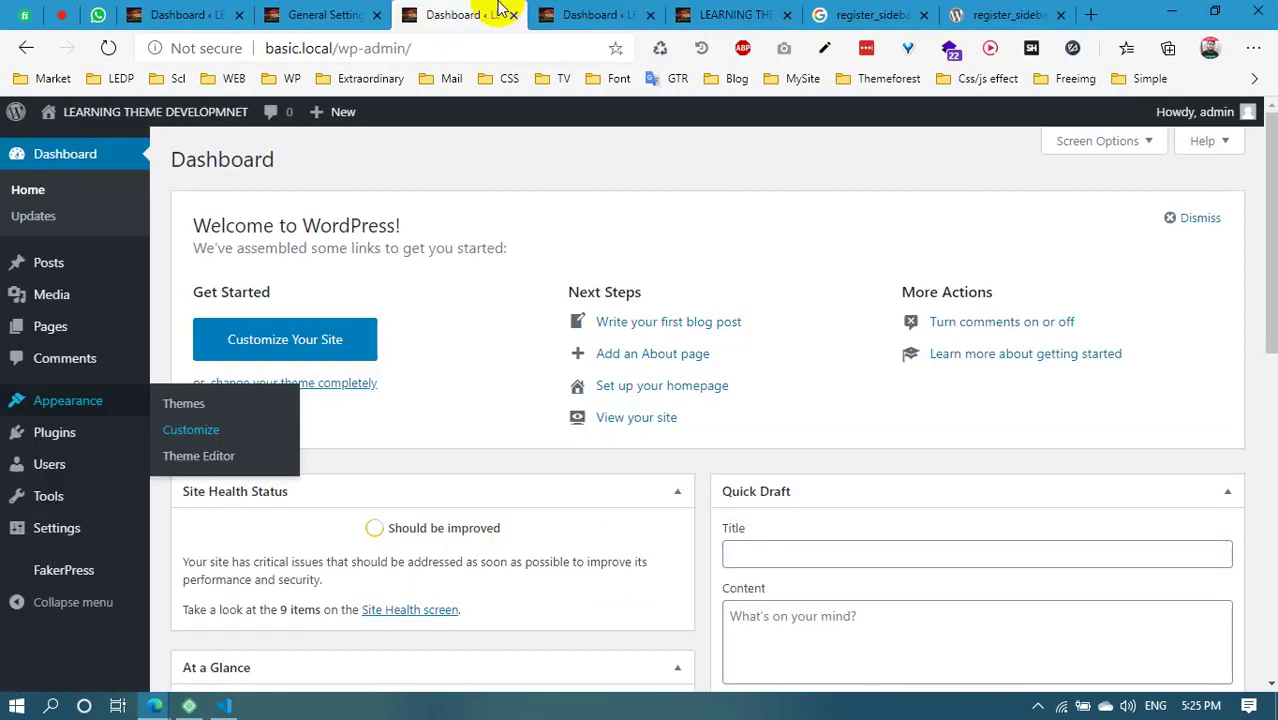
click(575, 14)
click(495, 14)
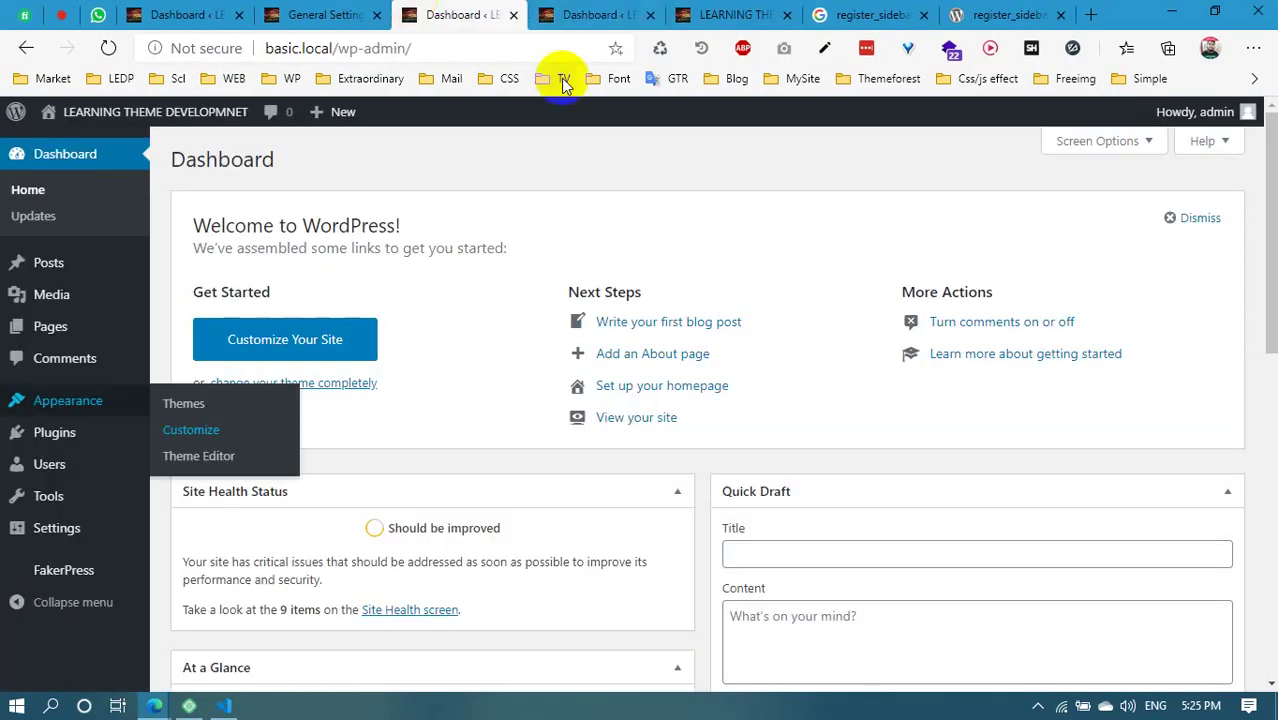
click(108, 50)
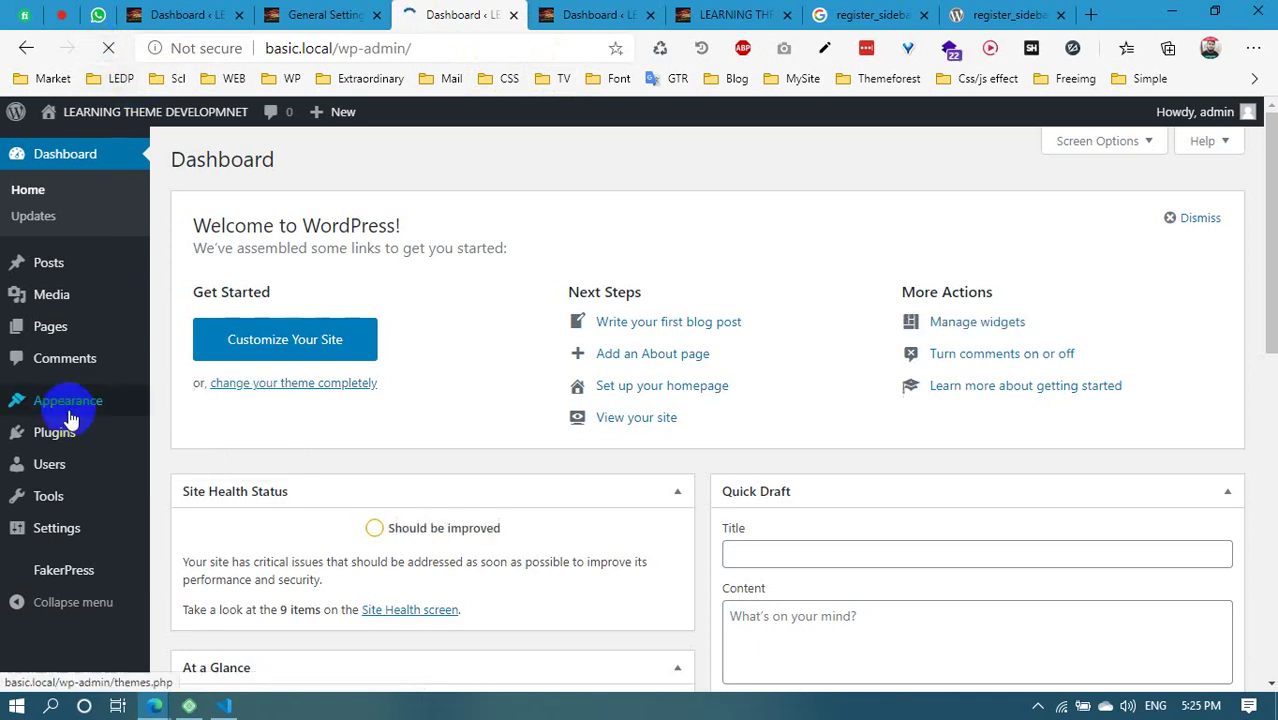
Compare the Appearance submenu of the reloaded dashboard with that of the unreloaded dashboard tab
mouse_move(70, 416)
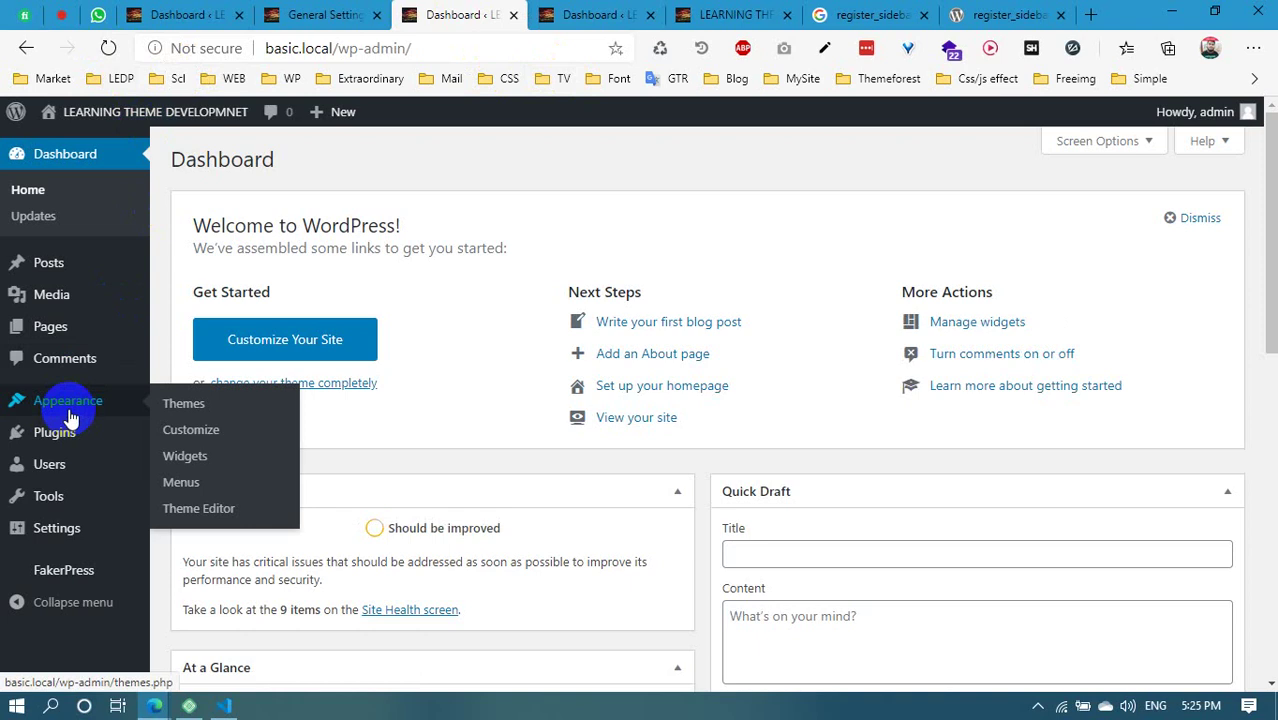
click(590, 14)
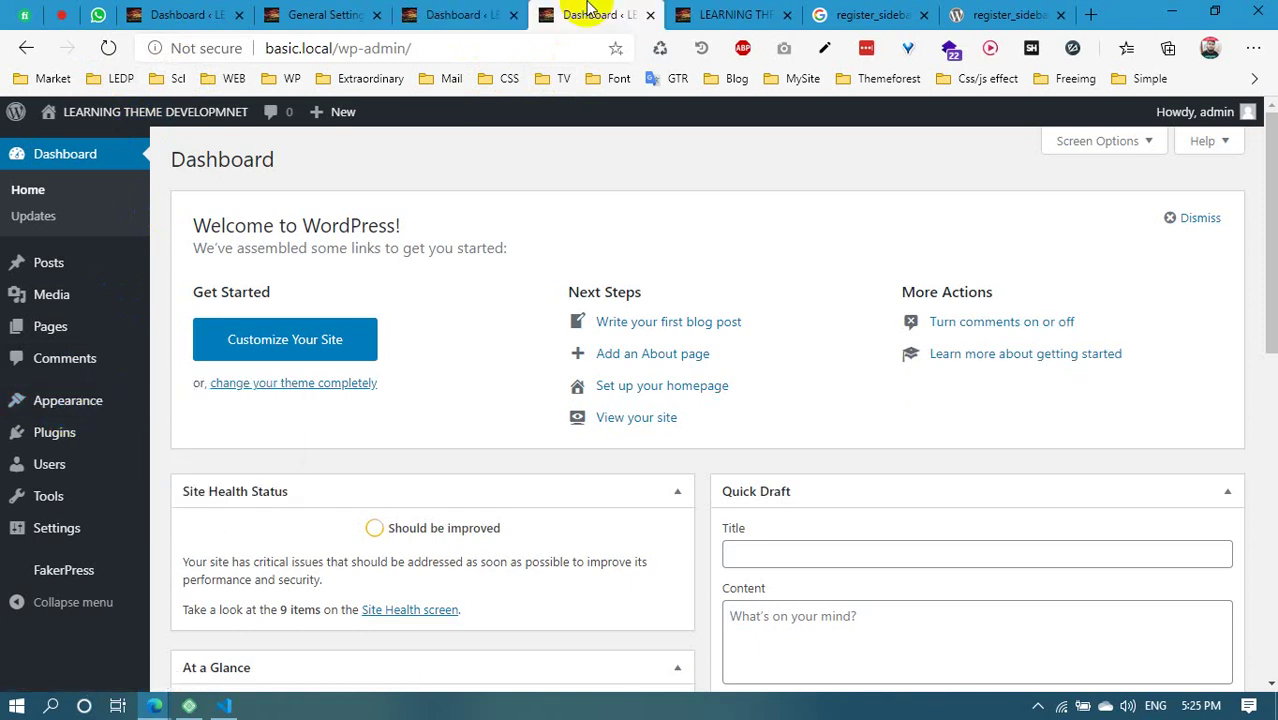
mouse_move(57, 405)
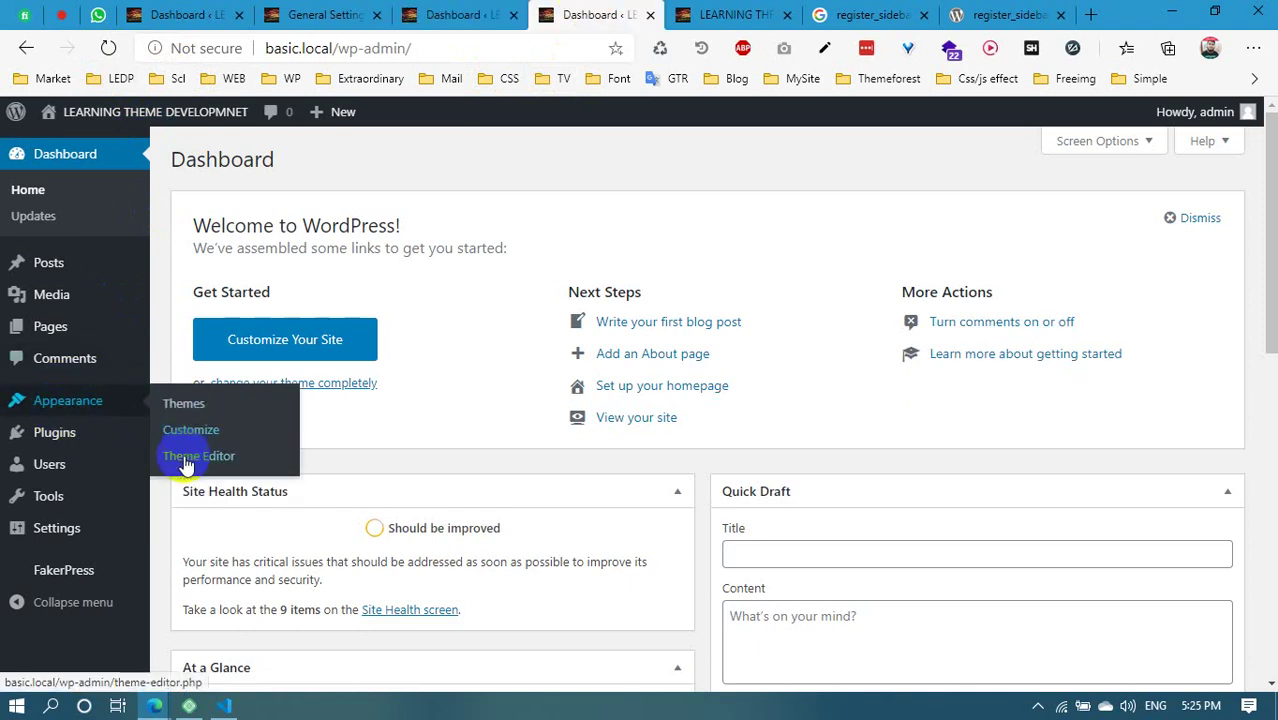
click(440, 14)
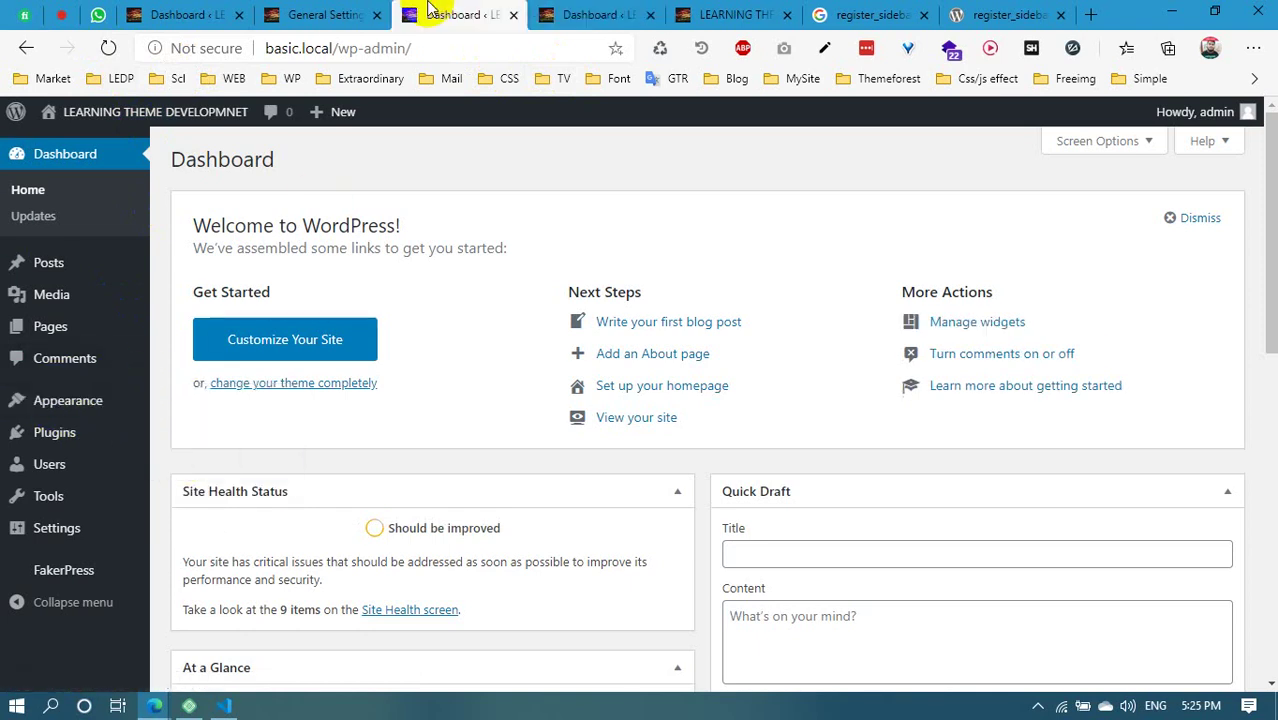
Open the Widgets page under Appearance in the reloaded dashboard tab
mouse_move(46, 400)
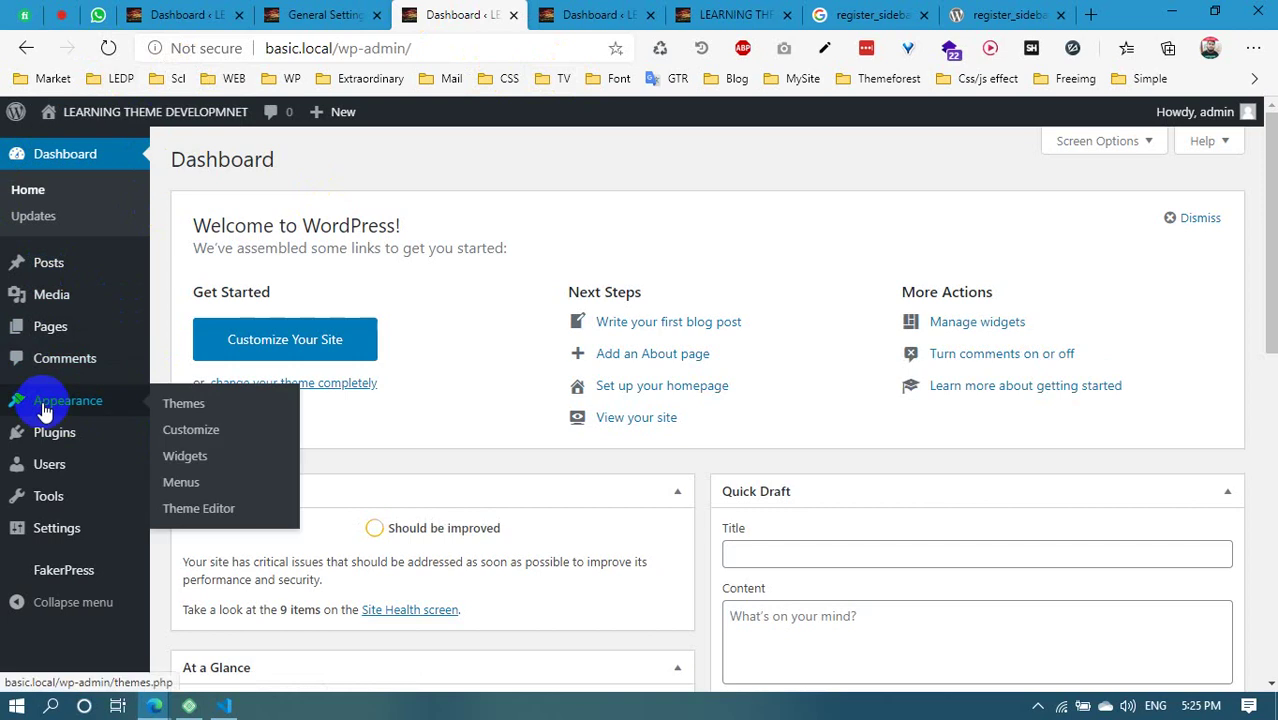
click(186, 456)
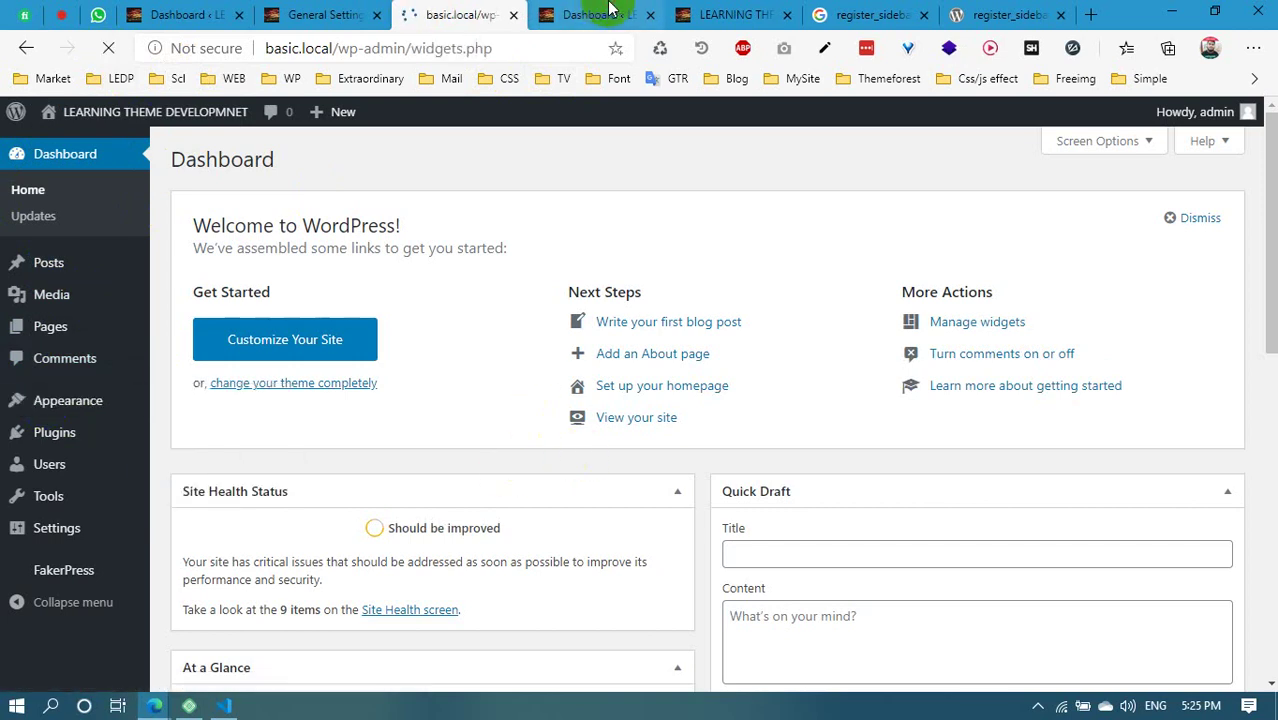
click(585, 14)
click(490, 14)
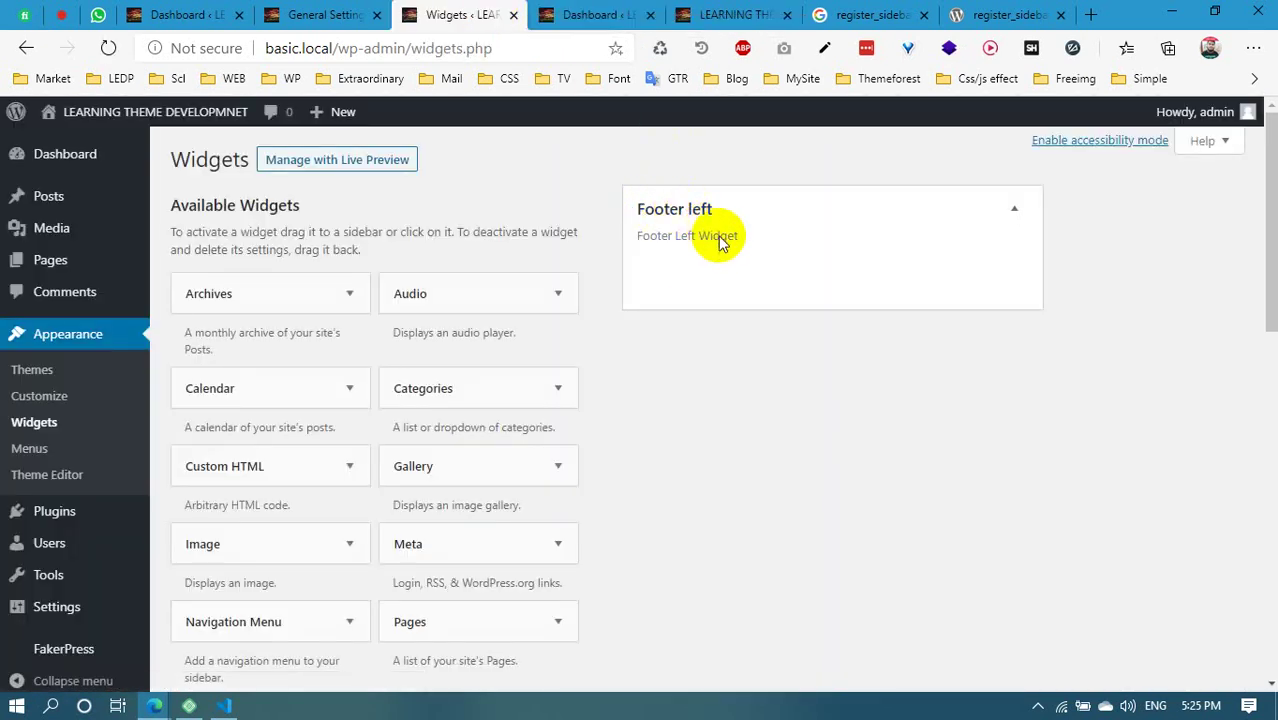
Compare the name value in functions.php with the widget area on the Widgets page, and look through the available widgets
click(224, 706)
double_click(472, 393)
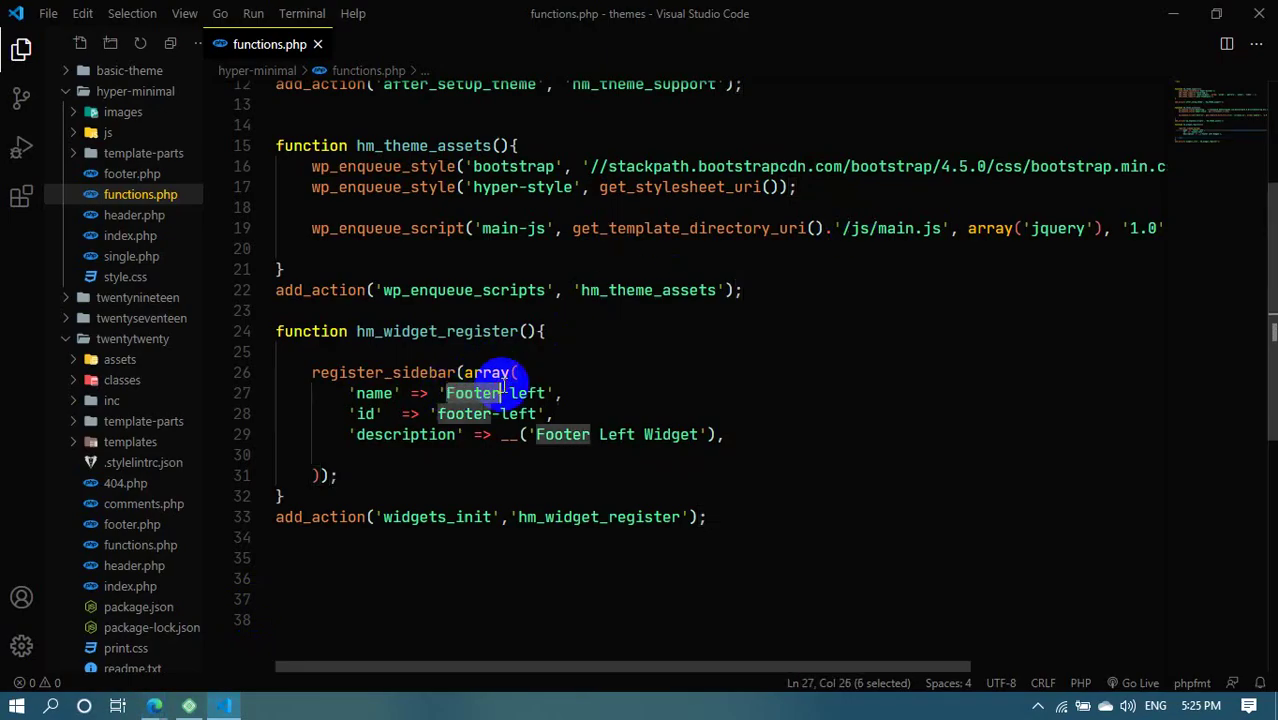
mouse_move(166, 706)
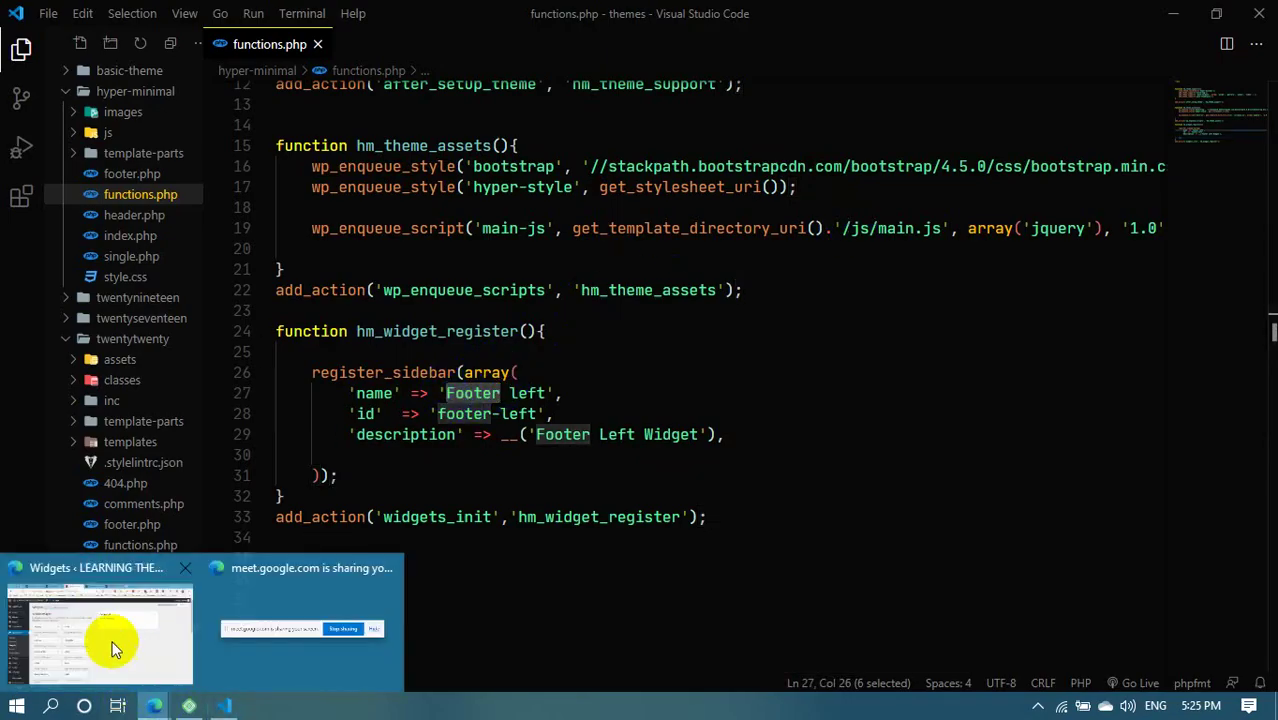
click(114, 645)
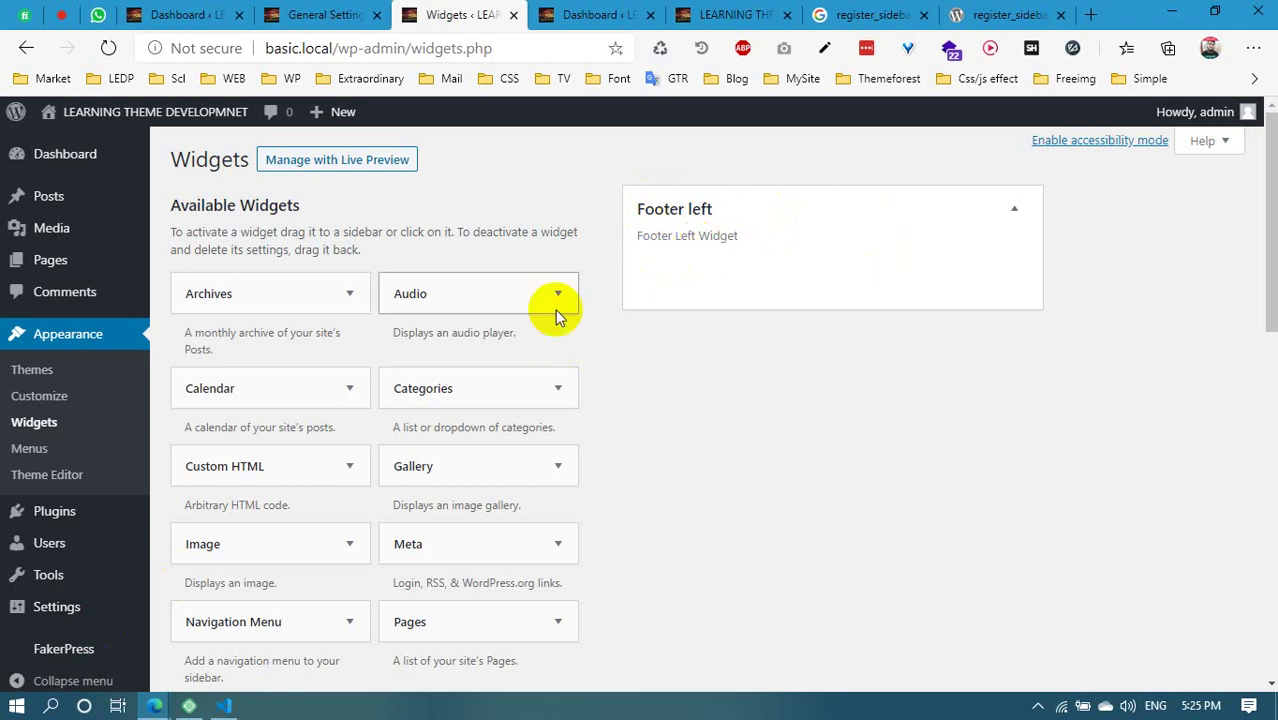
scroll(500, 390, down, 2)
scroll(400, 400, up, 1)
scroll(371, 265, up, 1)
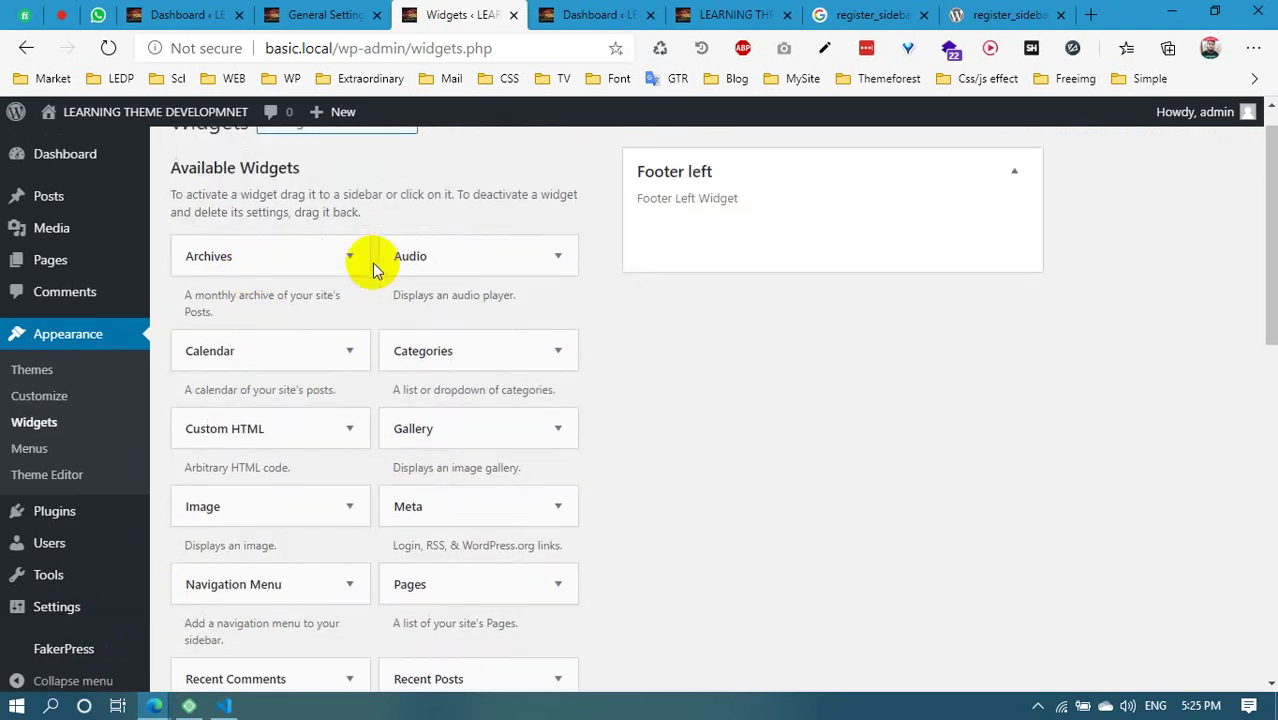
Add the Search widget to the Footer left area, title it "Search", save it and collapse it
scroll(416, 414, down, 2)
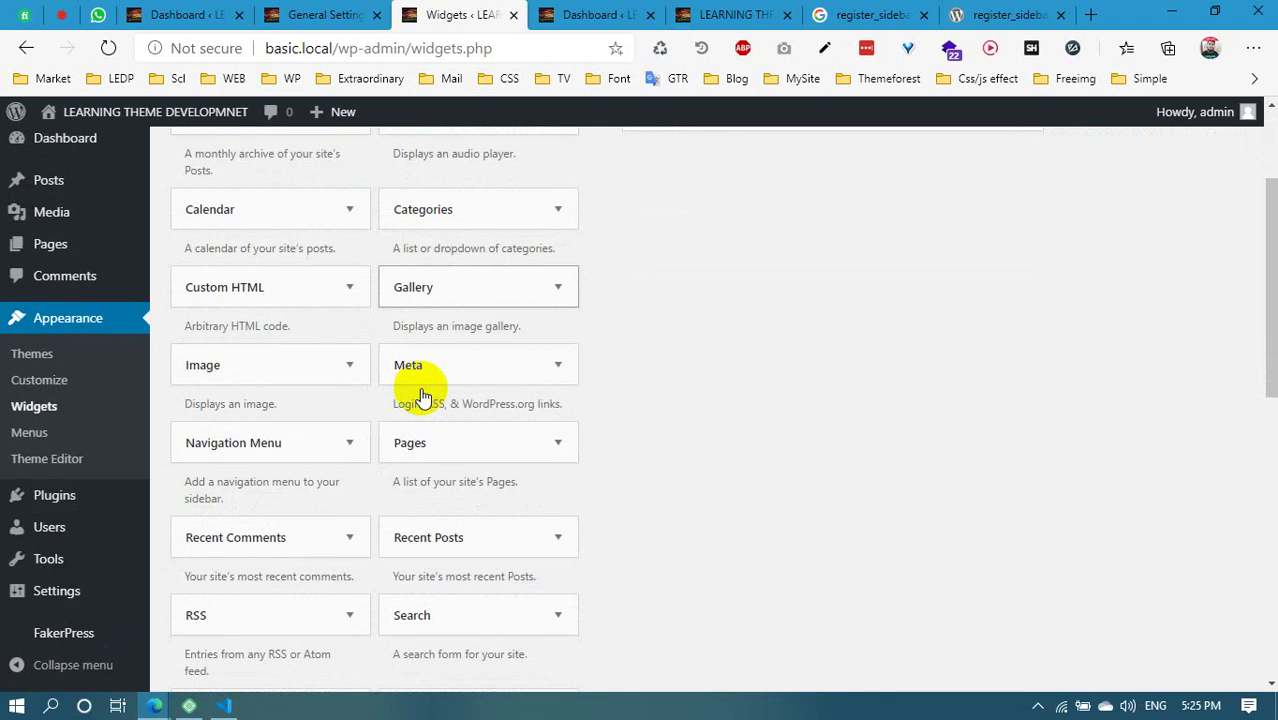
scroll(371, 385, down, 2)
scroll(272, 391, up, 1)
scroll(272, 394, down, 3)
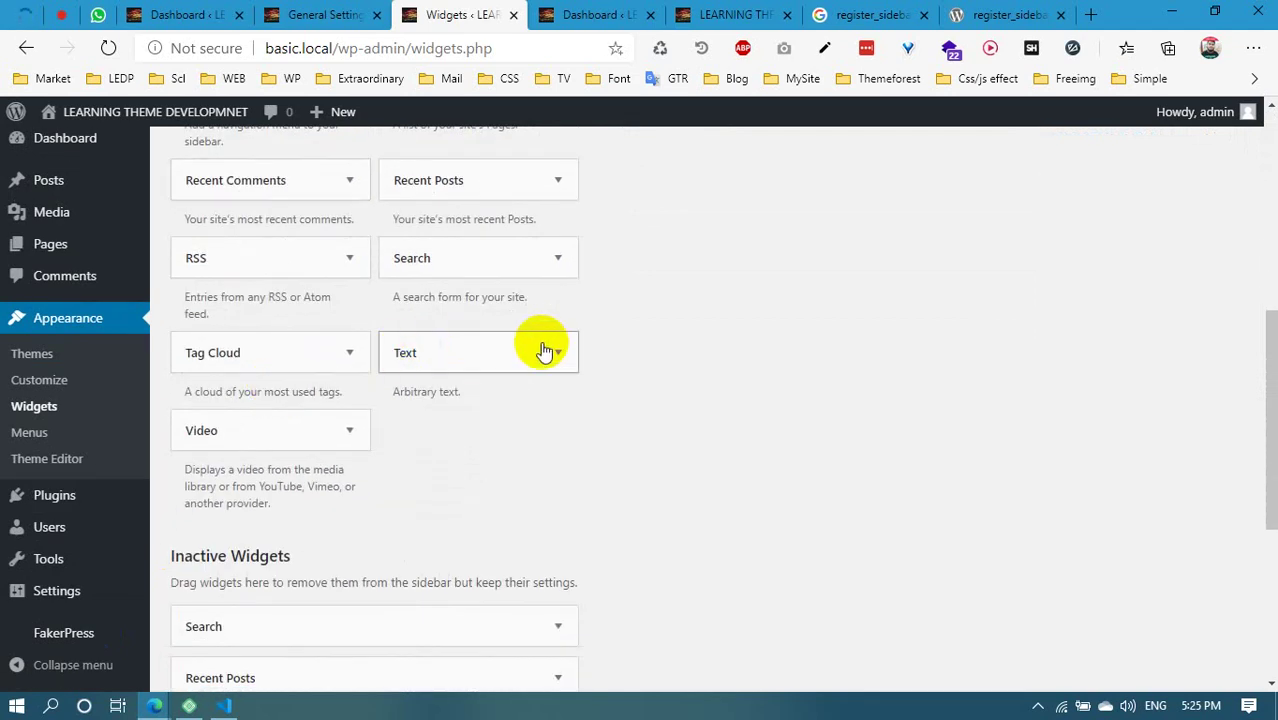
scroll(543, 352, up, 2)
drag(428, 431, 727, 214)
click(690, 285)
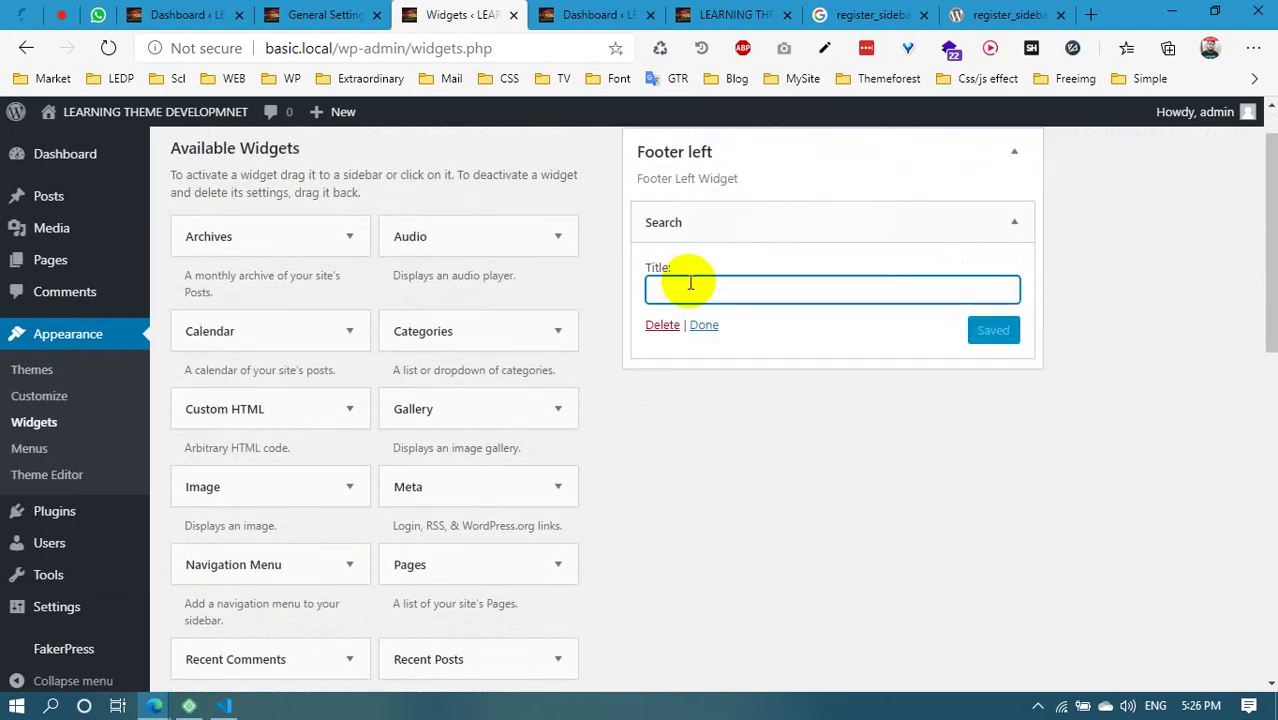
text(Search)
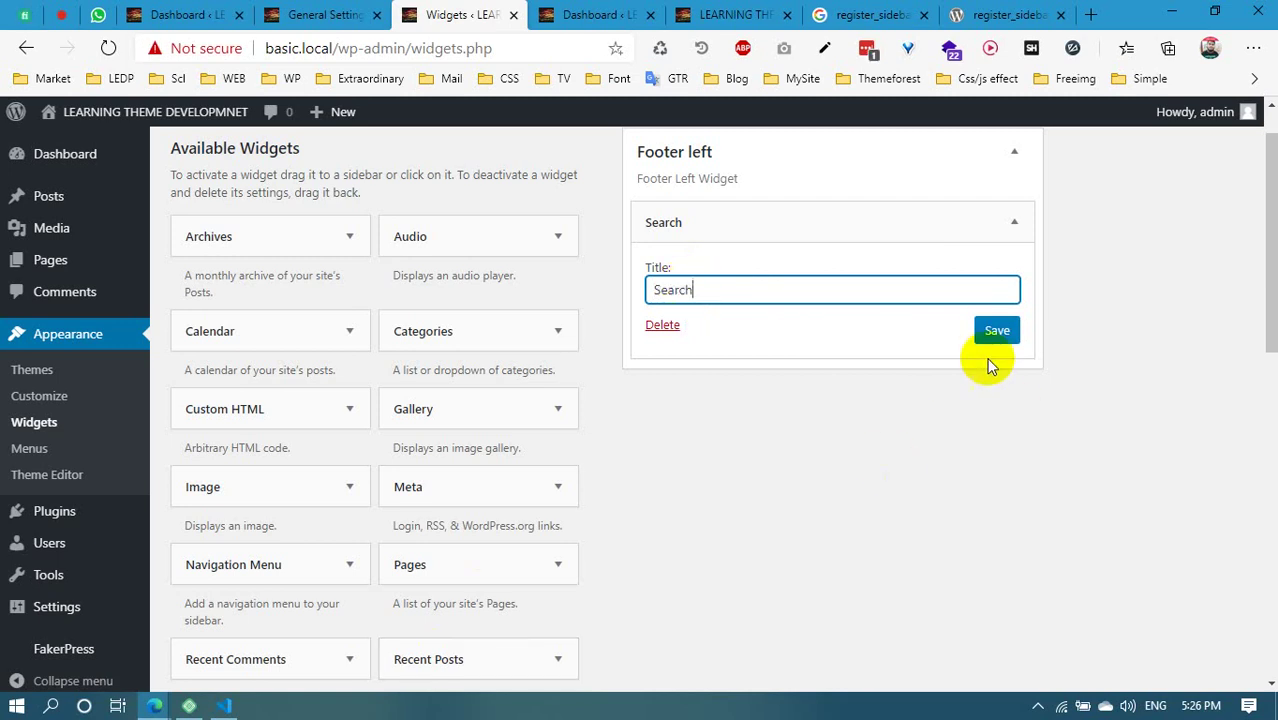
click(992, 324)
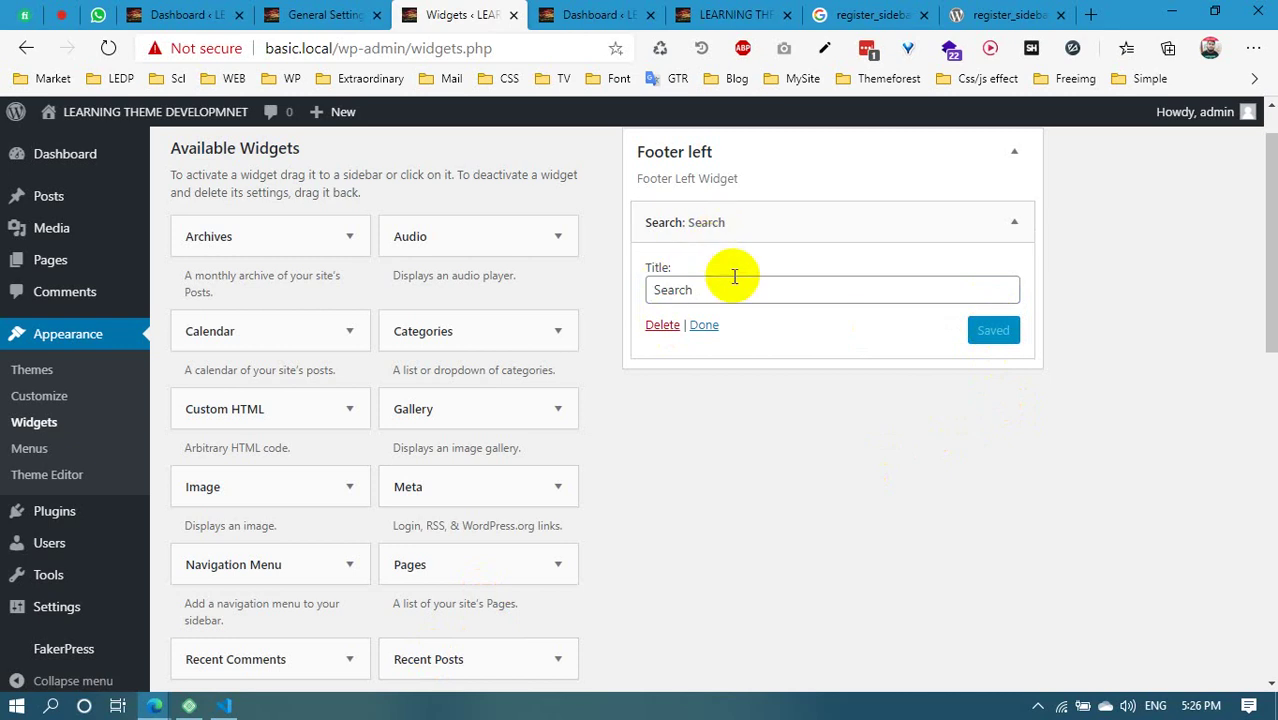
click(704, 325)
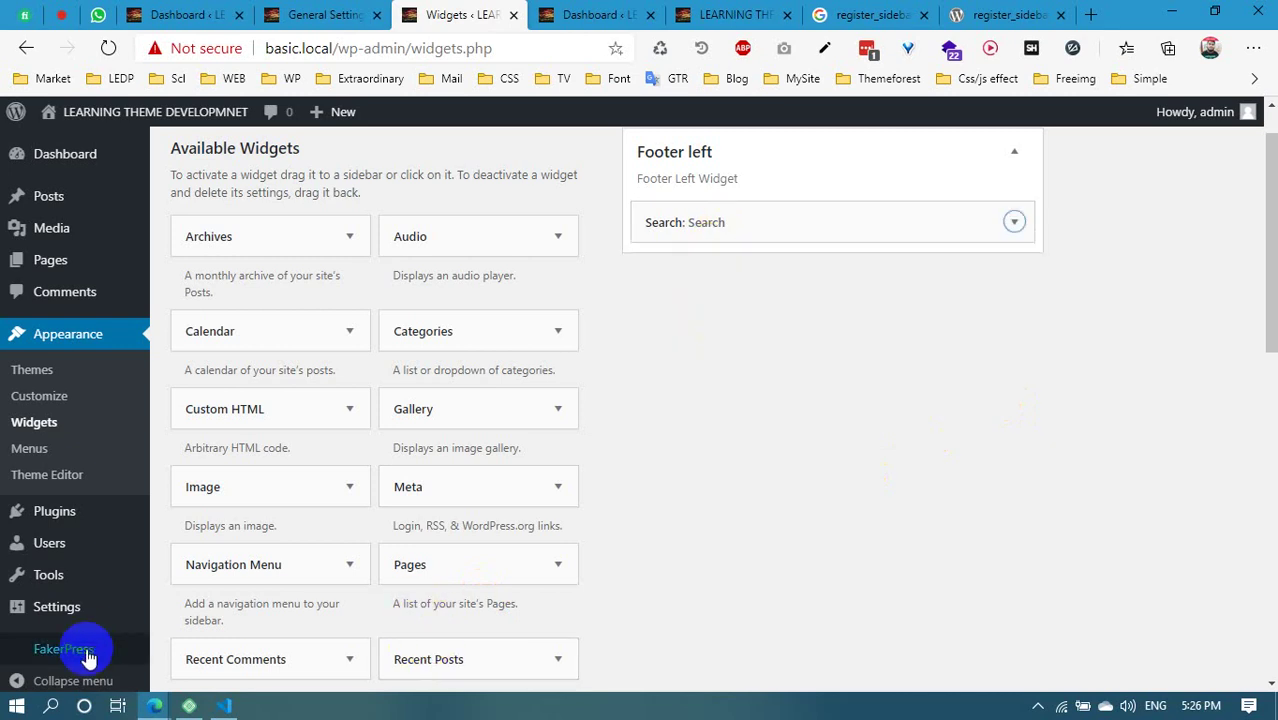
Switch to Visual Studio Code, open hyper-minimal's footer.php and cut the copyright text out of the copyright_text paragraph
click(222, 706)
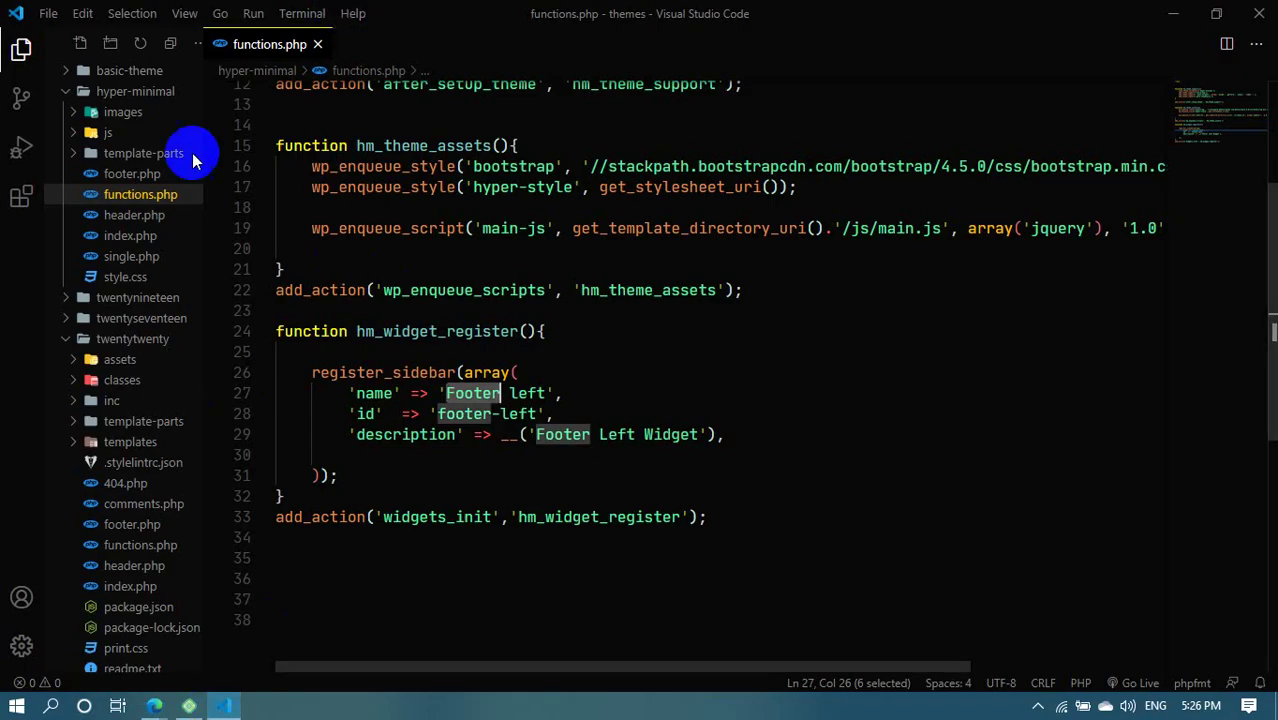
click(131, 174)
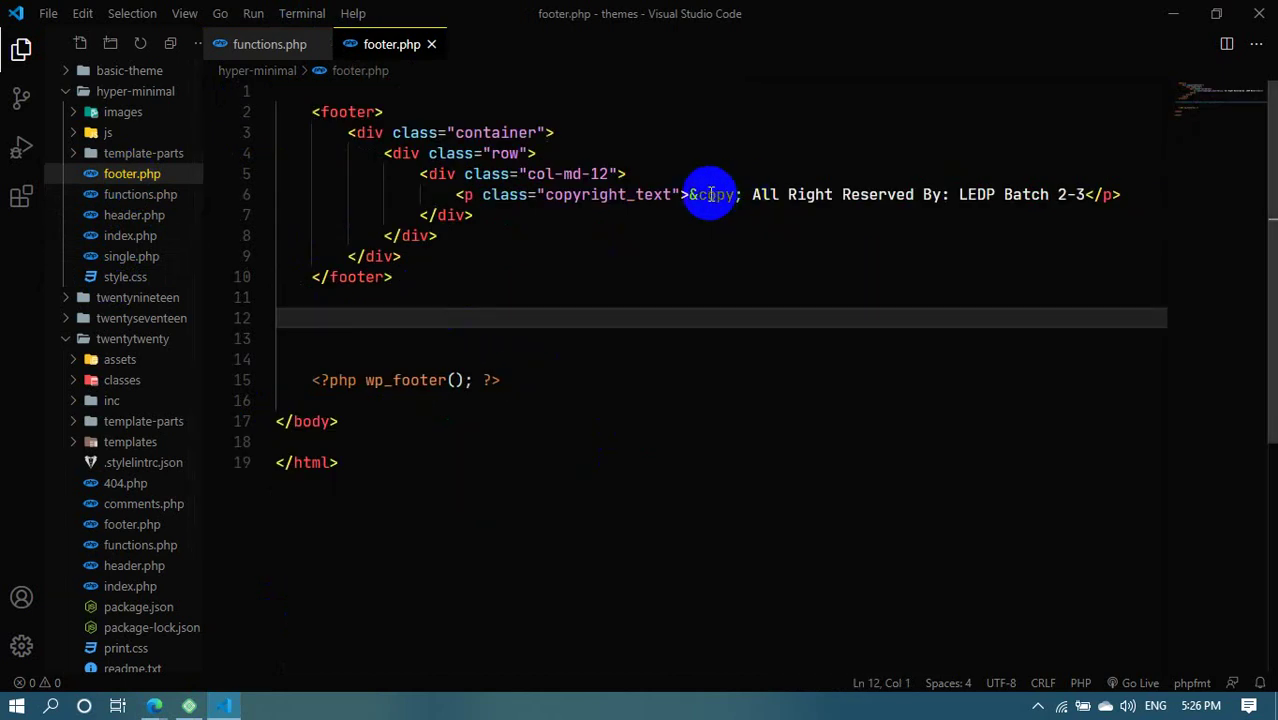
drag(687, 195, 1062, 195)
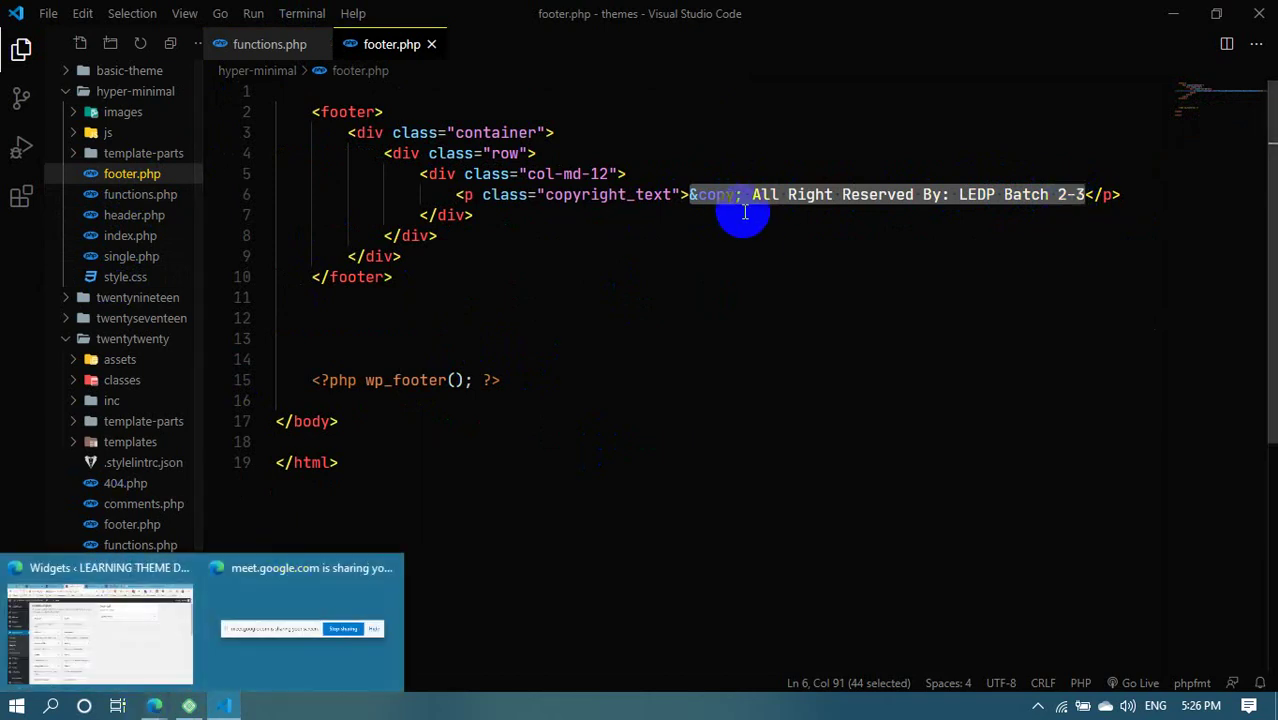
click(690, 194)
drag(690, 194, 1070, 195)
key(ctrl+x)
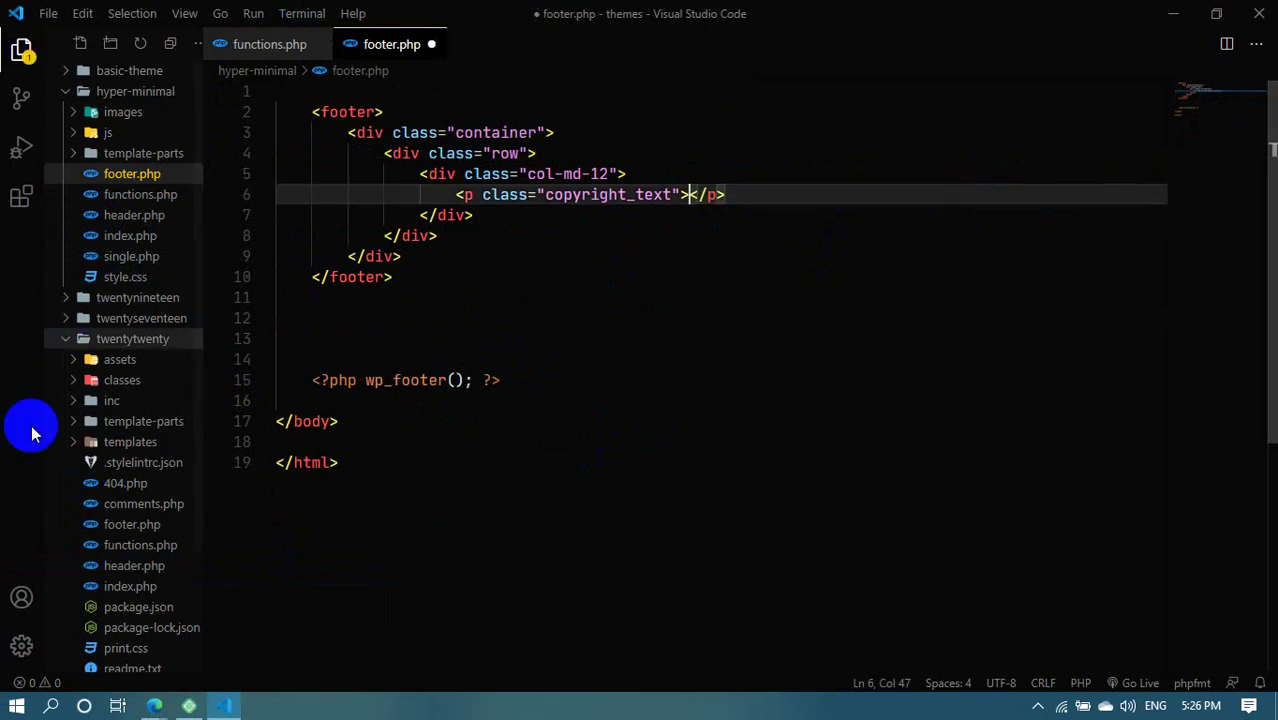
Switch to the browser's Widgets page and replace the Search widget in the Footer left area with a Text widget
mouse_move(154, 705)
click(137, 650)
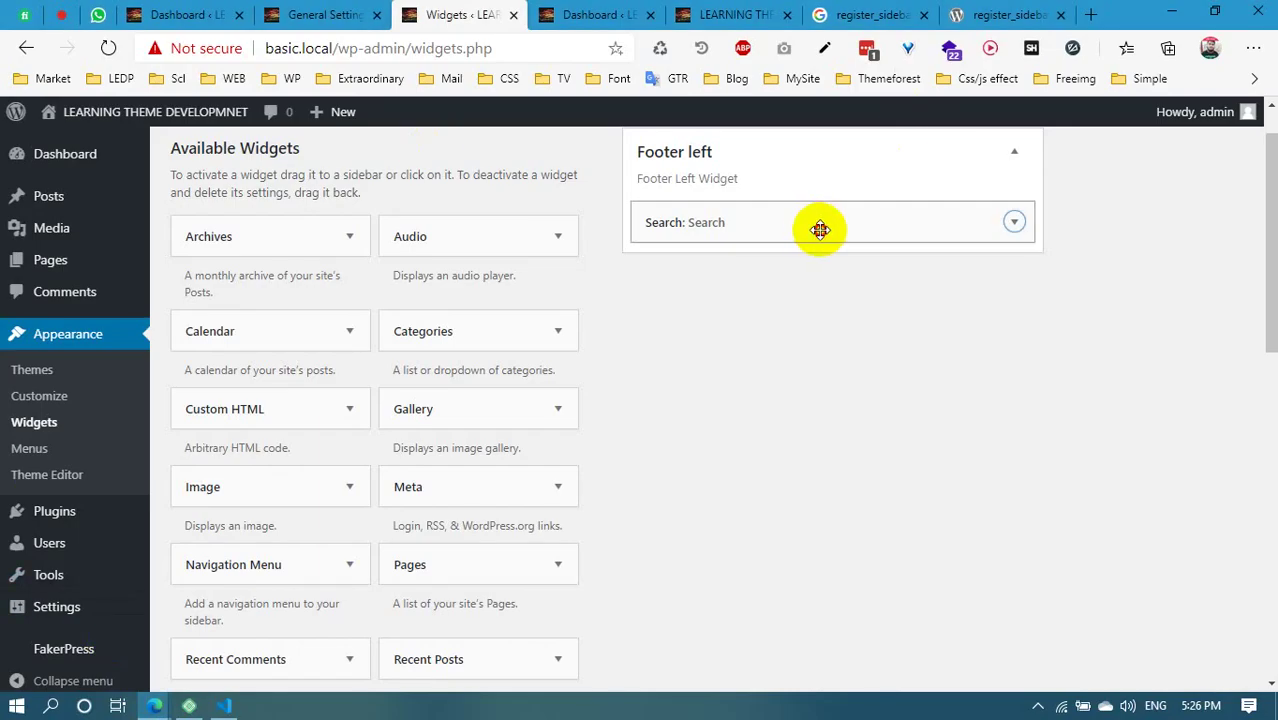
drag(819, 224, 352, 288)
scroll(519, 492, down, 4)
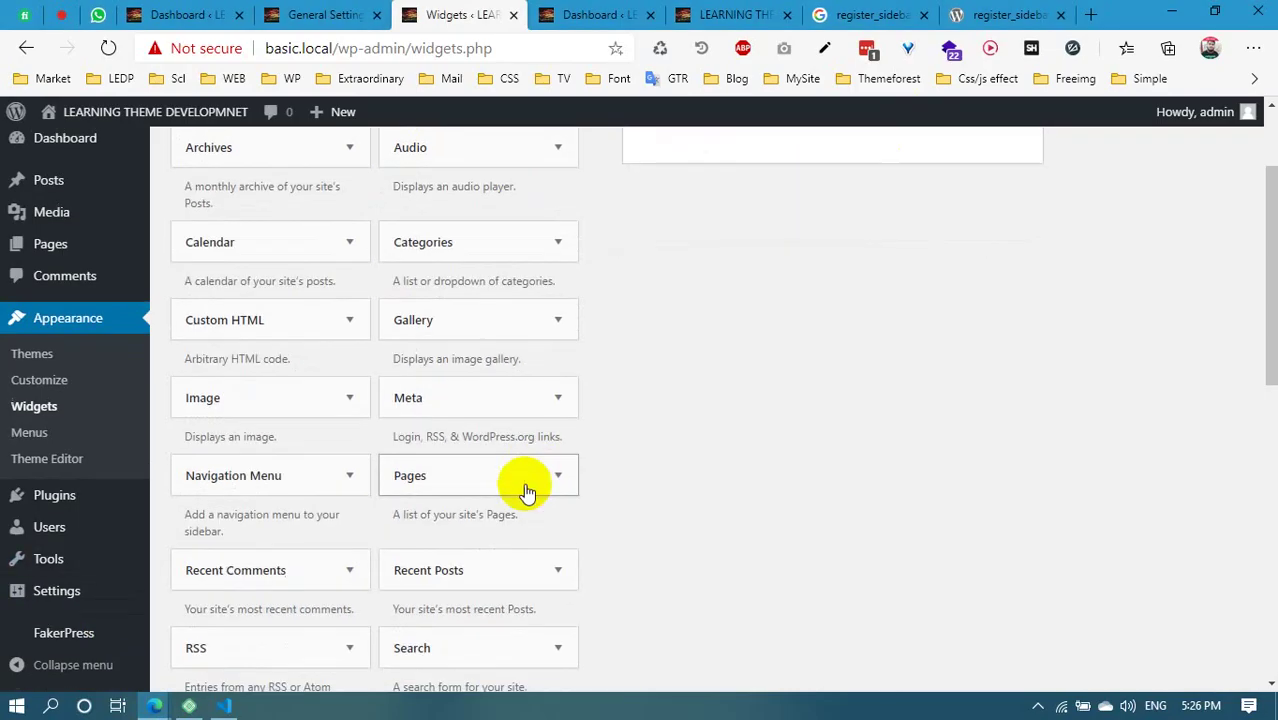
drag(443, 471, 708, 277)
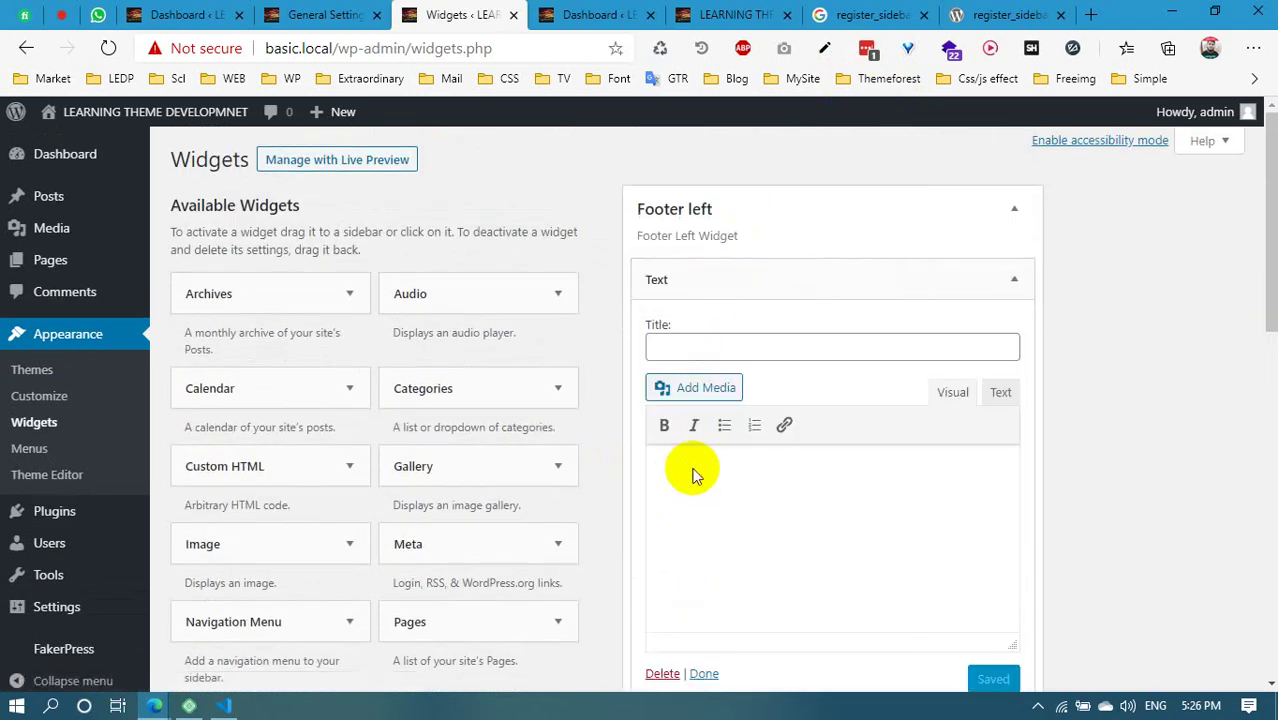
Paste the cut copyright text into the Text widget's content and show it as HTML code, selecting all of it
key(ctrl+v)
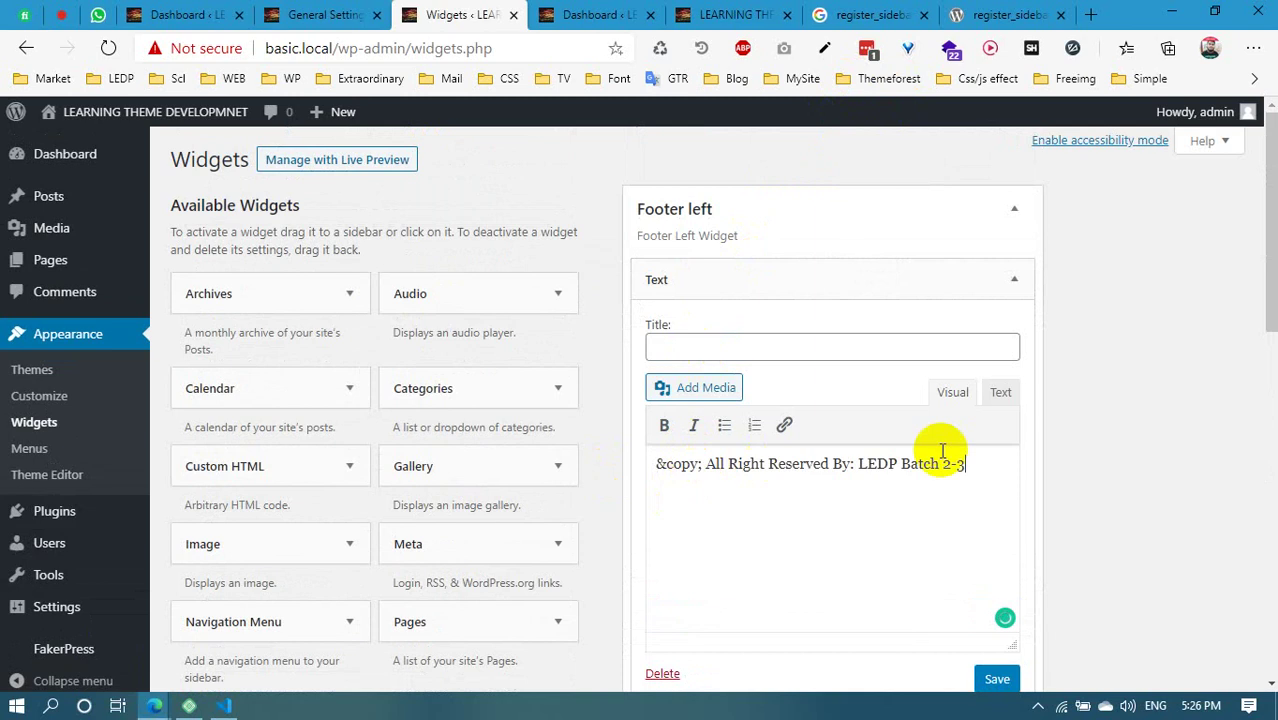
click(1001, 393)
click(970, 556)
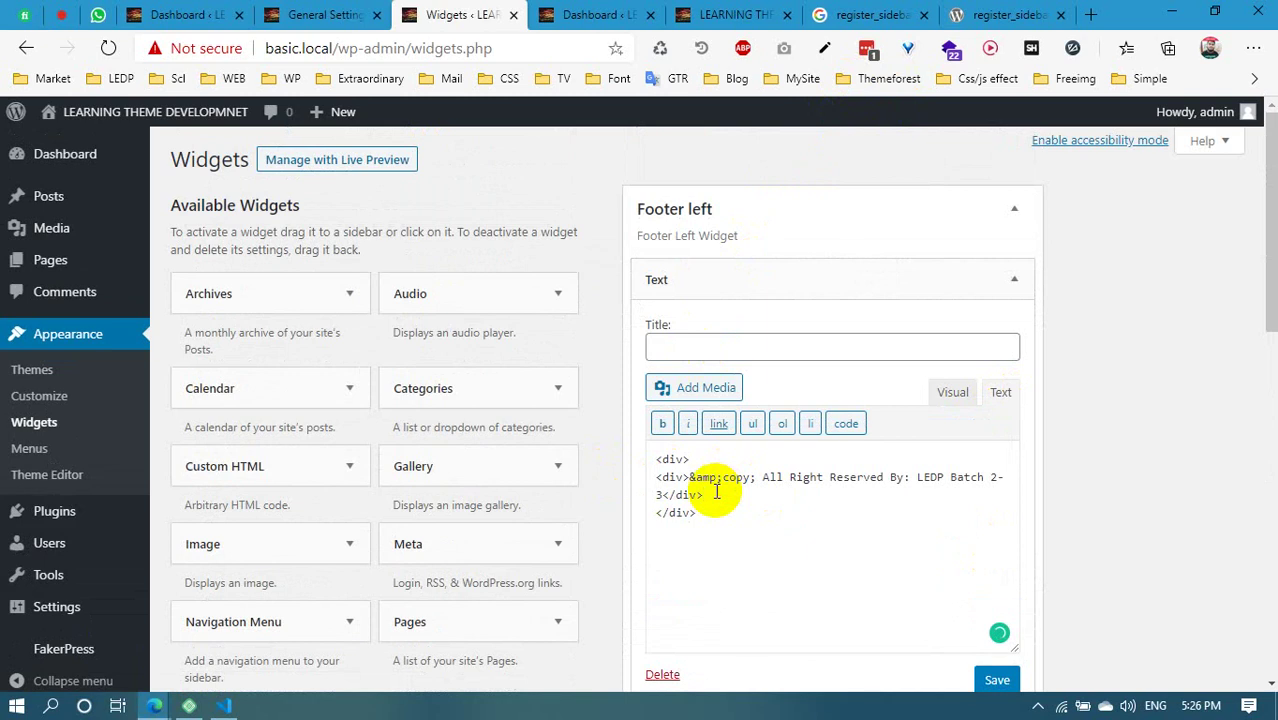
click(716, 491)
drag(697, 513, 655, 459)
Switch to Visual Studio Code, restore the copyright text in footer.php, then cut the entire copyright_text paragraph element
mouse_move(222, 706)
click(240, 620)
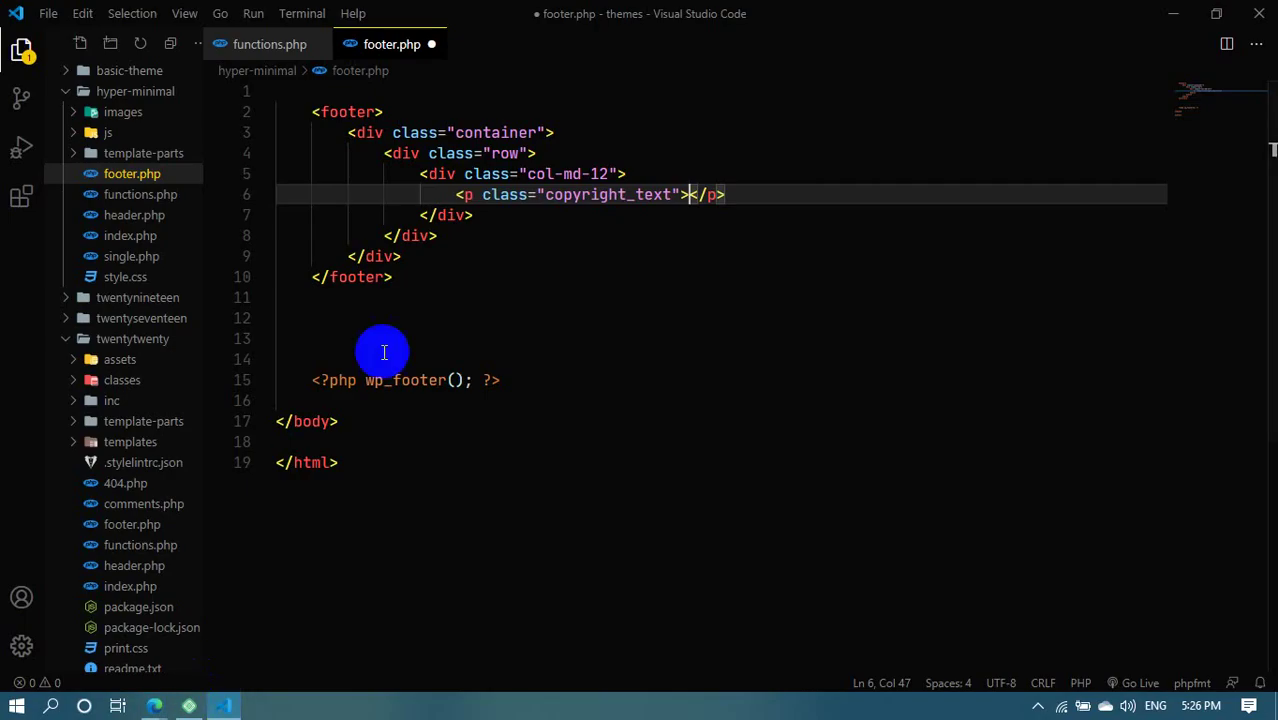
key(ctrl+v)
key(ctrl+s)
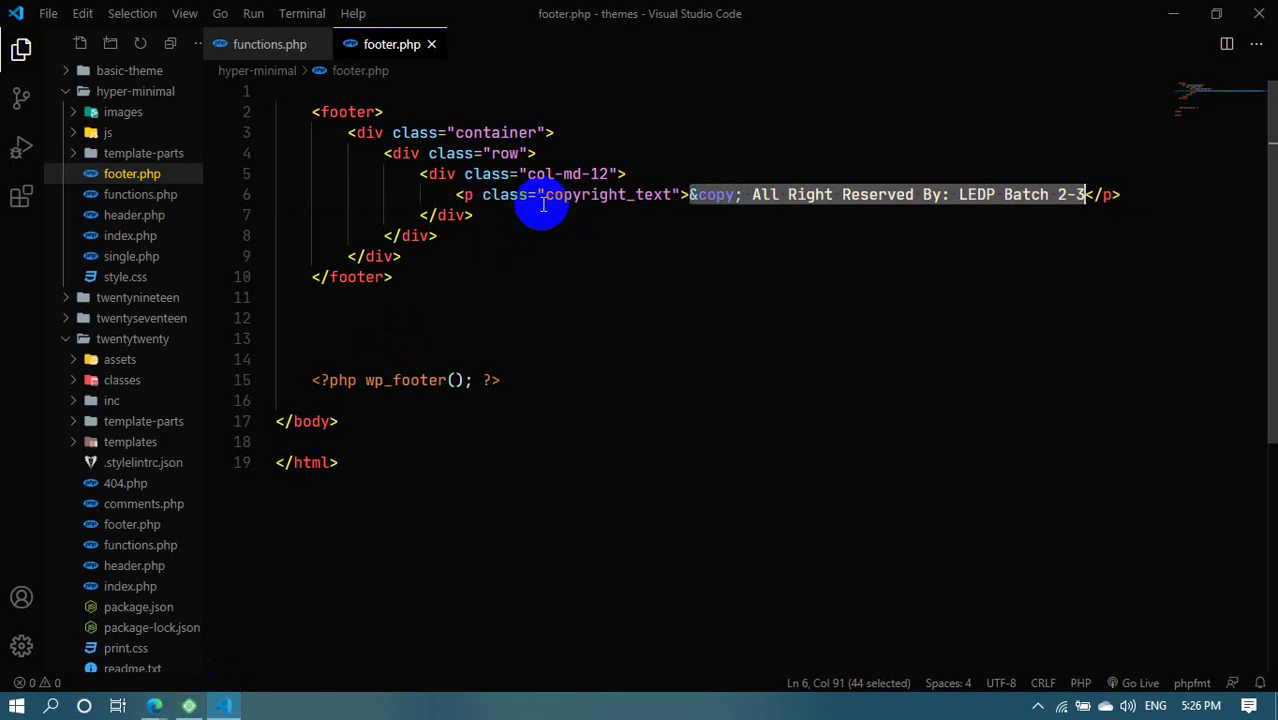
click(593, 210)
drag(455, 194, 1124, 194)
key(ctrl+x)
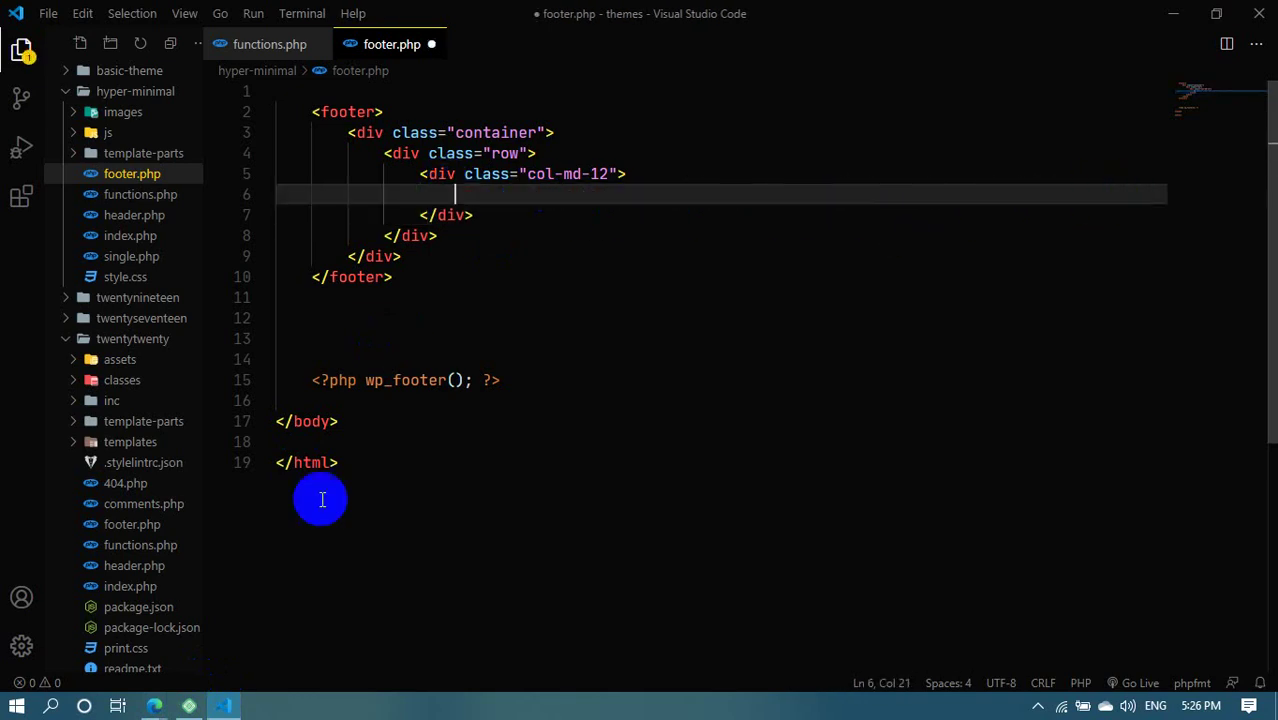
Switch to the browser and replace the Text widget's HTML content with the cut copyright_text paragraph
mouse_move(155, 706)
click(100, 630)
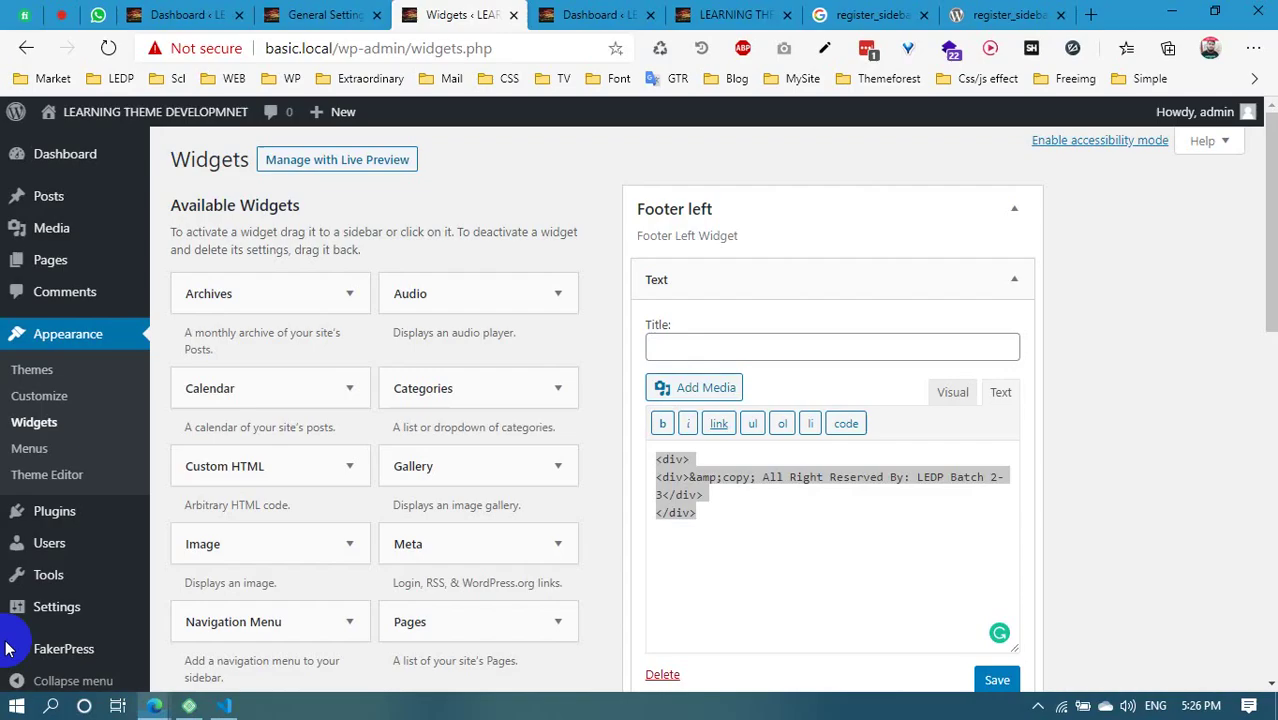
key(ctrl+a)
click(713, 508)
drag(713, 508, 616, 441)
key(ctrl+v)
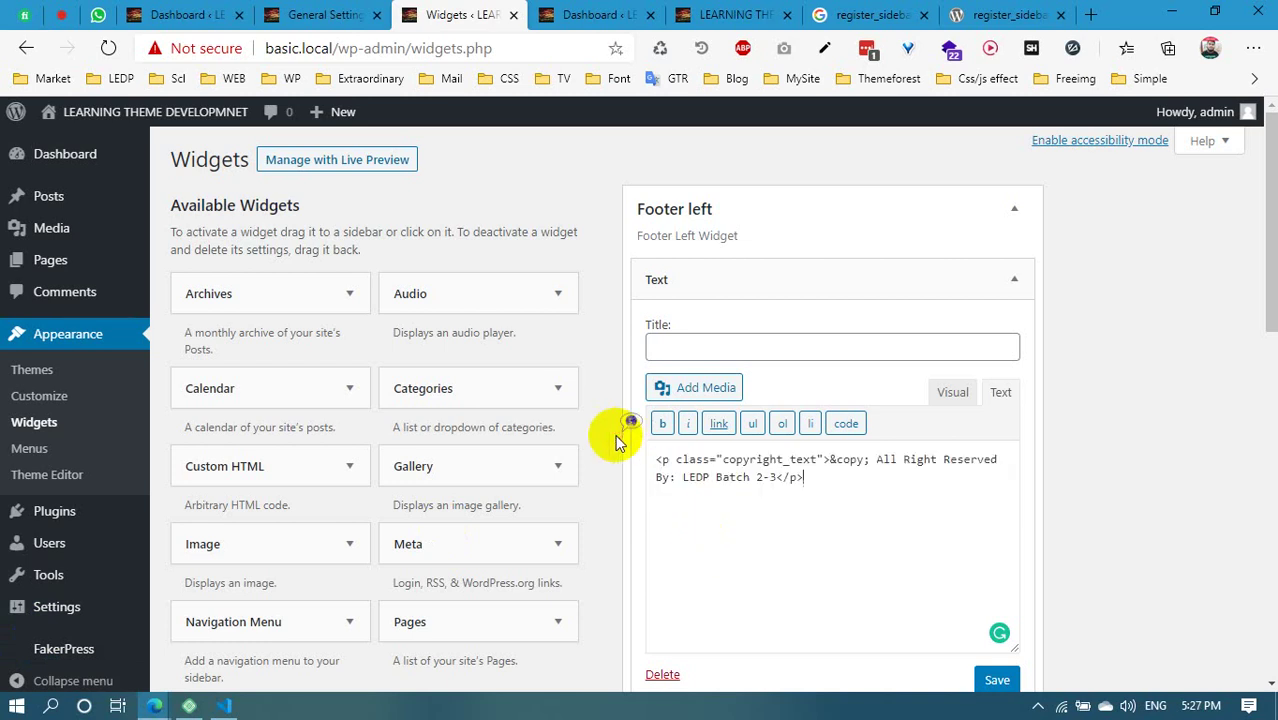
Check the pasted paragraph markup, then save the Text widget and collapse it
click(903, 459)
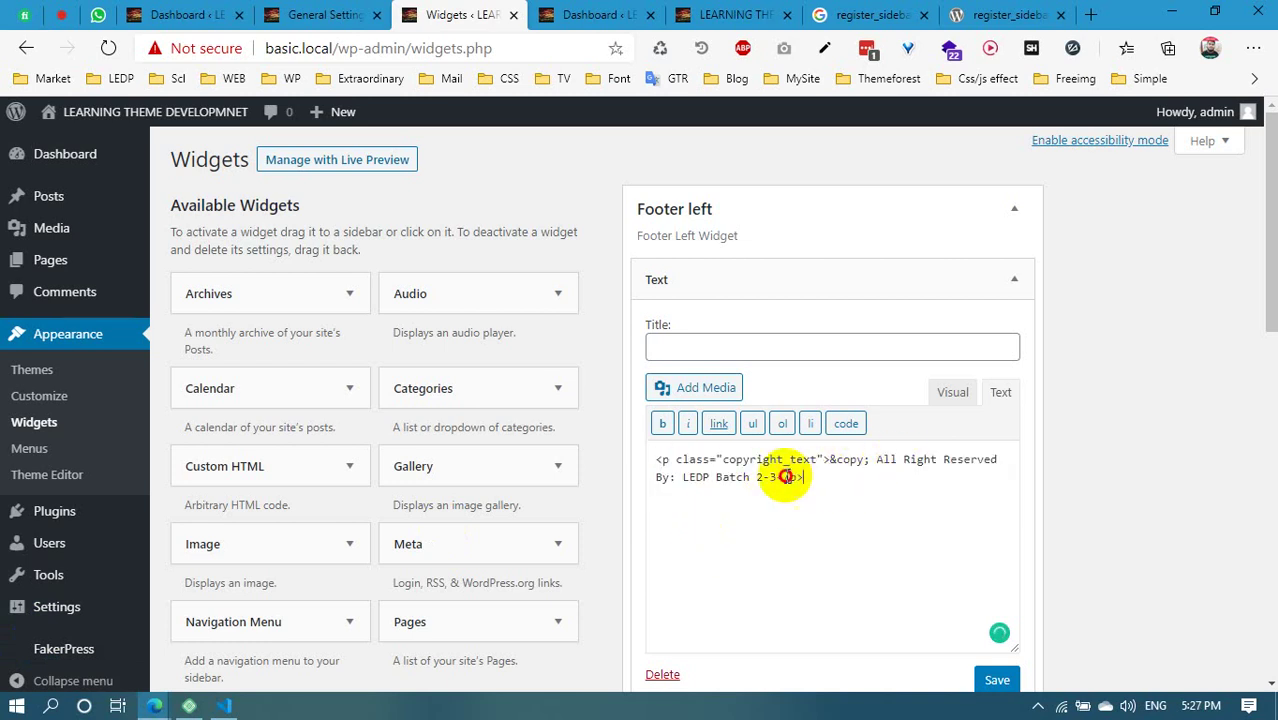
drag(803, 477, 613, 448)
click(770, 505)
scroll(902, 527, down, 1)
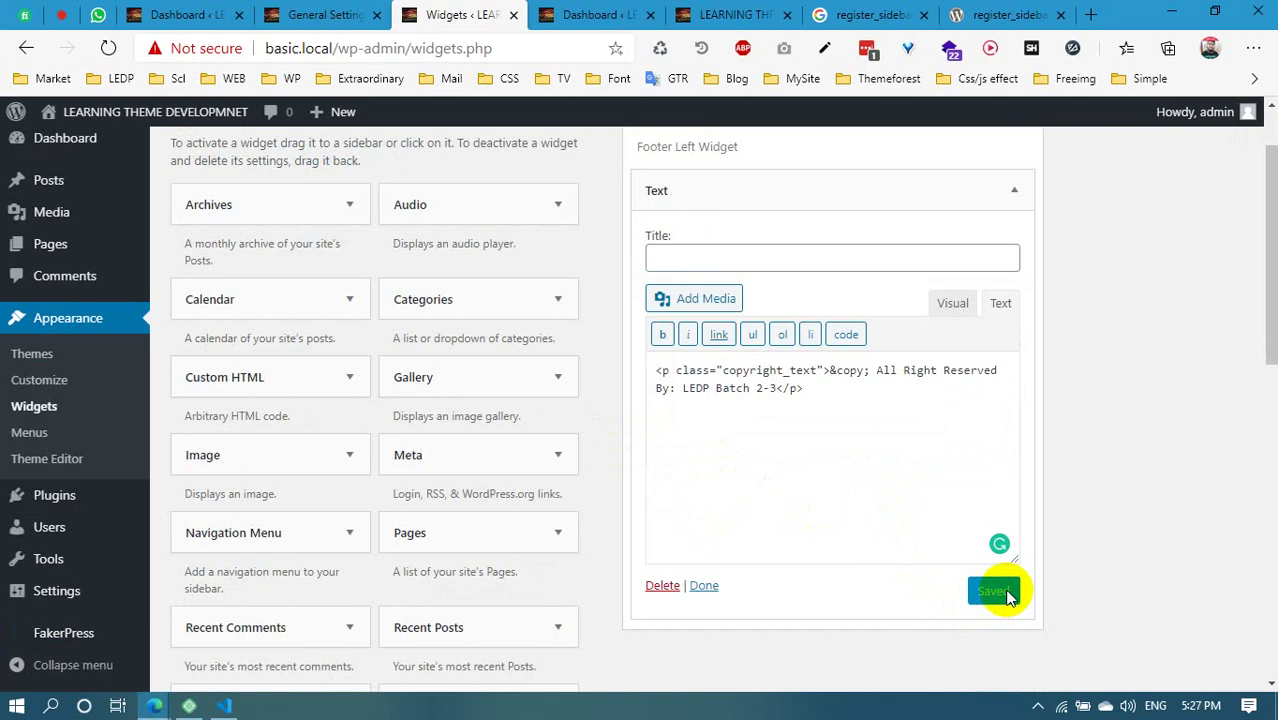
click(704, 587)
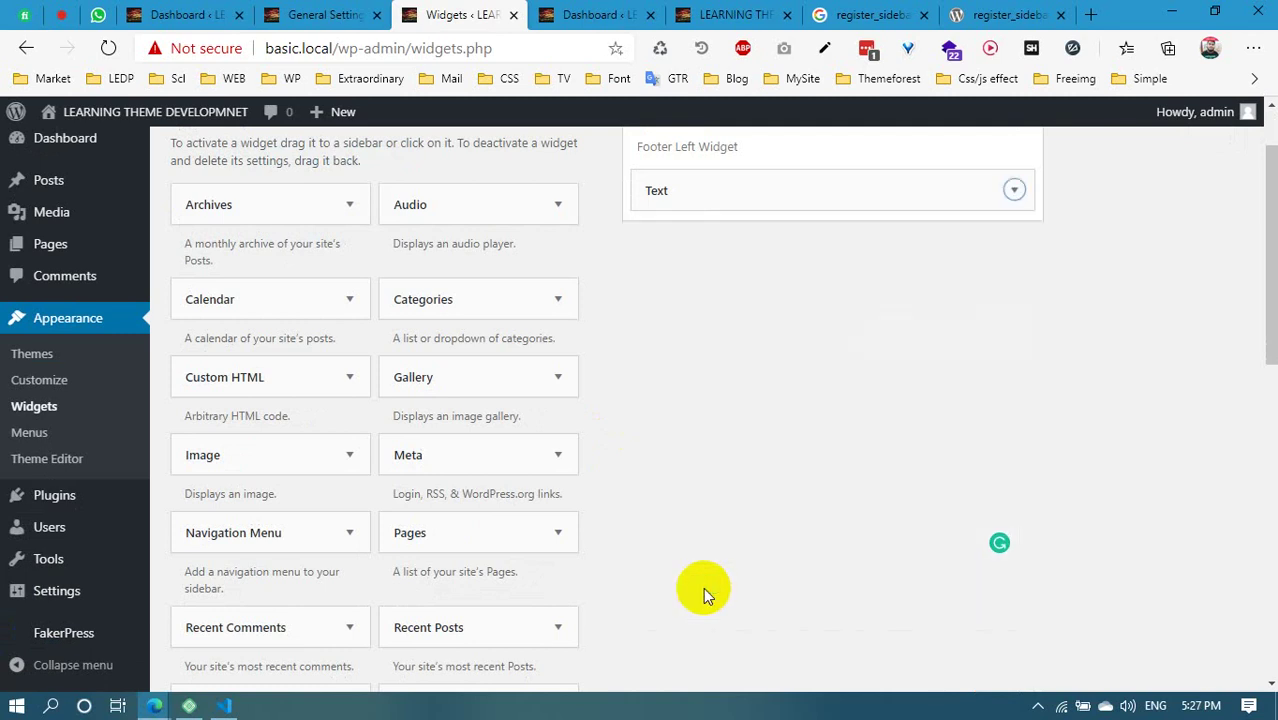
Reopen the Text widget in the Footer left area and review its saved HTML content
scroll(729, 405, up, 1)
click(860, 286)
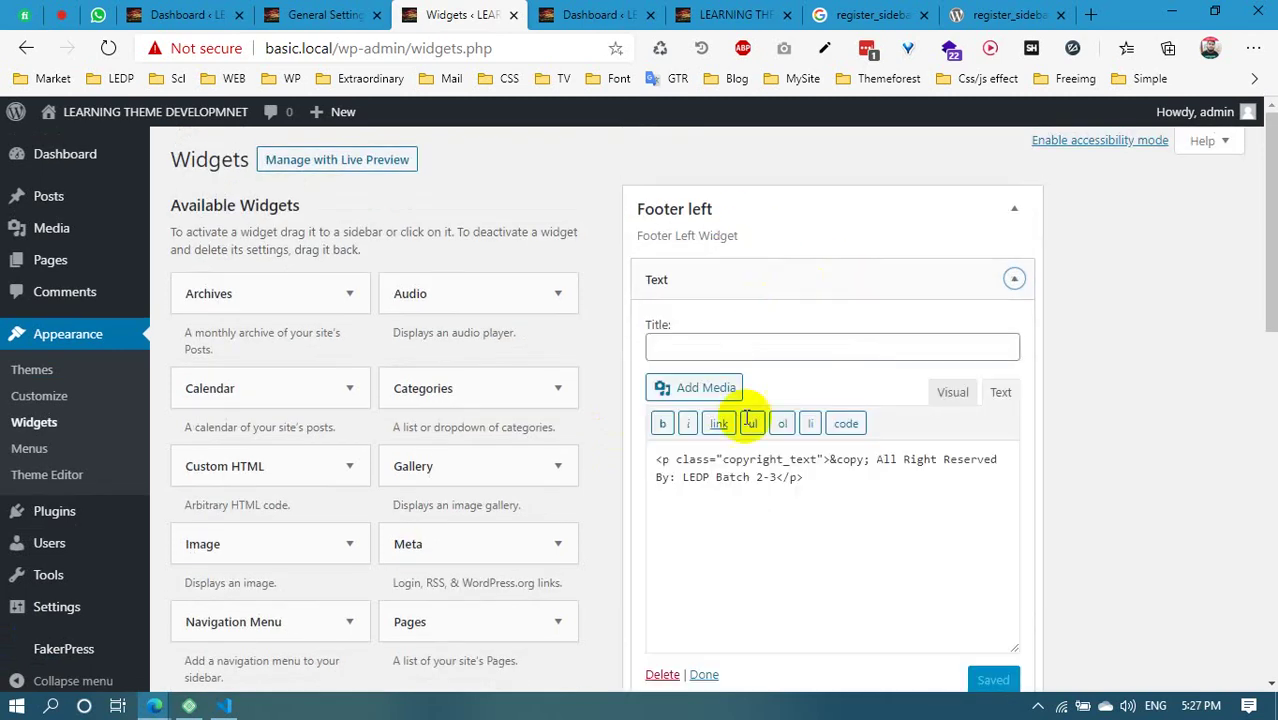
drag(825, 476, 887, 428)
click(952, 392)
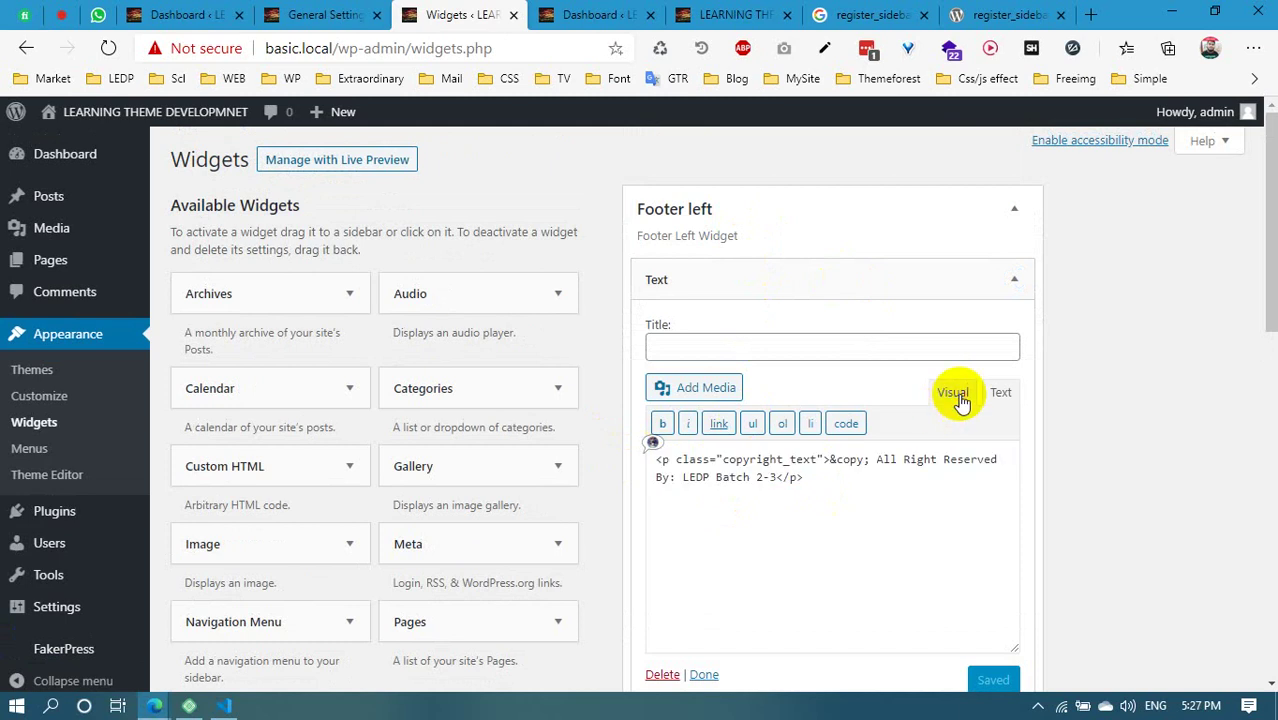
Switch to Visual Studio Code and insert an empty multi-line PHP block inside the col-md-12 div of footer.php
click(223, 706)
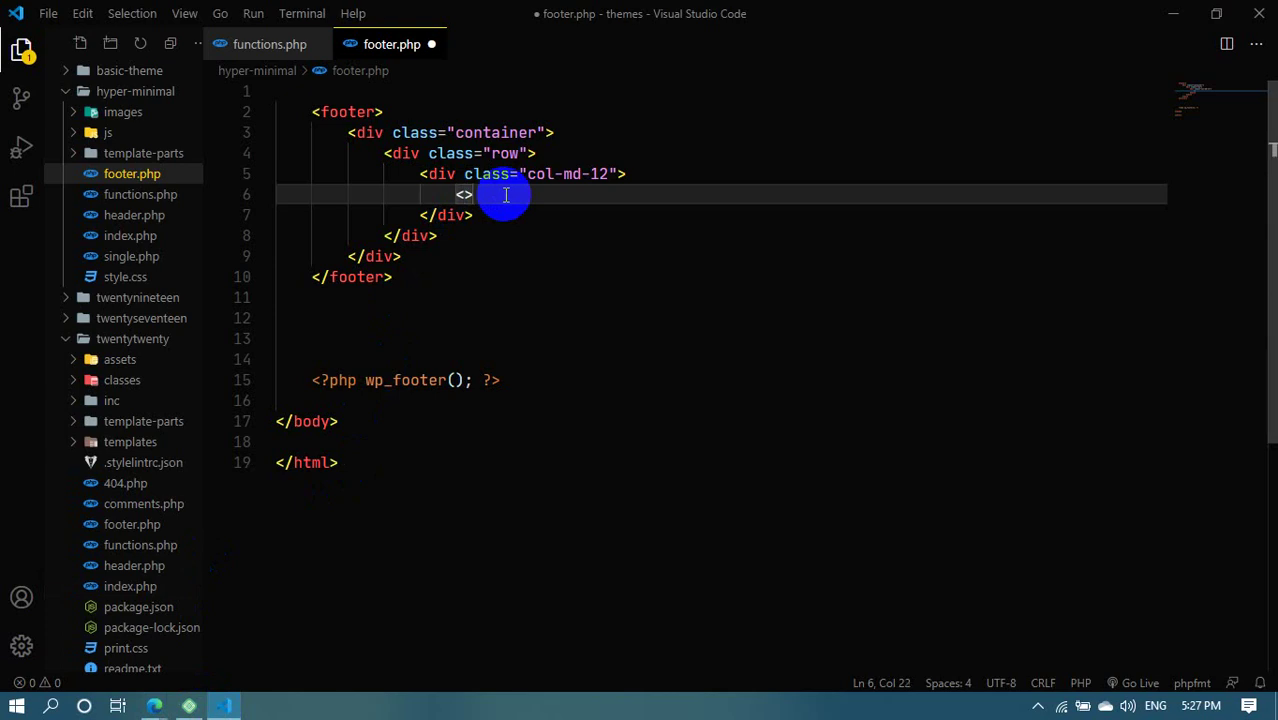
text(h)
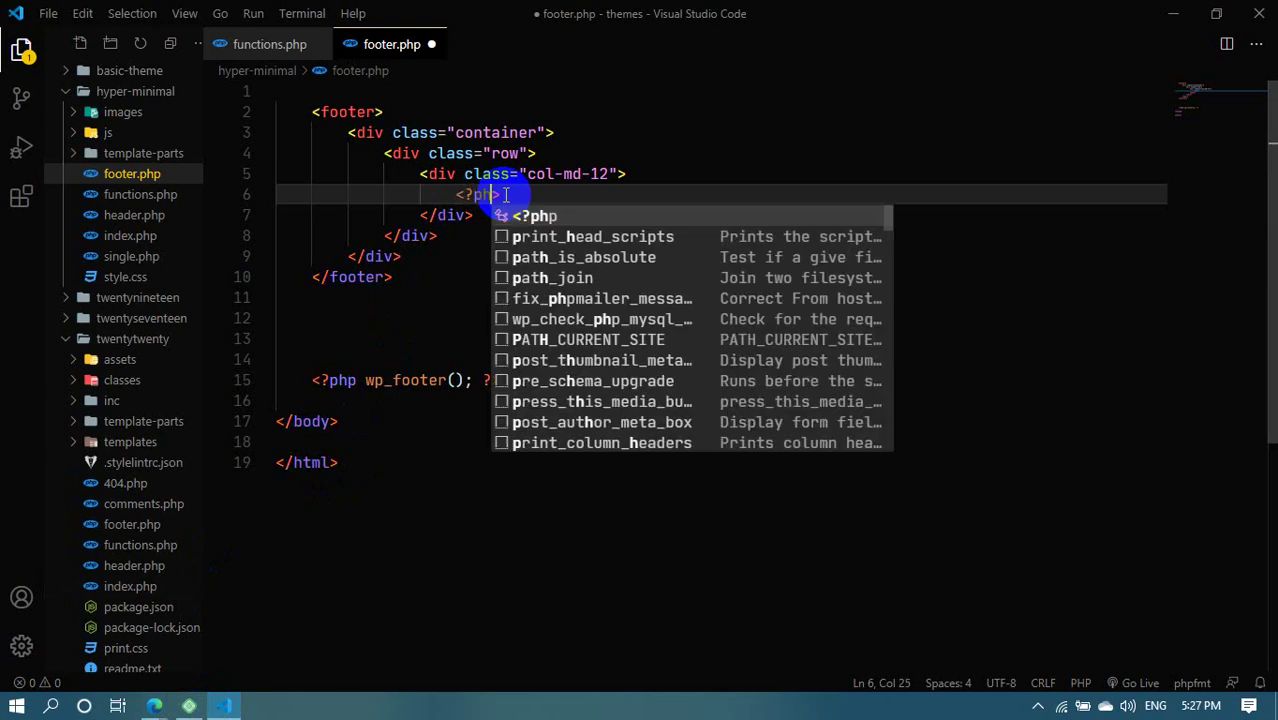
text(p)
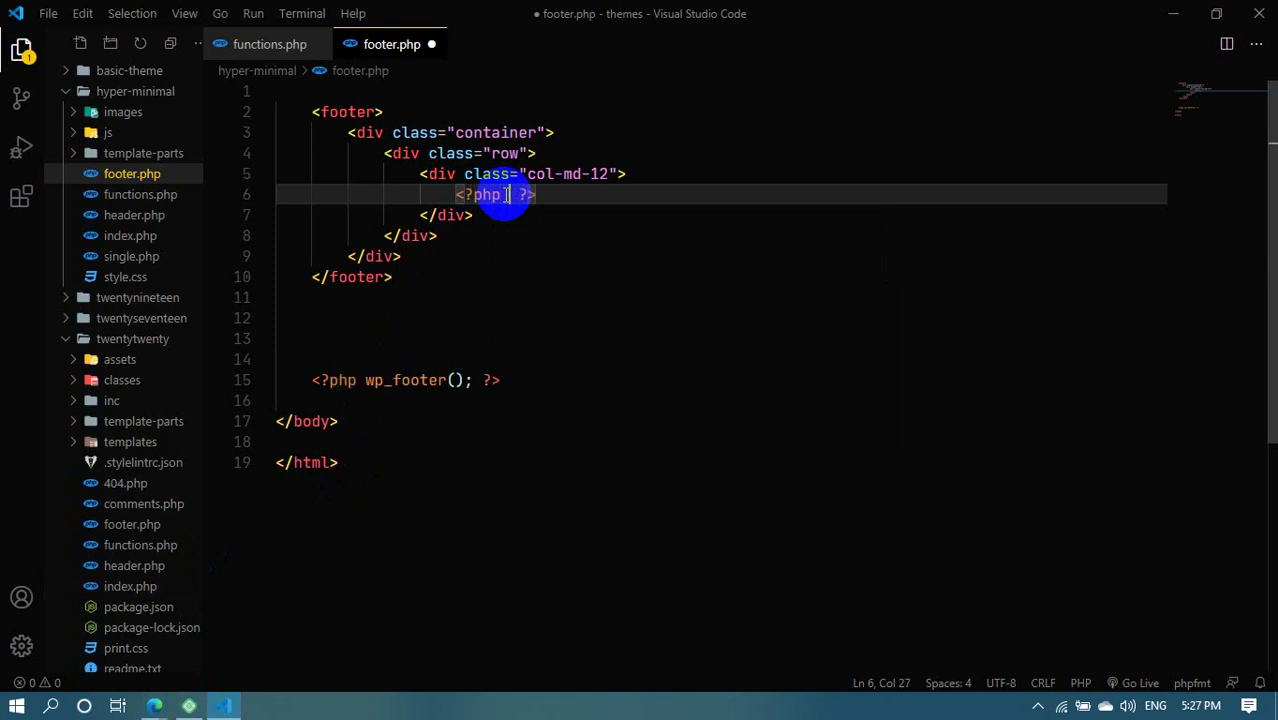
key(Return)
key(Return)
key(Return)
key(Up)
key(Up)
key(Tab)
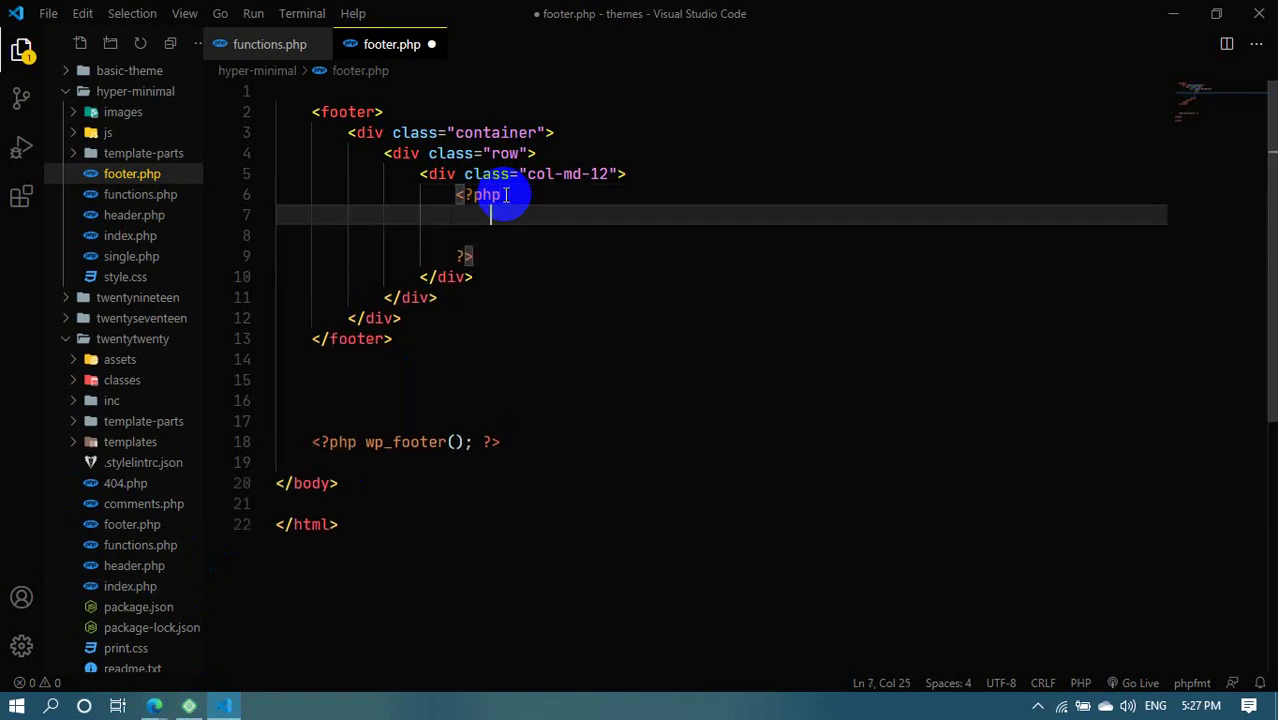
Start an if statement in the footer.php PHP block that calls is_active_sidebar with an empty quoted argument
text(if_)
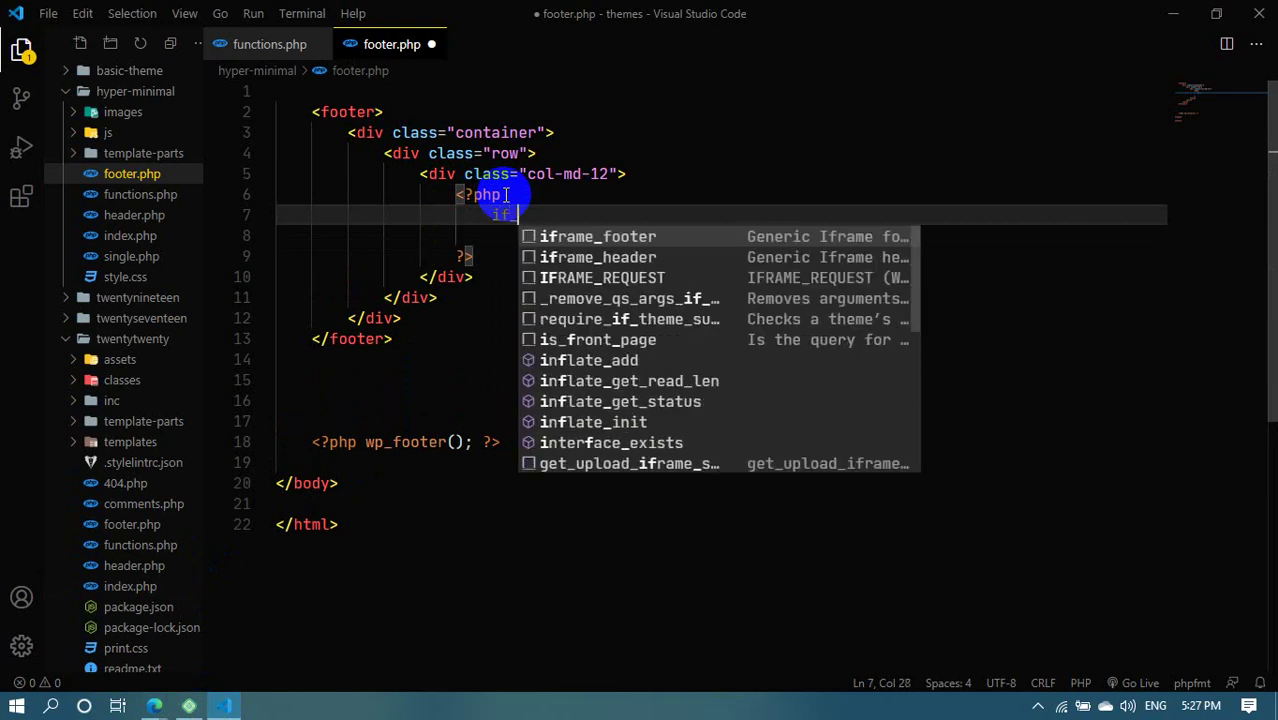
key(BackSpace)
text((is)
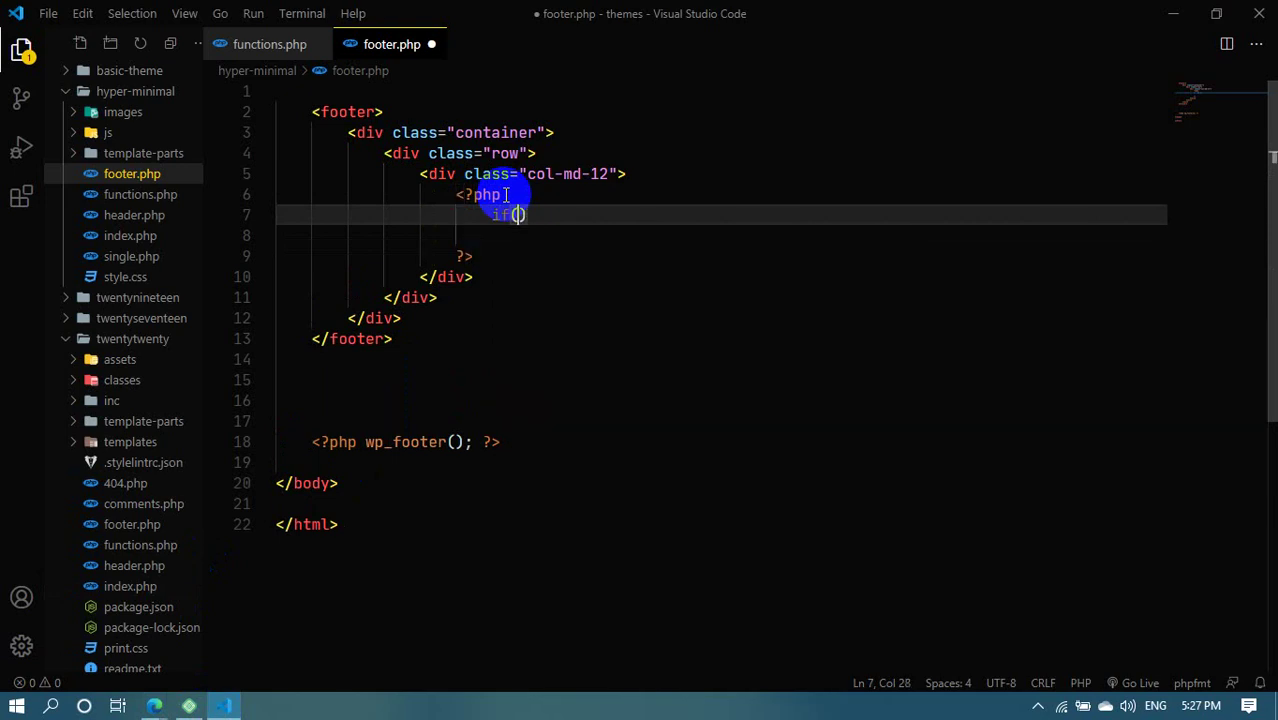
text())
text(_ac)
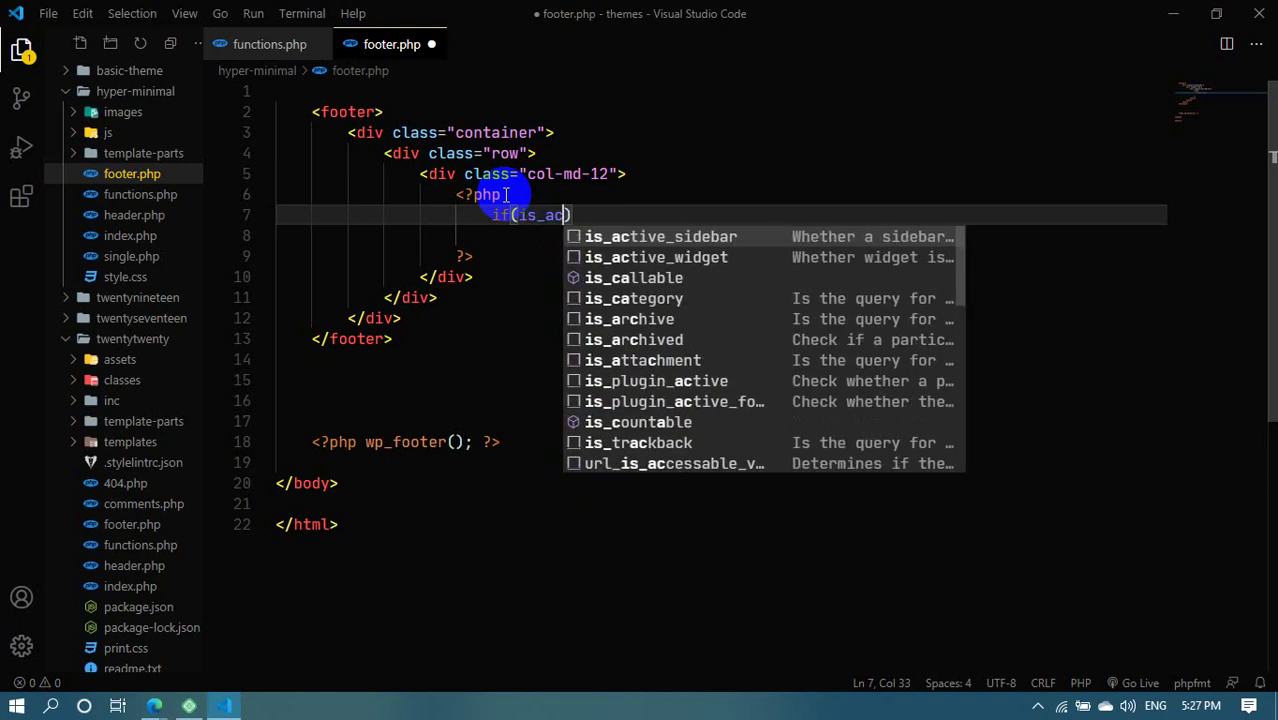
key(Return)
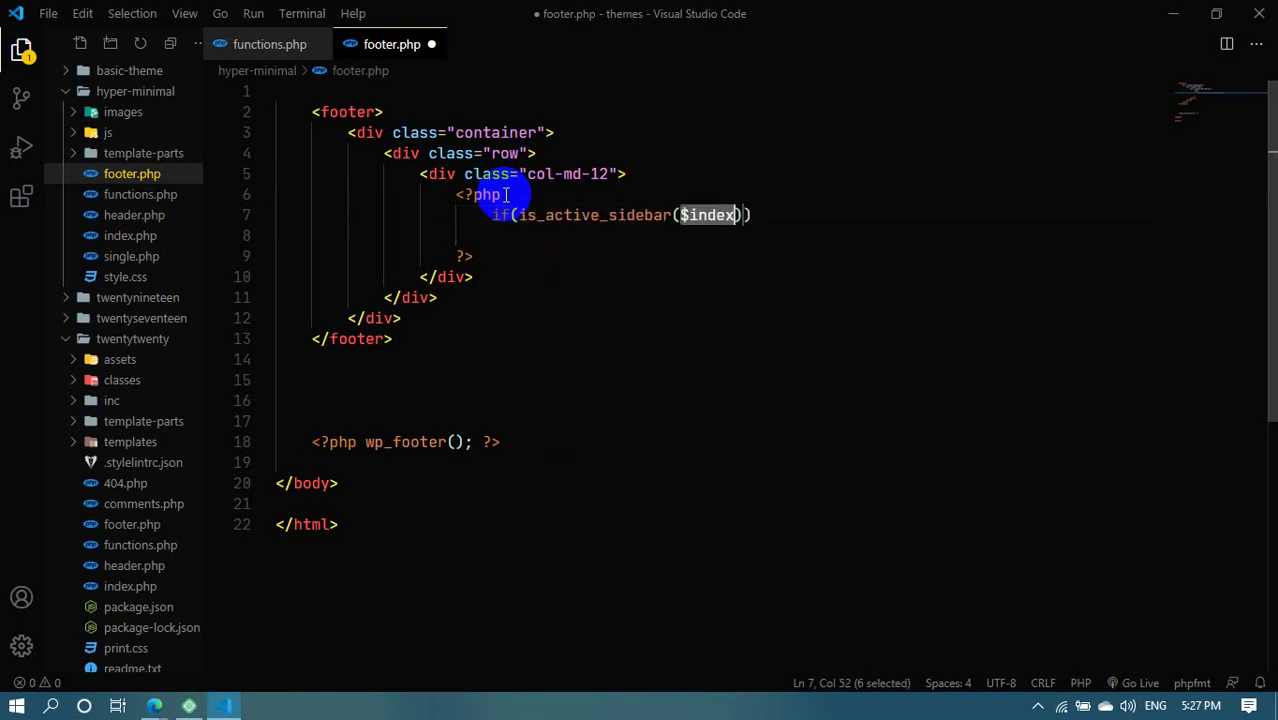
text(;)
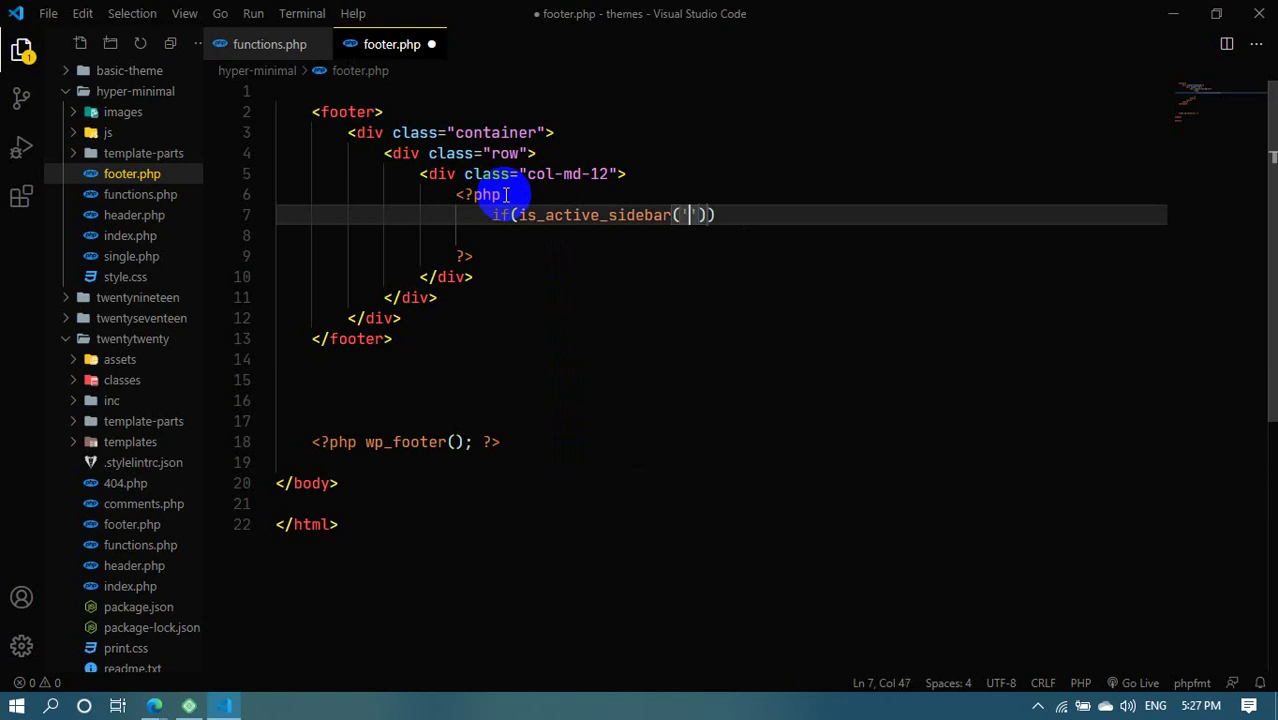
Copy the sidebar id 'footer-left' from functions.php into the is_active_sidebar call in footer.php
click(266, 44)
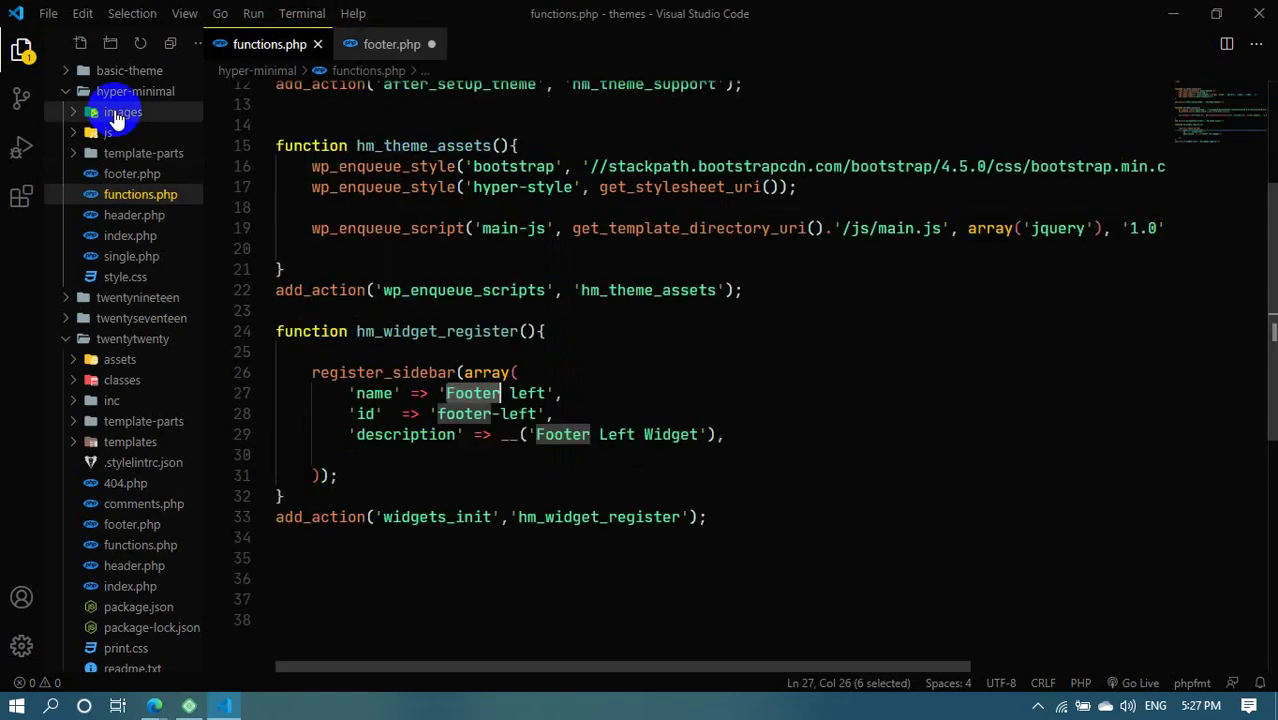
drag(538, 413, 453, 416)
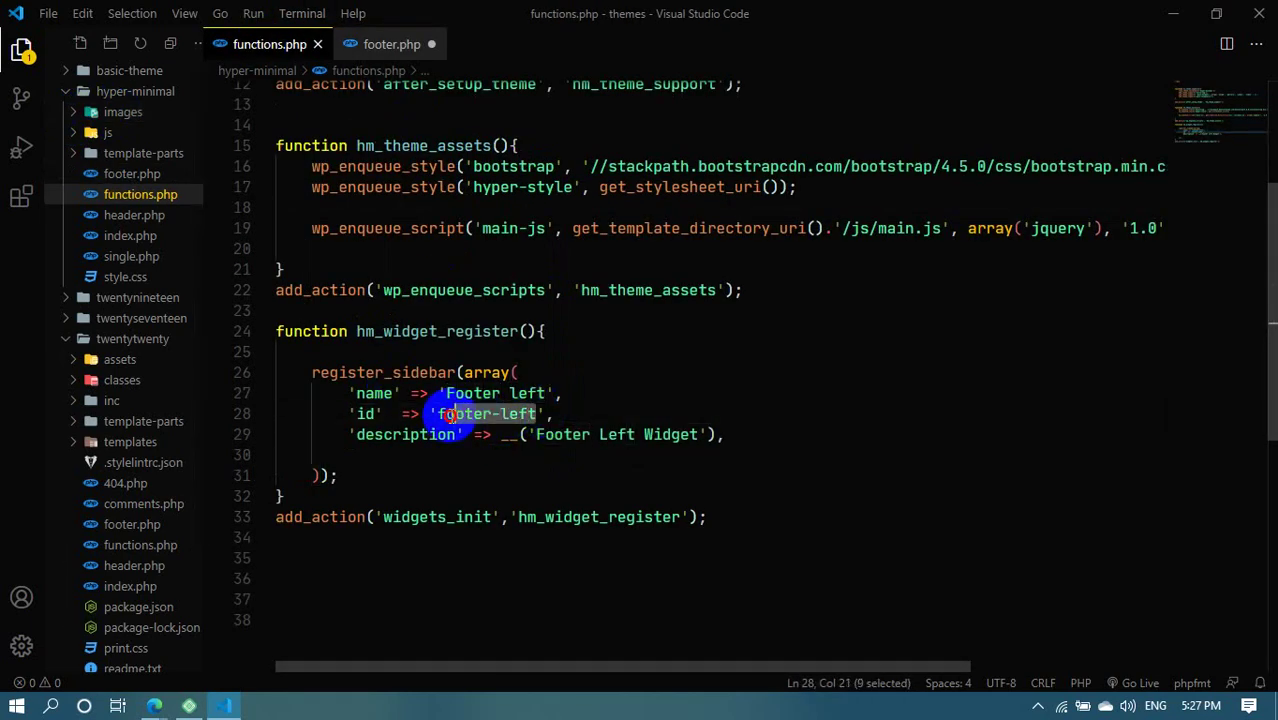
click(359, 45)
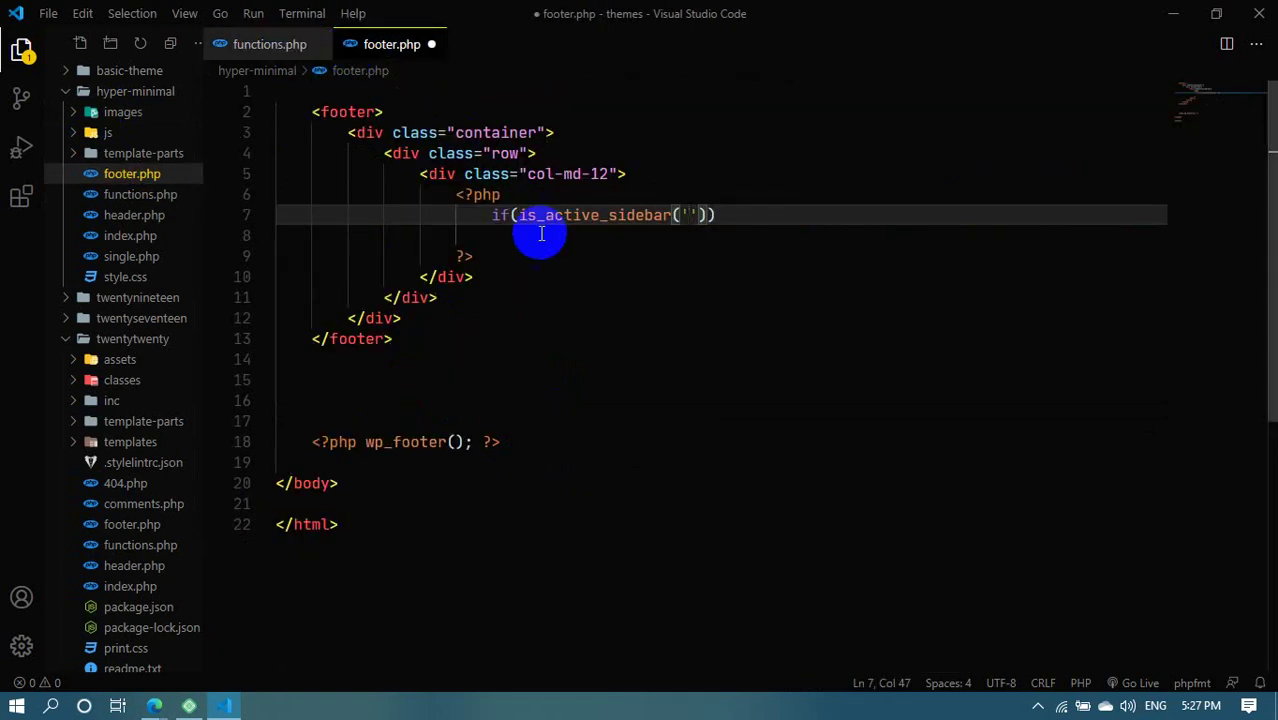
text(footer-left)
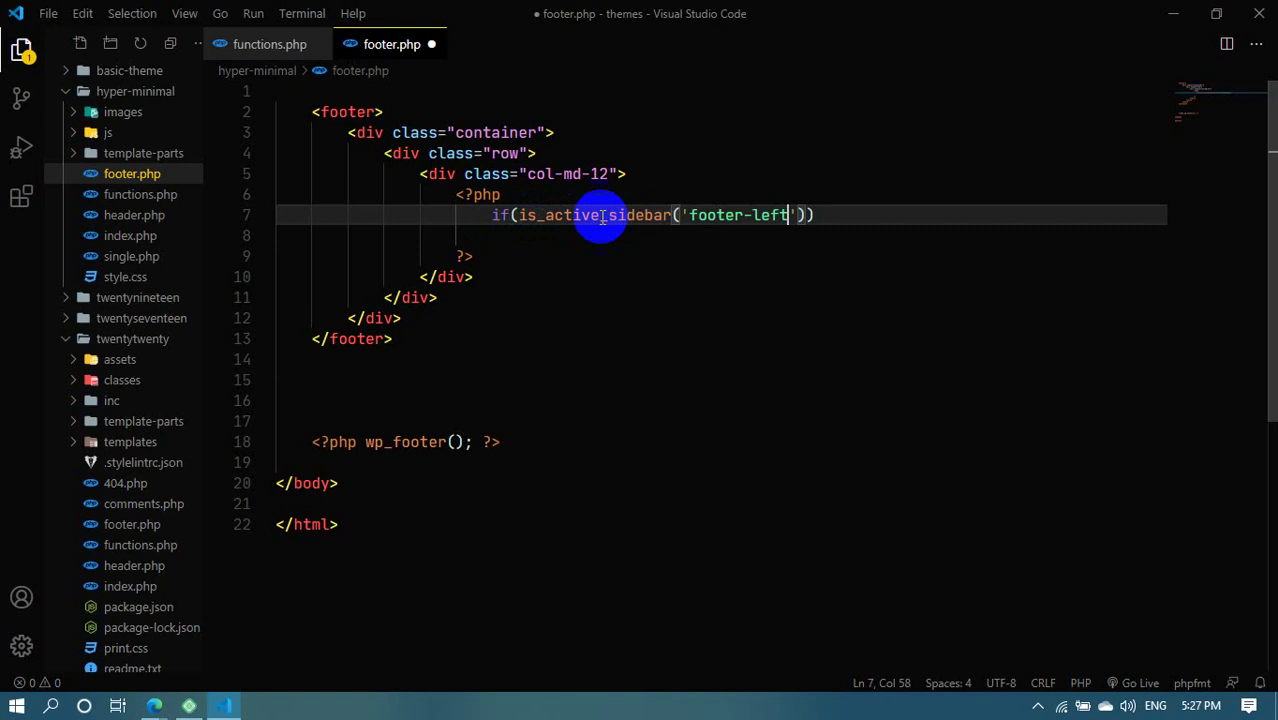
double_click(731, 215)
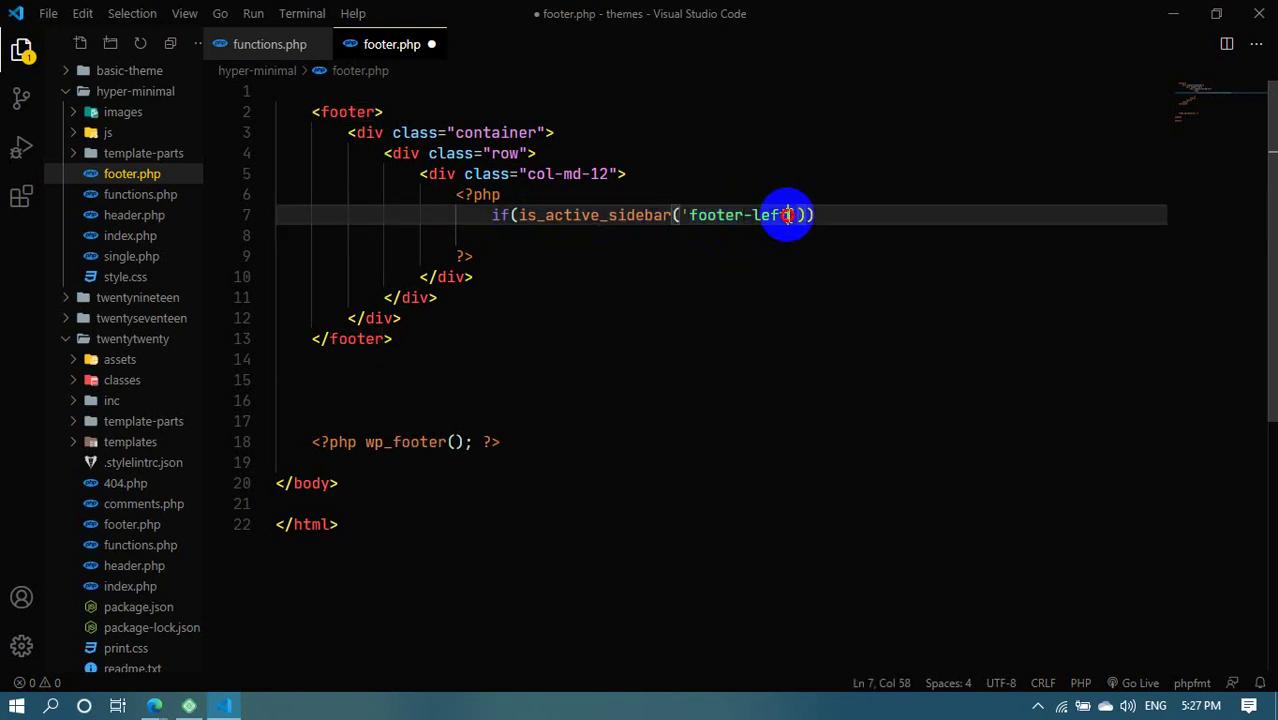
Give the if statement a braced body that calls dynamic_sidebar('footer-left')
click(825, 215)
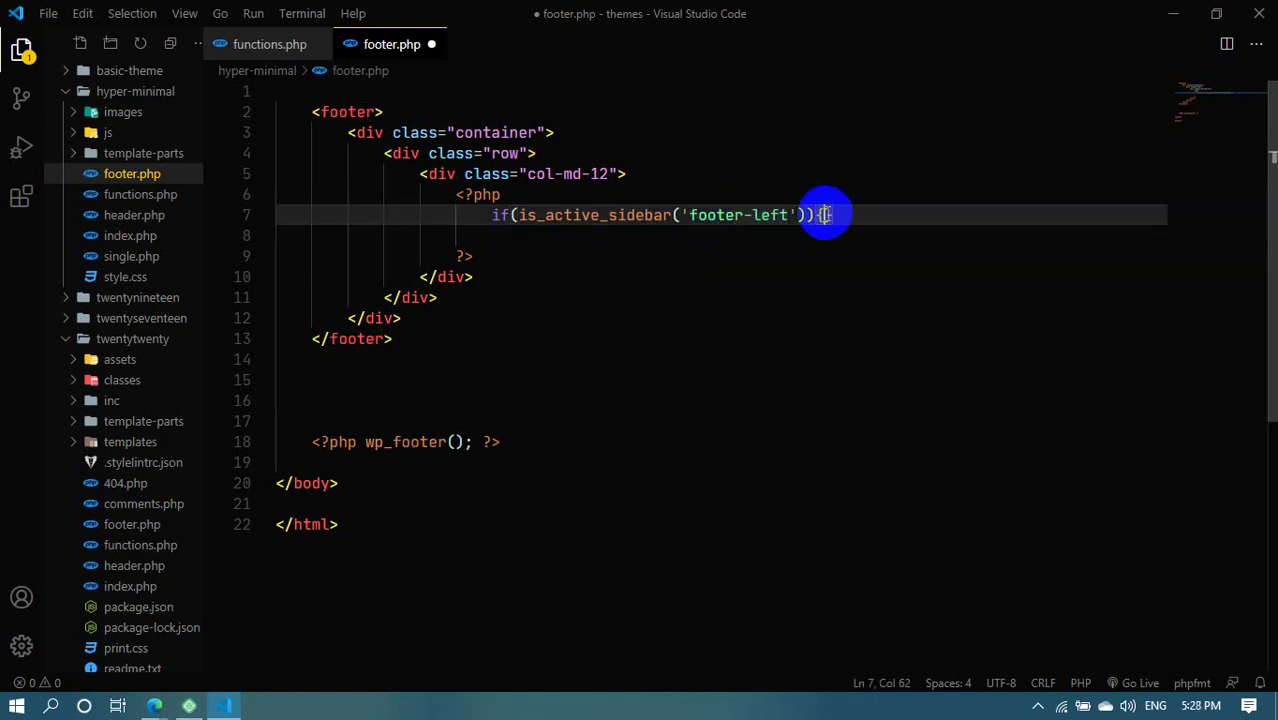
text({)
key(Return)
text(dy)
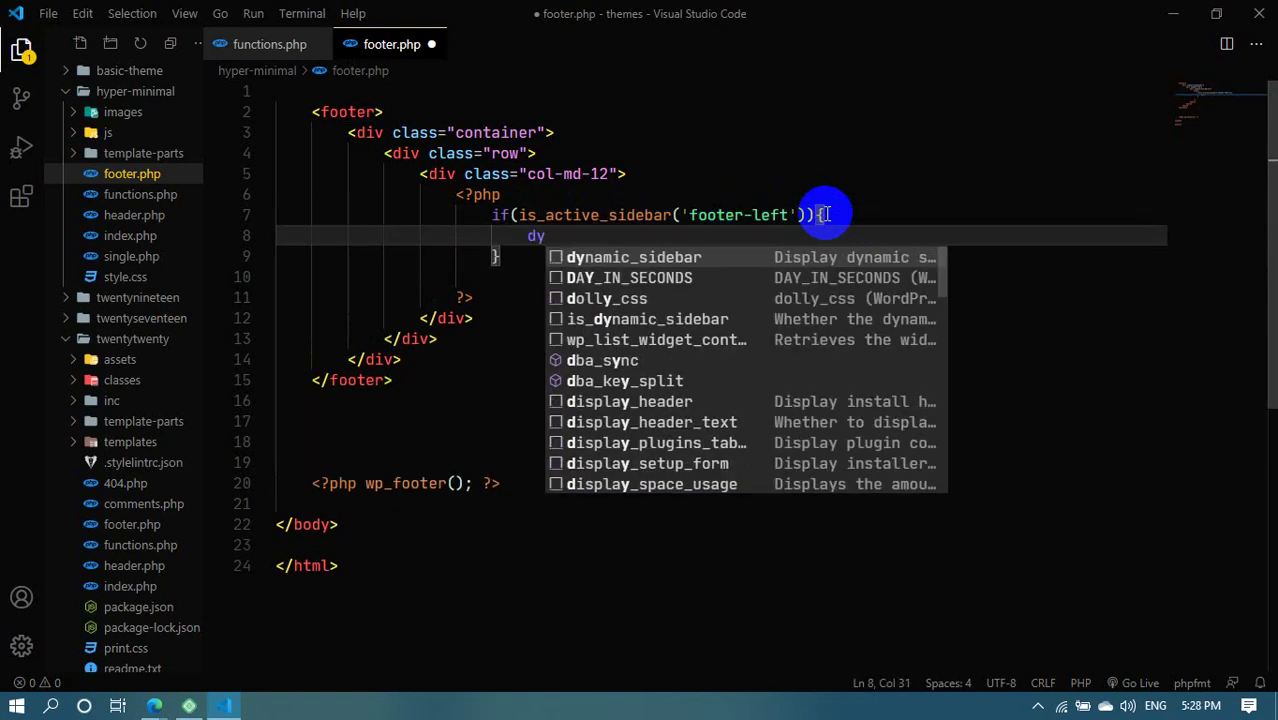
key(Return)
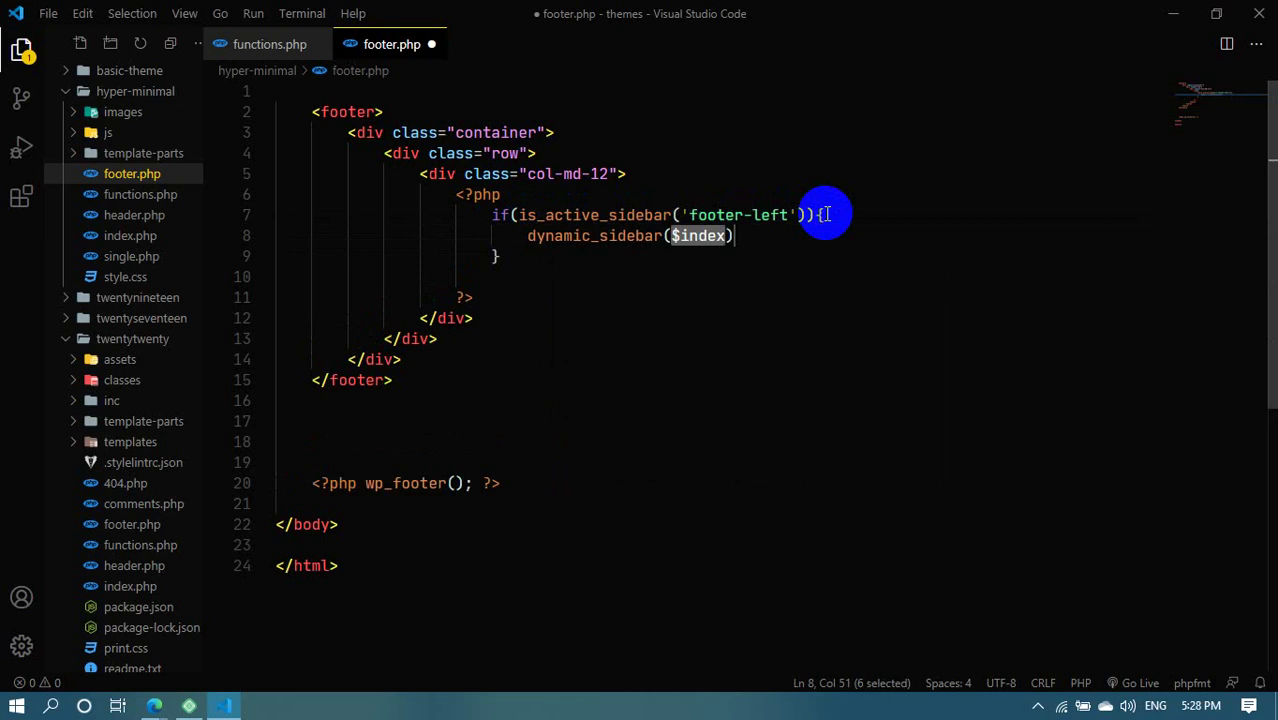
click(689, 215)
mouse_move(689, 215)
mouse_down()
mouse_move(789, 215)
mouse_move(677, 236)
mouse_up()
text(')
text(footer-left)
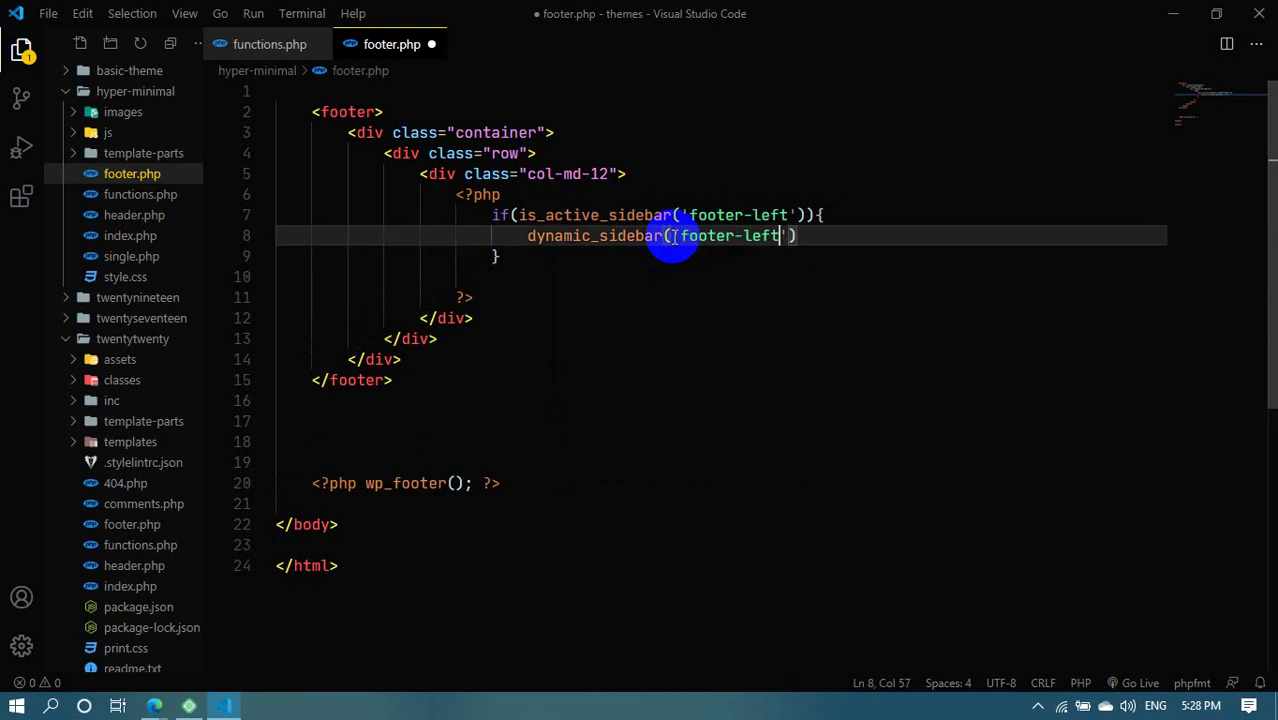
End the dynamic_sidebar call with a semicolon and save footer.php
click(813, 250)
click(836, 236)
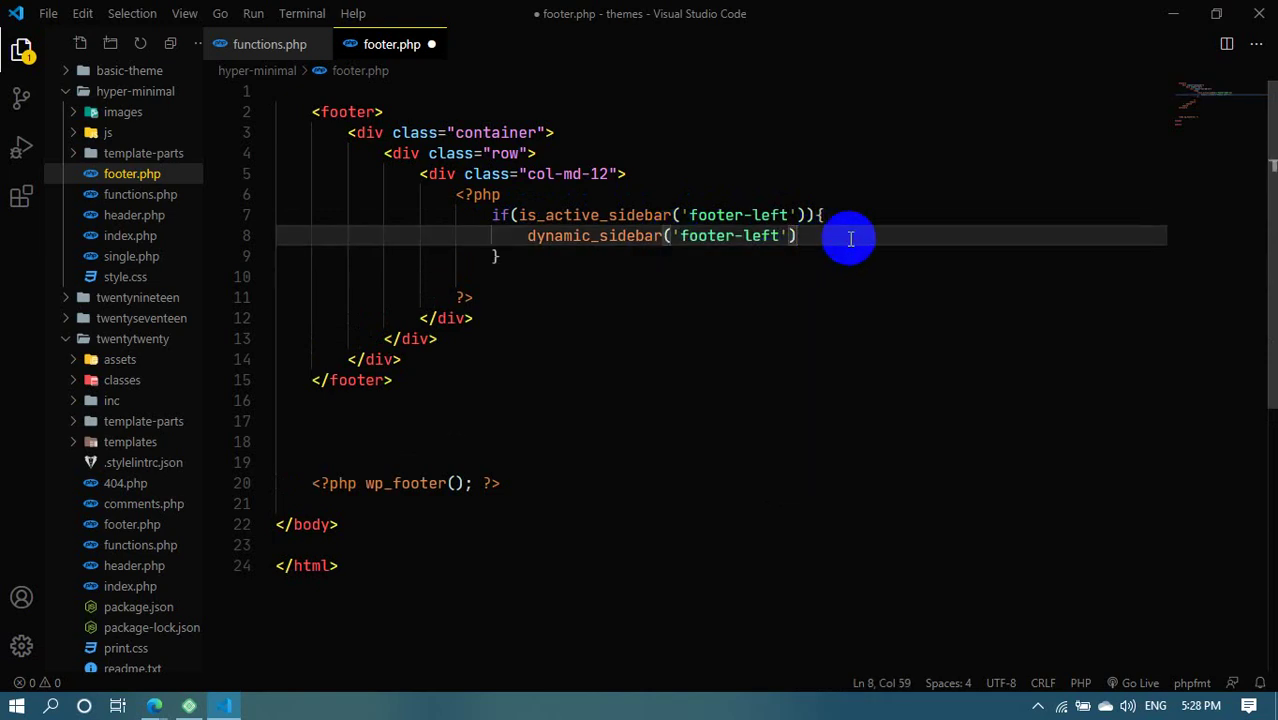
click(551, 297)
key(ctrl+s)
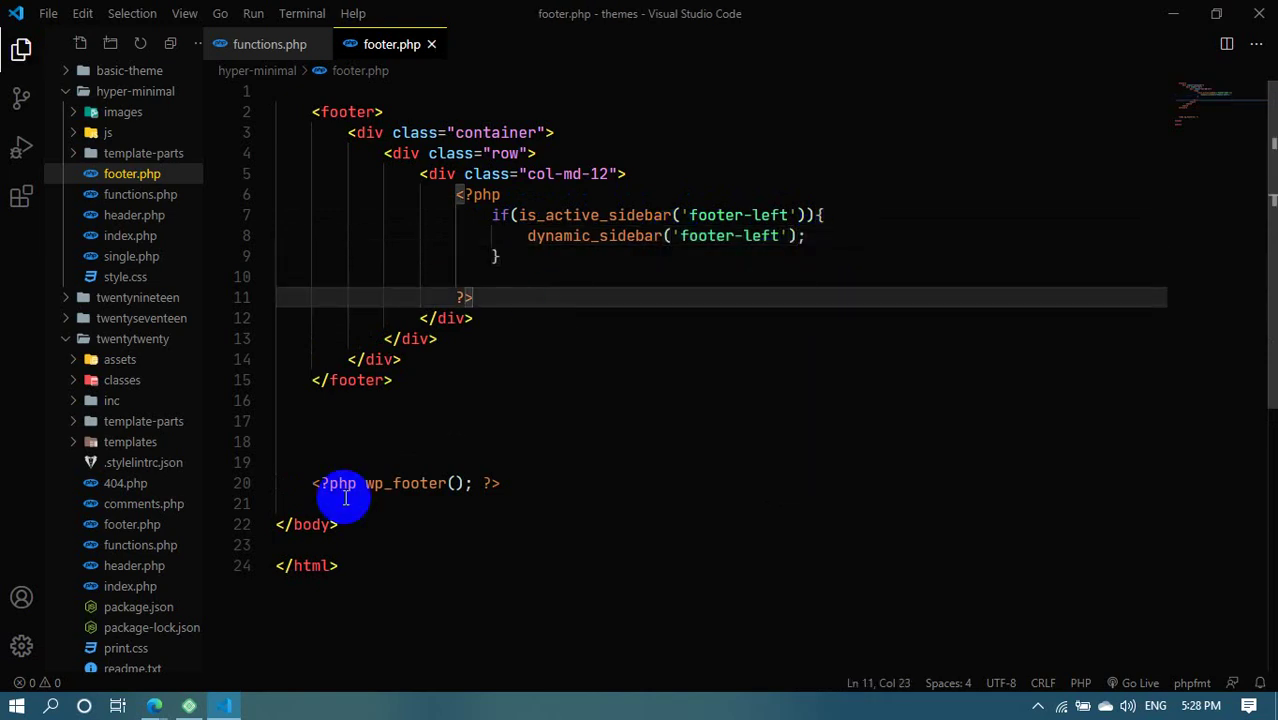
Switch to the browser and look at the copyright line in the footer of the basic.local home page
mouse_move(154, 706)
click(112, 650)
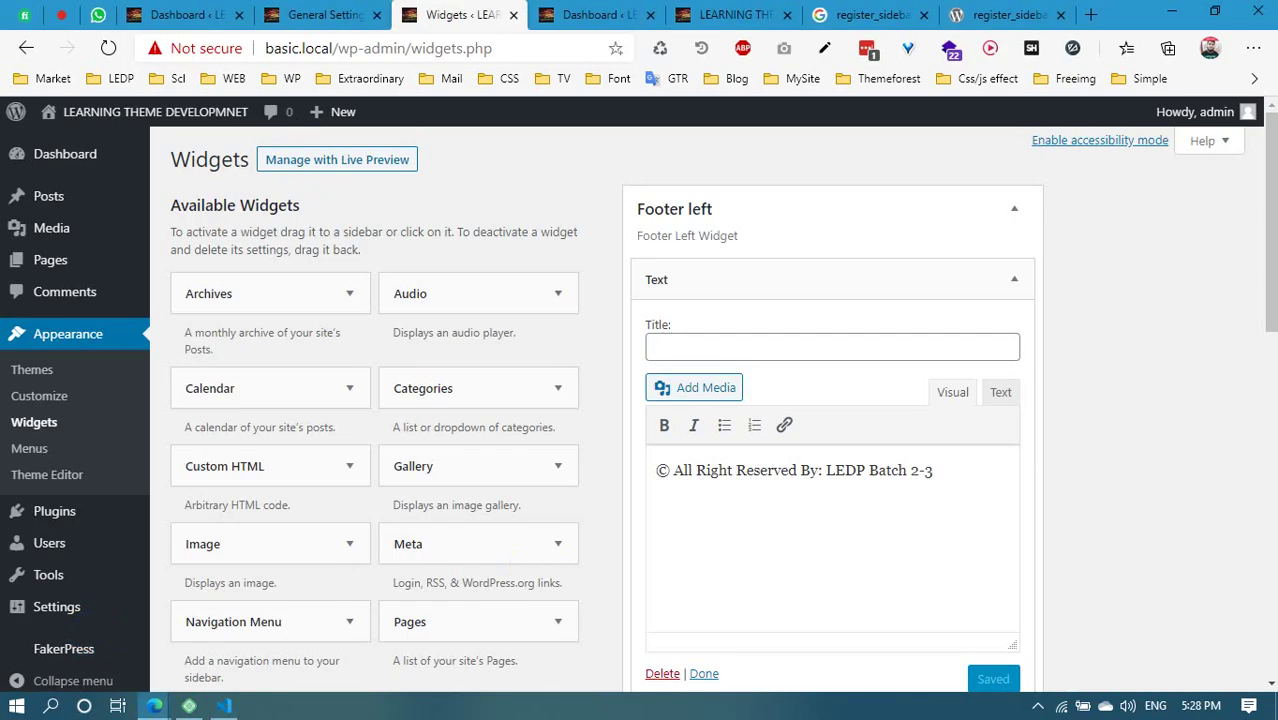
click(548, 13)
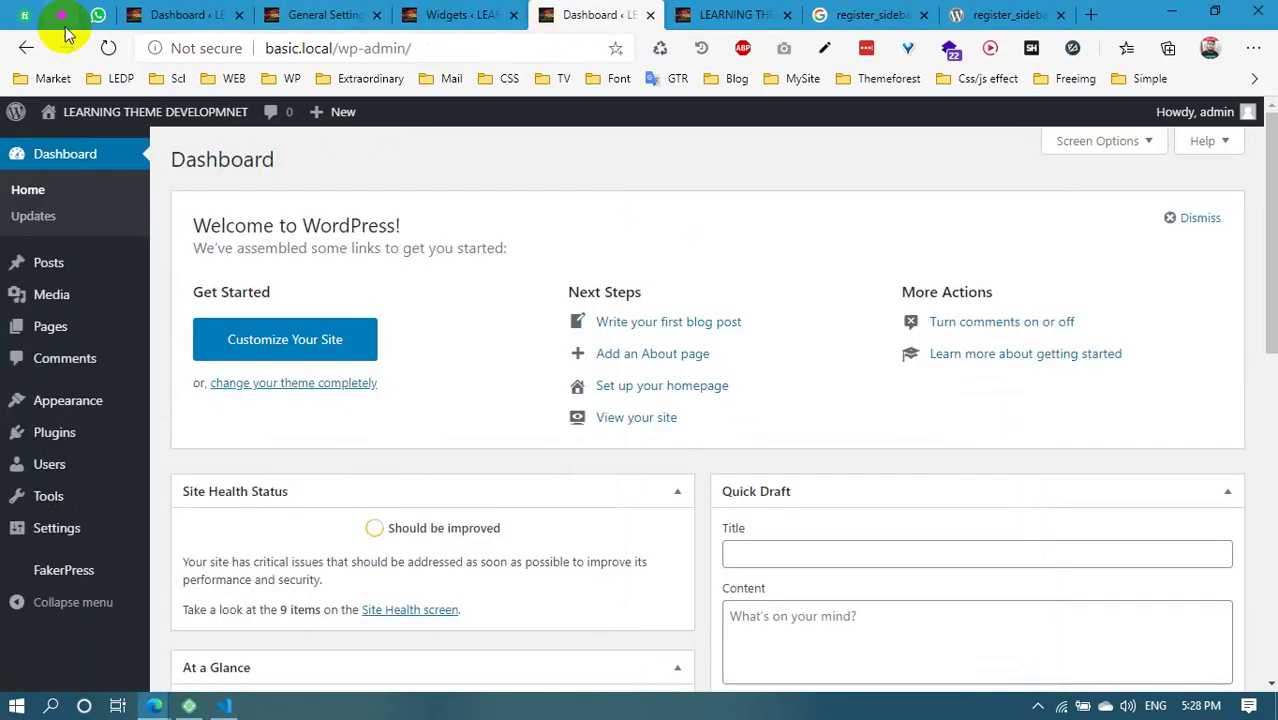
click(735, 14)
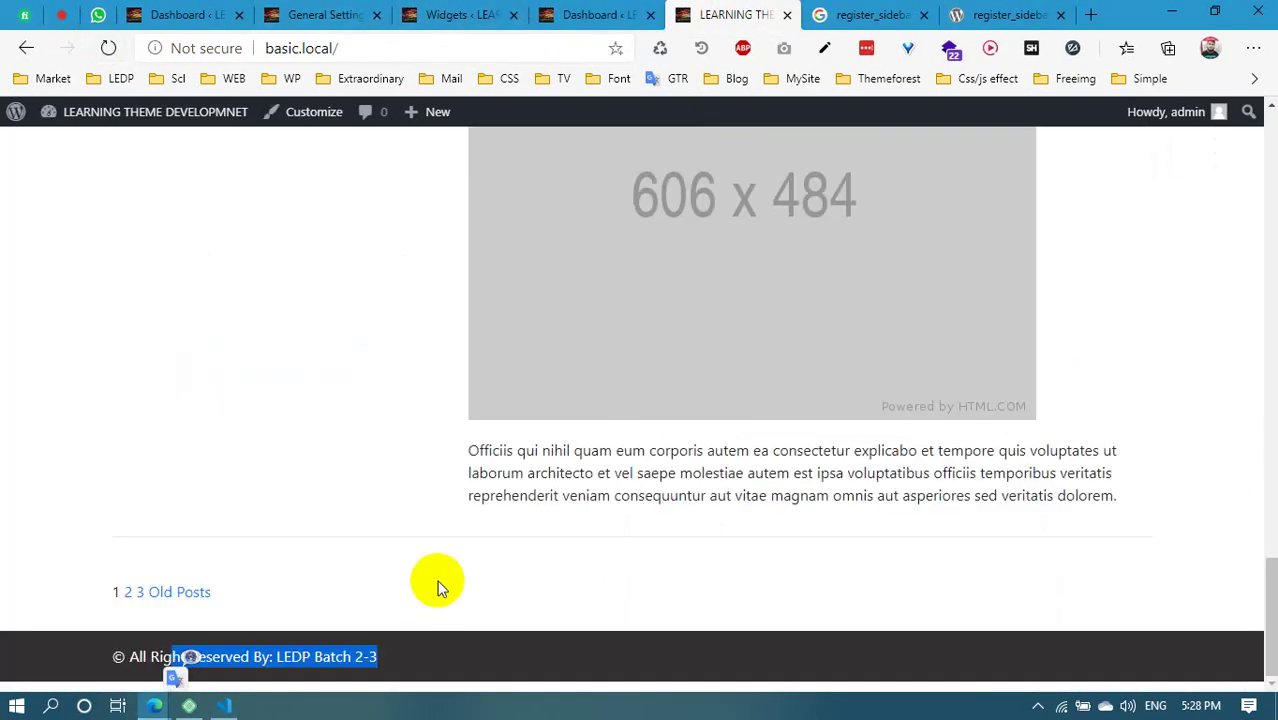
click(226, 658)
Switch to Visual Studio Code and review the is_active_sidebar block in footer.php
click(224, 706)
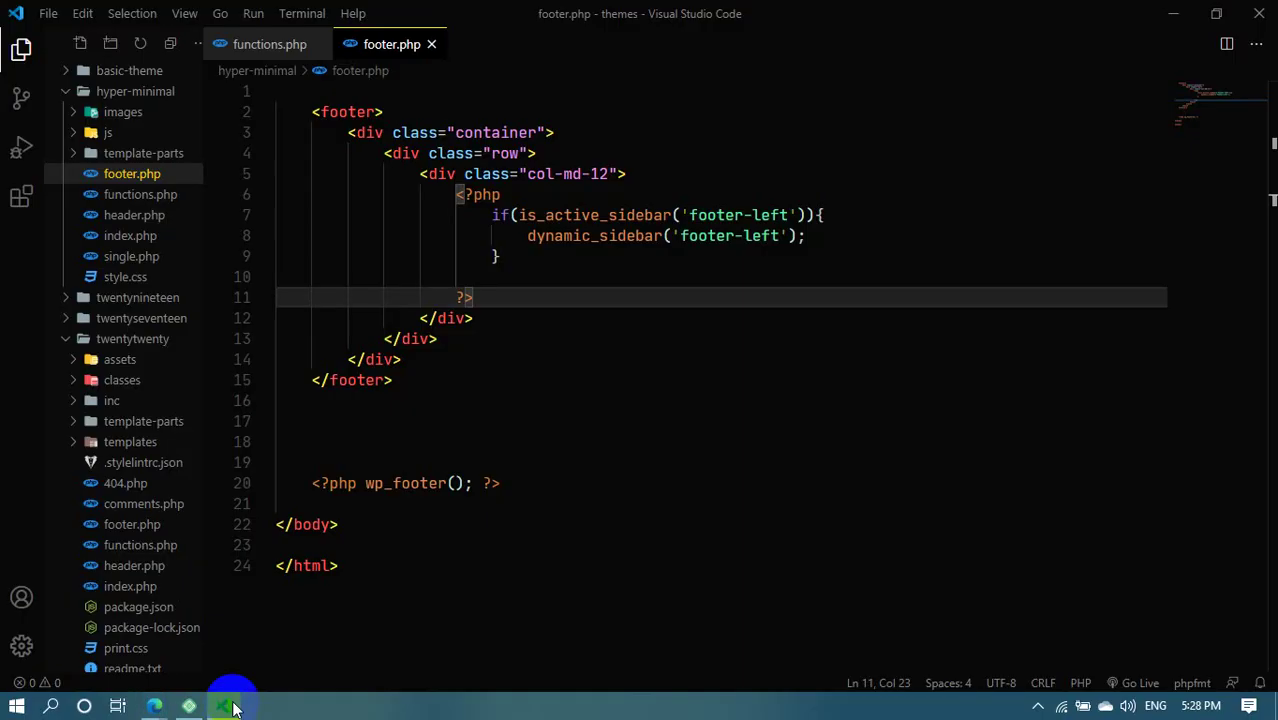
drag(490, 214, 523, 260)
click(499, 277)
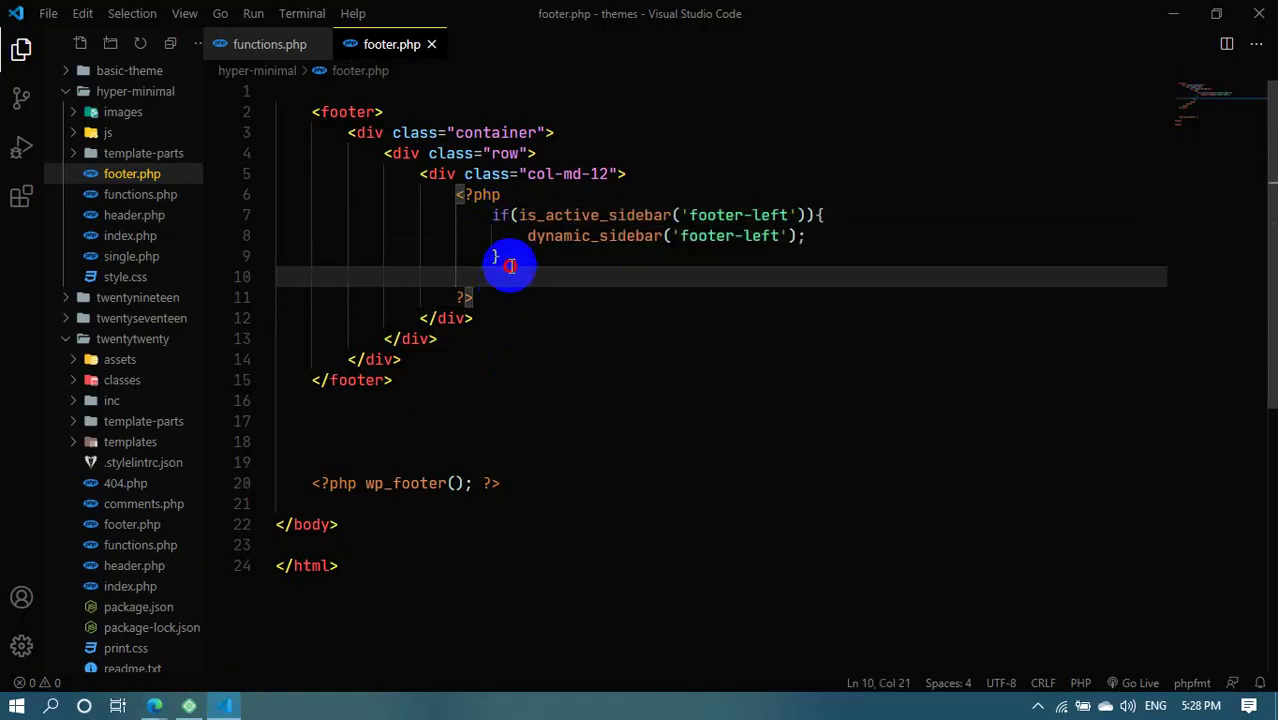
shift+click(499, 262)
Switch to the browser, reload the basic.local home page and check the copyright line in its footer
click(154, 706)
click(57, 634)
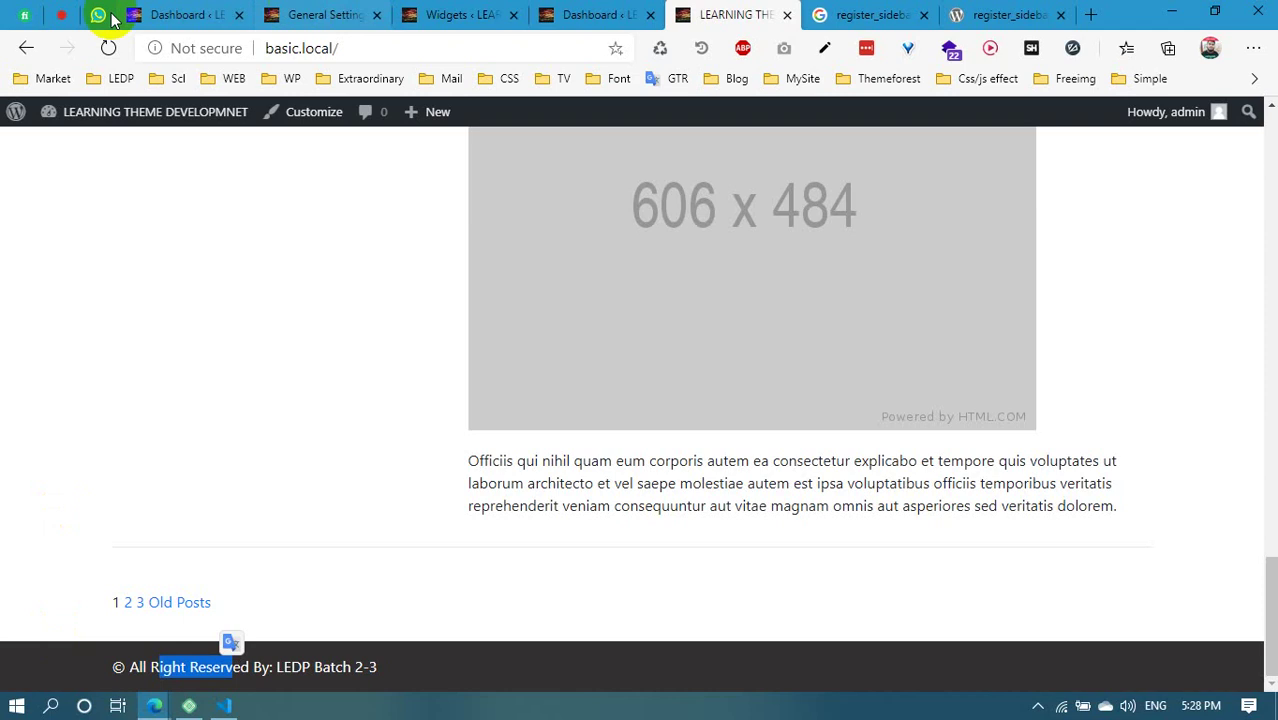
click(119, 51)
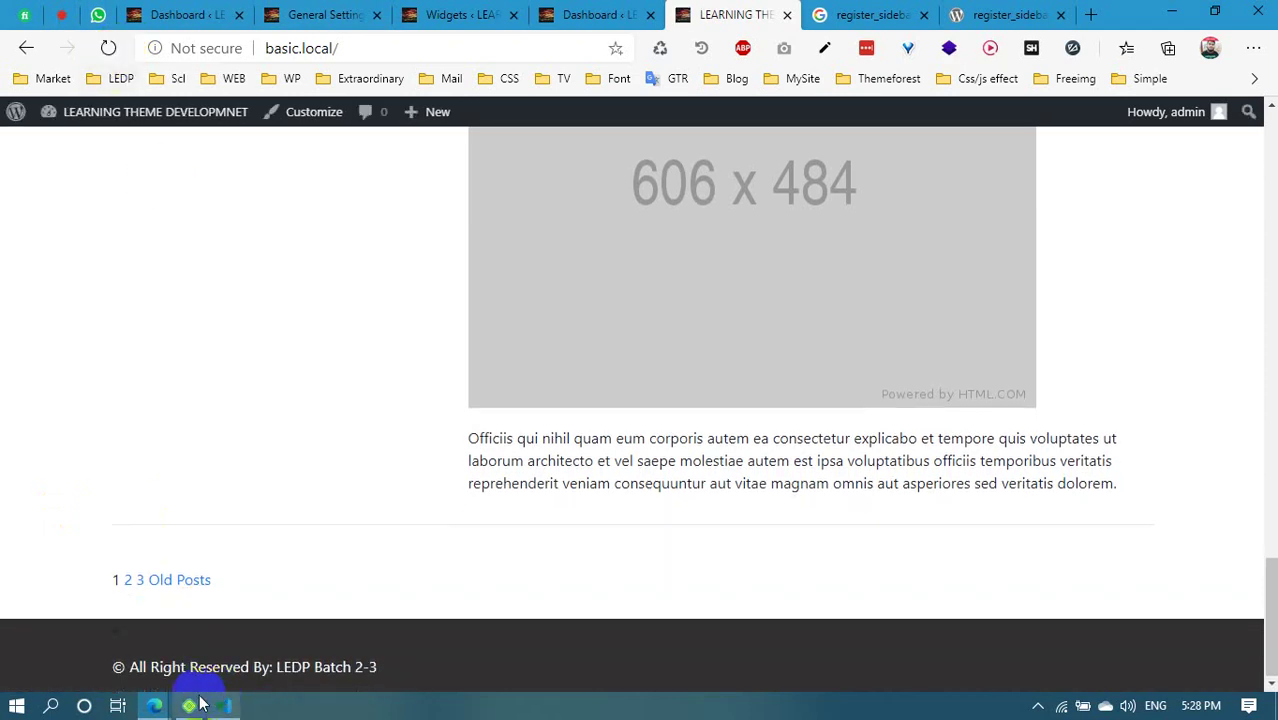
drag(114, 668, 351, 667)
click(128, 638)
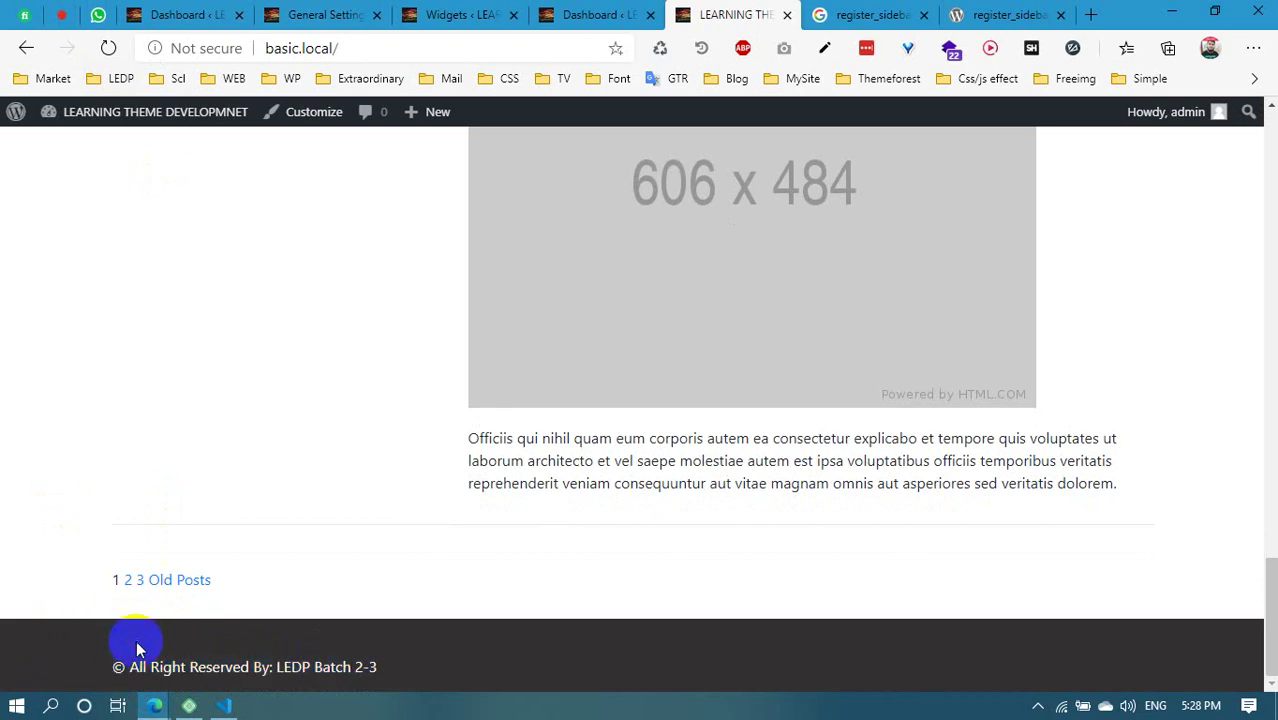
drag(108, 664, 266, 658)
click(94, 673)
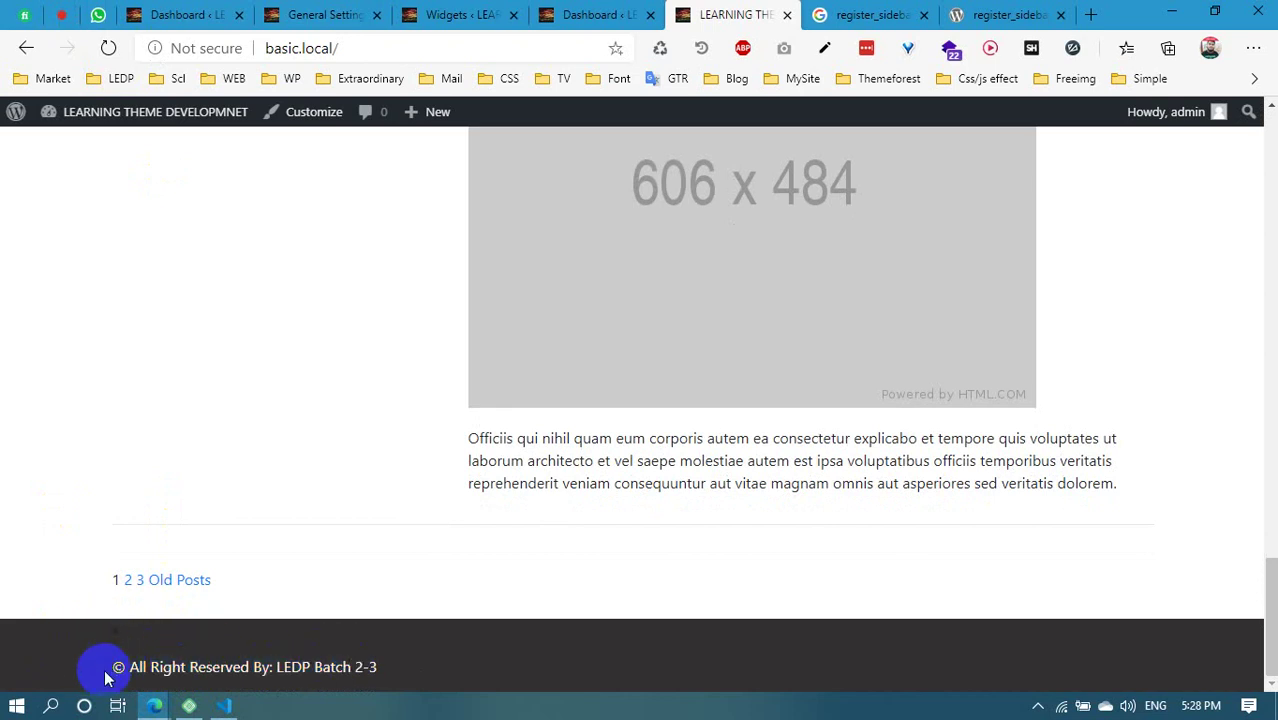
Change the ending of the Footer left Text widget's copyright line to 'LEDP Batch 3', then save and collapse the widget
click(622, 12)
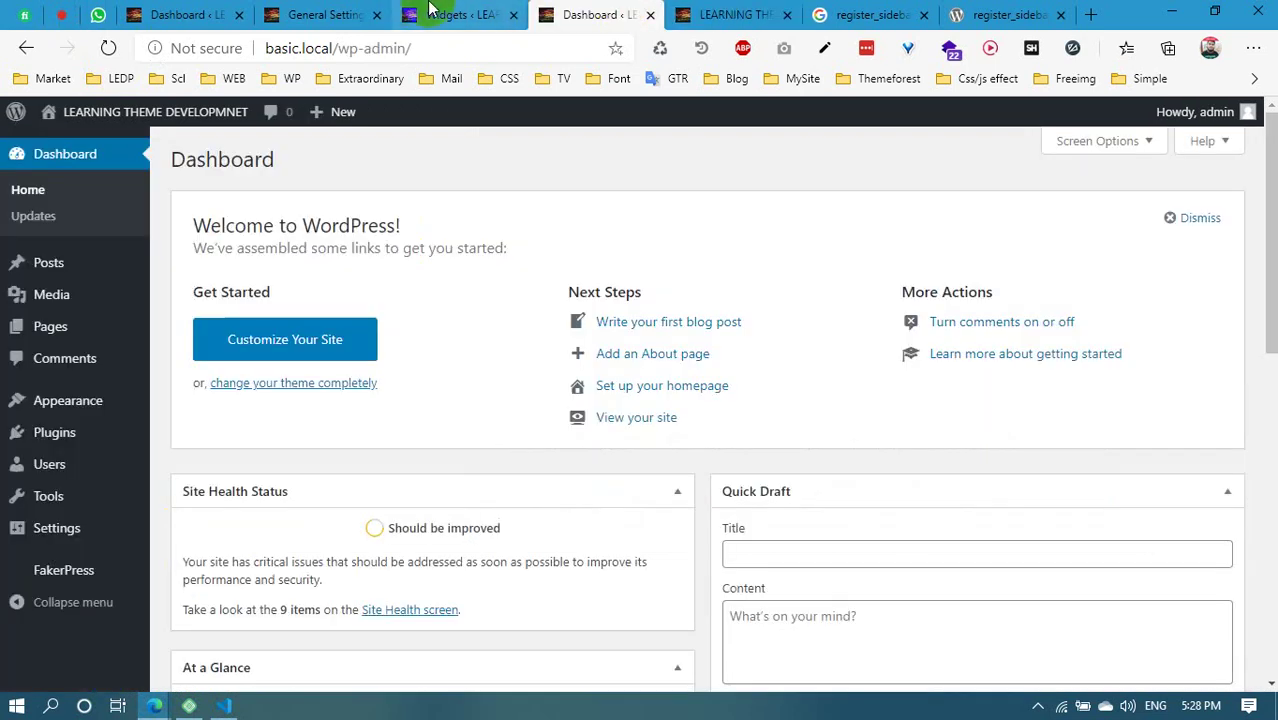
scroll(941, 378, down, 3)
scroll(643, 370, up, 3)
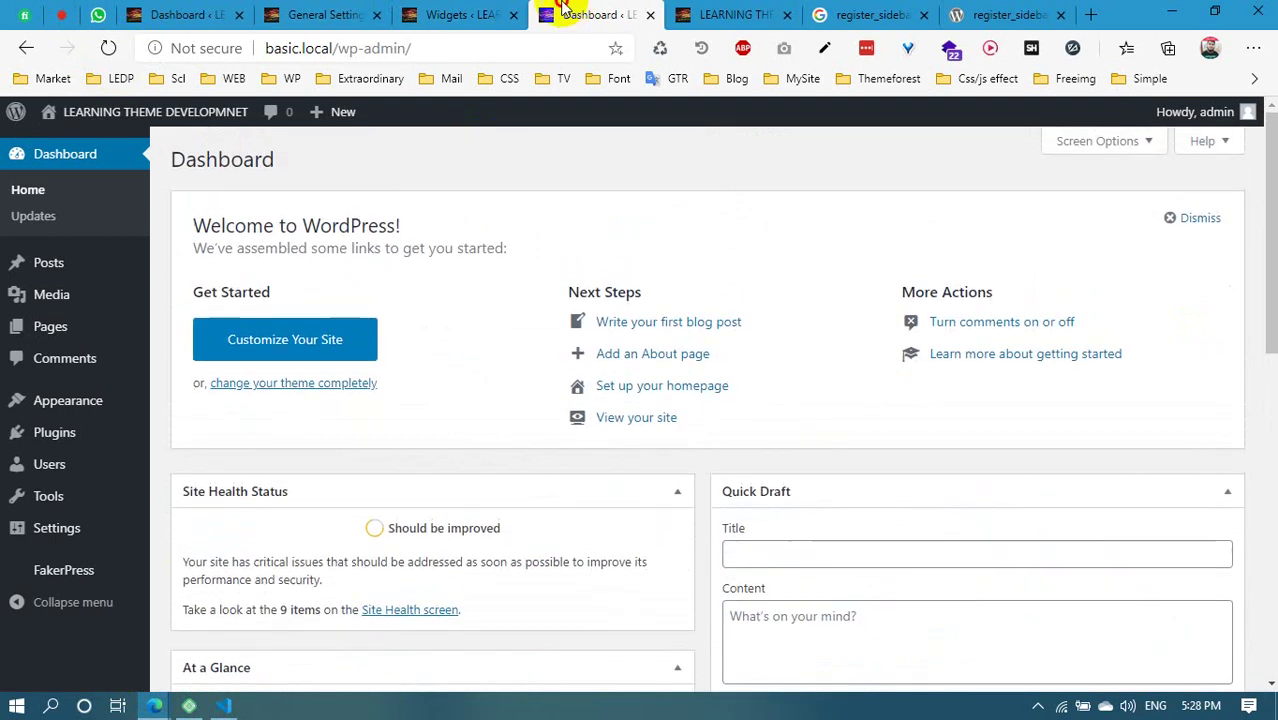
click(490, 12)
scroll(860, 450, down, 1)
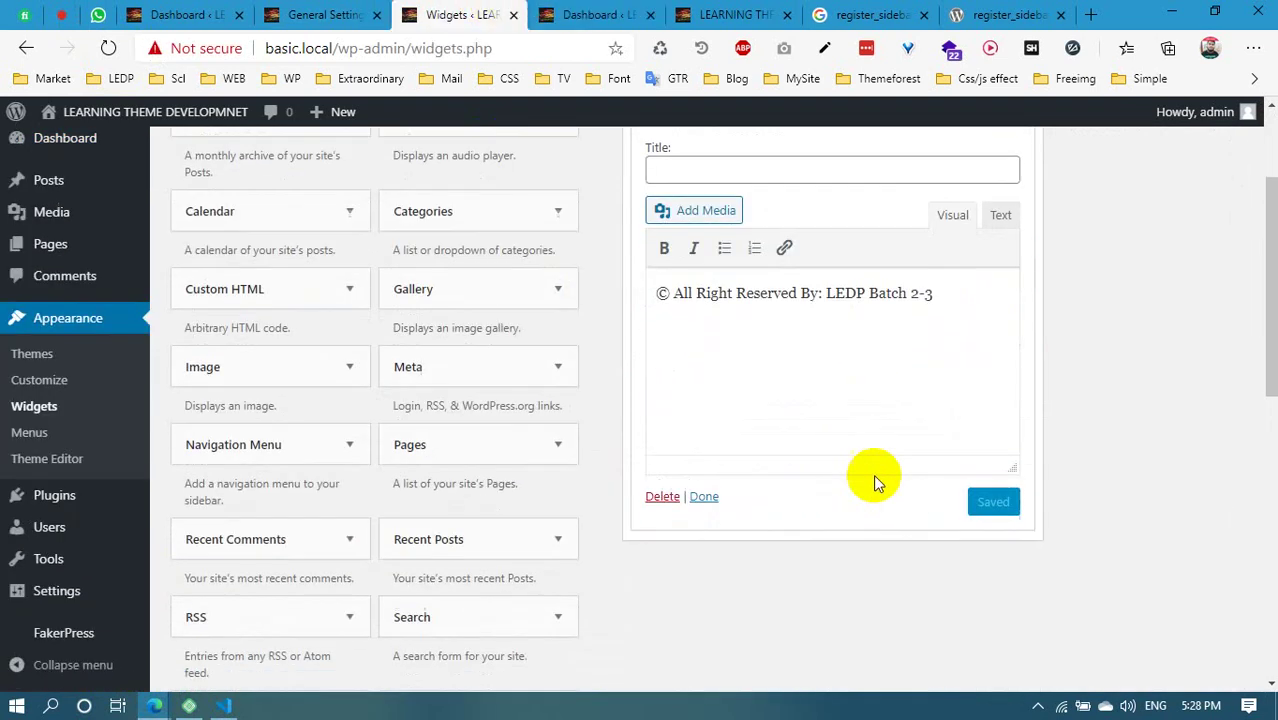
click(925, 294)
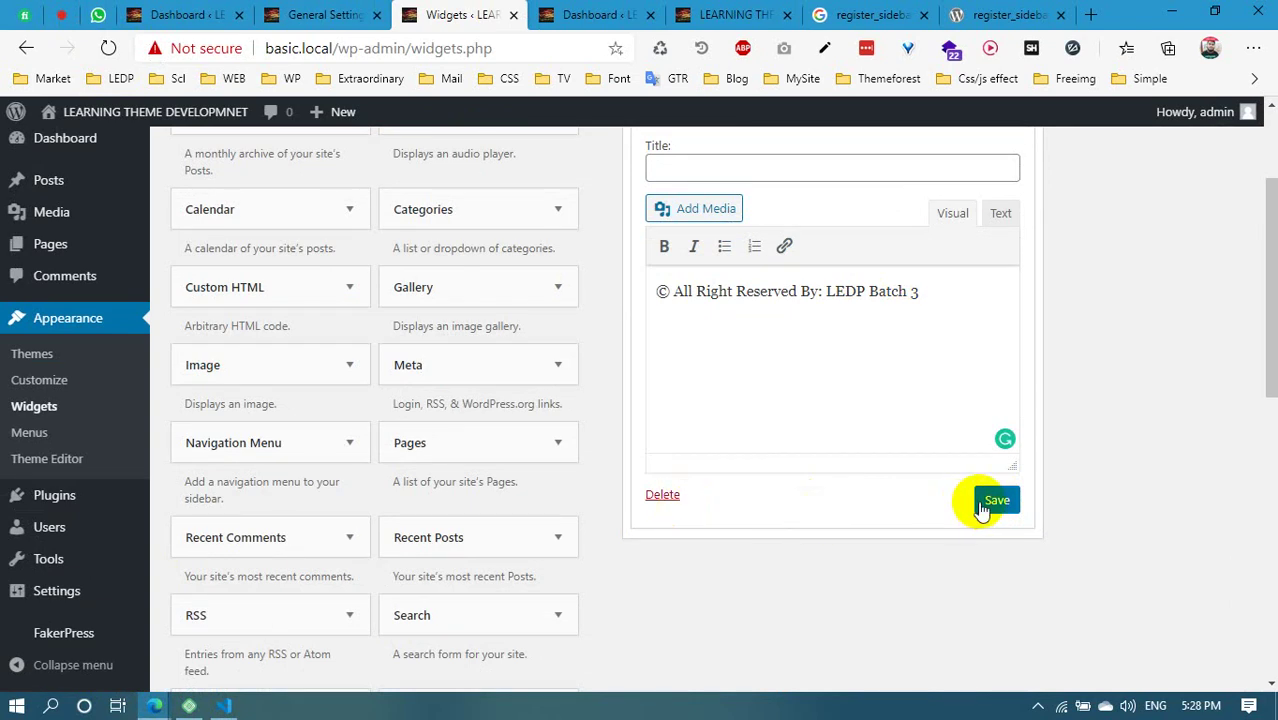
click(990, 502)
click(705, 500)
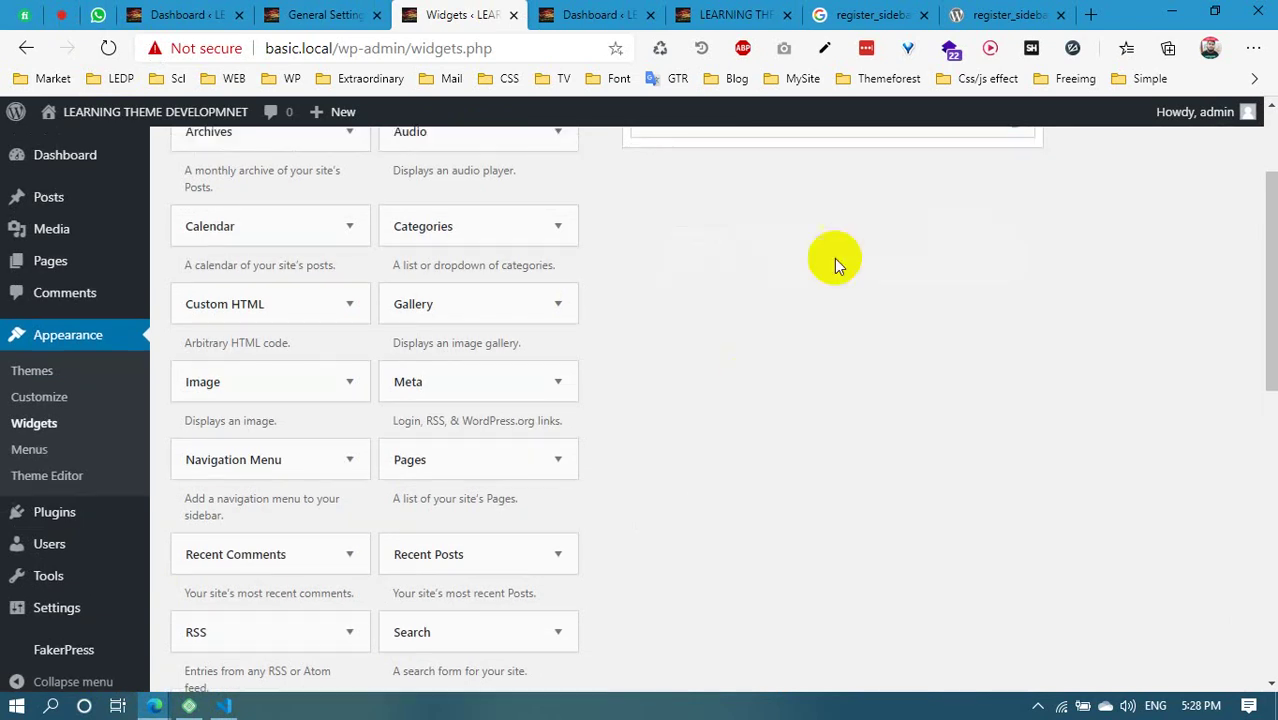
Reload the basic.local home page and check the edited copyright text in the footer
scroll(834, 258, up, 3)
click(600, 14)
click(725, 14)
drag(354, 666, 408, 669)
click(108, 48)
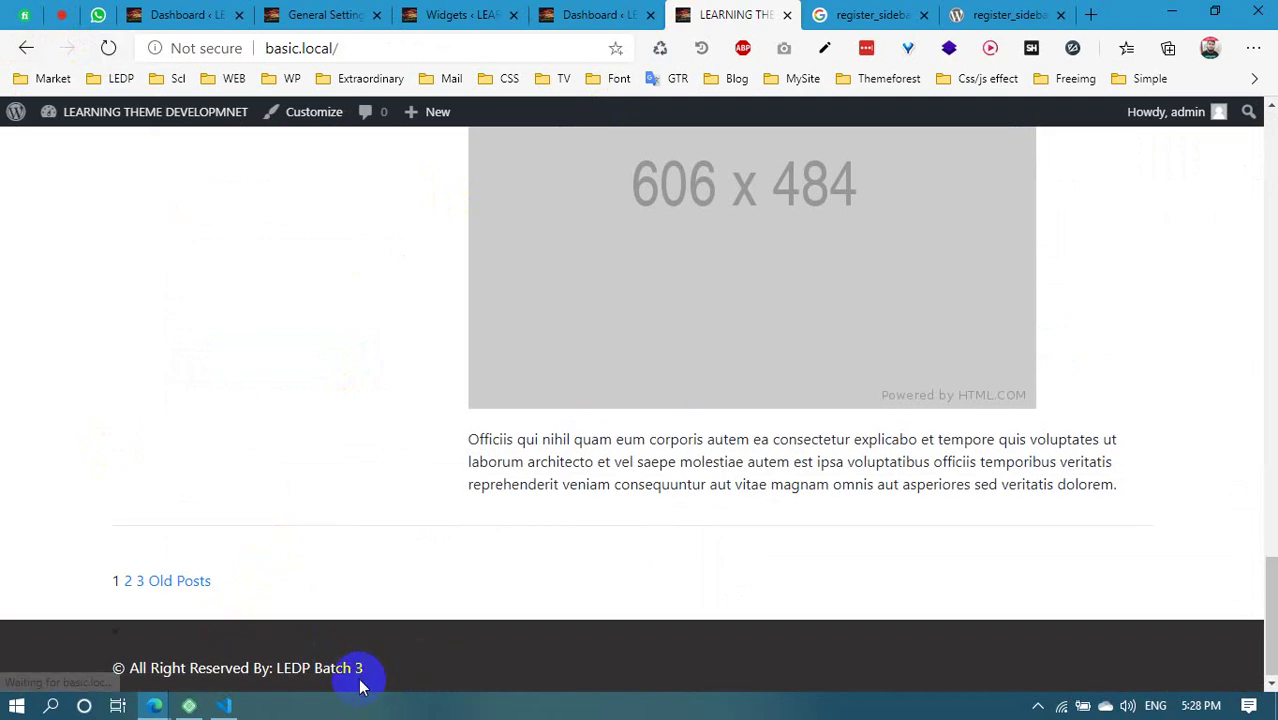
drag(168, 666, 313, 666)
click(188, 670)
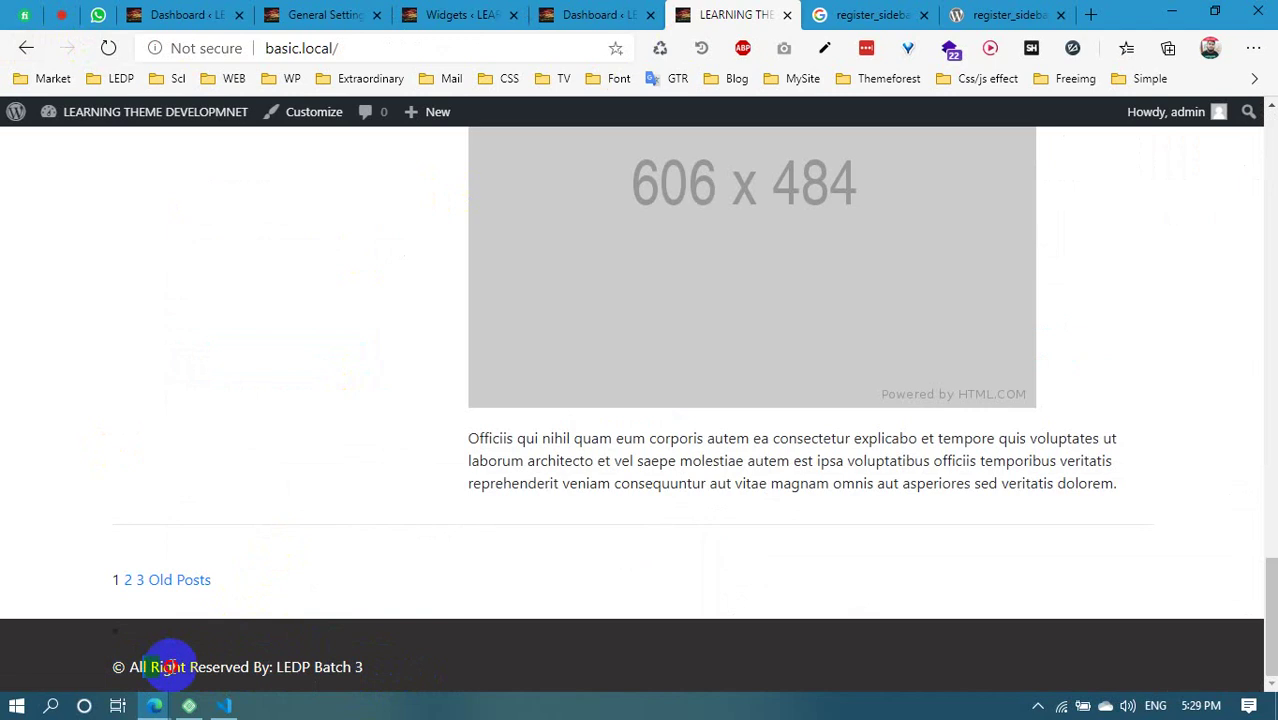
Inspect the footer's copyright text in the developer tools and examine the markup wrapped around the widget
drag(171, 671, 71, 643)
click(124, 630)
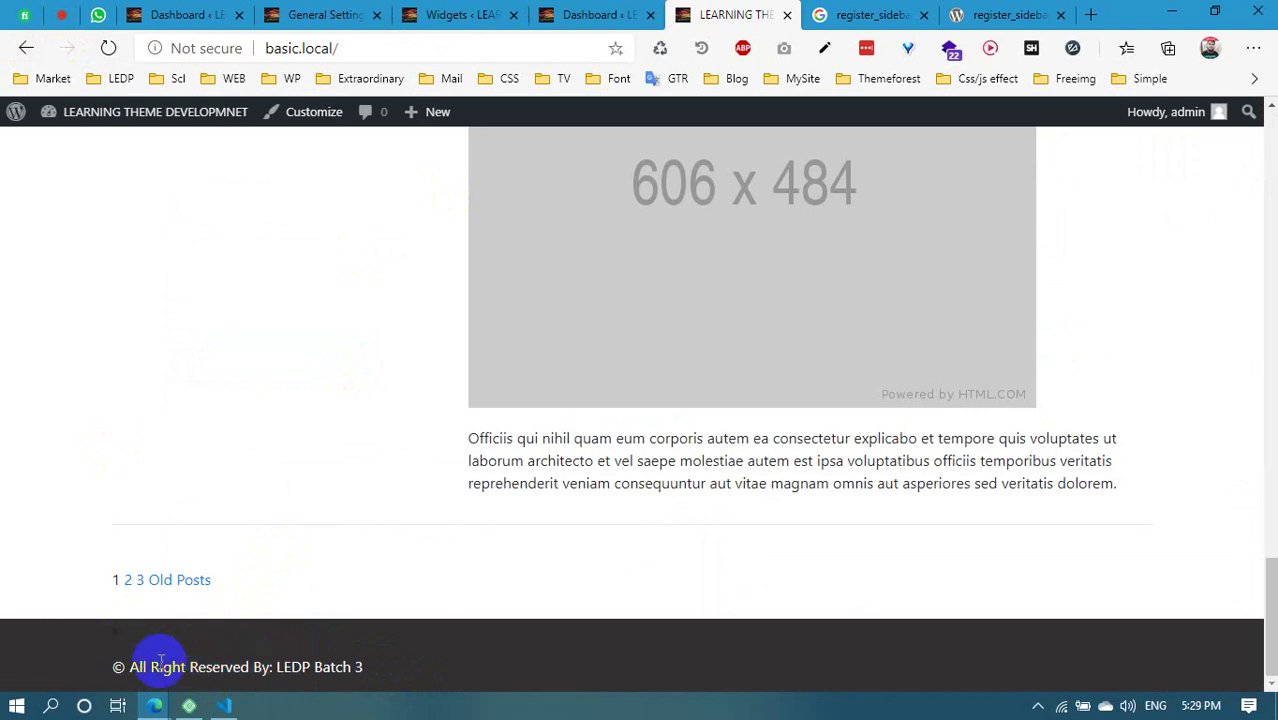
drag(152, 667, 270, 667)
right_click(208, 664)
click(653, 610)
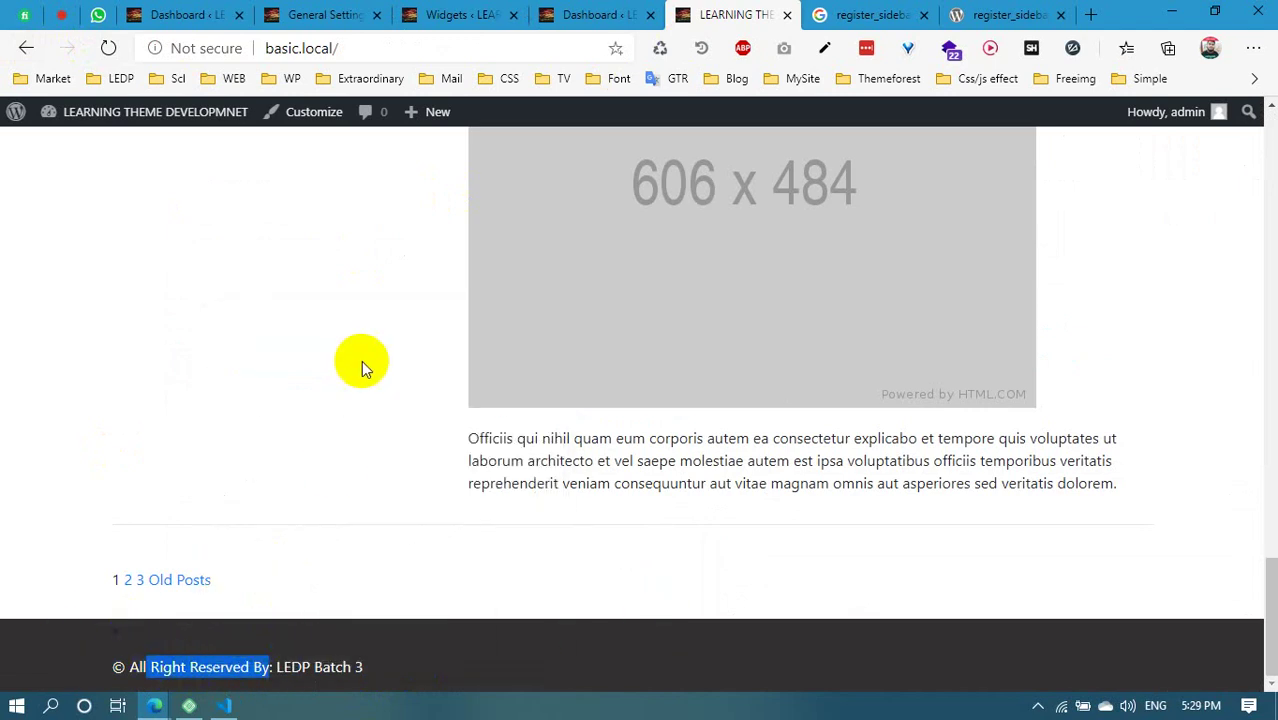
scroll(323, 300, down, 3)
click(116, 395)
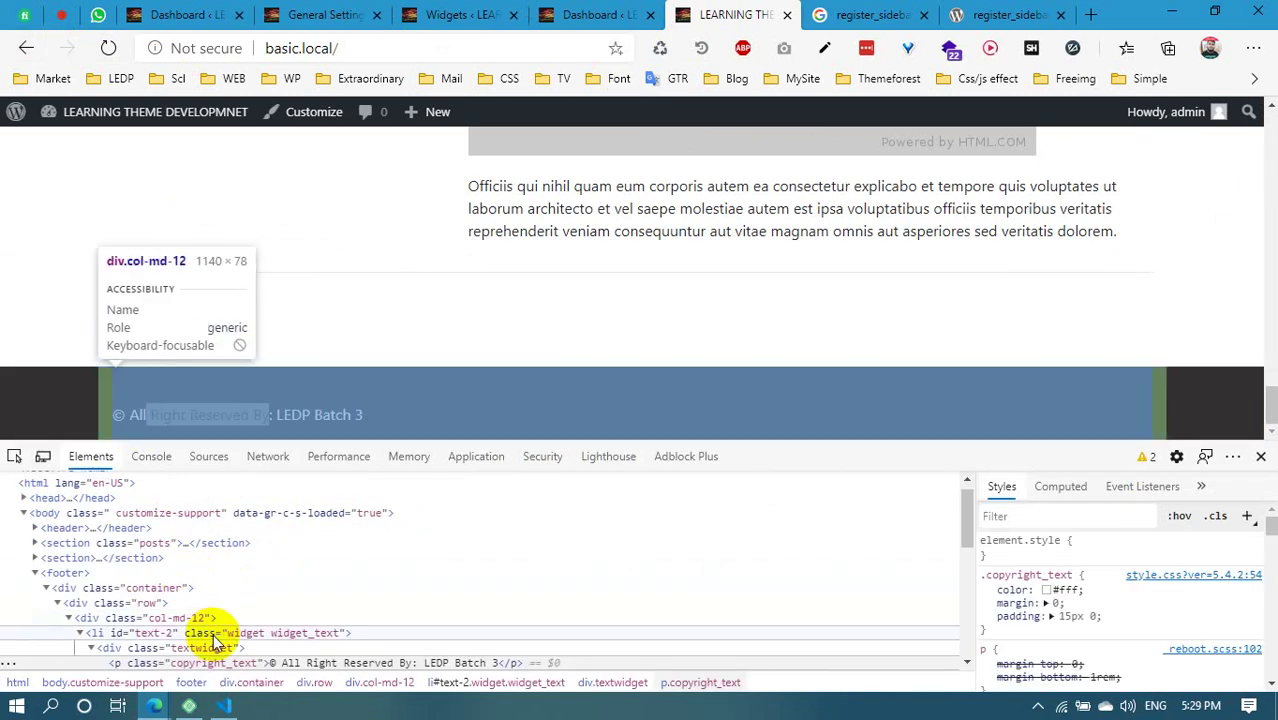
Examine the opening and closing tags of the li element wrapped around the footer widget in the developer tools
scroll(213, 640, down, 2)
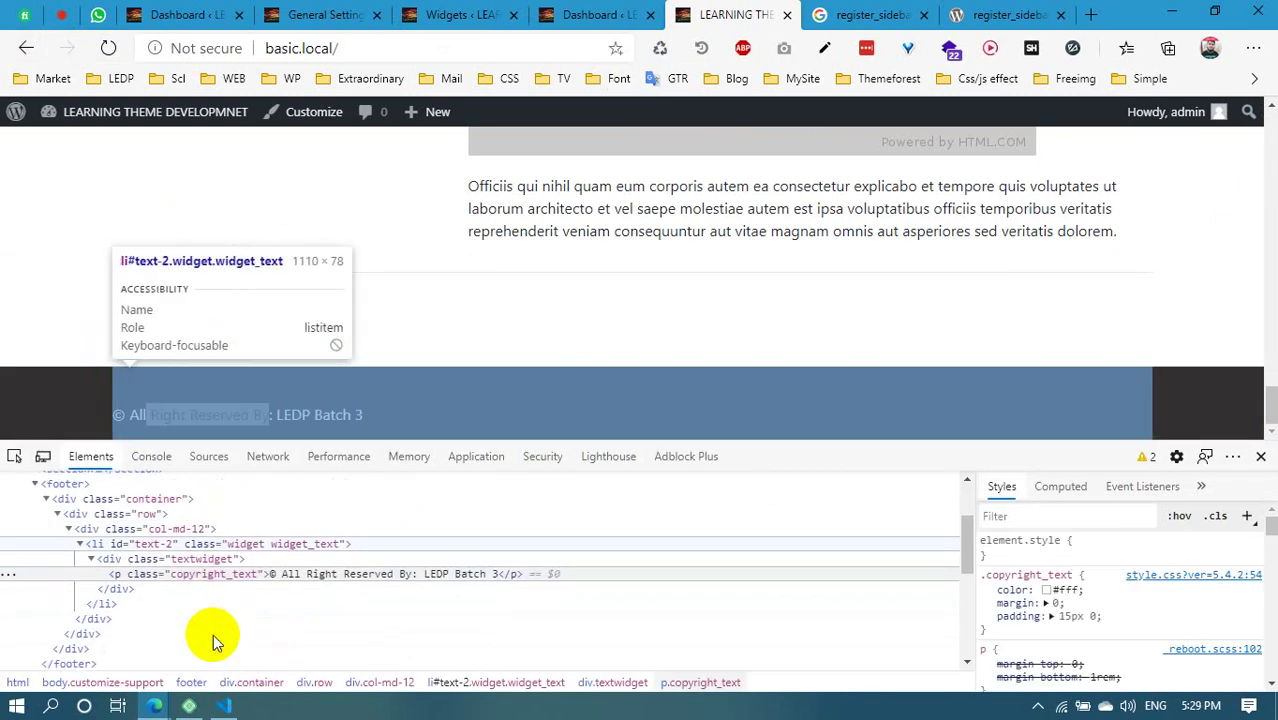
click(106, 545)
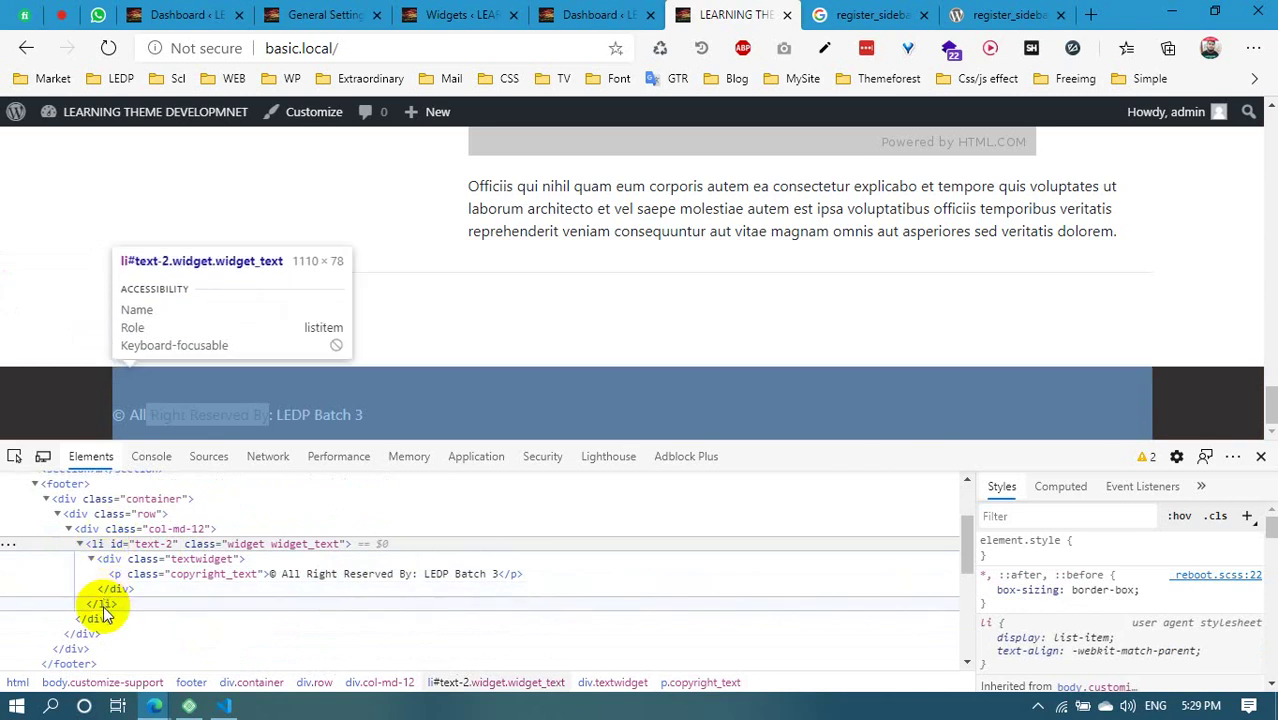
click(101, 549)
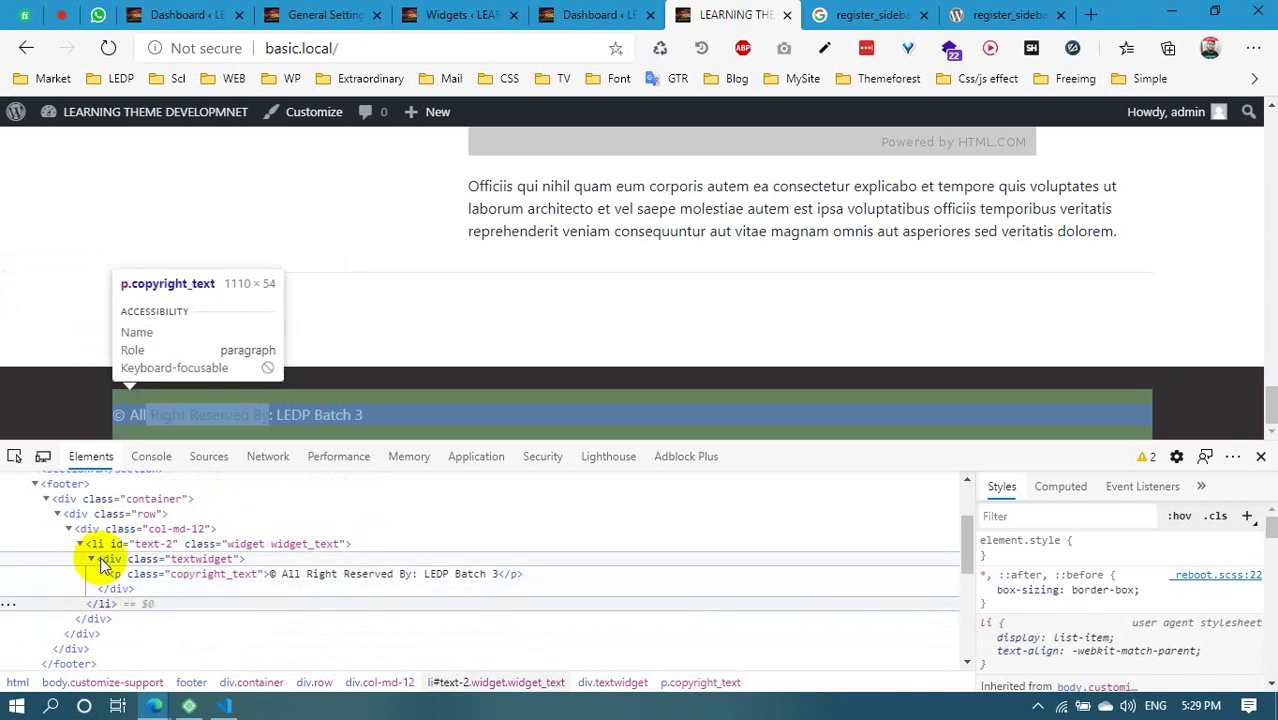
click(102, 603)
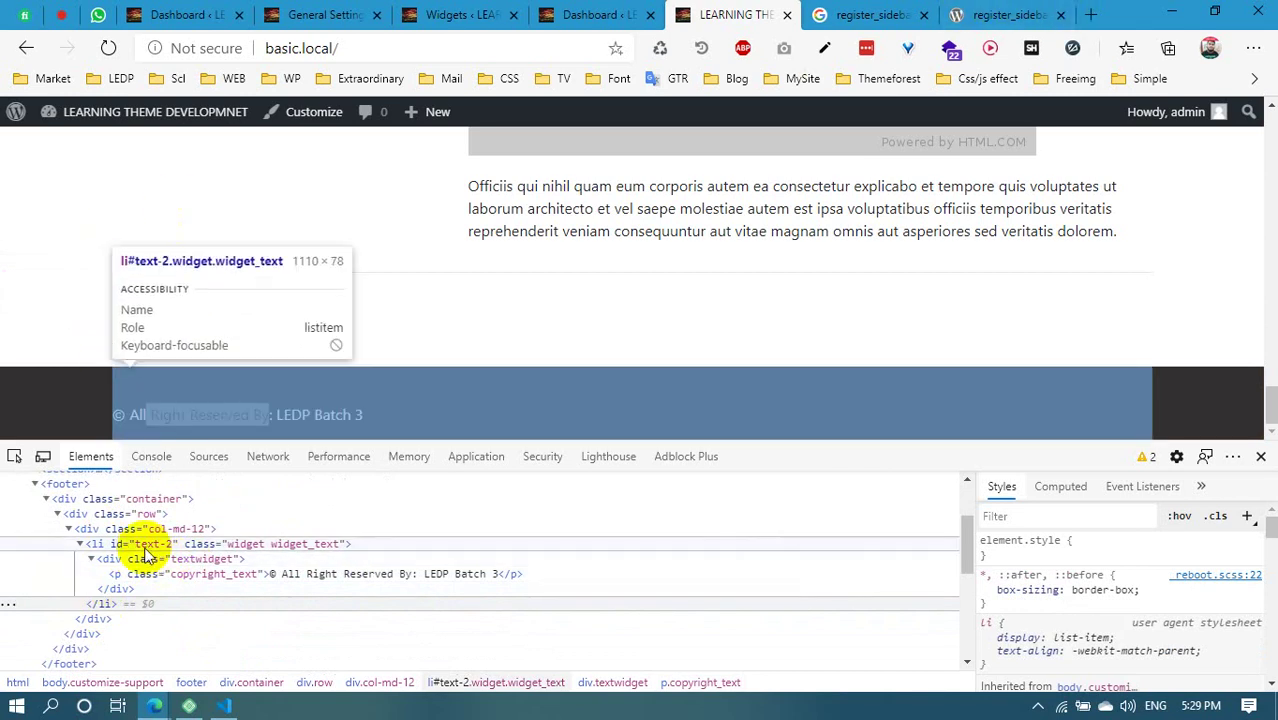
Switch to VS Code and start a new quoted entry below 'description' in the register_sidebar array of functions.php
mouse_move(200, 700)
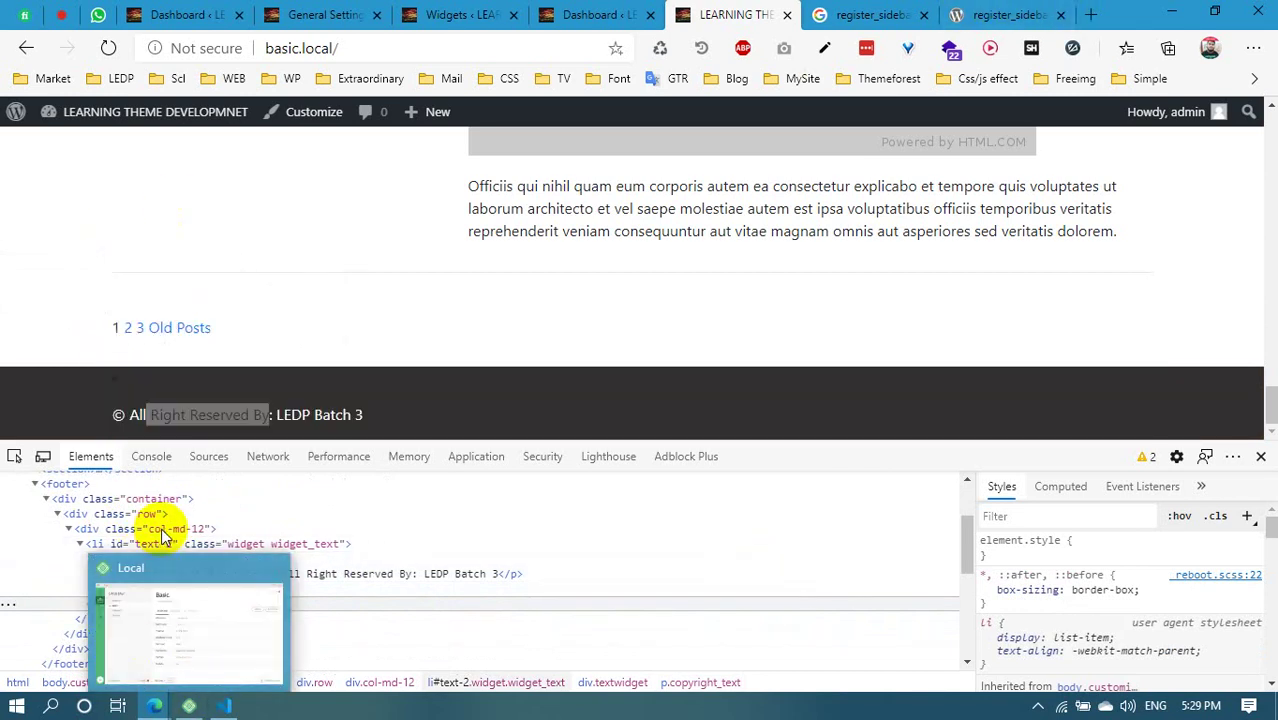
click(223, 705)
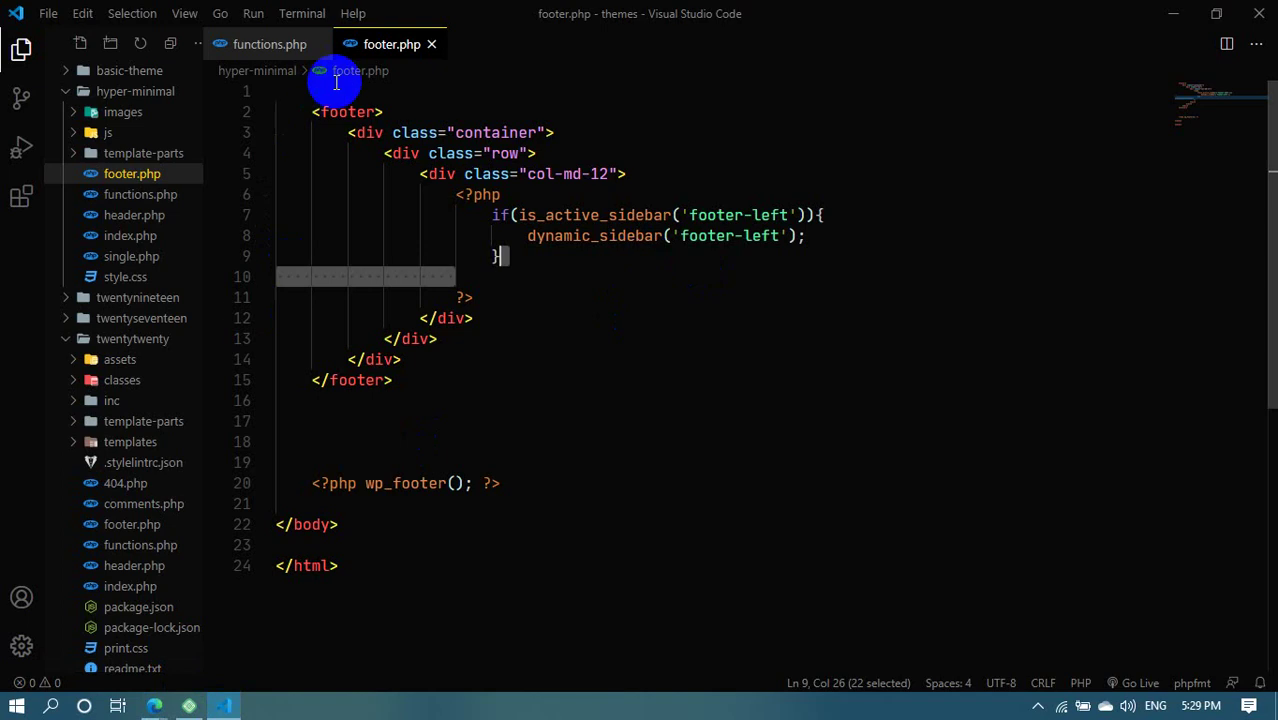
click(250, 42)
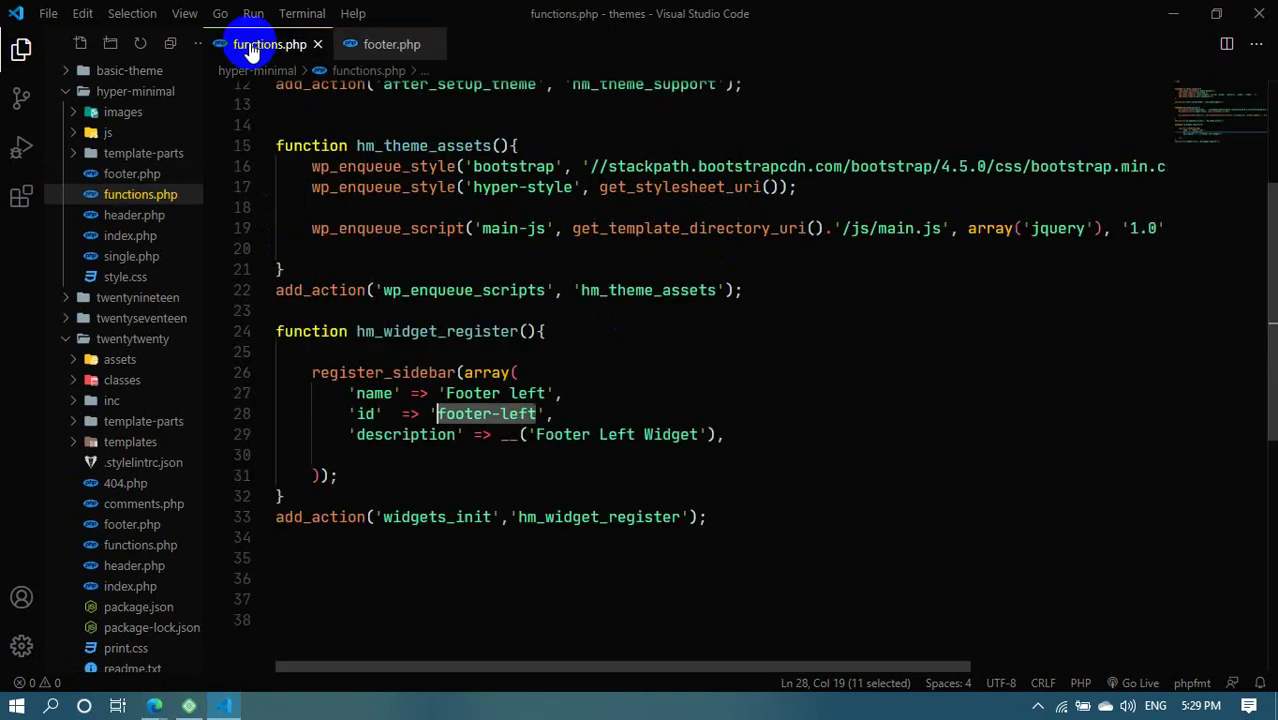
click(735, 433)
key(Return)
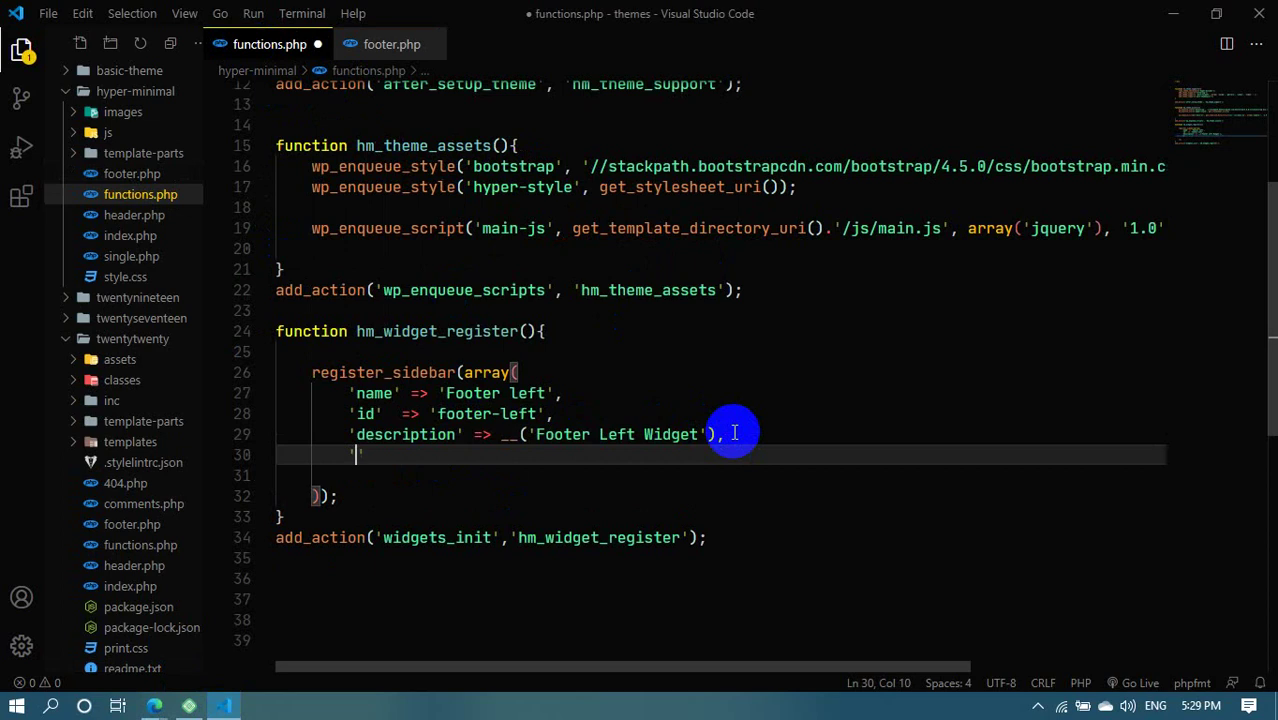
Copy the 'before_widget' argument name from the register_sidebar reference page and add it to the array as 'before_widget' => '<div>',
click(154, 706)
click(866, 14)
click(995, 14)
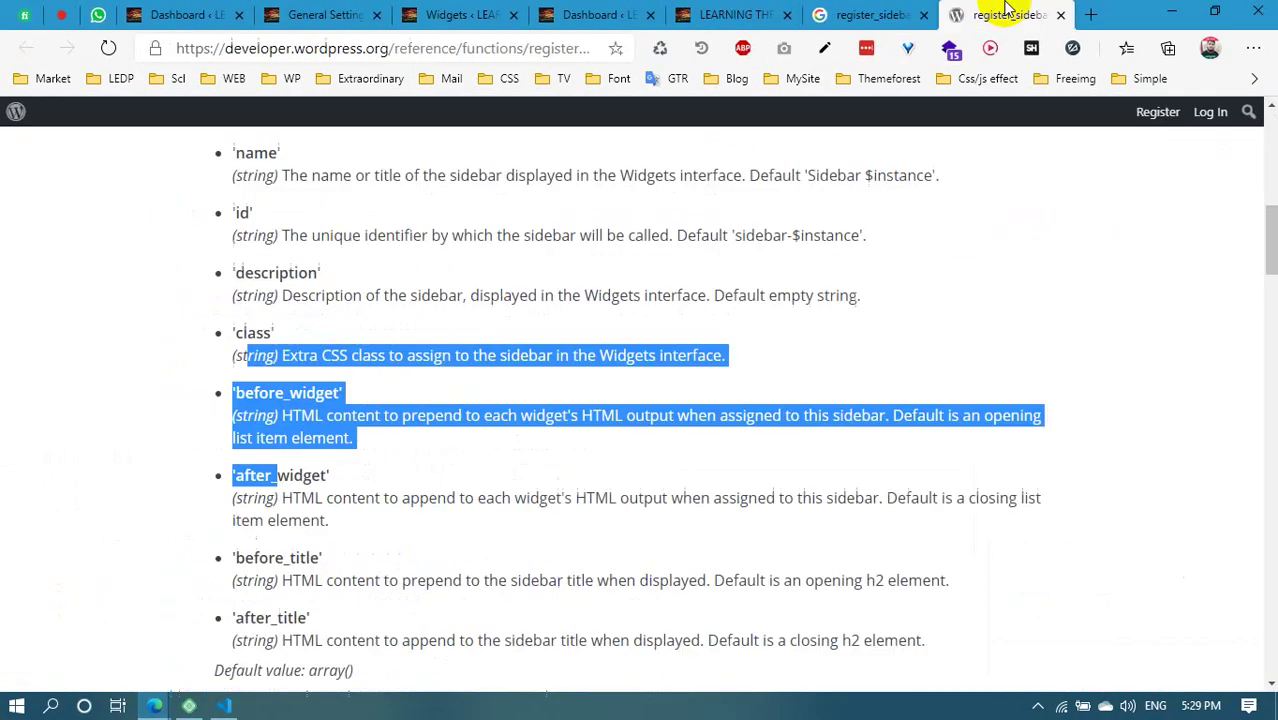
drag(342, 392, 224, 397)
key(ctrl+c)
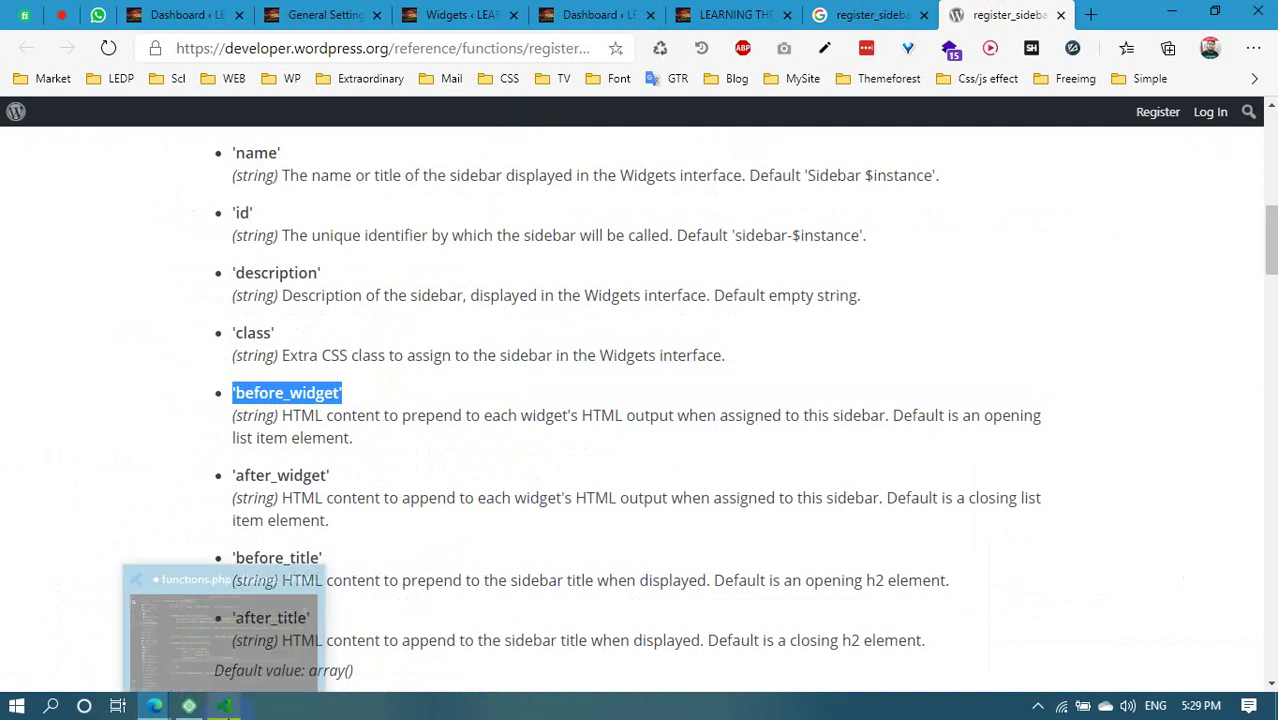
click(222, 706)
key(ctrl+v)
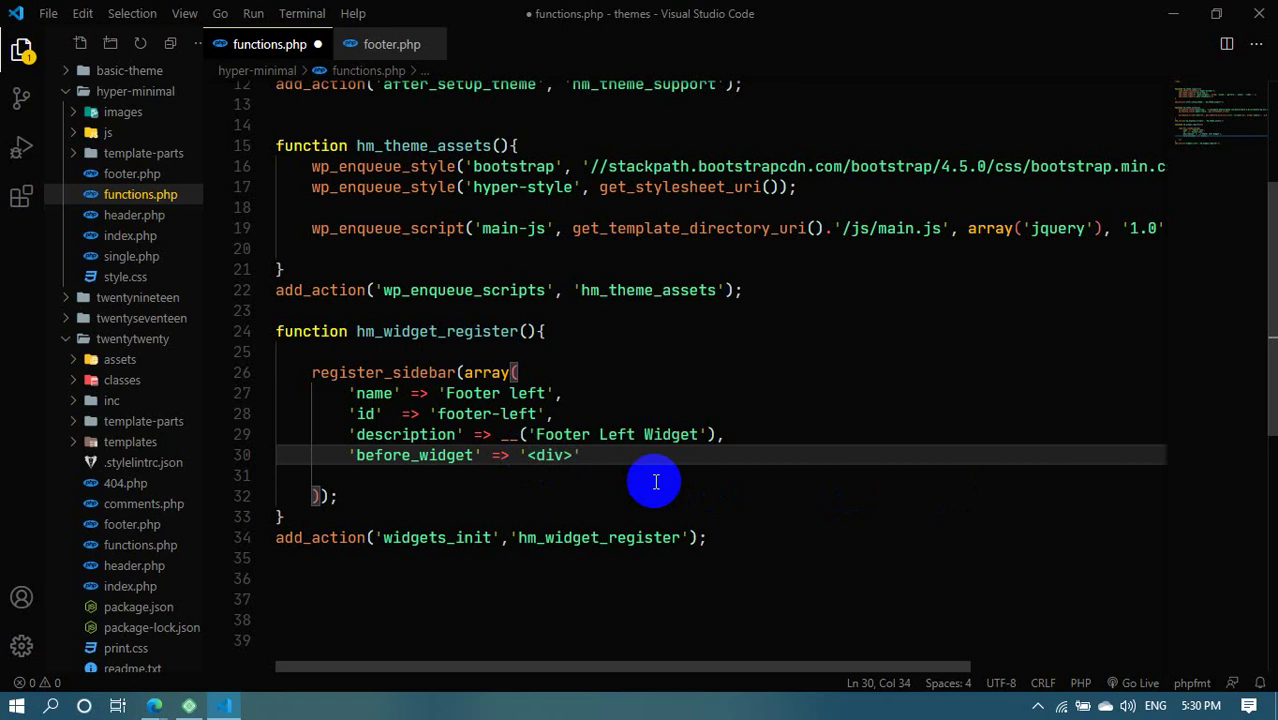
click(625, 457)
text(,)
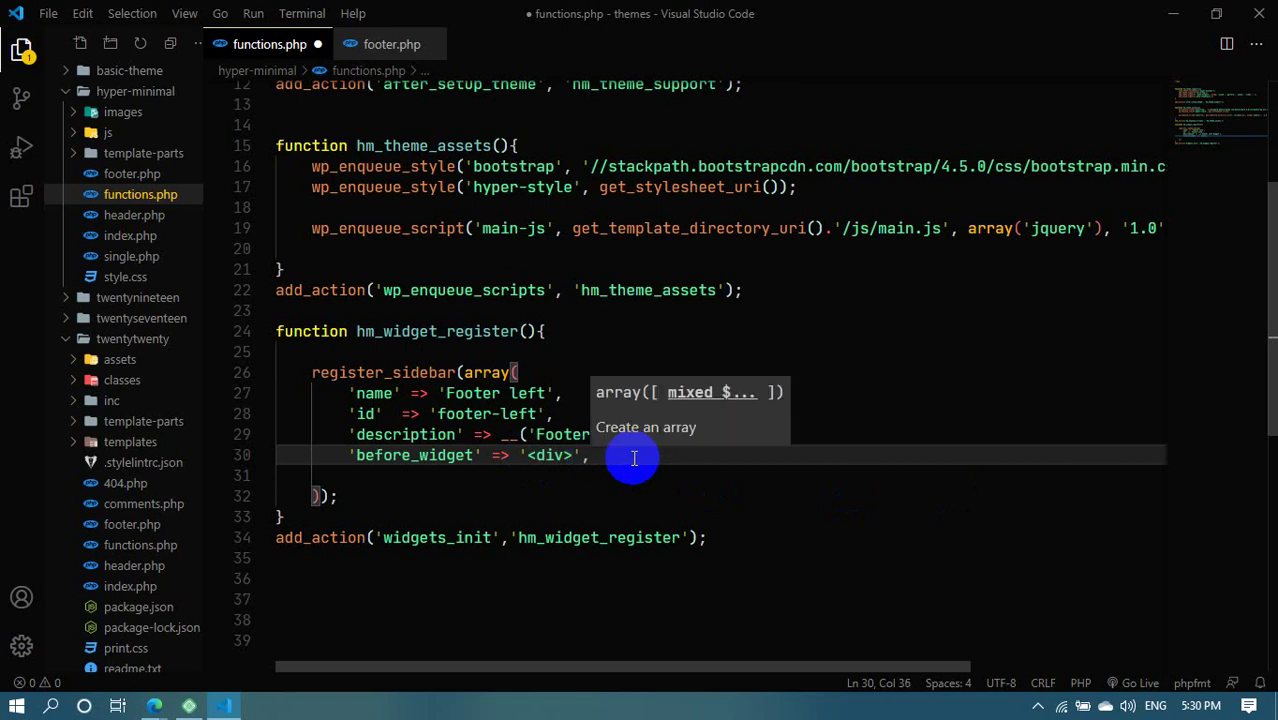
Duplicate the 'before_widget' line, change the copy to 'after_widget' => '</div>', and save functions.php
key(shift+alt+Down)
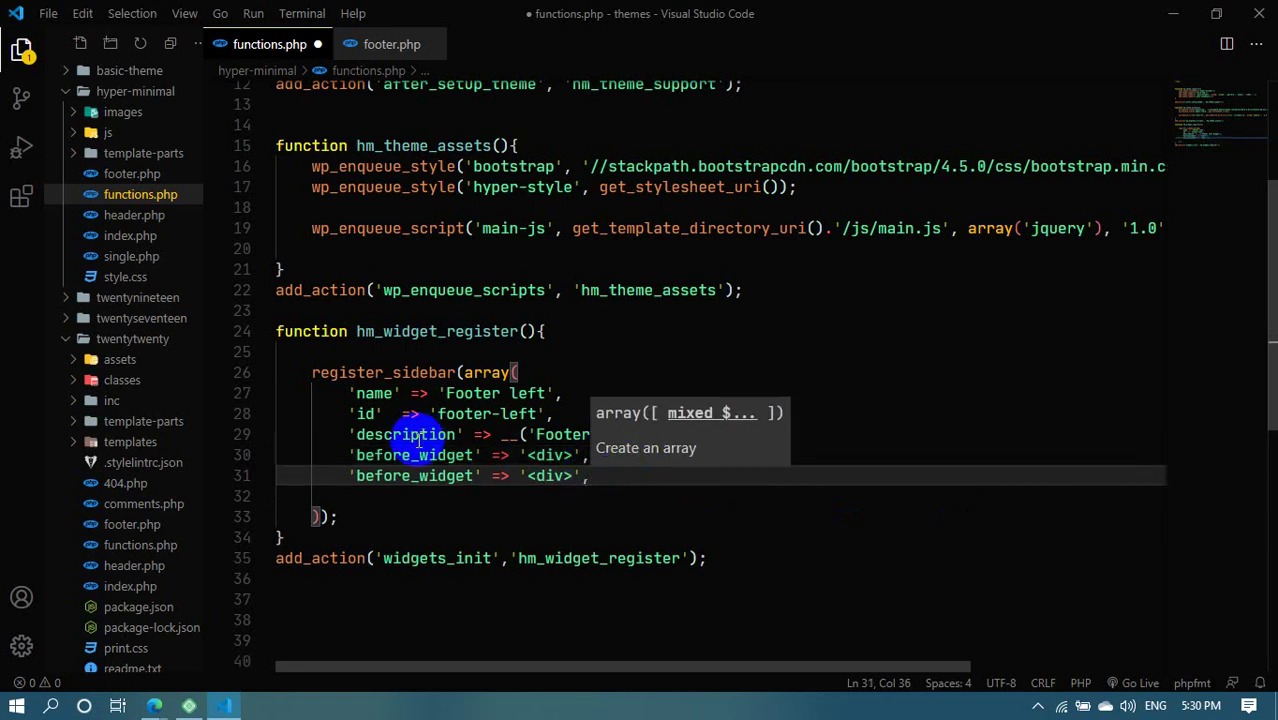
drag(402, 476, 354, 477)
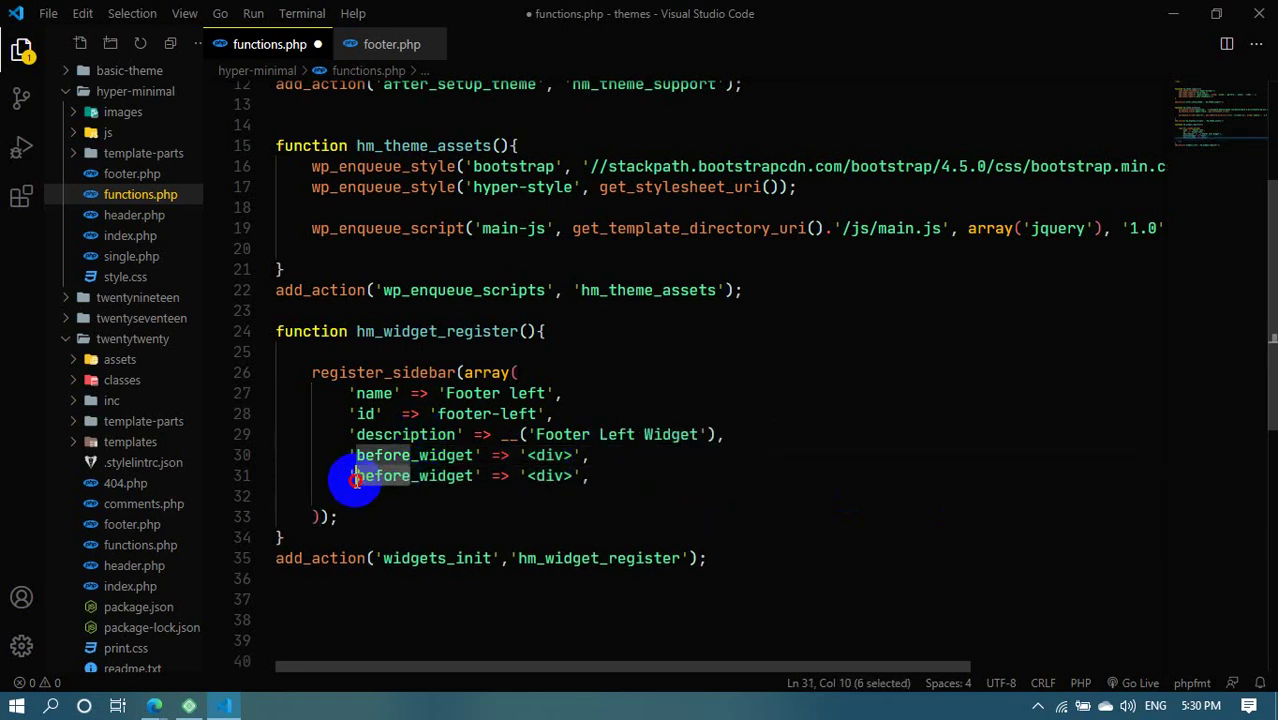
text(aft)
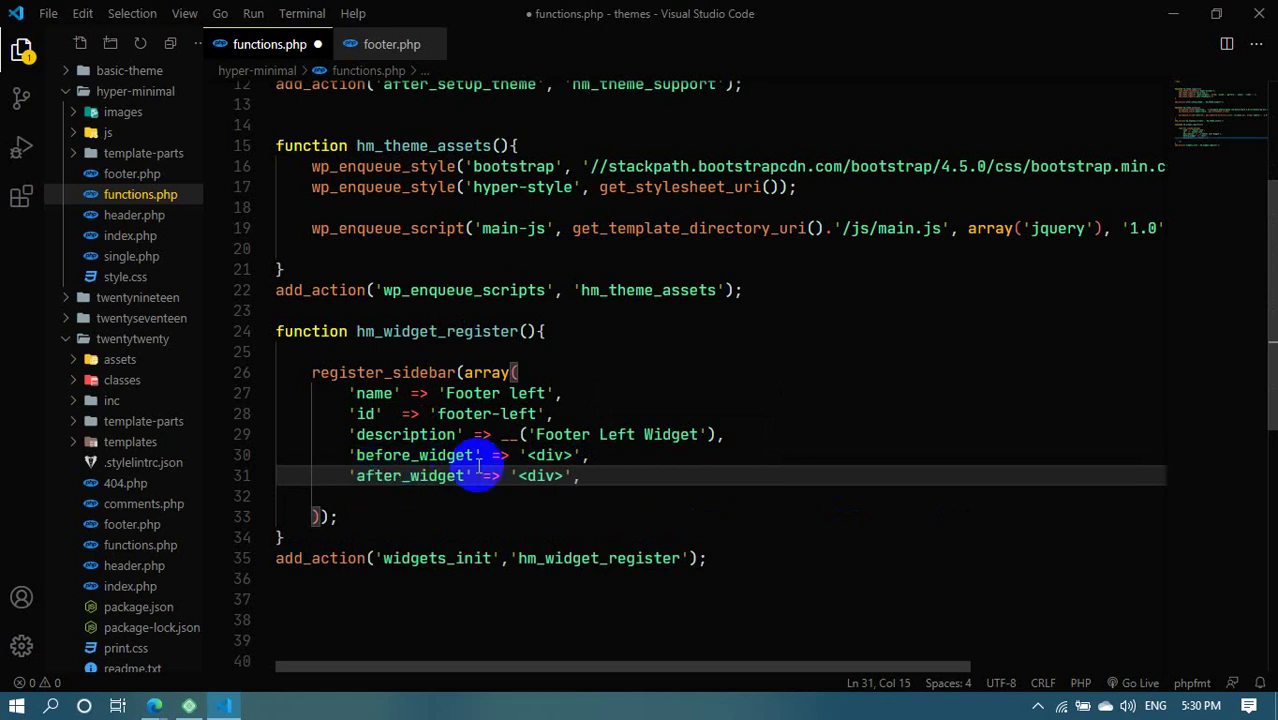
click(527, 476)
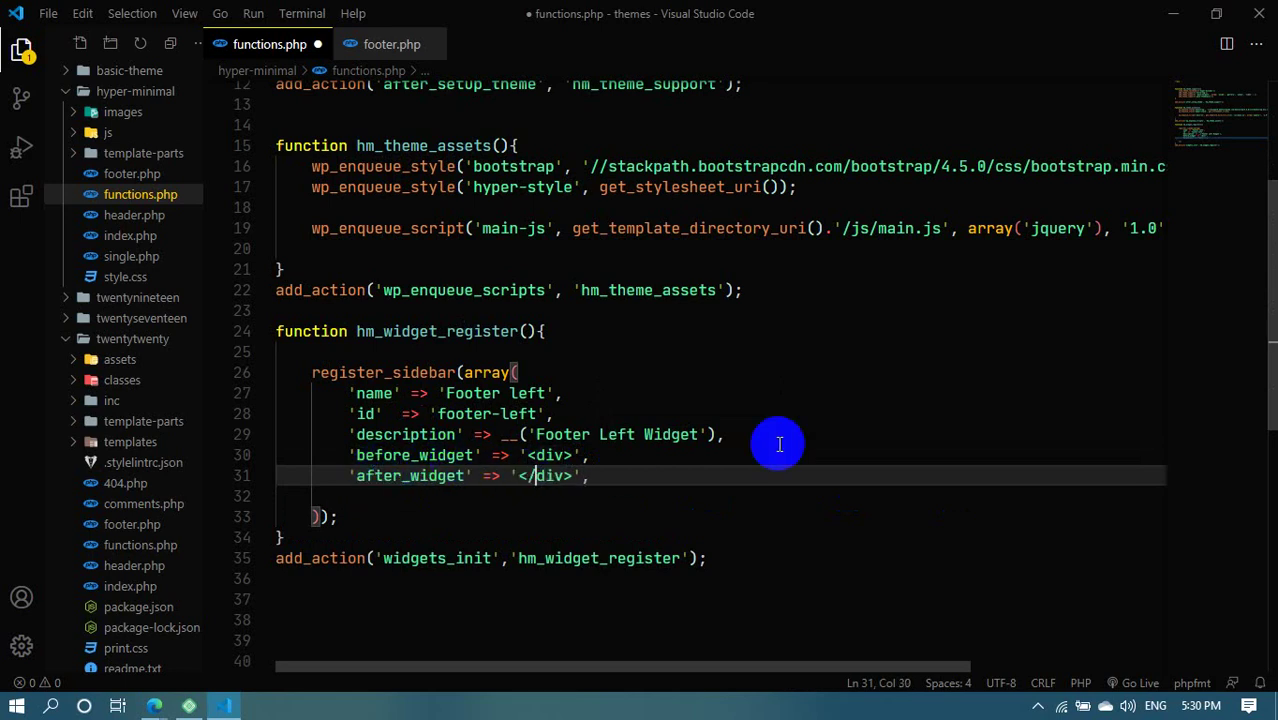
click(570, 434)
key(ctrl+s)
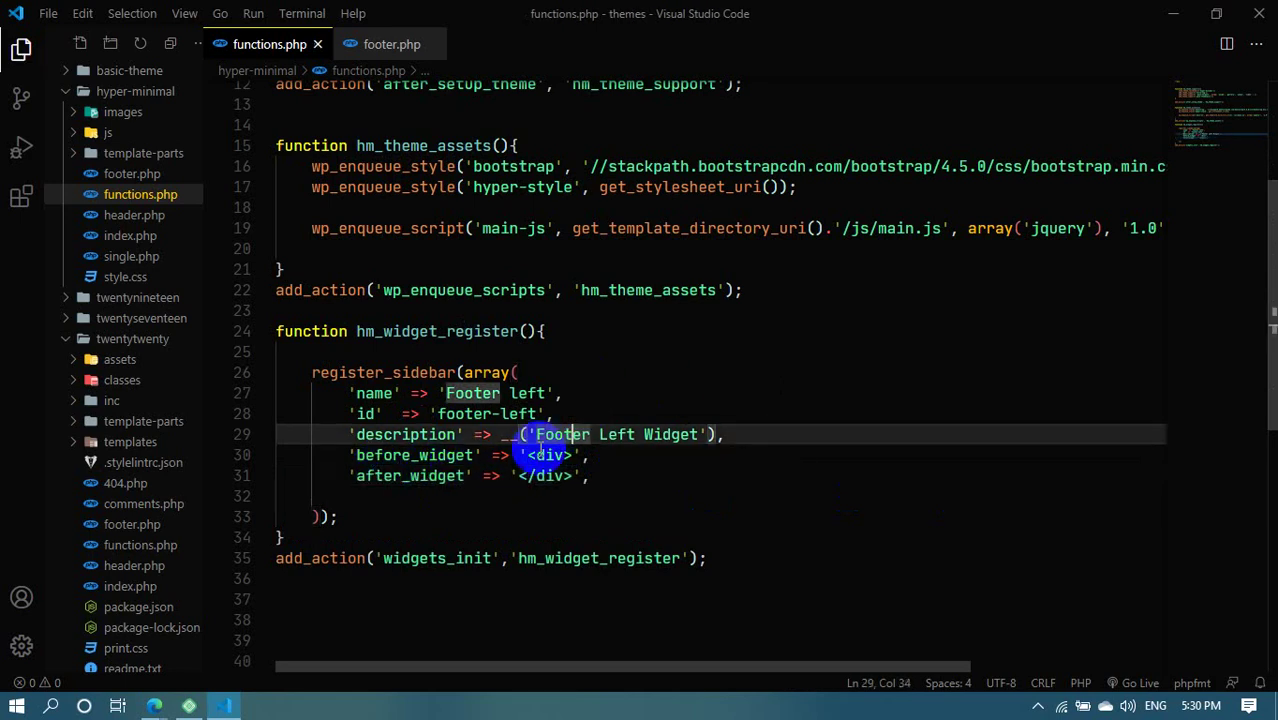
Switch to the browser, open the basic.local page source, and compare the footer widget's wrapper tags before and after reloading it
click(148, 704)
click(584, 14)
click(485, 14)
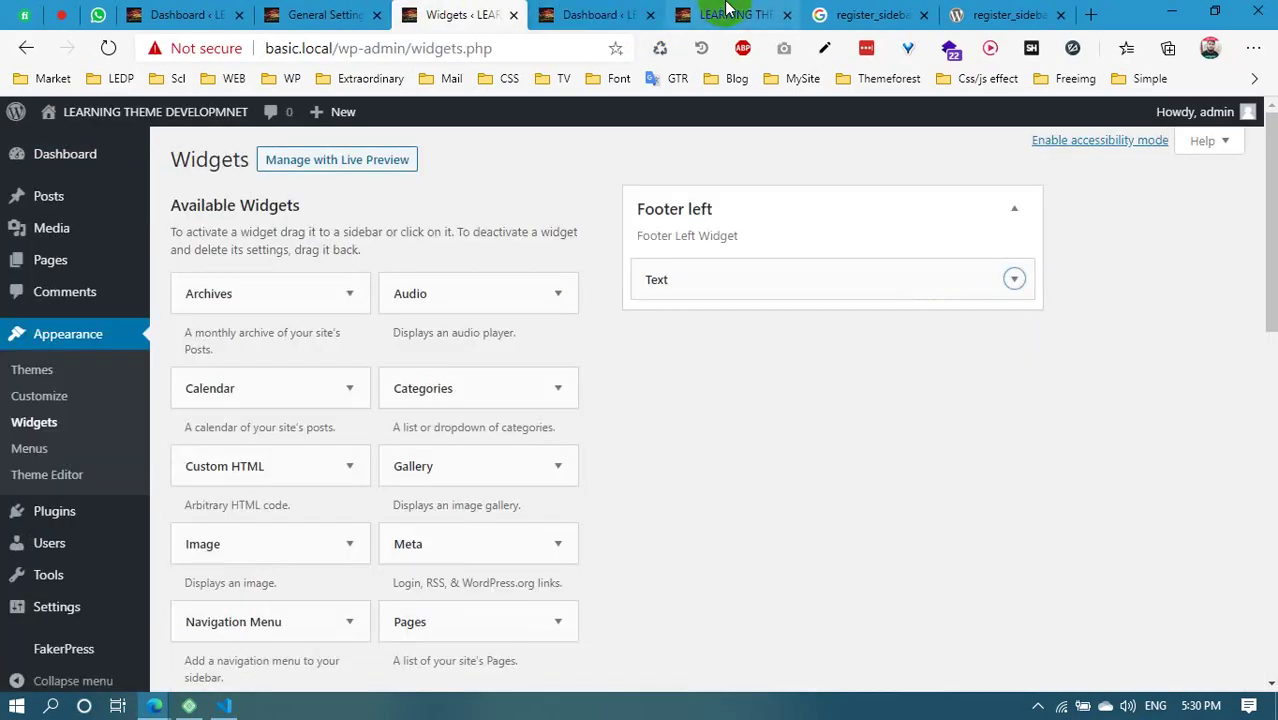
click(588, 14)
click(730, 14)
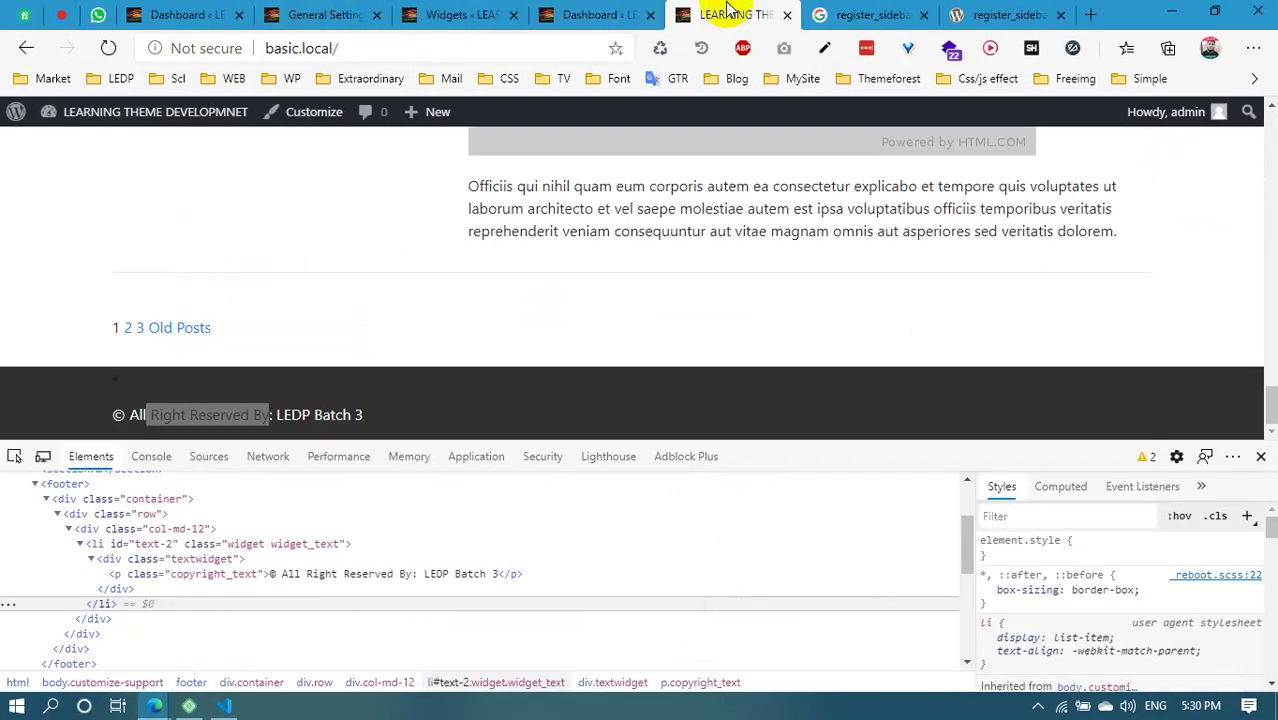
key(ctrl+u)
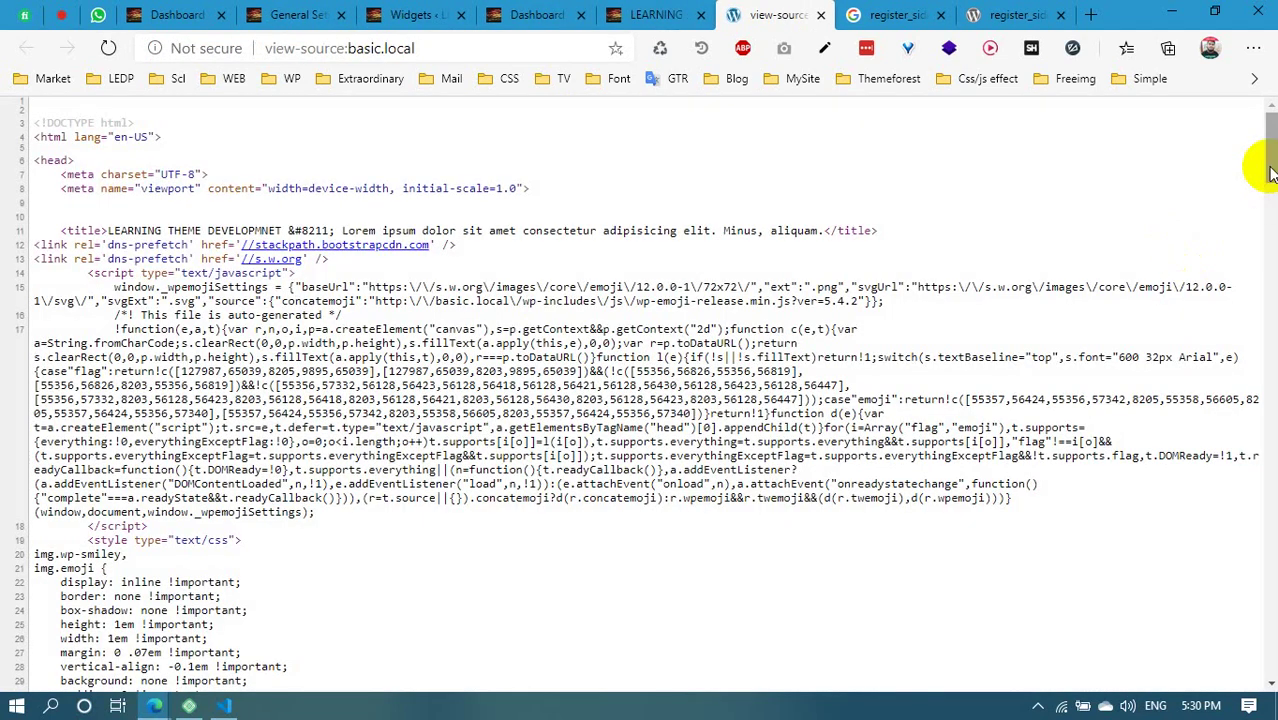
drag(1257, 158, 1238, 573)
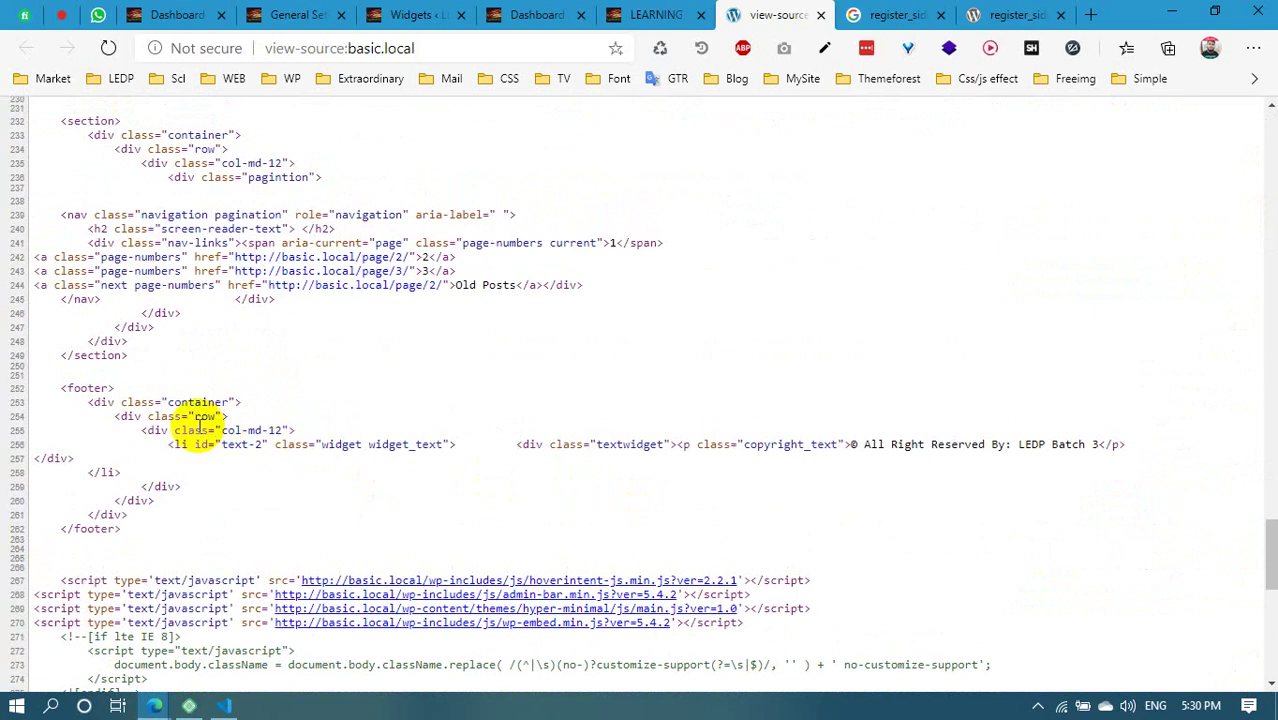
drag(174, 444, 214, 444)
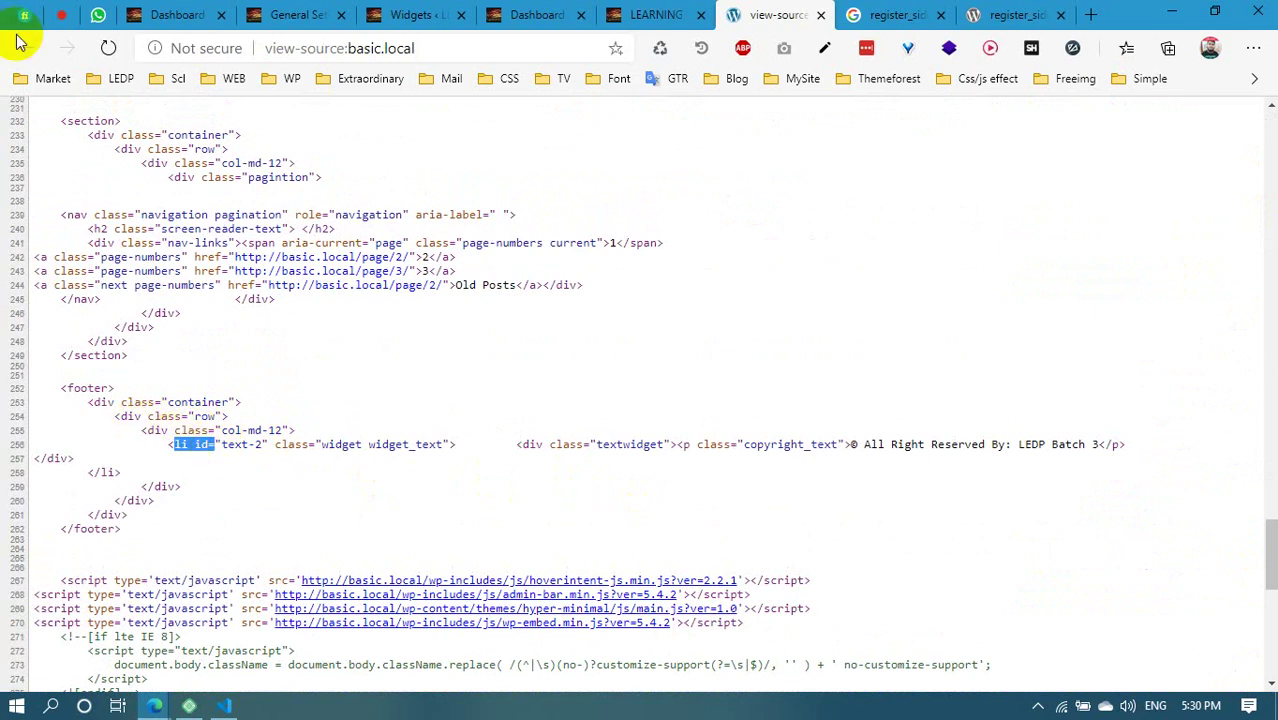
click(106, 48)
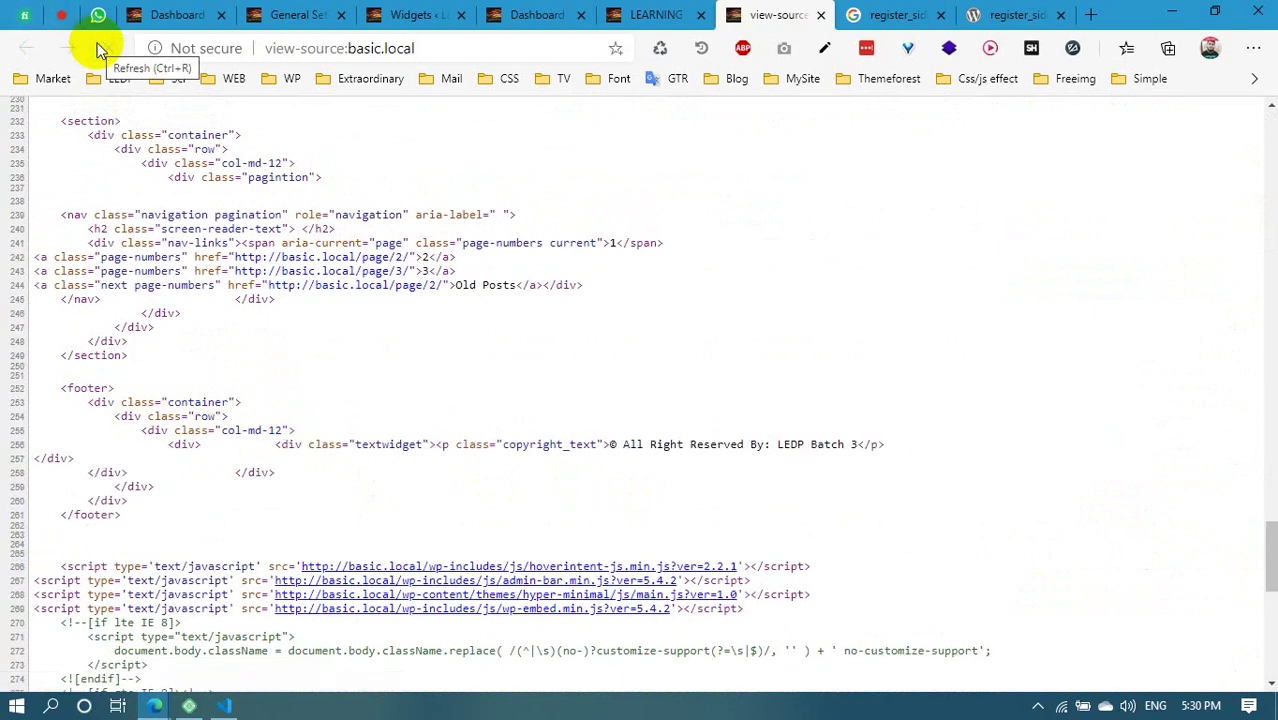
drag(198, 444, 169, 444)
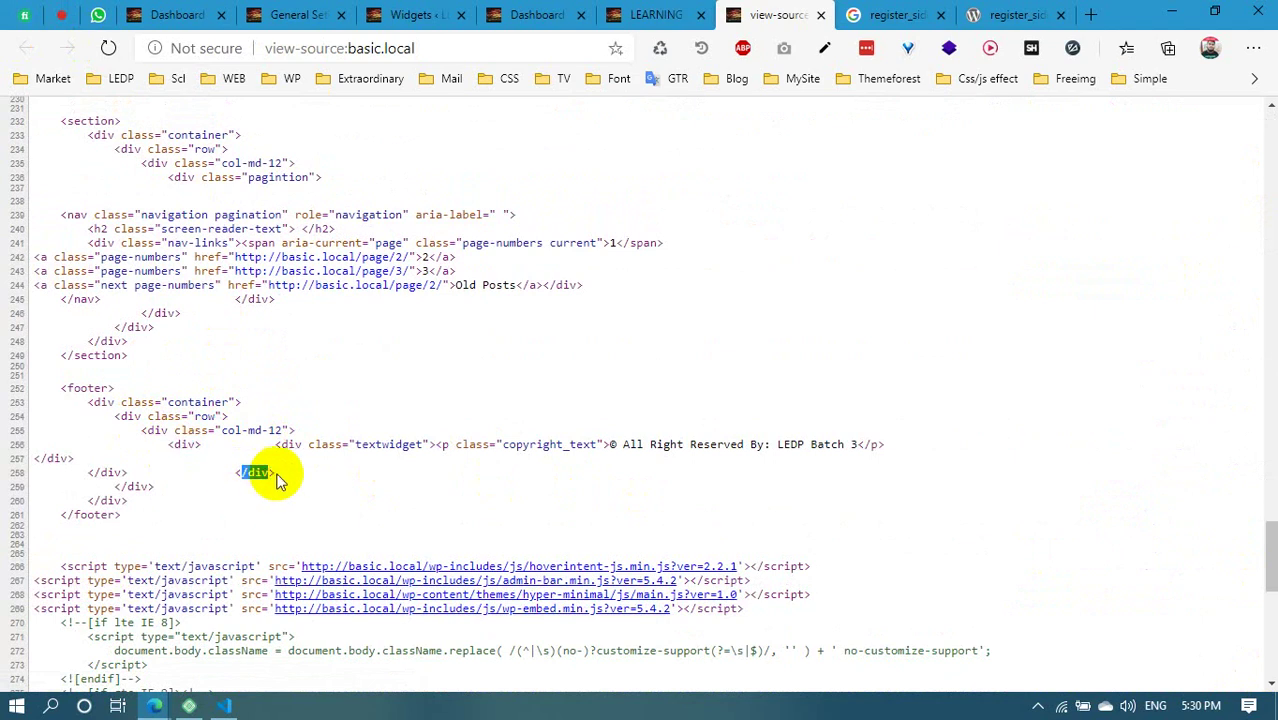
Reload the basic.local home page and check how the copyright line is displayed in the footer
click(655, 14)
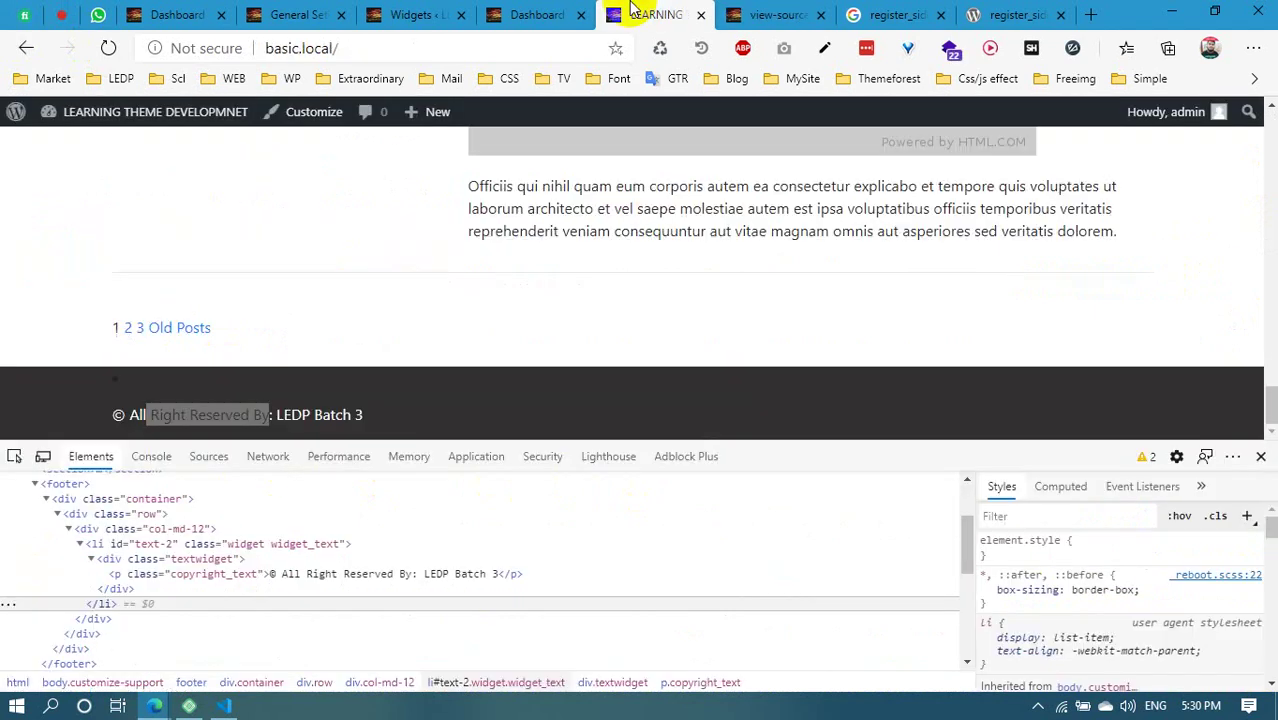
click(109, 48)
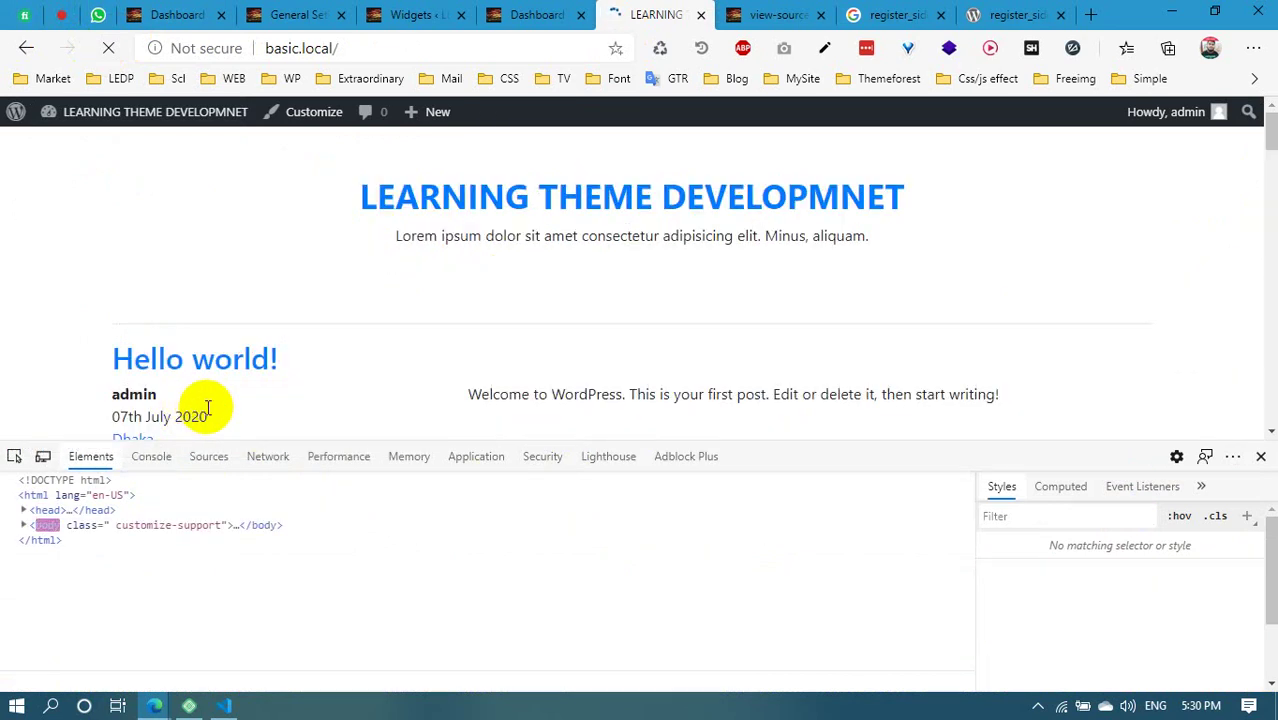
scroll(480, 415, down, 10)
scroll(1270, 200, down, 5)
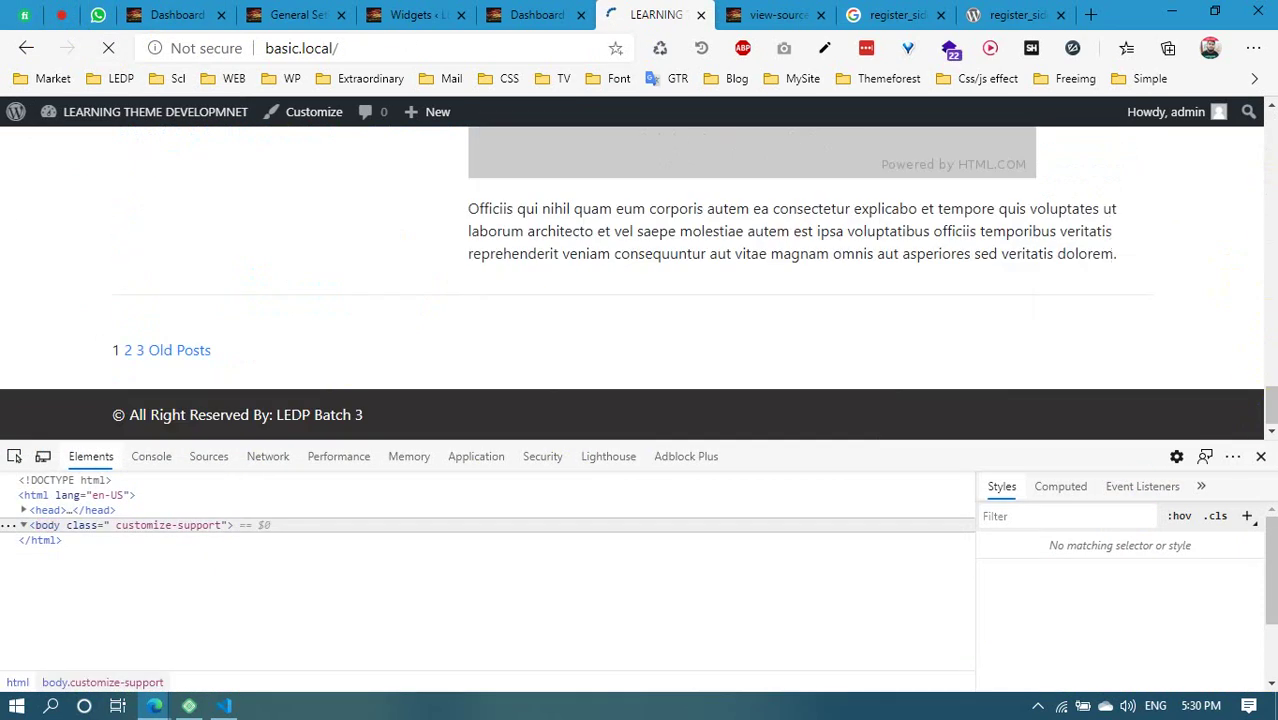
drag(120, 414, 276, 414)
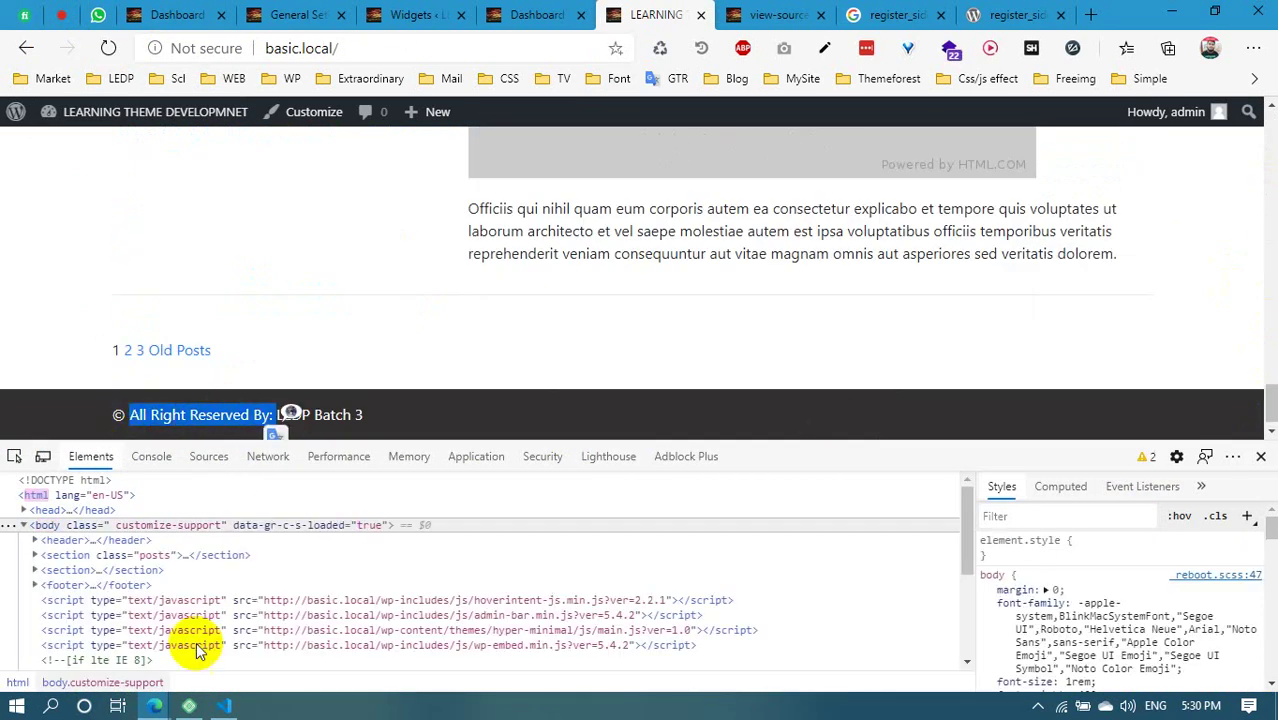
Switch to VS Code and cut the opening <div class="col-md-12"> tag around the widget code in footer.php
click(224, 706)
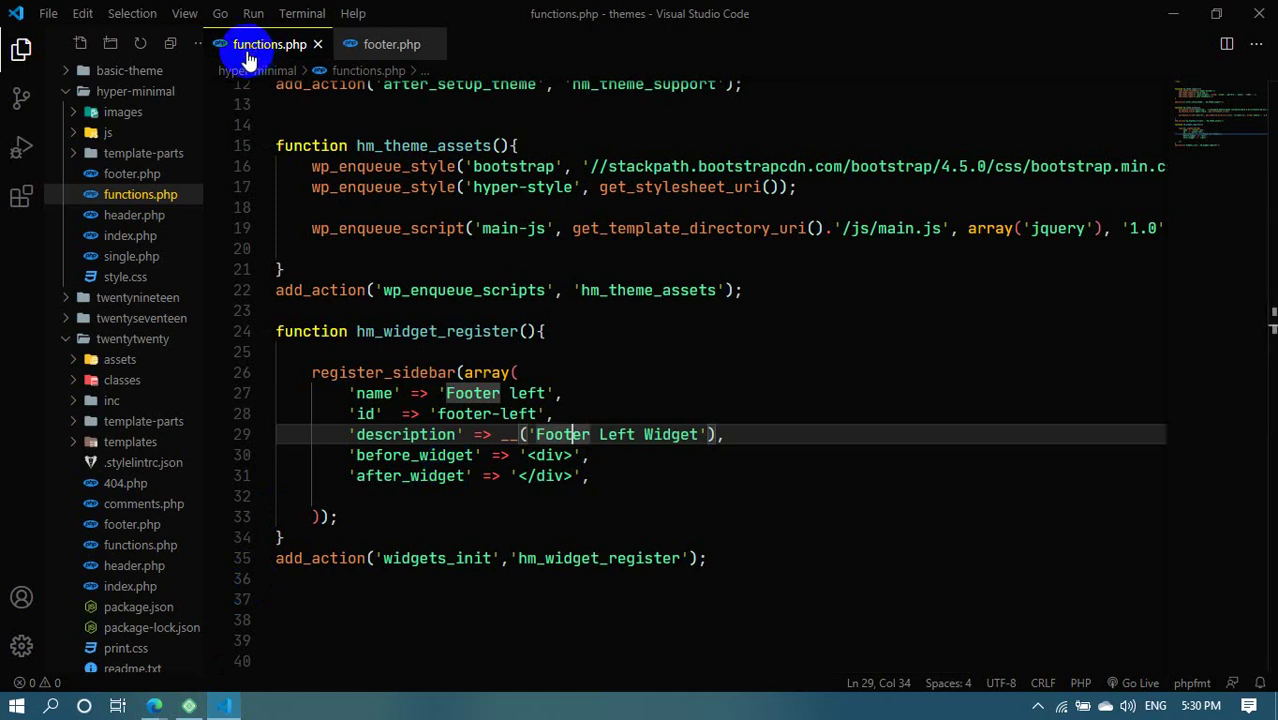
click(374, 40)
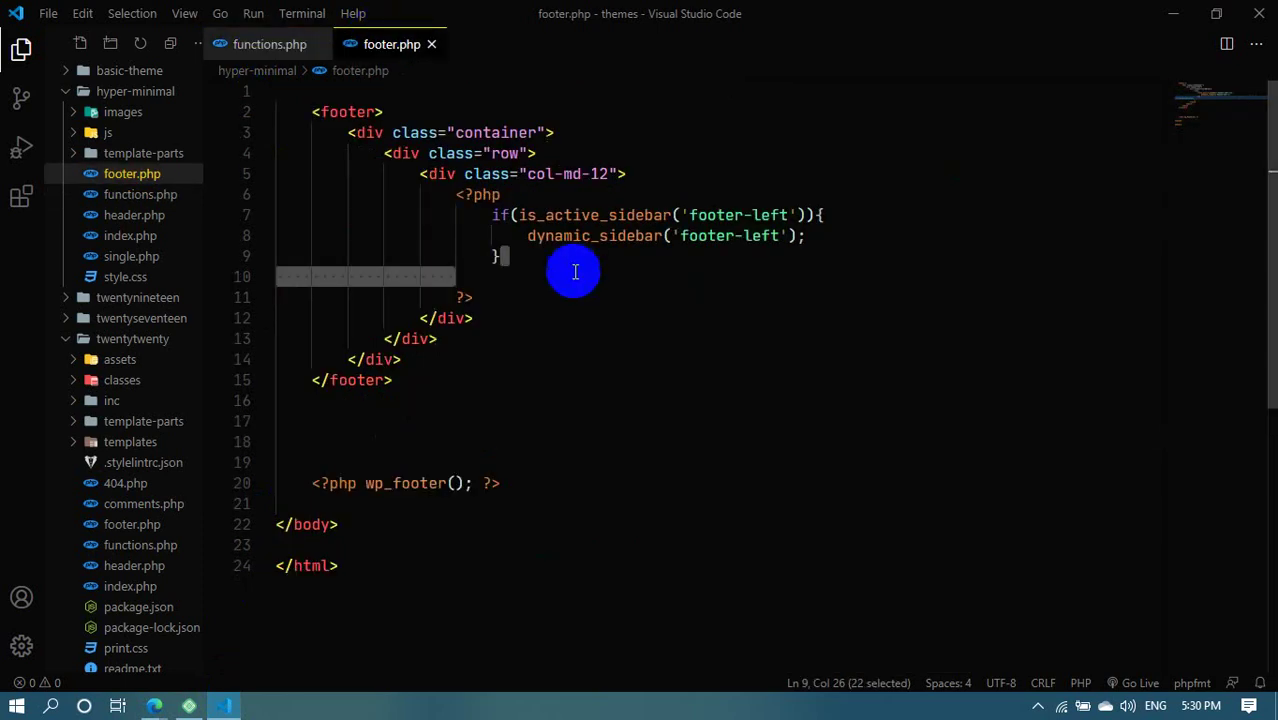
click(516, 200)
drag(420, 174, 618, 174)
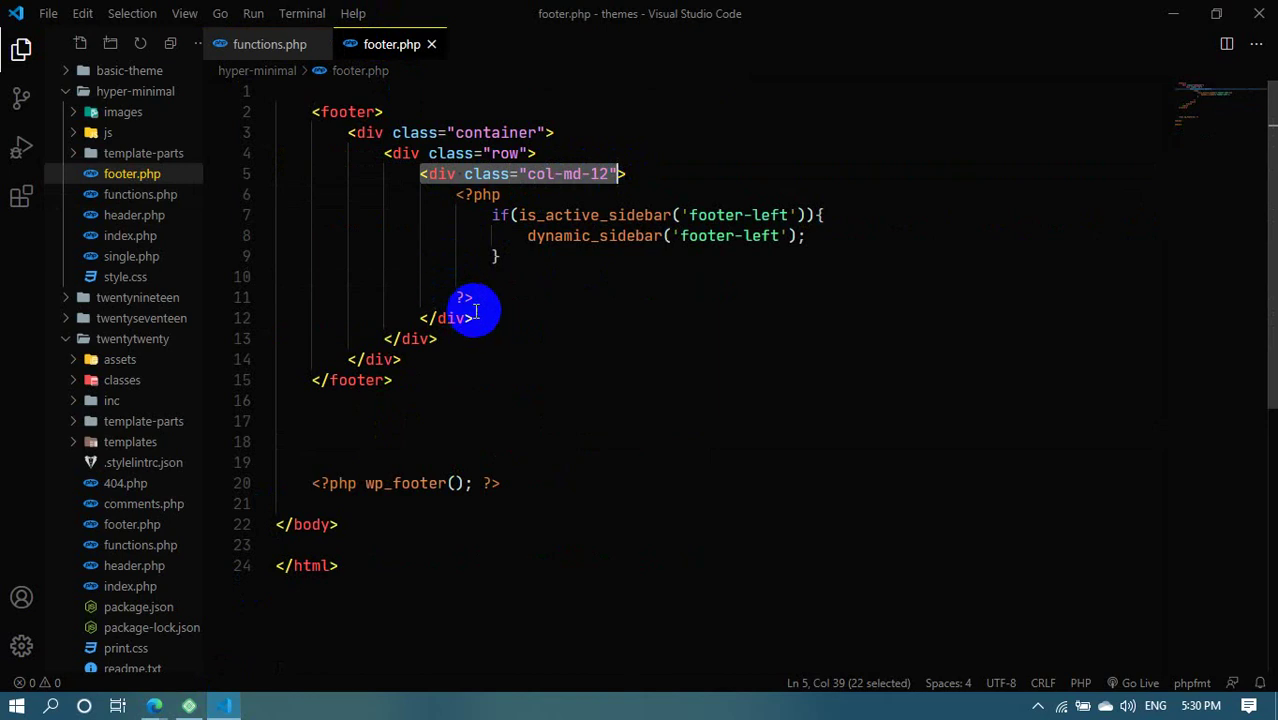
drag(472, 318, 412, 318)
drag(643, 177, 428, 174)
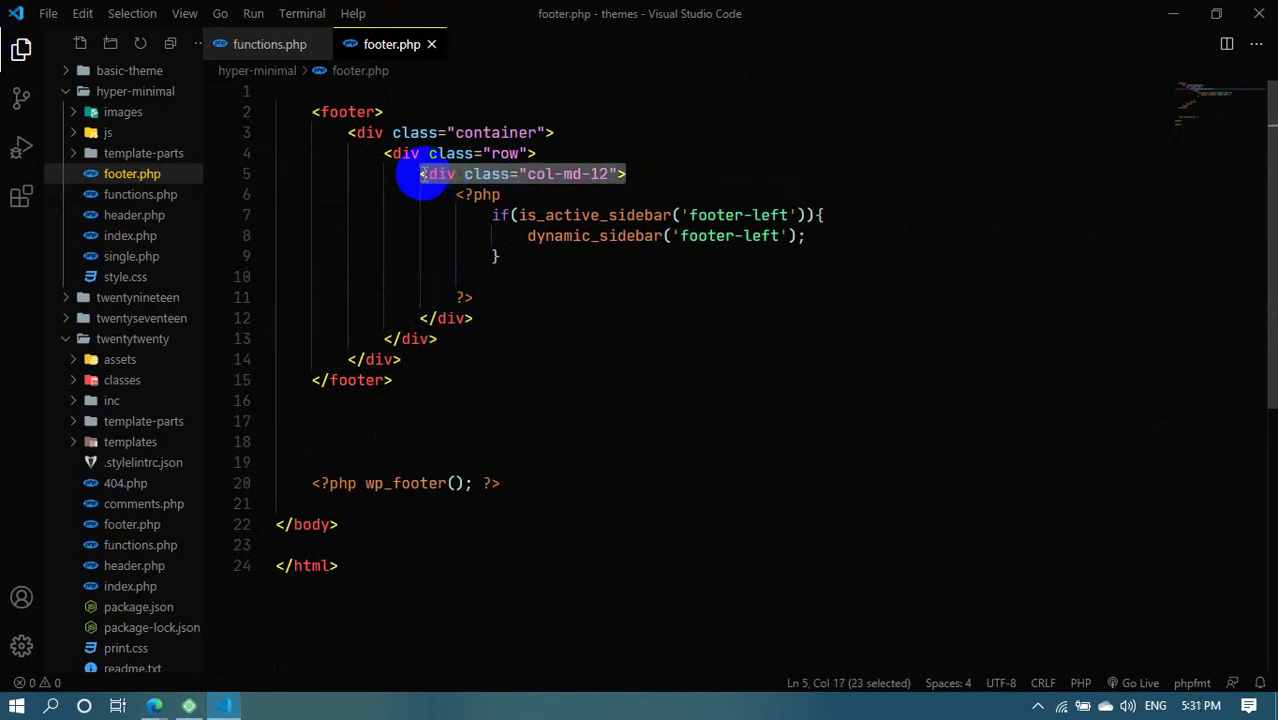
key(ctrl+x)
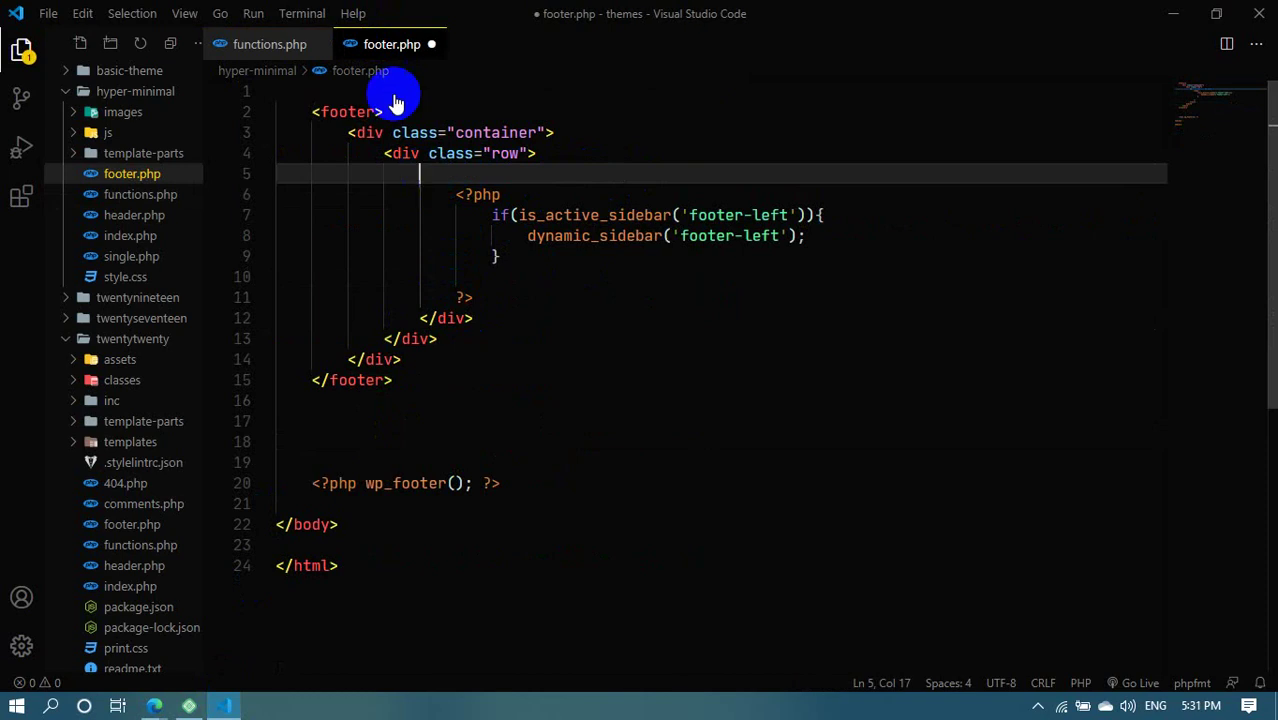
Replace the <div> value of 'before_widget' in functions.php with the cut <div class="col-md-12"> tag
click(285, 43)
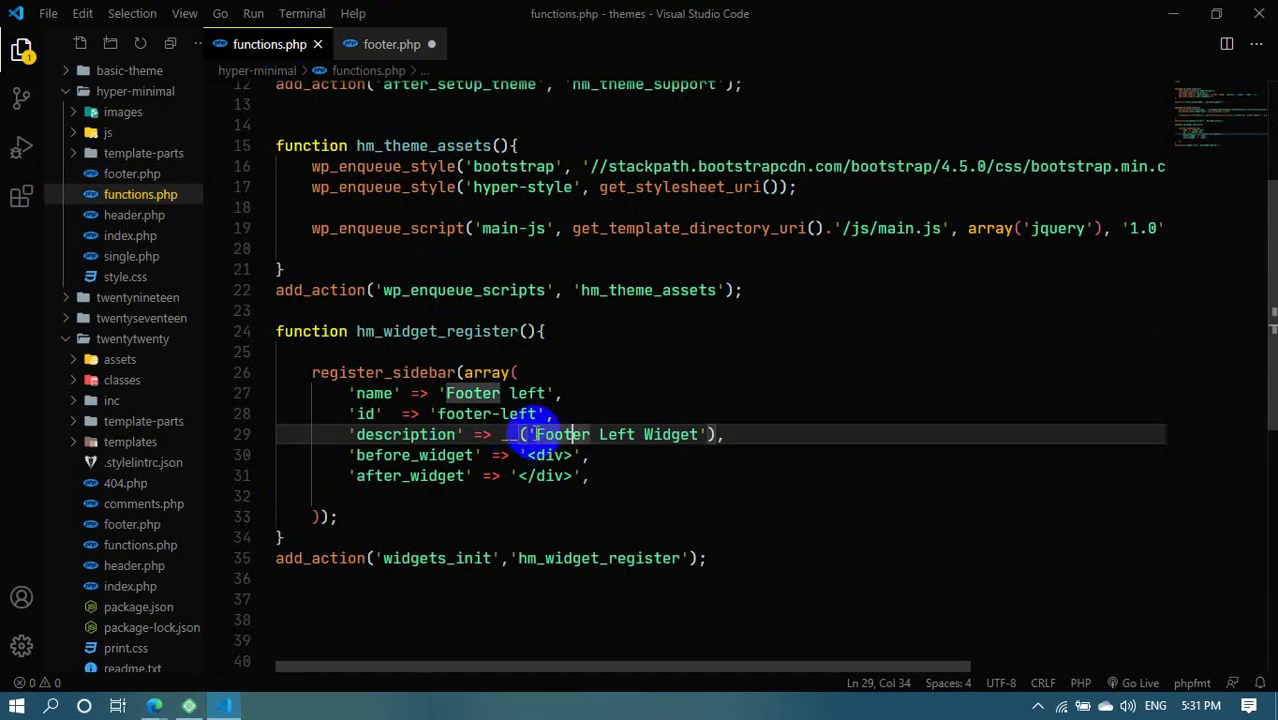
drag(522, 458, 581, 456)
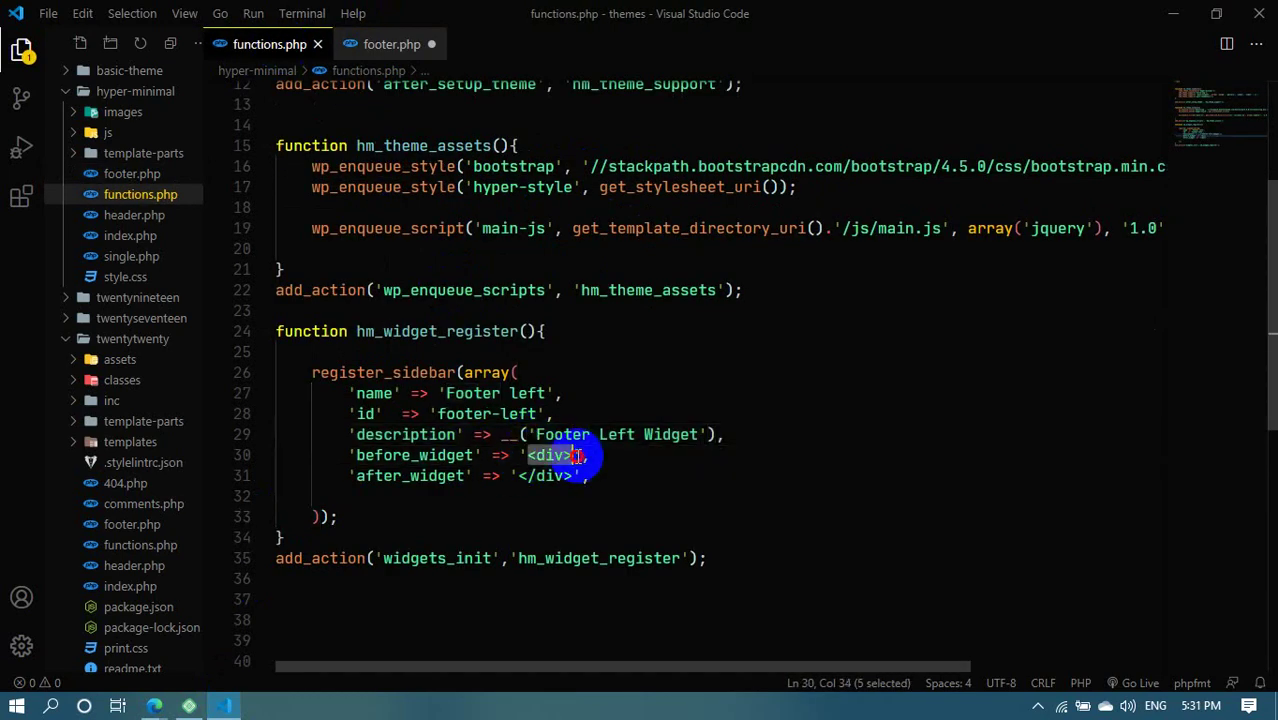
key(ctrl+v)
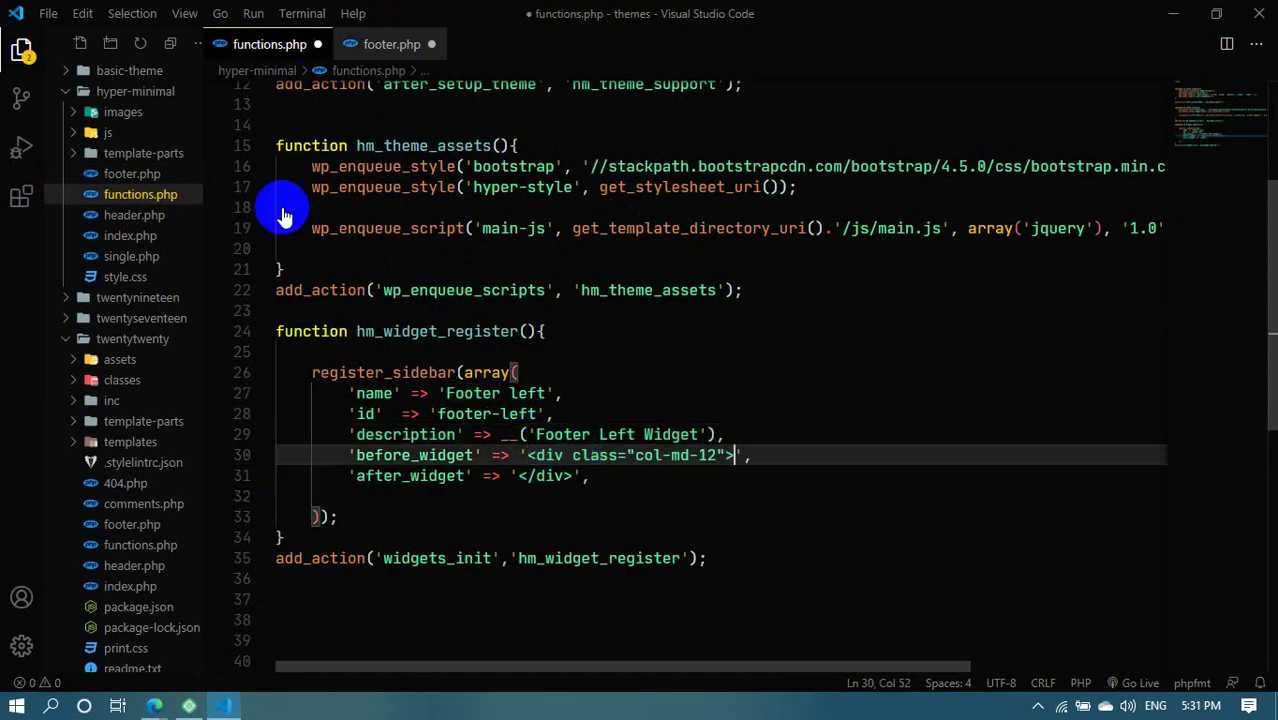
Check the closing </div> tags in footer.php against the 'after_widget' value, and save both functions.php and footer.php
click(370, 45)
drag(474, 318, 427, 318)
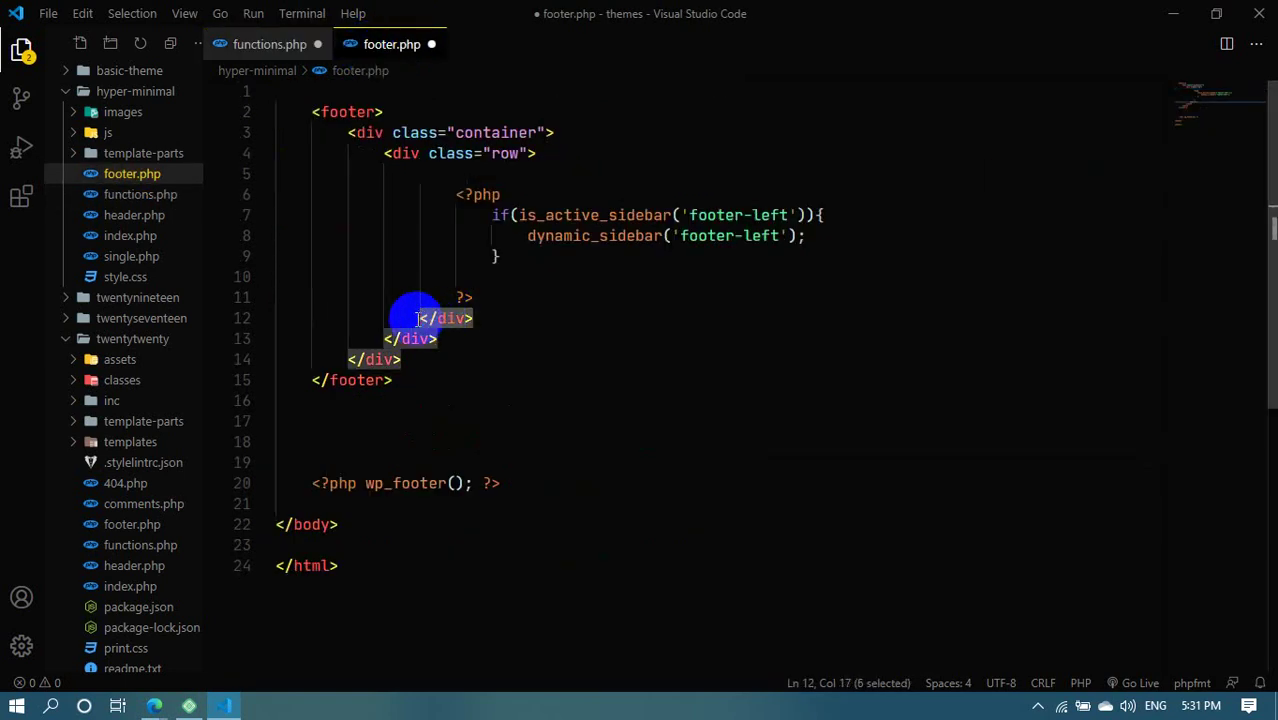
click(264, 44)
click(595, 477)
key(ctrl+s)
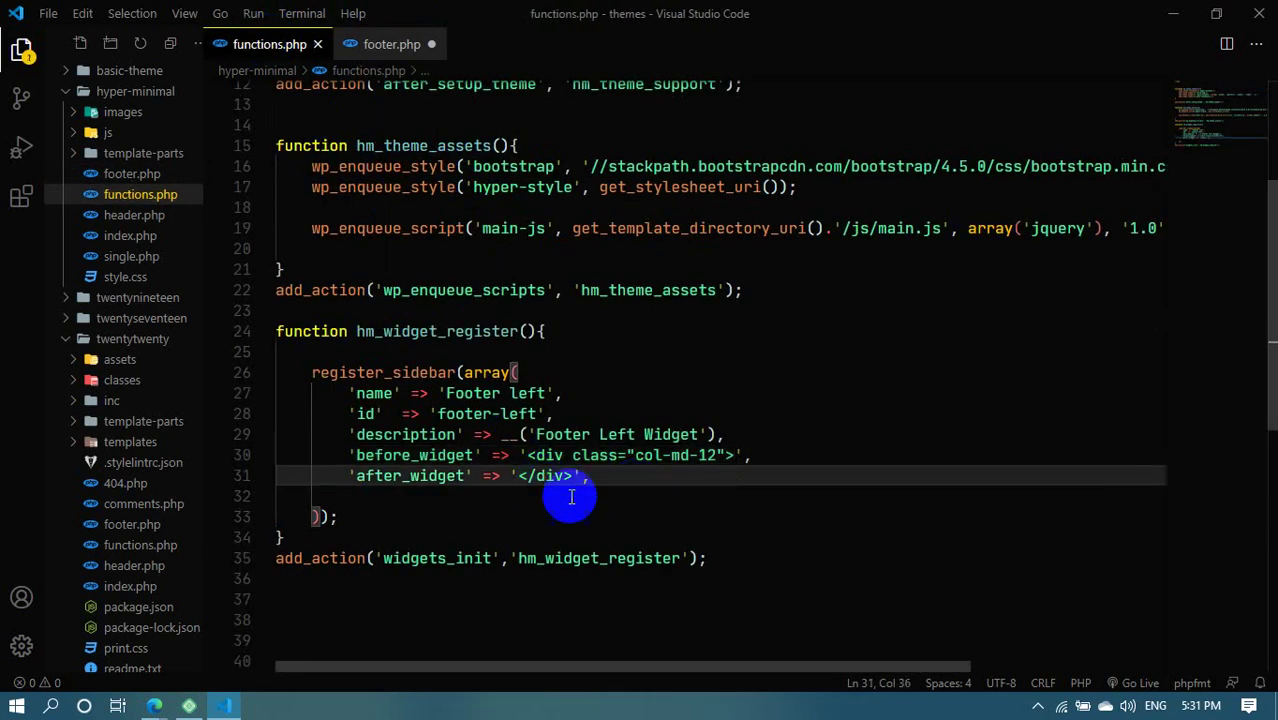
key(ctrl+Tab)
click(417, 270)
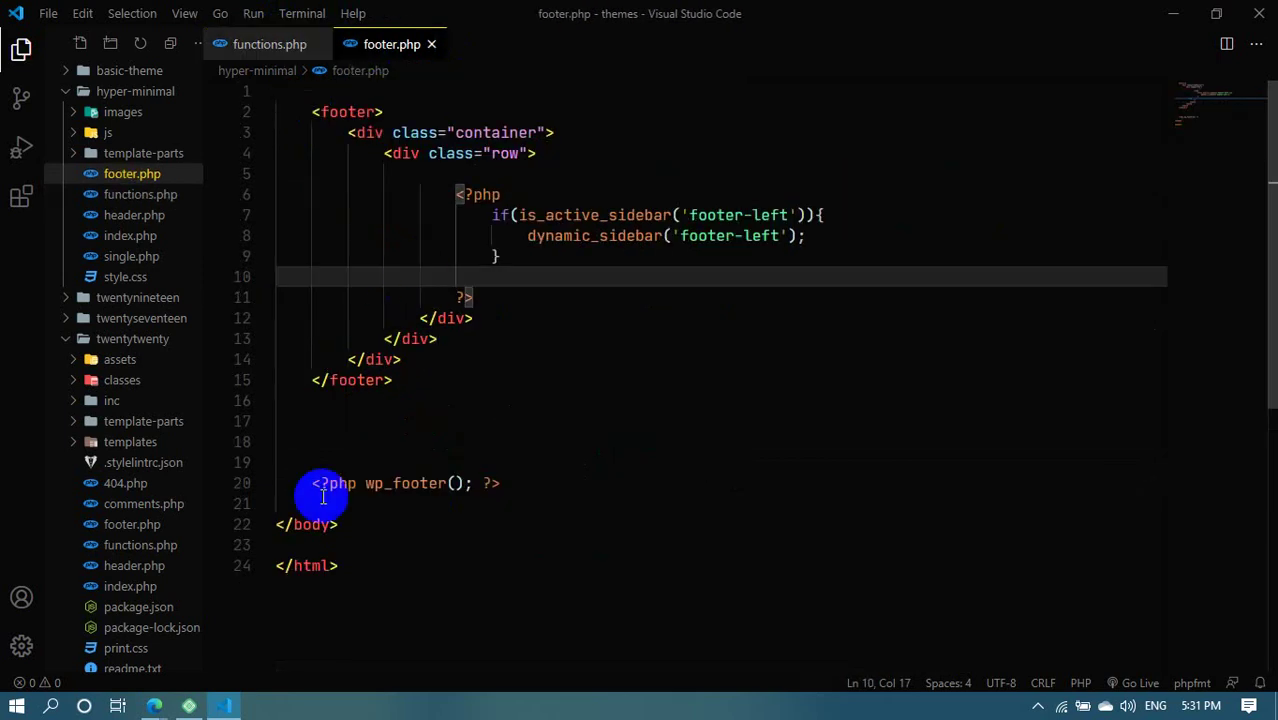
Switch to the browser, examine the footer widget's wrapper tags in the basic.local page source, and reload the source
mouse_move(155, 700)
click(180, 650)
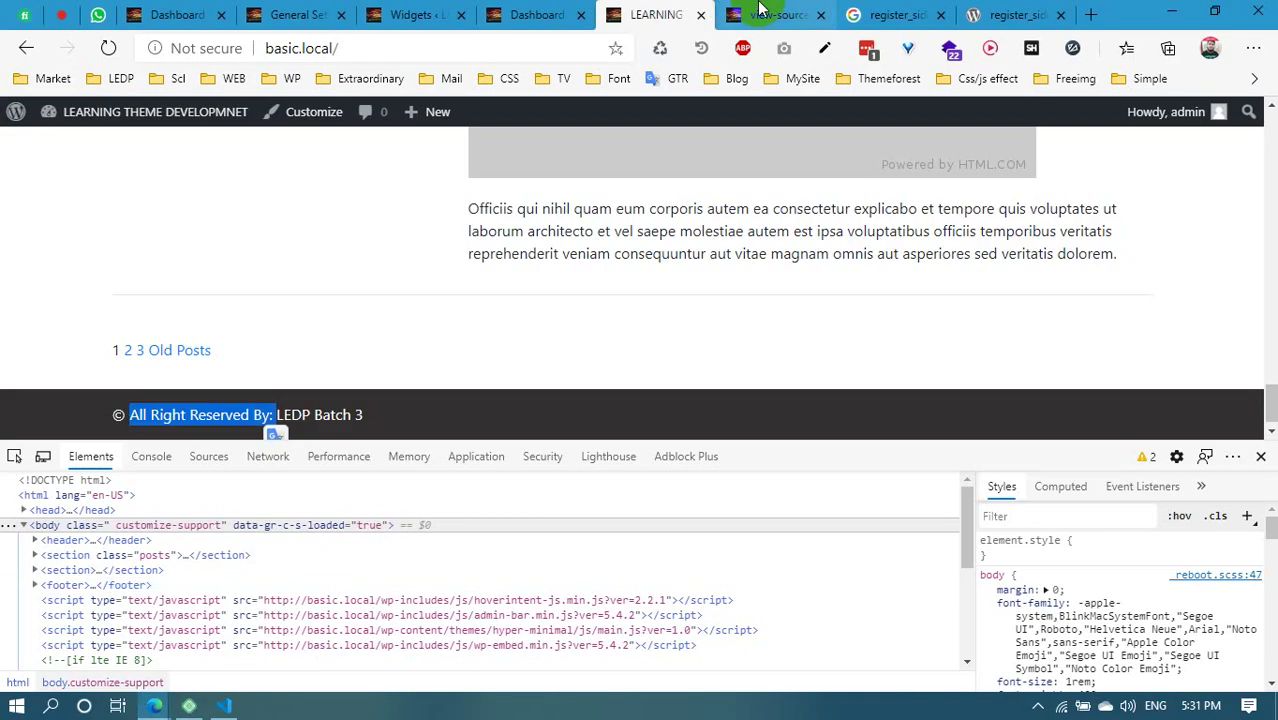
click(763, 14)
scroll(209, 435, down, 1)
scroll(255, 365, down, 3)
click(310, 260)
scroll(270, 240, up, 1)
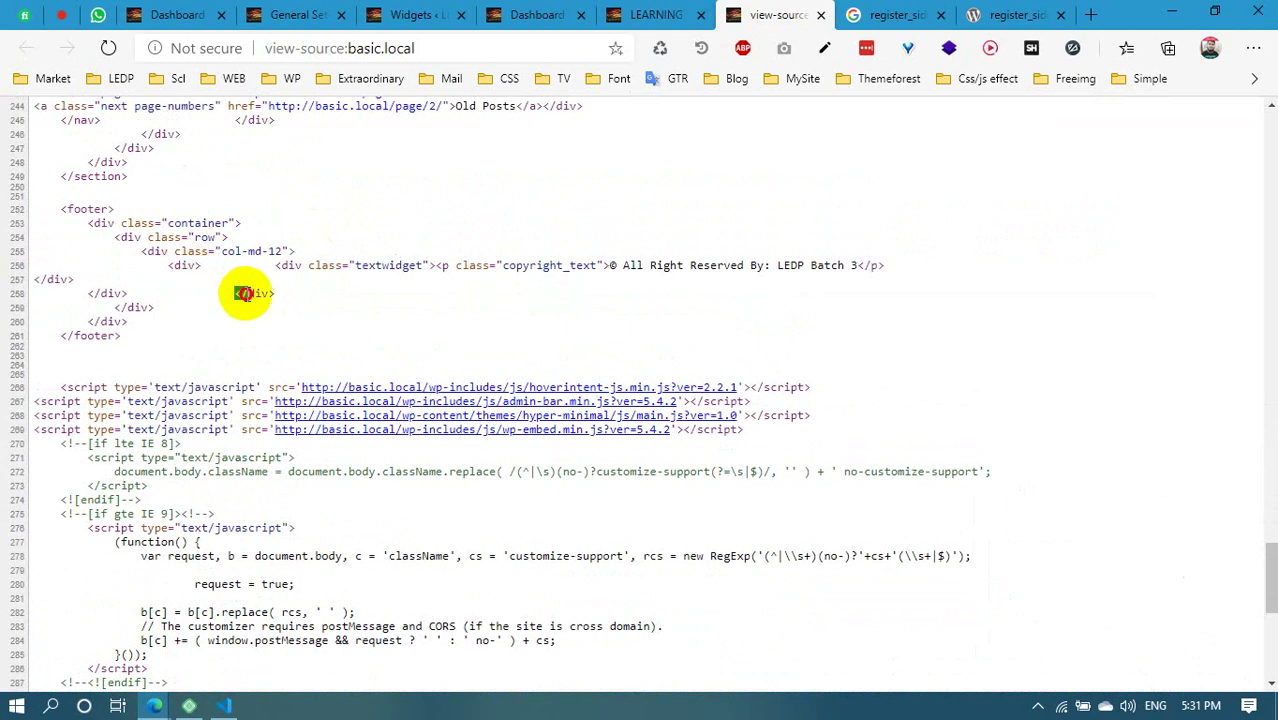
double_click(244, 293)
drag(163, 285, 186, 265)
click(96, 48)
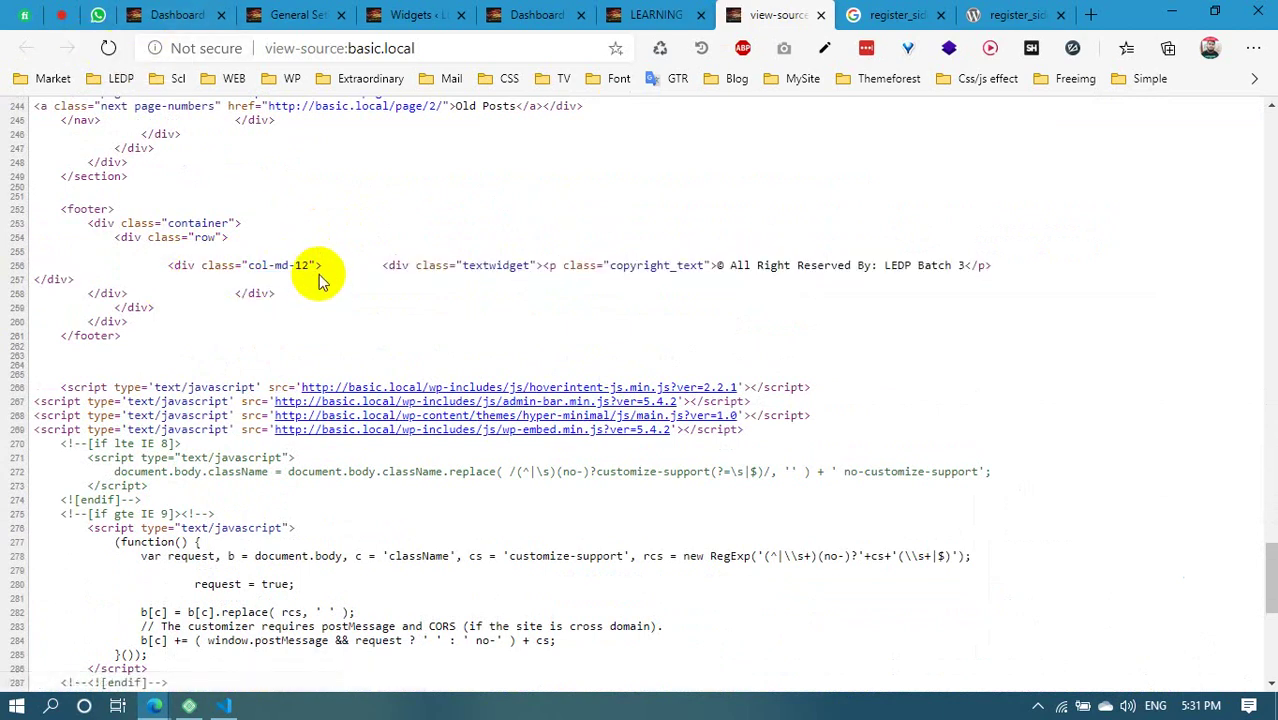
Examine the col-md-12 wrapper, its closing tag, the textwidget div and the copyright paragraph in the reloaded source
drag(321, 265, 174, 265)
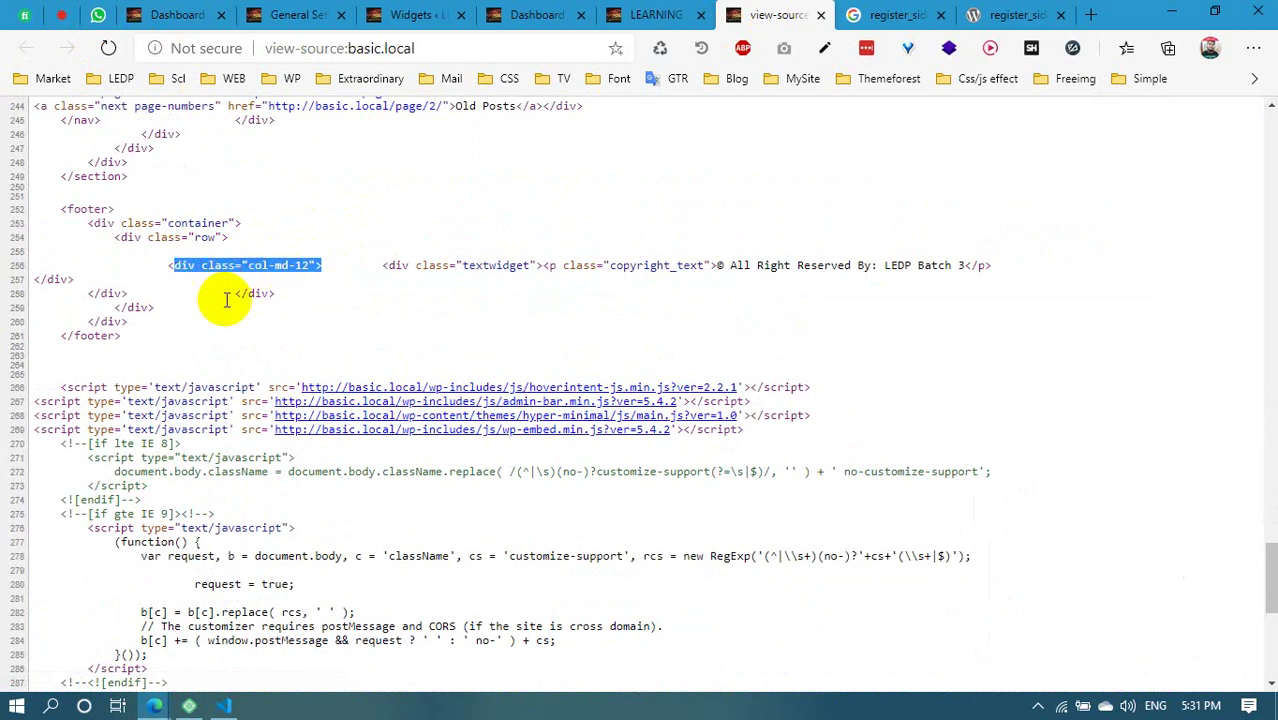
triple_click(241, 301)
drag(381, 265, 519, 265)
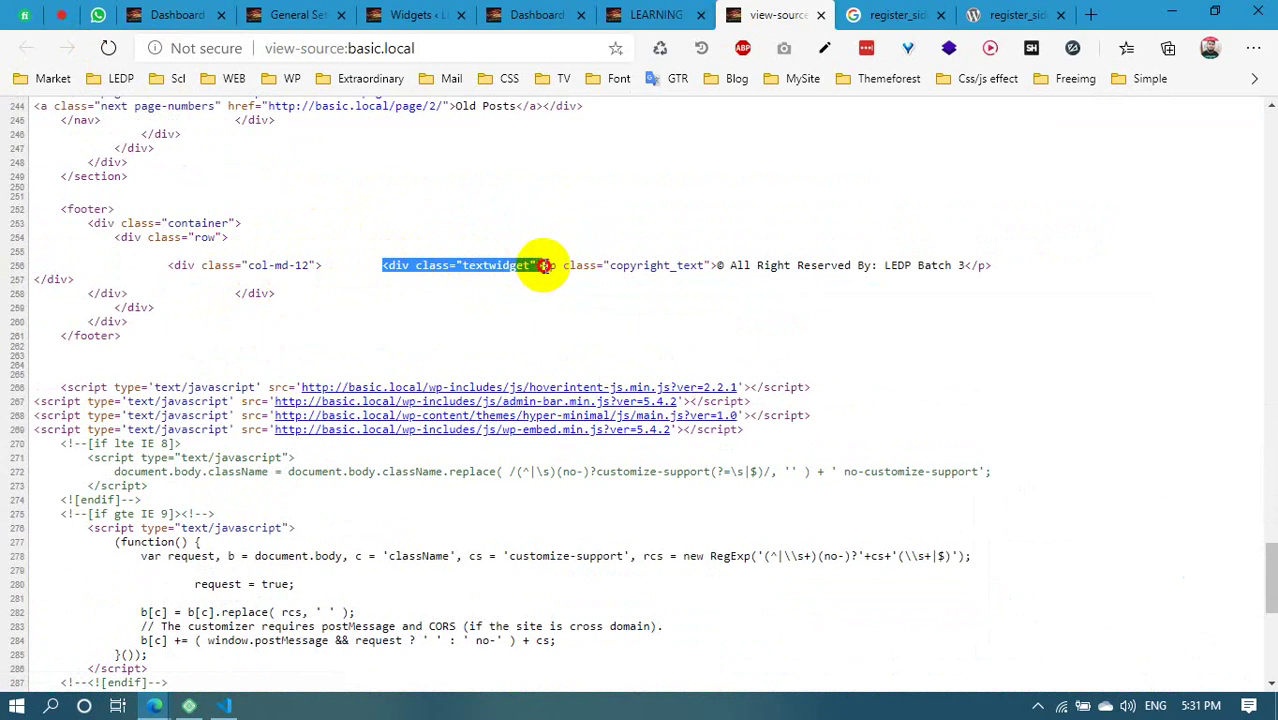
drag(590, 265, 791, 265)
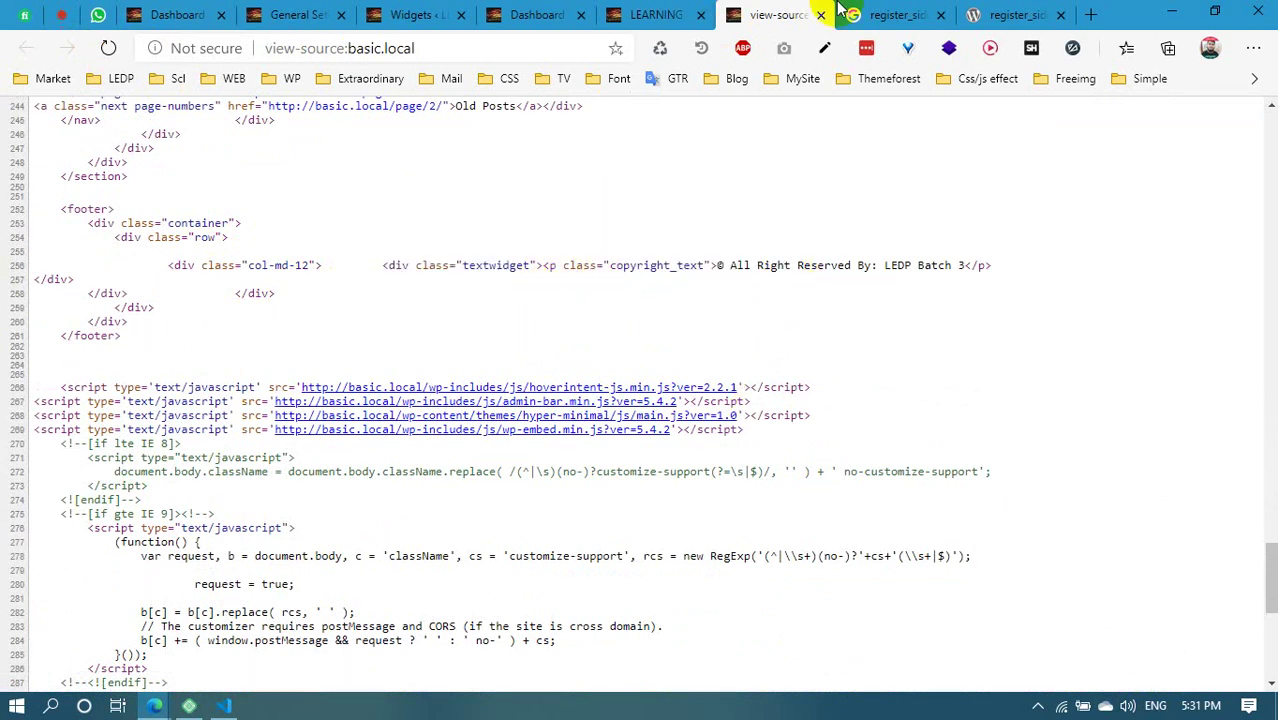
Reload the basic.local home page and inspect the copyright text in the footer
click(650, 14)
click(67, 48)
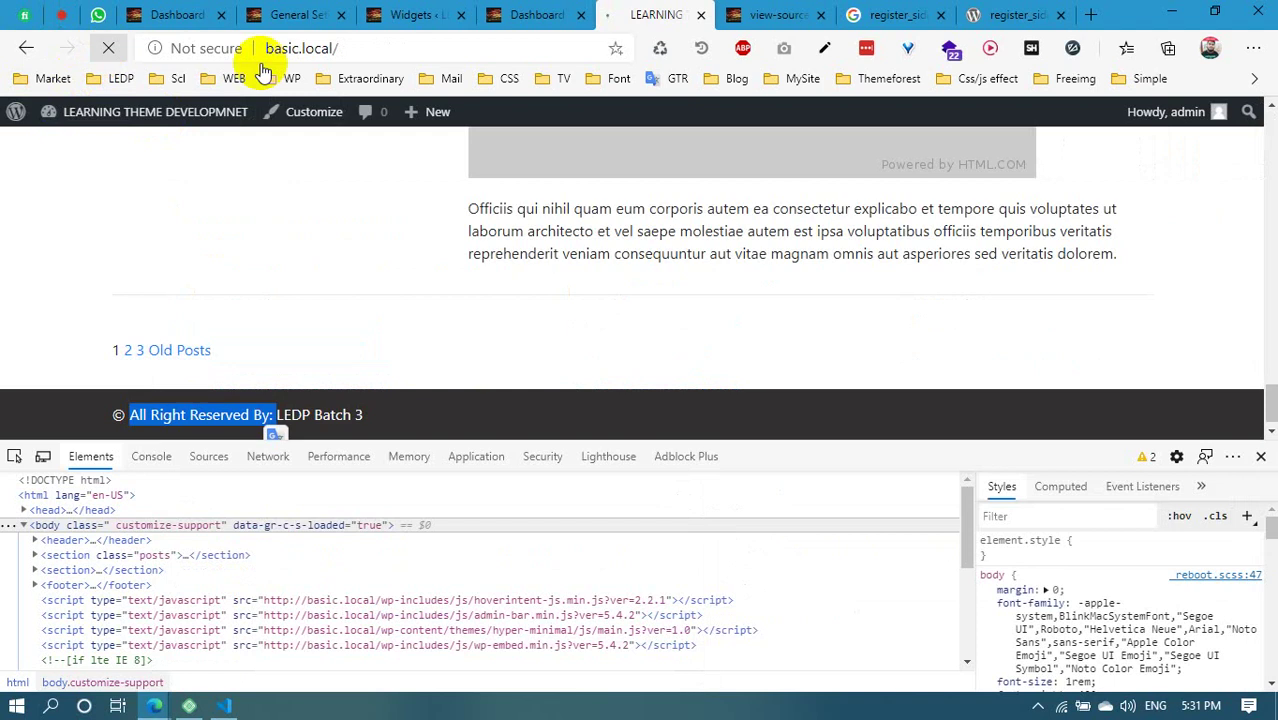
drag(362, 415, 110, 415)
click(150, 415)
mouse_move(300, 415)
mouse_down()
mouse_move(388, 420)
mouse_move(282, 428)
mouse_up()
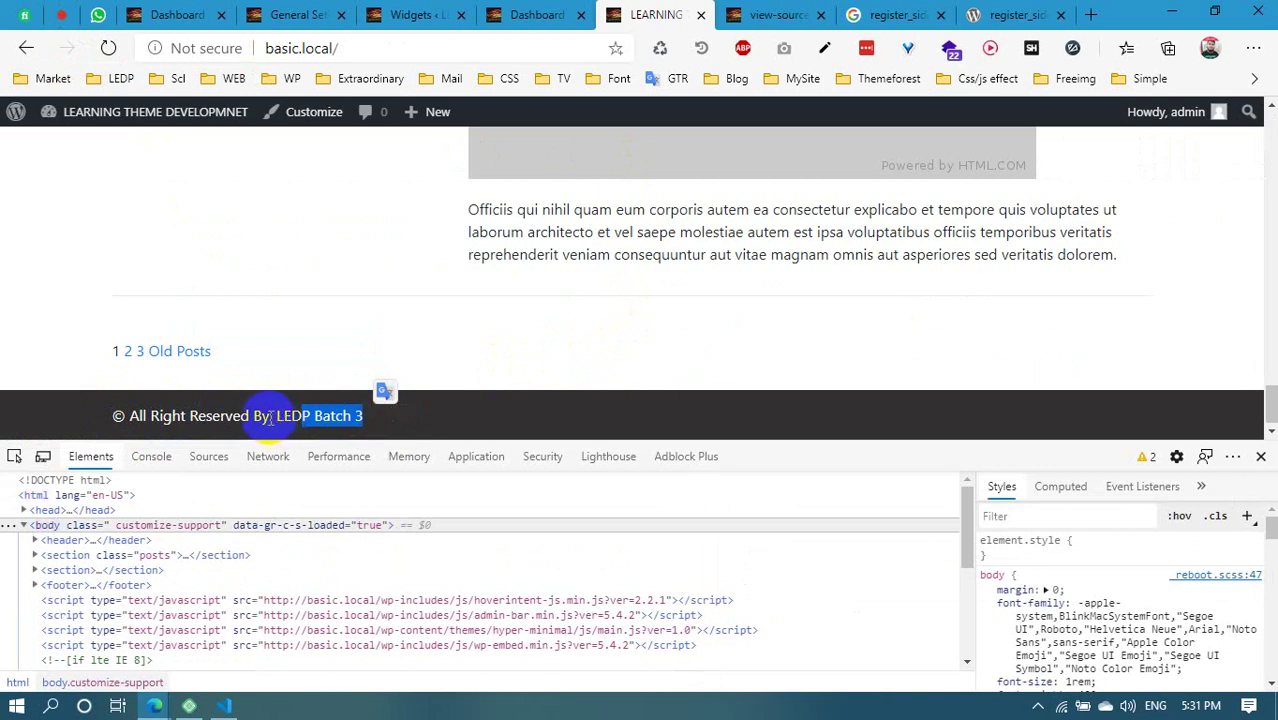
drag(273, 415, 308, 414)
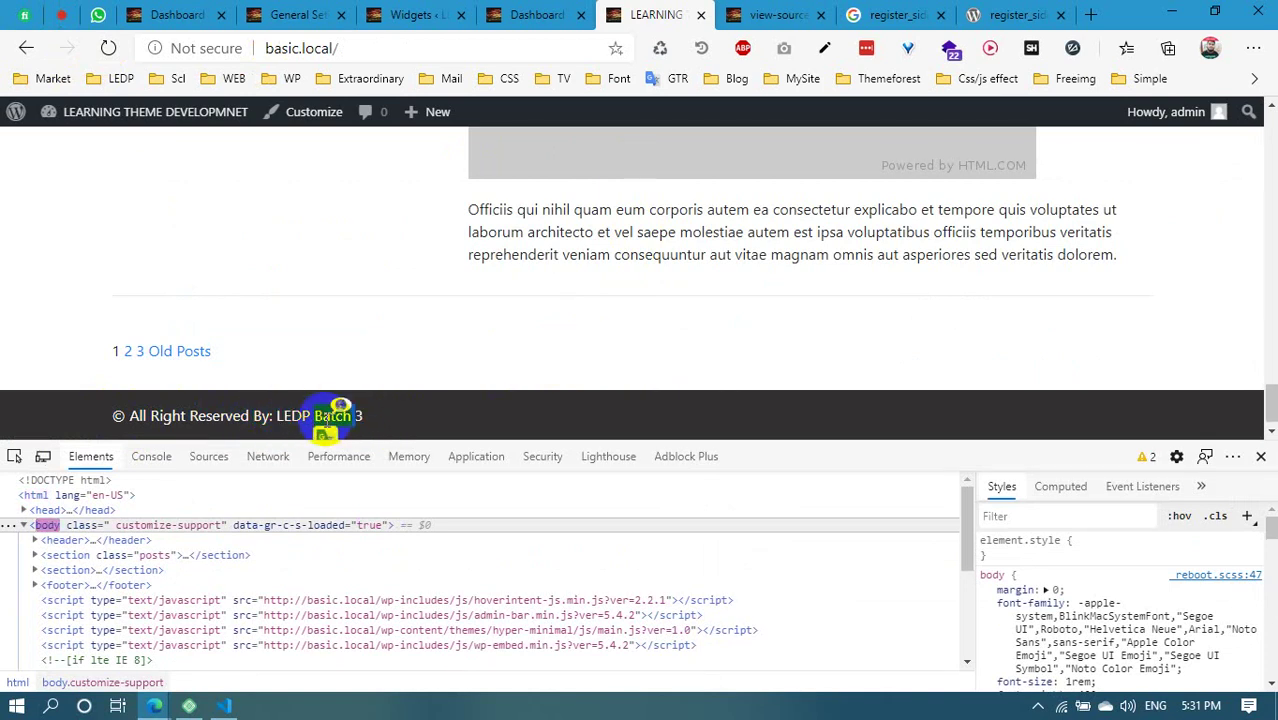
Go back and forth between the home page's copyright line and the Appearance options in the WordPress dashboard
click(505, 12)
click(670, 14)
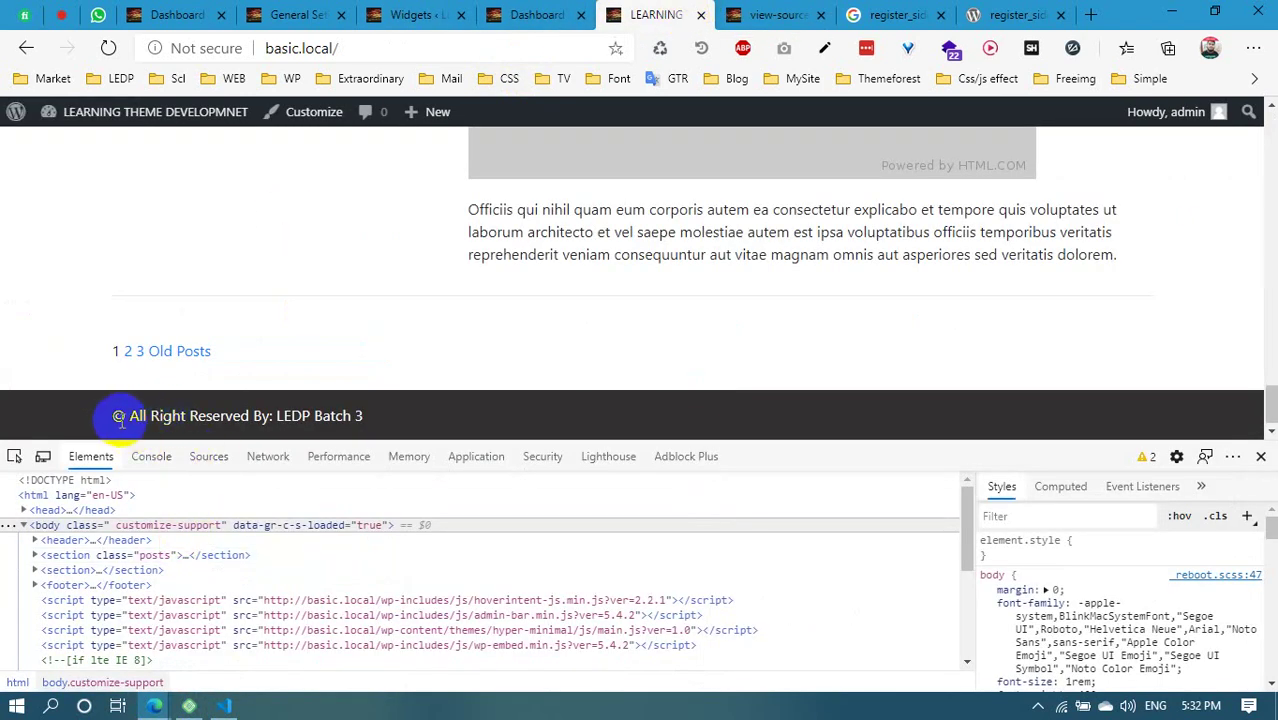
drag(116, 418, 355, 416)
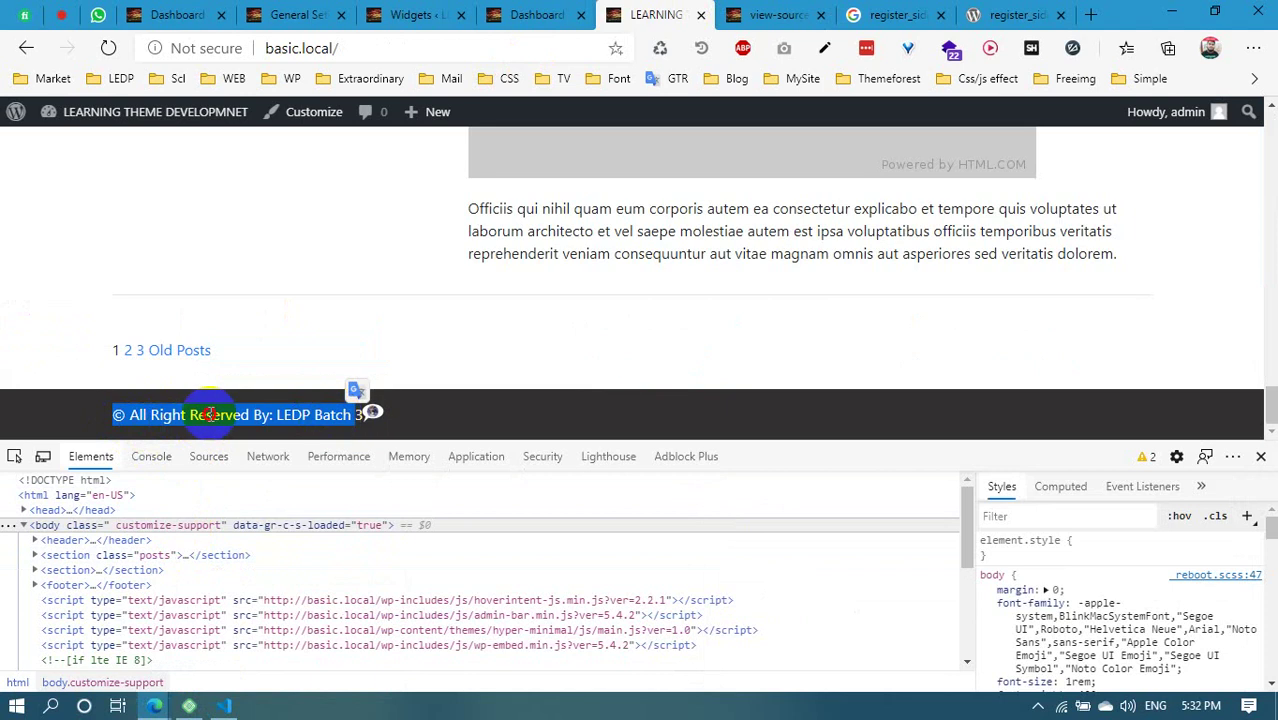
drag(110, 419, 395, 428)
click(521, 12)
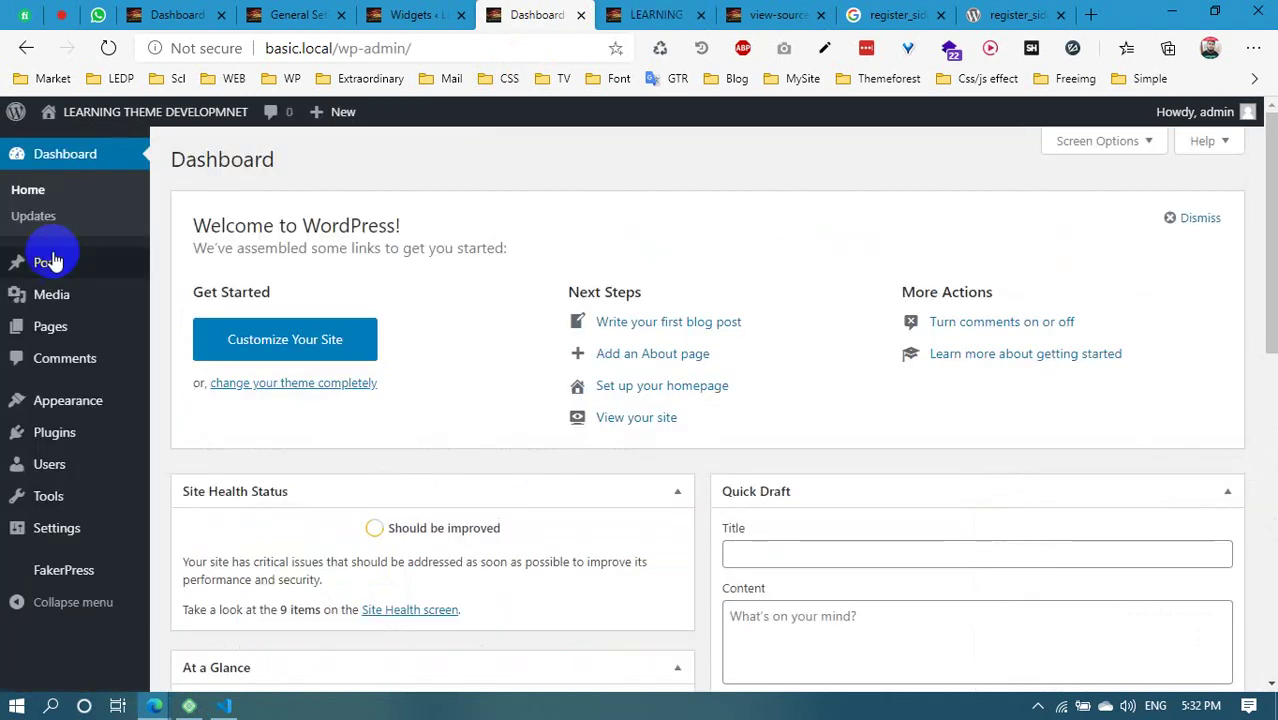
mouse_move(151, 405)
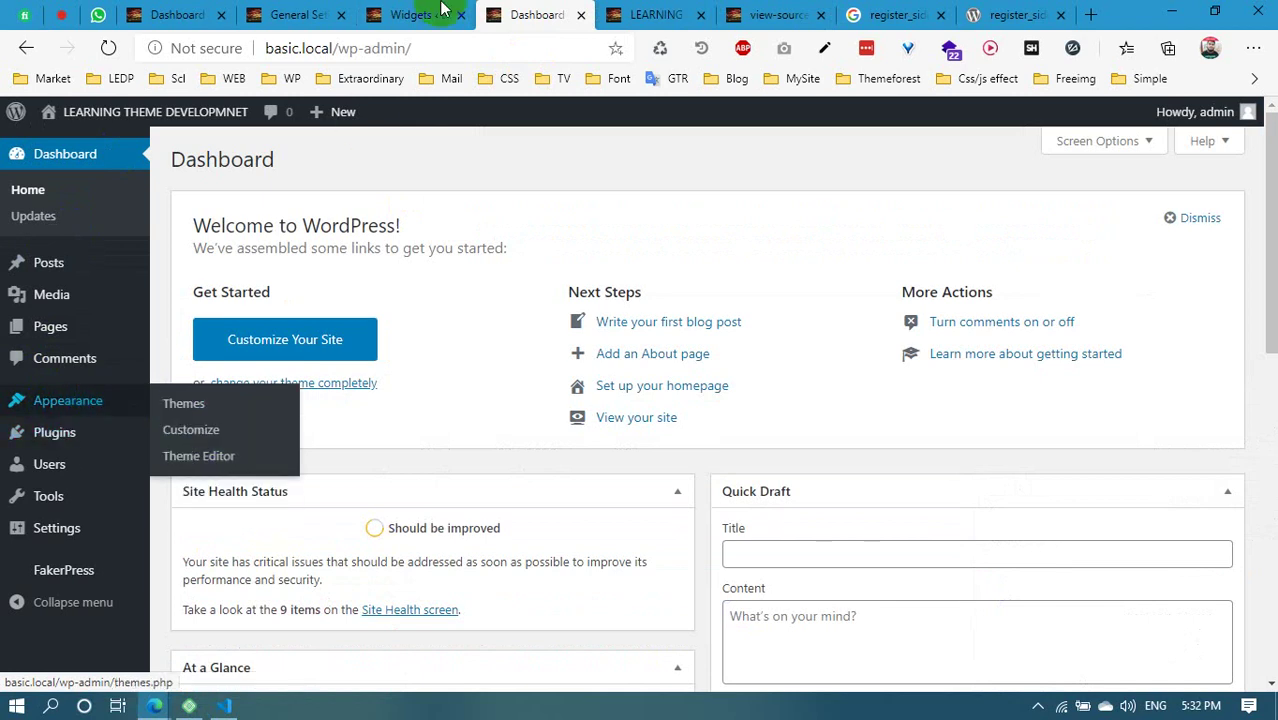
click(670, 12)
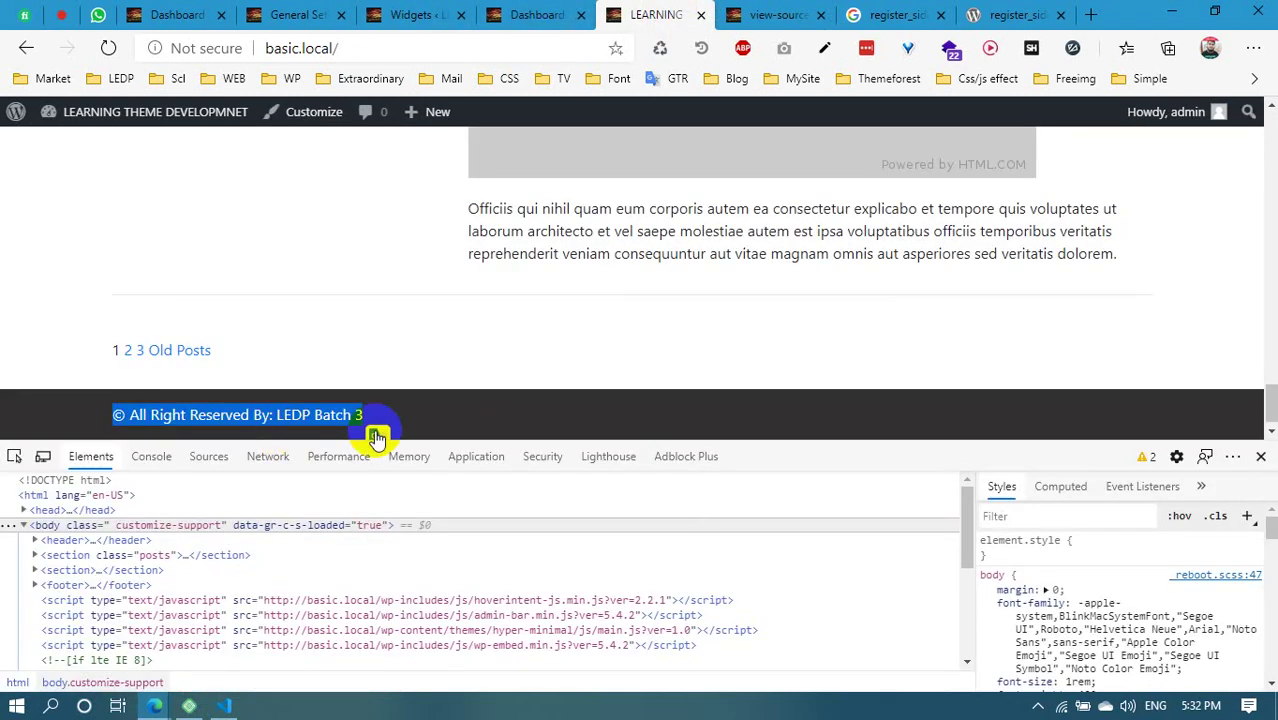
click(484, 417)
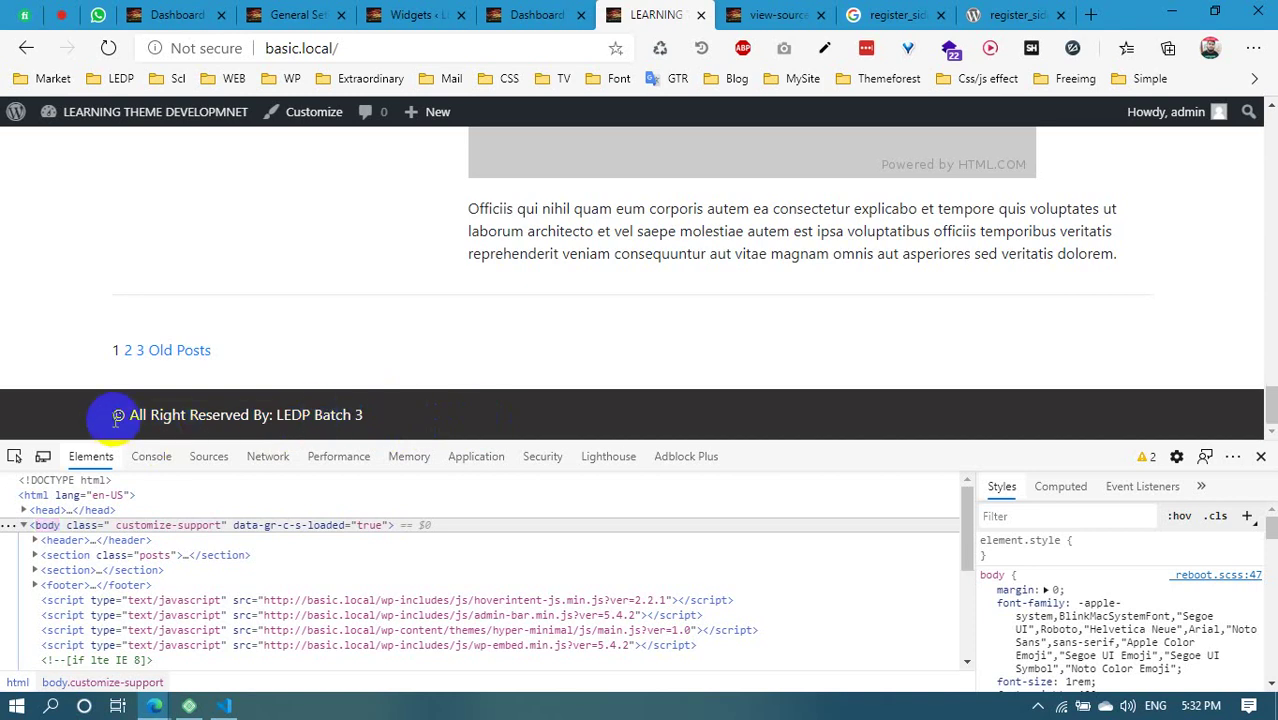
drag(182, 414, 312, 414)
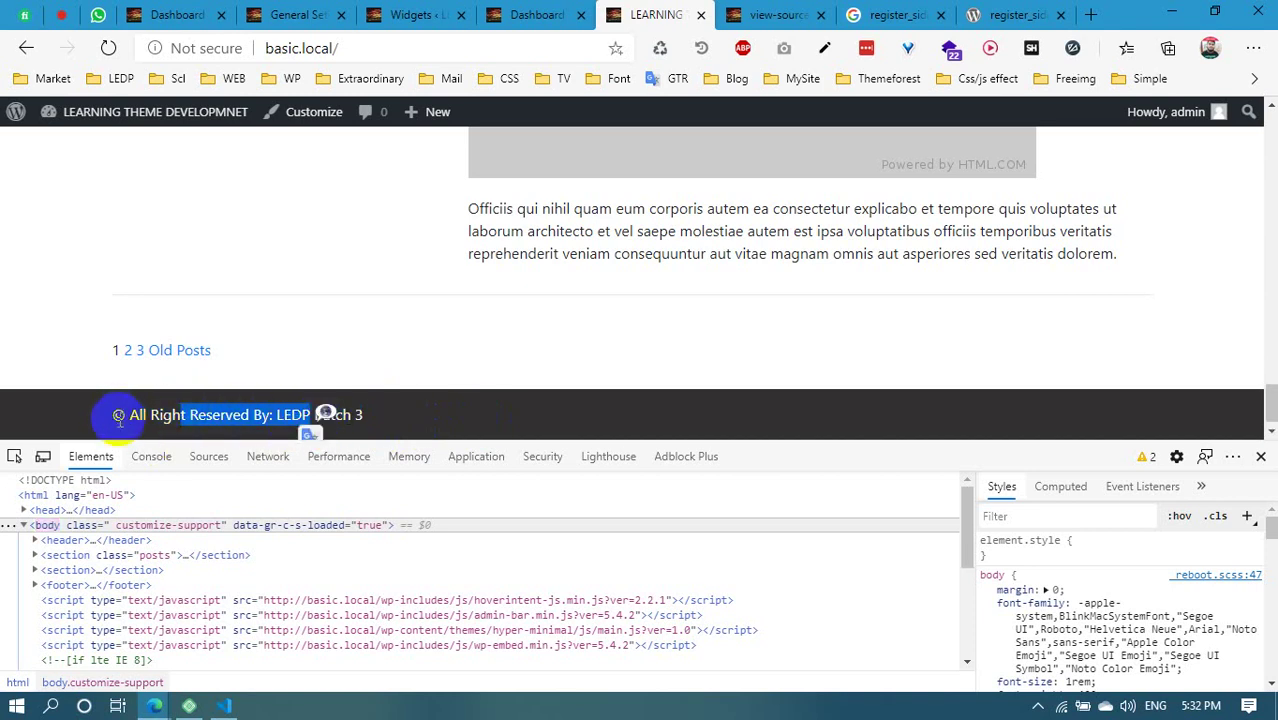
drag(118, 418, 302, 420)
click(548, 10)
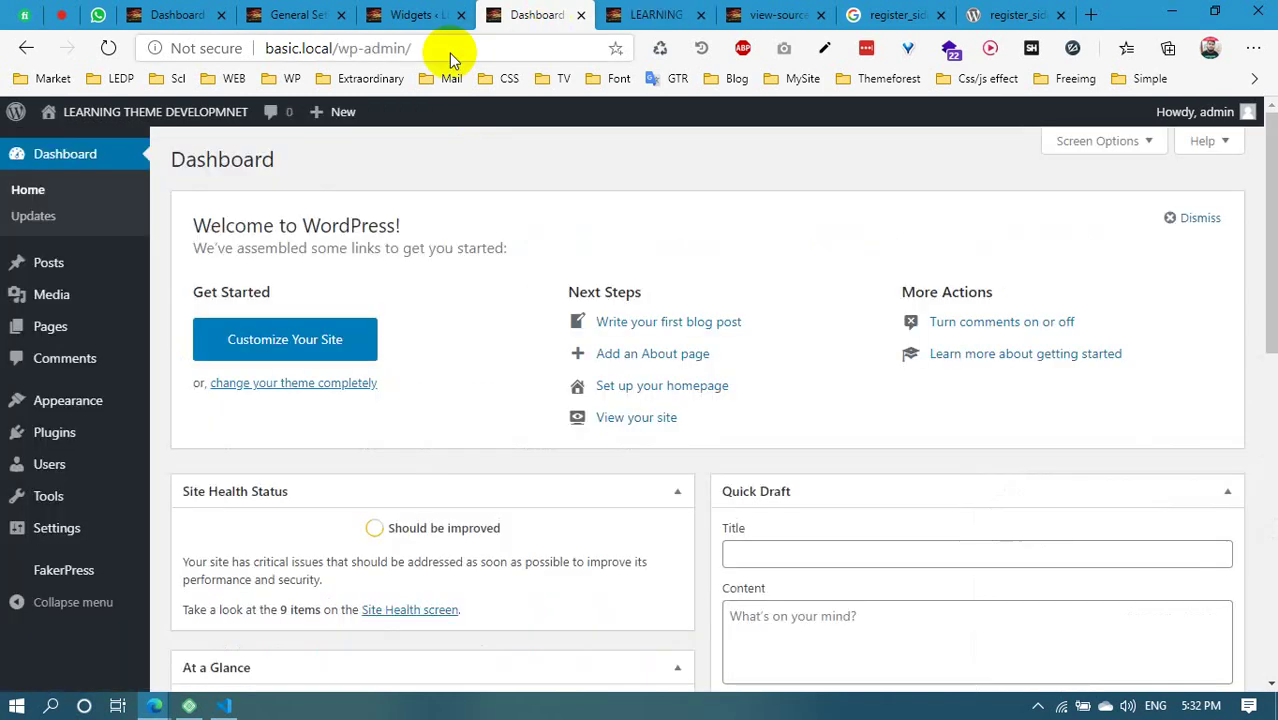
mouse_move(51, 402)
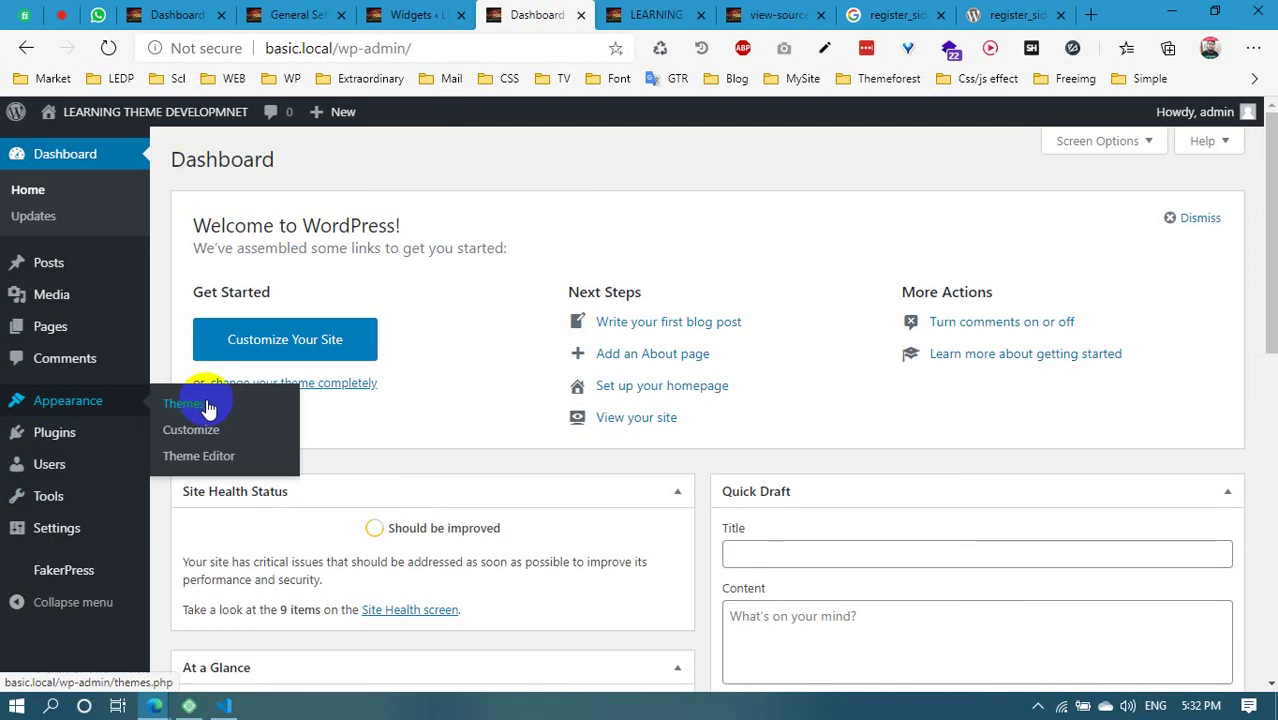
On the Widgets admin page, expand the 'Footer left' area, view its Text widget's content, and collapse the area
click(414, 15)
click(305, 15)
click(400, 15)
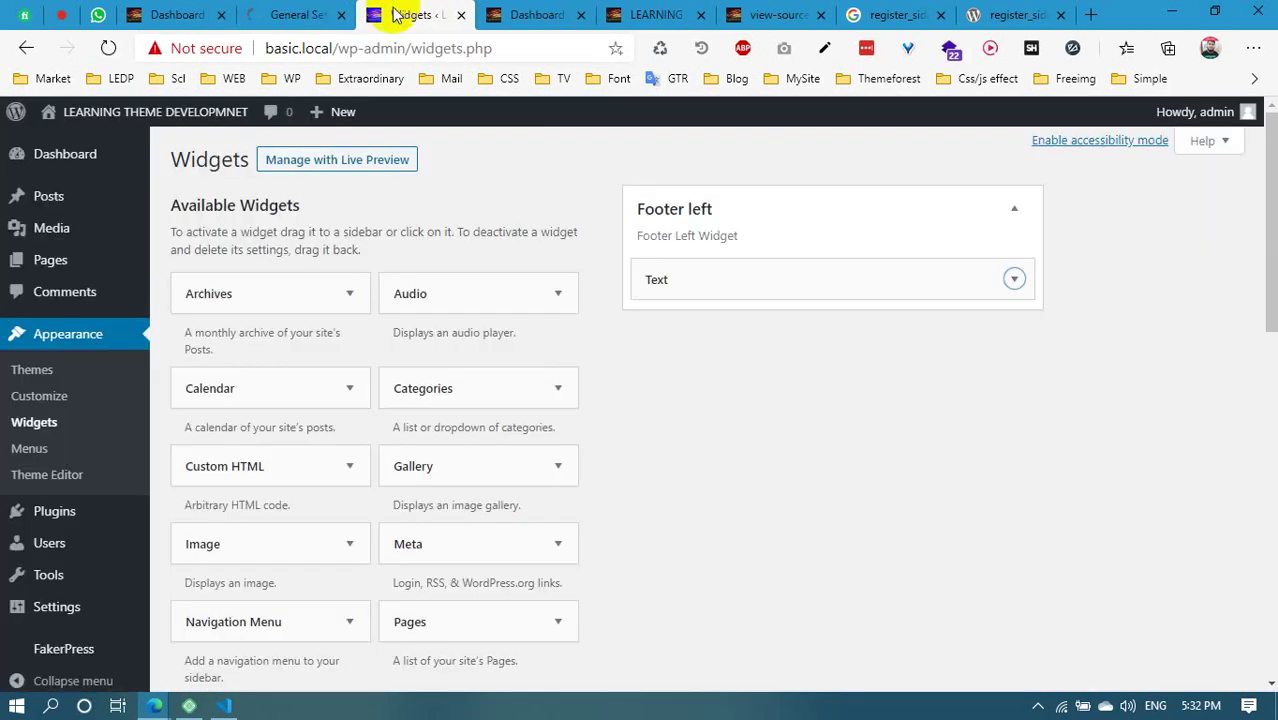
click(714, 212)
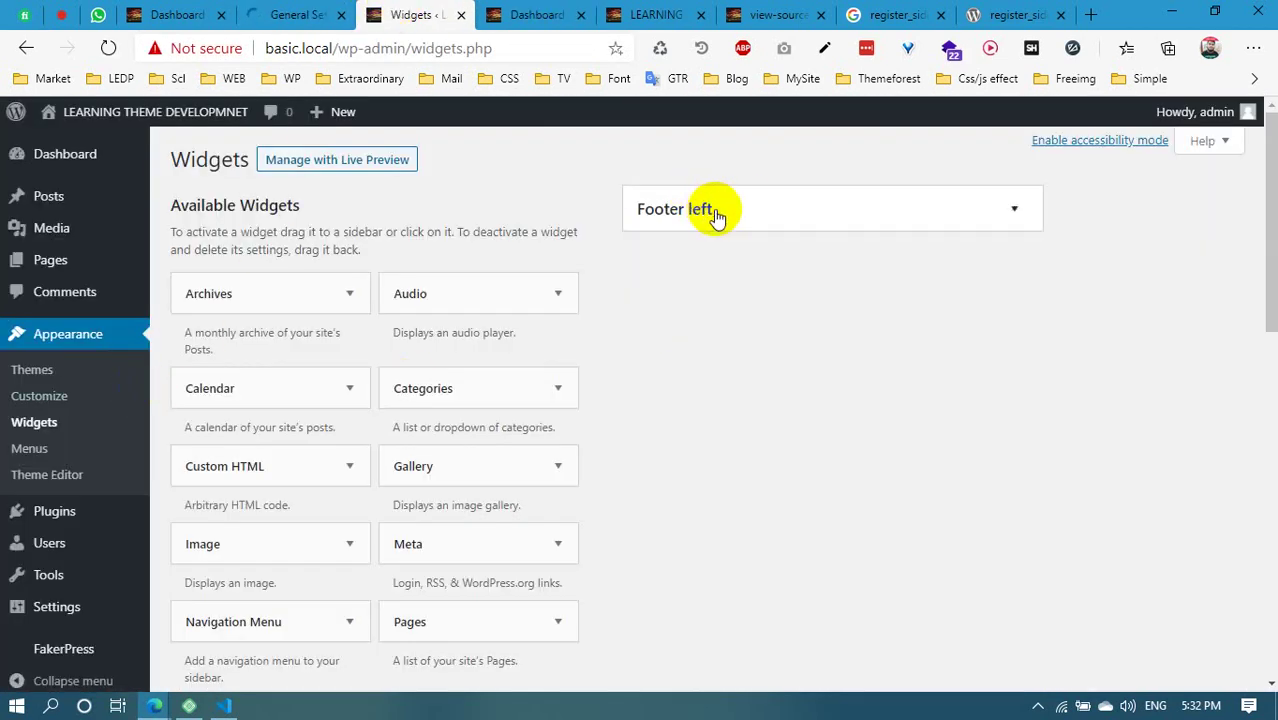
click(714, 212)
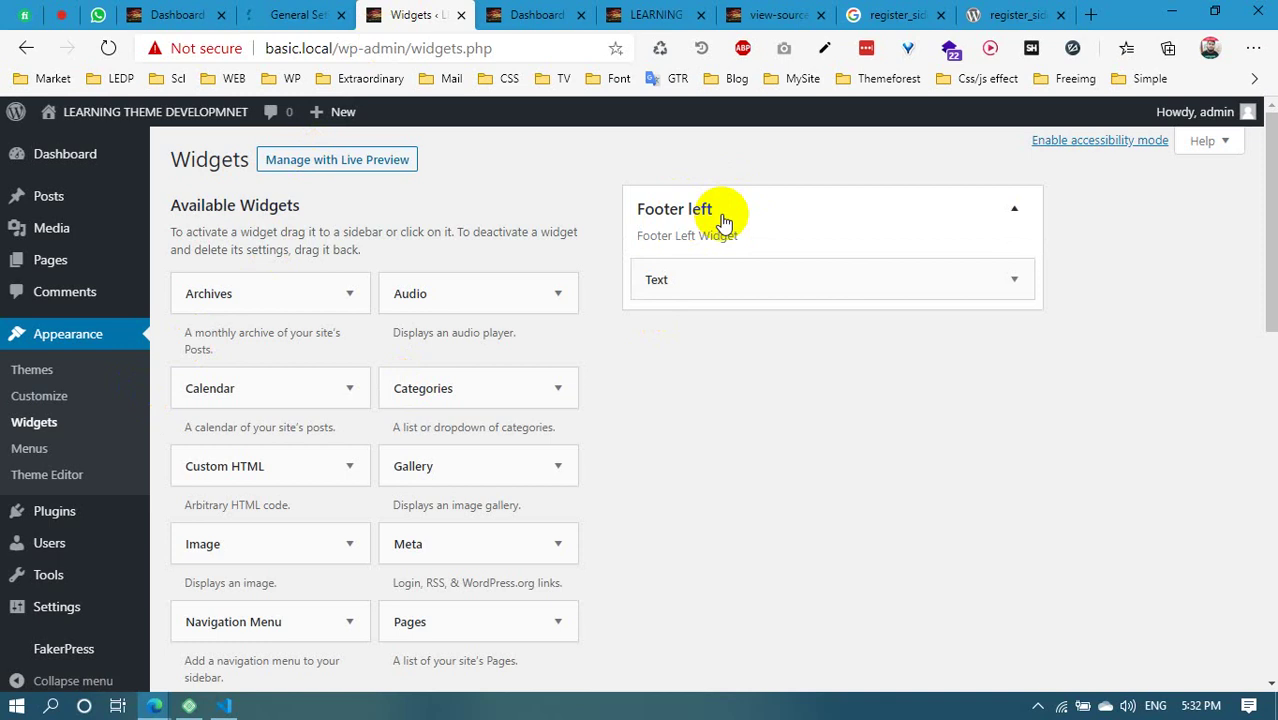
click(723, 219)
click(722, 216)
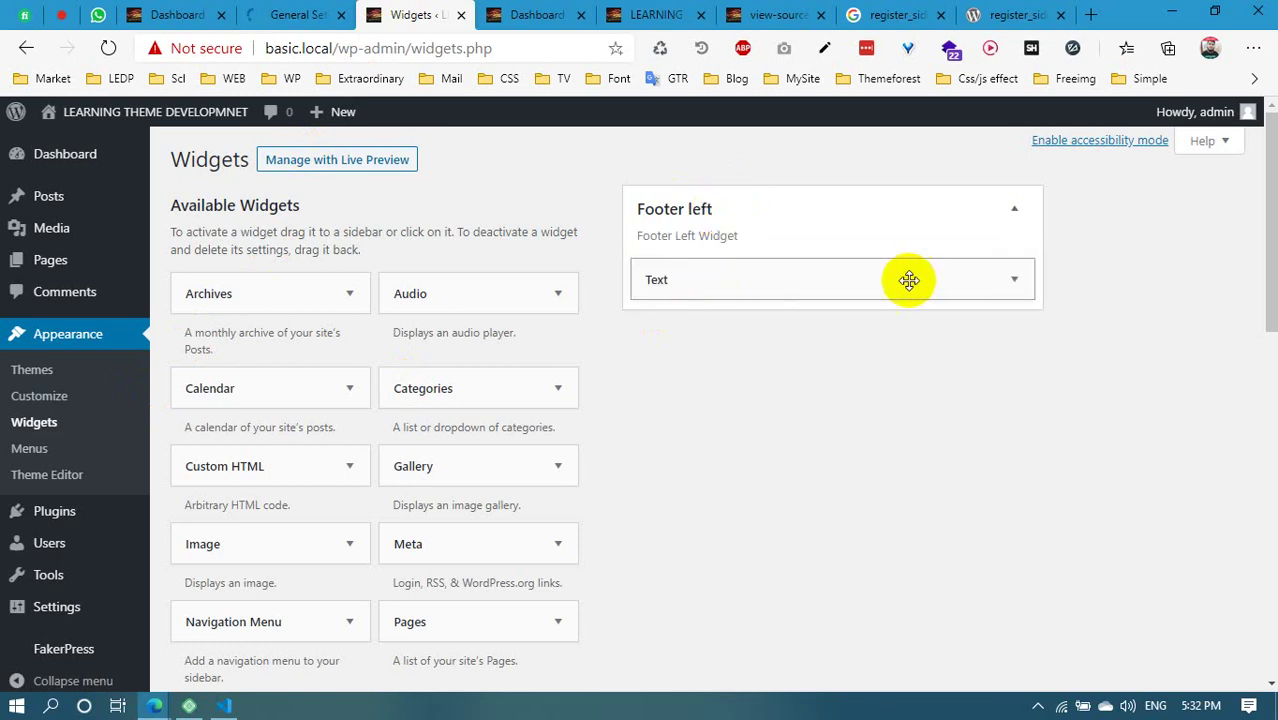
click(1014, 279)
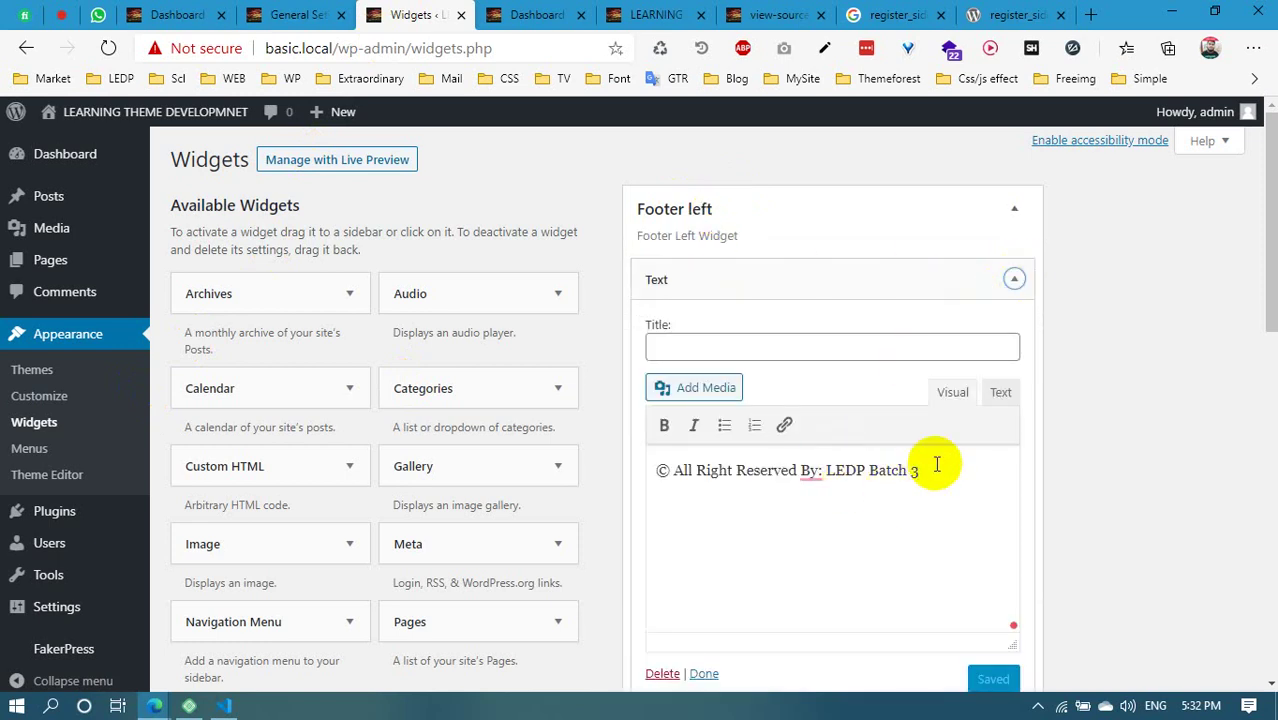
drag(937, 464, 656, 462)
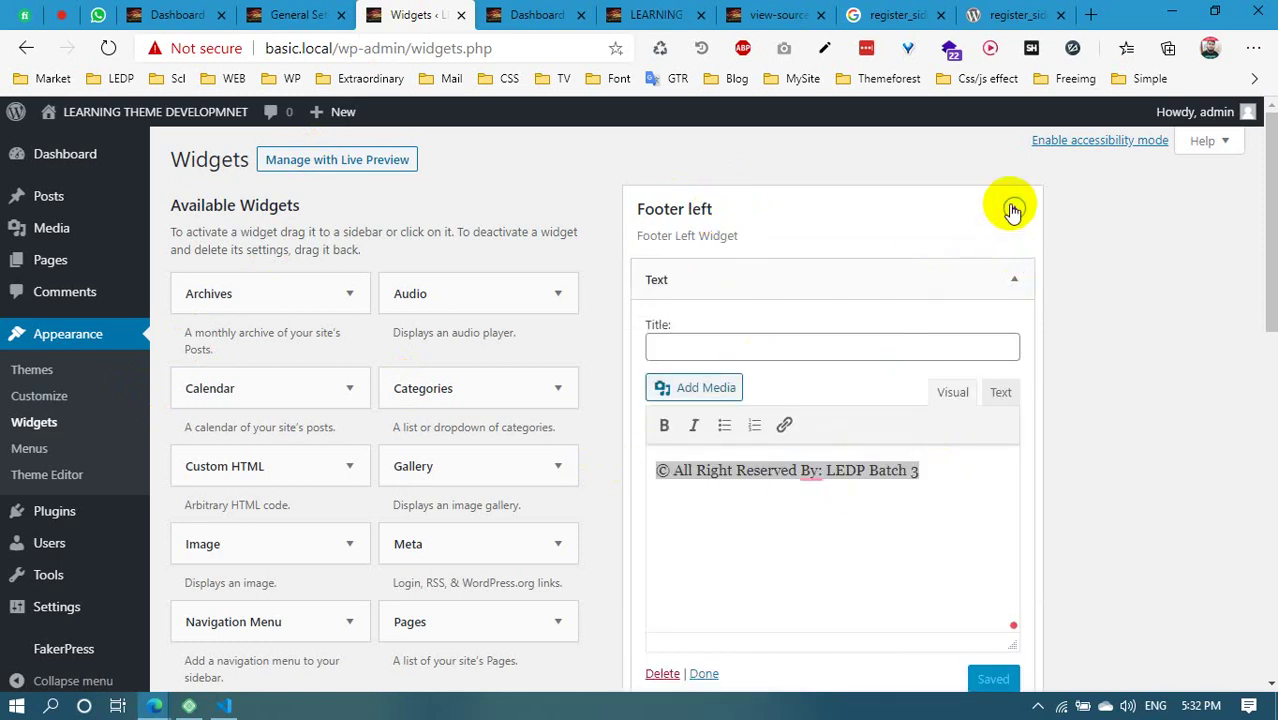
click(1012, 210)
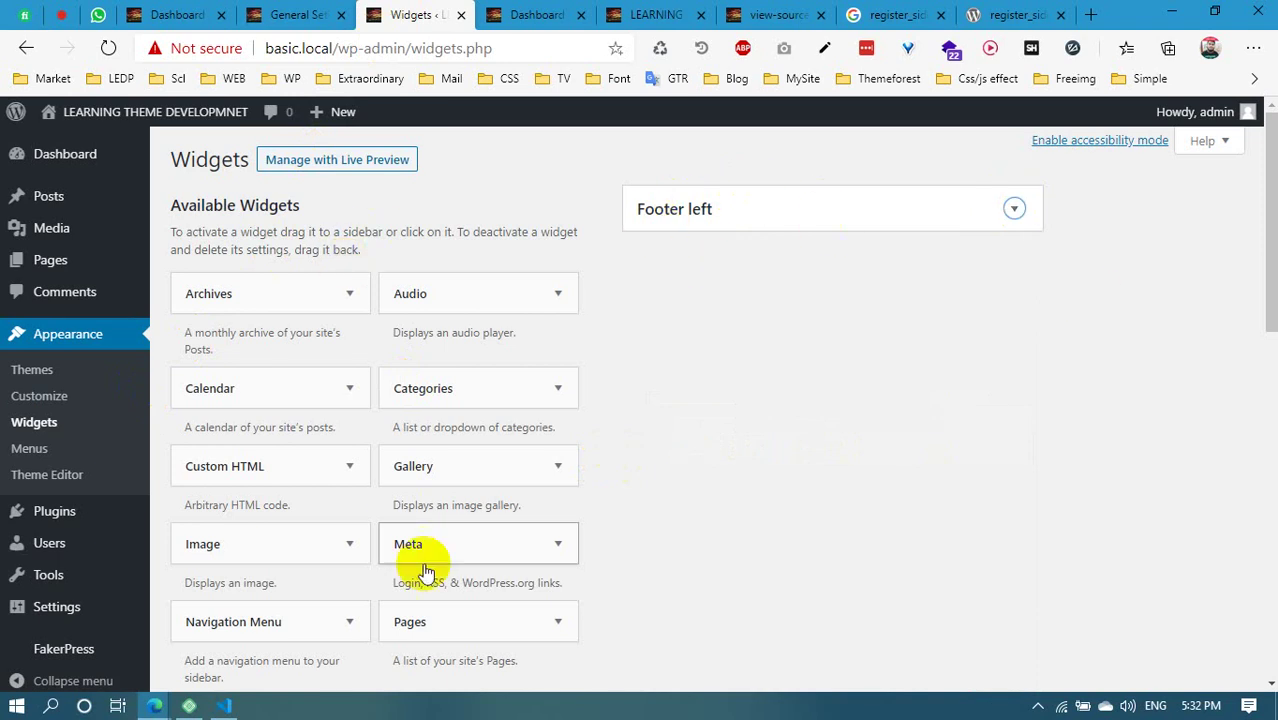
Switch to VS Code and review hm_widget_register and its 'widgets_init' hook in hyper-minimal's functions.php
click(220, 690)
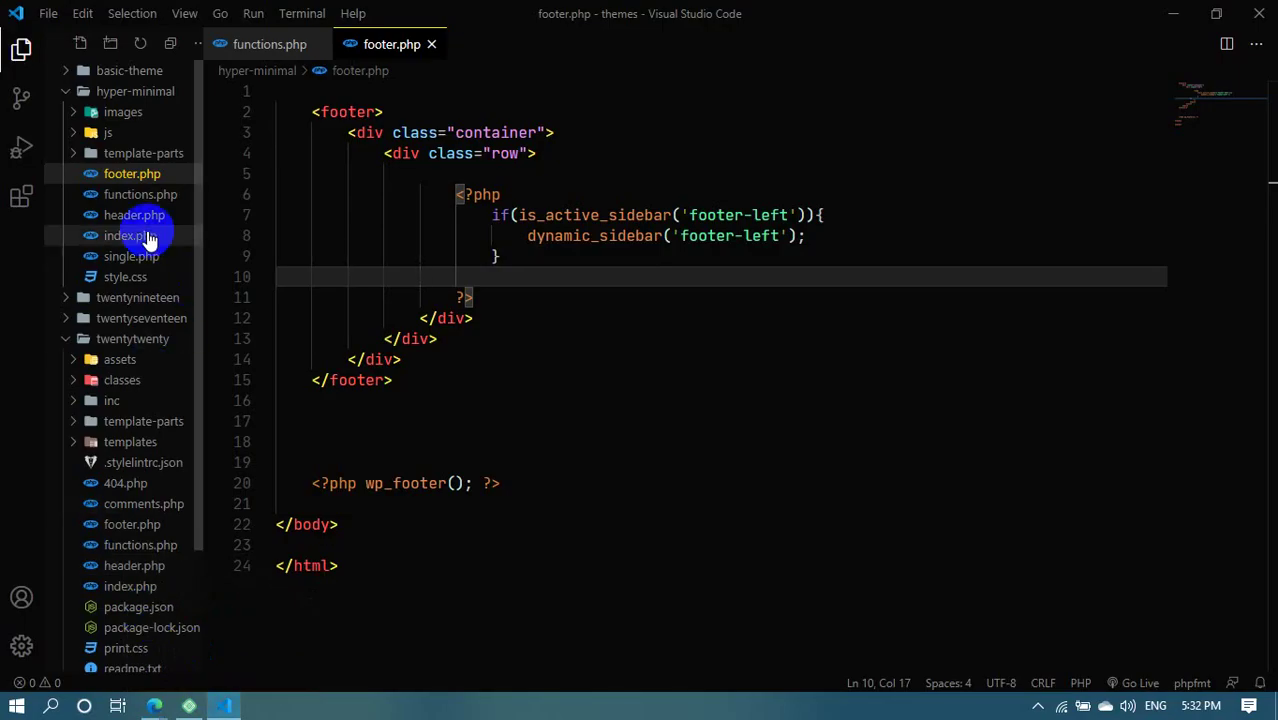
click(140, 194)
scroll(625, 368, down, 1)
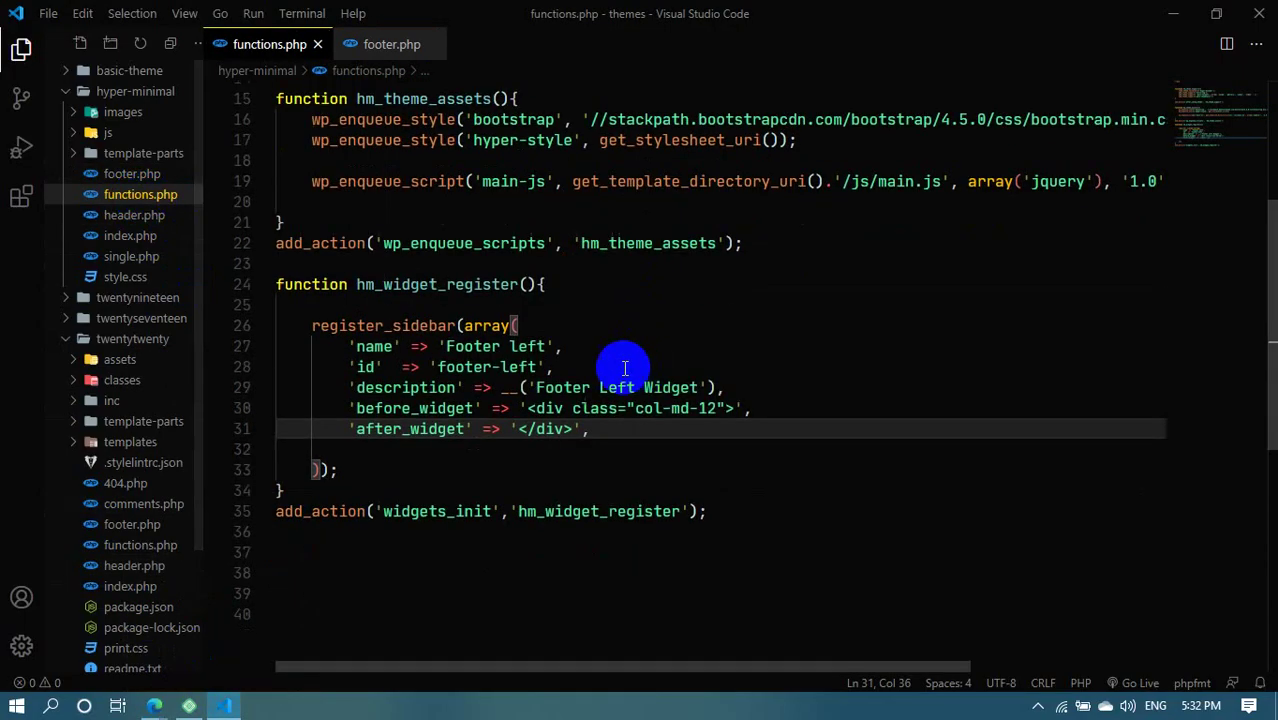
scroll(625, 368, down, 1)
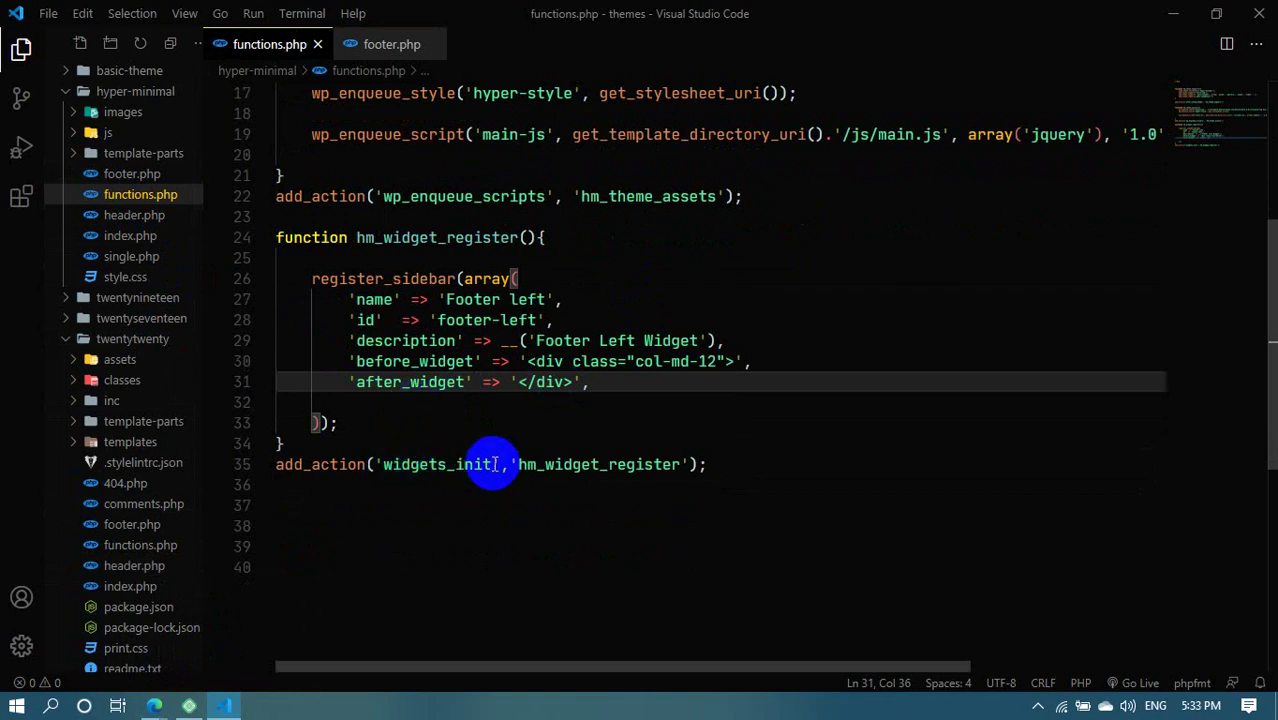
drag(492, 464, 417, 464)
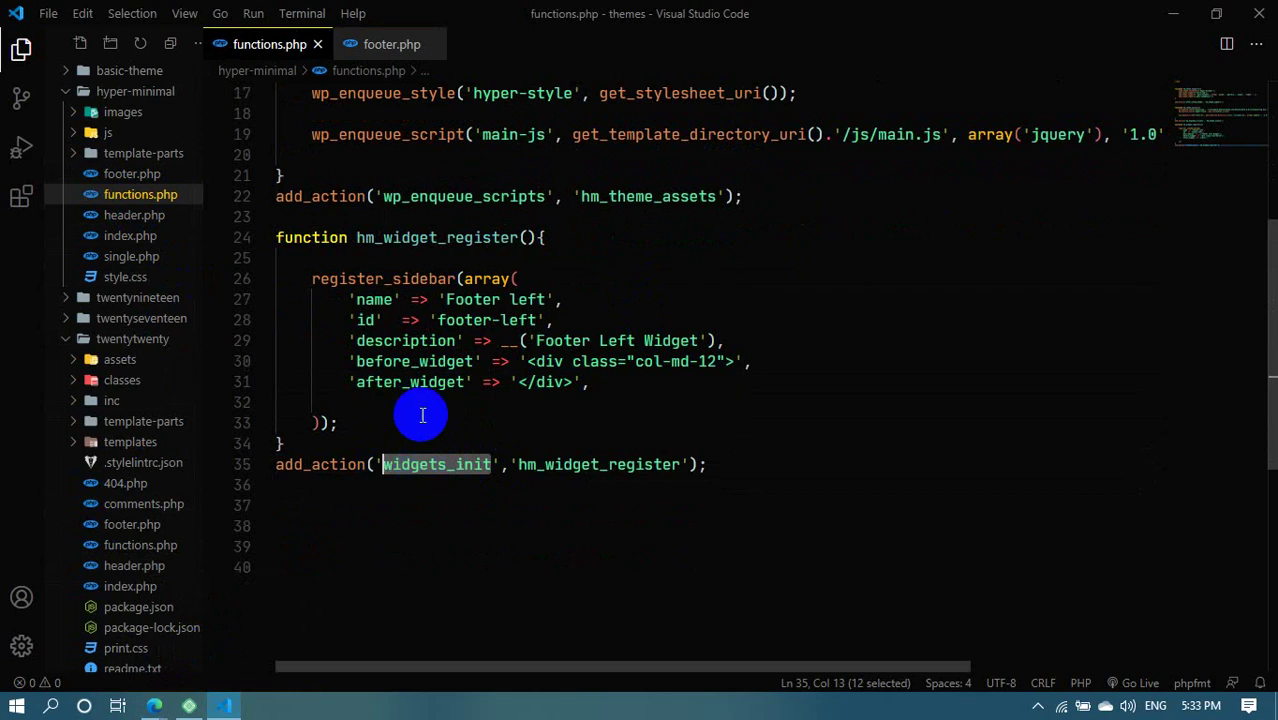
Highlight the register_sidebar array inside hm_widget_register and the callback name in the add_action line of functions.php
drag(306, 277, 347, 420)
double_click(606, 464)
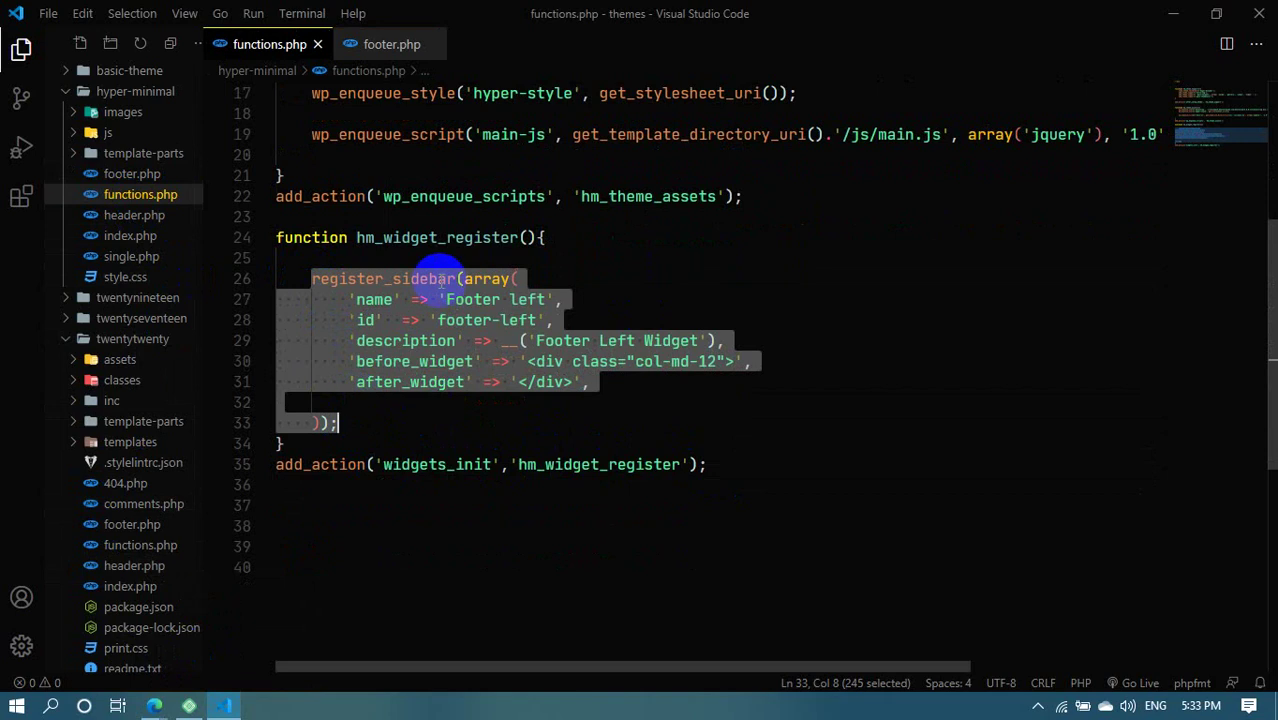
double_click(488, 280)
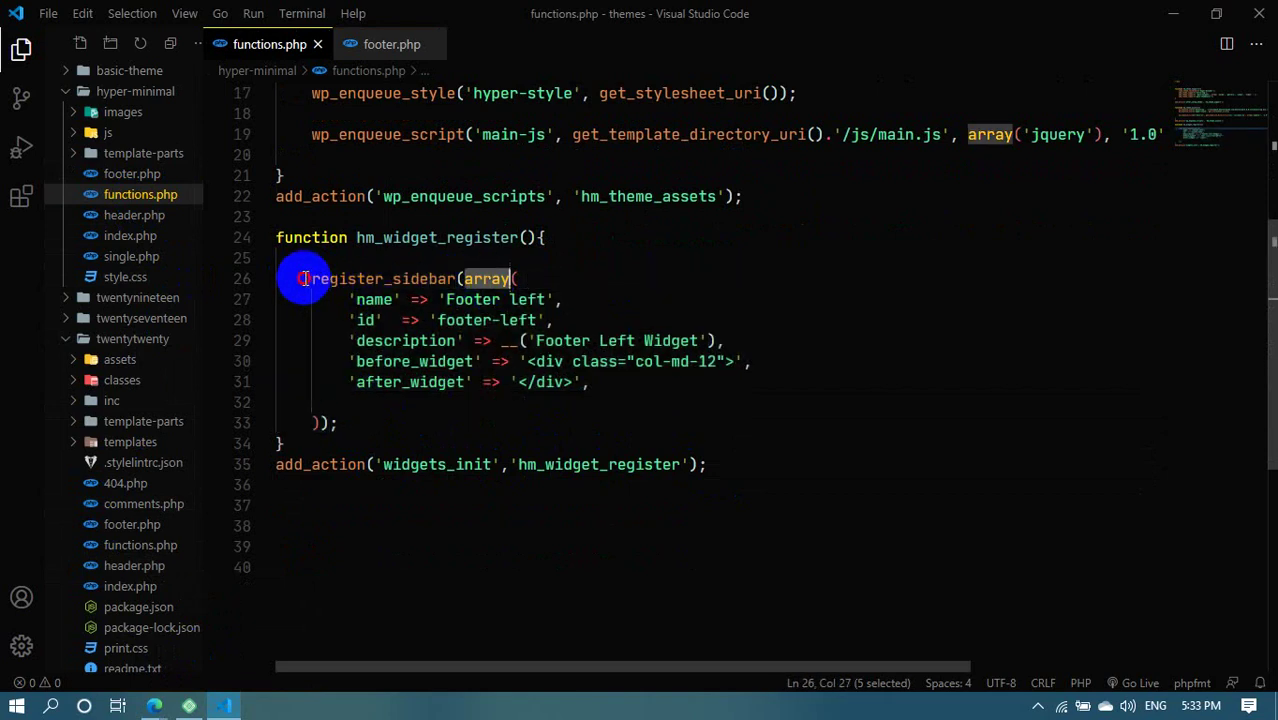
drag(304, 279, 350, 418)
drag(305, 277, 340, 423)
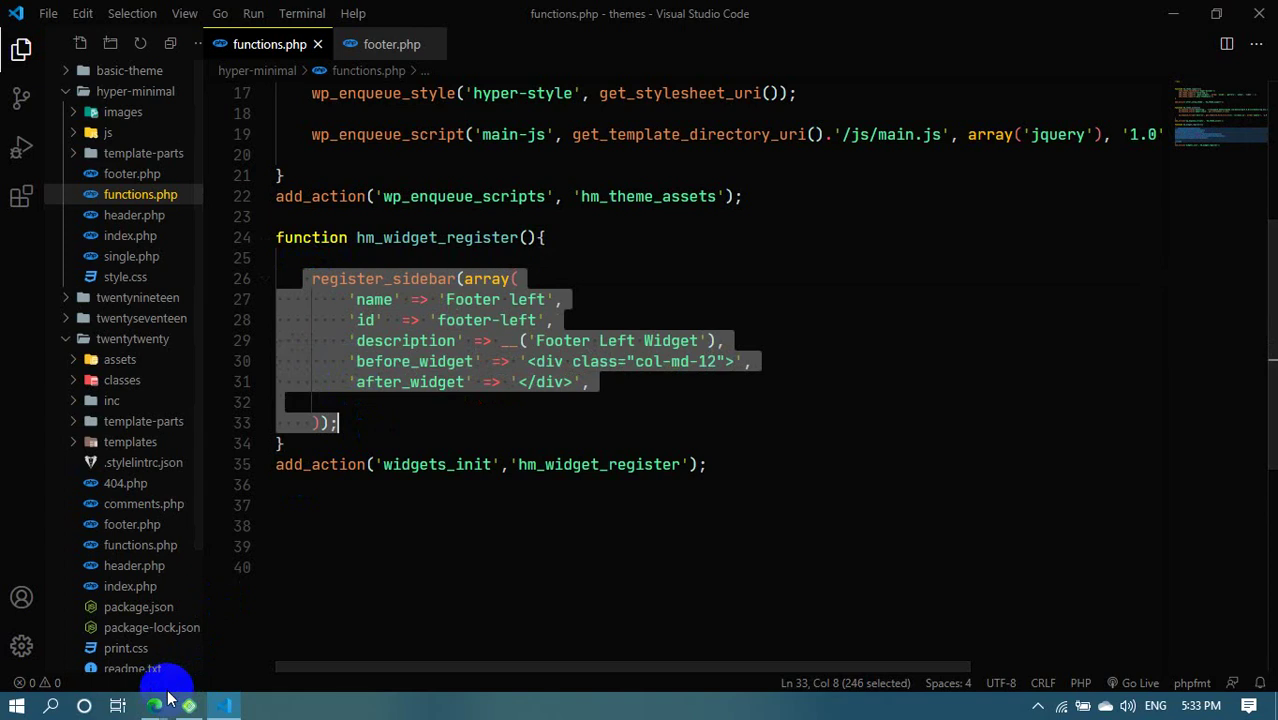
Switch to the browser's register_sidebar reference on developer.wordpress.org and look through its source and the contributed "Main Sidebar" example
mouse_move(154, 705)
click(86, 663)
click(1003, 12)
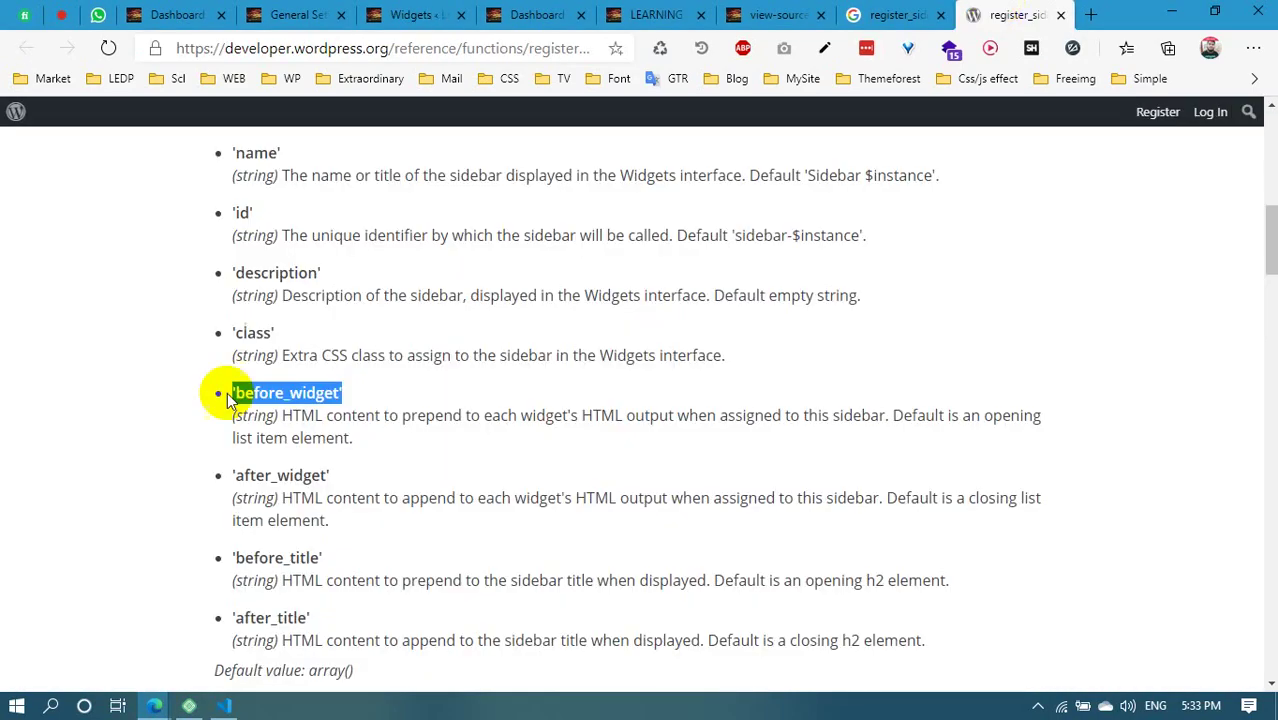
scroll(408, 285, down, 10)
scroll(406, 290, up, 5)
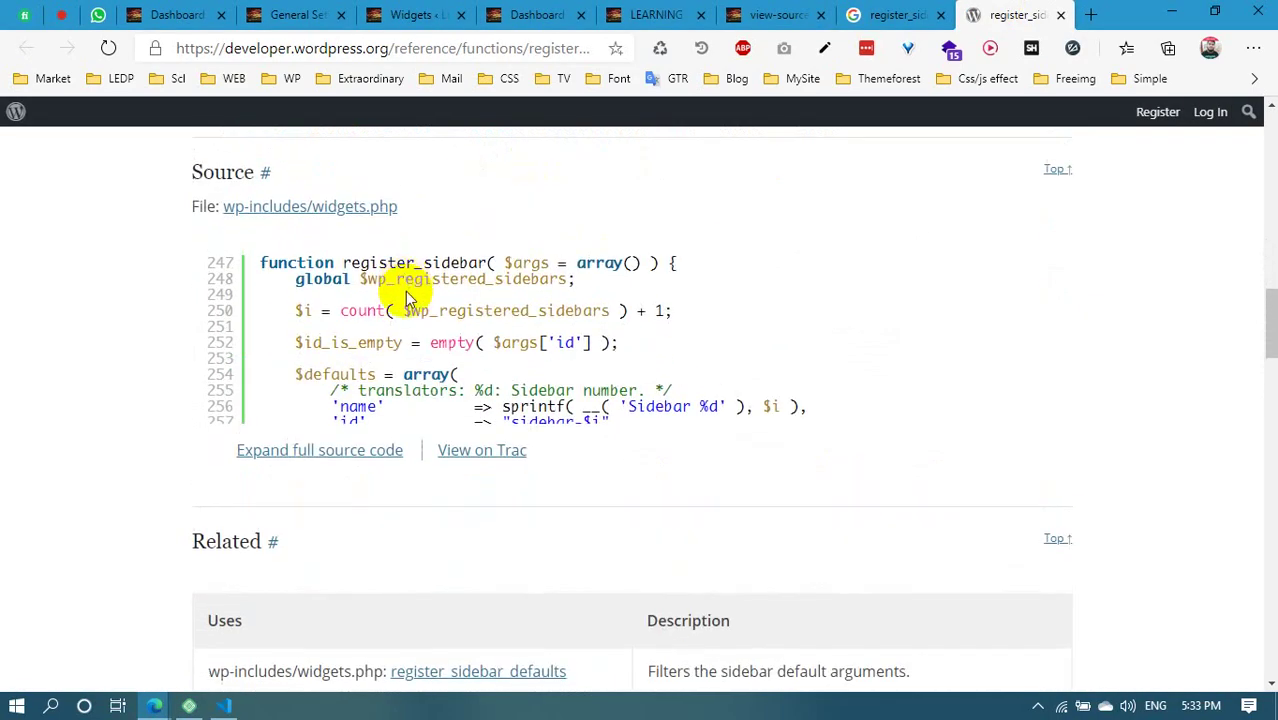
scroll(406, 297, down, 10)
scroll(422, 406, down, 4)
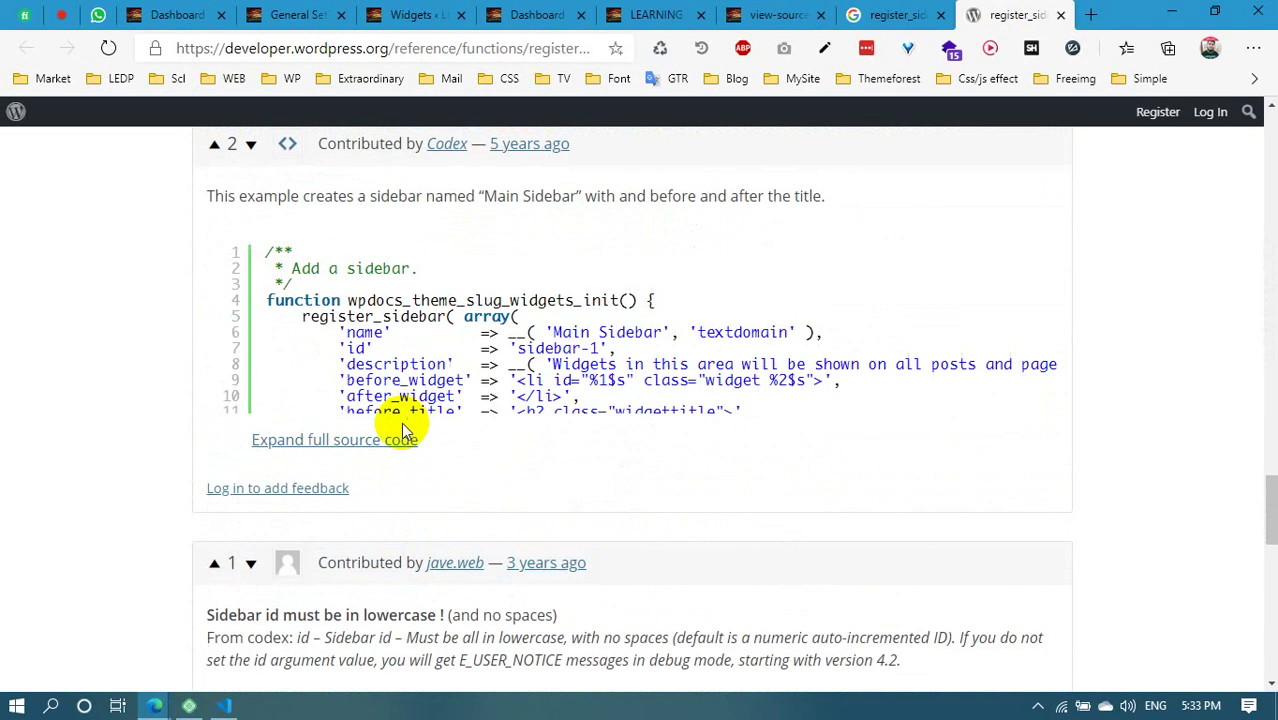